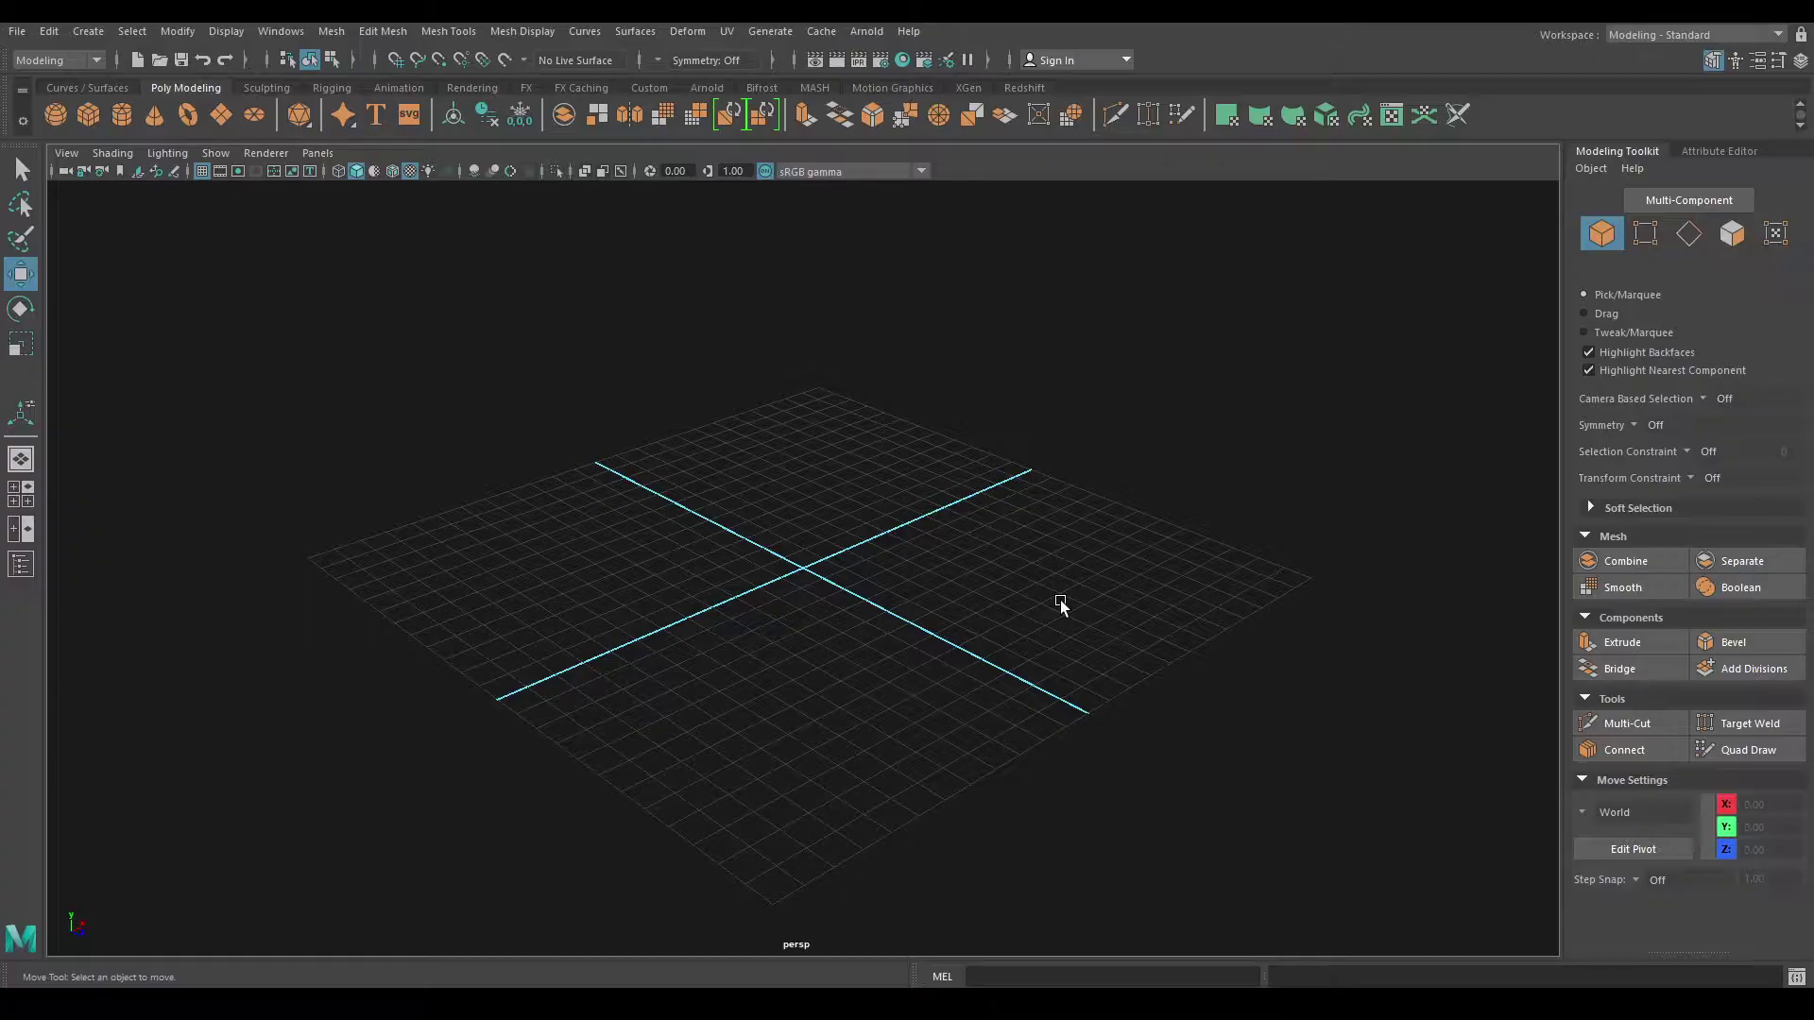
Step: Create a new polygon cube from the Shift+right-drag shape menu
right_click_drag(907, 451, 884, 519, "shift")
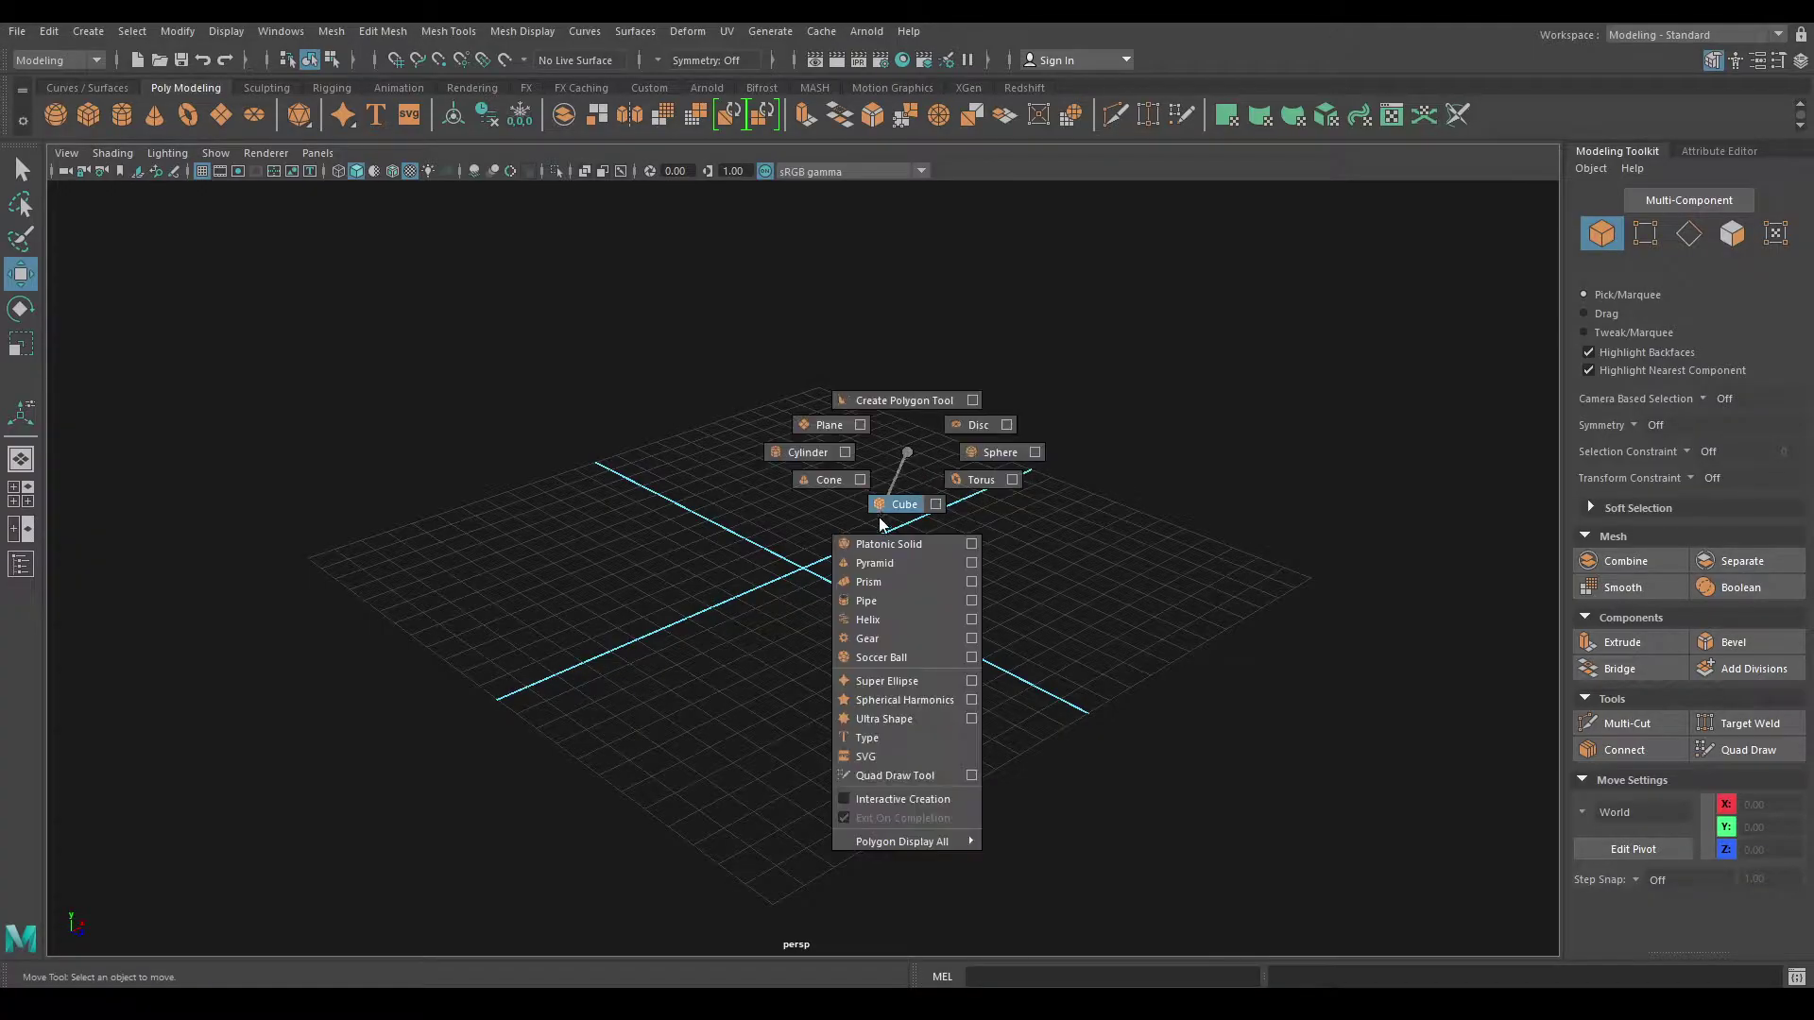
left_click_drag(885, 519, 948, 855, "alt")
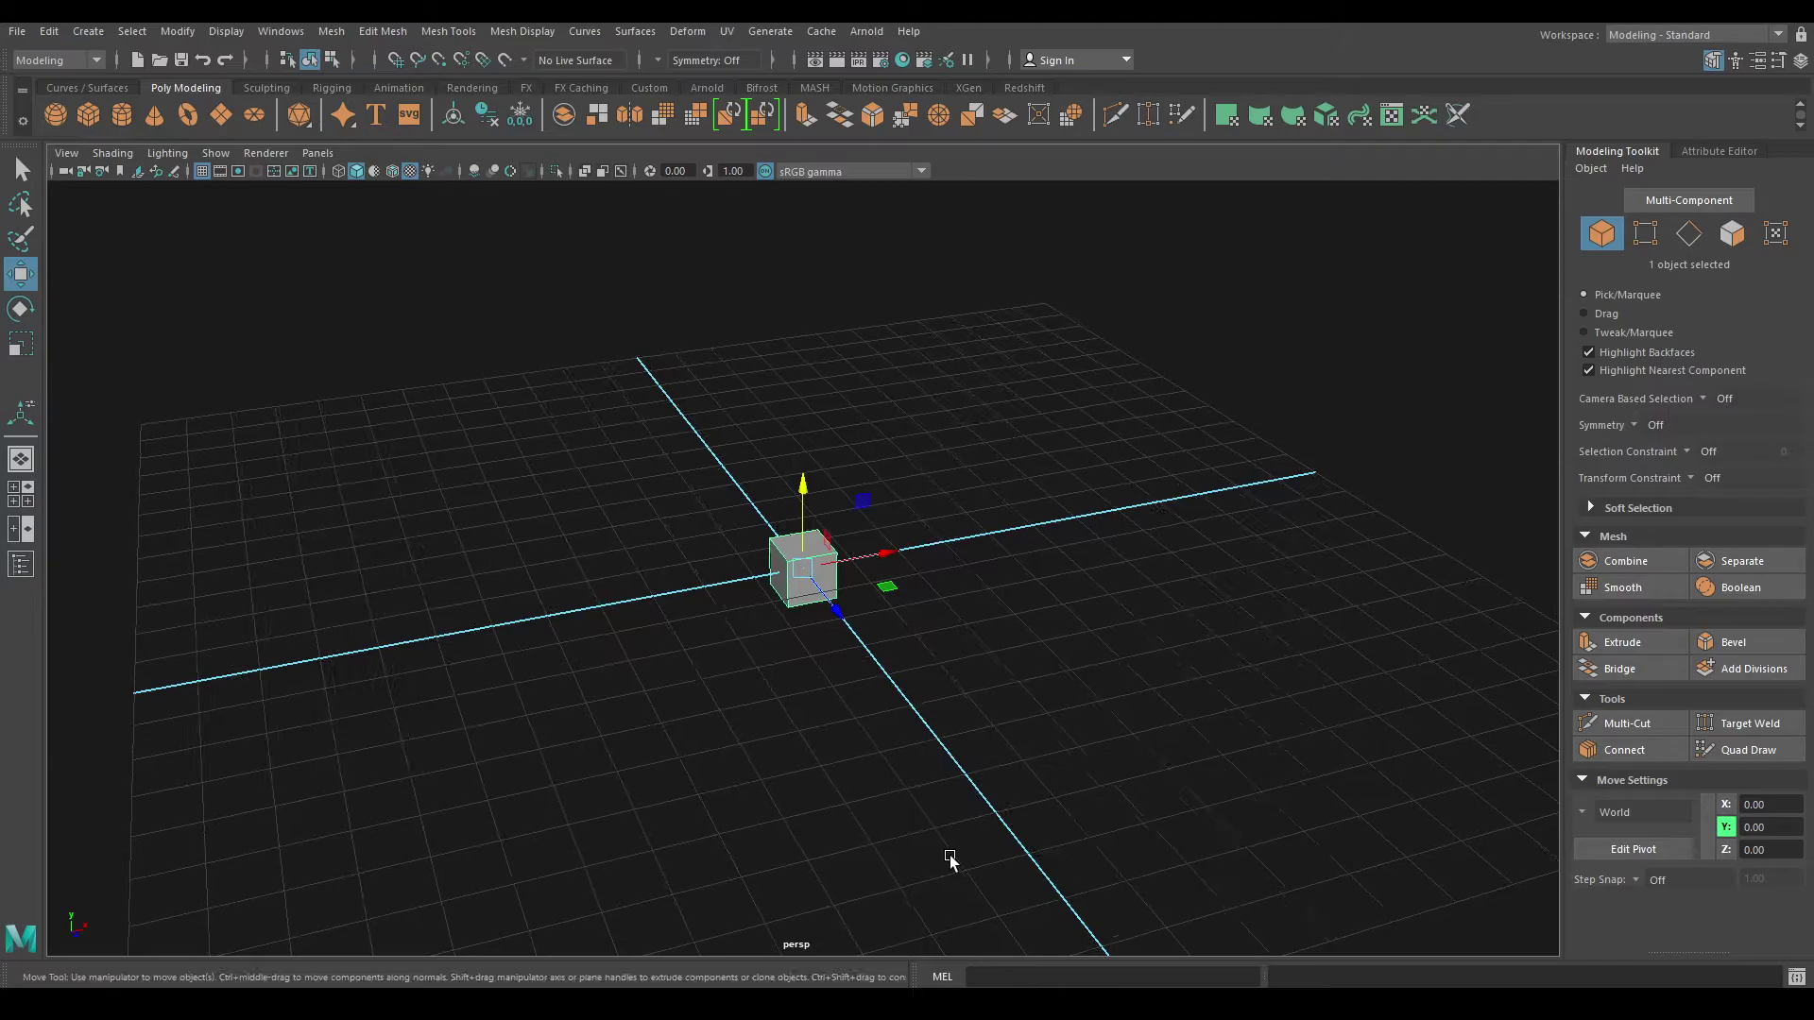
key("t")
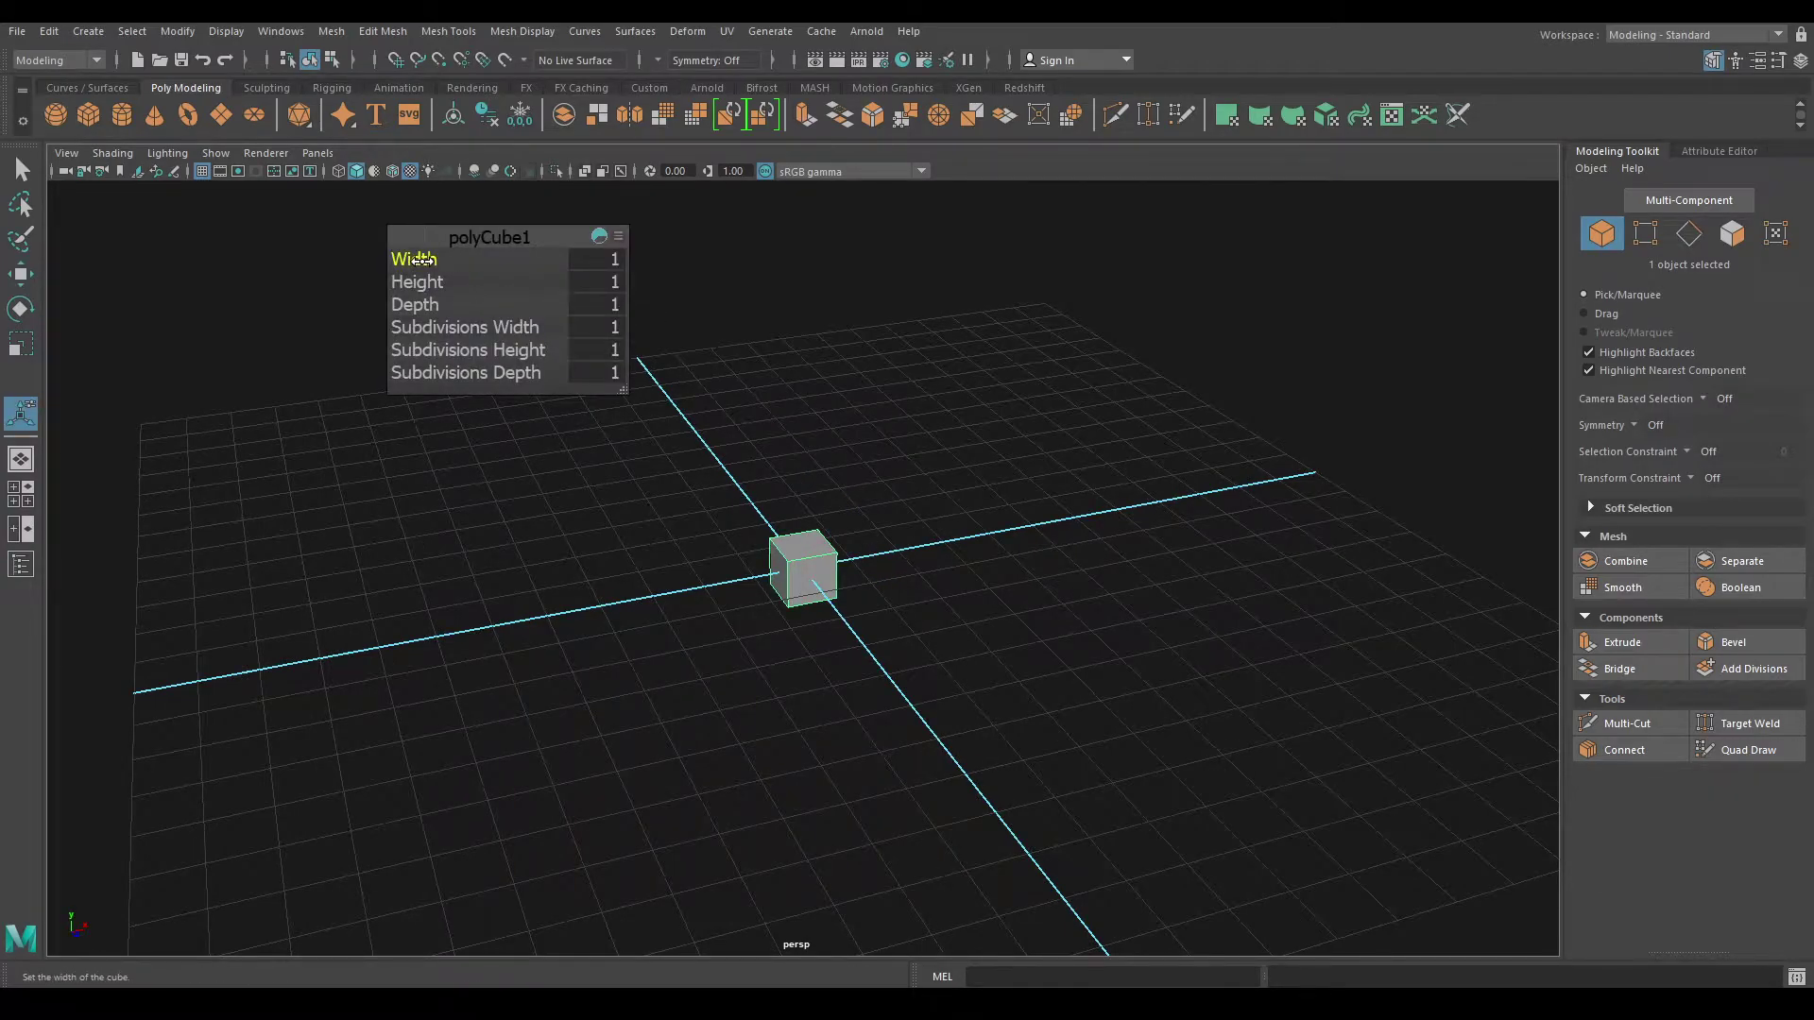
left_click_drag(422, 260, 458, 260)
Step: Set the cube's width, height and depth all to 3, then deselect it
left_click(597, 262)
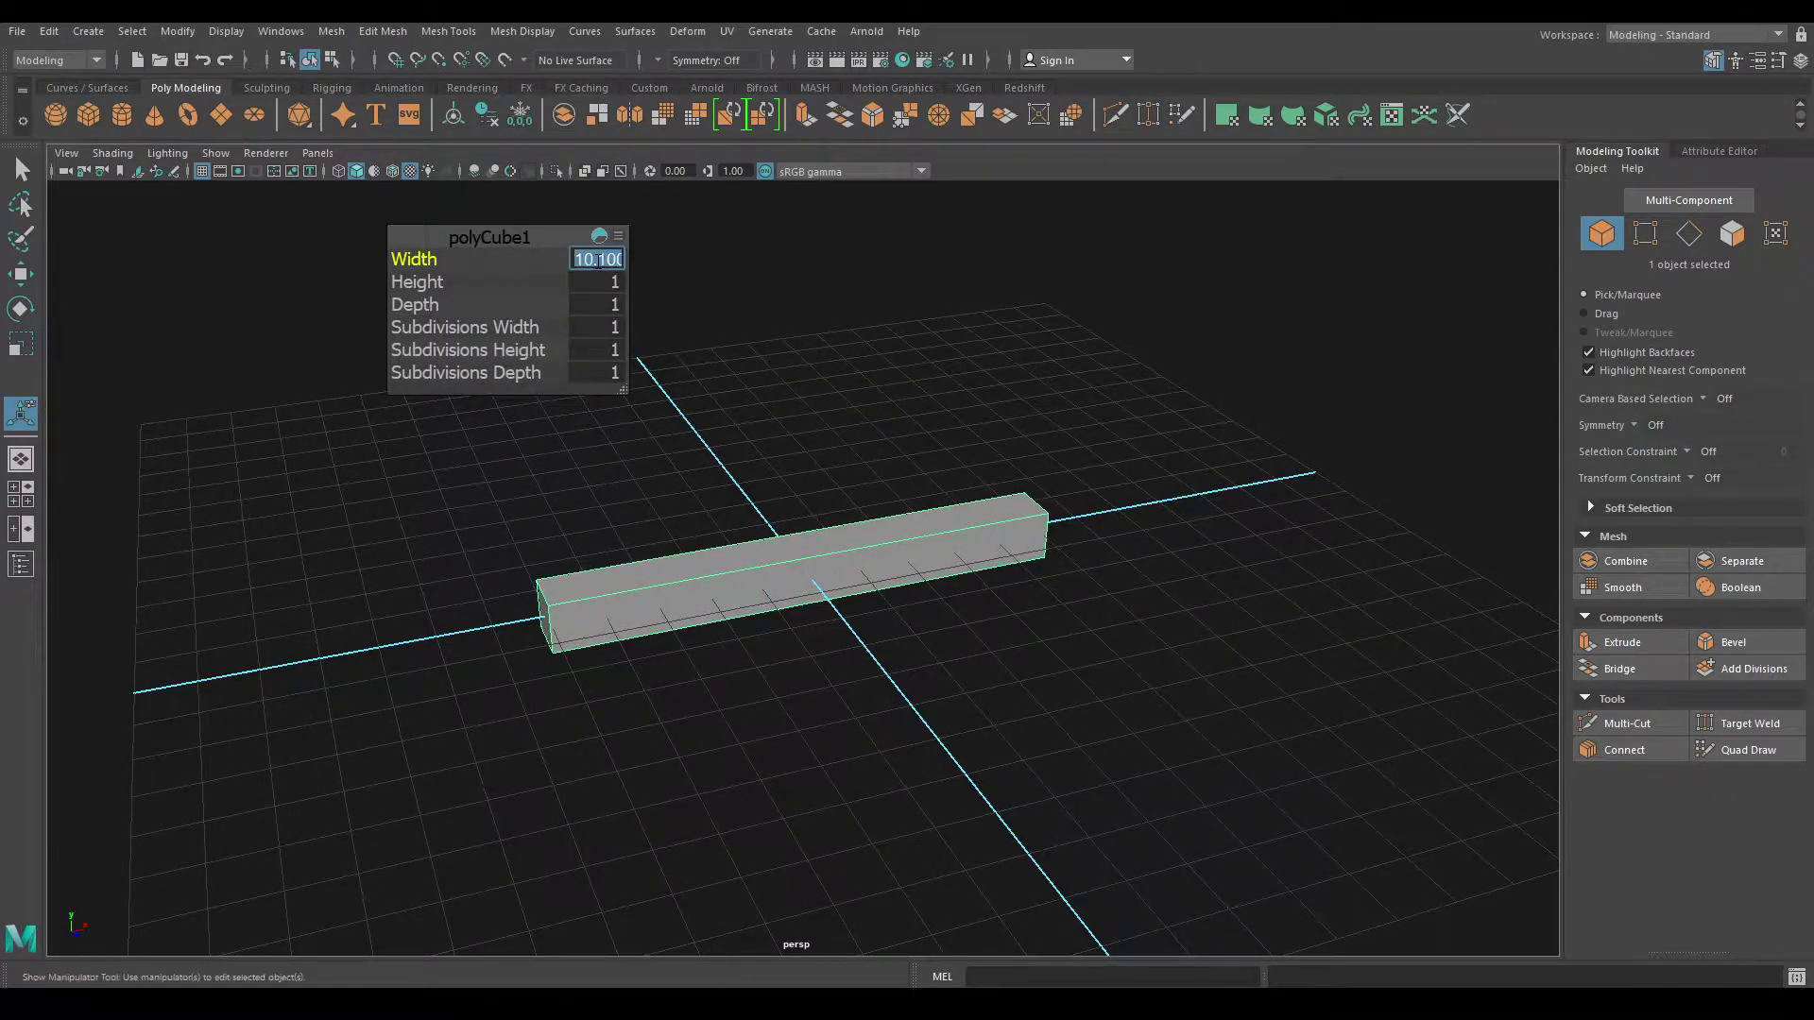
type("3")
key("Tab")
type("3")
key("Tab")
type("3")
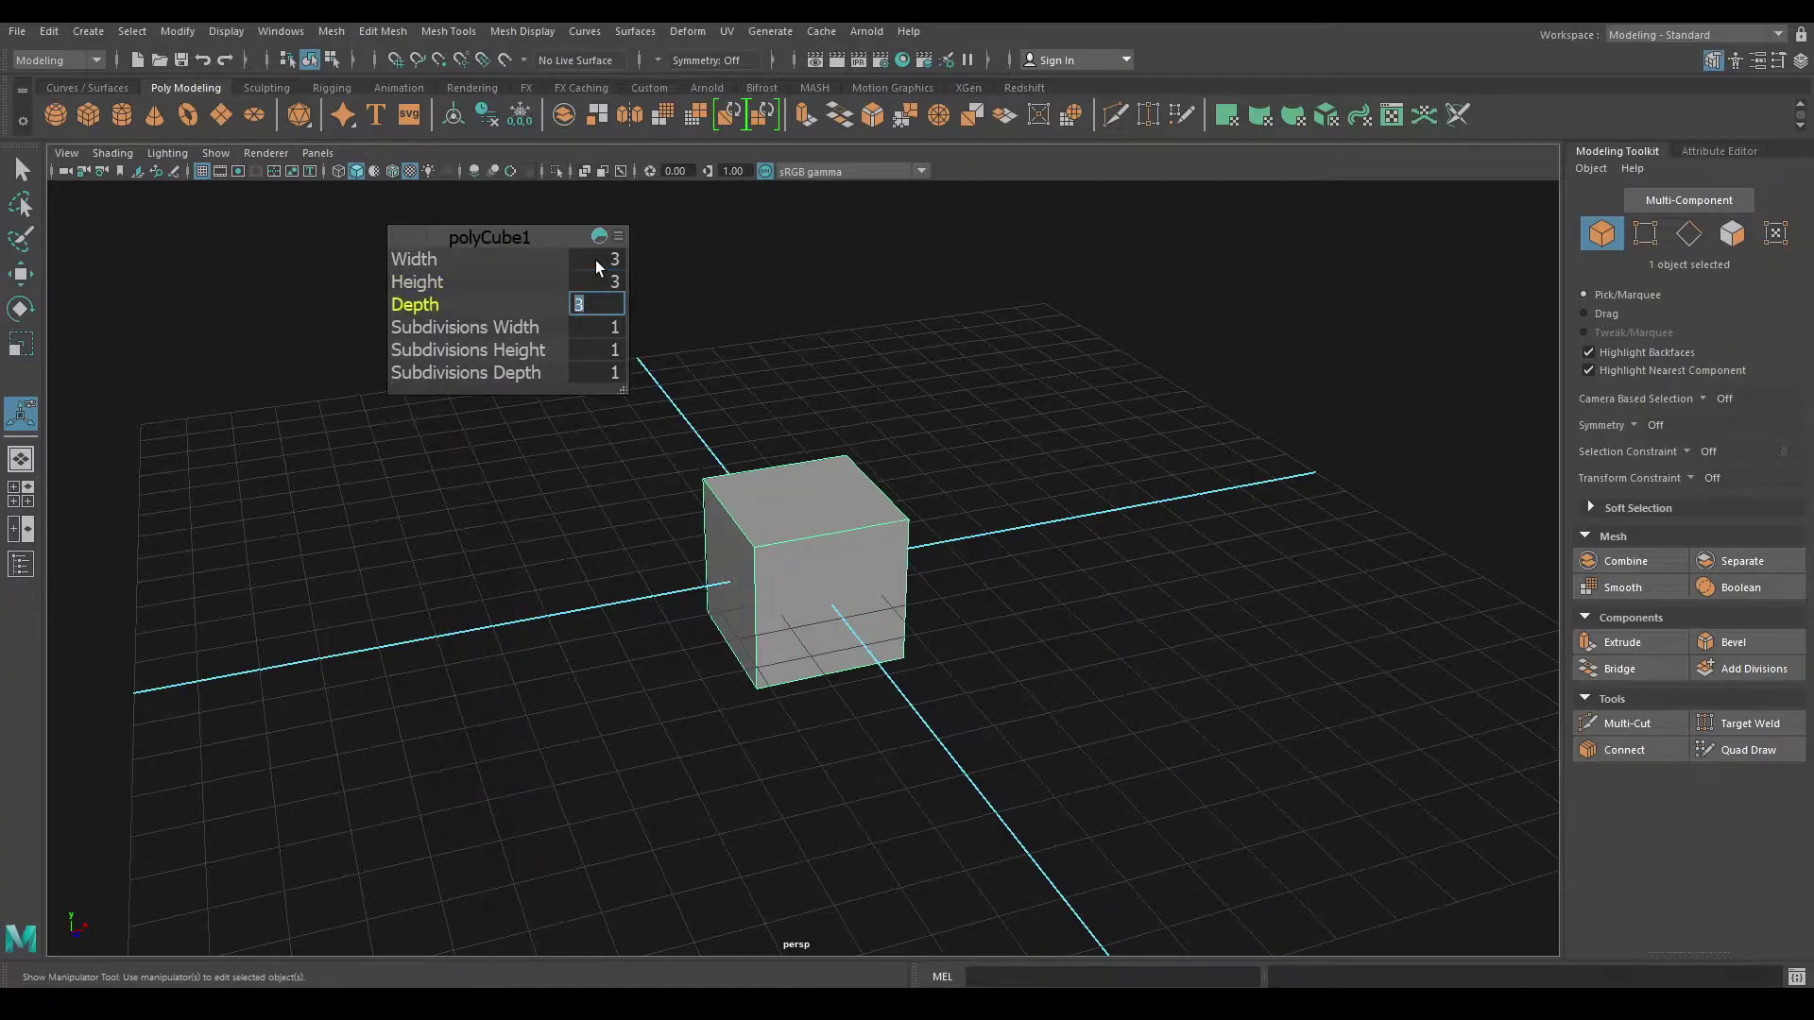
key("Return")
key("w")
mouse_move(898, 457)
left_mouse_down("alt")
mouse_move(984, 620)
mouse_move(1003, 434)
mouse_move(1020, 486)
mouse_move(1093, 526)
mouse_move(1081, 506)
left_mouse_up("alt")
left_click(1162, 384)
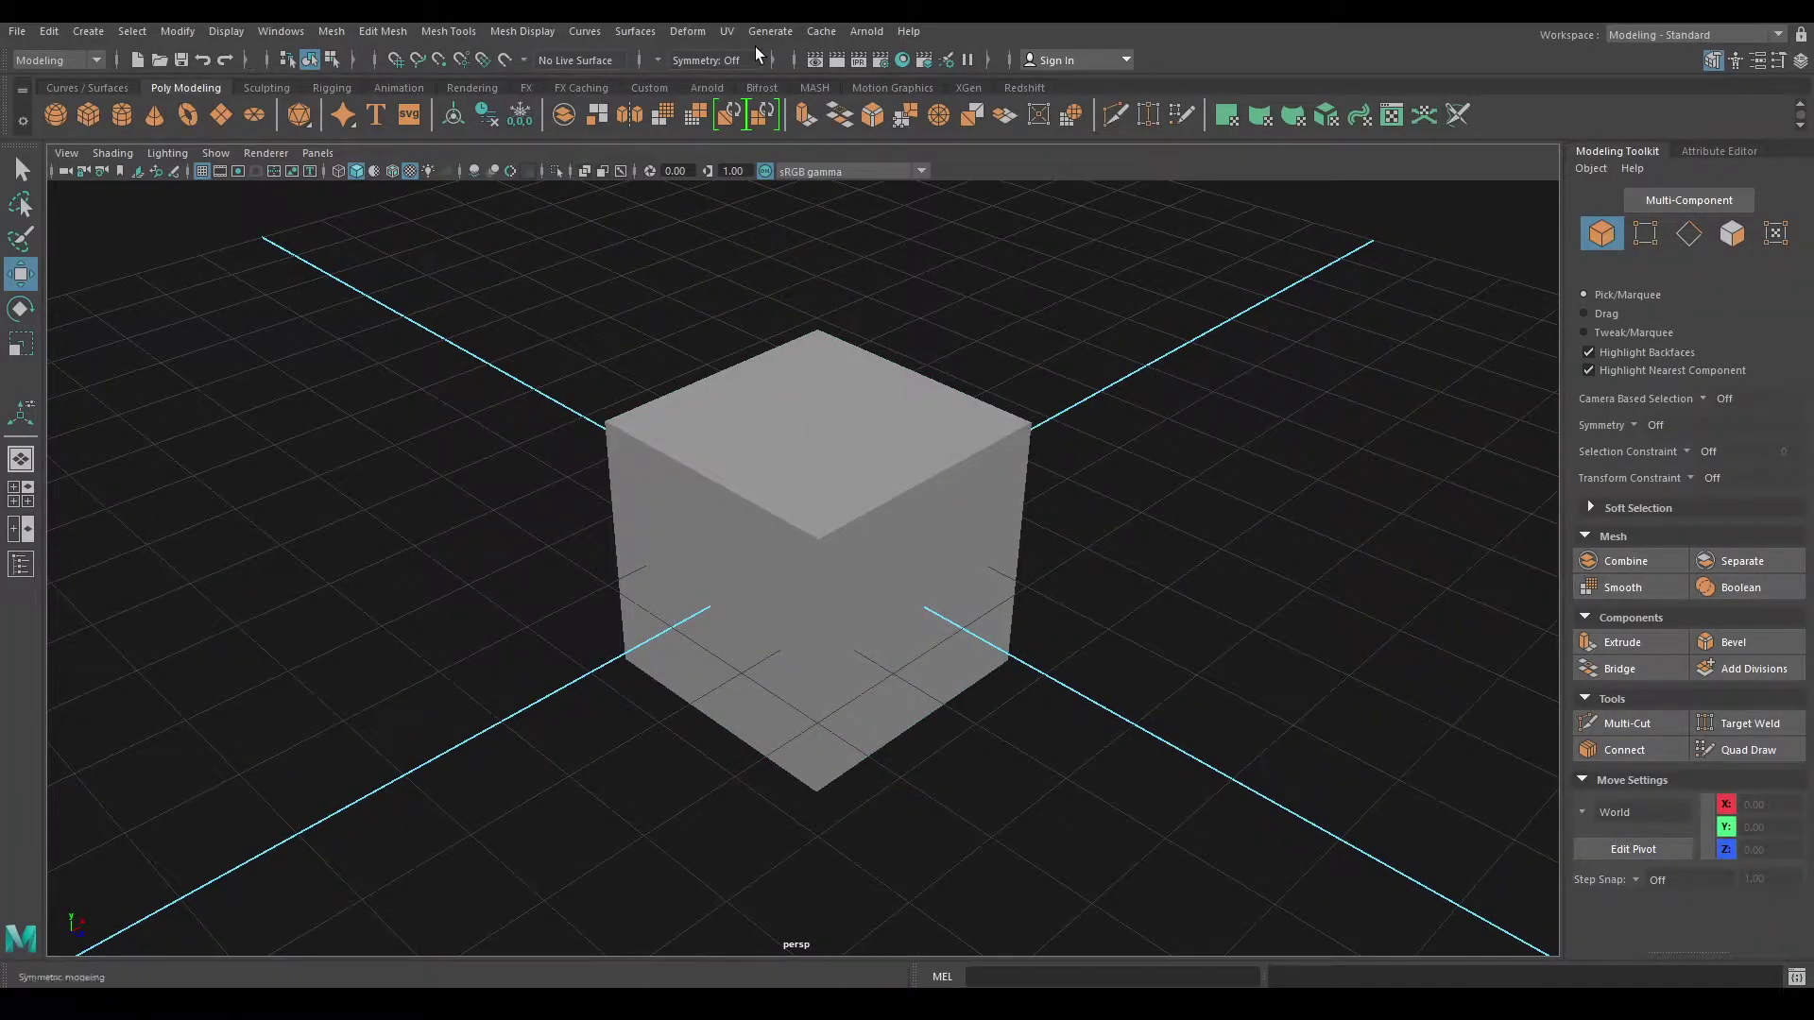
Step: Open and close UV > UV Editor, then switch the Workspace dropdown to UV Editing
left_click(729, 32)
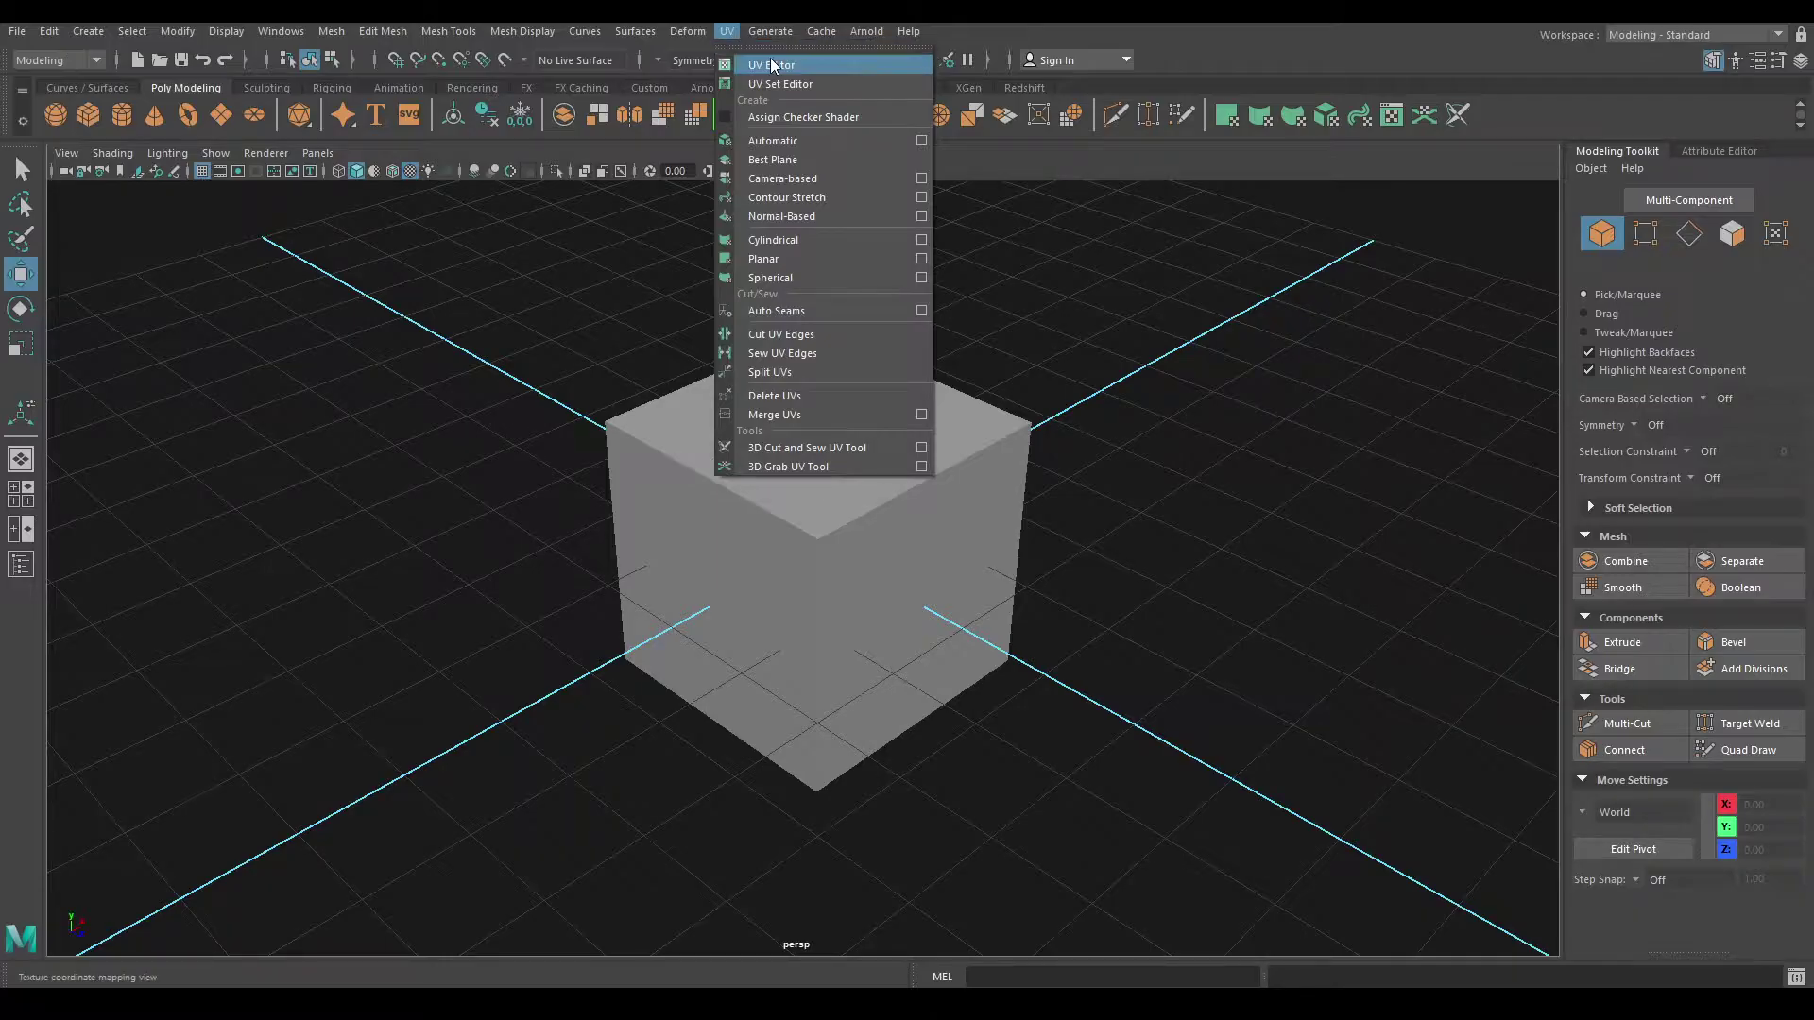
left_click(769, 61)
scroll(790, 488, "down", 3)
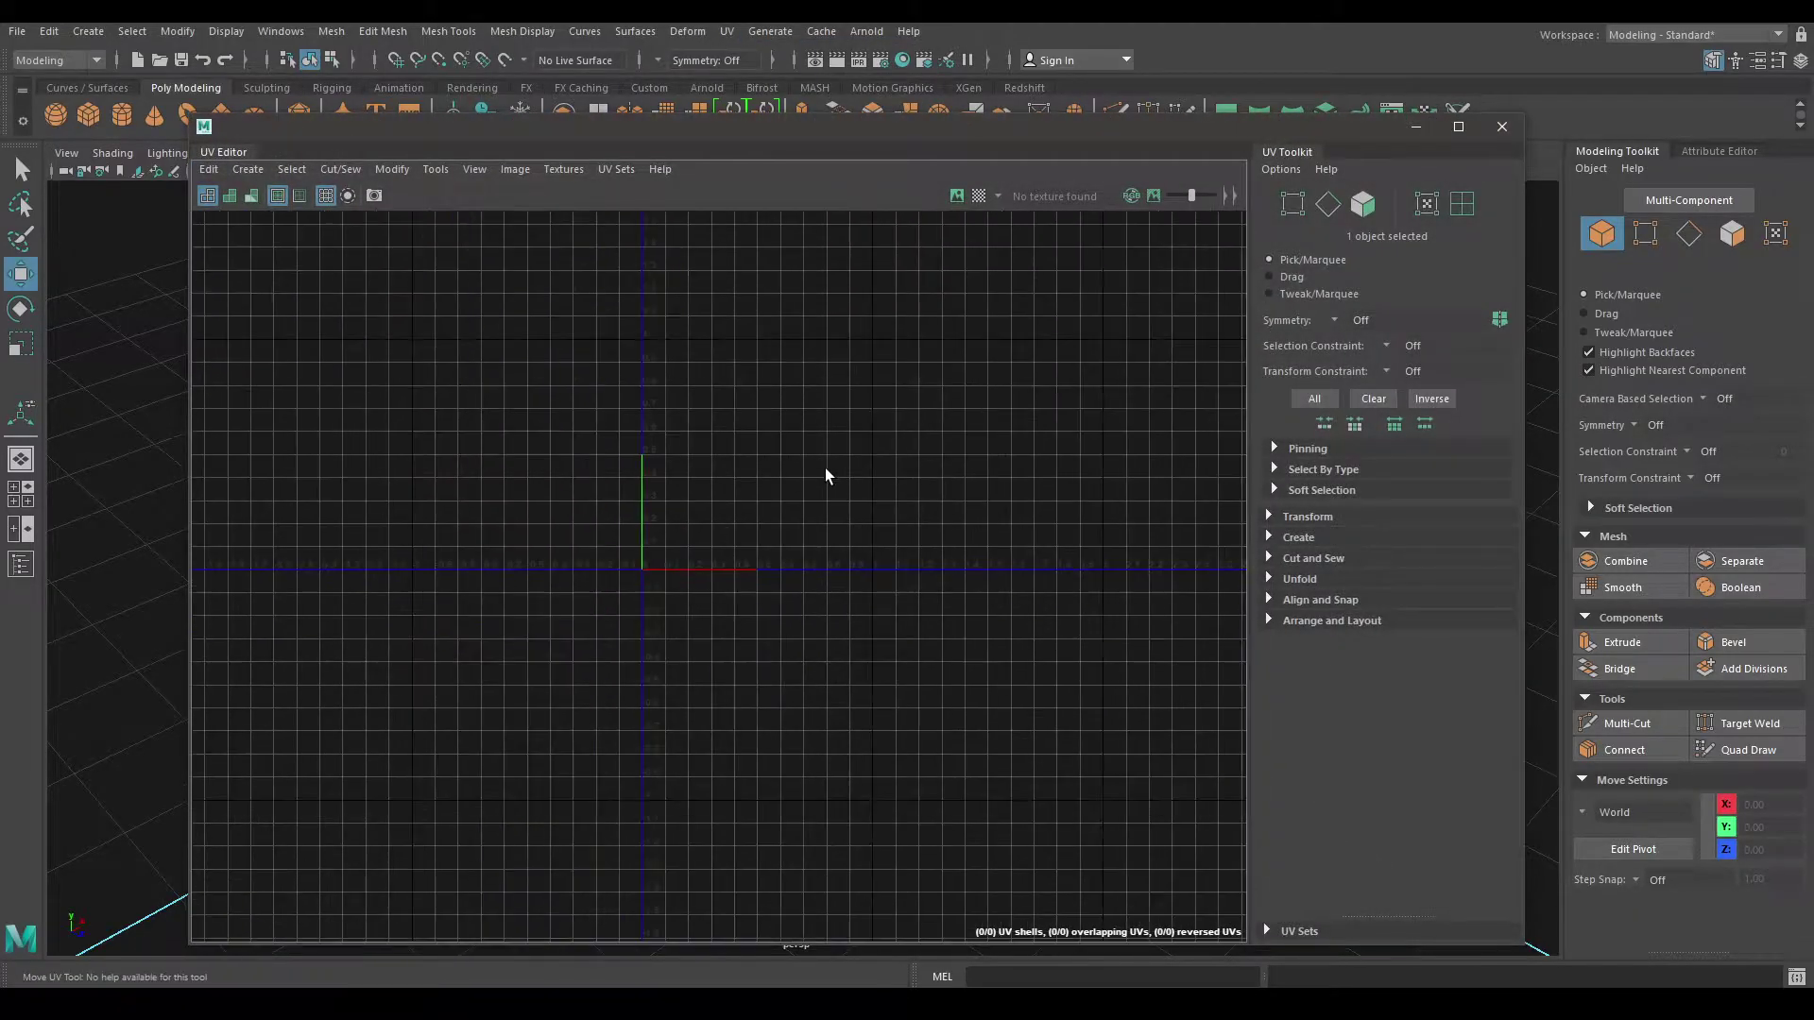
scroll(1077, 385, "up", 2)
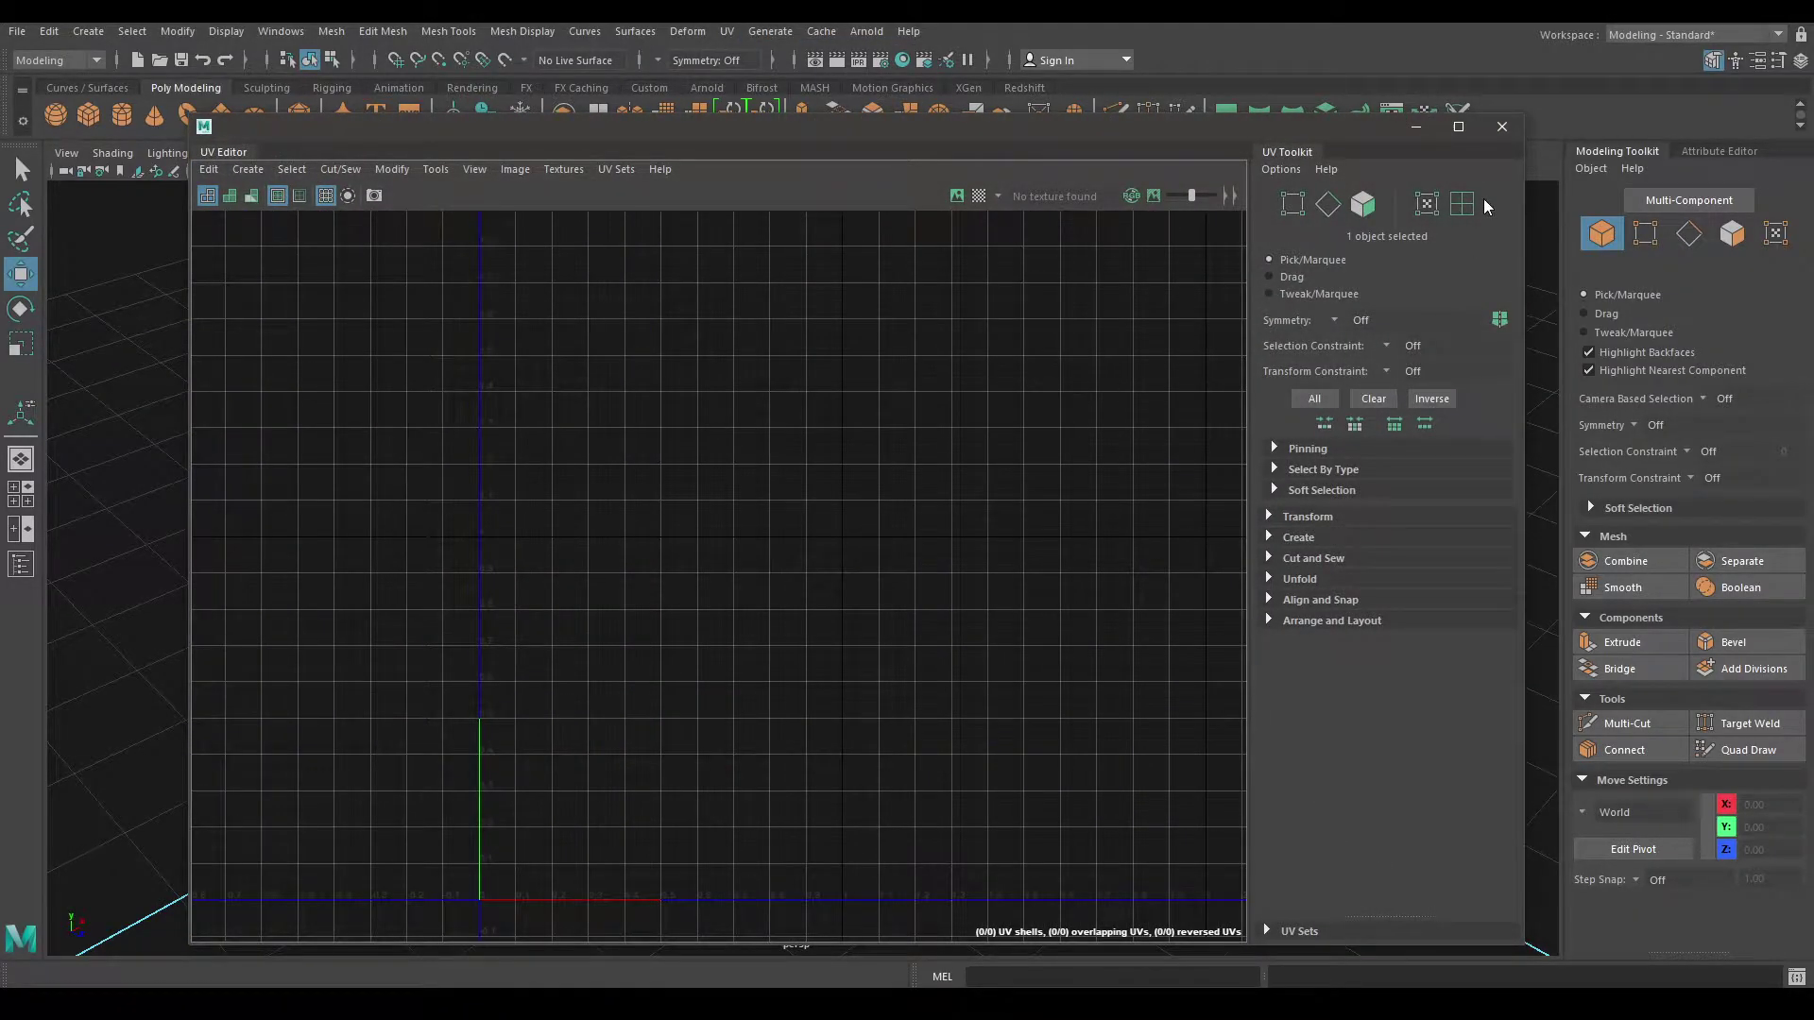
left_click(1503, 126)
left_click(1669, 33)
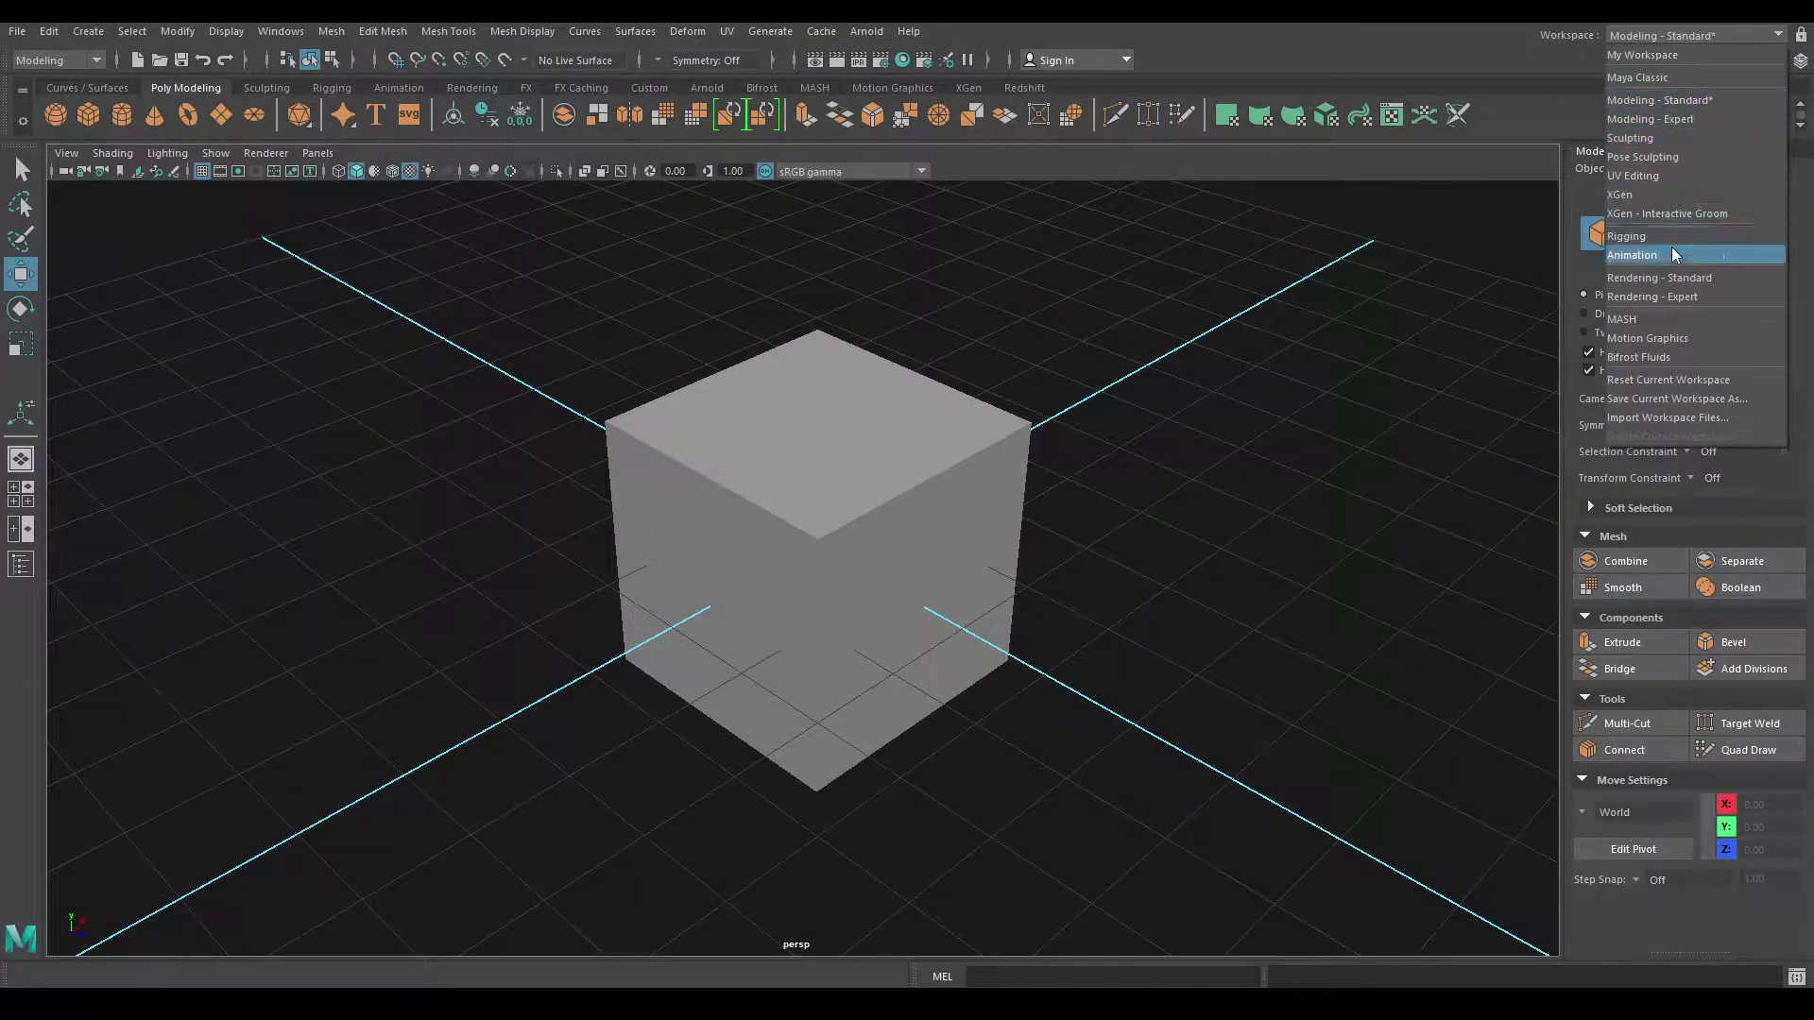
left_click(1682, 174)
scroll(423, 469, "up", 4)
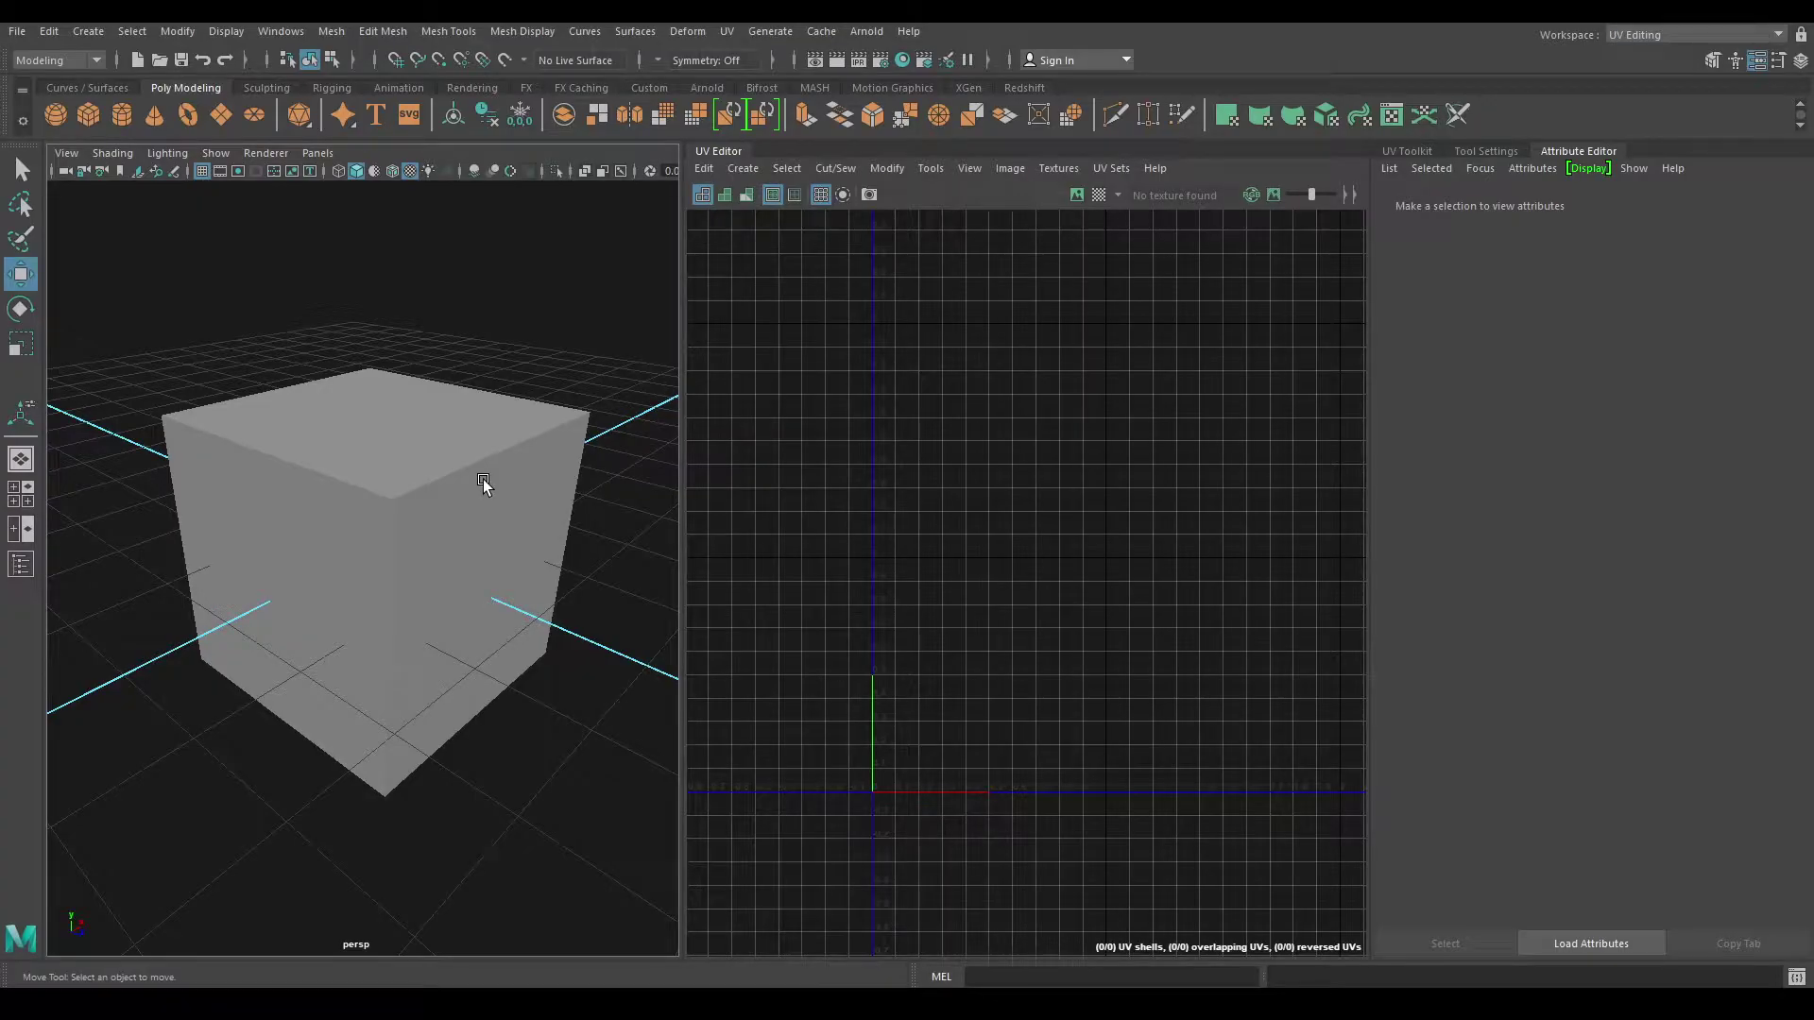
Step: Show the UV Toolkit and drag the divider left to narrow the 3D view
mouse_move(482, 479)
left_mouse_down("alt")
mouse_move(482, 525)
mouse_move(494, 496)
mouse_move(461, 497)
mouse_move(477, 493)
left_mouse_up("alt")
scroll(694, 420, "up", 2)
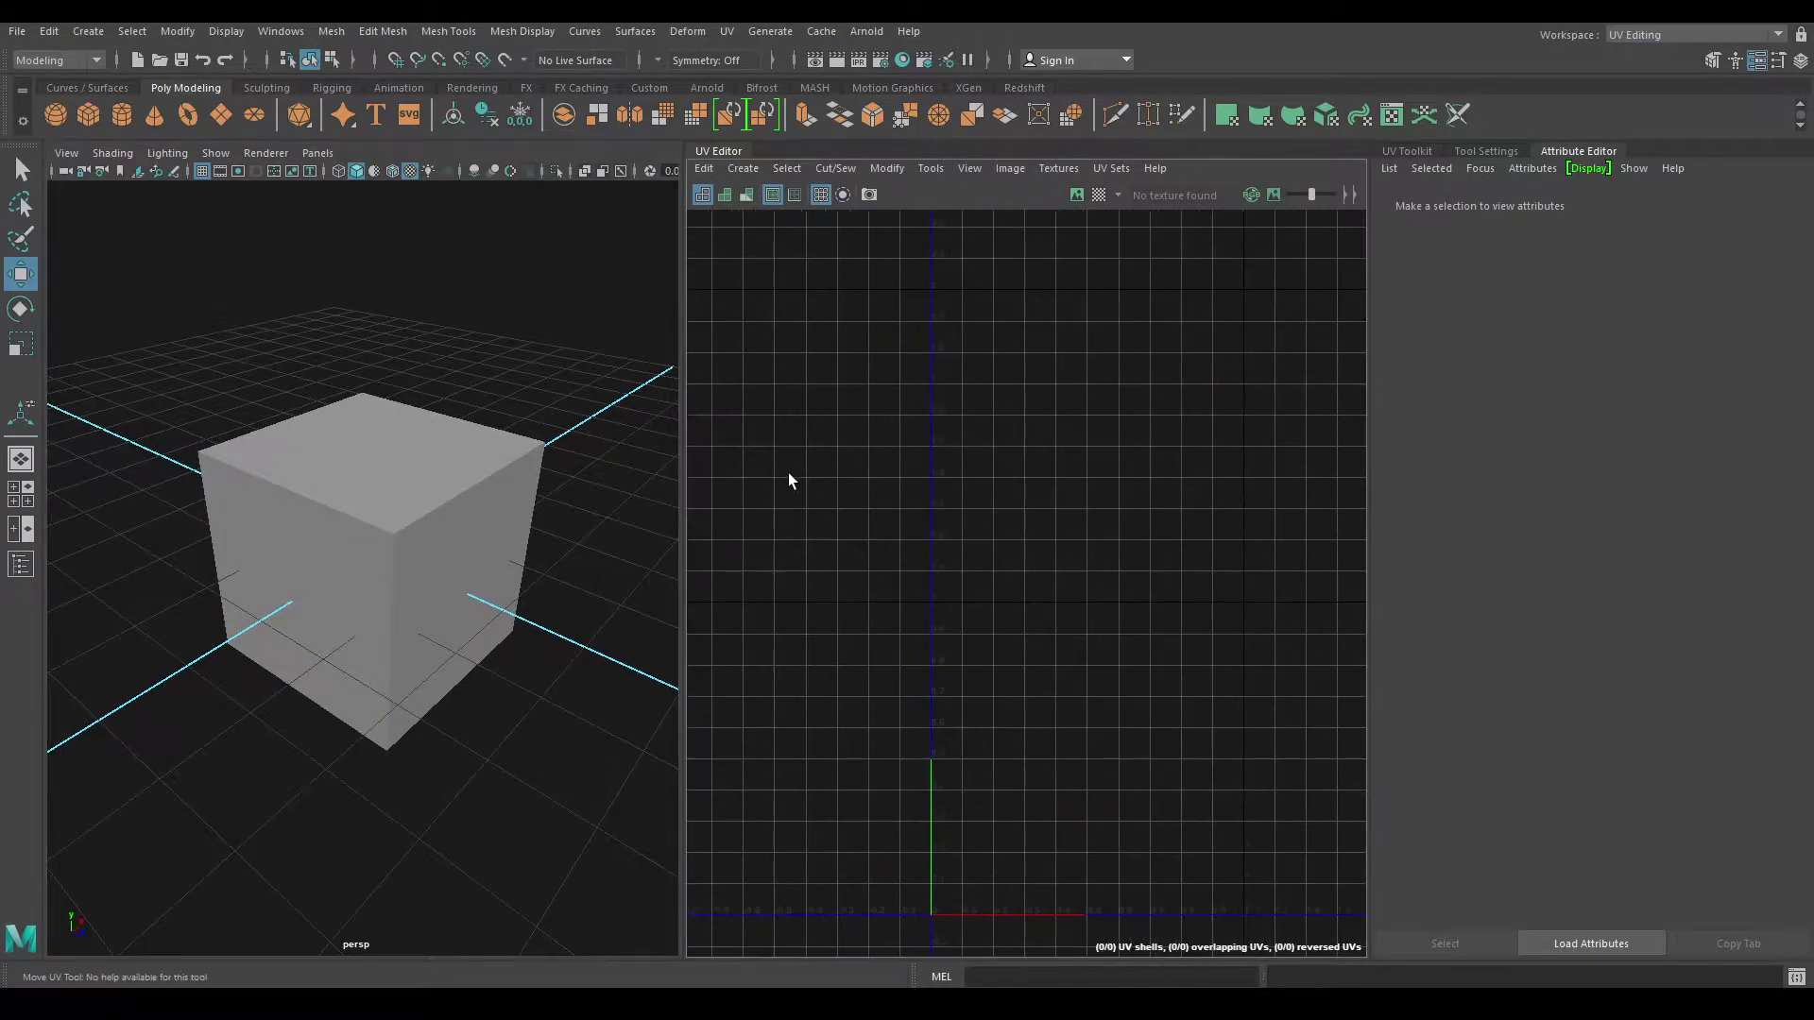
mouse_move(968, 435)
middle_mouse_down("alt")
mouse_move(976, 623)
mouse_move(952, 510)
mouse_move(1073, 660)
mouse_move(970, 451)
mouse_move(1044, 656)
middle_mouse_up("alt")
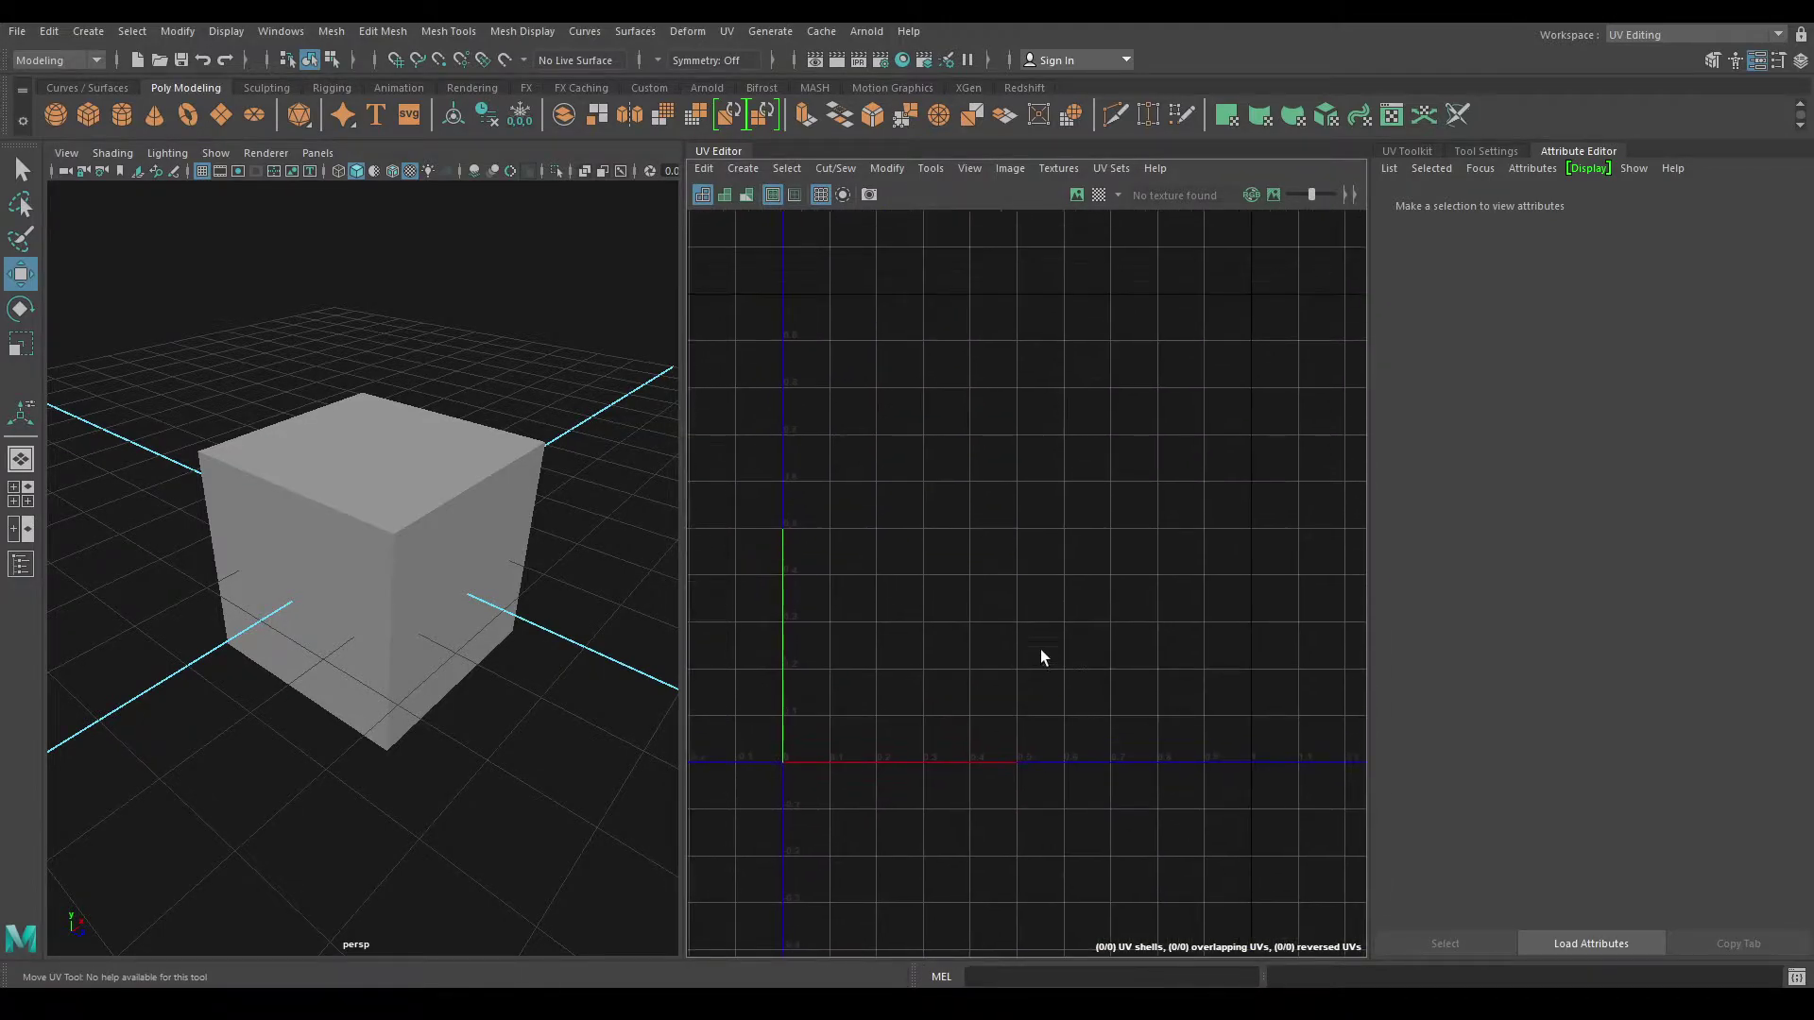
left_click(1426, 148)
left_click_drag(850, 551, 650, 550)
mouse_move(478, 538)
right_mouse_down("alt")
mouse_move(490, 628)
mouse_move(450, 542)
right_mouse_up("alt")
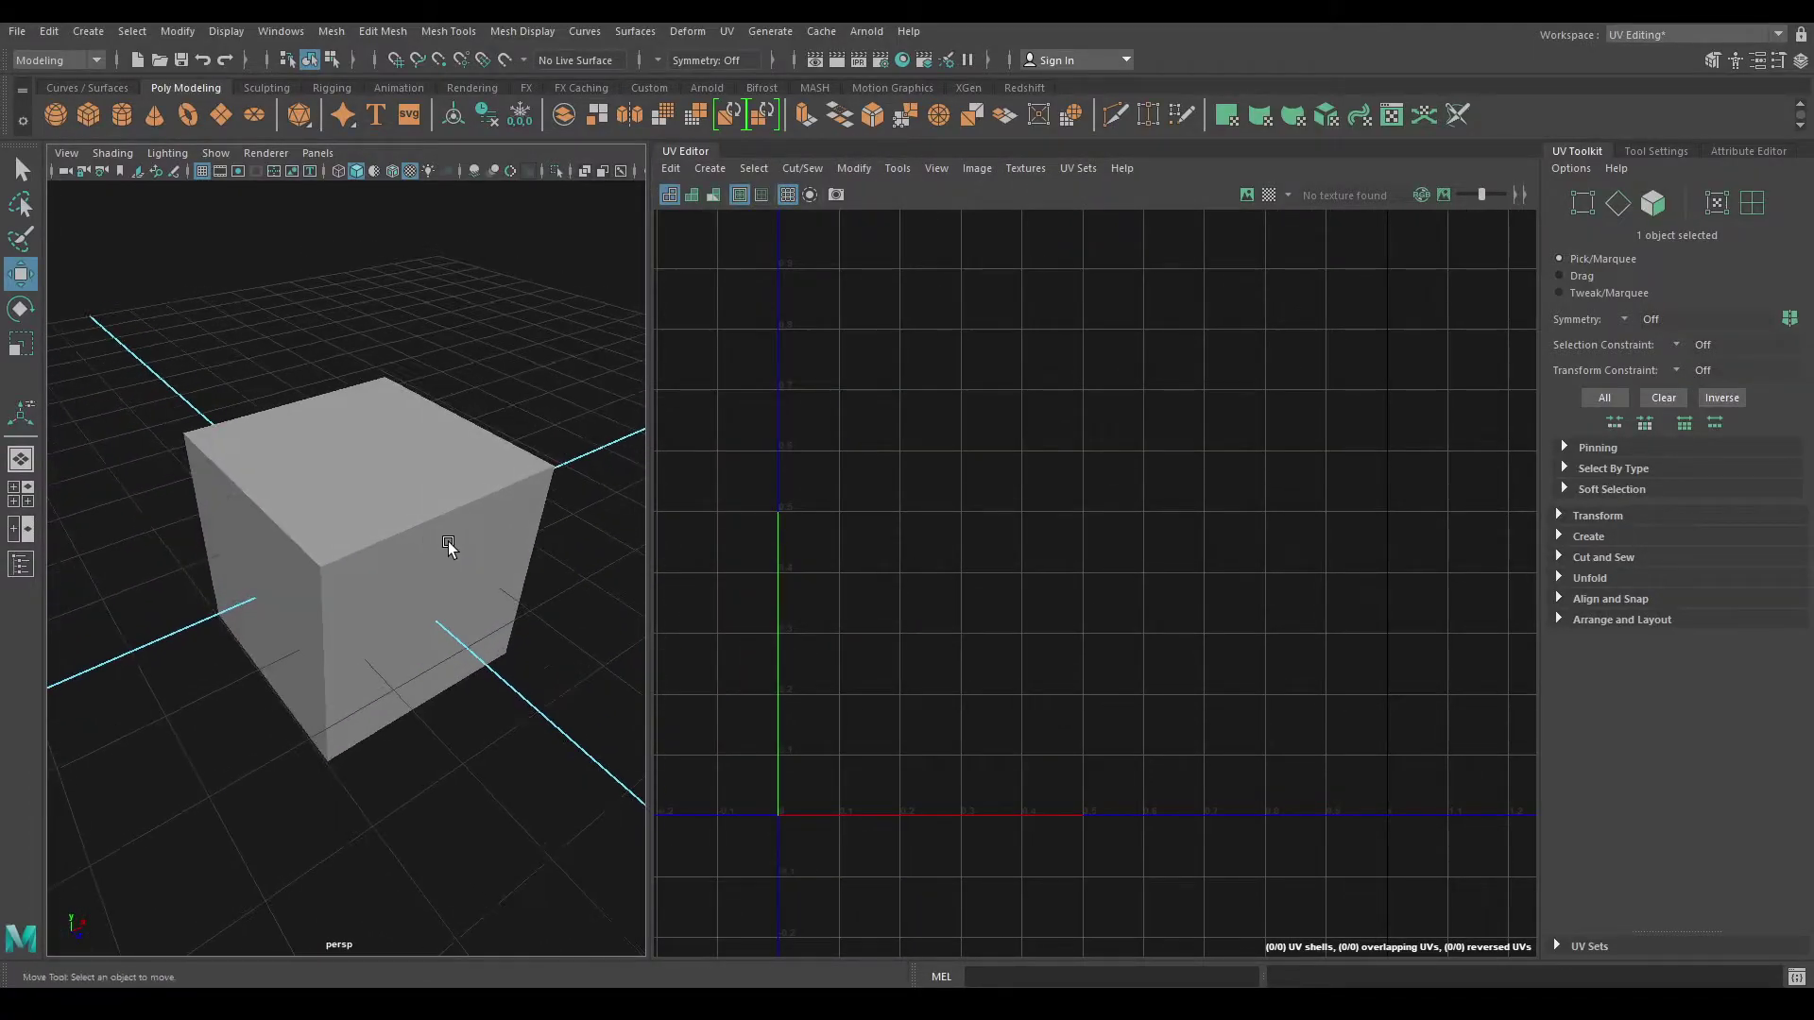
Step: Select the cube to view its UVs in the editor, then deselect it
left_click(434, 540)
right_click_drag(498, 673, 567, 672, "alt")
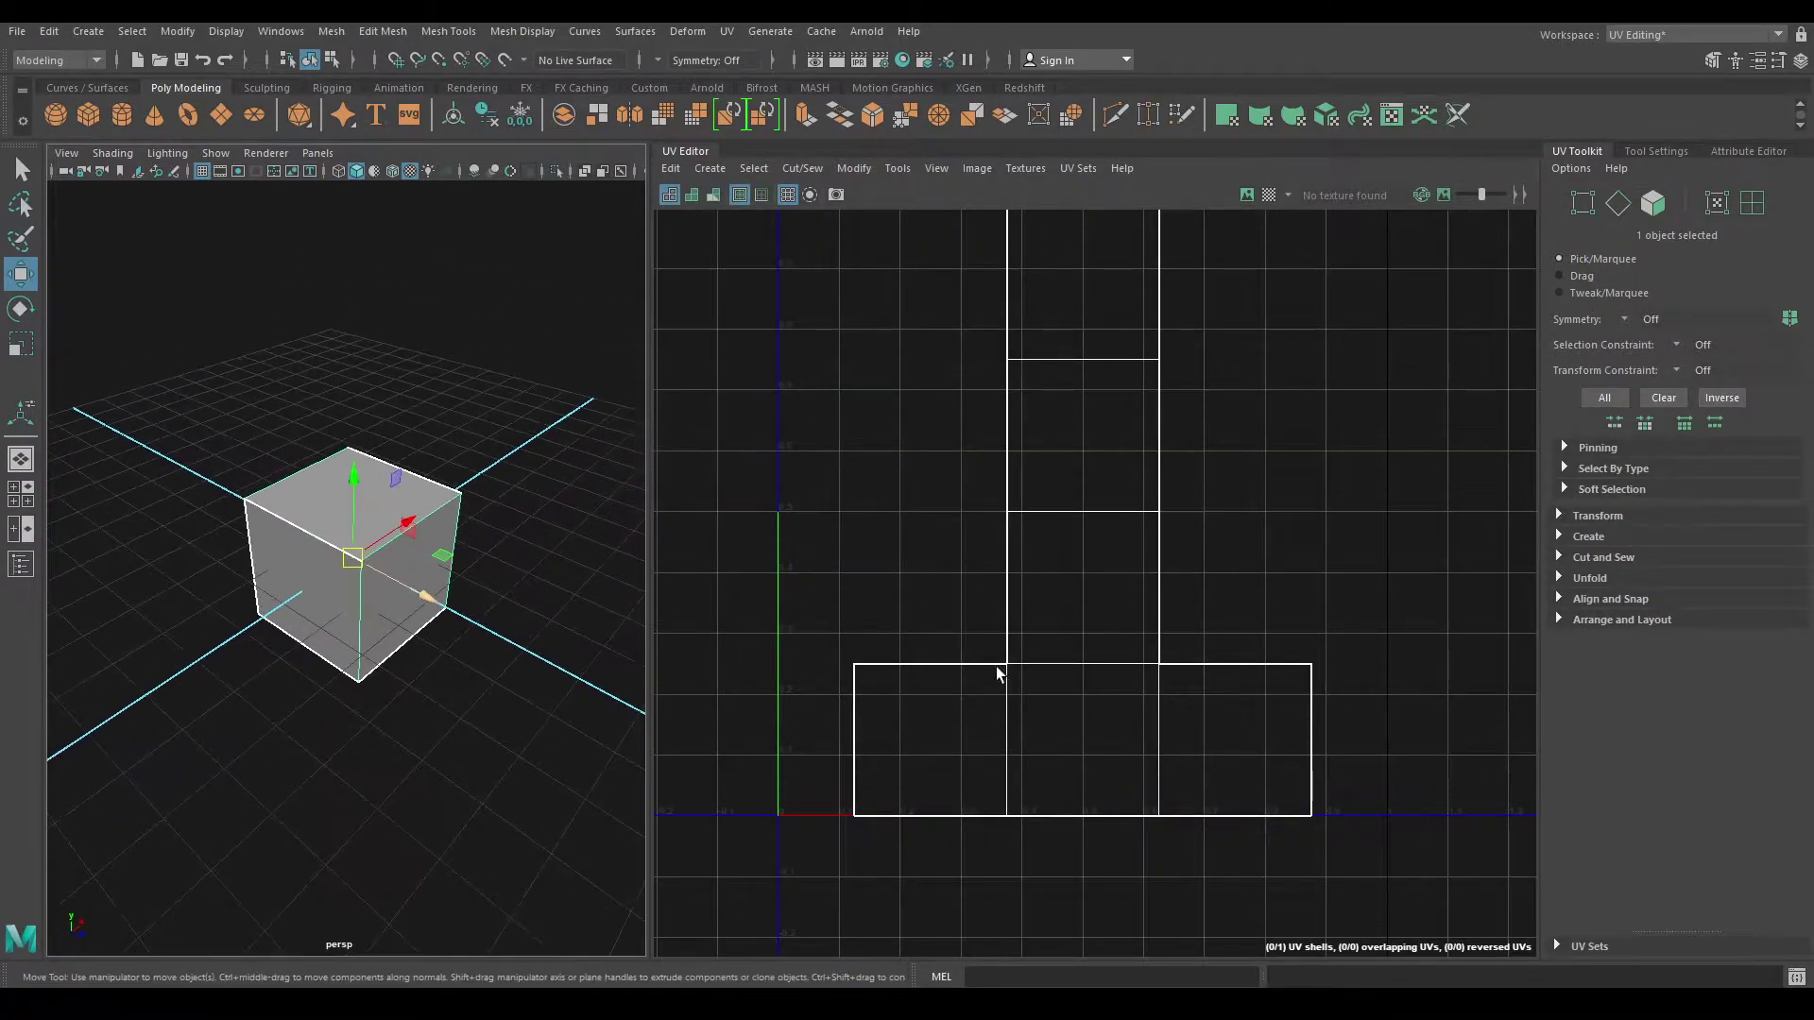
mouse_move(997, 672)
right_mouse_down("alt")
mouse_move(926, 514)
mouse_move(1004, 527)
mouse_move(1034, 556)
right_mouse_up("alt")
scroll(484, 618, "up", 2)
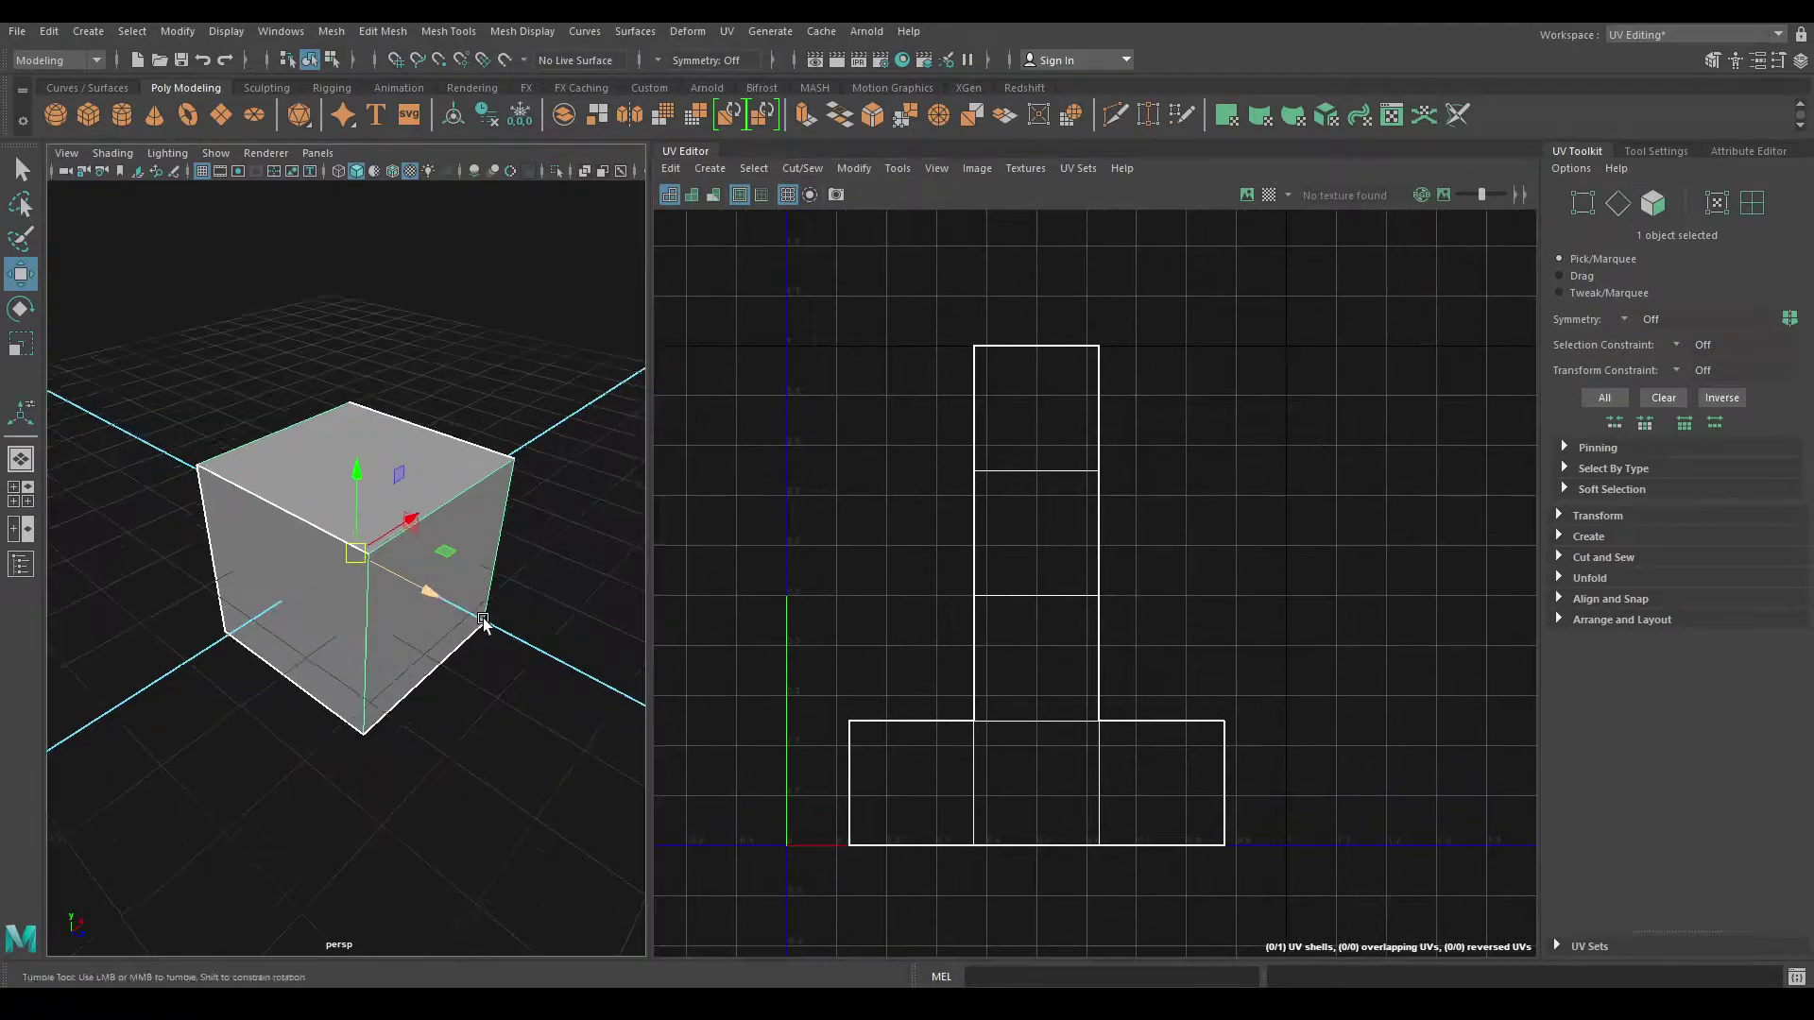
scroll(484, 618, "down", 1)
scroll(968, 660, "up", 1)
scroll(1087, 510, "up", 1)
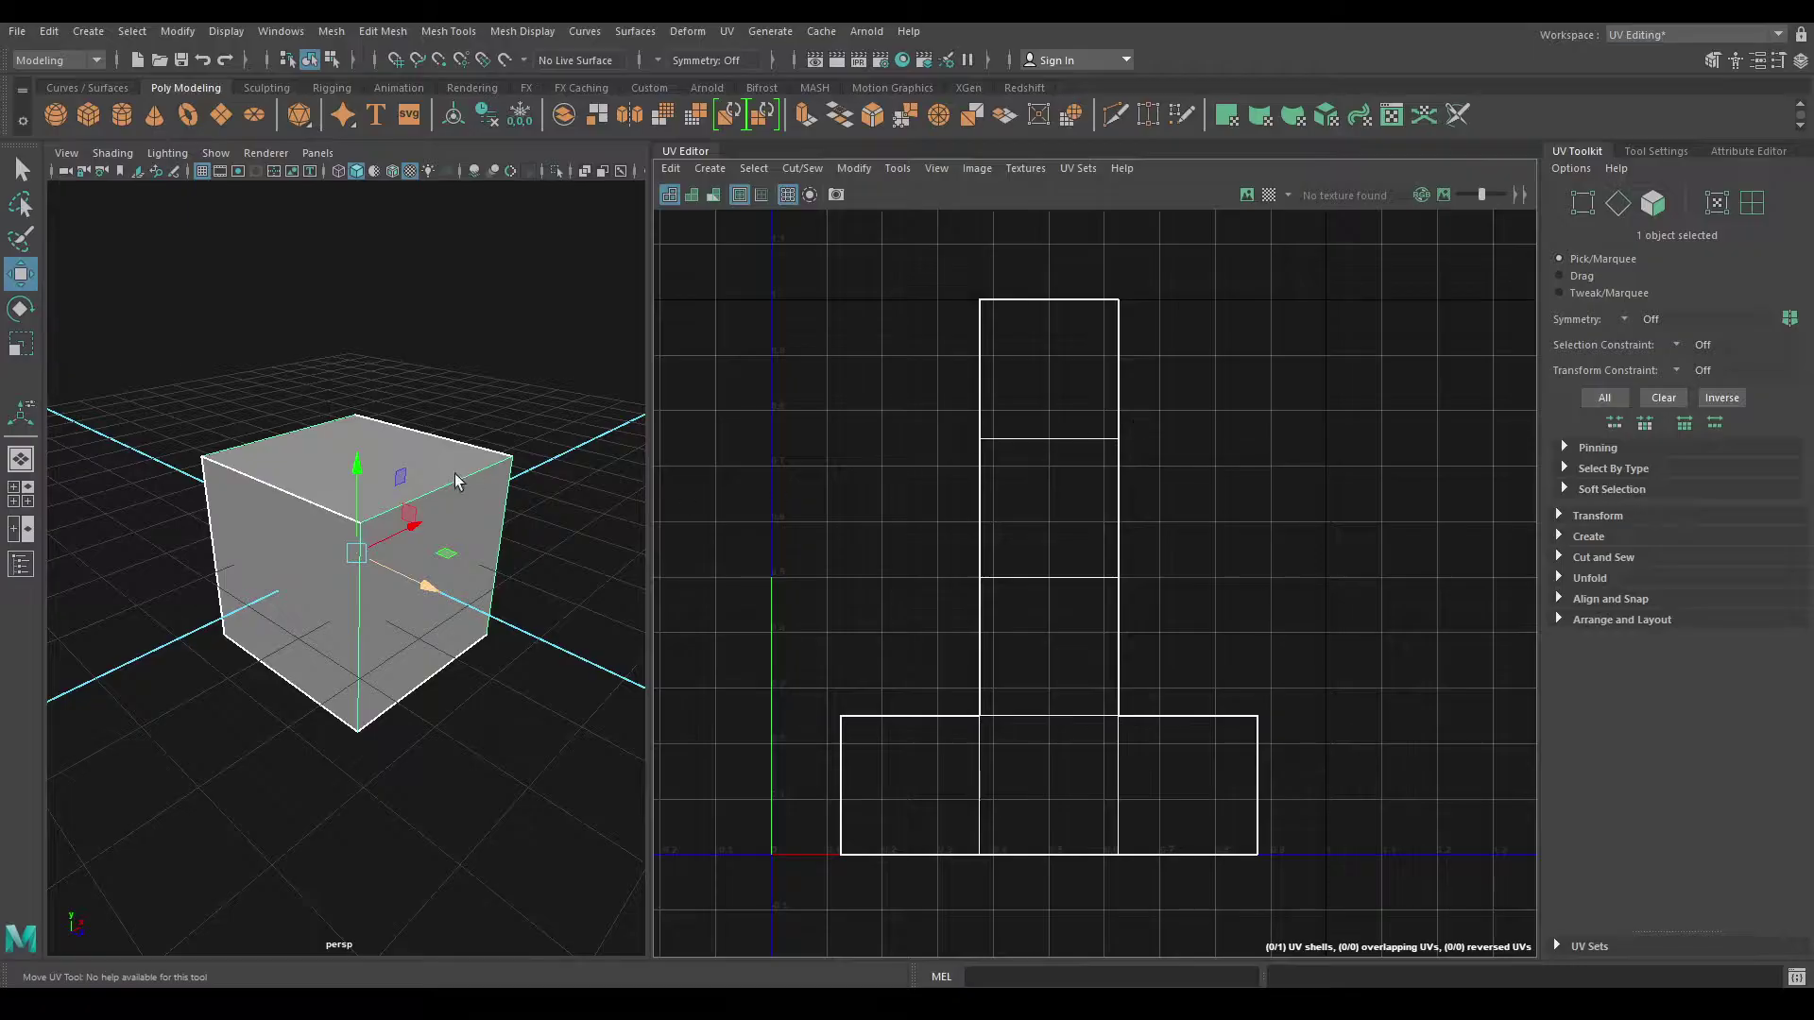
mouse_move(455, 482)
left_mouse_down("alt")
mouse_move(498, 417)
mouse_move(478, 486)
left_mouse_up("alt")
mouse_move(478, 486)
right_mouse_down("alt")
mouse_move(478, 437)
mouse_move(503, 558)
right_mouse_up("alt")
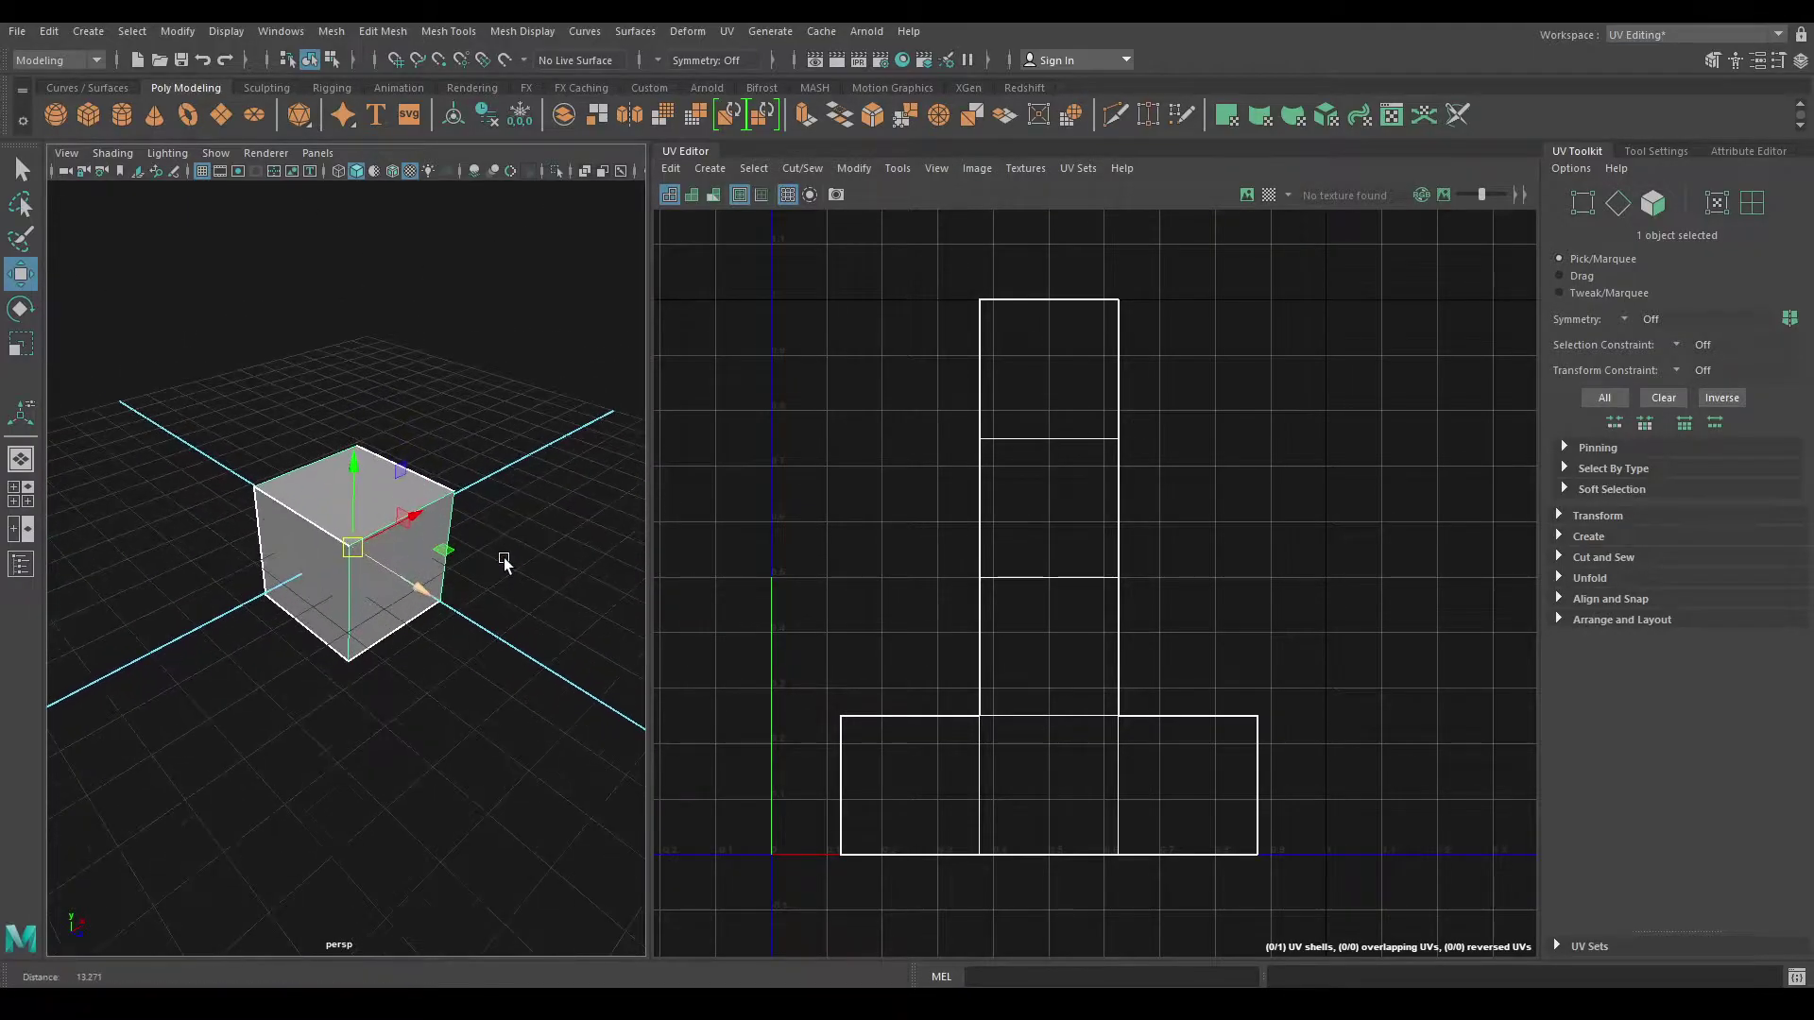
left_click_drag(503, 557, 473, 563, "alt")
right_click_drag(530, 563, 508, 450, "alt")
left_click(509, 450)
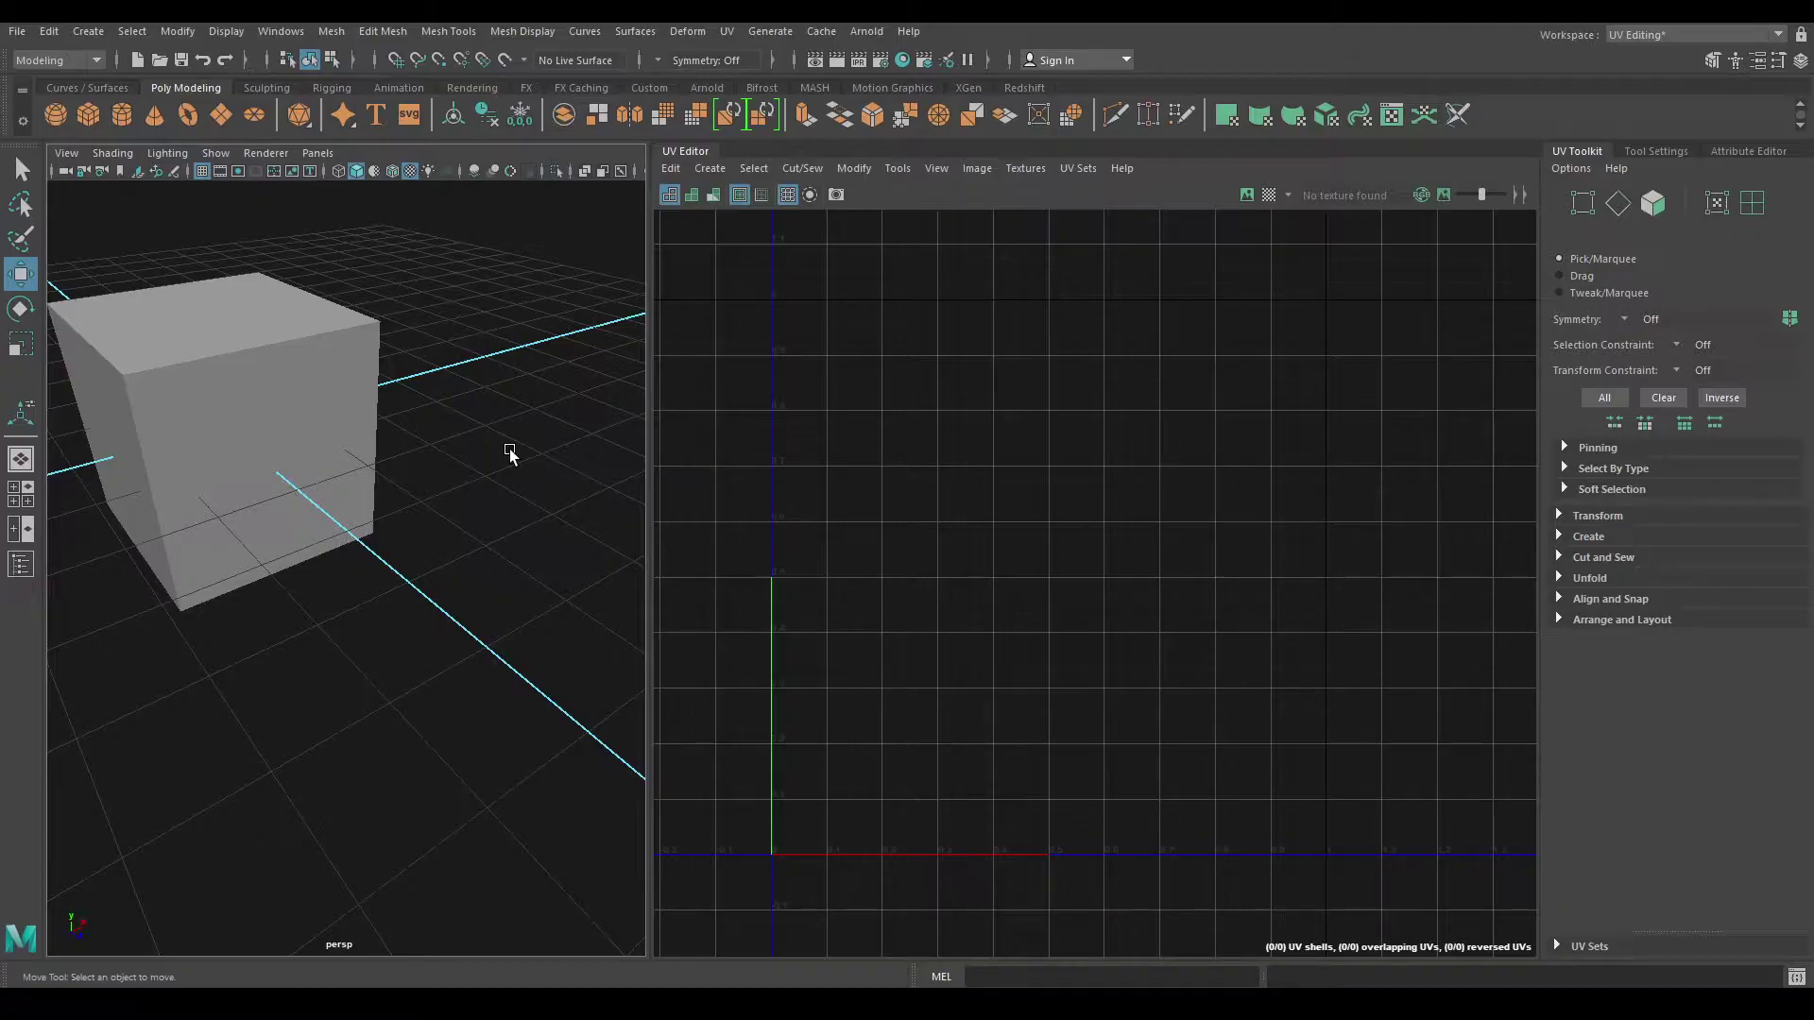
Step: Select the cube and switch the UV Editor to UV Shell selection
left_click_drag(509, 450, 435, 442, "alt")
left_click(435, 442)
right_click_drag(890, 486, 960, 506, "alt")
scroll(959, 506, "down", 2)
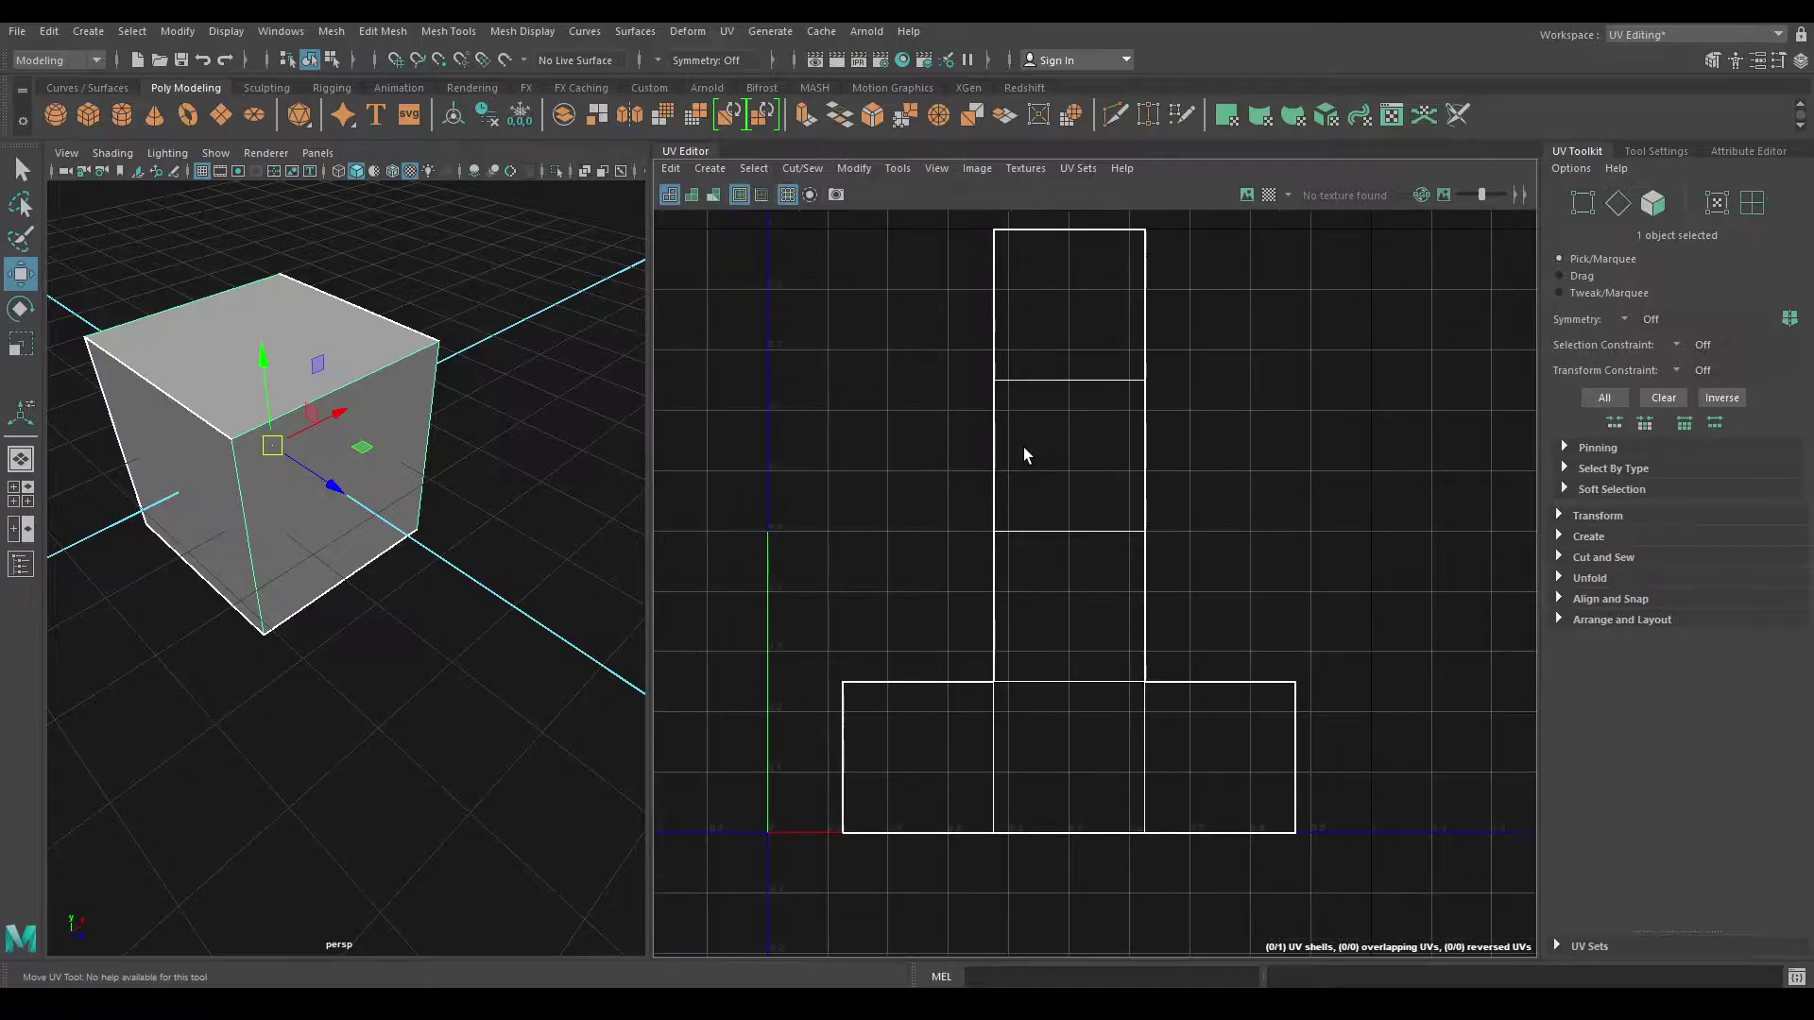
middle_click_drag(1023, 446, 1021, 511, "alt")
right_click_drag(1114, 325, 1010, 303)
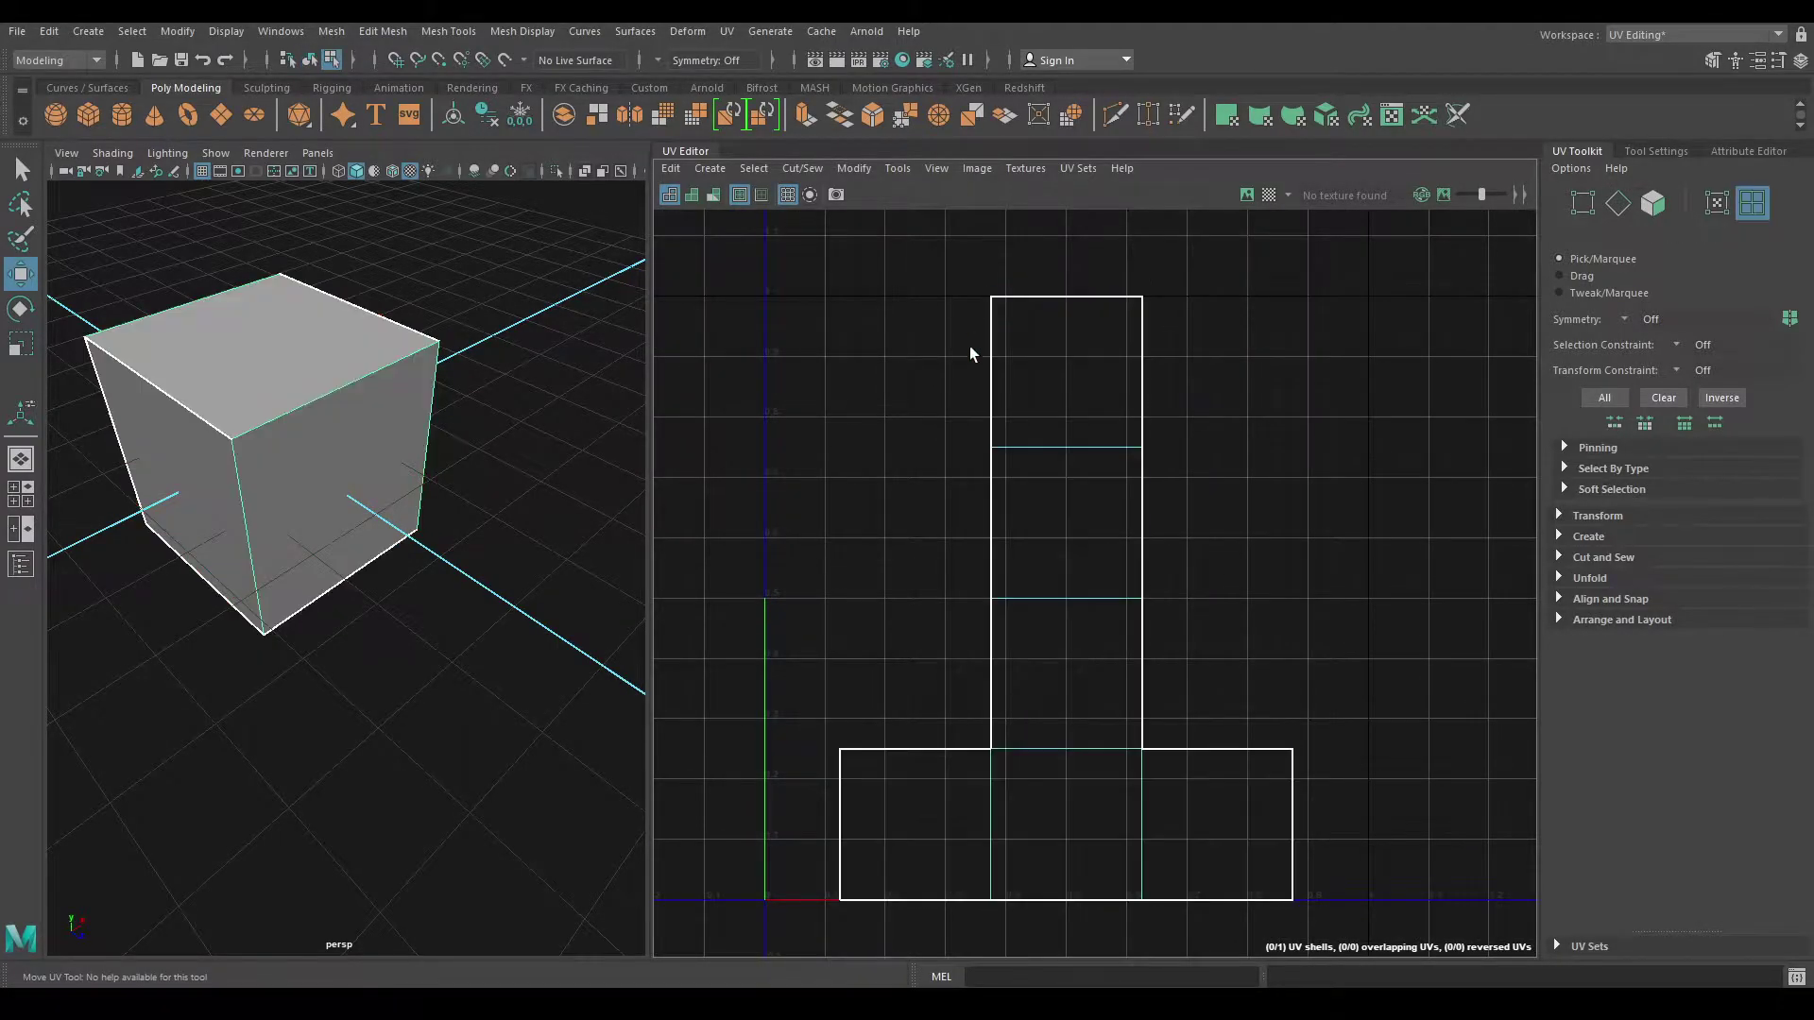
scroll(1011, 416, "down", 1)
middle_click_drag(1124, 760, 1128, 719, "alt")
Step: Select the cube's UV shell and scale it up uniformly
left_click(1128, 720)
scroll(1128, 642, "up", 1)
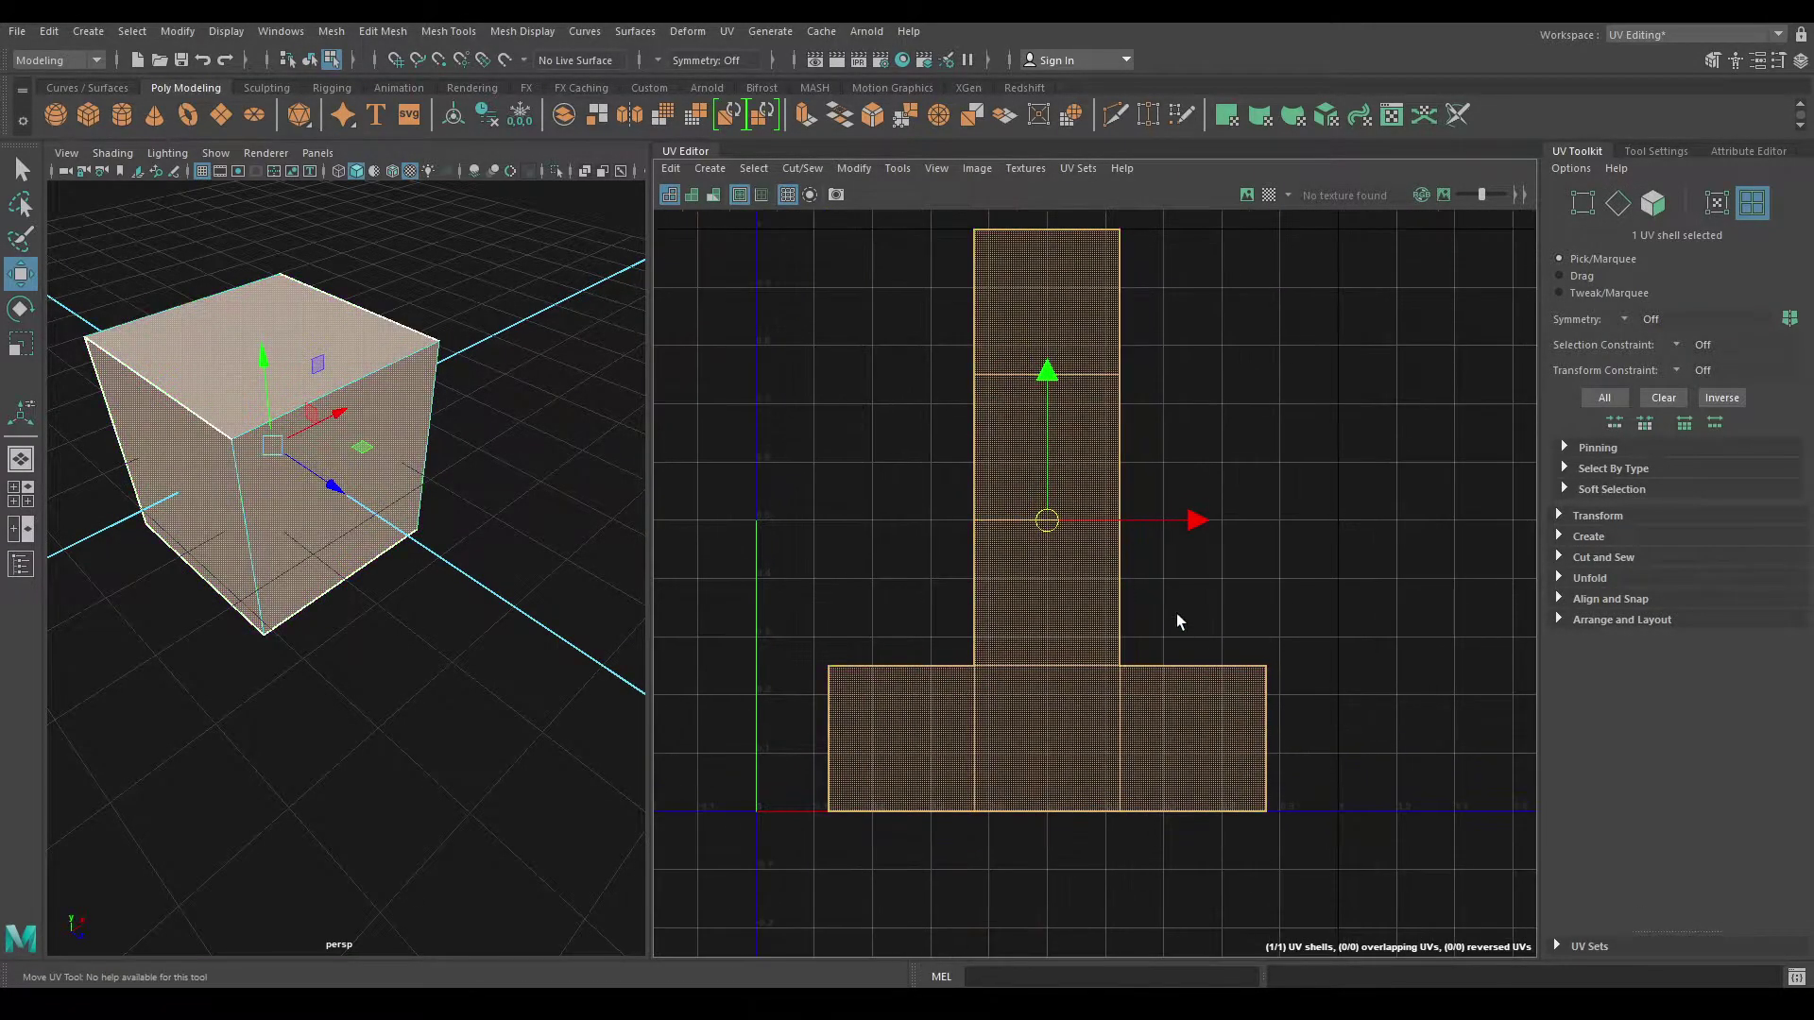
left_click_drag(1191, 522, 1134, 511)
scroll(1167, 539, "down", 1)
key("r")
key("w")
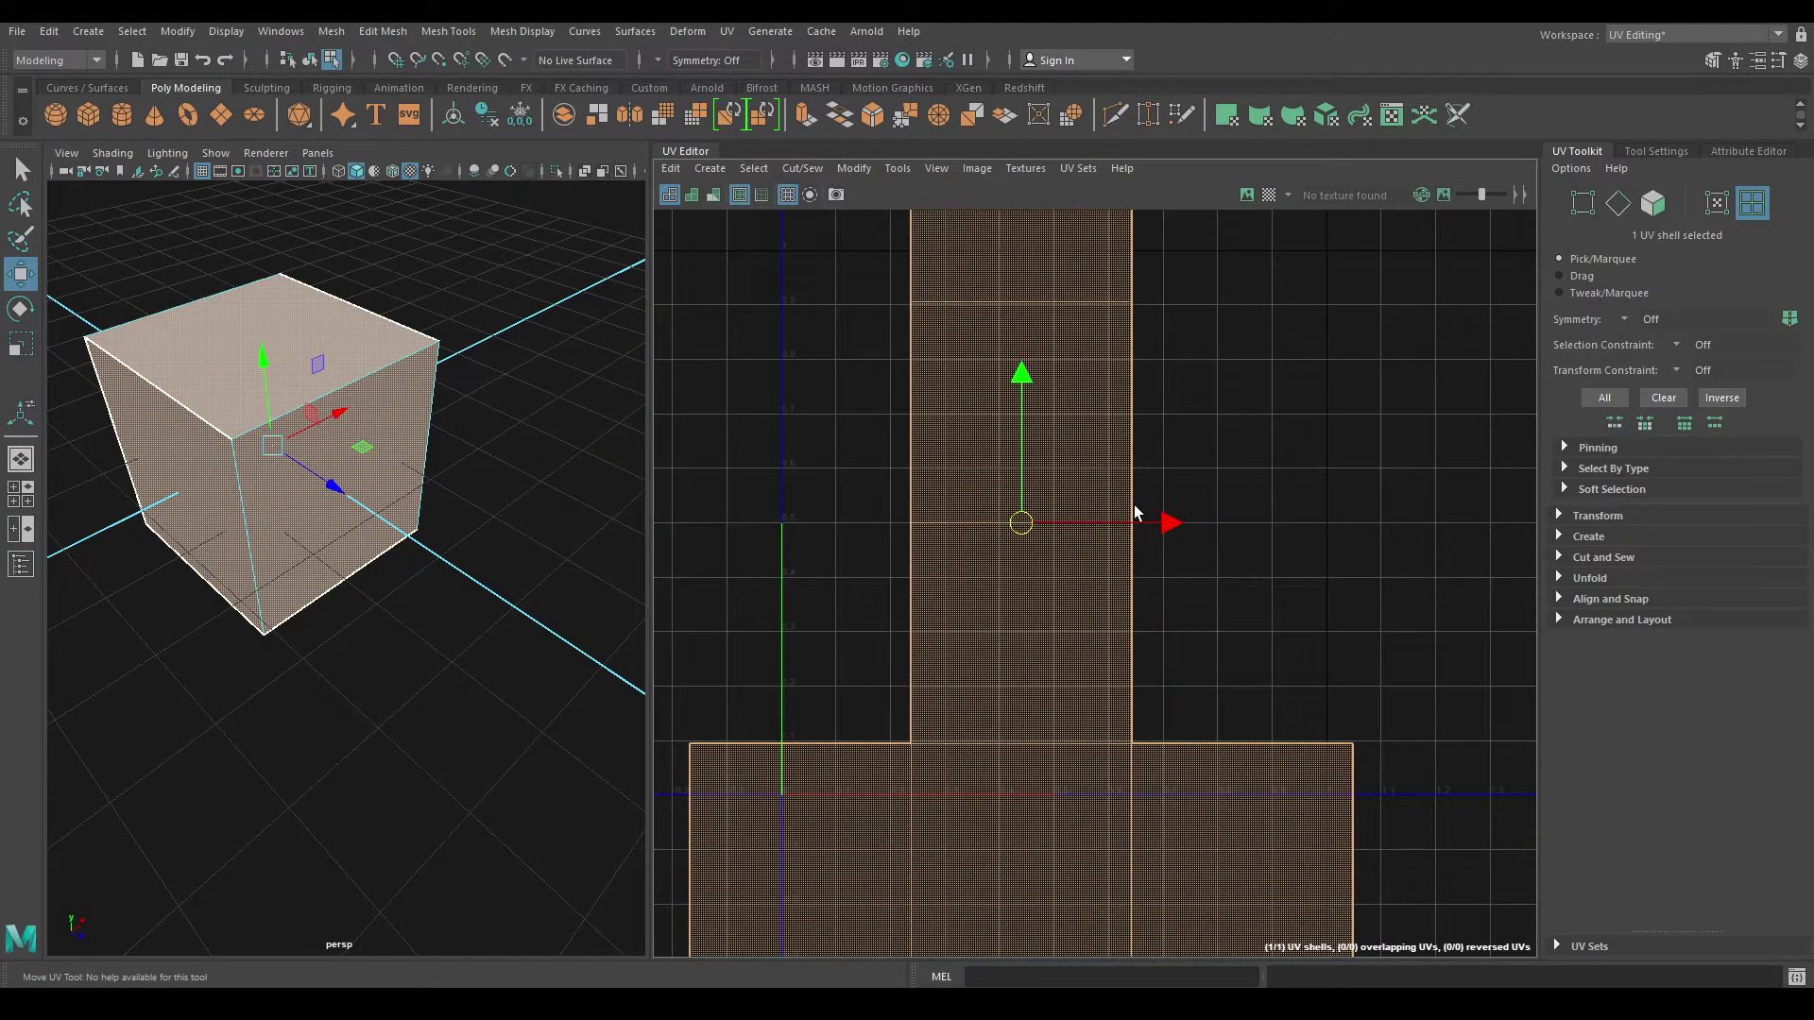
Step: Orbit around the cube and return to object selection mode with F8
scroll(1152, 548, "down", 2)
left_click_drag(529, 453, 582, 491, "alt")
scroll(589, 553, "up", 3)
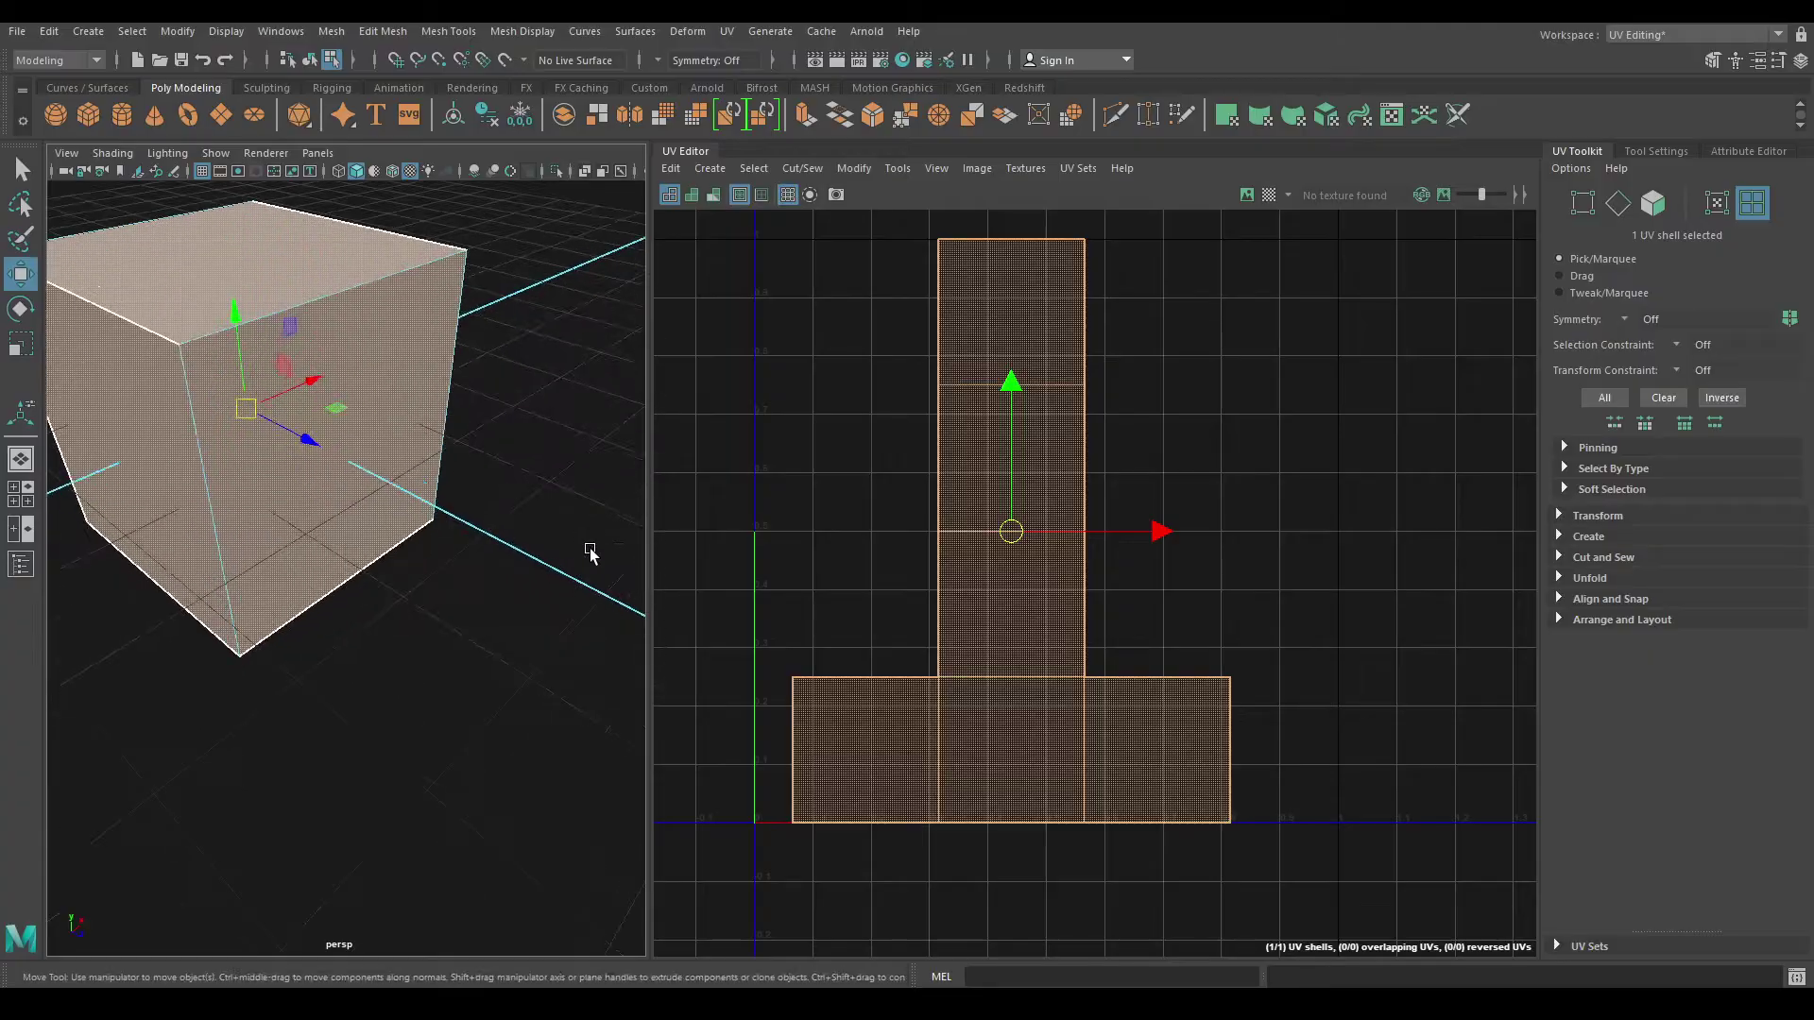
scroll(457, 493, "down", 2)
left_click_drag(457, 493, 417, 445, "alt")
scroll(477, 554, "up", 3)
scroll(471, 558, "up", 2)
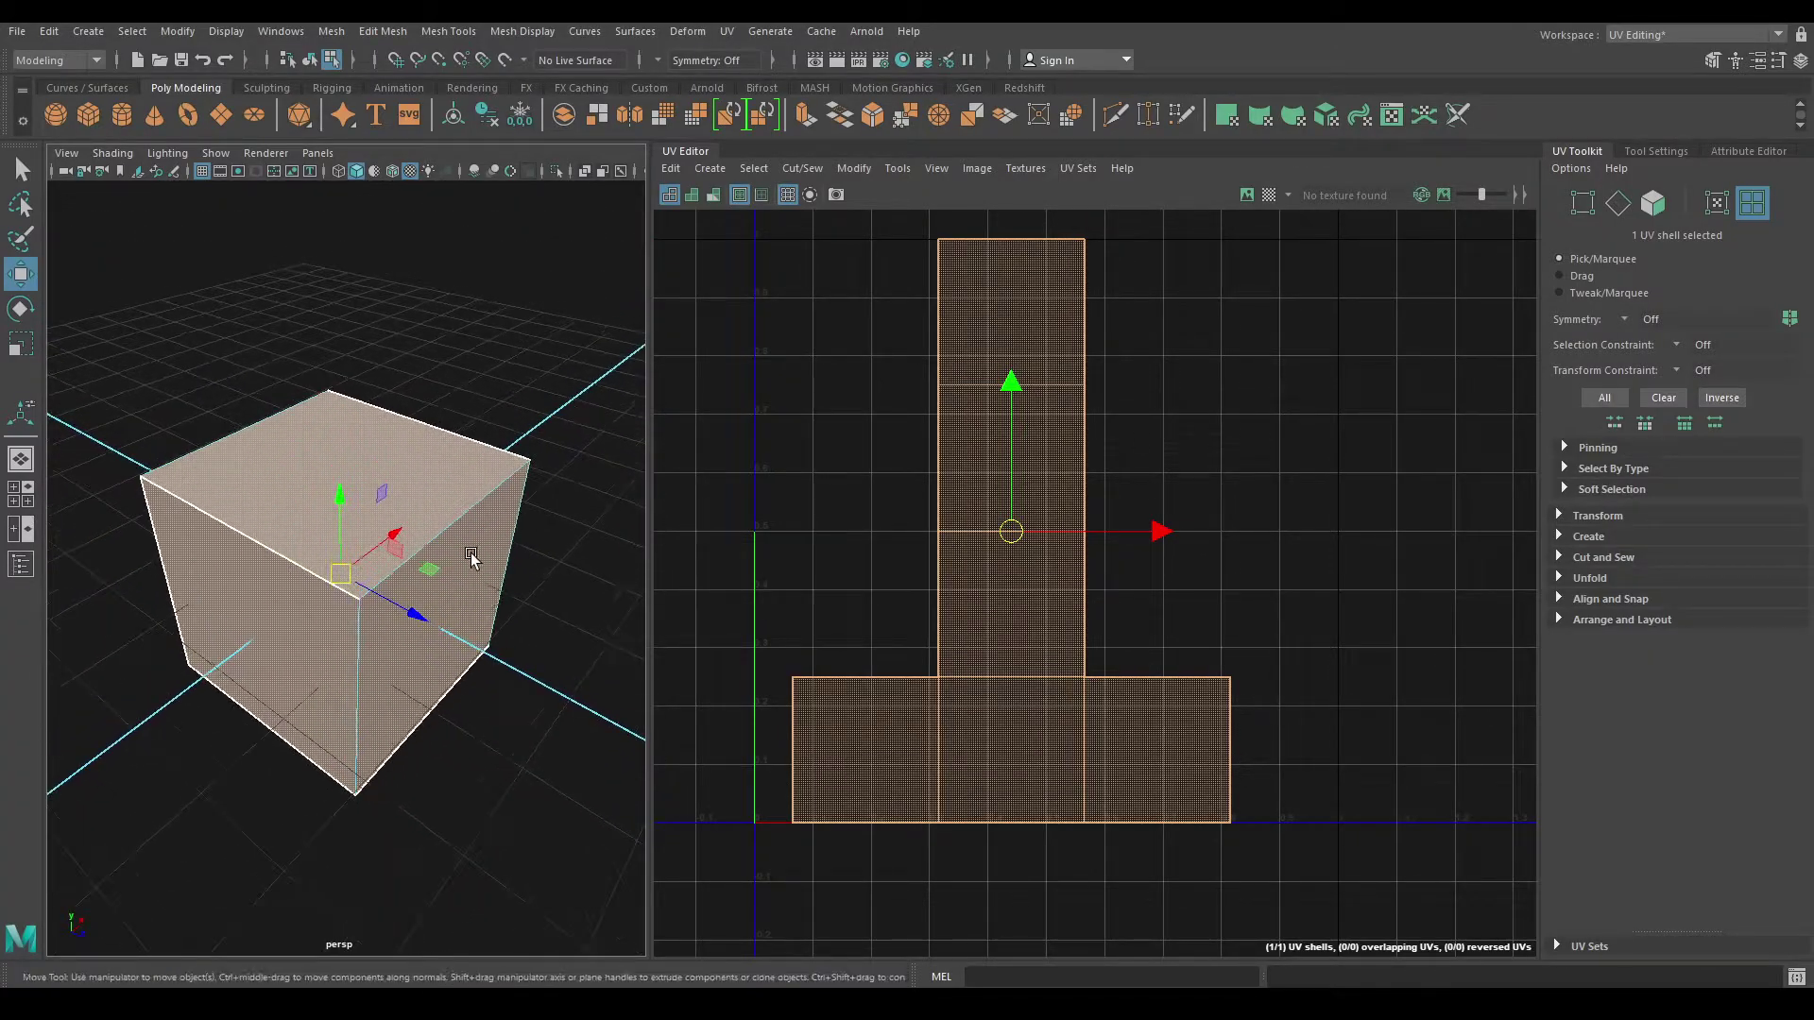
key("F8")
Step: Select the cube's top face in face selection mode
left_click(440, 502)
mouse_move(441, 503)
left_mouse_down("alt")
mouse_move(393, 598)
mouse_move(372, 357)
left_mouse_up("alt")
right_click_drag(373, 404, 393, 434)
mouse_move(393, 435)
left_mouse_down("alt")
mouse_move(421, 399)
mouse_move(453, 478)
left_mouse_up("alt")
left_click(454, 478)
left_click_drag(466, 636, 447, 644, "alt")
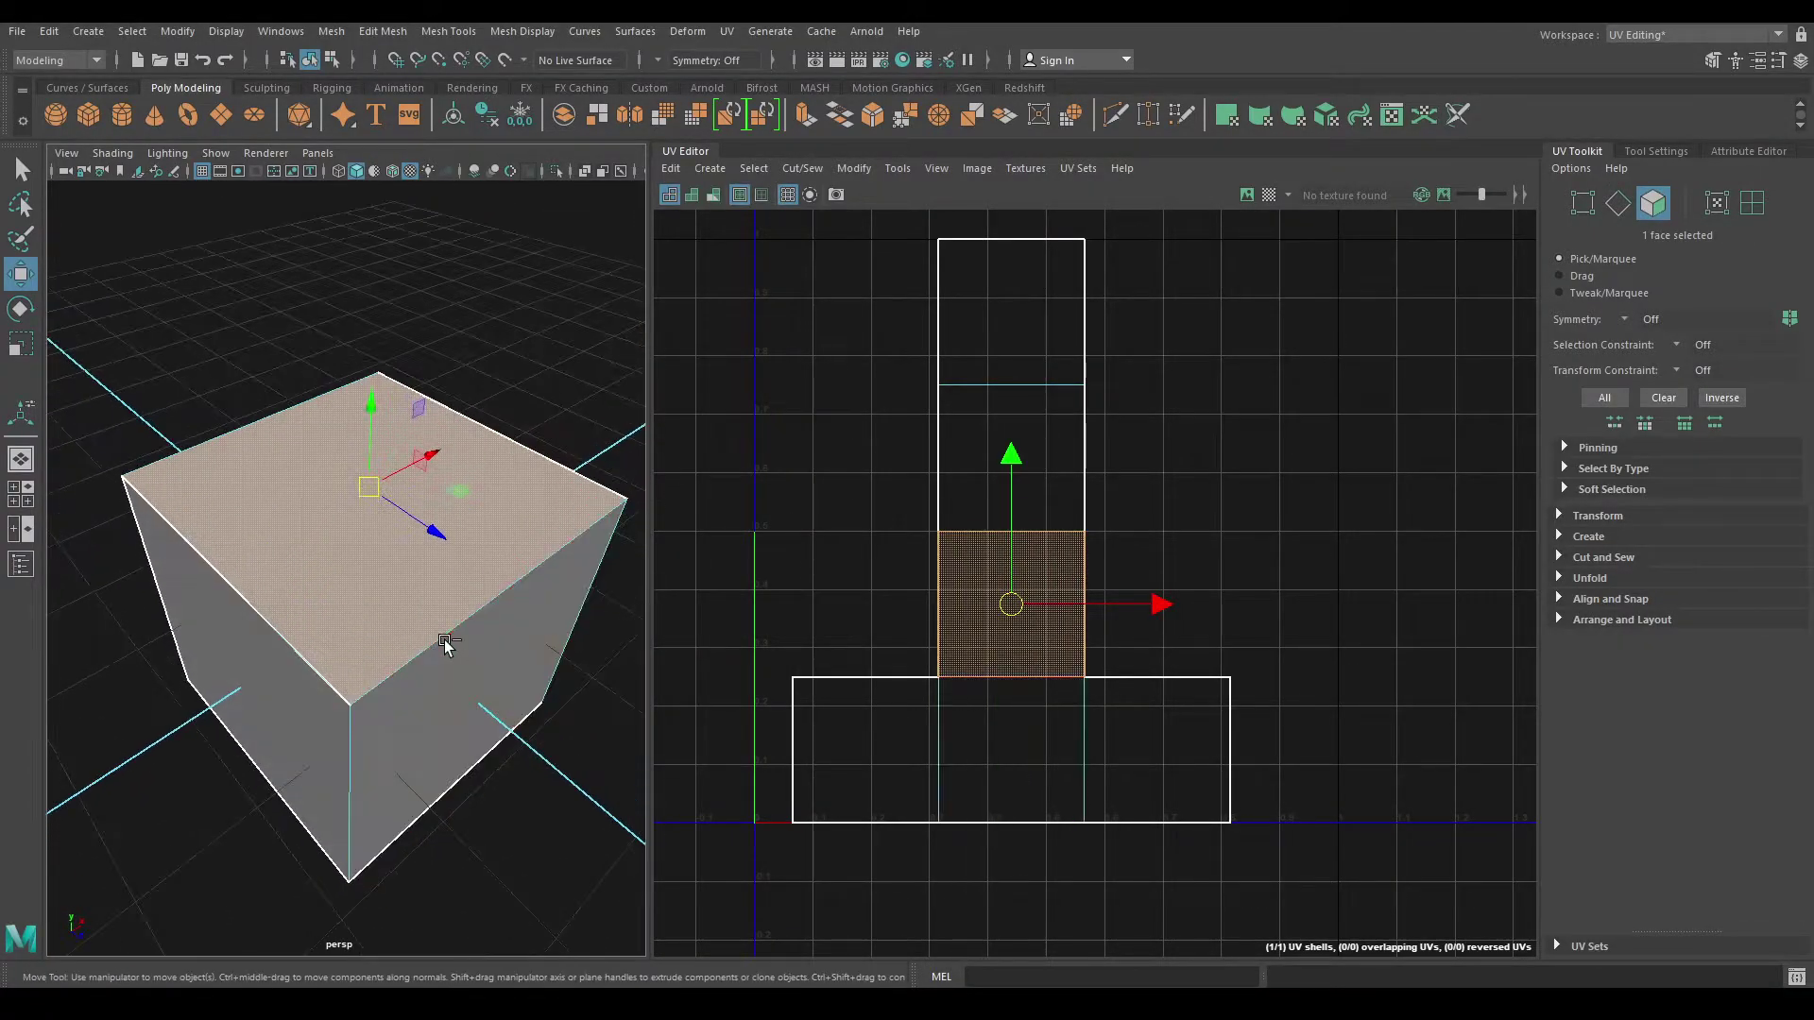
Step: Extrude the top face, shrink it inward and raise it into a smaller box
key("ctrl+e")
key("r")
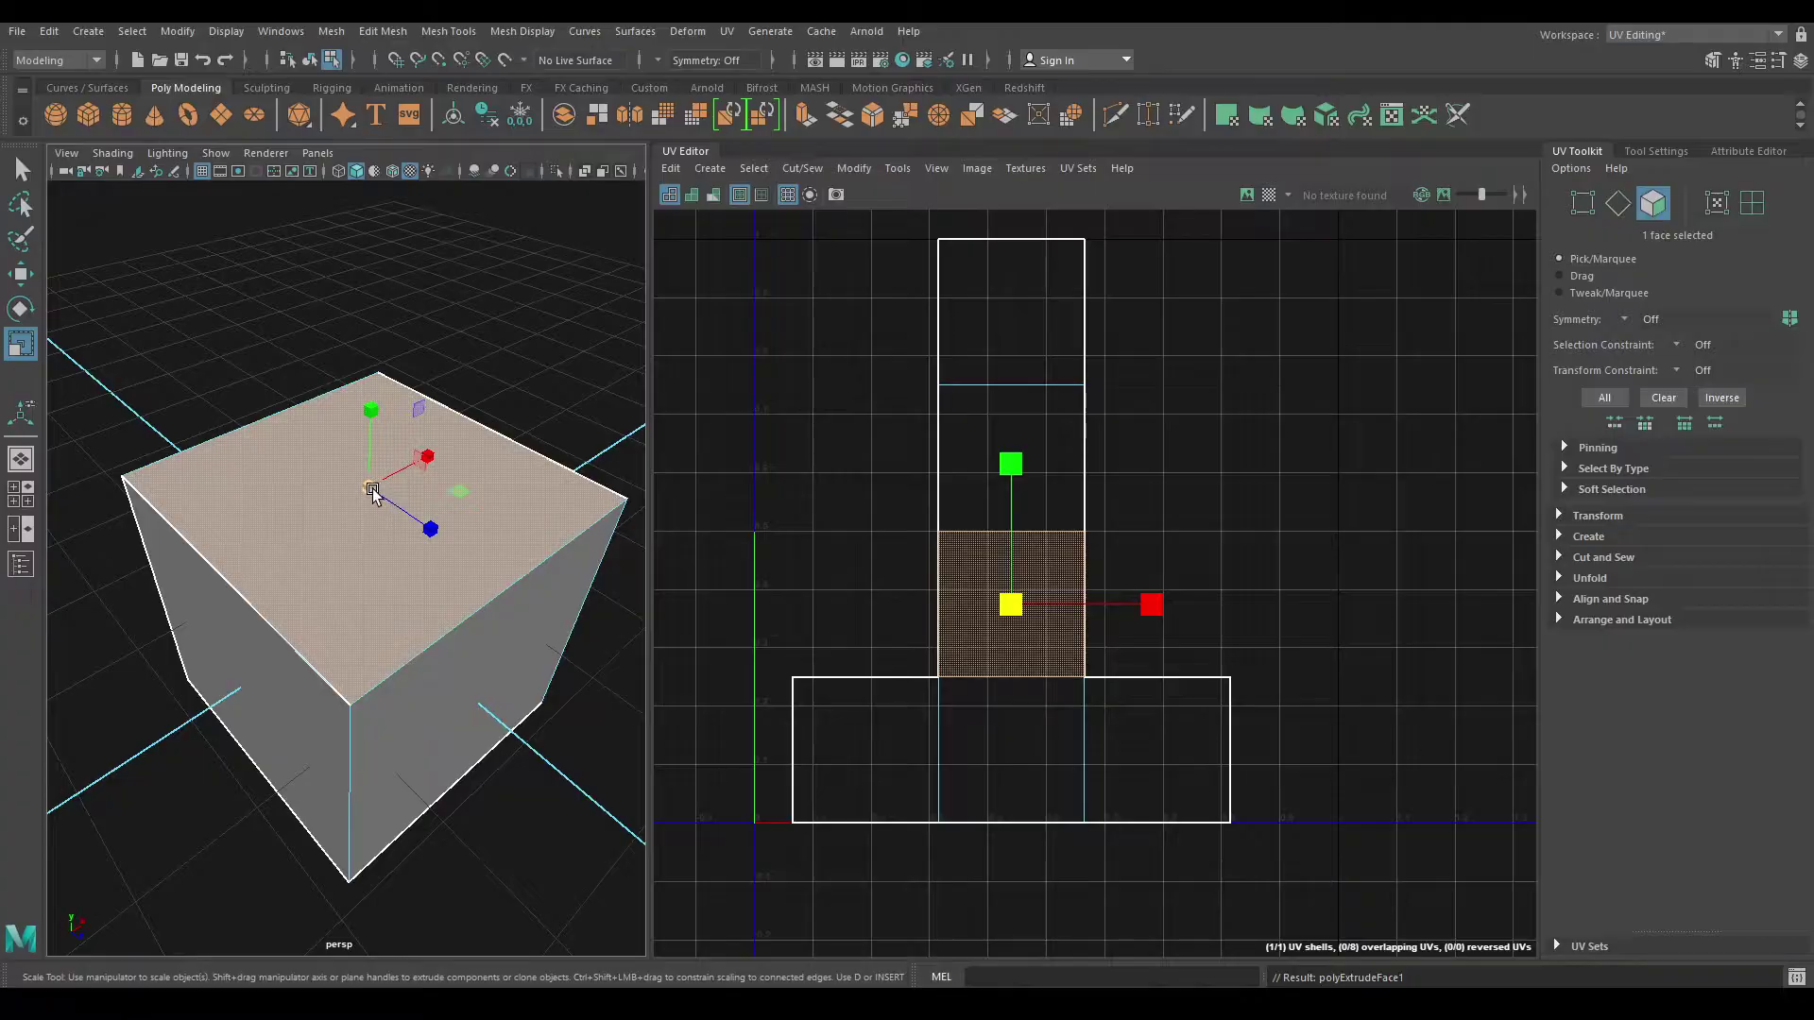
left_click_drag(370, 488, 259, 530)
key("w")
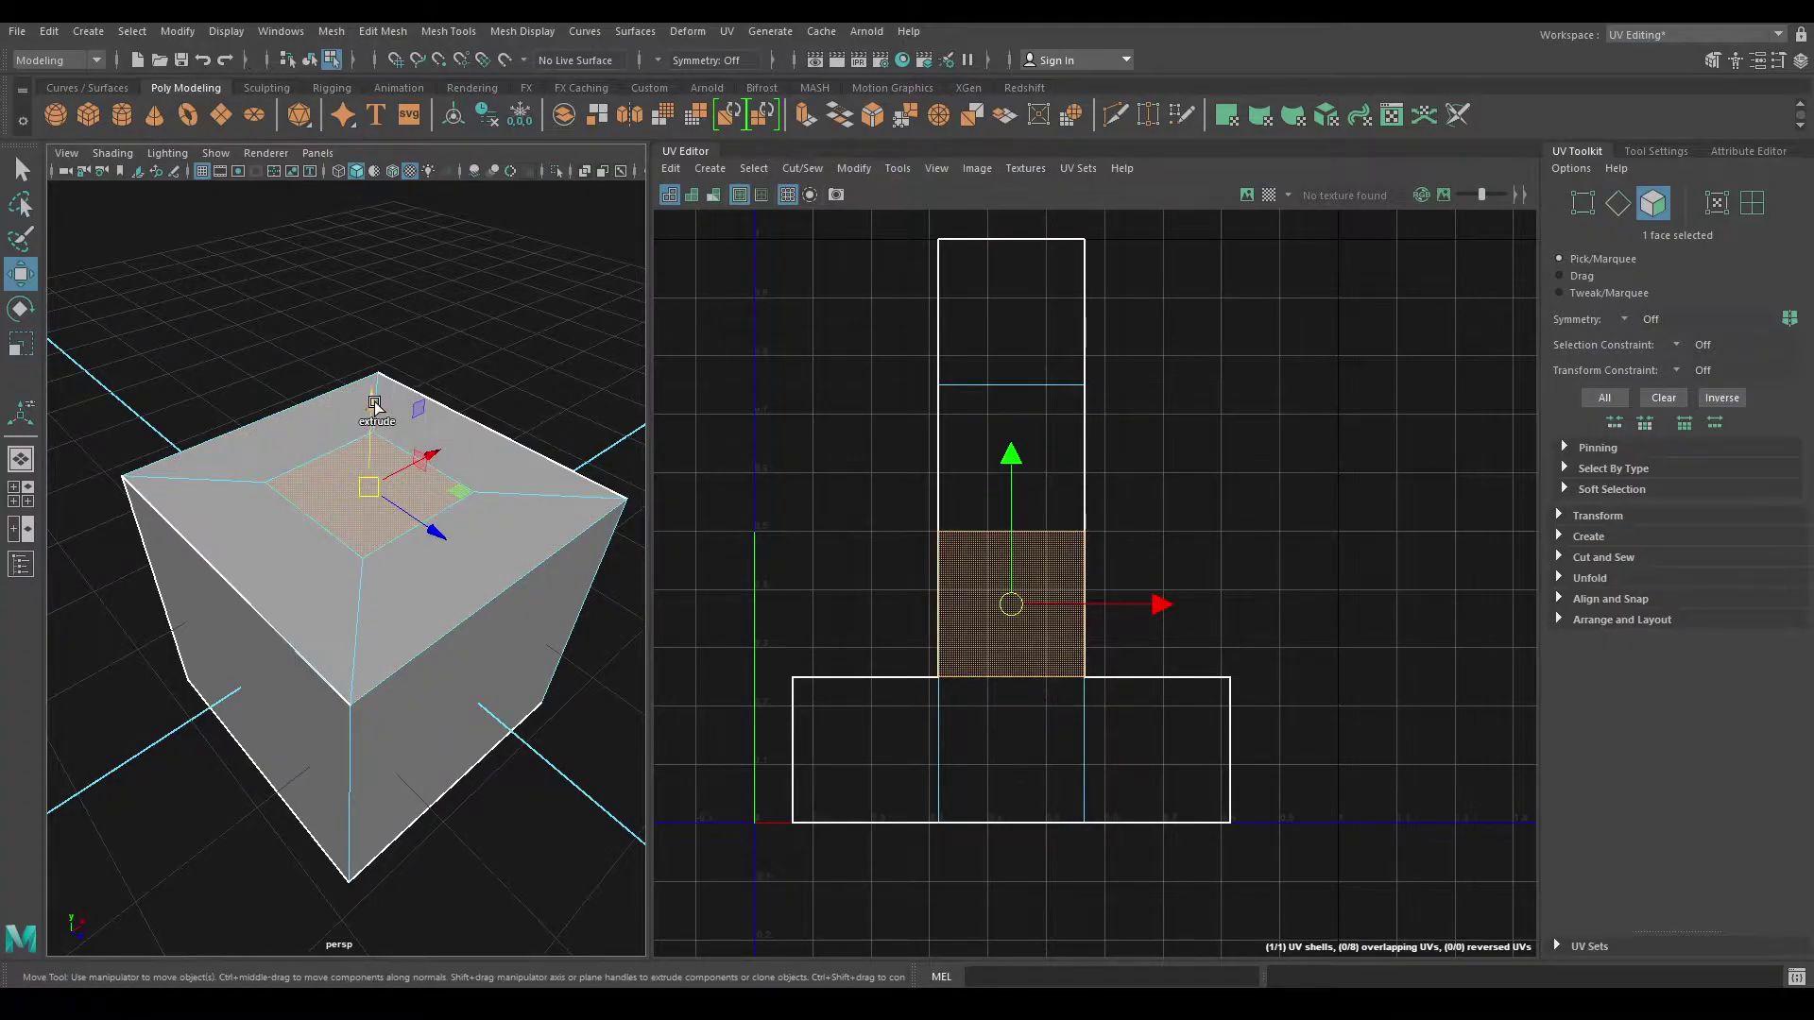
mouse_move(389, 422)
left_mouse_down("shift")
mouse_move(403, 210)
mouse_move(554, 615)
left_mouse_up("shift")
Step: Move the last UV face to the column's top and switch to UV Shell mode
scroll(1006, 761, "down", 2)
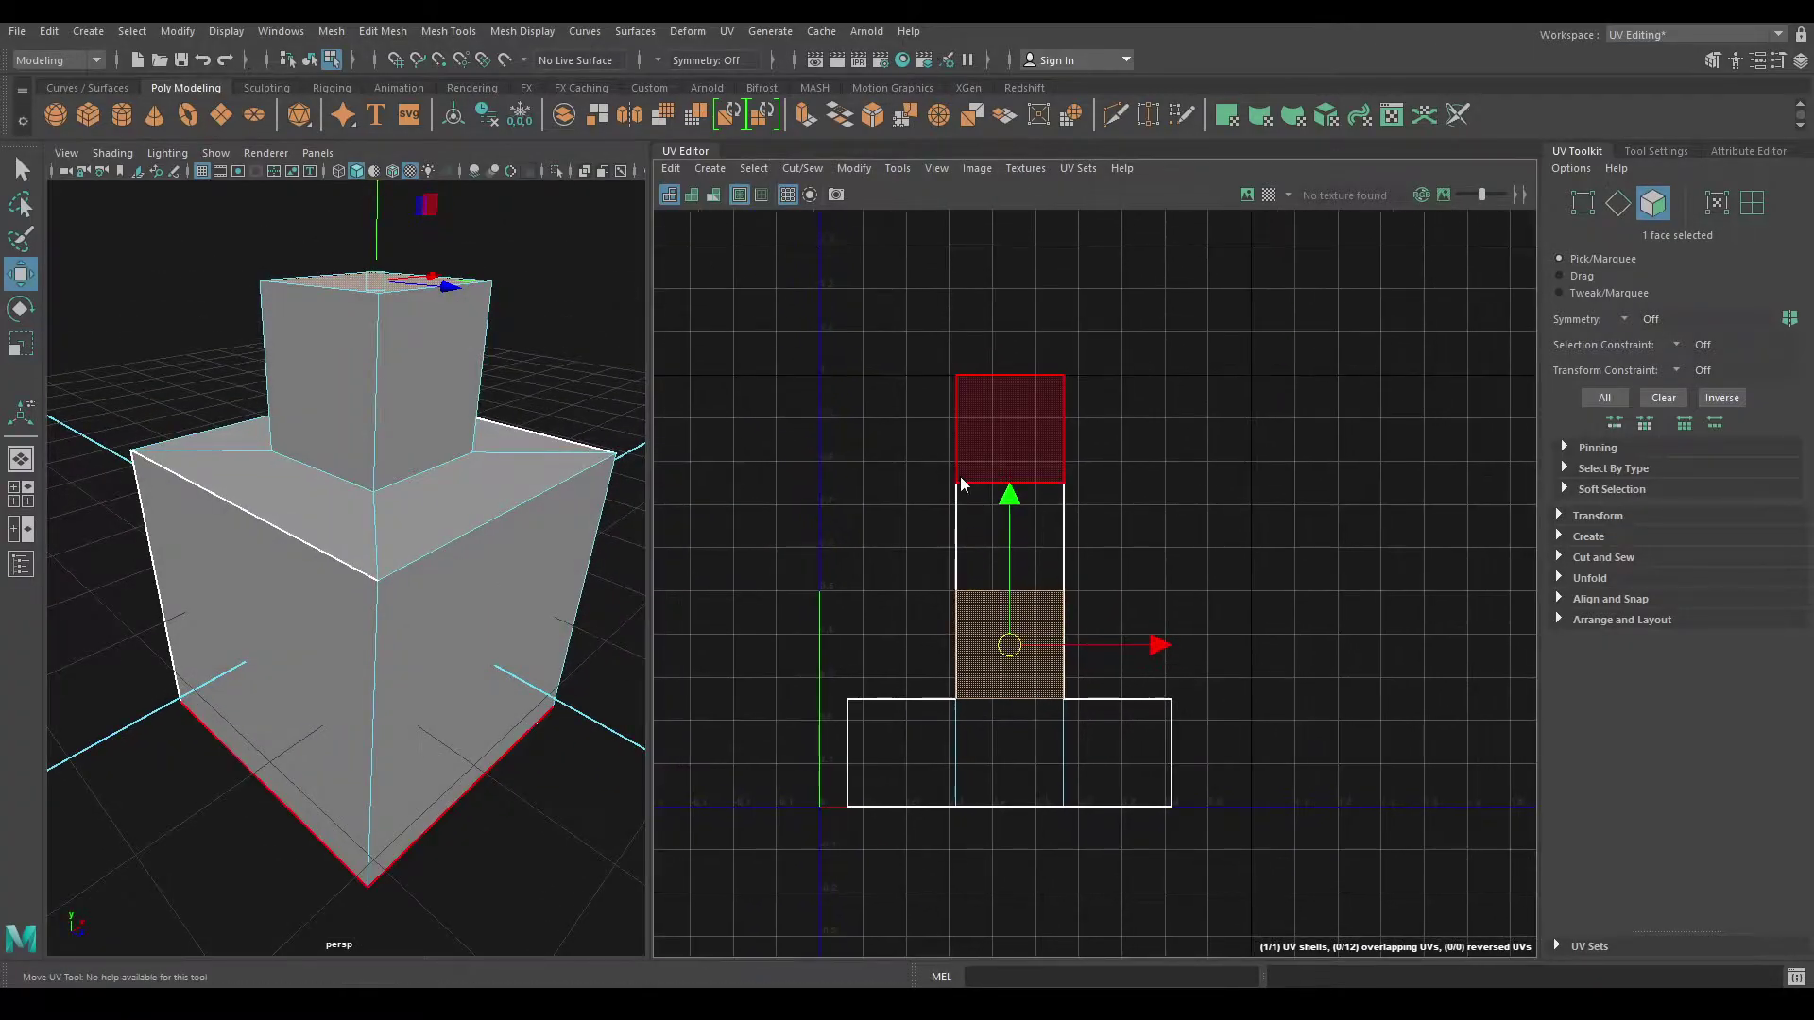
right_click_drag(960, 476, 860, 429)
left_click_drag(434, 435, 440, 542, "alt")
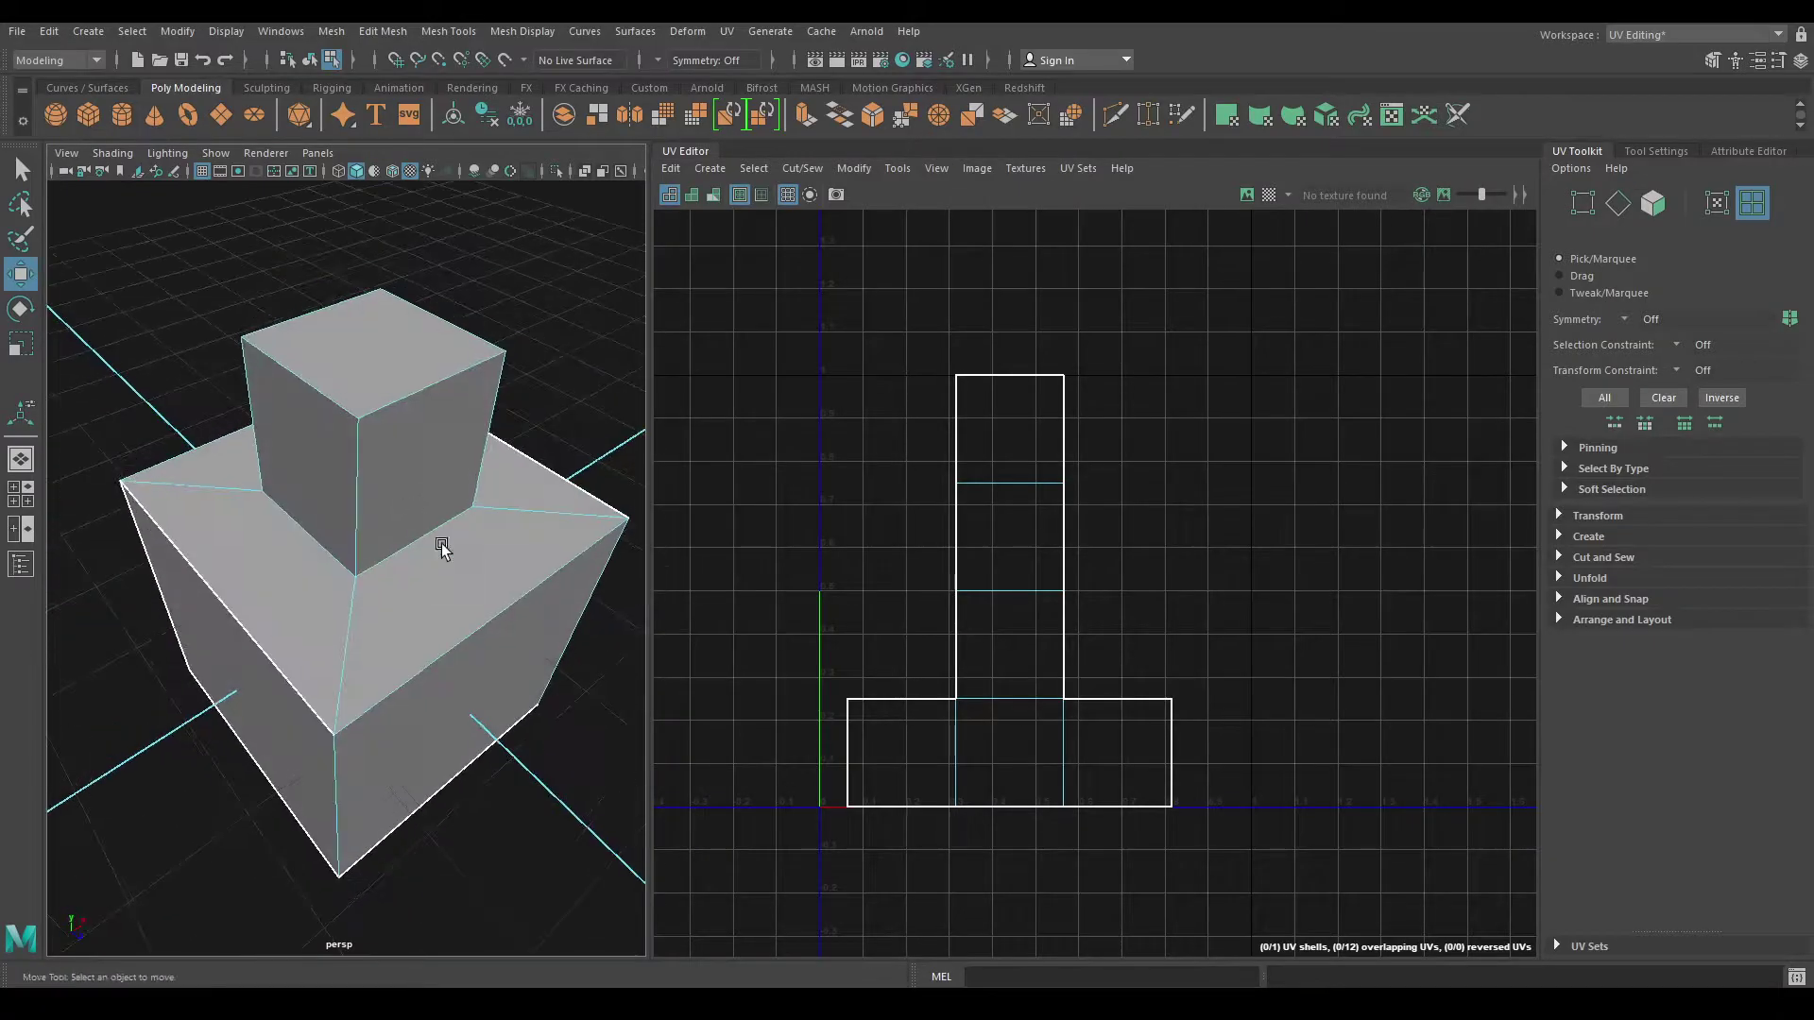
scroll(1017, 739, "up", 2)
Step: Select the T-shaped UV shell, then undo twice back to the mesh selection
left_click(1041, 665)
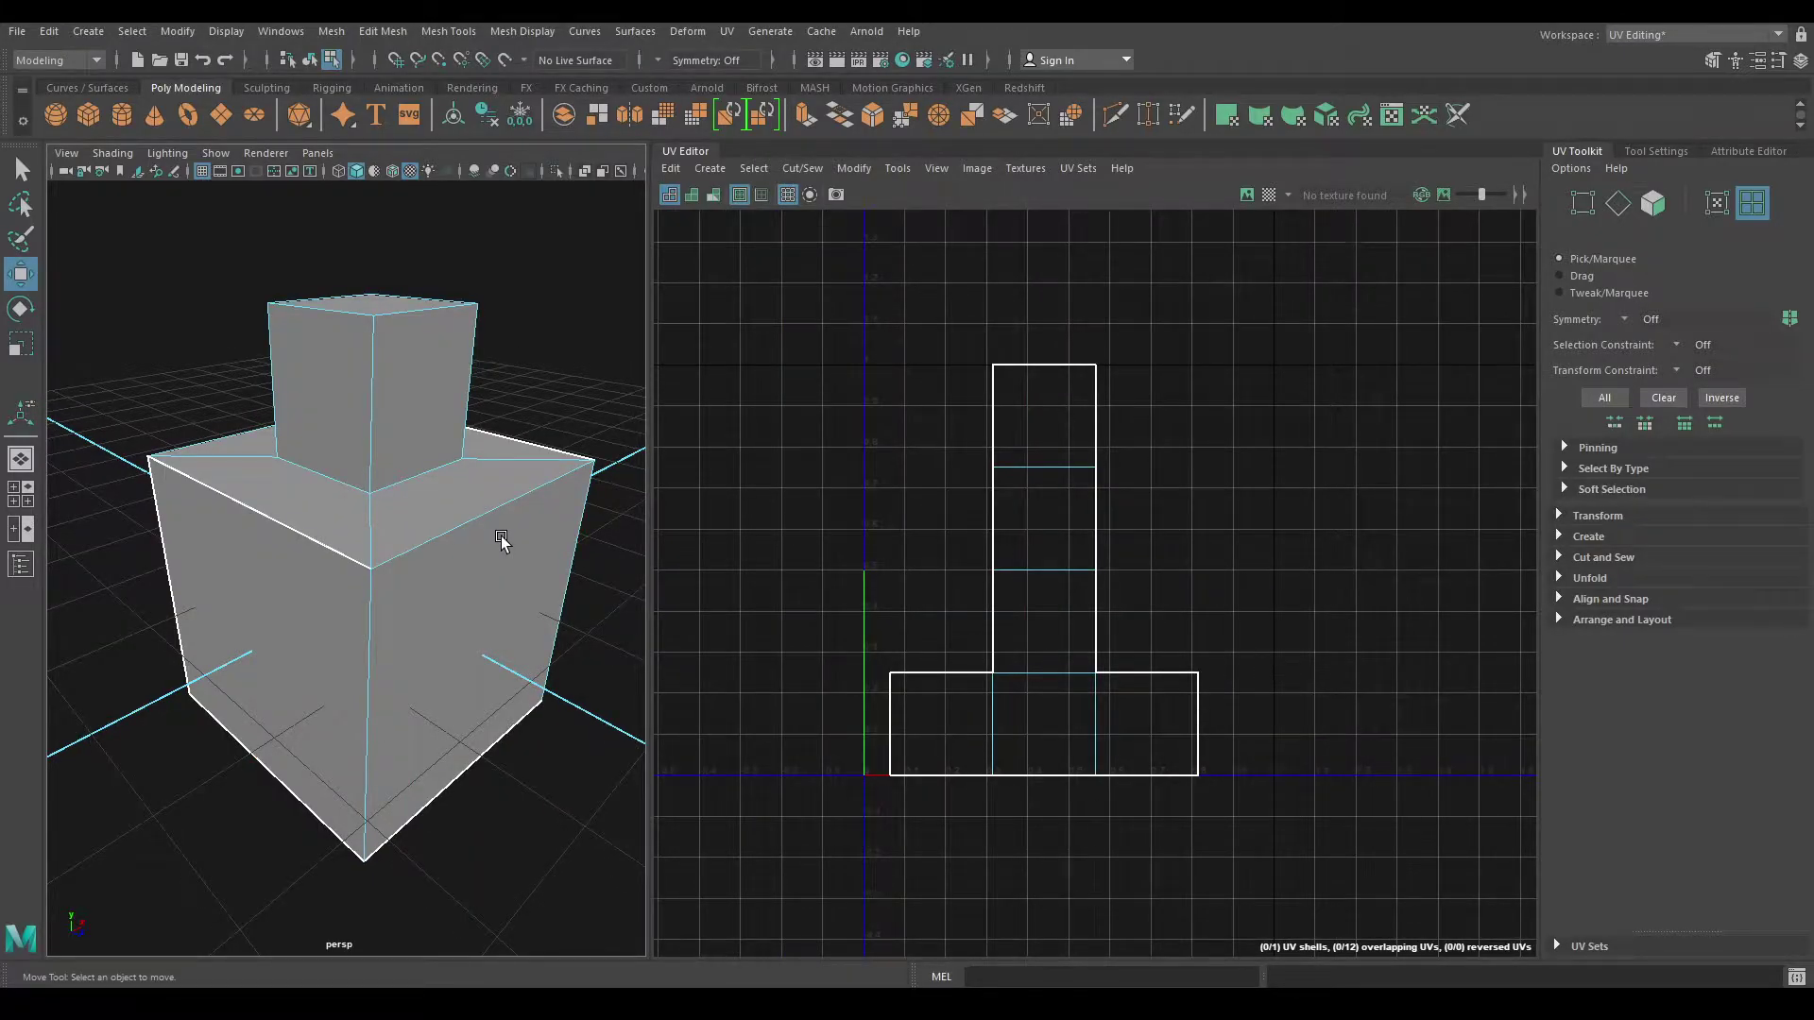
key("ctrl+z")
key("ctrl+z")
key("ctrl+z")
key("ctrl+z")
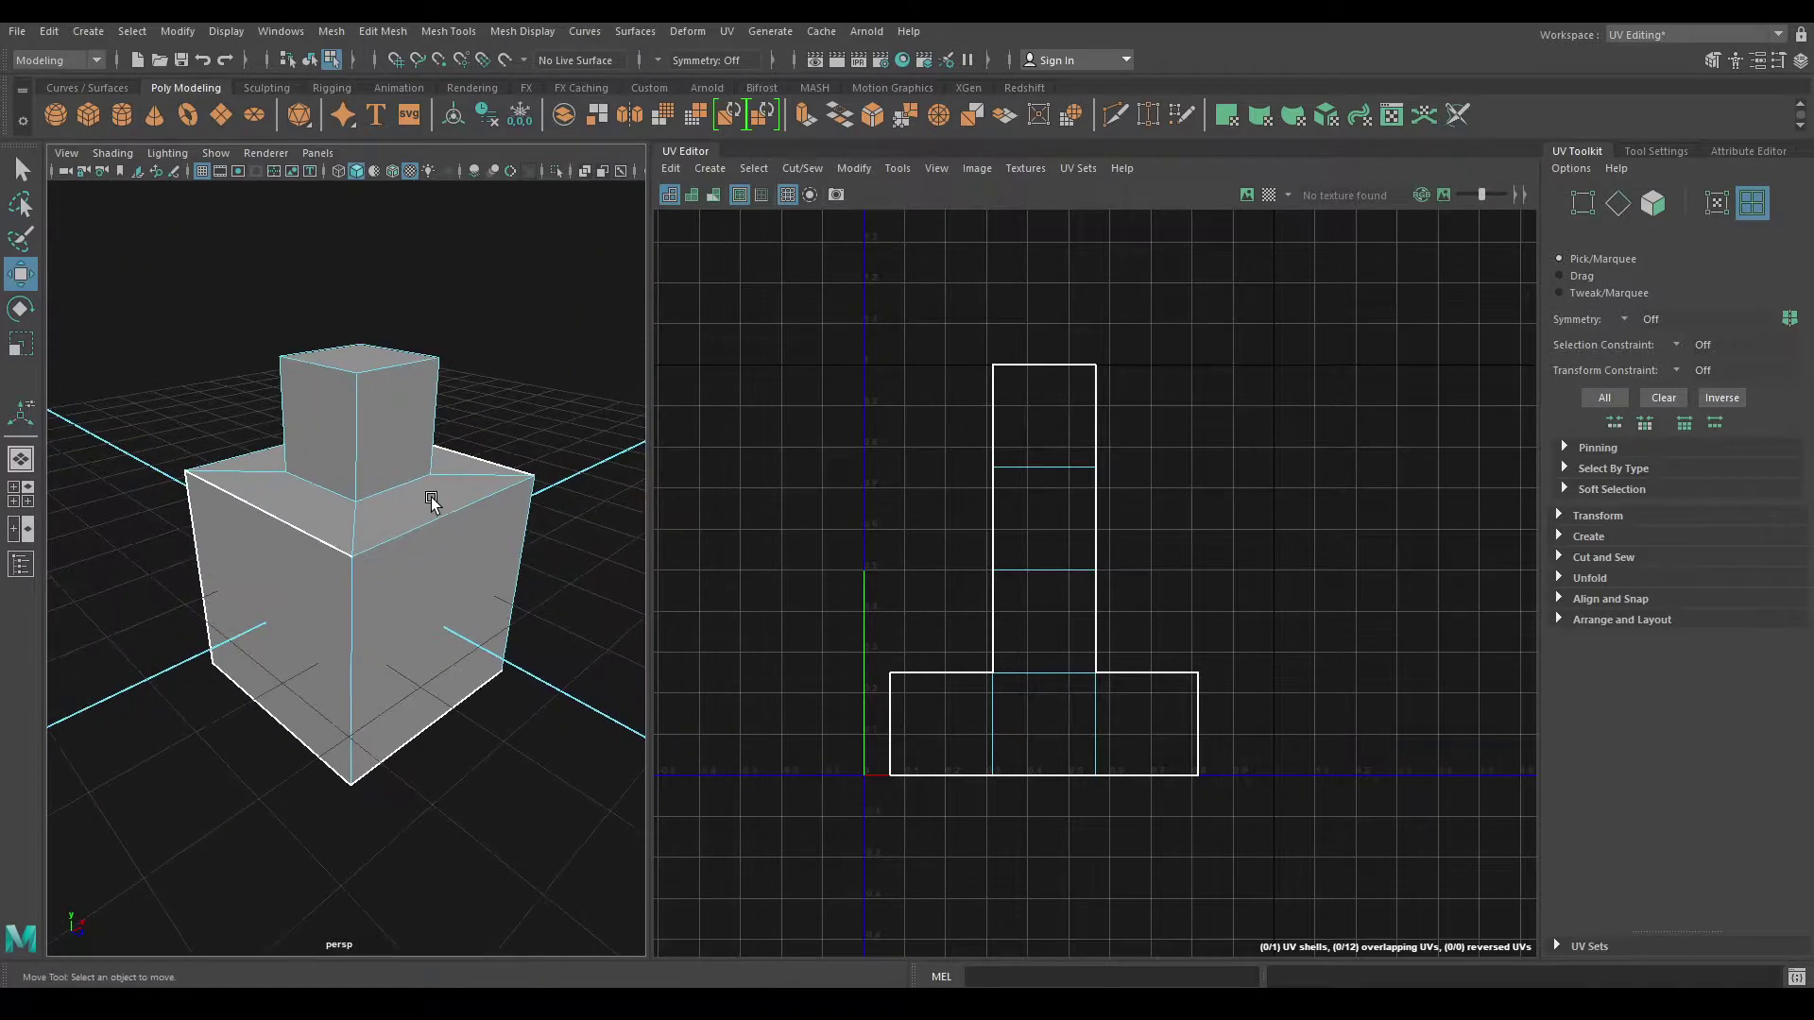
key("ctrl+z")
key("ctrl+z")
scroll(859, 395, "up", 1)
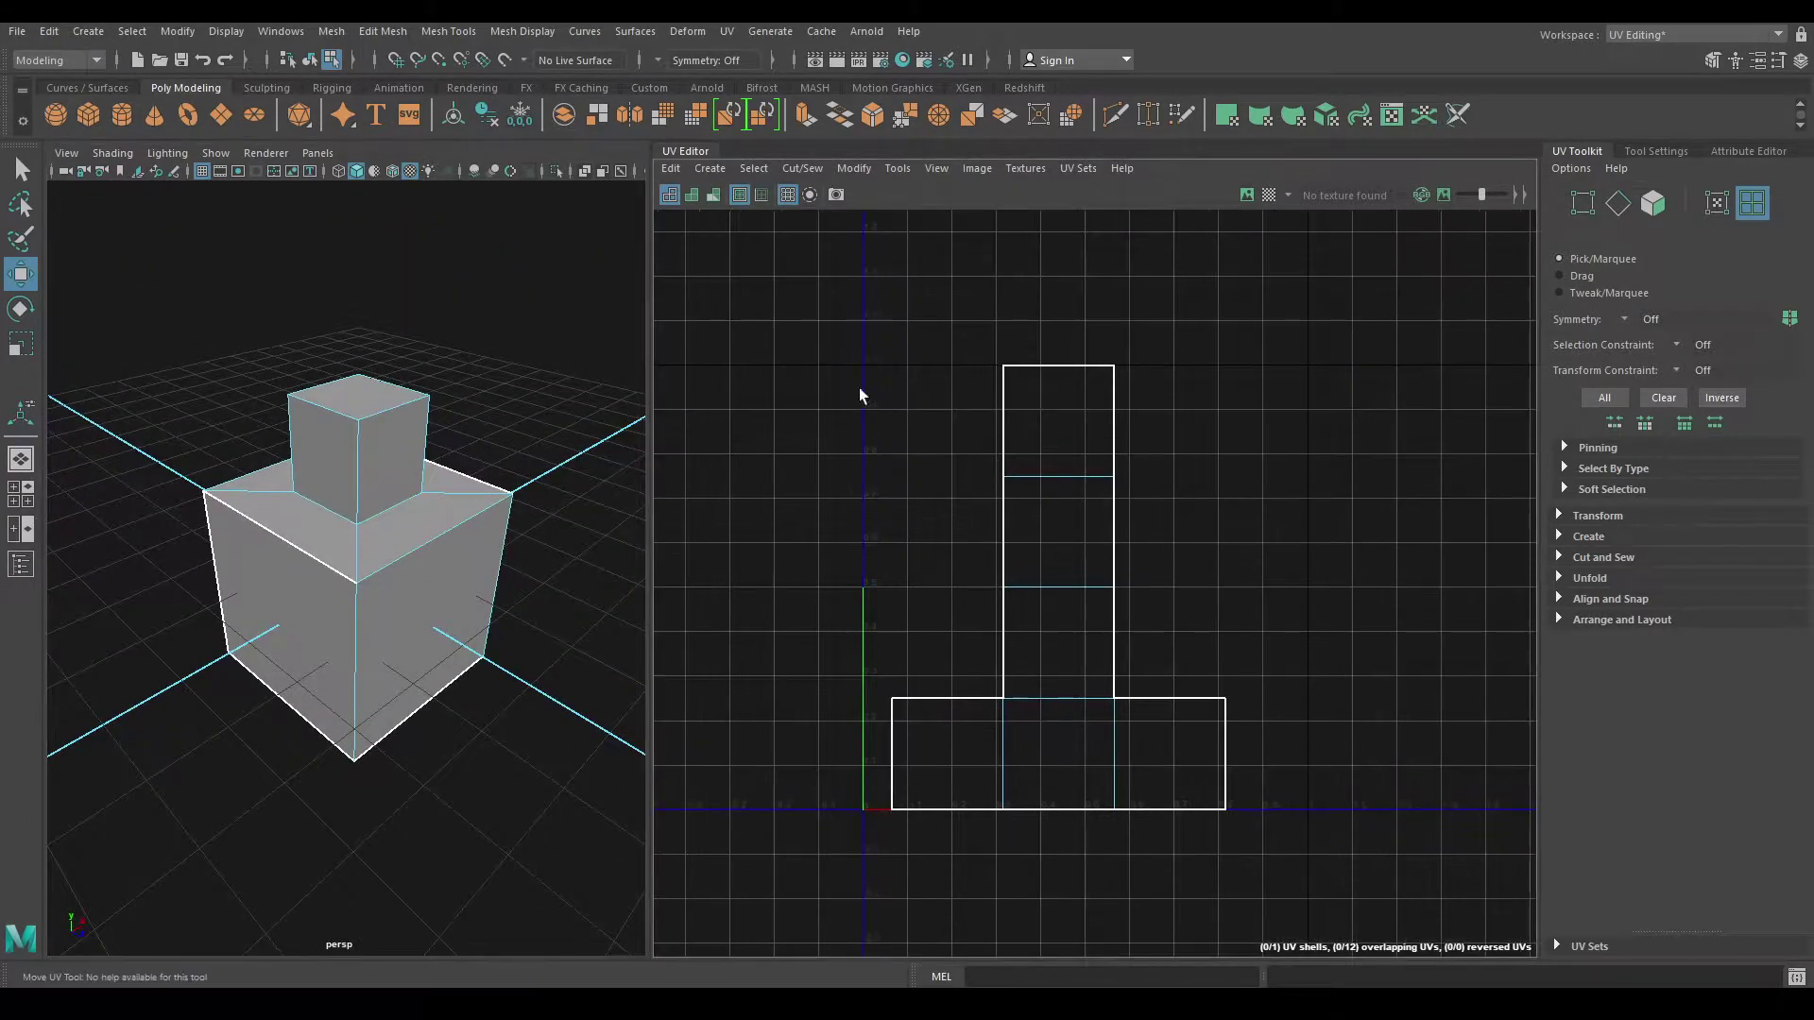
Step: Select the stacked-box mesh and open the Create > UV Mapping projection list
left_click(707, 170)
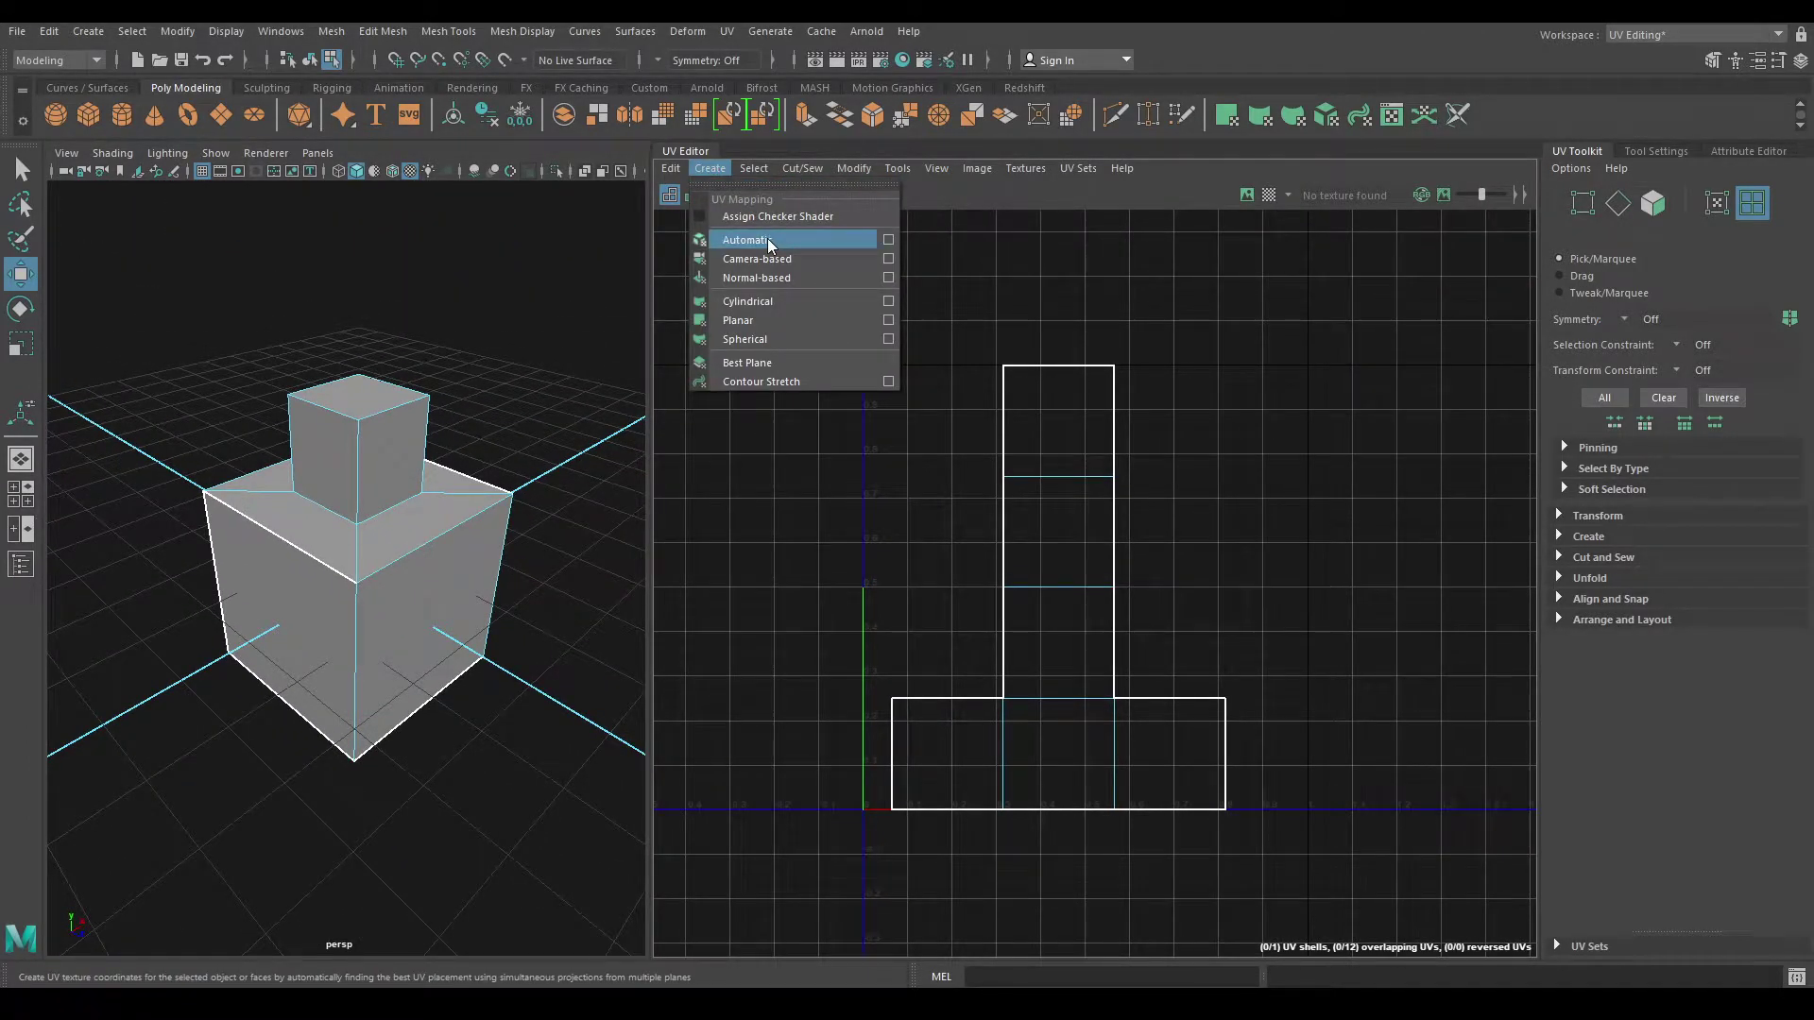
left_click(813, 342)
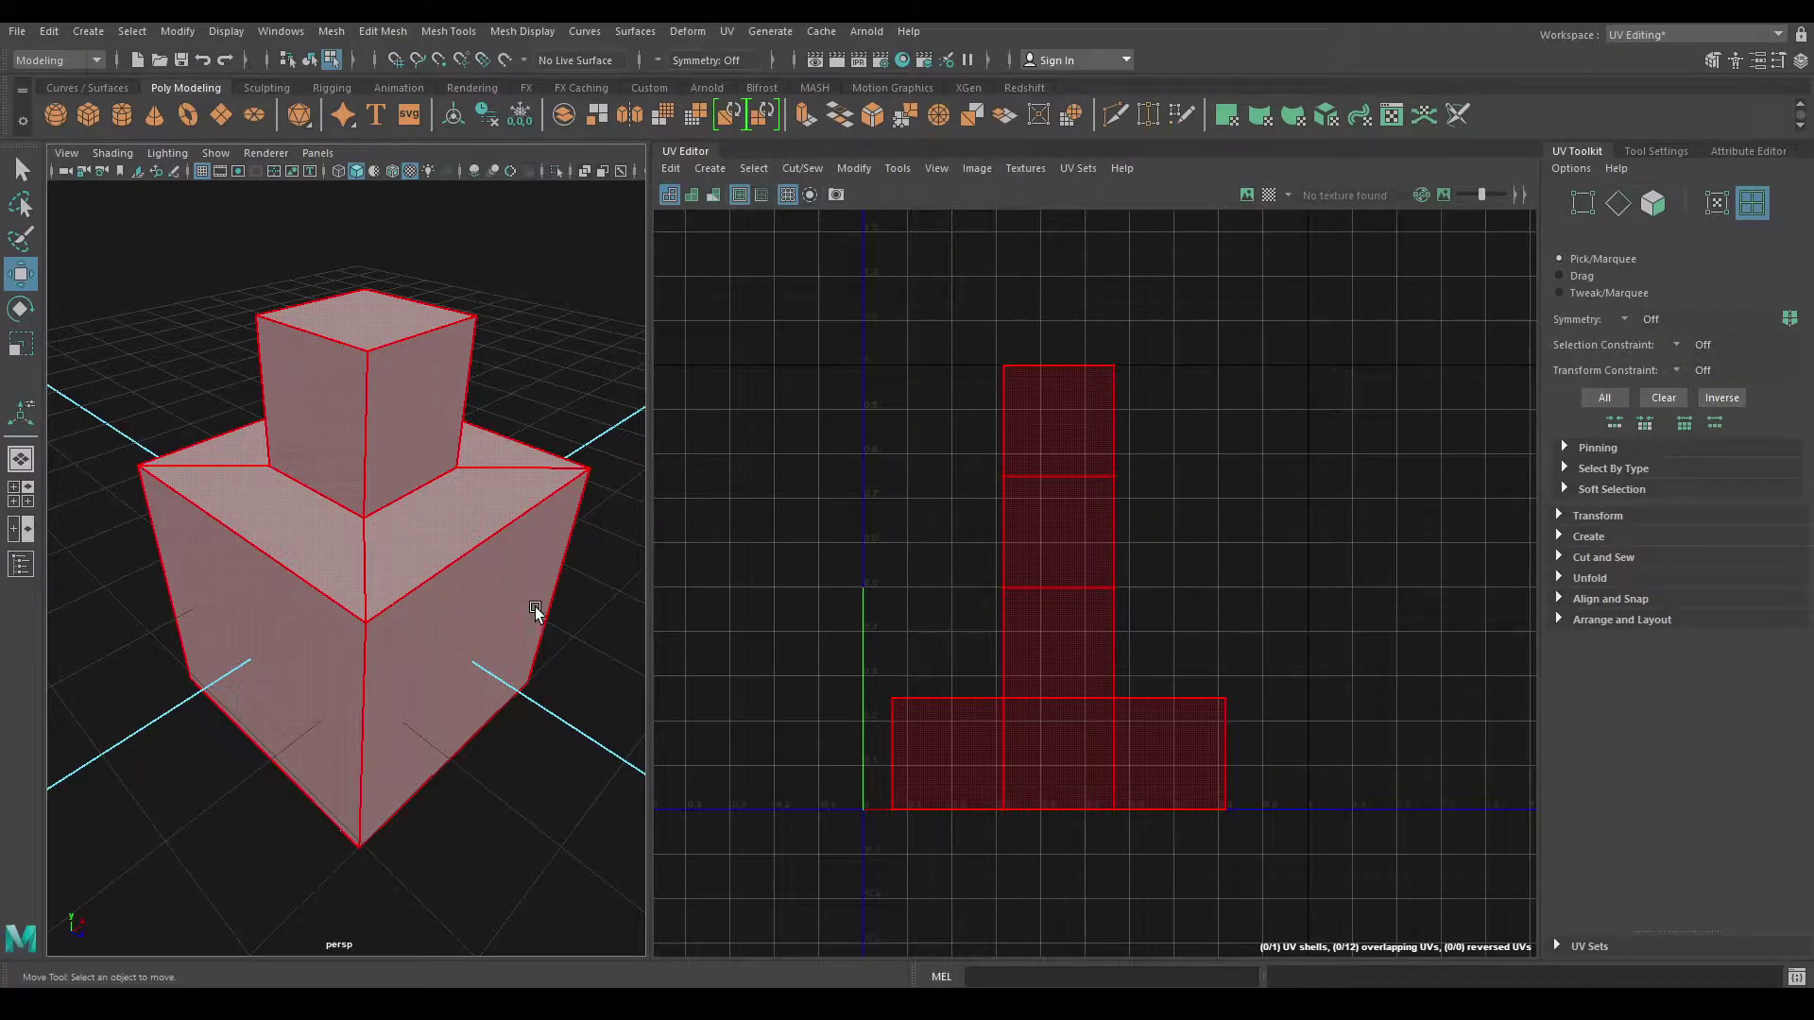
left_click(535, 607)
left_click(707, 170)
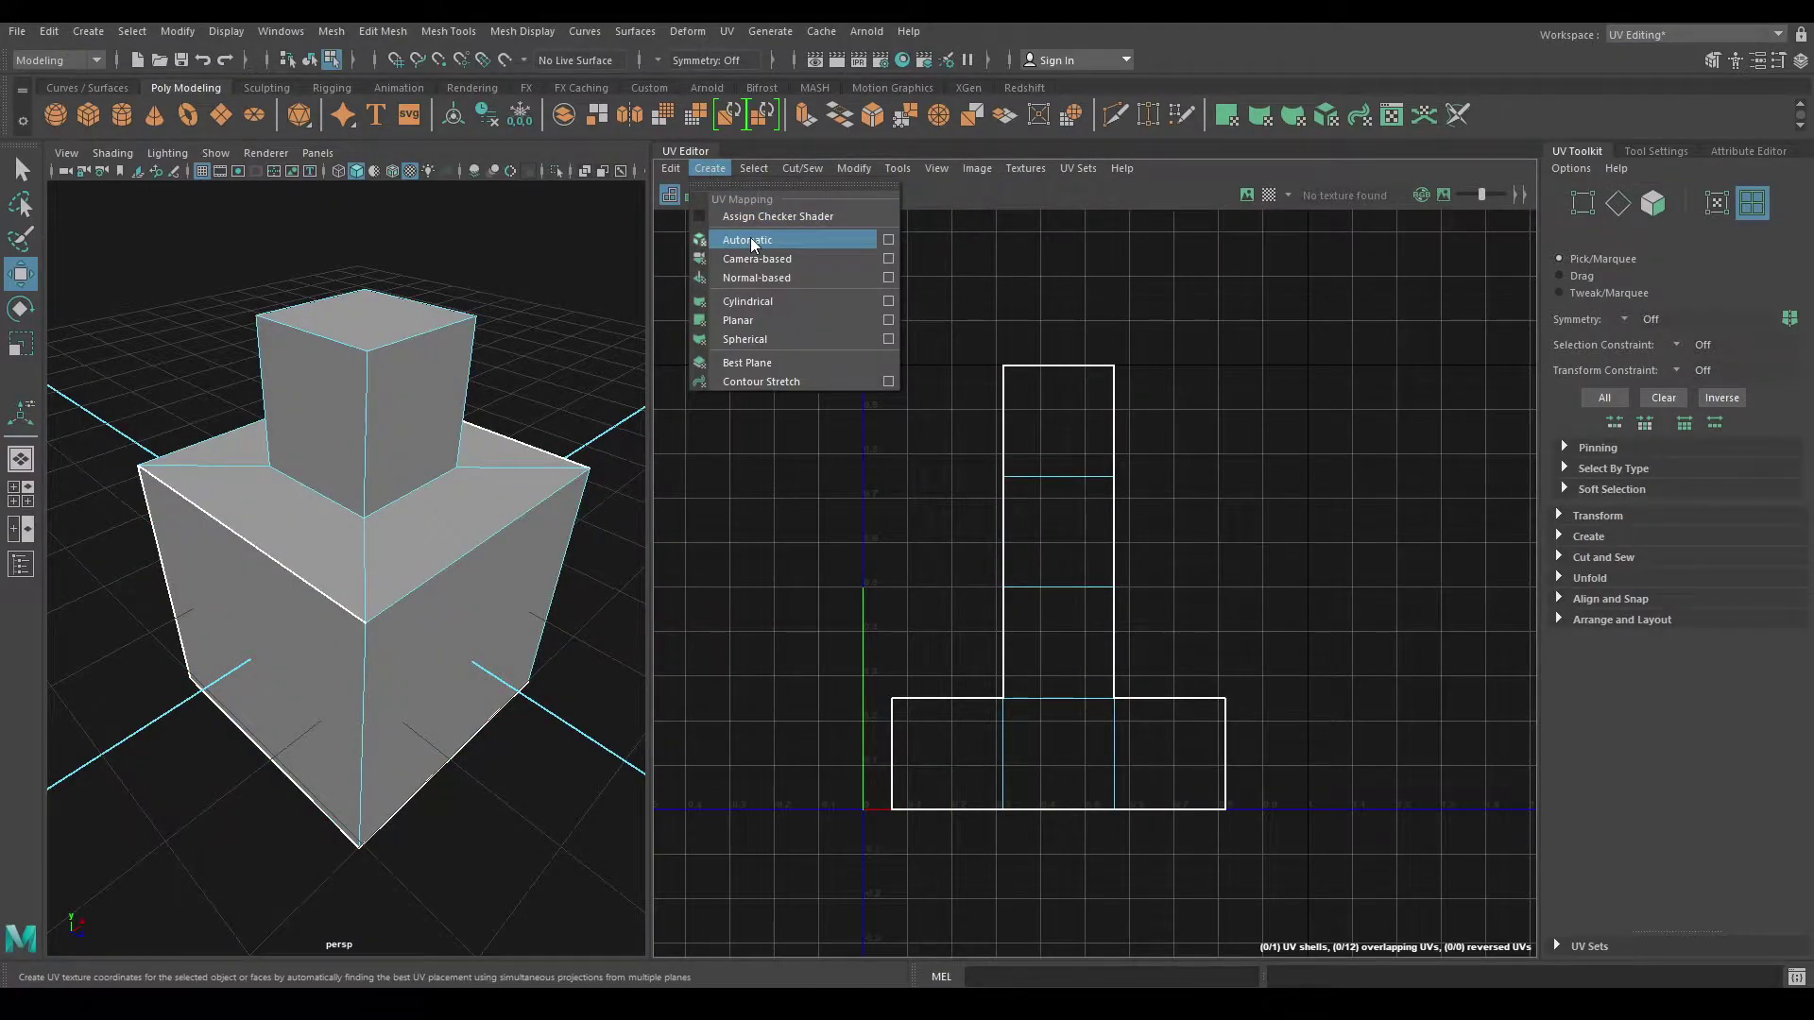
left_click(750, 239)
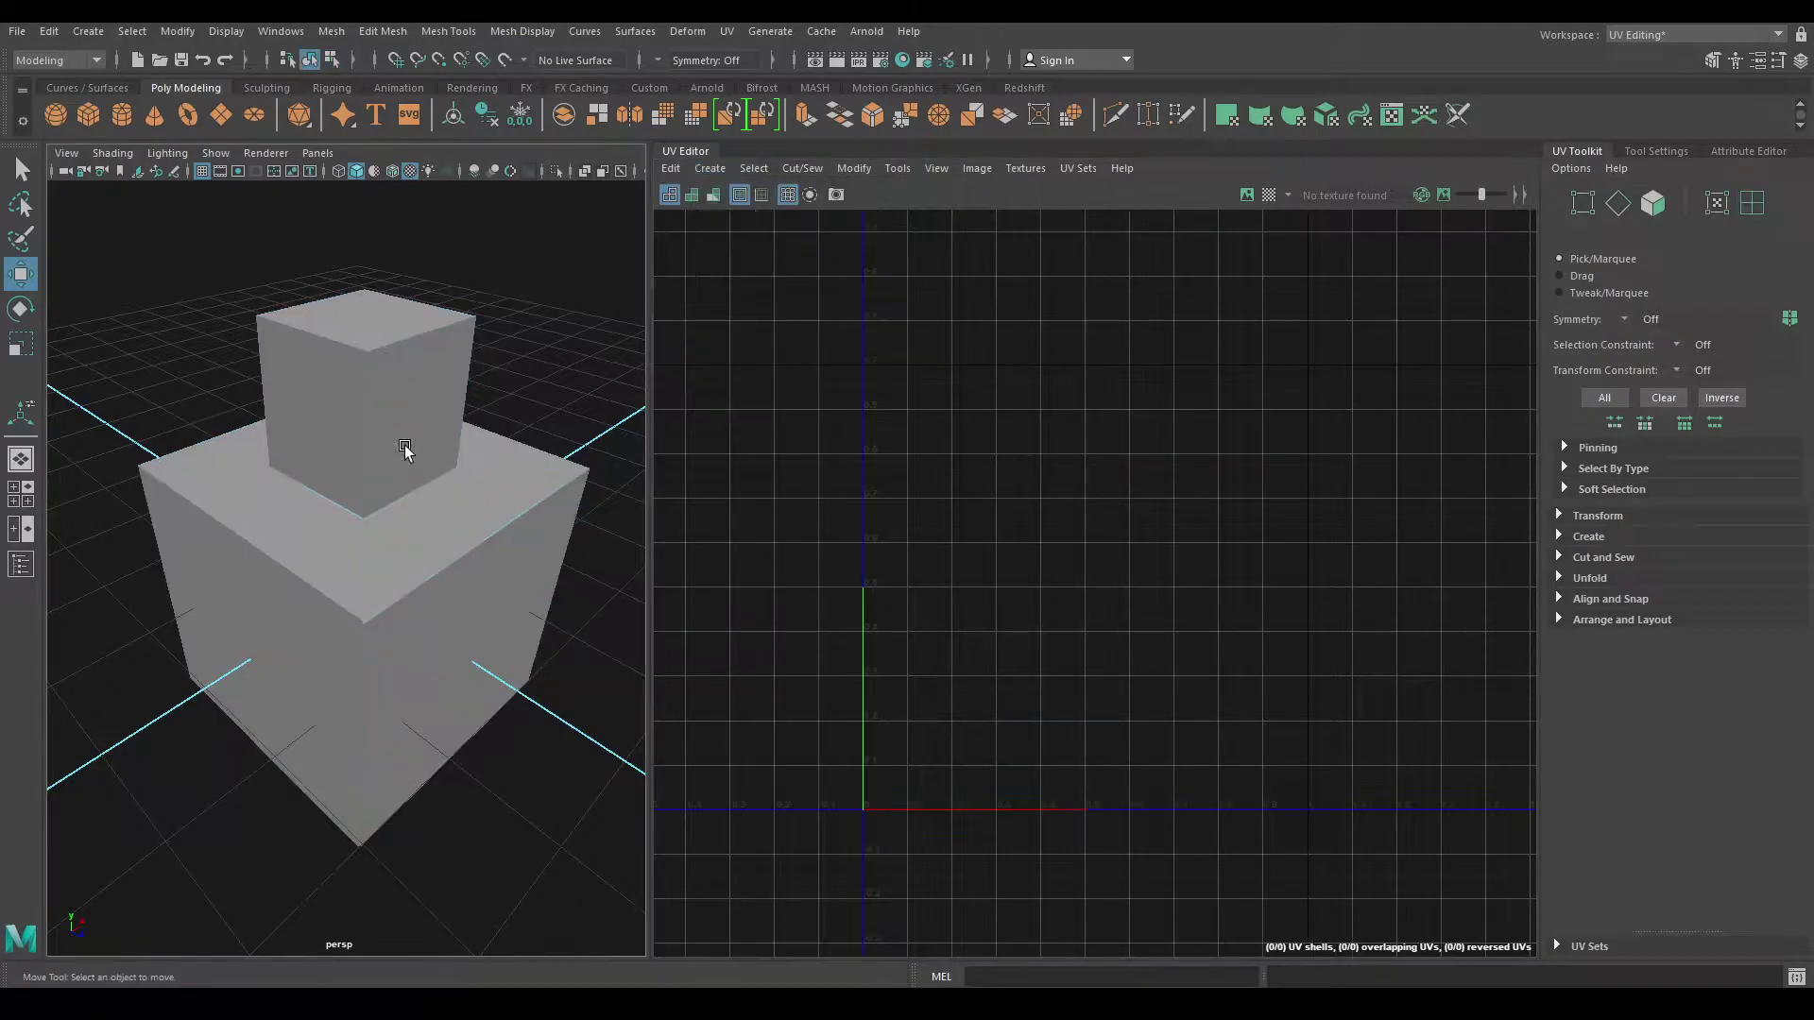
Step: Apply an Automatic UV projection to the stacked-box mesh
left_click(710, 170)
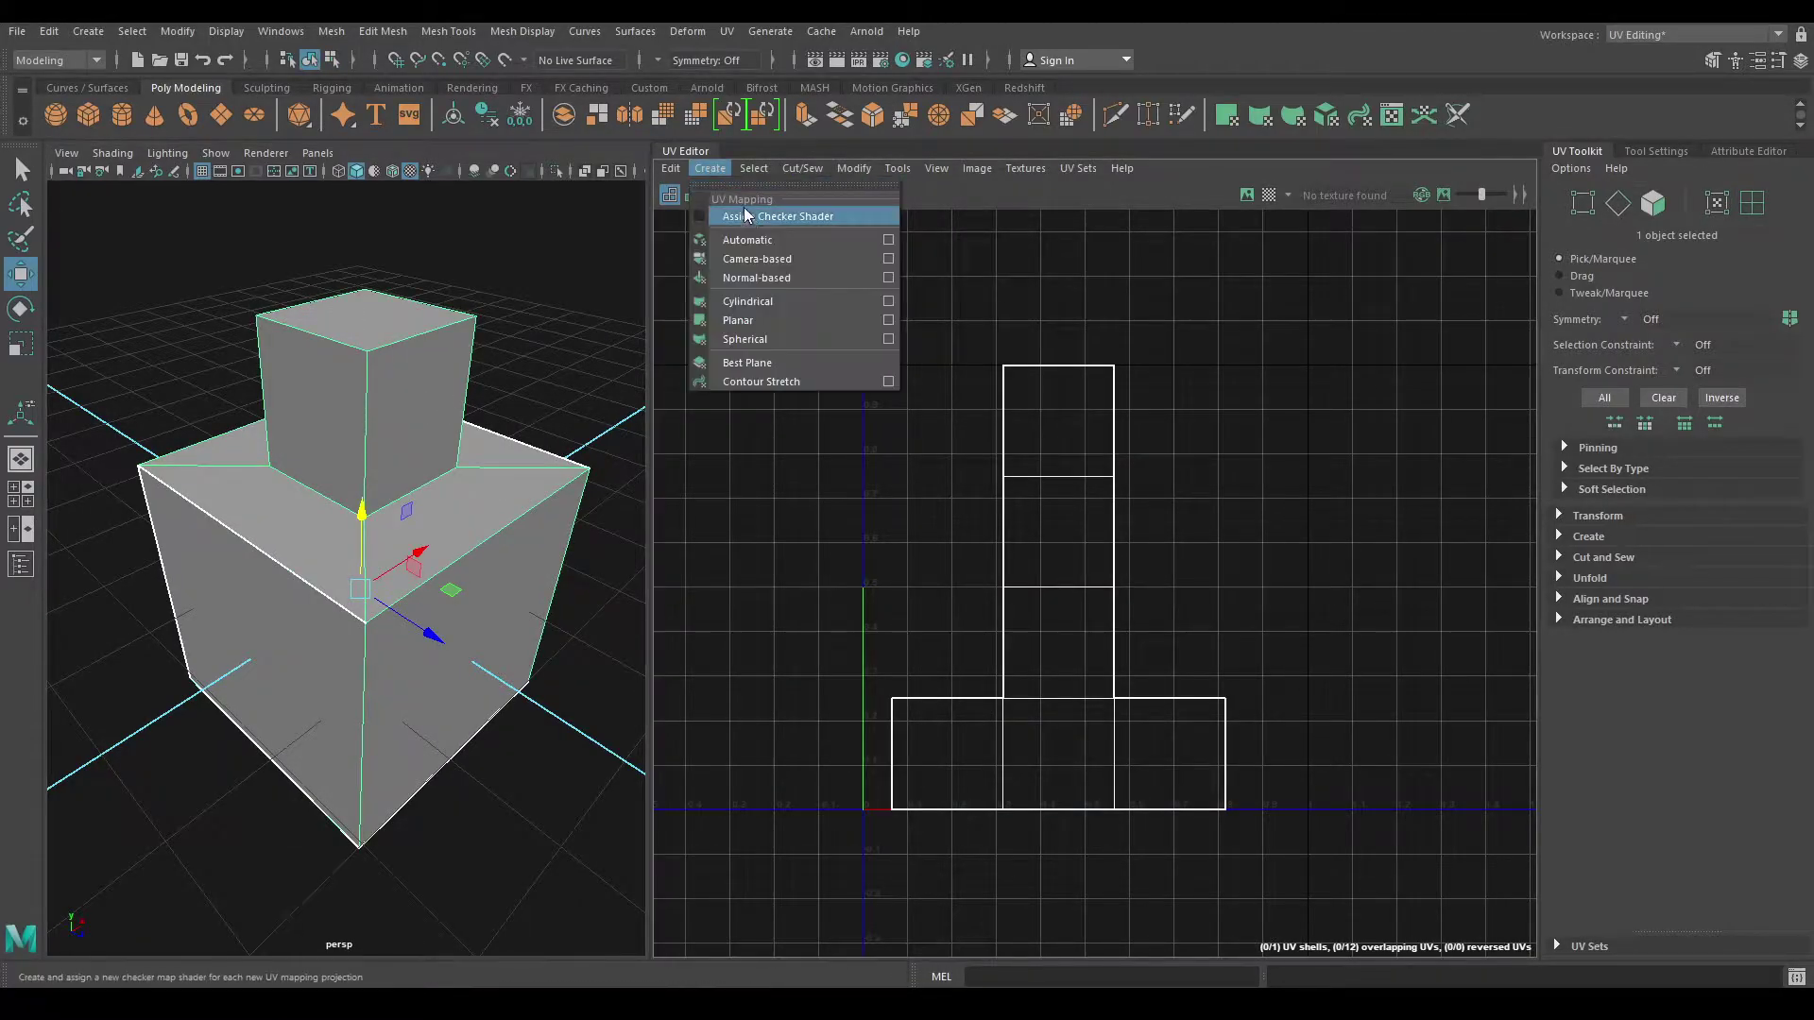
left_click(755, 241)
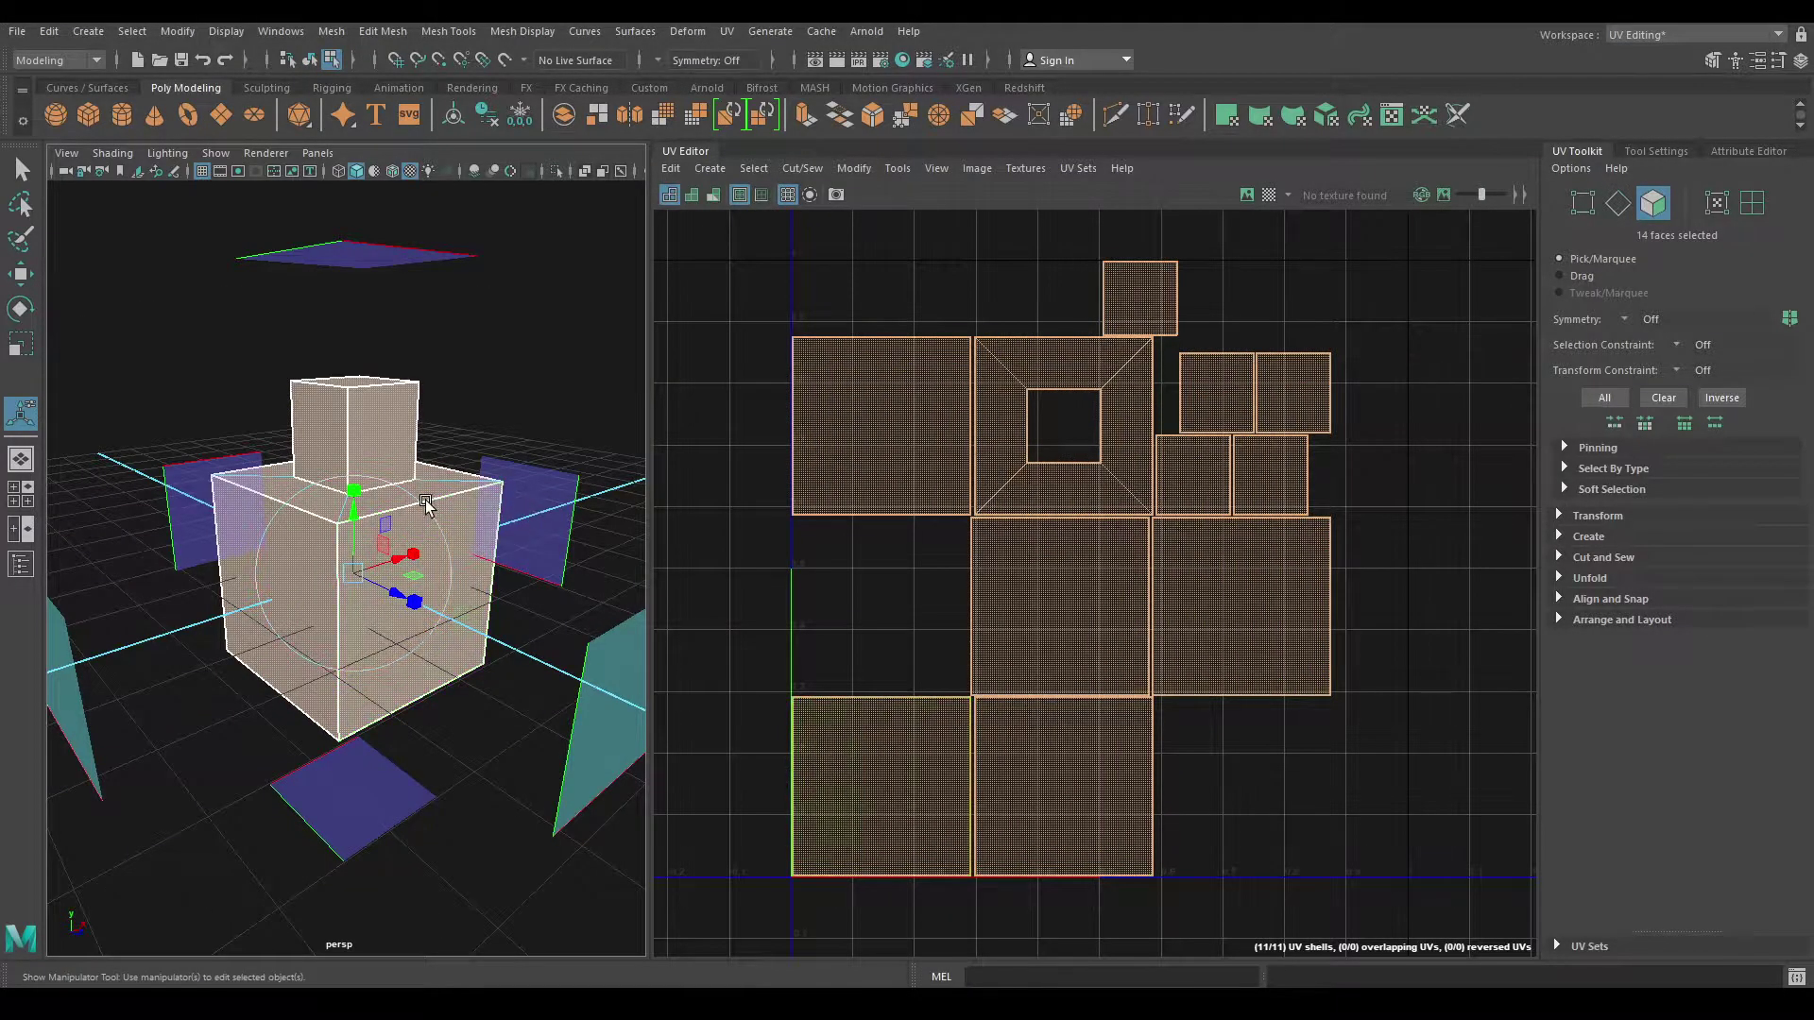
left_click_drag(463, 522, 475, 532, "alt")
scroll(1005, 808, "down", 2)
scroll(1021, 733, "down", 1)
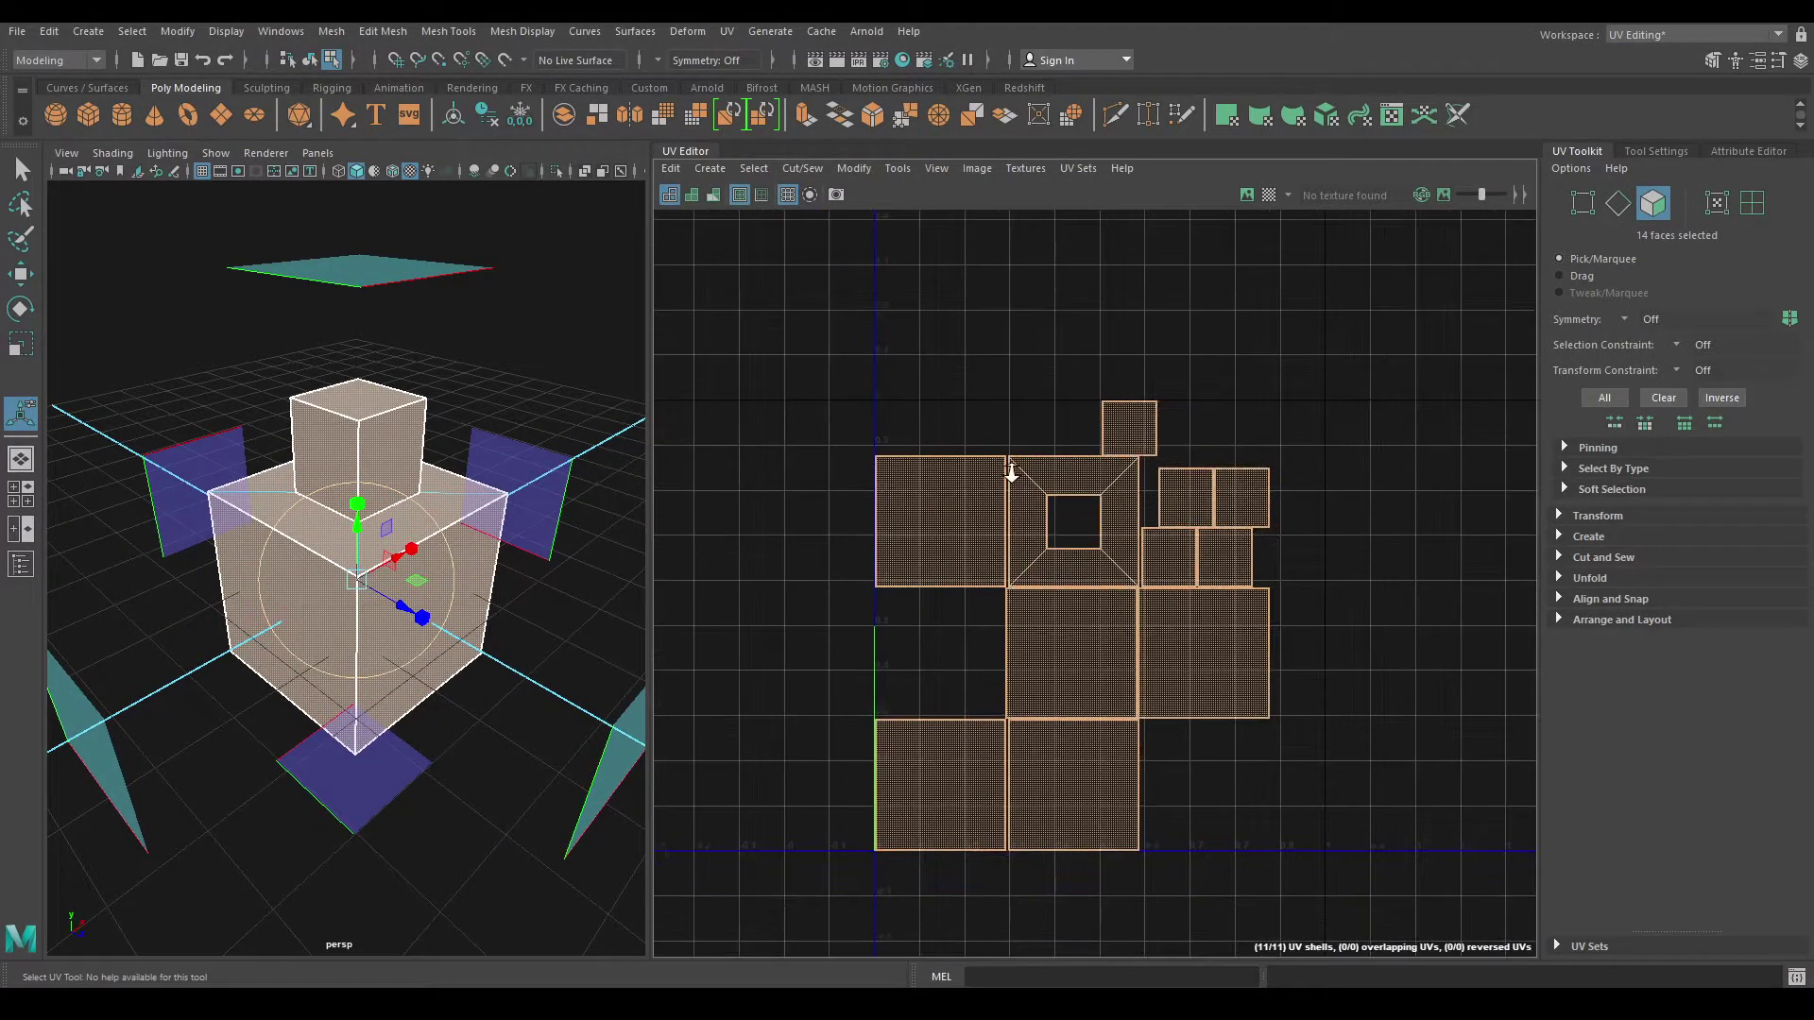
scroll(1125, 478, "up", 2)
Step: Move the square-hole UV shell up and left, above the other shells
mouse_move(975, 450)
right_mouse_down()
mouse_move(915, 408)
mouse_move(904, 427)
right_mouse_up()
left_click(1063, 525)
key("w")
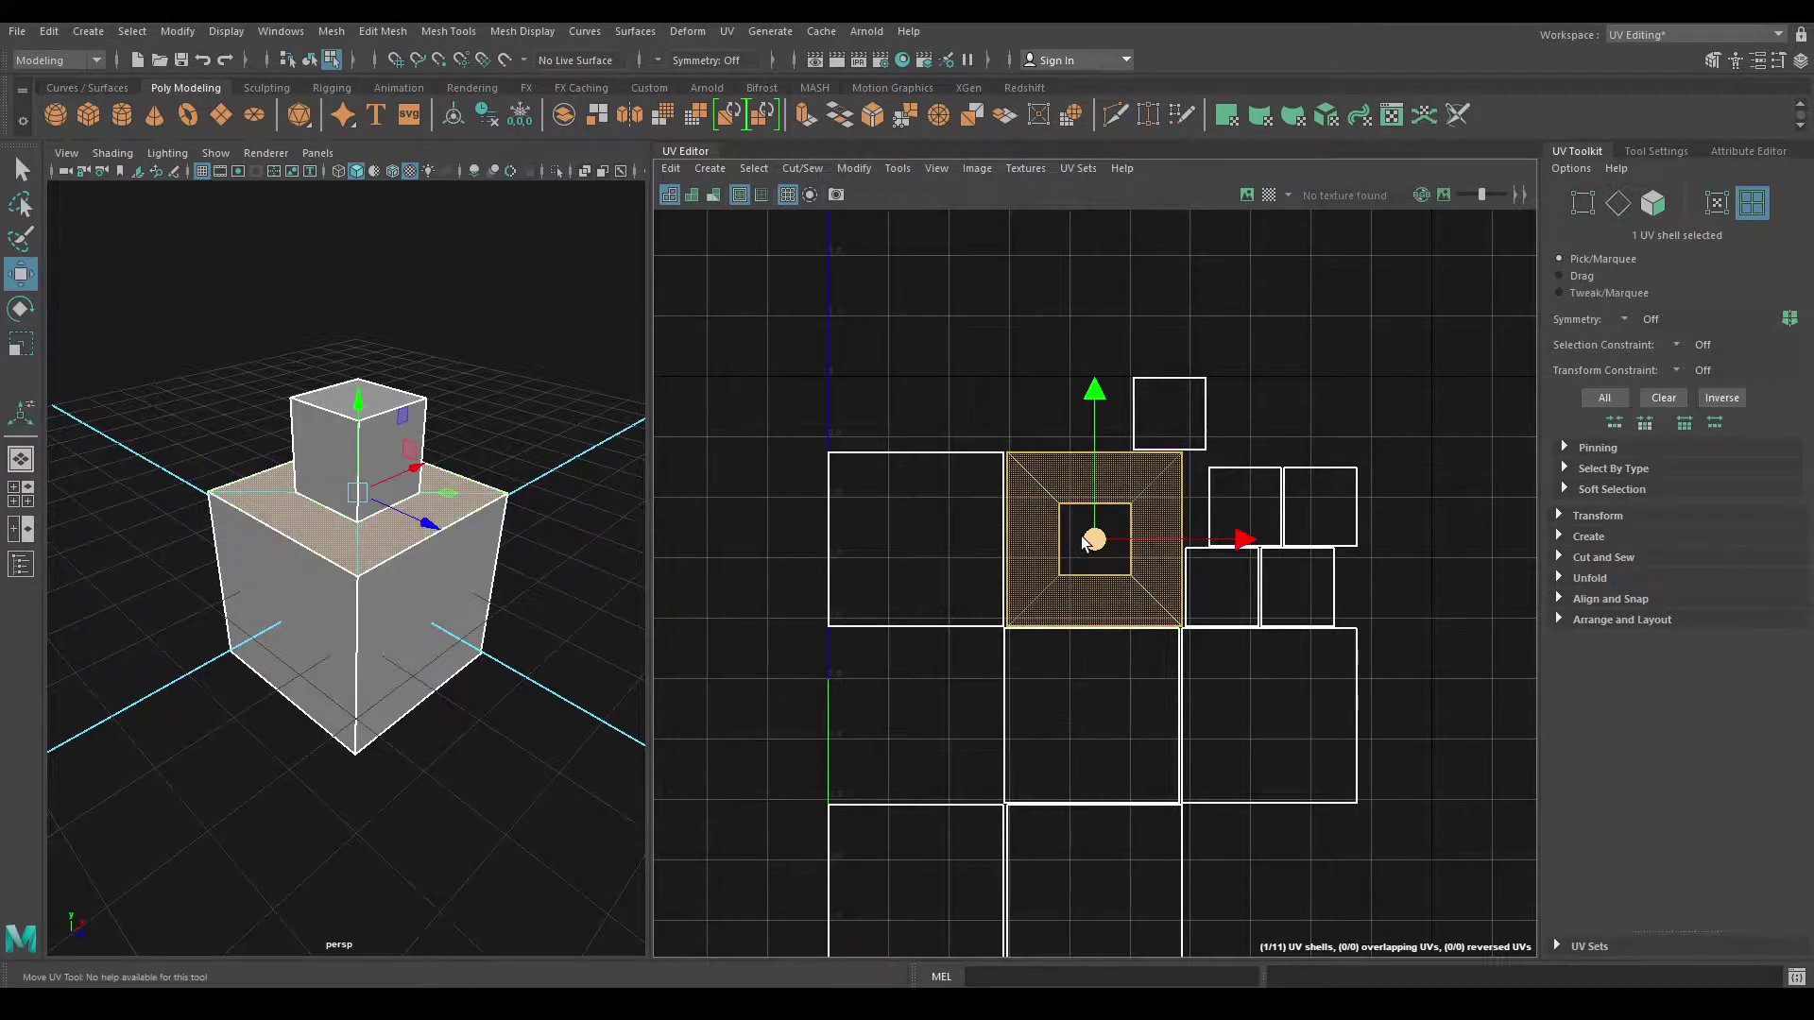
left_click_drag(1070, 550, 789, 406)
mouse_move(818, 481)
middle_mouse_down("alt")
mouse_move(892, 382)
mouse_move(905, 457)
middle_mouse_up("alt")
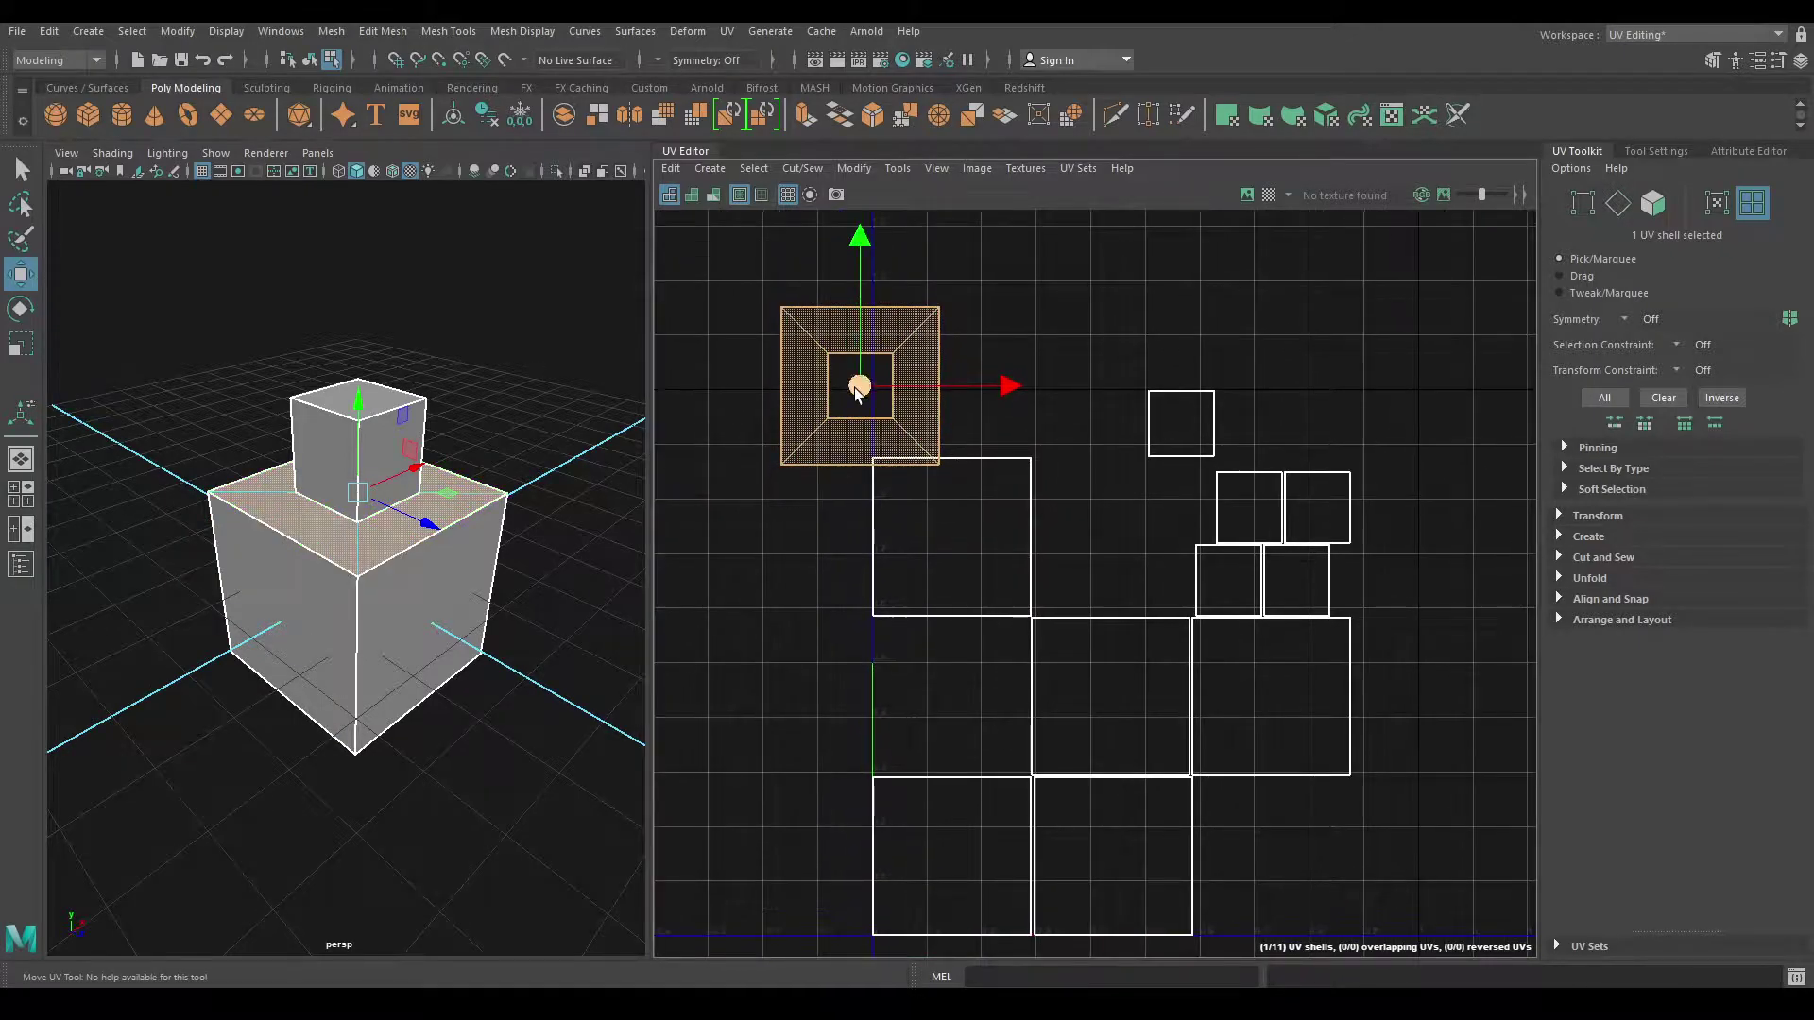
left_click_drag(860, 383, 985, 323)
middle_click_drag(1007, 507, 990, 412, "alt")
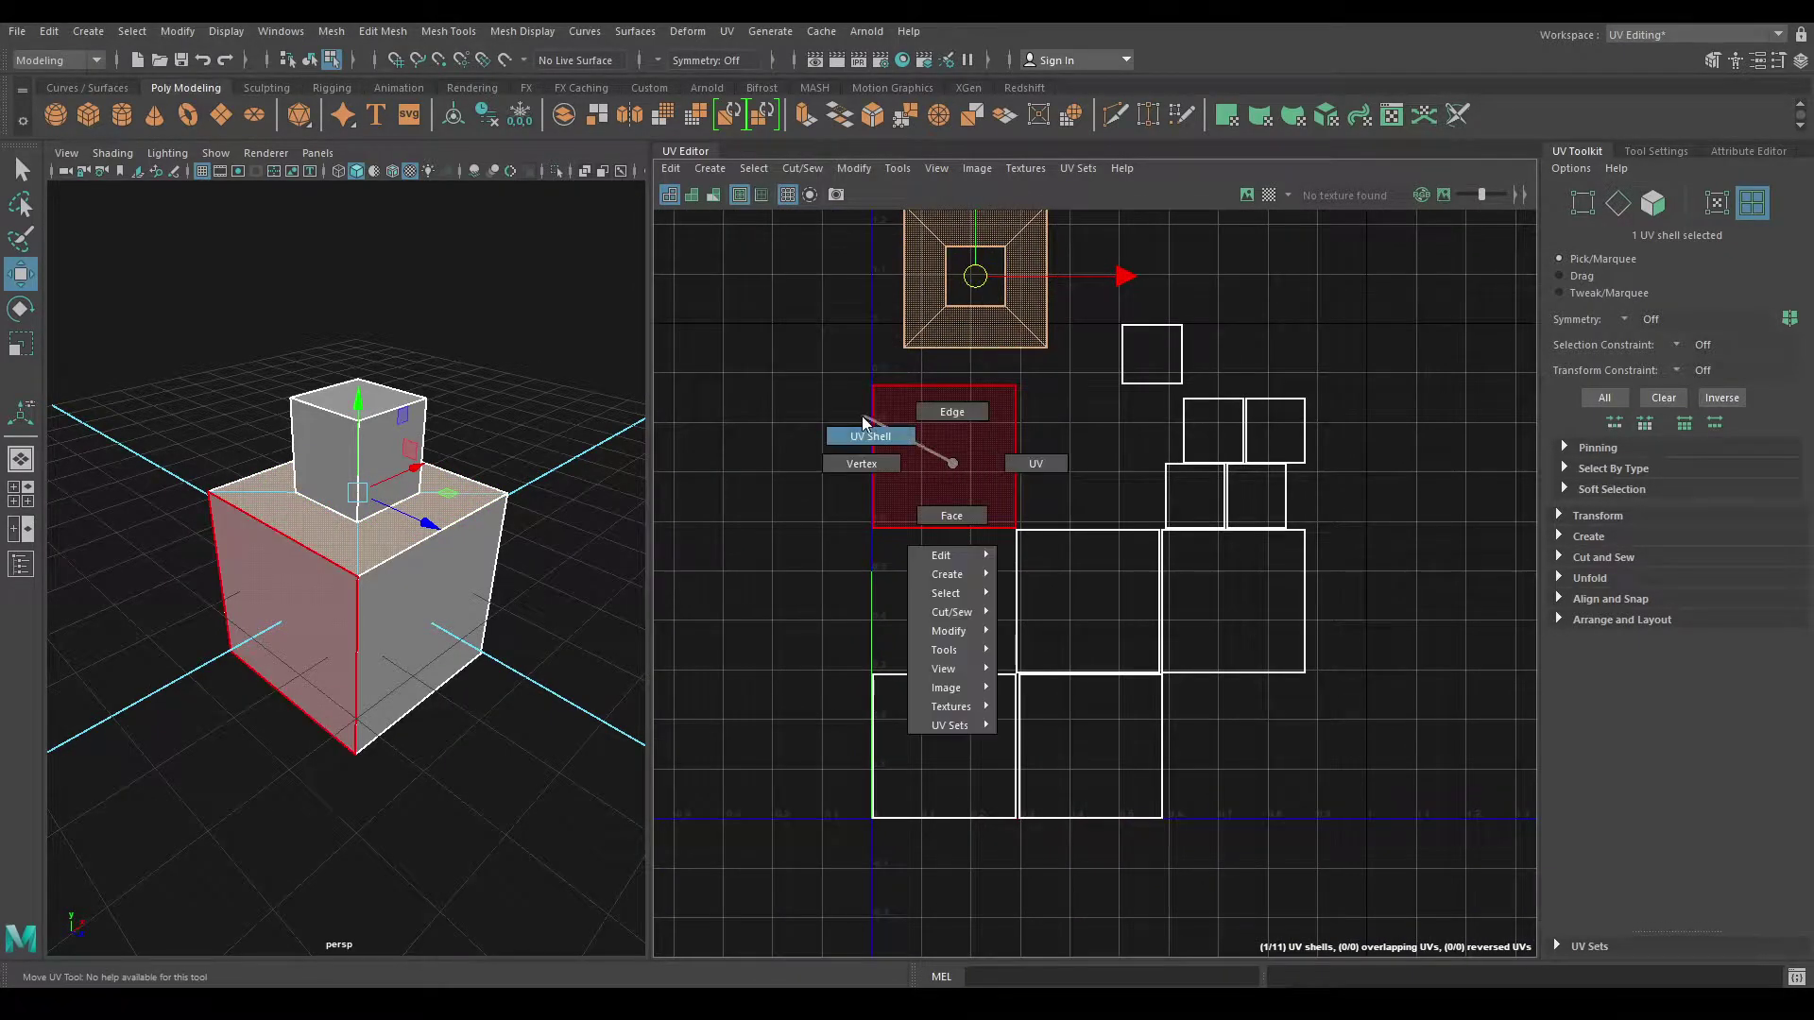
Step: Move the middle and bottom-left square shells up and to the left
right_click_drag(950, 470, 874, 430)
left_click_drag(937, 446, 803, 427)
left_click(1077, 567)
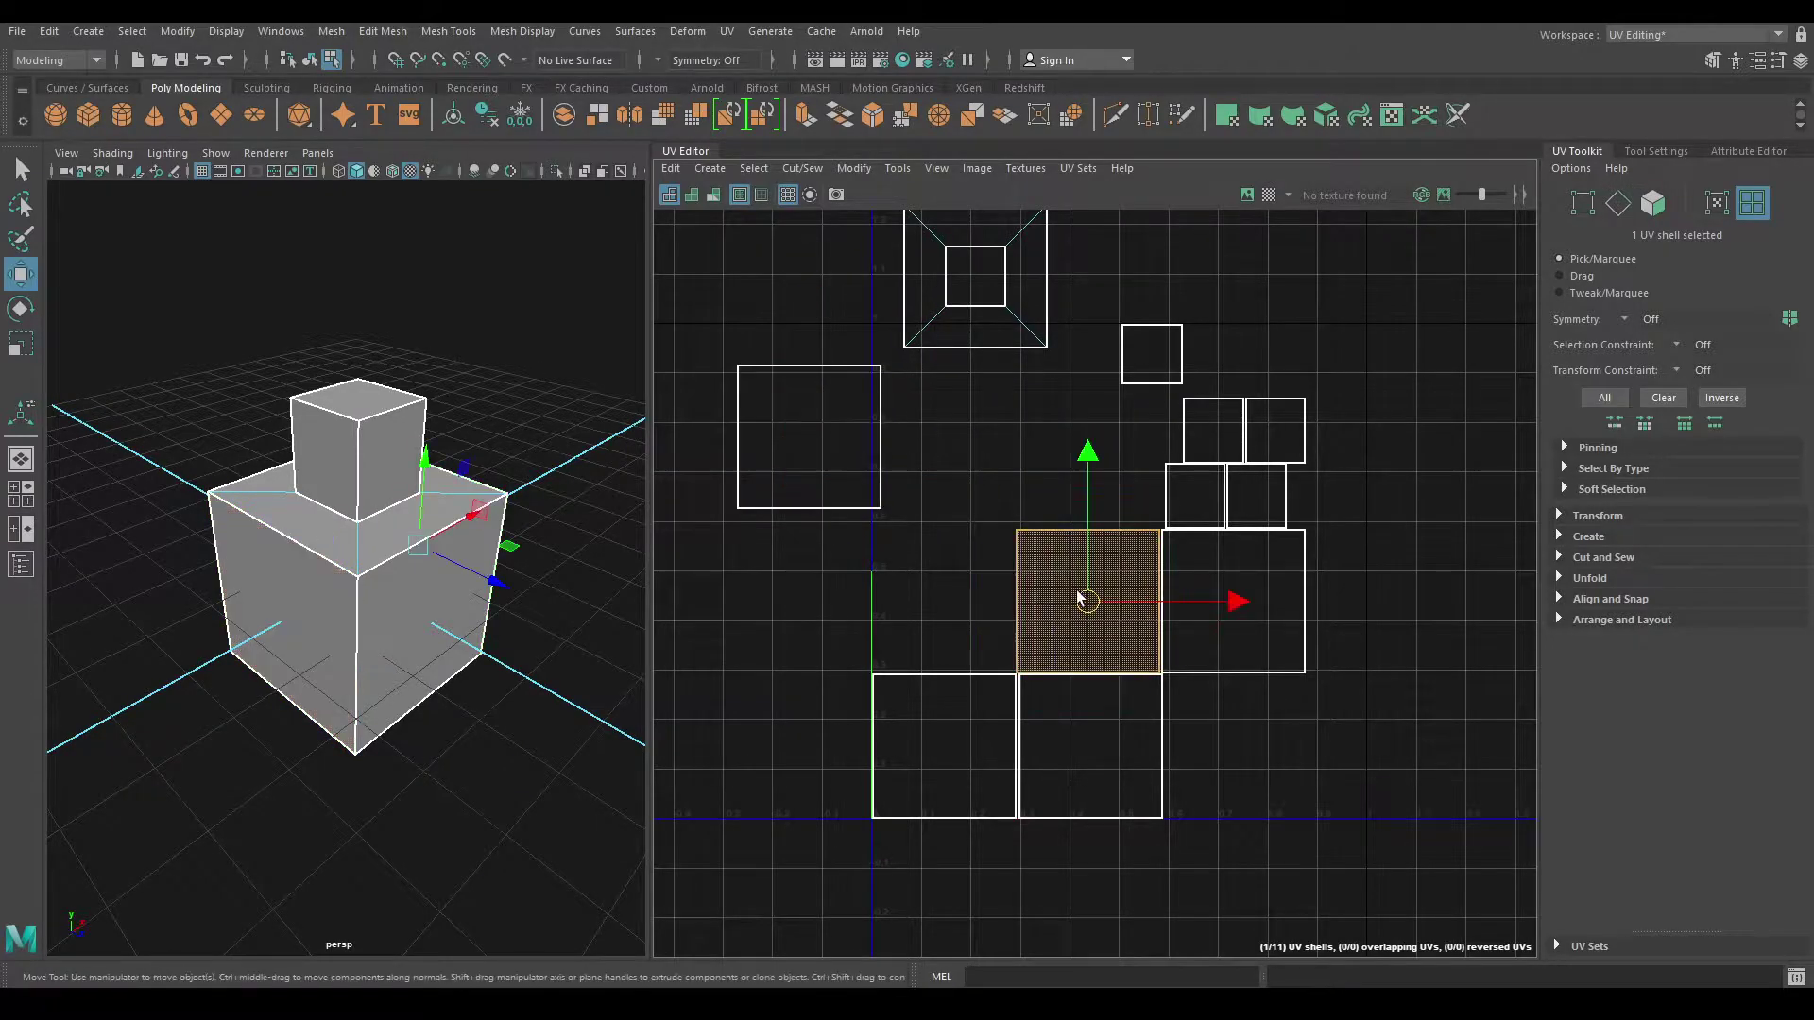
left_click_drag(1077, 586, 990, 416)
left_click_drag(954, 707, 825, 626)
left_click(922, 617)
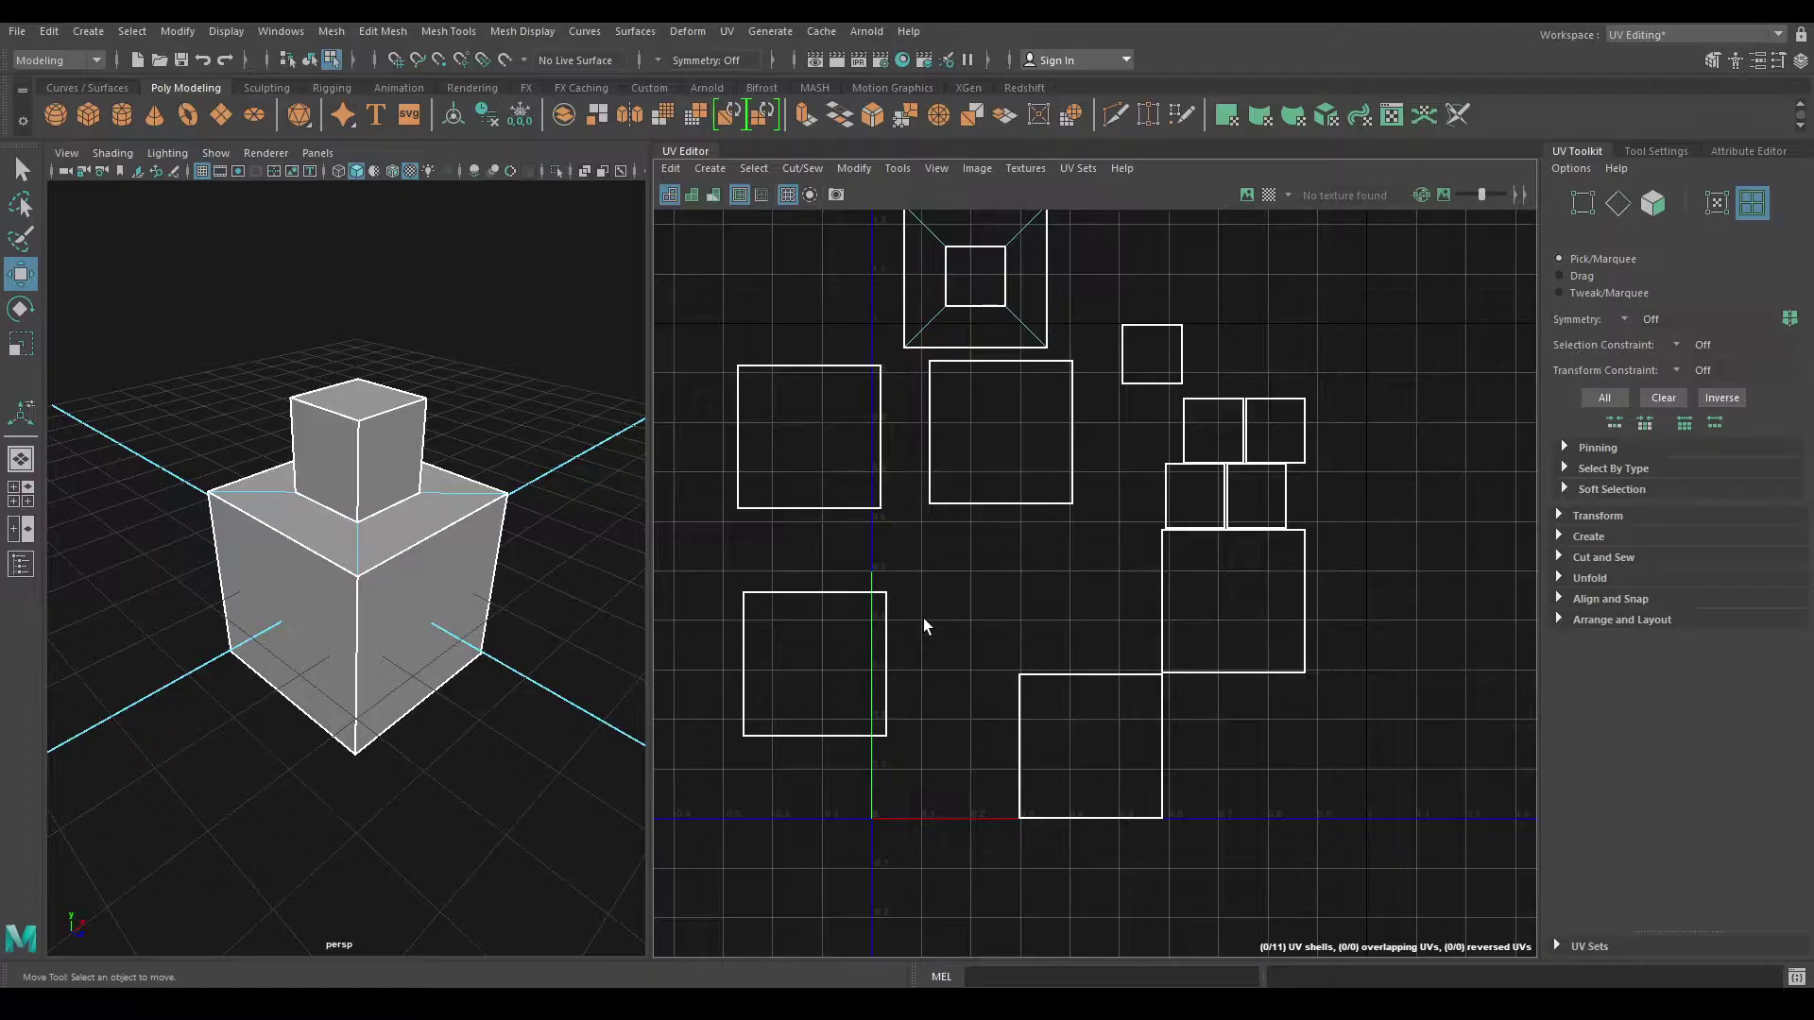
middle_click_drag(1025, 482, 1118, 630, "alt")
Step: Orbit the 3D view and select the small box's top face
mouse_move(243, 393)
left_mouse_down("alt")
mouse_move(269, 574)
mouse_move(359, 510)
mouse_move(444, 510)
left_mouse_up("alt")
scroll(444, 511, "up", 3)
left_click_drag(478, 614, 530, 586, "alt")
scroll(867, 492, "up", 2)
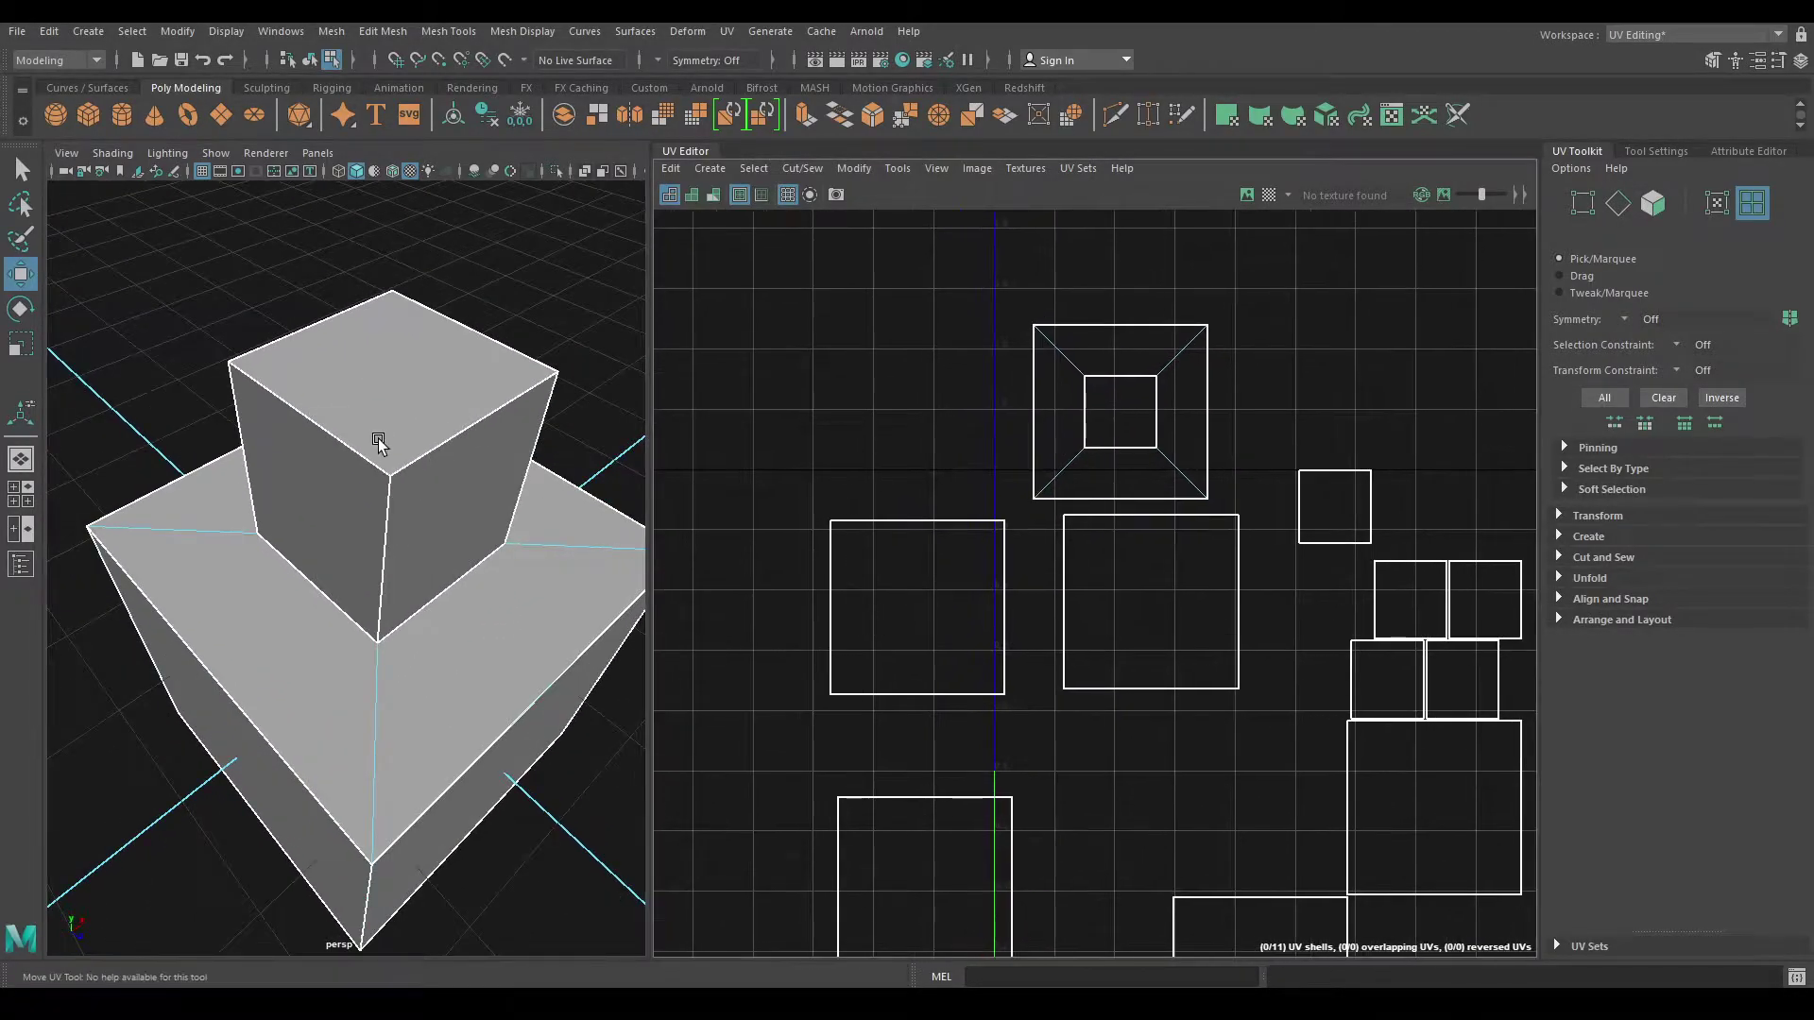
mouse_move(378, 438)
right_mouse_down("alt")
mouse_move(373, 634)
mouse_move(410, 357)
mouse_move(406, 400)
right_mouse_up("alt")
left_click(433, 446)
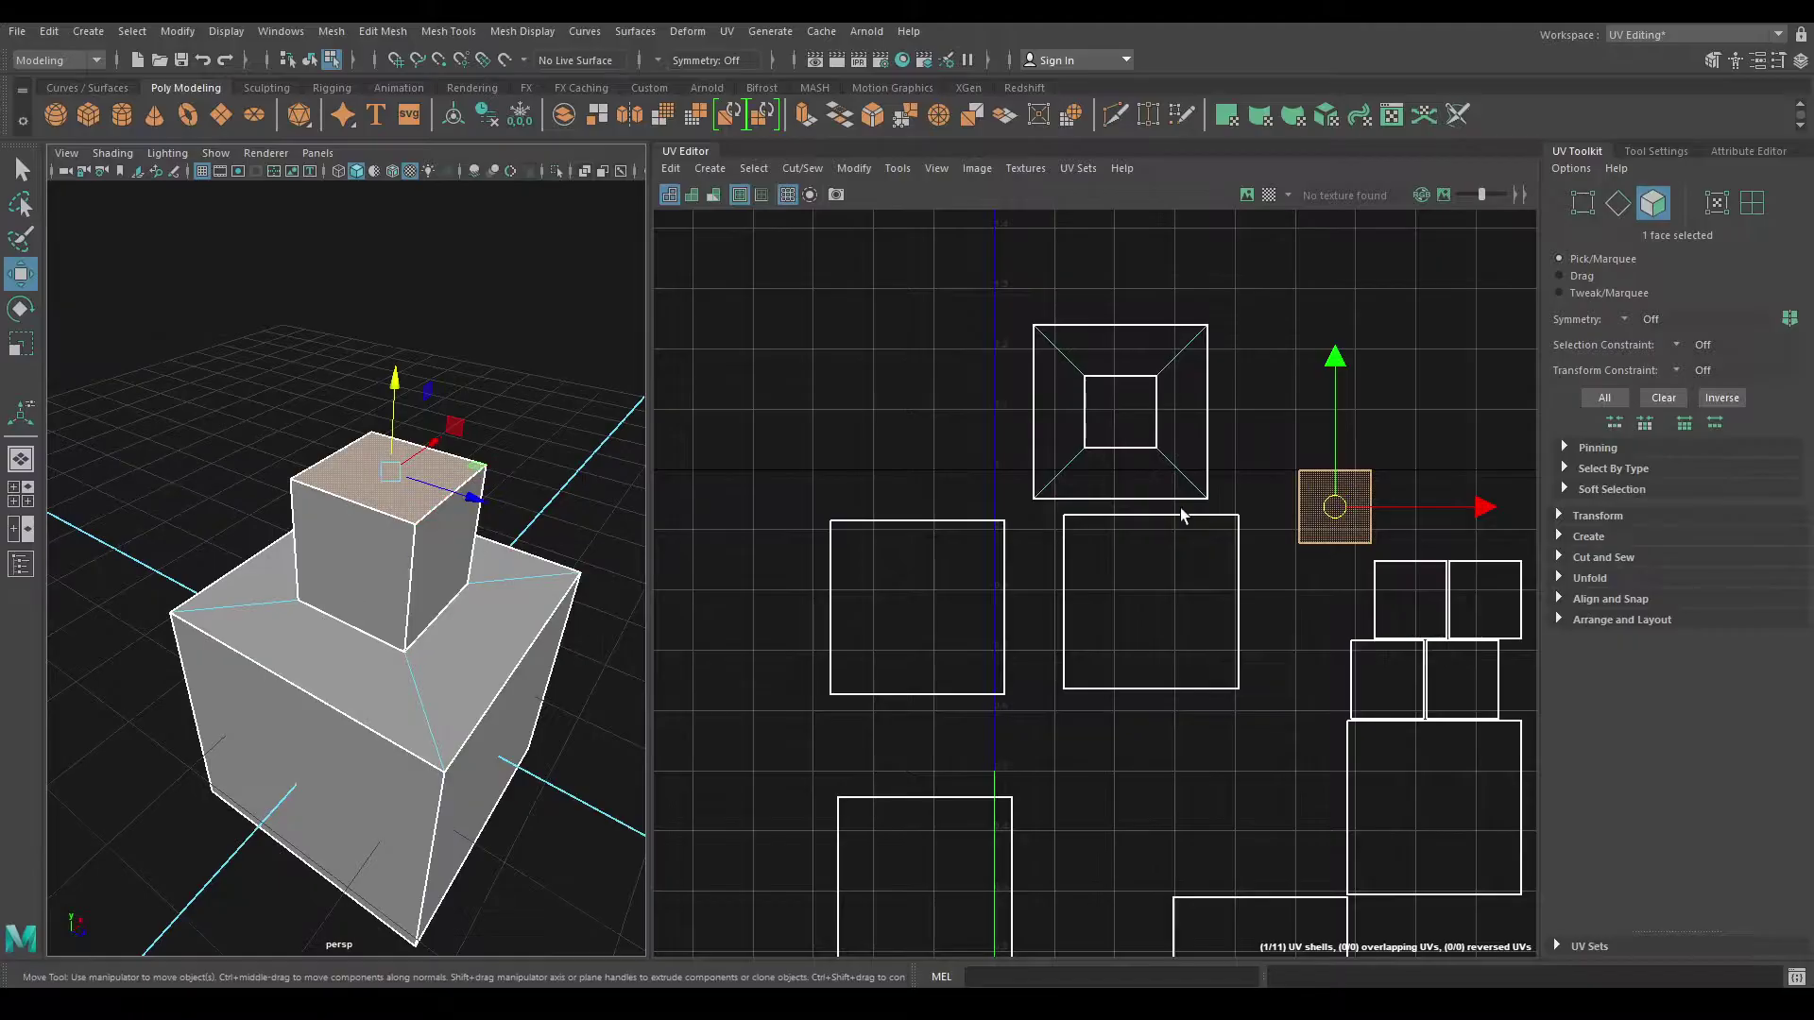
scroll(1107, 501, "up", 2)
scroll(1109, 463, "up", 1)
scroll(1109, 463, "up", 2)
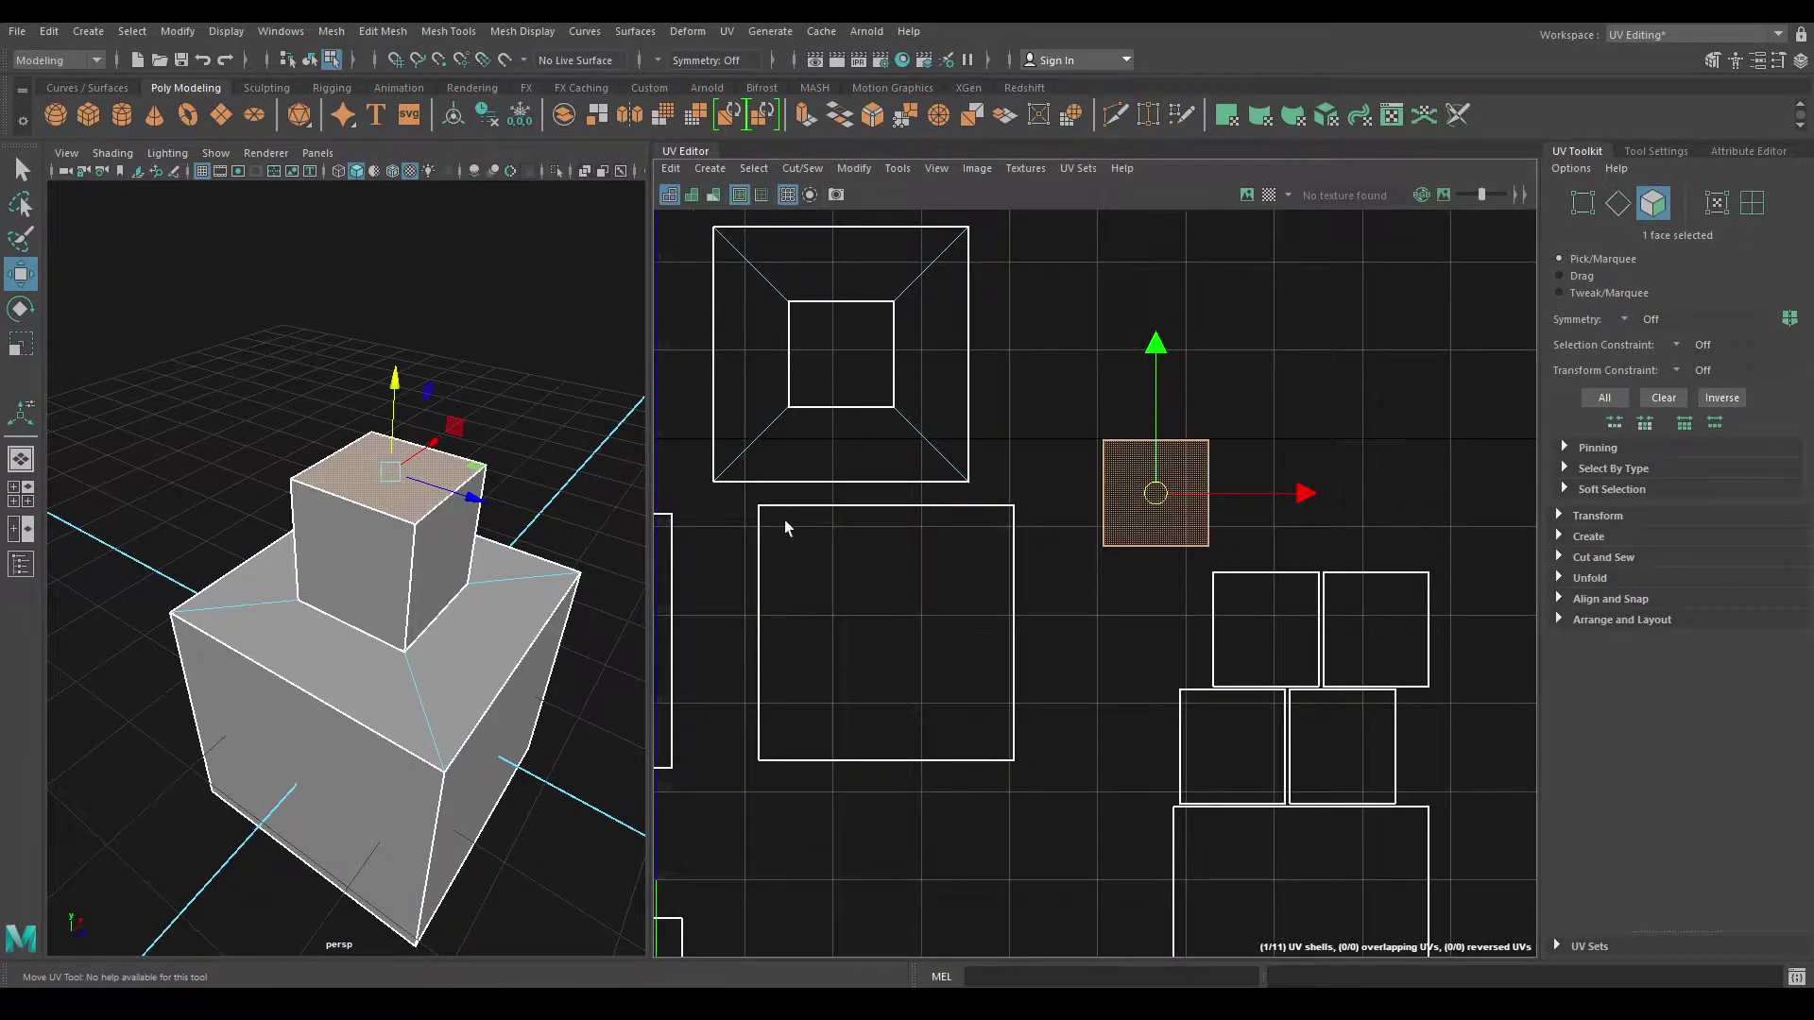
scroll(1221, 493, "up", 1)
right_click_drag(1236, 409, 1167, 385)
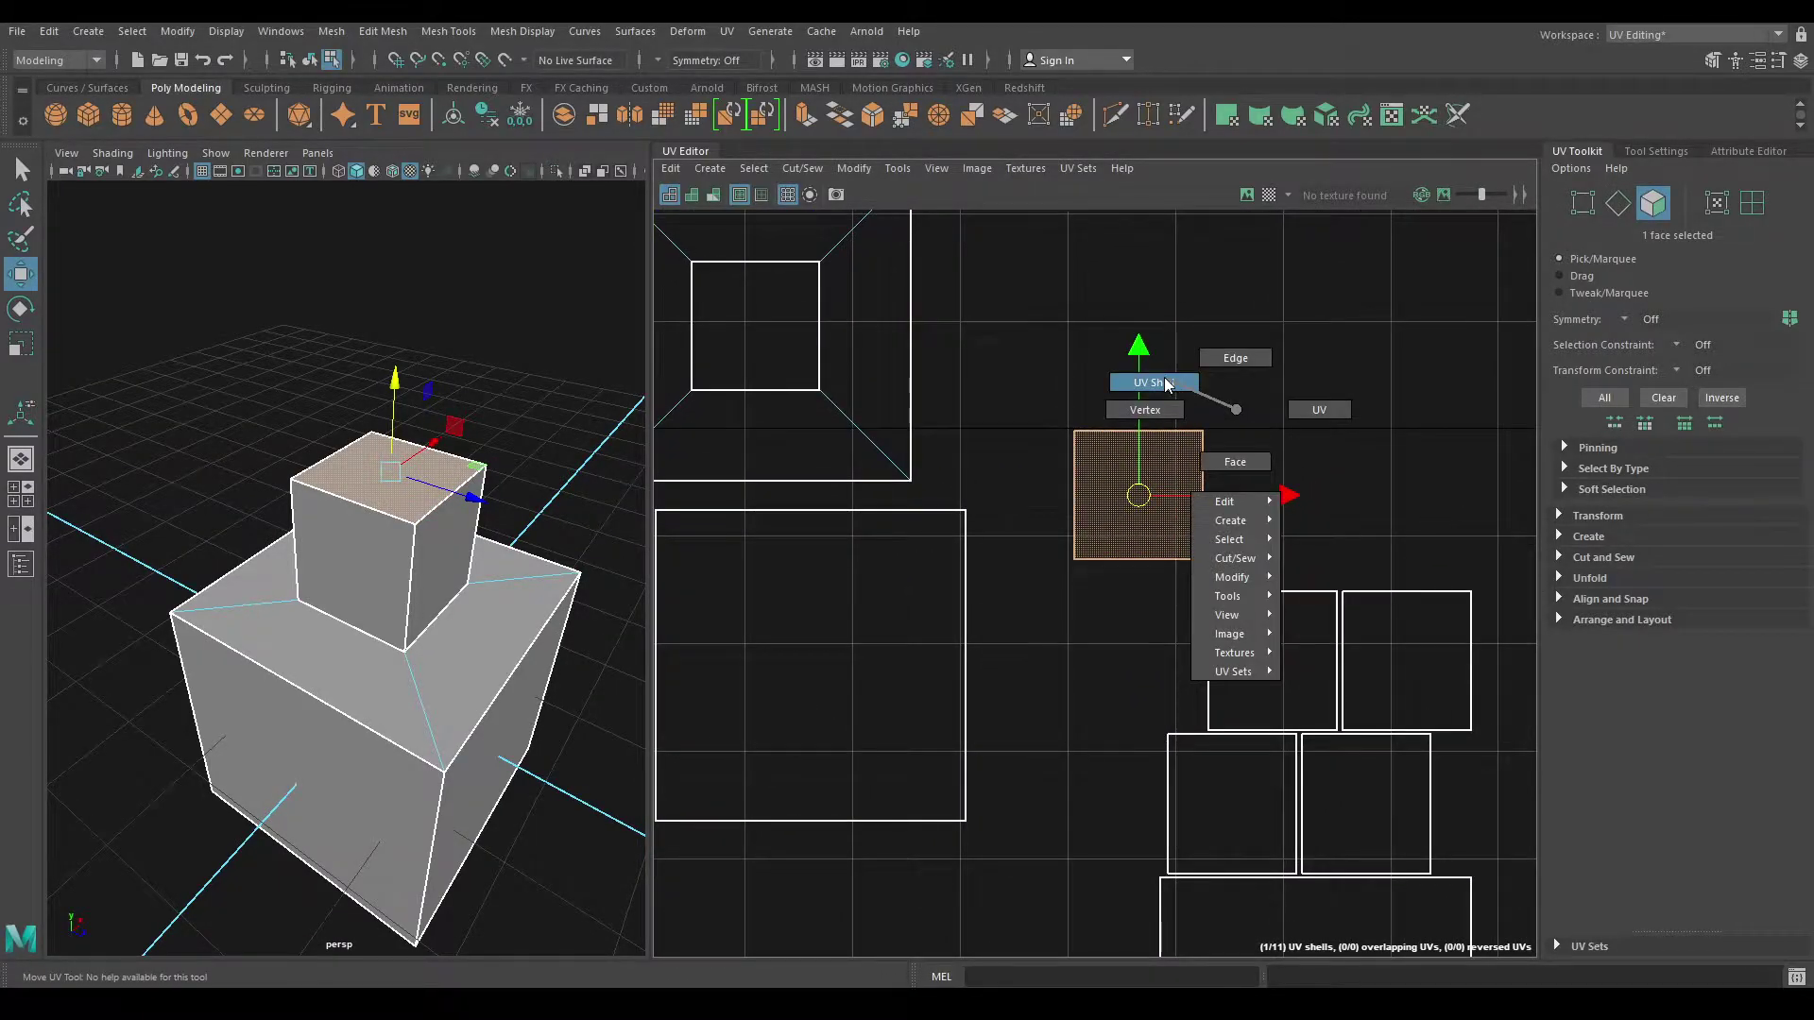
Step: Select the top face's UV shell, then pick a square shell's right border edge
left_click(1137, 500)
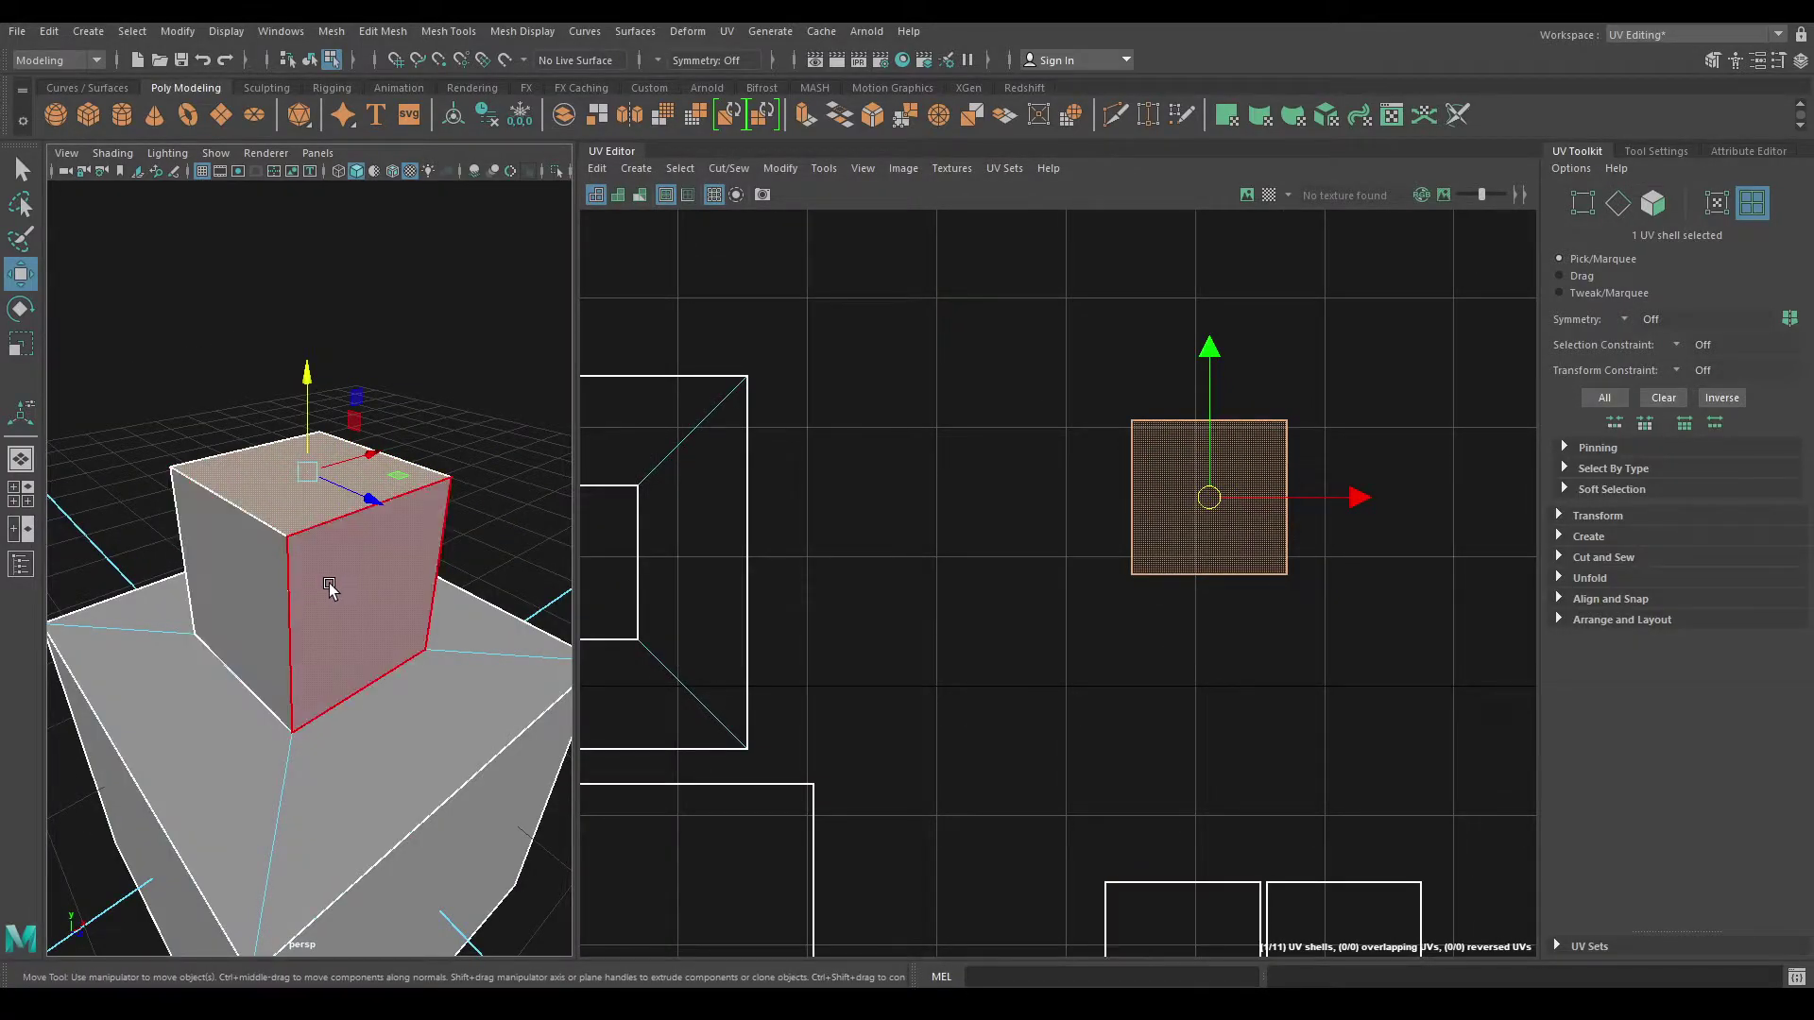
mouse_move(295, 600)
left_mouse_down("alt")
mouse_move(478, 600)
mouse_move(567, 624)
left_mouse_up("alt")
scroll(1124, 648, "down", 3)
scroll(1218, 586, "up", 2)
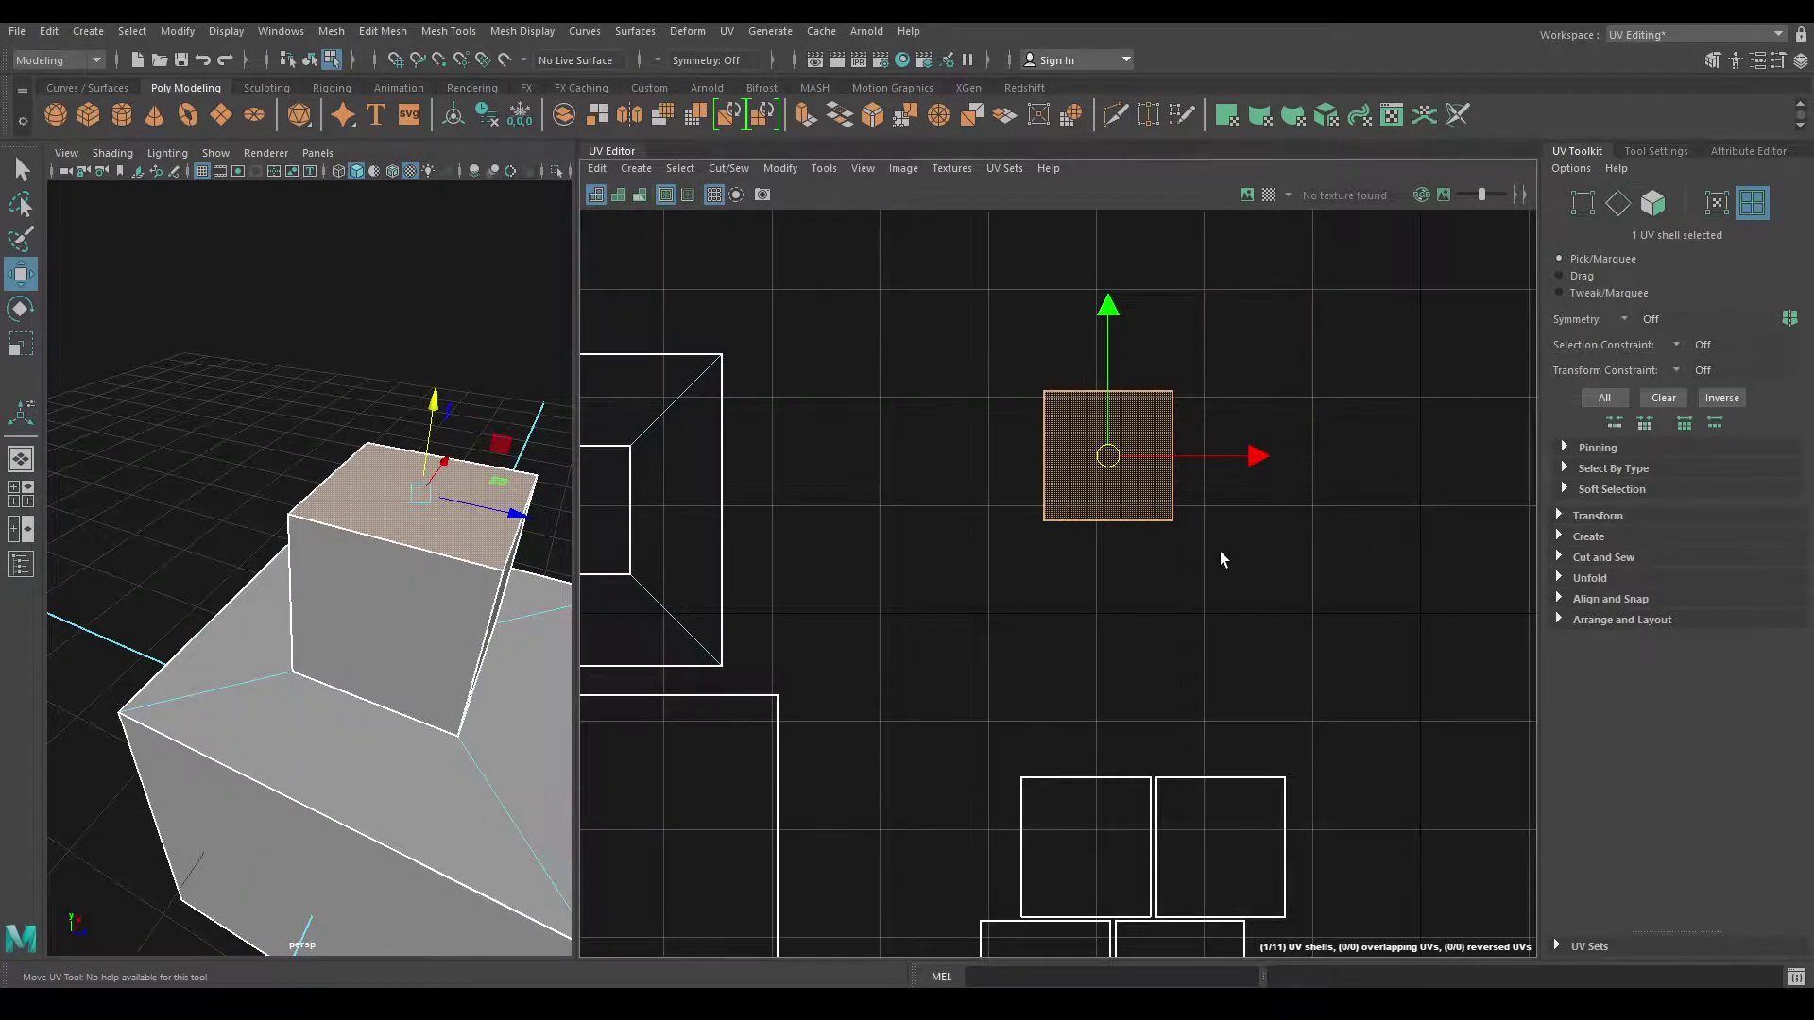
right_click(1221, 552)
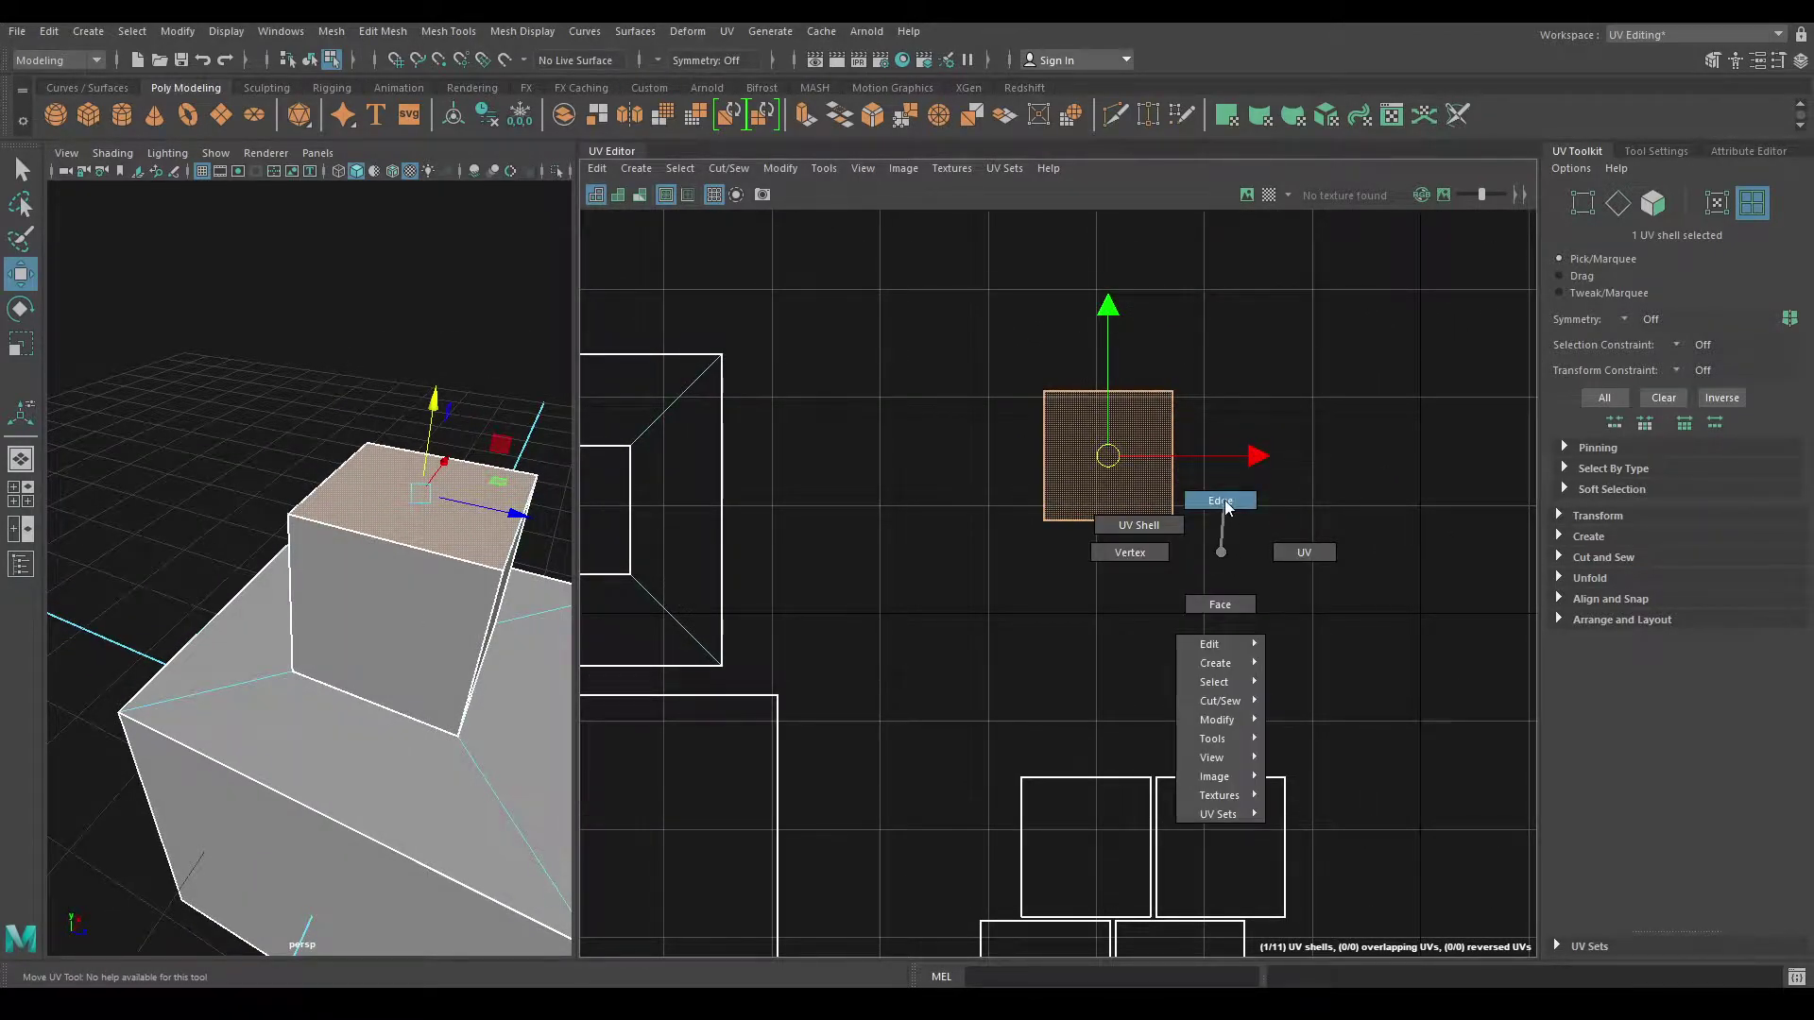
scroll(1238, 487, "down", 1)
left_click(1168, 453)
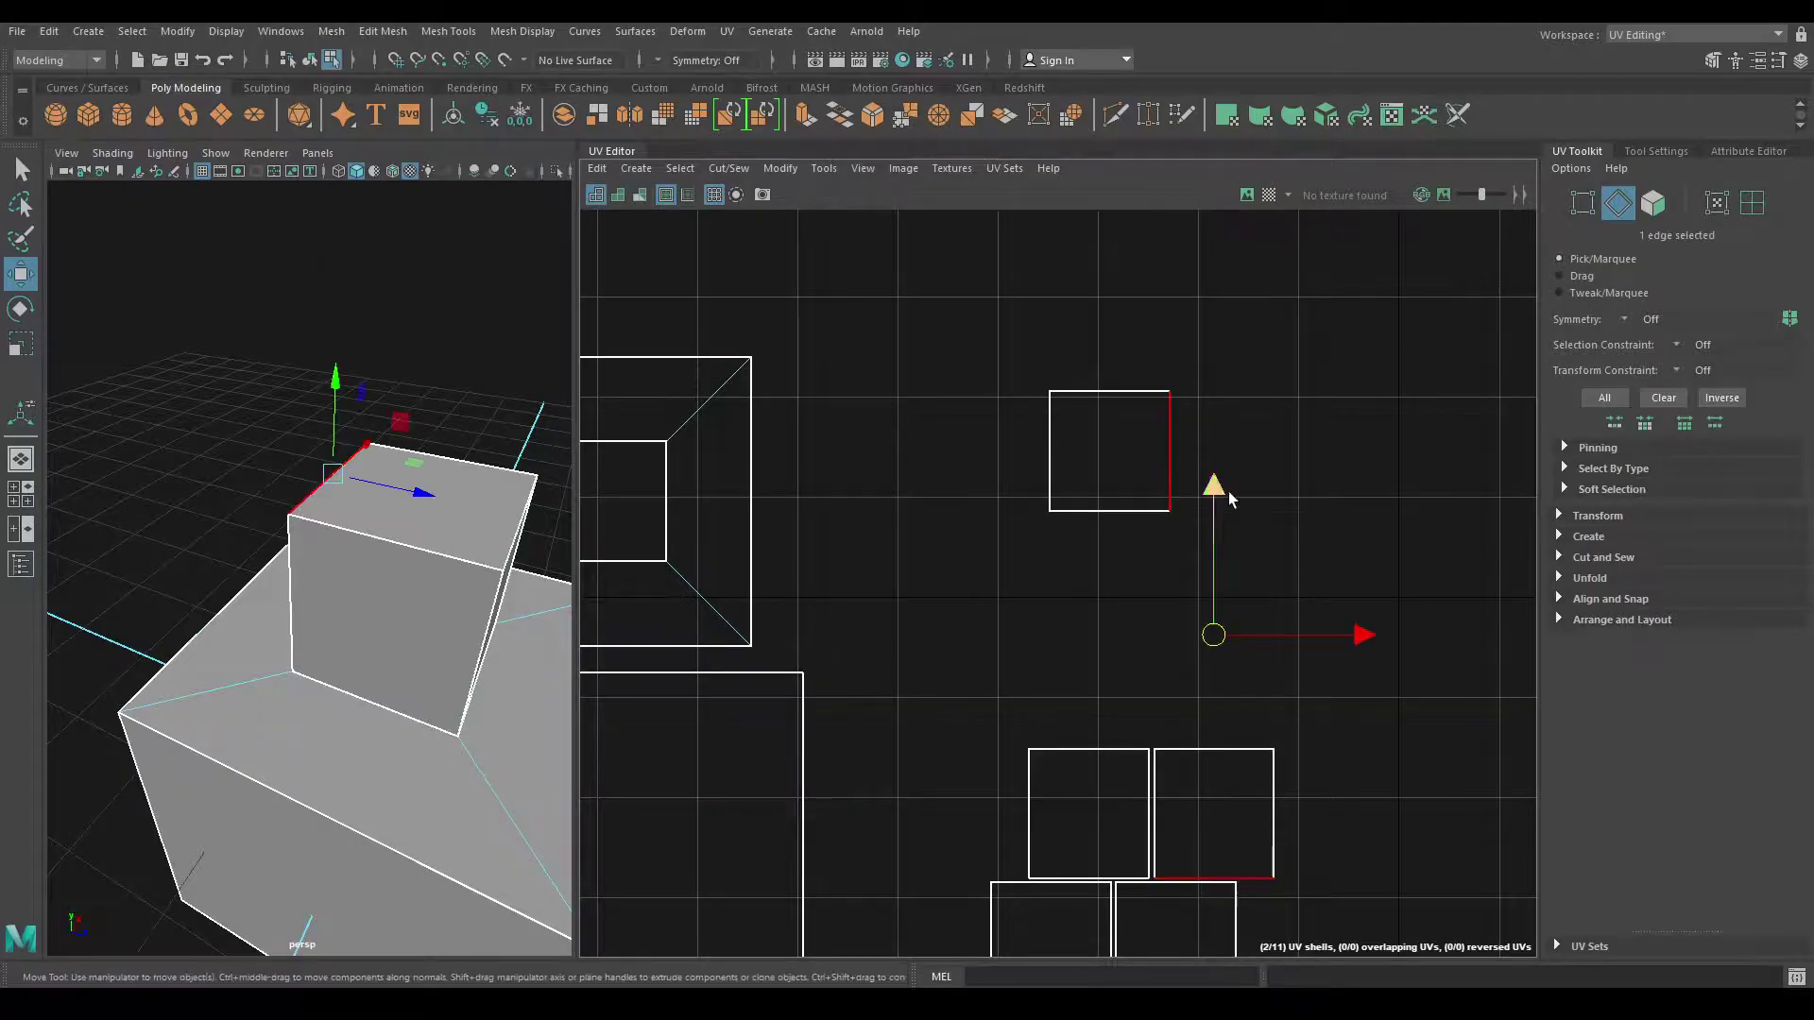
middle_click_drag(1230, 498, 1221, 433, "alt")
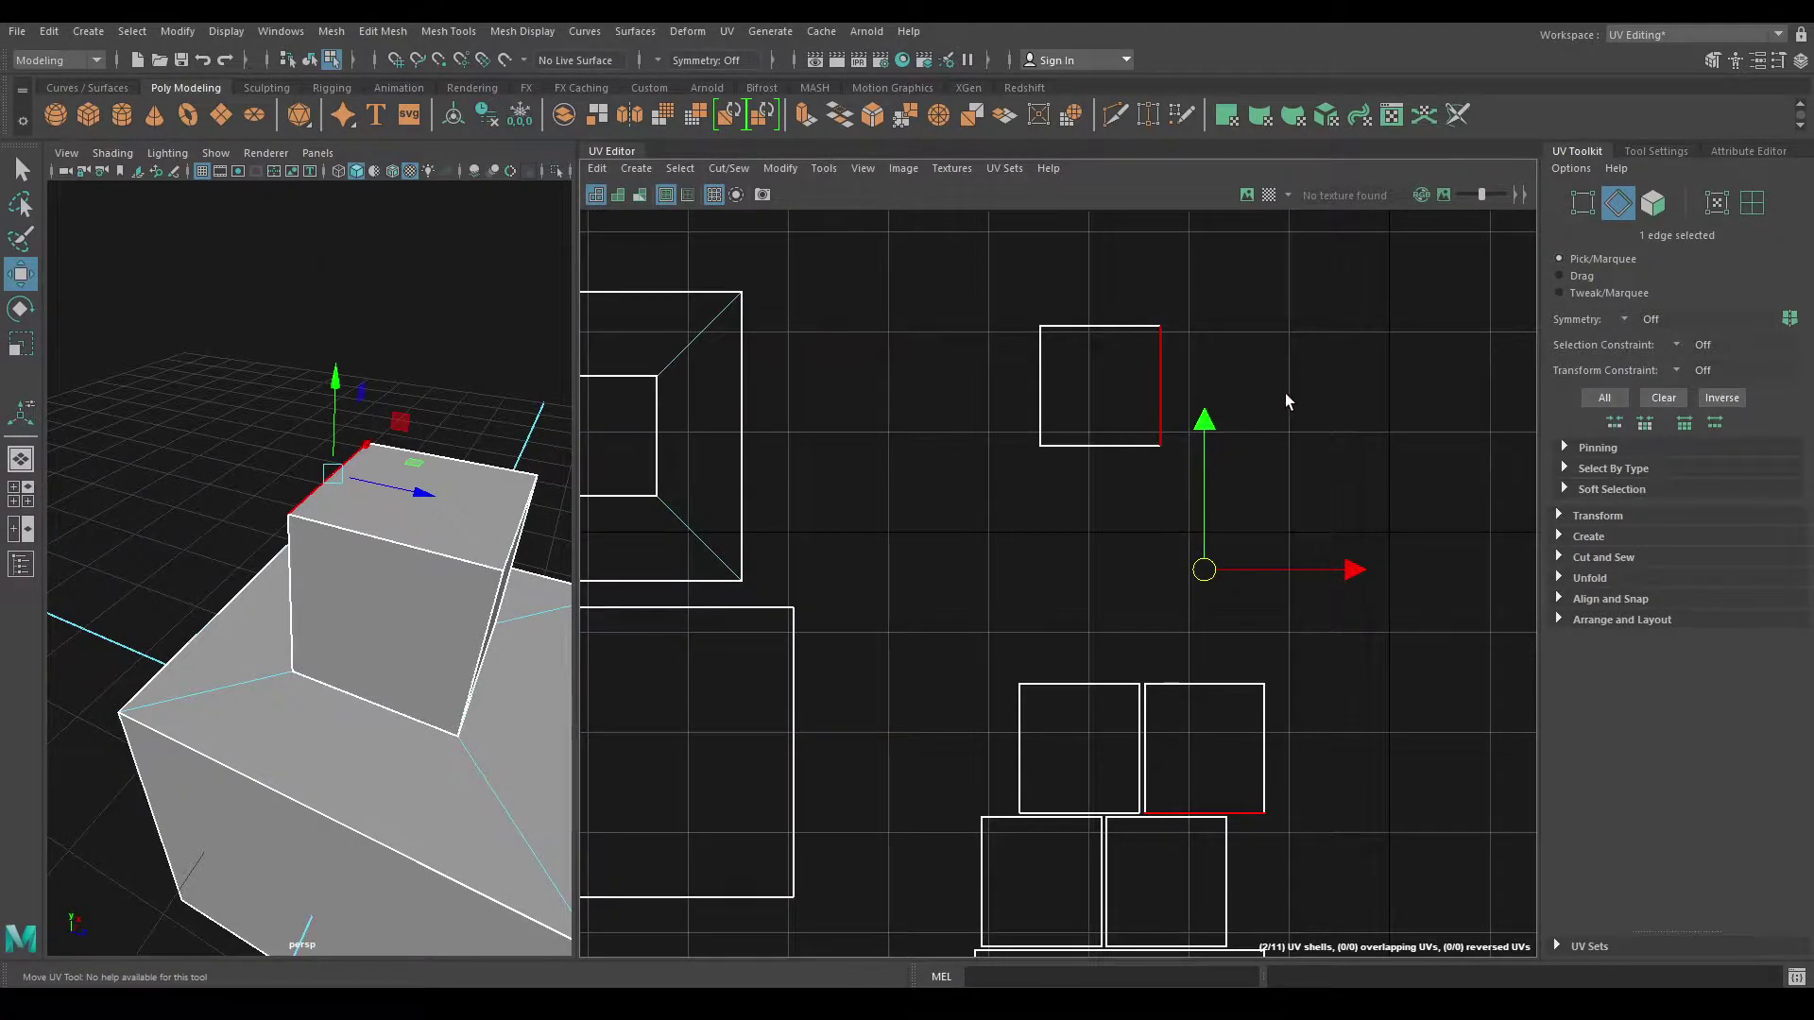
Step: Browse the UV marking menu's unfold options for the selected edge
key("q")
key("w")
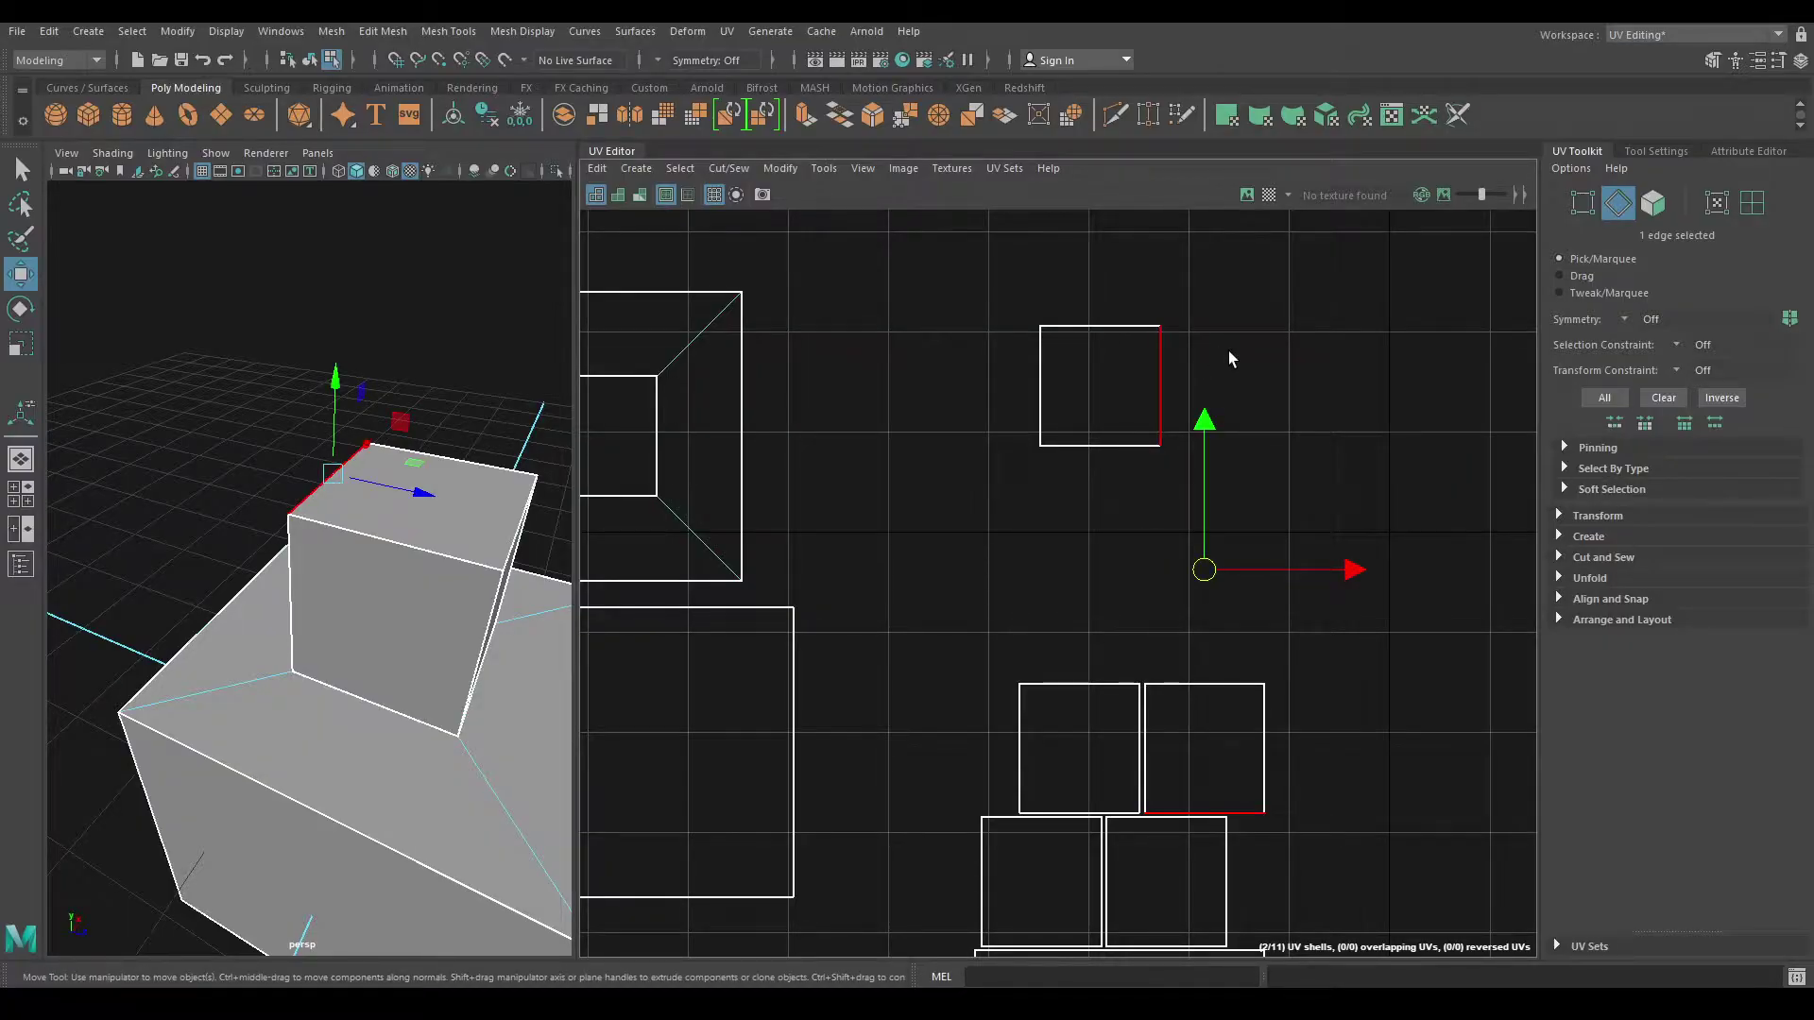
right_click(1229, 351, "shift")
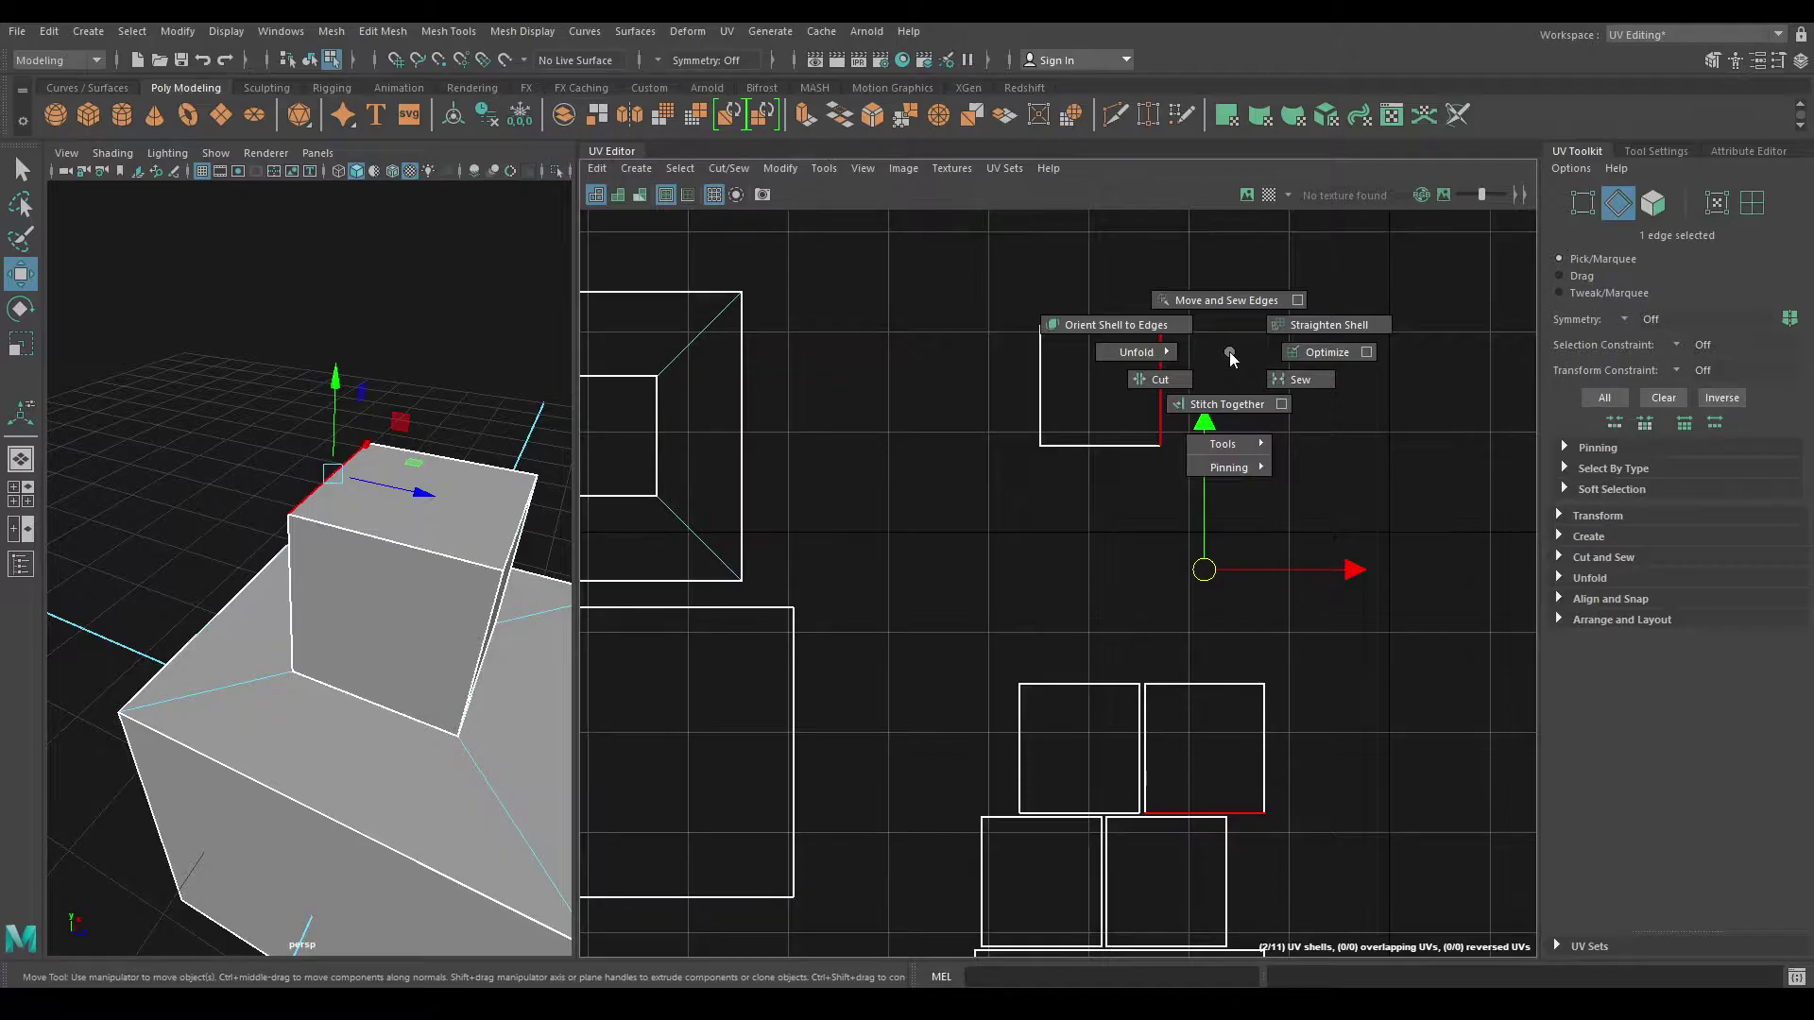
mouse_move(1151, 368)
right_mouse_down()
mouse_move(1232, 299)
mouse_move(1226, 354)
right_mouse_up()
left_click(1281, 361)
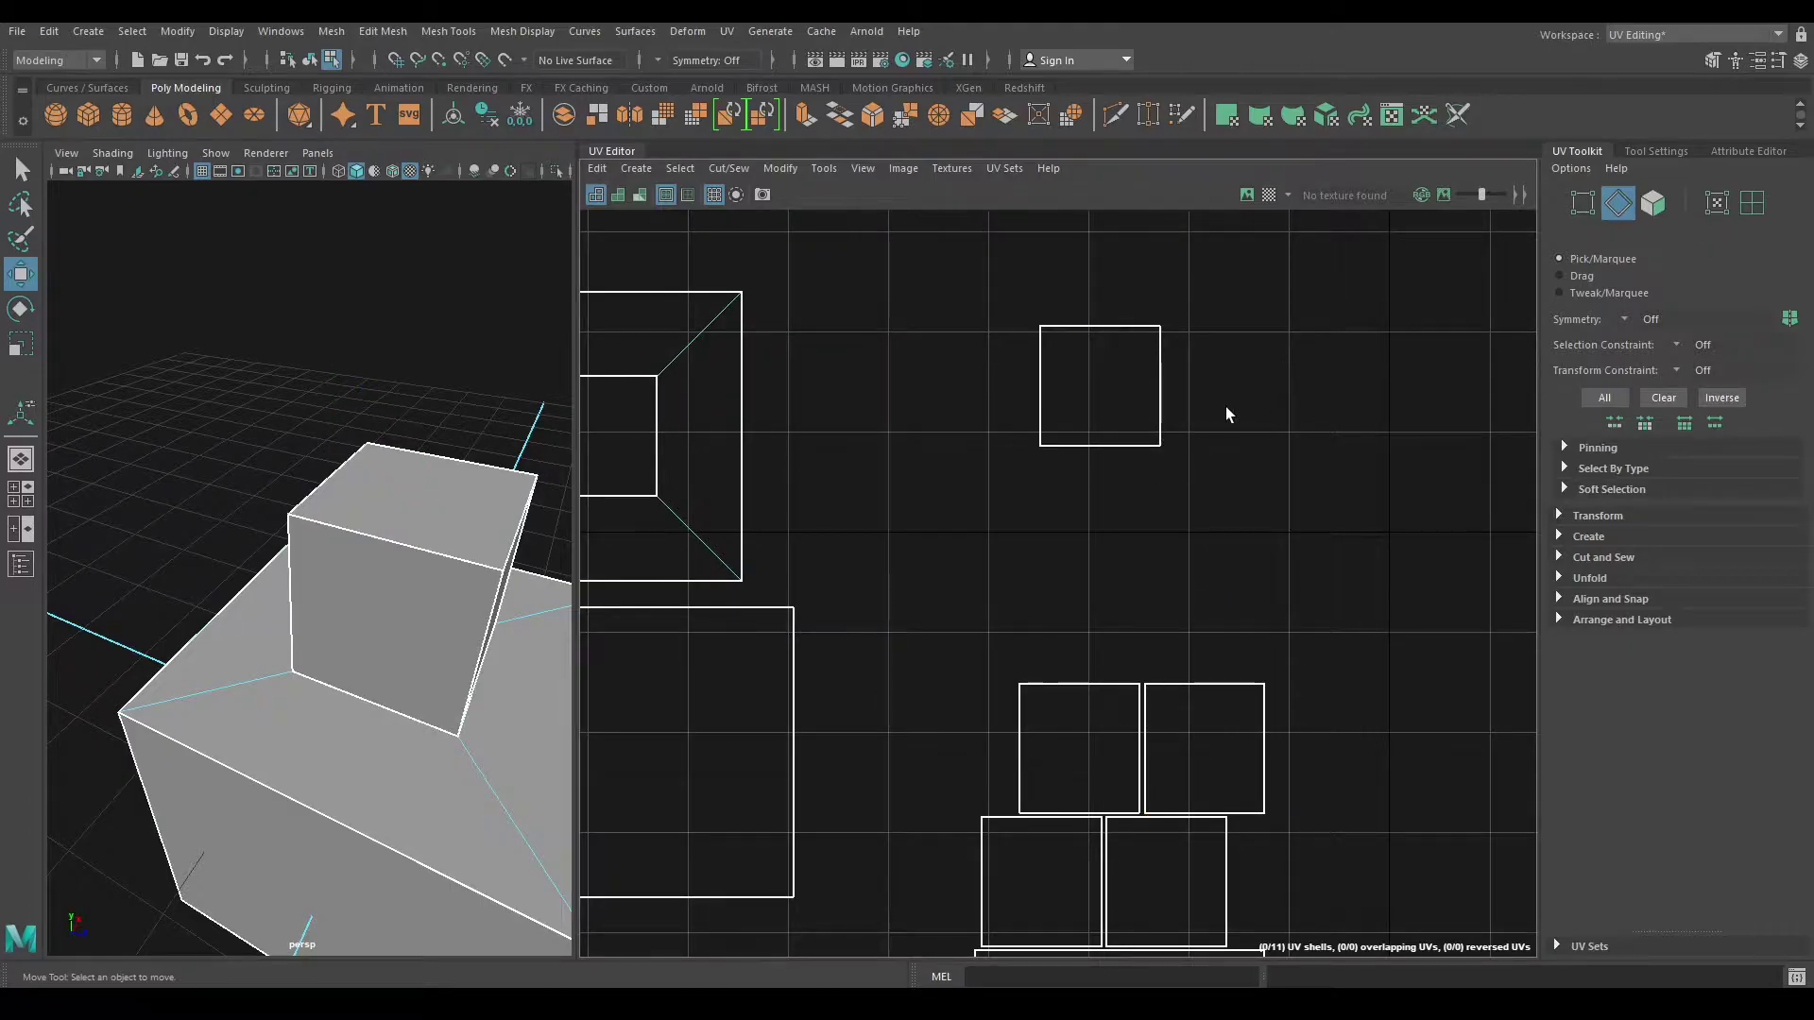
Step: Move and Sew the edge onto its neighbour, then select the joined two-square shell
left_click_drag(1150, 394, 1144, 395)
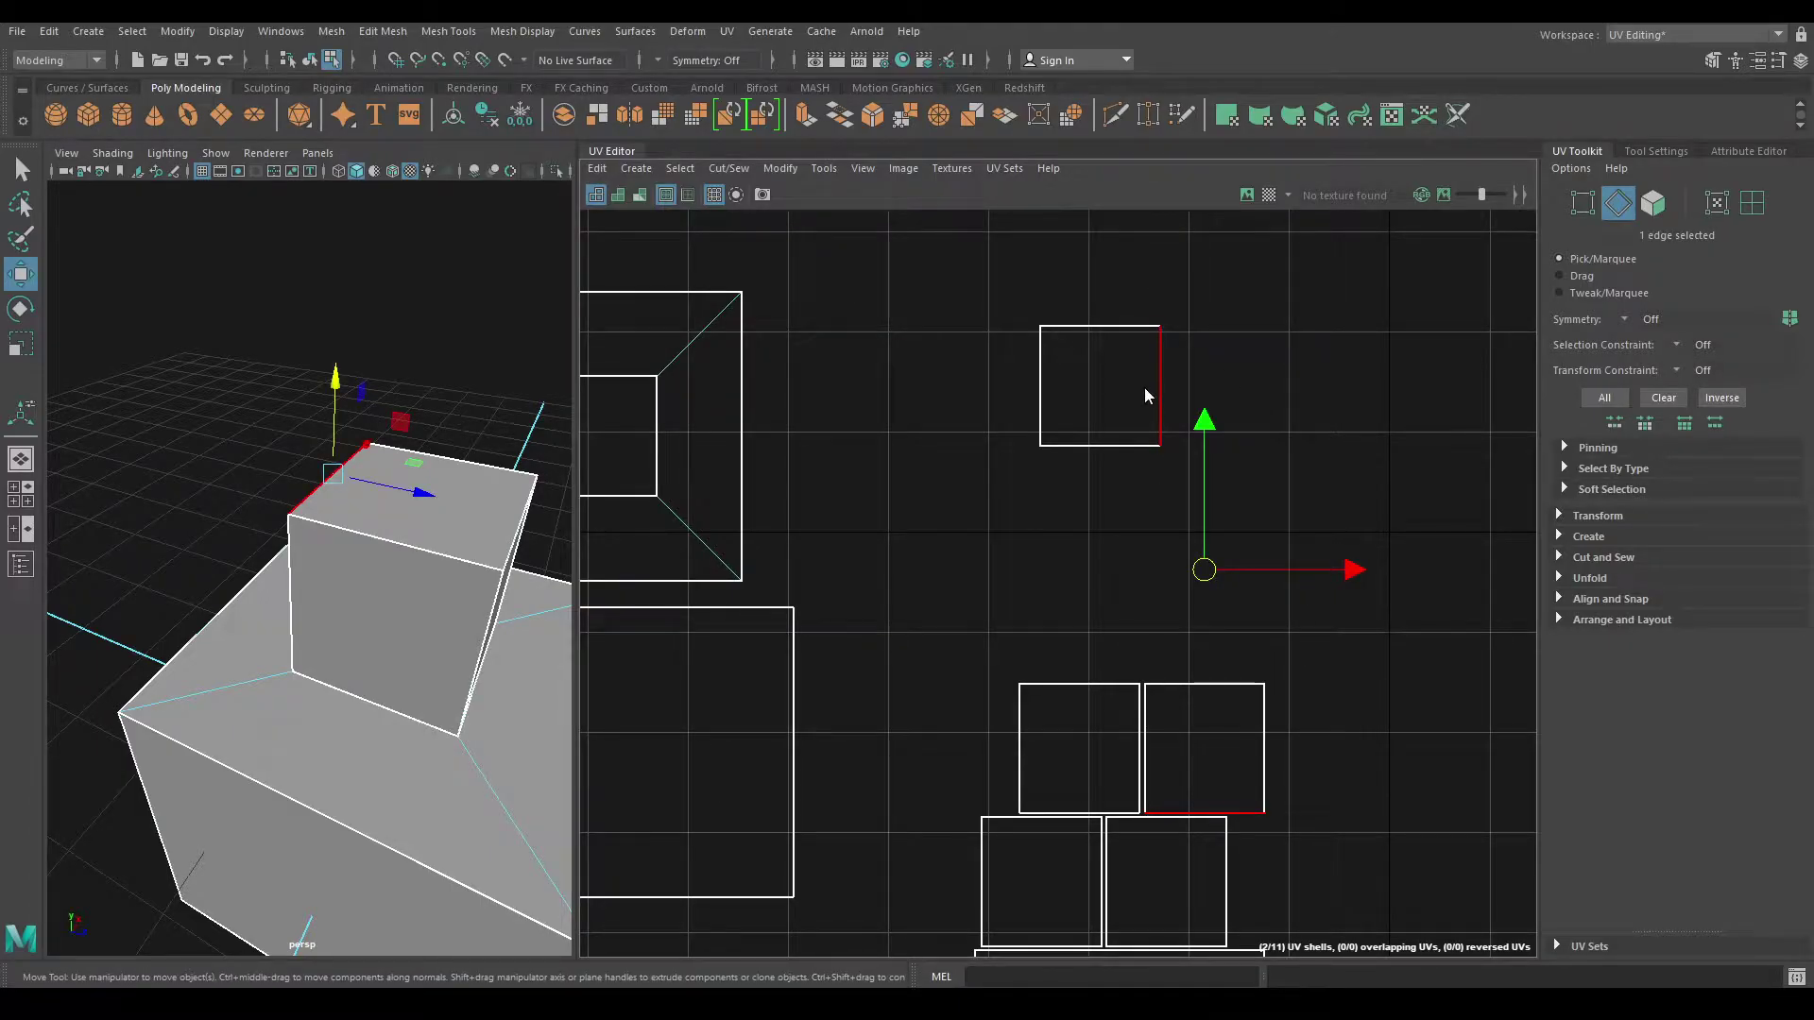
right_click_drag(1143, 387, 1134, 344, "shift")
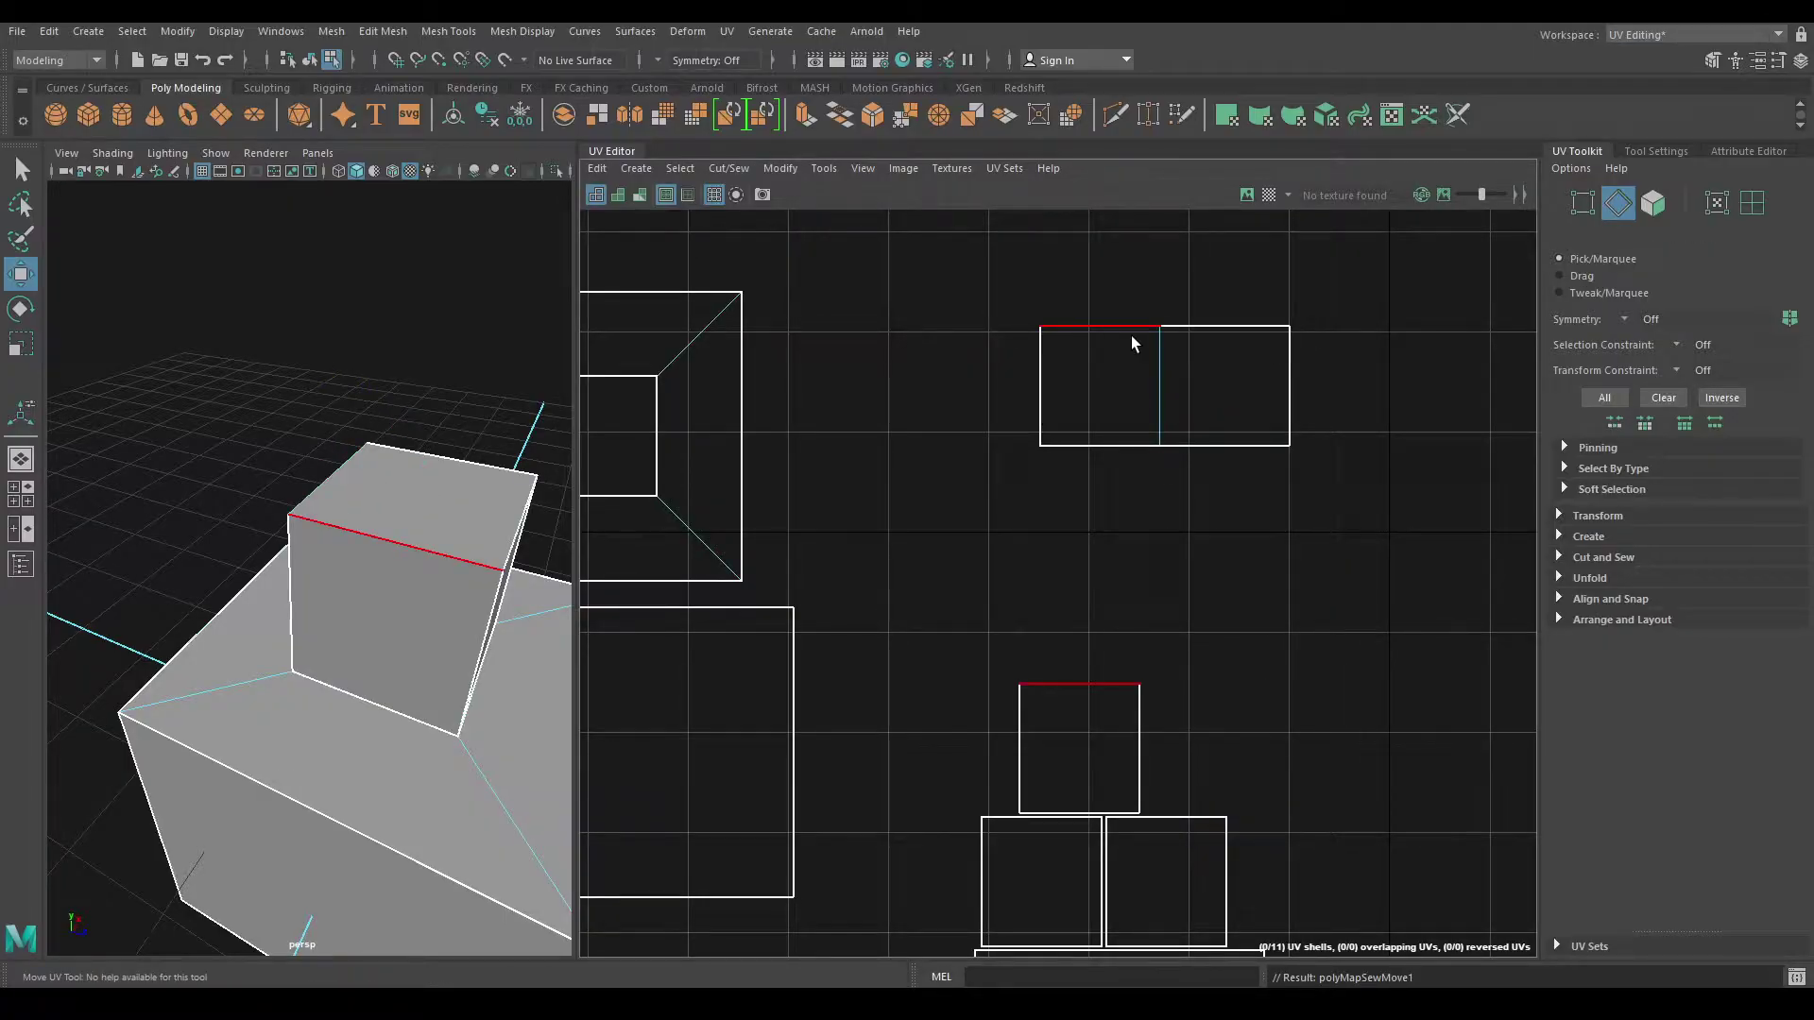
left_click(1208, 445)
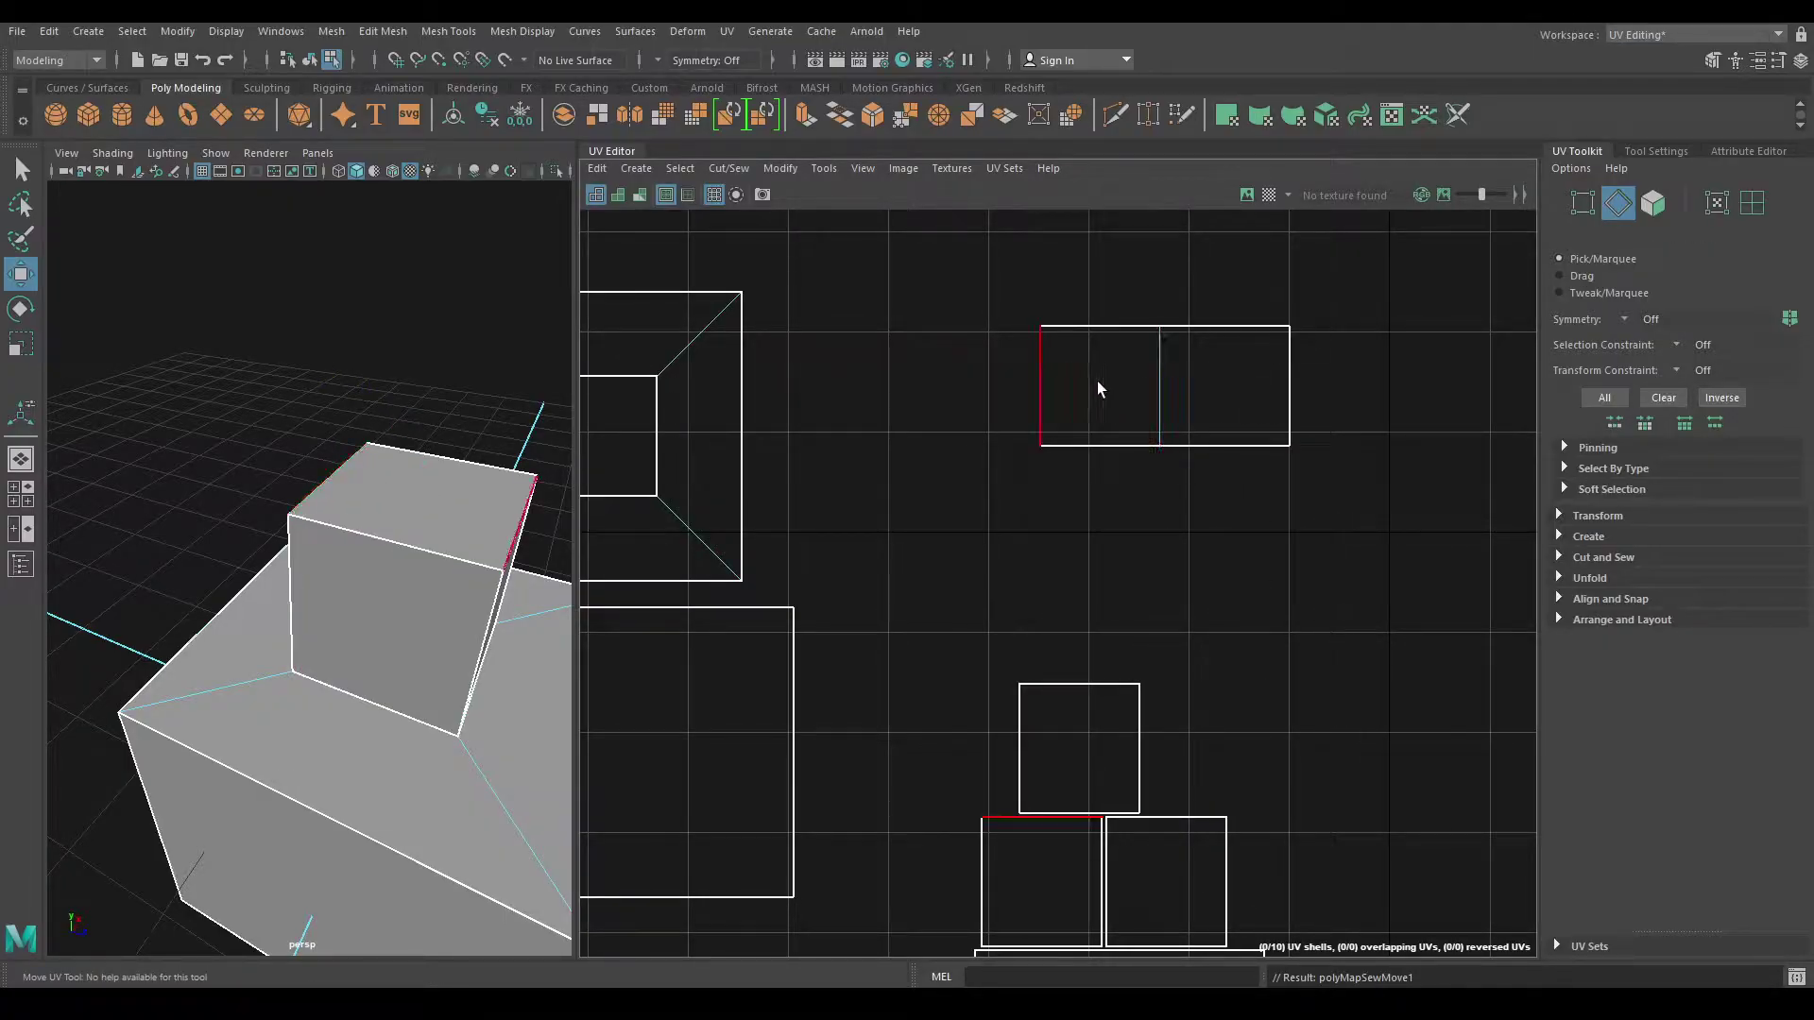
left_click_drag(479, 491, 529, 453, "alt")
right_click_drag(1106, 312, 1013, 267)
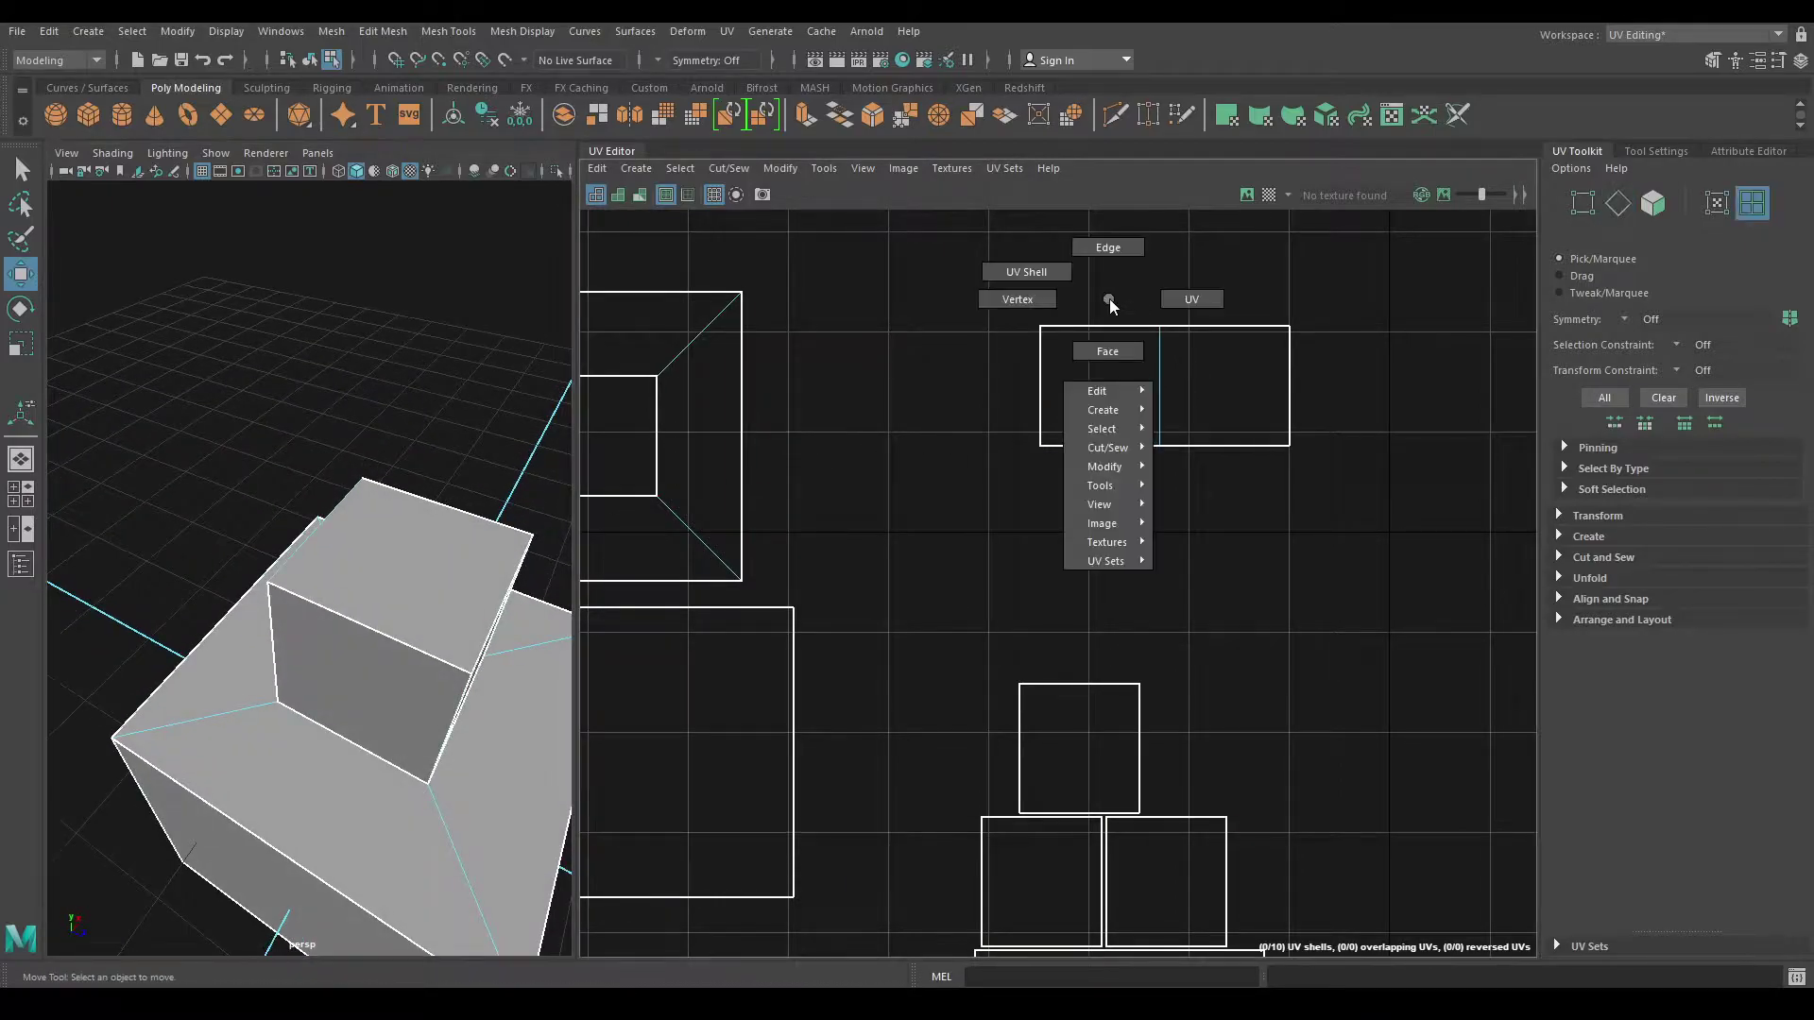
left_click(1131, 405)
mouse_move(378, 604)
left_mouse_down("alt")
mouse_move(509, 691)
mouse_move(243, 660)
mouse_move(304, 518)
mouse_move(255, 541)
mouse_move(311, 564)
mouse_move(437, 563)
left_mouse_up("alt")
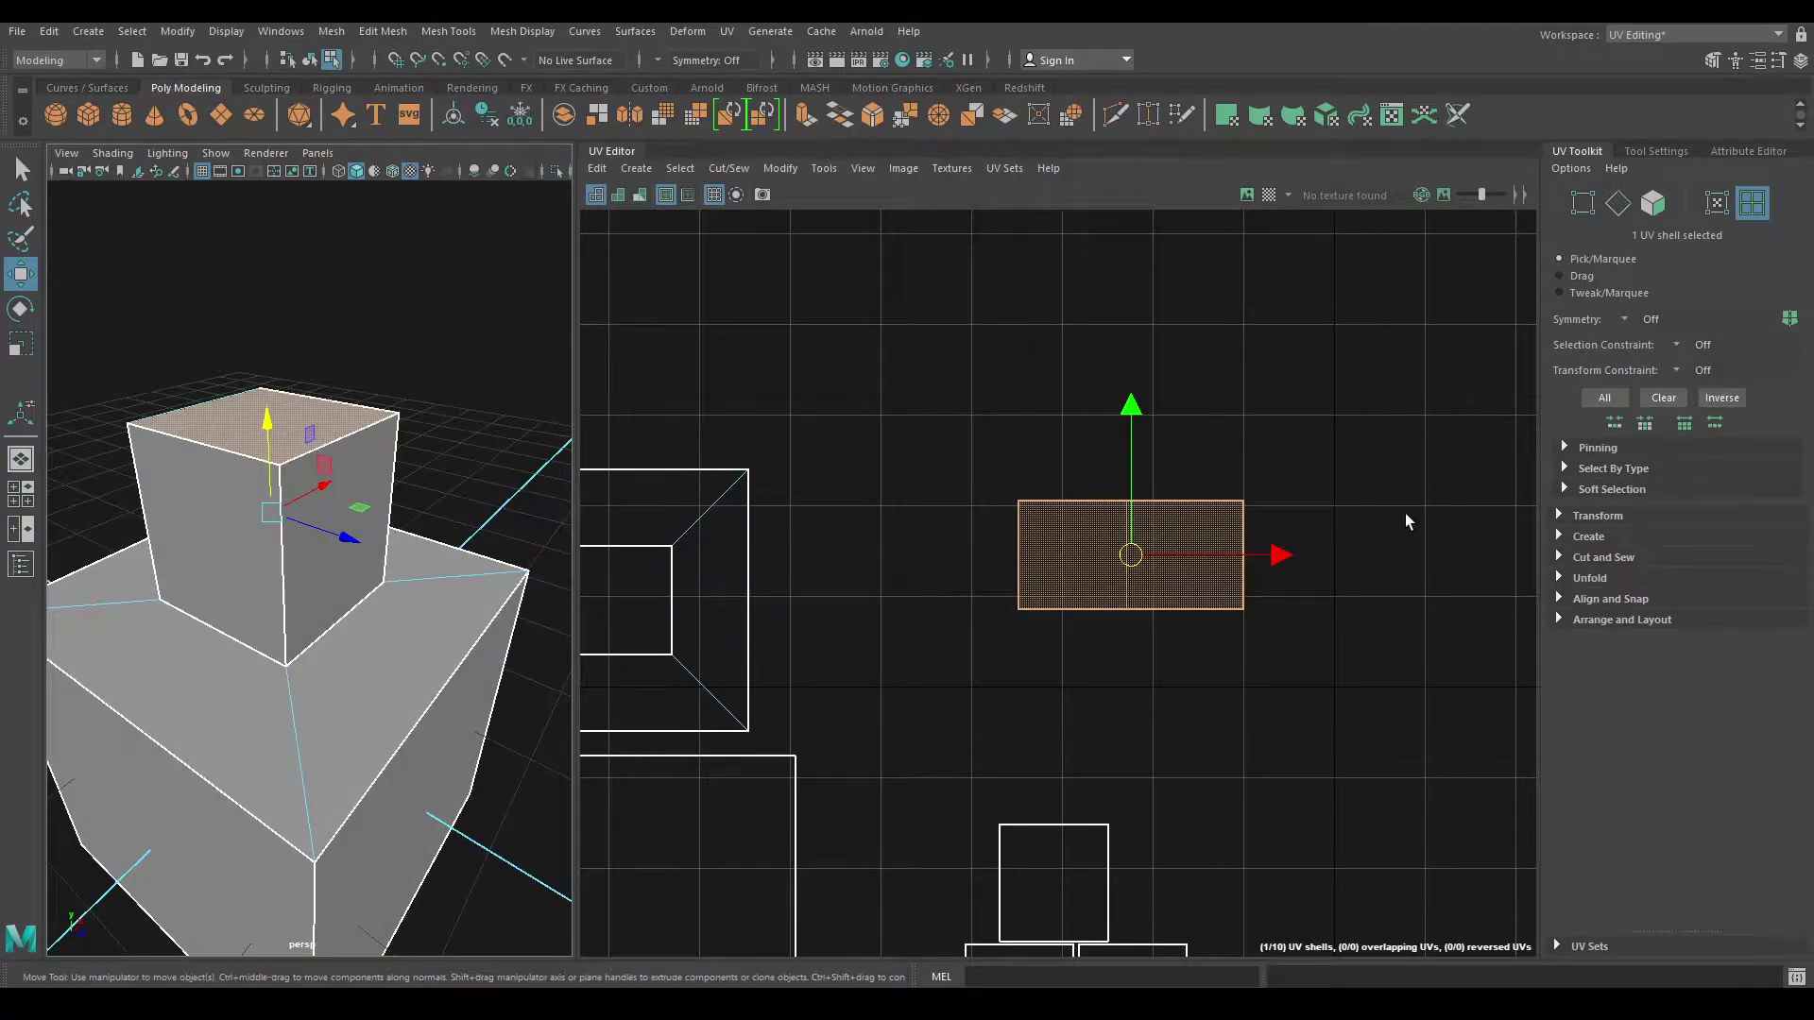
Step: Move and sew the adjacent UV square onto the strip's left edge, then reselect the strip shell
scroll(1152, 535, "up", 2)
right_click_drag(1175, 404, 1162, 348)
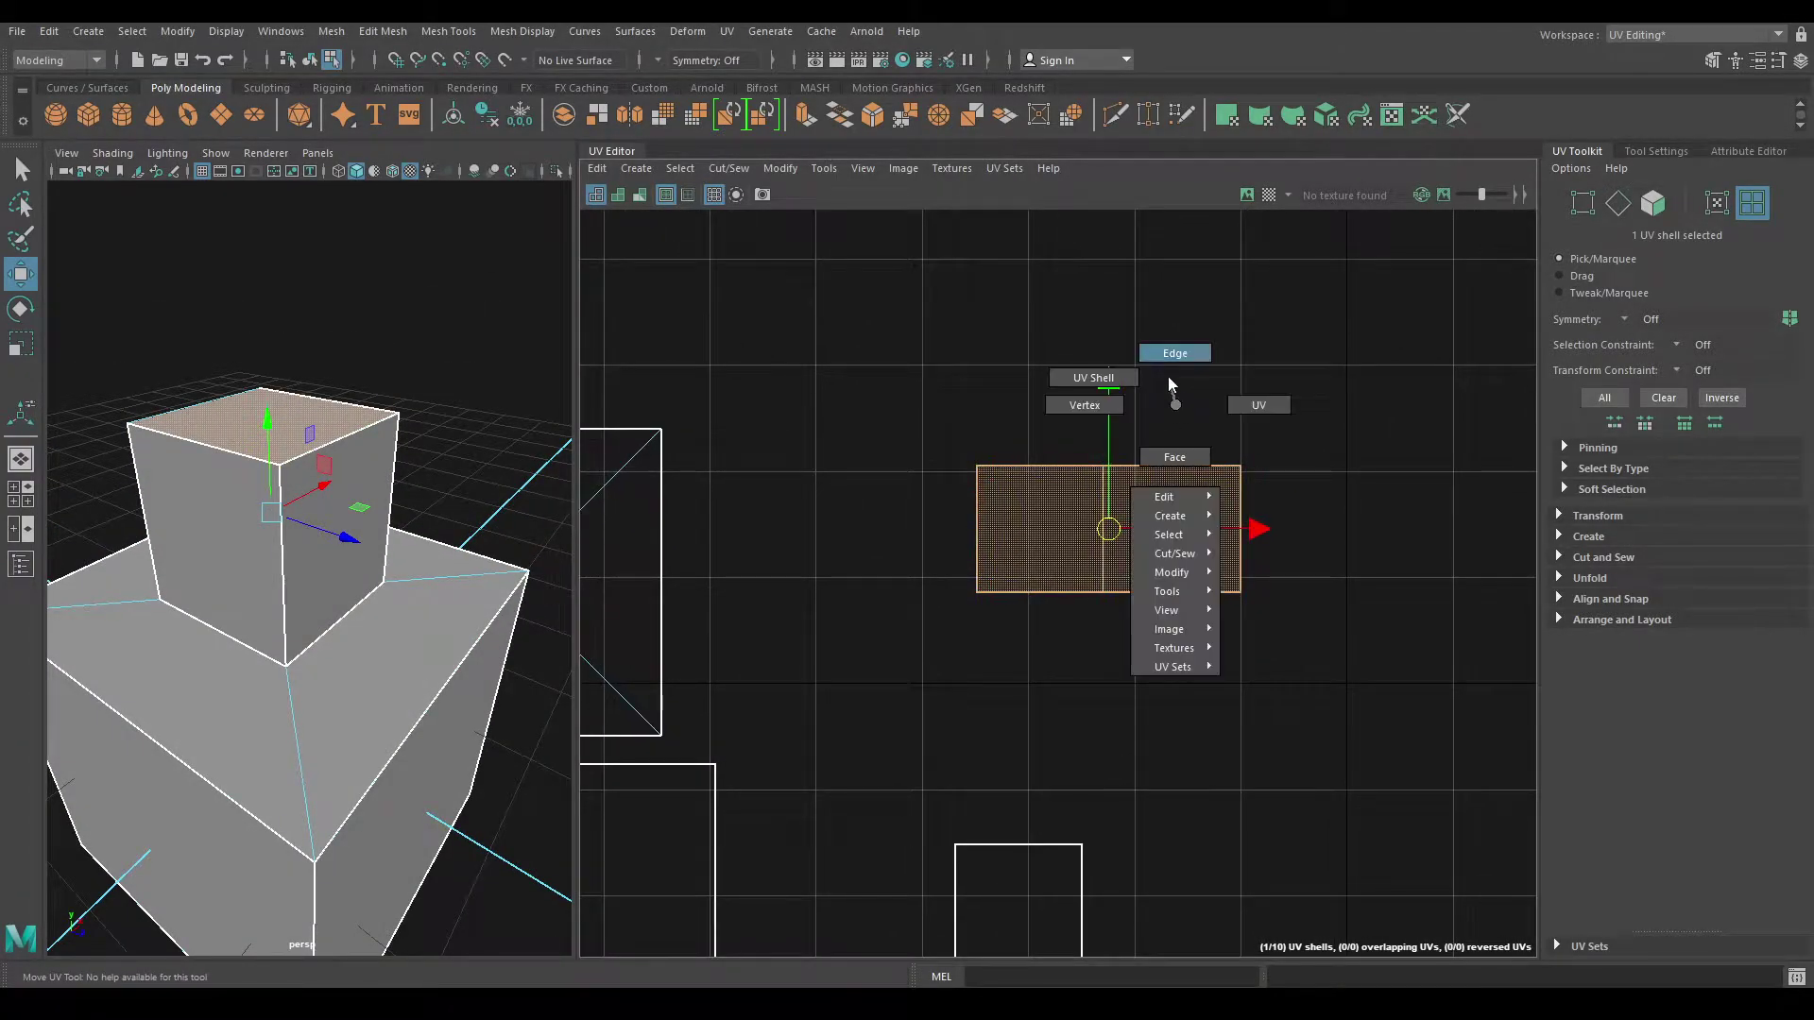
left_click(973, 514)
right_click_drag(898, 468, 891, 421, "shift")
scroll(980, 312, "down", 2)
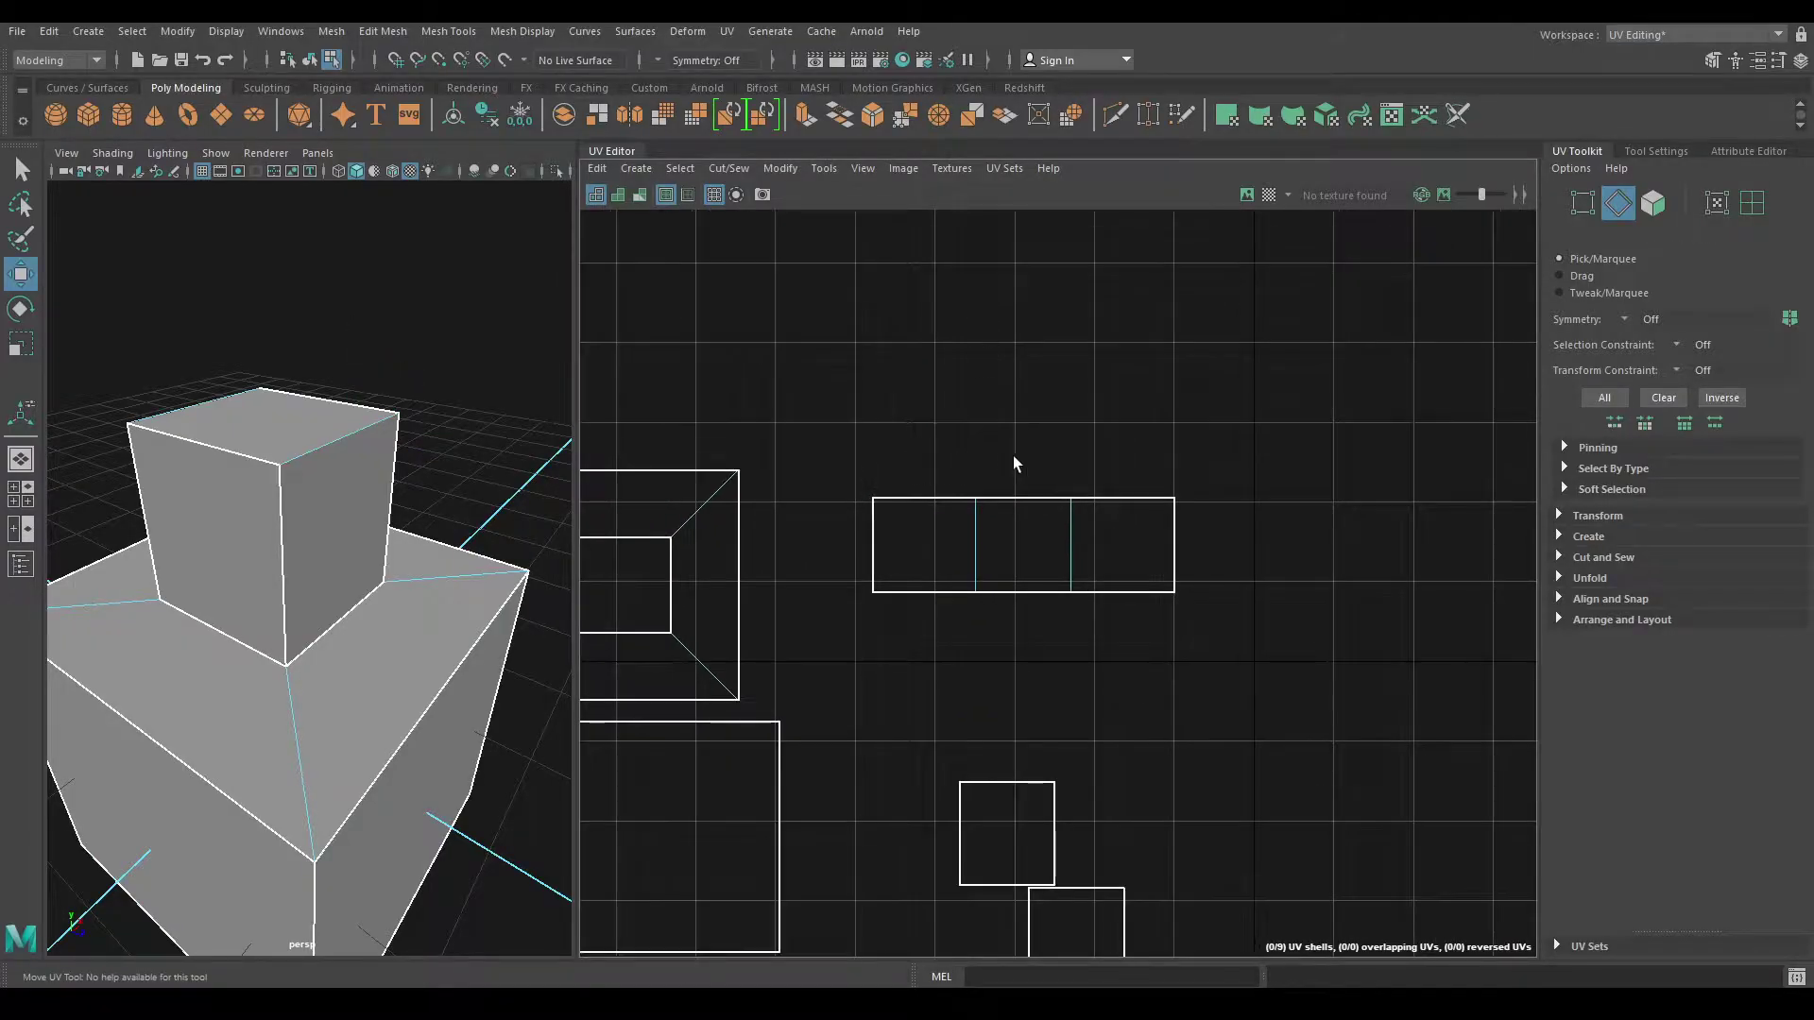
left_click_drag(404, 441, 416, 492, "alt")
right_click_drag(1115, 374, 1048, 350)
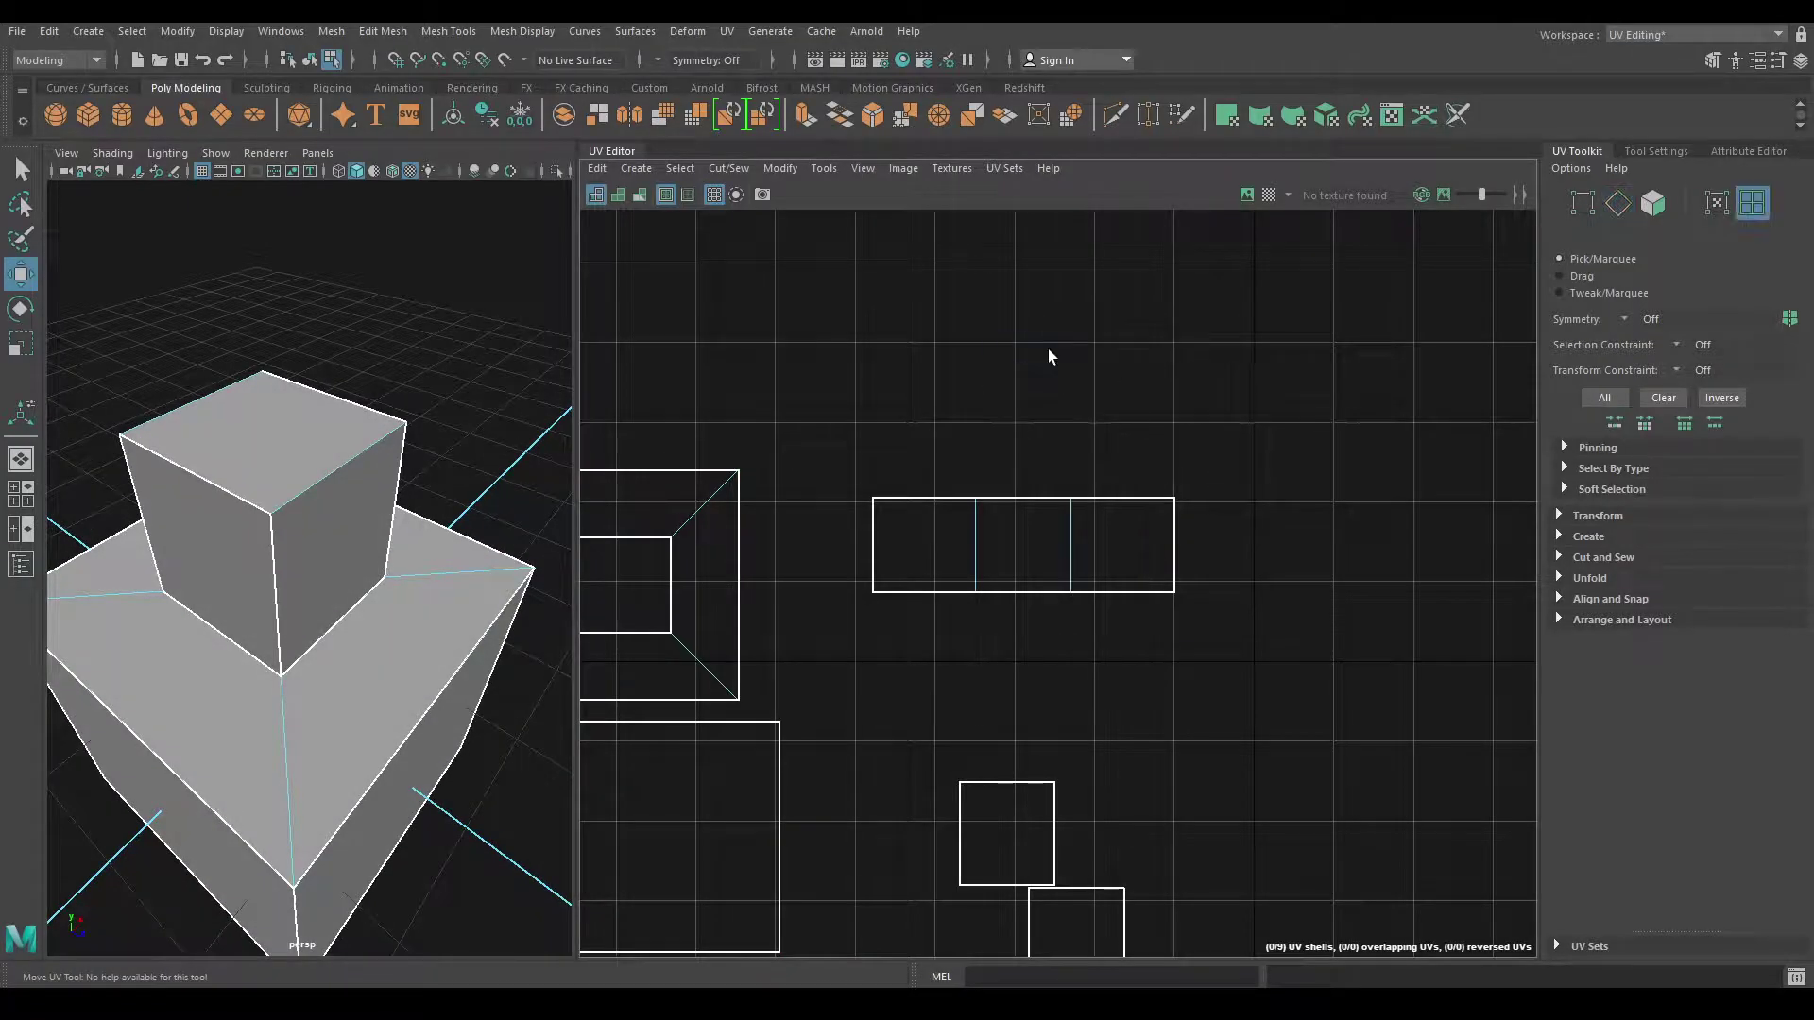
left_click(1016, 531)
mouse_move(567, 501)
left_mouse_down("alt")
mouse_move(324, 510)
mouse_move(466, 505)
mouse_move(376, 493)
mouse_move(389, 477)
mouse_move(255, 515)
mouse_move(457, 518)
mouse_move(405, 437)
mouse_move(406, 583)
mouse_move(491, 567)
left_mouse_up("alt")
Step: Sew squares onto the middle face's top and bottom edges, undoing one misplaced sew
right_click_drag(1131, 461, 1131, 421)
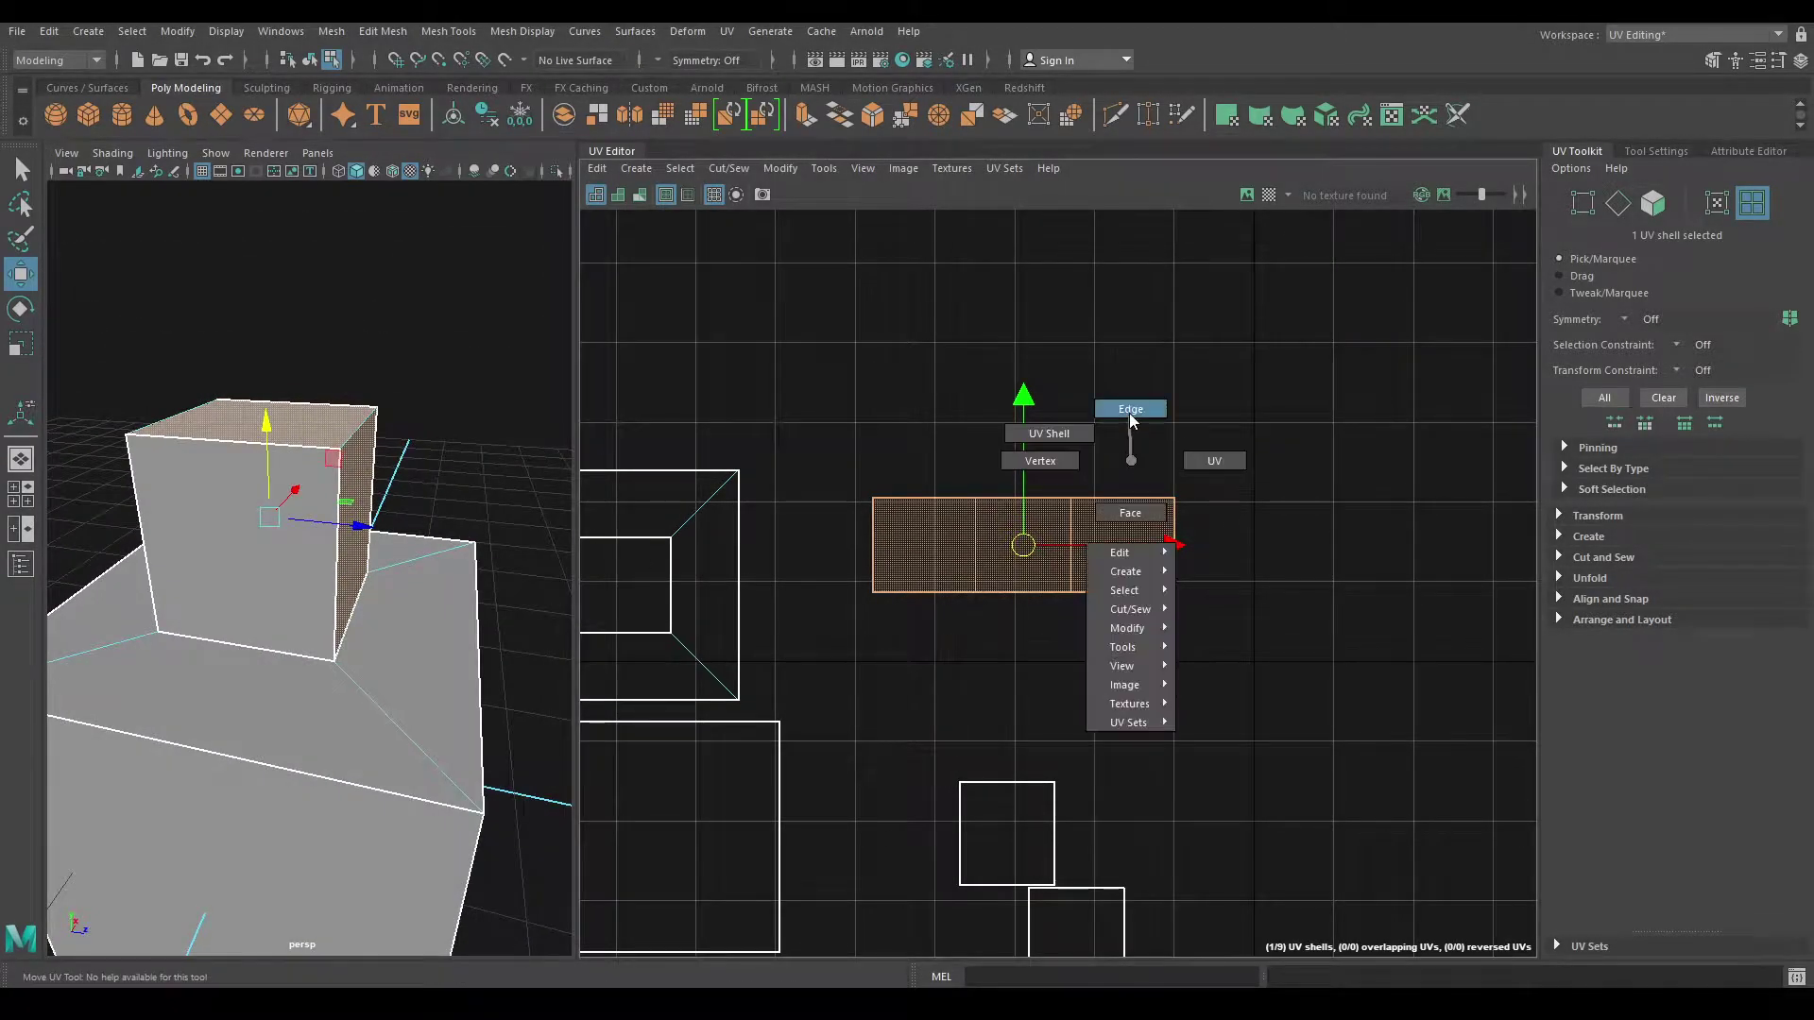
left_click(1015, 497)
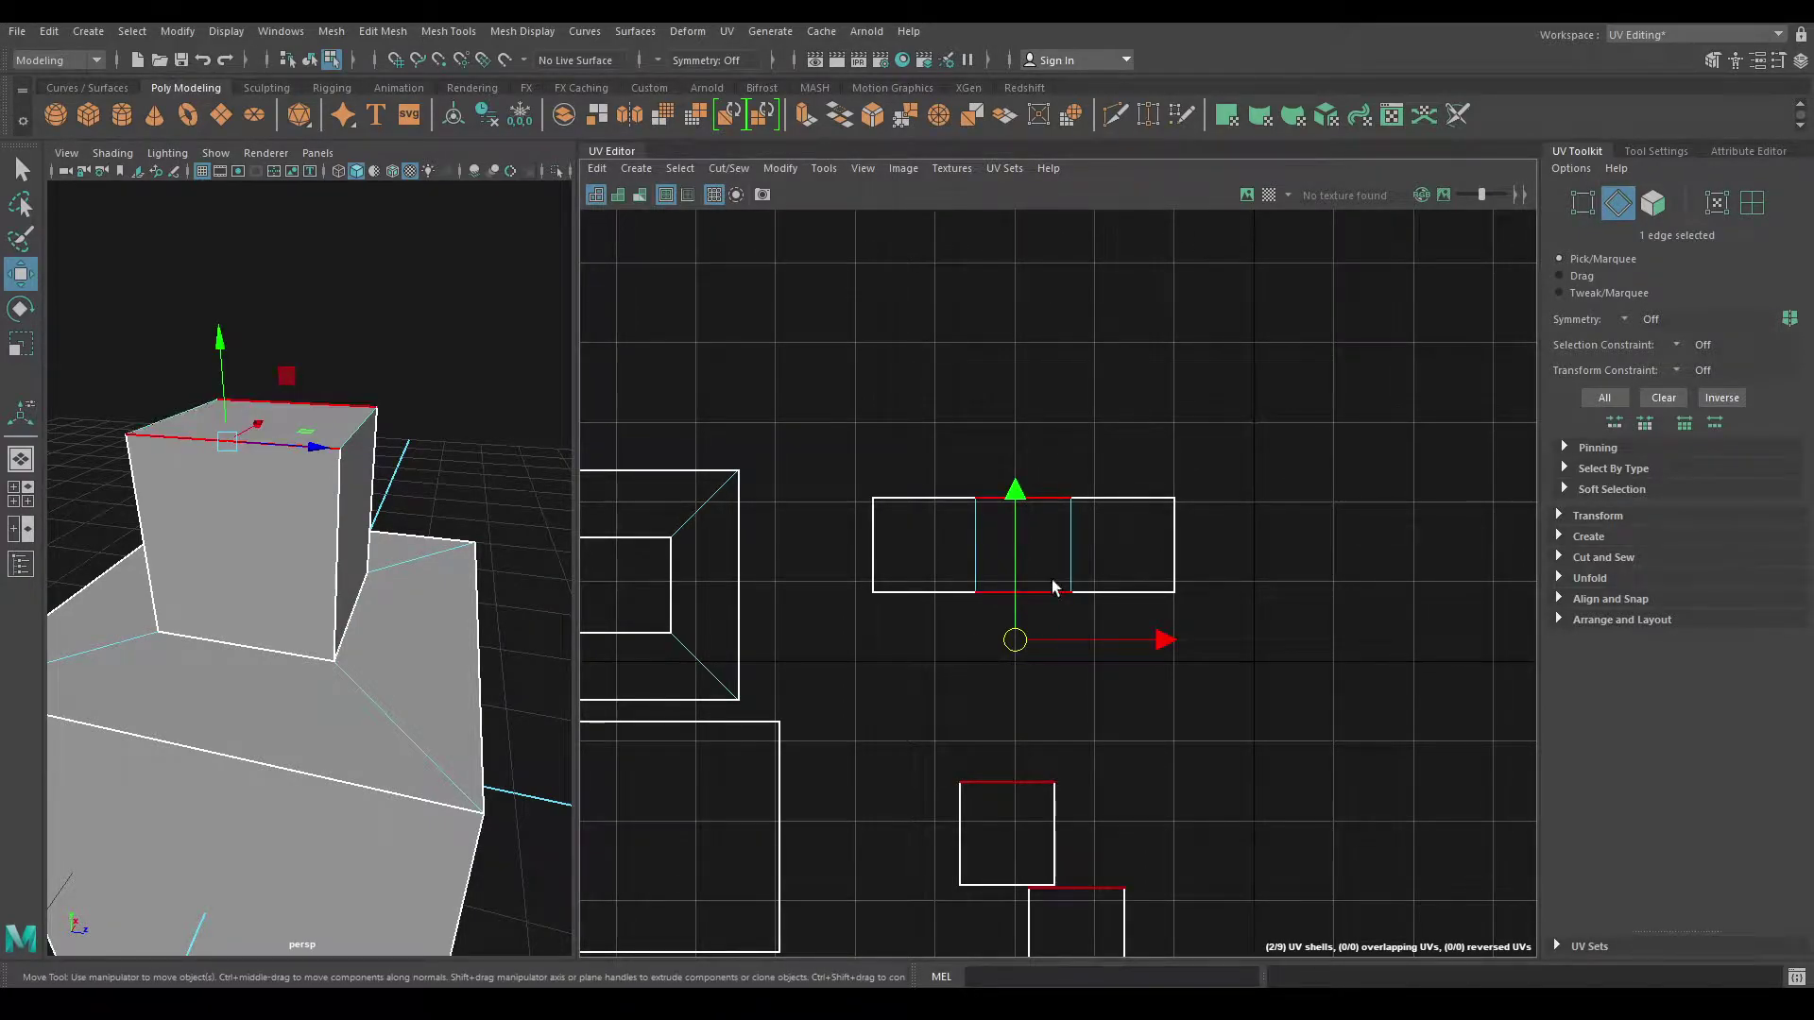
right_click_drag(1048, 593, 1073, 409, "shift")
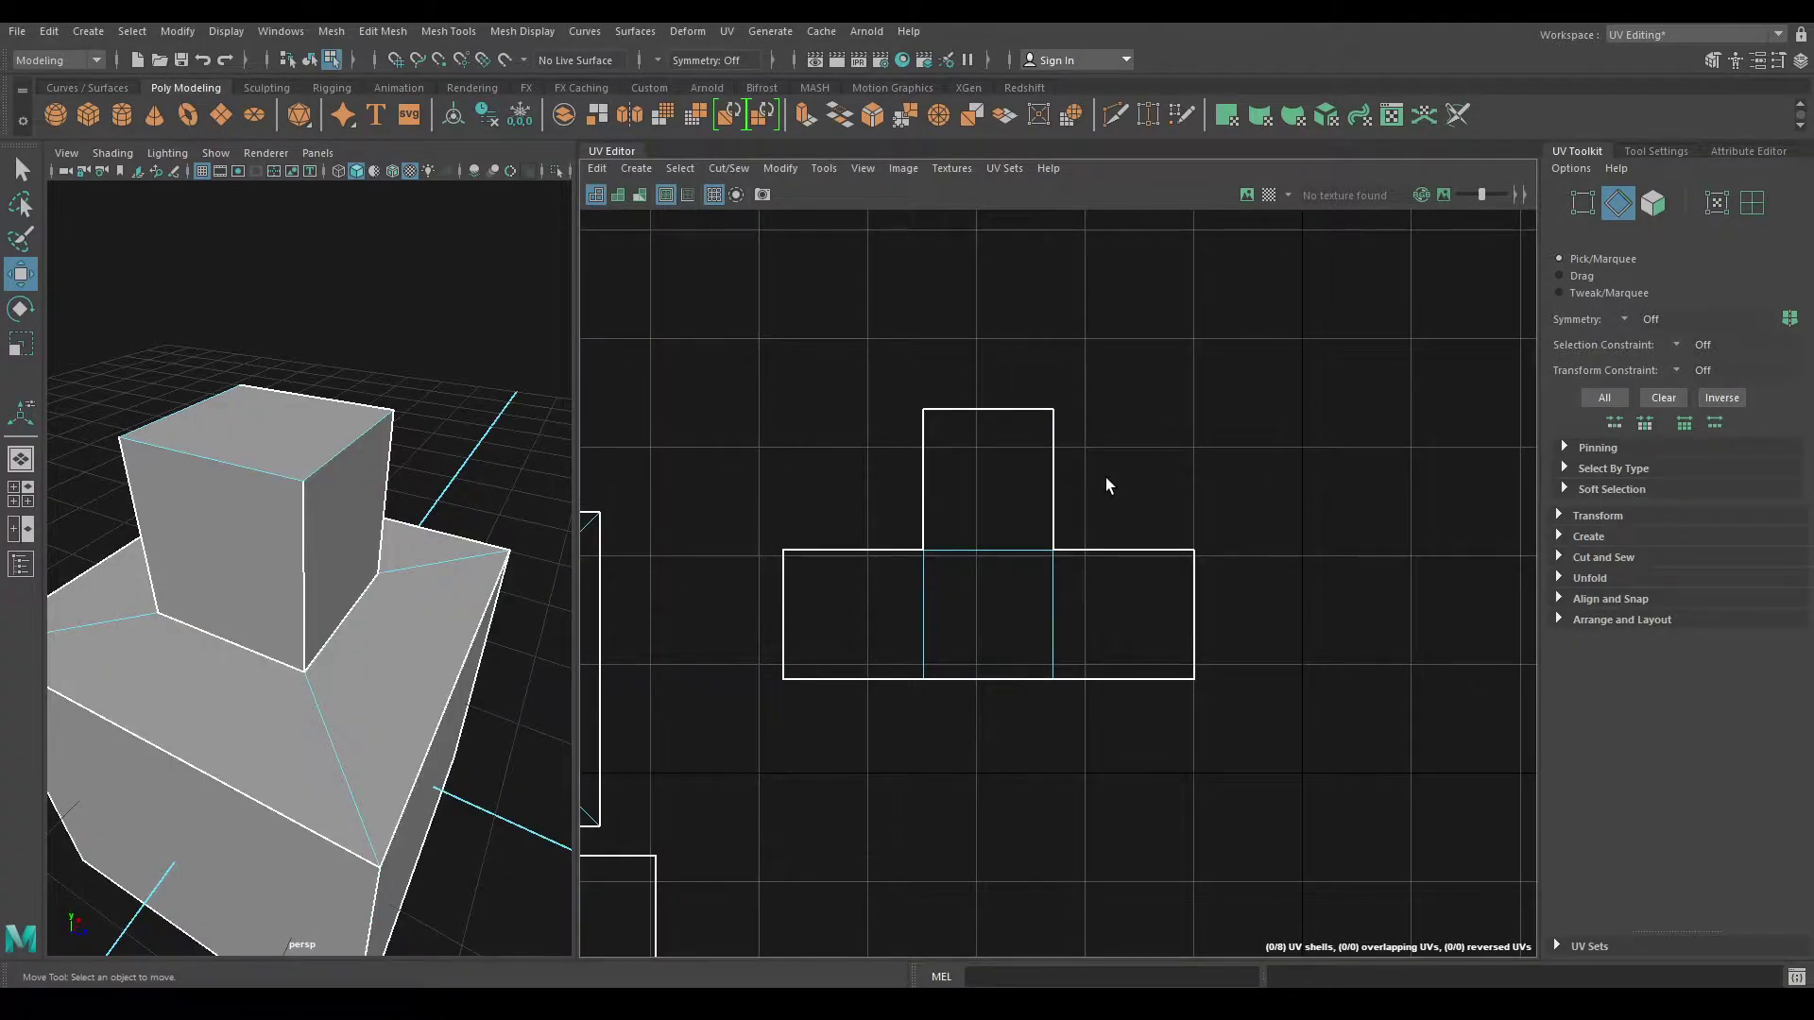
key("ctrl+z")
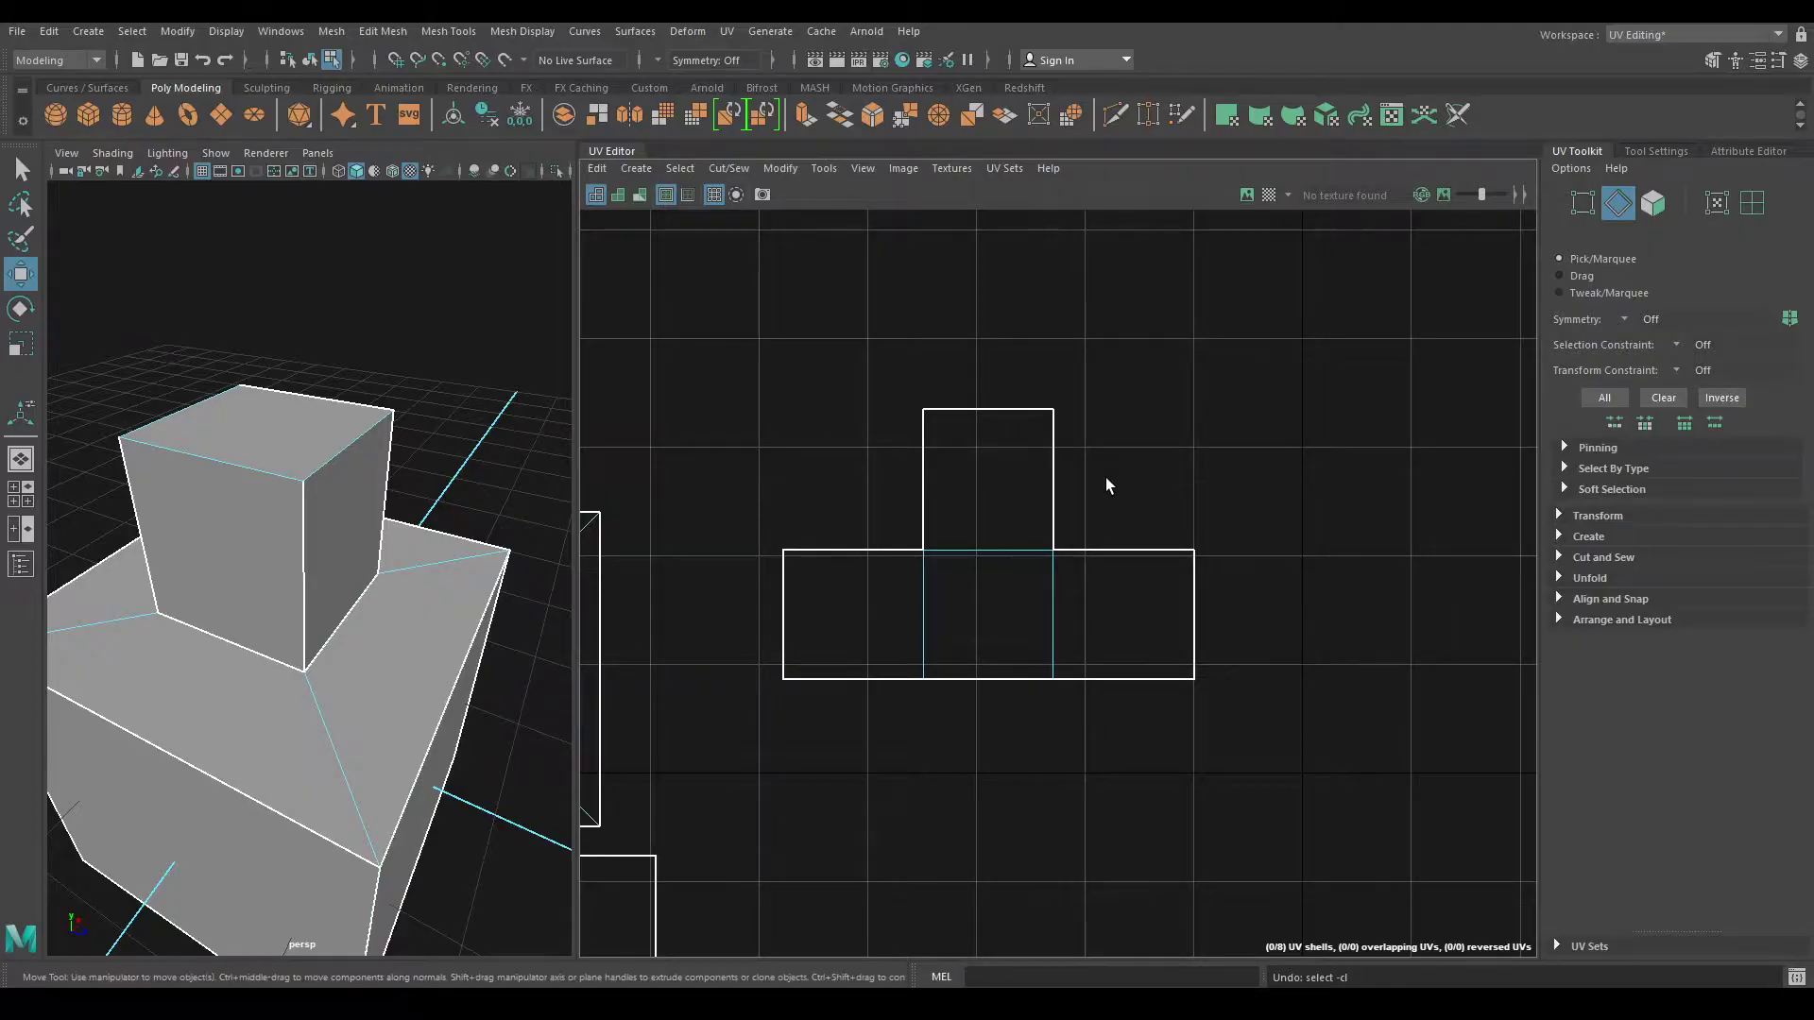
middle_click_drag(1105, 478, 1086, 382, "alt")
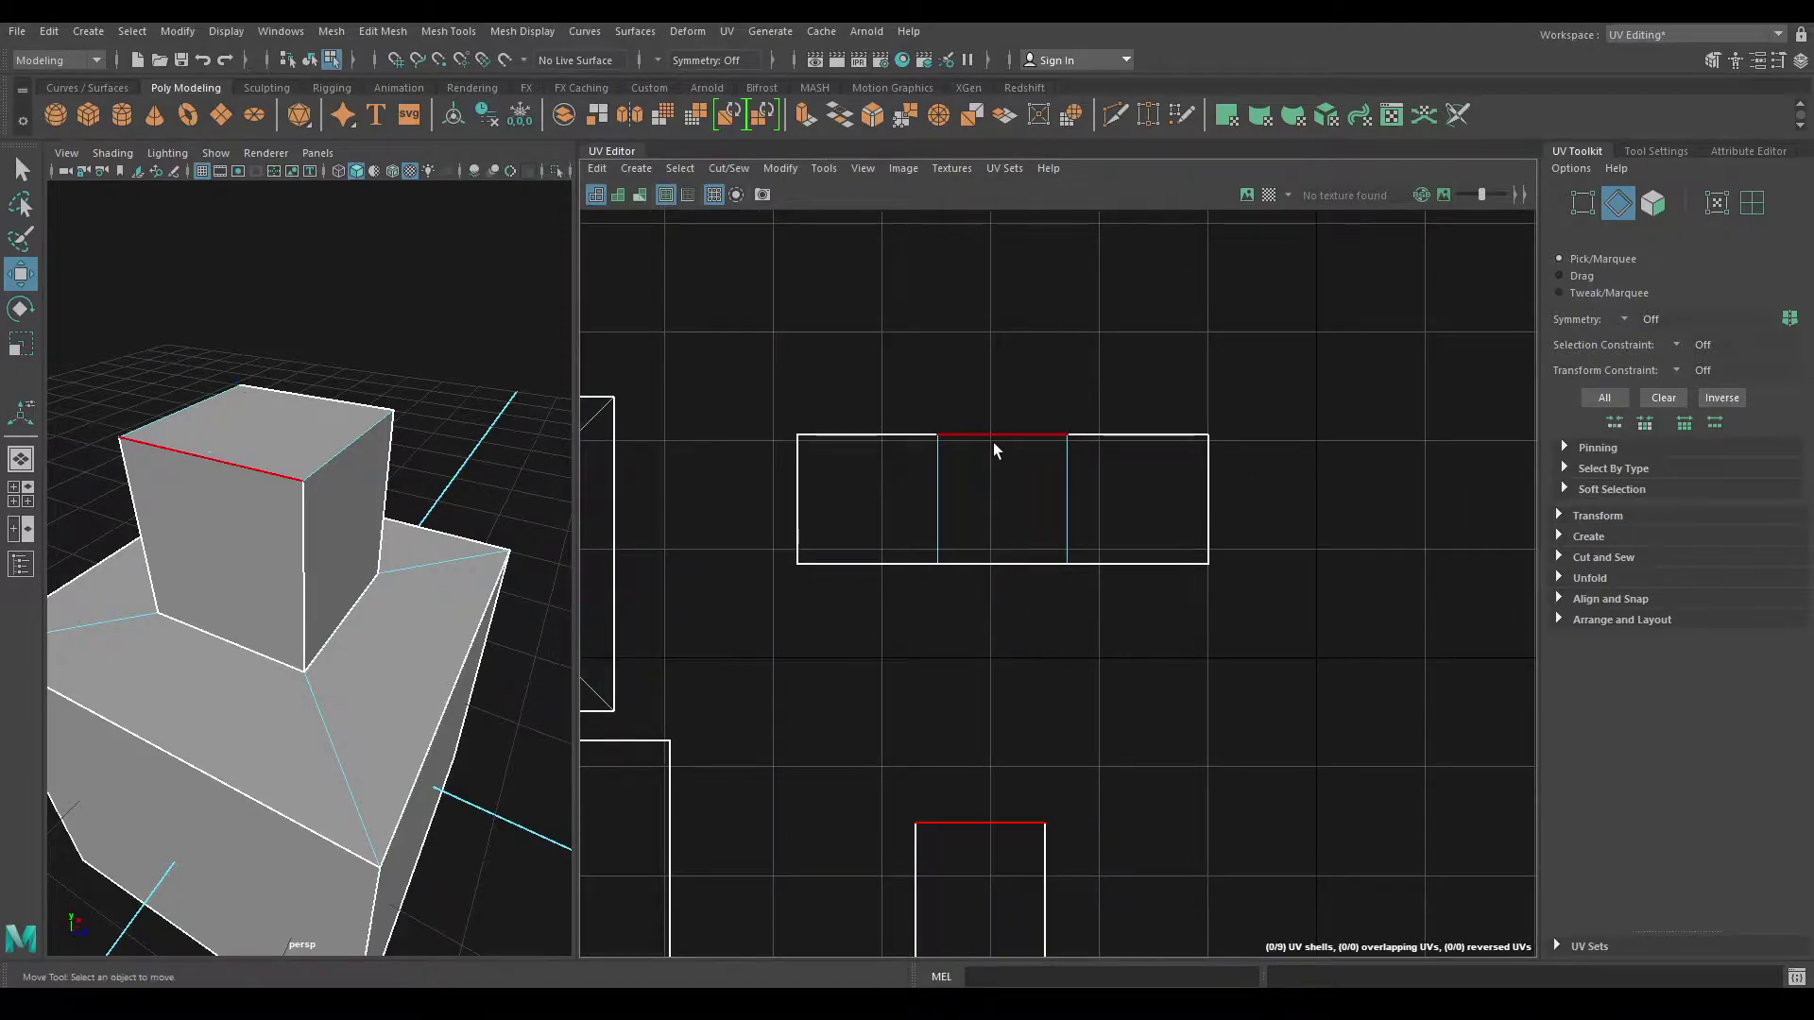
left_click(971, 565, "shift")
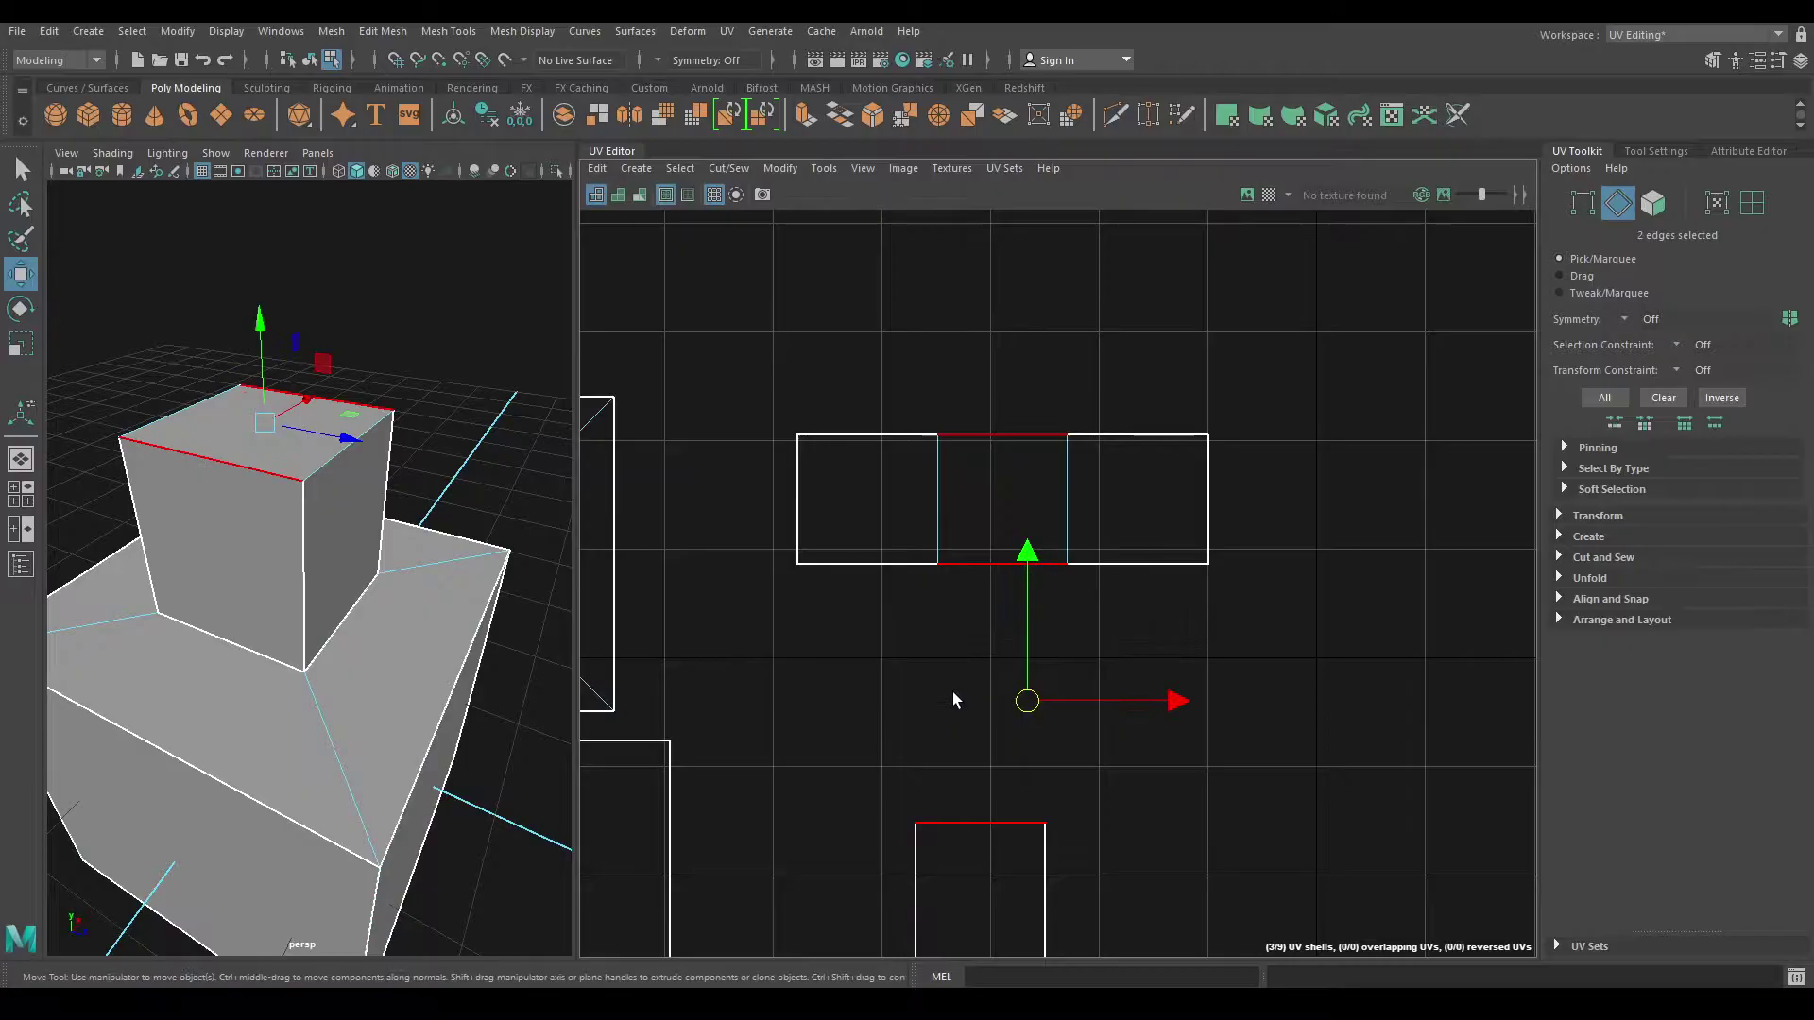
right_click_drag(952, 691, 952, 650, "shift")
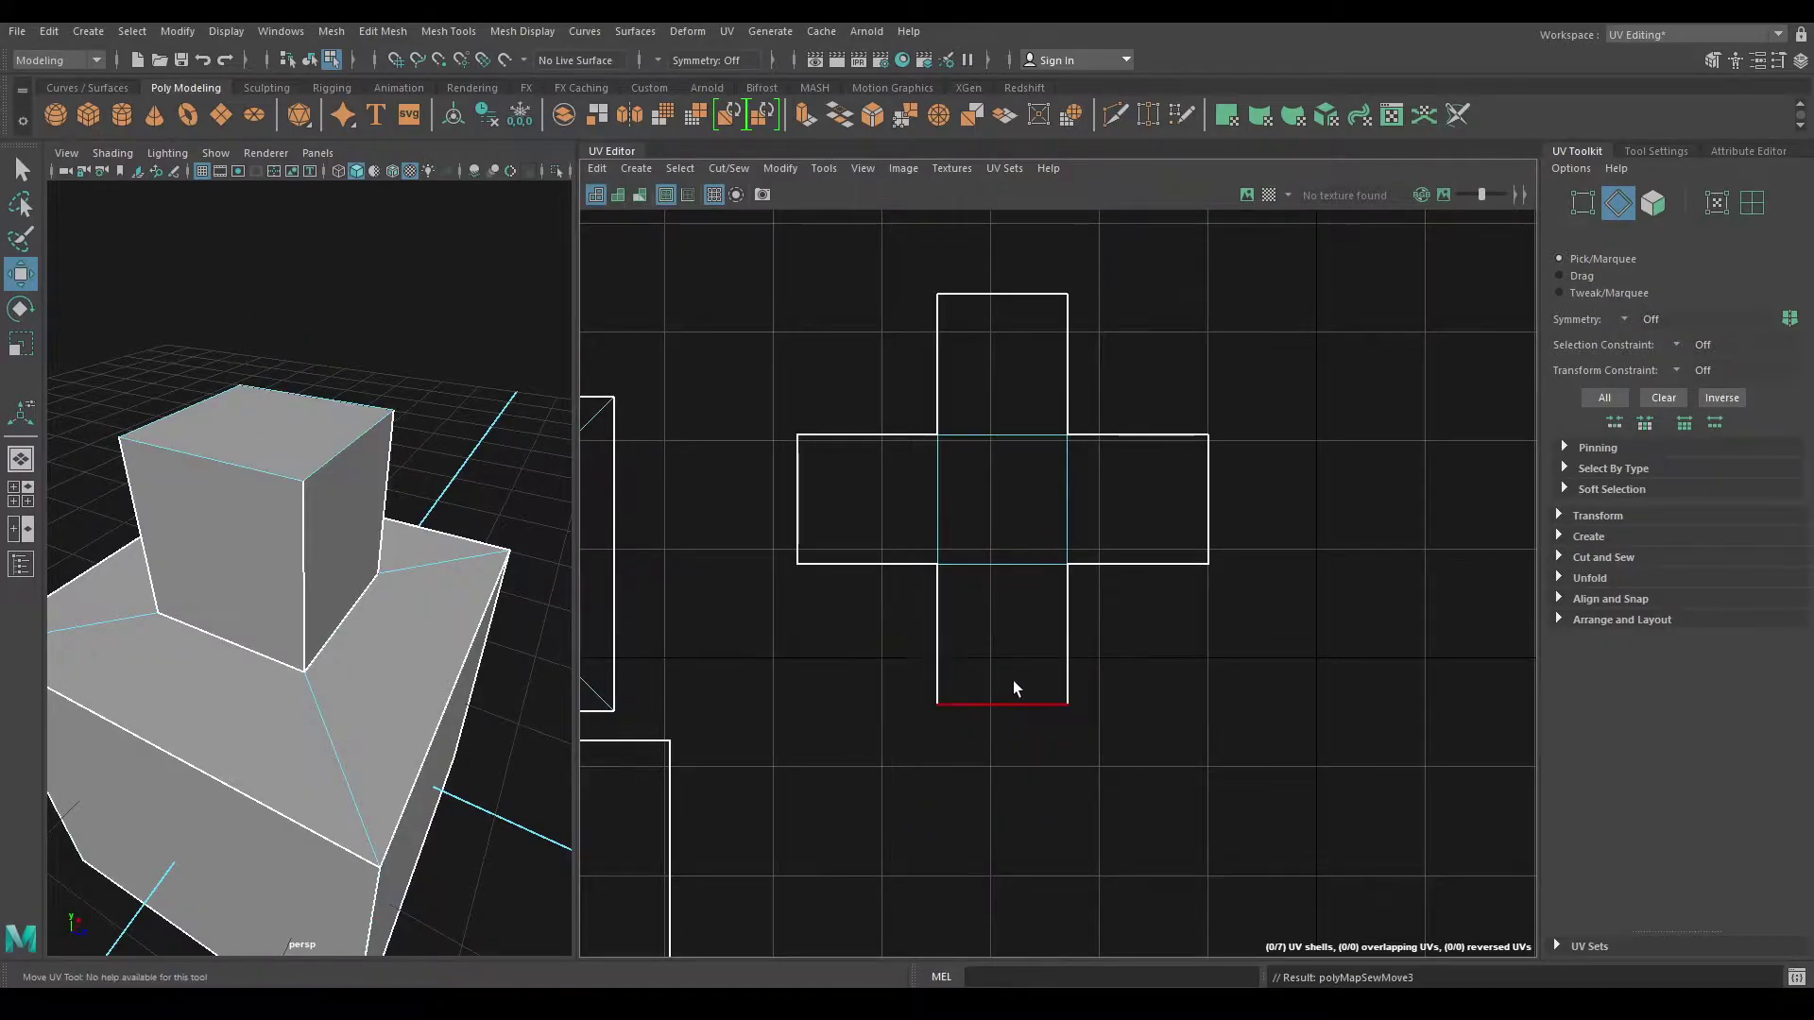
Step: Select the finished cross-shaped UV shell, then return to object selection
scroll(960, 561, "down", 2)
mouse_move(283, 567)
left_mouse_down("alt")
mouse_move(265, 530)
mouse_move(293, 565)
mouse_move(284, 506)
mouse_move(302, 529)
left_mouse_up("alt")
right_click_drag(984, 480, 900, 454)
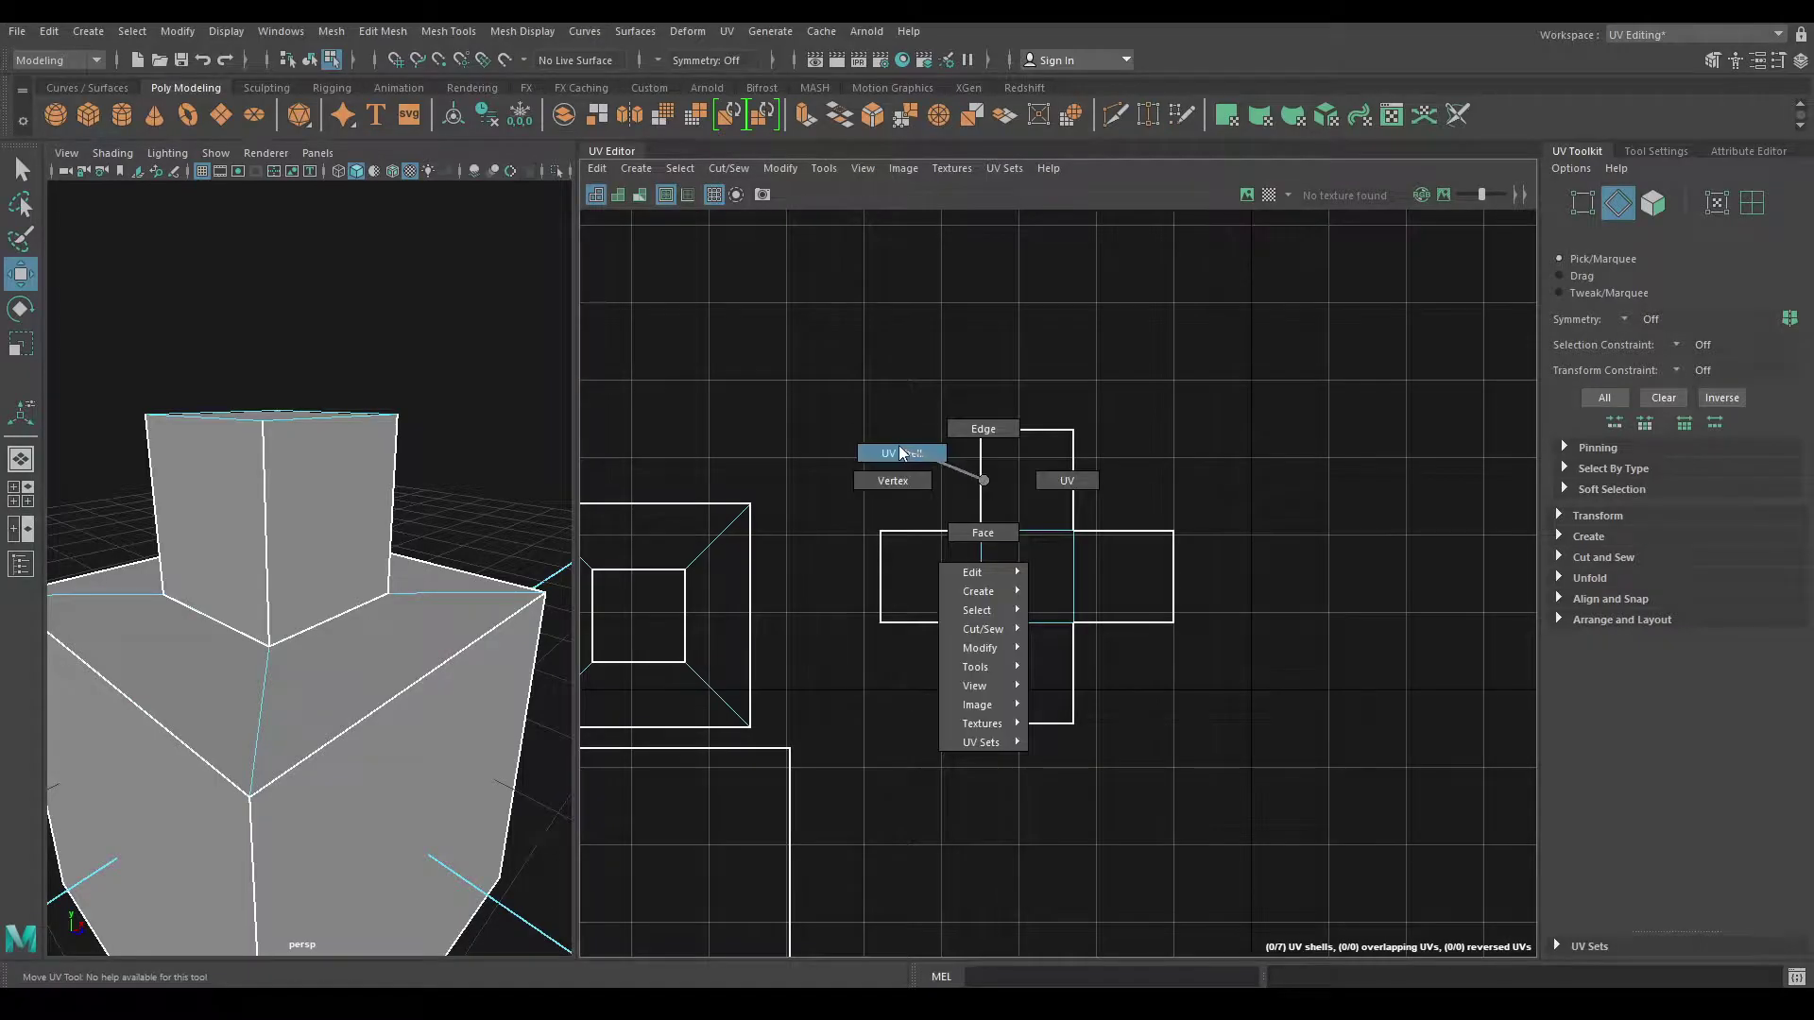
left_click_drag(848, 382, 1297, 771)
mouse_move(302, 529)
left_mouse_down("alt")
mouse_move(261, 567)
mouse_move(154, 514)
mouse_move(478, 490)
mouse_move(340, 648)
mouse_move(389, 648)
mouse_move(511, 579)
left_mouse_up("alt")
key("F8")
Step: Turn on the checker map and select the cube's cross-shaped UV shell
left_click(1269, 194)
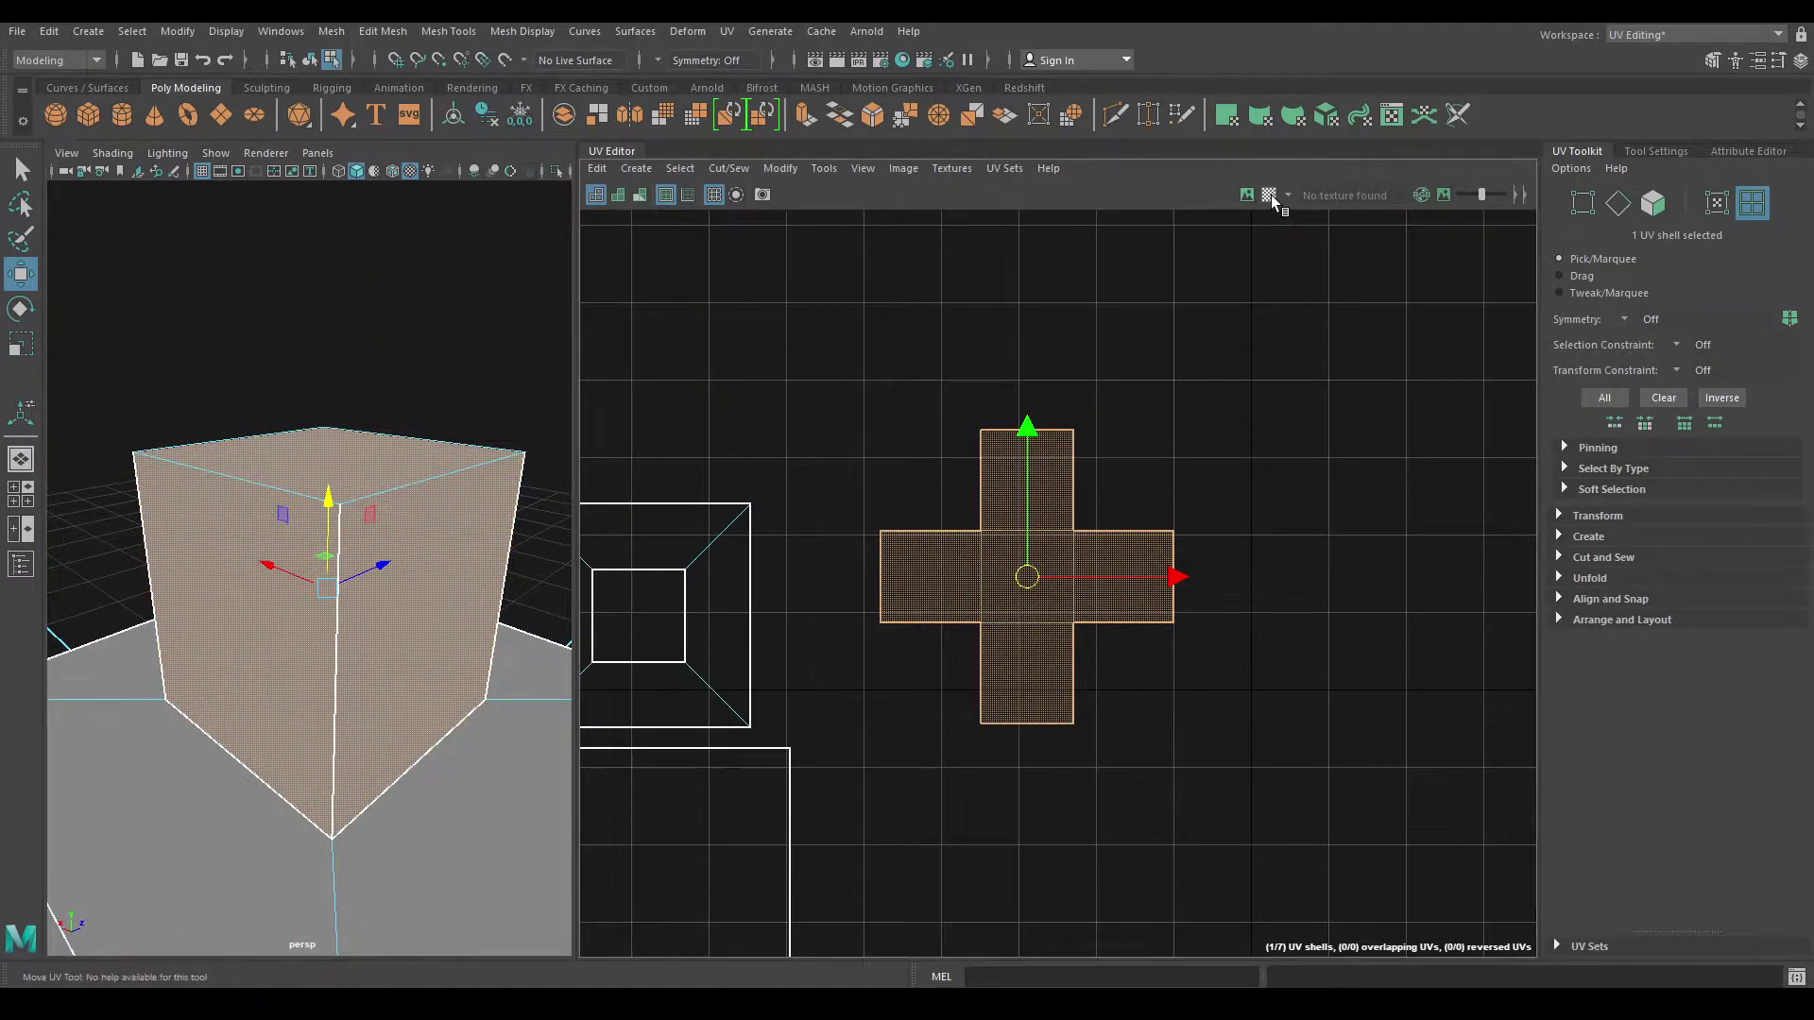
mouse_move(300, 652)
left_mouse_down("alt")
mouse_move(285, 652)
mouse_move(396, 652)
mouse_move(401, 513)
mouse_move(421, 592)
mouse_move(446, 605)
left_mouse_up("alt")
key("F8")
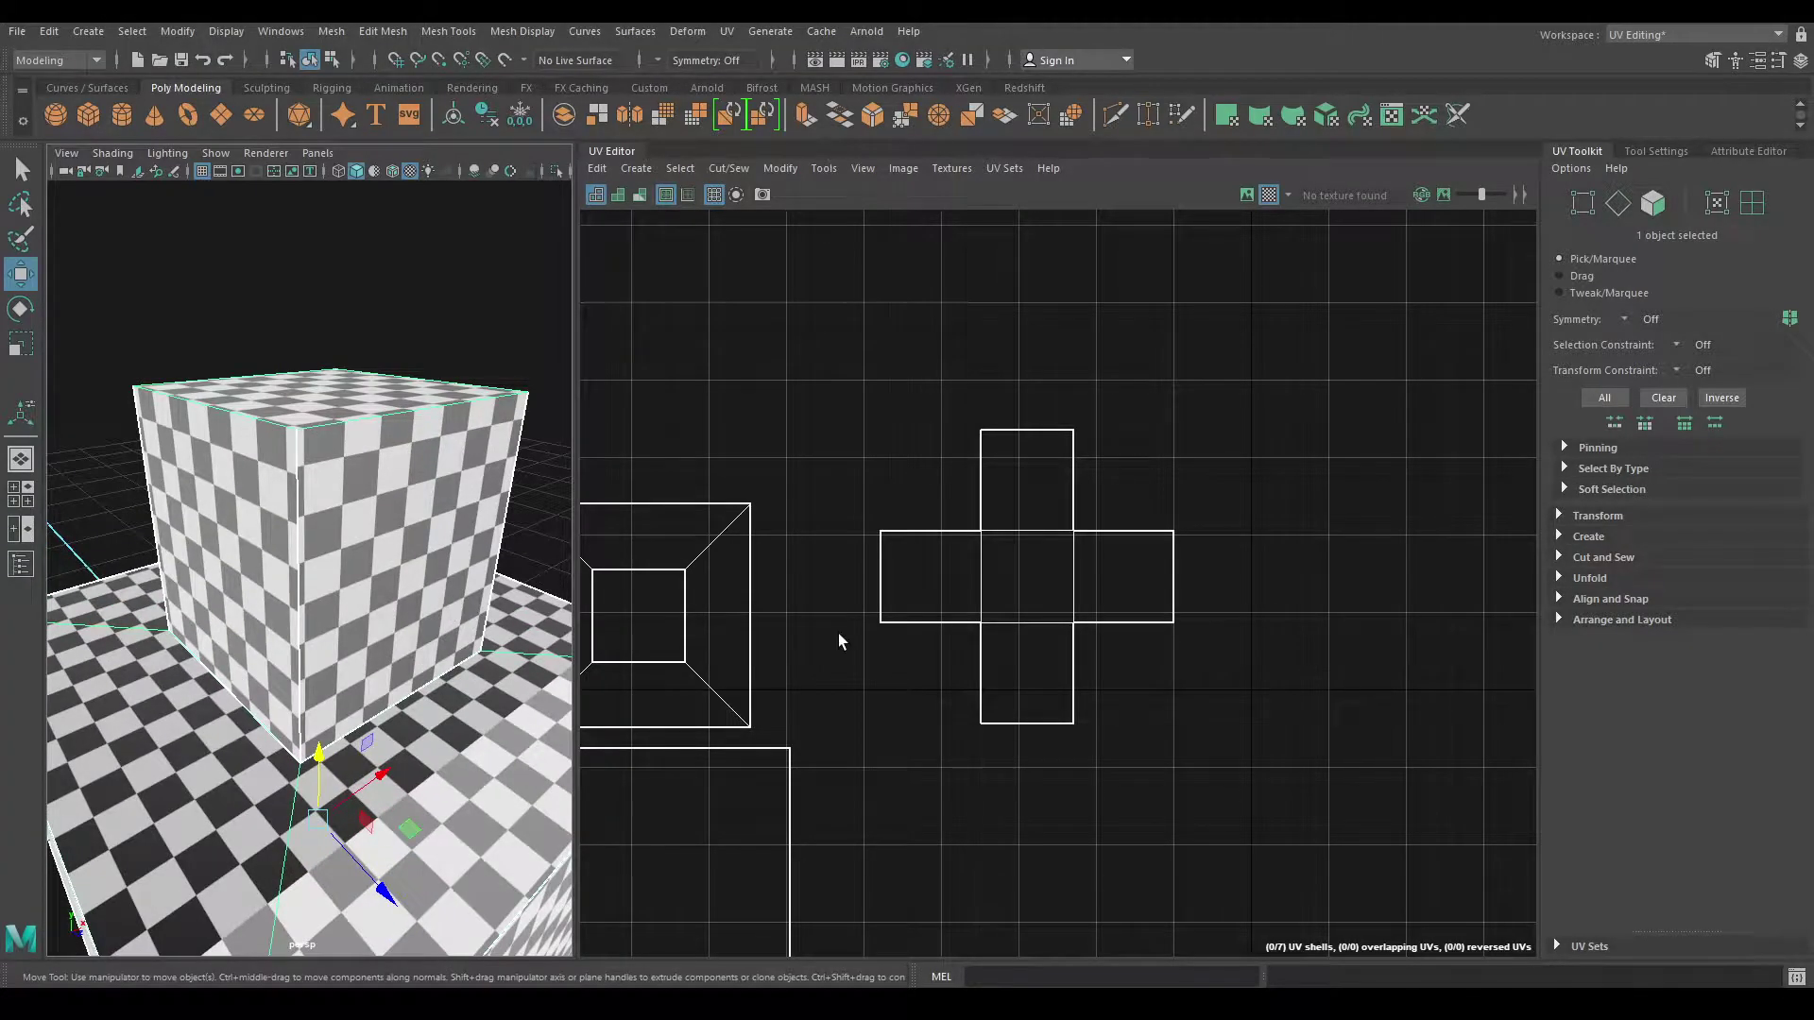
right_click_drag(954, 453, 878, 401)
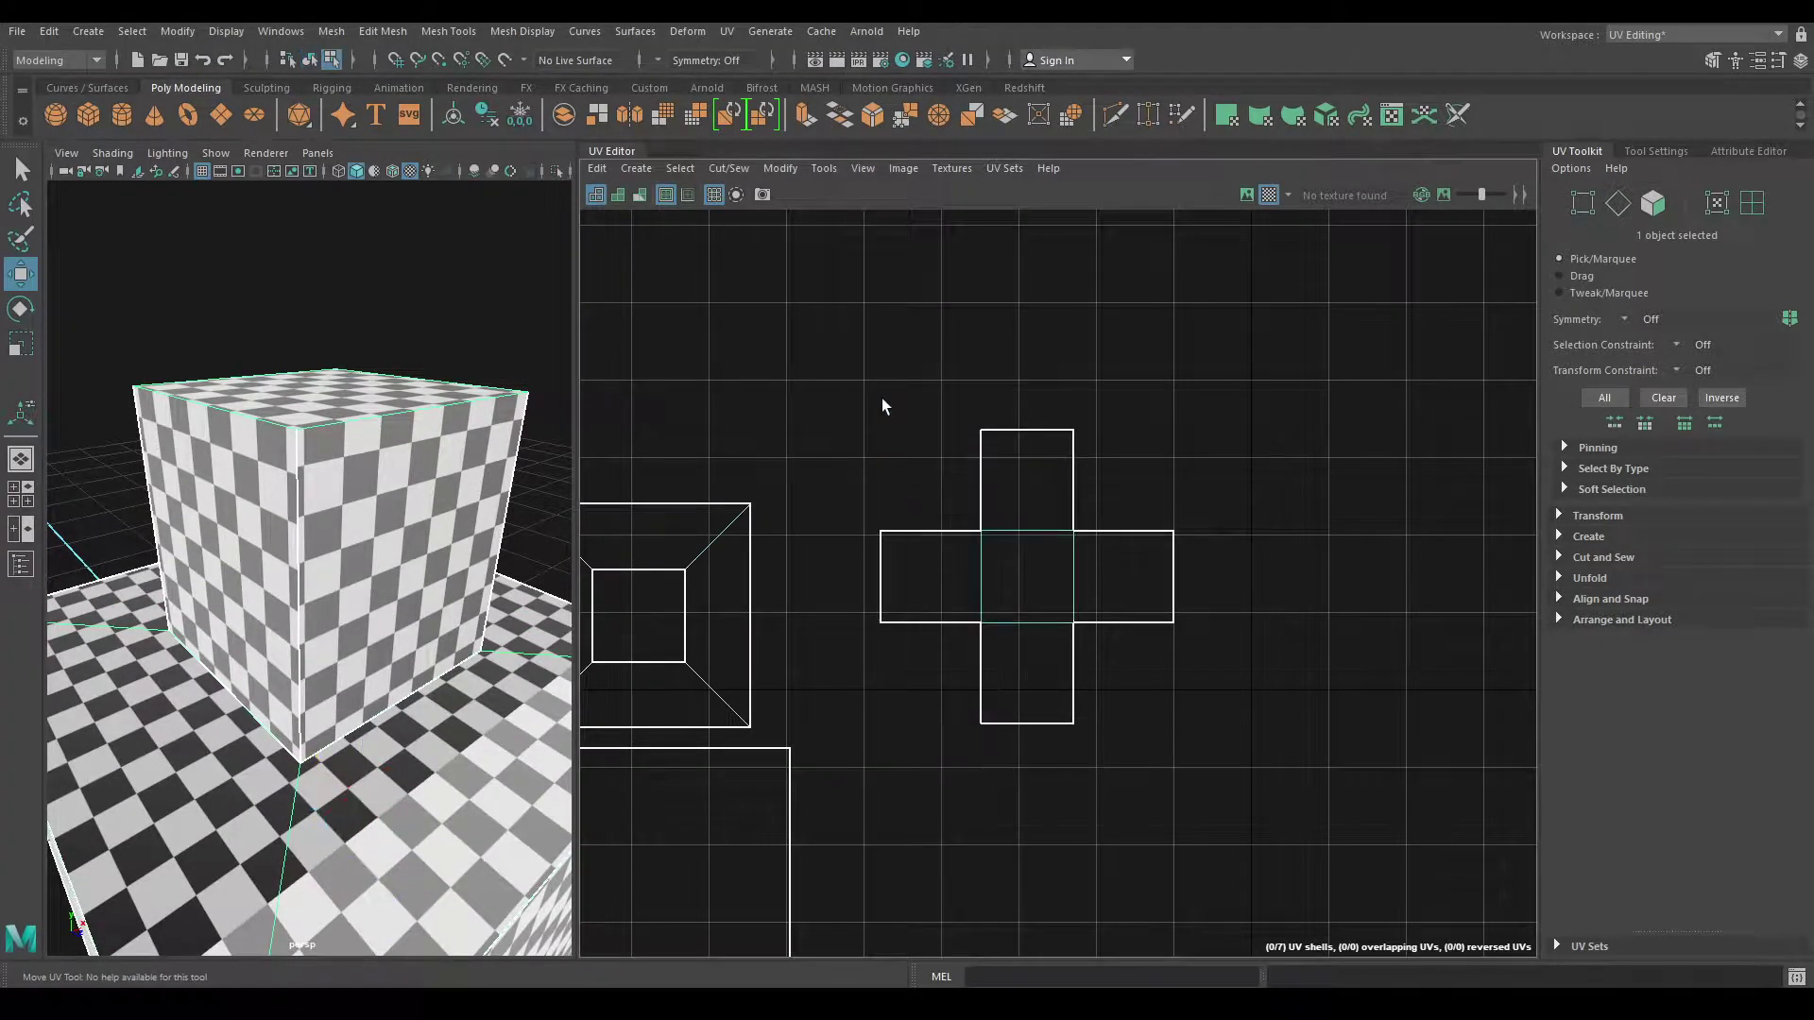
left_click(1011, 520)
scroll(1143, 482, "down", 3)
middle_click_drag(1144, 481, 1022, 334, "alt")
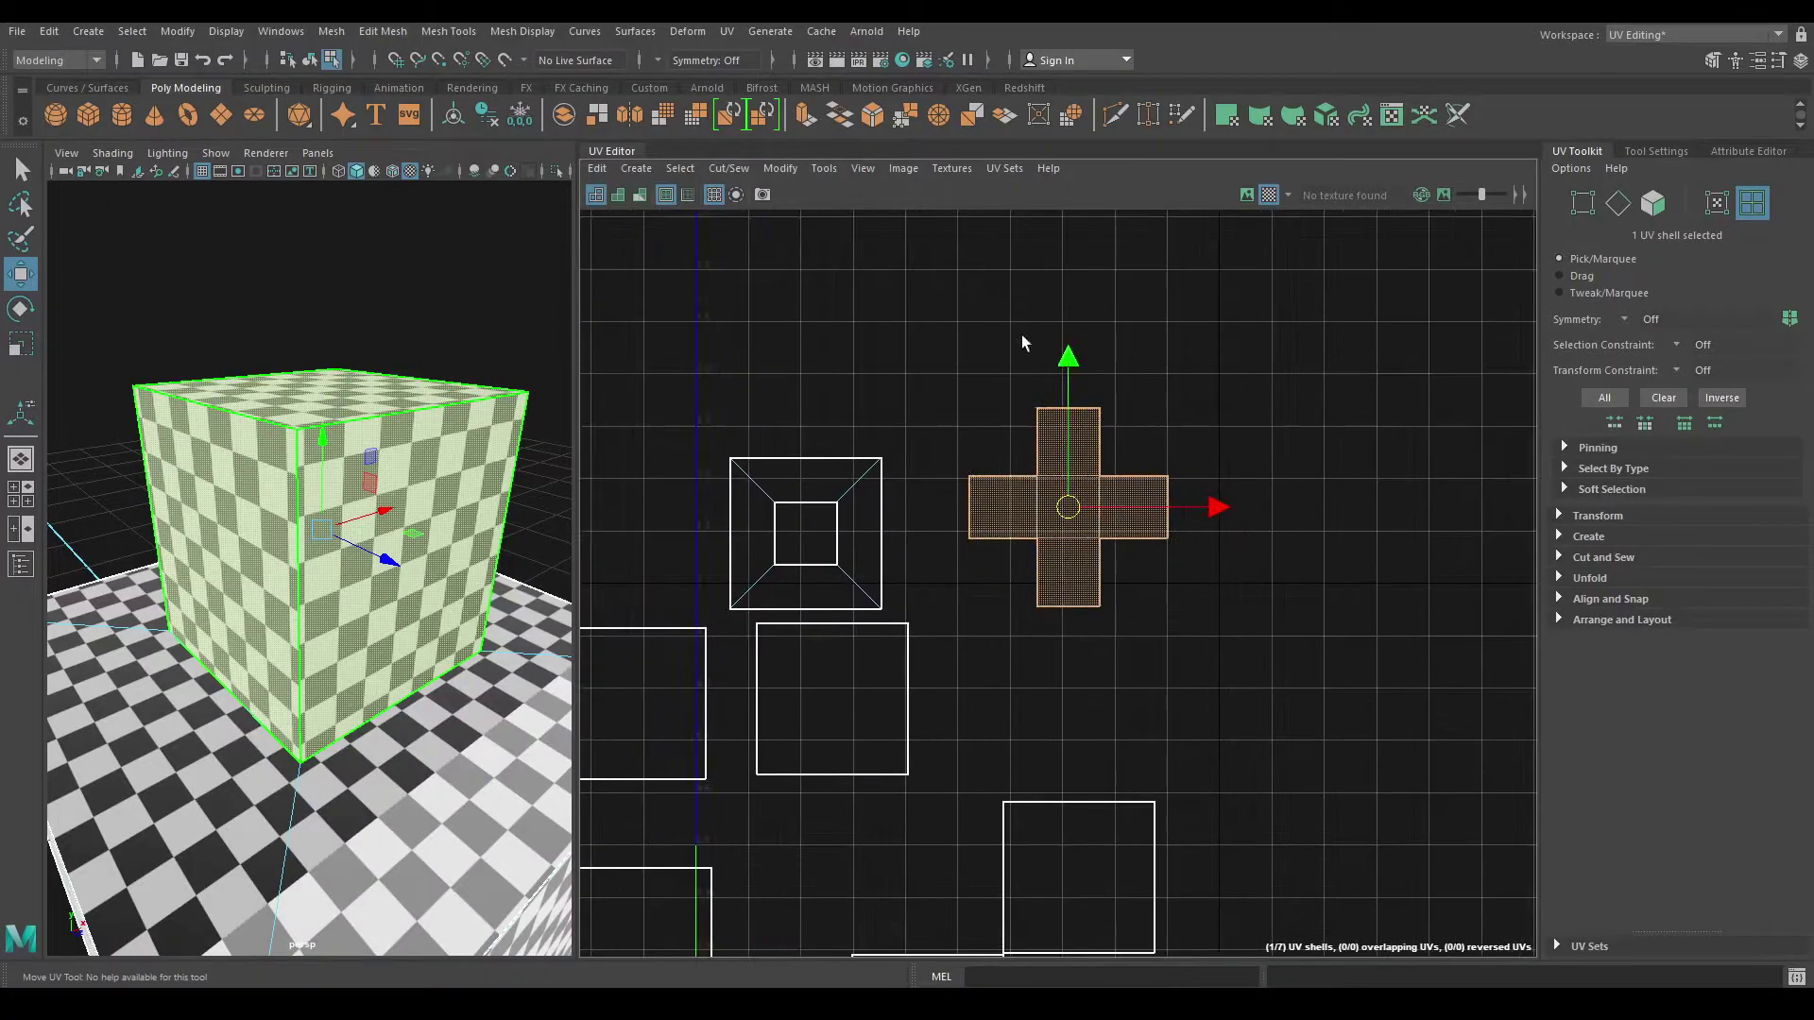
Step: Scale the cross UV shell up uniformly so the checker squares become smaller
key("r")
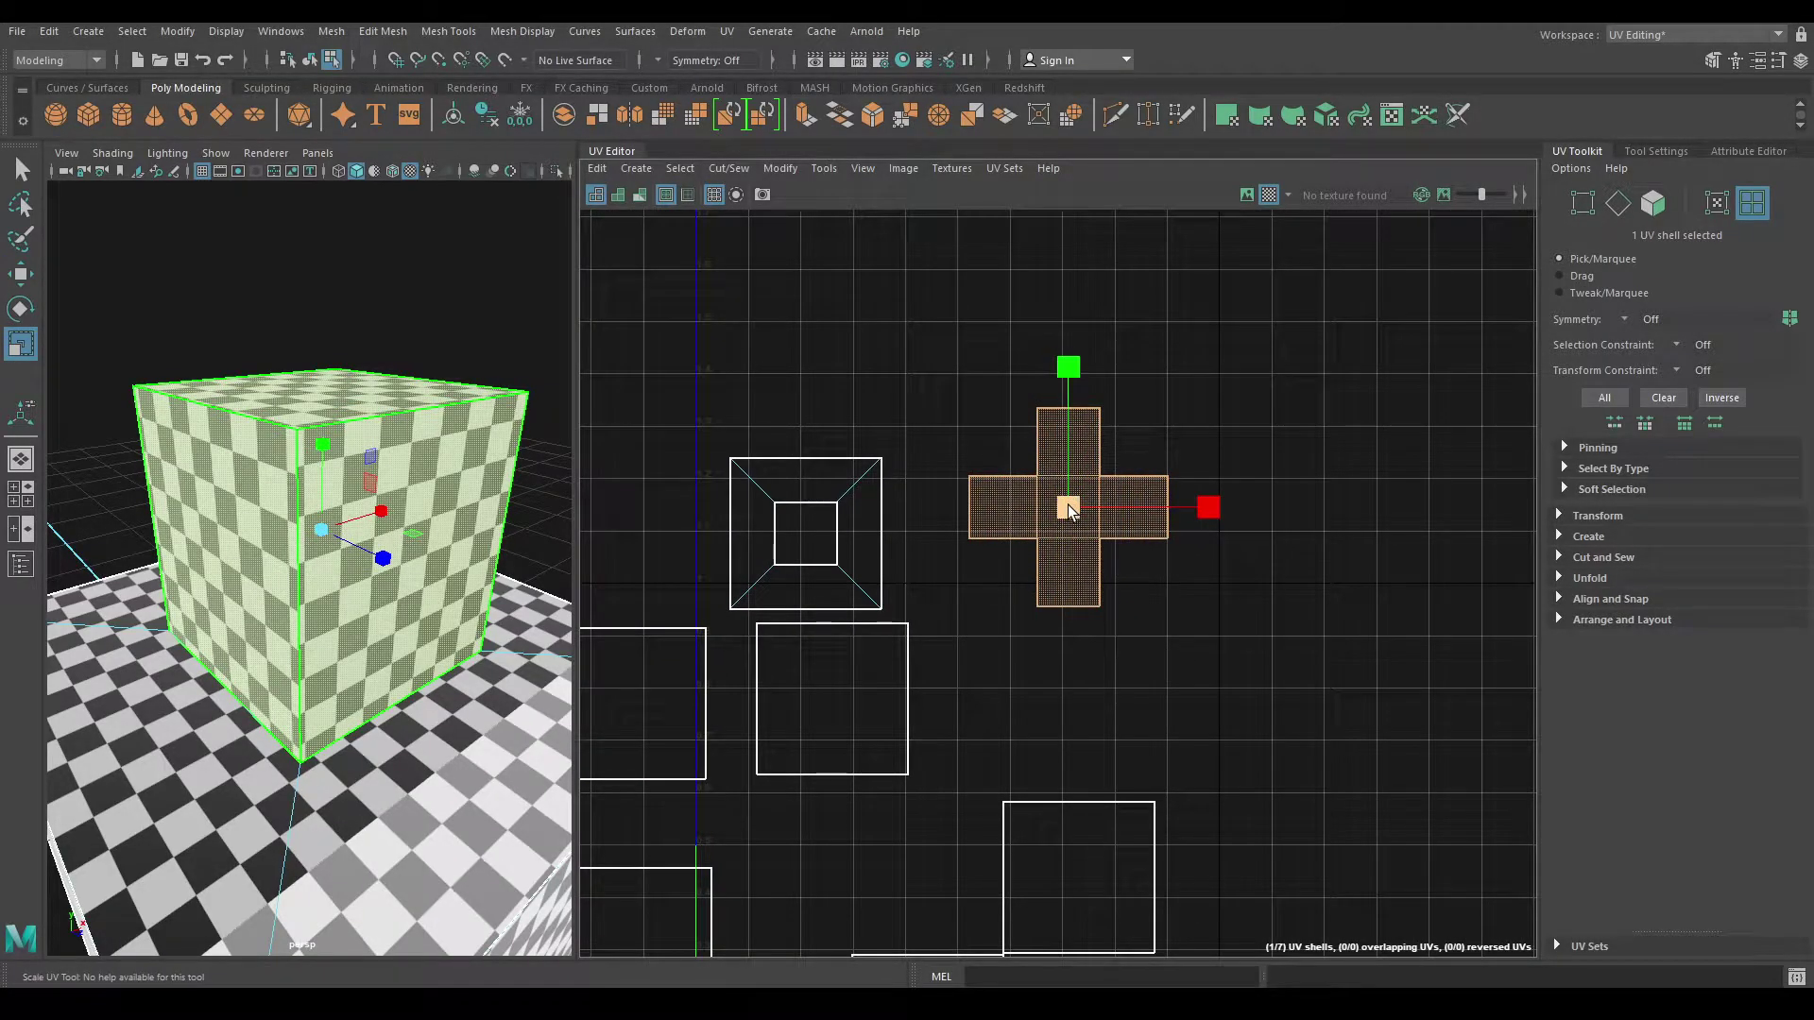
left_click(1070, 508)
scroll(408, 641, "up", 5)
scroll(408, 641, "down", 3)
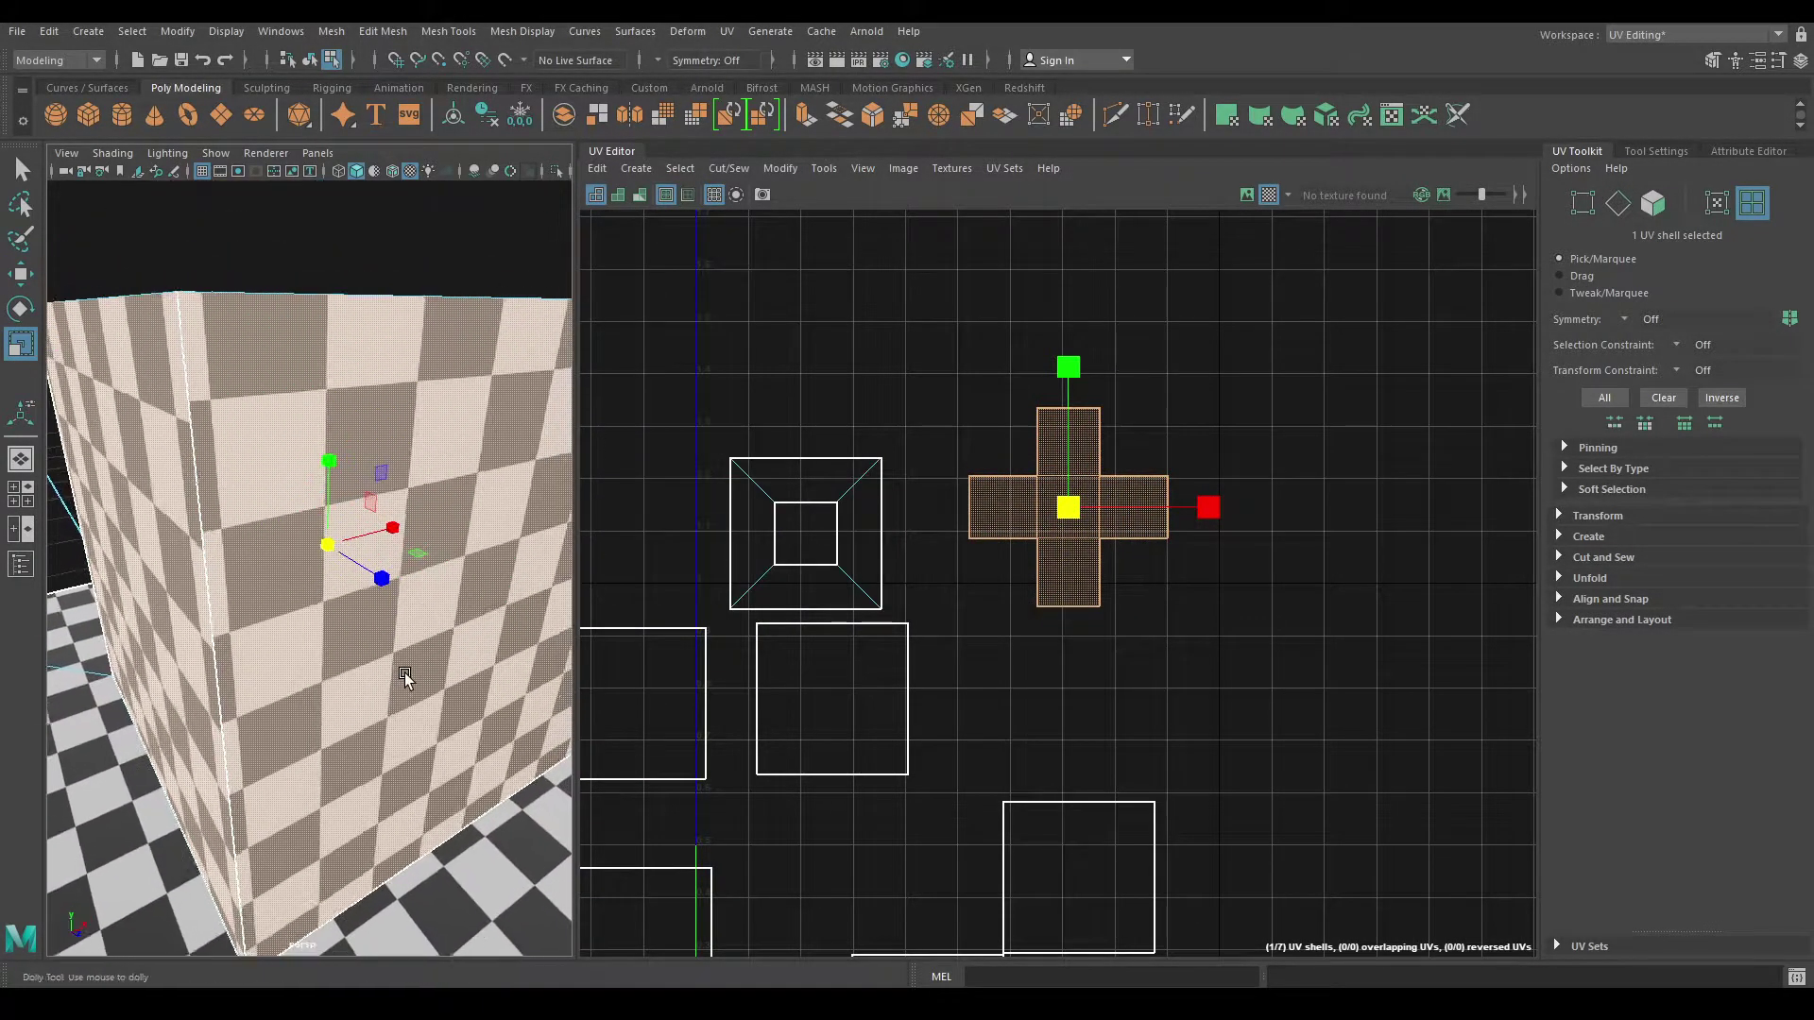
scroll(409, 652, "down", 3)
left_click_drag(1054, 513, 1140, 514)
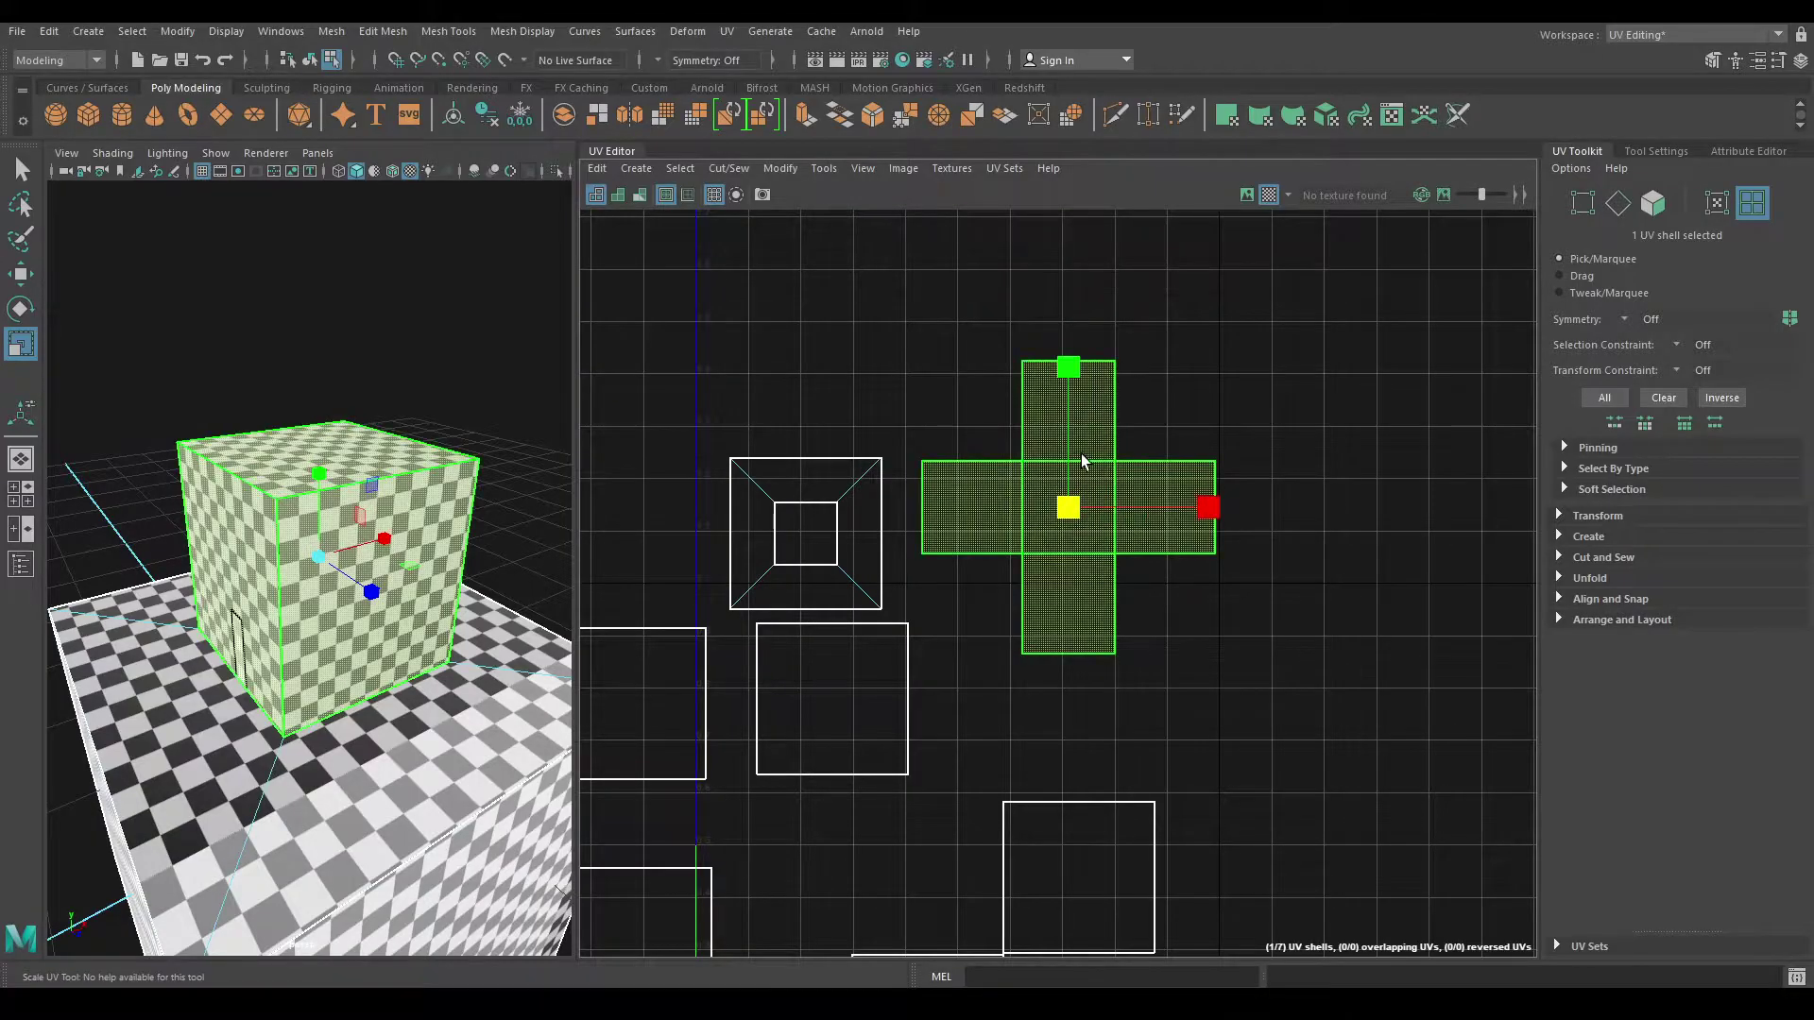
key("w")
right_click(360, 441)
right_click_drag(360, 441, 451, 412)
Step: Orbit toward the cube's underside and switch to UV Shell selection
left_click_drag(462, 384, 306, 643, "alt")
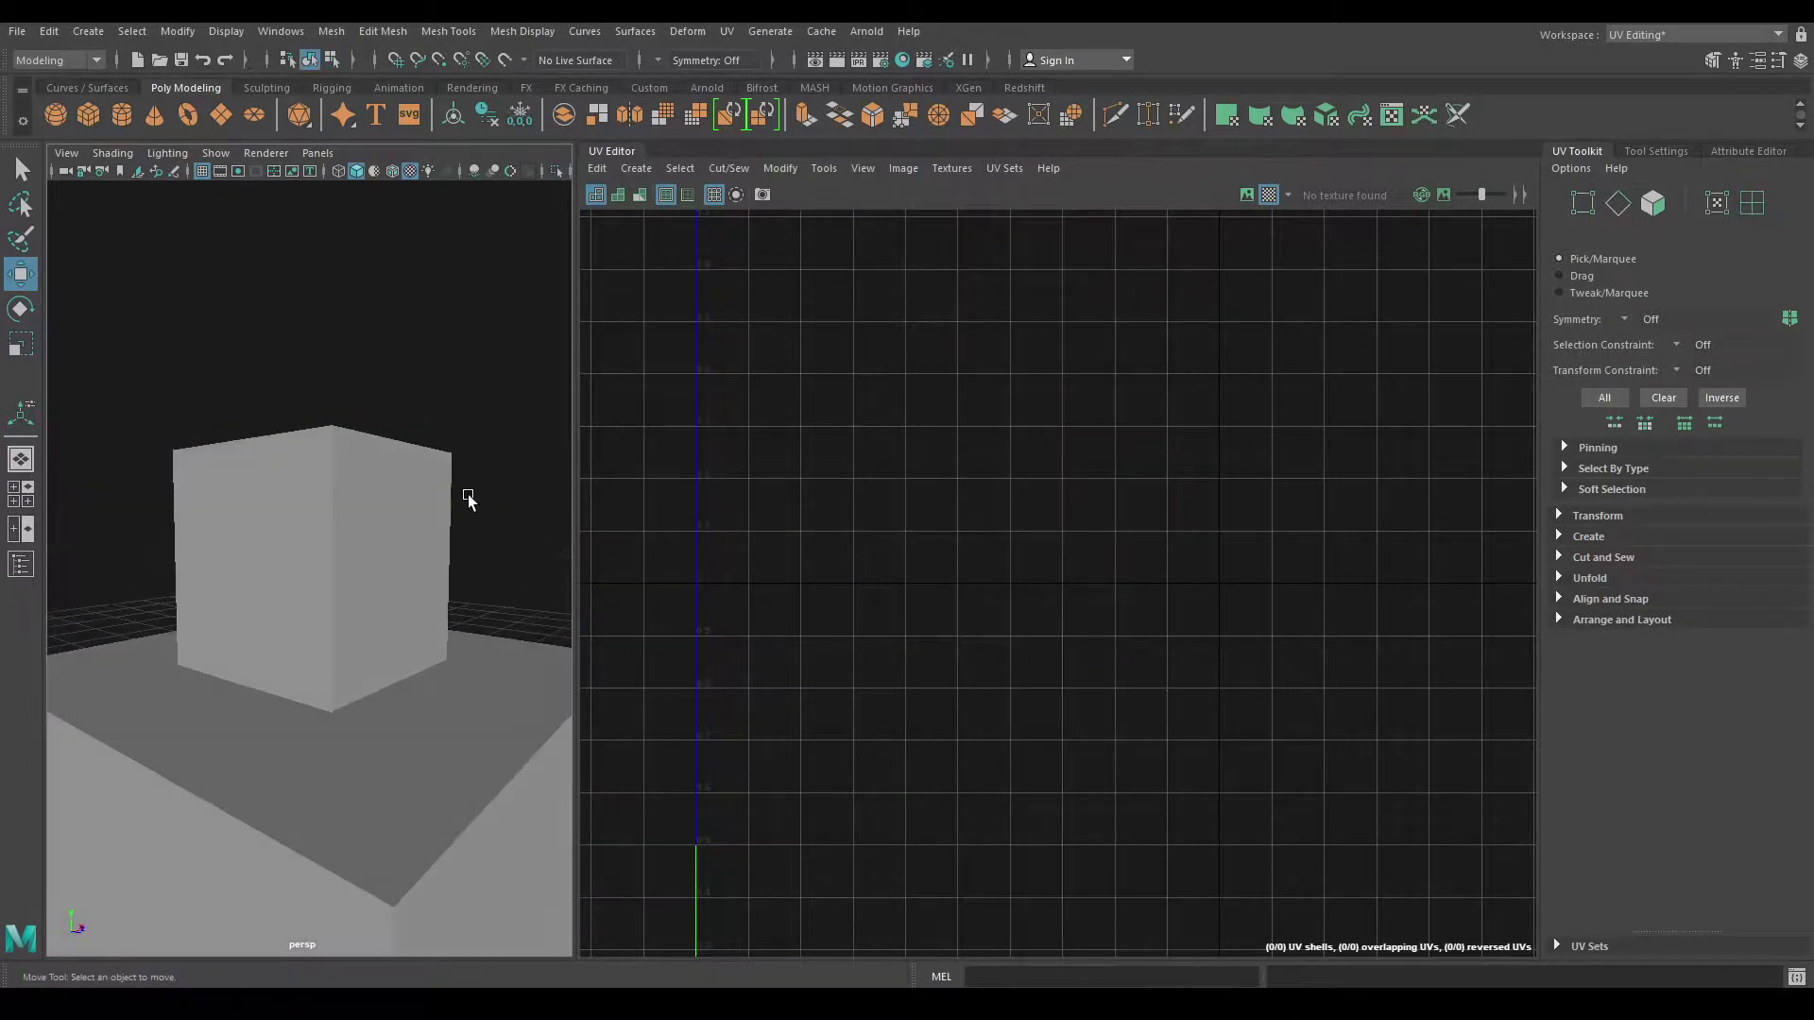
scroll(307, 643, "down", 3)
scroll(1122, 688, "down", 3)
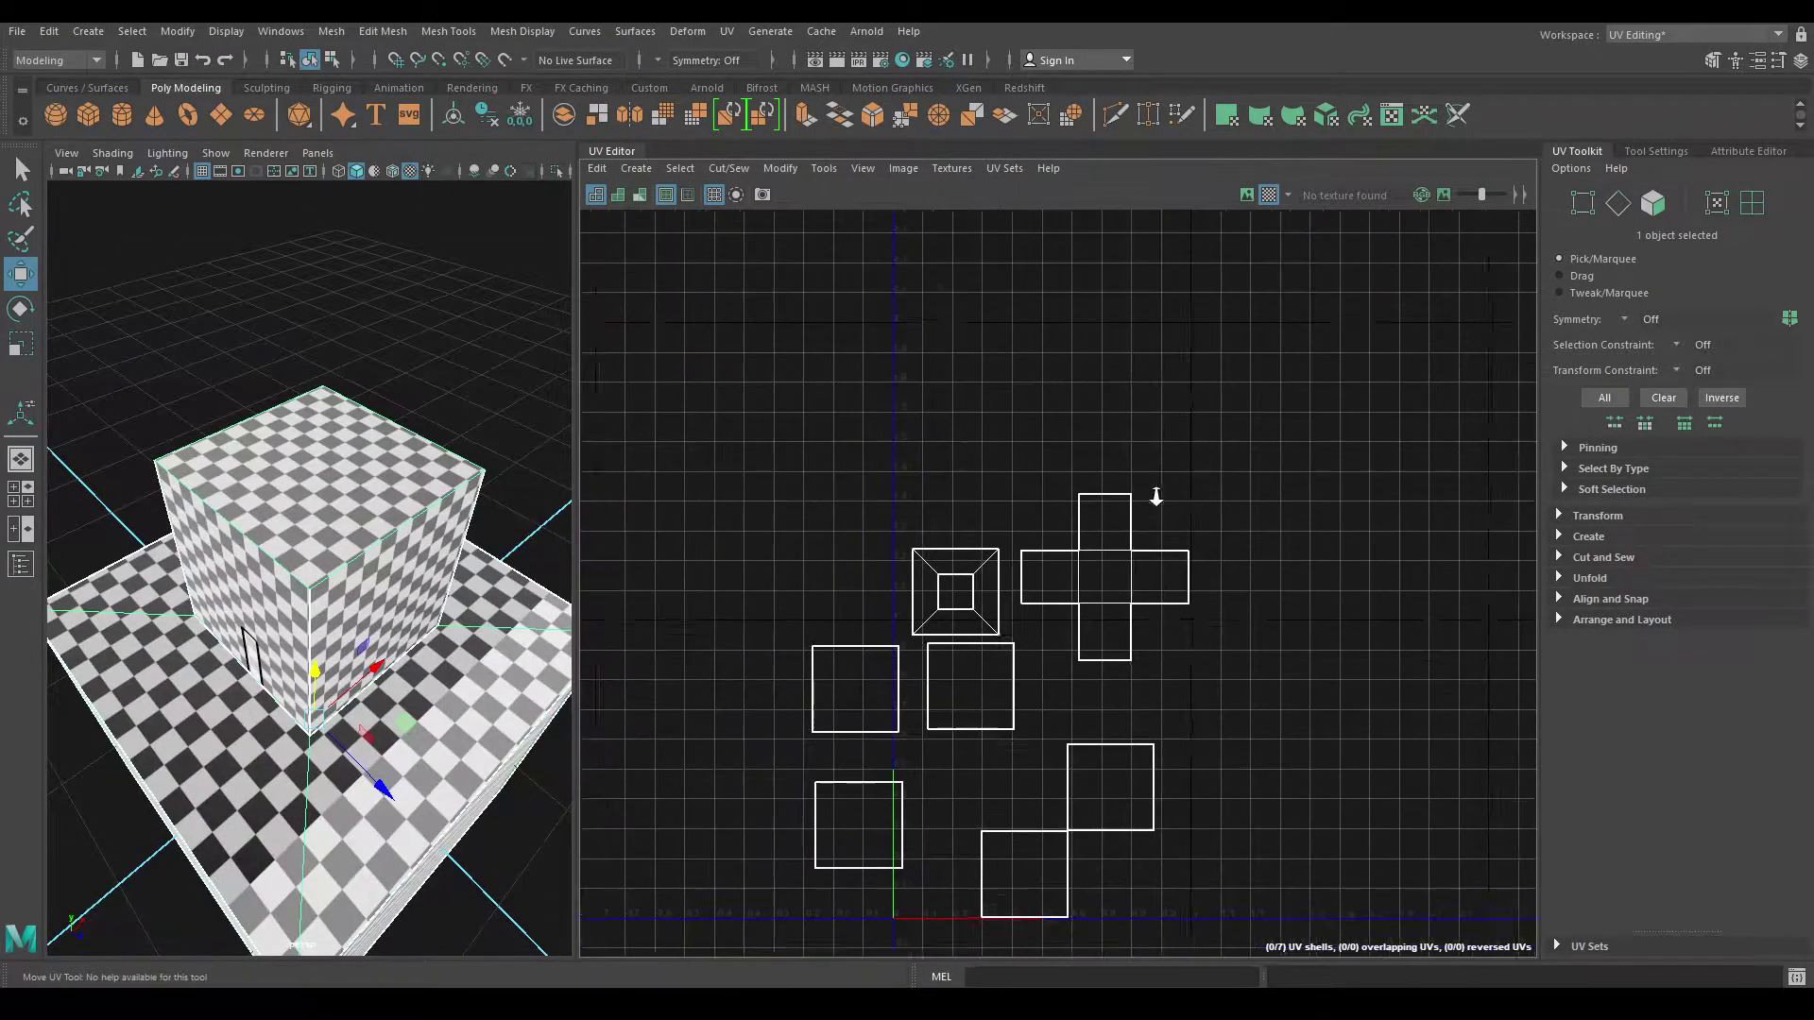
mouse_move(195, 507)
left_mouse_down("alt")
mouse_move(269, 445)
mouse_move(178, 451)
mouse_move(372, 410)
mouse_move(481, 568)
mouse_move(399, 620)
mouse_move(412, 570)
mouse_move(444, 557)
left_mouse_up("alt")
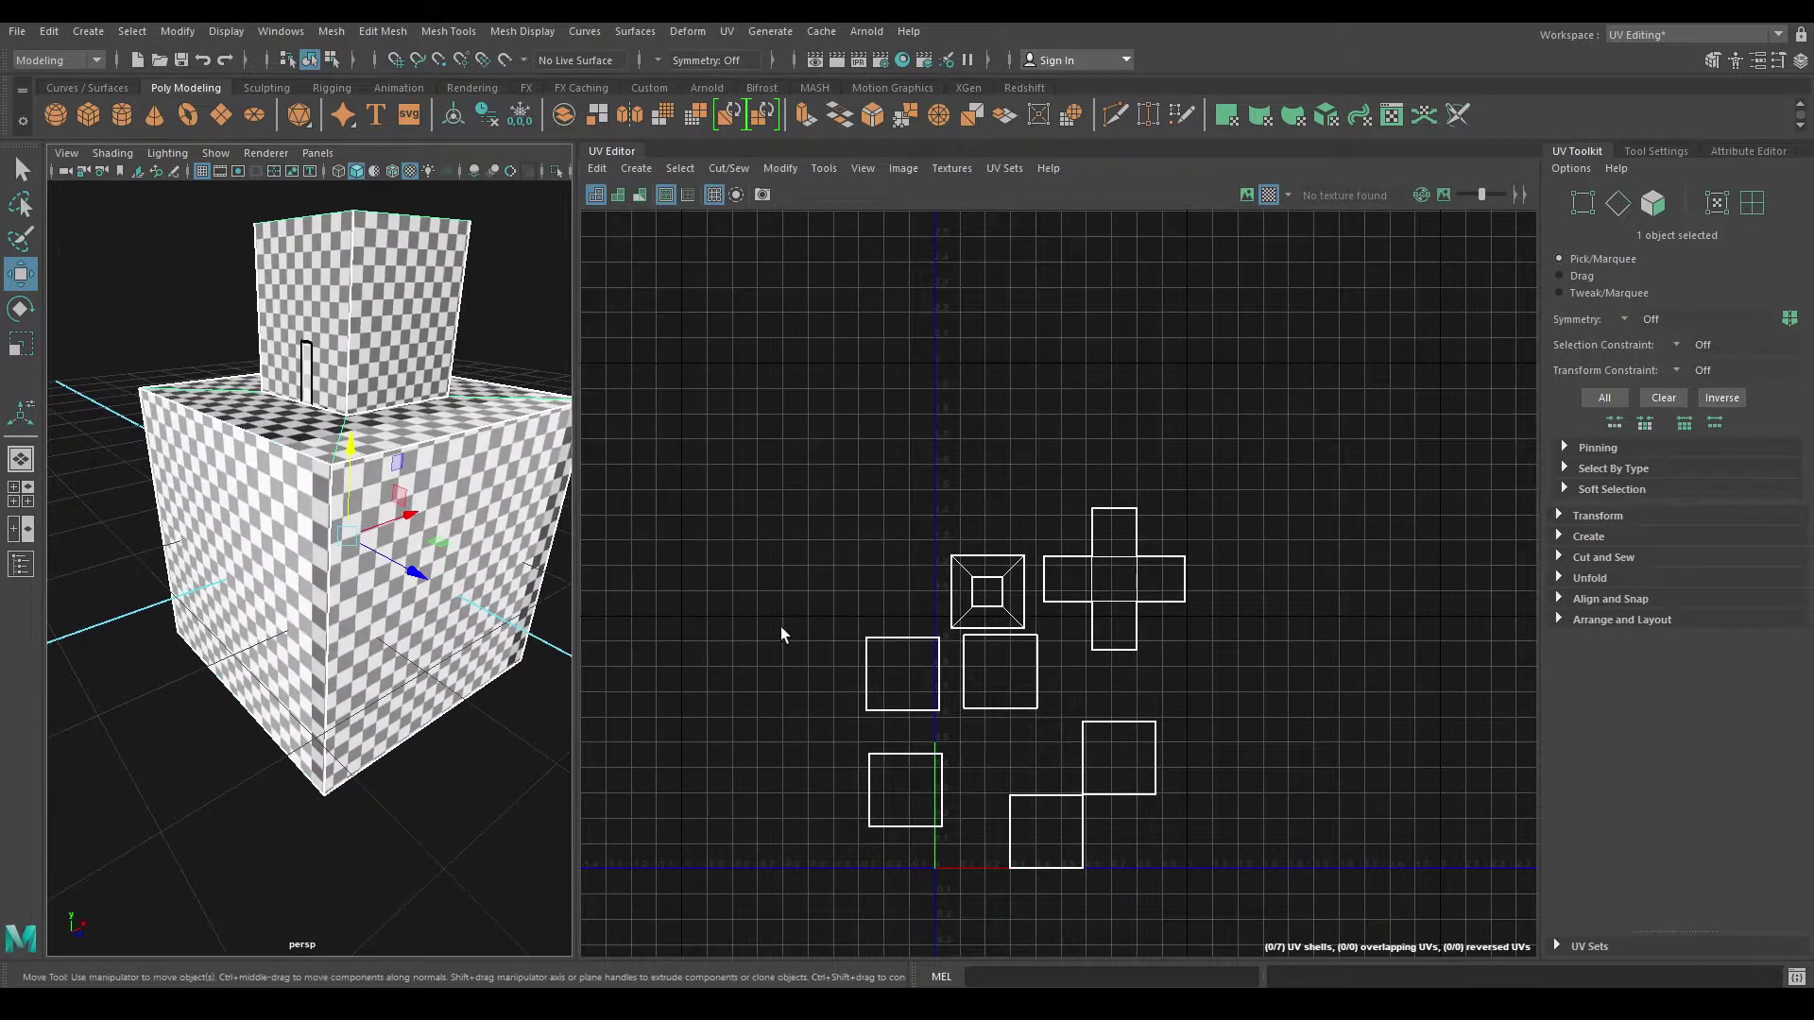
middle_click_drag(780, 627, 838, 378, "alt")
scroll(967, 417, "up", 2)
right_click_drag(966, 416, 905, 388)
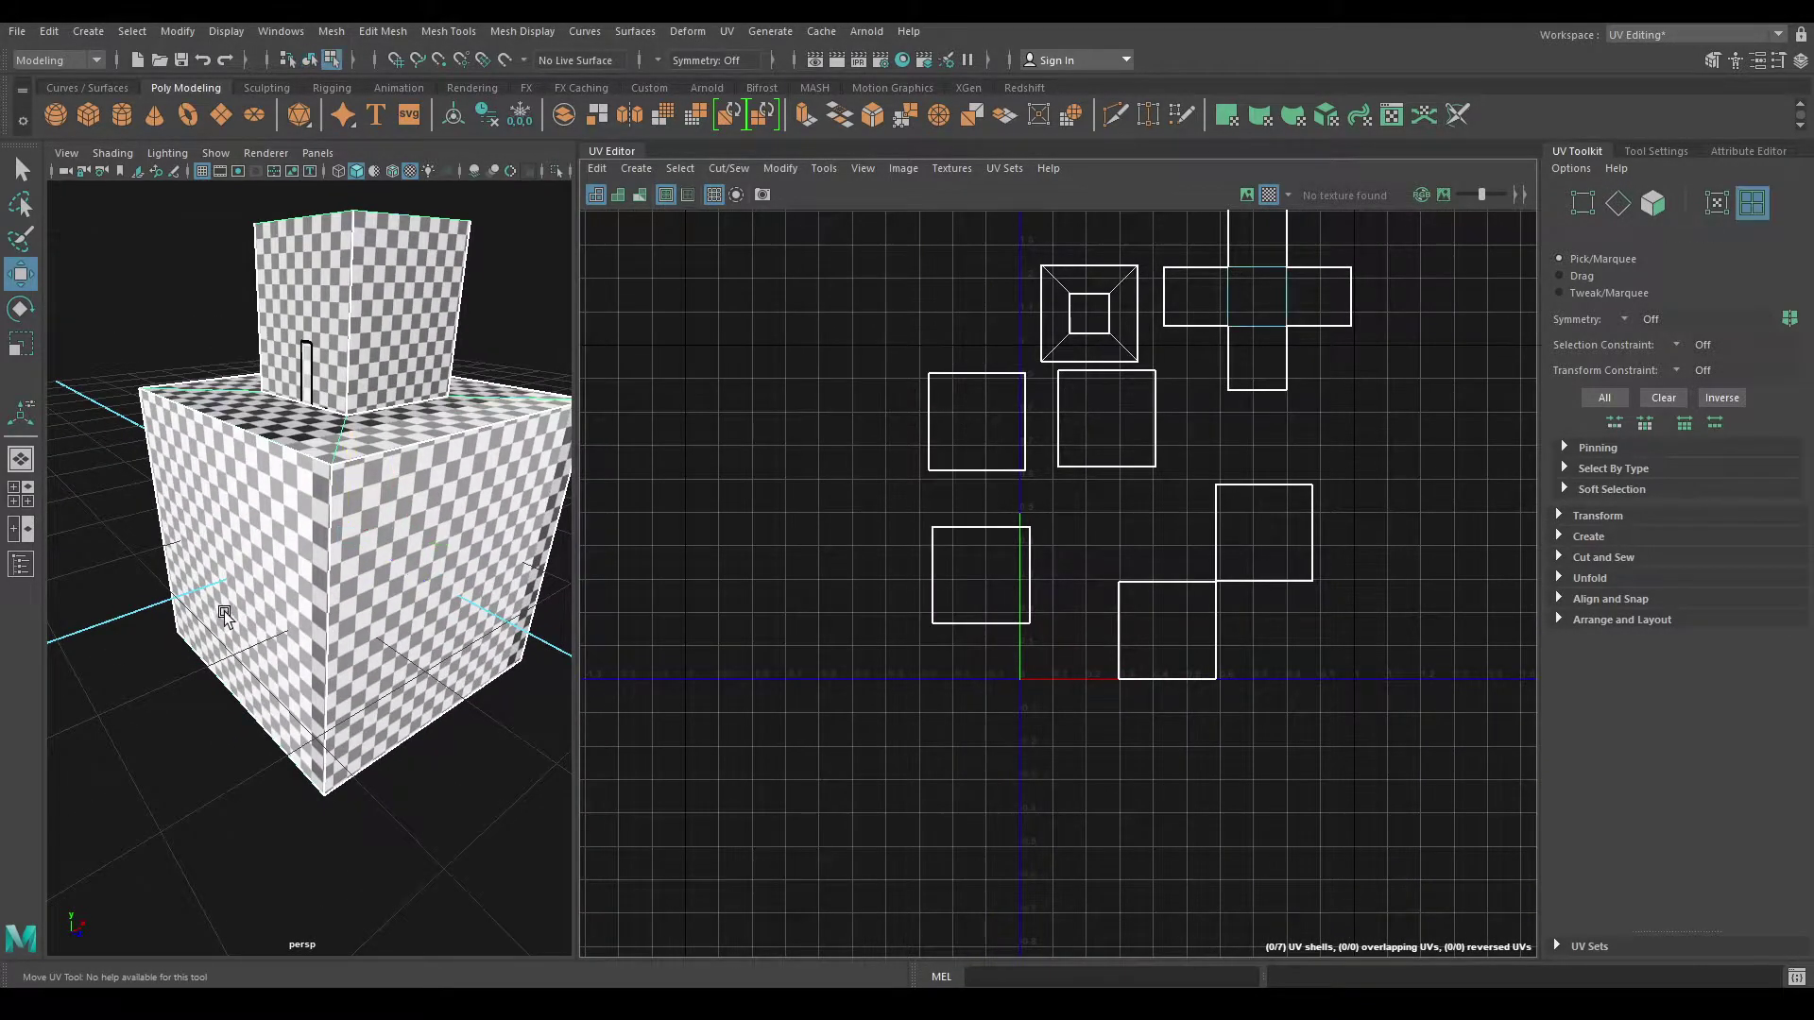
mouse_move(224, 611)
left_mouse_down("alt")
mouse_move(397, 643)
mouse_move(395, 534)
left_mouse_up("alt")
Step: Select the bottom face's UV square and move it down-right, clear of other shells
left_click(310, 587)
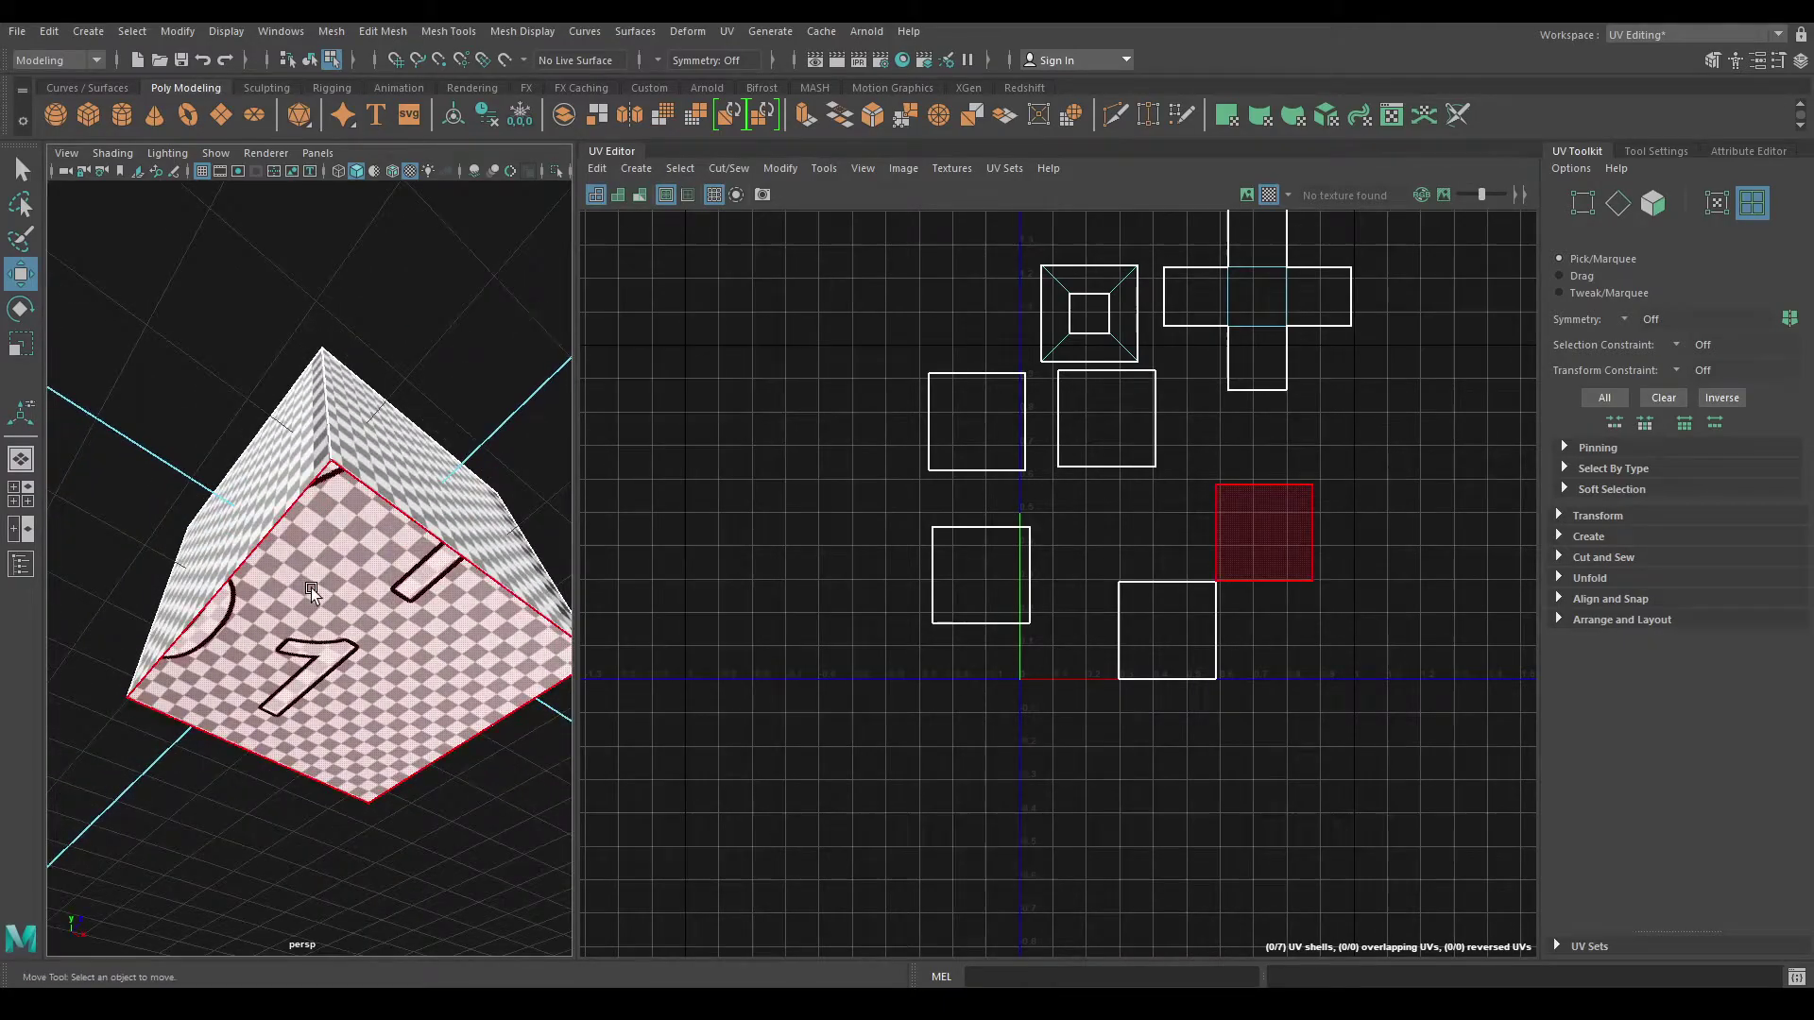
left_click(354, 610)
mouse_move(353, 610)
left_mouse_down("alt")
mouse_move(204, 563)
mouse_move(207, 692)
mouse_move(331, 593)
mouse_move(331, 612)
mouse_move(335, 576)
left_mouse_up("alt")
right_click_drag(335, 577, 596, 630, "alt")
left_click_drag(1260, 539, 1322, 597)
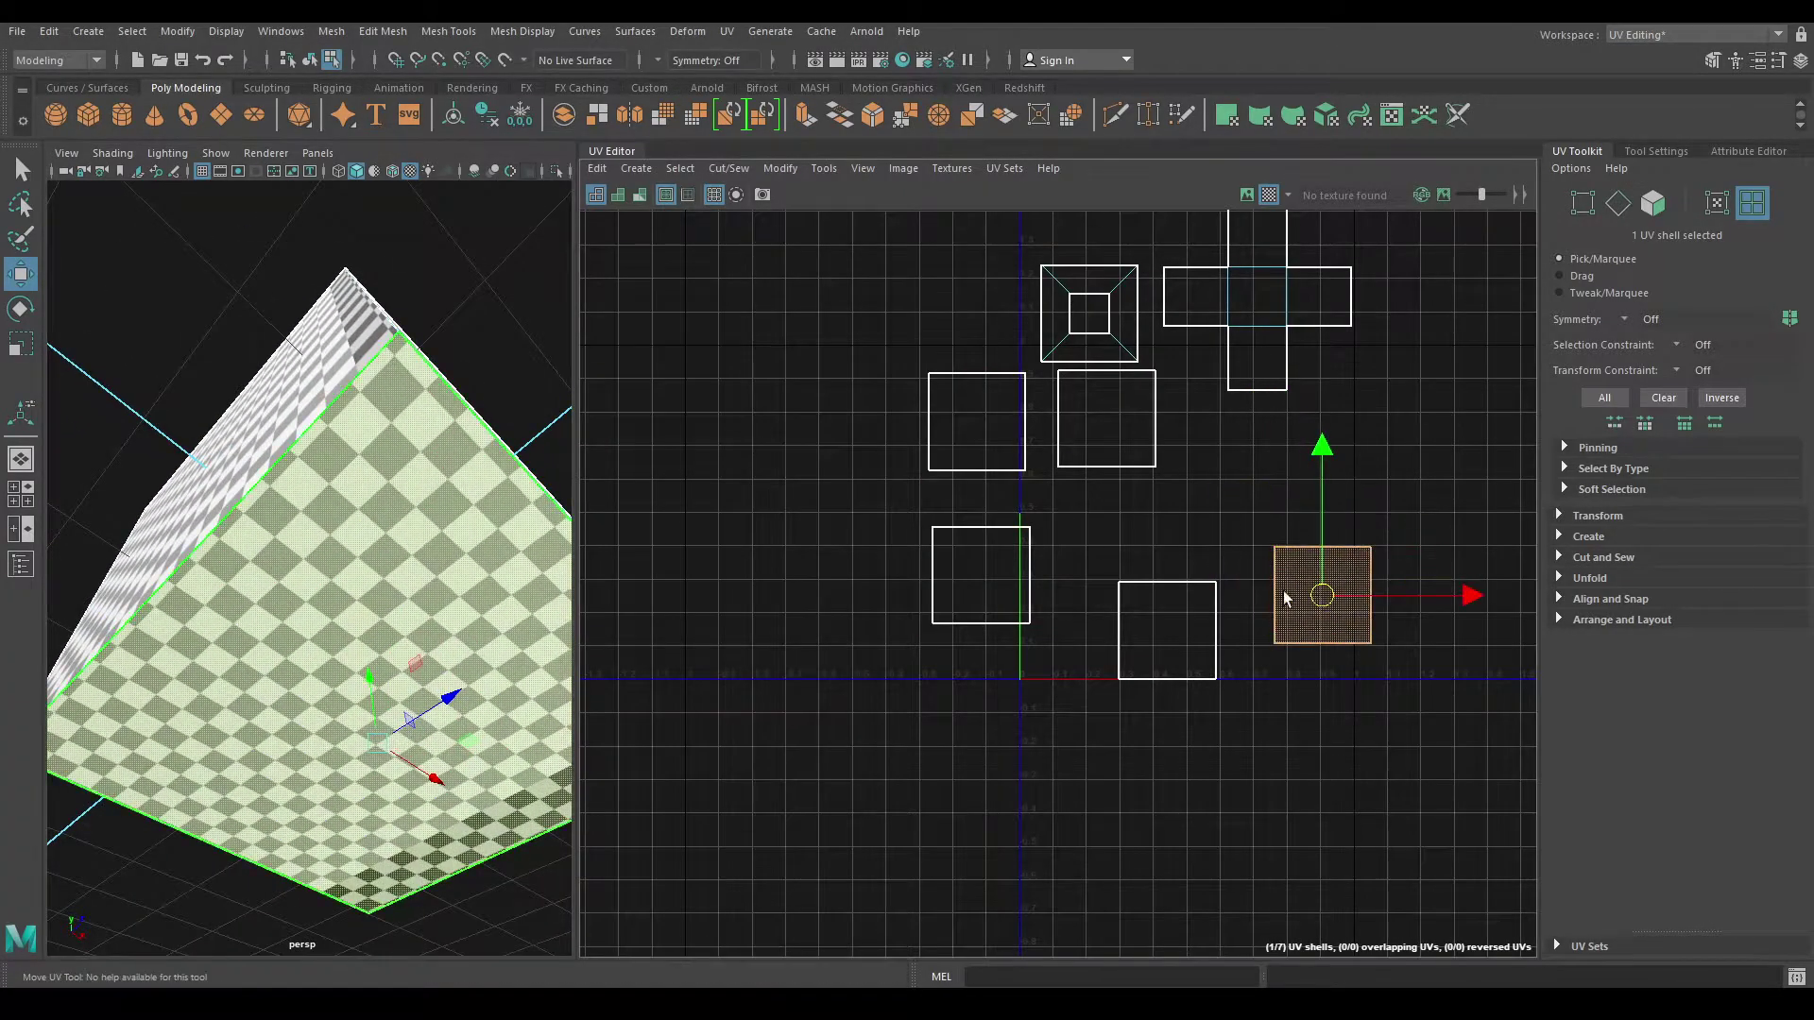
middle_click_drag(1088, 571, 950, 542, "alt")
right_click_drag(949, 542, 1109, 500, "alt")
right_click(1110, 501)
Step: Move and sew the right UV square's edges so the squares form a cross, then frame it
left_click(1103, 465)
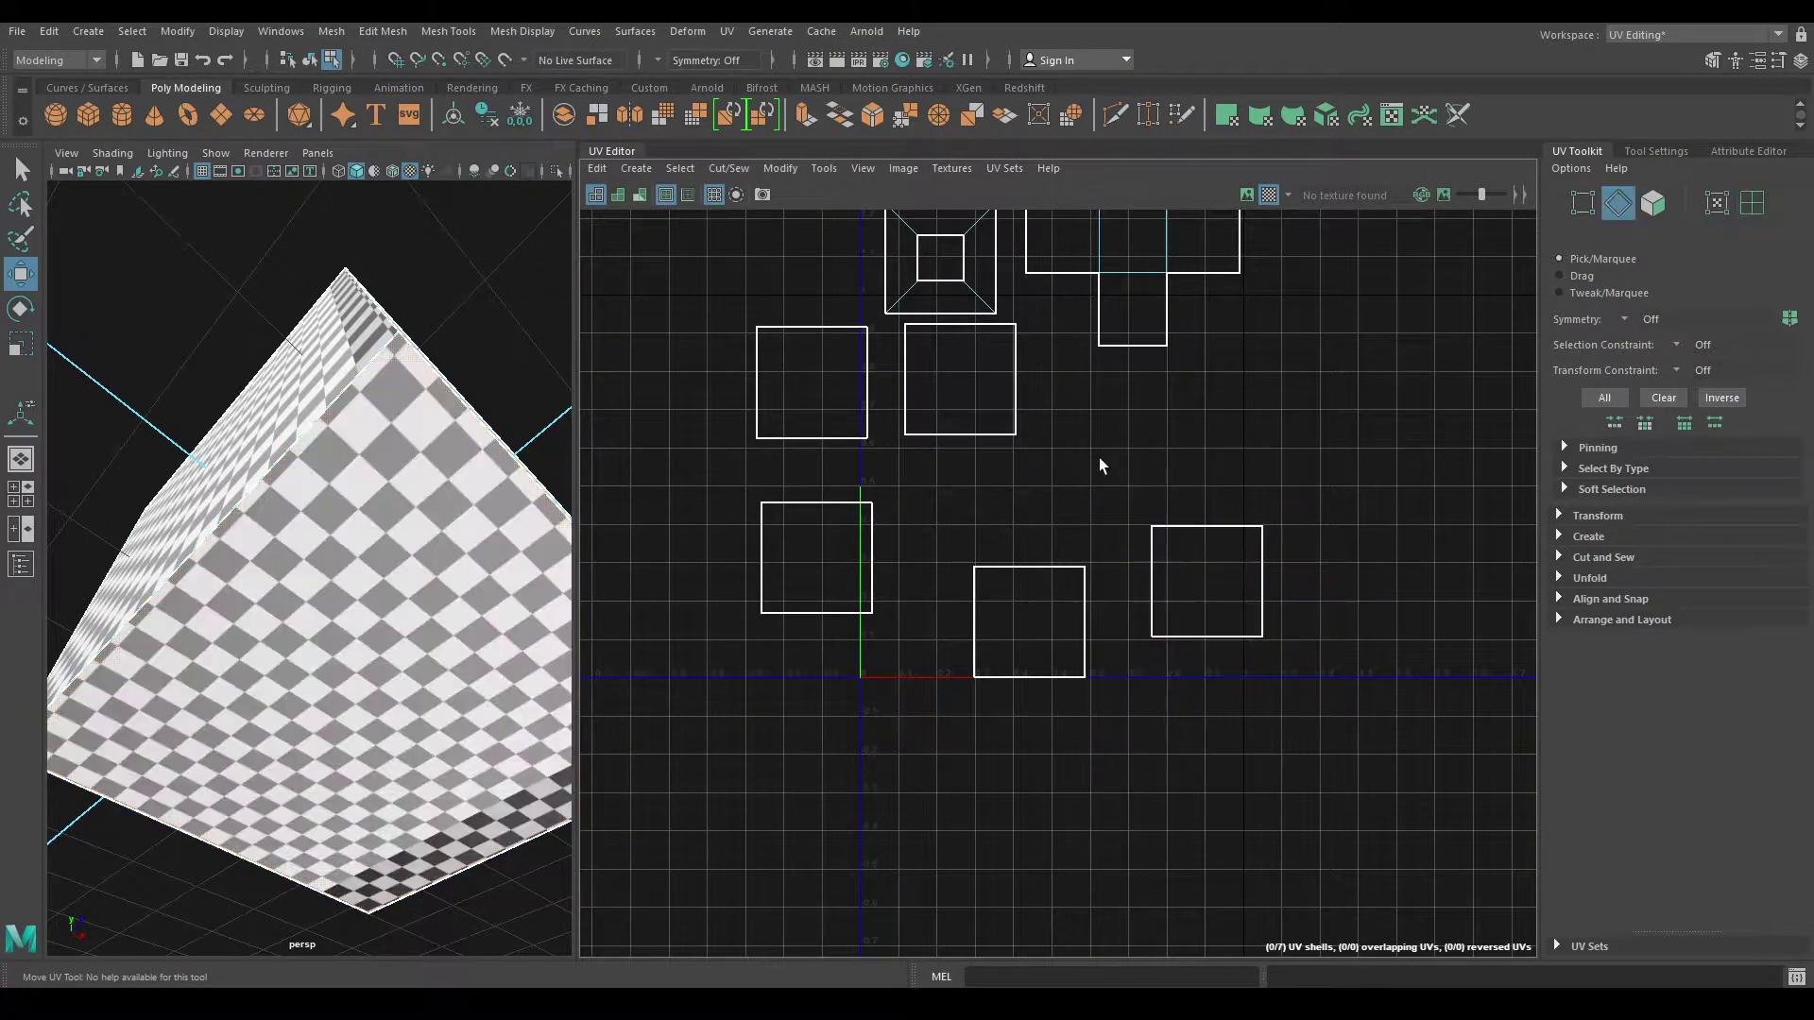
left_click(1186, 527)
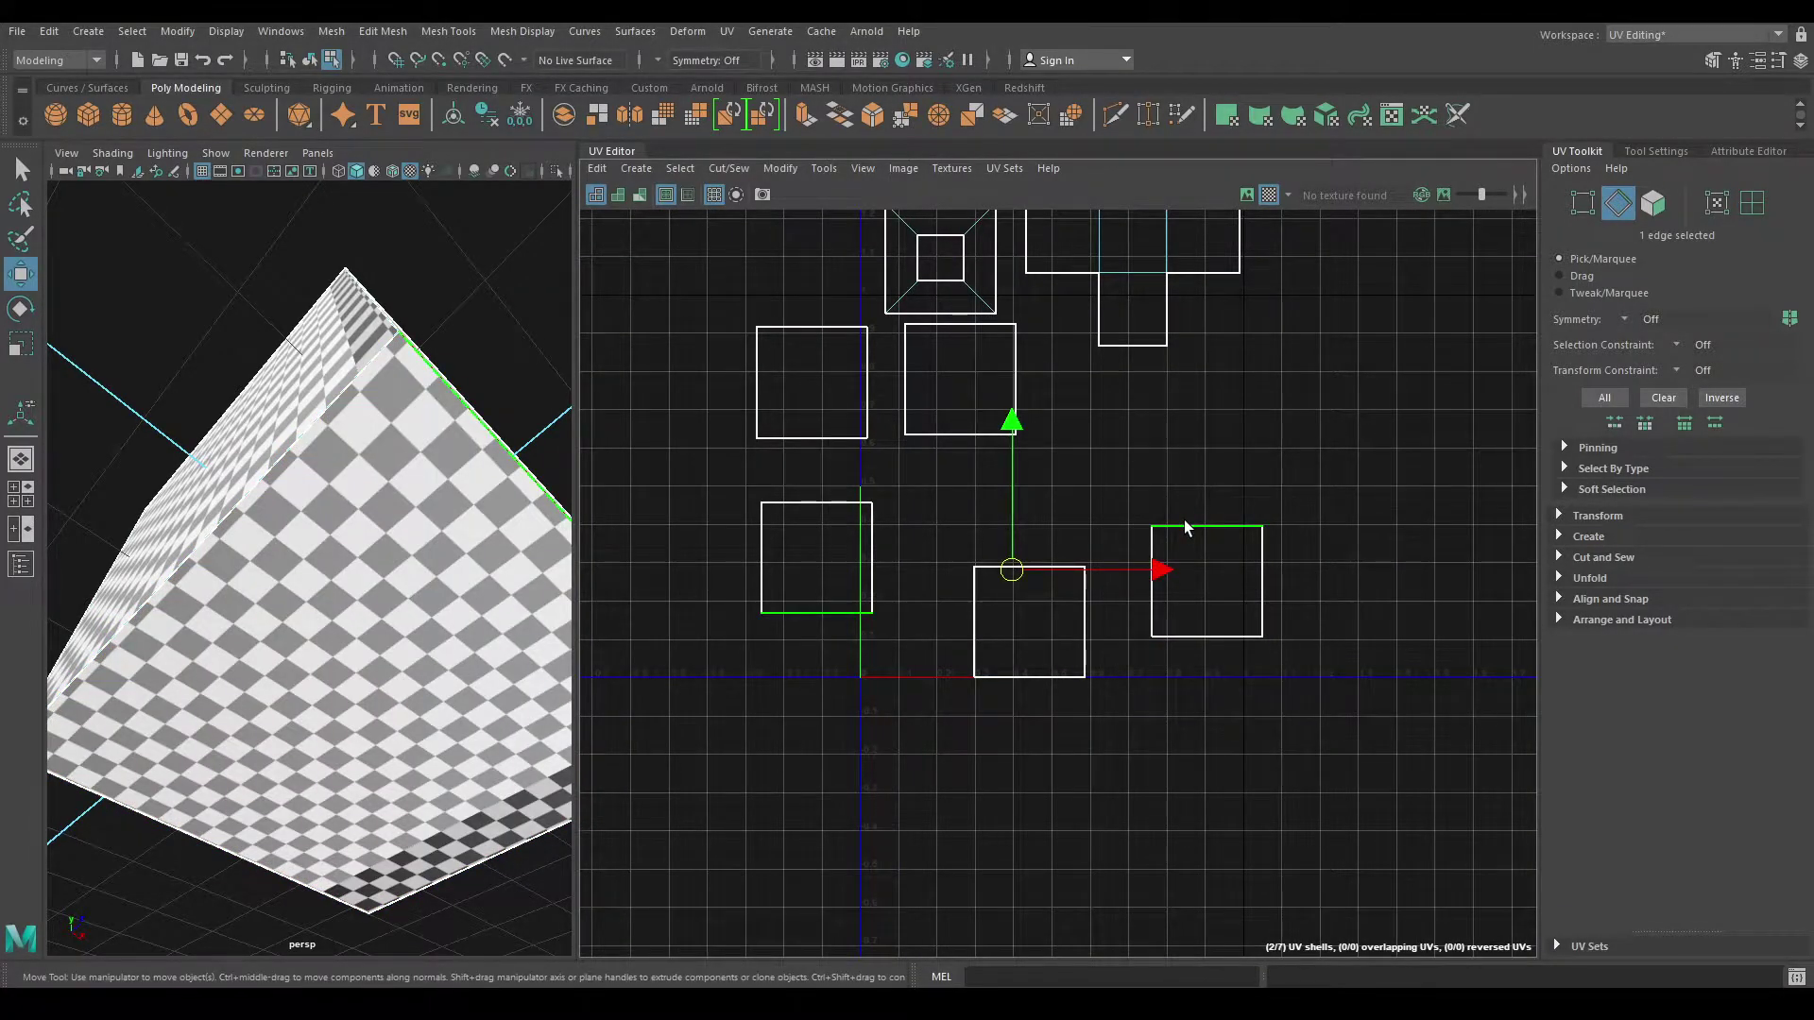
left_click_drag(1122, 476, 1311, 673)
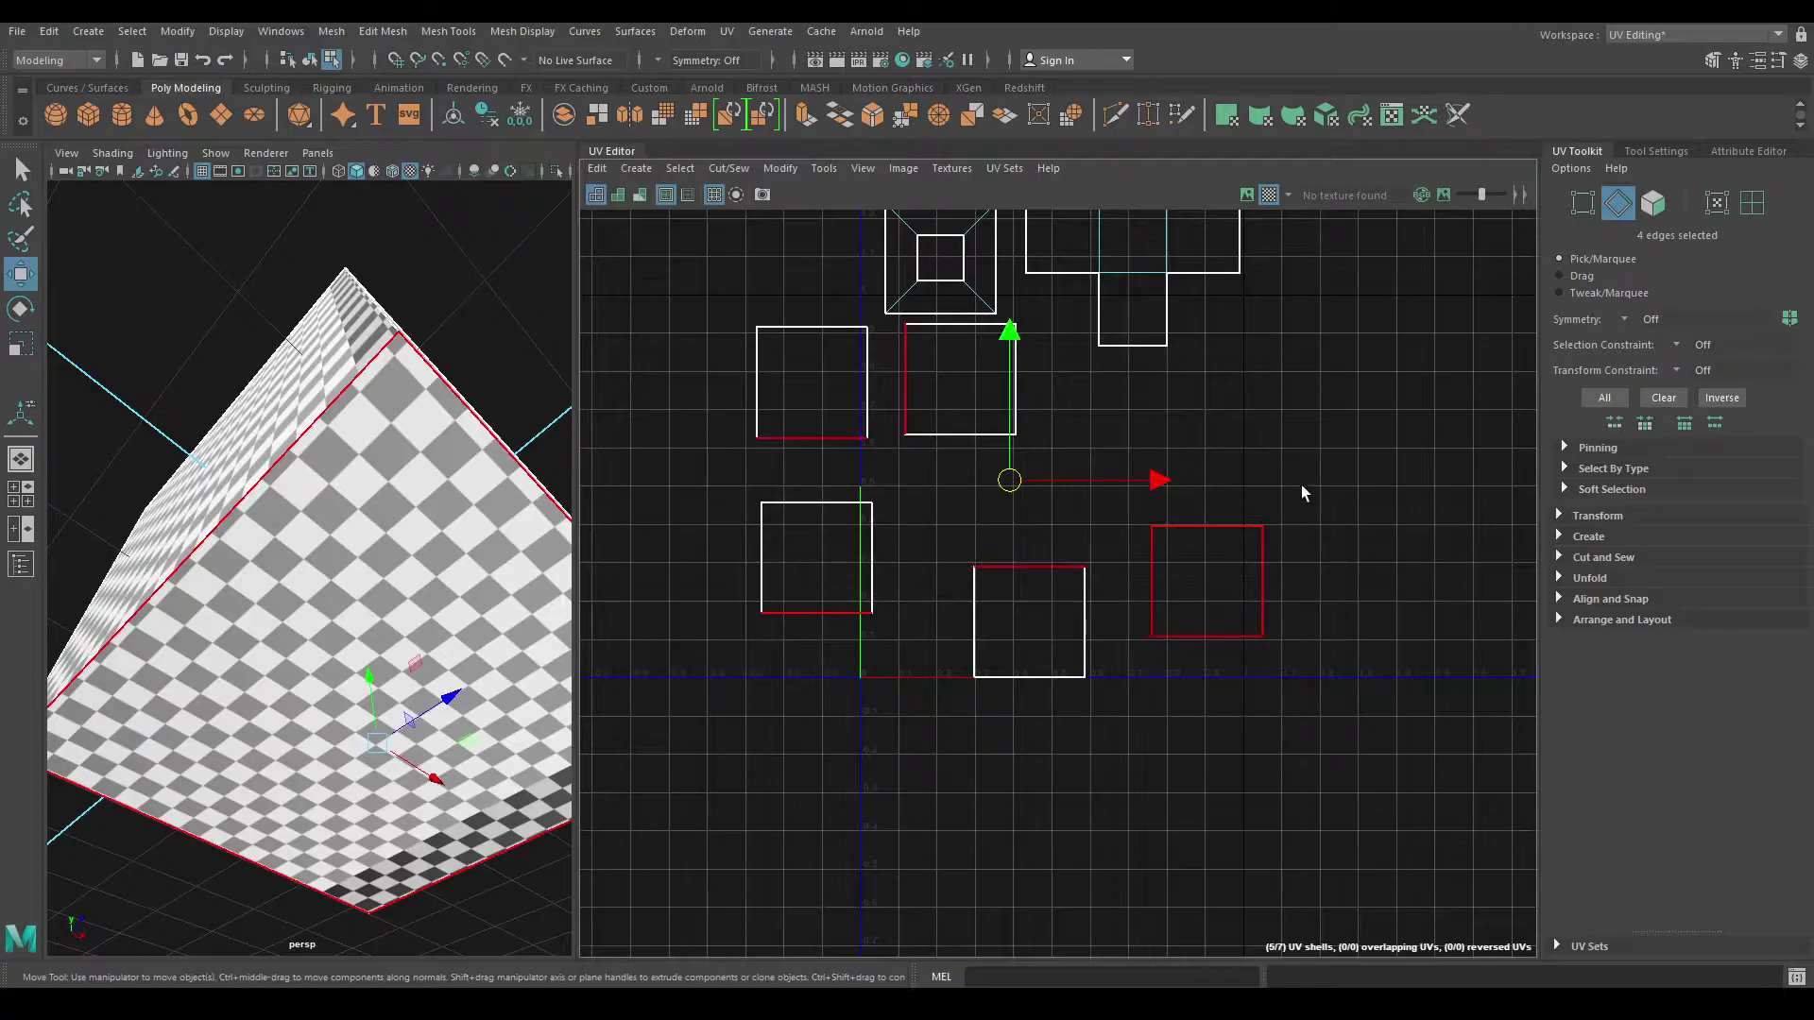
right_click_drag(1293, 463, 1274, 411, "shift")
mouse_move(454, 567)
left_mouse_down("alt")
mouse_move(275, 627)
mouse_move(287, 718)
left_mouse_up("alt")
right_click_drag(1266, 422, 1179, 416)
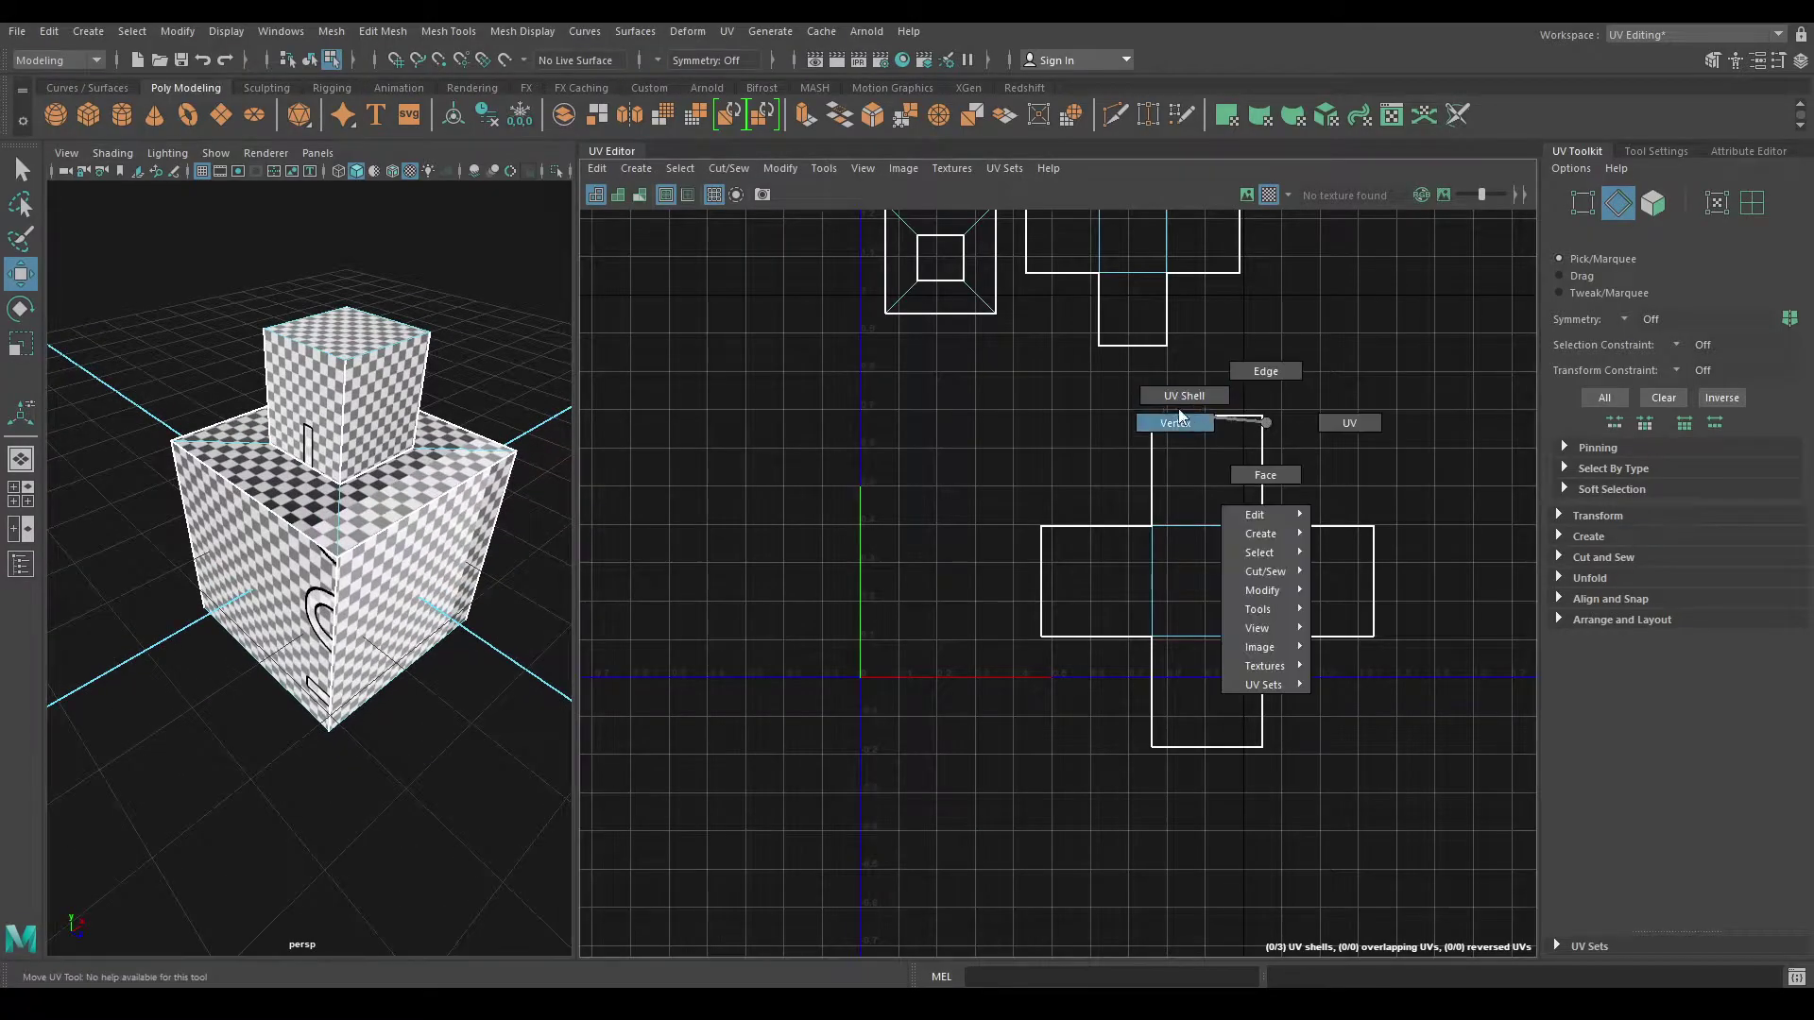
key("f")
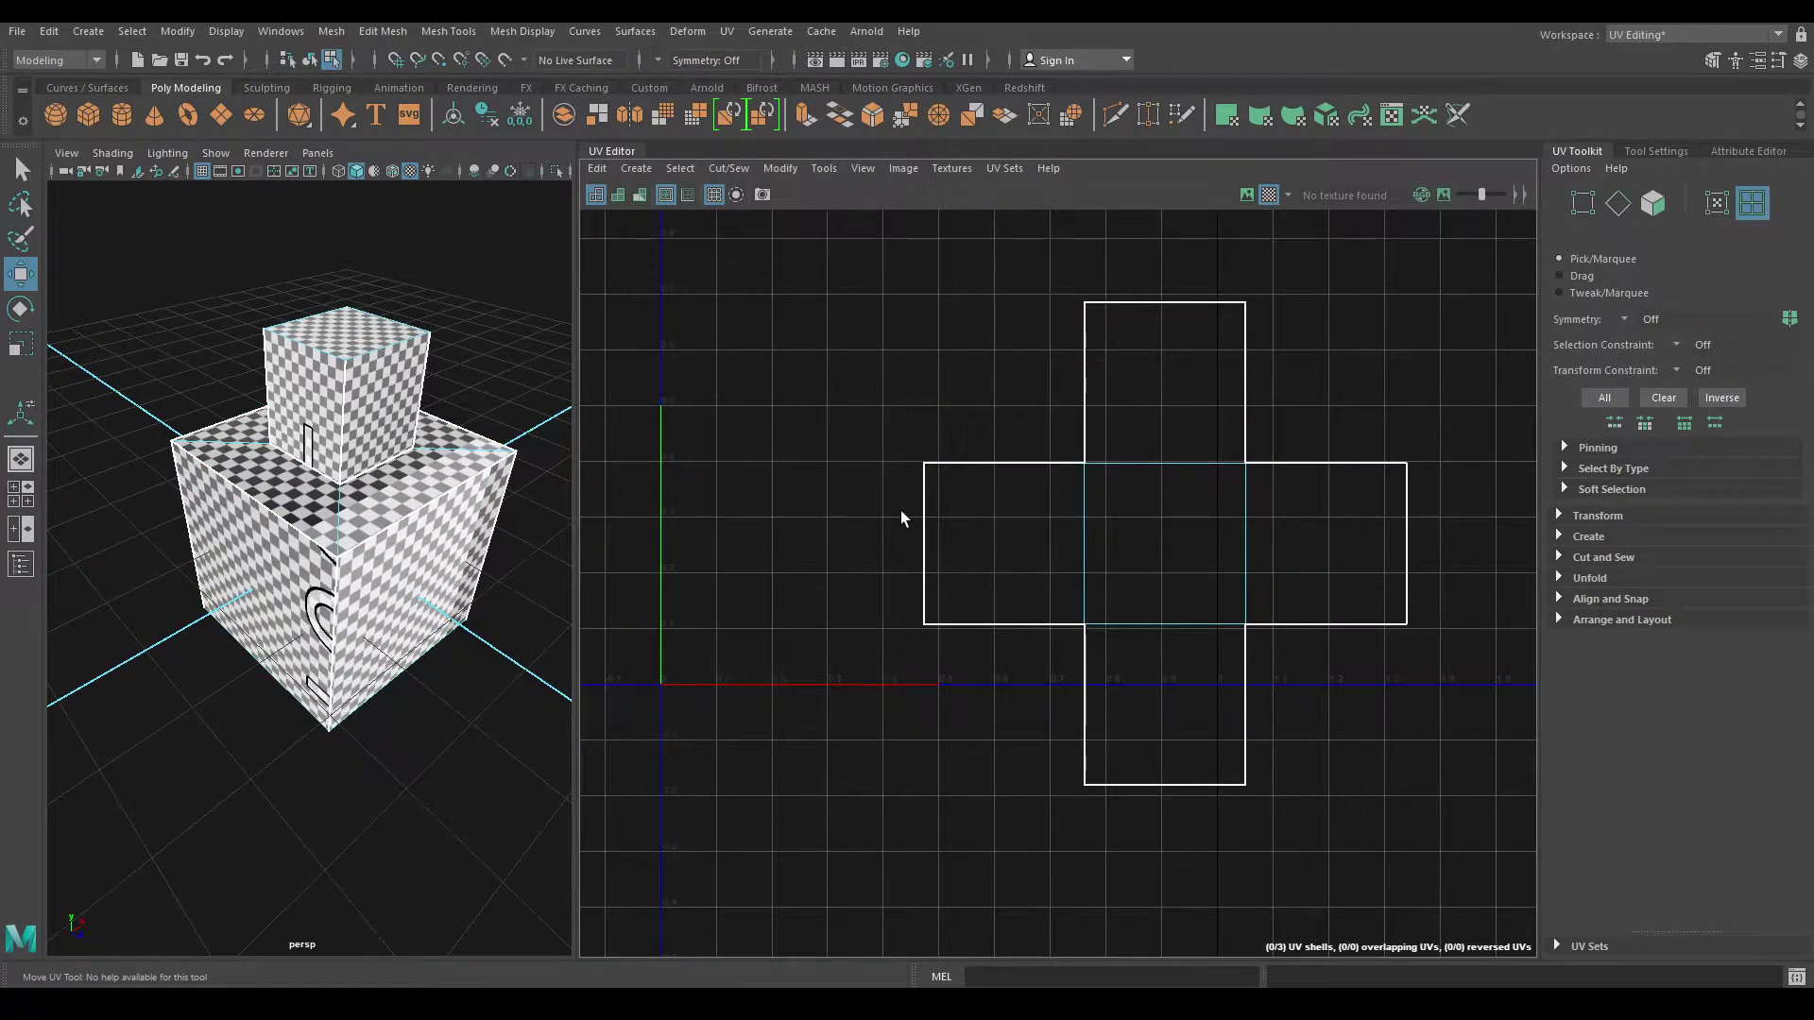
Step: Select the cross as a single shell in UV Shell mode
left_click(1012, 472)
right_click_drag(1012, 472, 905, 439)
left_click(1002, 510)
left_click_drag(378, 567, 416, 656, "alt")
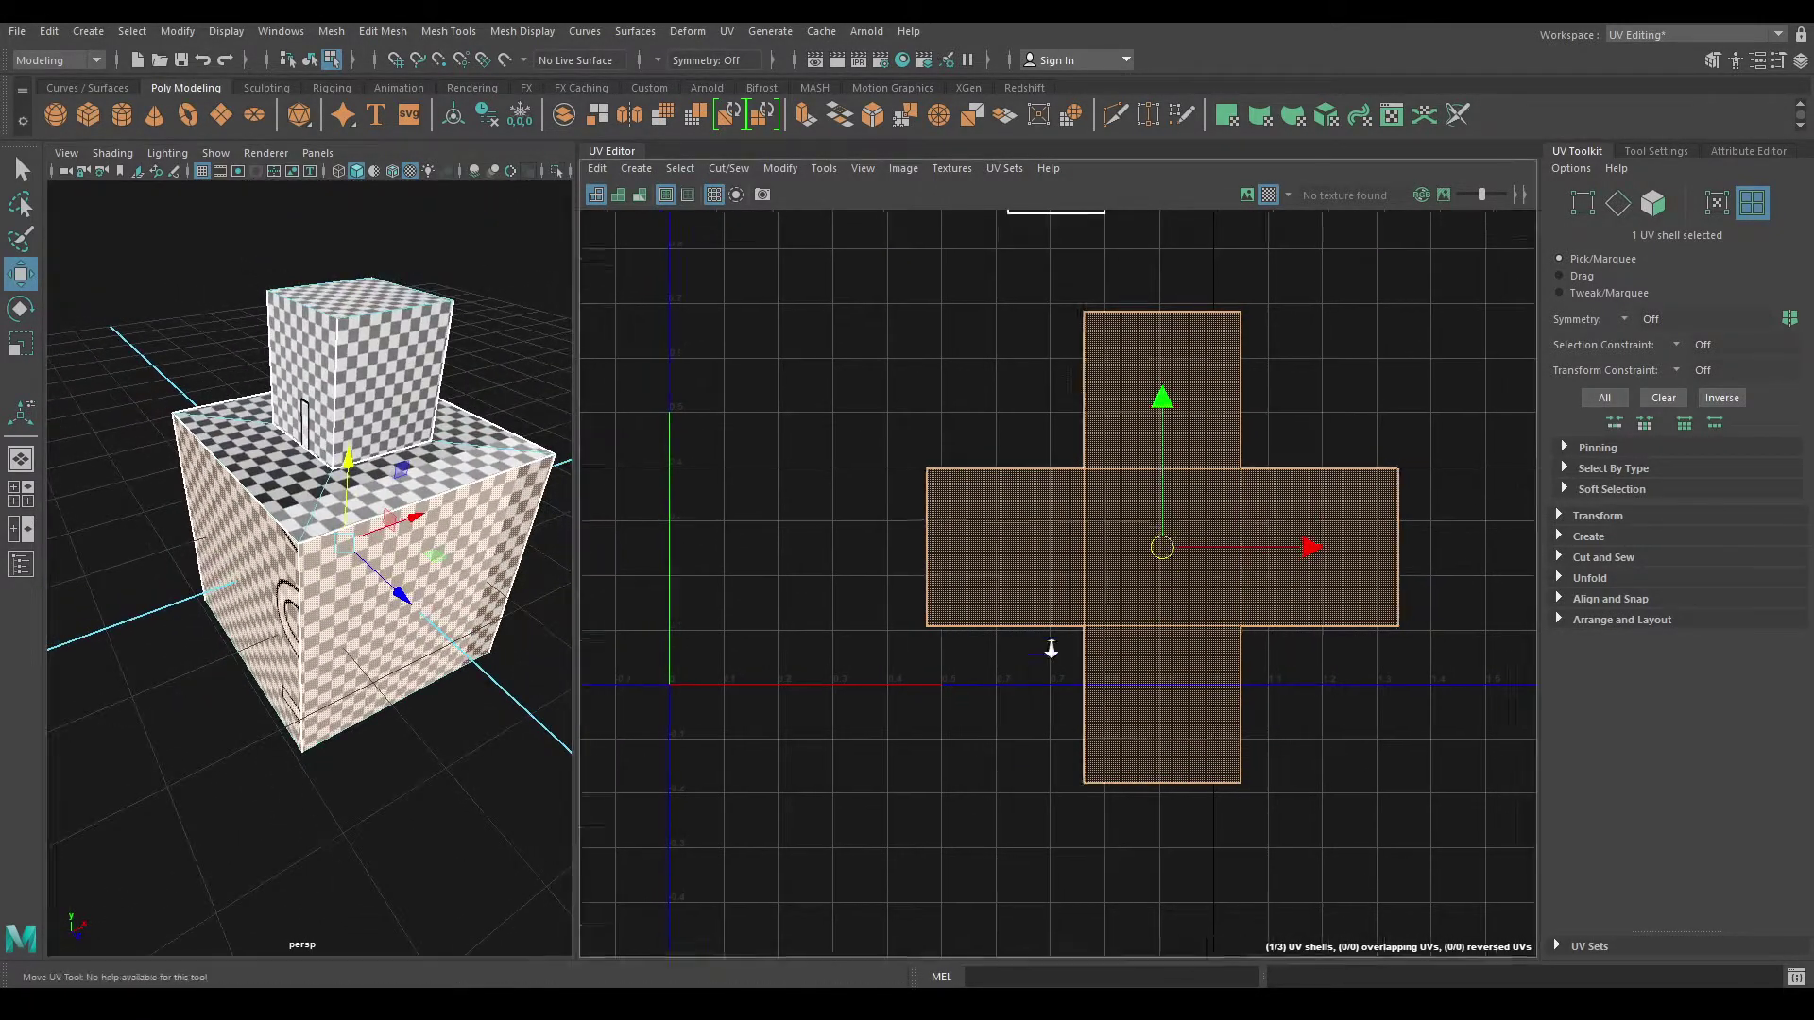
Step: Select the square frame-shaped UV shell and move it down and left
scroll(1053, 640, "down", 2)
left_click_drag(291, 604, 312, 576, "alt")
scroll(839, 525, "down", 1)
middle_click_drag(839, 524, 961, 629, "alt")
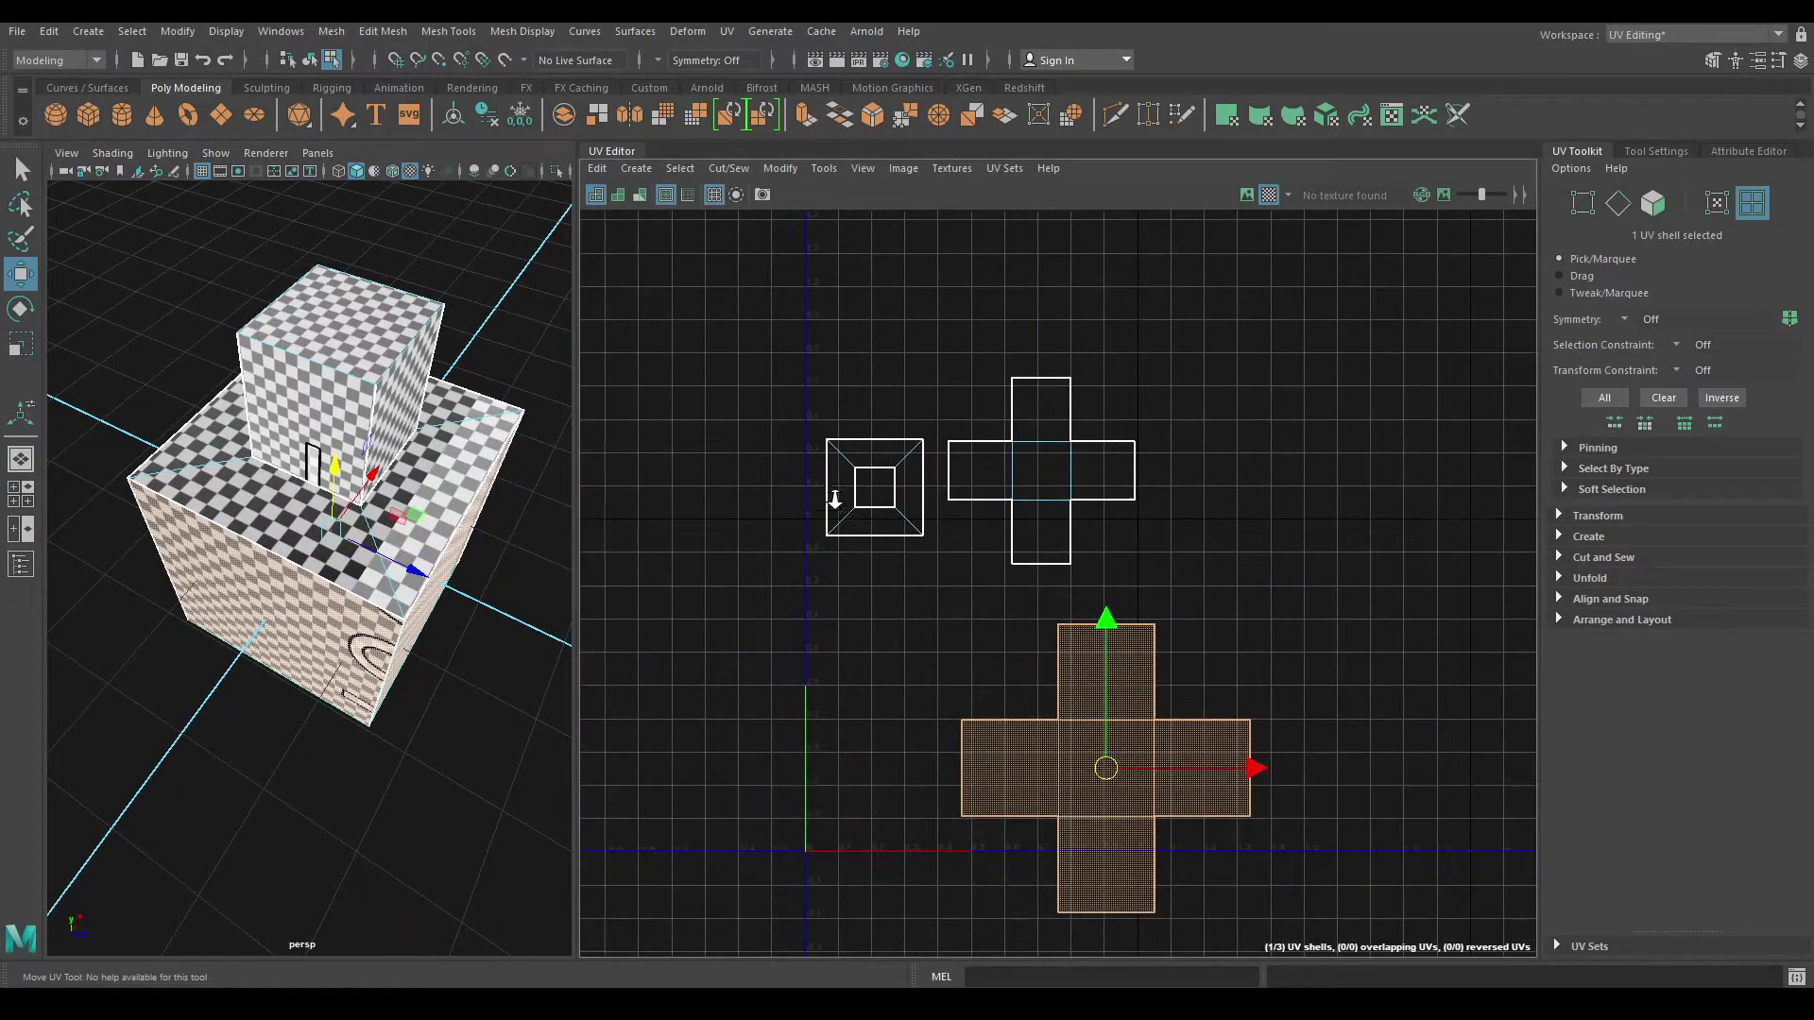
scroll(962, 629, "up", 1)
right_click_drag(962, 629, 890, 595)
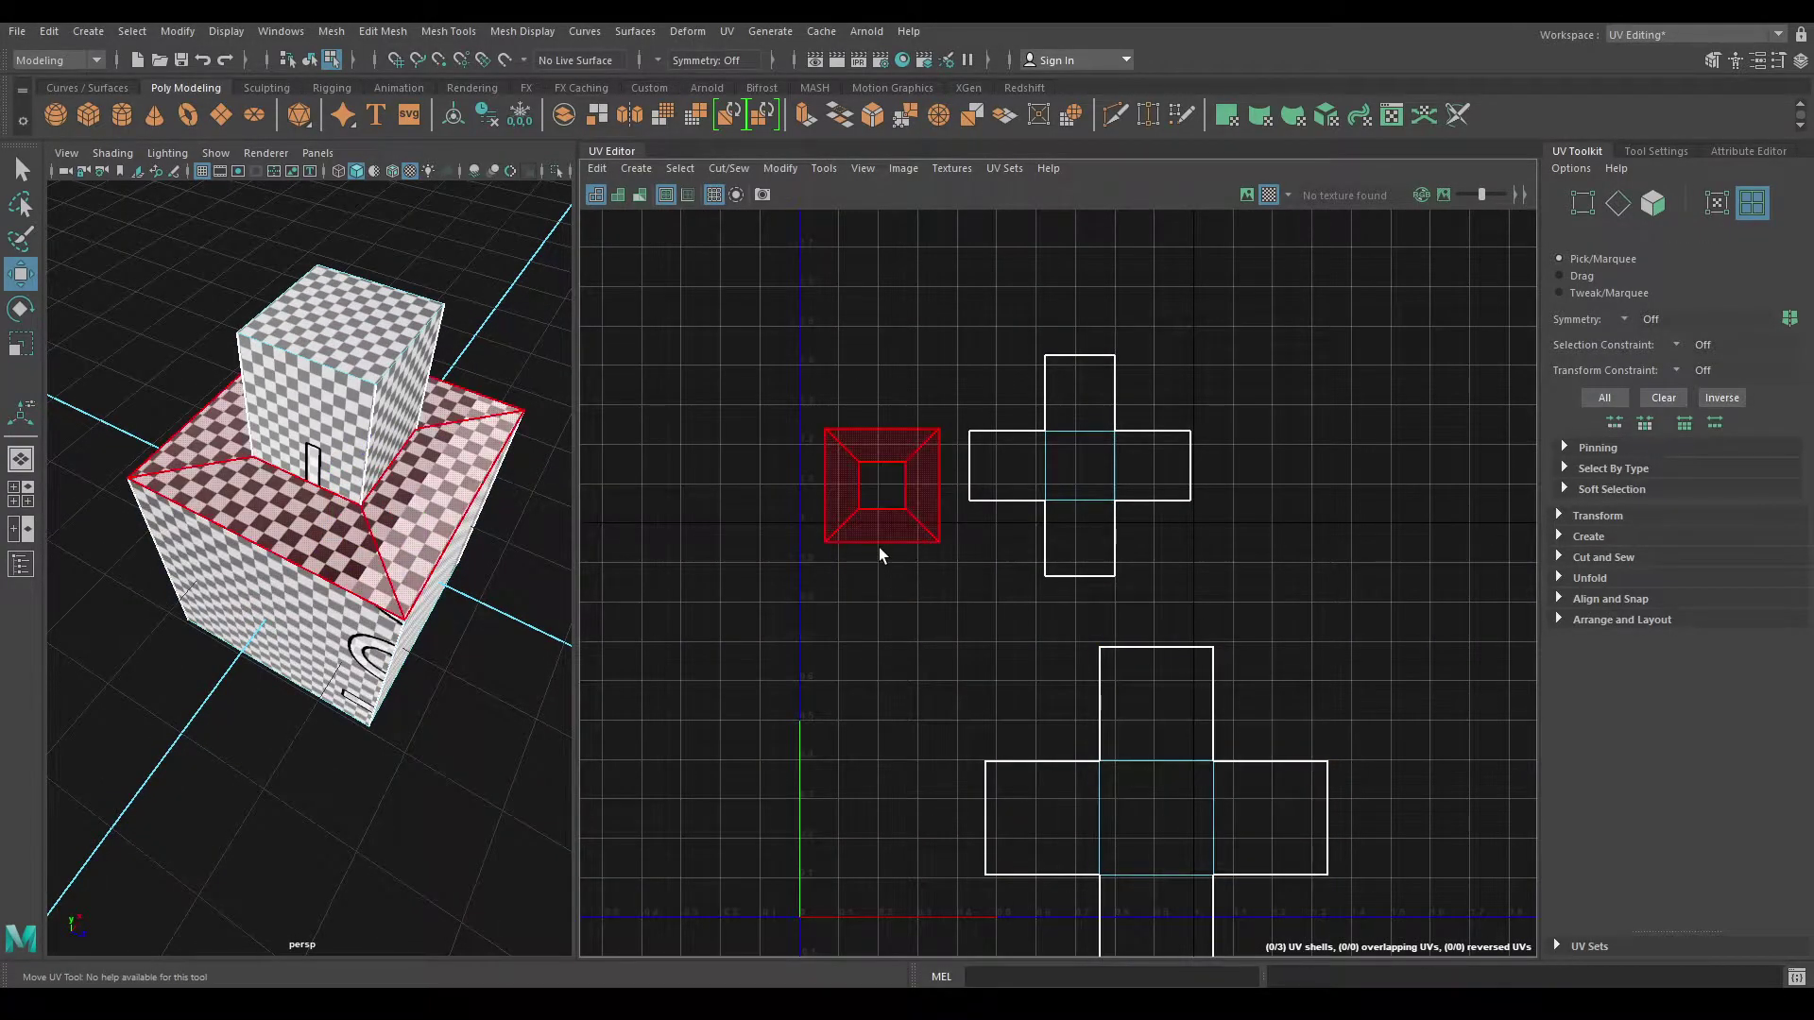
left_click(879, 545)
left_click_drag(886, 490, 848, 602)
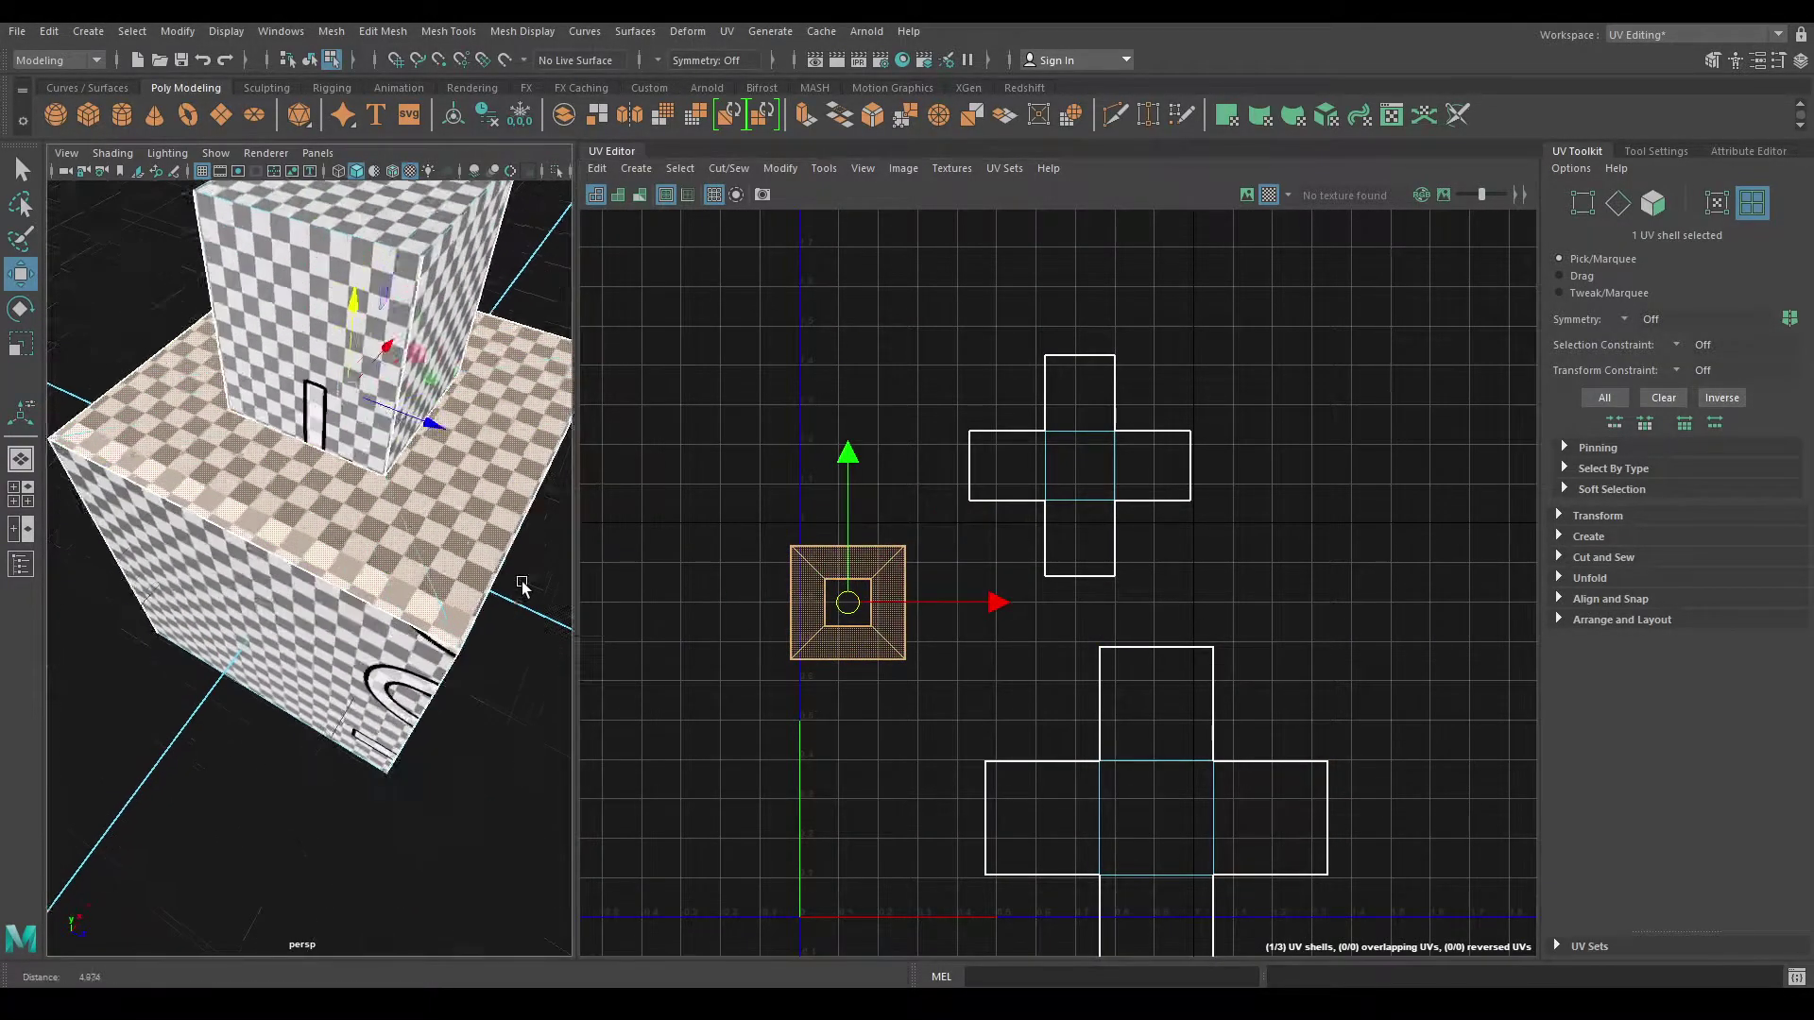
Step: Scale the square frame UV shell up uniformly around its centre
mouse_move(521, 581)
left_mouse_down("alt")
mouse_move(412, 656)
mouse_move(370, 656)
mouse_move(378, 585)
mouse_move(377, 614)
left_mouse_up("alt")
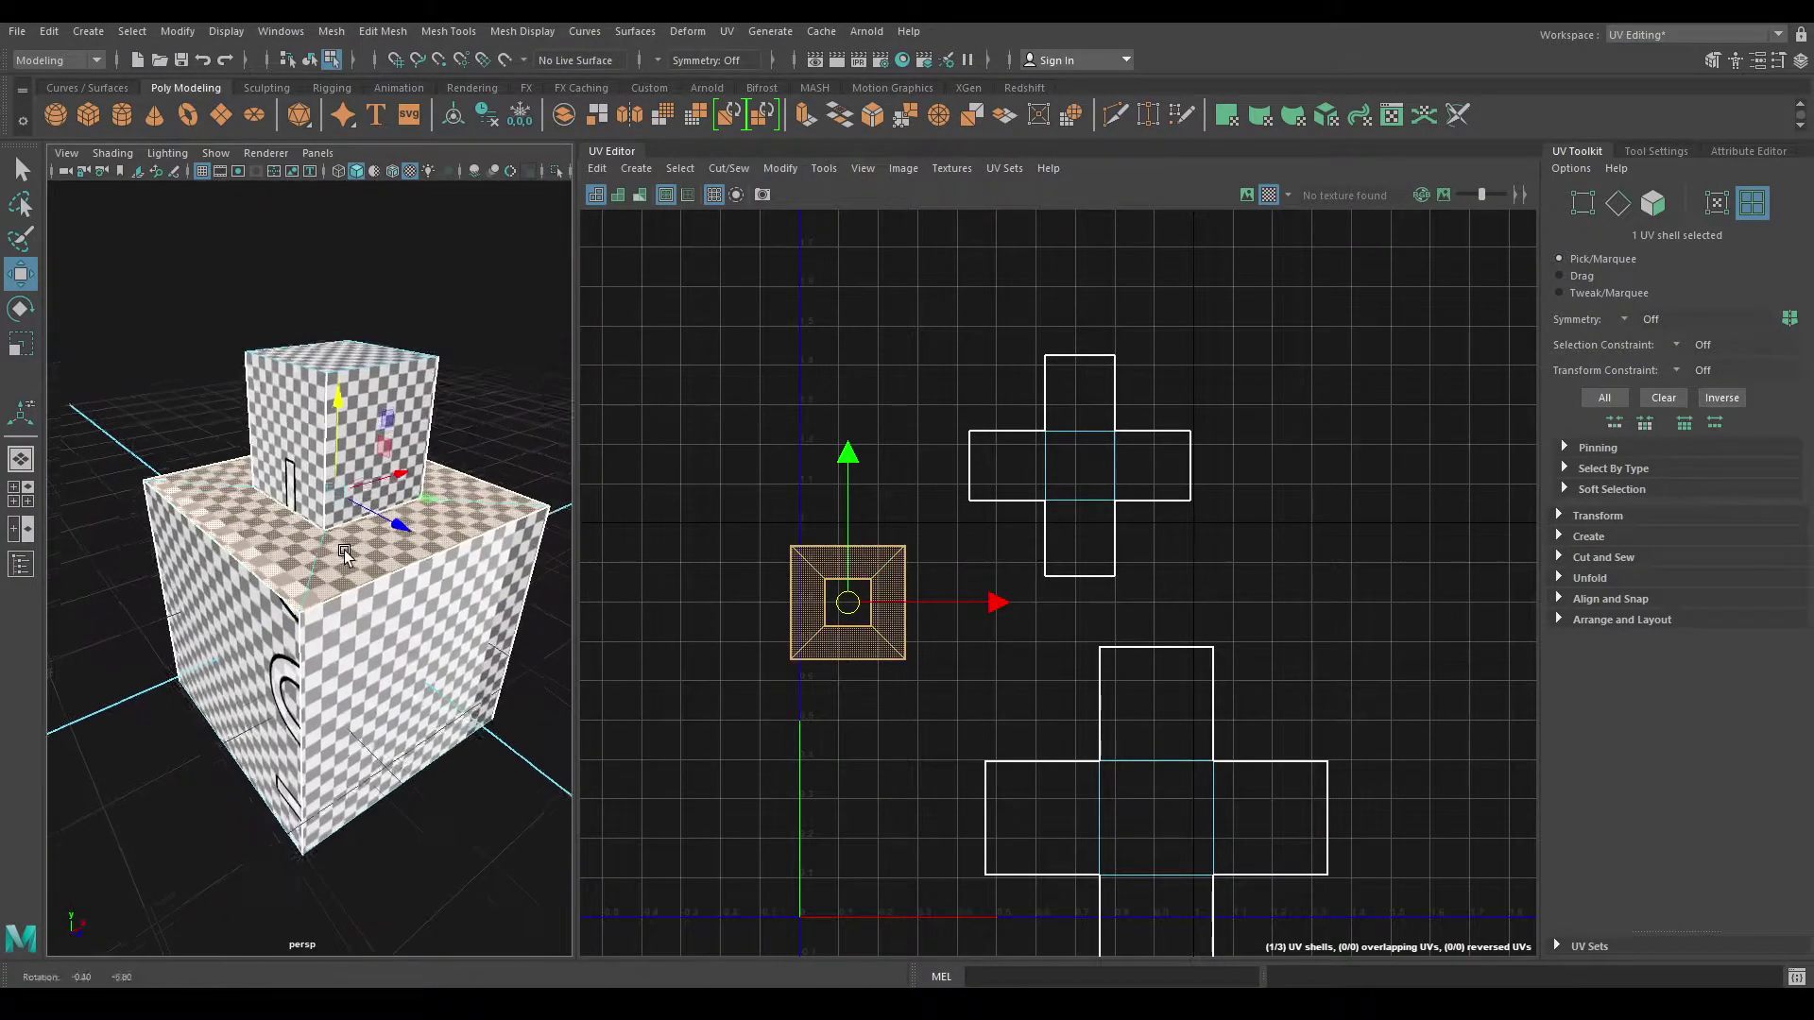
key("r")
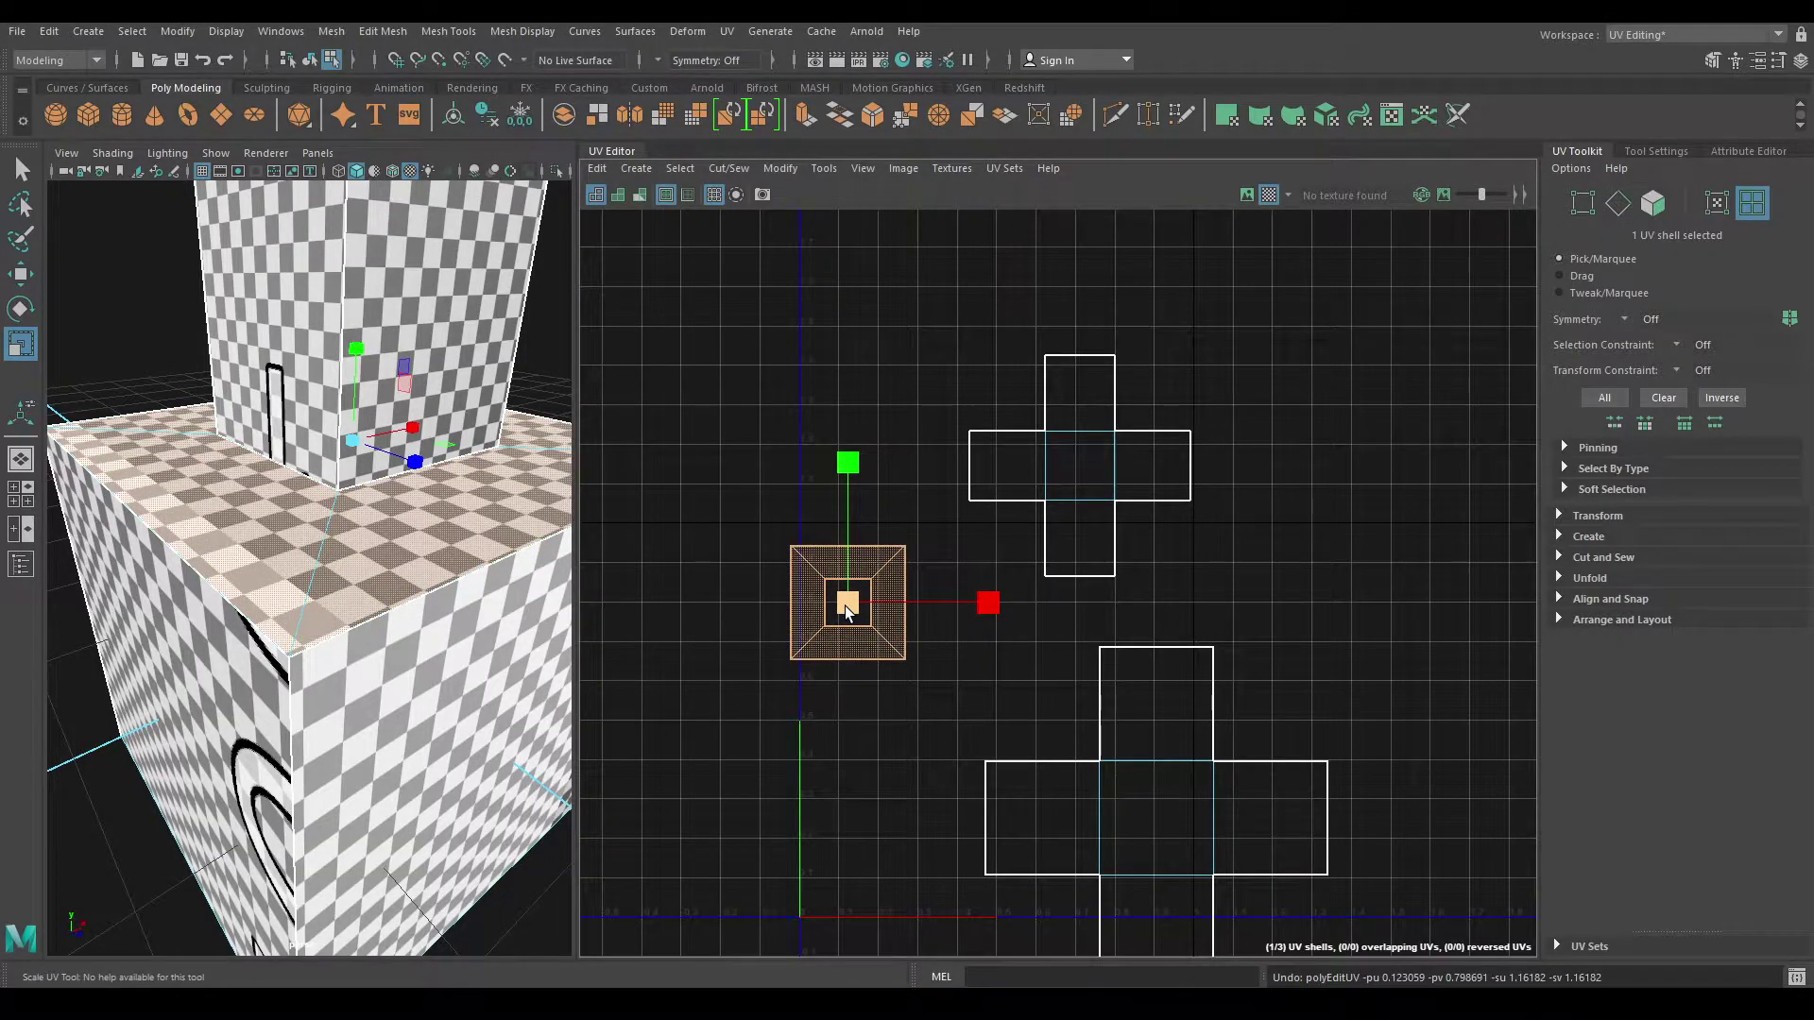
mouse_move(845, 604)
left_mouse_down()
mouse_move(861, 603)
mouse_move(846, 604)
left_mouse_up()
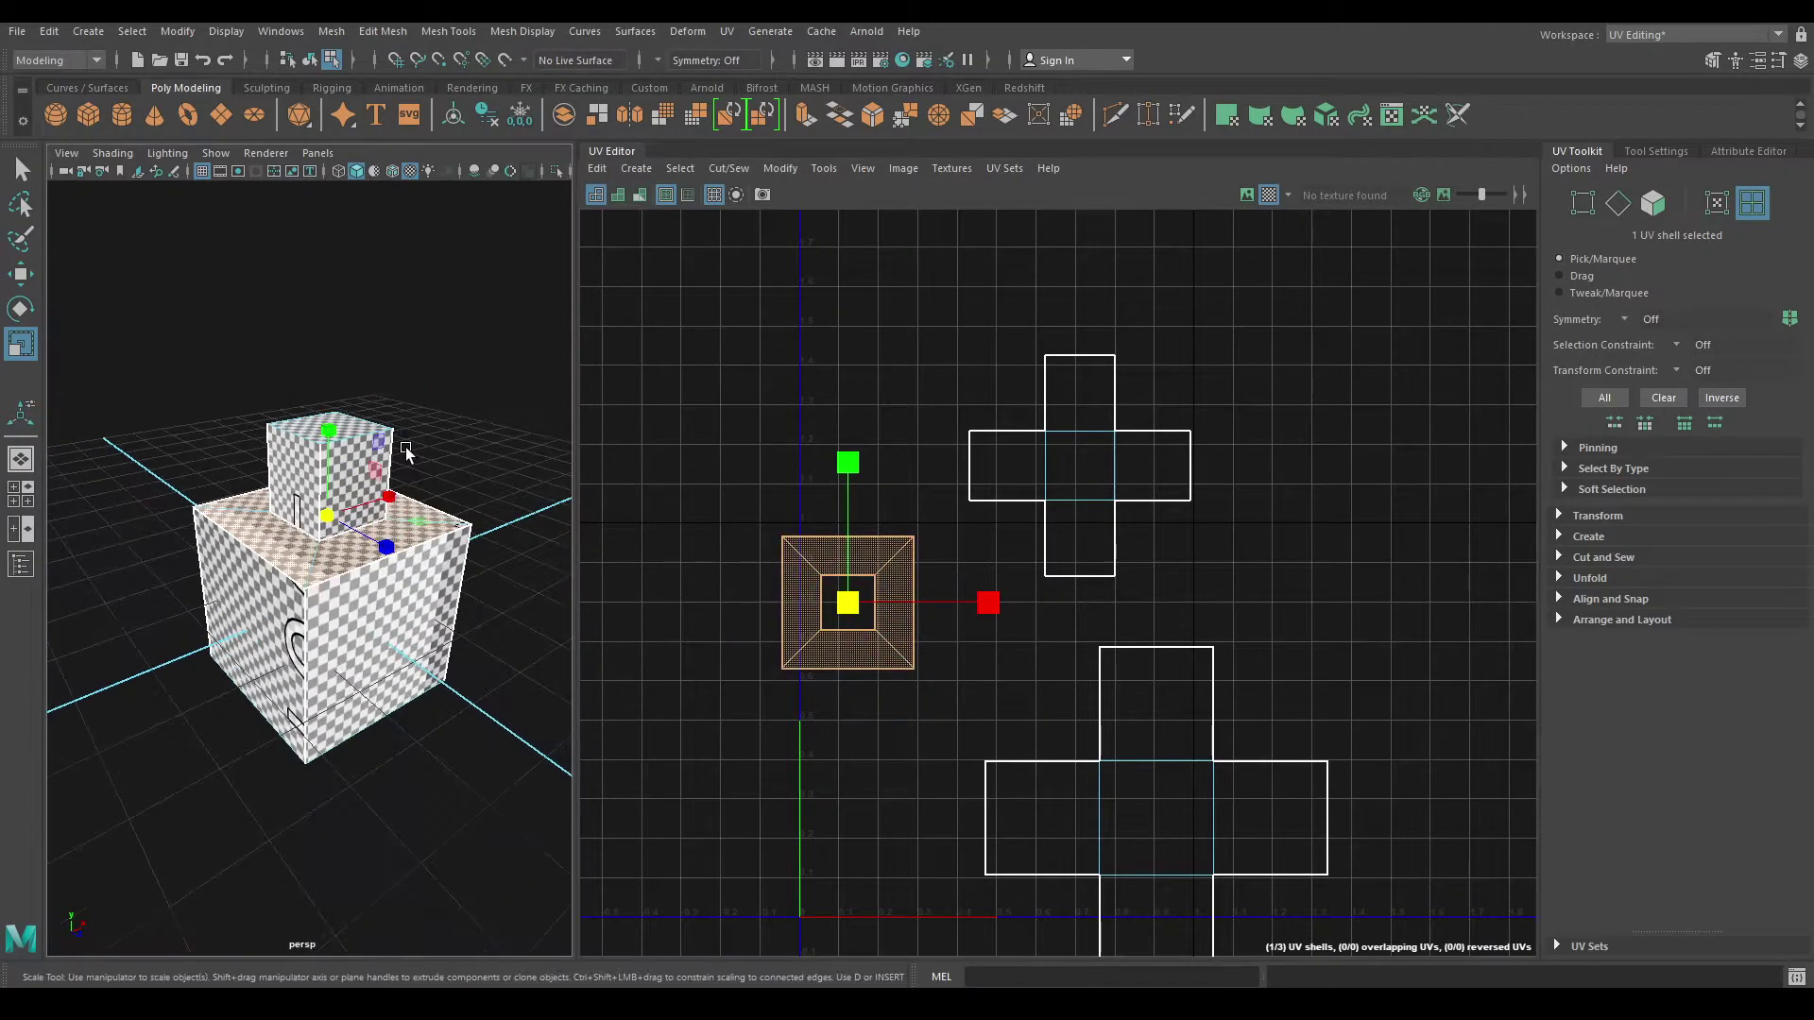
left_click_drag(312, 567, 434, 590, "alt")
scroll(434, 590, "up", 3)
Step: Select all three UV shells and pack them with Layout UV
right_click_drag(879, 623, 966, 744, "alt")
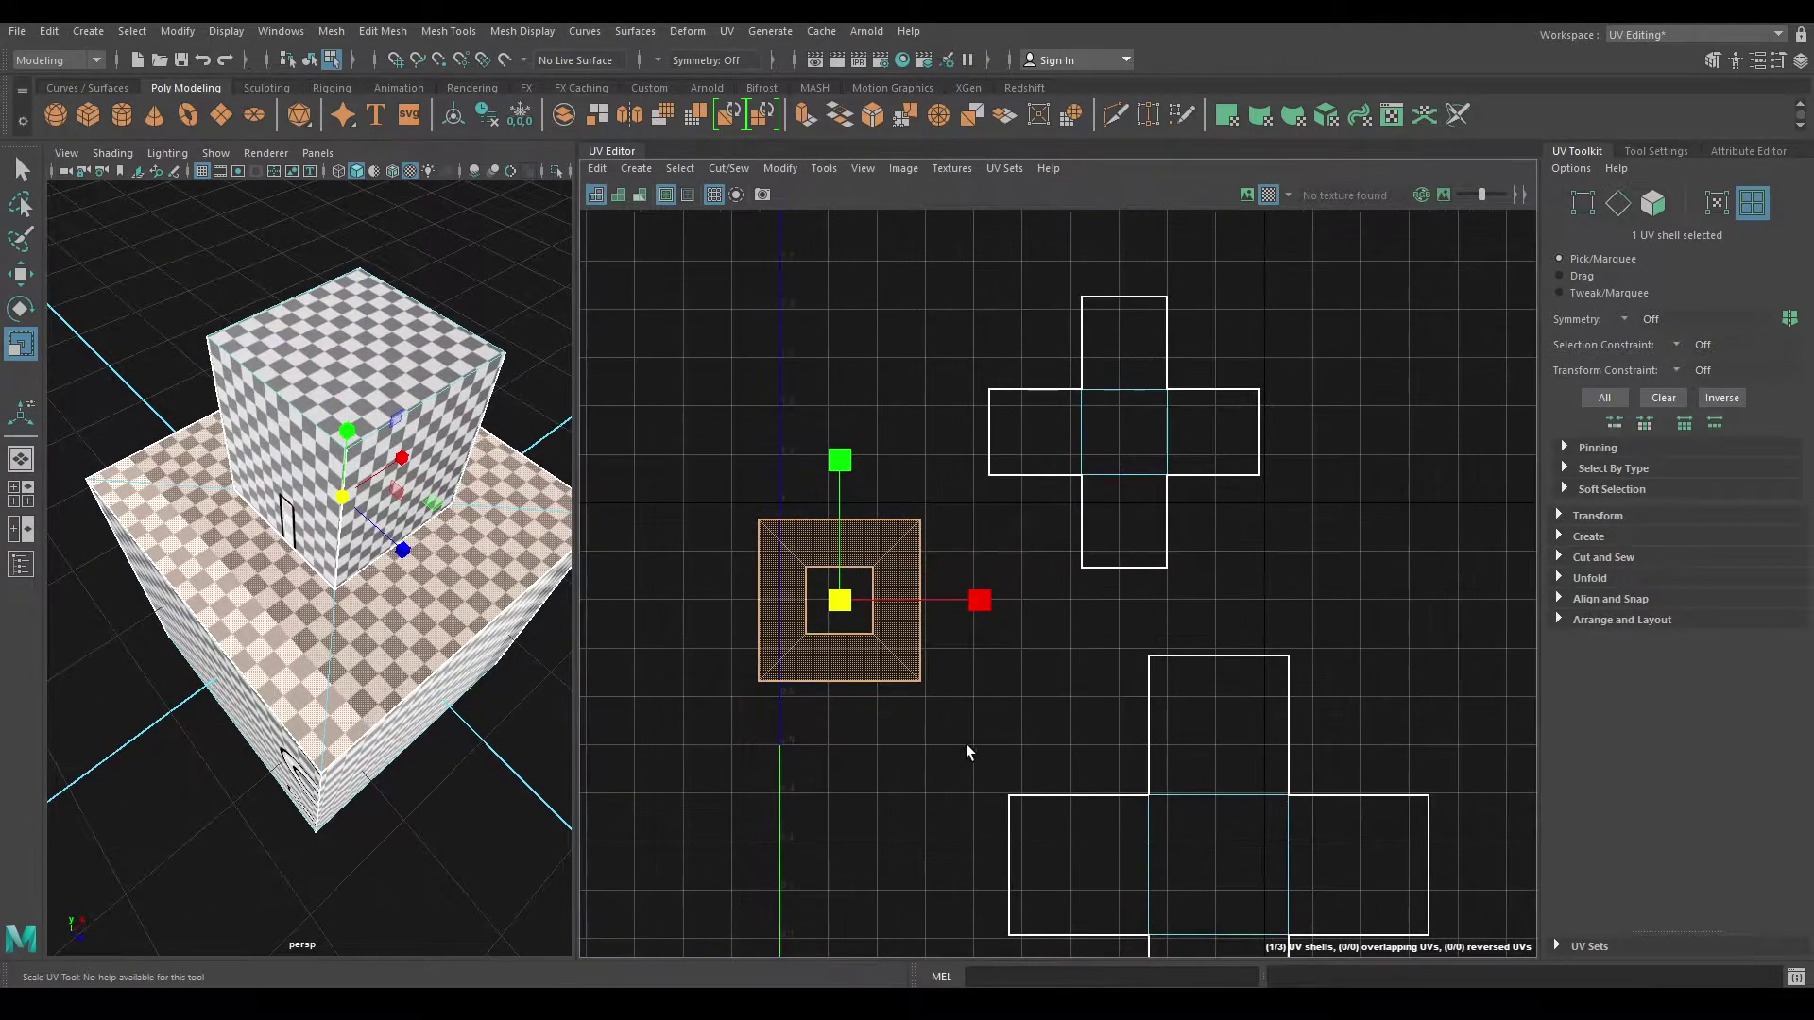
middle_click_drag(966, 744, 939, 636, "alt")
right_click_drag(939, 636, 921, 446, "alt")
right_click(921, 446)
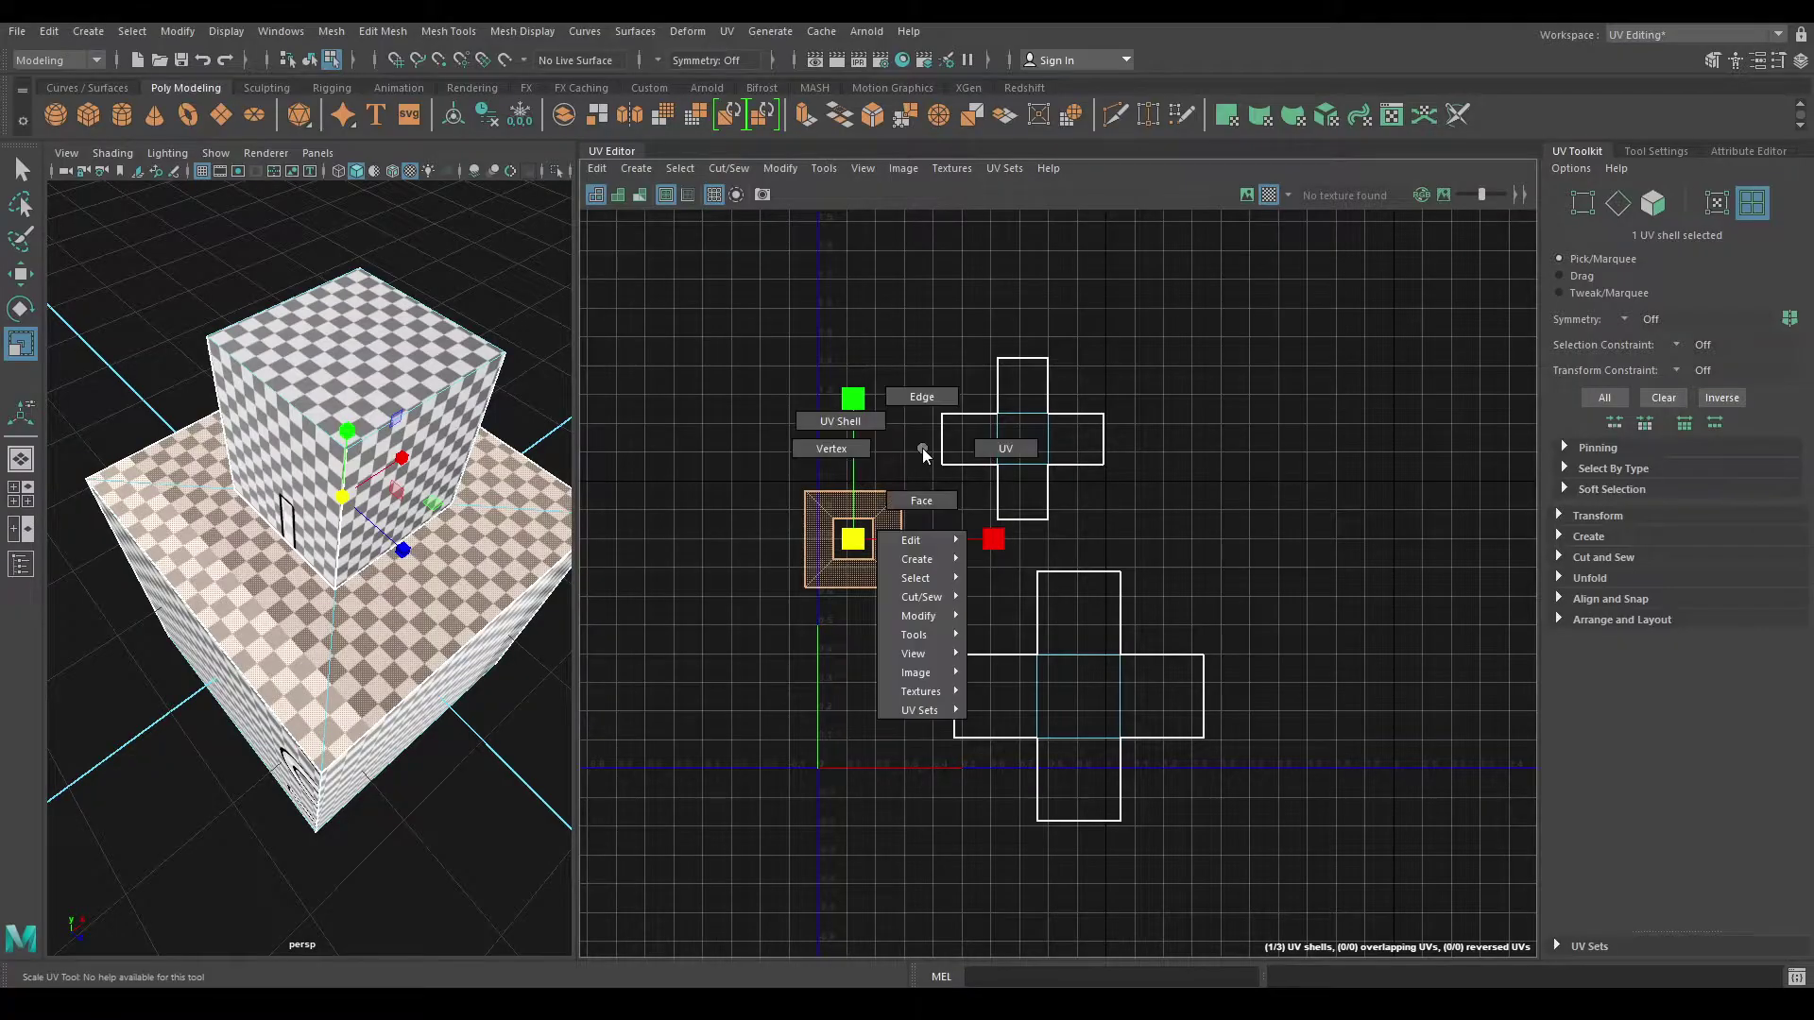
left_click_drag(749, 344, 1364, 863)
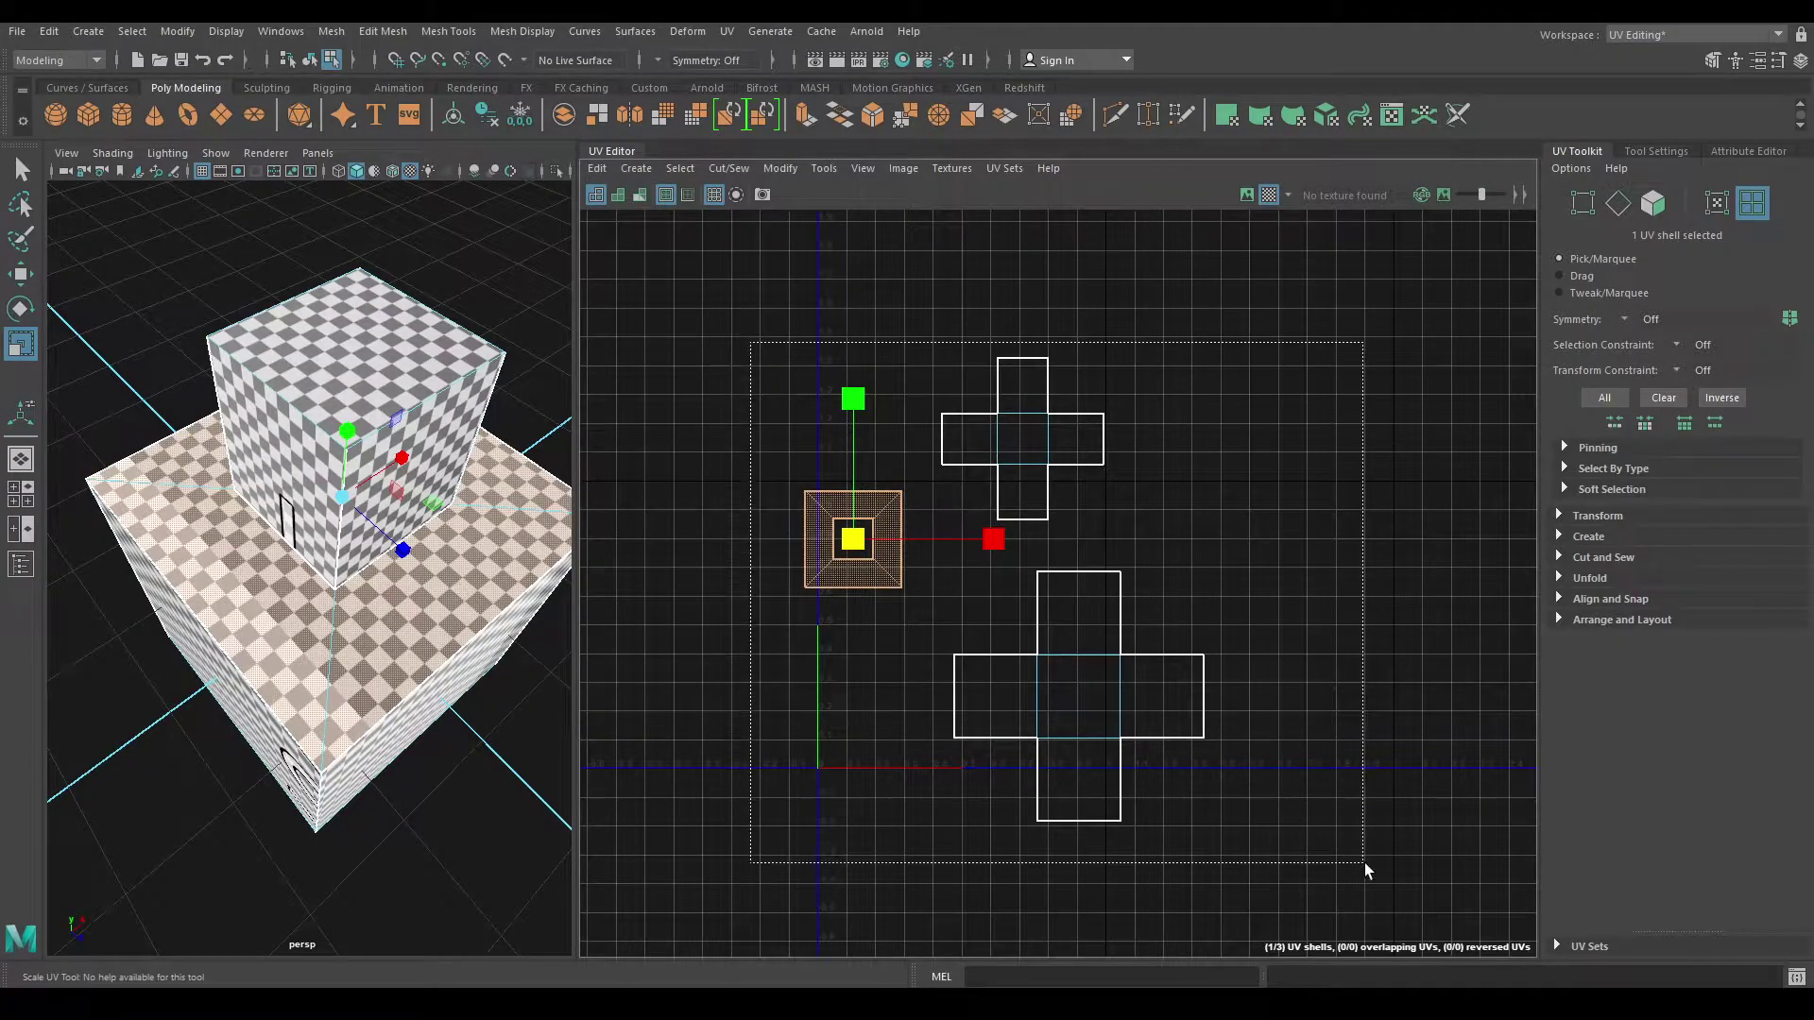
right_click(1154, 468, "shift")
mouse_move(1142, 481)
right_mouse_down("shift")
mouse_move(980, 533)
mouse_move(994, 529)
right_mouse_up("shift")
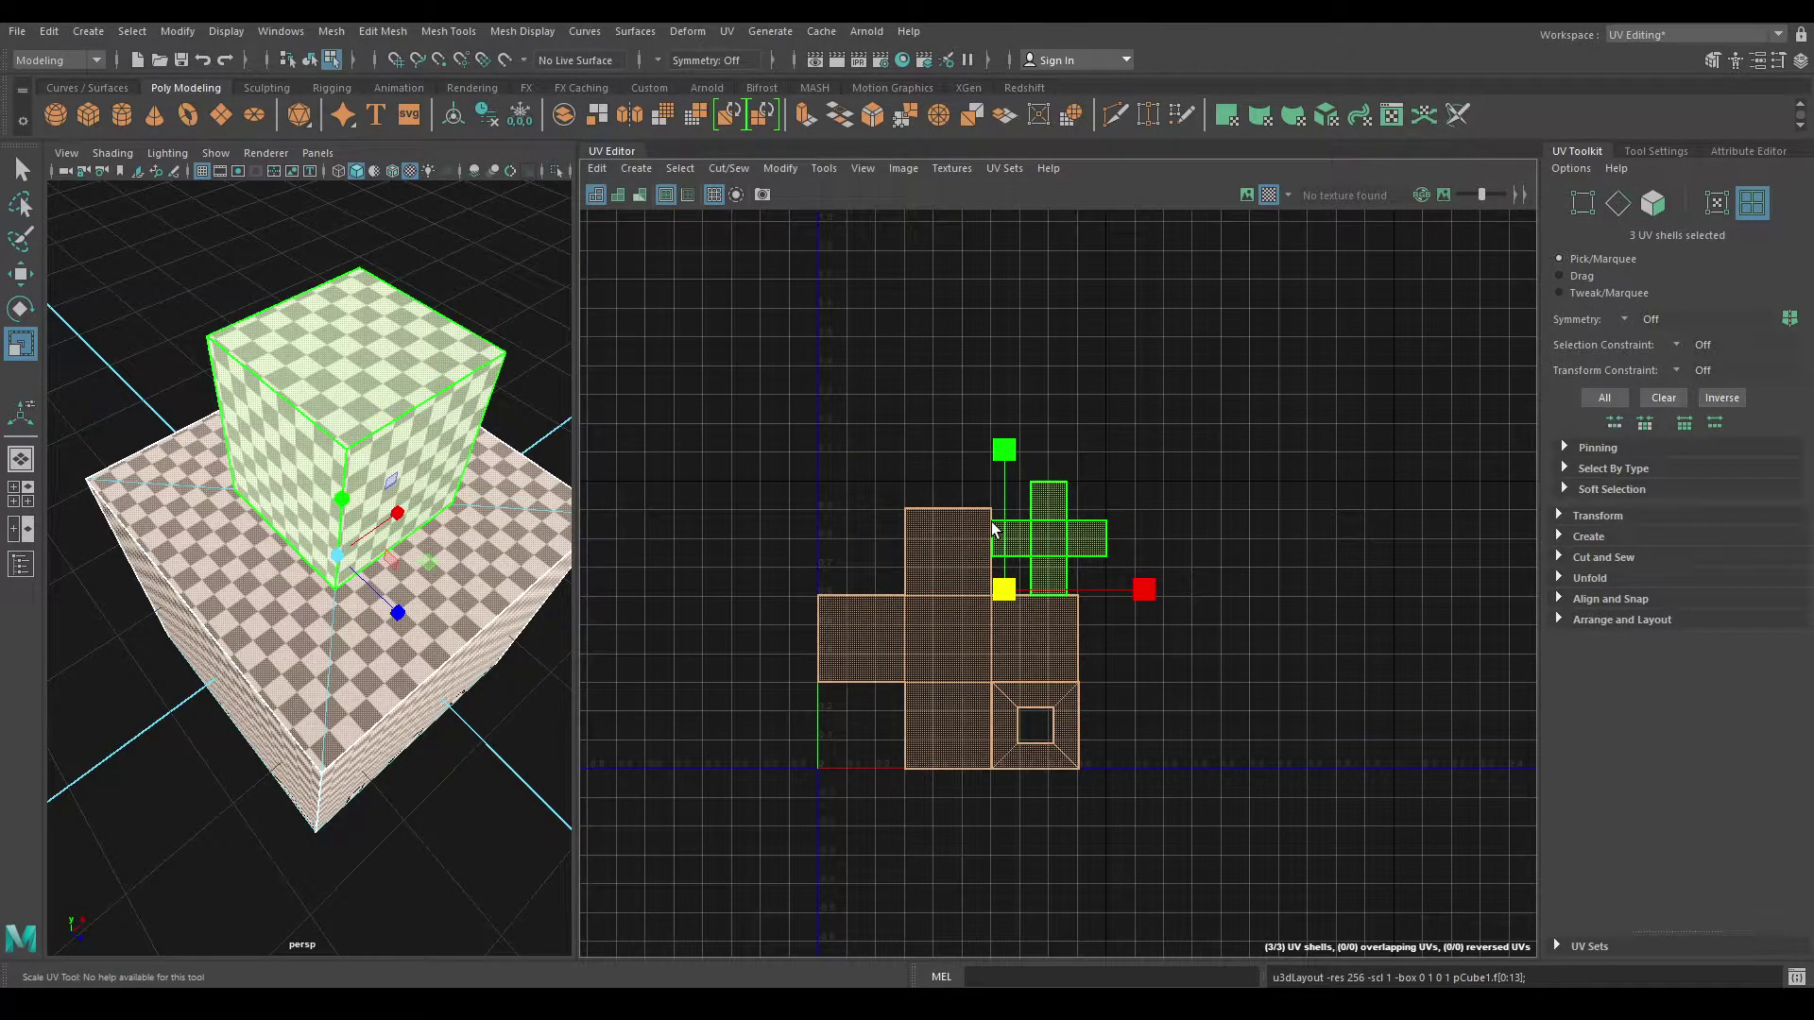
Step: Return to object selection and tumble the view to inspect the evenly sized checkers
key("w")
left_click_drag(312, 585, 383, 602, "alt")
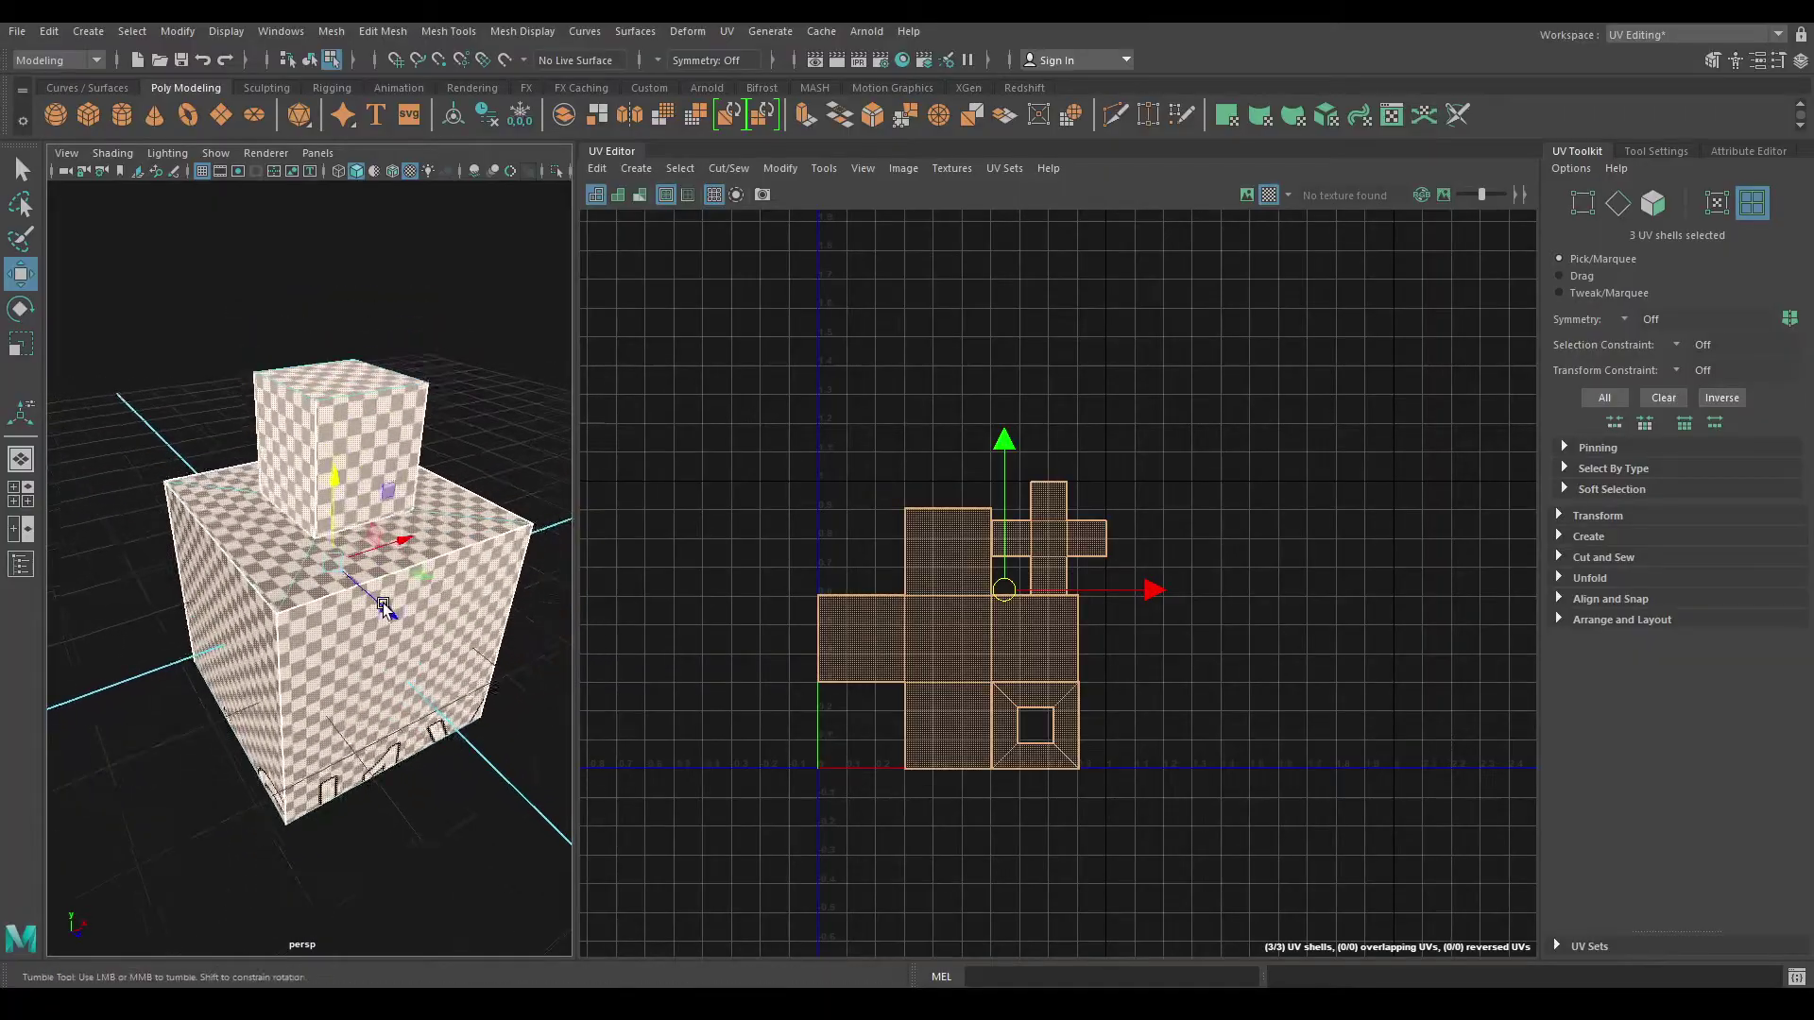
key("F8")
left_click_drag(517, 425, 408, 534, "alt")
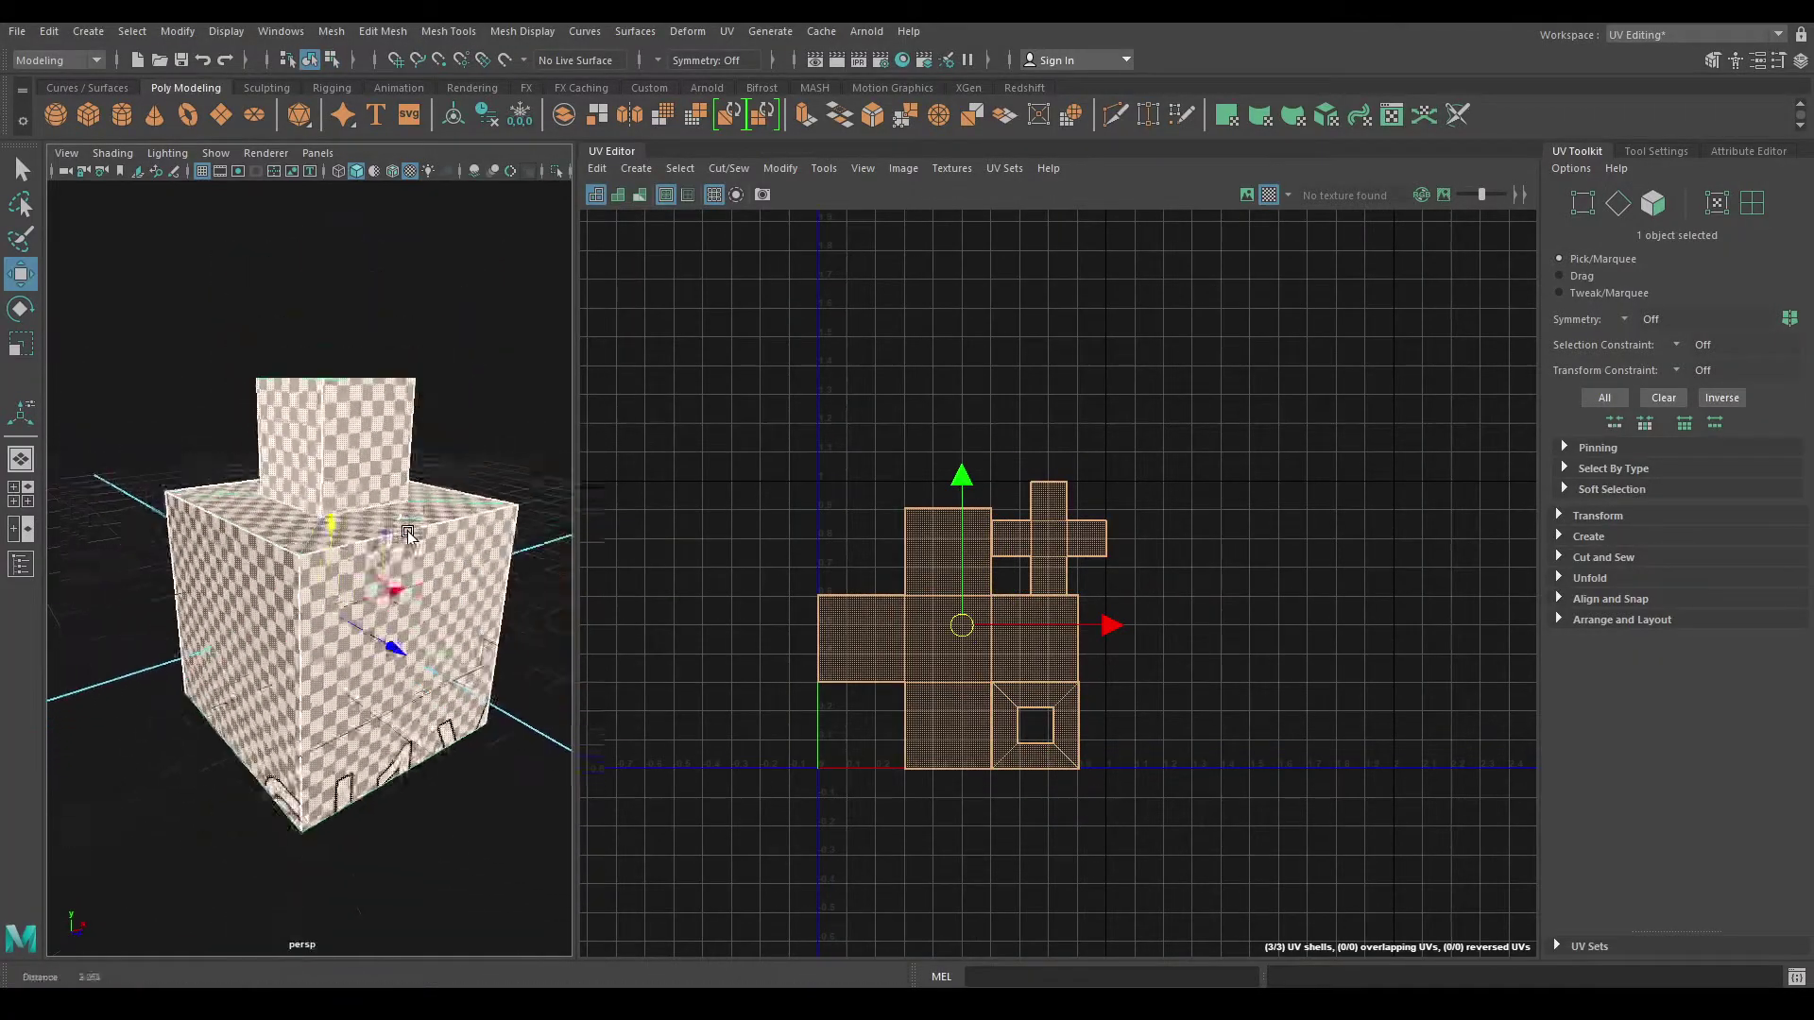
mouse_move(409, 457)
left_mouse_down("alt")
mouse_move(444, 529)
mouse_move(429, 677)
left_mouse_up("alt")
scroll(444, 538, "up", 3)
scroll(451, 551, "up", 2)
scroll(429, 677, "down", 3)
scroll(429, 677, "up", 3)
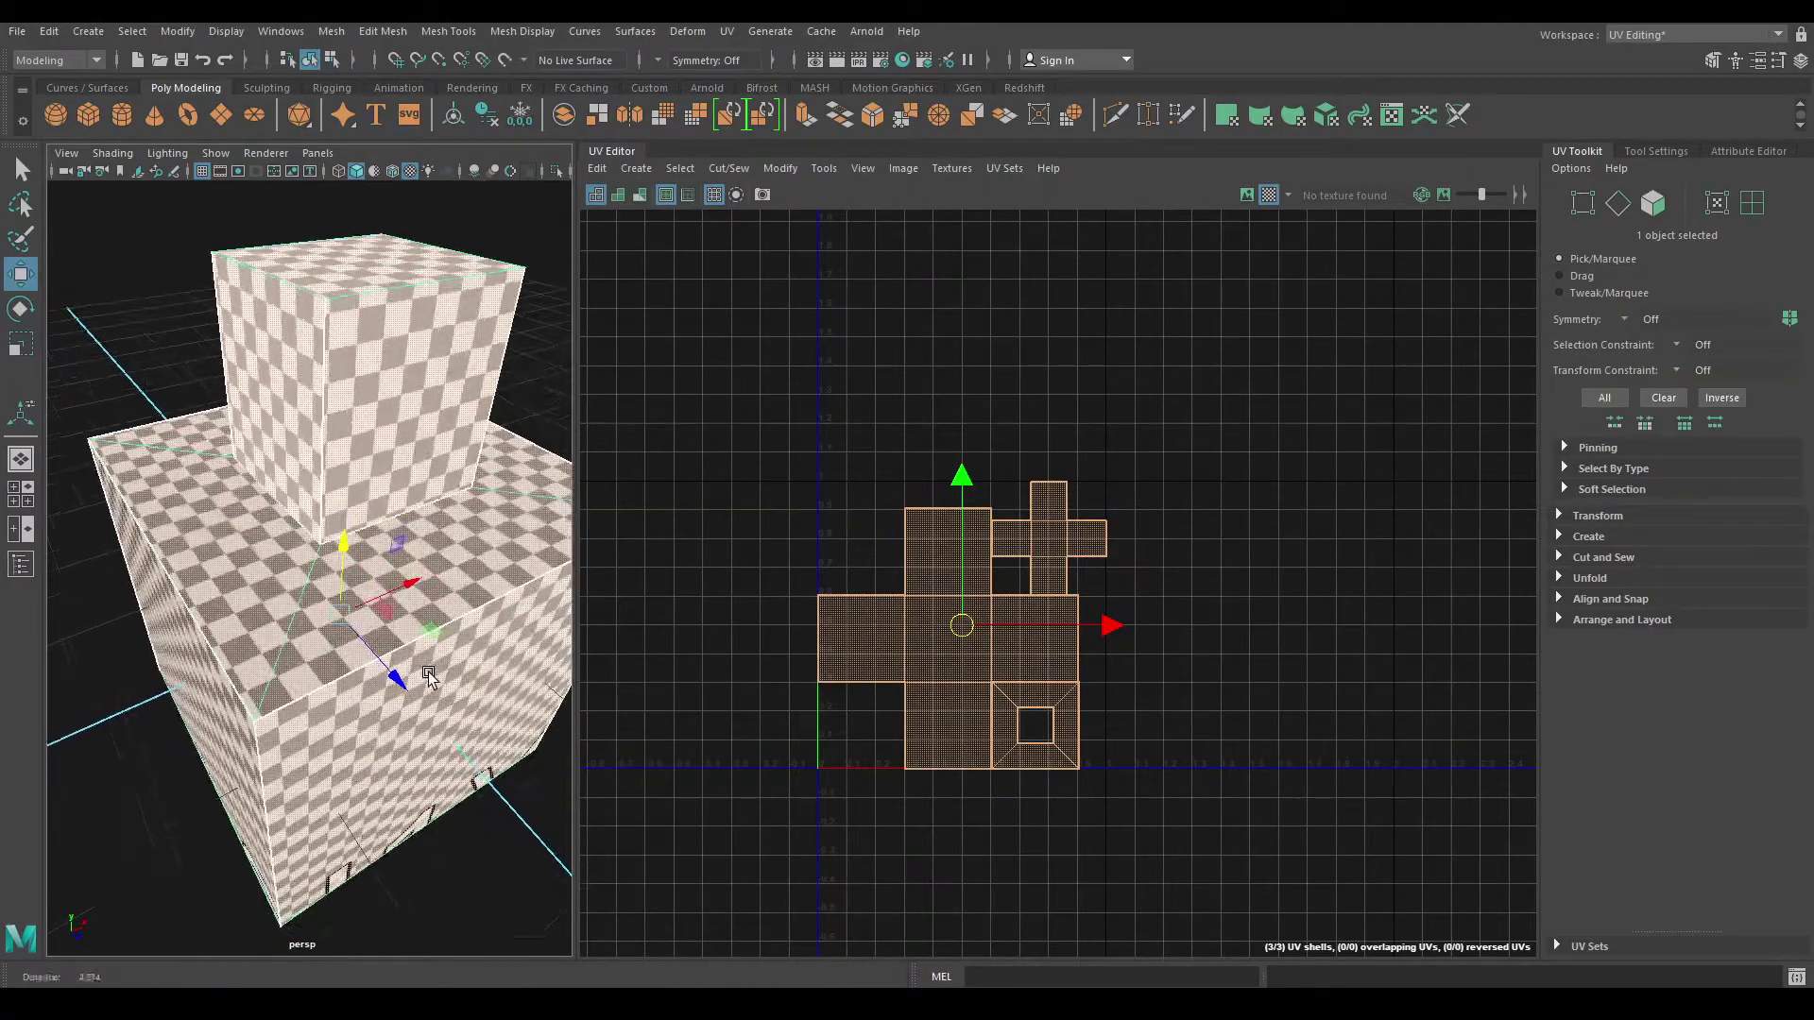
scroll(429, 677, "down", 3)
scroll(959, 770, "down", 1)
scroll(379, 565, "down", 2)
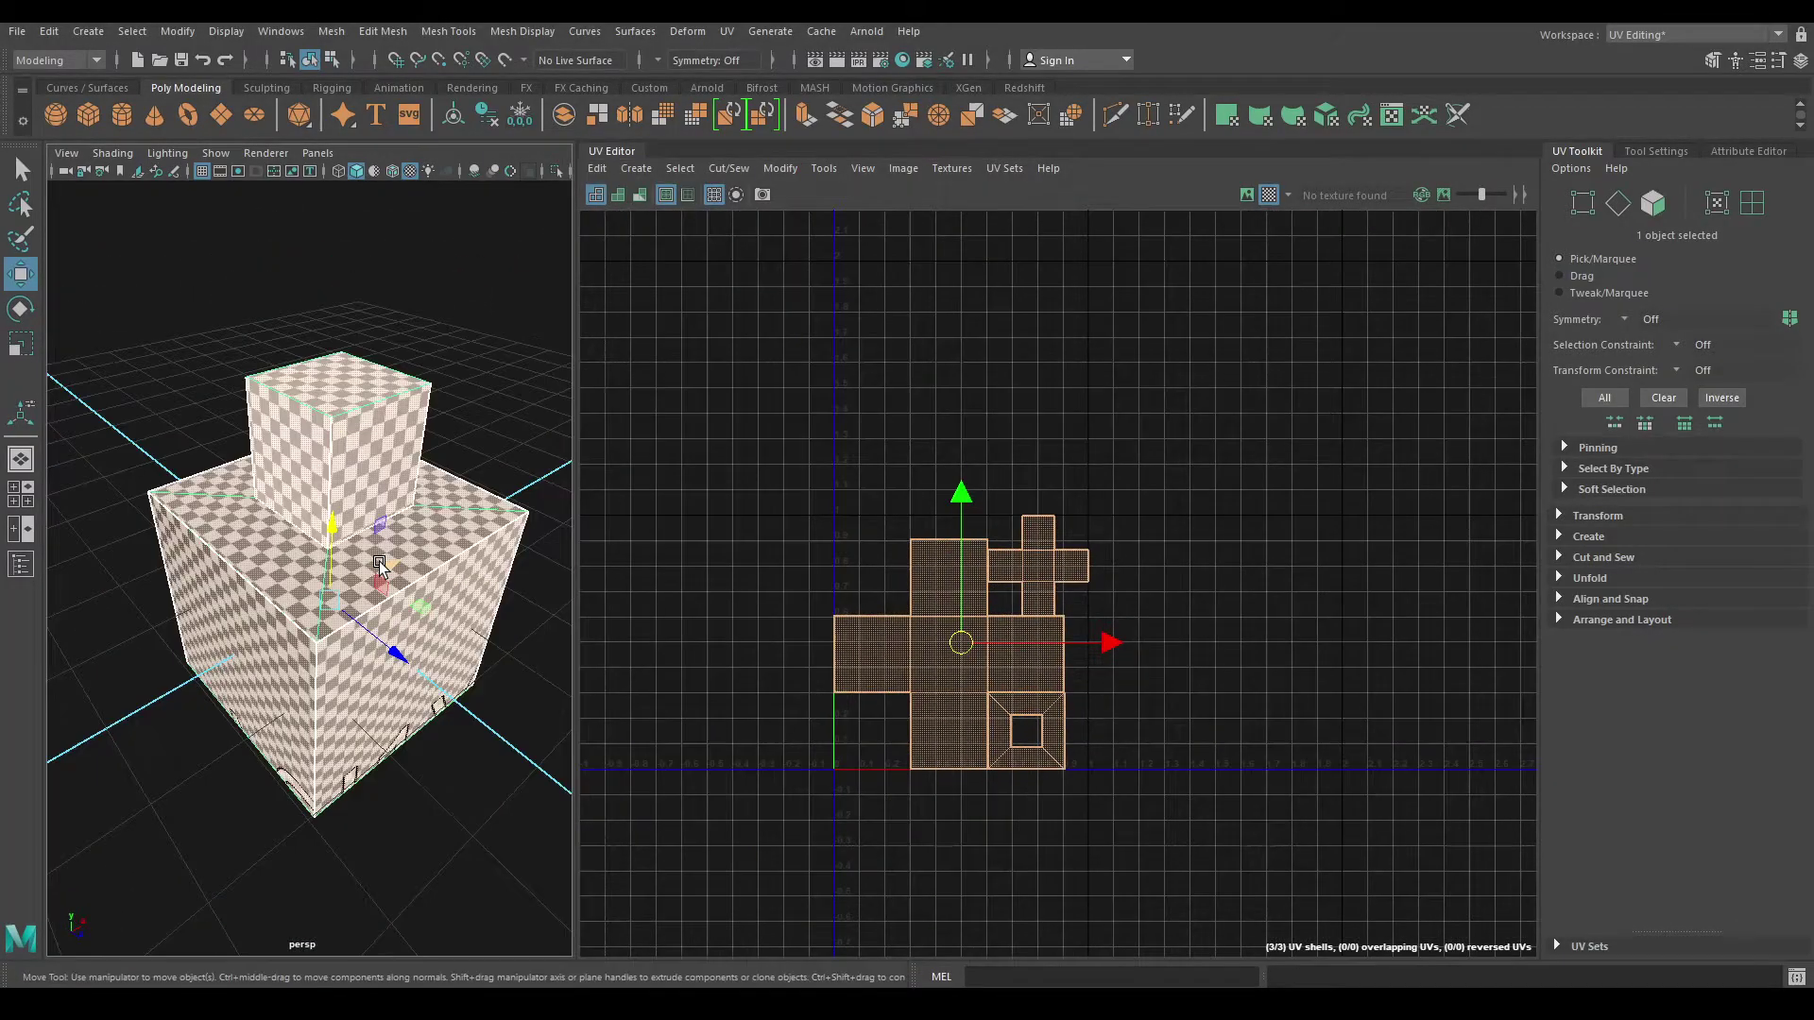
scroll(378, 565, "up", 2)
Step: Check the Image menu's UV Snapshot option for the three shells, then deselect the cubes
left_click_drag(814, 440, 1314, 944)
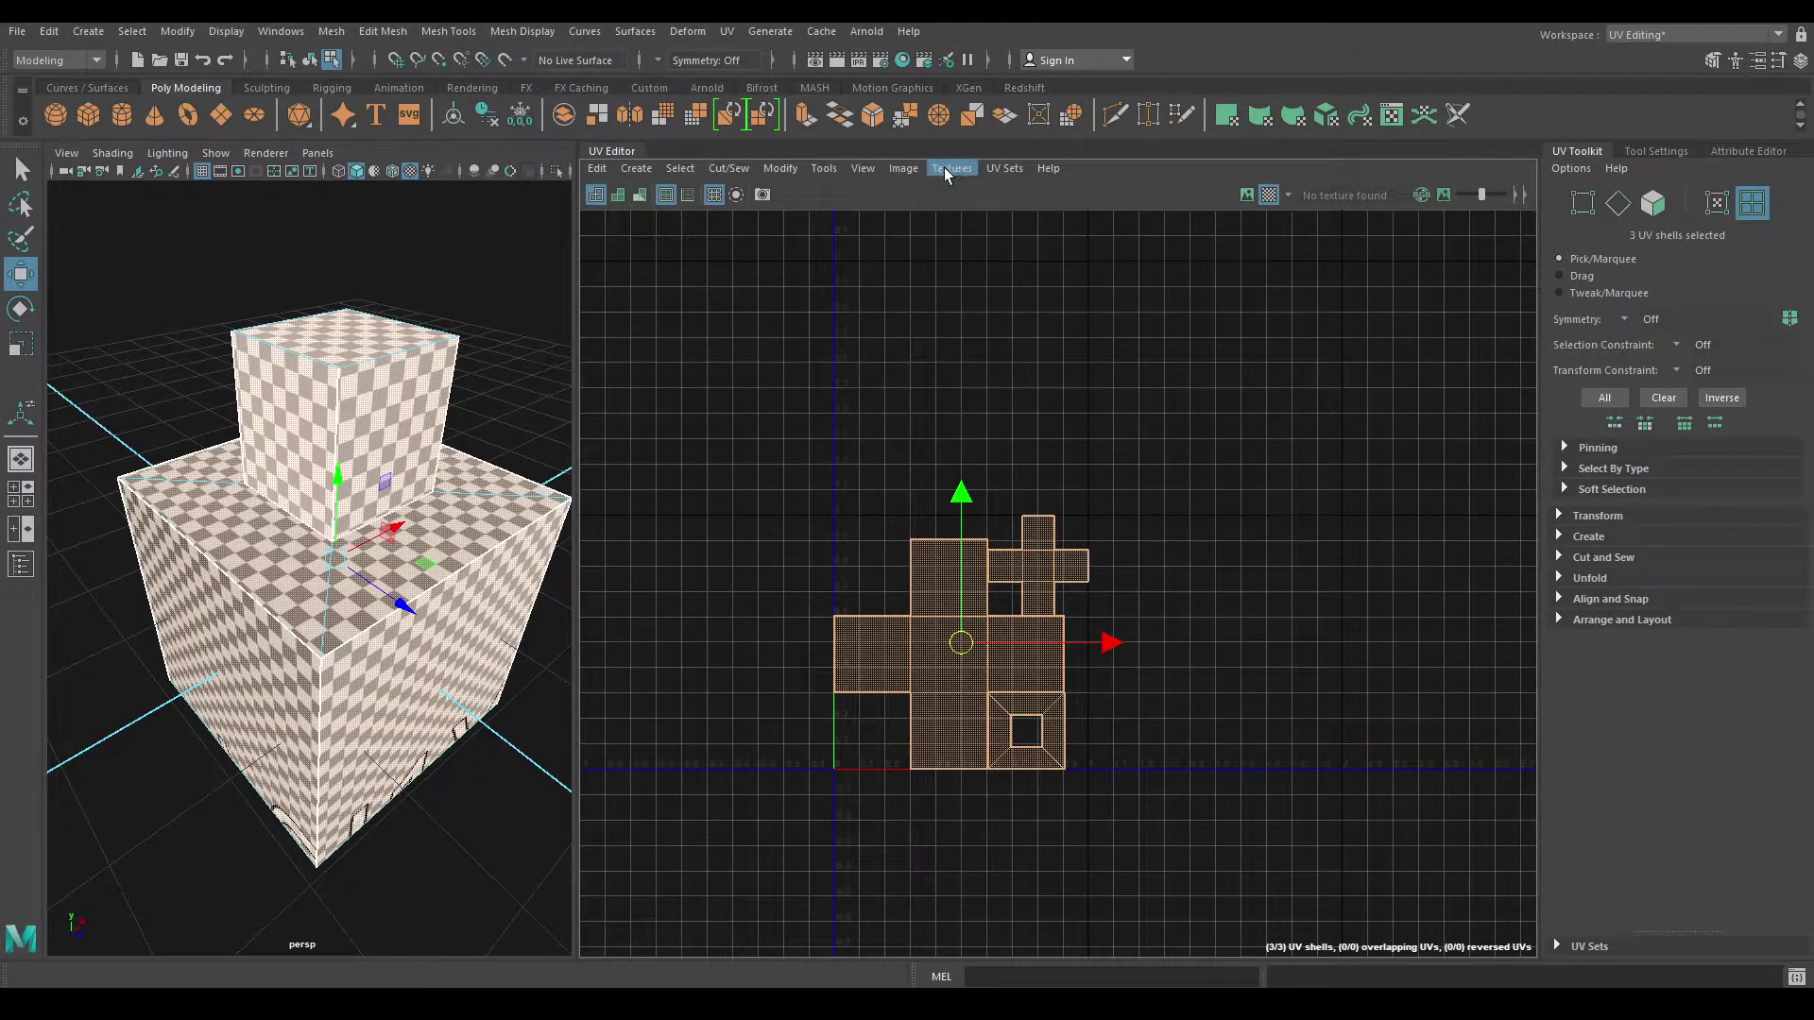
left_click(907, 170)
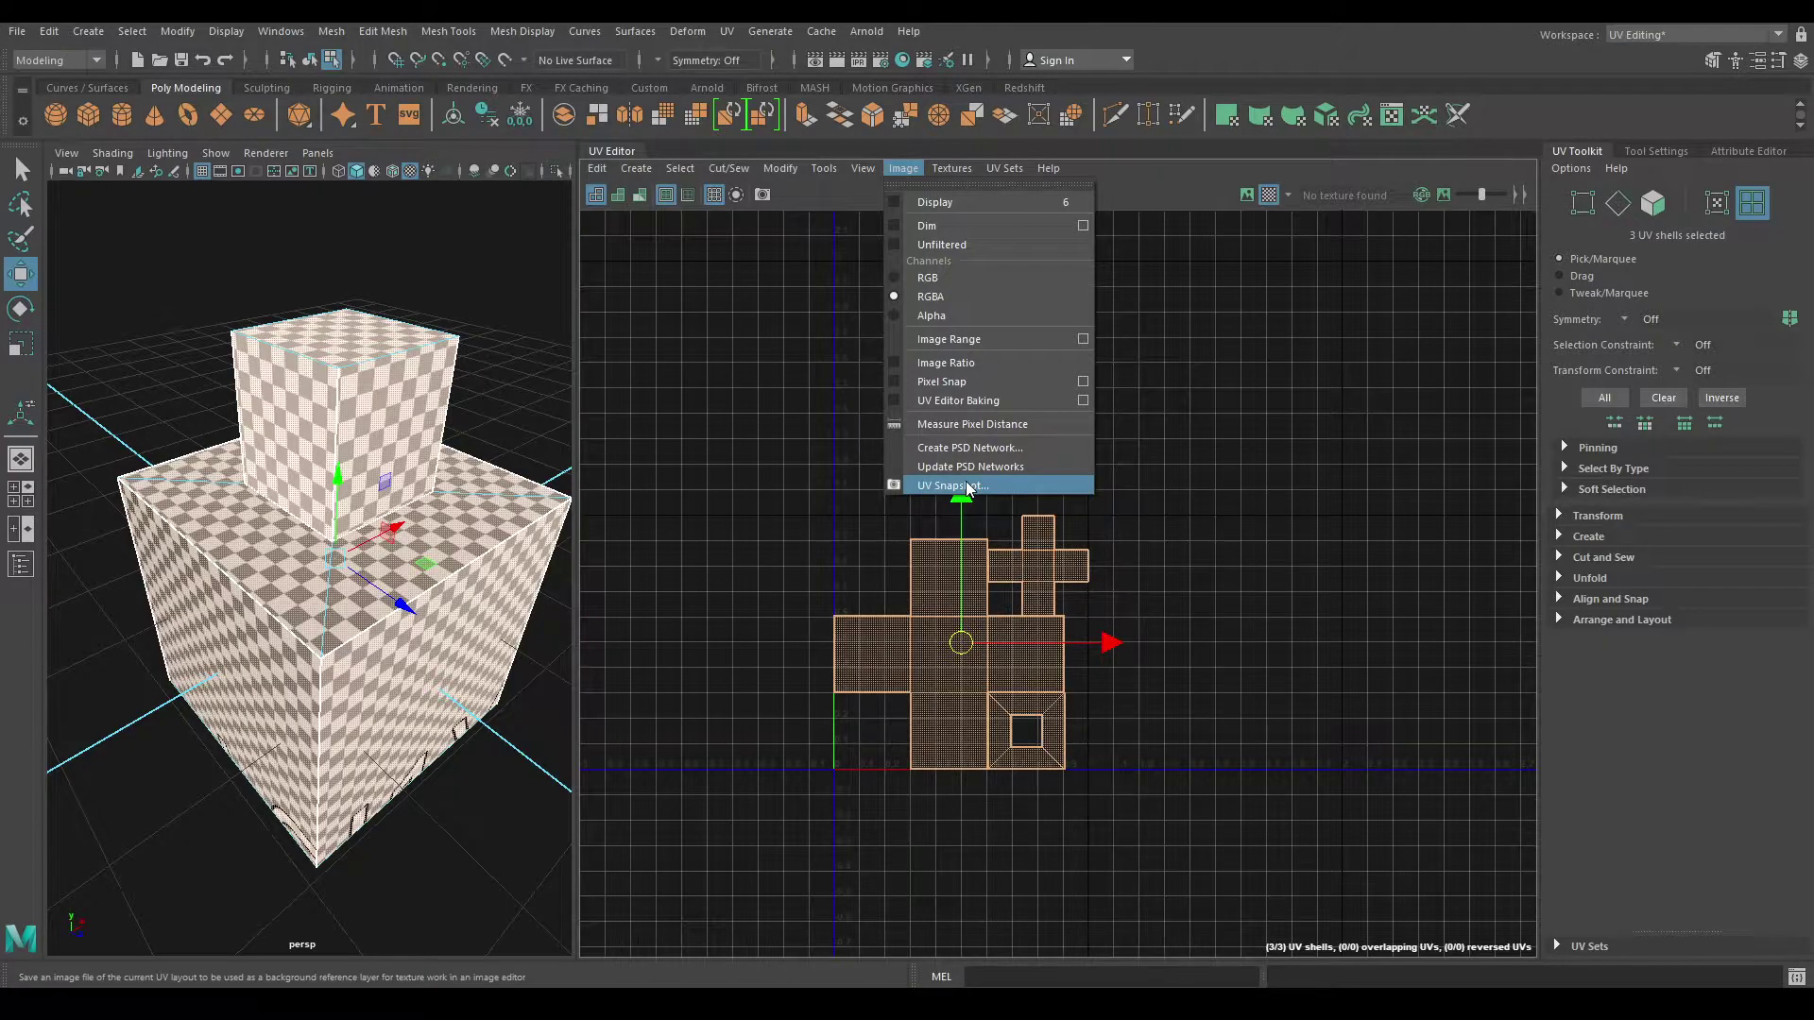
right_click_drag(421, 397, 379, 641)
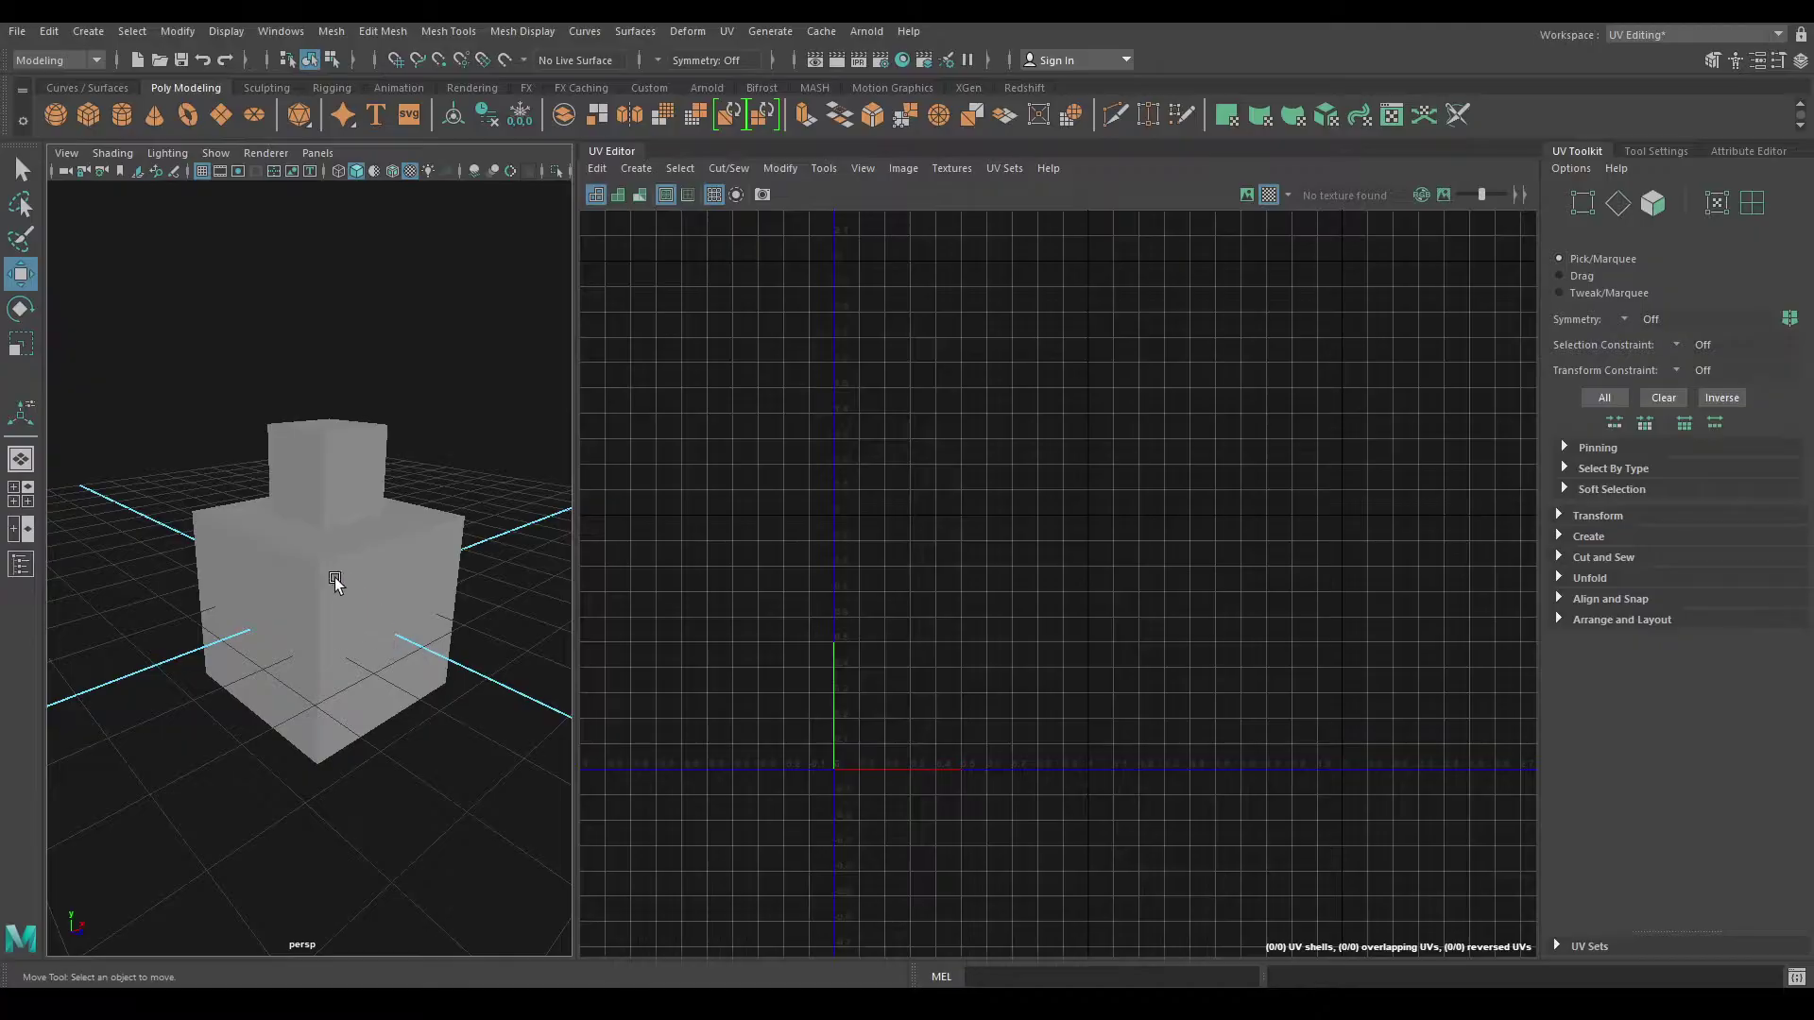
Step: Inspect the cubes' UVs, then select and delete the cube model
left_click(347, 551)
left_click_drag(348, 550, 388, 529, "alt")
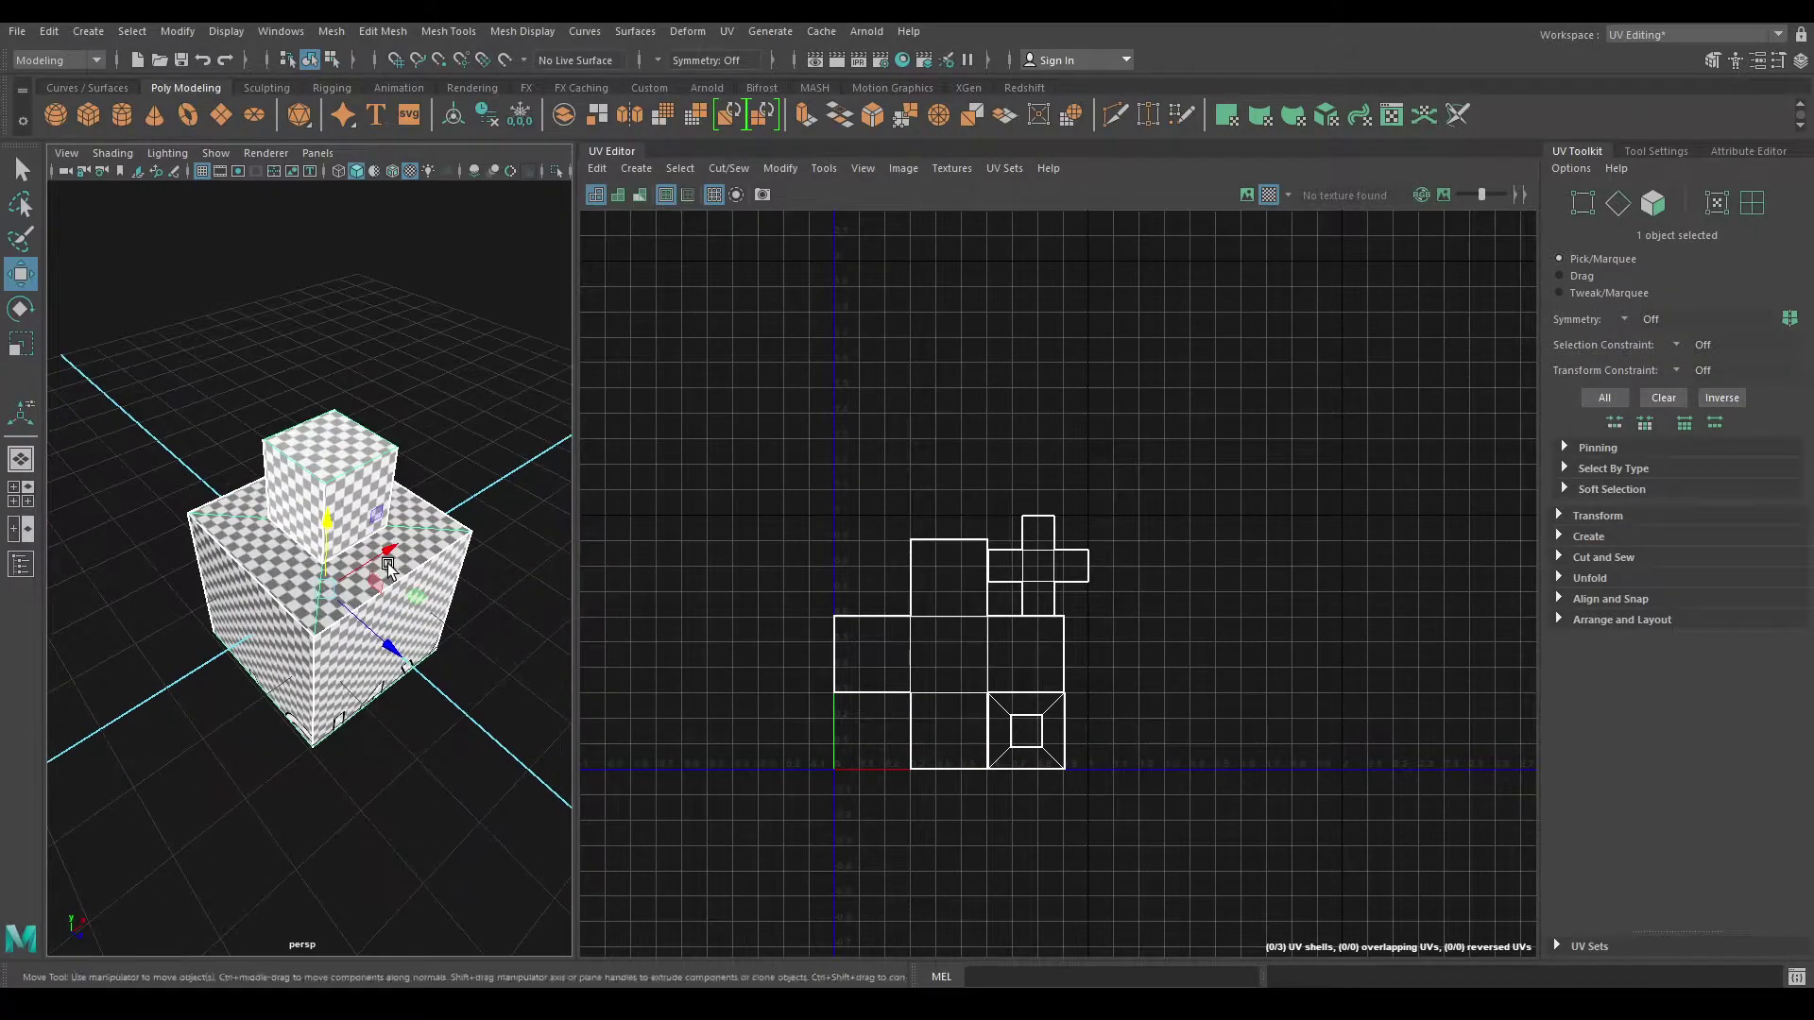
right_click_drag(388, 529, 366, 400, "alt")
left_click(366, 401)
left_click_drag(367, 401, 385, 474, "alt")
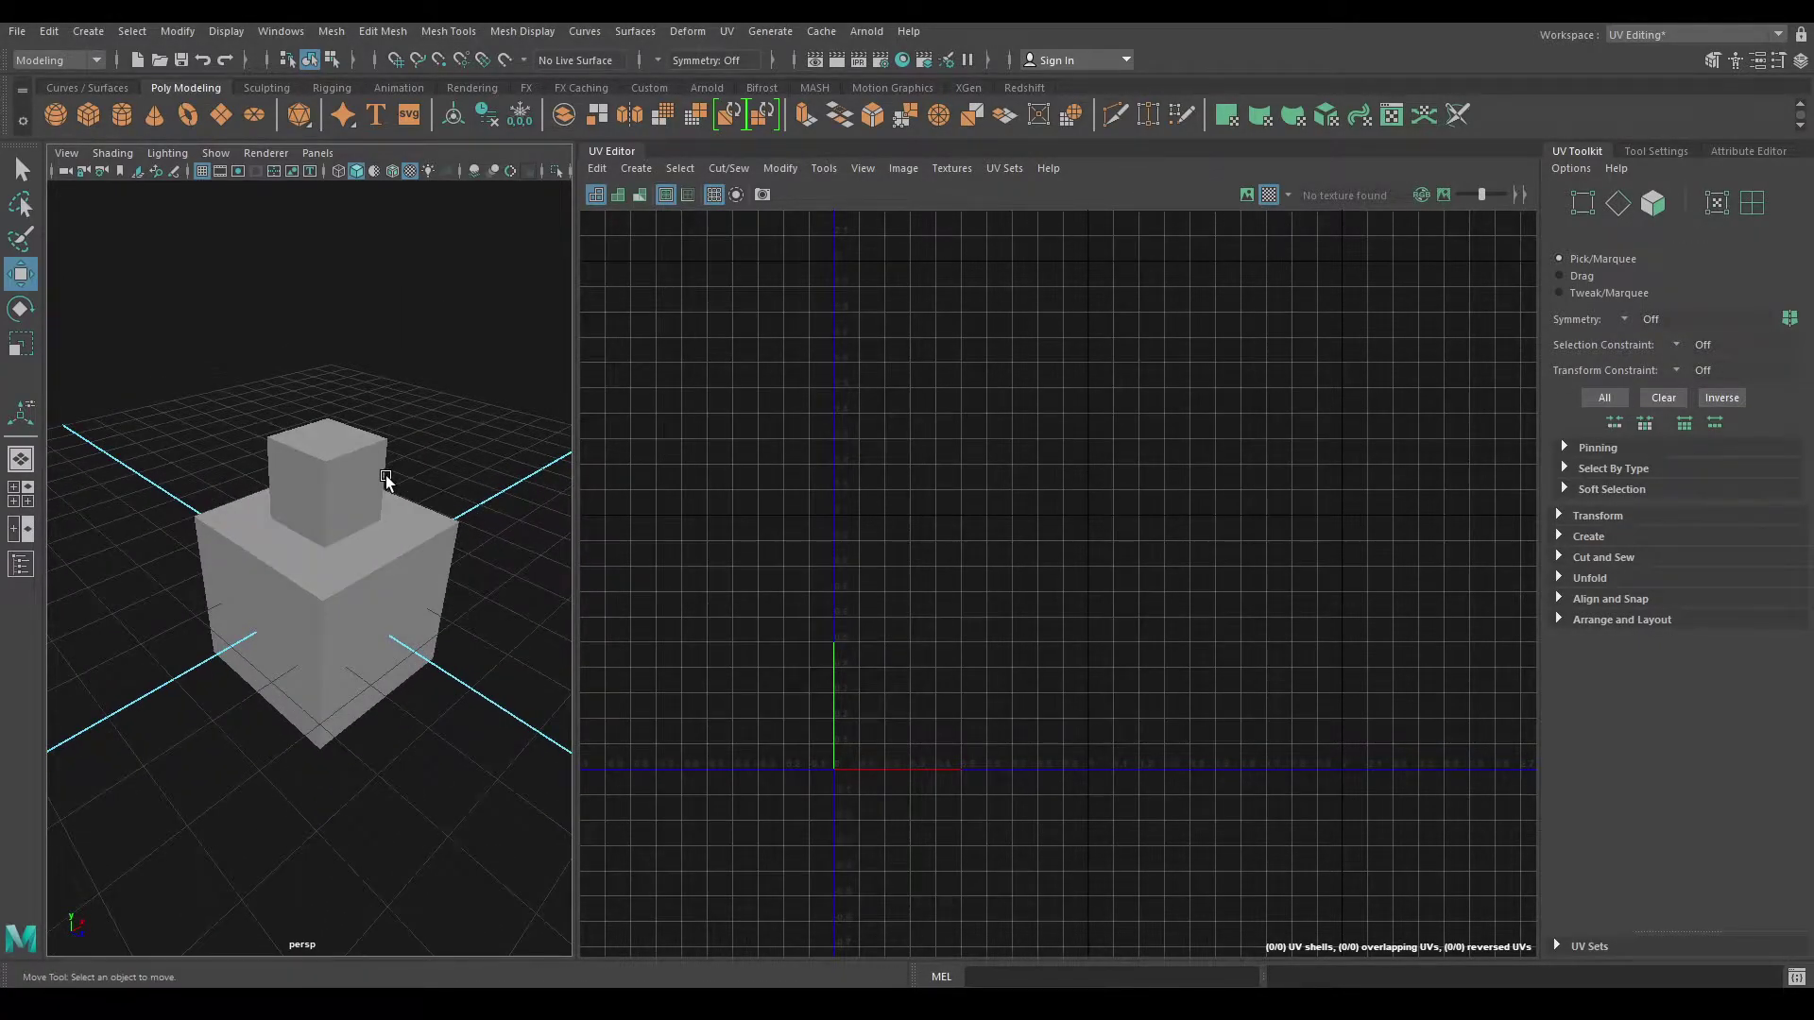
left_click(342, 621)
key("Delete")
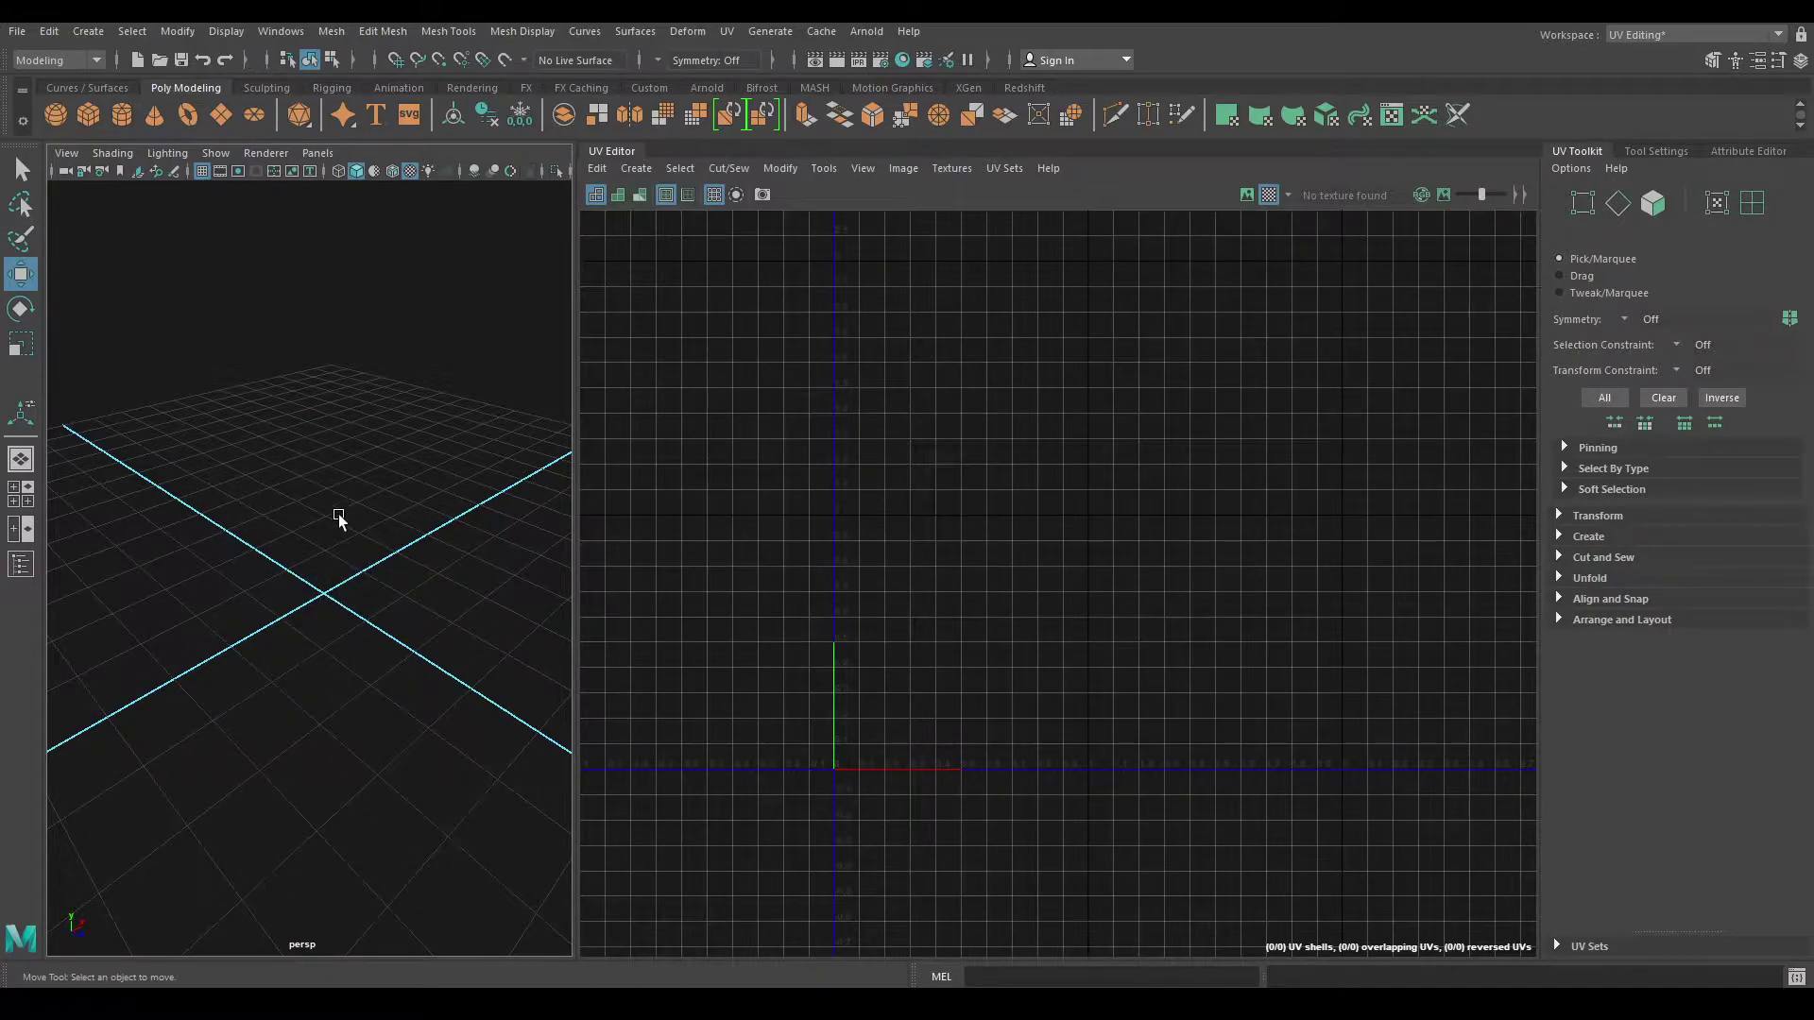
Step: Create a new polygon cylinder, frame it, and show the UV mapping projections list
right_click(350, 430, "shift")
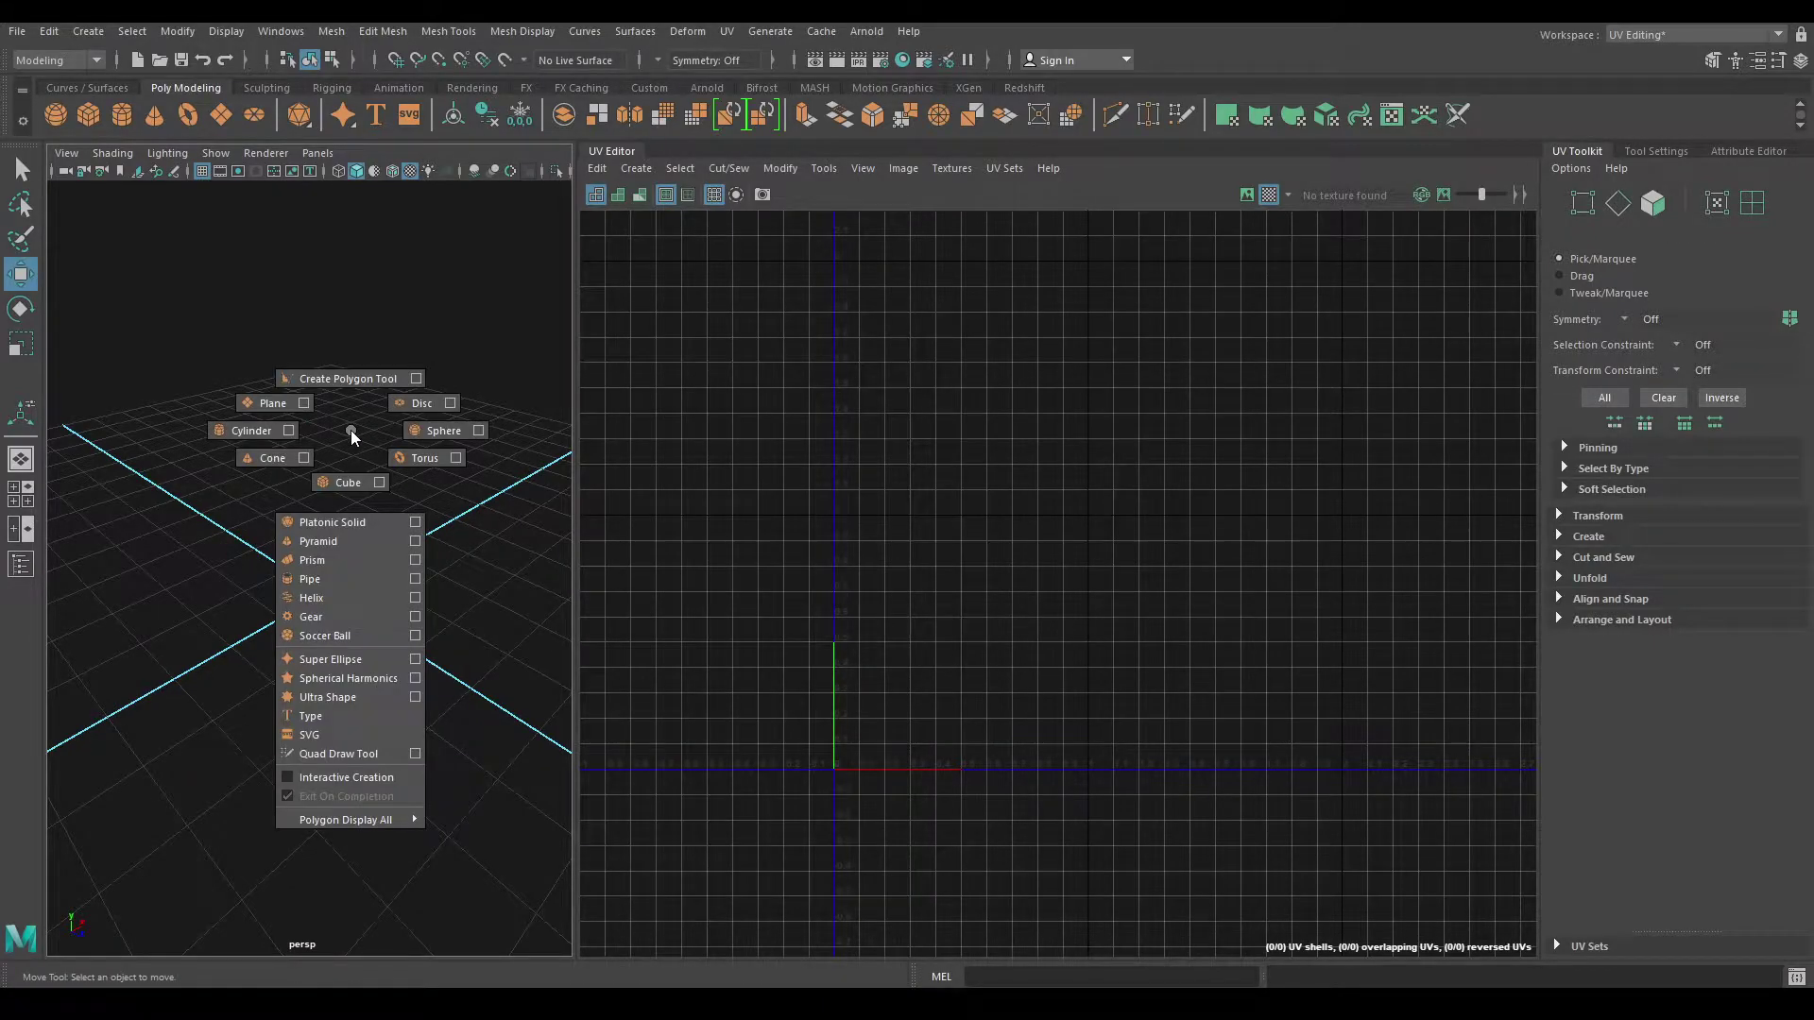
right_click_drag(349, 431, 253, 433, "shift")
right_click_drag(297, 499, 351, 652, "alt")
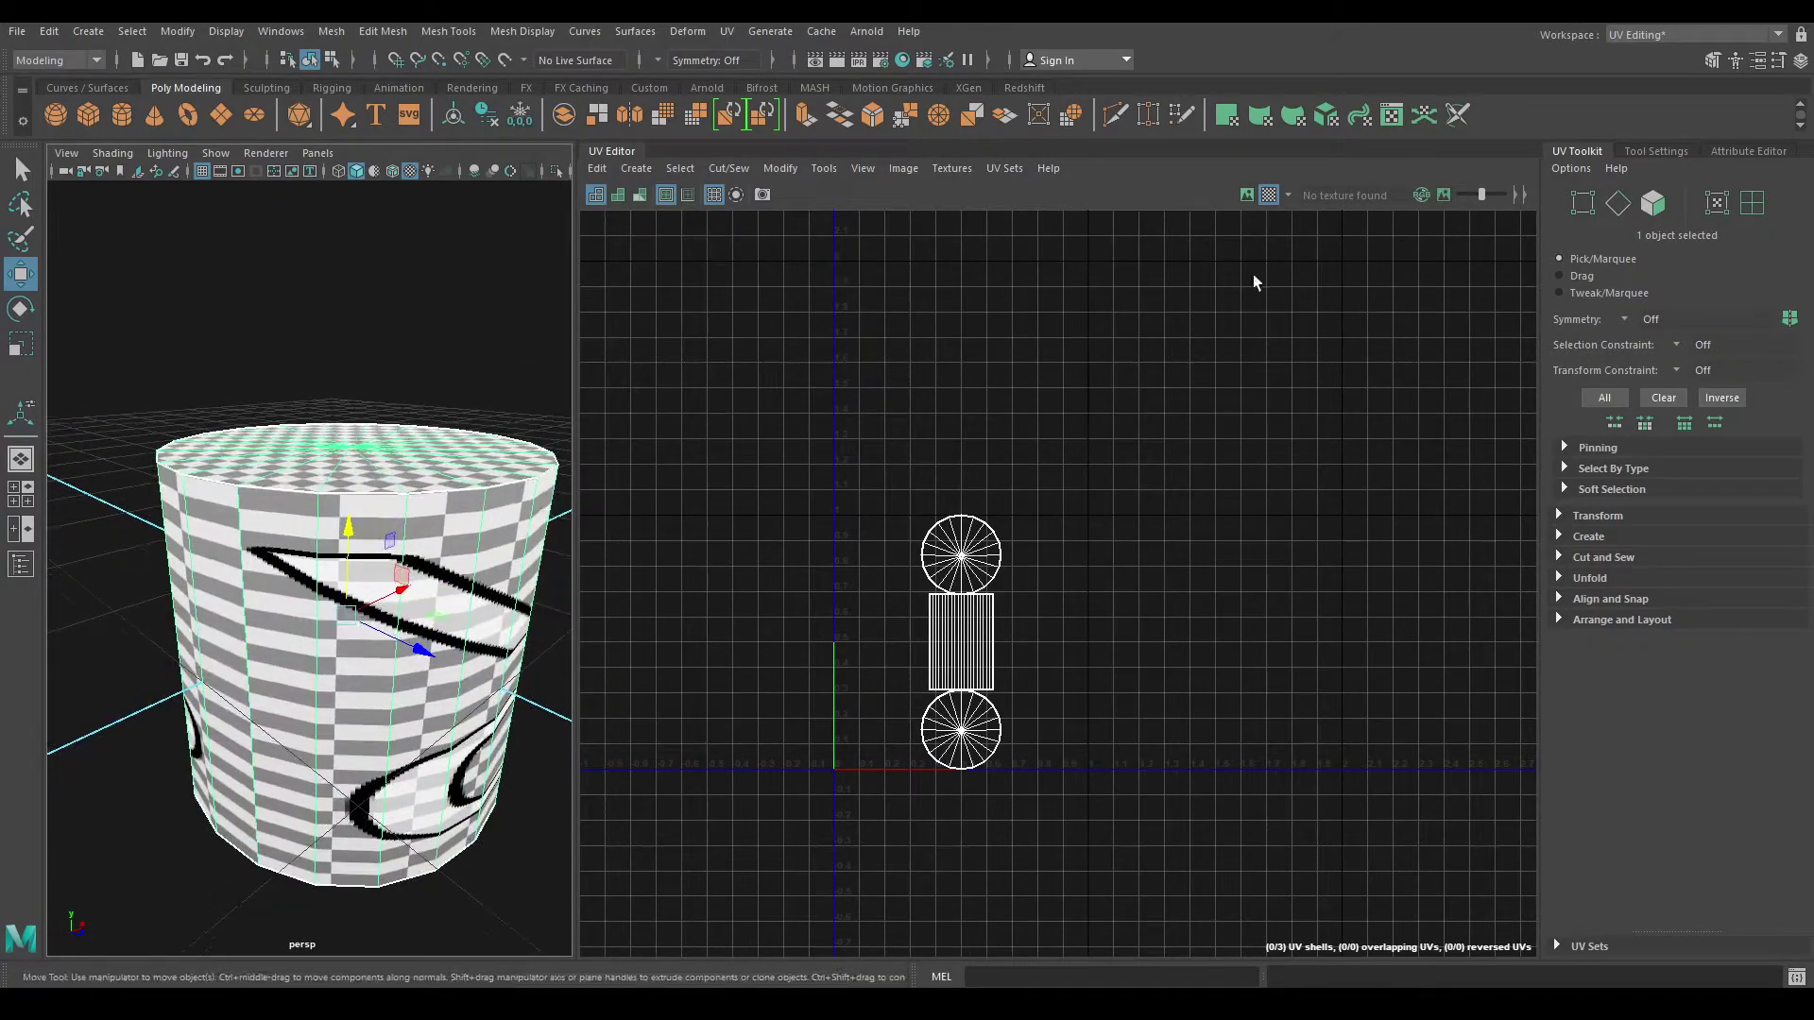
left_click_drag(435, 510, 444, 472, "alt")
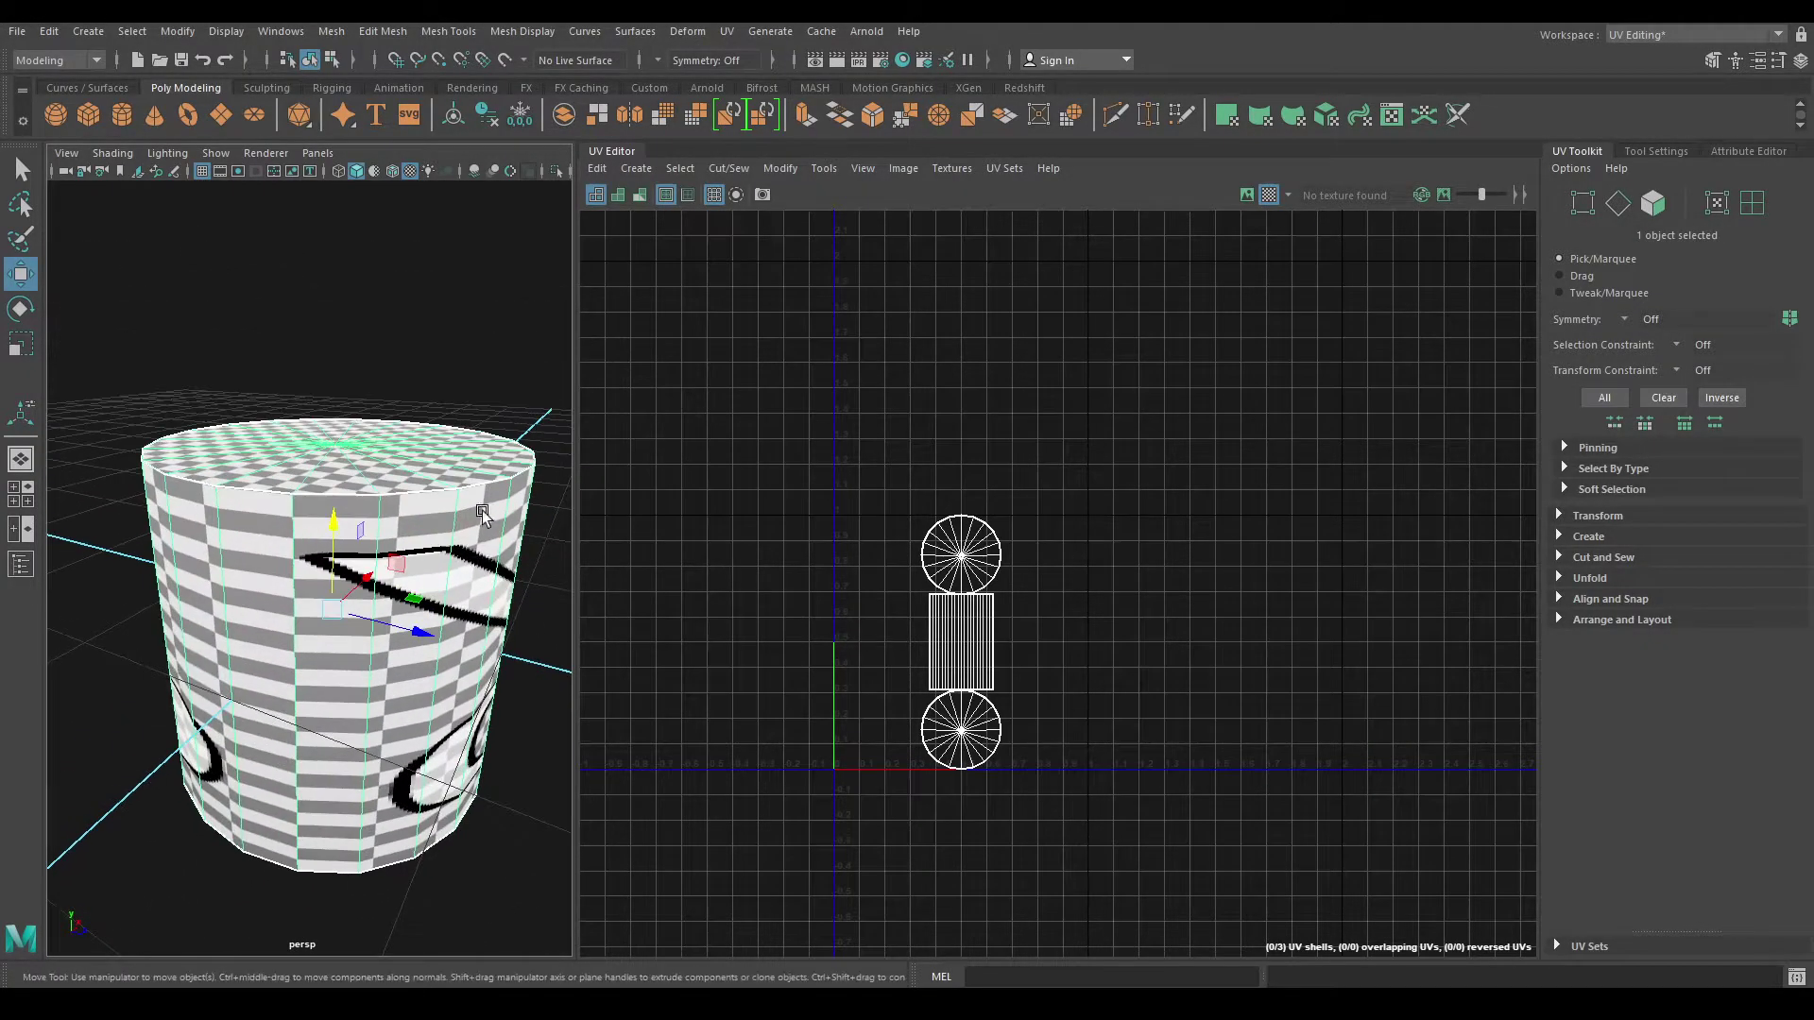
right_click_drag(415, 472, 446, 486, "alt")
key("f")
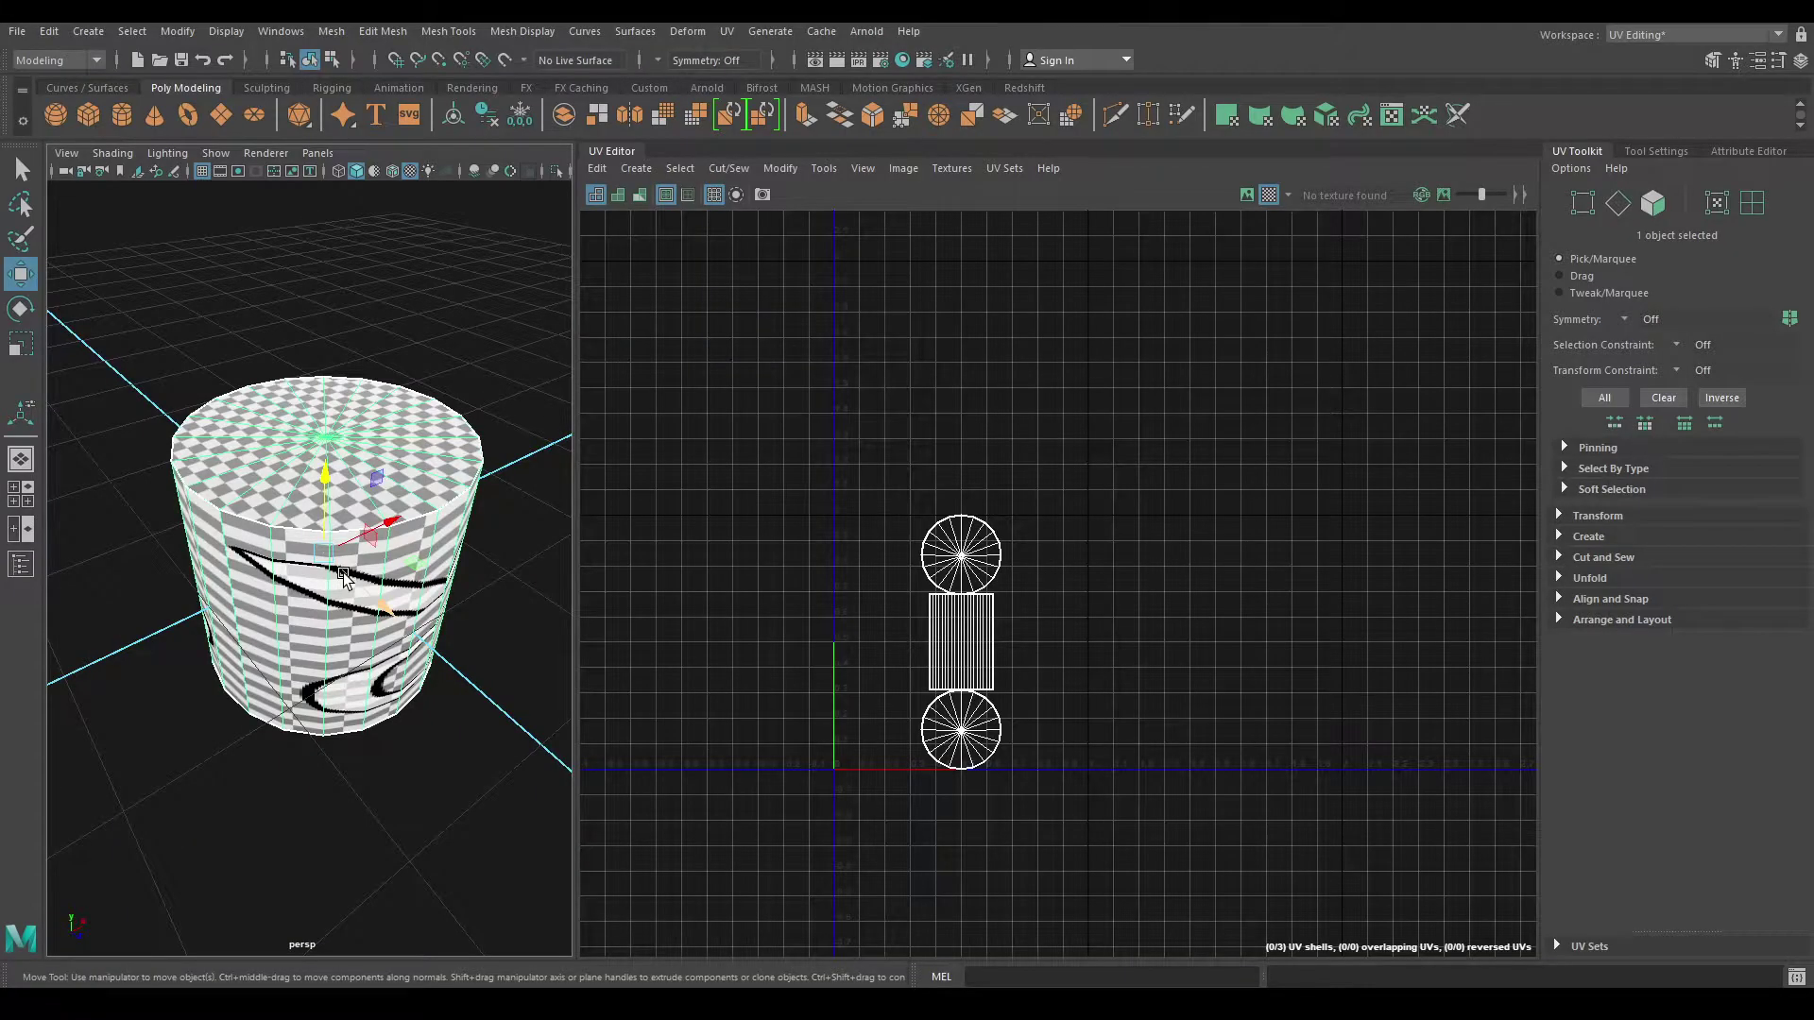
left_click_drag(343, 576, 419, 575, "alt")
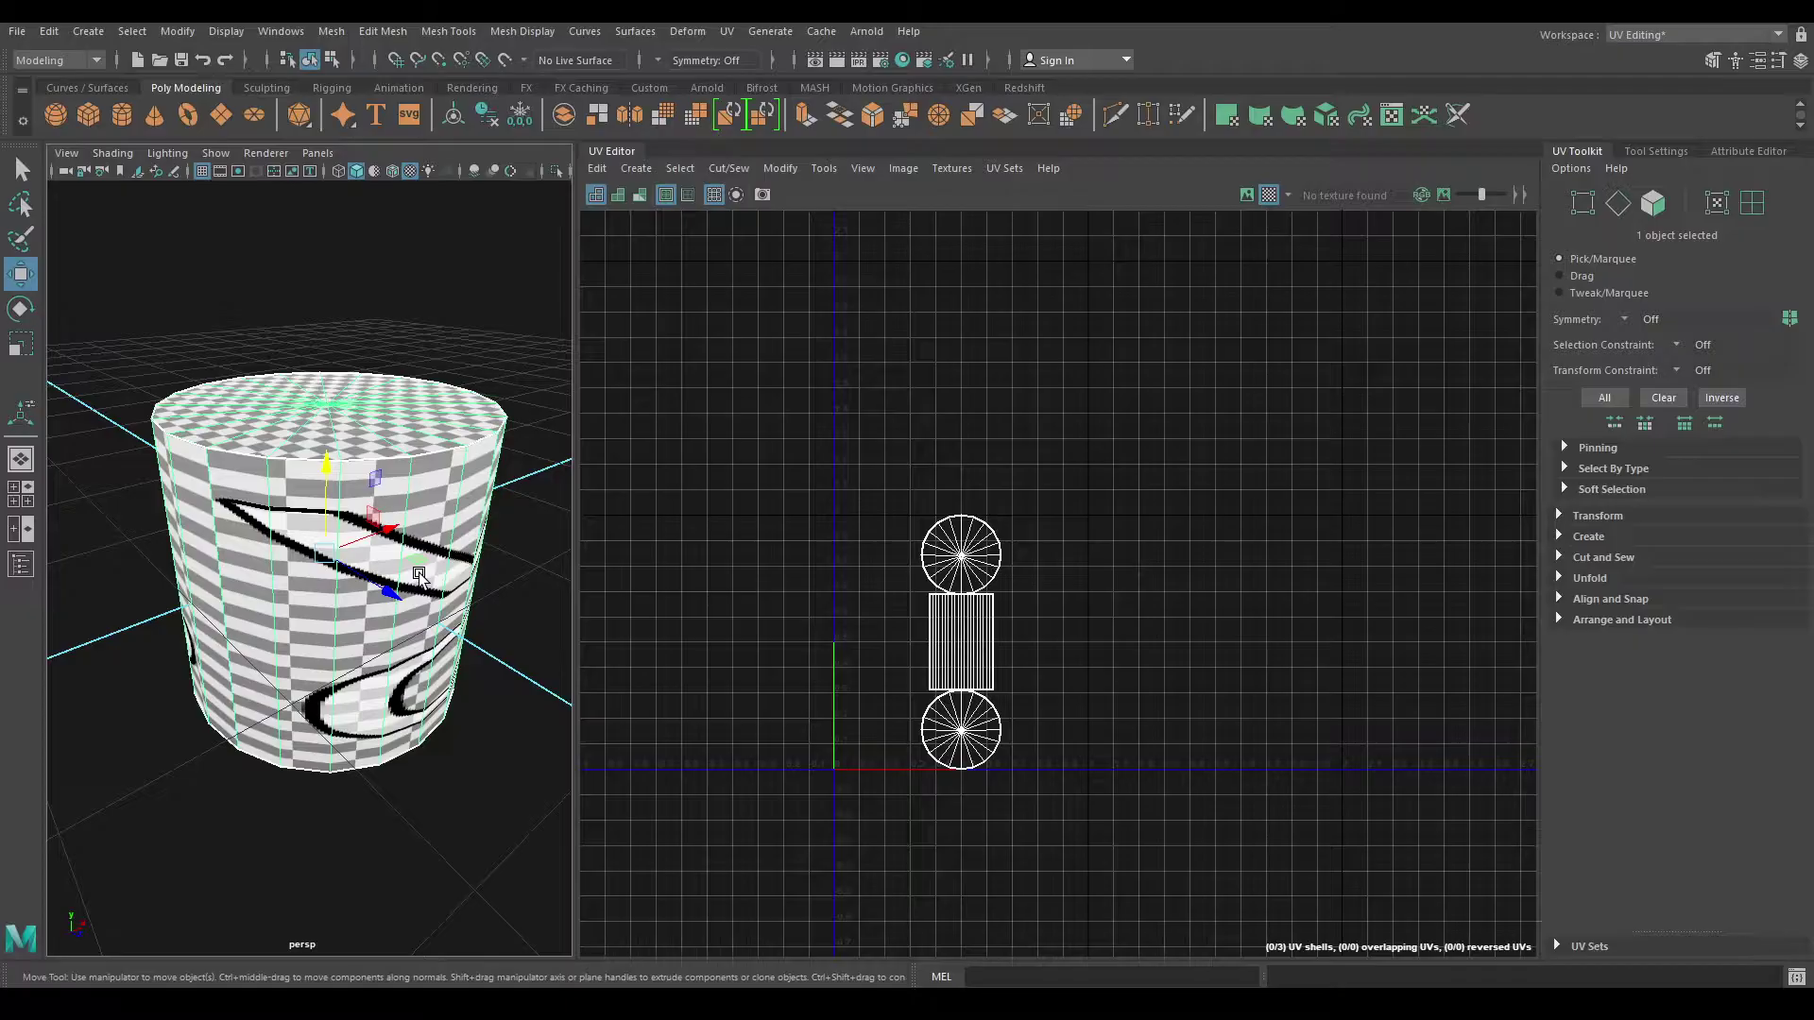
left_click(642, 177)
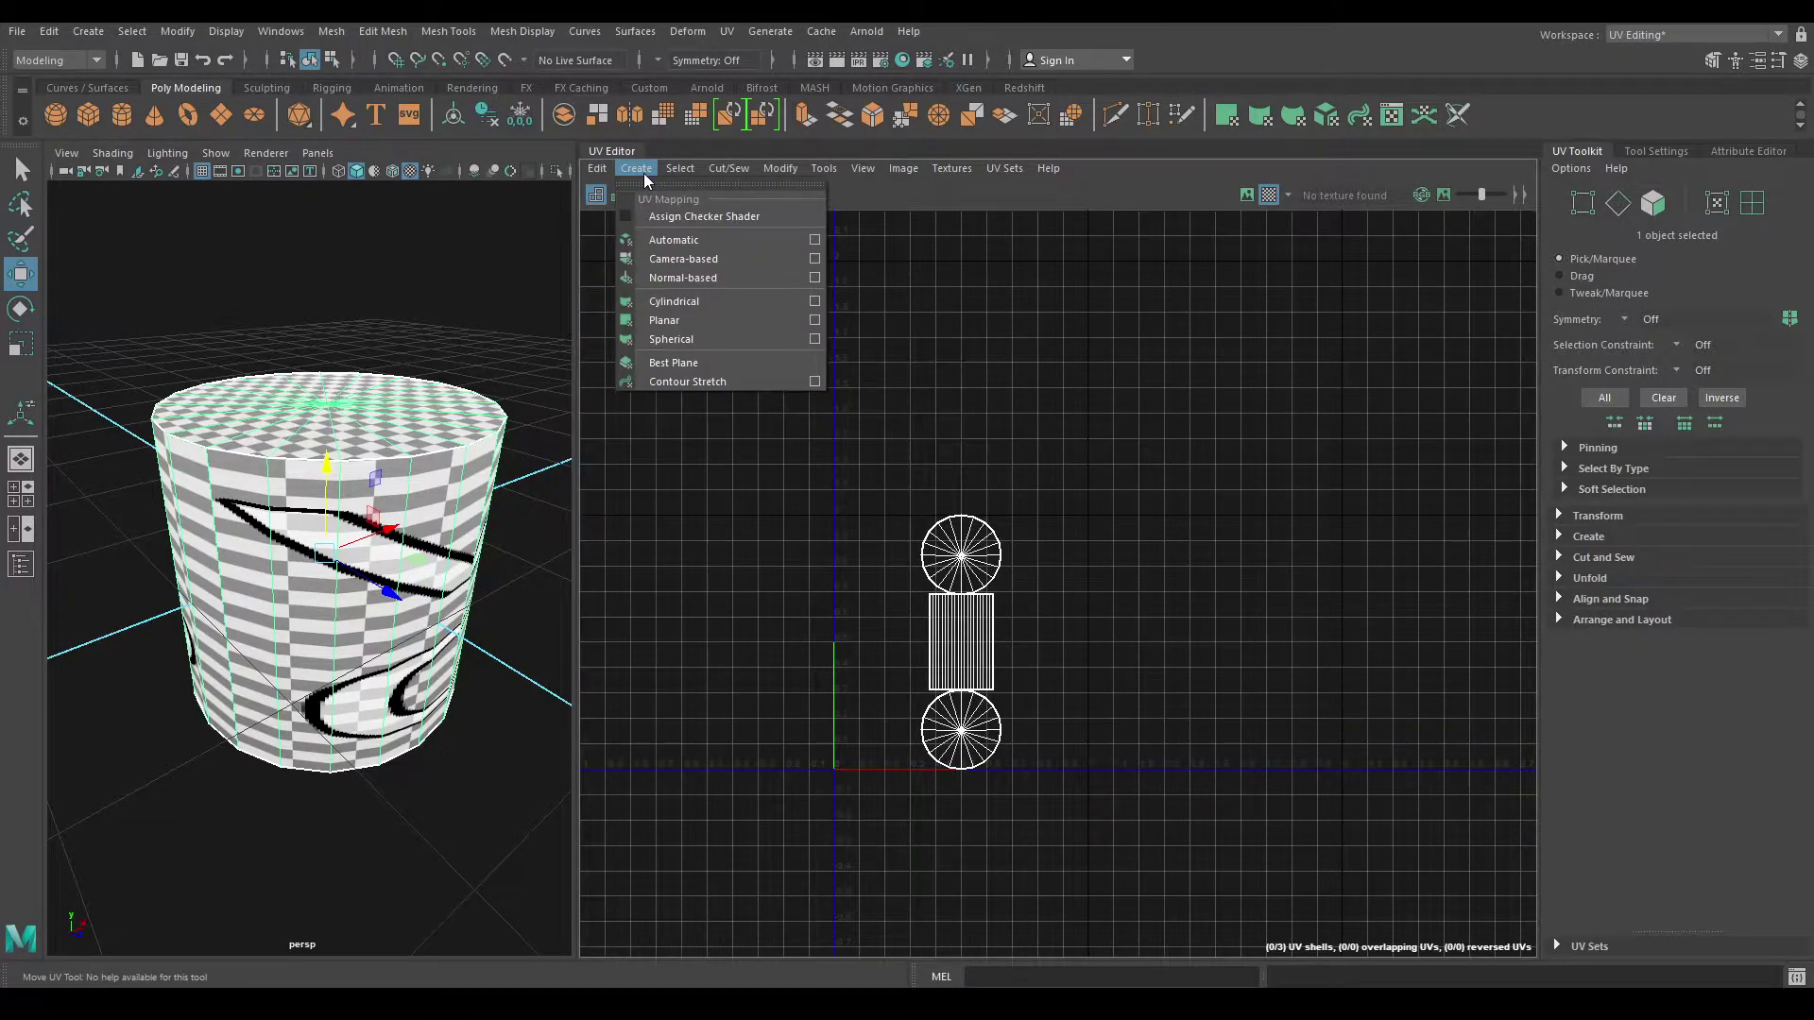
Step: Apply a cylindrical UV projection and narrow its manipulator so the shell is squarer
left_click(683, 300)
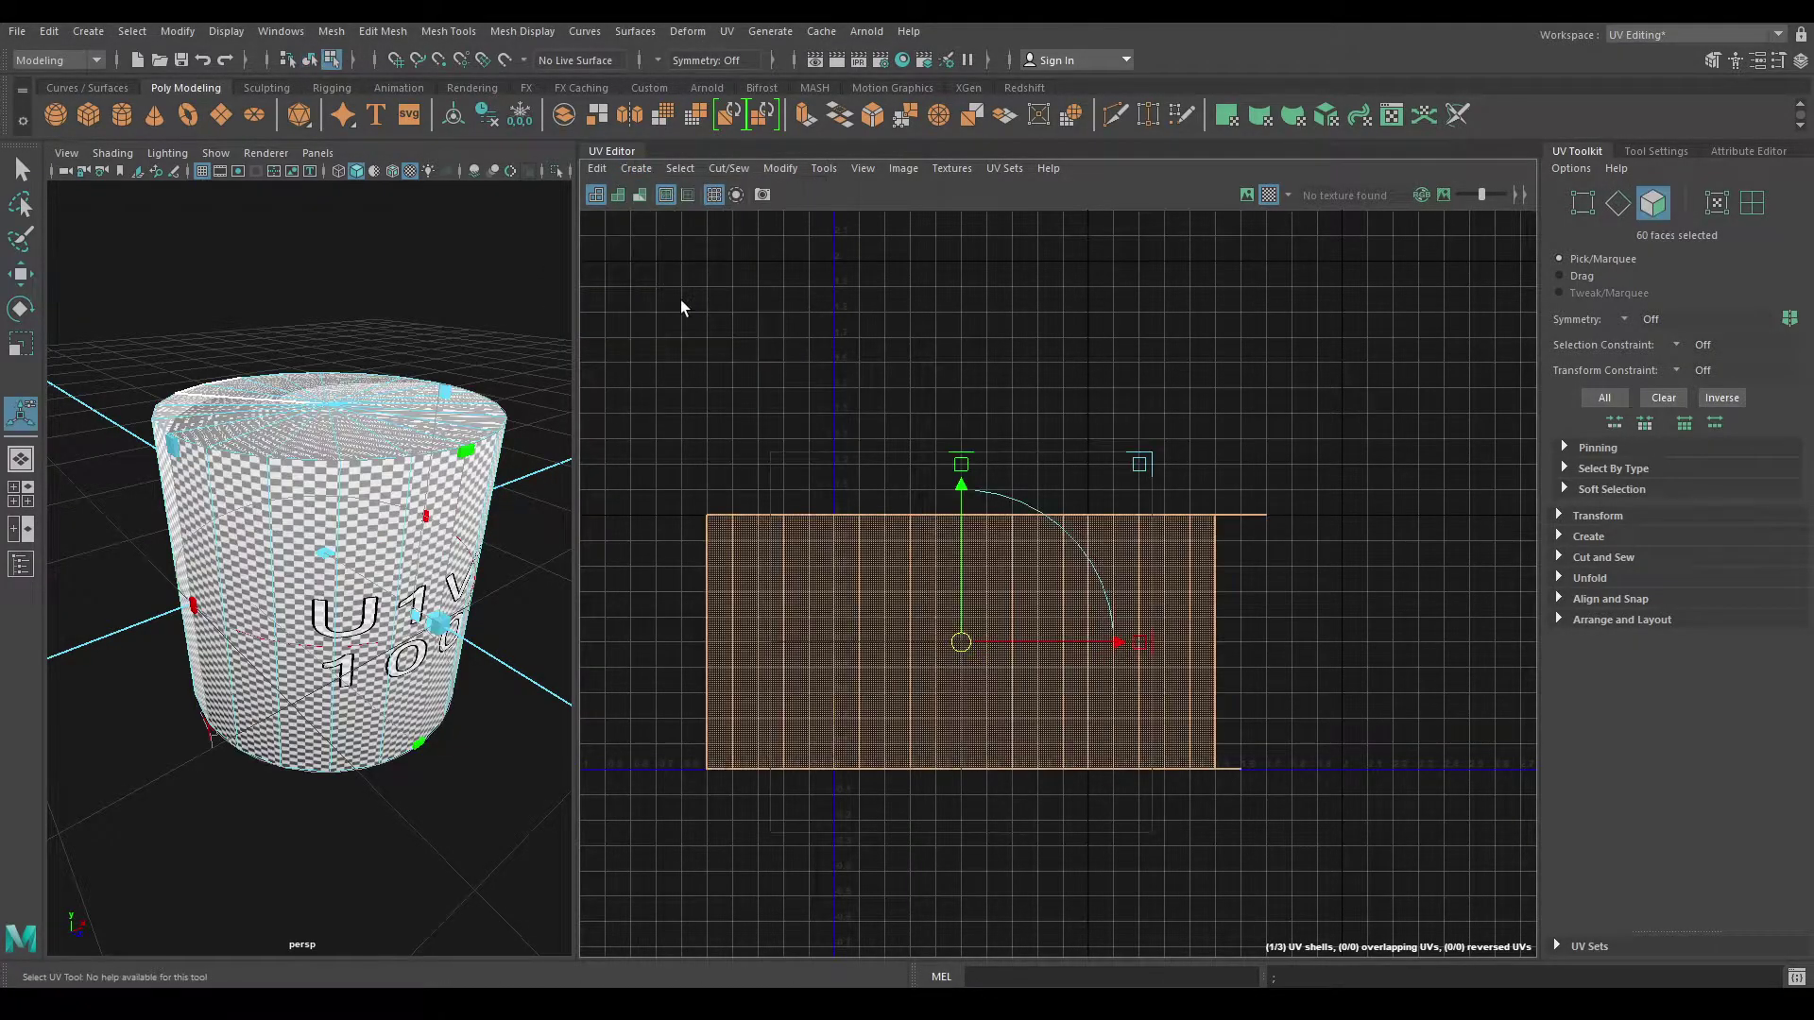
mouse_move(394, 686)
left_mouse_down("alt")
mouse_move(443, 575)
mouse_move(397, 652)
mouse_move(445, 627)
mouse_move(421, 668)
mouse_move(473, 595)
mouse_move(403, 669)
left_mouse_up("alt")
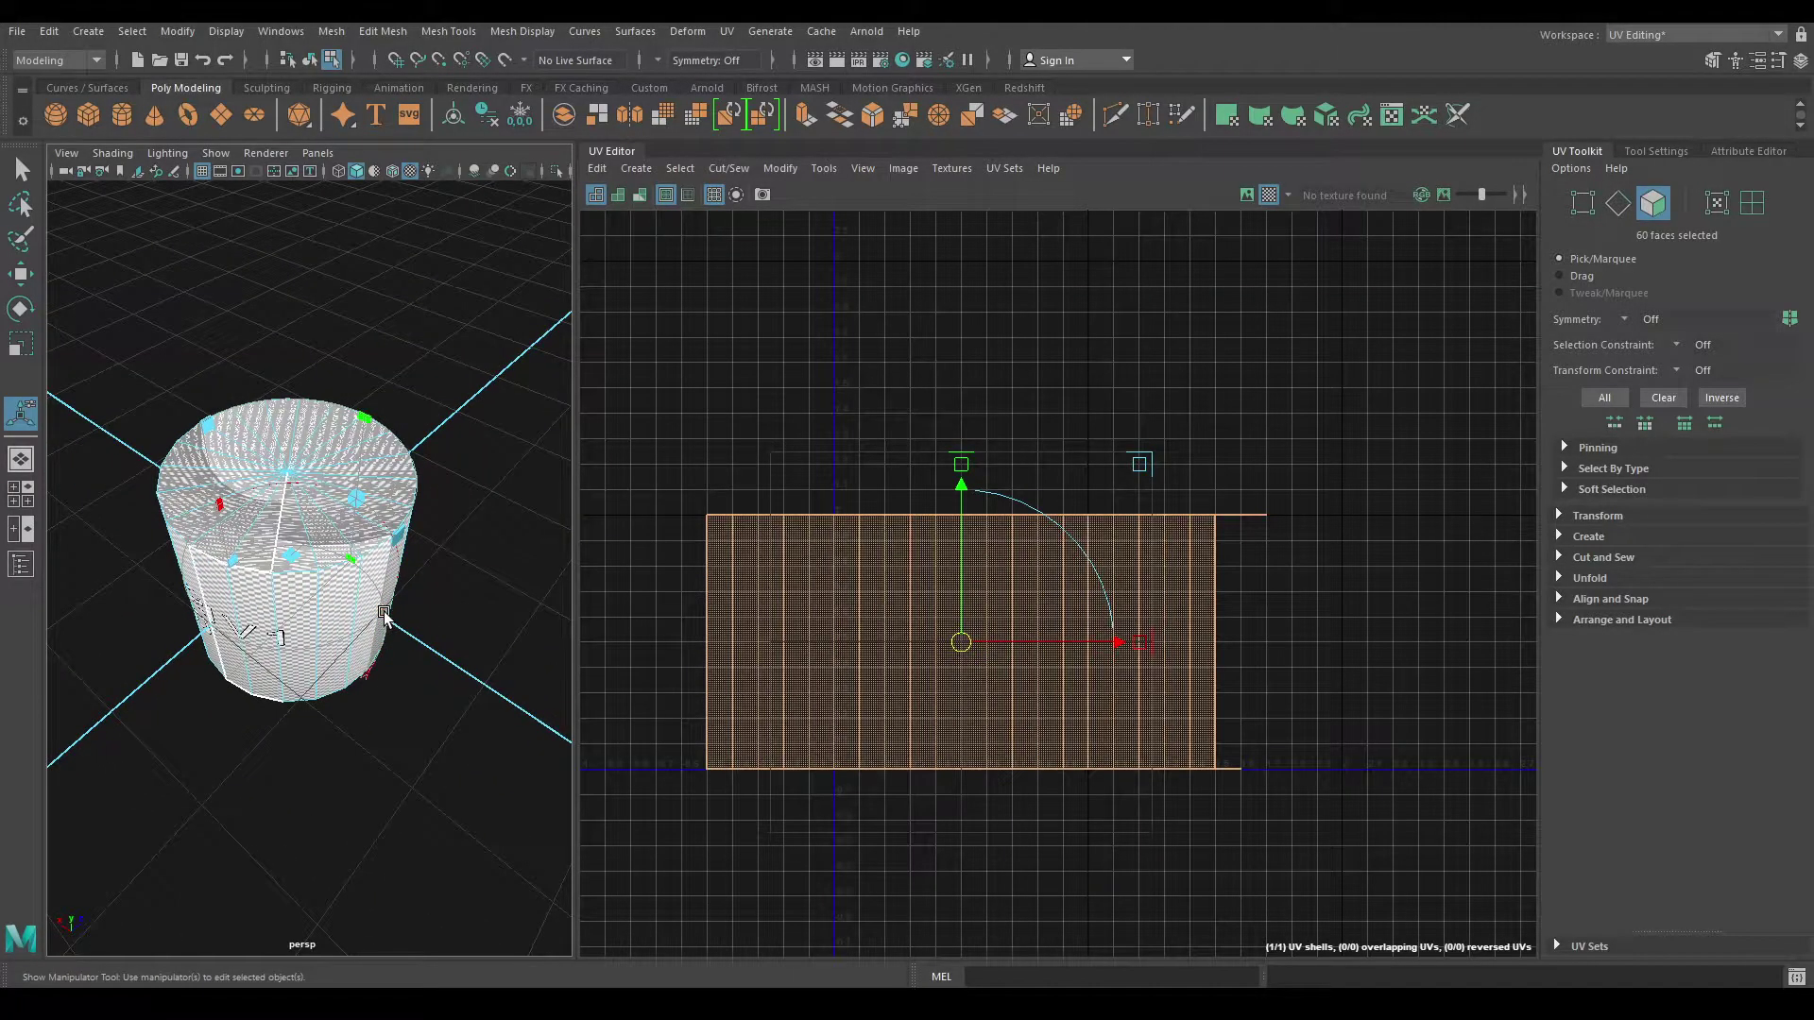
scroll(410, 583, "up", 5)
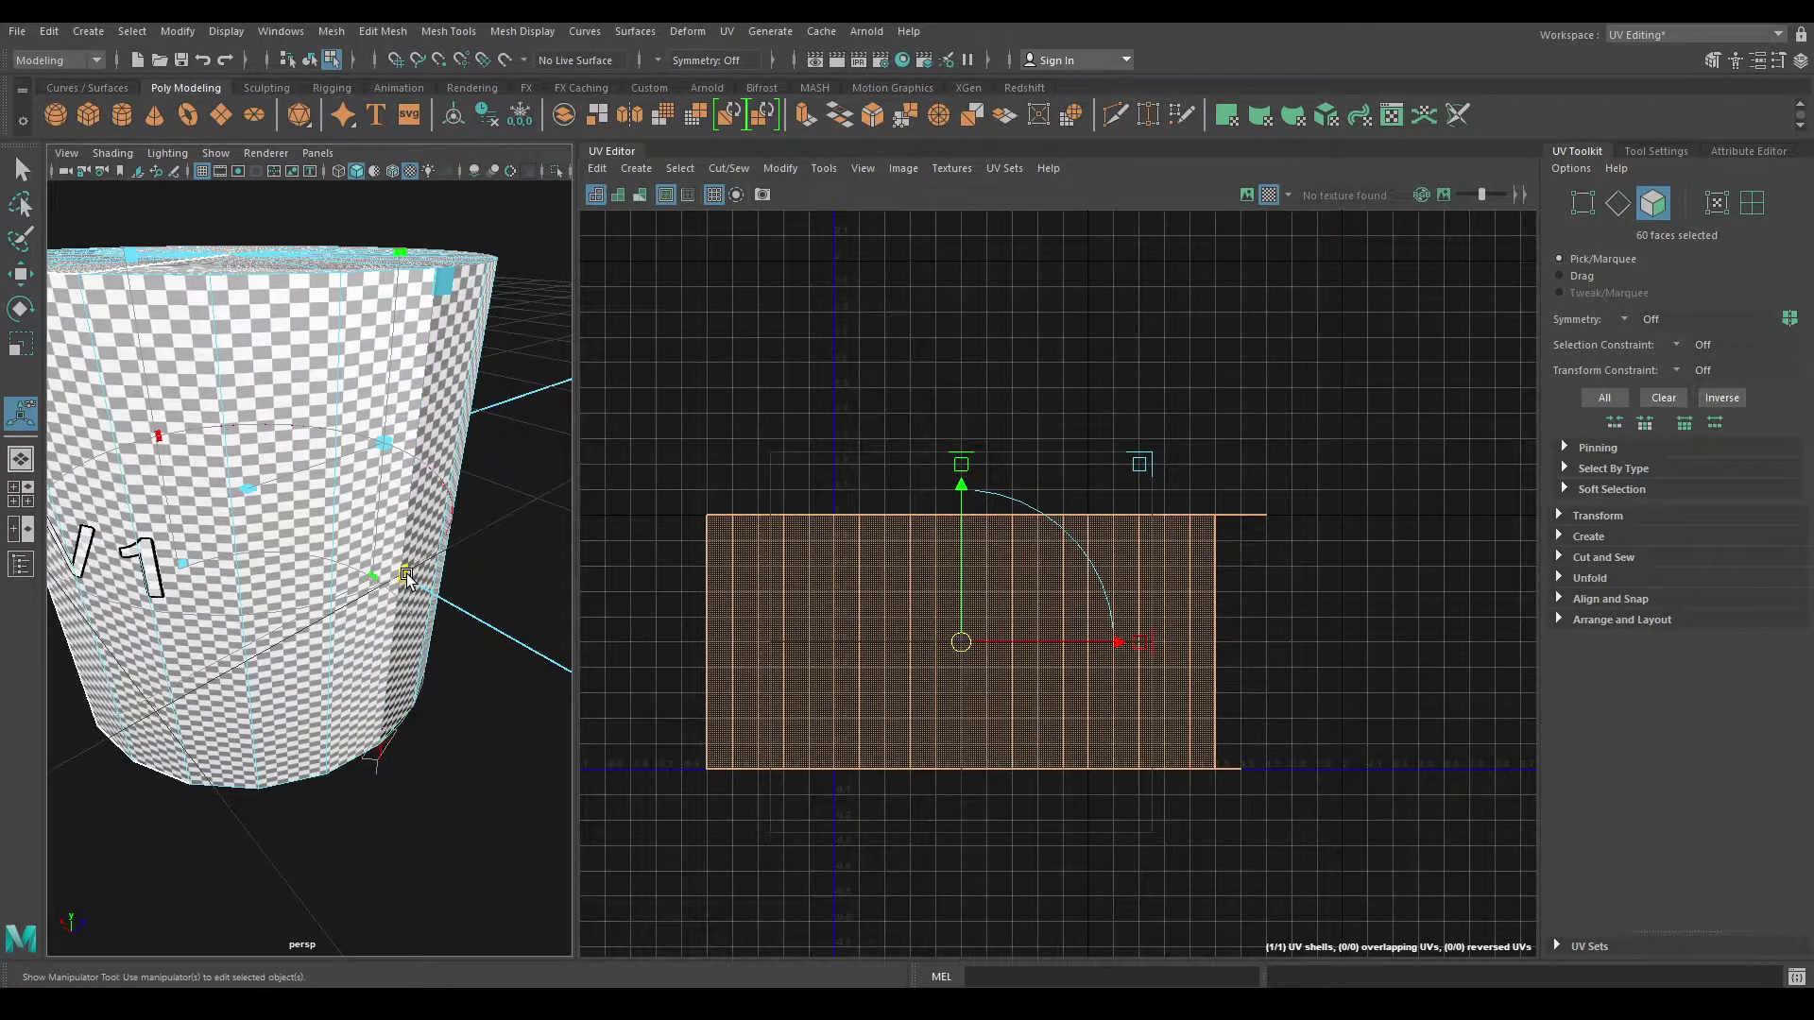
mouse_move(406, 577)
left_mouse_down()
mouse_move(164, 659)
mouse_move(291, 632)
mouse_move(338, 592)
mouse_move(253, 639)
mouse_move(406, 557)
left_mouse_up()
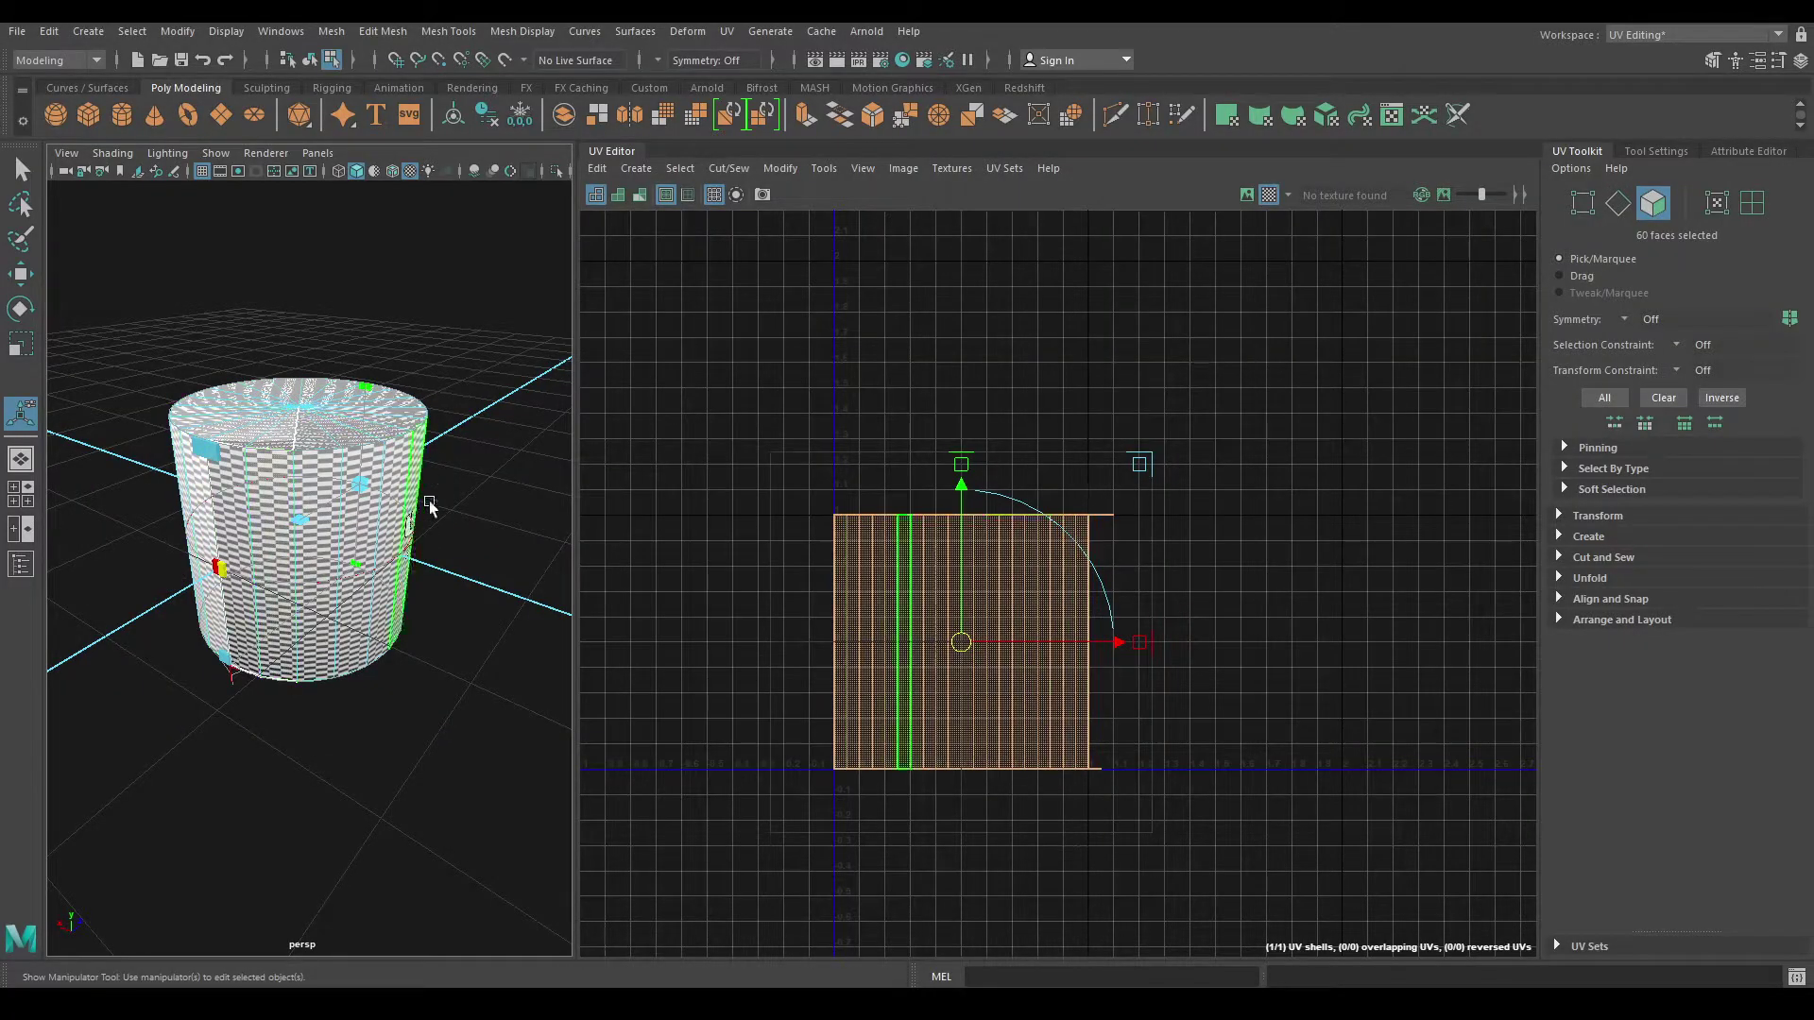
scroll(976, 699, "up", 2)
scroll(976, 699, "up", 2)
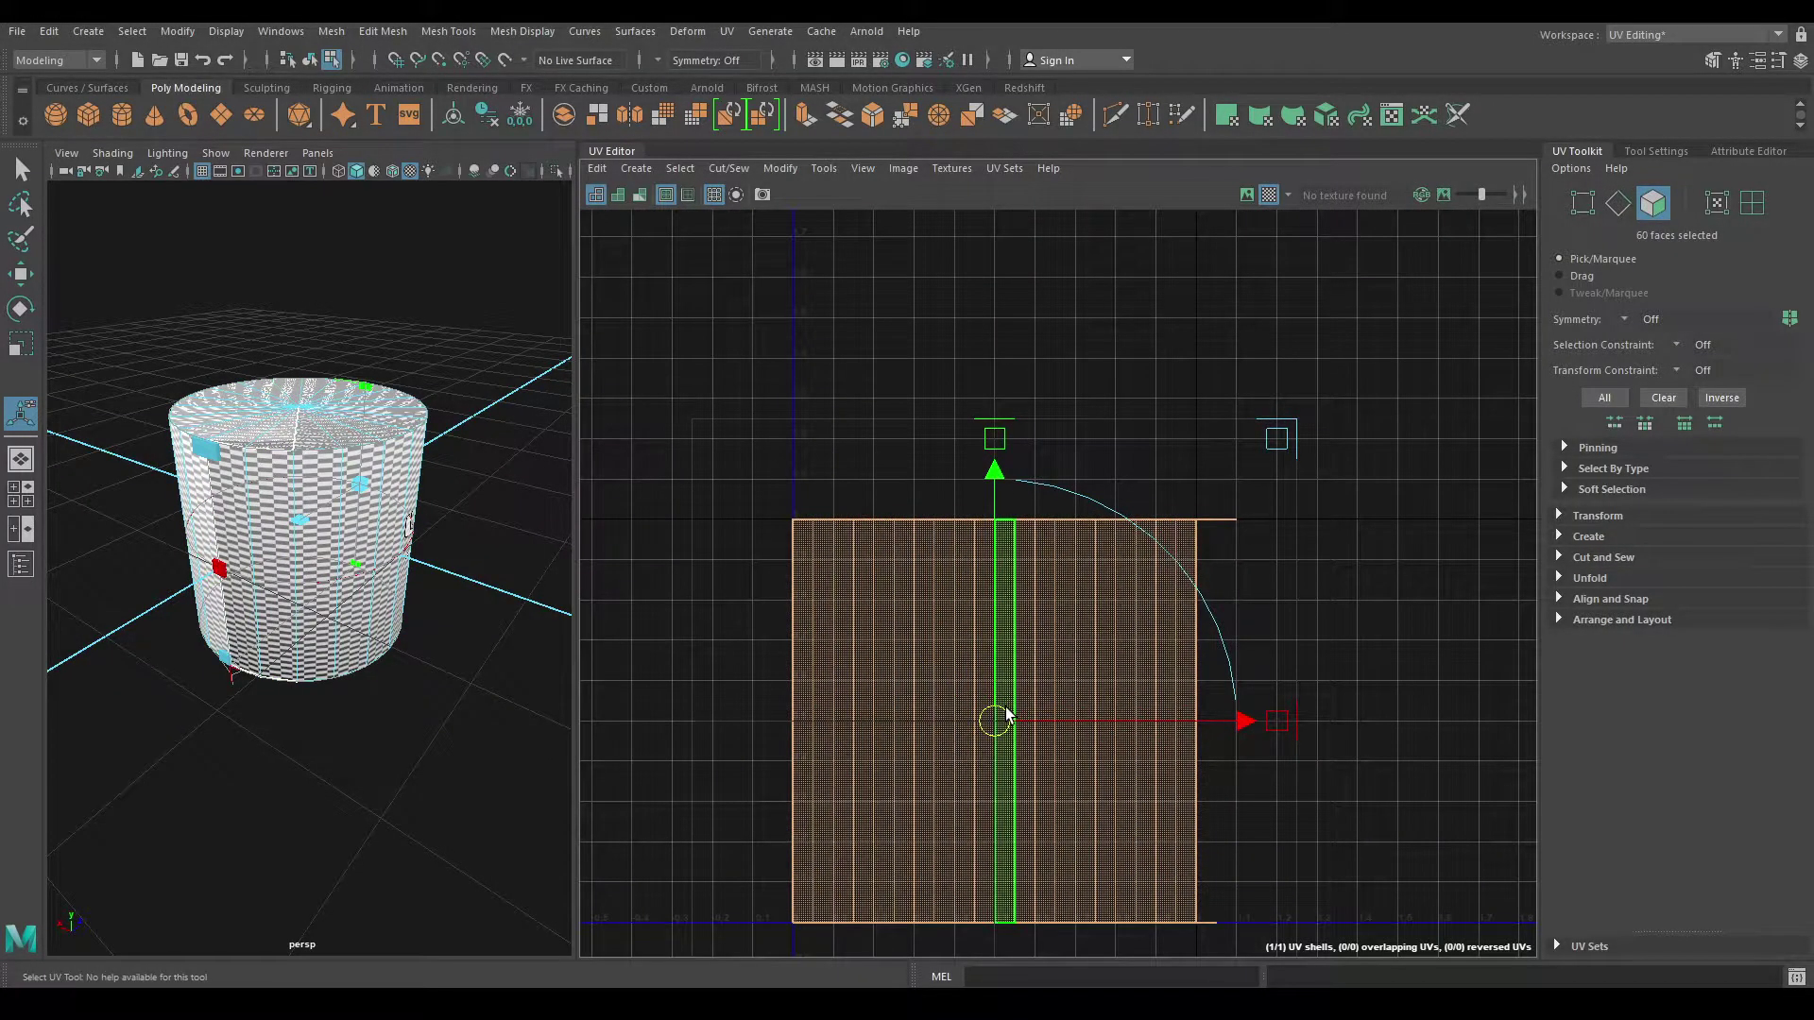
Step: Reposition the UV Editor view on the shell and orbit to check the cylinder's checker mapping
key("w")
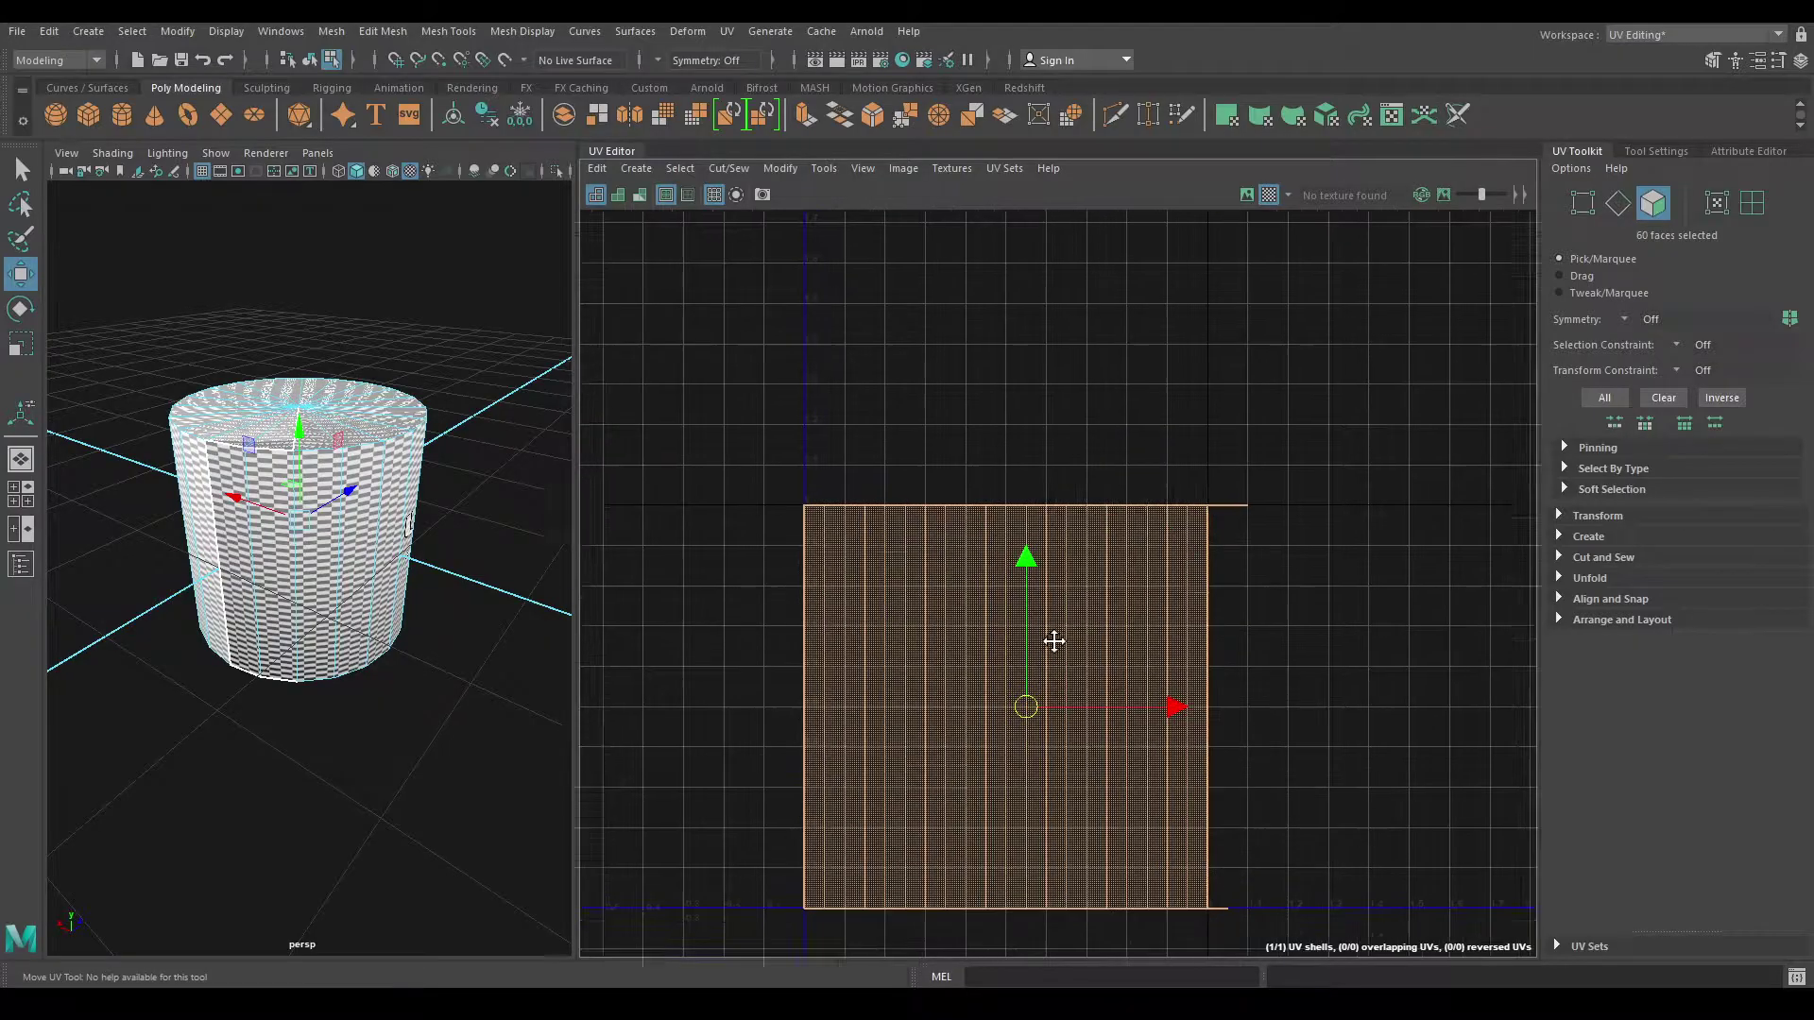
middle_click_drag(1052, 639, 984, 511, "alt")
scroll(1058, 586, "up", 1)
scroll(1057, 585, "up", 1)
mouse_move(984, 636)
middle_mouse_down("alt")
mouse_move(1035, 704)
mouse_move(997, 544)
mouse_move(1025, 680)
middle_mouse_up("alt")
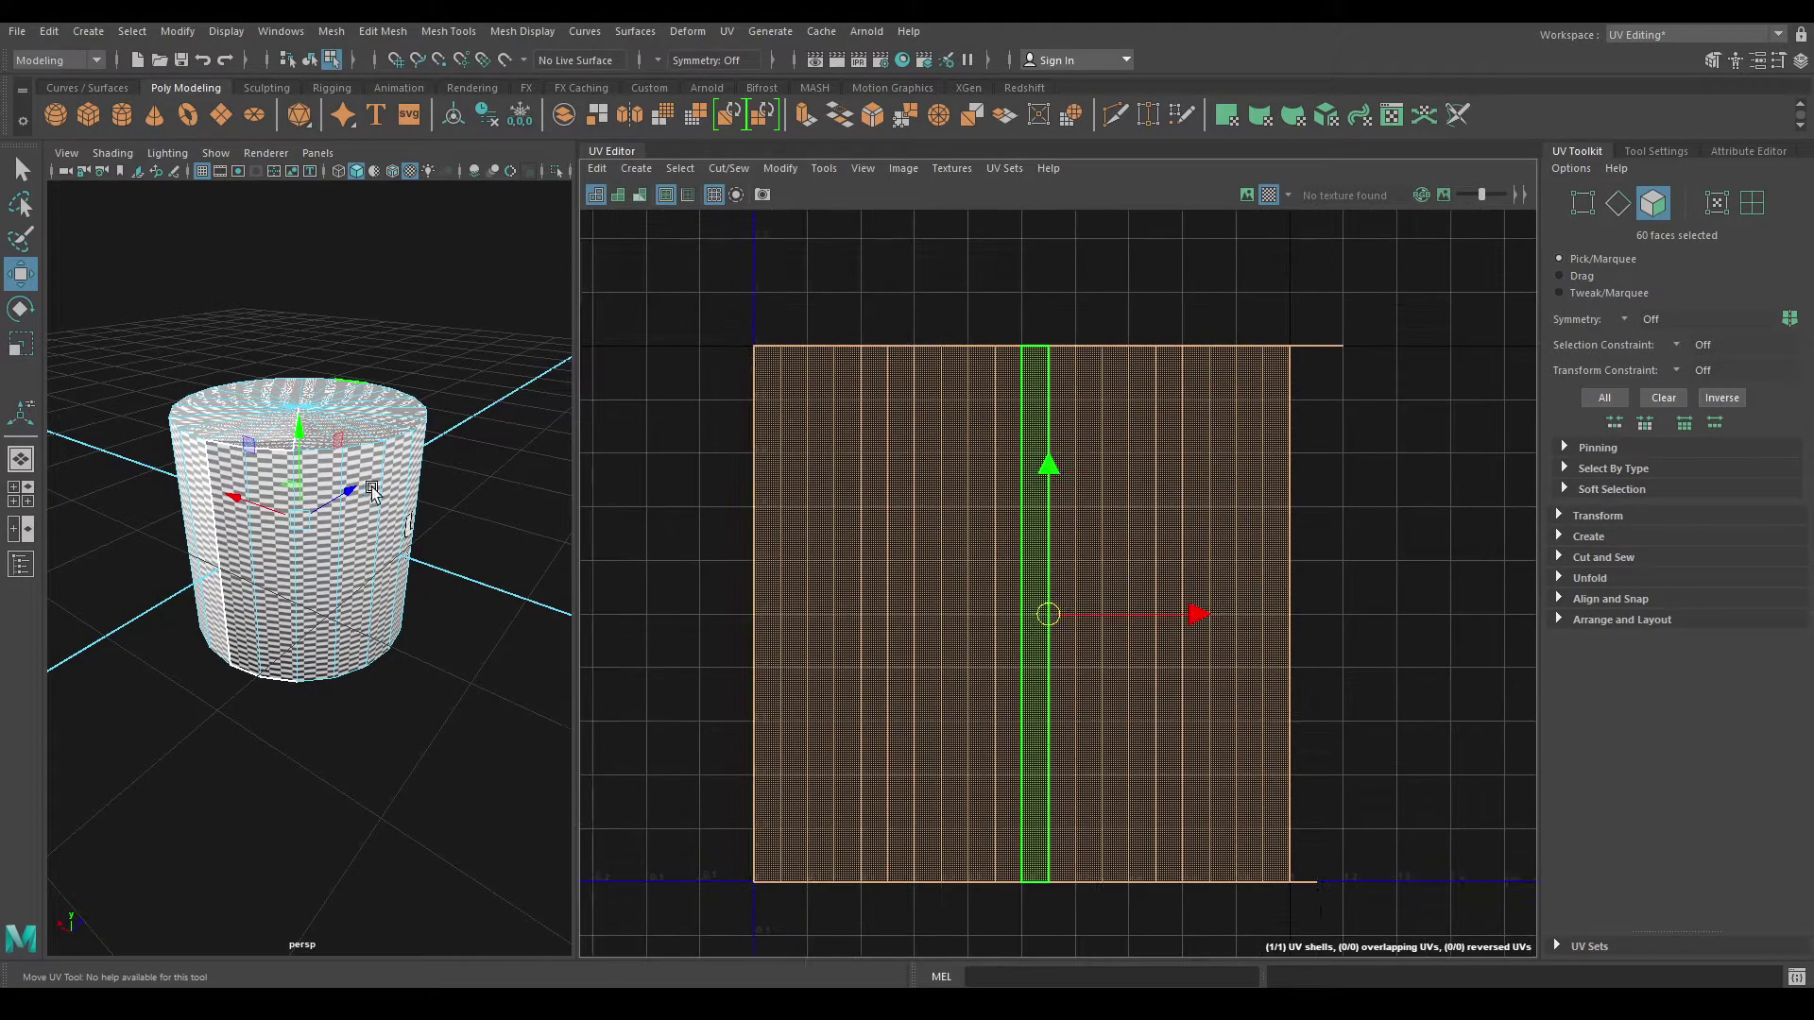
mouse_move(371, 486)
left_mouse_down("alt")
mouse_move(373, 528)
mouse_move(294, 557)
mouse_move(567, 526)
left_mouse_up("alt")
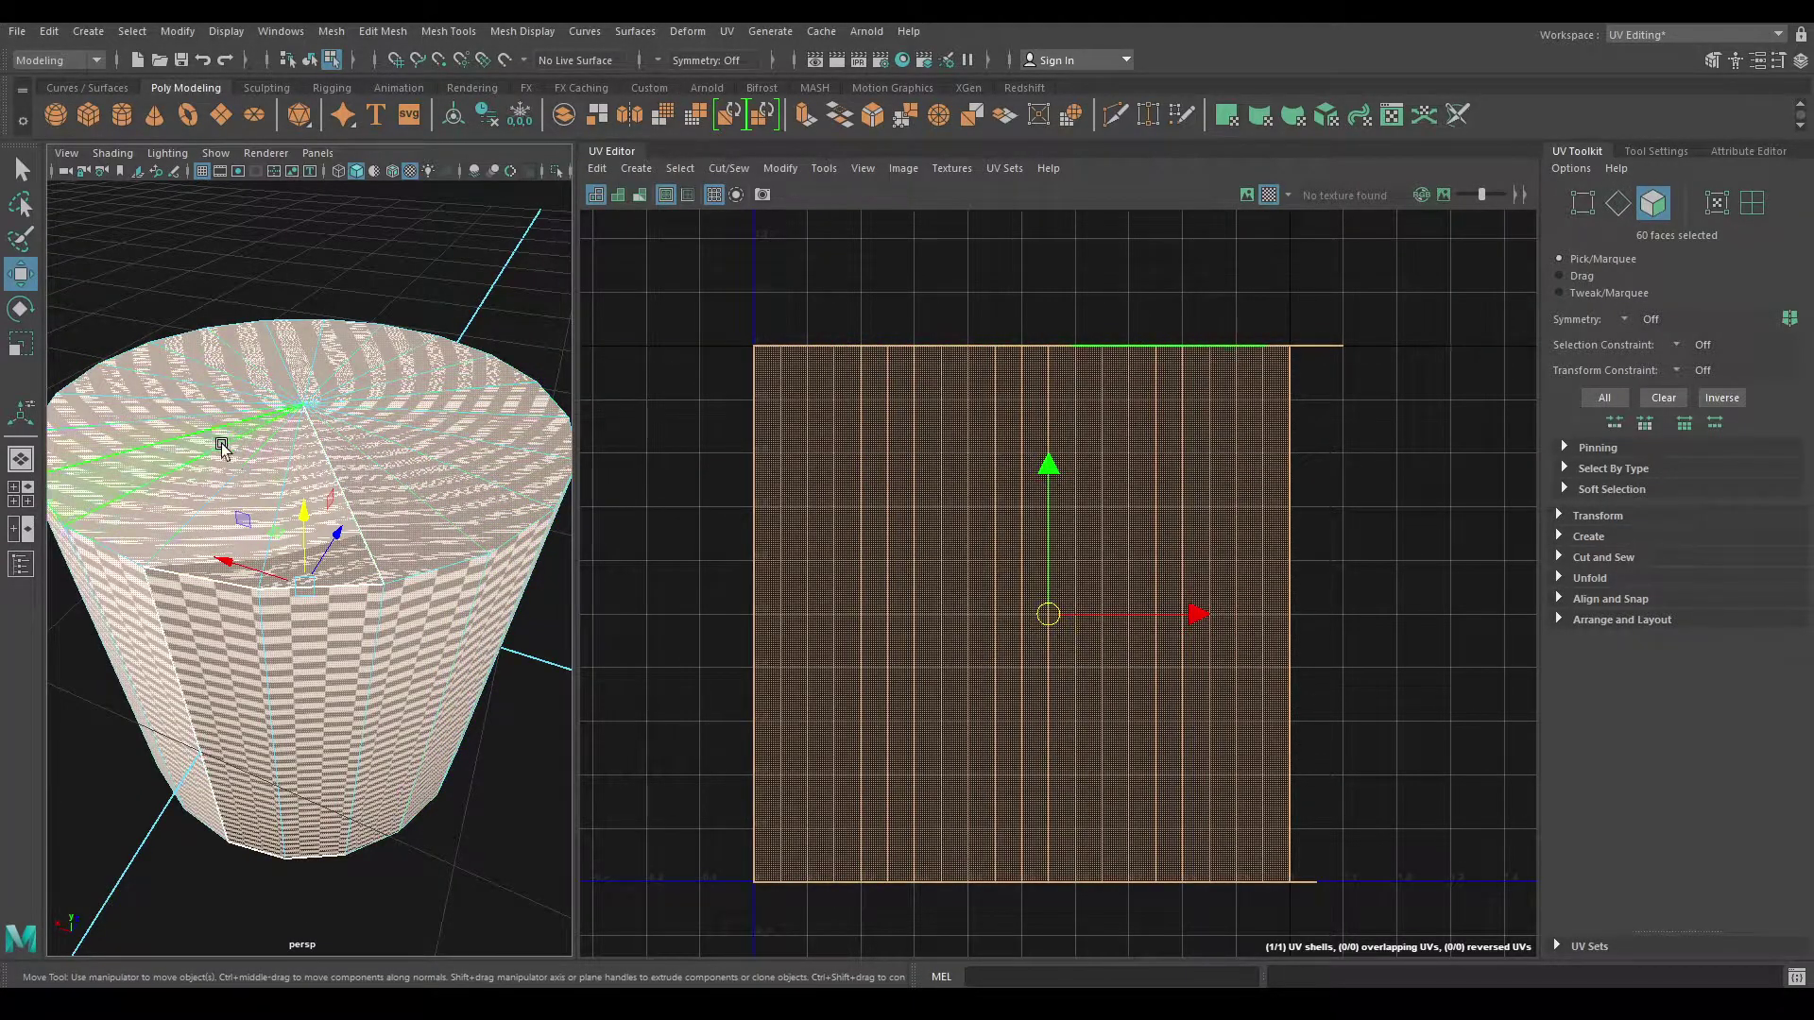
mouse_move(428, 487)
left_mouse_down("alt")
mouse_move(444, 479)
mouse_move(316, 599)
mouse_move(316, 741)
left_mouse_up("alt")
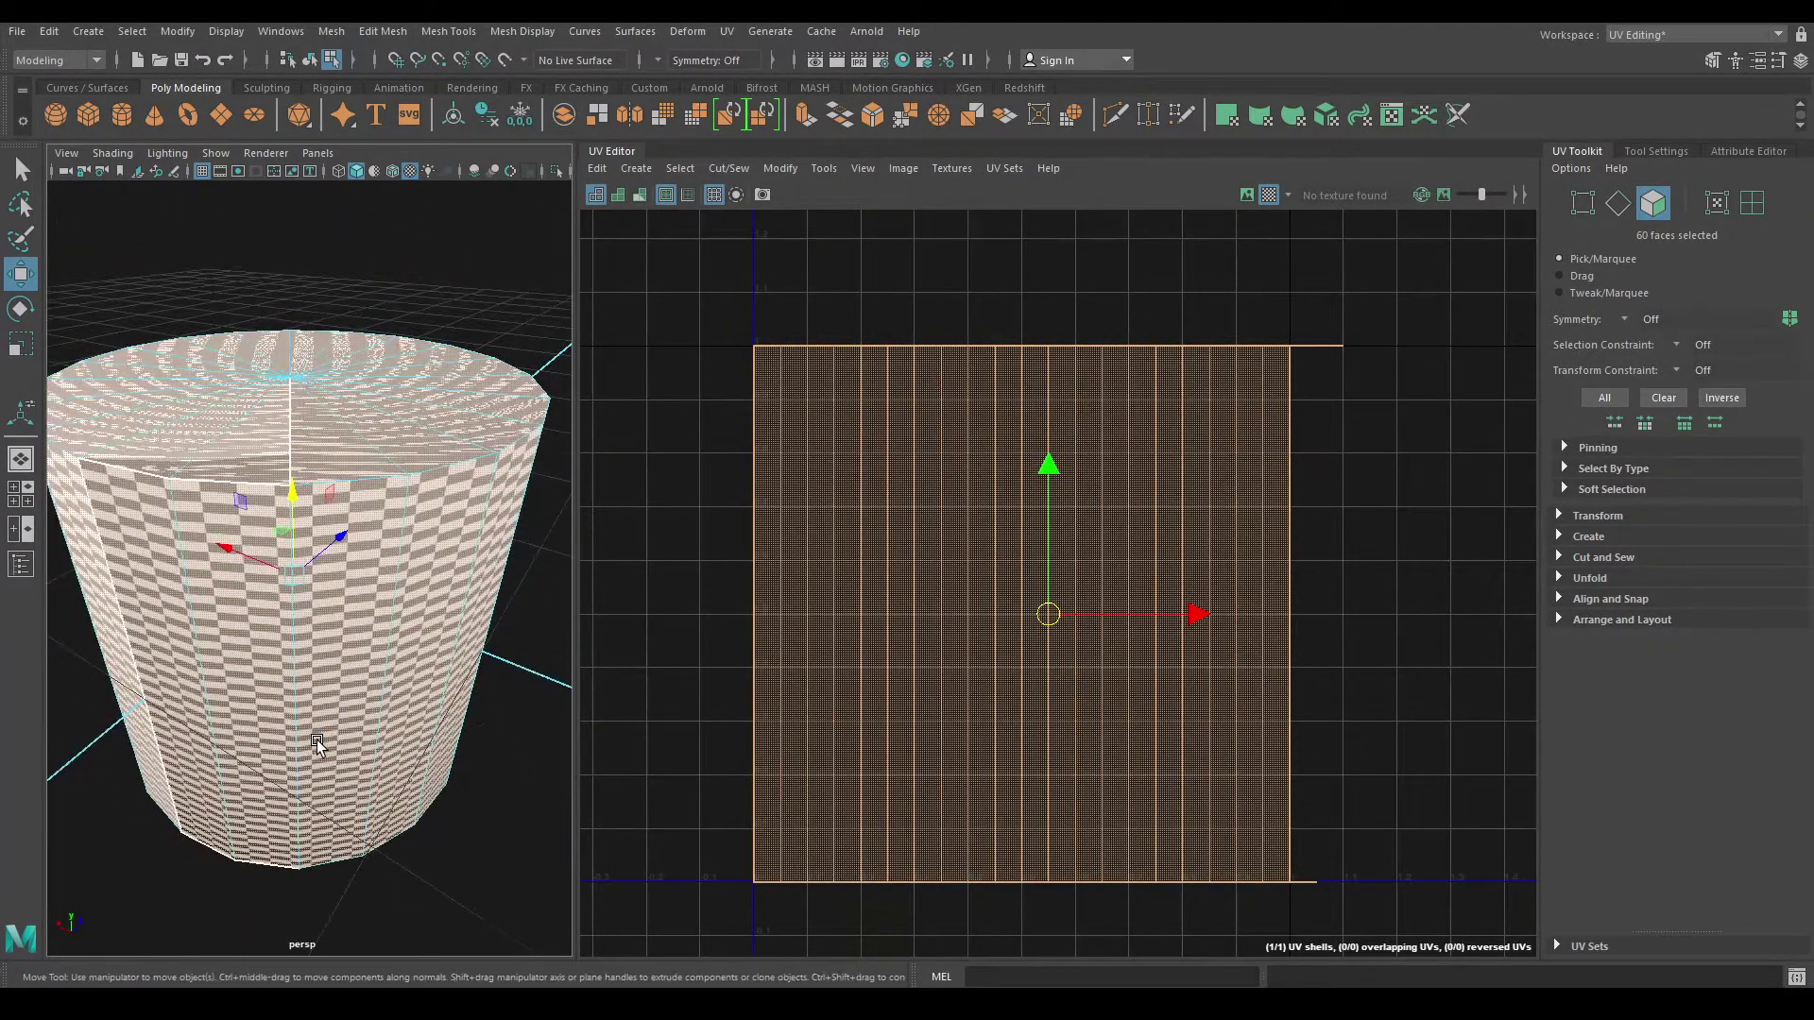
scroll(399, 325, "down", 3)
Step: Select both cylinder caps (40 faces) using paint-select and Select Similar, then show the projection list
right_click_drag(398, 326, 425, 329)
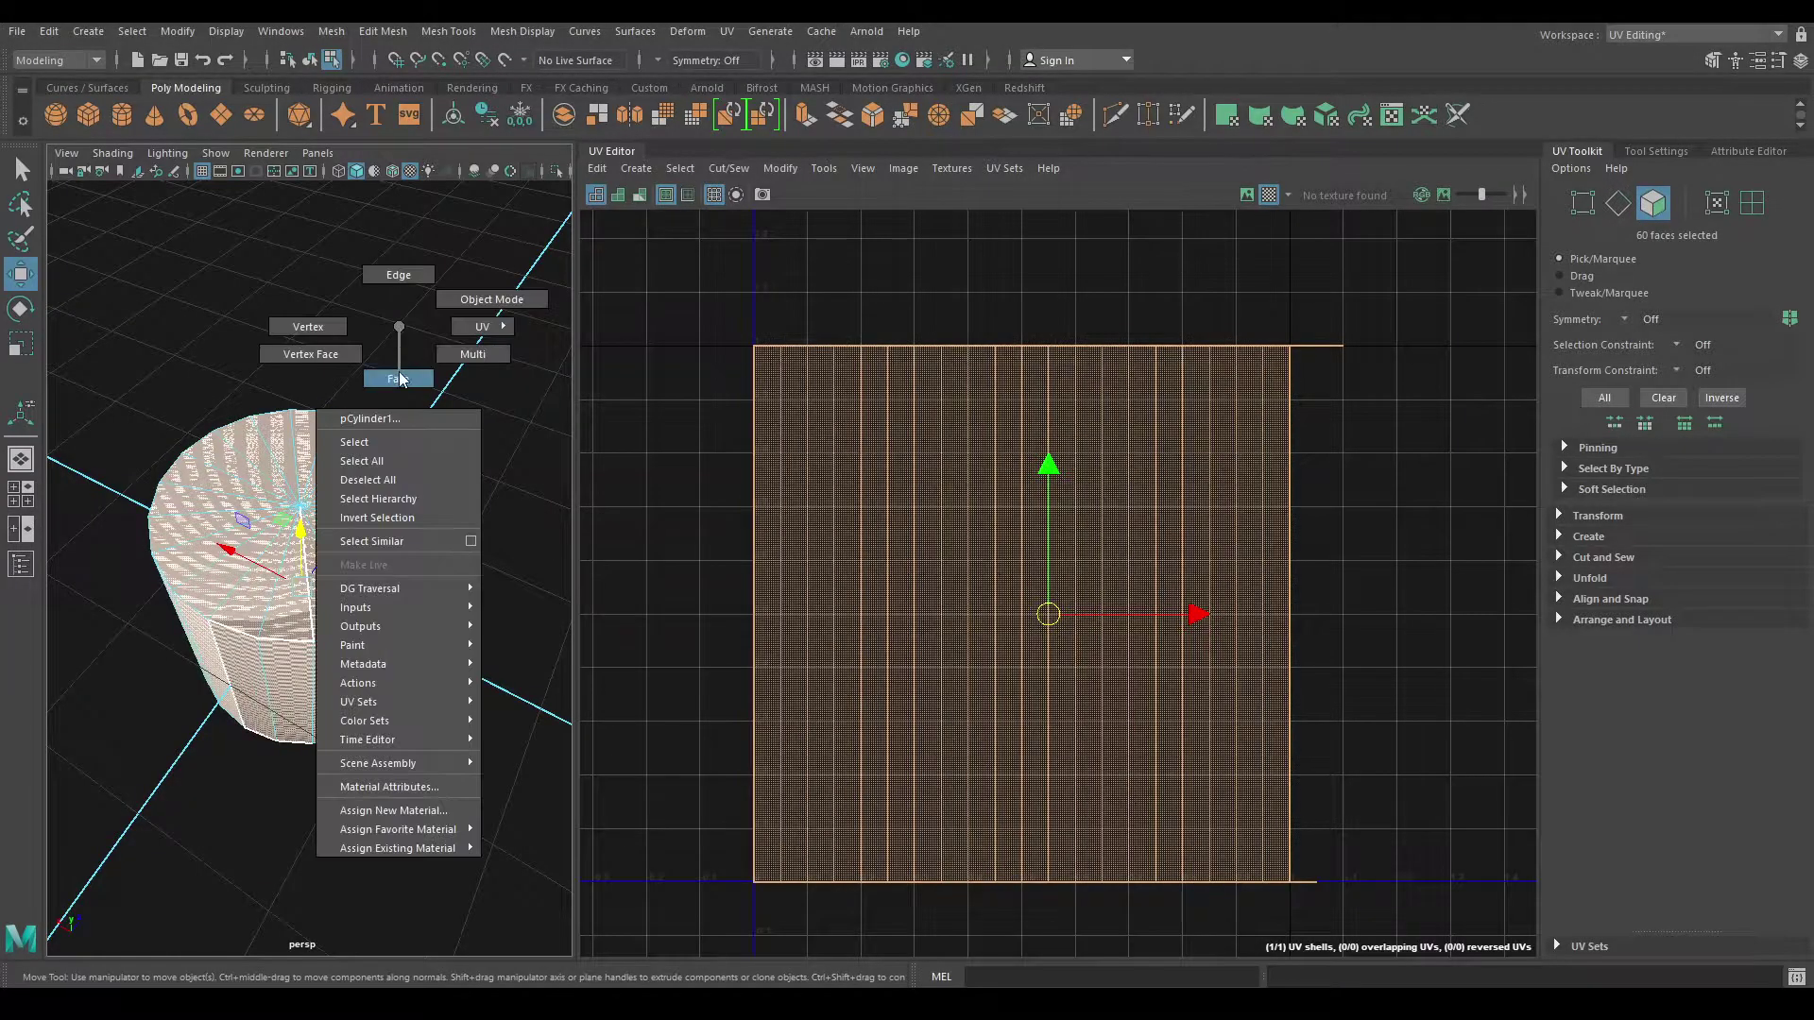
scroll(406, 418, "up", 3)
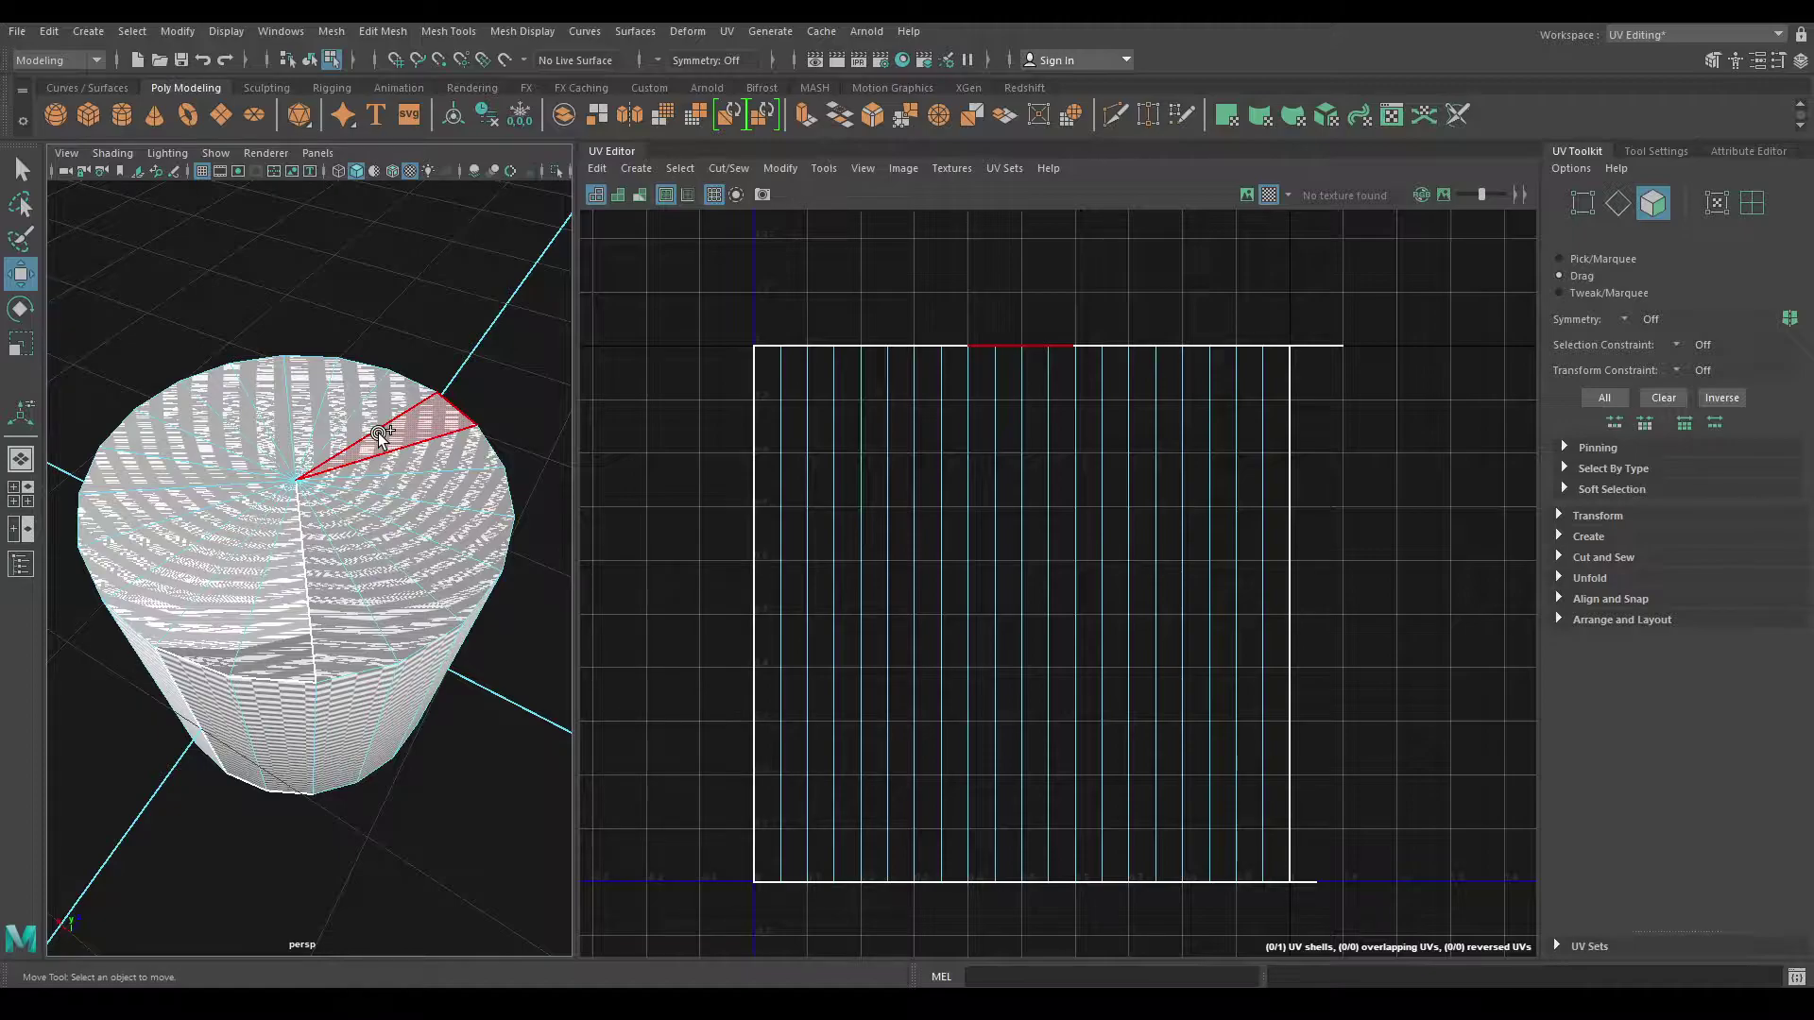
left_click_drag(379, 436, 392, 463)
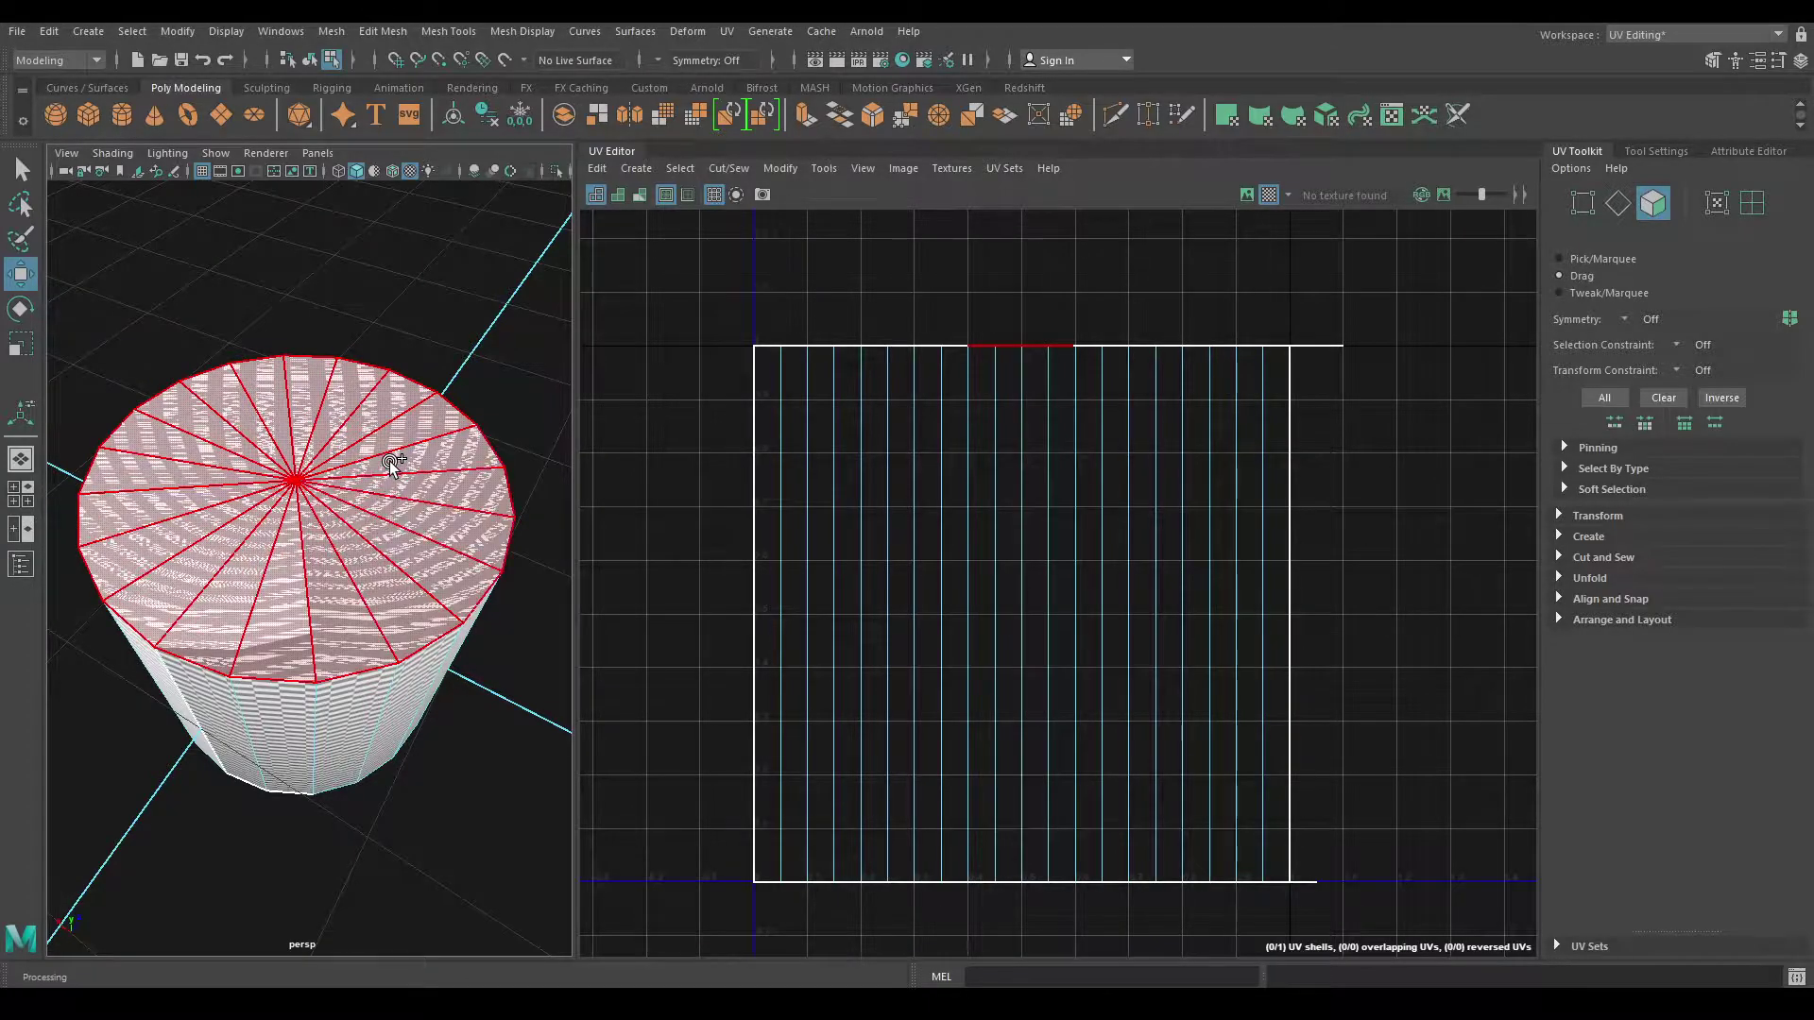
left_click_drag(391, 463, 444, 372, "alt")
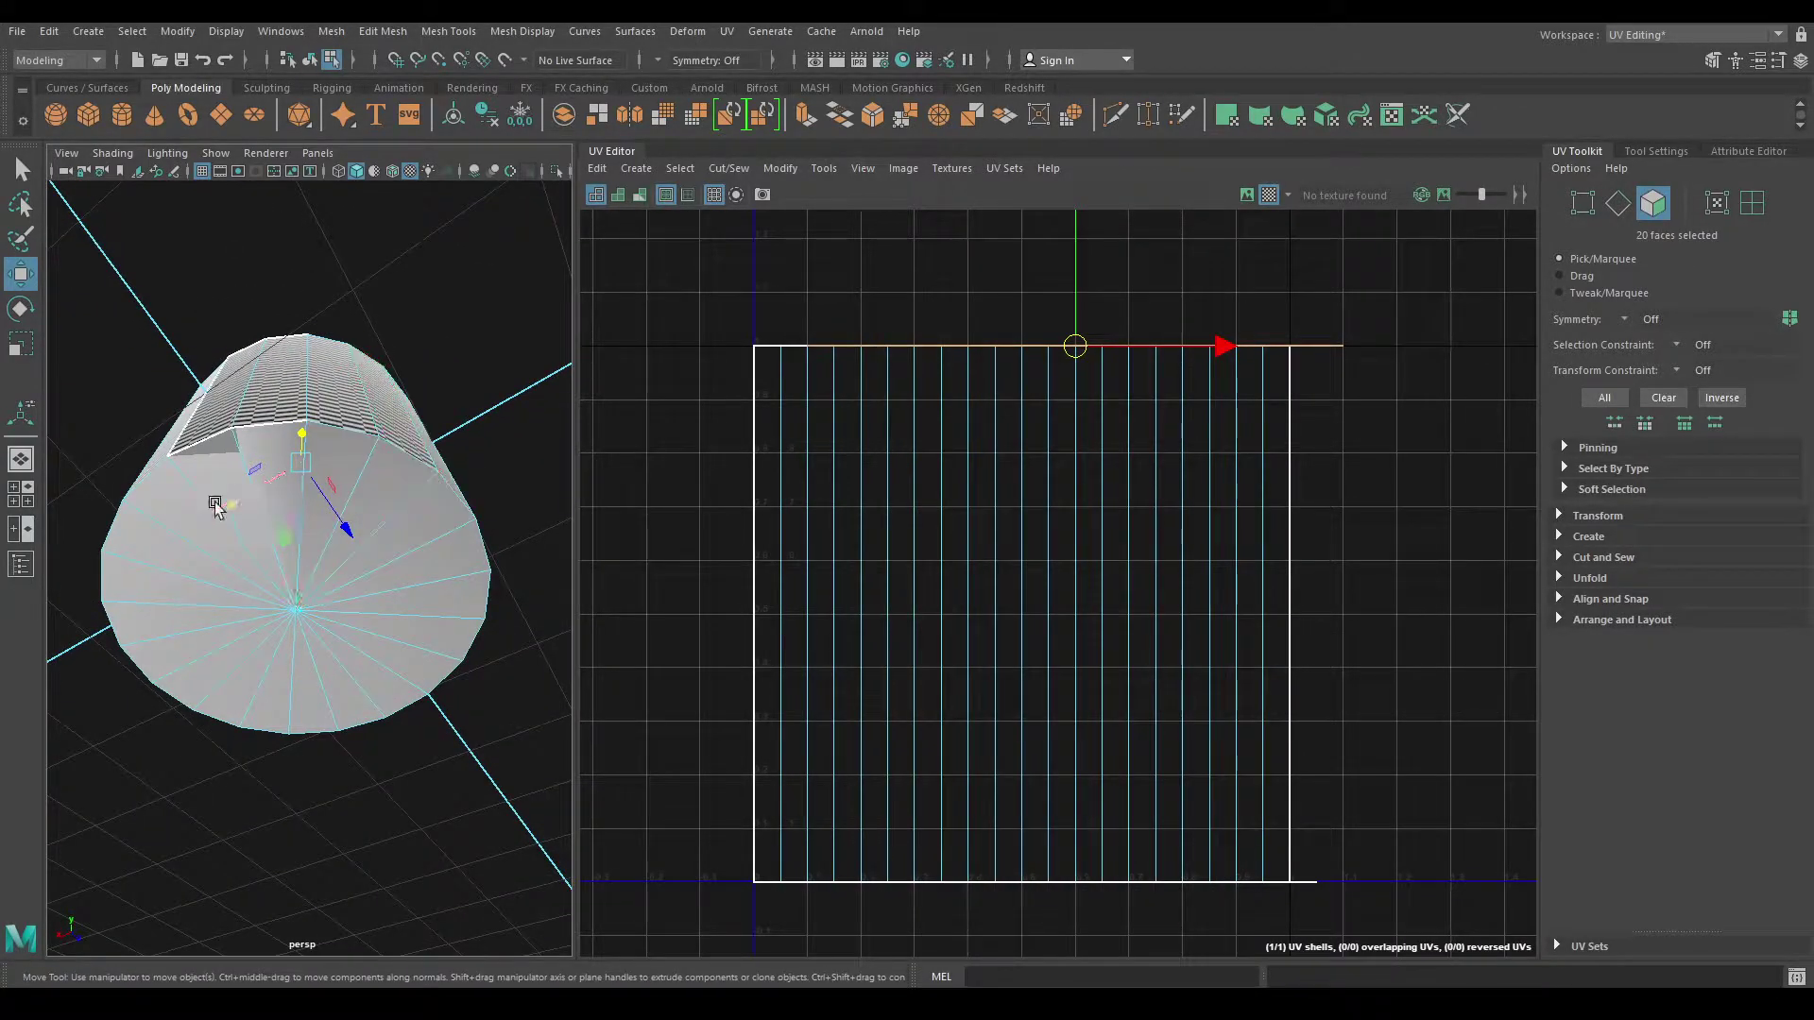
mouse_move(215, 507)
left_mouse_down("alt")
mouse_move(474, 466)
mouse_move(457, 457)
left_mouse_up("alt")
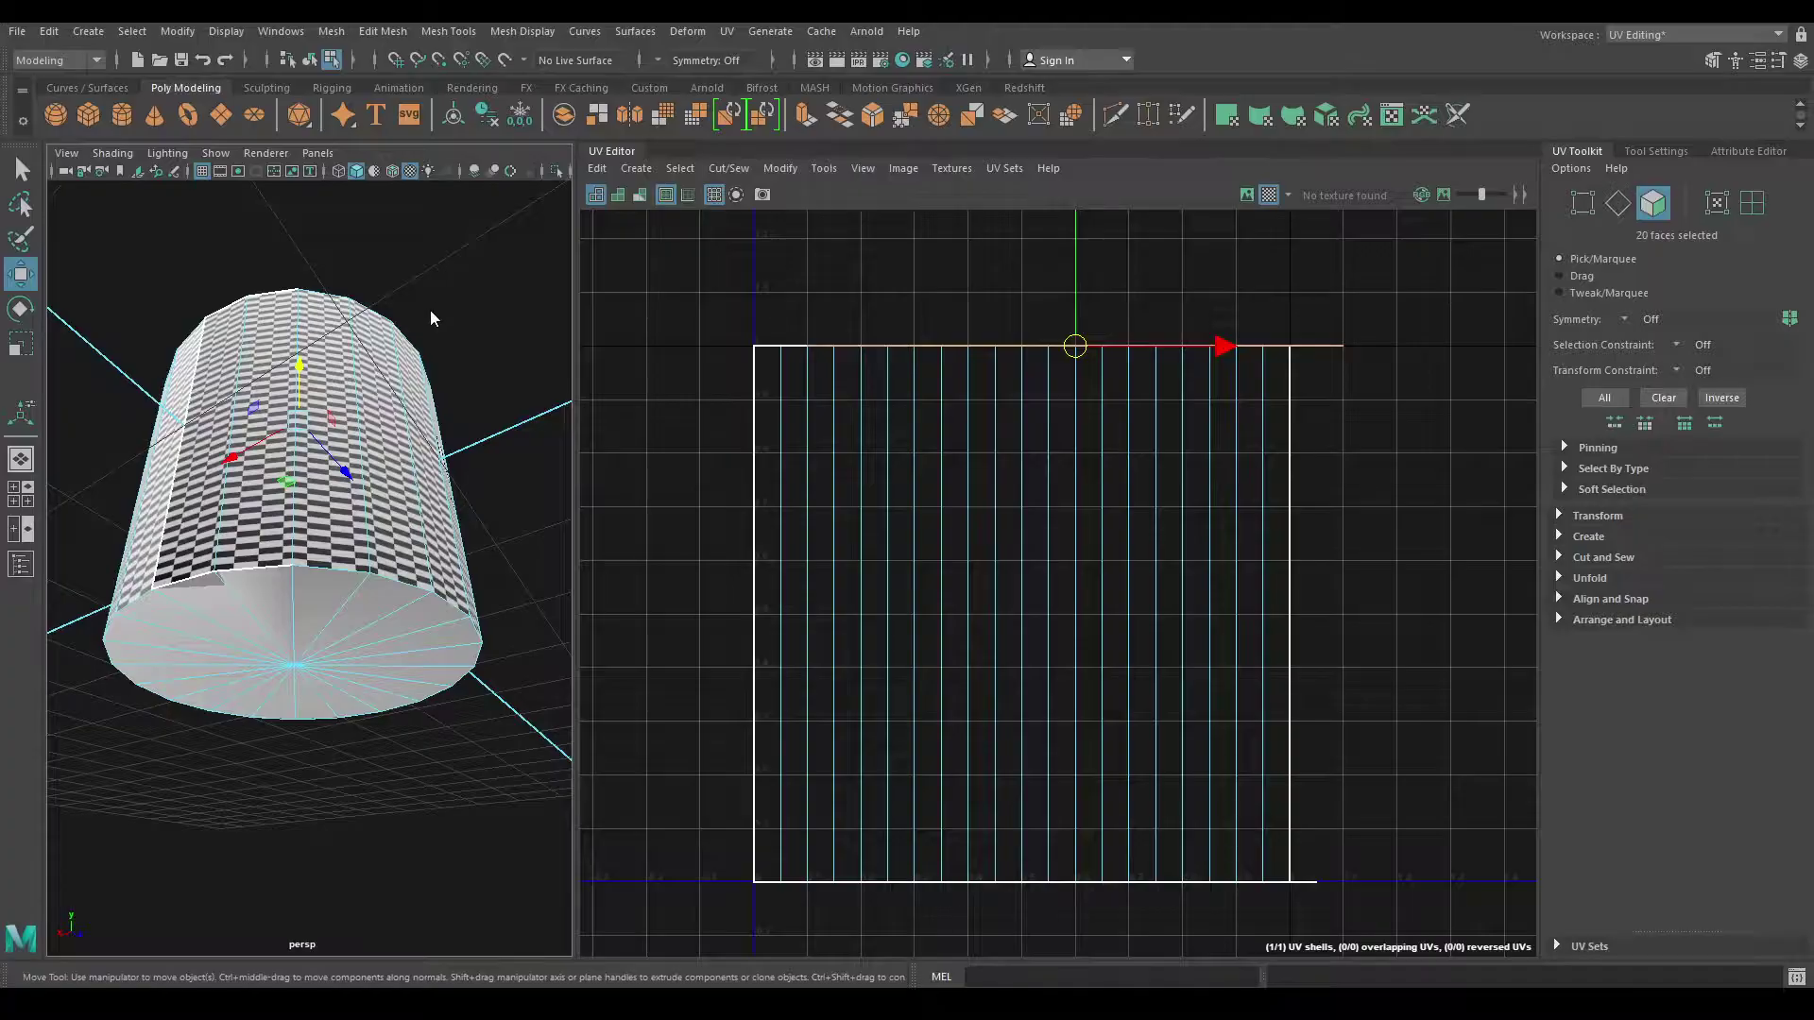
right_click_drag(430, 312, 428, 525)
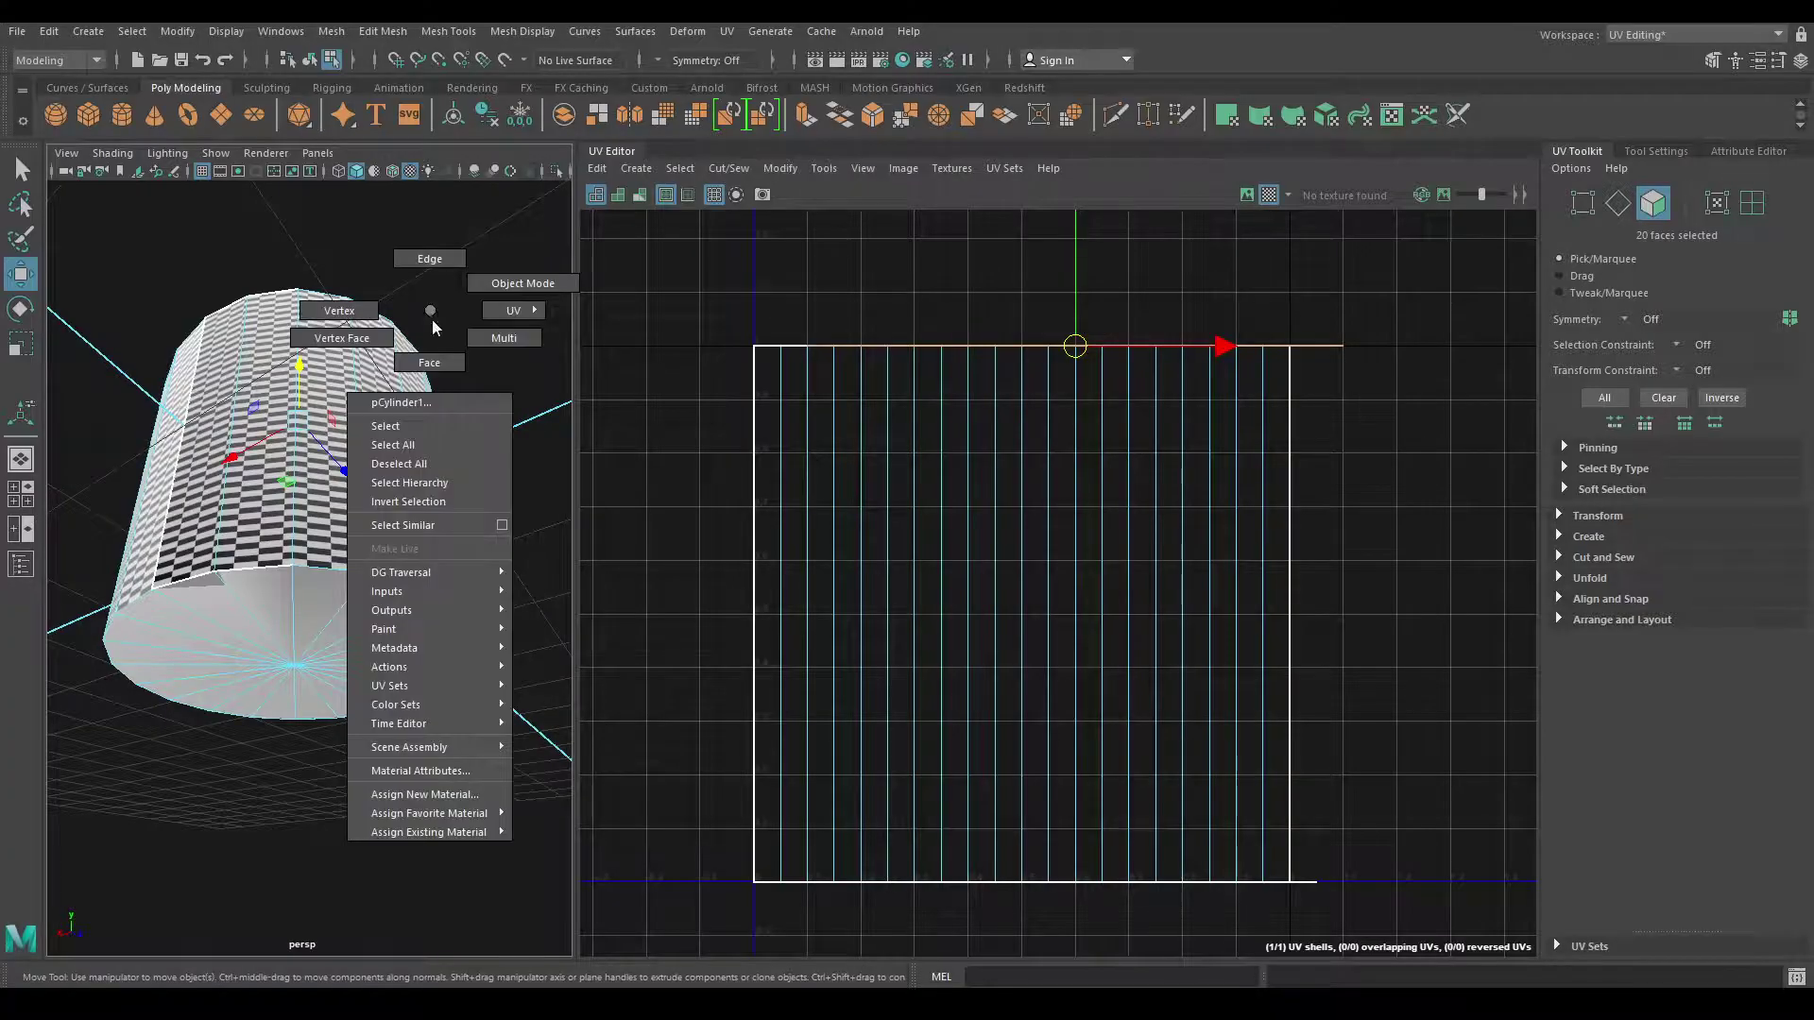
left_click(428, 524)
mouse_move(428, 567)
left_mouse_down("alt")
mouse_move(480, 661)
mouse_move(461, 508)
mouse_move(474, 661)
mouse_move(454, 519)
mouse_move(451, 620)
mouse_move(491, 595)
left_mouse_up("alt")
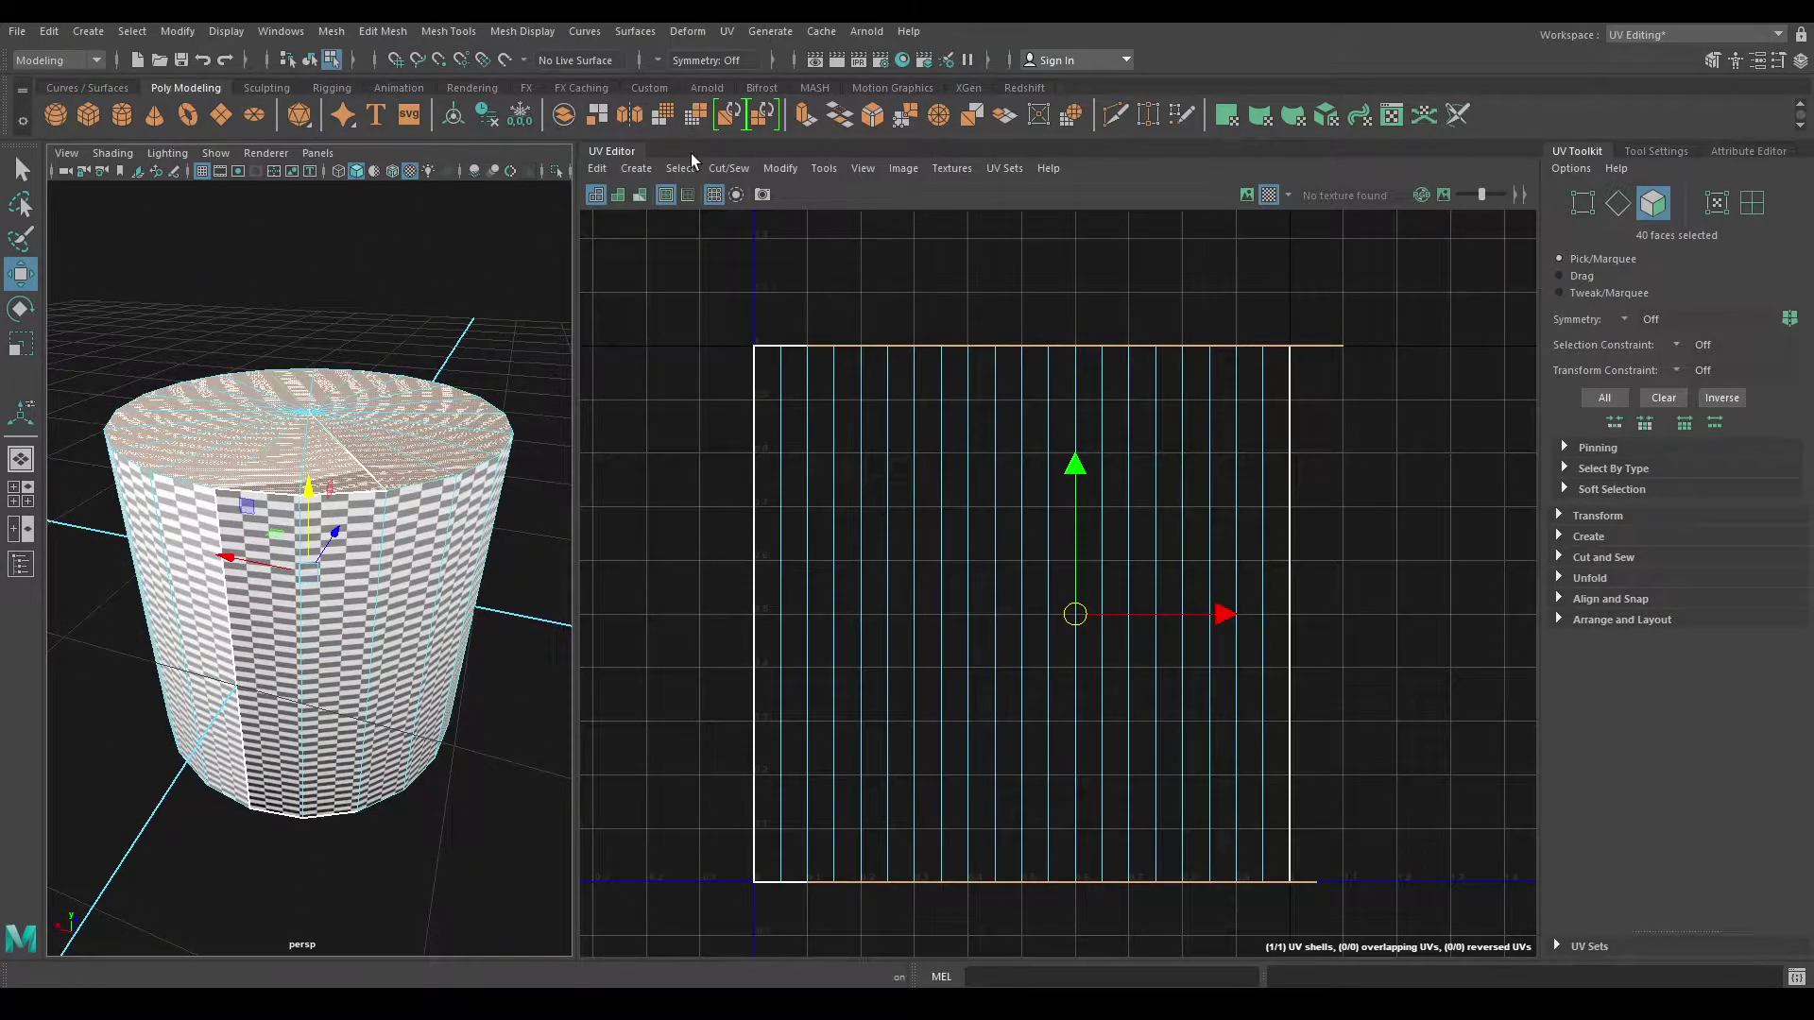
left_click(637, 169)
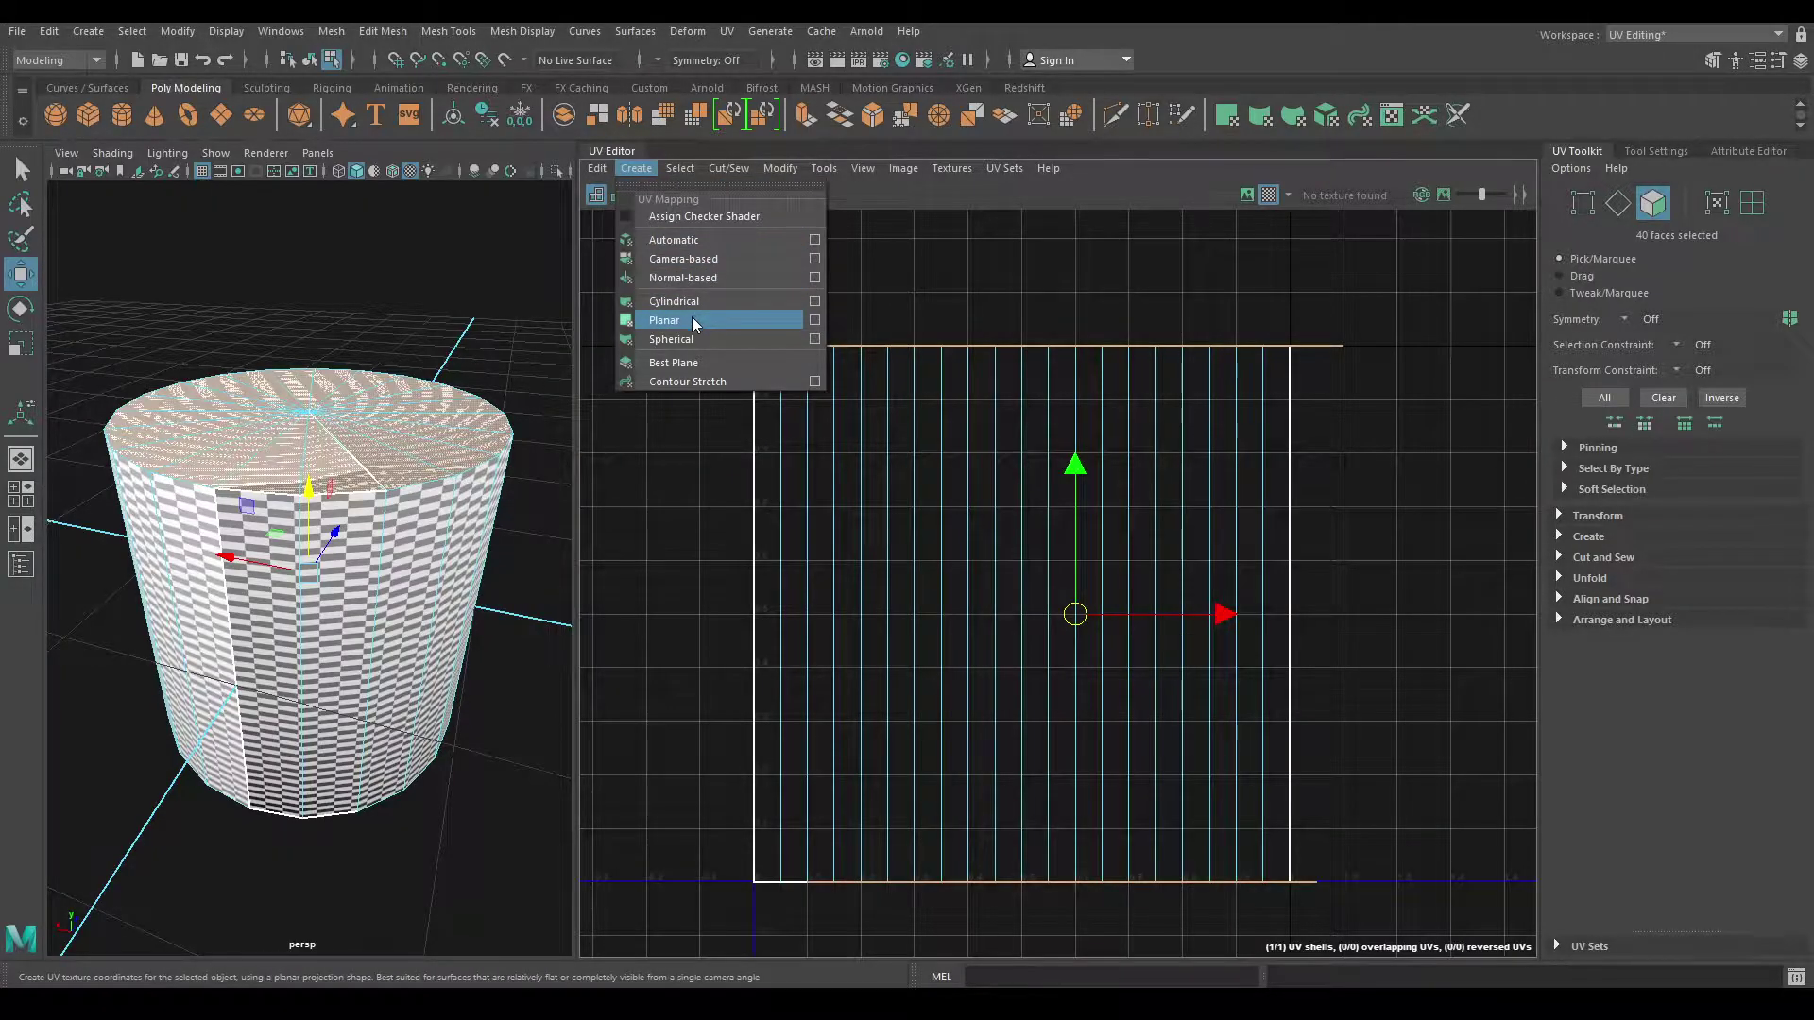
Step: Apply a Y-axis planar UV projection to the cylinder's 40 cap faces and check the result
left_click(814, 321)
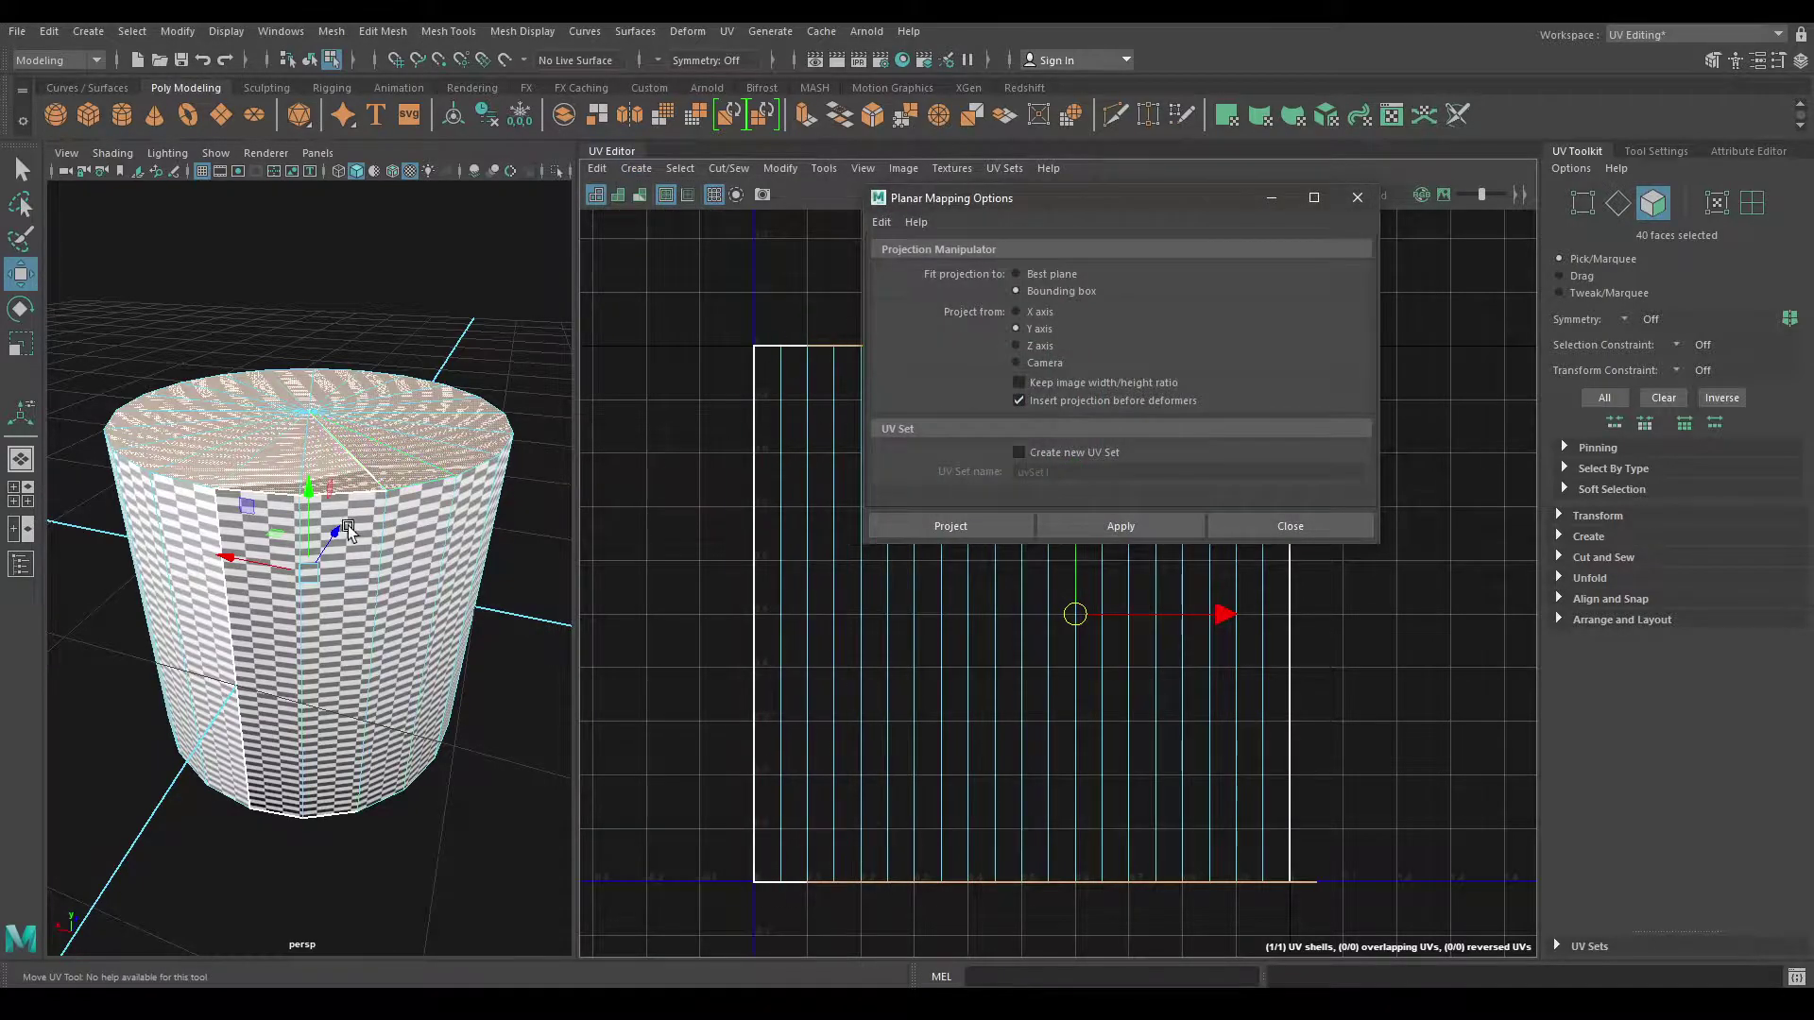
mouse_move(348, 526)
left_mouse_down("alt")
mouse_move(354, 418)
mouse_move(338, 486)
mouse_move(327, 469)
left_mouse_up("alt")
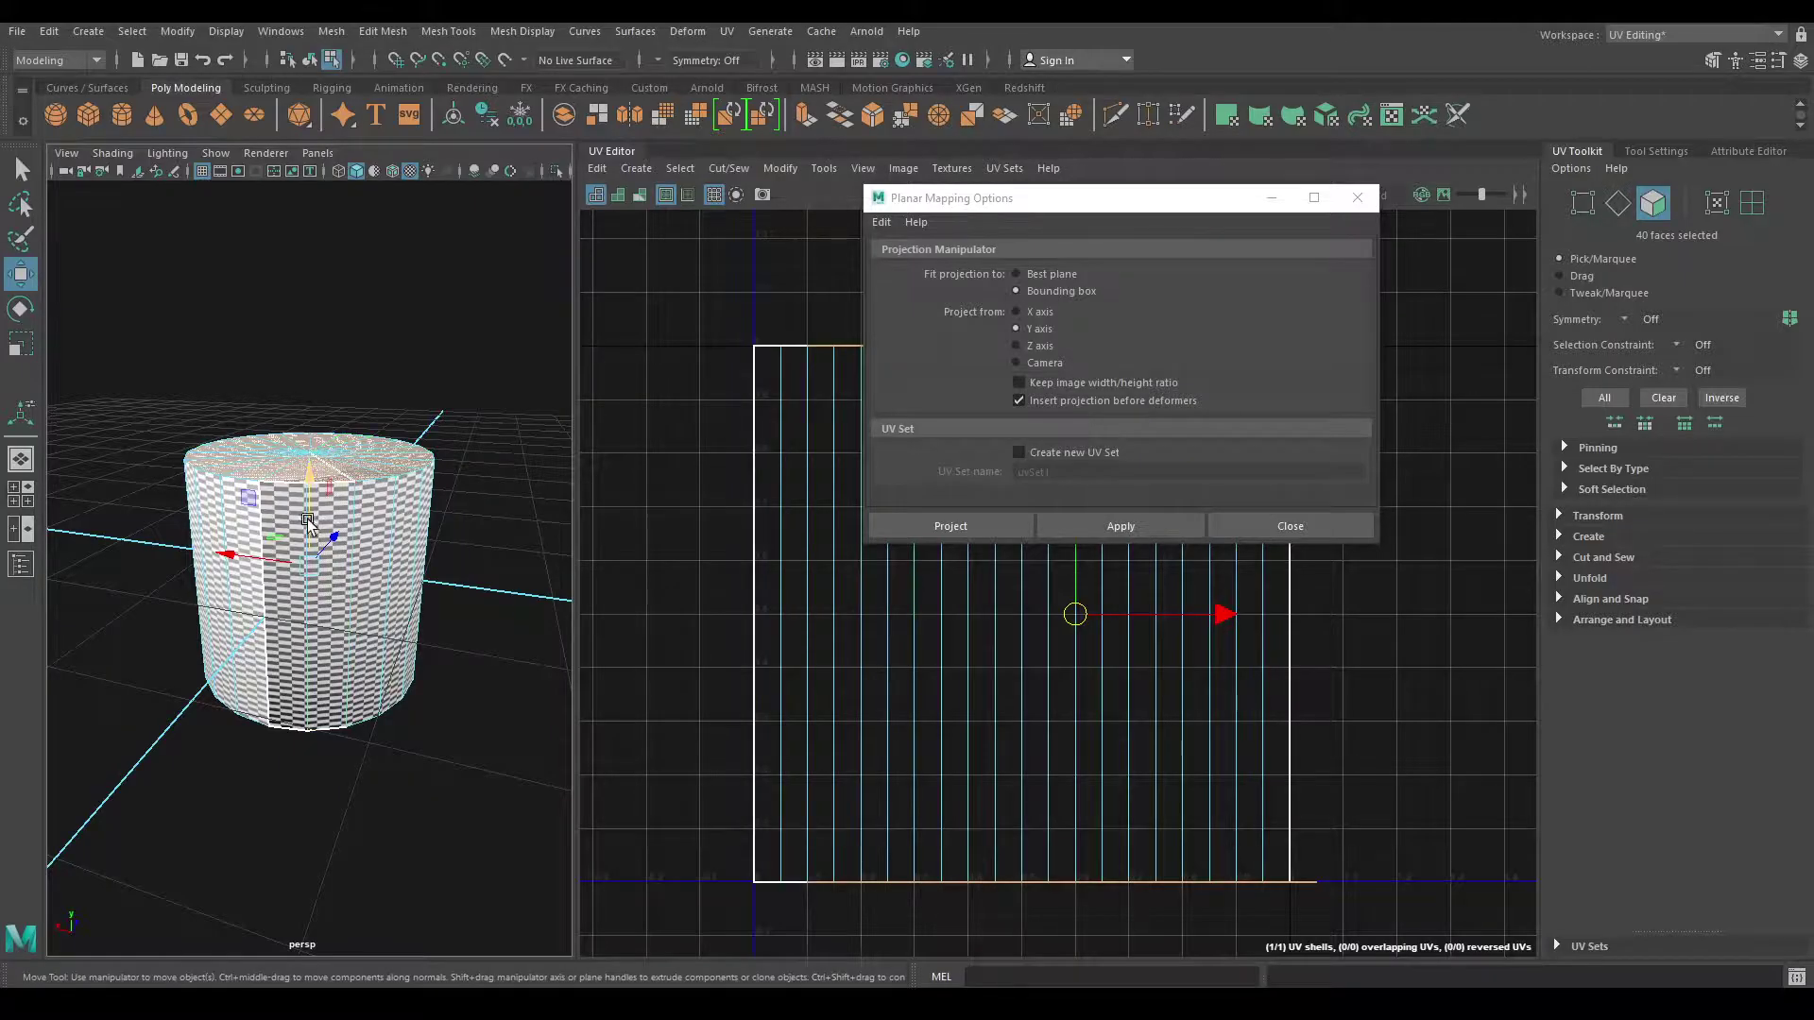
left_click(1032, 338)
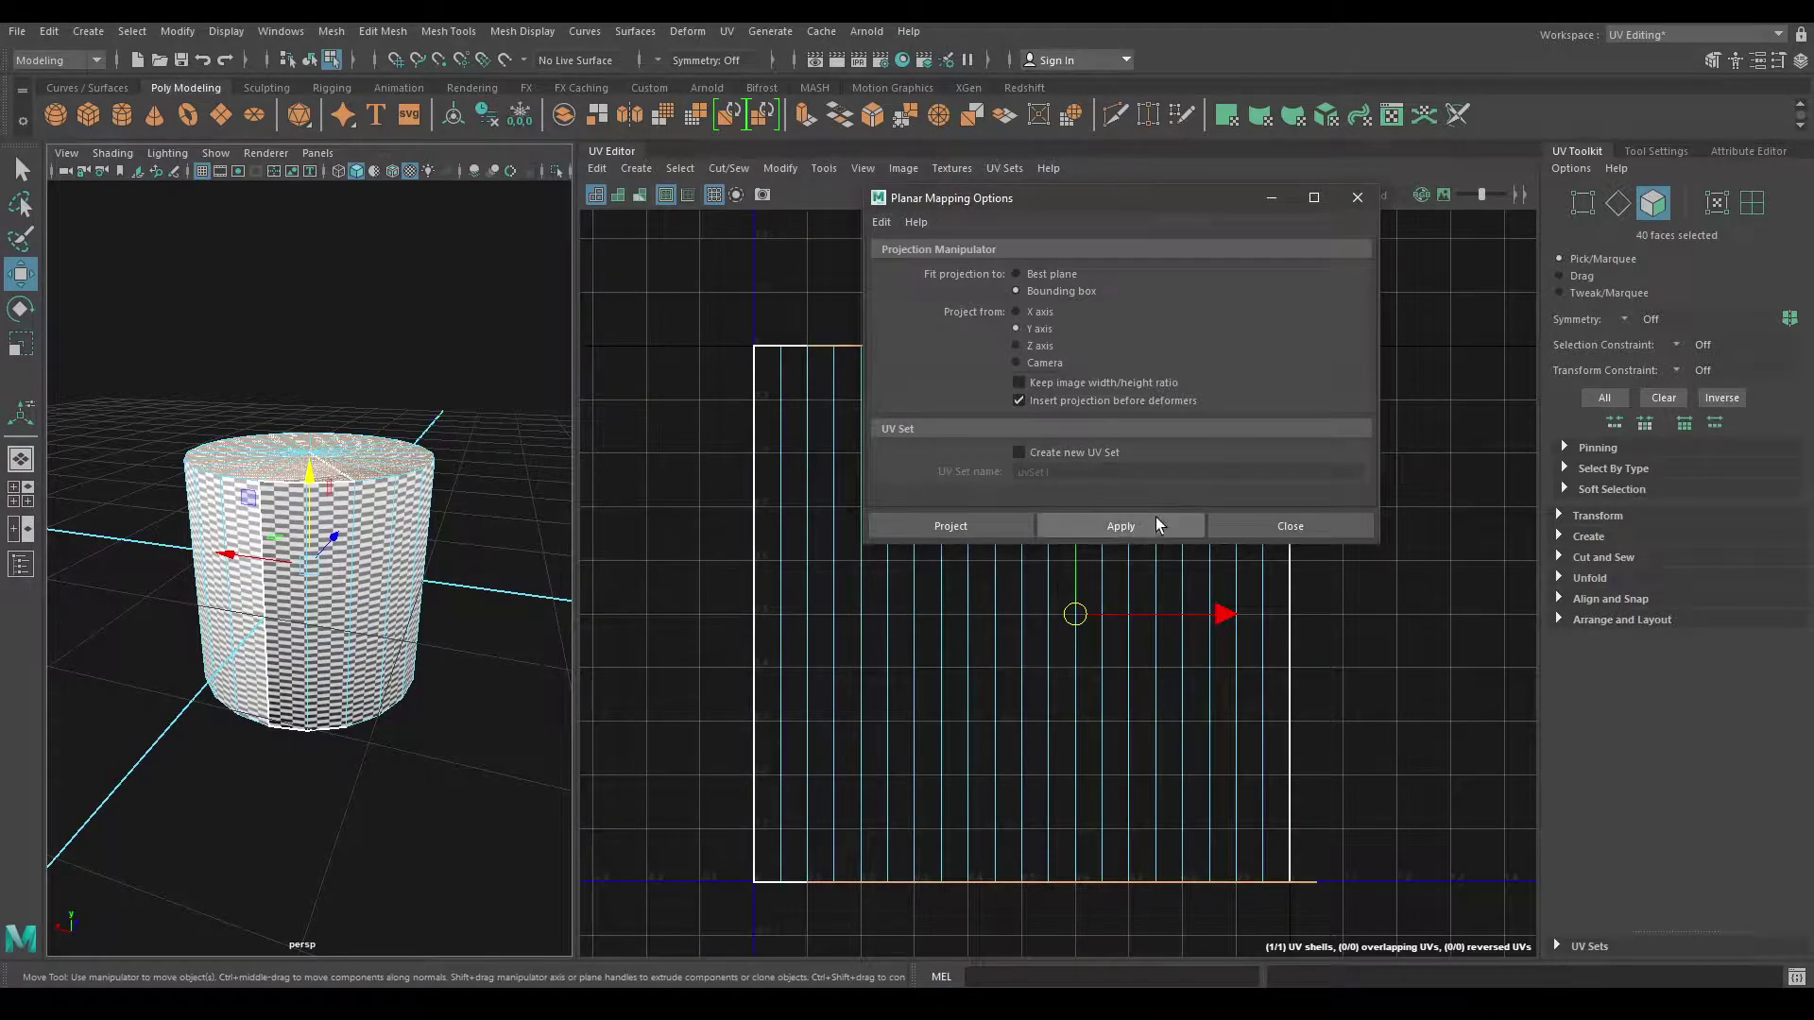
left_click(1120, 526)
right_click_drag(378, 586, 392, 633, "alt")
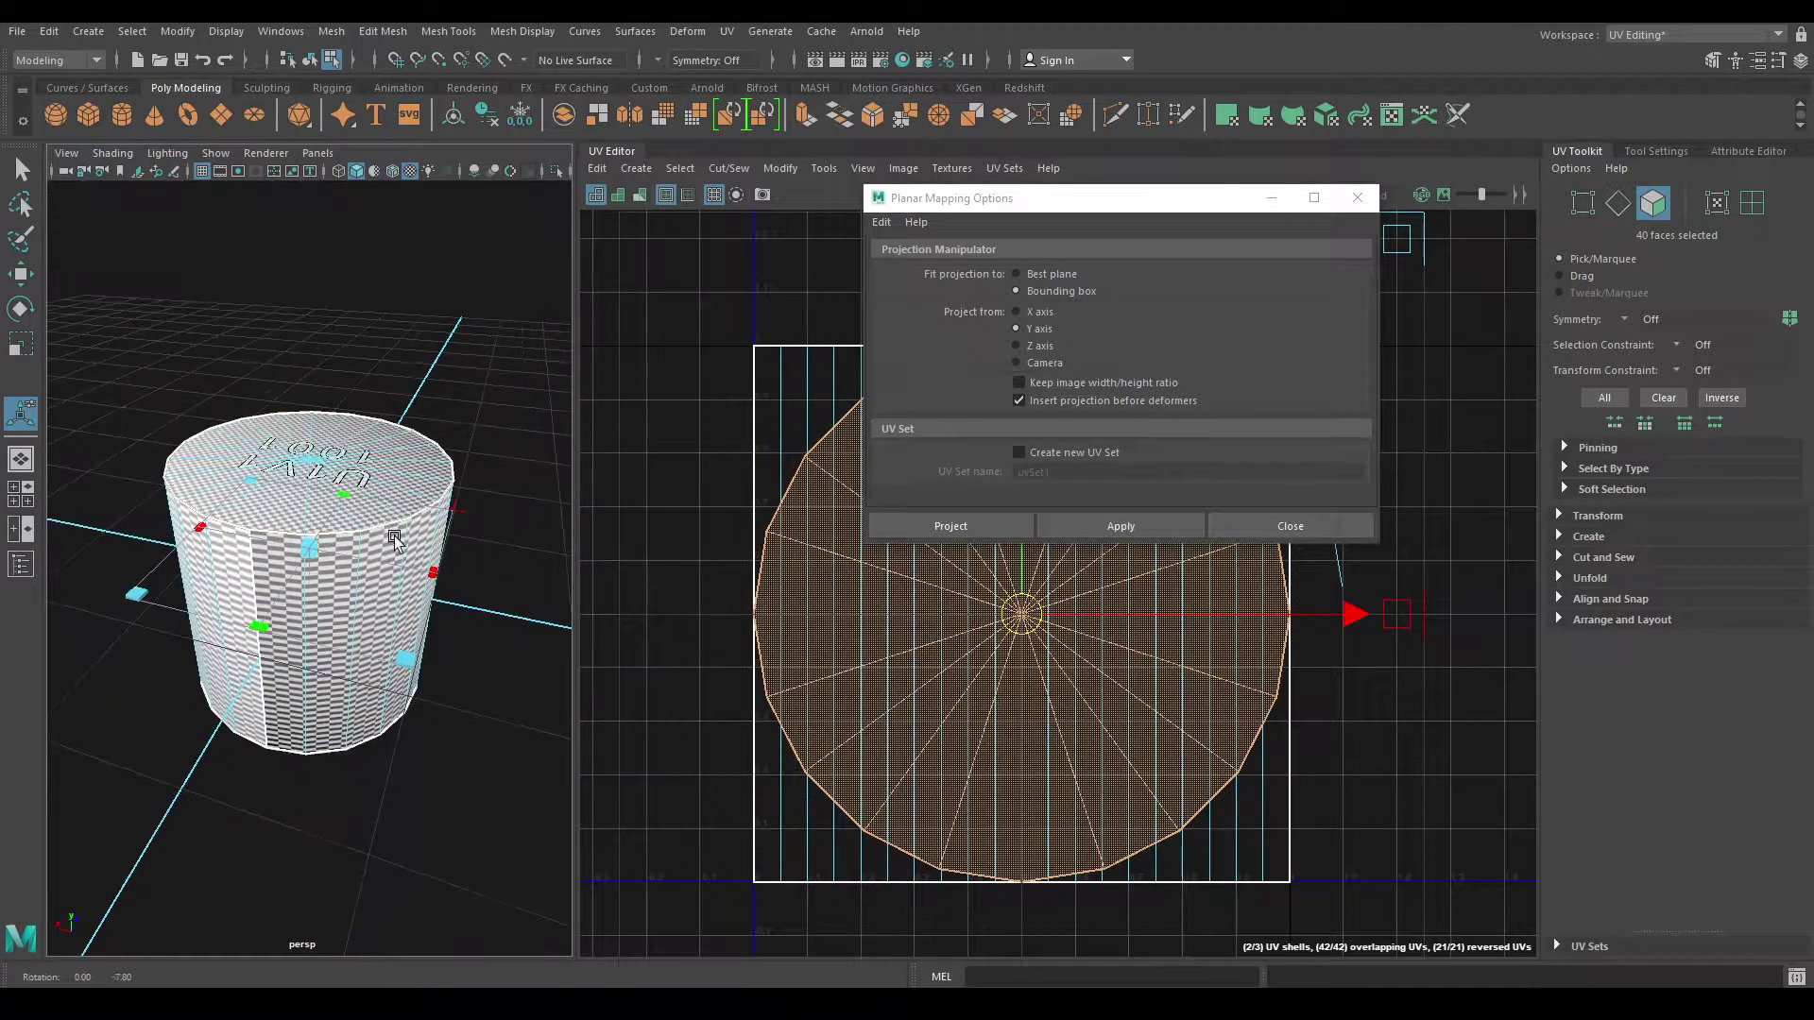
left_click_drag(393, 633, 388, 560, "alt")
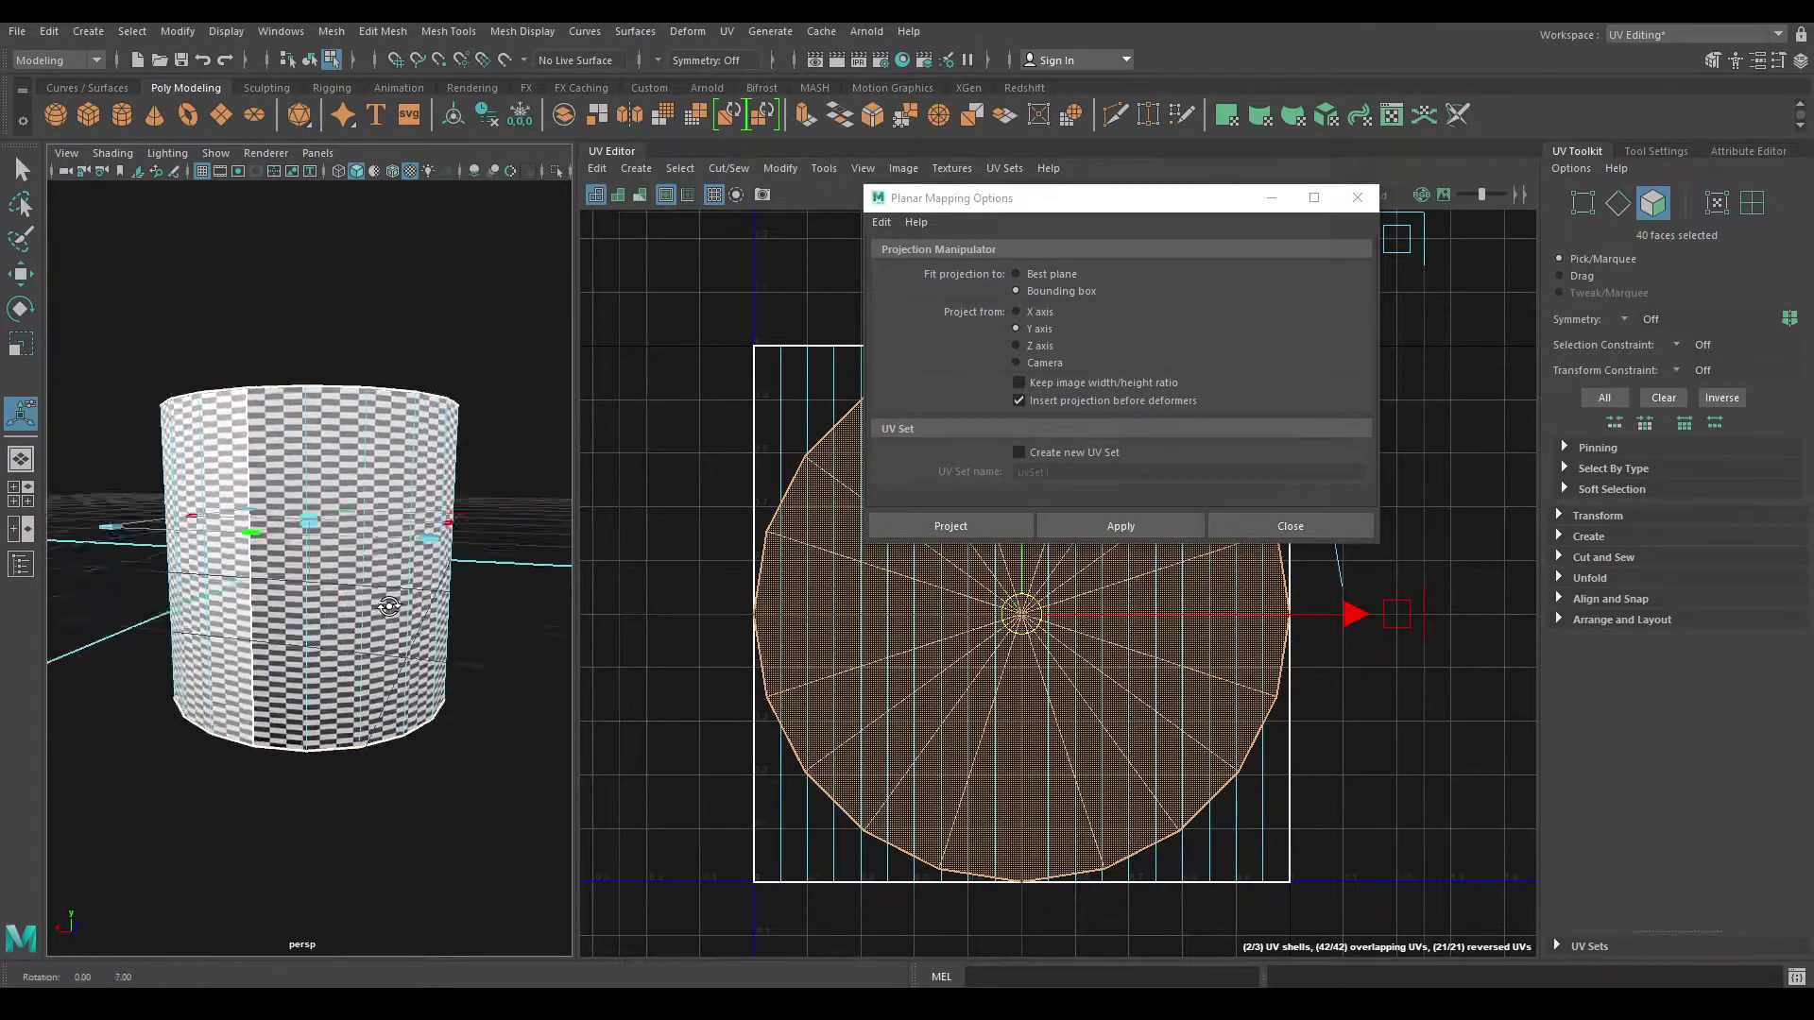
right_click_drag(389, 559, 412, 655, "alt")
Step: Close the Planar Mapping options and select a cylinder UV shell in UV Shell mode
left_click(1284, 525)
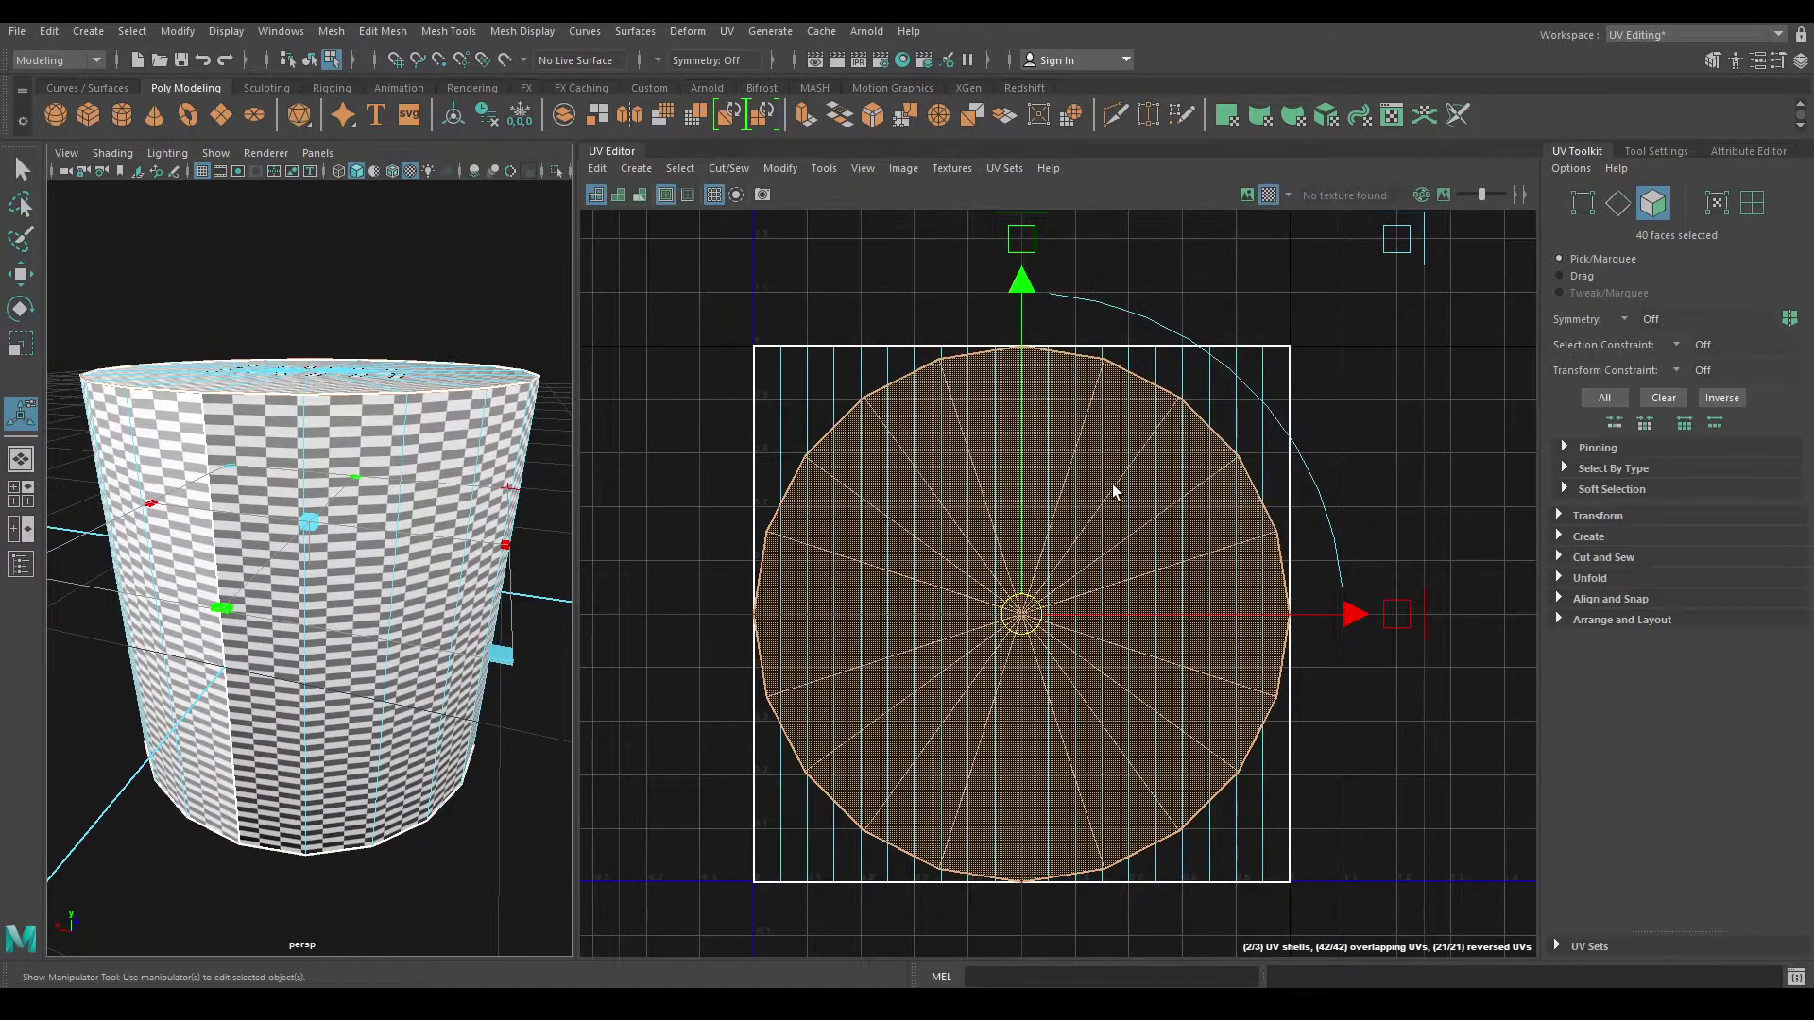
key("w")
right_click_drag(904, 347, 823, 315)
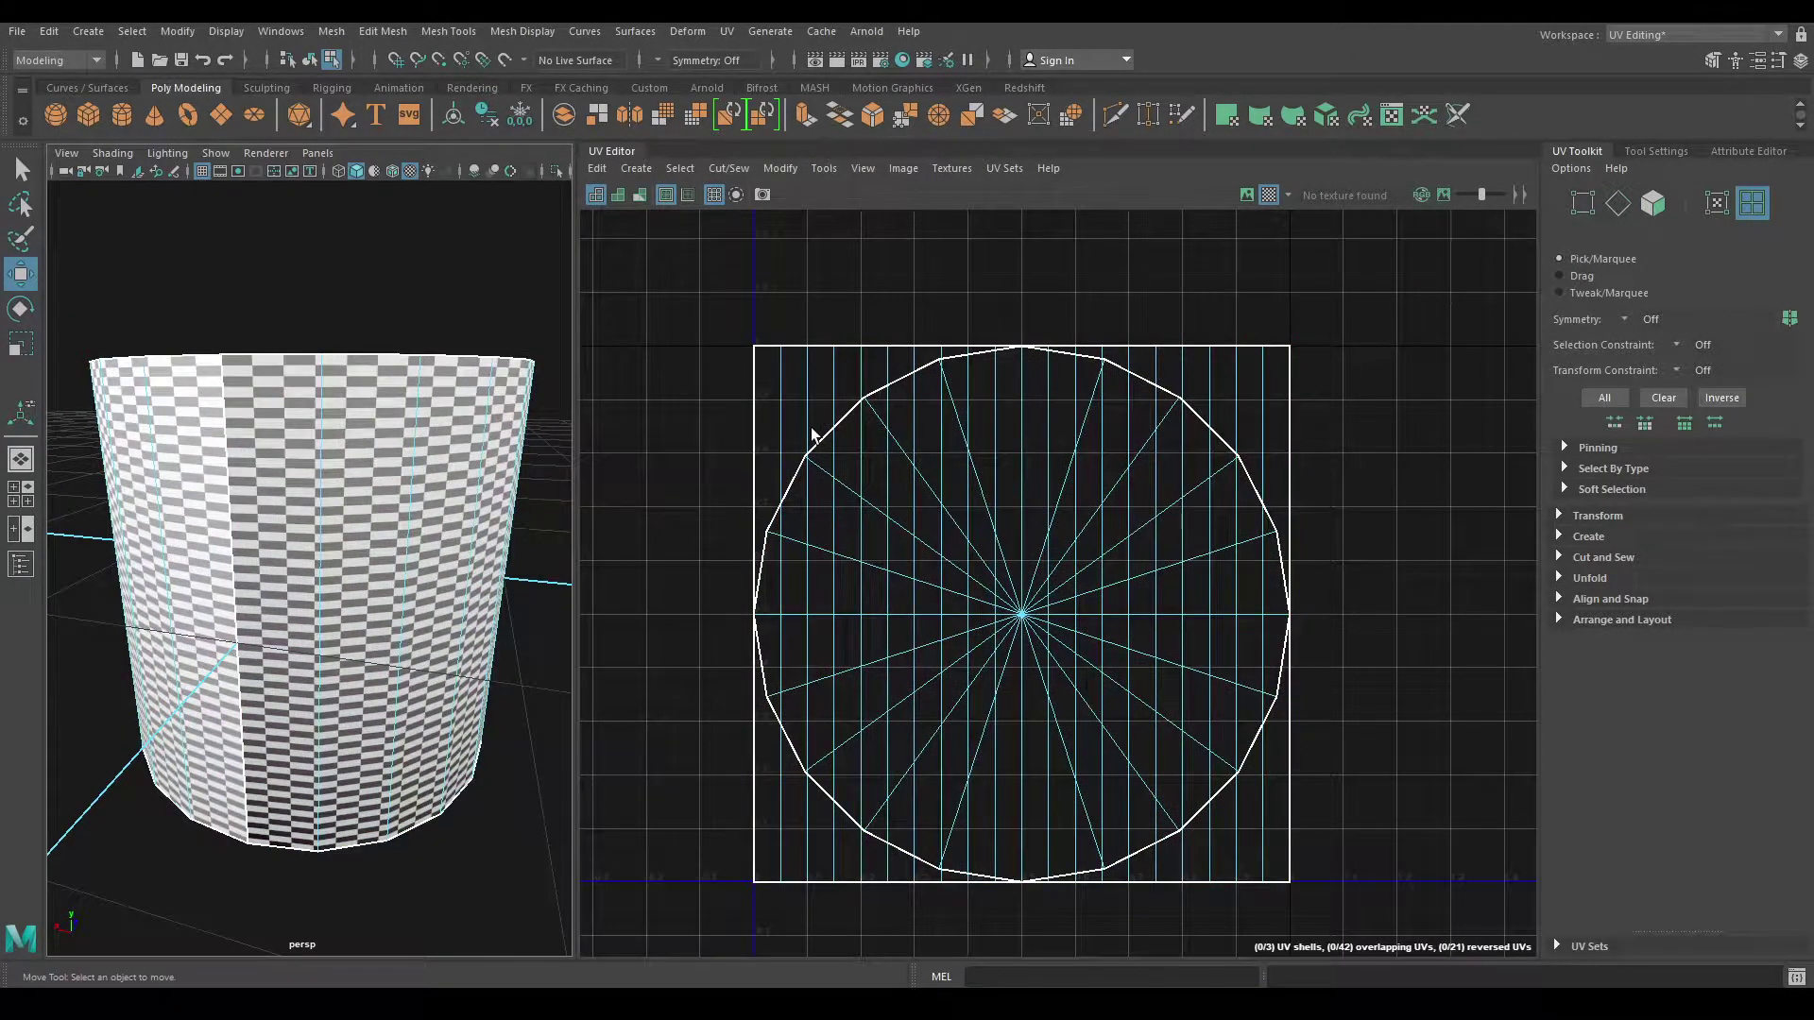
right_click_drag(854, 286, 784, 268)
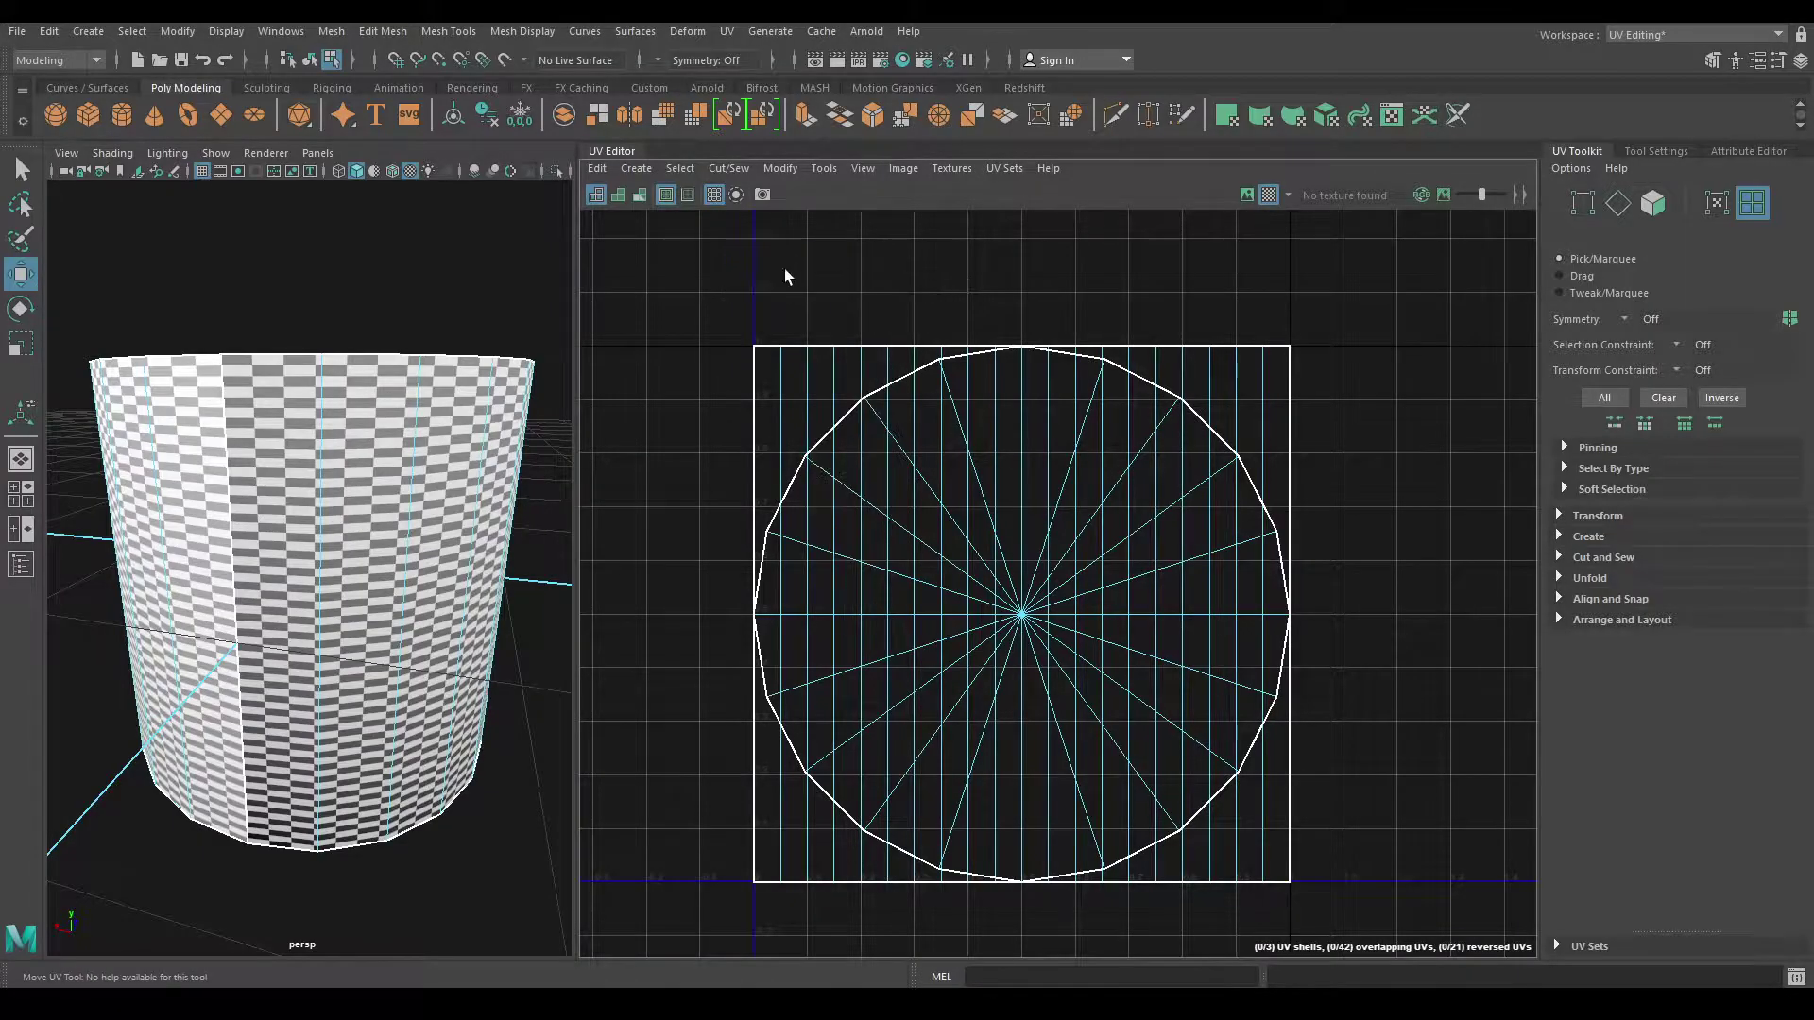
left_click(875, 608)
scroll(875, 607, "down", 2)
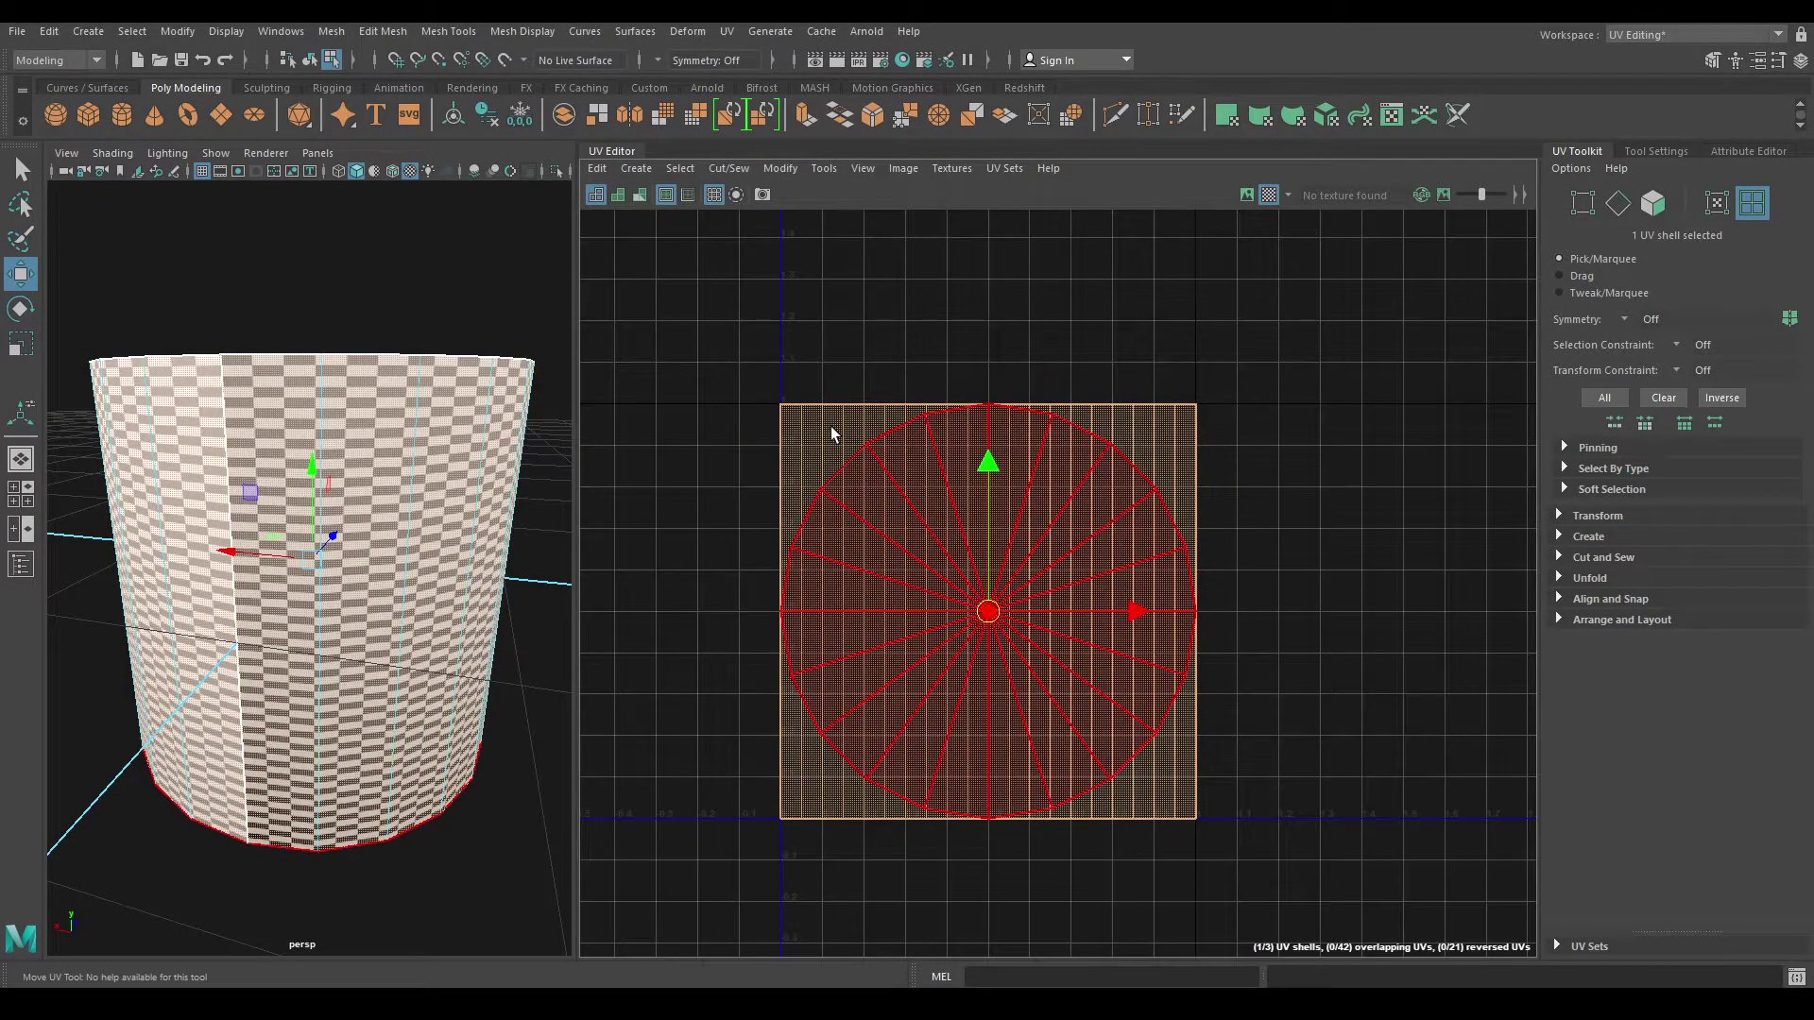
Step: Try stretching the shell wider horizontally with the Scale tool, then undo it
key("r")
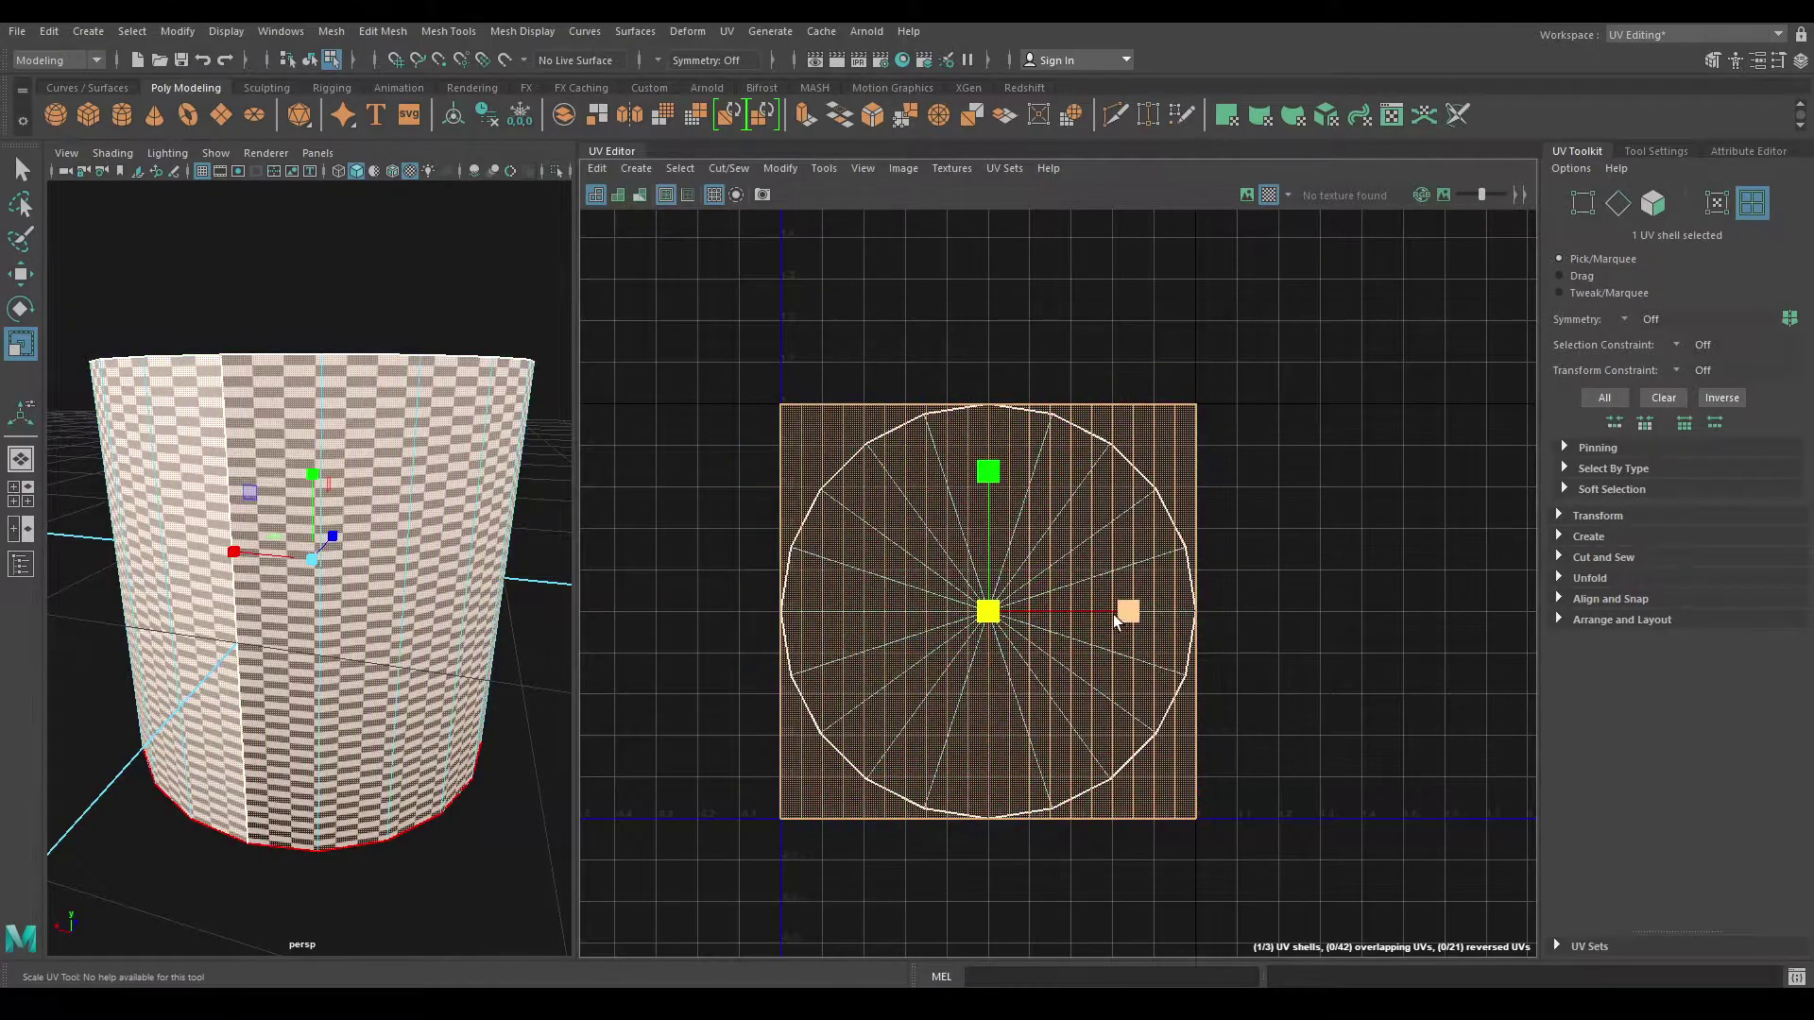
left_click_drag(1134, 616, 1401, 630)
key("w")
key("ctrl+z")
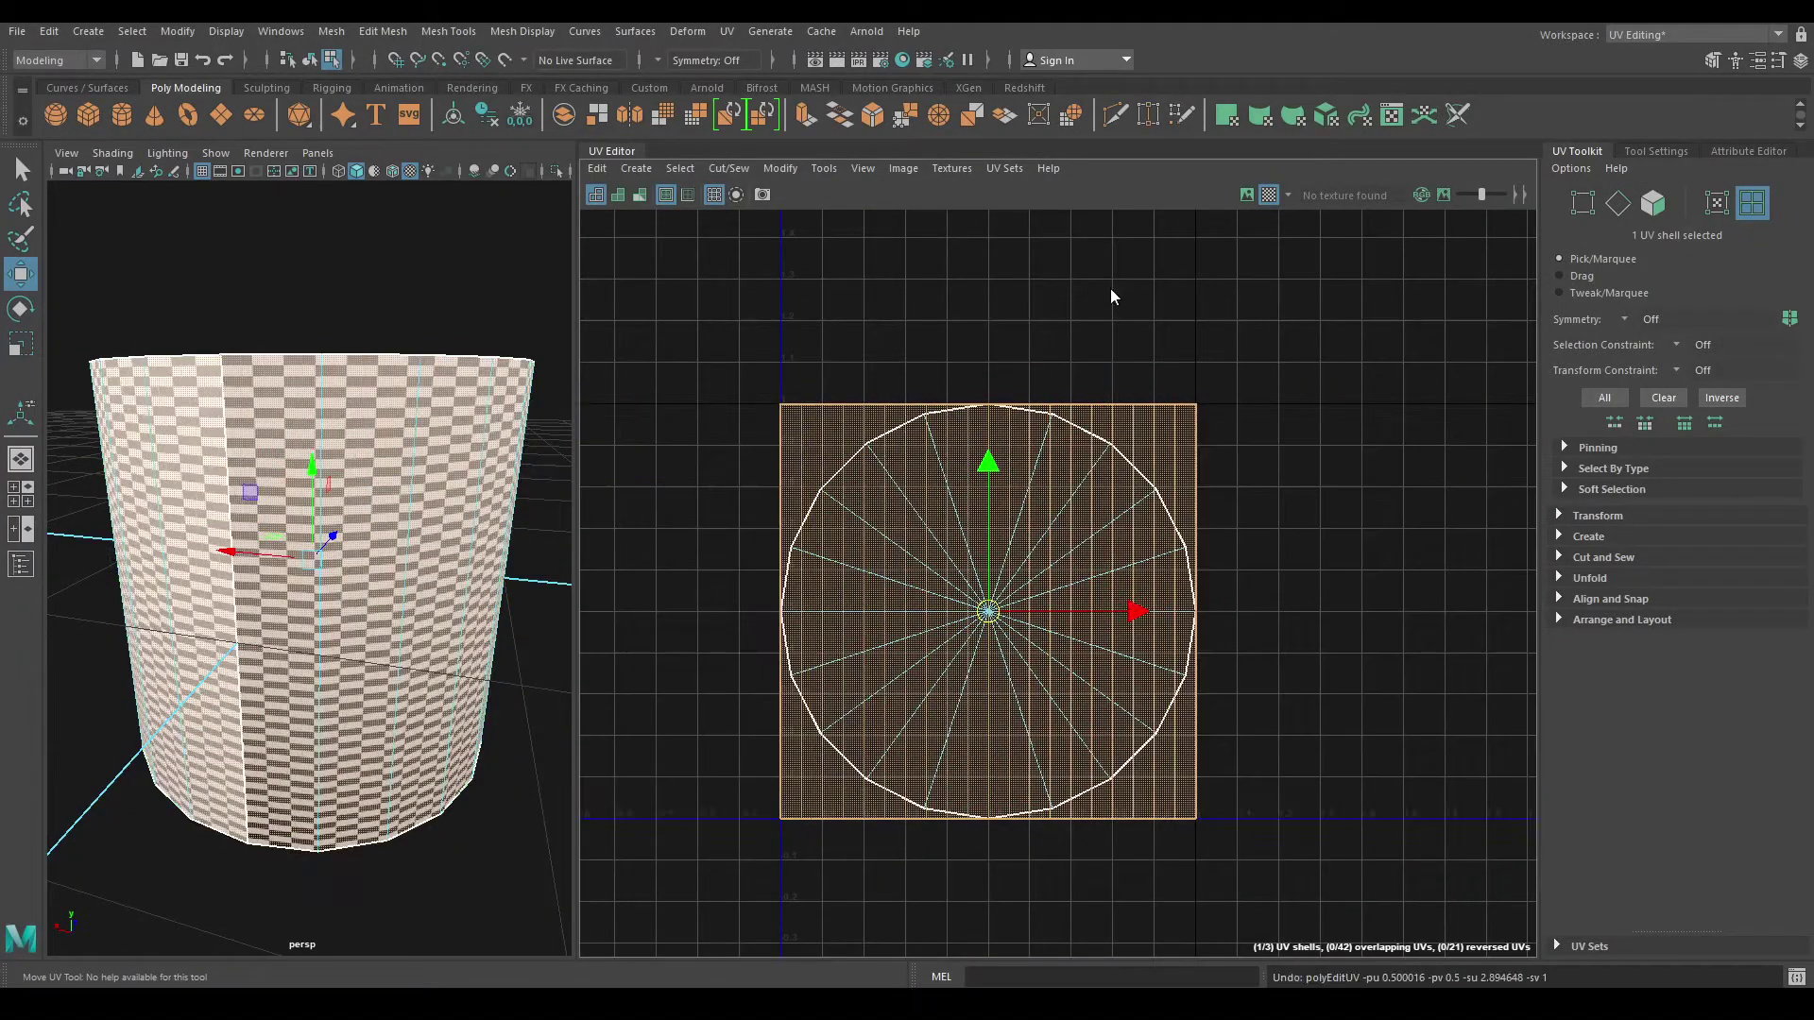
Step: Marquee-select all three overlapping cylinder UV shells
mouse_move(1115, 294)
right_mouse_down()
mouse_move(1179, 293)
mouse_move(1086, 259)
right_mouse_up()
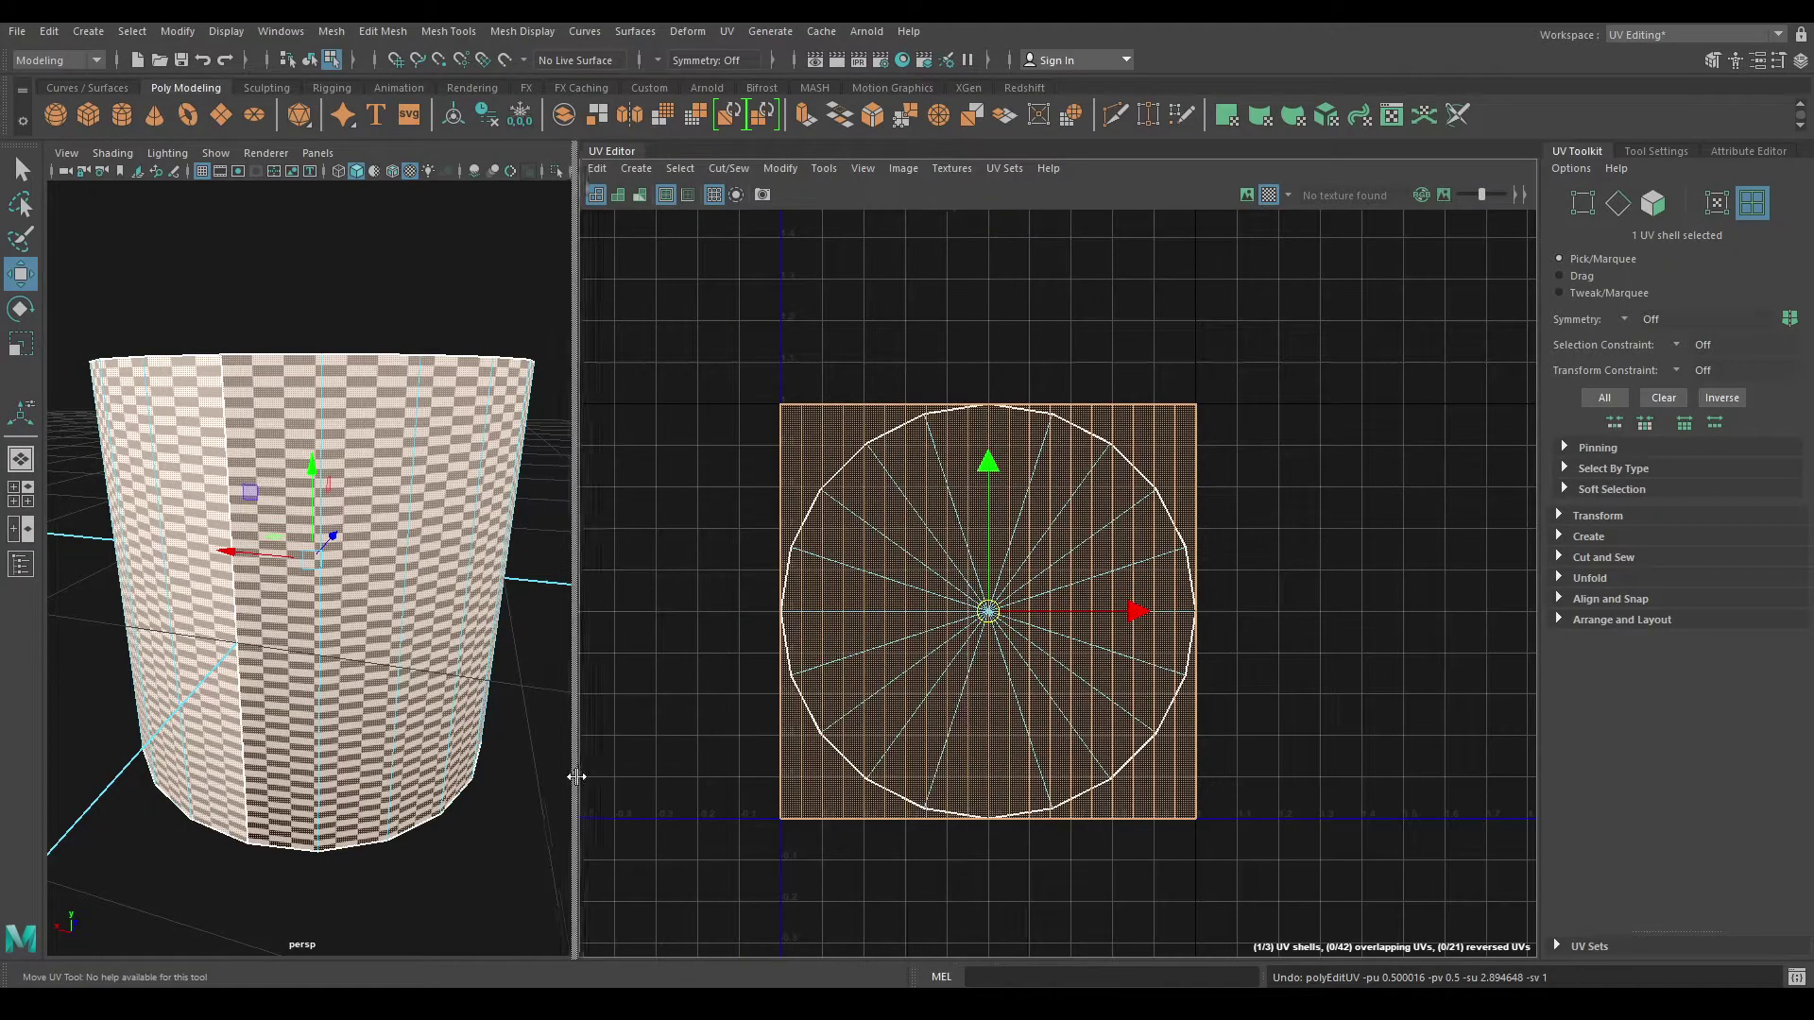
left_click_drag(964, 601, 568, 770)
left_click_drag(697, 356, 1433, 833)
Step: Unfold the selected shells into two circular cap shells above one long side strip
right_click(1291, 479, "shift")
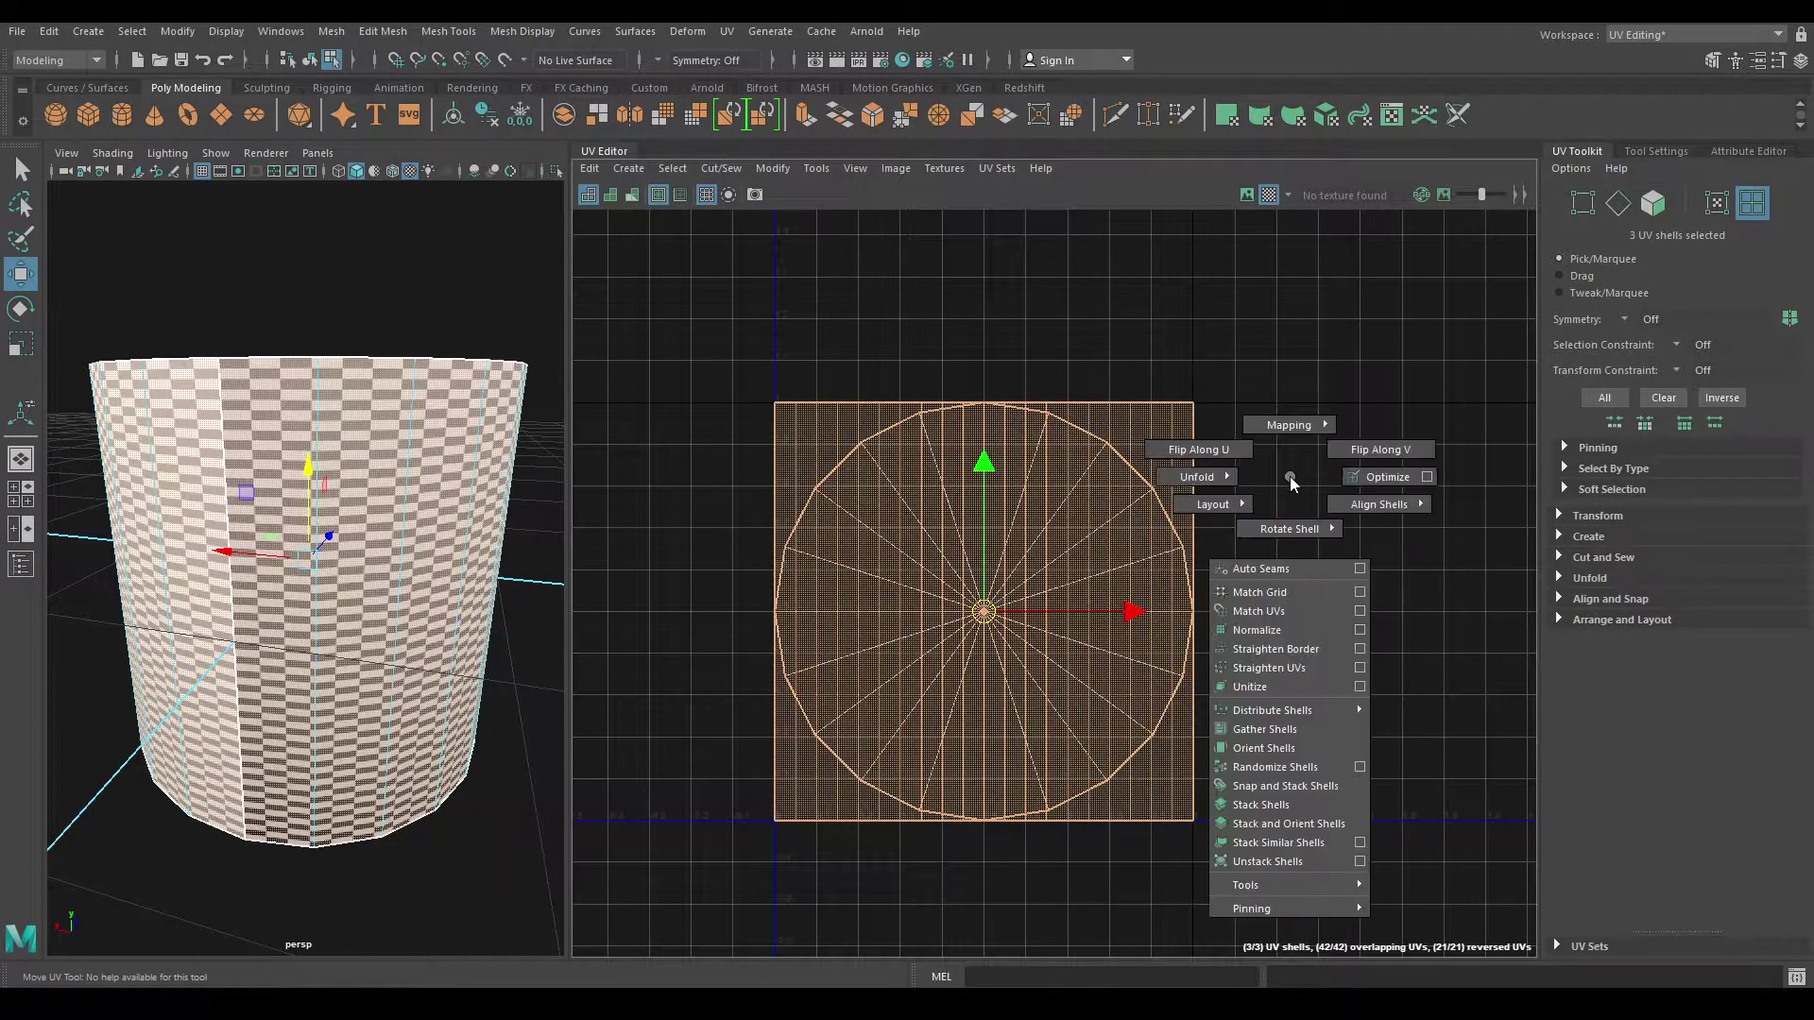
right_click_drag(1291, 482, 1080, 477, "shift")
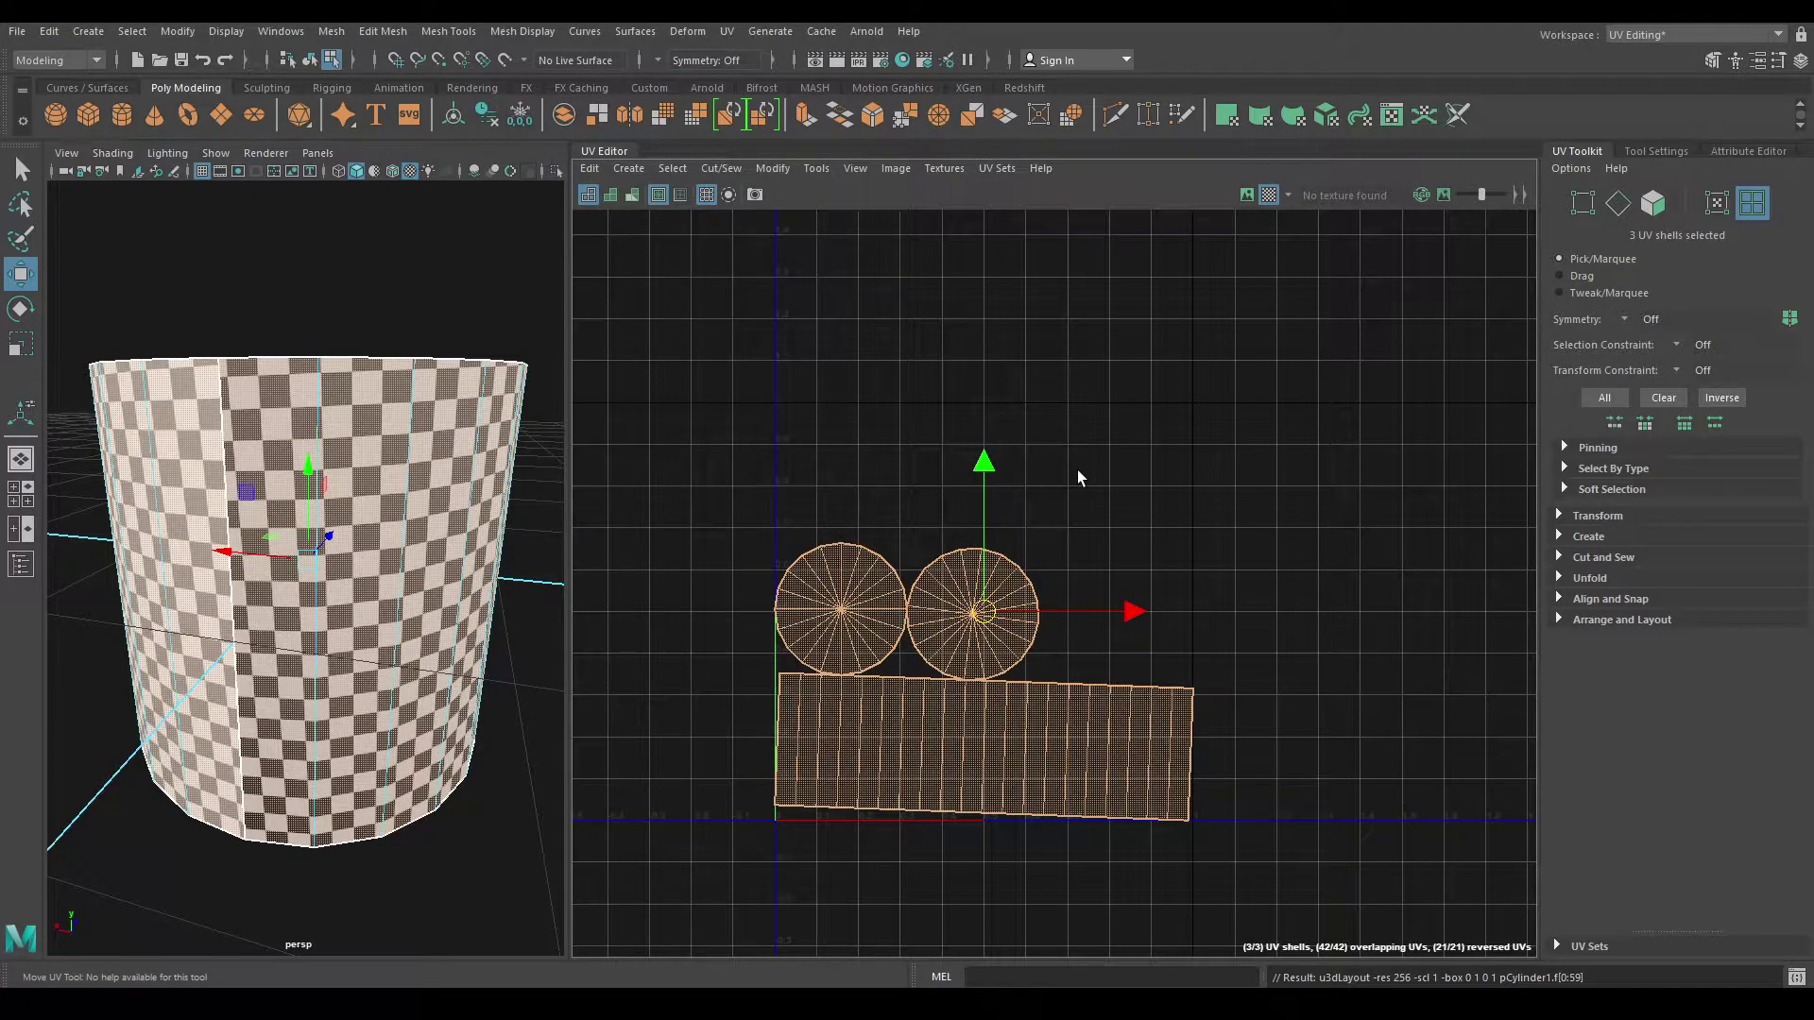
scroll(1186, 264, "up", 5)
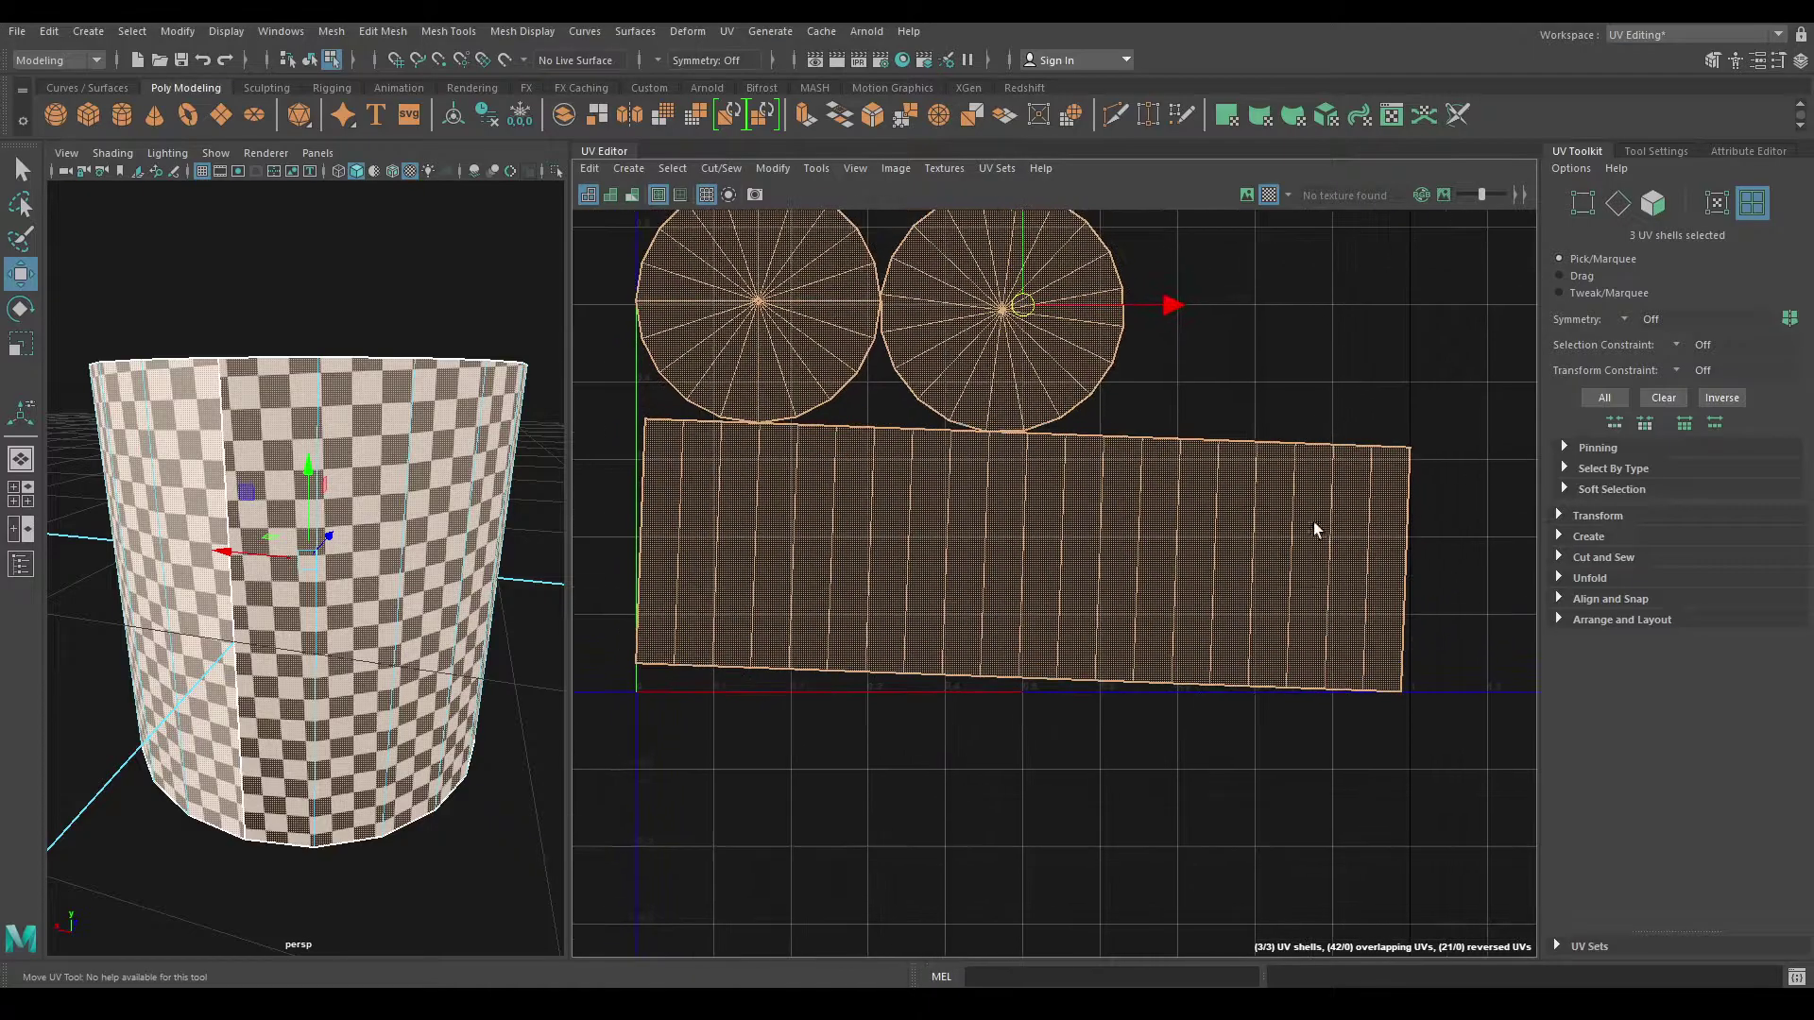
right_click_drag(1174, 406, 1108, 395)
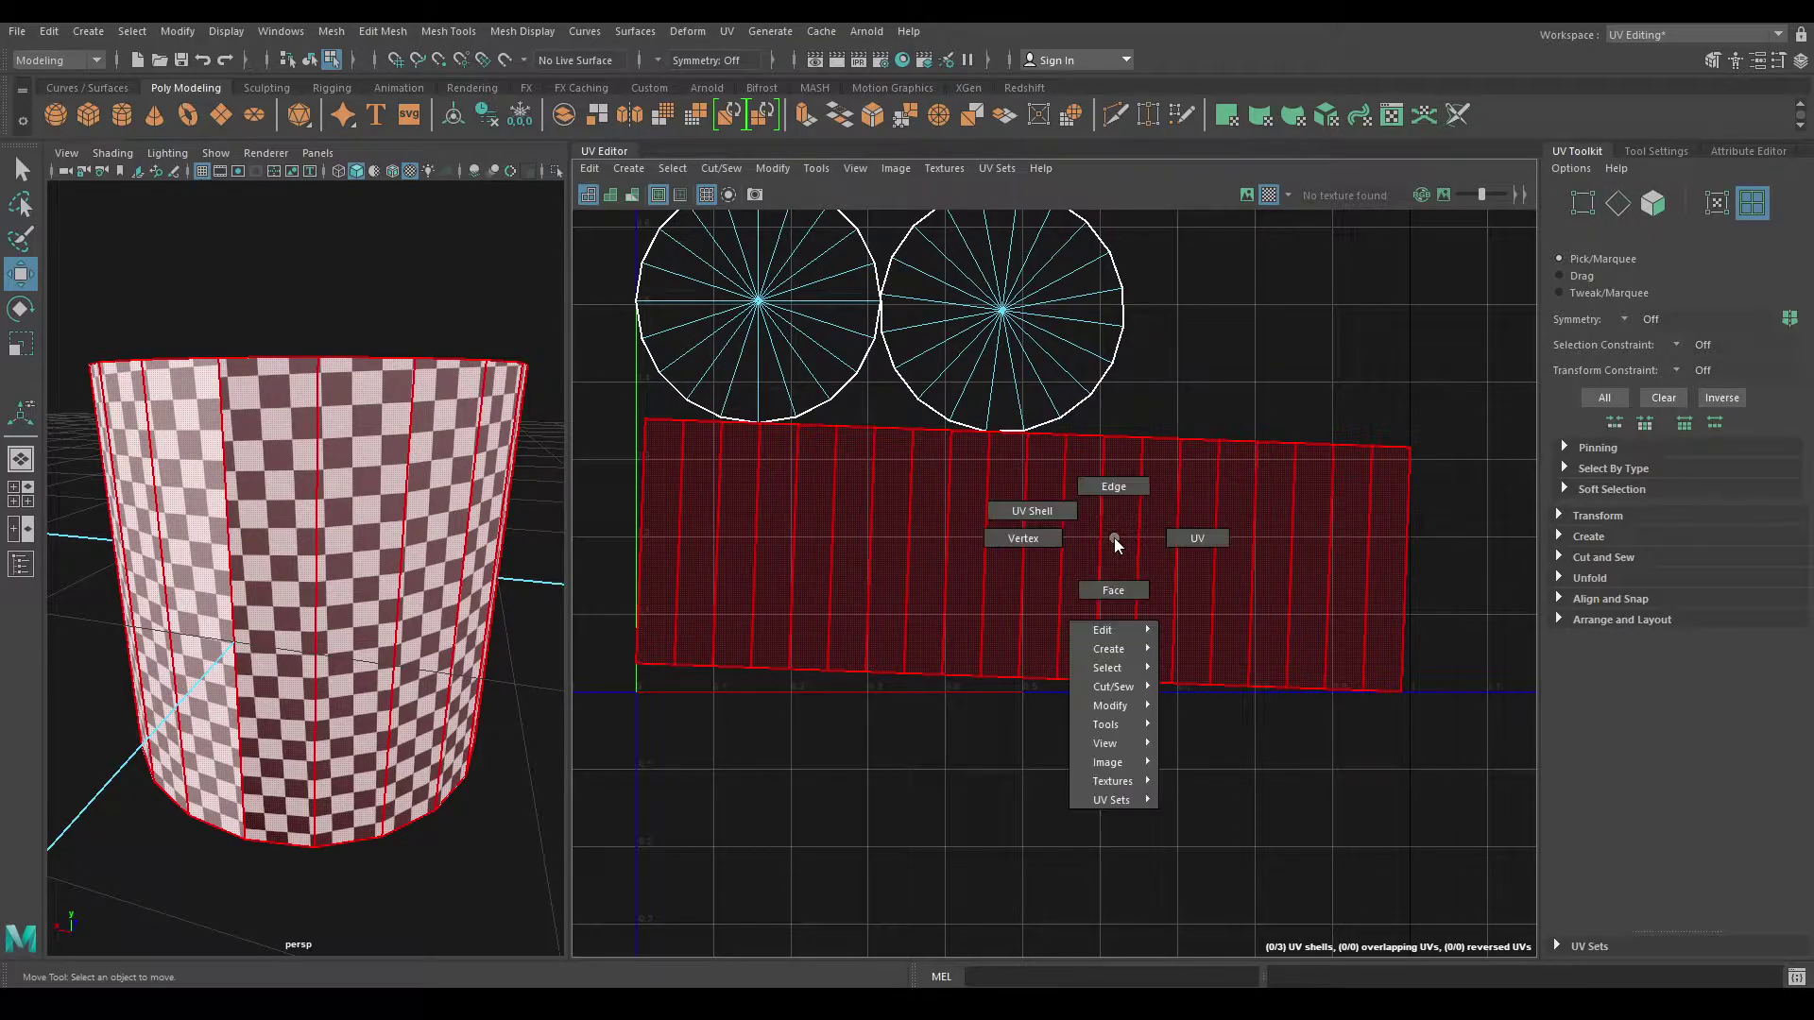
Step: Select the cylinder's side strip shell and orient it level as a horizontal rectangle
right_click_drag(1113, 537, 1020, 501)
left_click(1090, 541)
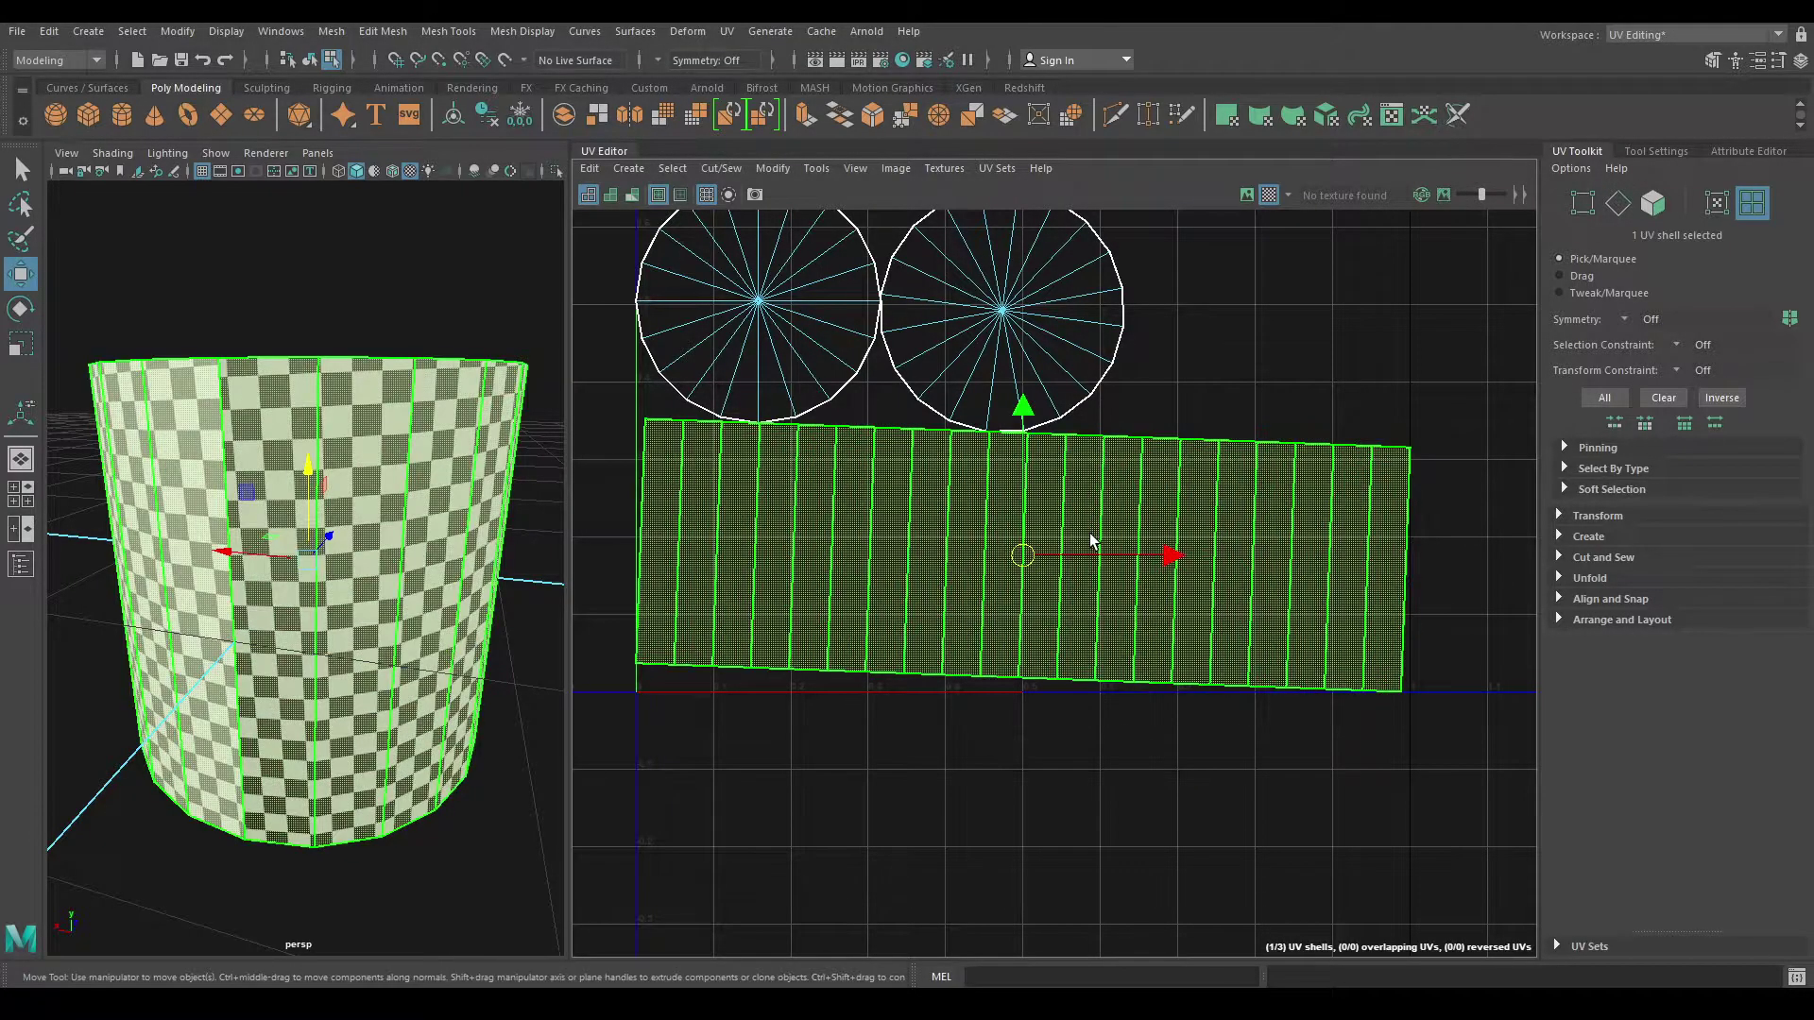
right_click_drag(1093, 540, 1077, 807, "shift")
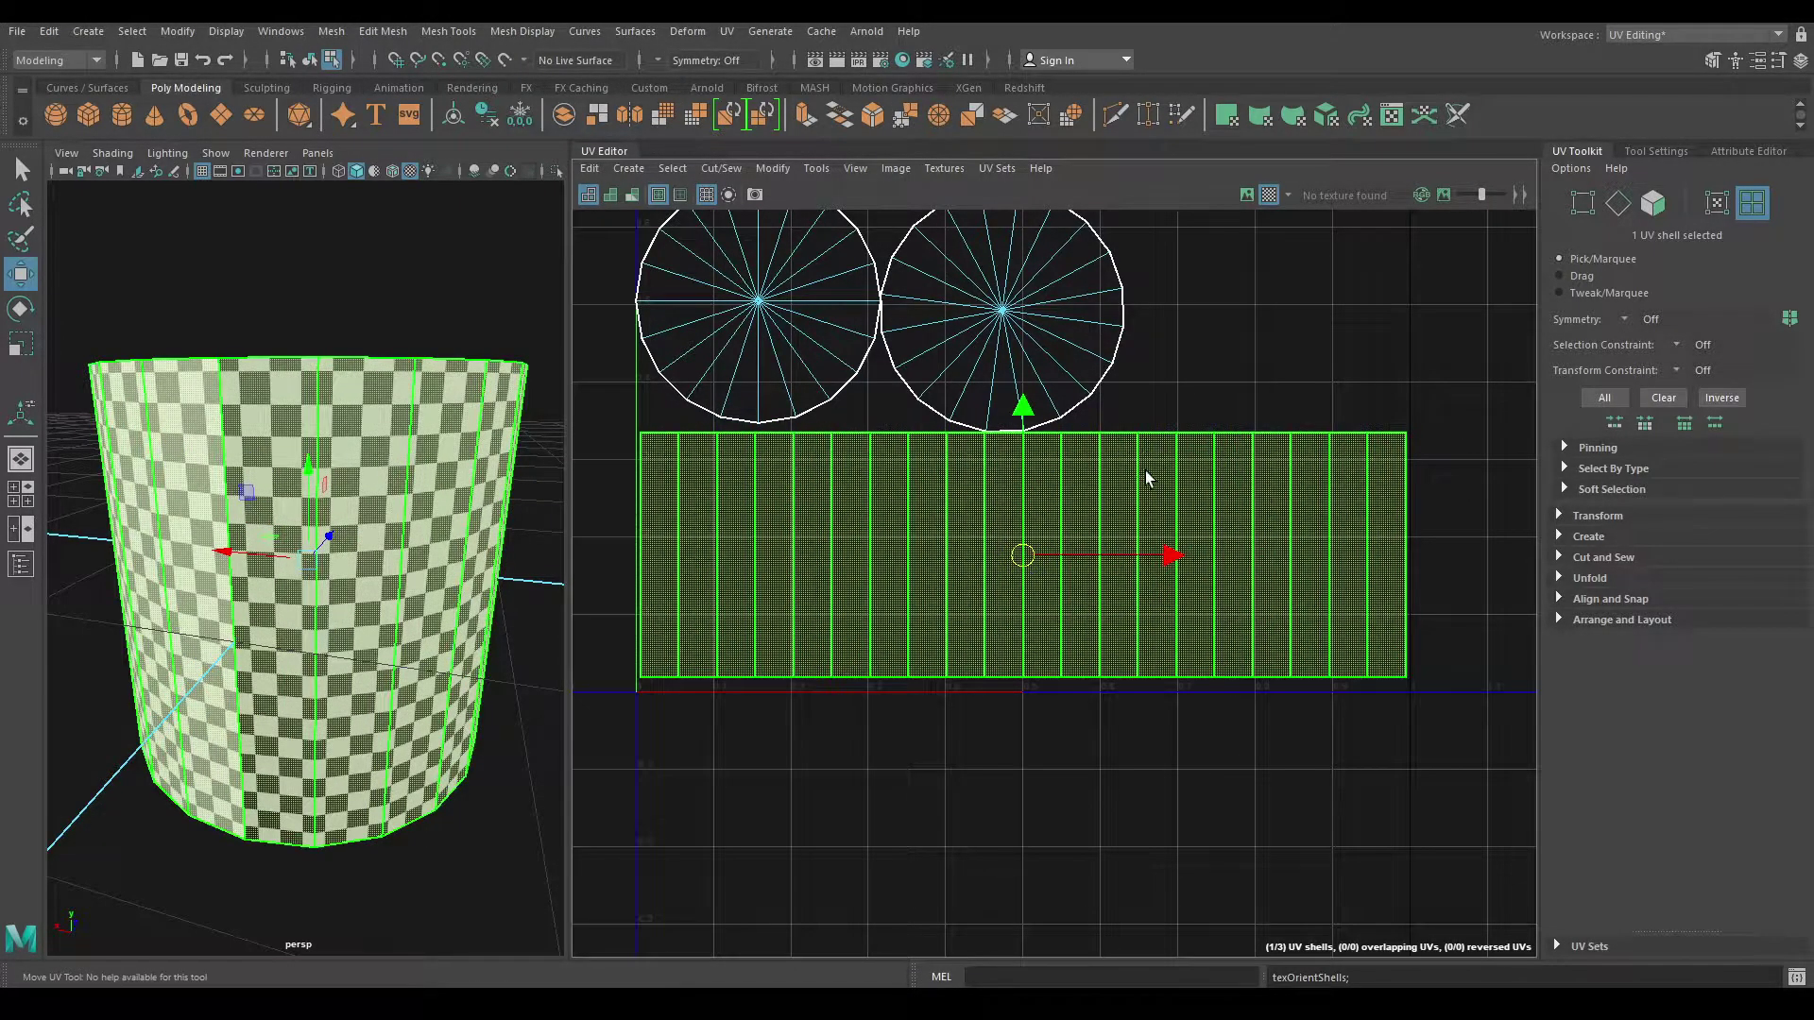
scroll(1143, 462, "down", 3)
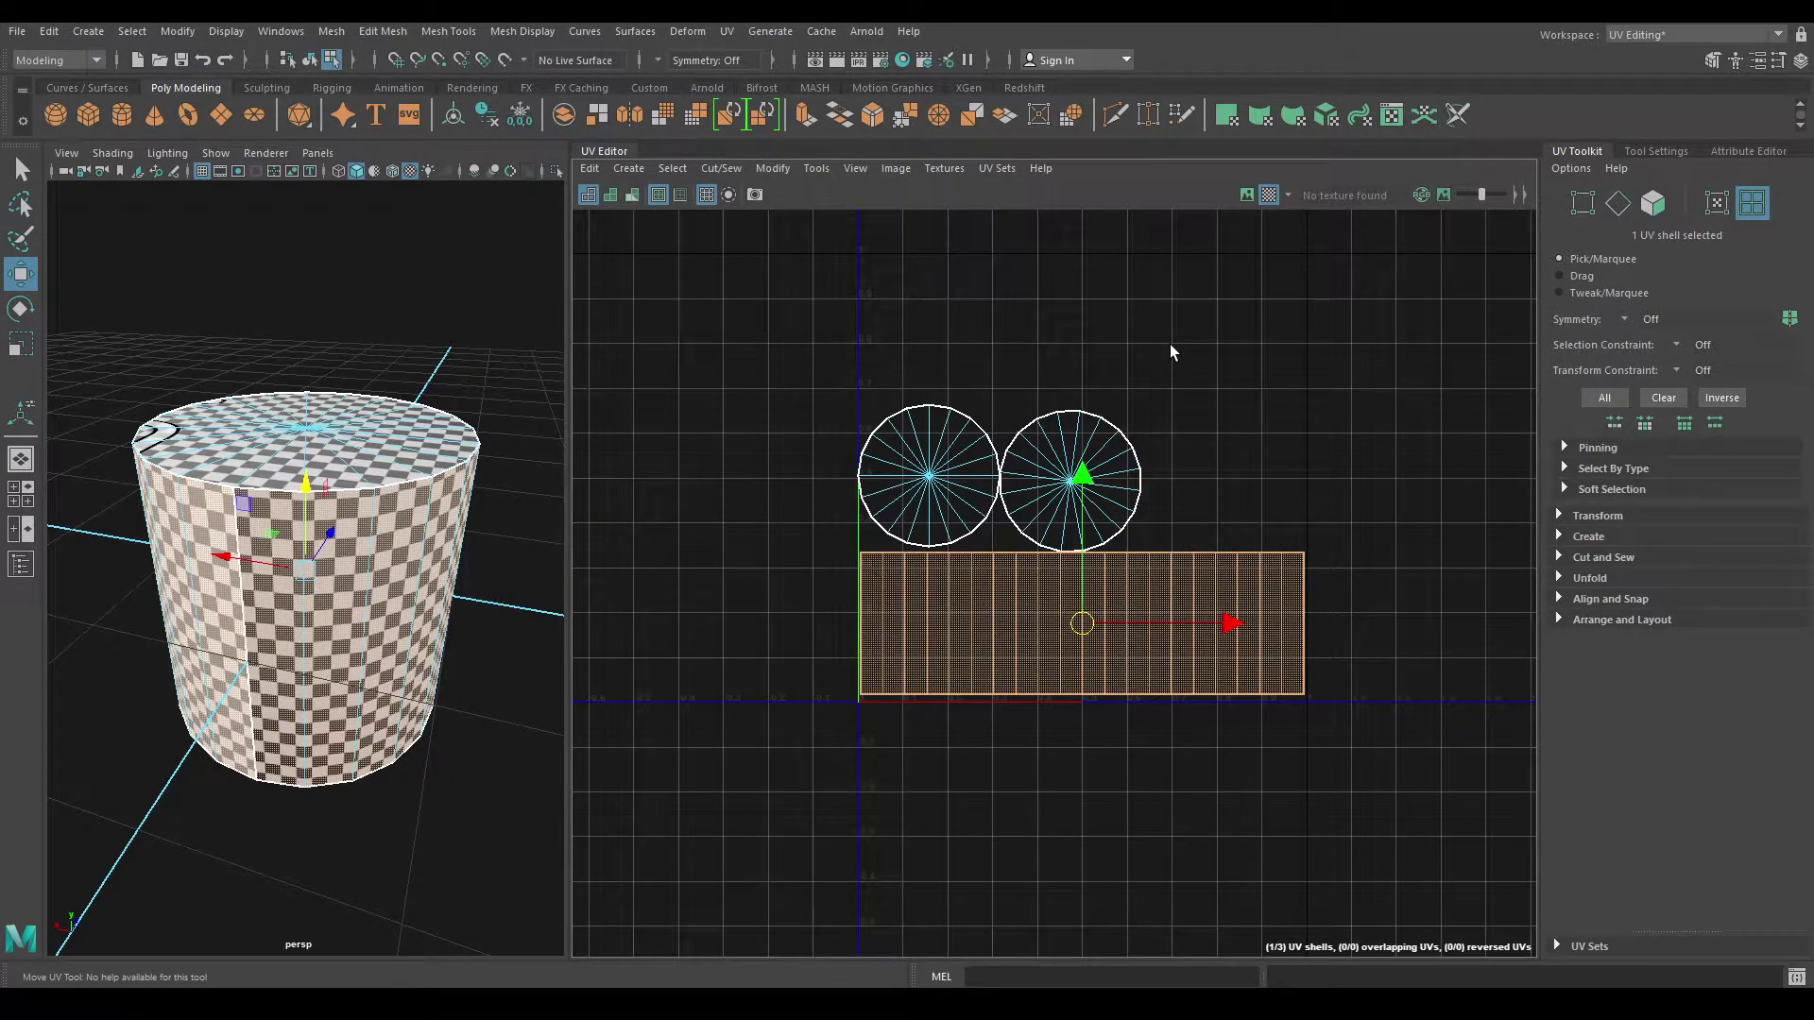
right_click(1171, 346)
Step: Select all three cylinder UV shells and run Layout UV
left_click(1089, 319)
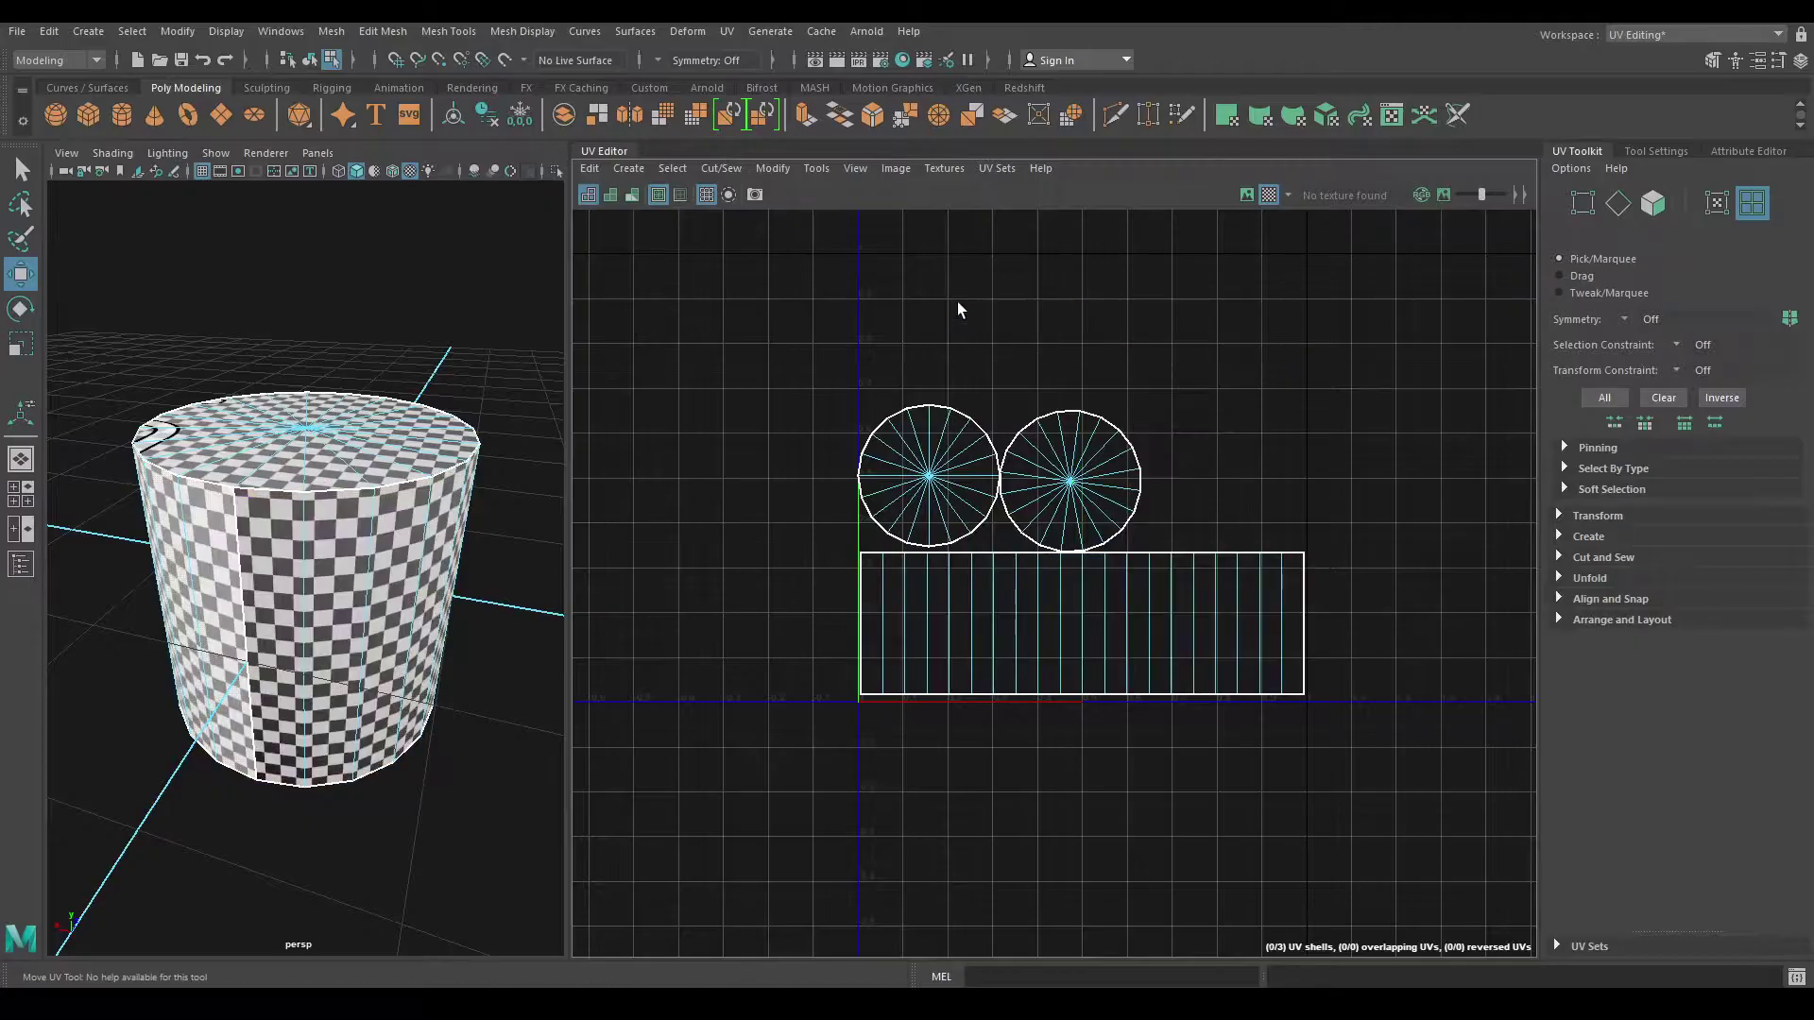
left_click_drag(956, 310, 1484, 694)
right_click_drag(1268, 341, 981, 428, "shift")
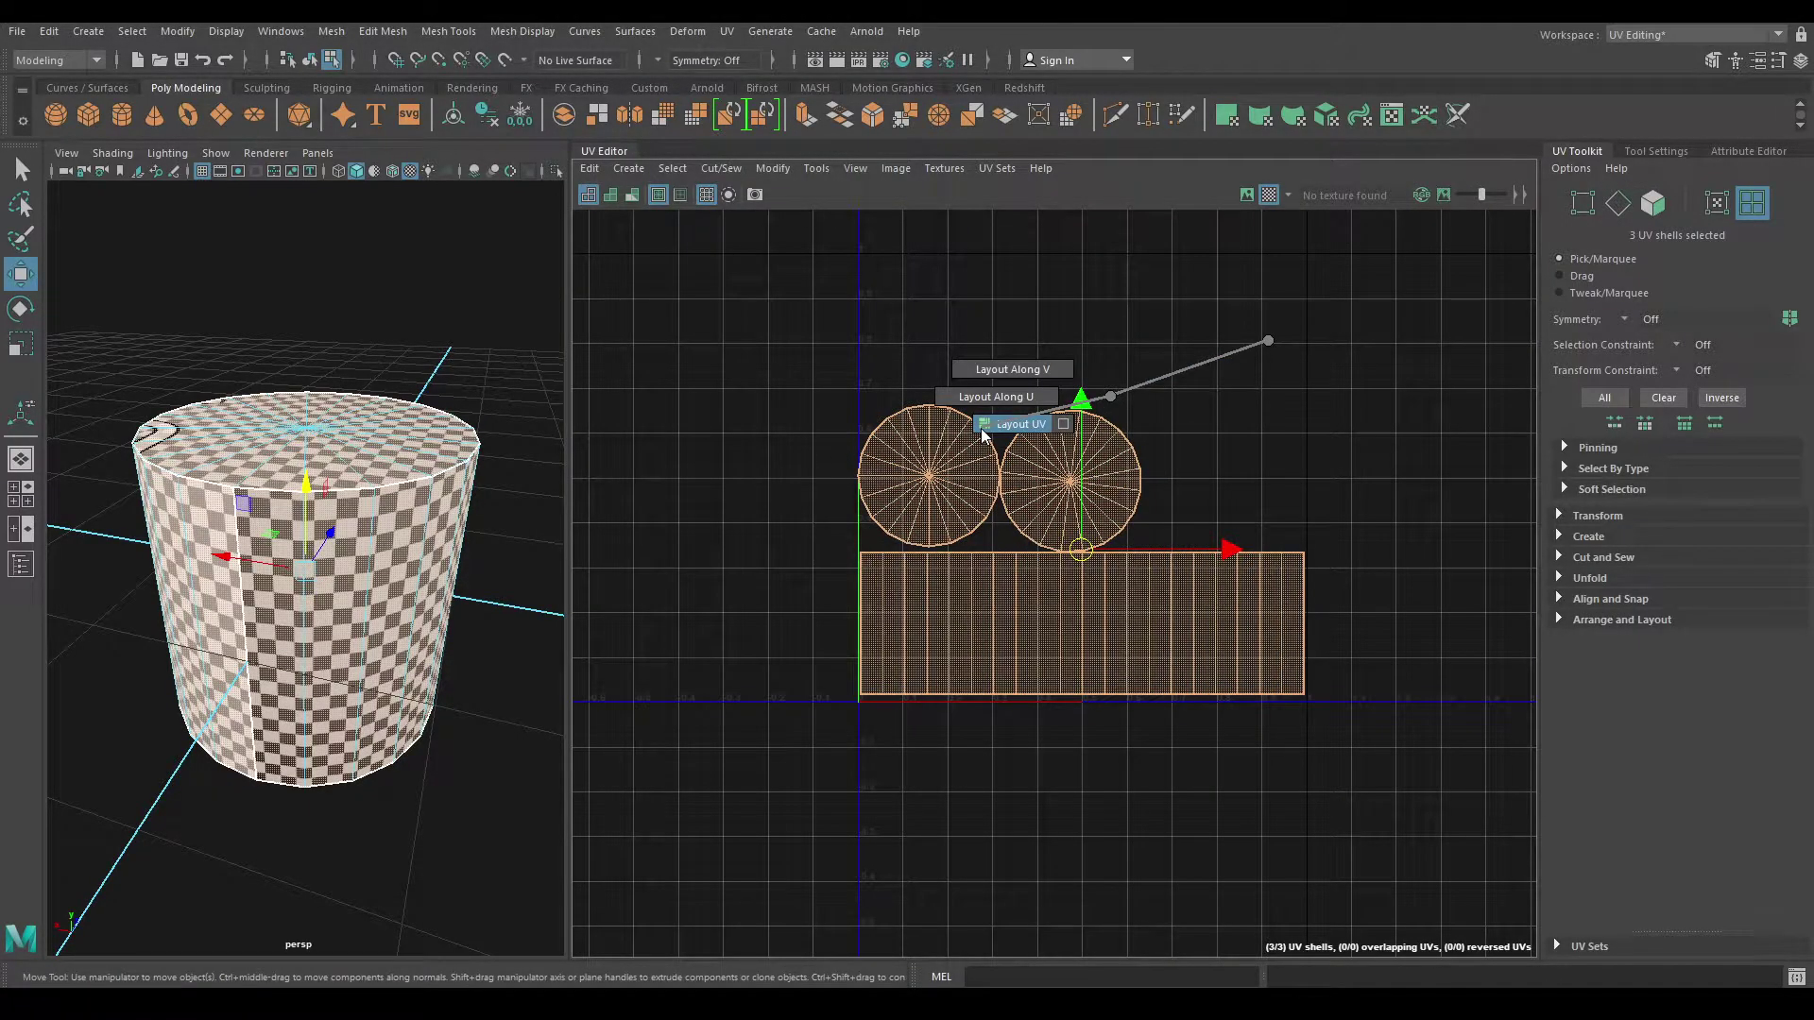
Step: Return to Object mode and orbit to inspect the checker texture, including the bottom cap
right_click_drag(291, 463, 371, 415)
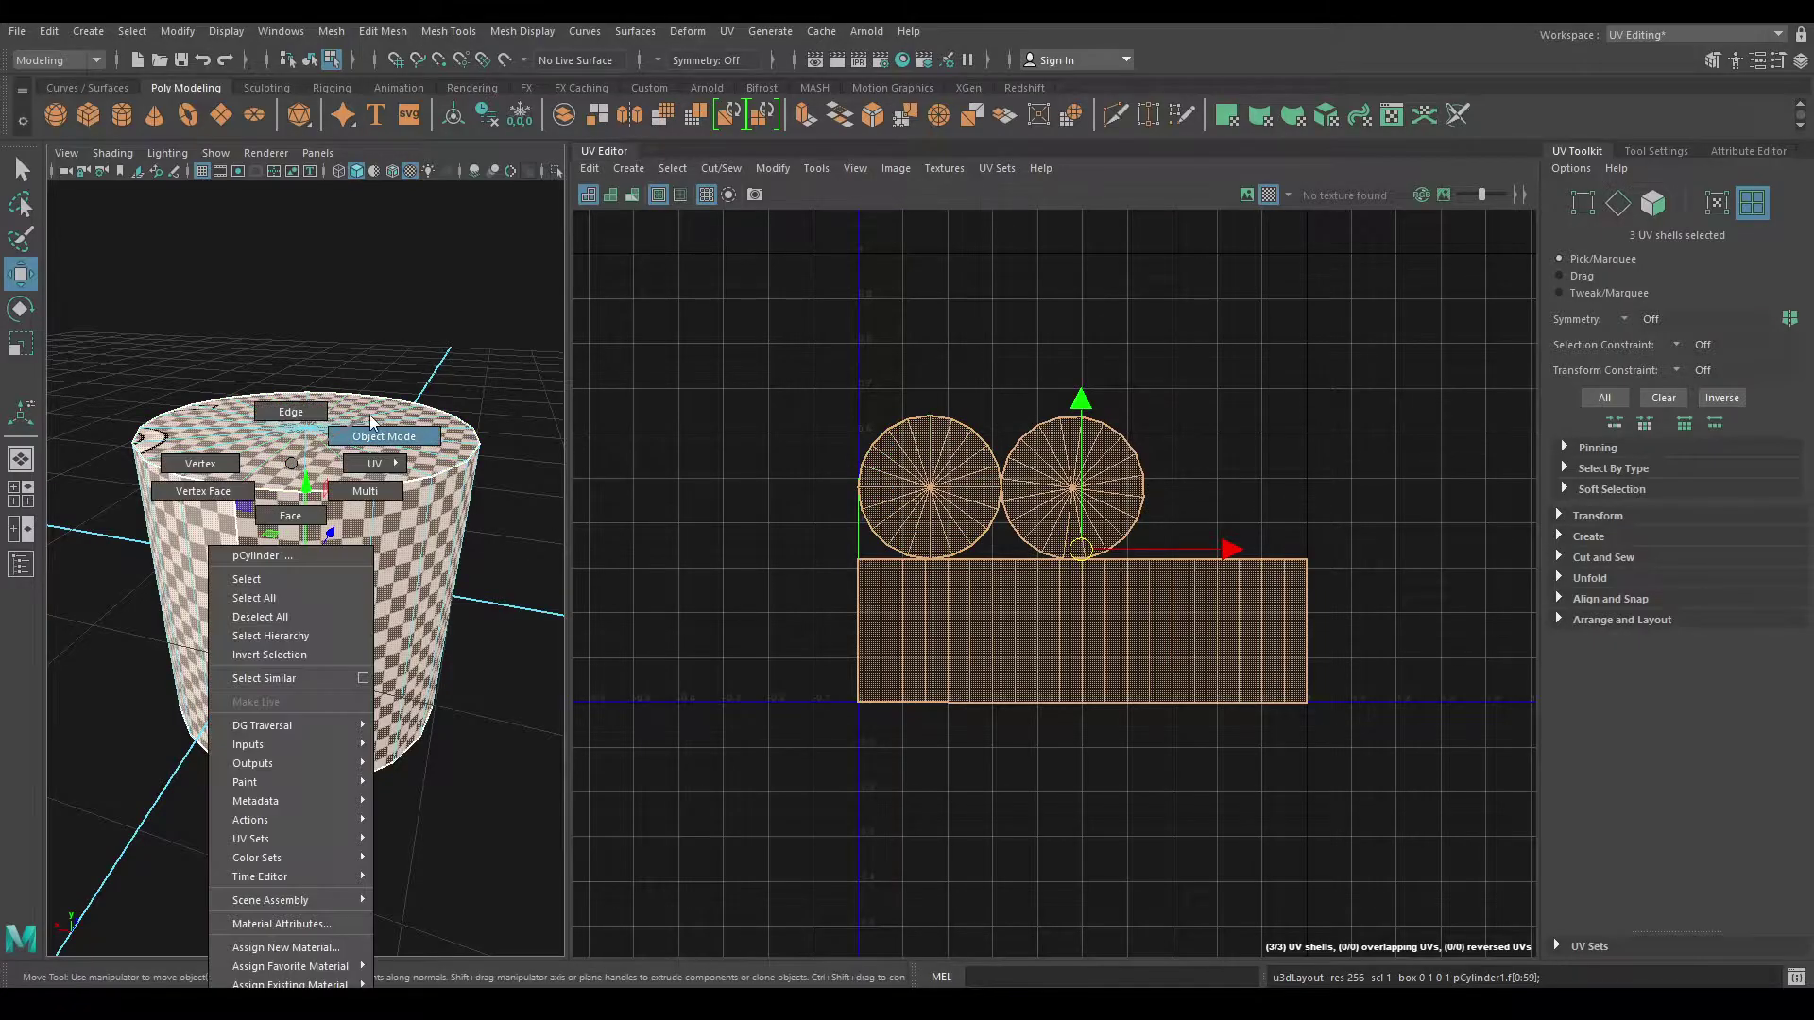
mouse_move(457, 319)
left_mouse_down("alt")
mouse_move(234, 674)
mouse_move(319, 699)
mouse_move(302, 739)
mouse_move(355, 644)
left_mouse_up("alt")
right_click_drag(356, 643, 308, 647, "alt")
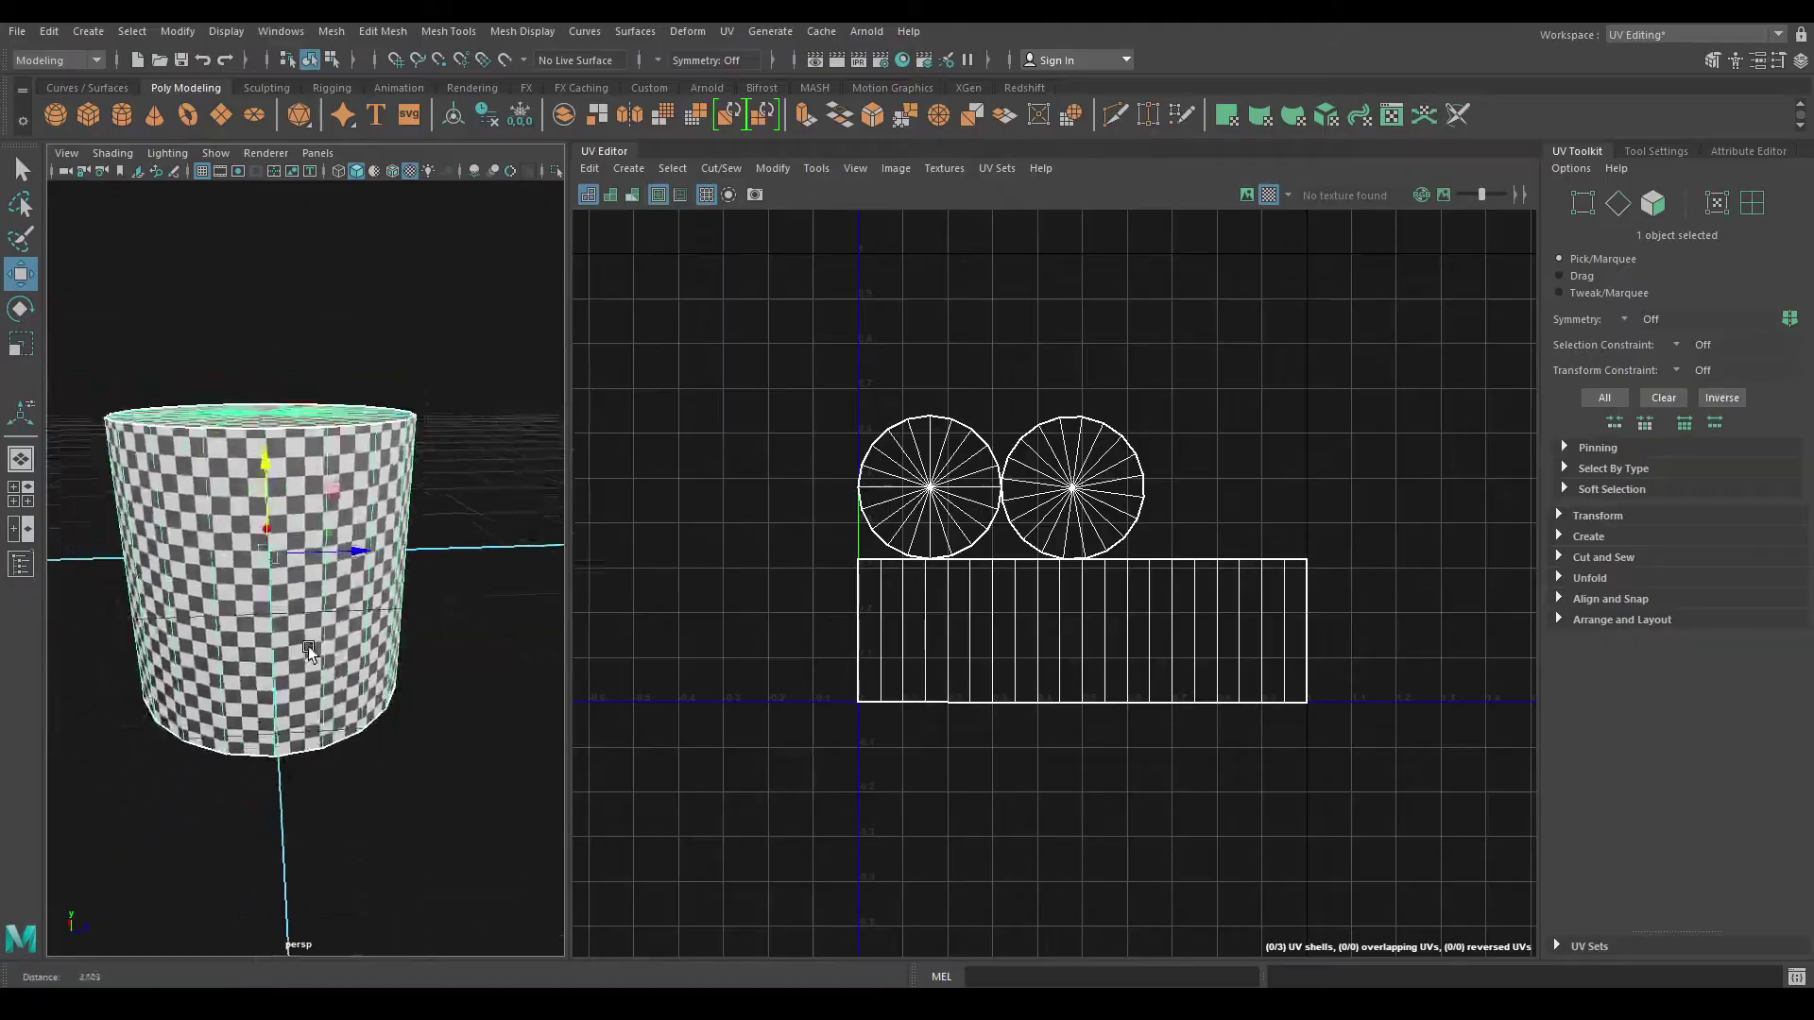
left_click_drag(308, 646, 221, 620, "alt")
mouse_move(221, 620)
right_mouse_down("alt")
mouse_move(434, 673)
mouse_move(383, 542)
right_mouse_up("alt")
mouse_move(382, 543)
left_mouse_down("alt")
mouse_move(380, 435)
mouse_move(397, 491)
left_mouse_up("alt")
right_click_drag(397, 492, 416, 510, "alt")
left_click_drag(416, 510, 409, 652, "alt")
right_click_drag(408, 652, 406, 693, "alt")
left_click(398, 761)
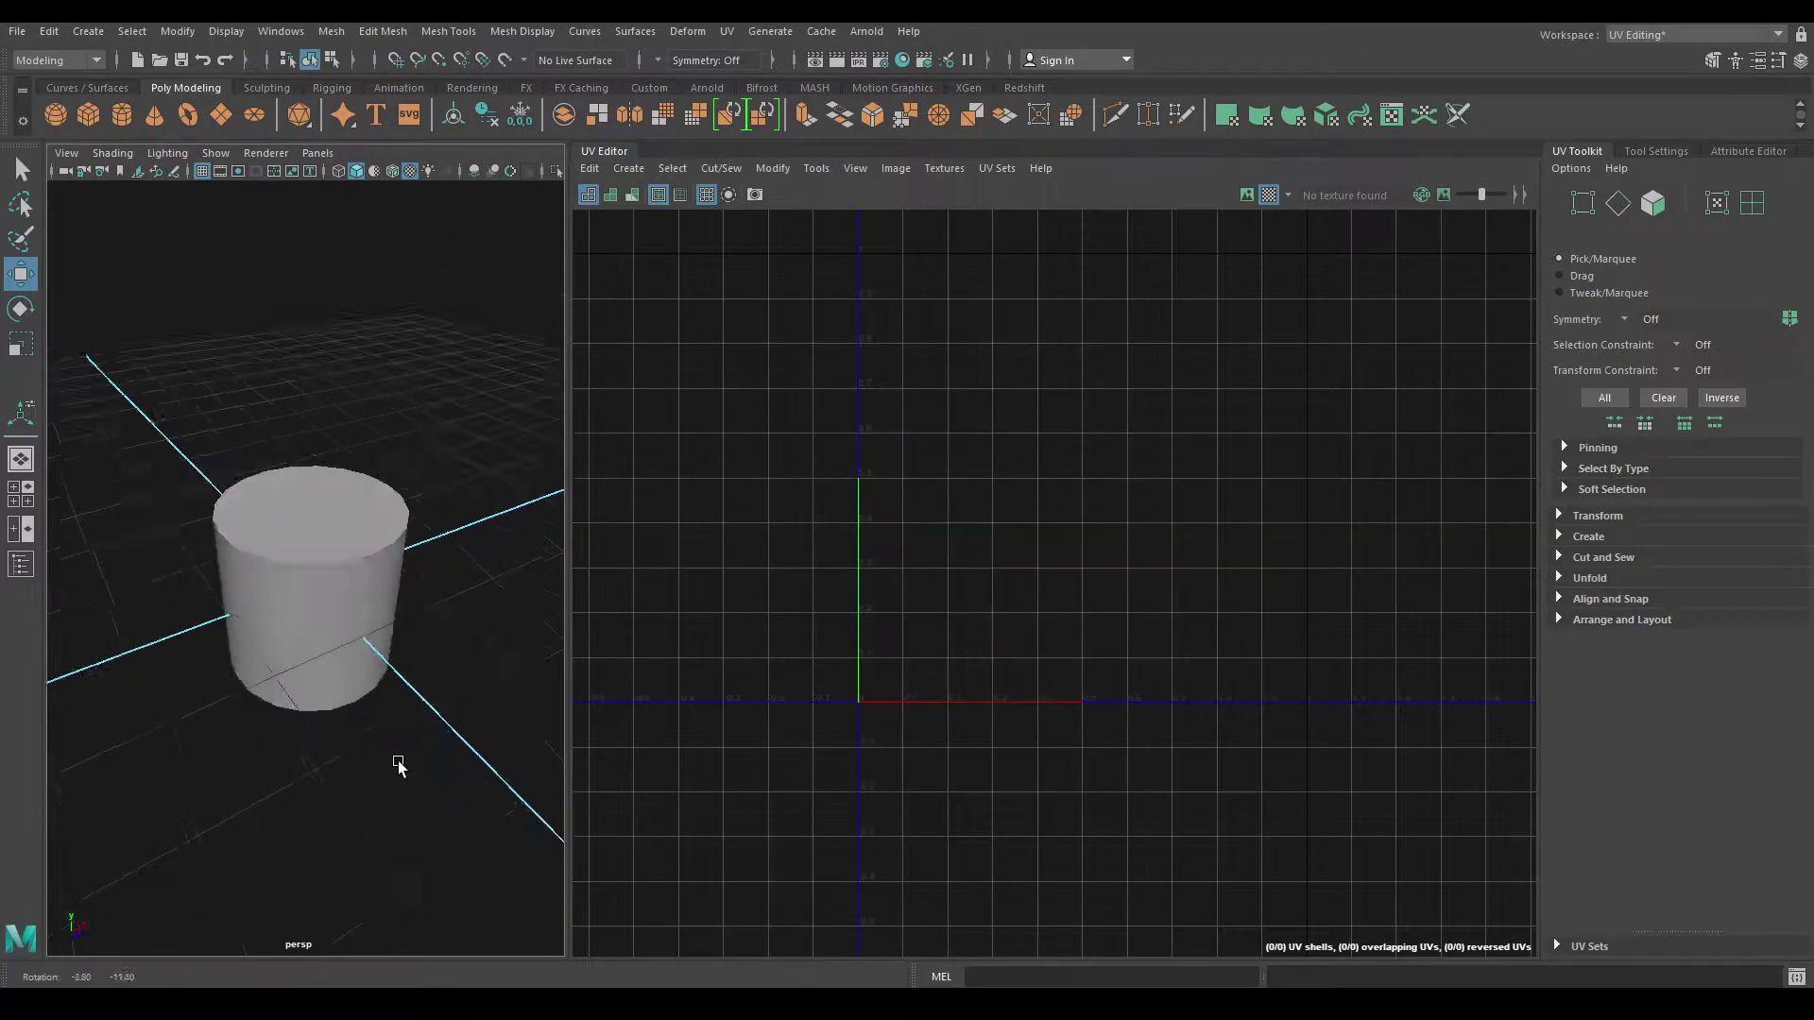
left_click_drag(399, 761, 424, 688, "alt")
left_click_drag(391, 614, 393, 729, "alt")
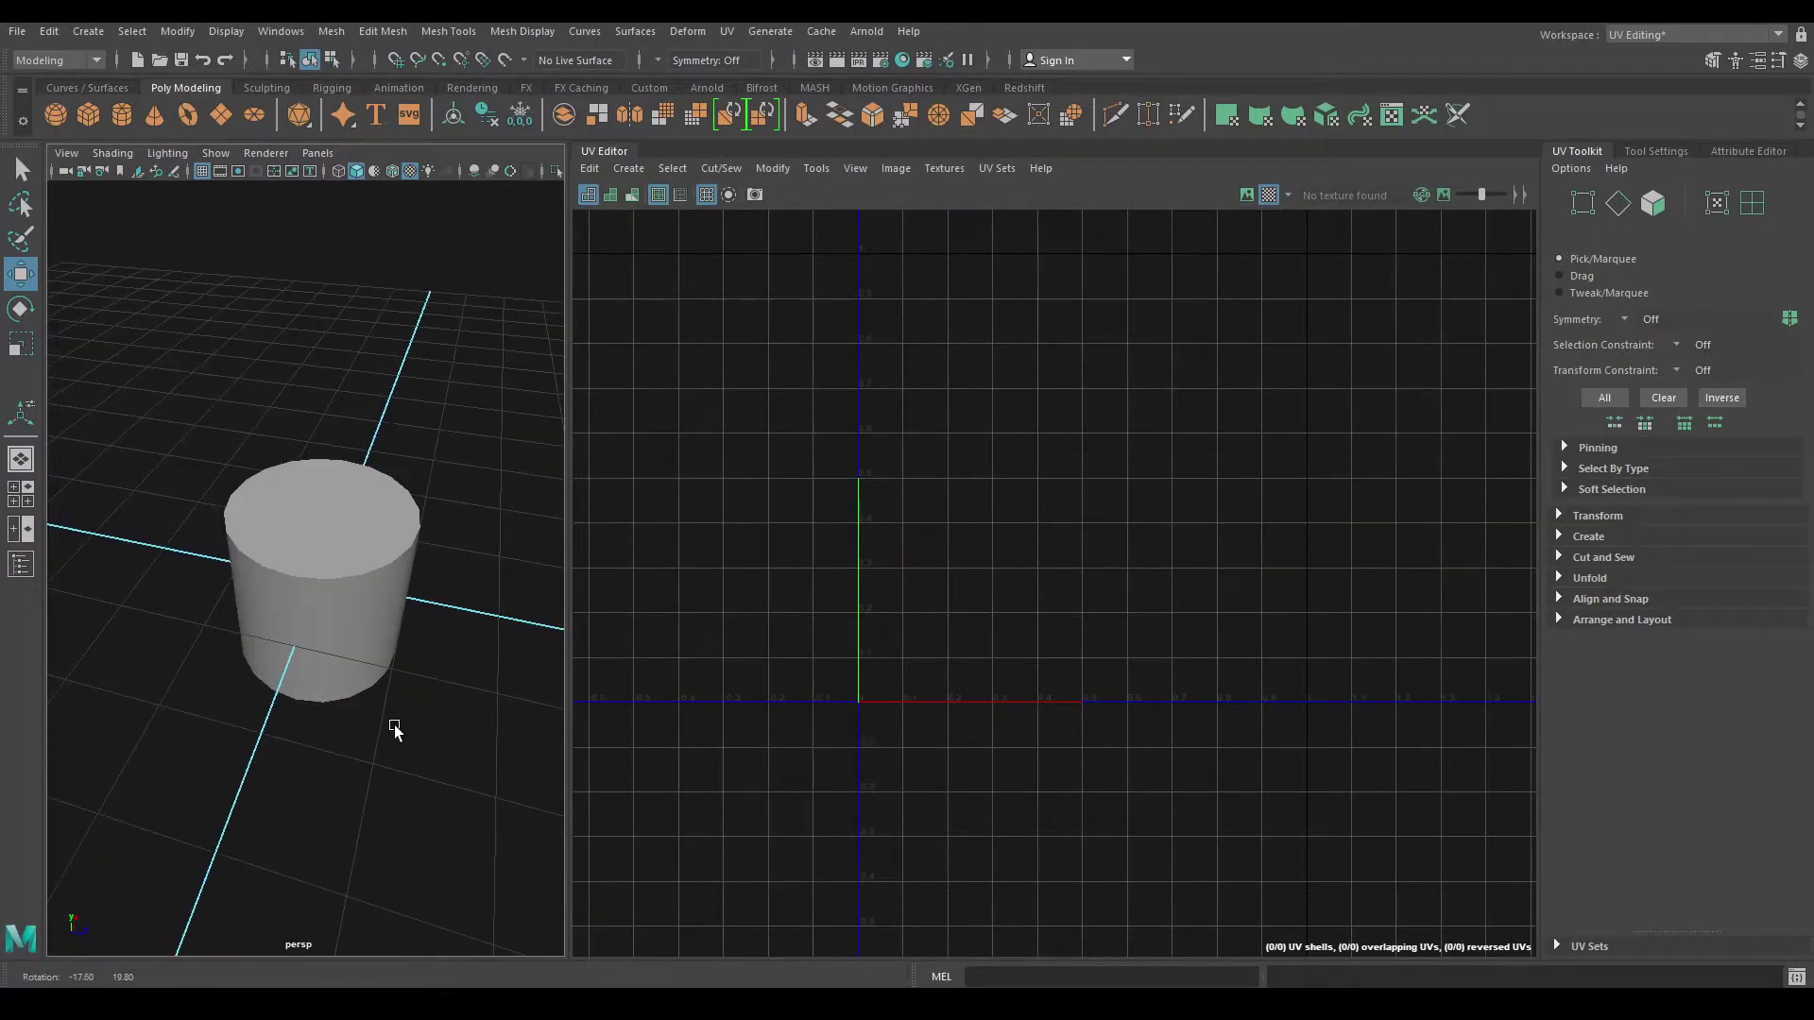
Step: Select the cylinder and delete it
left_click(349, 555)
left_click_drag(349, 555, 348, 606, "alt")
key("Delete")
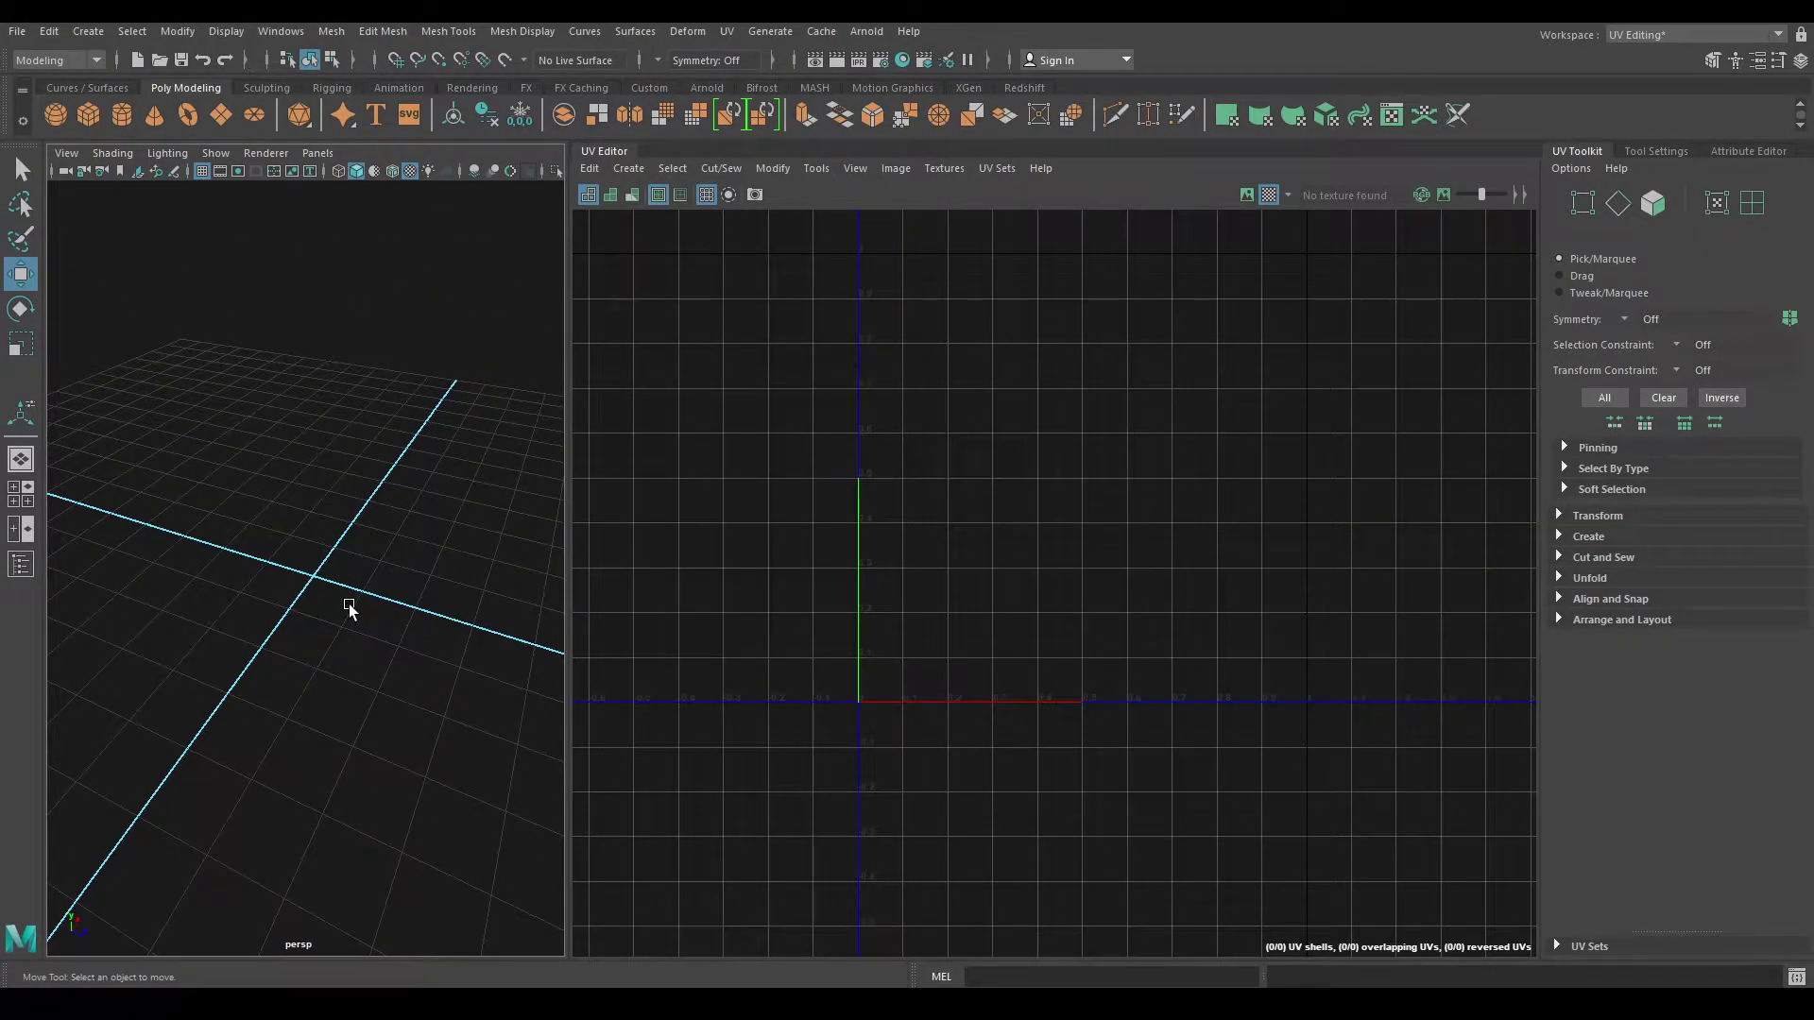
Step: Create a polygon sphere and frame it in the viewport
right_click(337, 399, "shift")
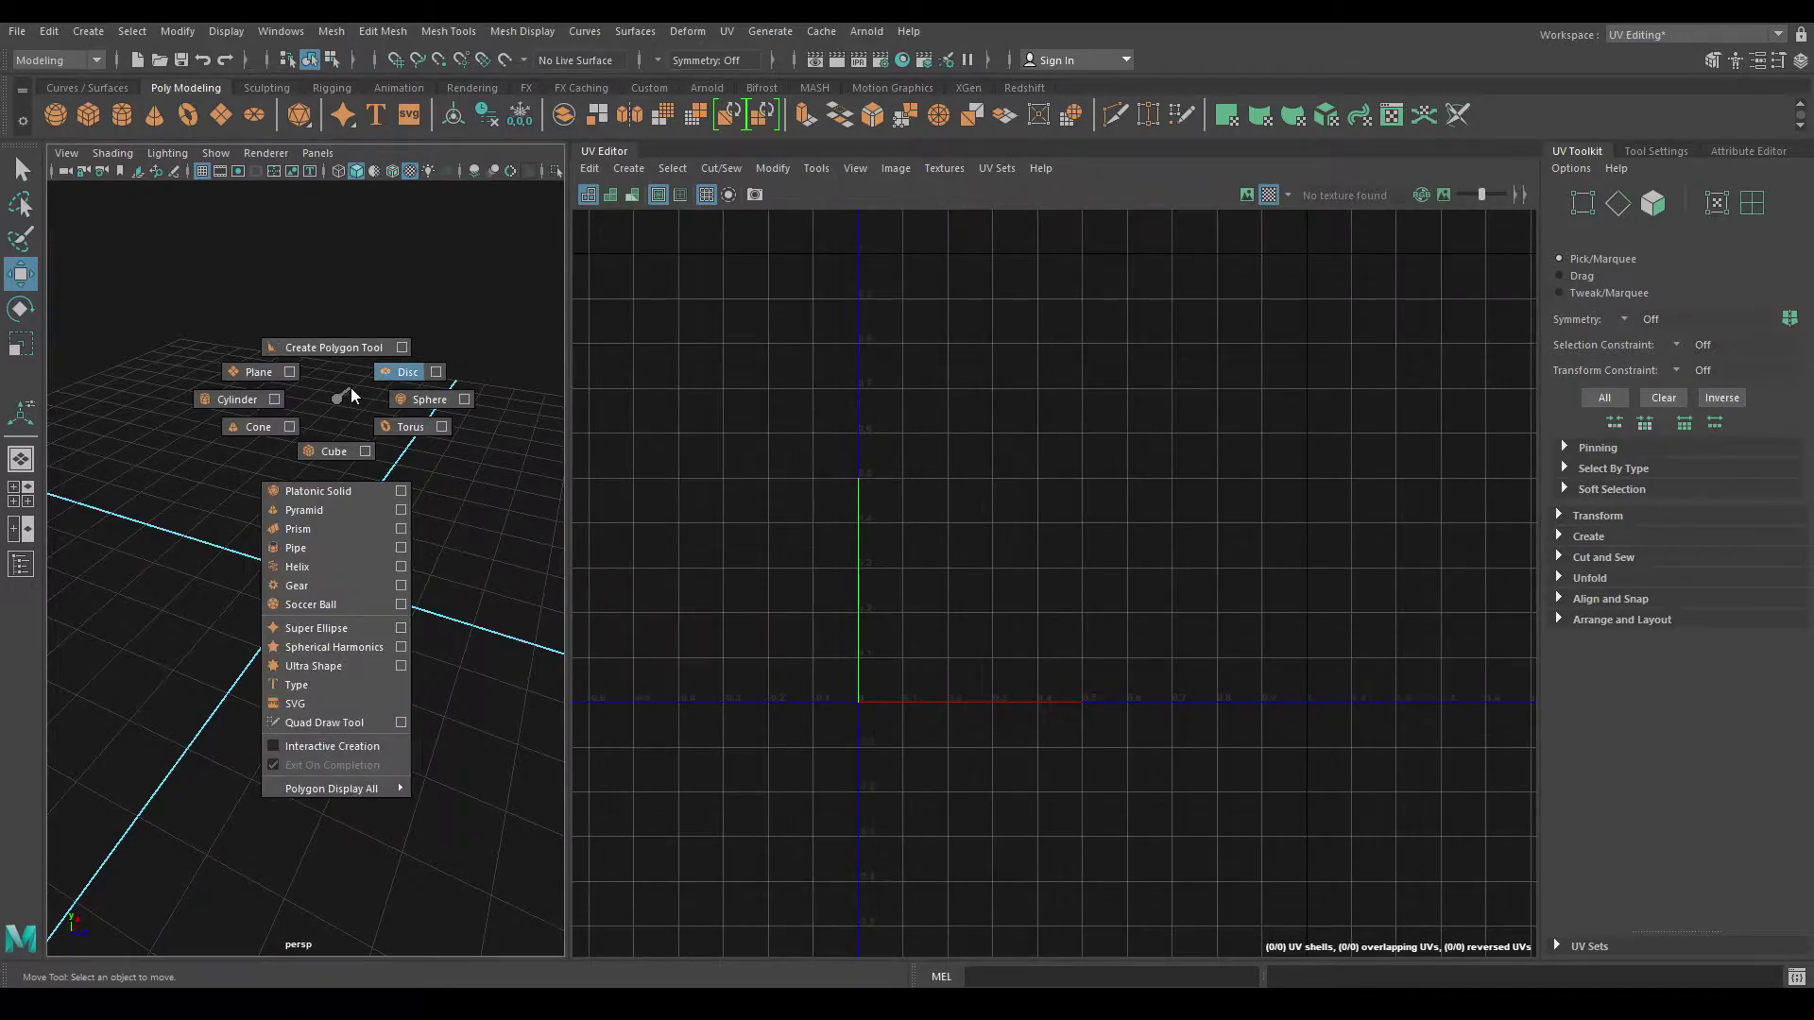
left_click(395, 401)
key("f")
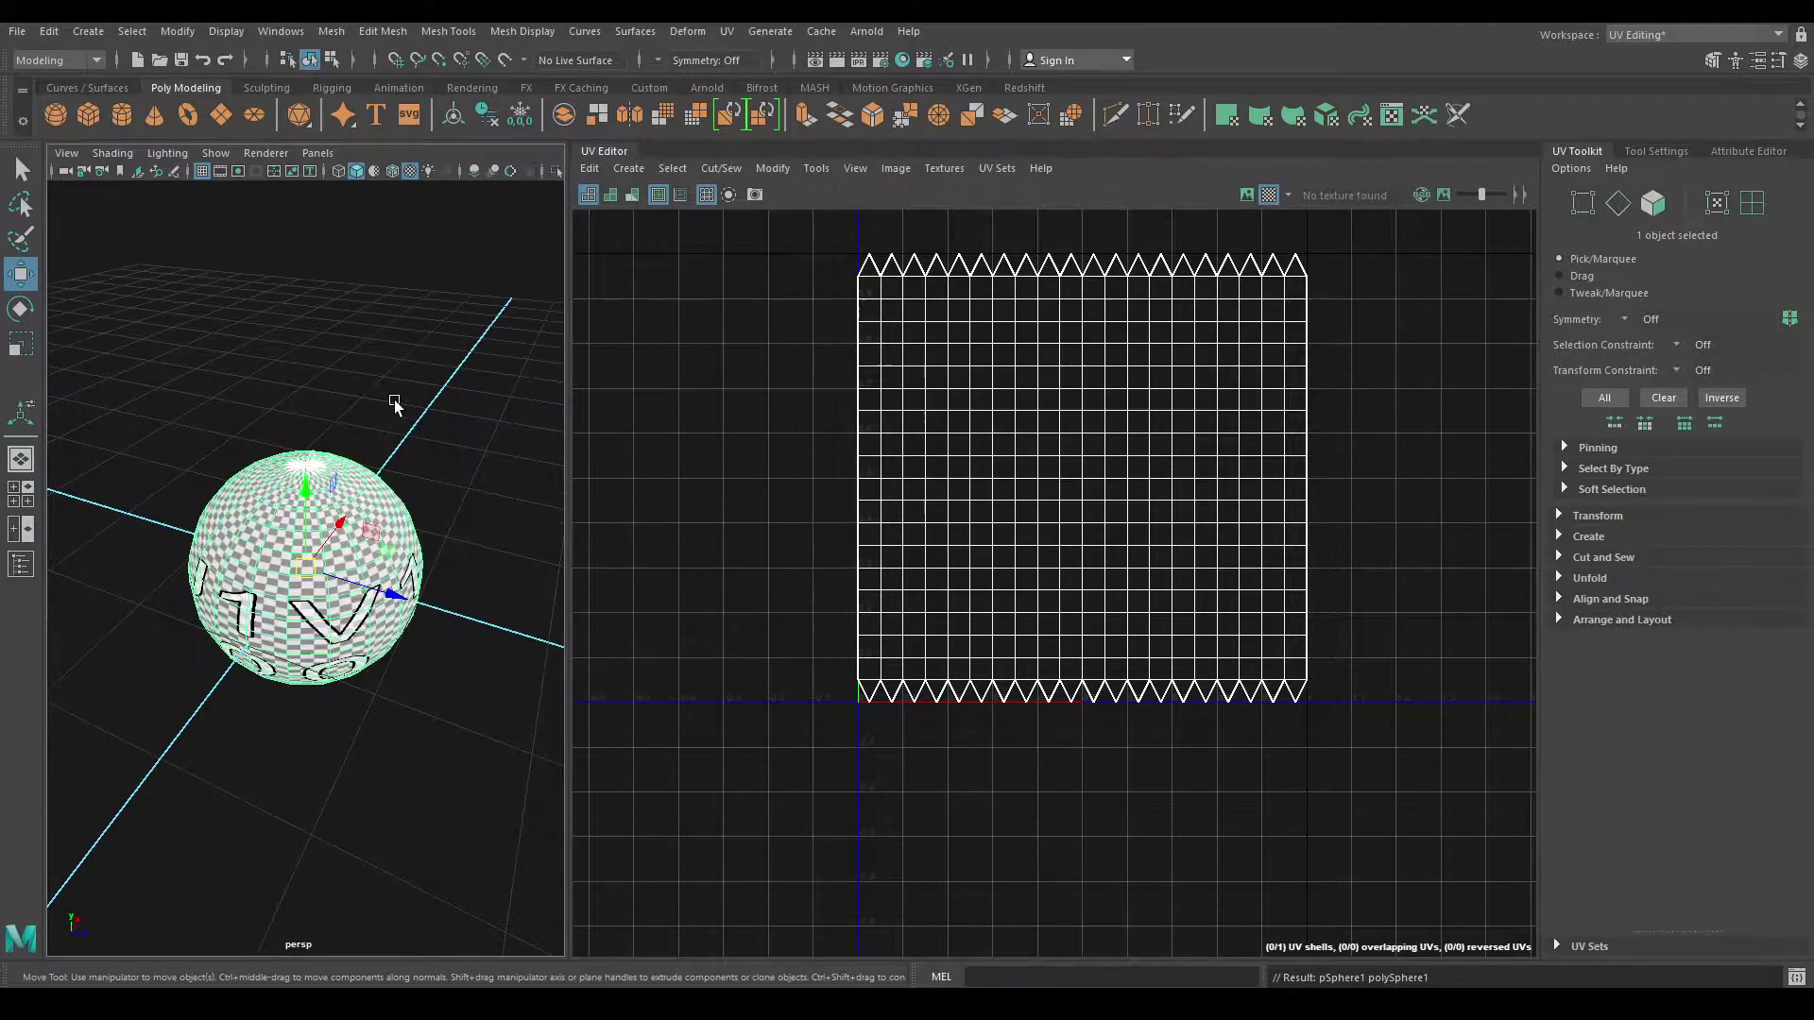
left_click_drag(394, 400, 367, 685, "alt")
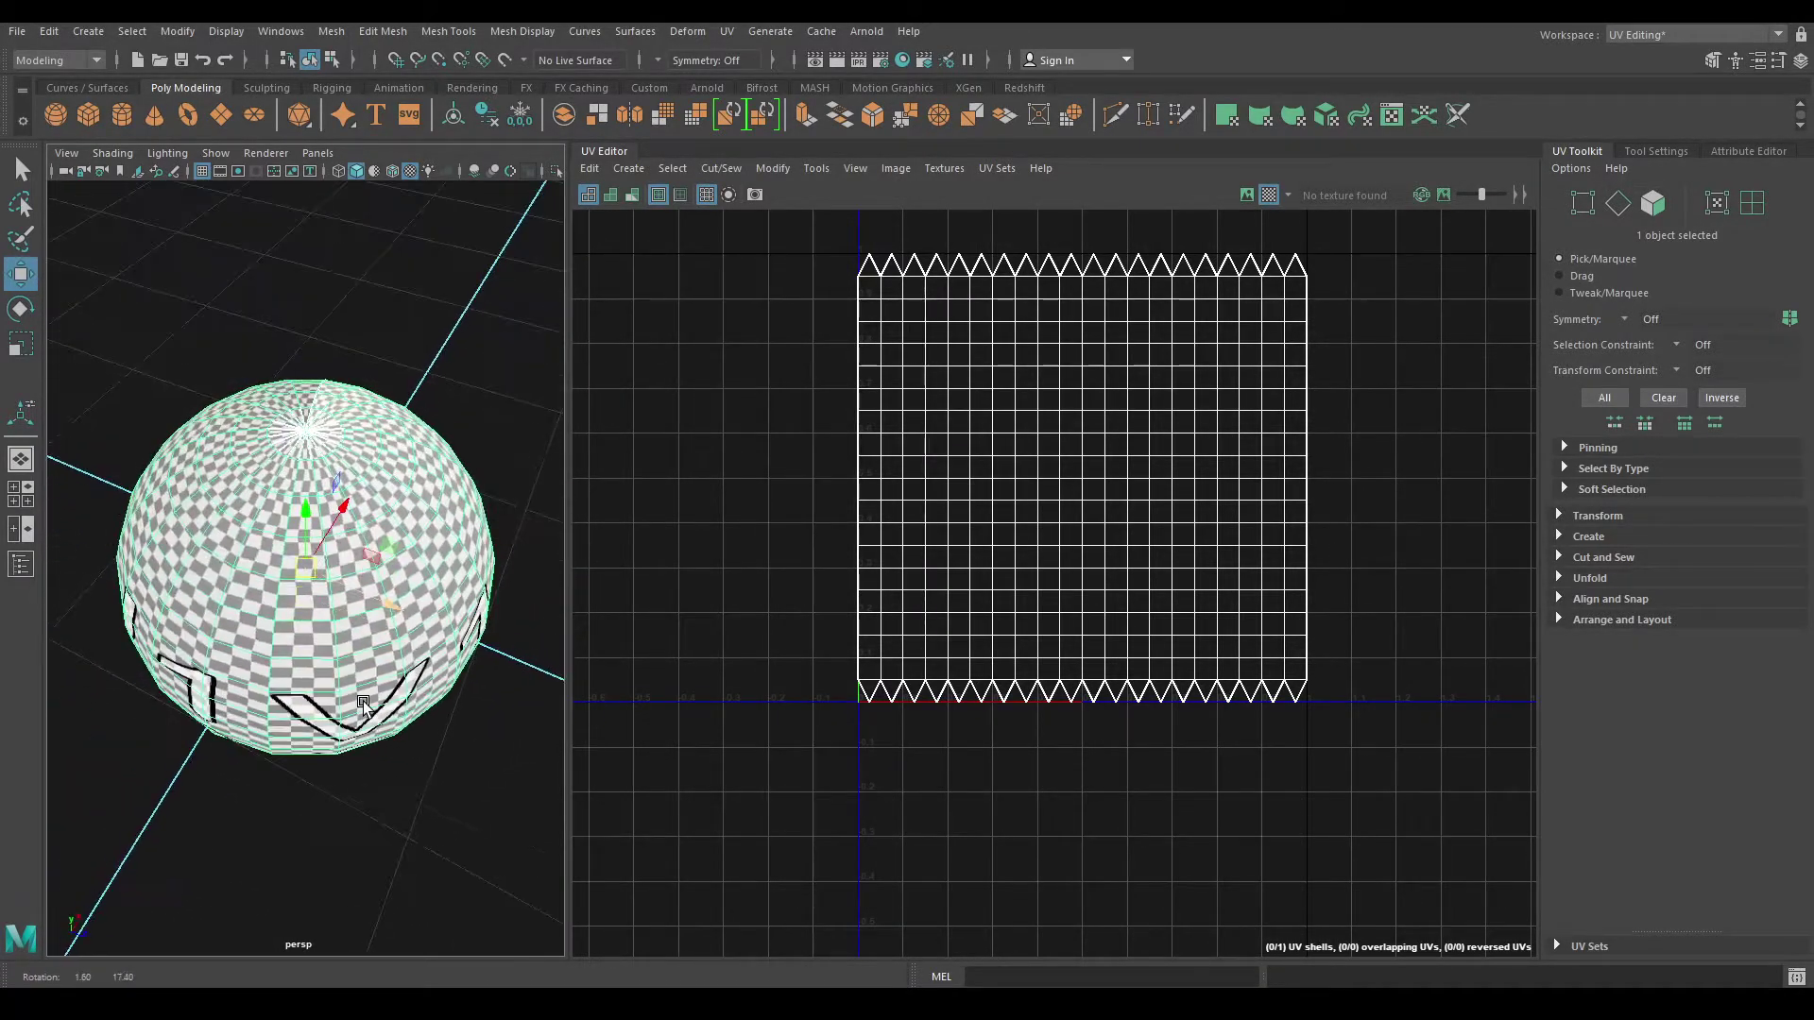
scroll(366, 688, "up", 3)
scroll(372, 716, "up", 3)
scroll(380, 707, "up", 2)
scroll(379, 707, "down", 4)
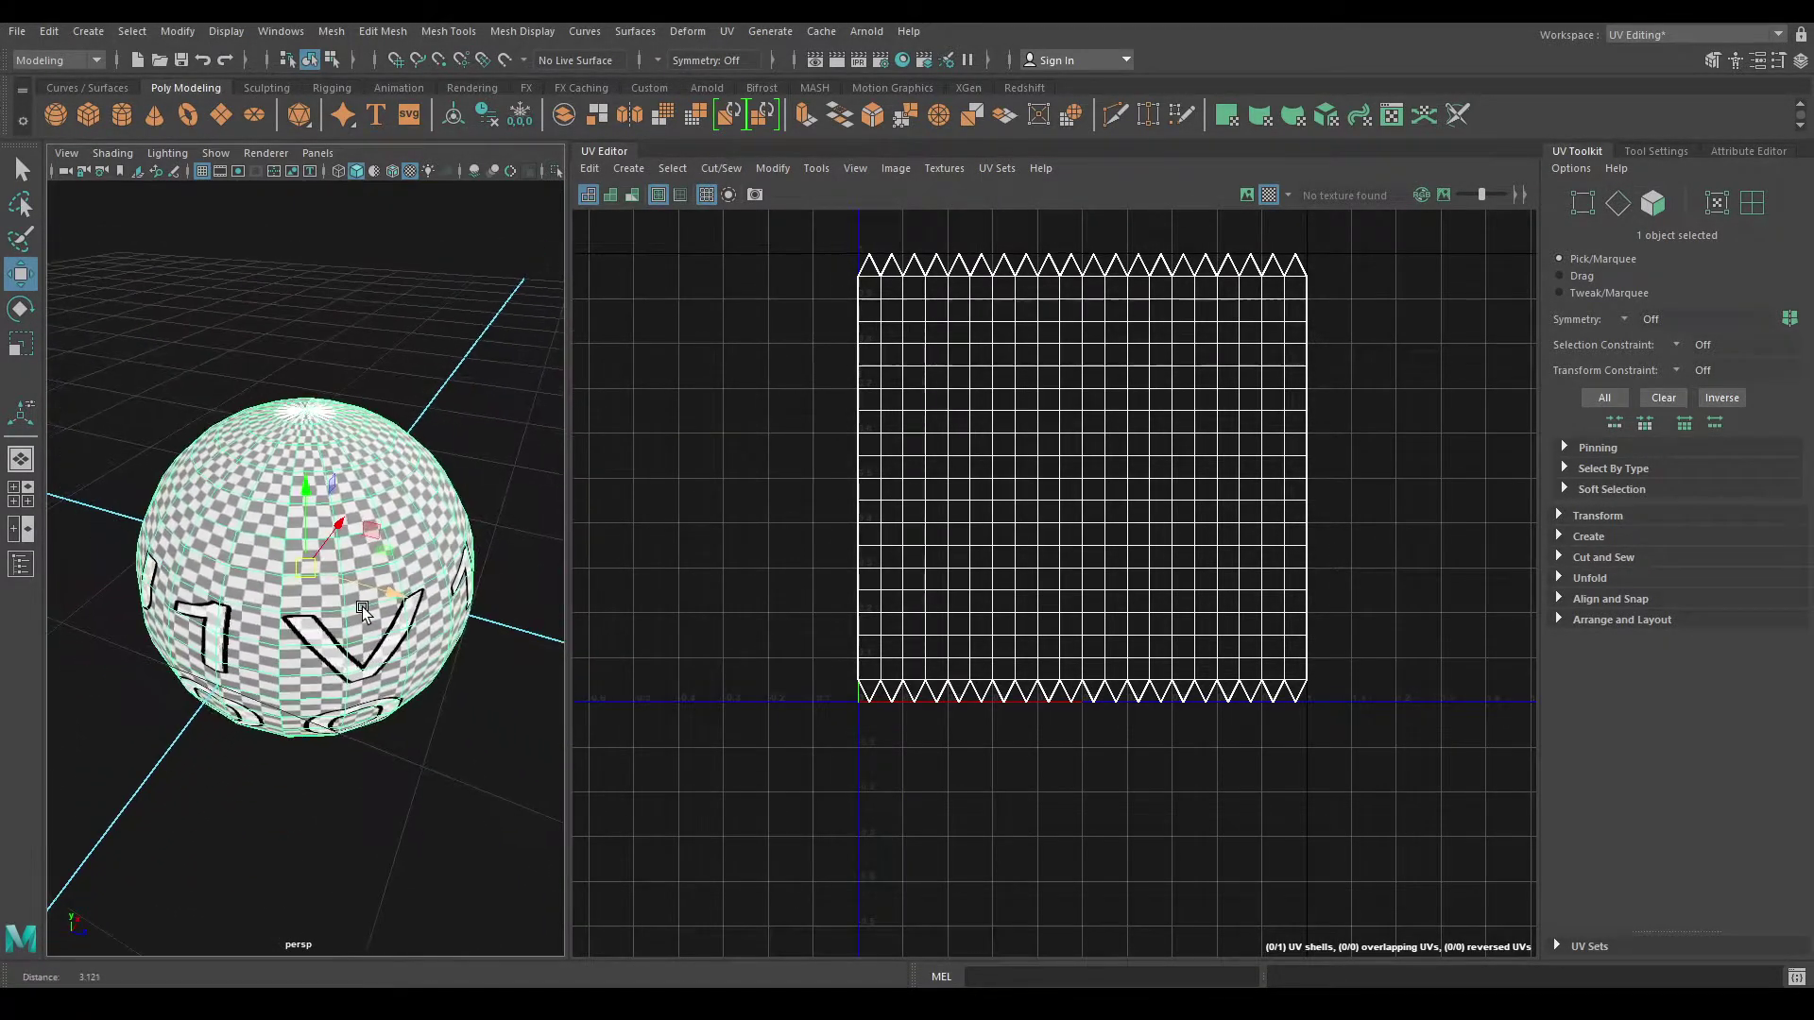
scroll(365, 633, "down", 1)
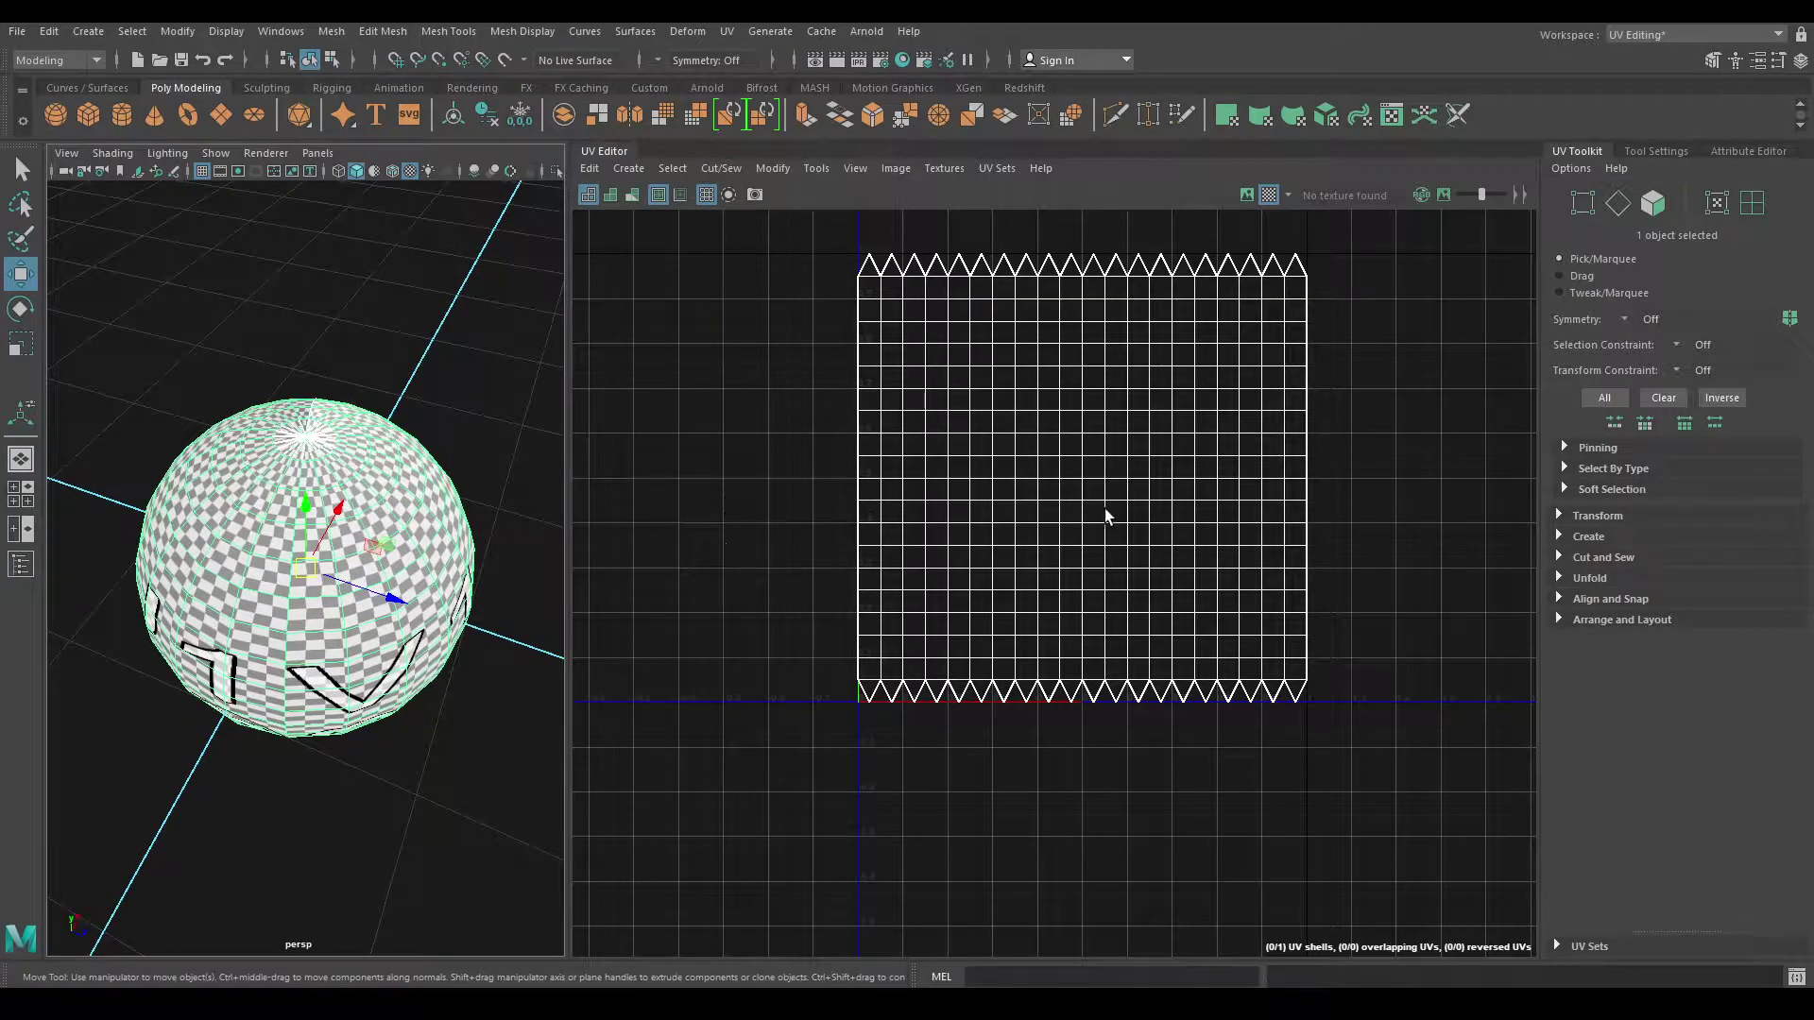
Step: Inspect the sphere's rectangular UV grid, trying a shell move and undoing it
middle_click_drag(1107, 514, 1061, 551, "alt")
scroll(1049, 595, "up", 2)
scroll(976, 485, "up", 2)
mouse_move(983, 481)
middle_mouse_down("alt")
mouse_move(1007, 541)
mouse_move(996, 567)
middle_mouse_up("alt")
right_click_drag(1150, 480, 1077, 439)
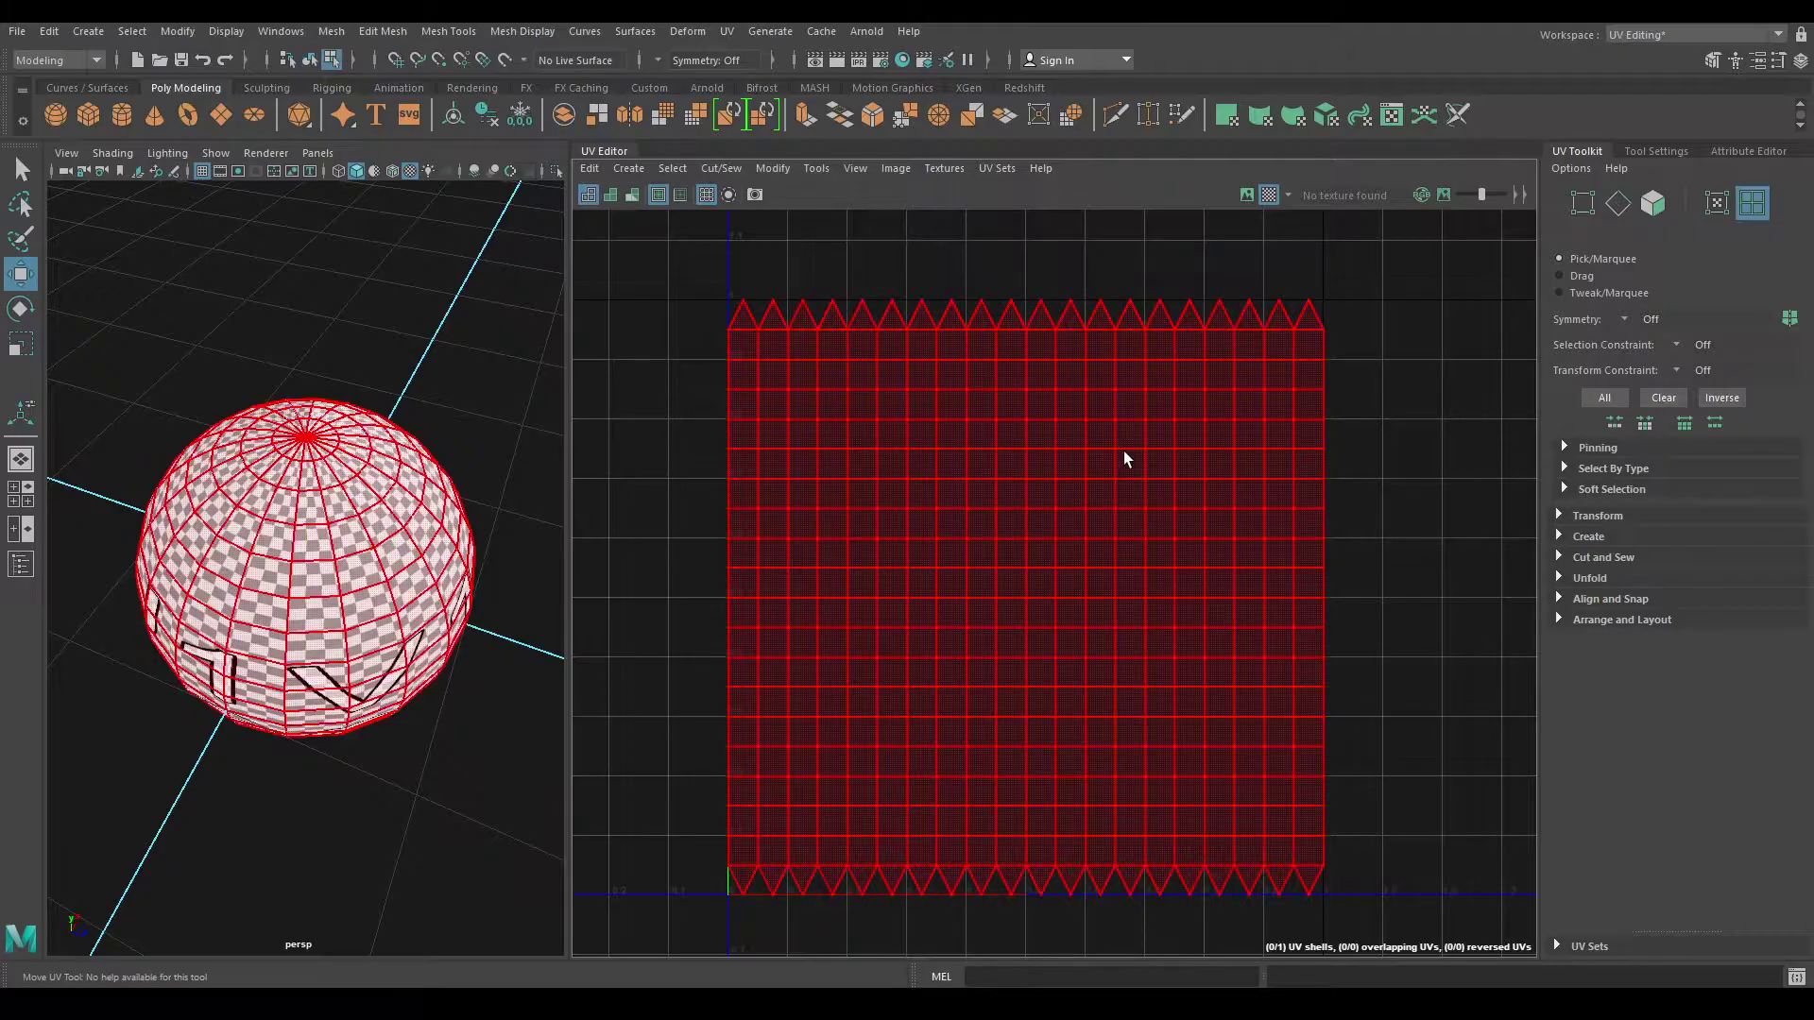
left_click(1125, 457)
left_click_drag(982, 591, 1225, 544)
key("ctrl+z")
key("ctrl+z")
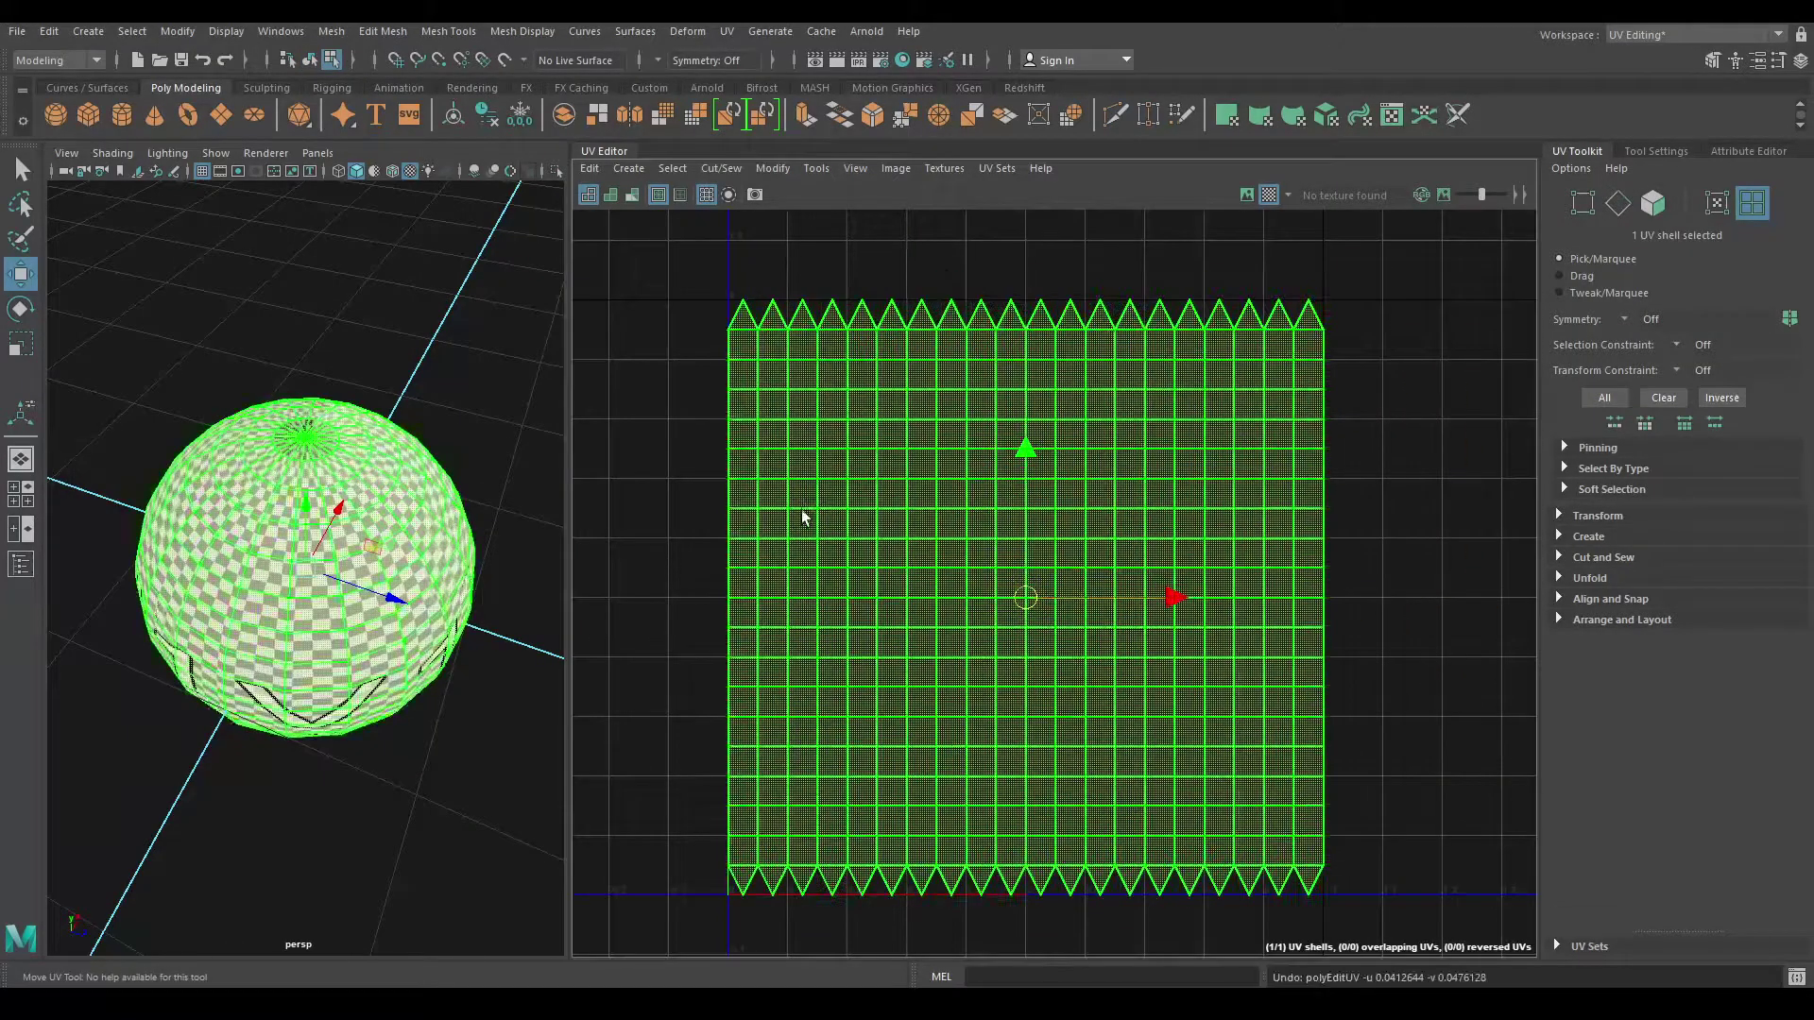
key("shift+z")
Step: Stretch the sphere into an elongated ellipsoid with the Scale tool
mouse_move(251, 496)
left_mouse_down("alt")
mouse_move(337, 463)
mouse_move(387, 376)
left_mouse_up("alt")
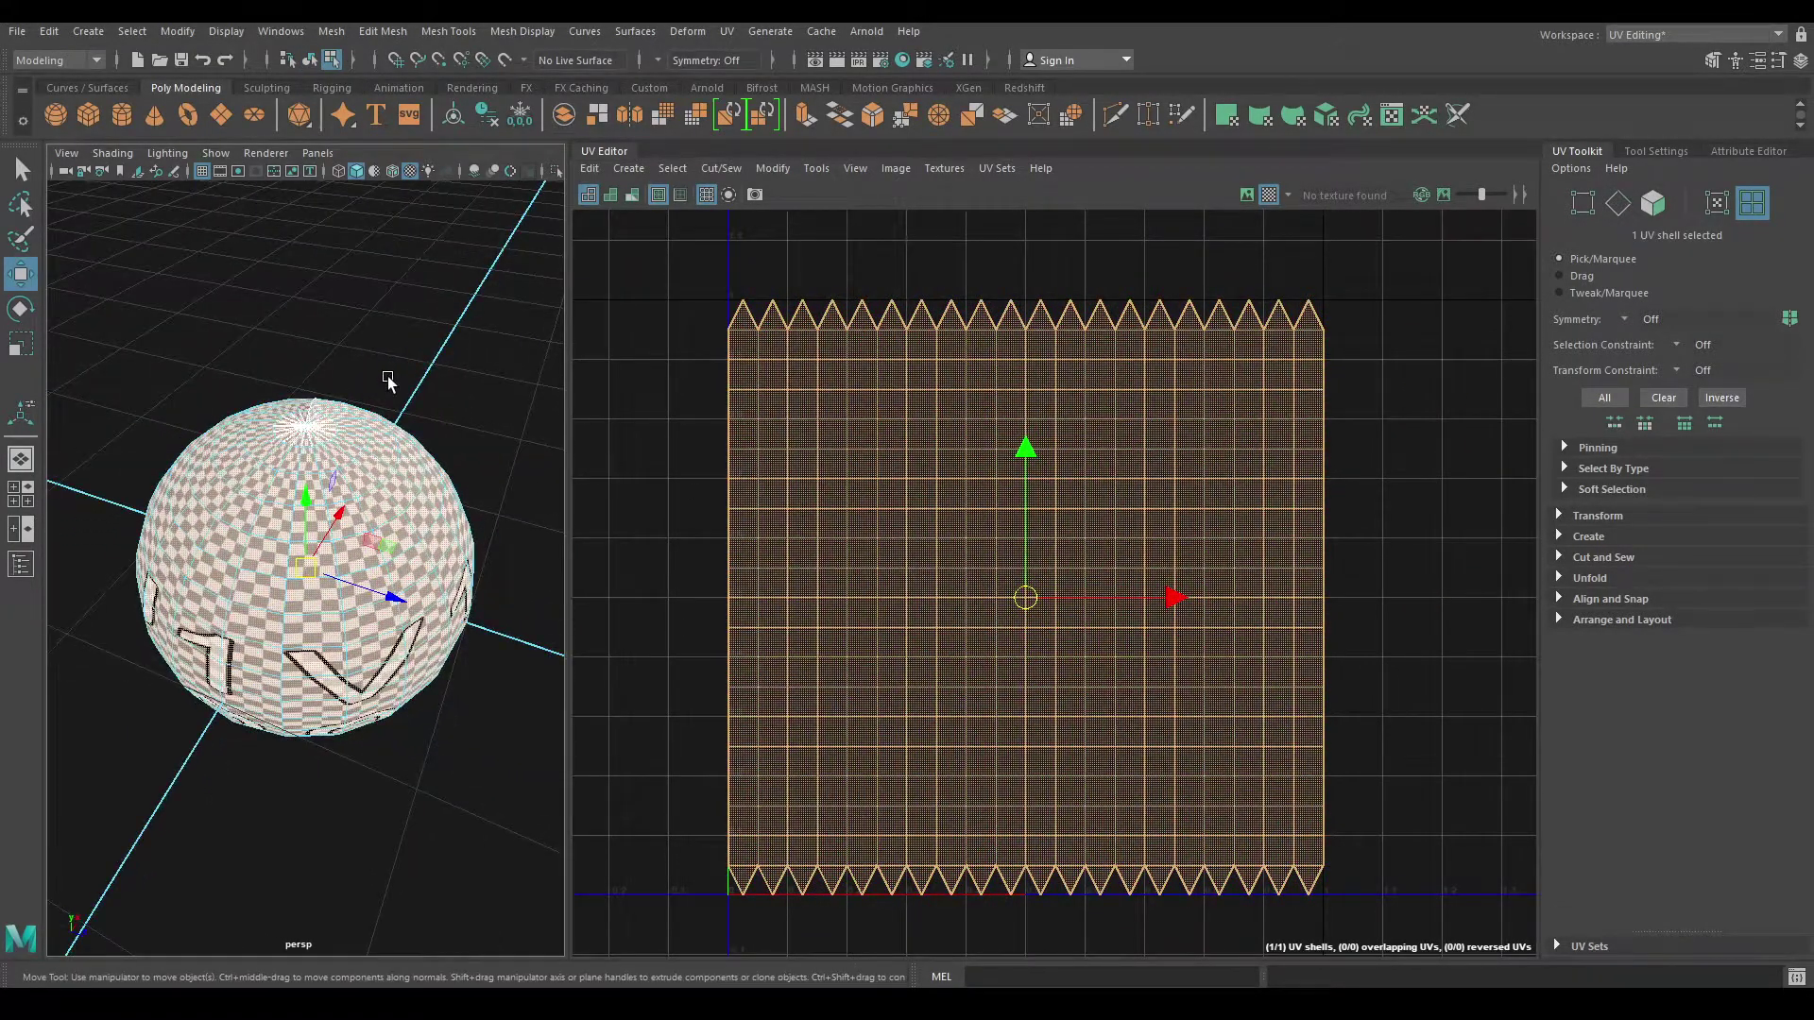
right_click_drag(388, 379, 445, 345)
mouse_move(445, 345)
left_mouse_down("alt")
mouse_move(443, 546)
mouse_move(342, 574)
mouse_move(236, 491)
left_mouse_up("alt")
key("r")
key("w")
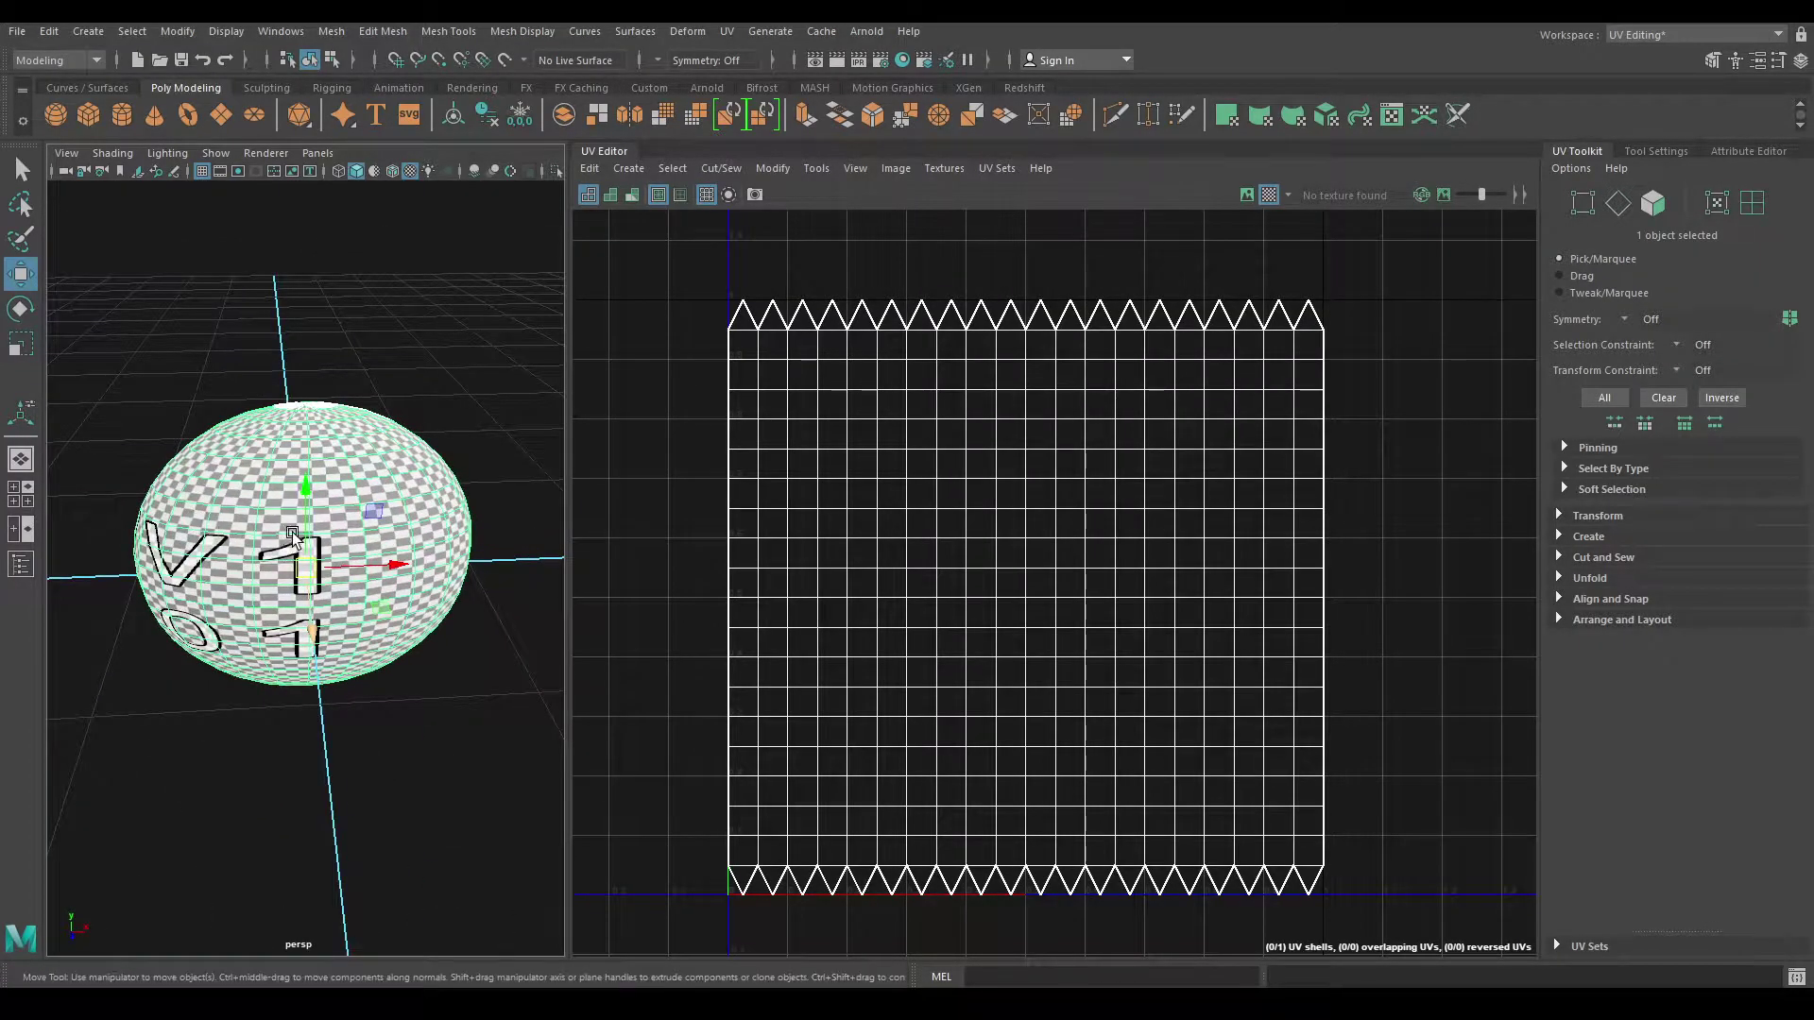
mouse_move(292, 531)
left_mouse_down("alt")
mouse_move(406, 500)
mouse_move(432, 563)
mouse_move(359, 473)
mouse_move(359, 514)
mouse_move(262, 429)
mouse_move(351, 507)
mouse_move(357, 536)
mouse_move(331, 489)
left_mouse_up("alt")
scroll(999, 440, "up", 1)
scroll(337, 436, "up", 2)
Step: Reselect the stretched sphere and bring up the UV Editor's projection list
right_click(338, 437)
left_click(410, 406)
left_click(474, 320)
left_click(331, 490)
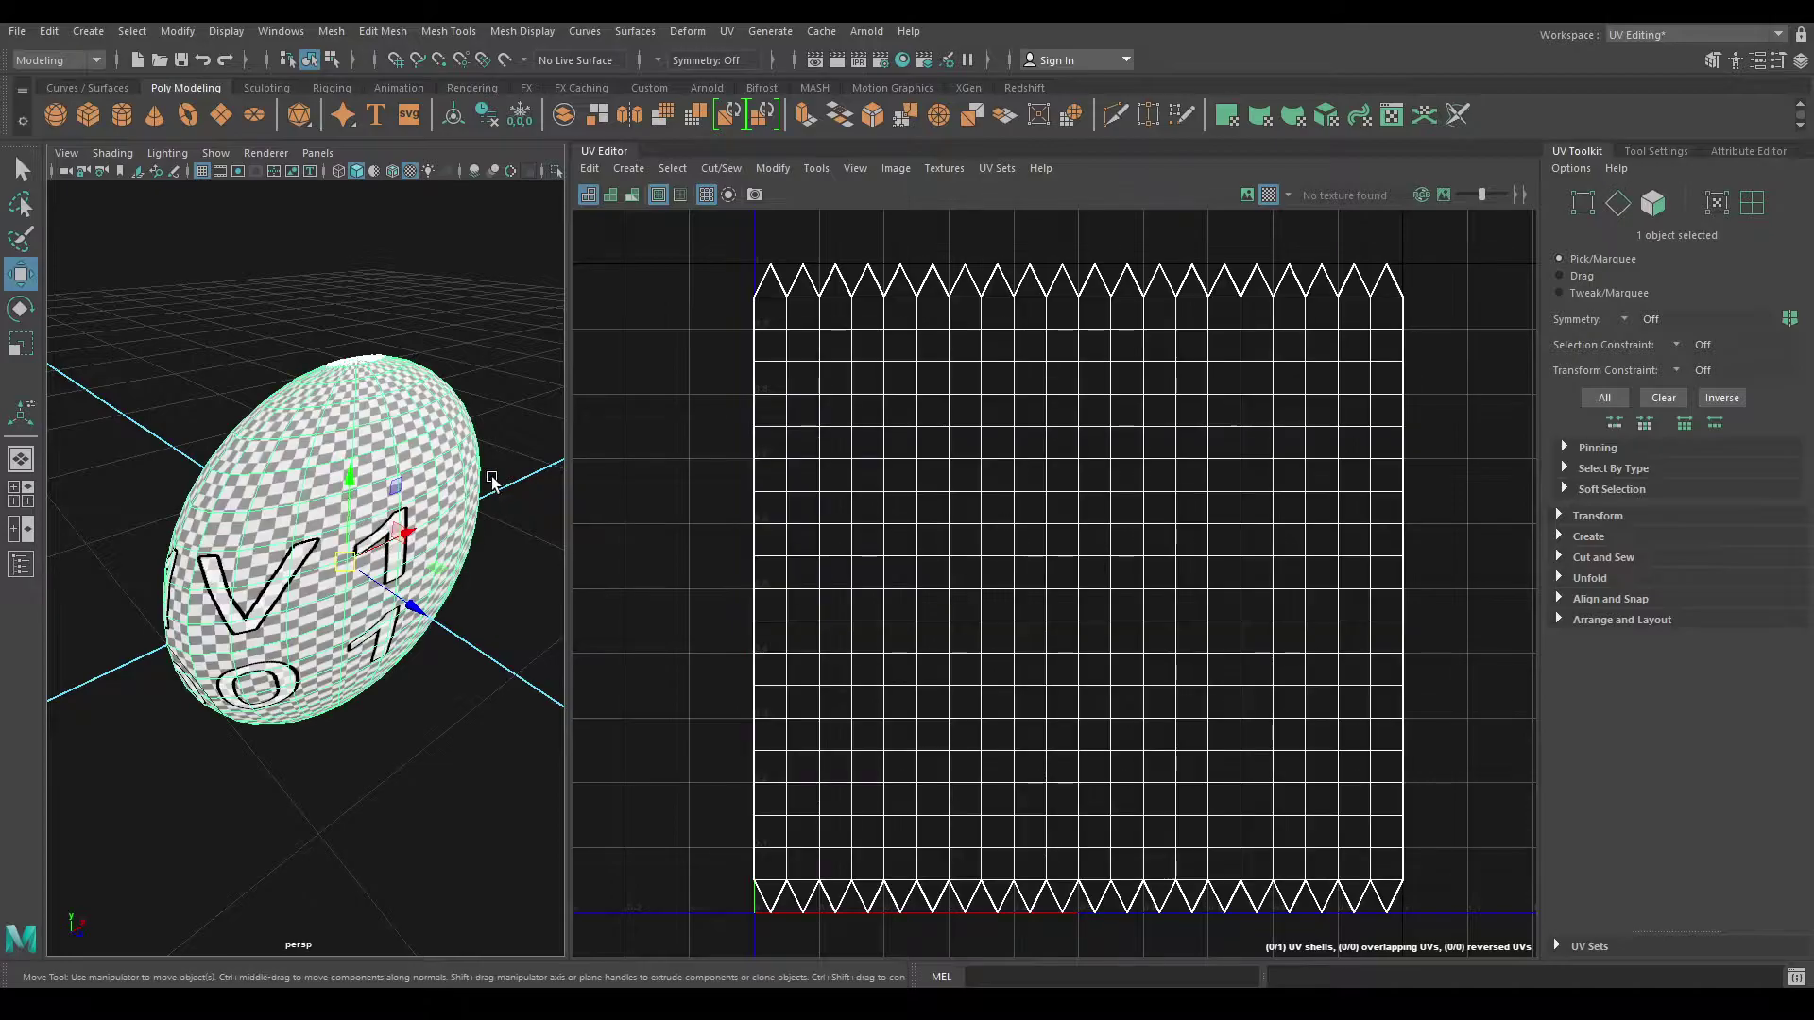
left_click(620, 168)
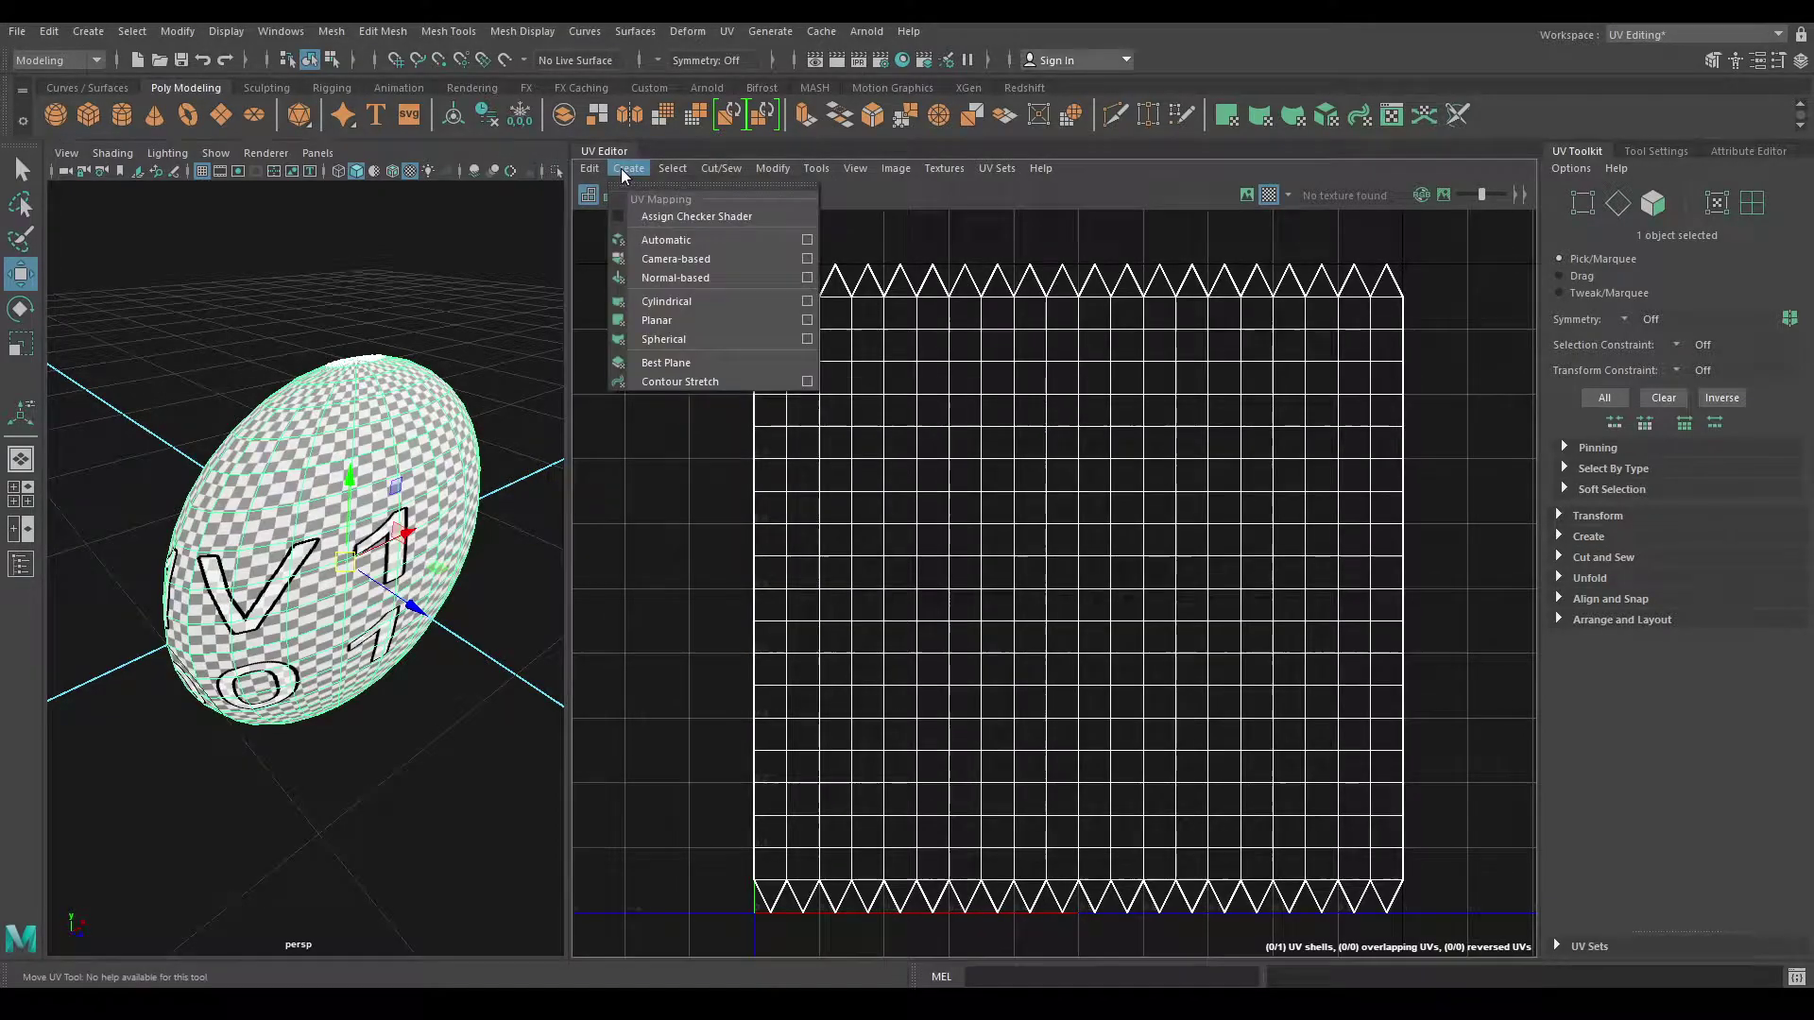
Step: Apply a spherical UV projection to the ellipsoid and select its whole UV shell
left_click(688, 338)
mouse_move(378, 454)
left_mouse_down("alt")
mouse_move(414, 484)
mouse_move(440, 555)
mouse_move(430, 745)
mouse_move(405, 705)
mouse_move(455, 738)
mouse_move(202, 643)
mouse_move(149, 574)
mouse_move(529, 471)
mouse_move(350, 363)
mouse_move(306, 516)
left_mouse_up("alt")
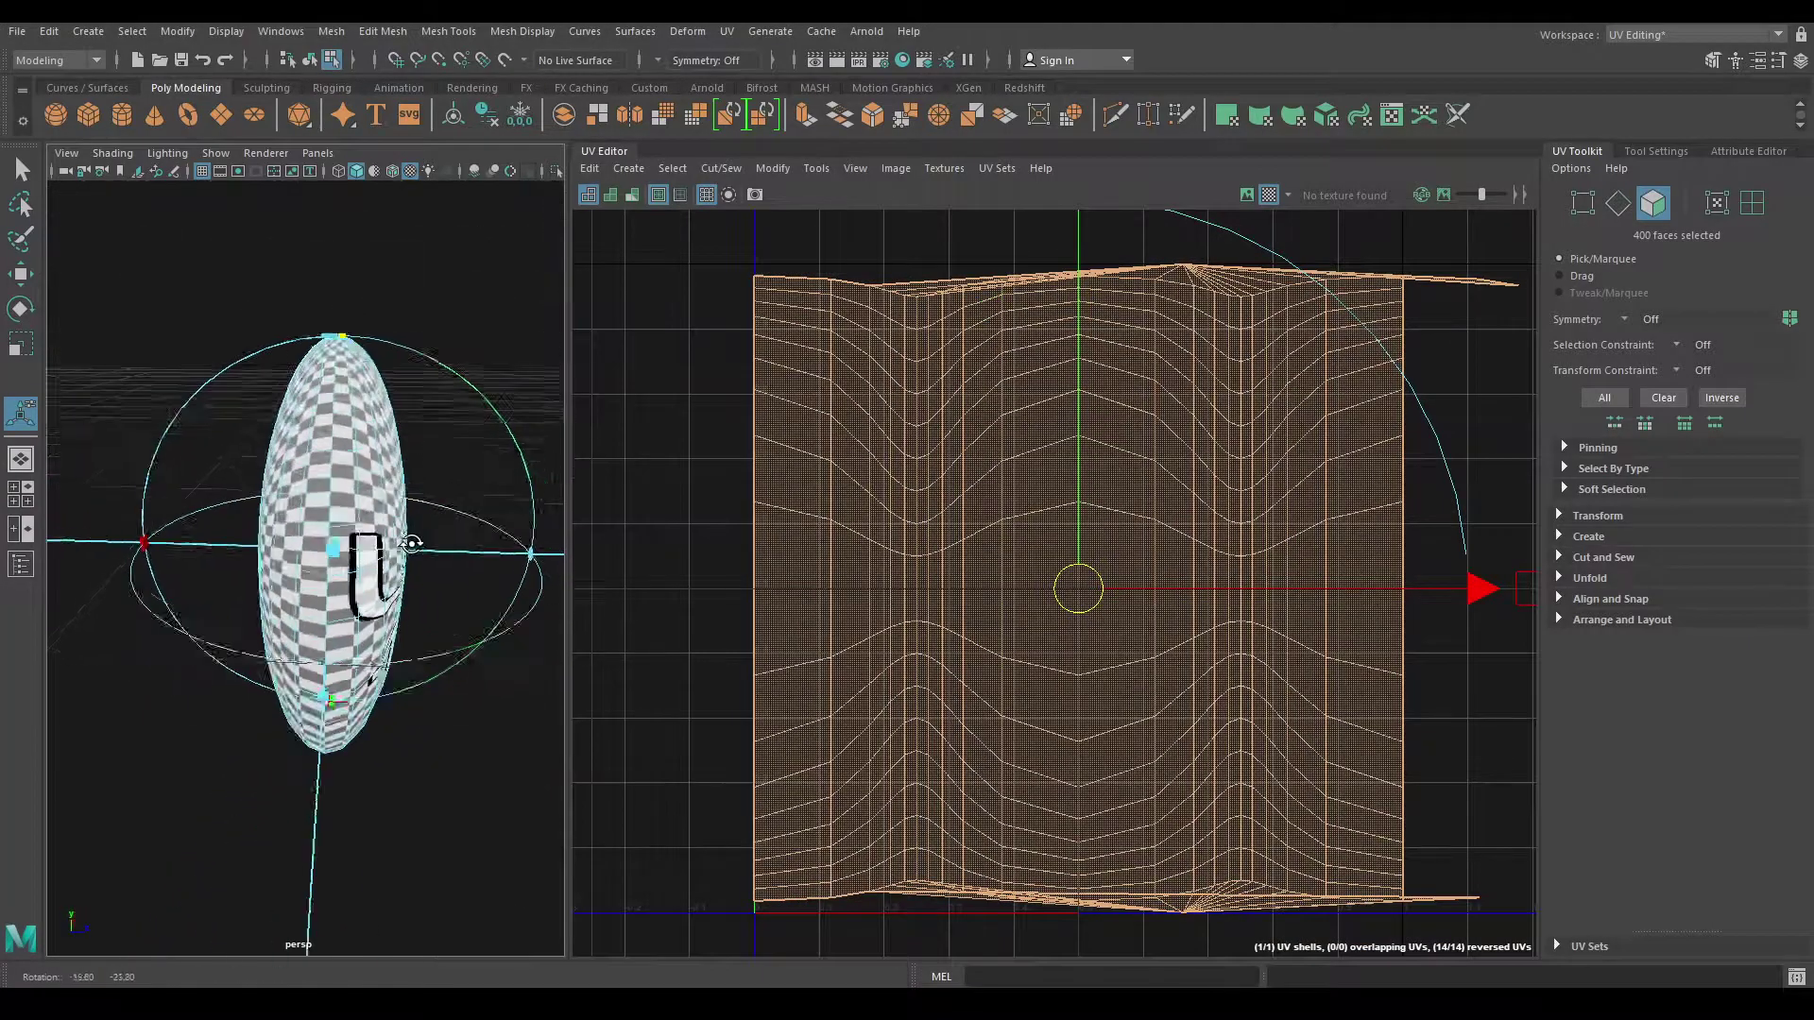
right_click(1149, 400)
left_click(1082, 371)
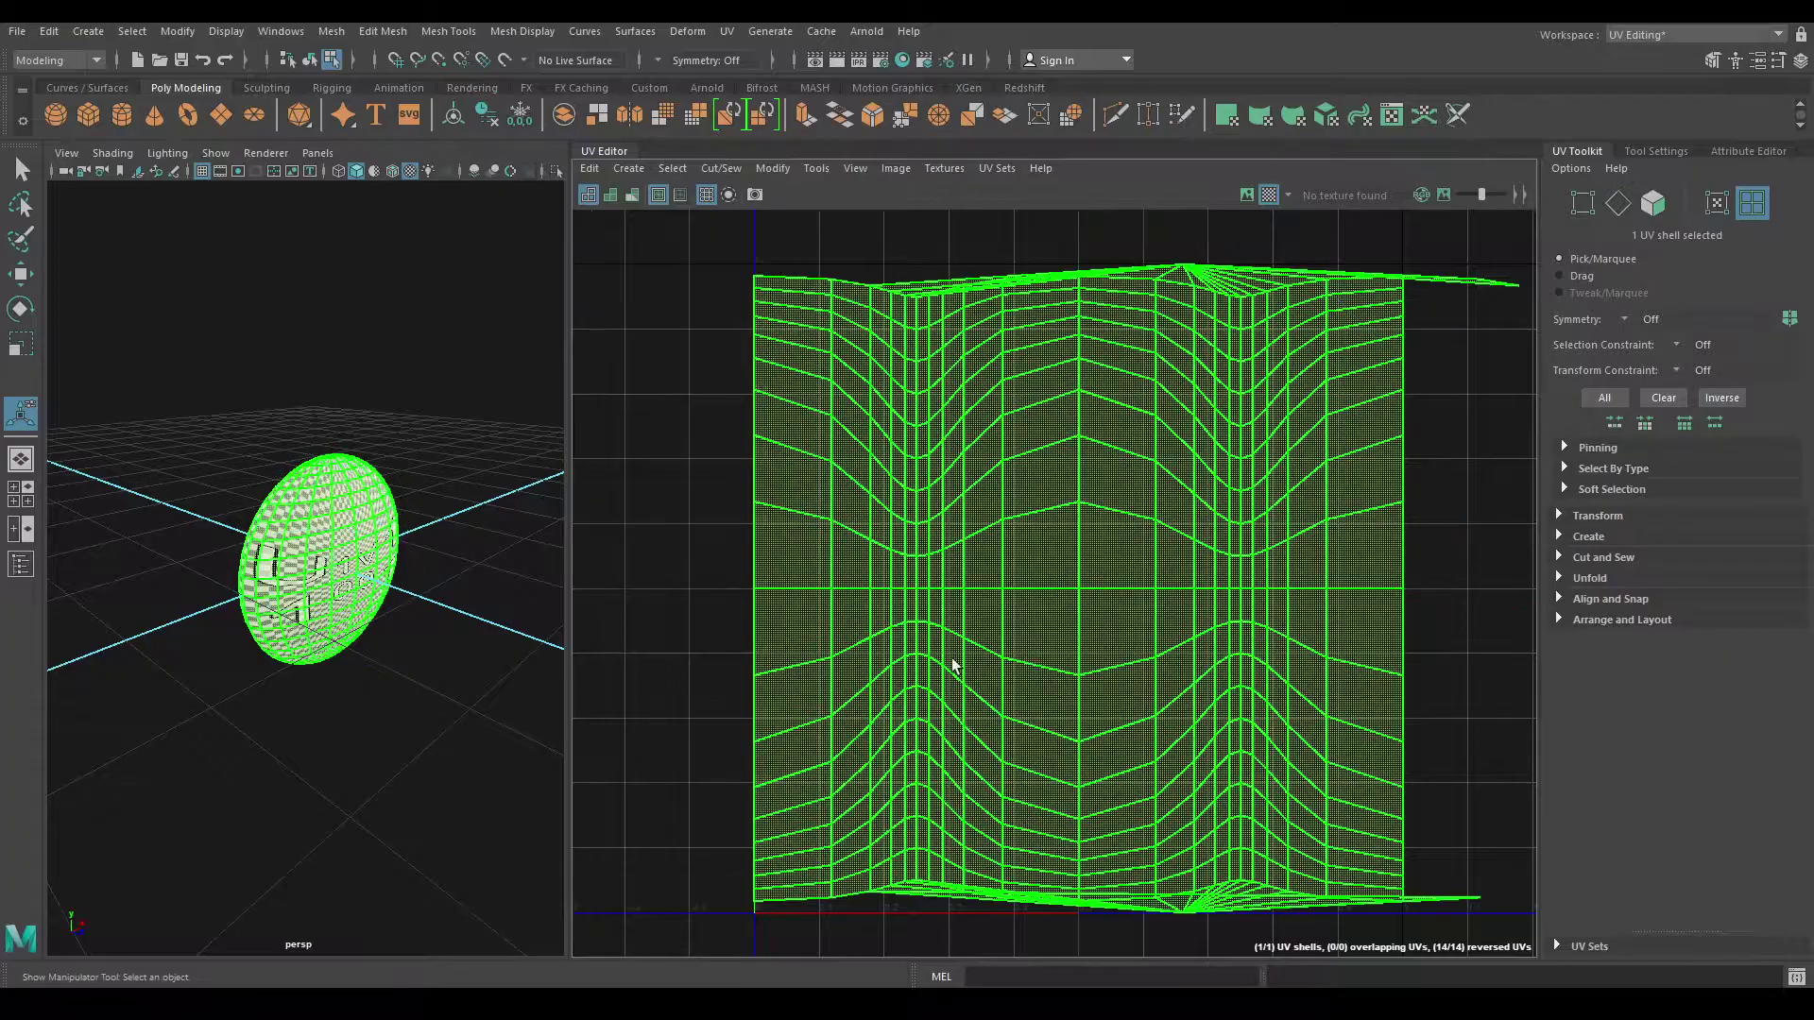
scroll(1086, 758, "down", 2)
scroll(1068, 567, "down", 3)
Step: Unfold the sphere's UV shell into a single oval and frame it
right_click(1052, 375, "shift")
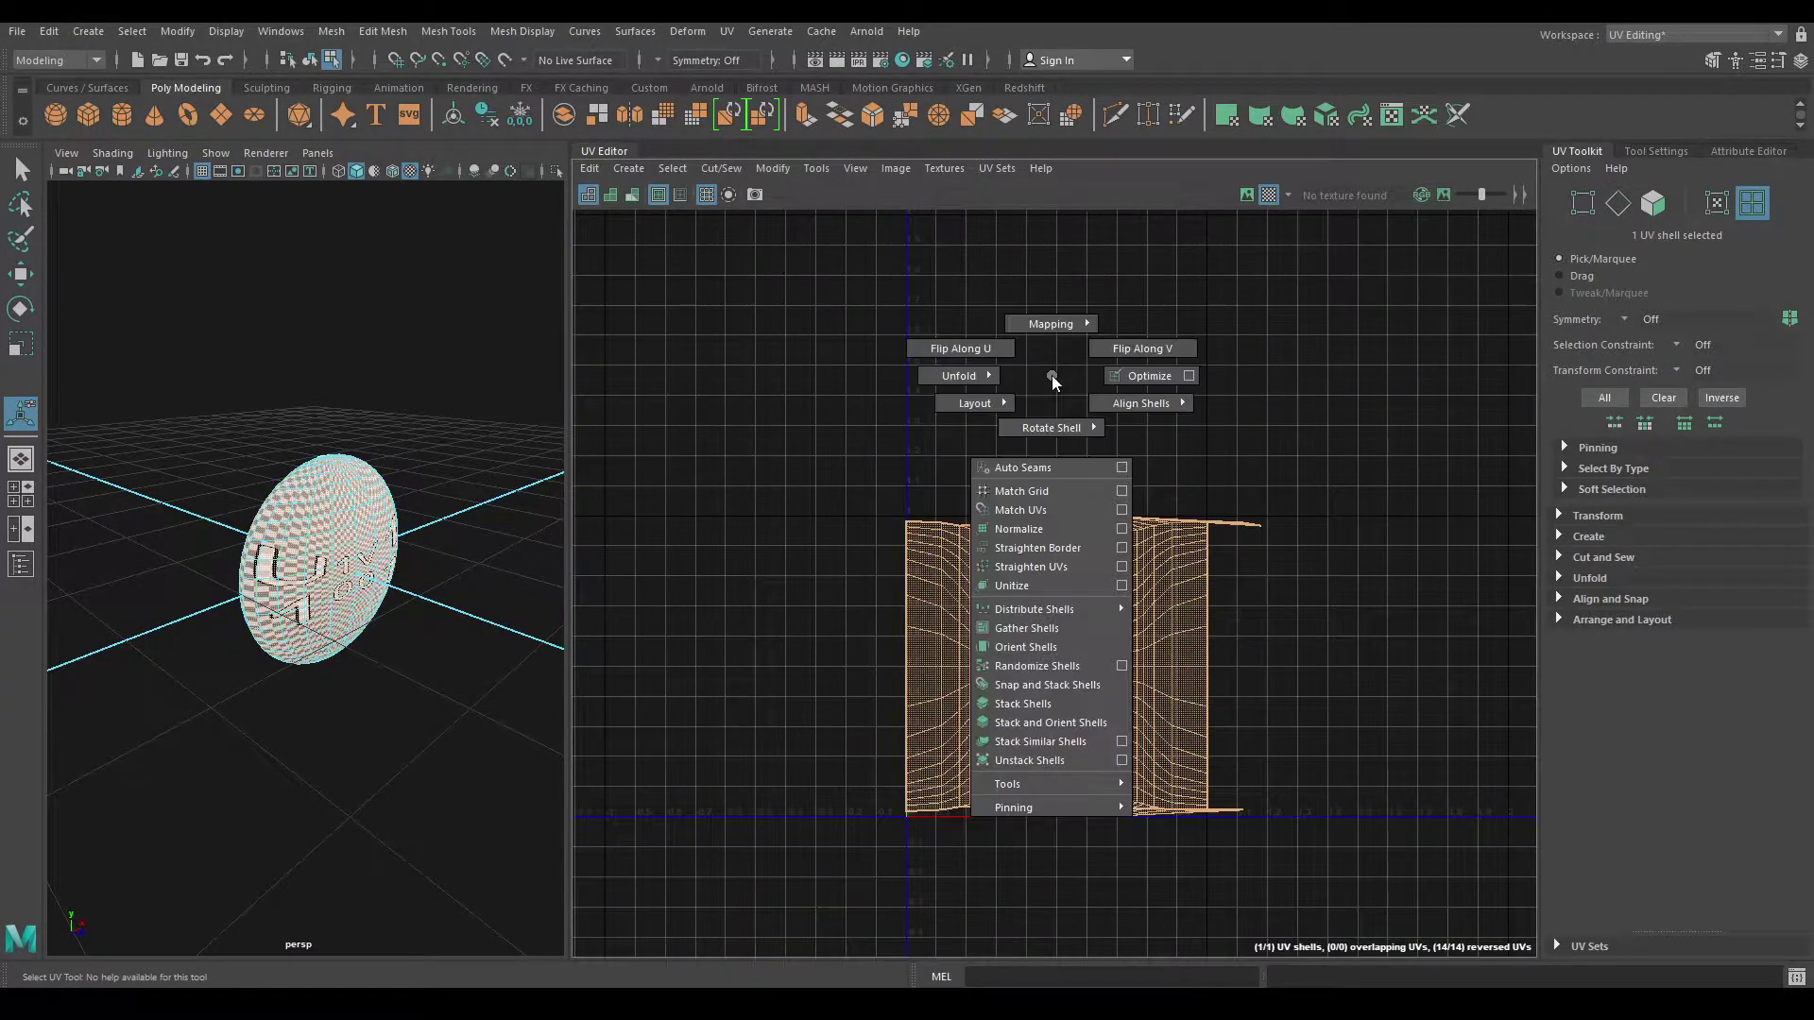
left_click(916, 383)
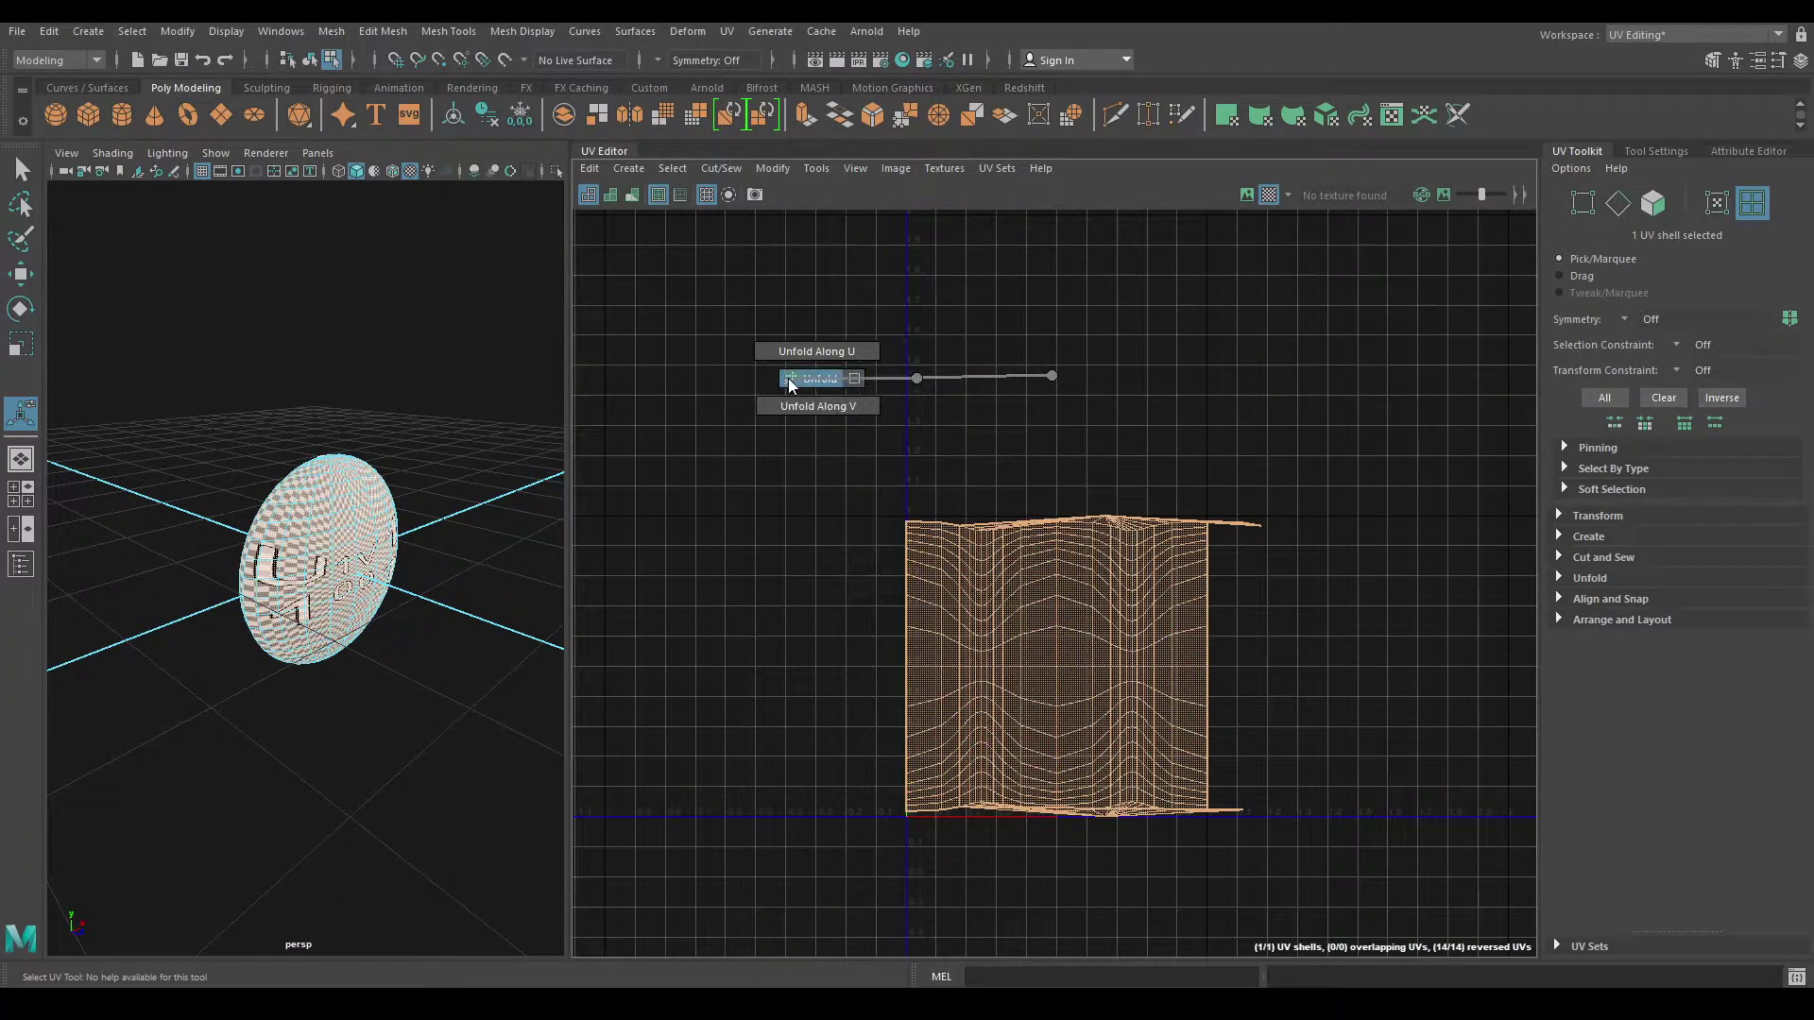
key("f")
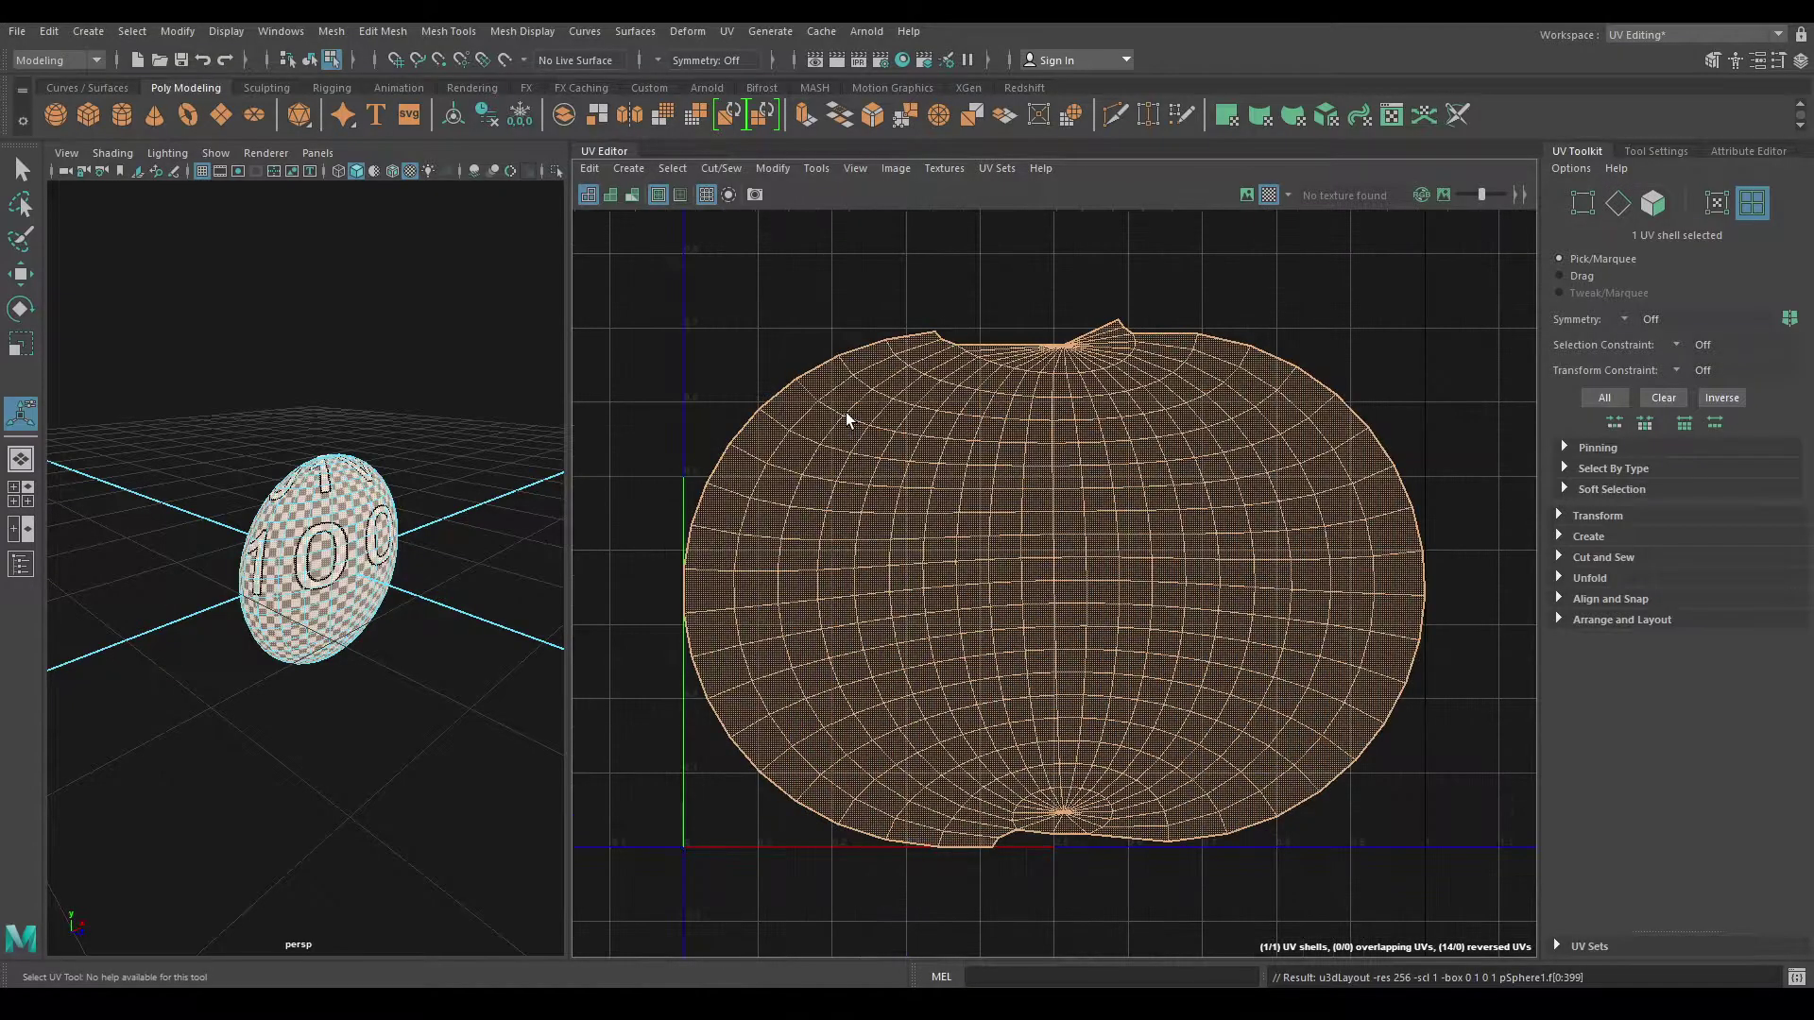
left_click(847, 411)
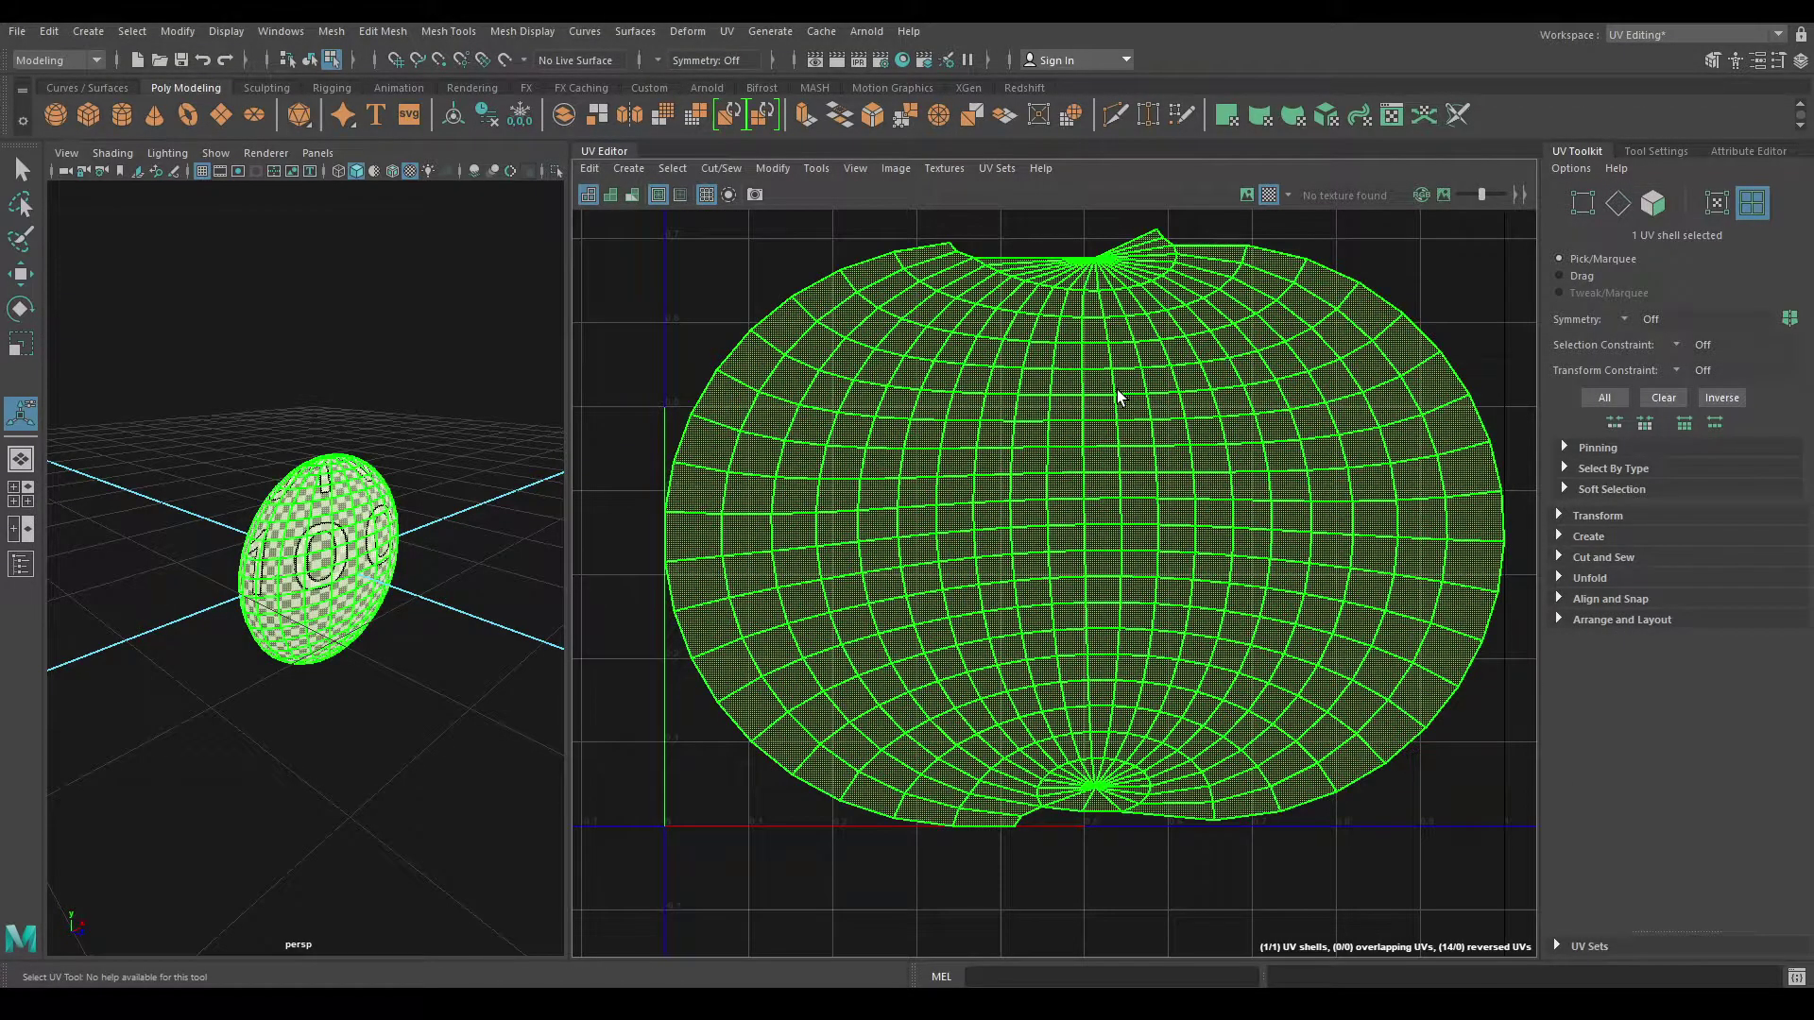
scroll(1101, 457, "up", 4)
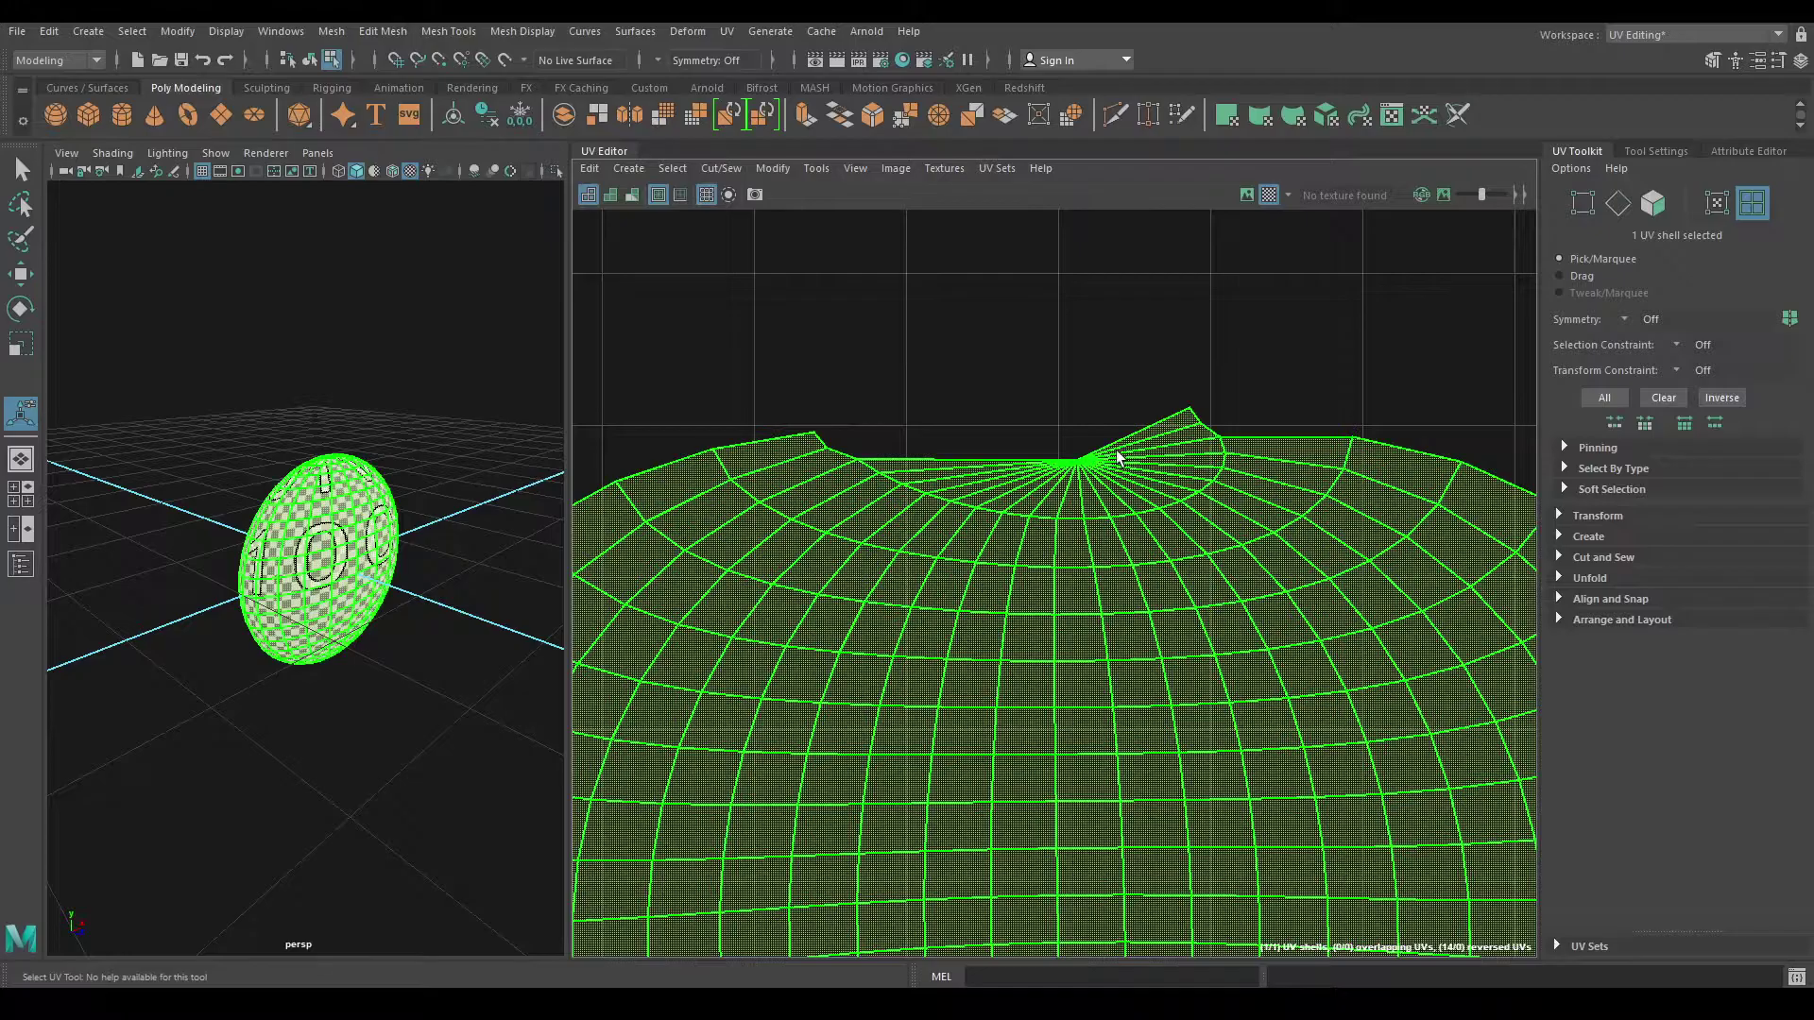
scroll(1098, 453, "up", 3)
scroll(1166, 867, "up", 2)
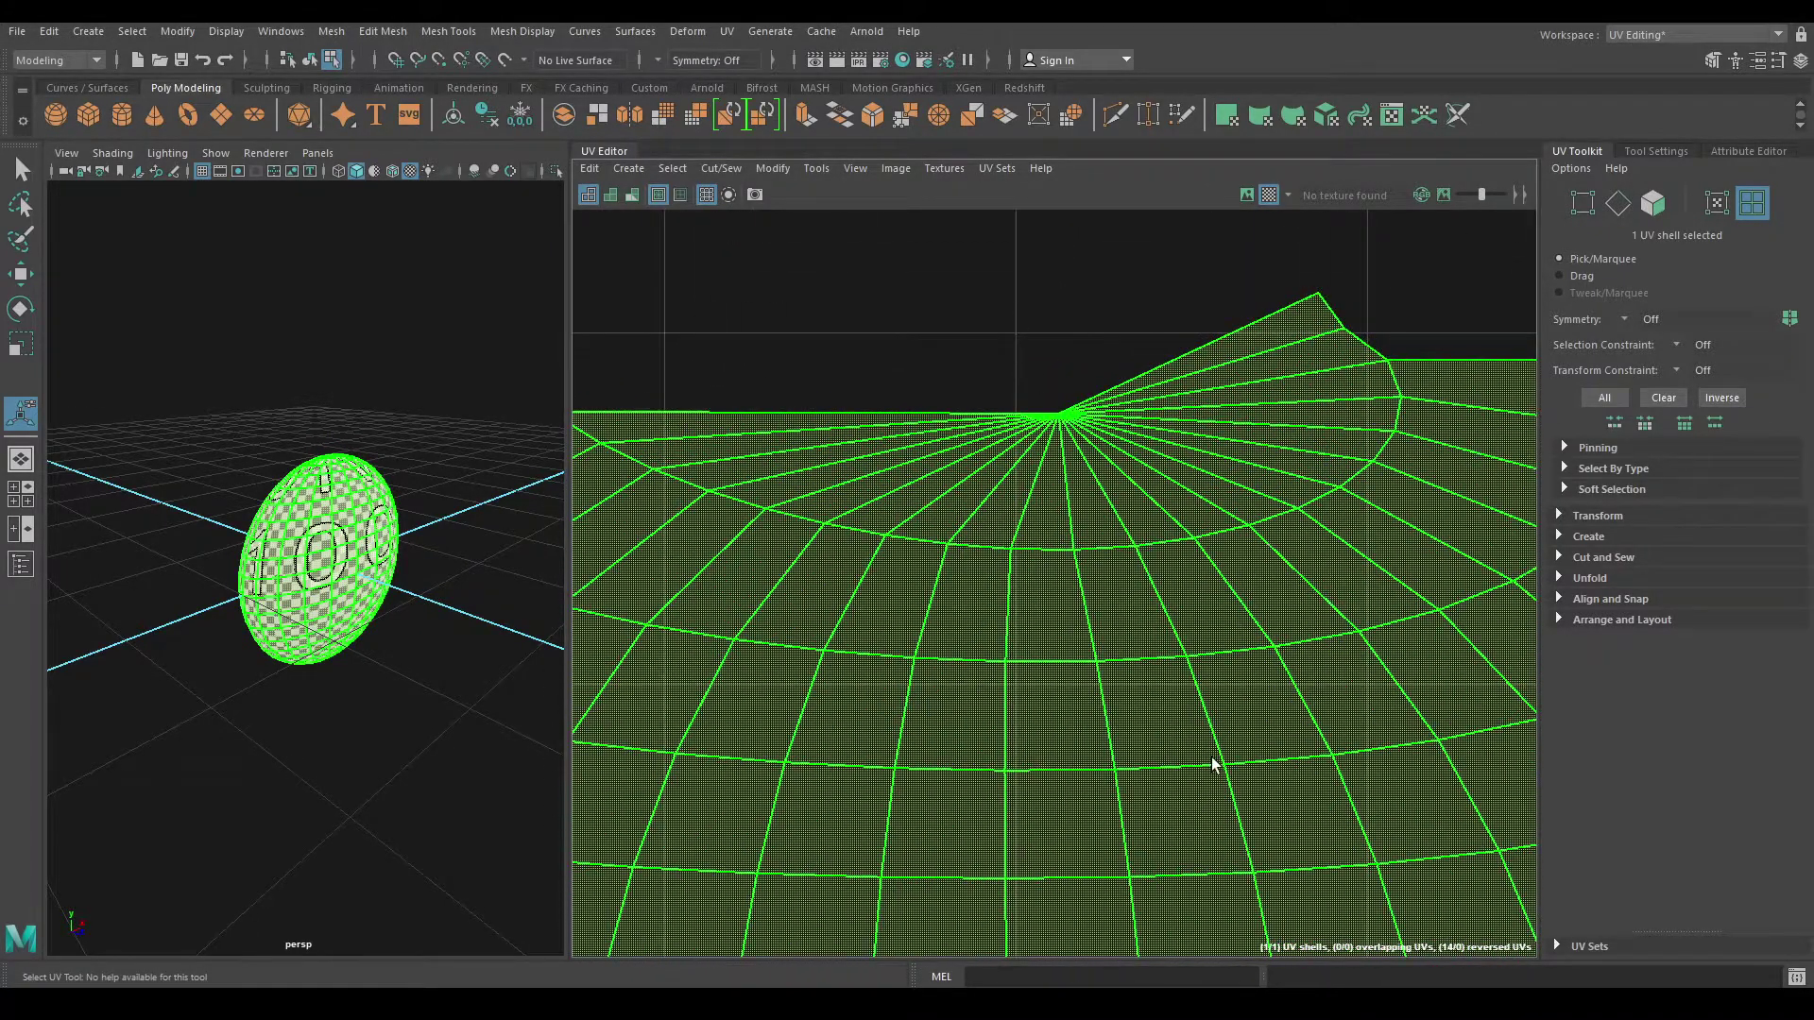
scroll(1214, 765, "down", 3)
scroll(1212, 442, "down", 2)
Step: Switch to UV component mode and select the UV at the shell's top pole
mouse_move(1188, 793)
middle_mouse_down("alt")
mouse_move(1137, 503)
mouse_move(1036, 493)
middle_mouse_up("alt")
scroll(1137, 503, "down", 2)
scroll(1085, 465, "up", 4)
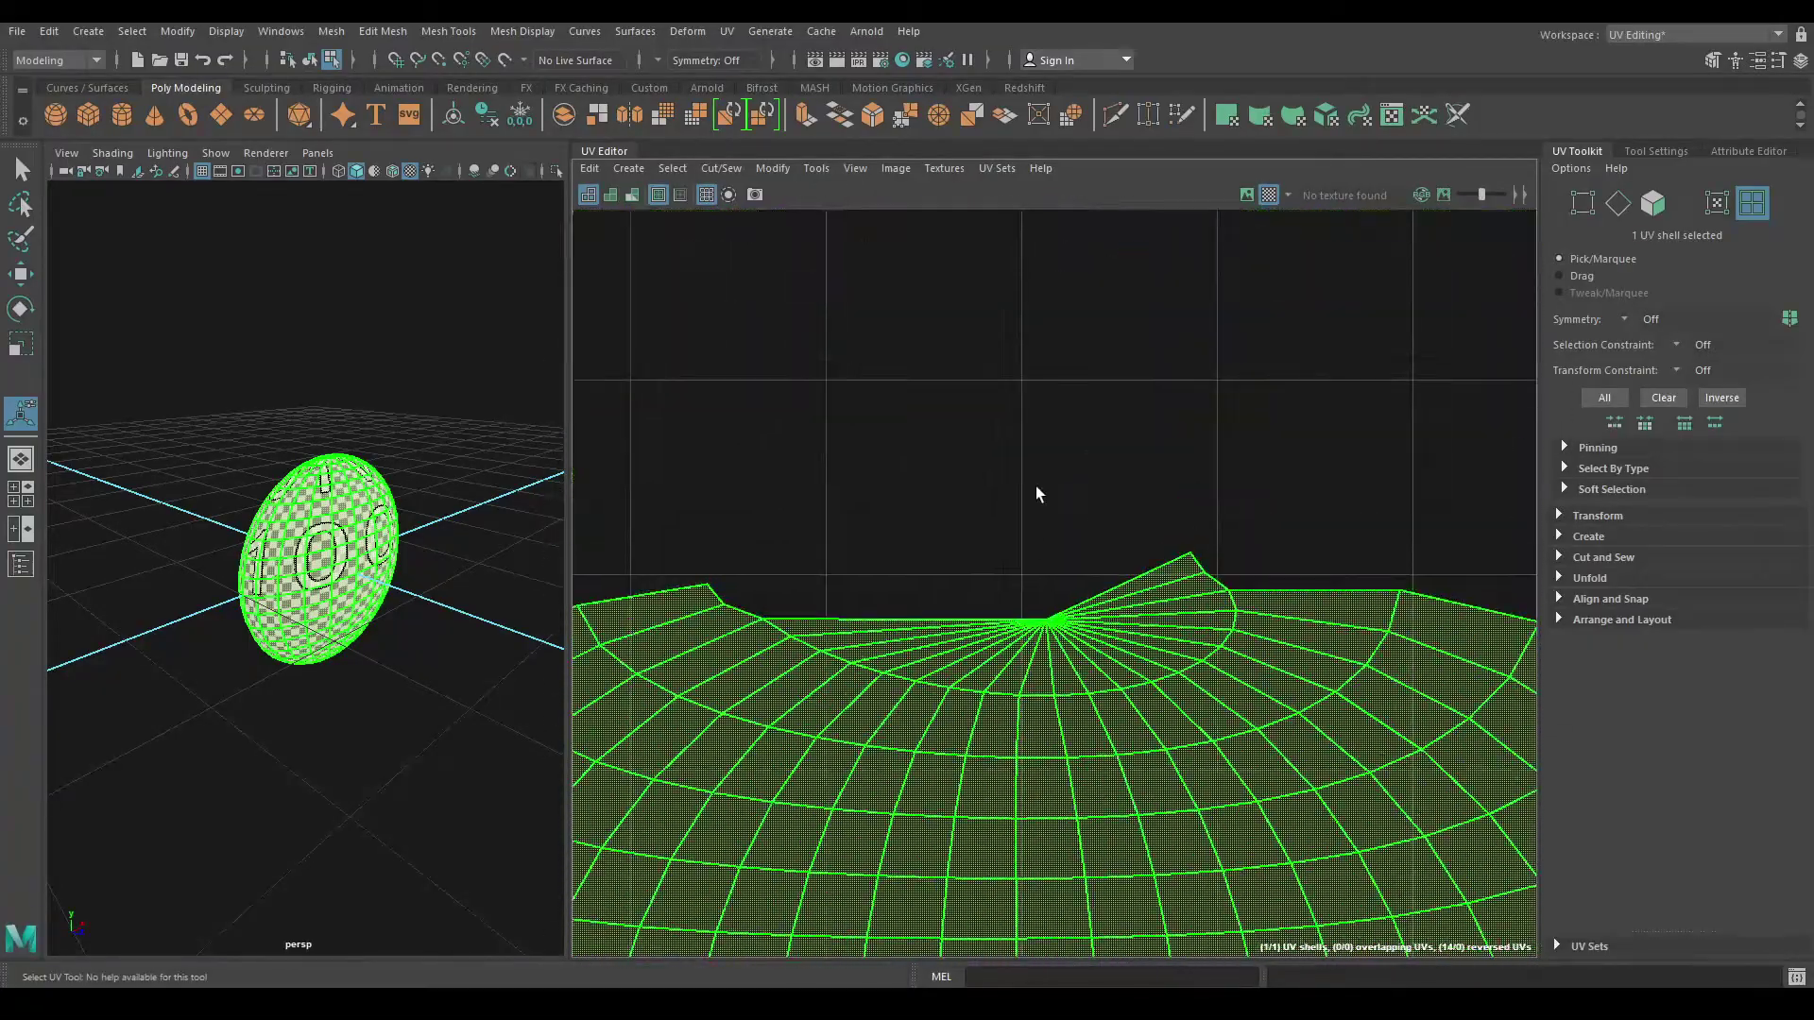
scroll(1086, 567, "up", 3)
middle_click_drag(1130, 615, 1062, 500, "alt")
right_click(1065, 423)
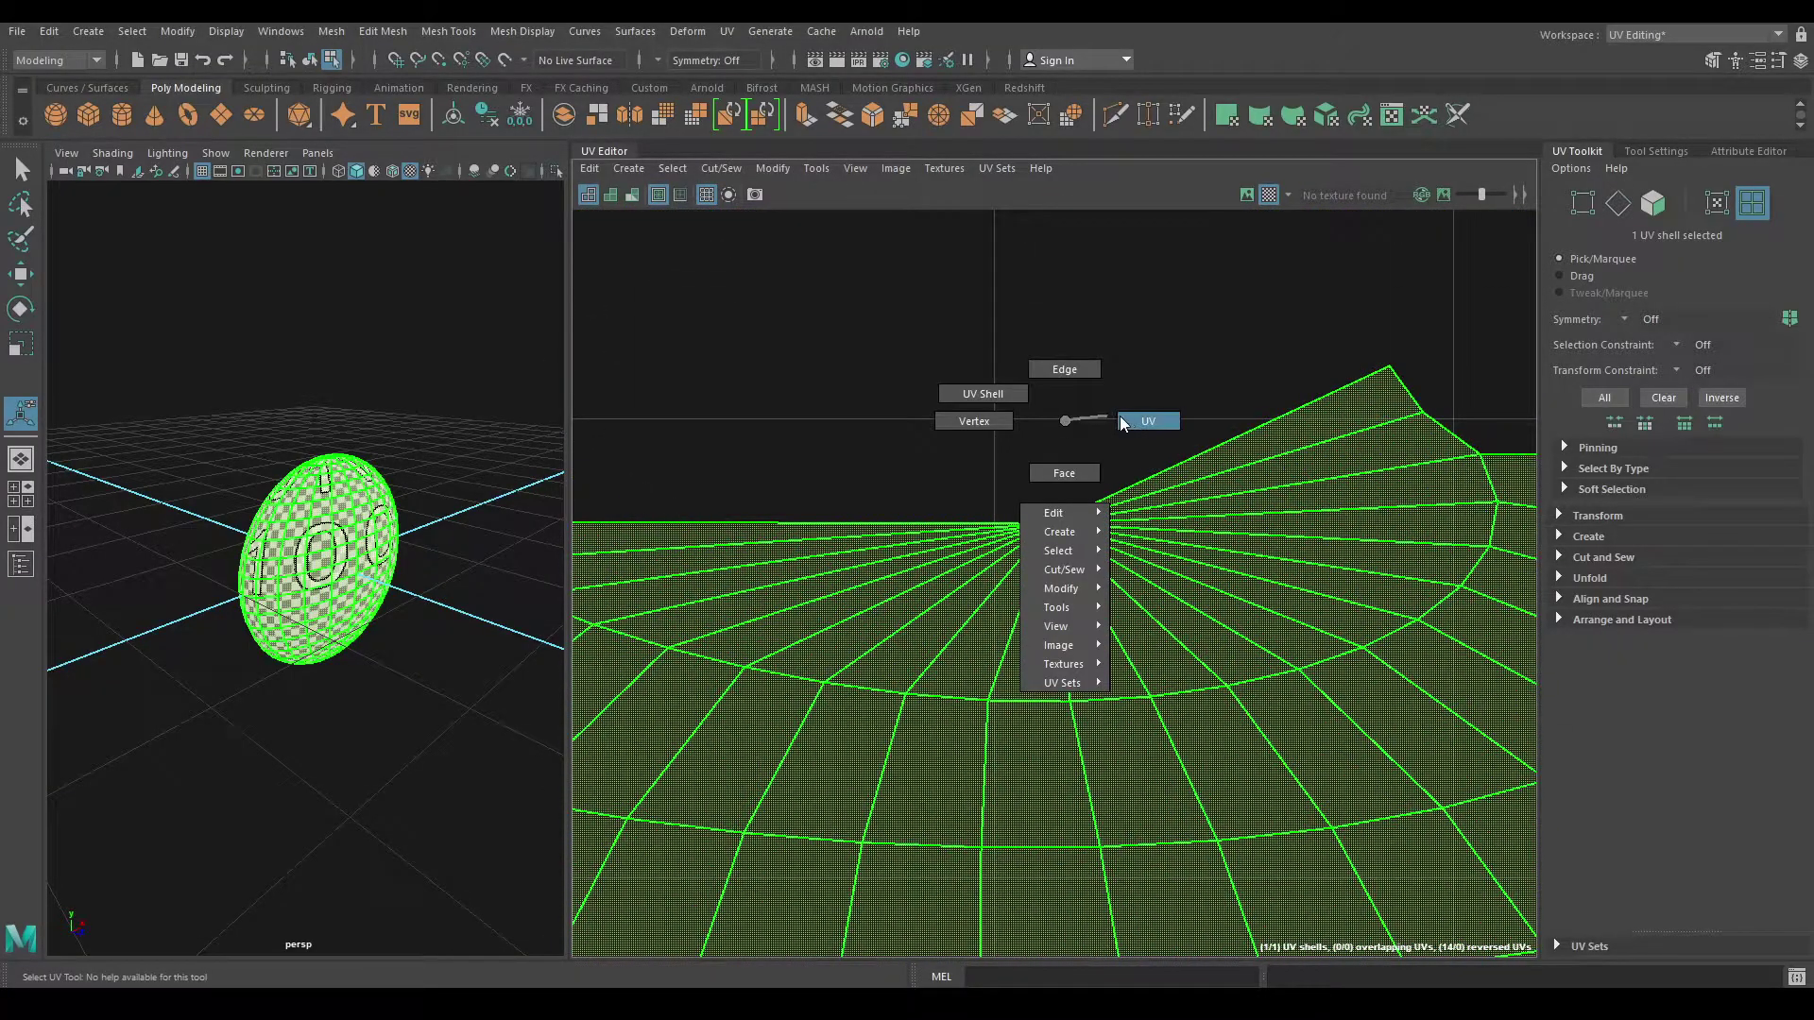
right_click_drag(1065, 422, 1121, 421)
left_click_drag(1086, 556, 1109, 588)
Step: Pan and zoom around the selected pole to view the whole shell border
scroll(1086, 303, "up", 2)
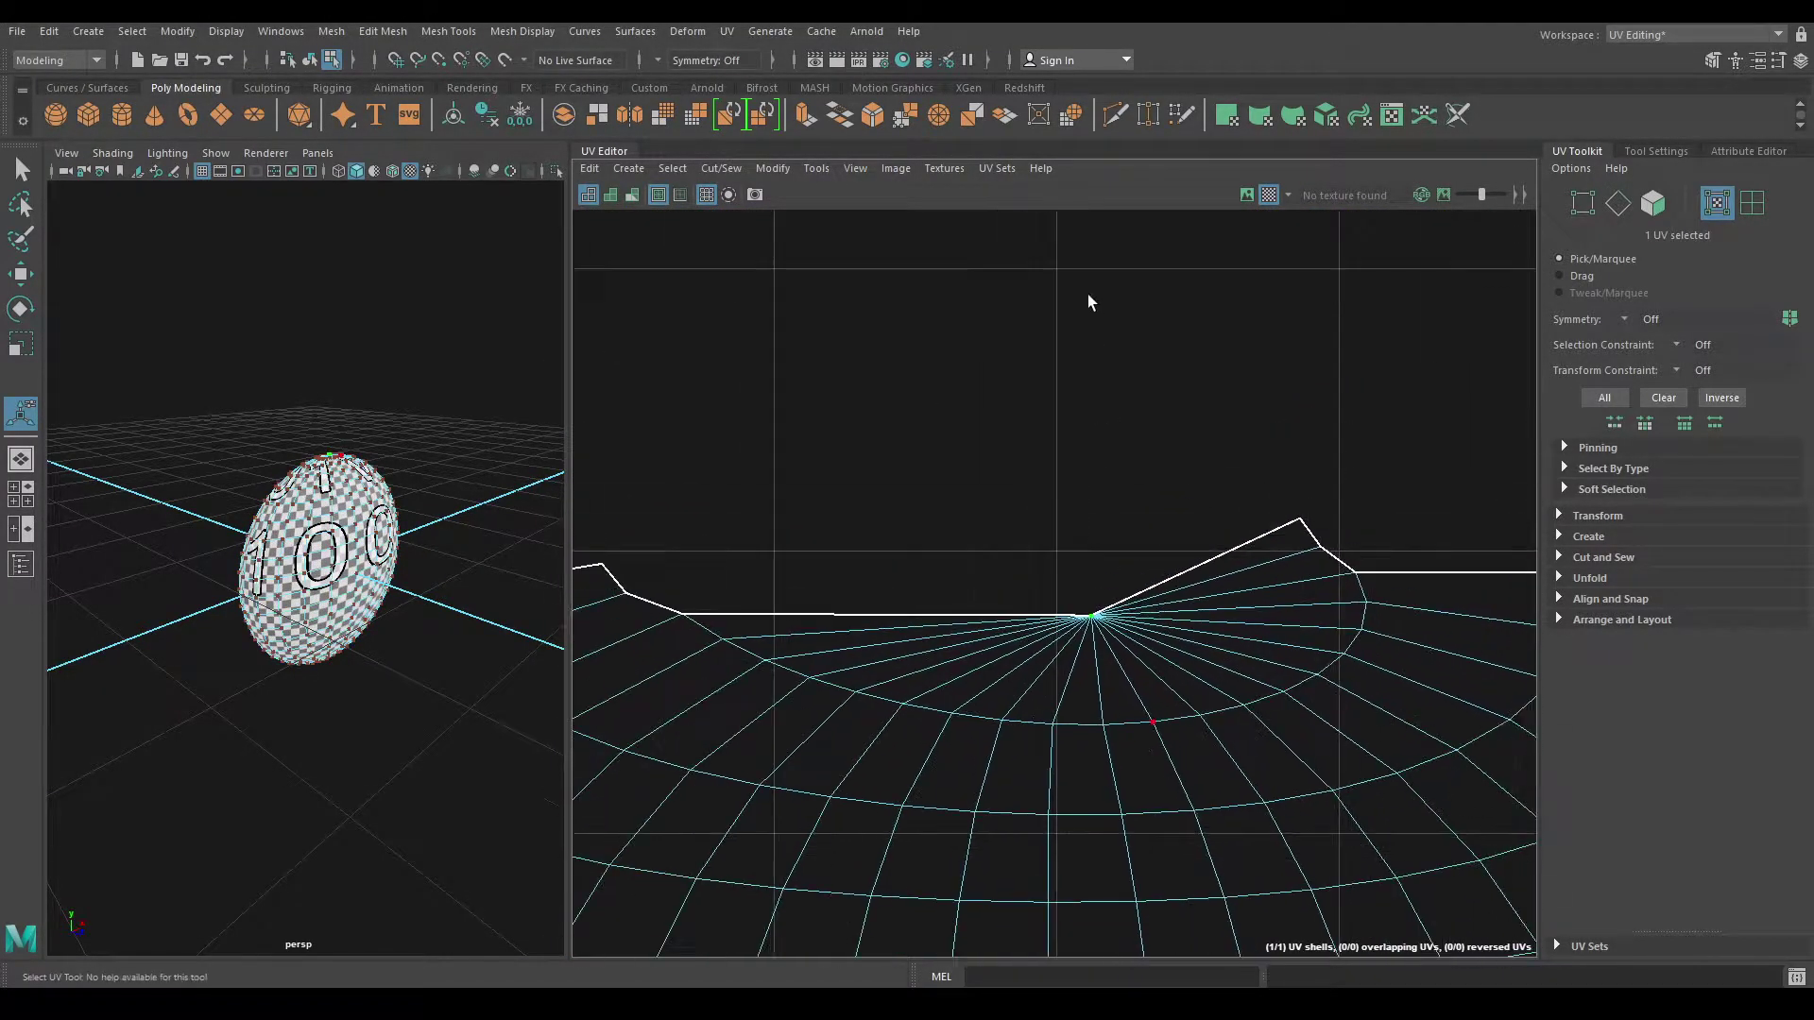
middle_click_drag(1085, 303, 1108, 826, "alt")
scroll(1107, 826, "up", 5)
scroll(1055, 787, "down", 3)
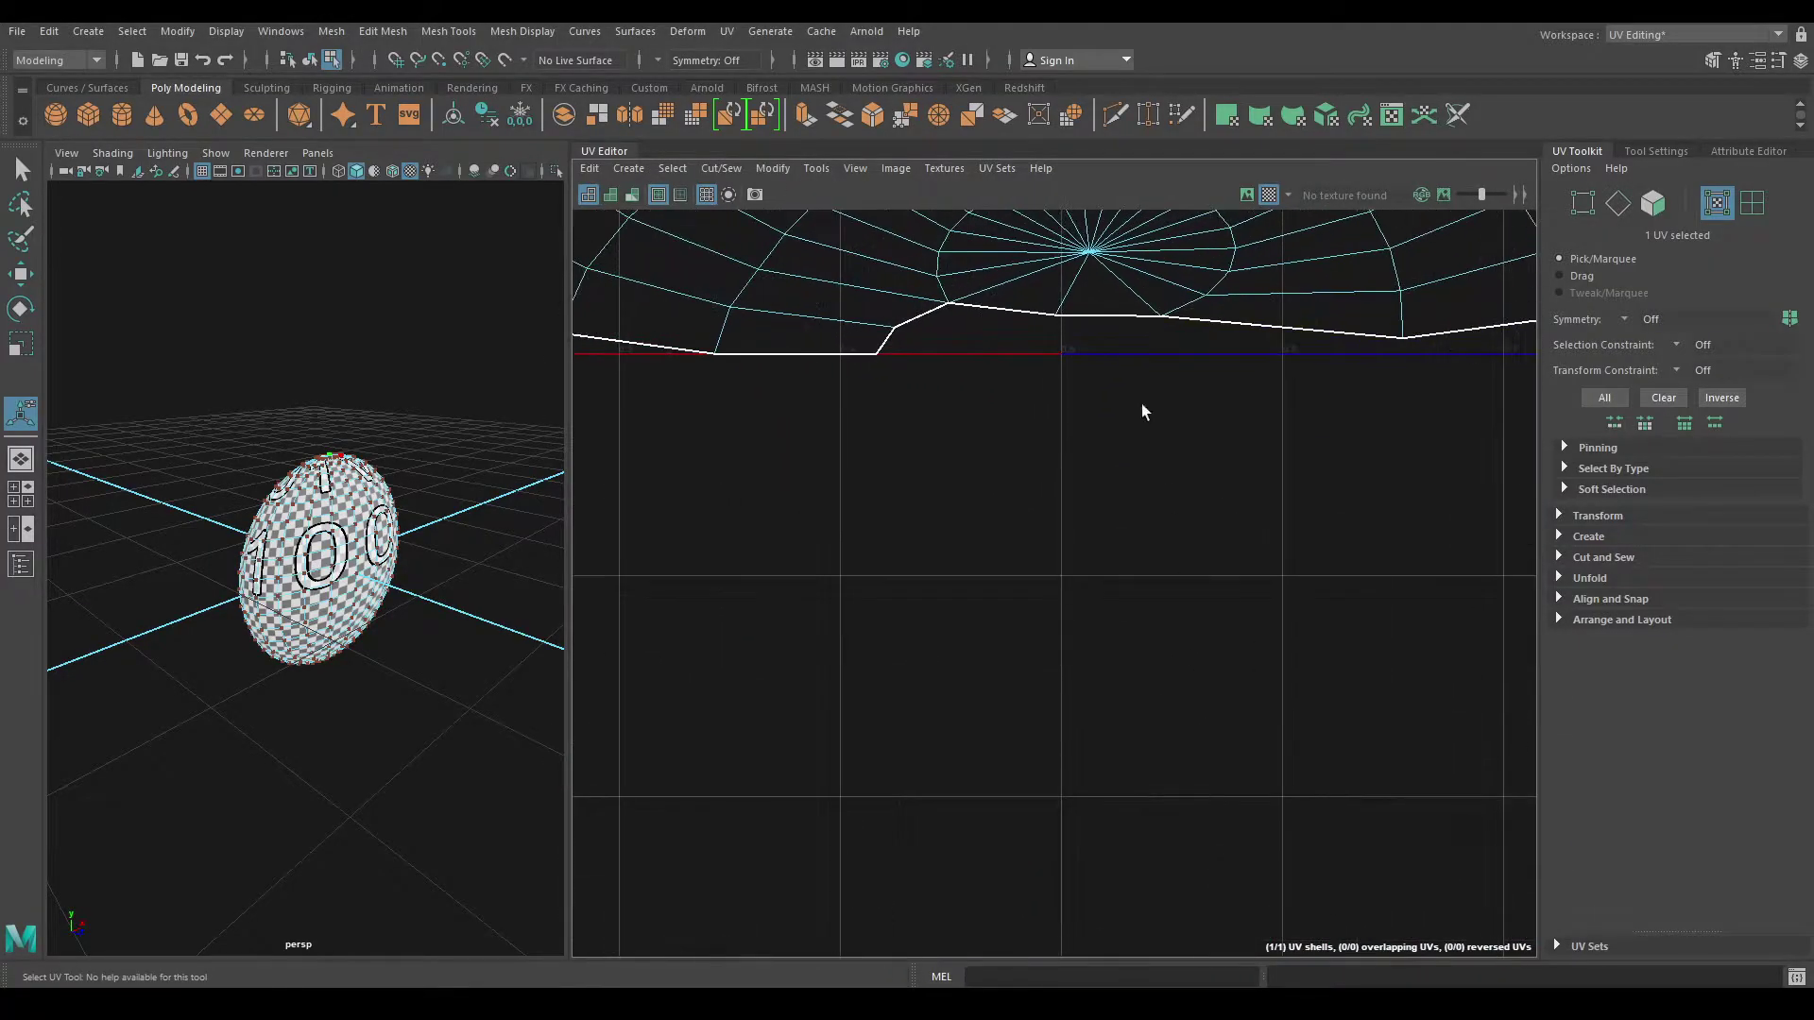
middle_click_drag(1141, 404, 1135, 737, "alt")
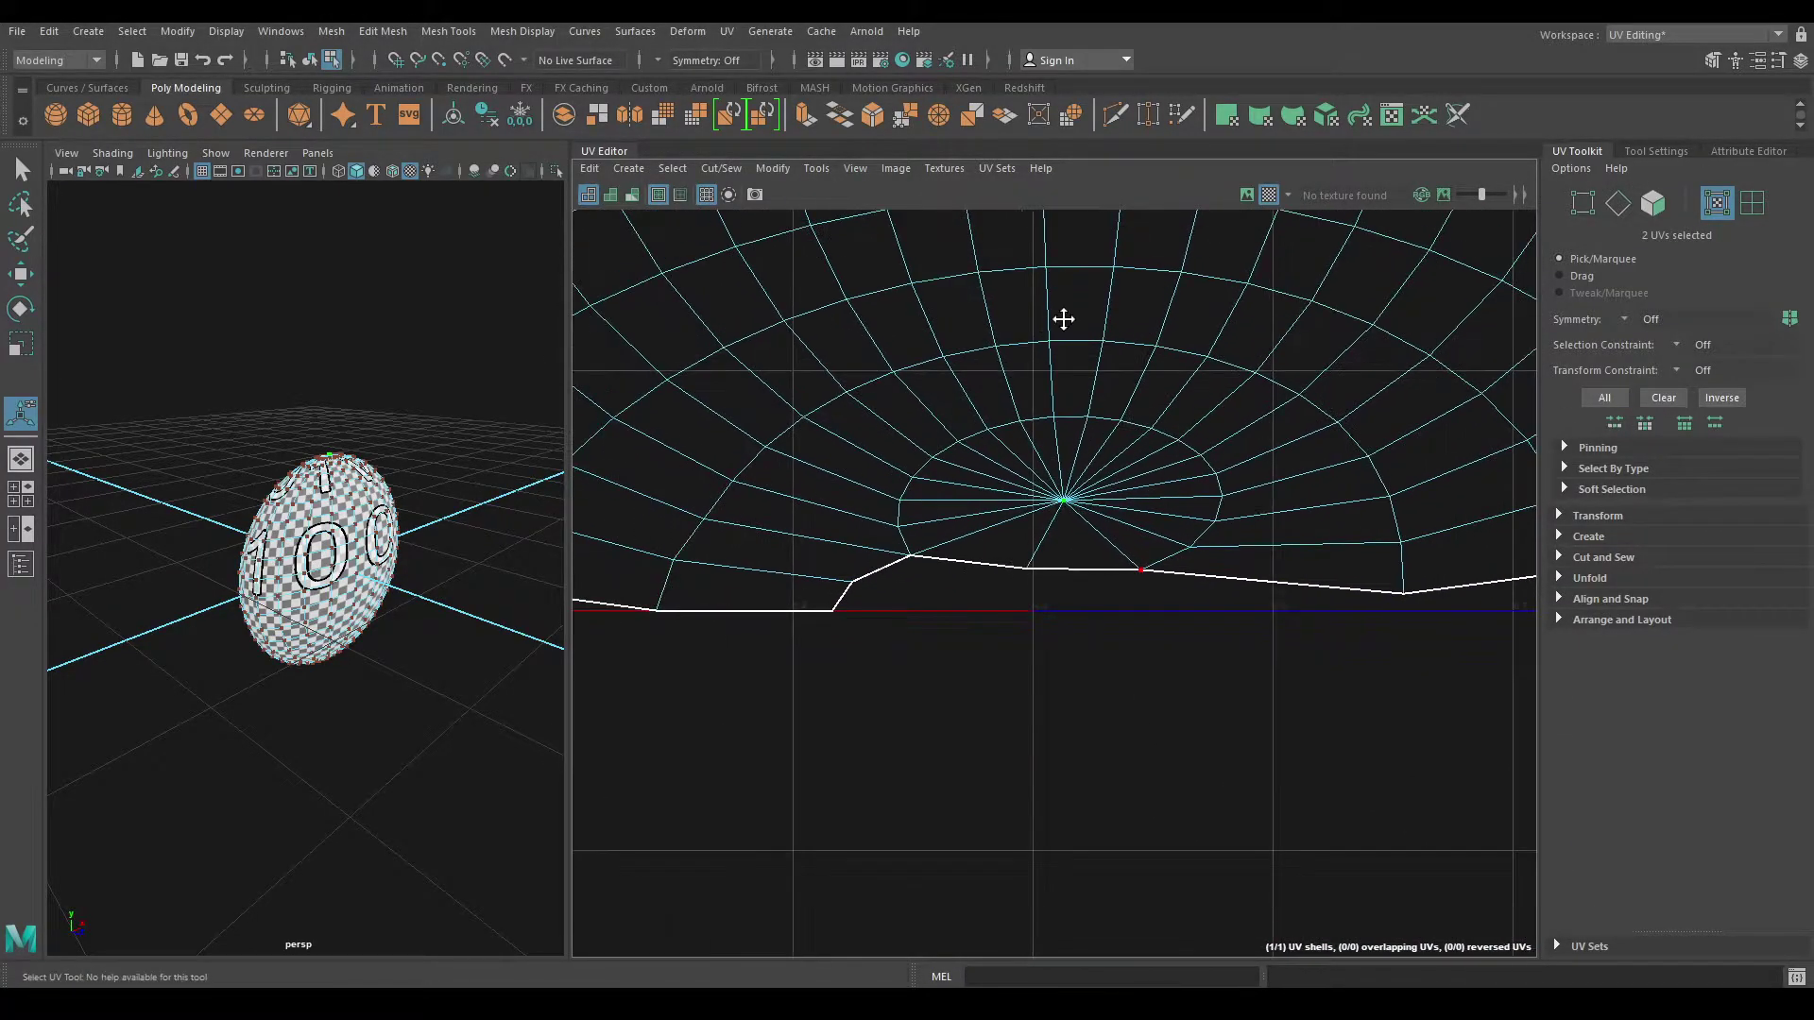
scroll(1045, 567, "down", 3)
mouse_move(1061, 315)
middle_mouse_down("alt")
mouse_move(1044, 567)
mouse_move(1024, 364)
middle_mouse_up("alt")
scroll(1025, 364, "down", 1)
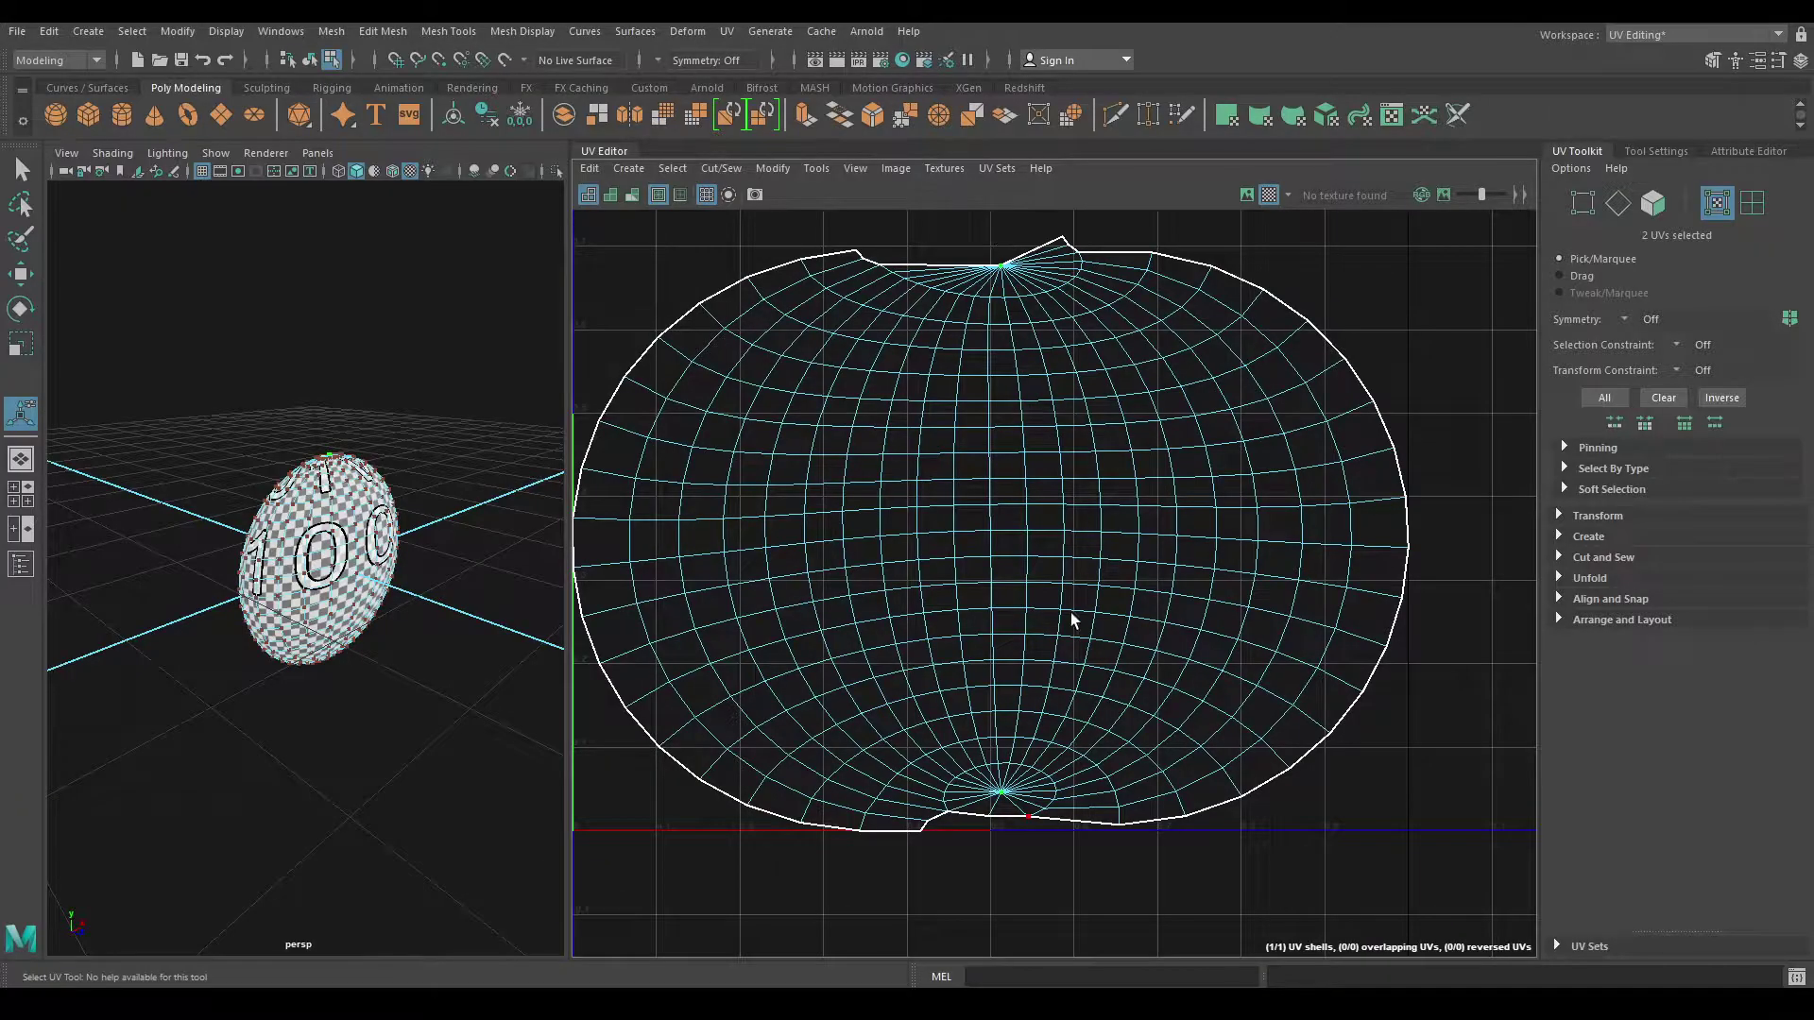
middle_click_drag(1069, 612, 1071, 491, "alt")
Step: Cut the UVs around both poles and unfold and lay out the shell again
right_click(1026, 346, "shift")
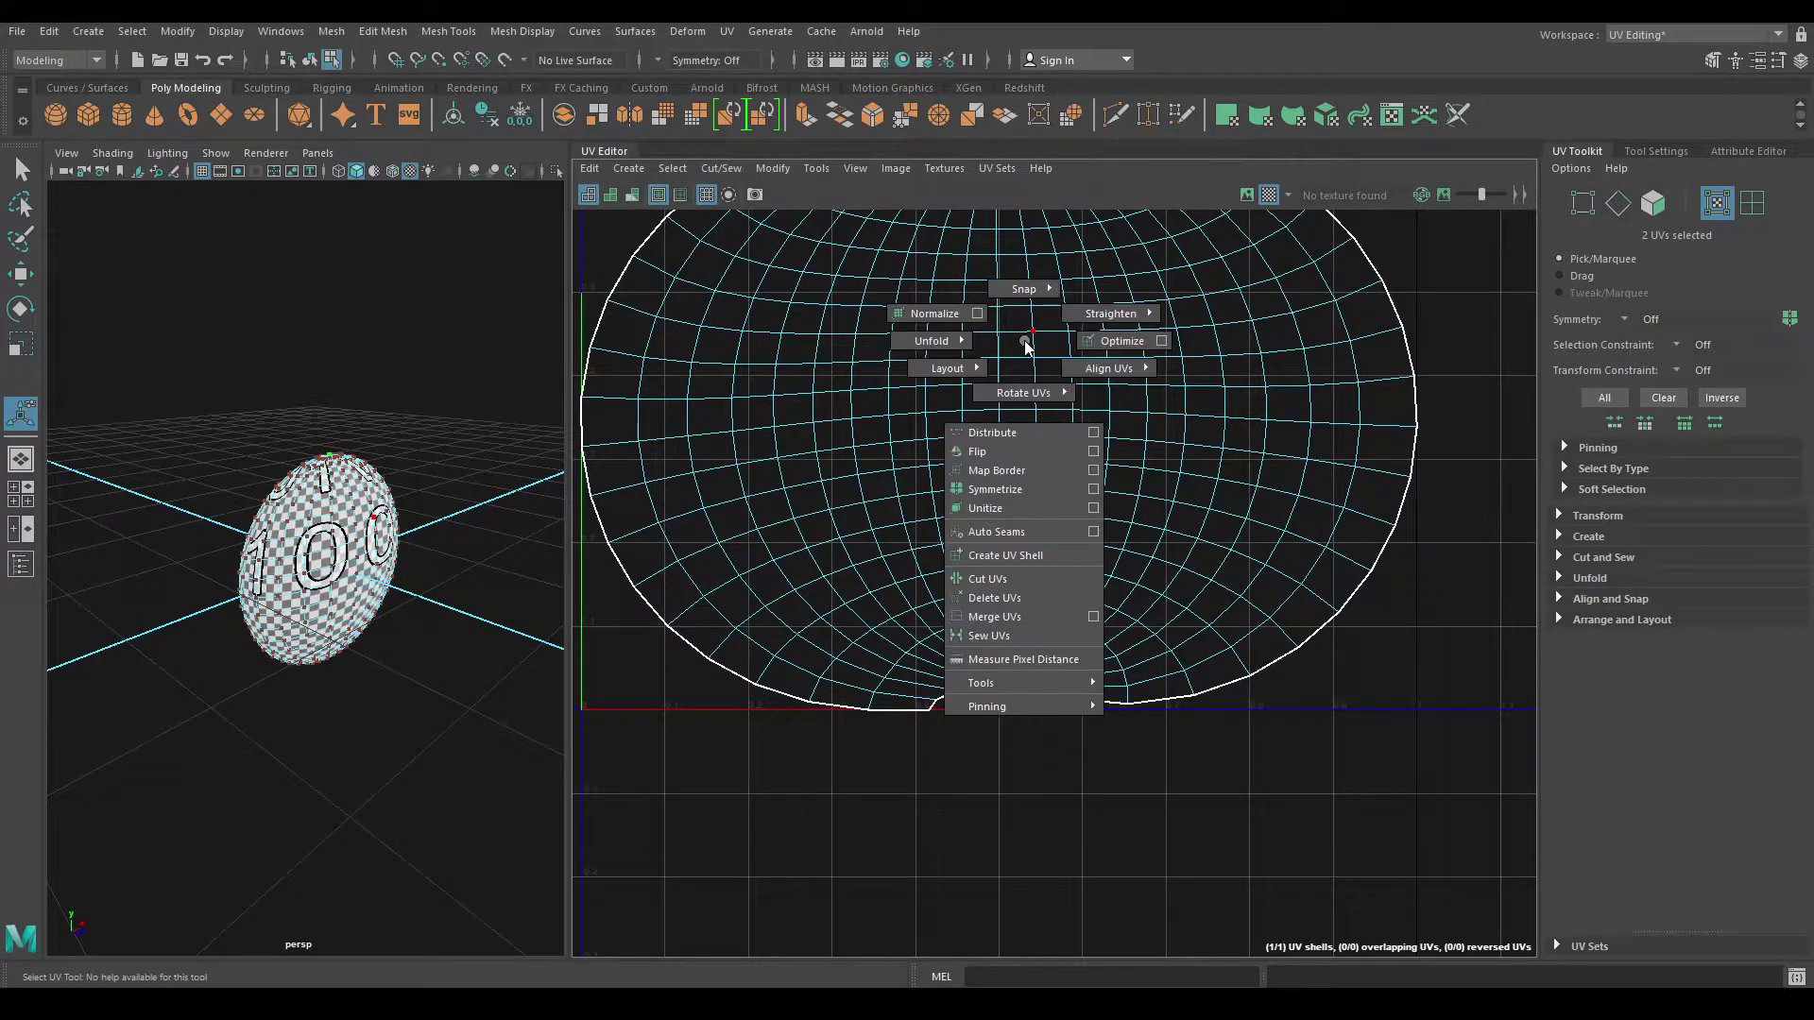
left_click(1020, 580)
key("a")
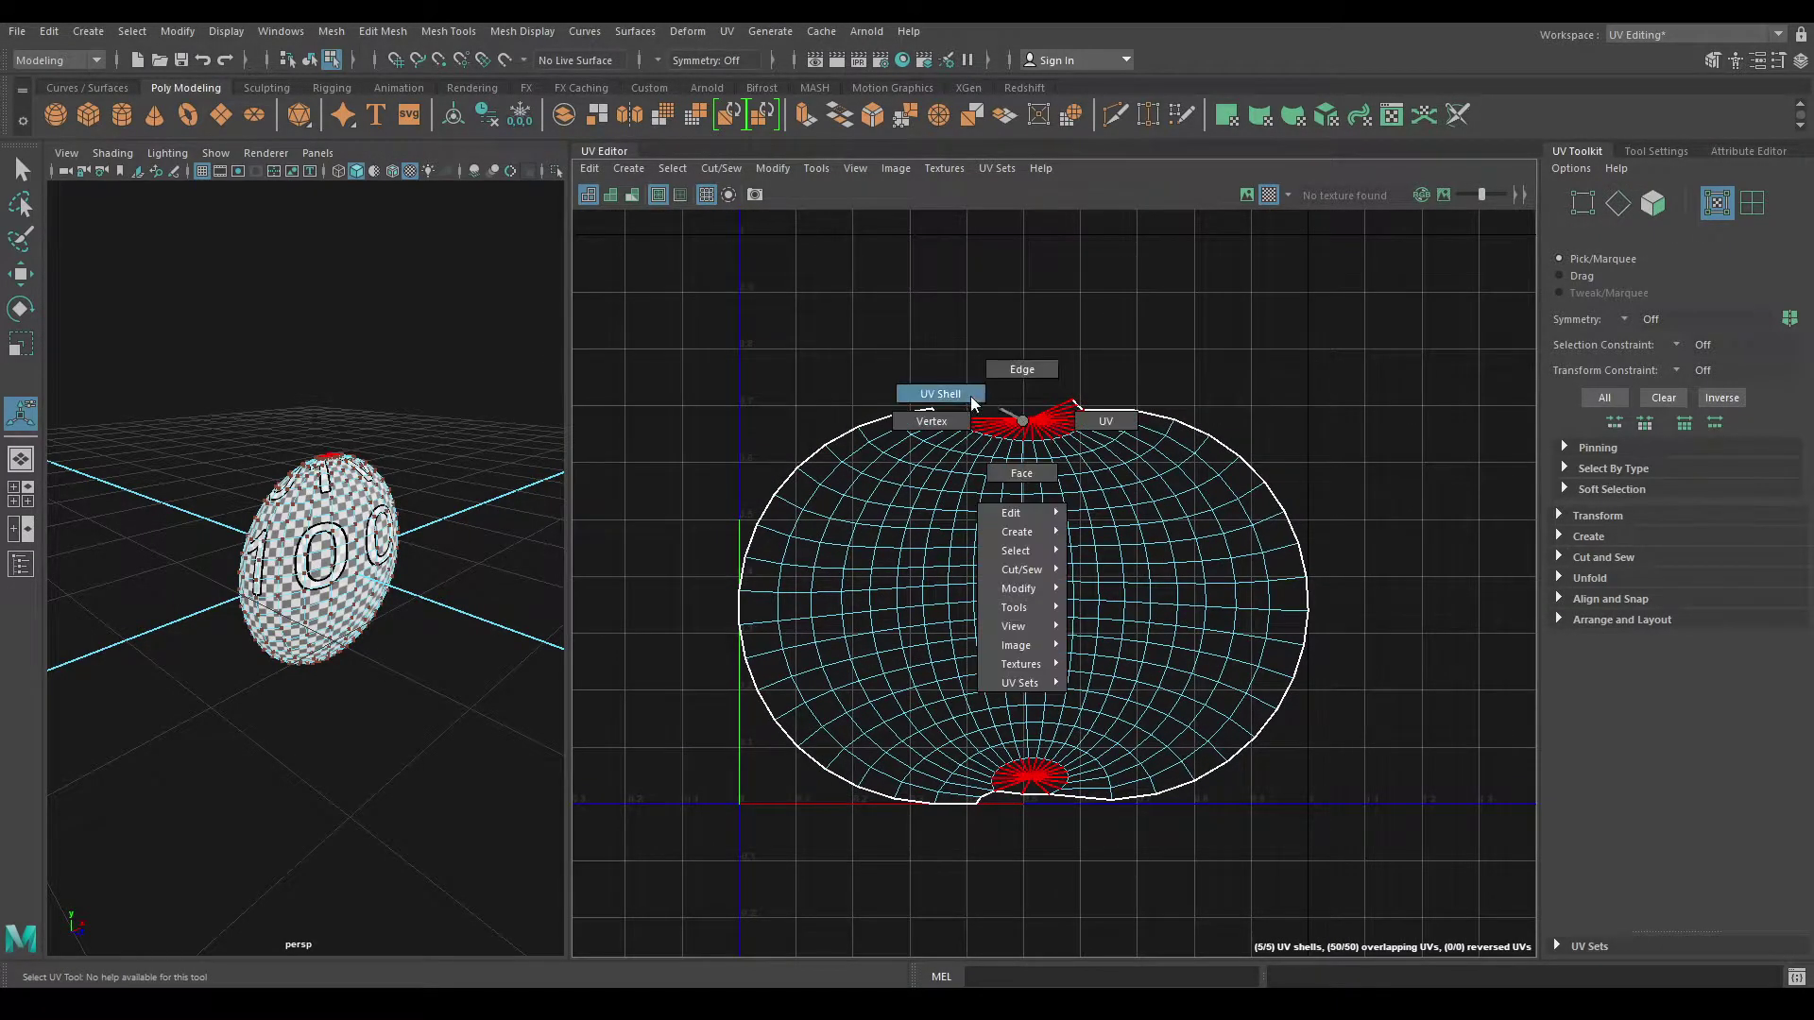
right_click_drag(1022, 422, 948, 393)
left_click(952, 507)
mouse_move(952, 511)
right_mouse_down("ctrl")
mouse_move(1039, 309)
mouse_move(812, 302)
right_mouse_up("ctrl")
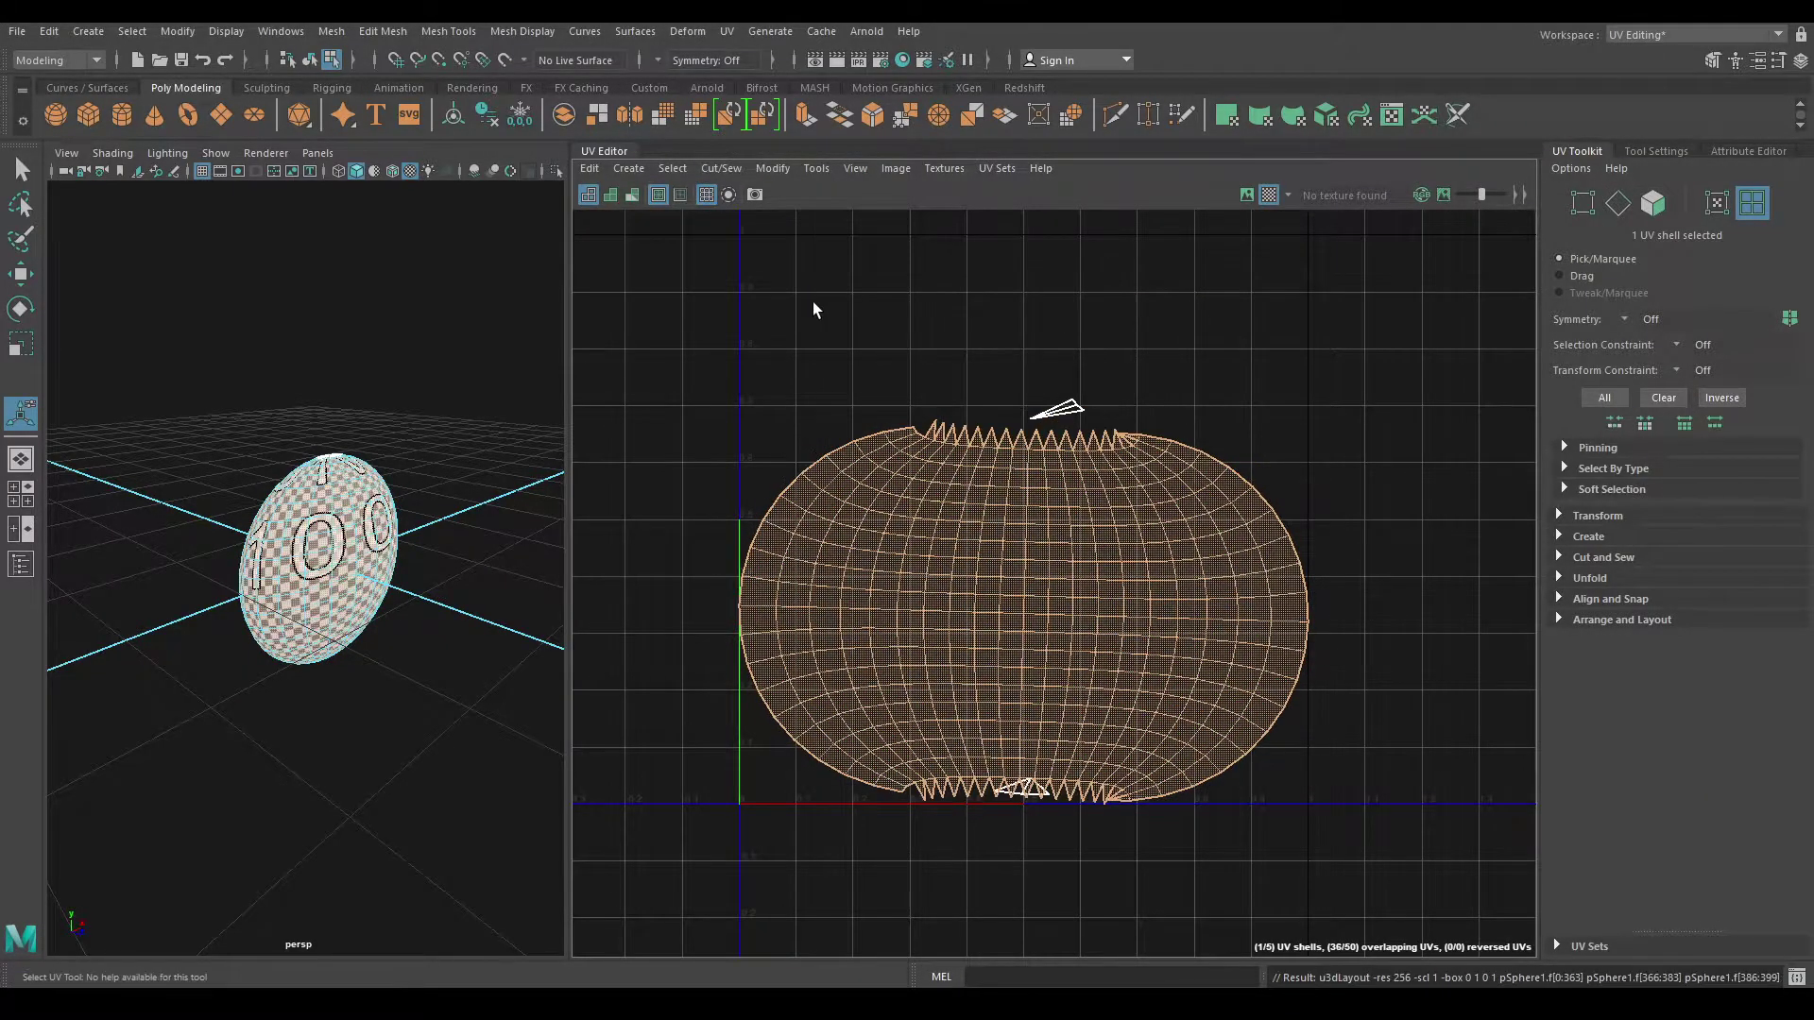
key("f")
Step: Zoom in on the shell's zigzag pole border and switch to UV edge selection
scroll(1085, 503, "up", 1)
scroll(1127, 758, "up", 2)
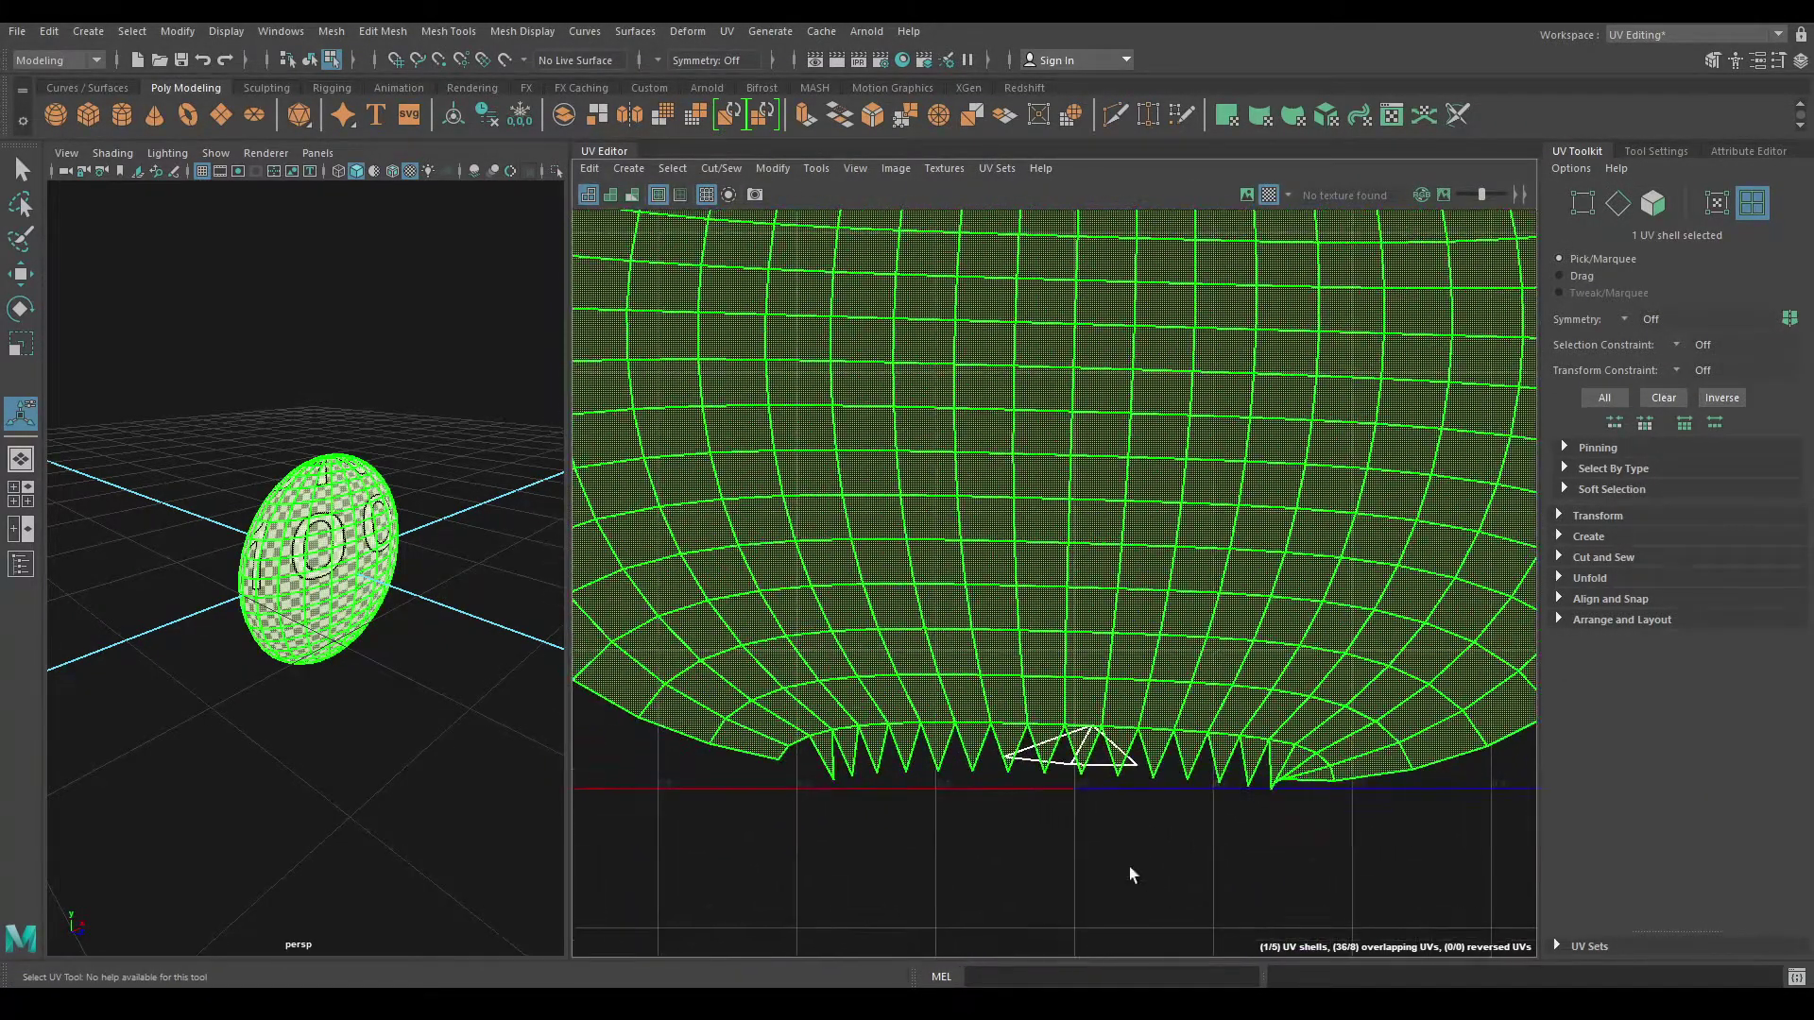
scroll(1127, 758, "up", 2)
scroll(1100, 292, "up", 1)
middle_click_drag(1101, 292, 1039, 567, "alt")
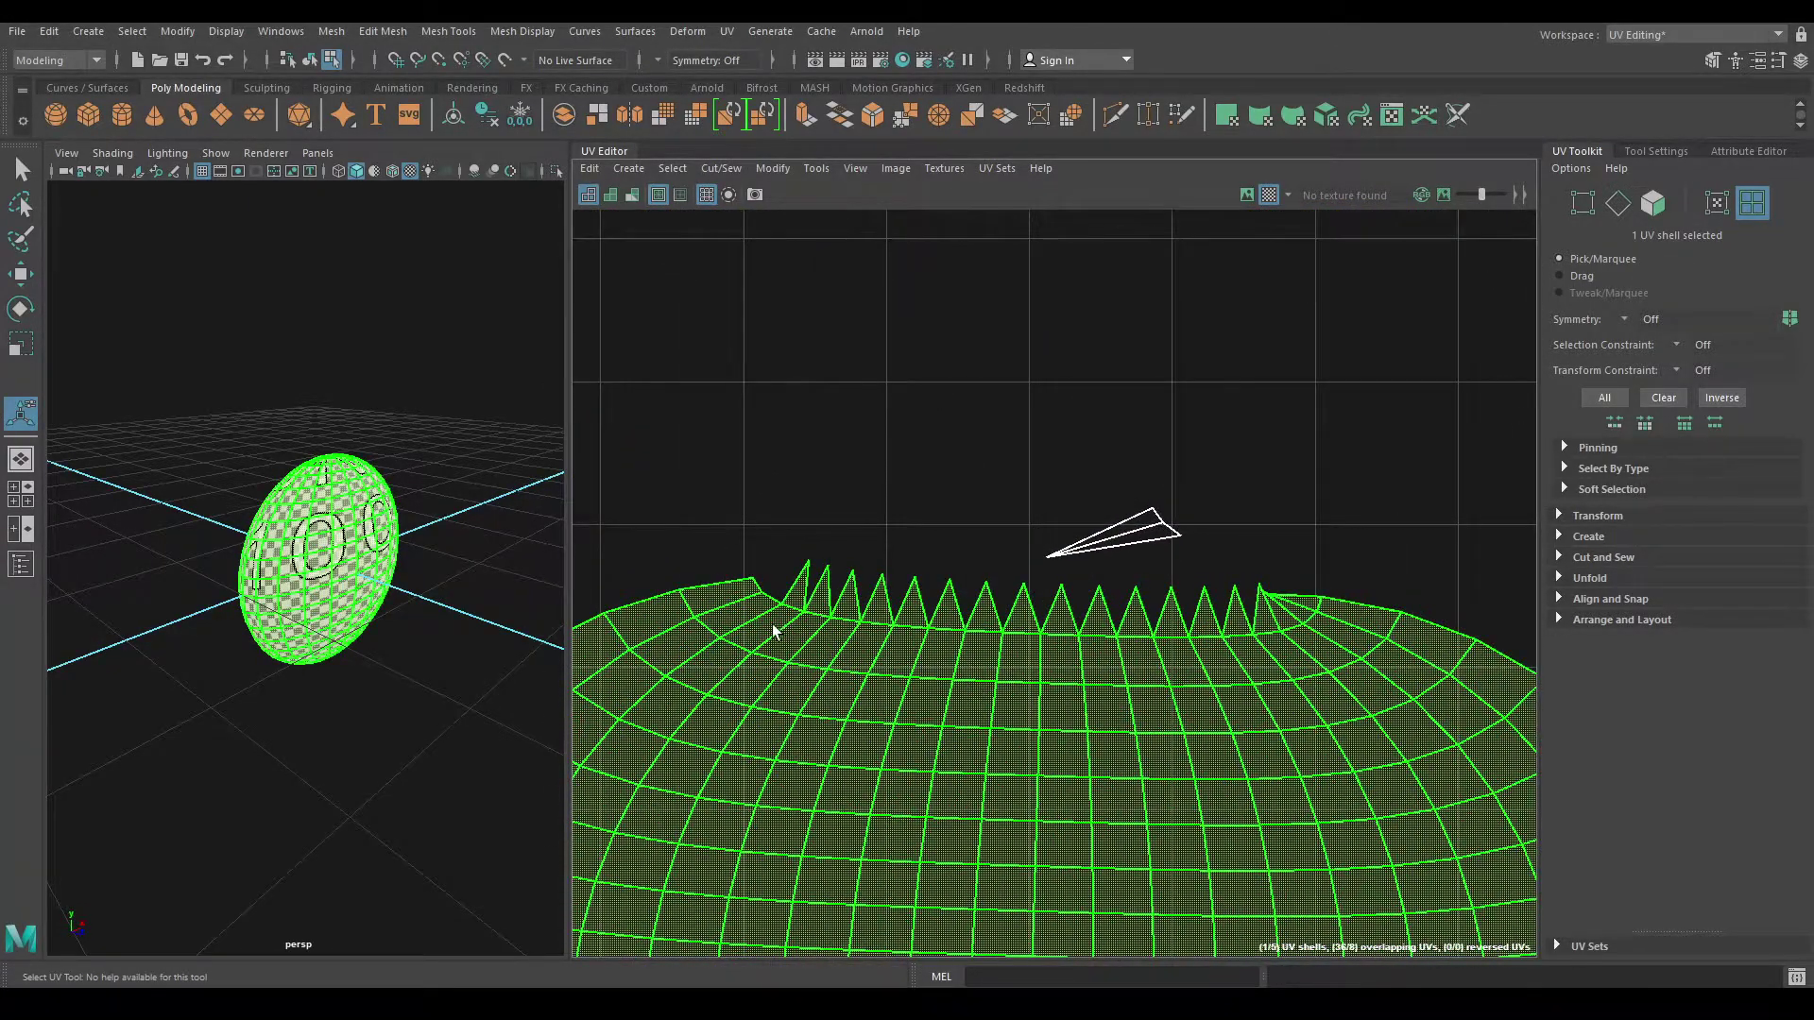
scroll(961, 587, "up", 2)
scroll(961, 586, "down", 2)
left_click(864, 480)
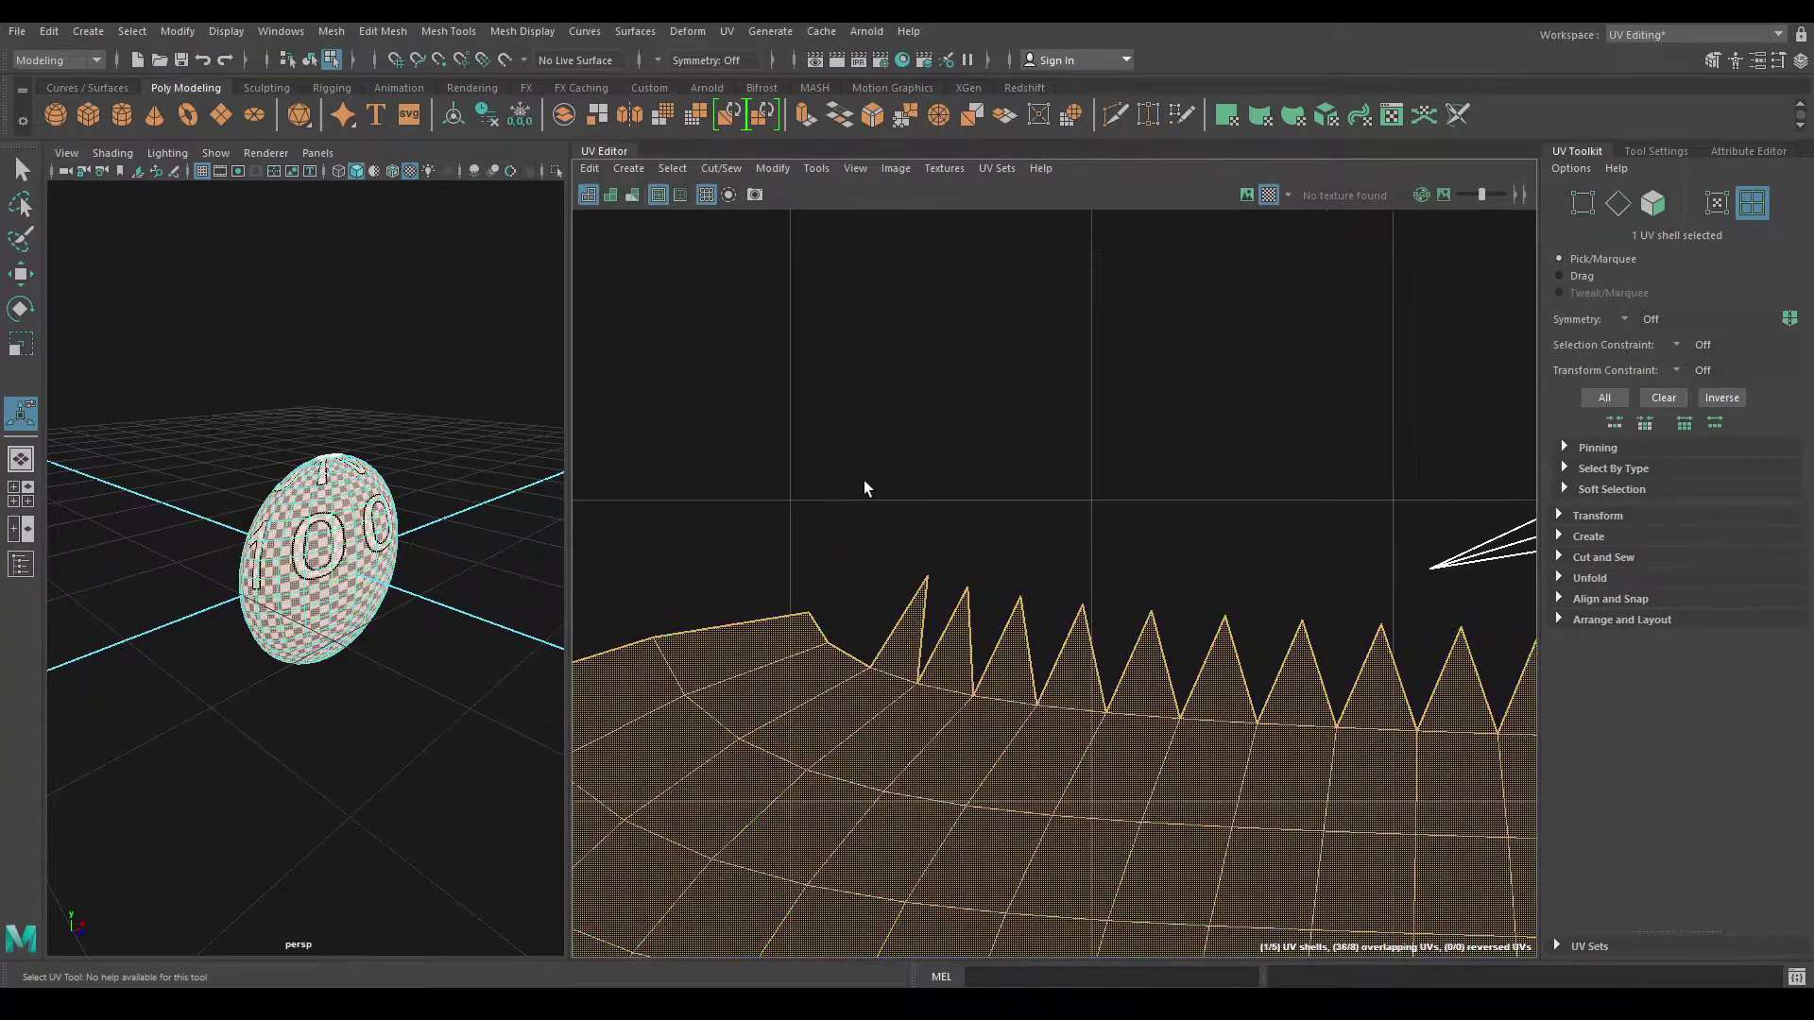
right_click_drag(864, 480, 868, 431)
key("F10")
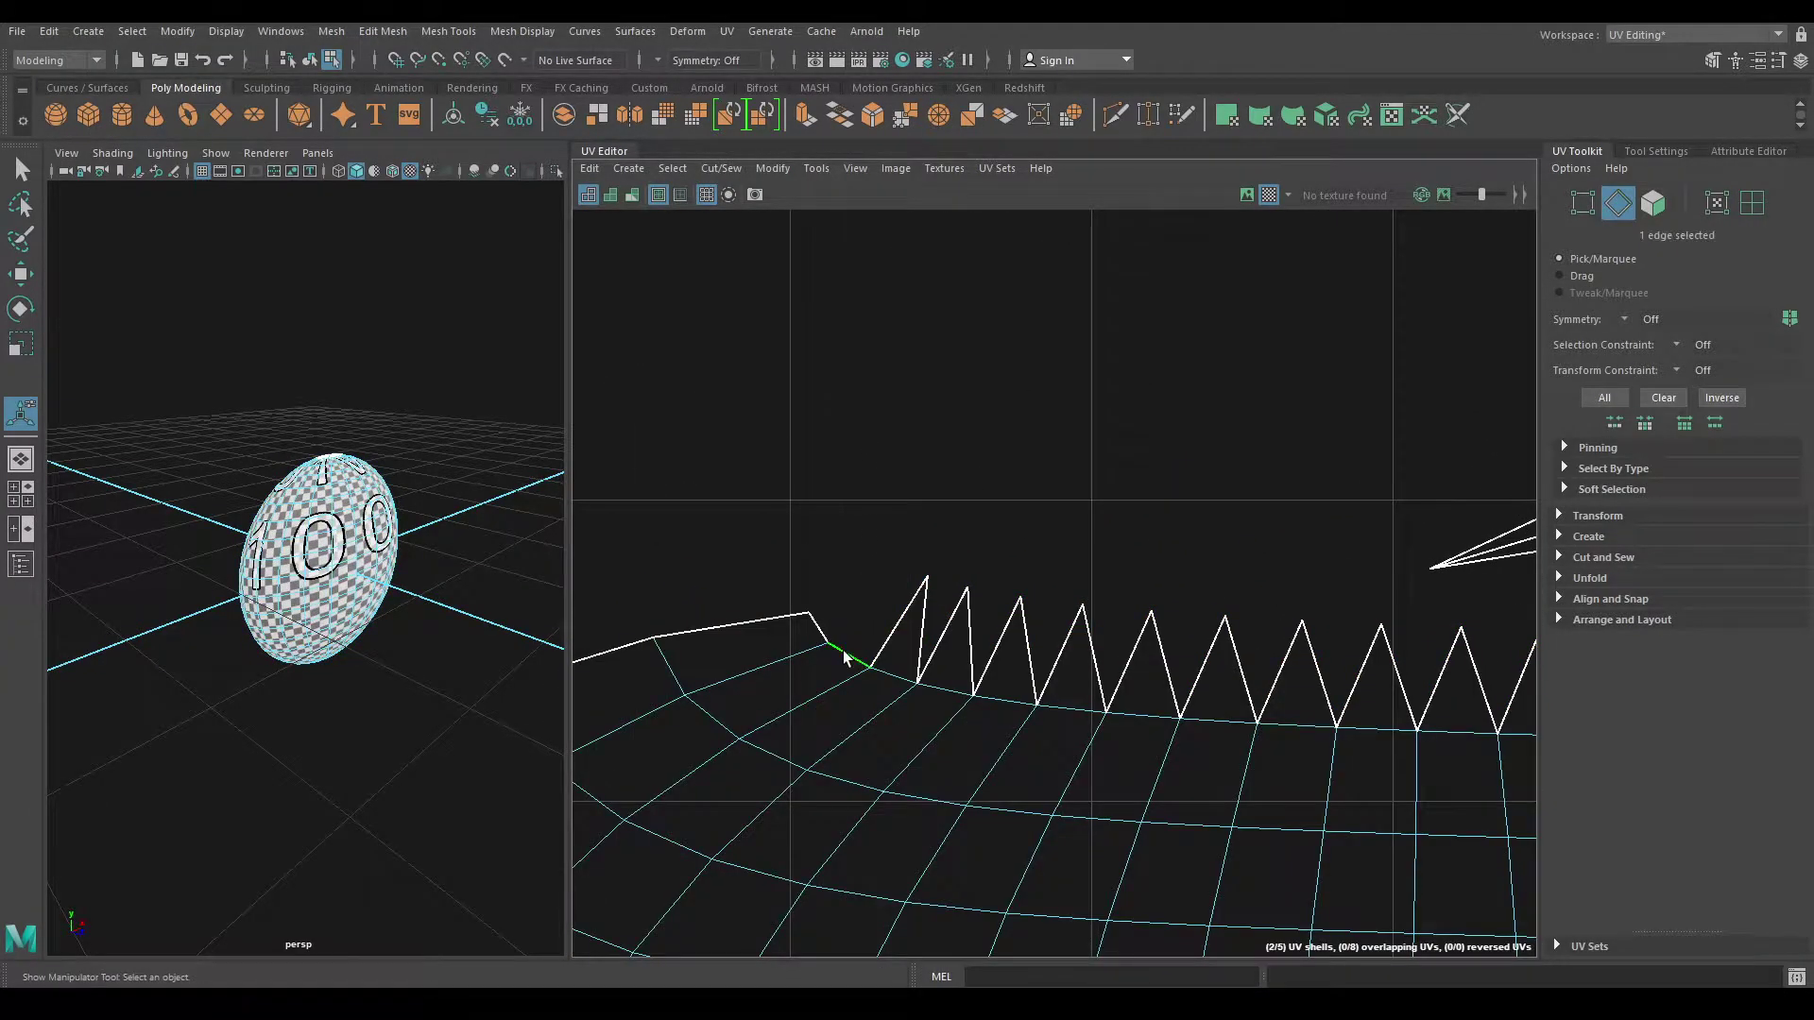
scroll(851, 643, "down", 2)
scroll(936, 585, "up", 1)
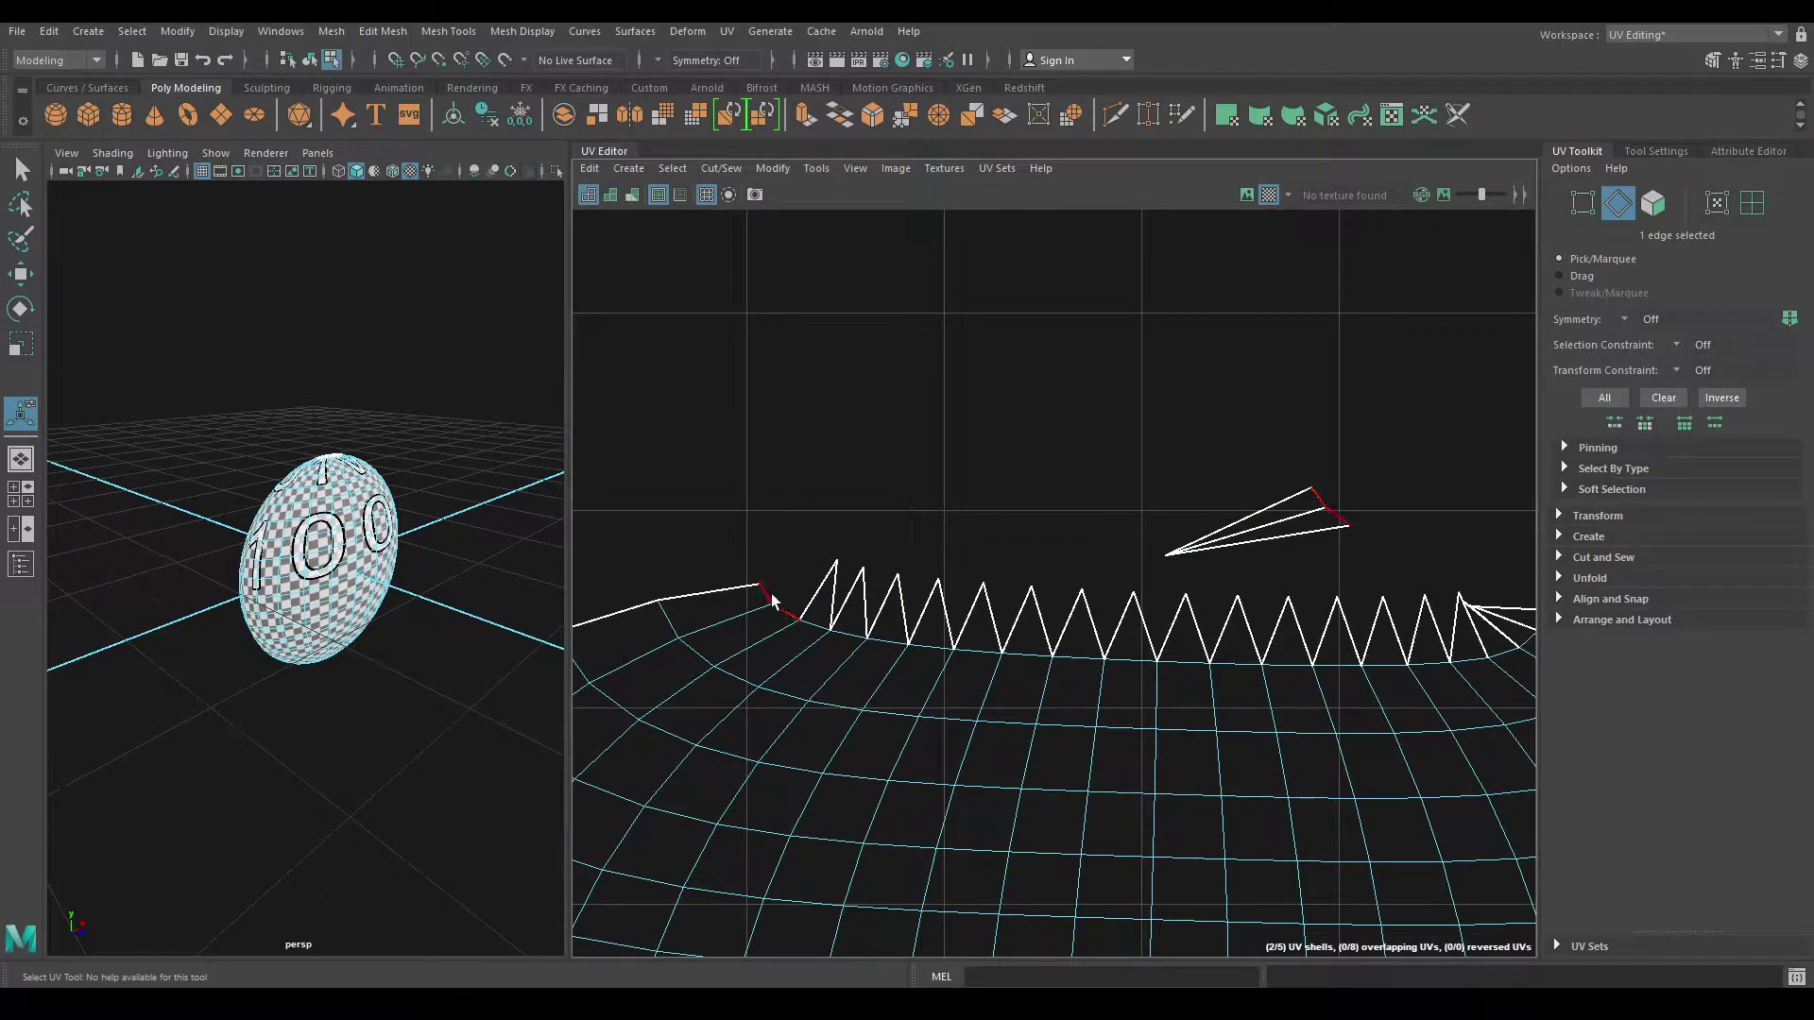
Step: Move and sew the selected seam edges of the sphere's UV shell together
right_click(780, 633, "shift")
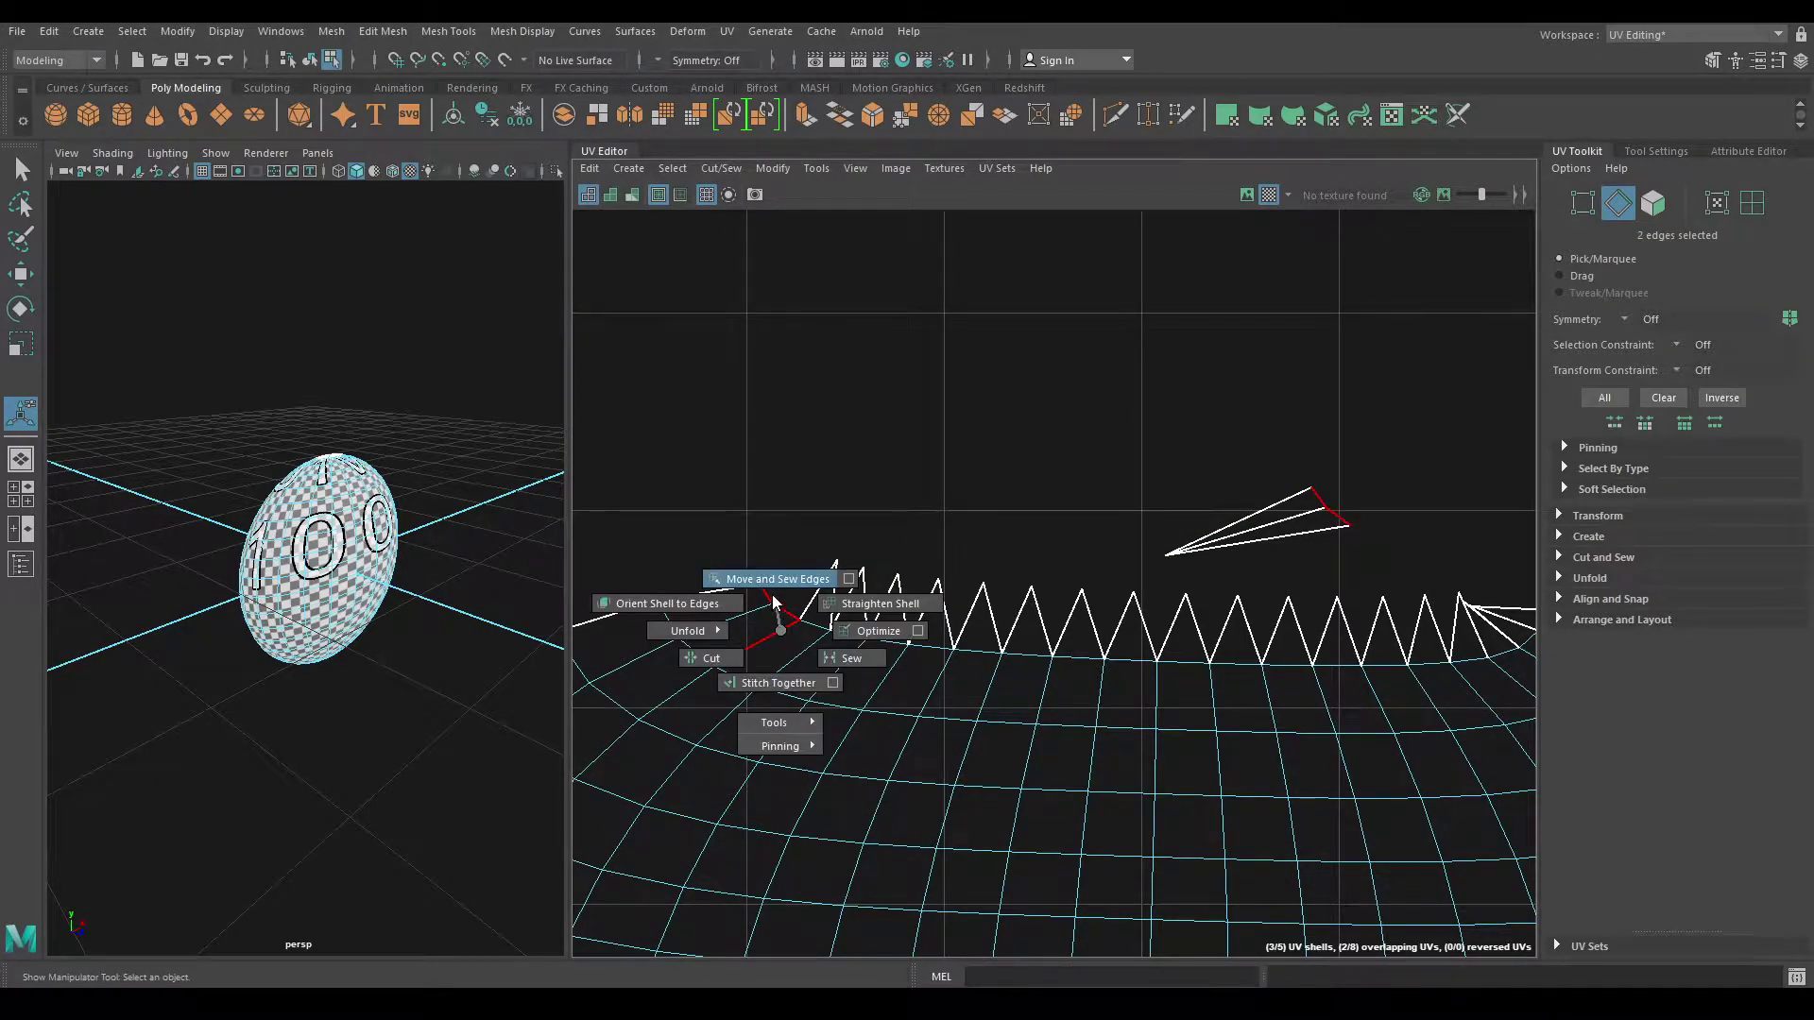
left_click(767, 588)
scroll(815, 516, "down", 1)
scroll(995, 792, "down", 1)
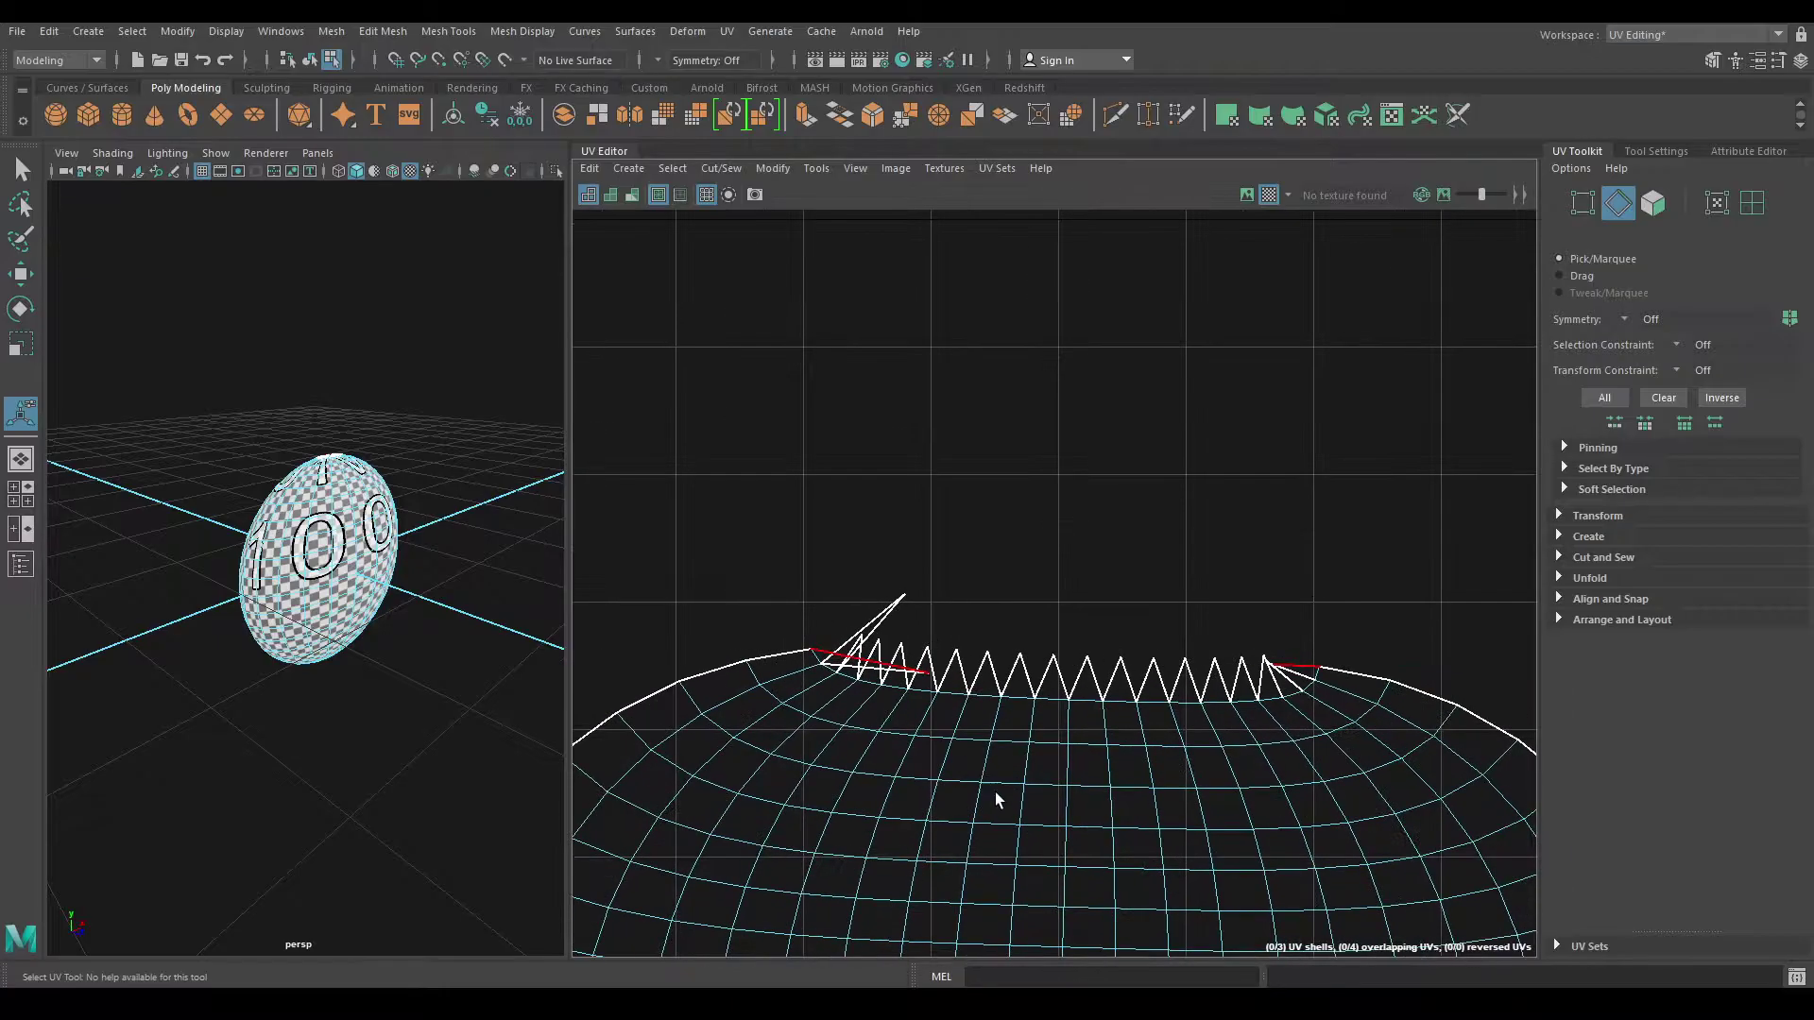
middle_click_drag(995, 791, 922, 683, "alt")
scroll(1011, 476, "down", 1)
scroll(1065, 507, "down", 3)
scroll(945, 831, "up", 3)
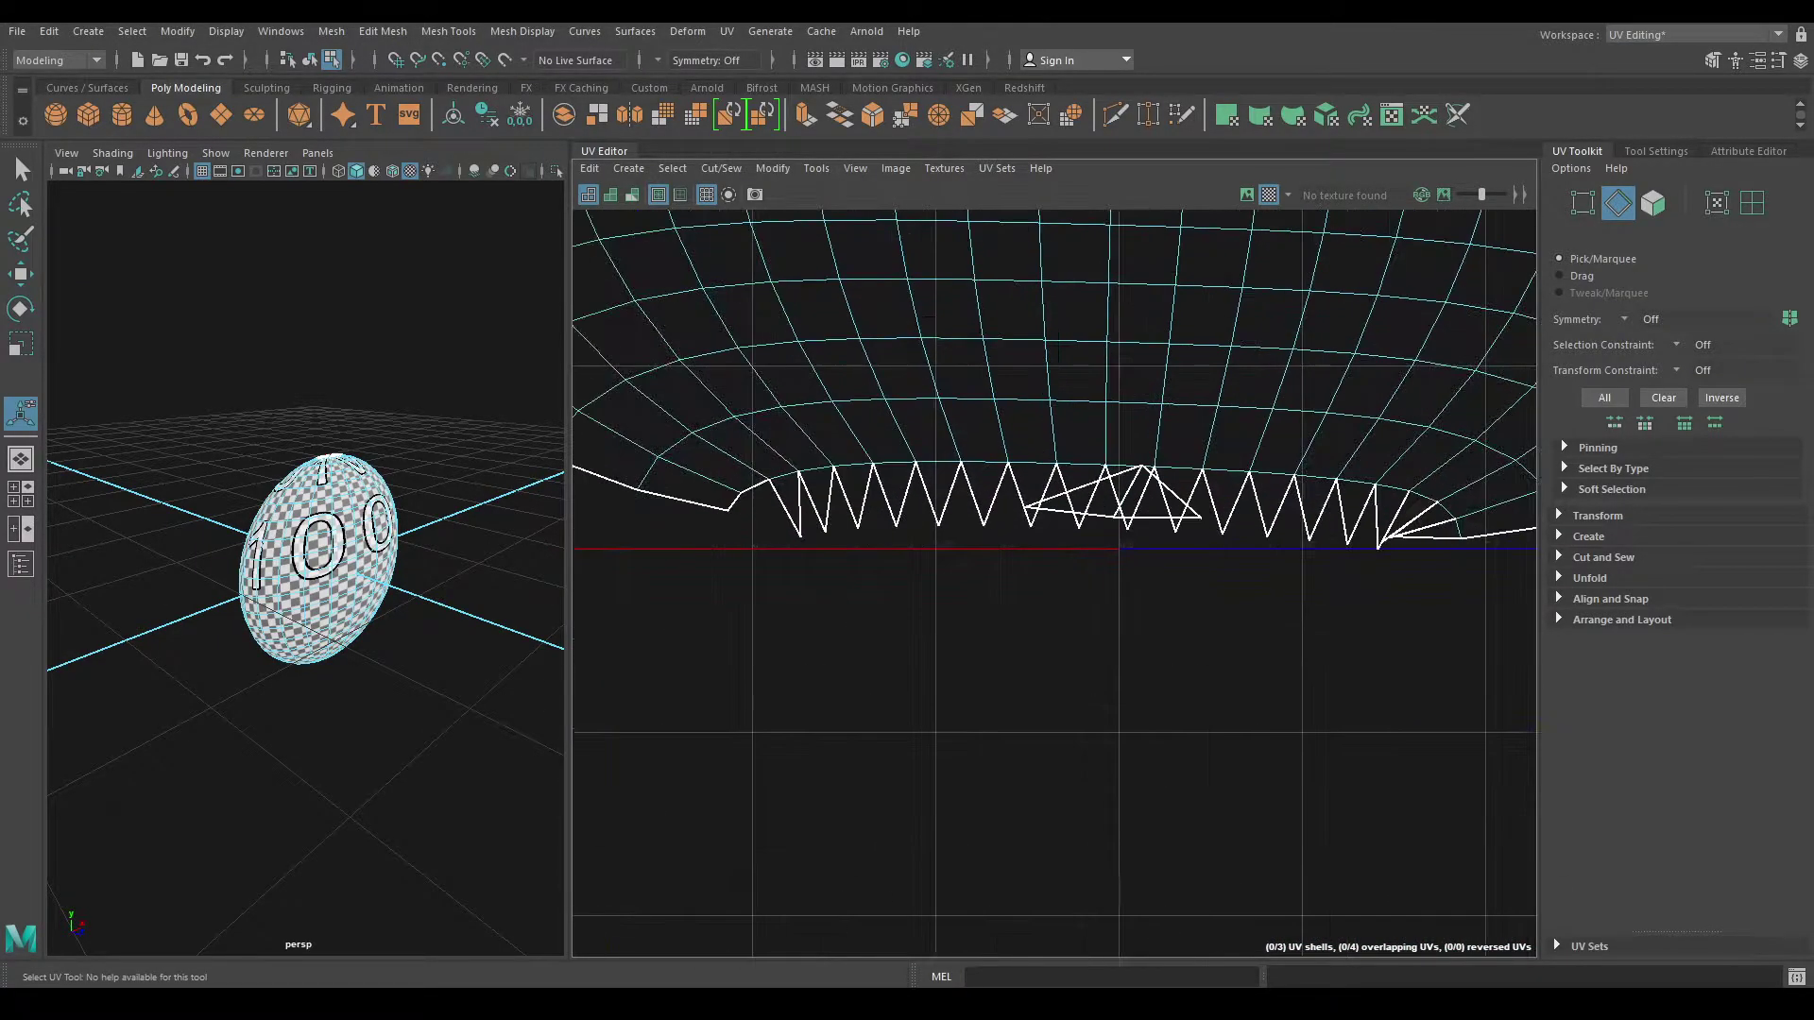
scroll(938, 577, "up", 2)
middle_click_drag(938, 576, 905, 535, "alt")
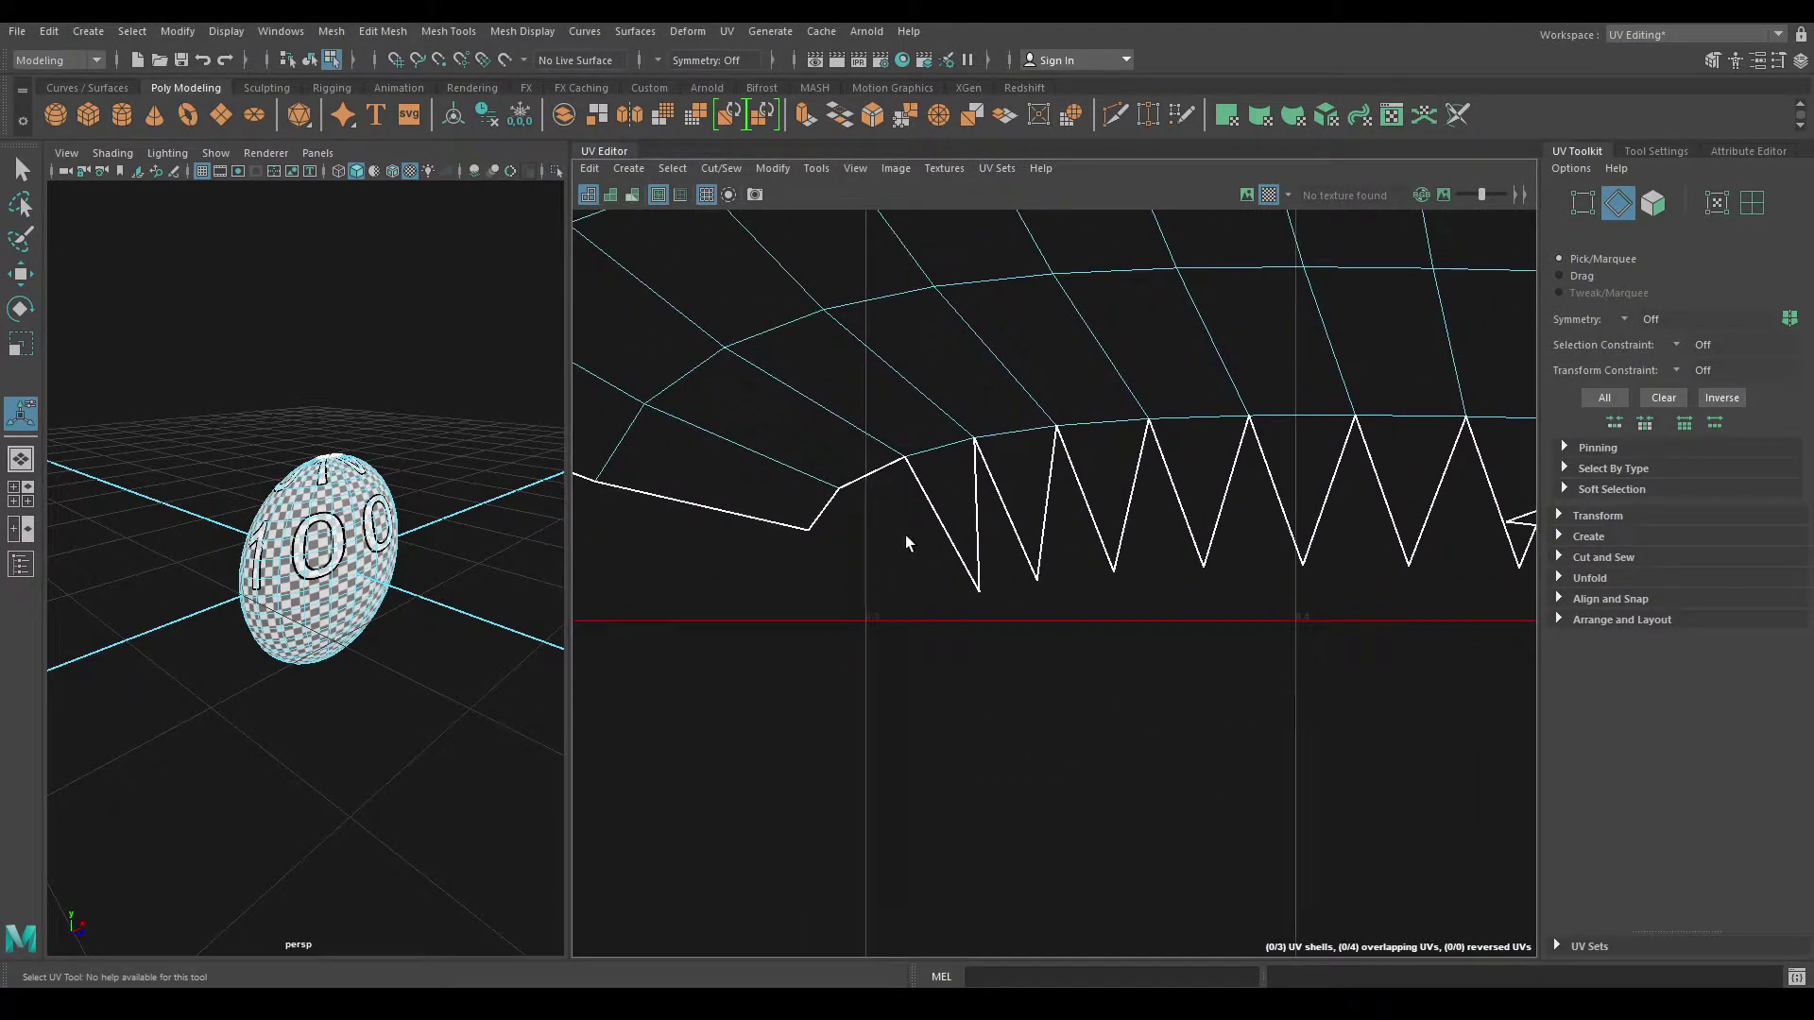
Step: Sew the bottom zigzag edges as well and unfold the whole sewn shell again
left_click(839, 513, "shift")
right_click_drag(846, 538, 835, 490, "shift")
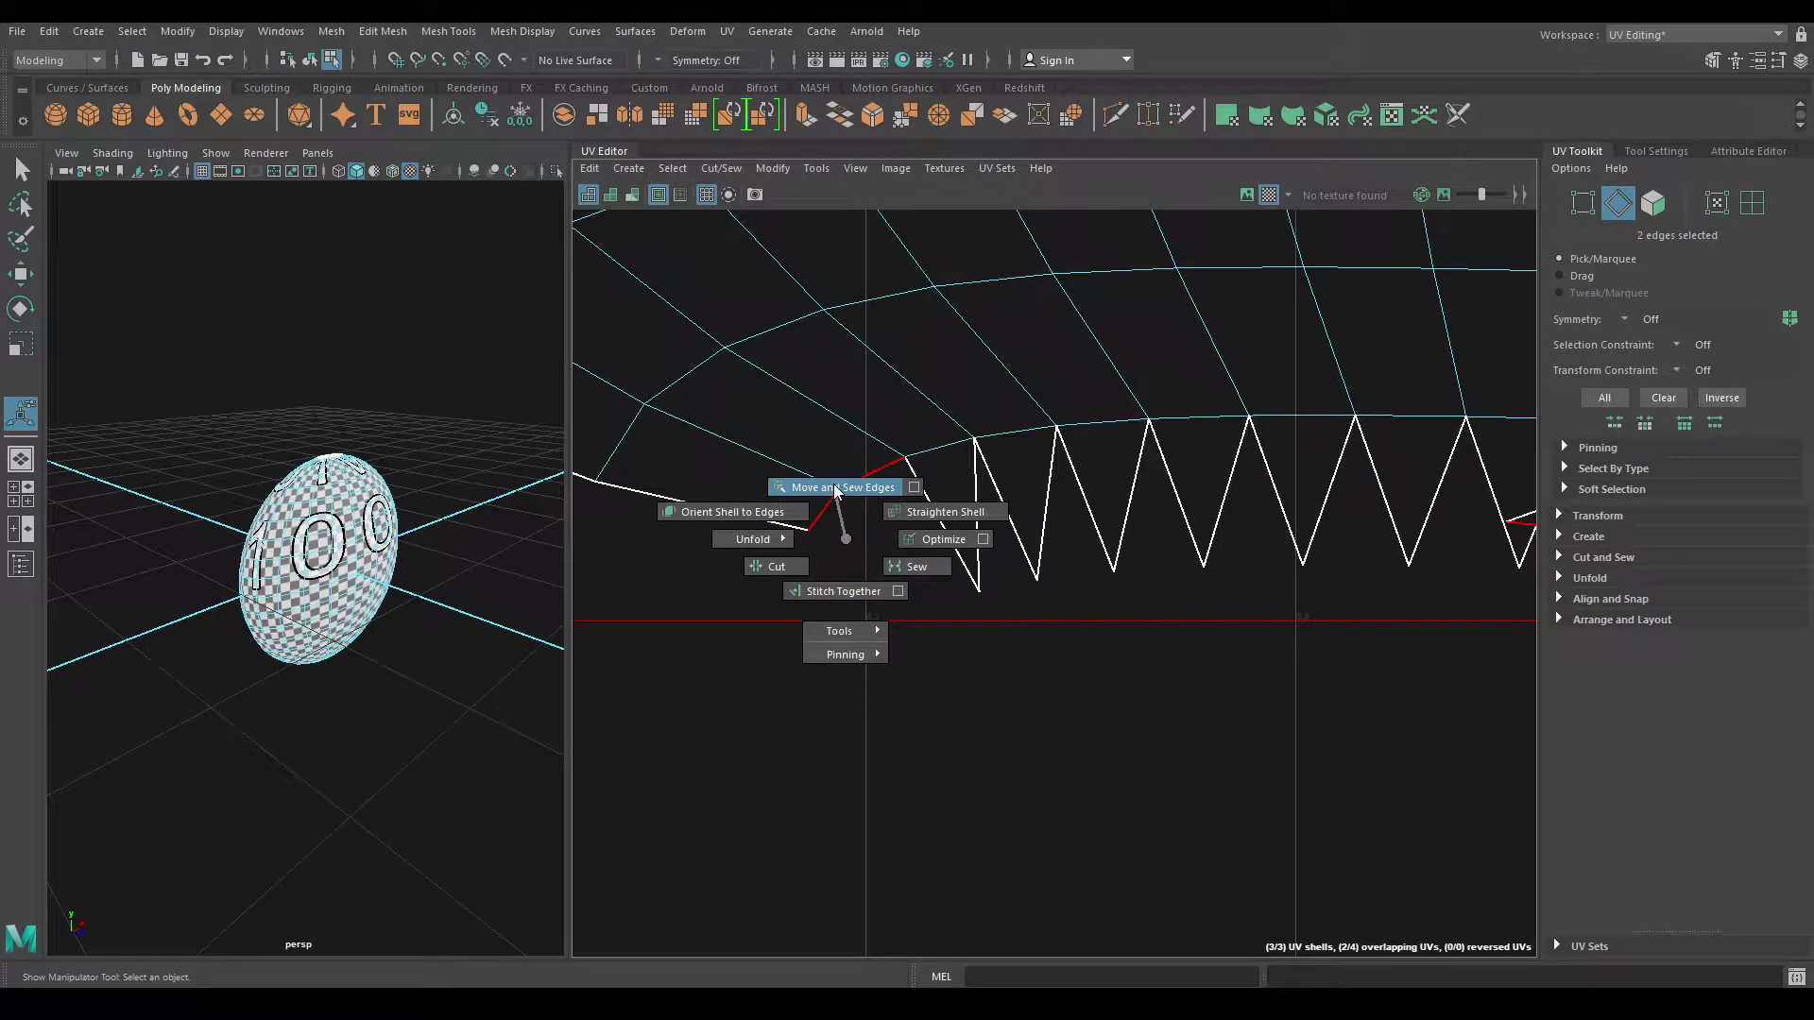
key("f")
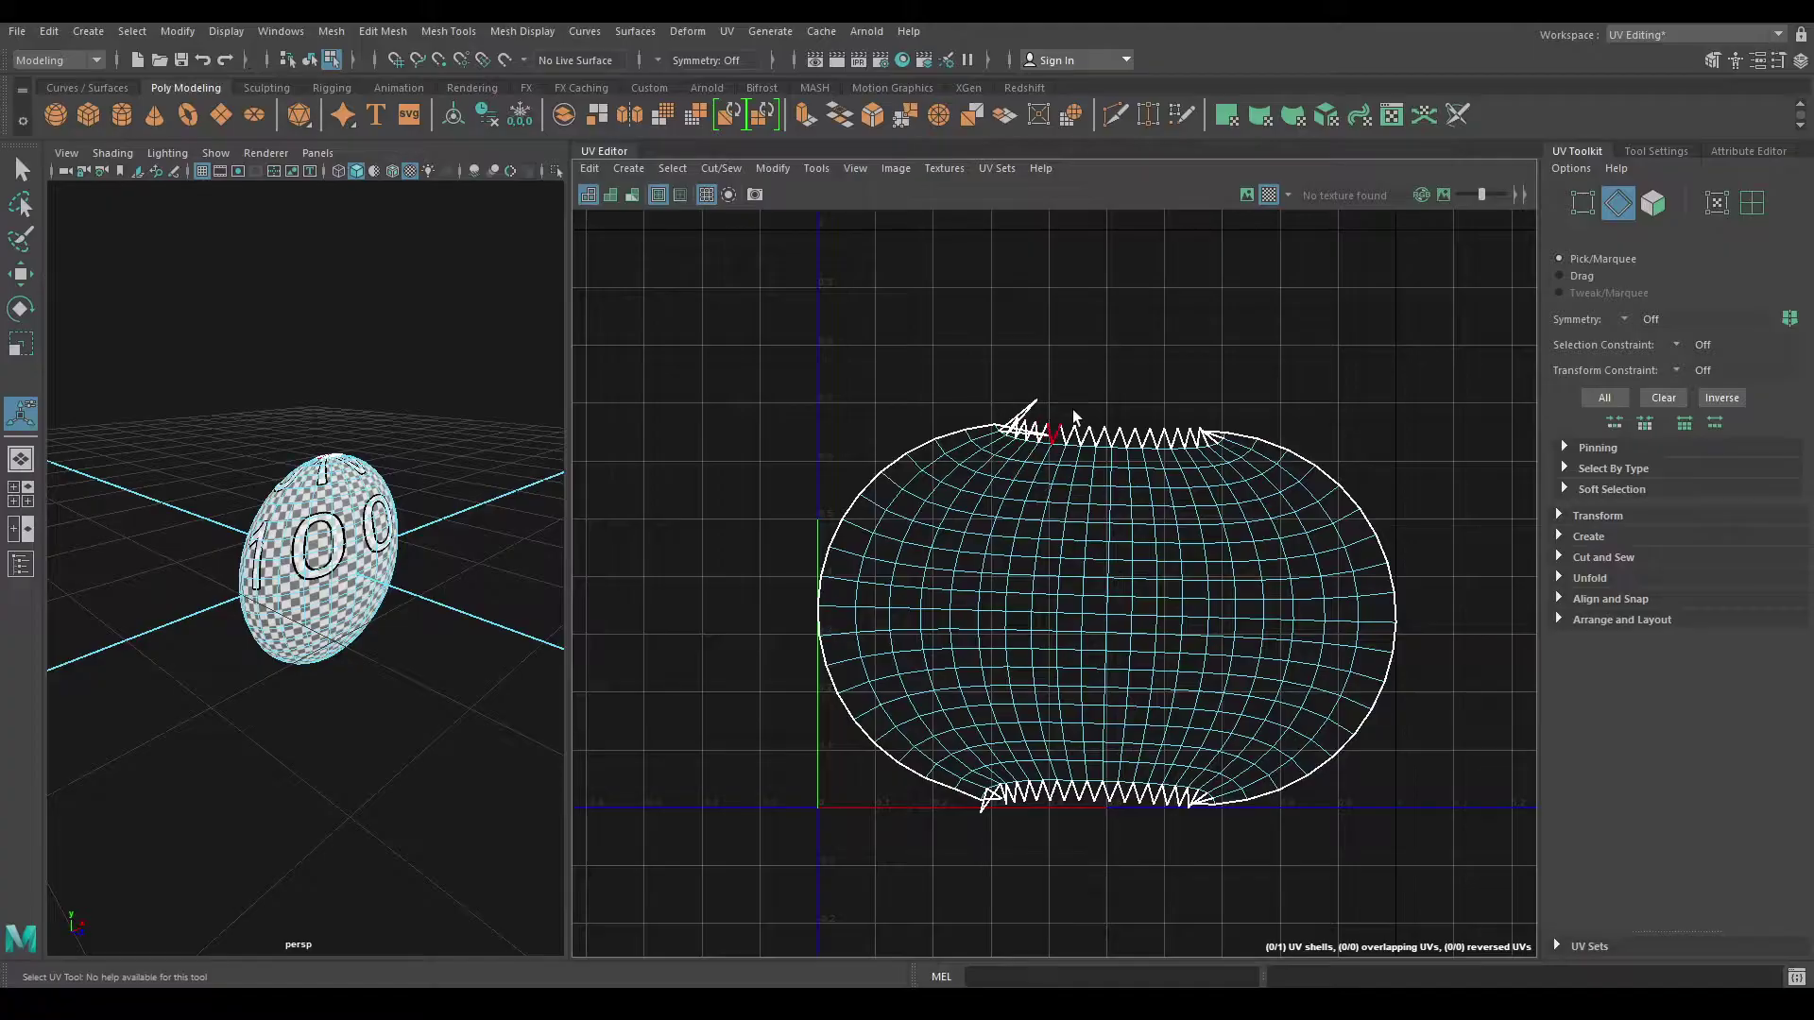
right_click_drag(1073, 413, 1011, 367)
left_click(973, 542)
right_click_drag(1071, 306, 830, 312, "shift")
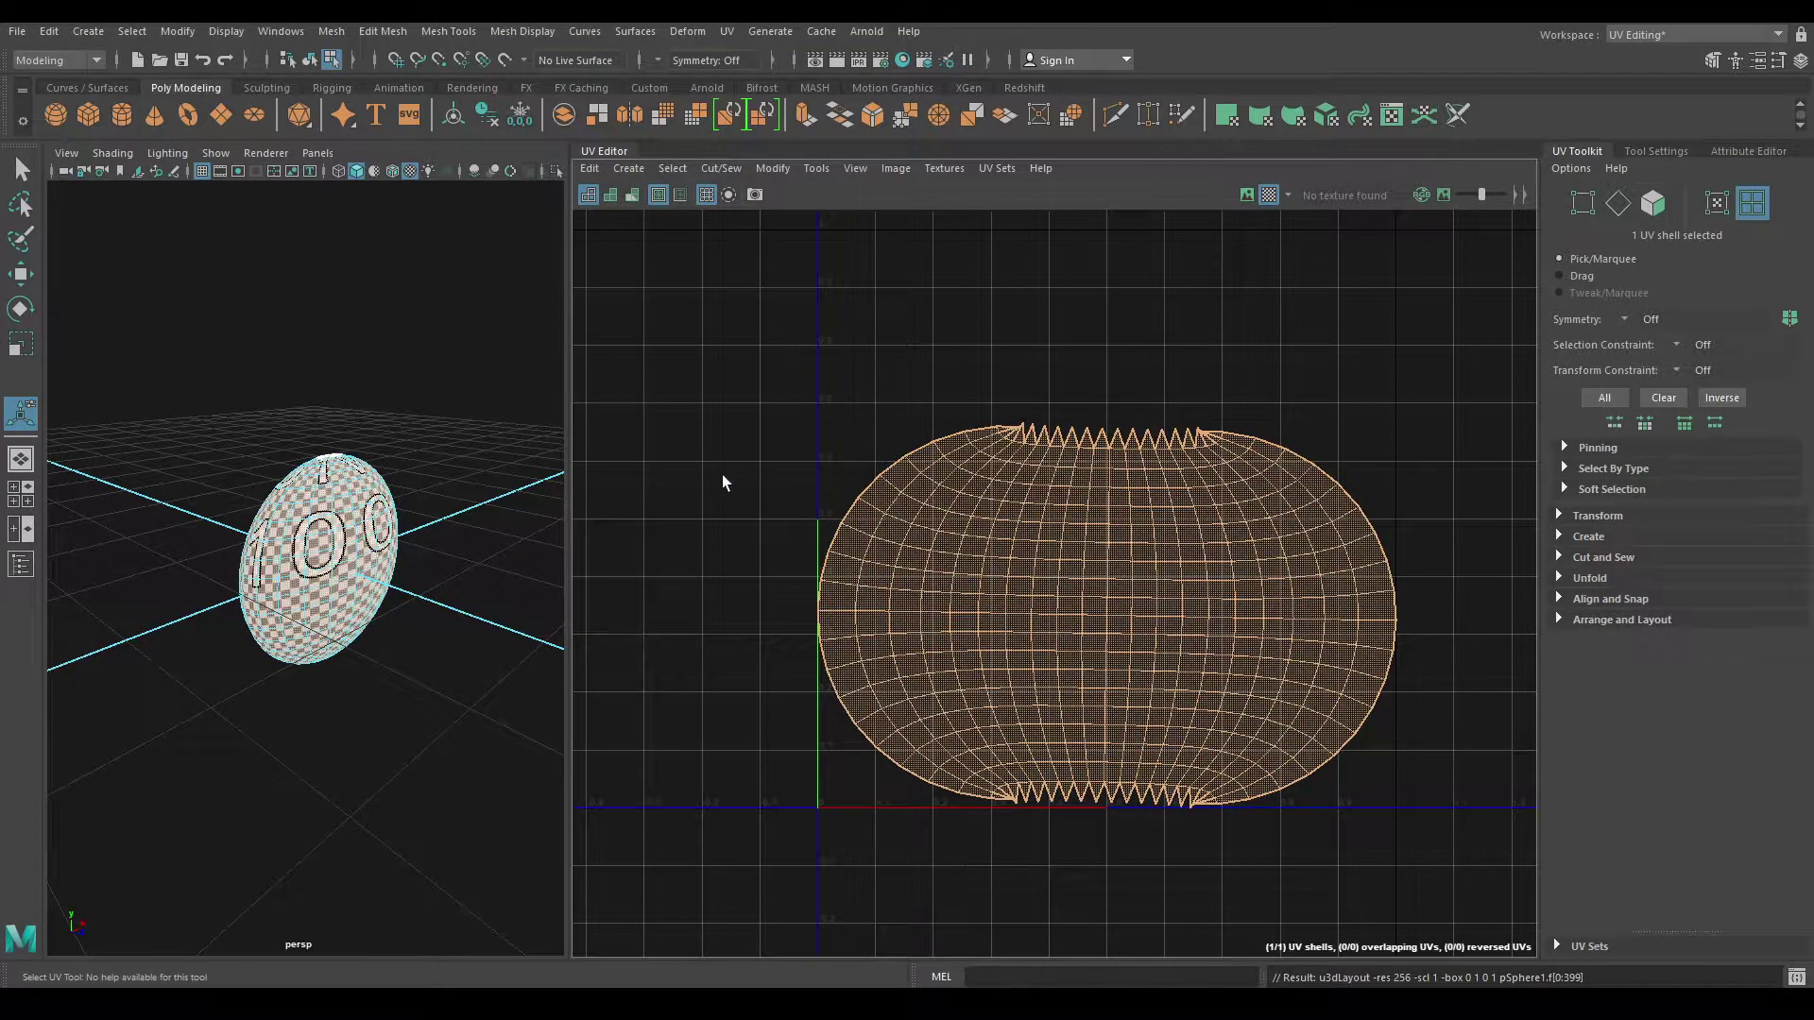
scroll(1102, 539, "up", 3)
scroll(1115, 397, "up", 3)
Step: Test-move a single UV beside the zigzag border, then undo the move
key("F10")
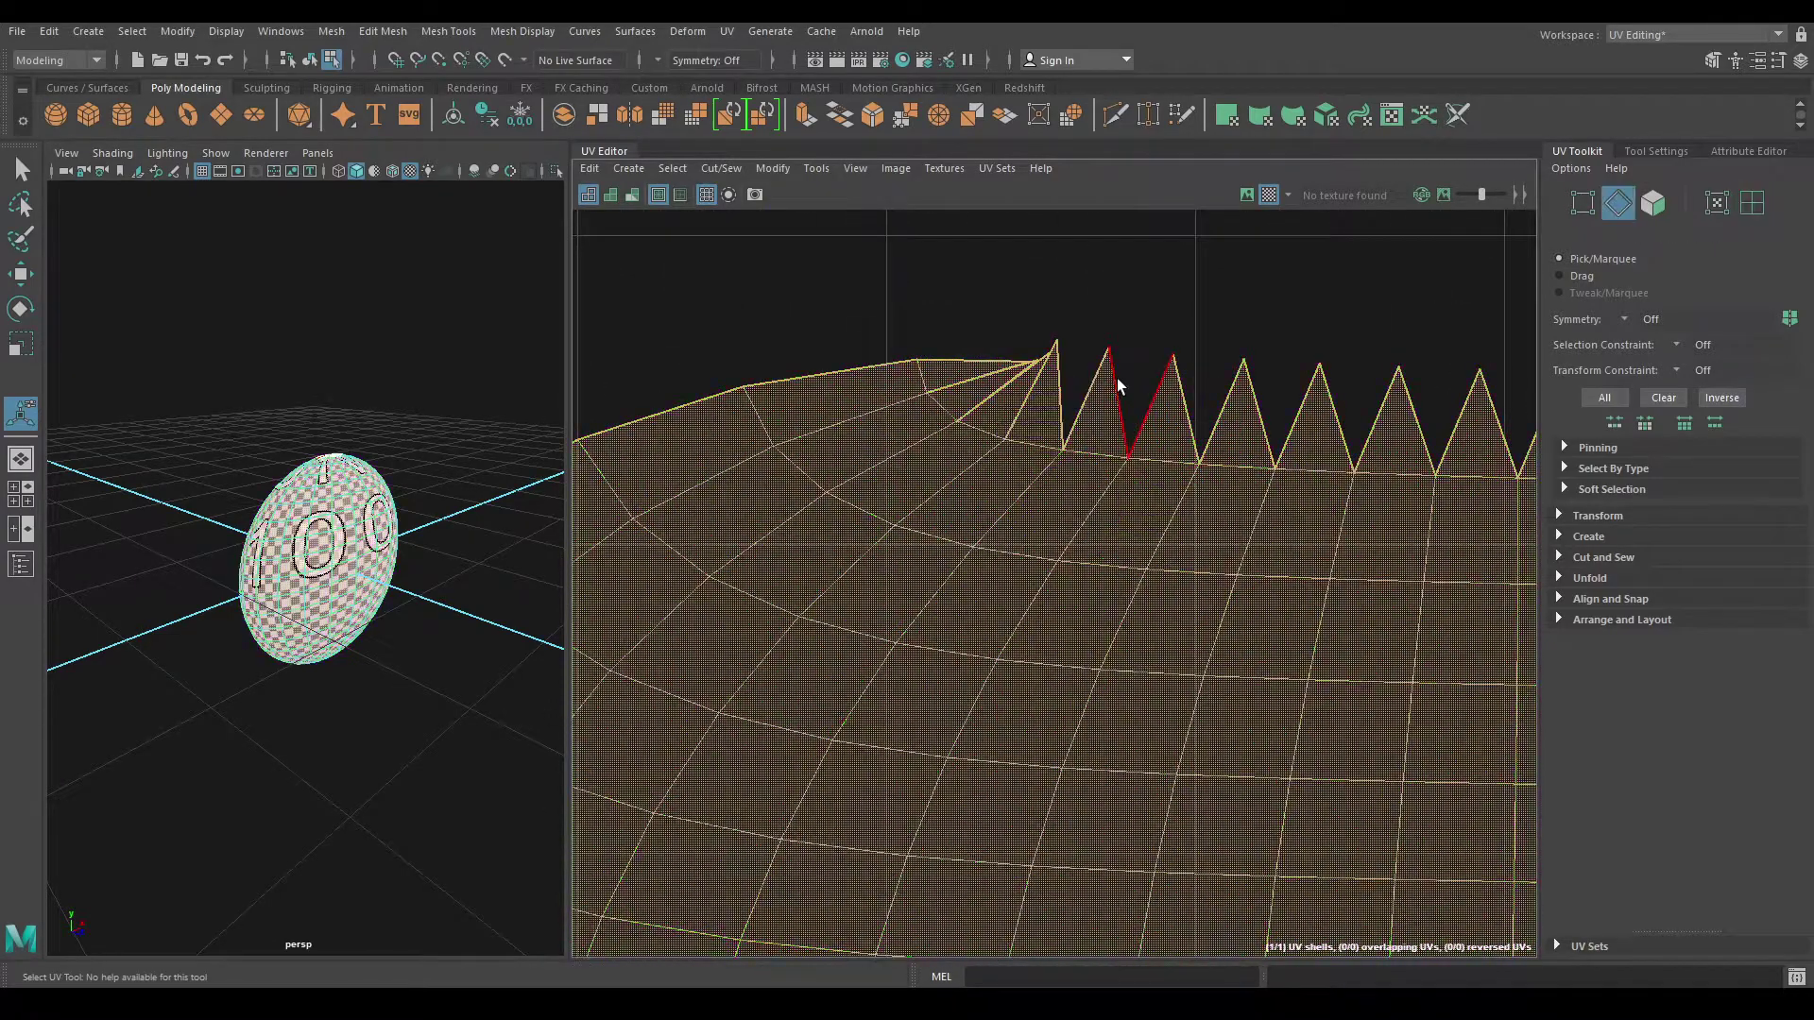
left_click(1129, 350)
scroll(1148, 314, "up", 3)
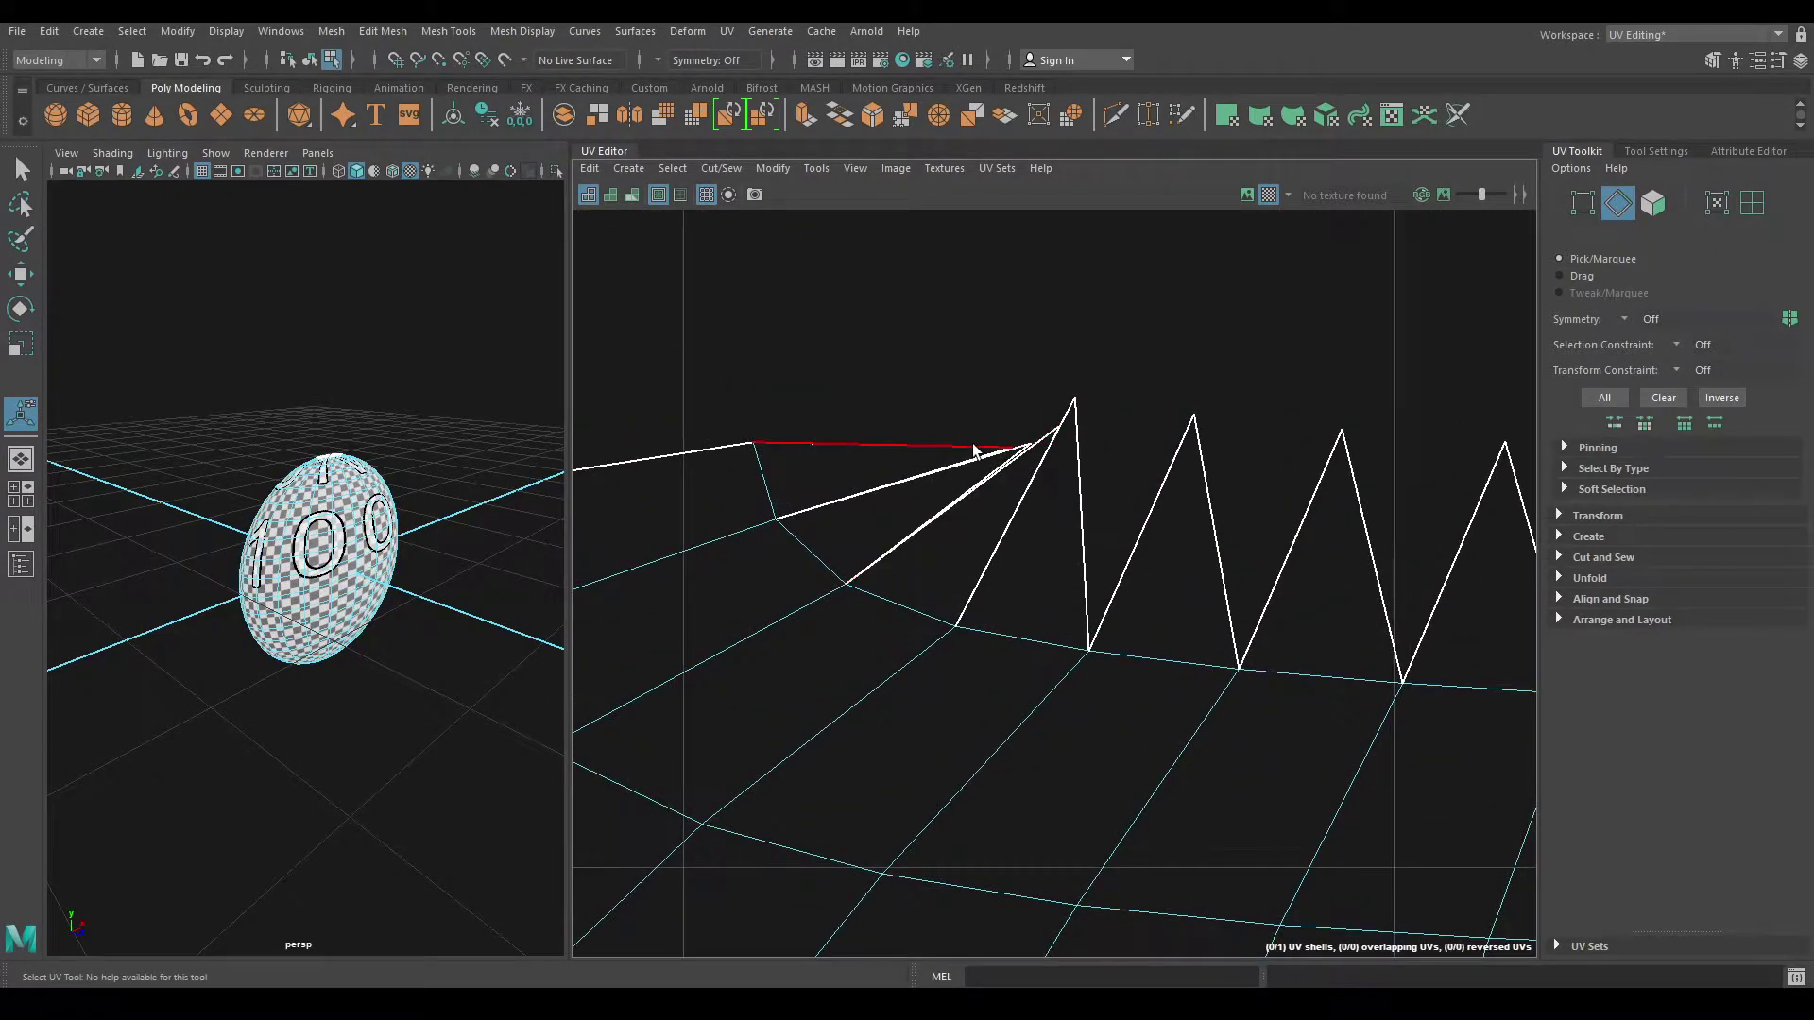
right_click_drag(1012, 427, 1086, 430)
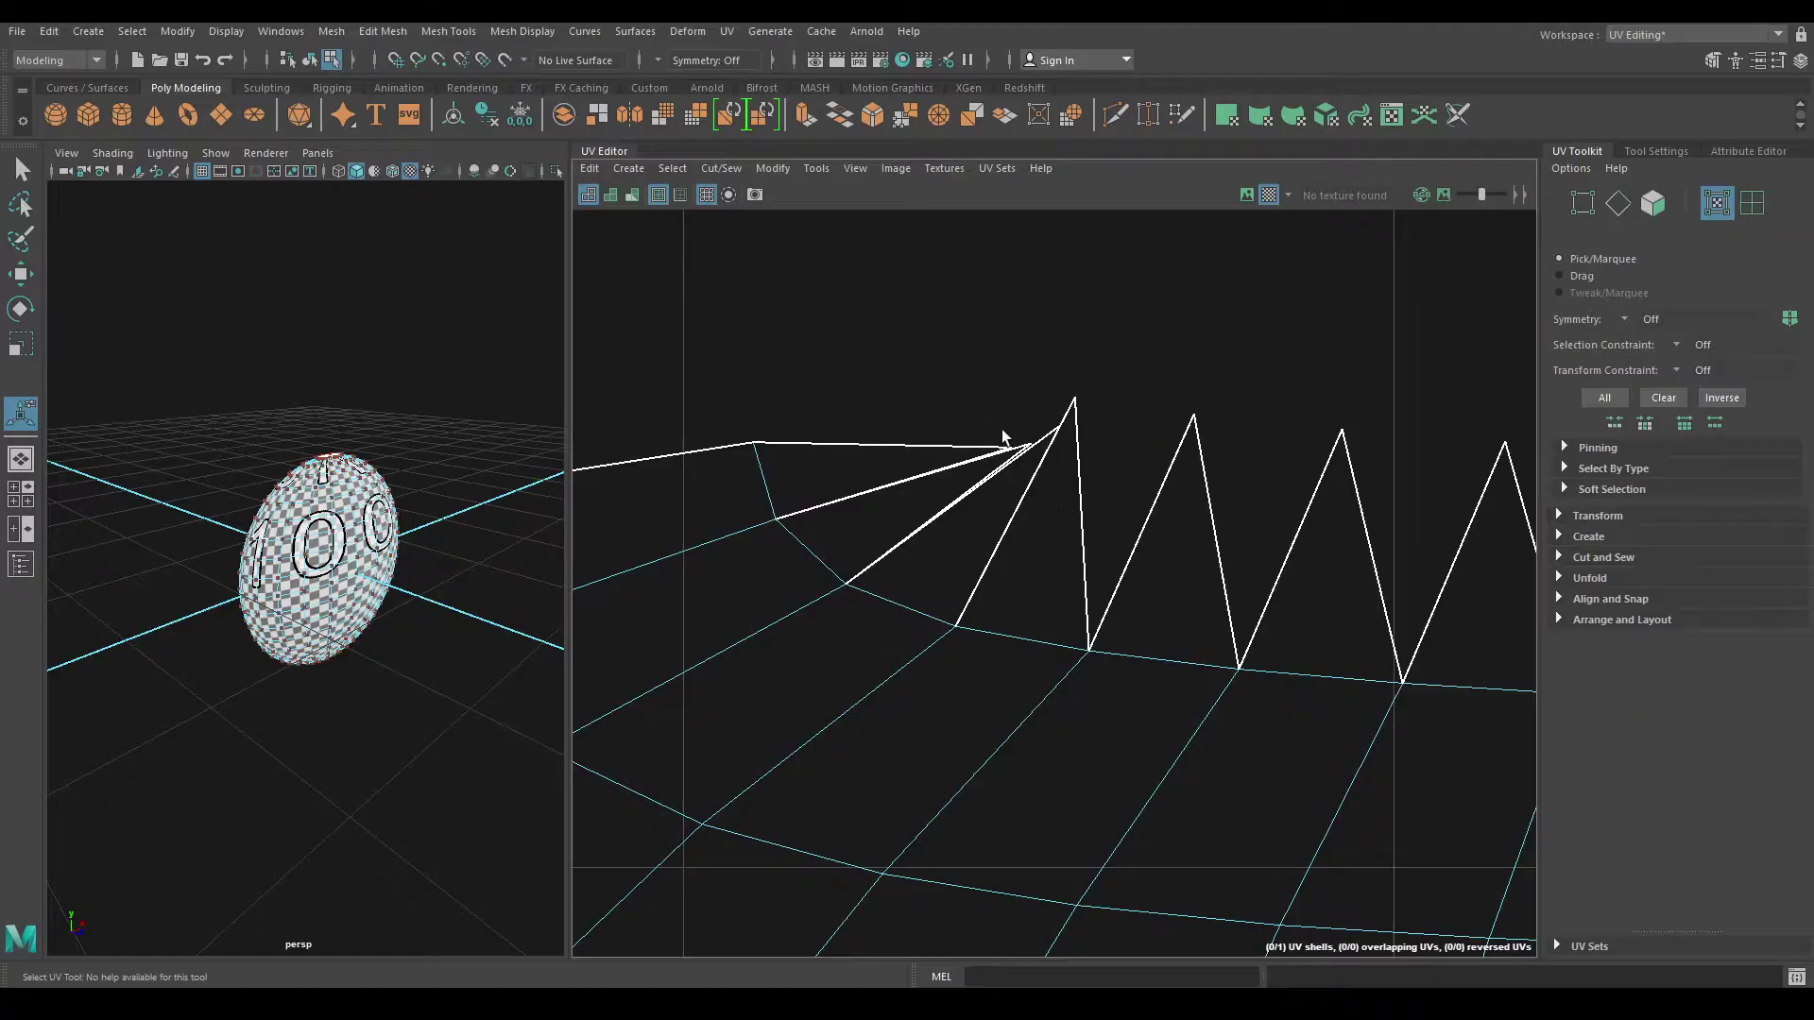
key("w")
left_click_drag(1009, 452, 960, 388)
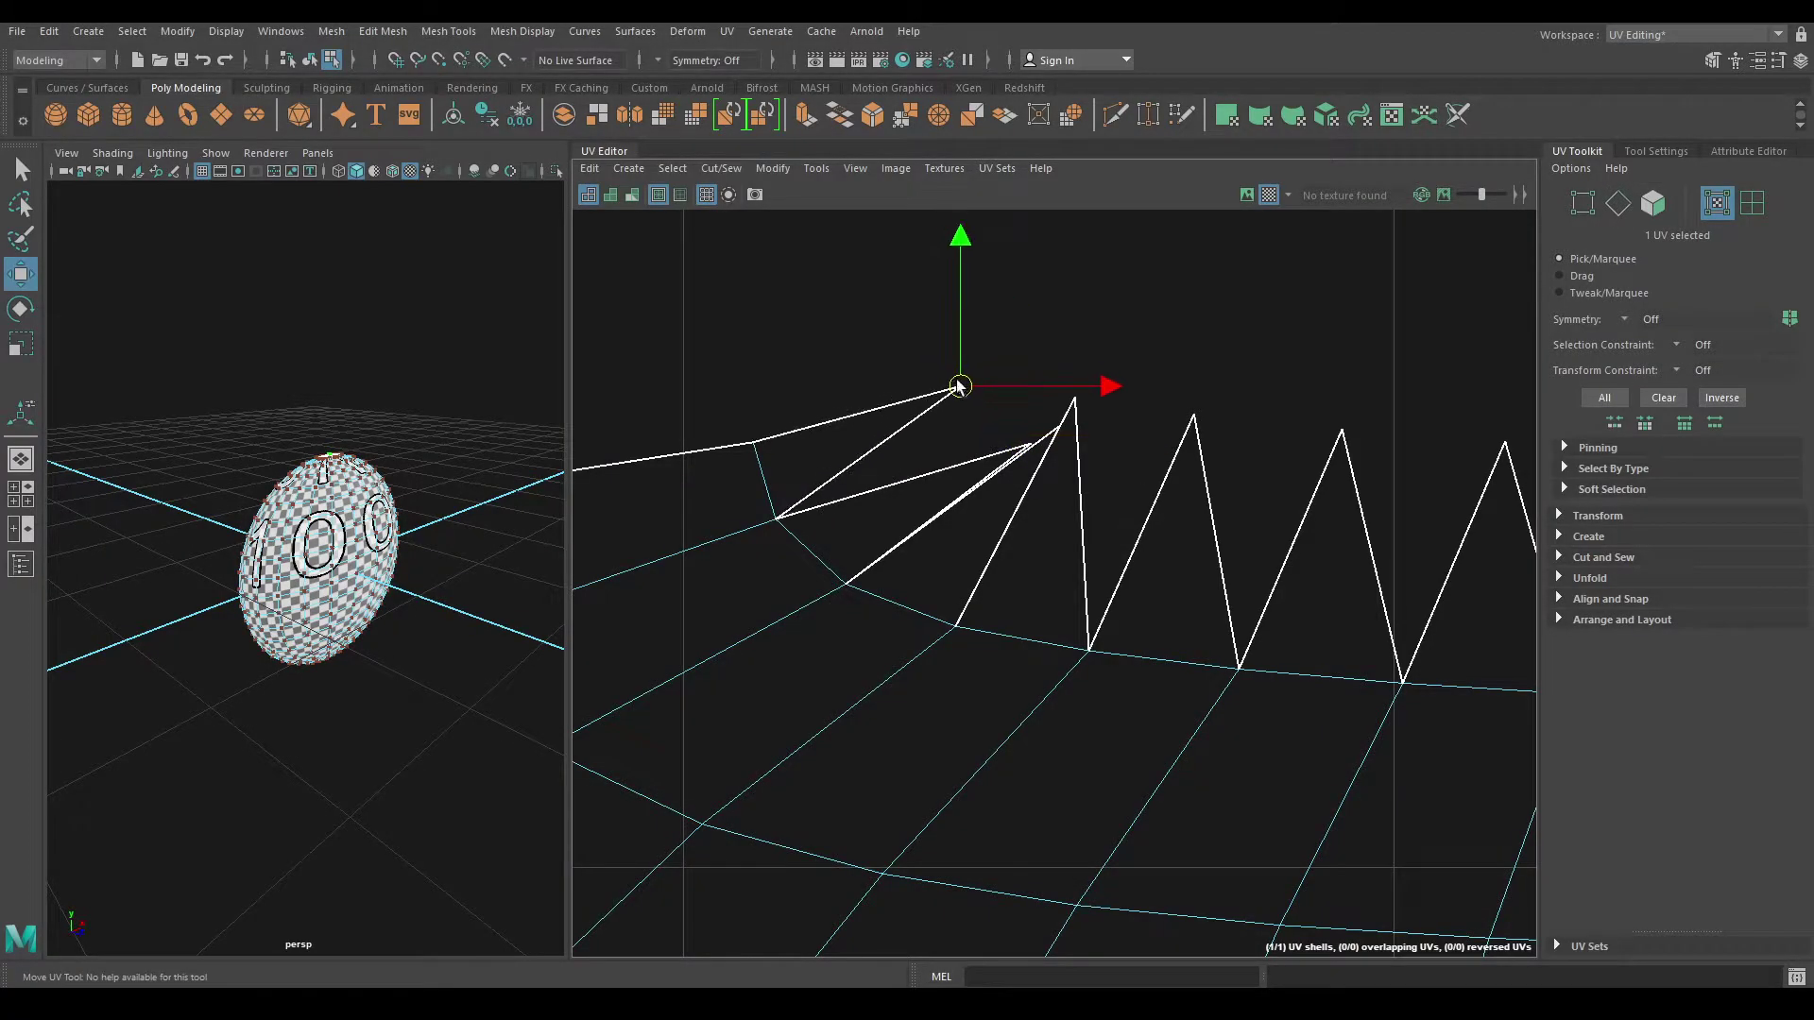
scroll(1030, 349, "down", 1)
key("ctrl+z")
scroll(1171, 661, "down", 3)
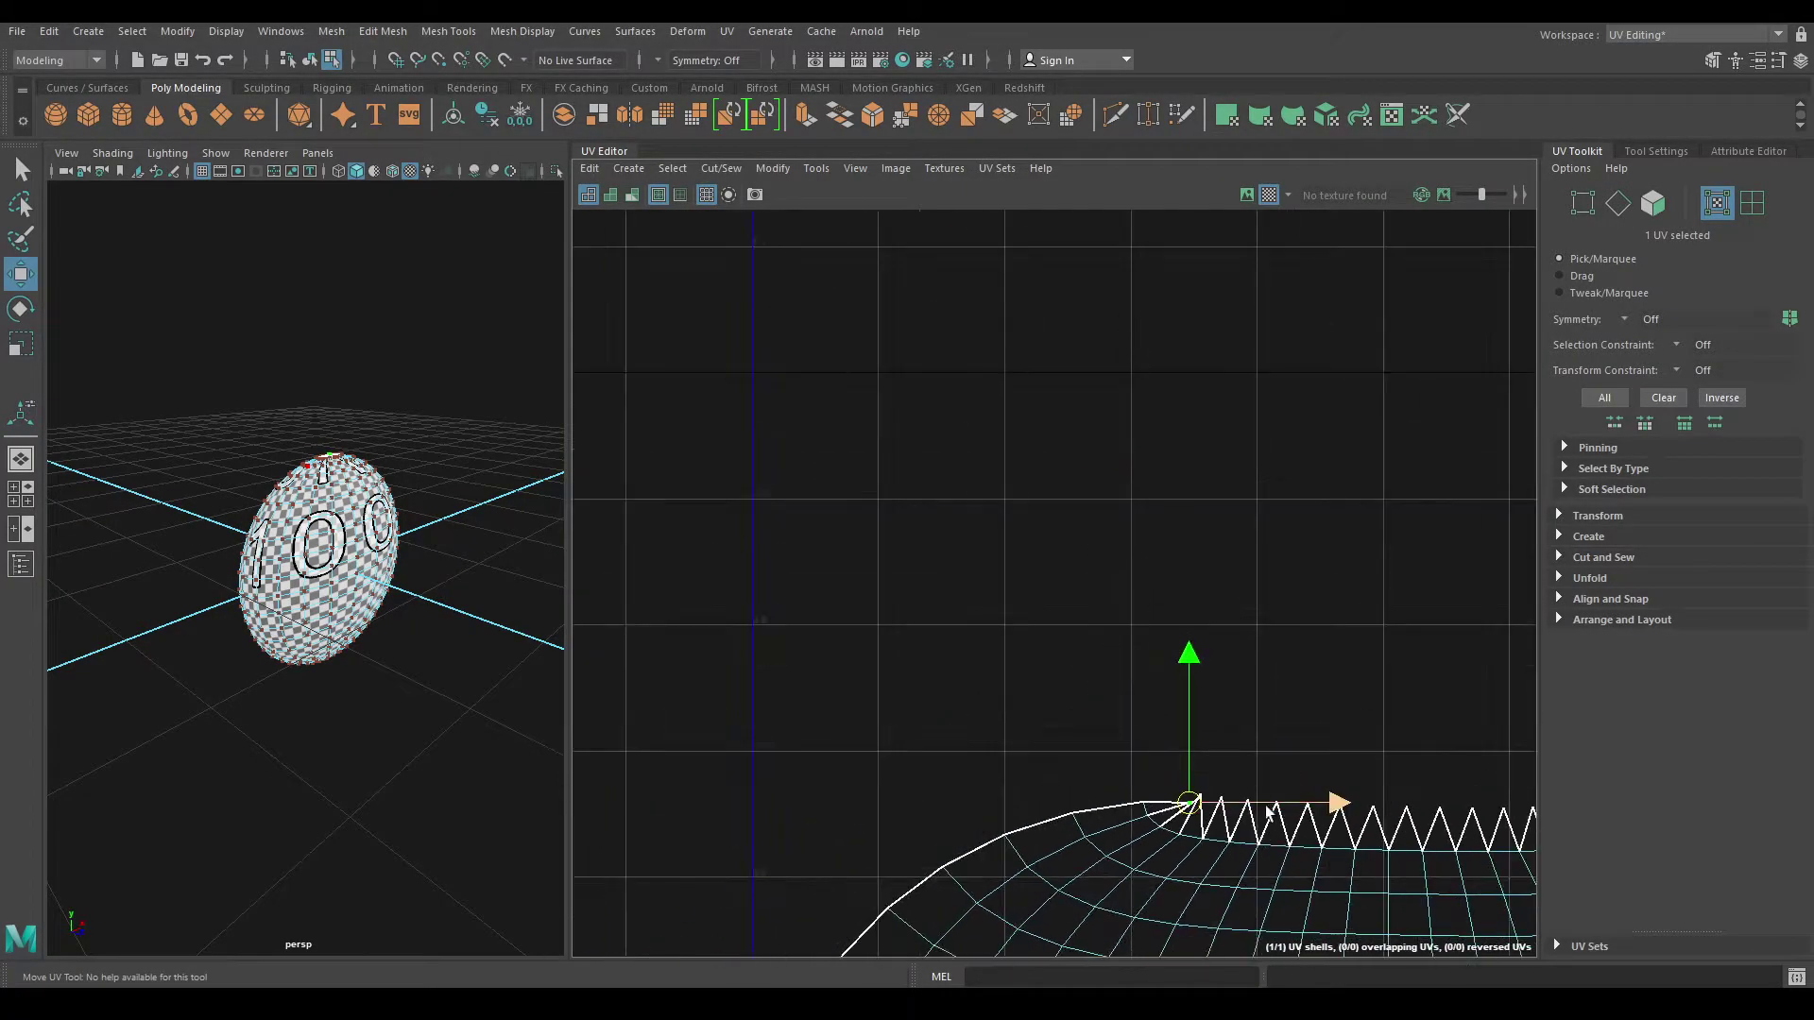
Step: Select all 439 UVs of the sphere's shell and unfold them
mouse_move(1138, 481)
middle_mouse_down("alt")
mouse_move(1036, 227)
mouse_move(1047, 331)
mouse_move(1008, 236)
middle_mouse_up("alt")
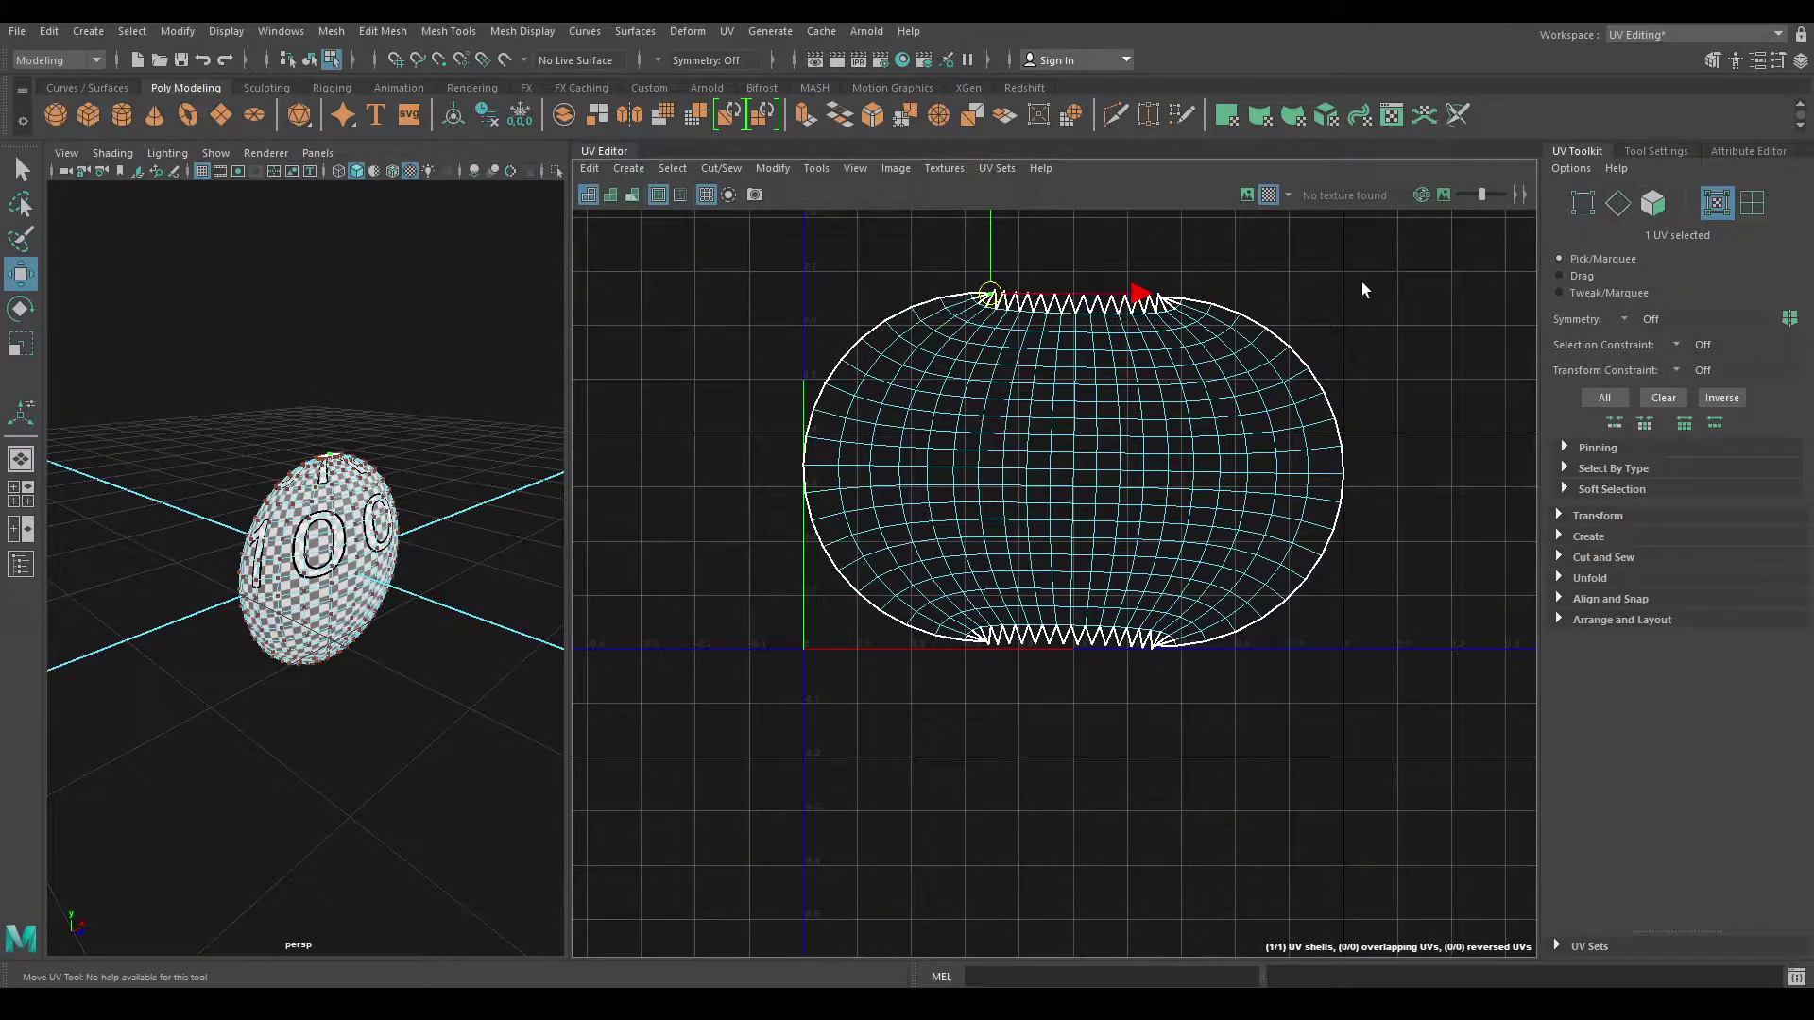
left_click_drag(1398, 246, 720, 661)
right_click_drag(1025, 341, 798, 343, "shift")
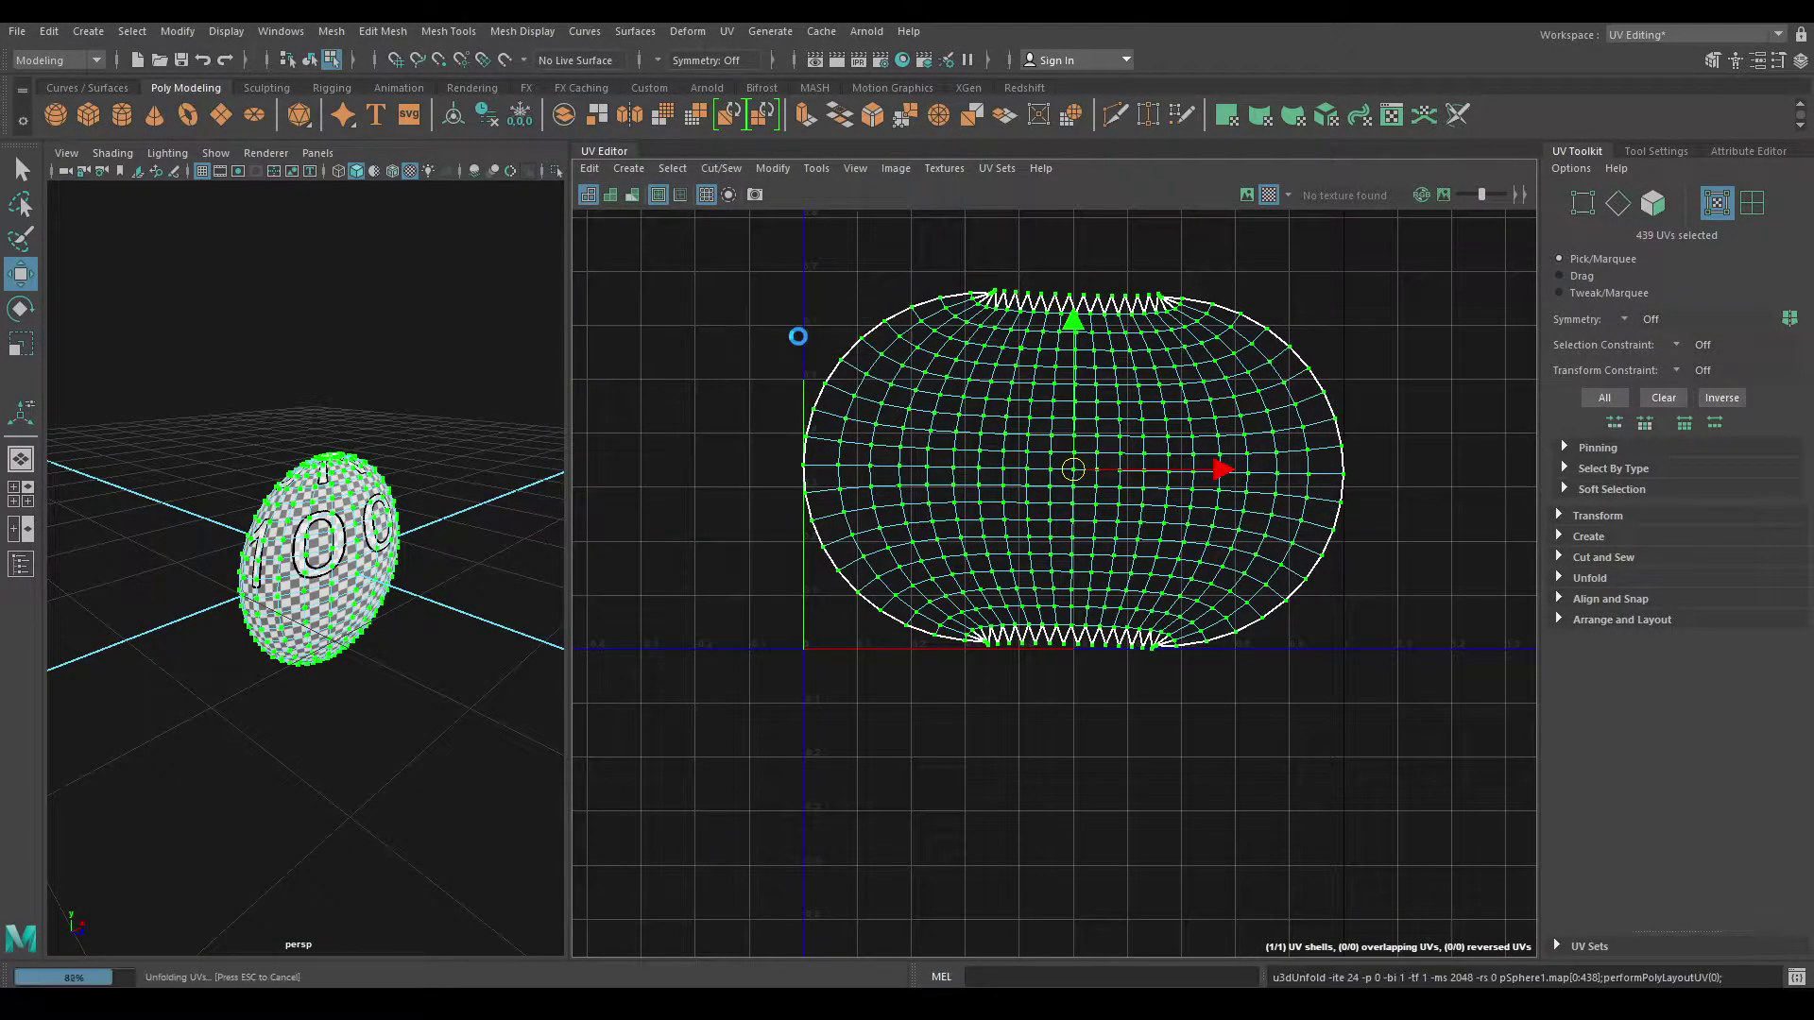
Step: Select the sphere's UV shell, then switch the selection to edges
right_click_drag(844, 404, 756, 373)
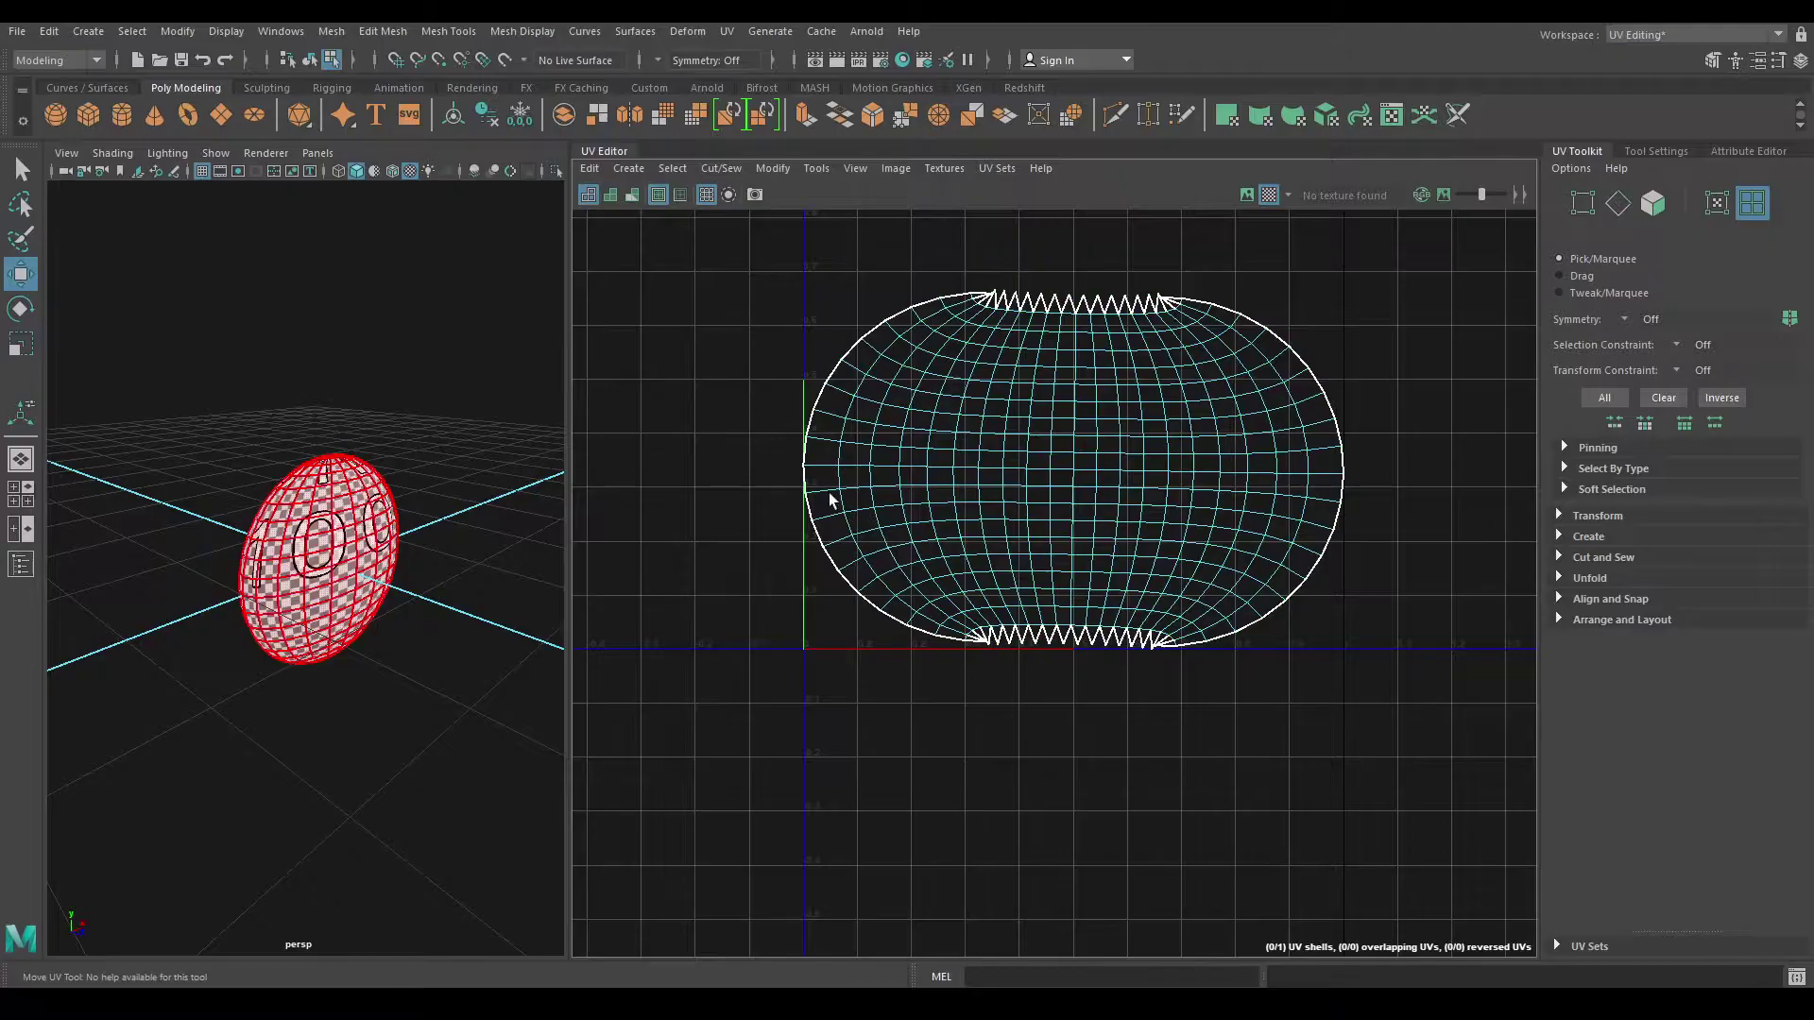
scroll(960, 457, "down", 2)
left_click(1096, 515)
right_click(1096, 515)
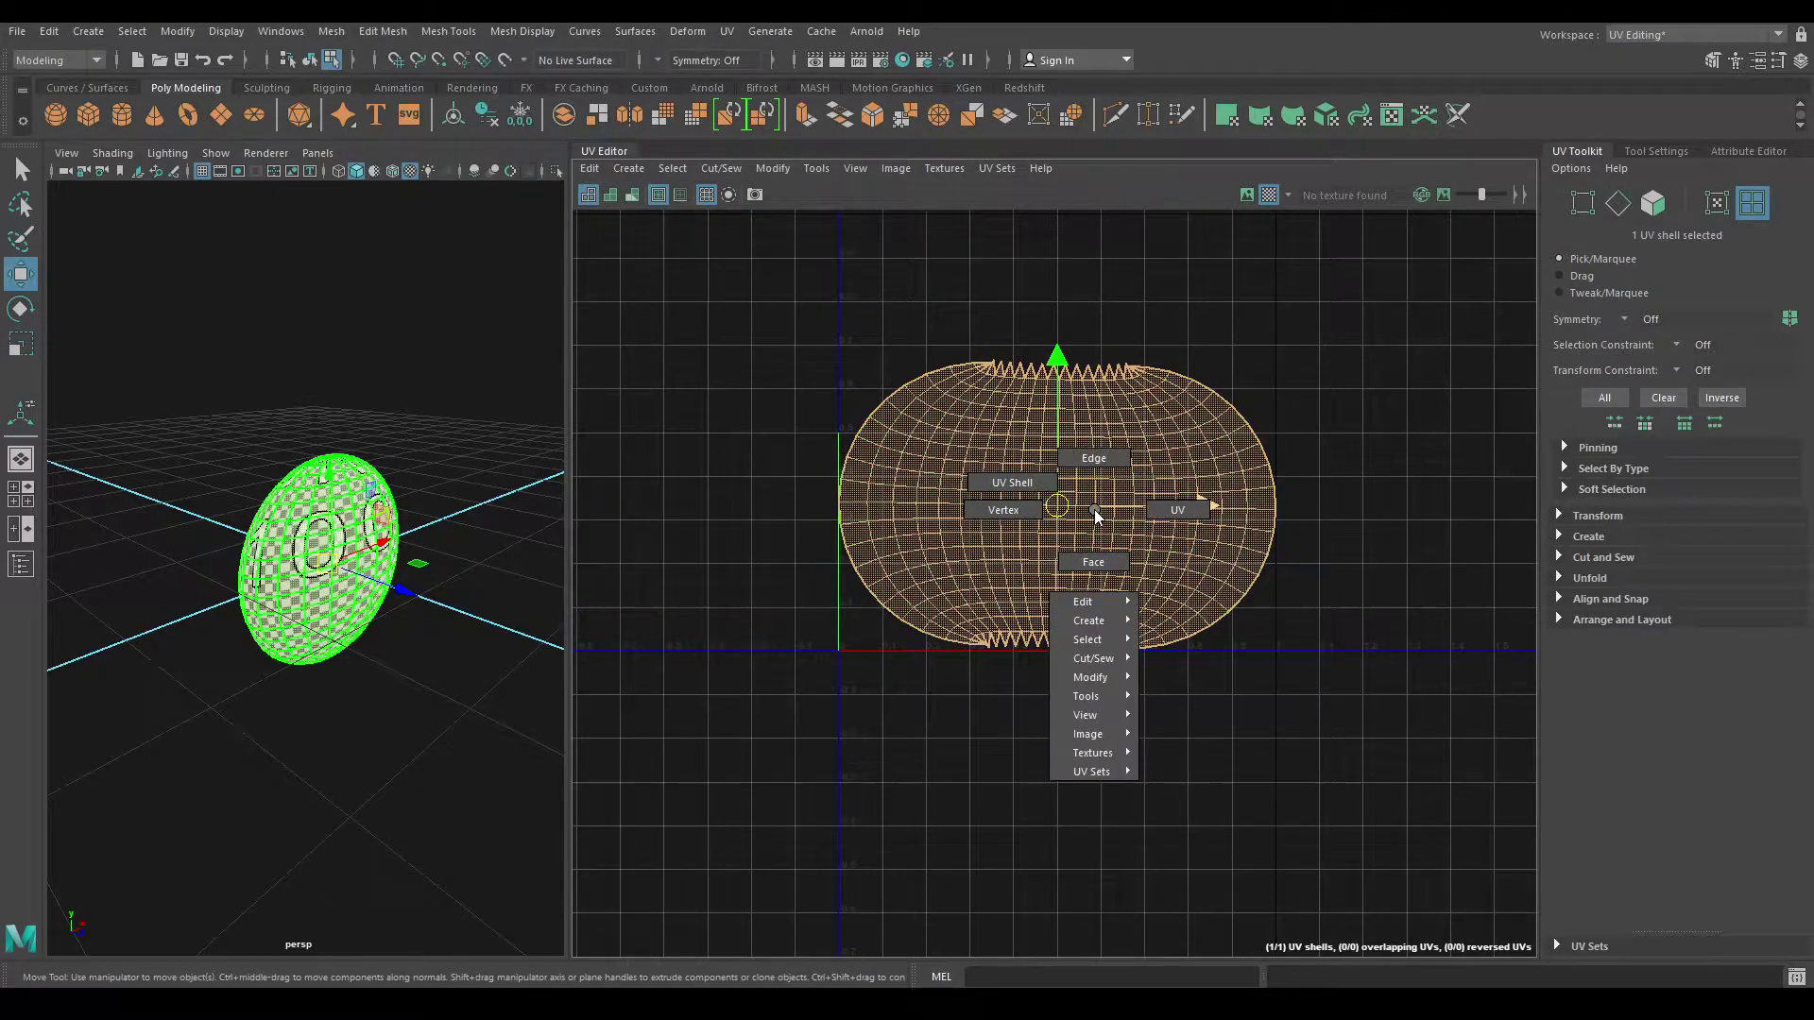
left_click(1092, 460)
scroll(386, 540, "up", 3)
scroll(385, 540, "up", 3)
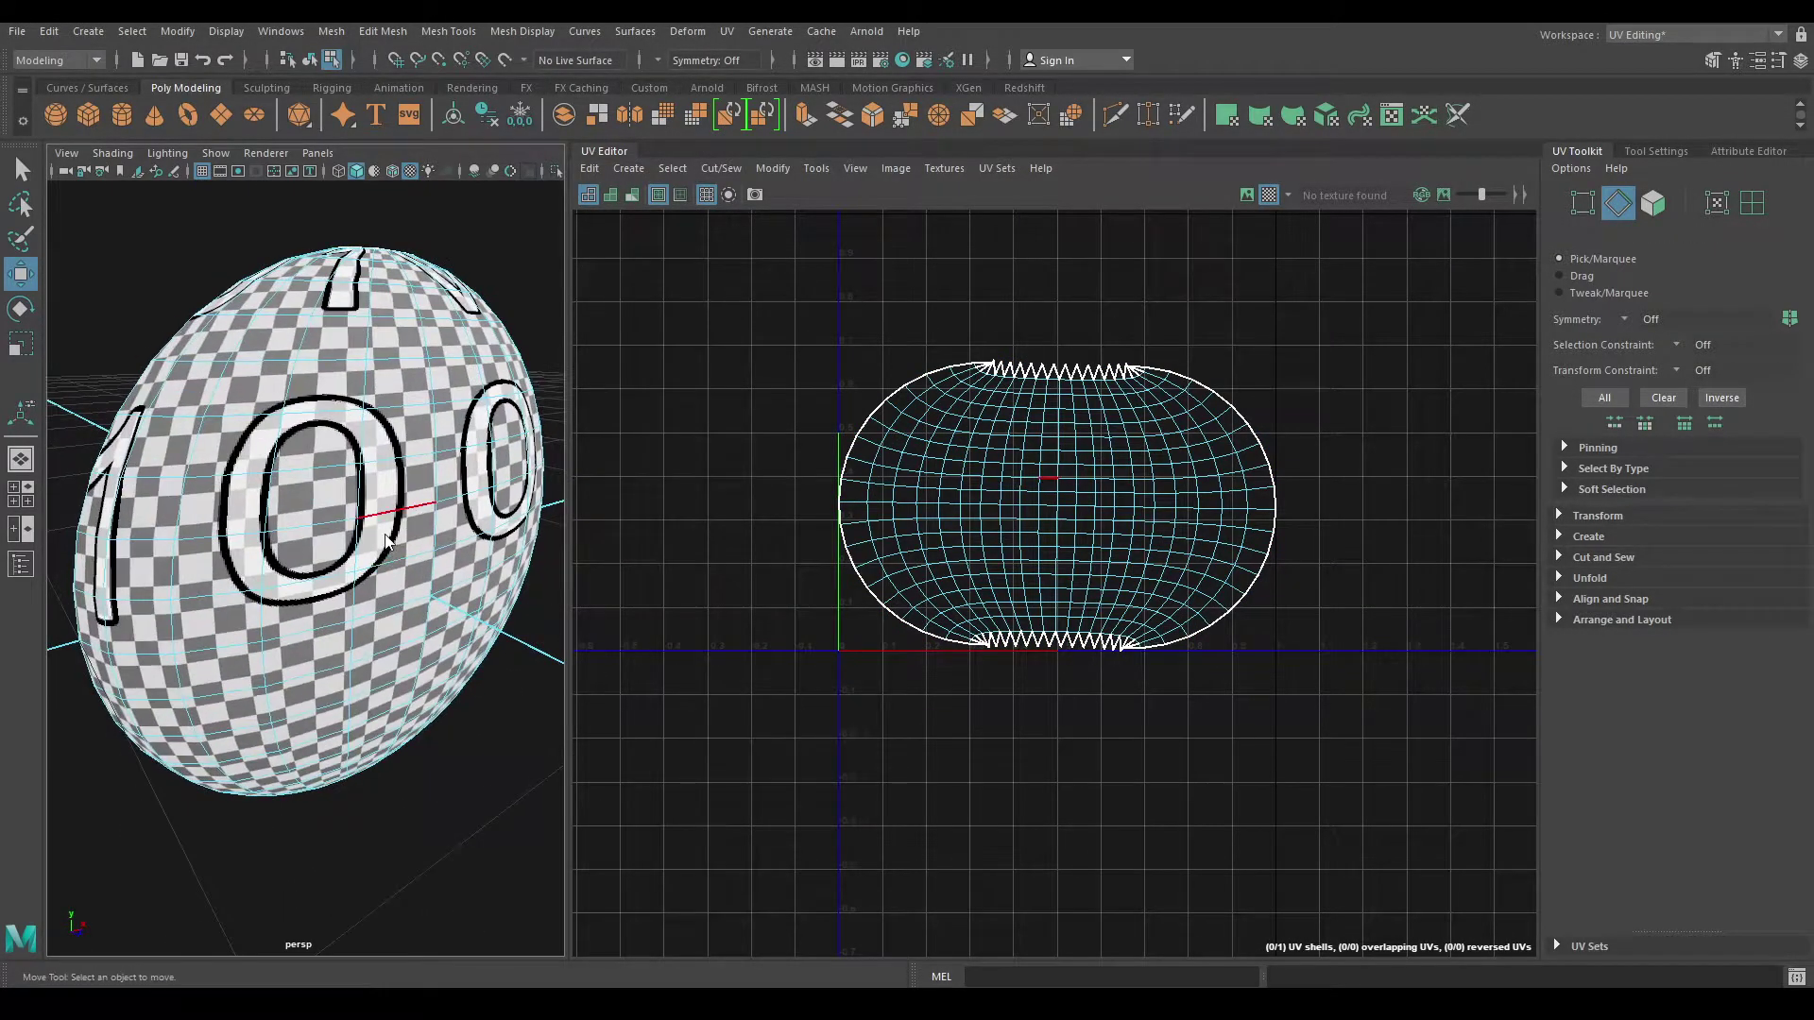
Step: Return to object selection and frame and orbit around the sphere in the viewport
right_click_drag(385, 541, 472, 452)
key("f")
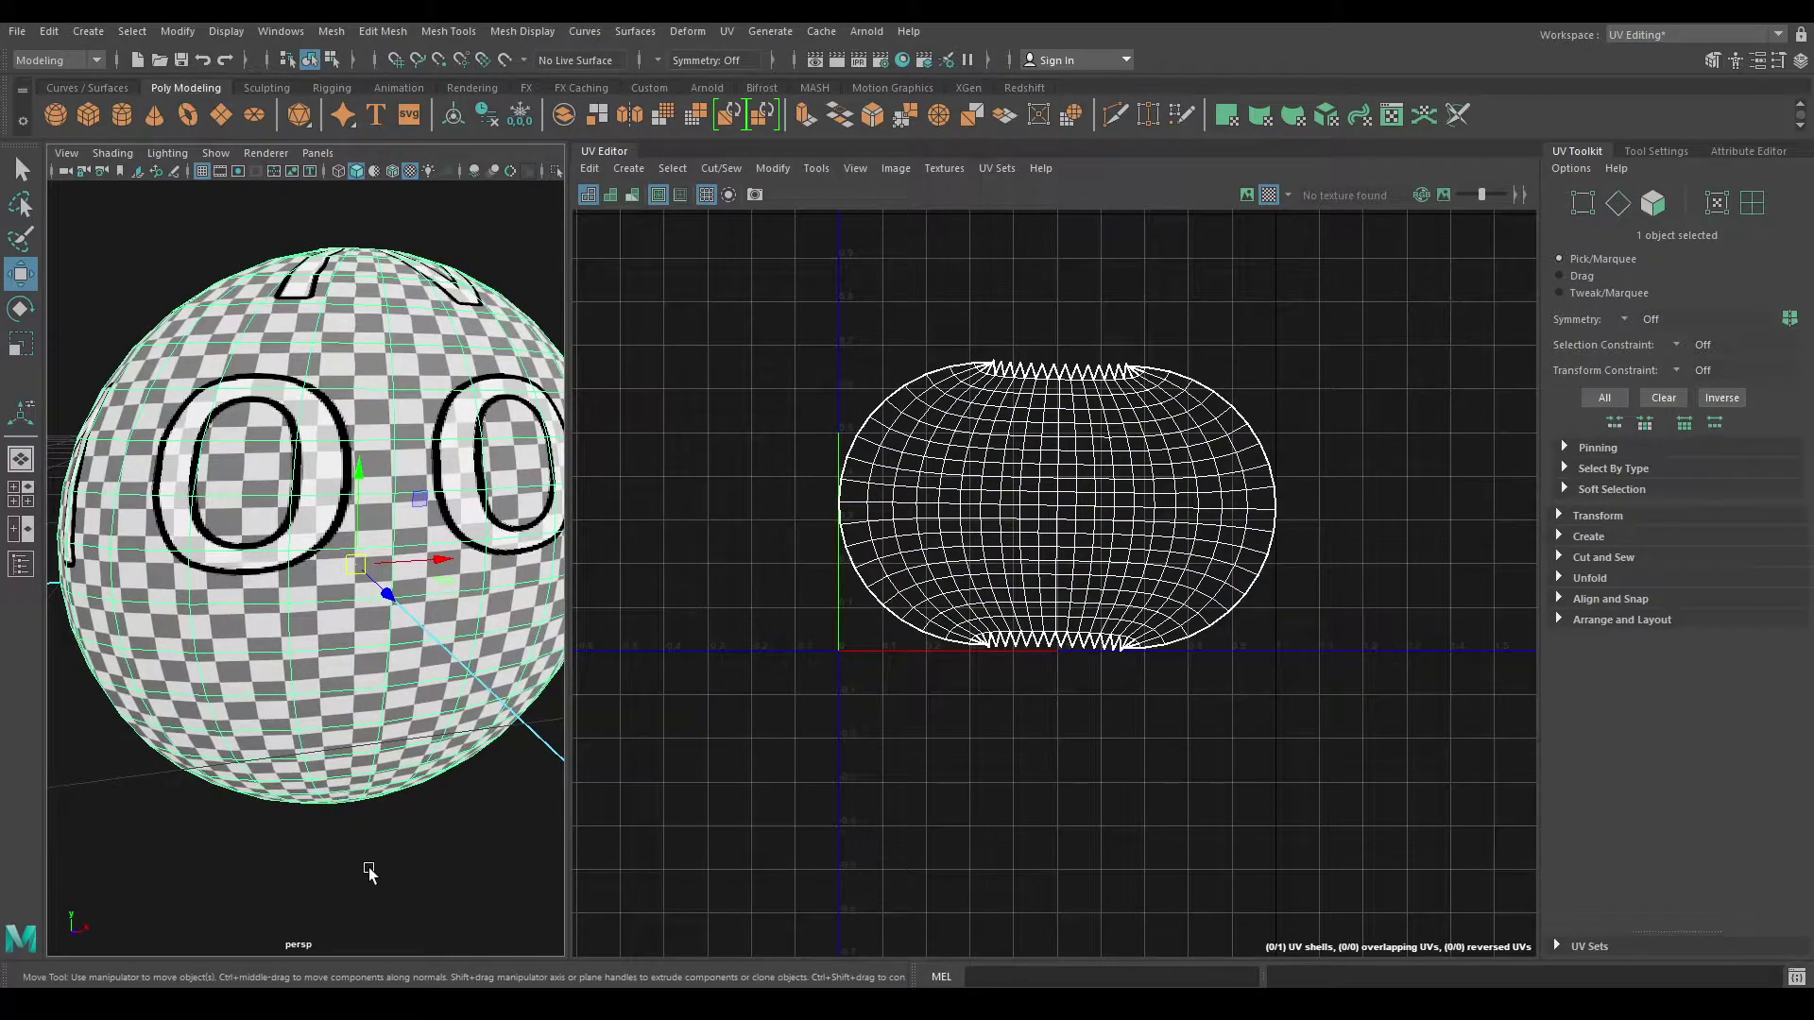
mouse_move(368, 871)
left_mouse_down("alt")
mouse_move(369, 822)
mouse_move(483, 810)
left_mouse_up("alt")
scroll(354, 531, "up", 3)
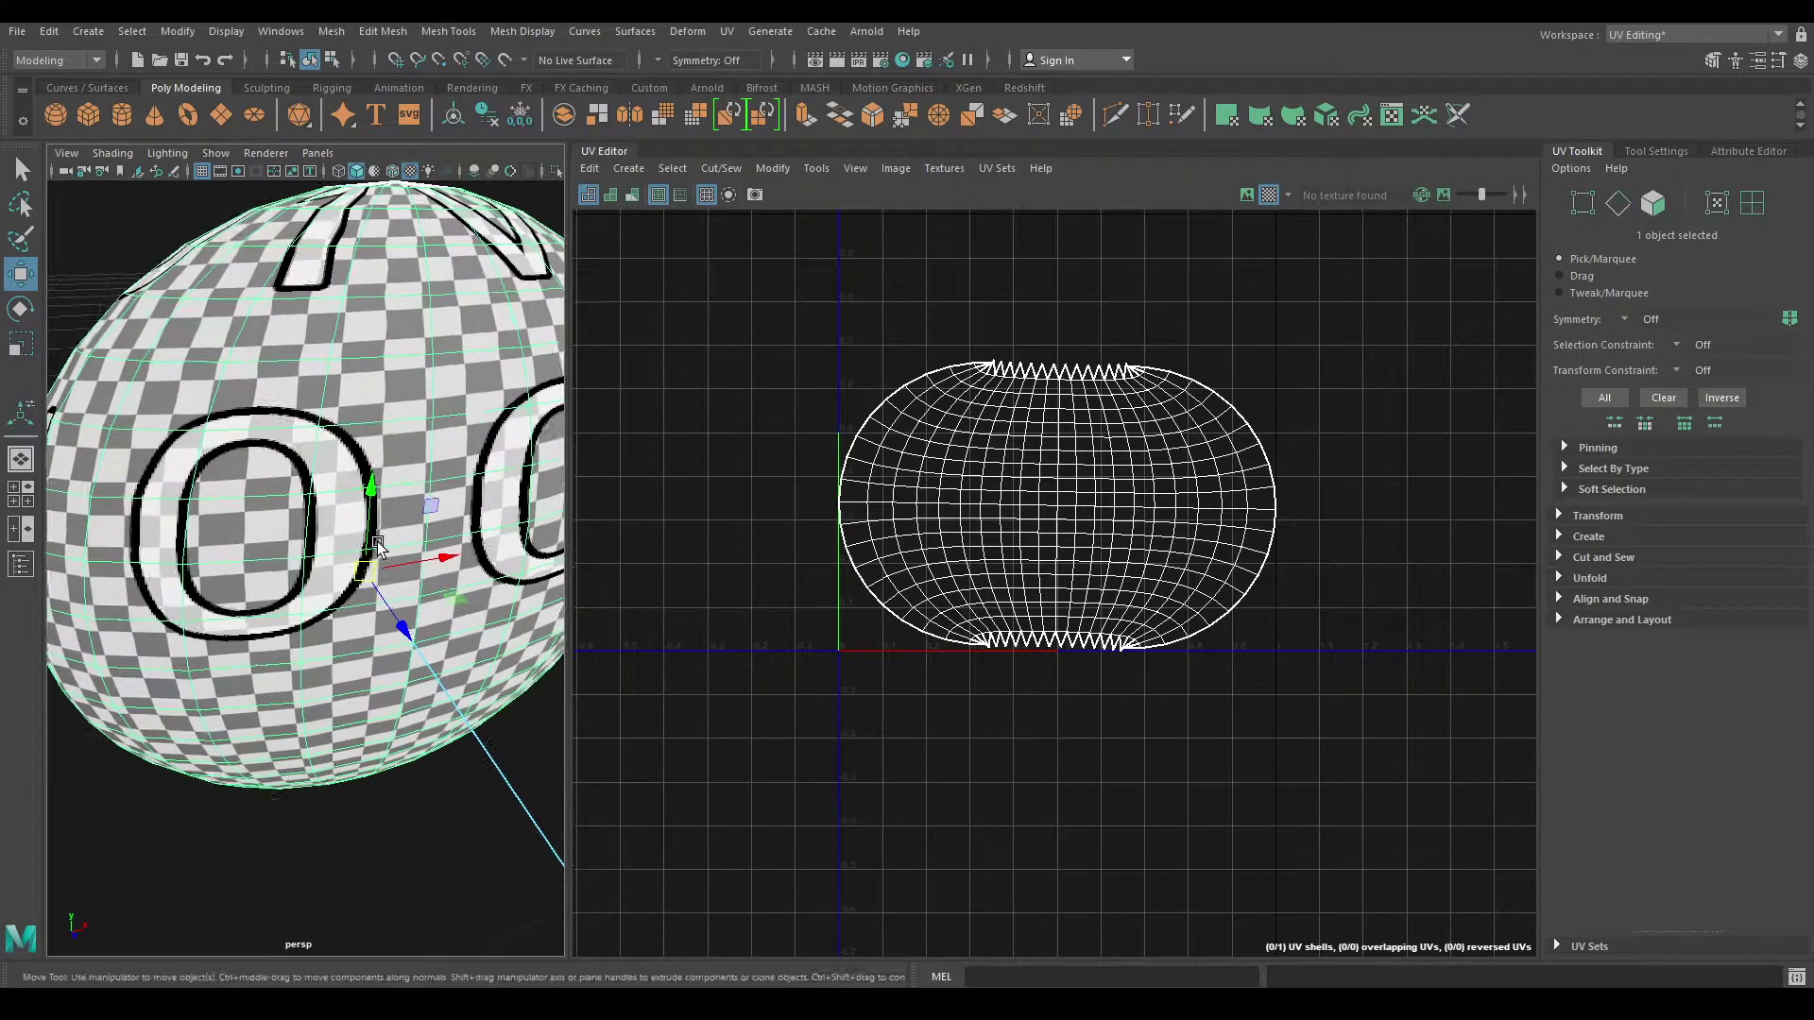
scroll(1129, 577, "up", 3)
left_click_drag(326, 541, 358, 641, "alt")
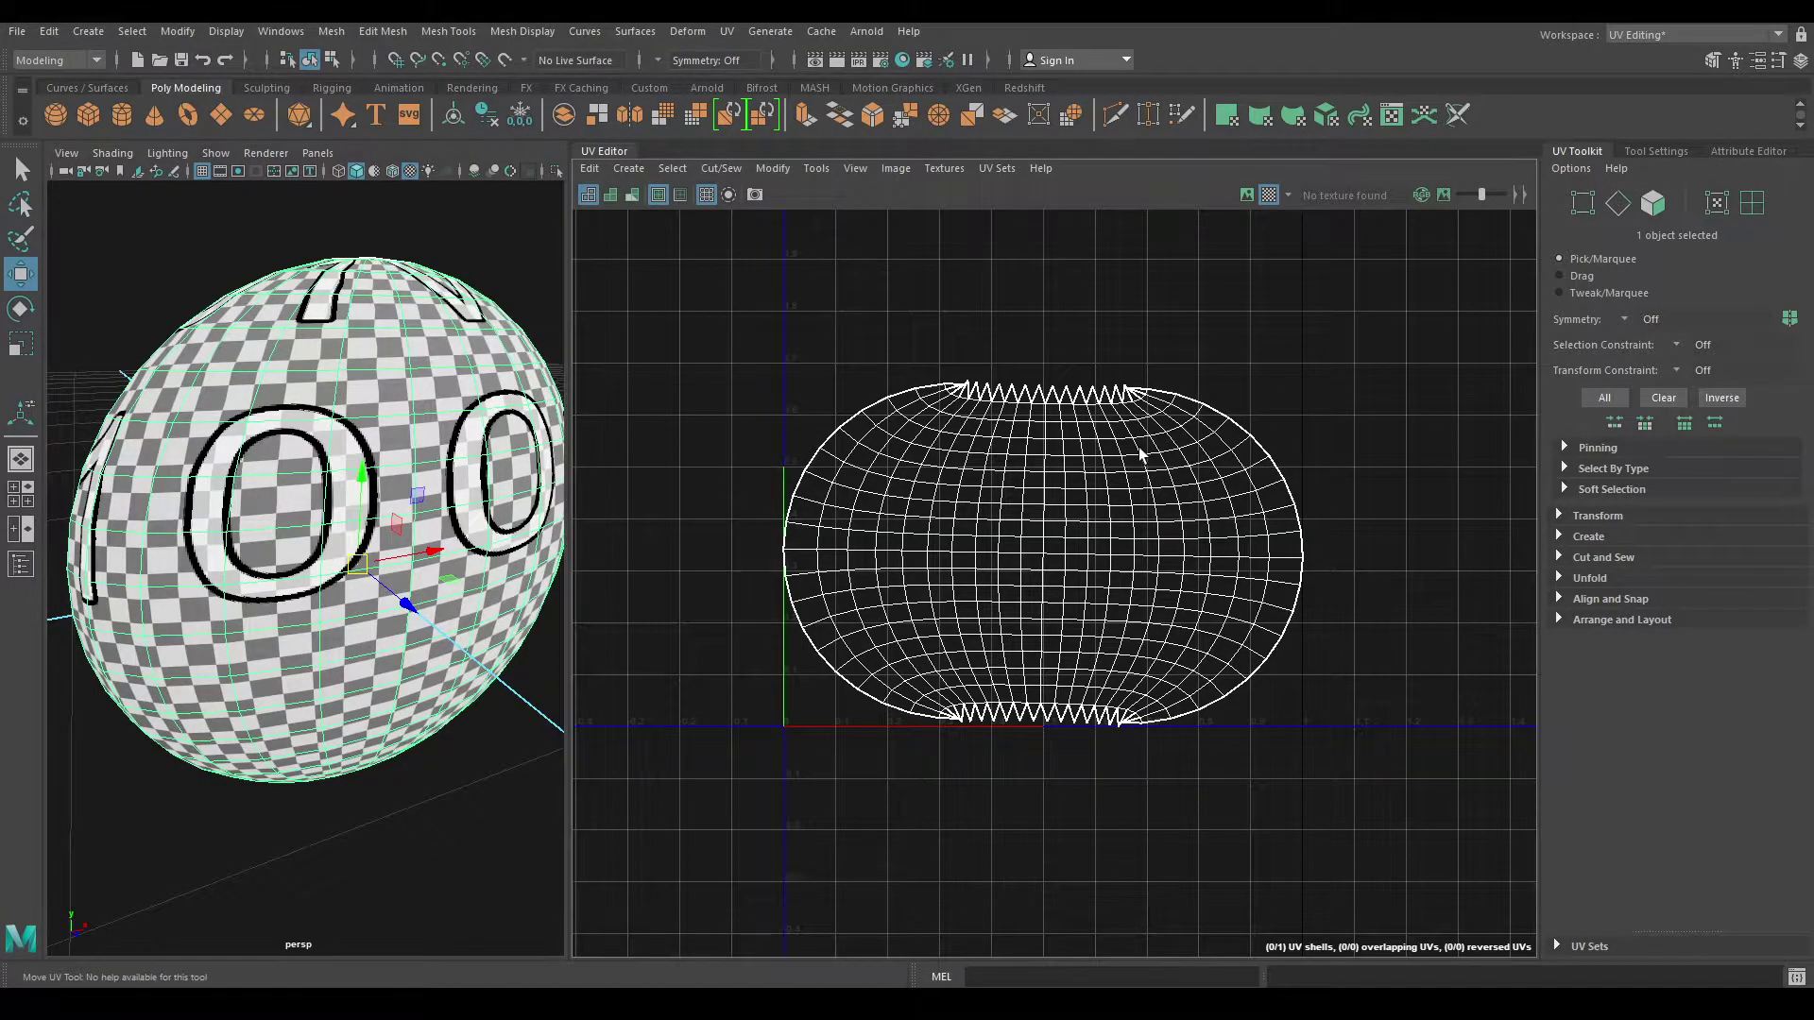
Step: Scale the sphere's UV shell wider horizontally along U
right_click_drag(1150, 426, 1065, 397)
left_click(1065, 510)
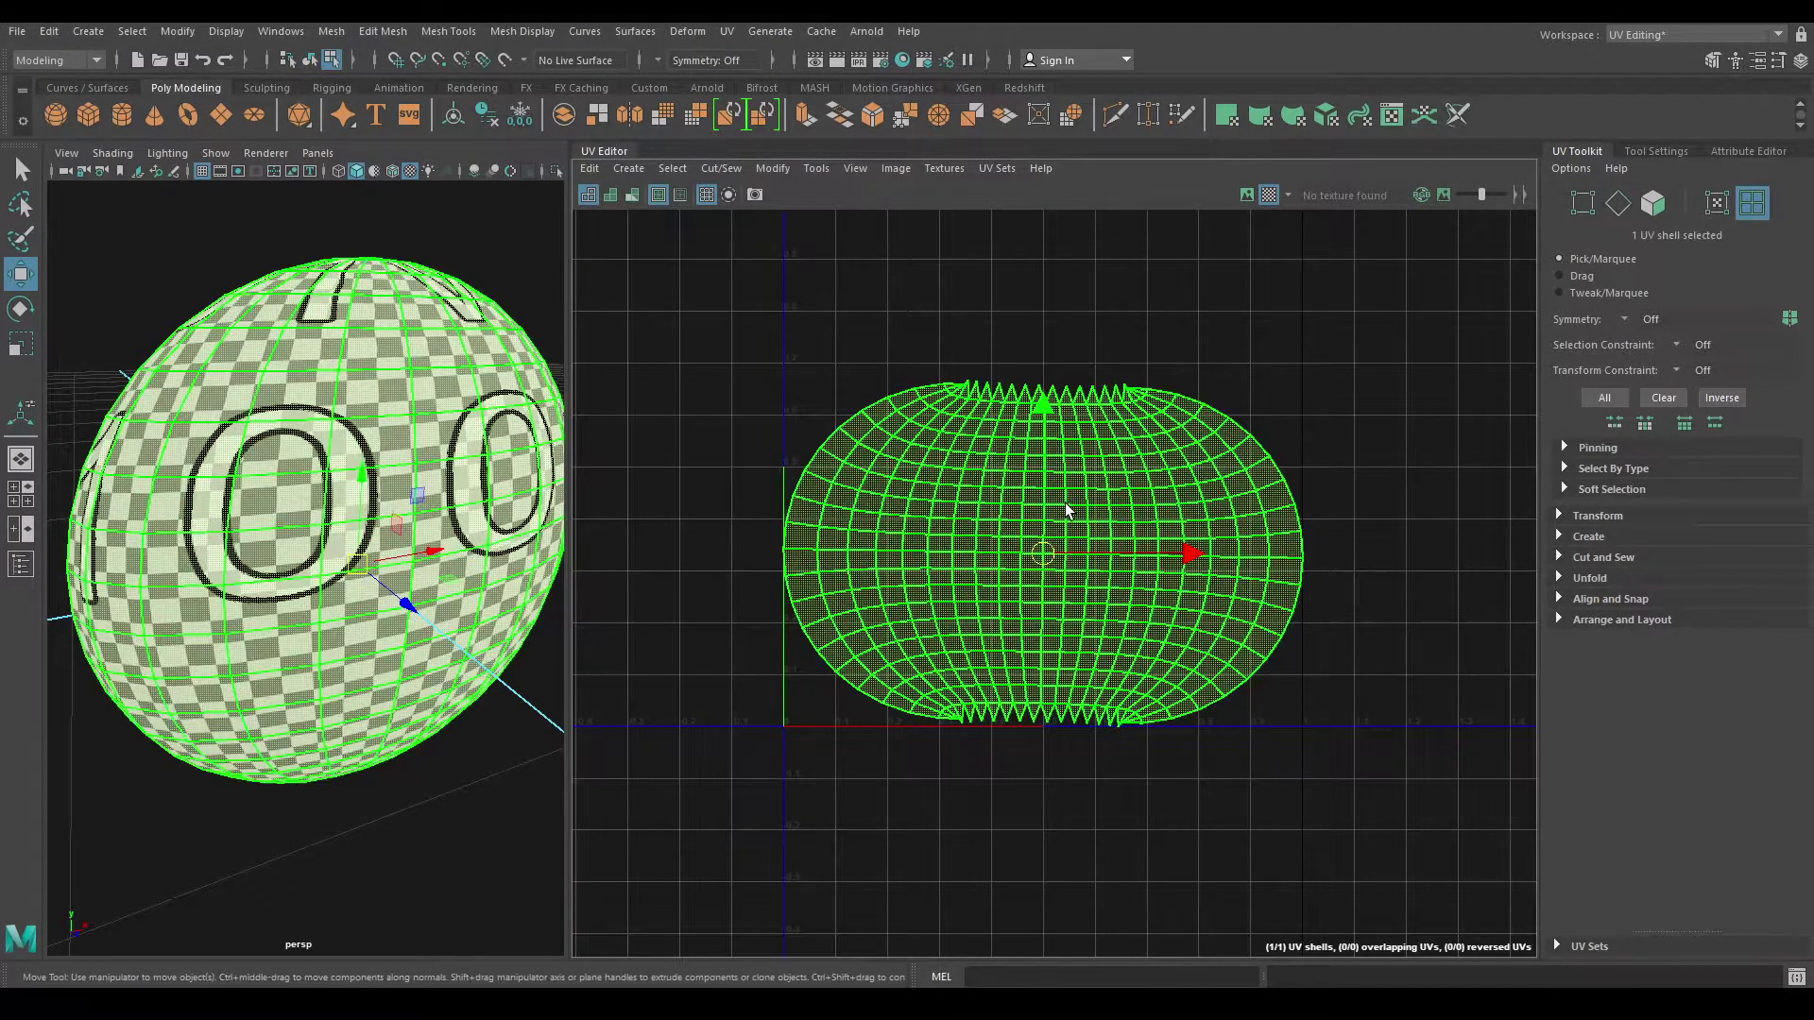
key("r")
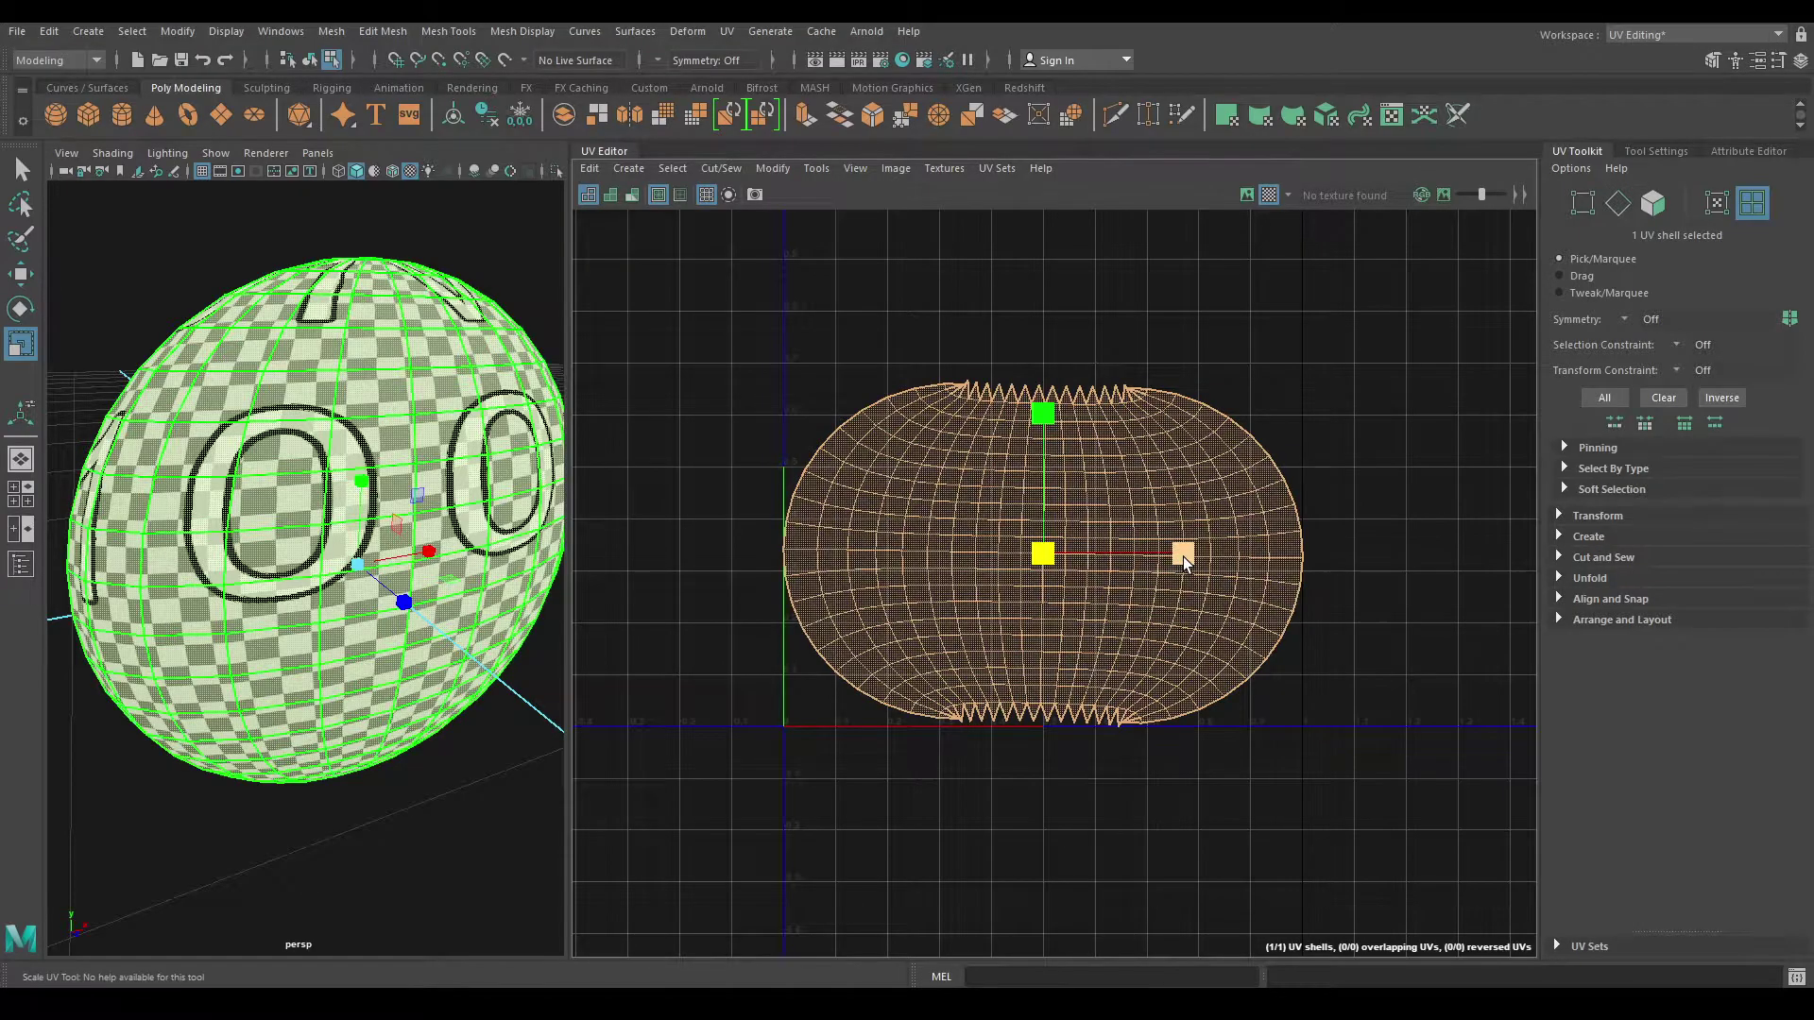
left_click_drag(1183, 558, 1228, 561)
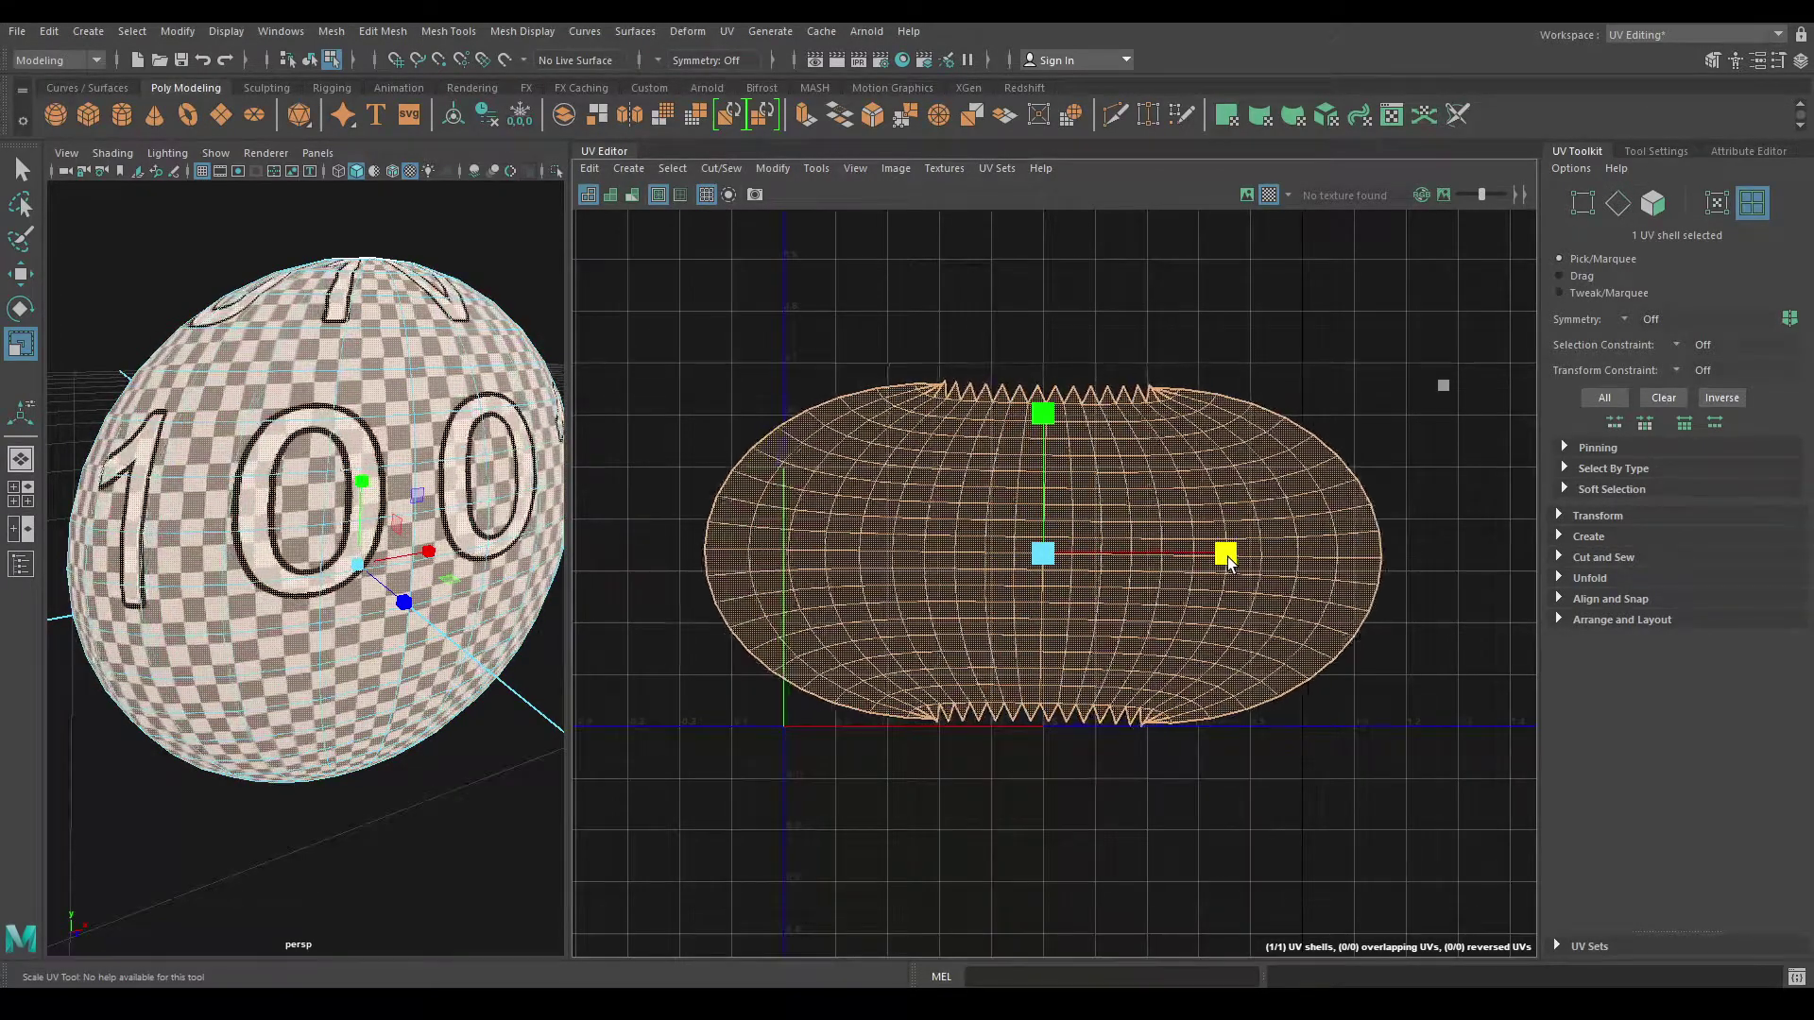
Step: Lay out the sphere's UV shell to fit inside the 0–1 UV square
key("w")
right_click_drag(1024, 354, 958, 333)
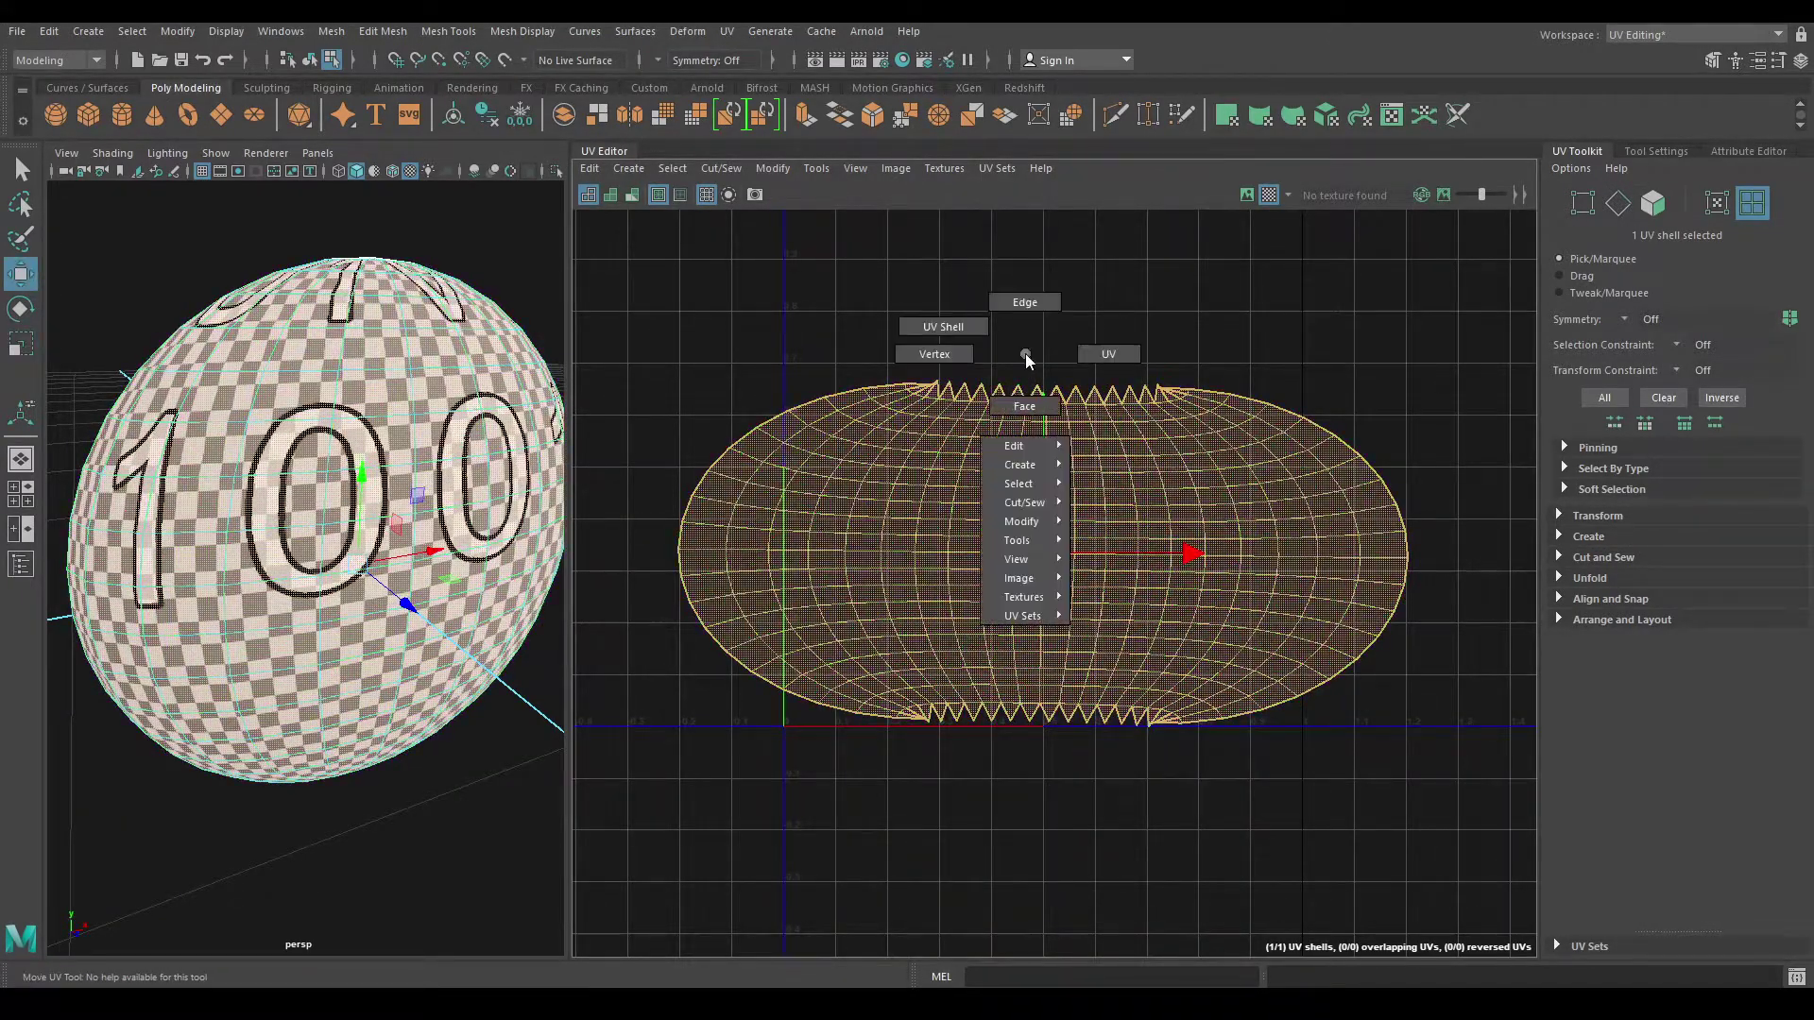
left_click(985, 484)
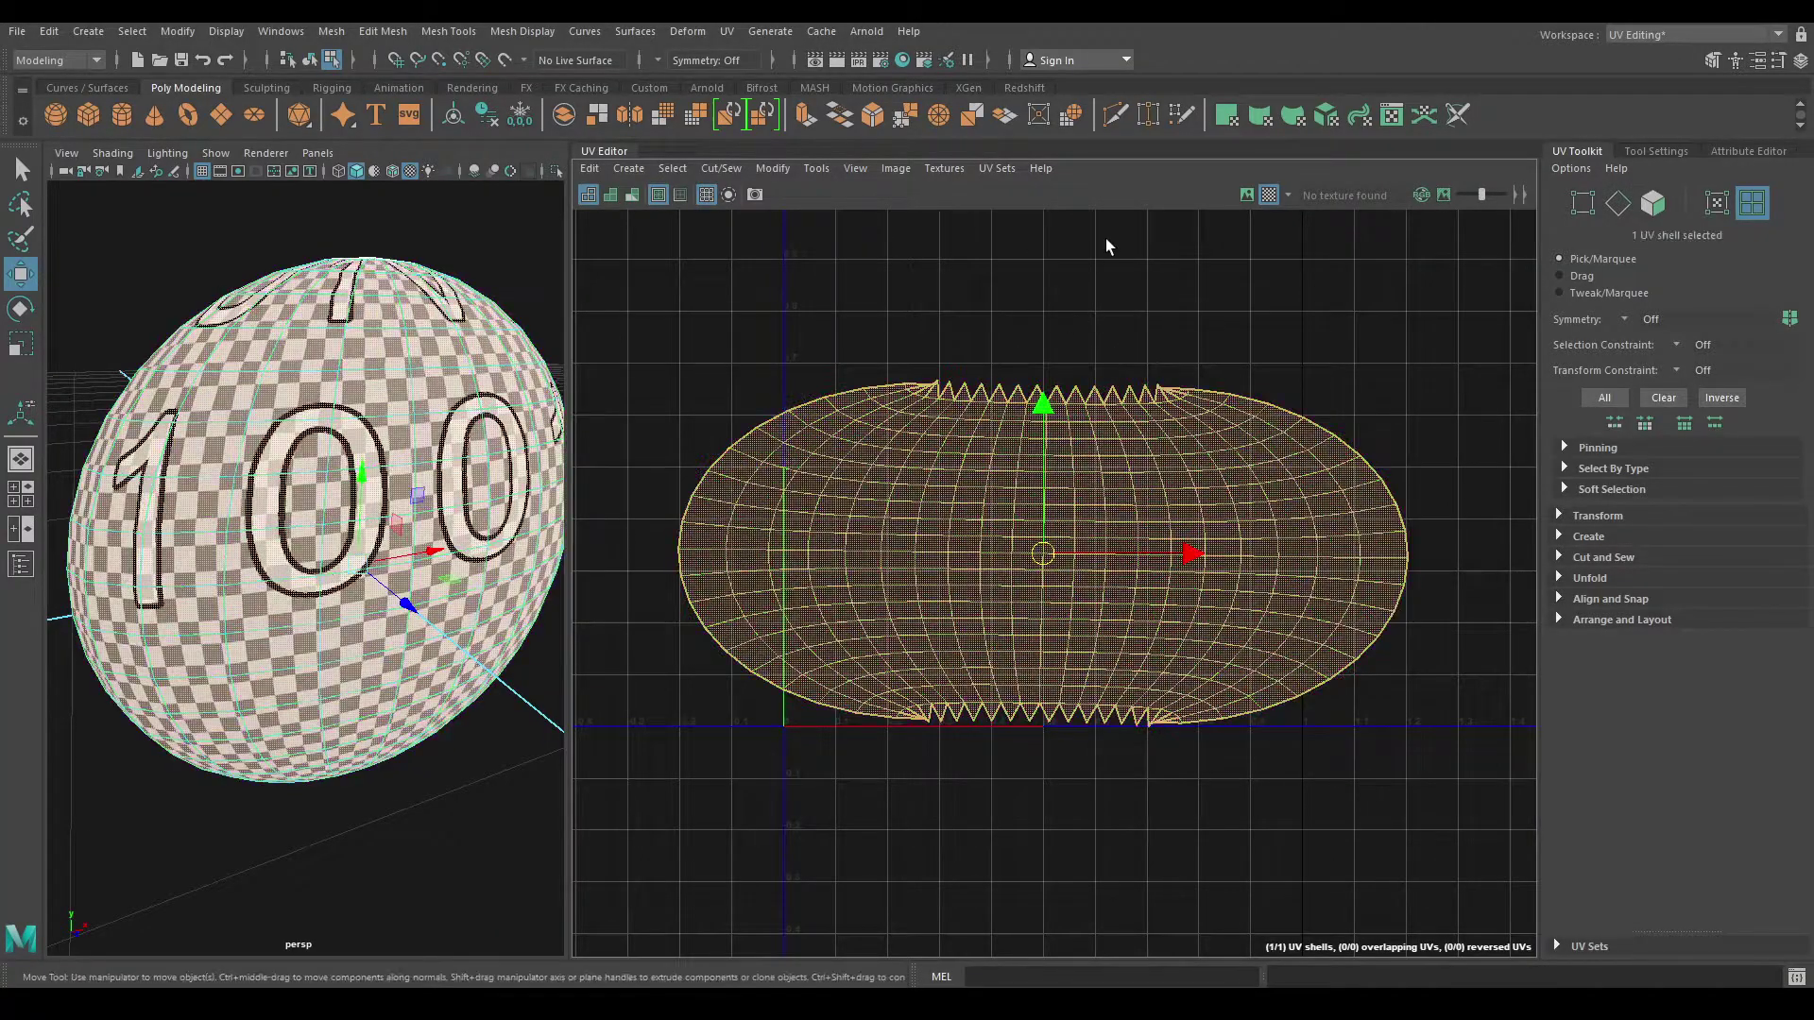
right_click_drag(1105, 239, 836, 351, "shift")
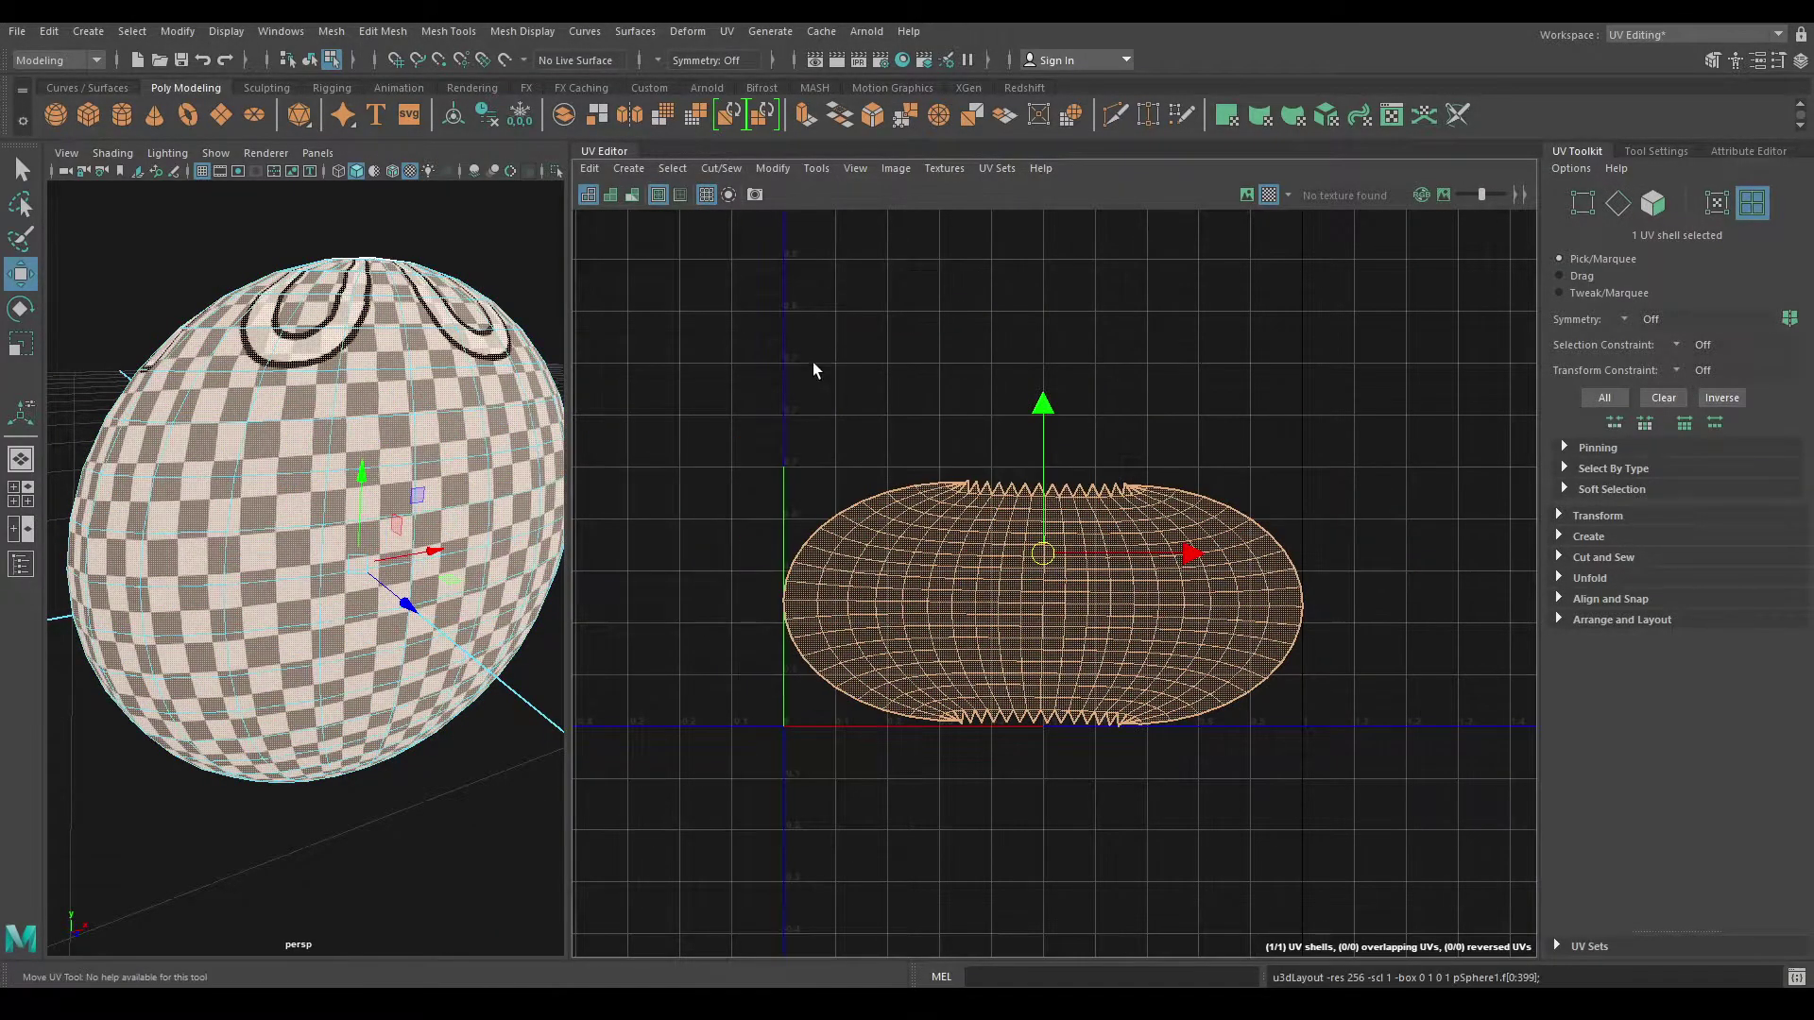
Step: Return to object mode and reselect the stretched sphere in the viewport
right_click_drag(371, 543, 373, 723)
mouse_move(373, 723)
left_mouse_down("alt")
mouse_move(389, 614)
mouse_move(417, 729)
mouse_move(425, 530)
mouse_move(417, 712)
mouse_move(375, 580)
left_mouse_up("alt")
scroll(417, 729, "down", 5)
left_click(474, 519)
scroll(426, 530, "up", 5)
left_click(376, 579)
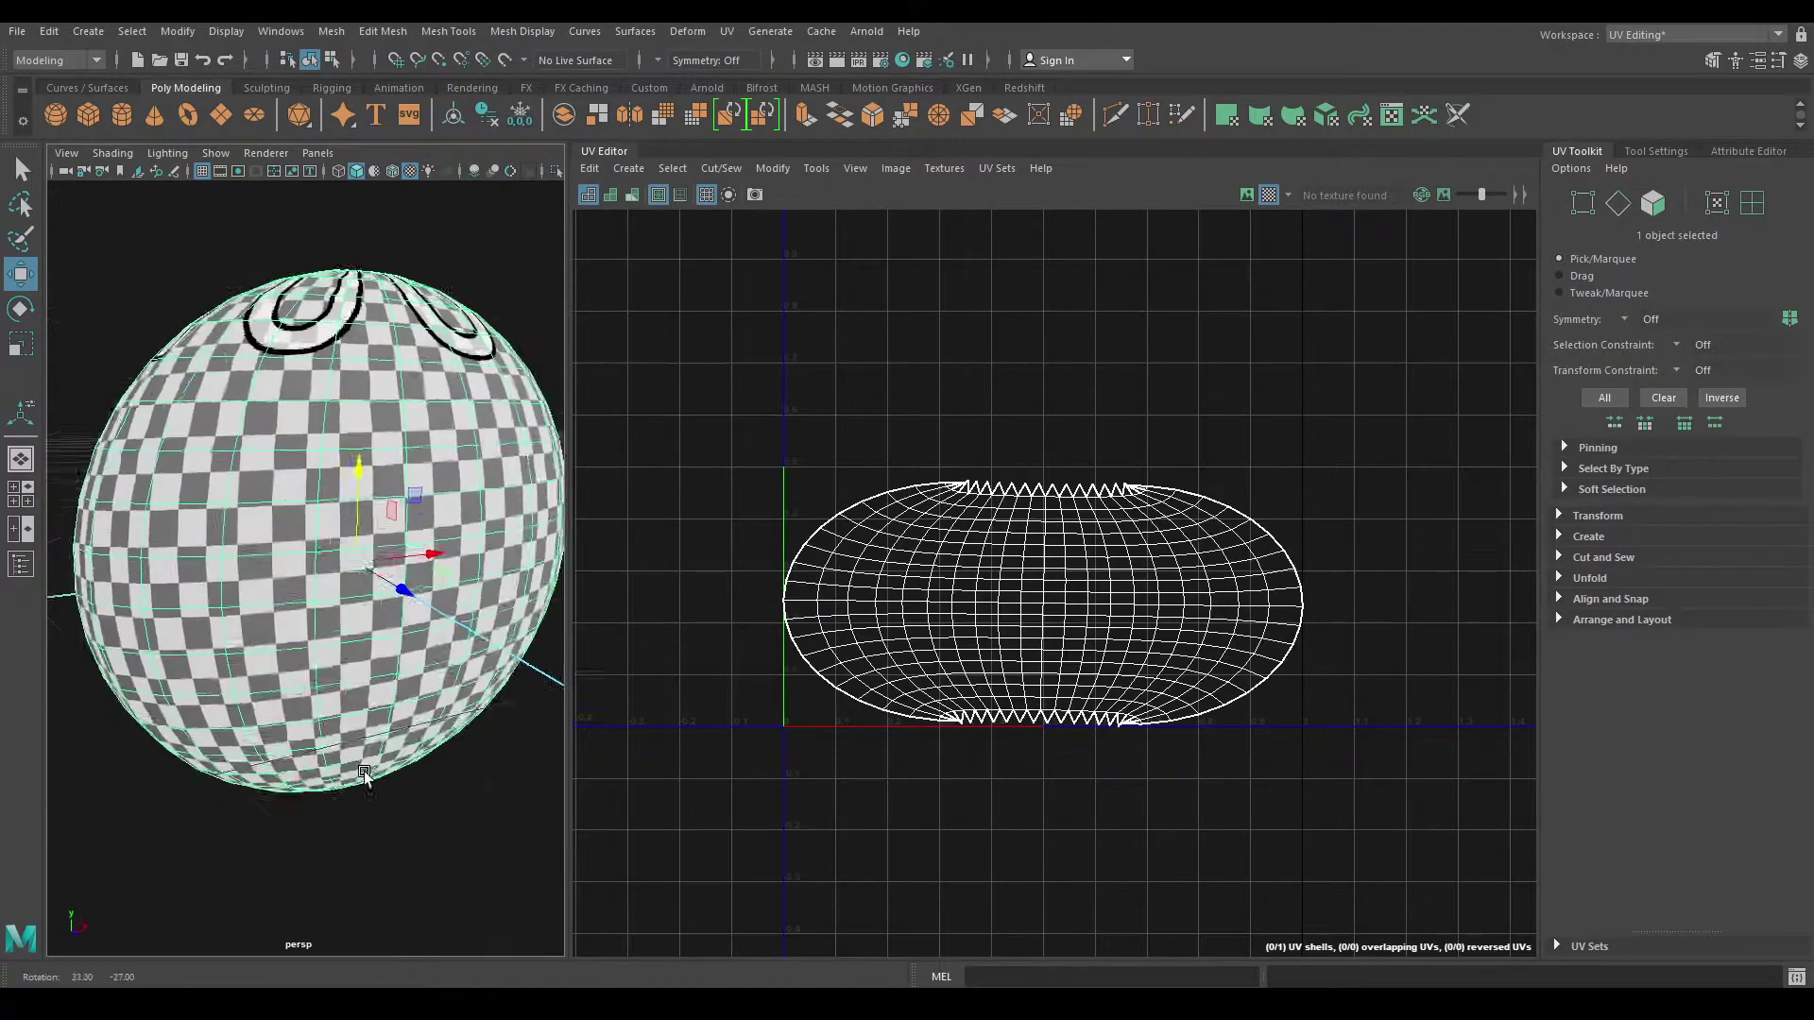
scroll(373, 709, "down", 4)
left_click_drag(372, 709, 402, 707, "alt")
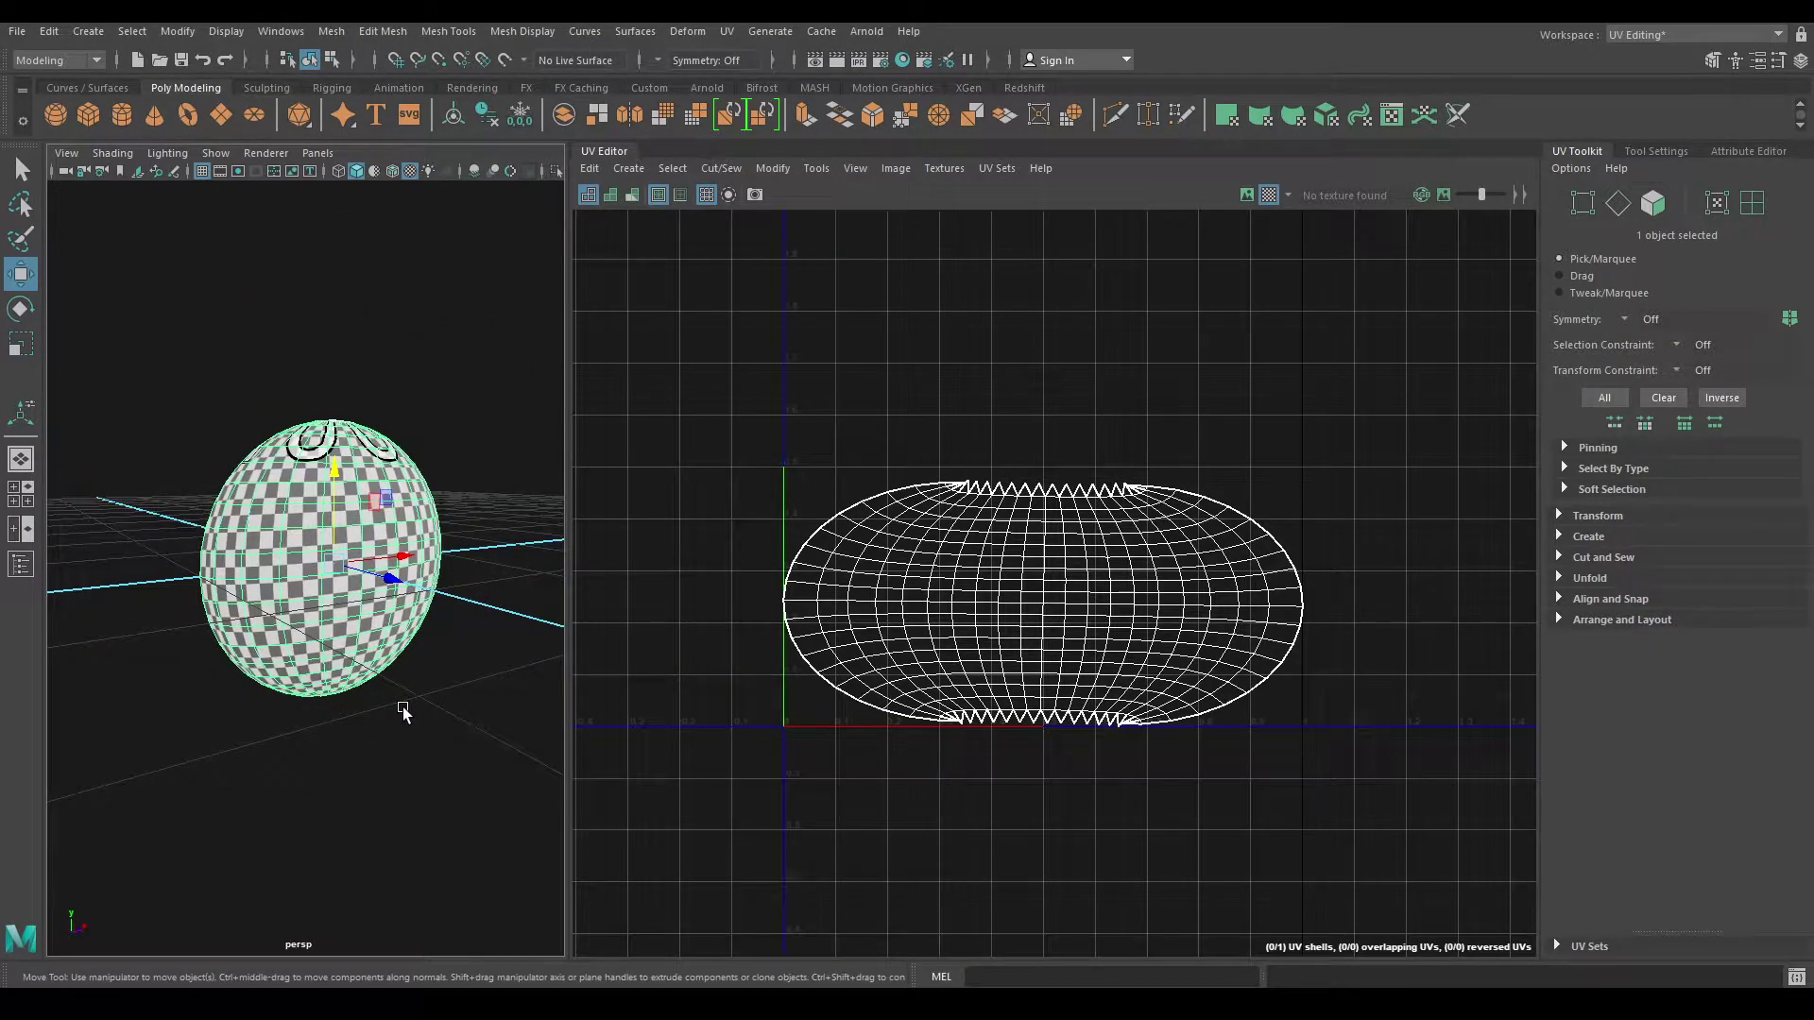
Step: Delete the sphere and create a polygon torus in its place
key("Delete")
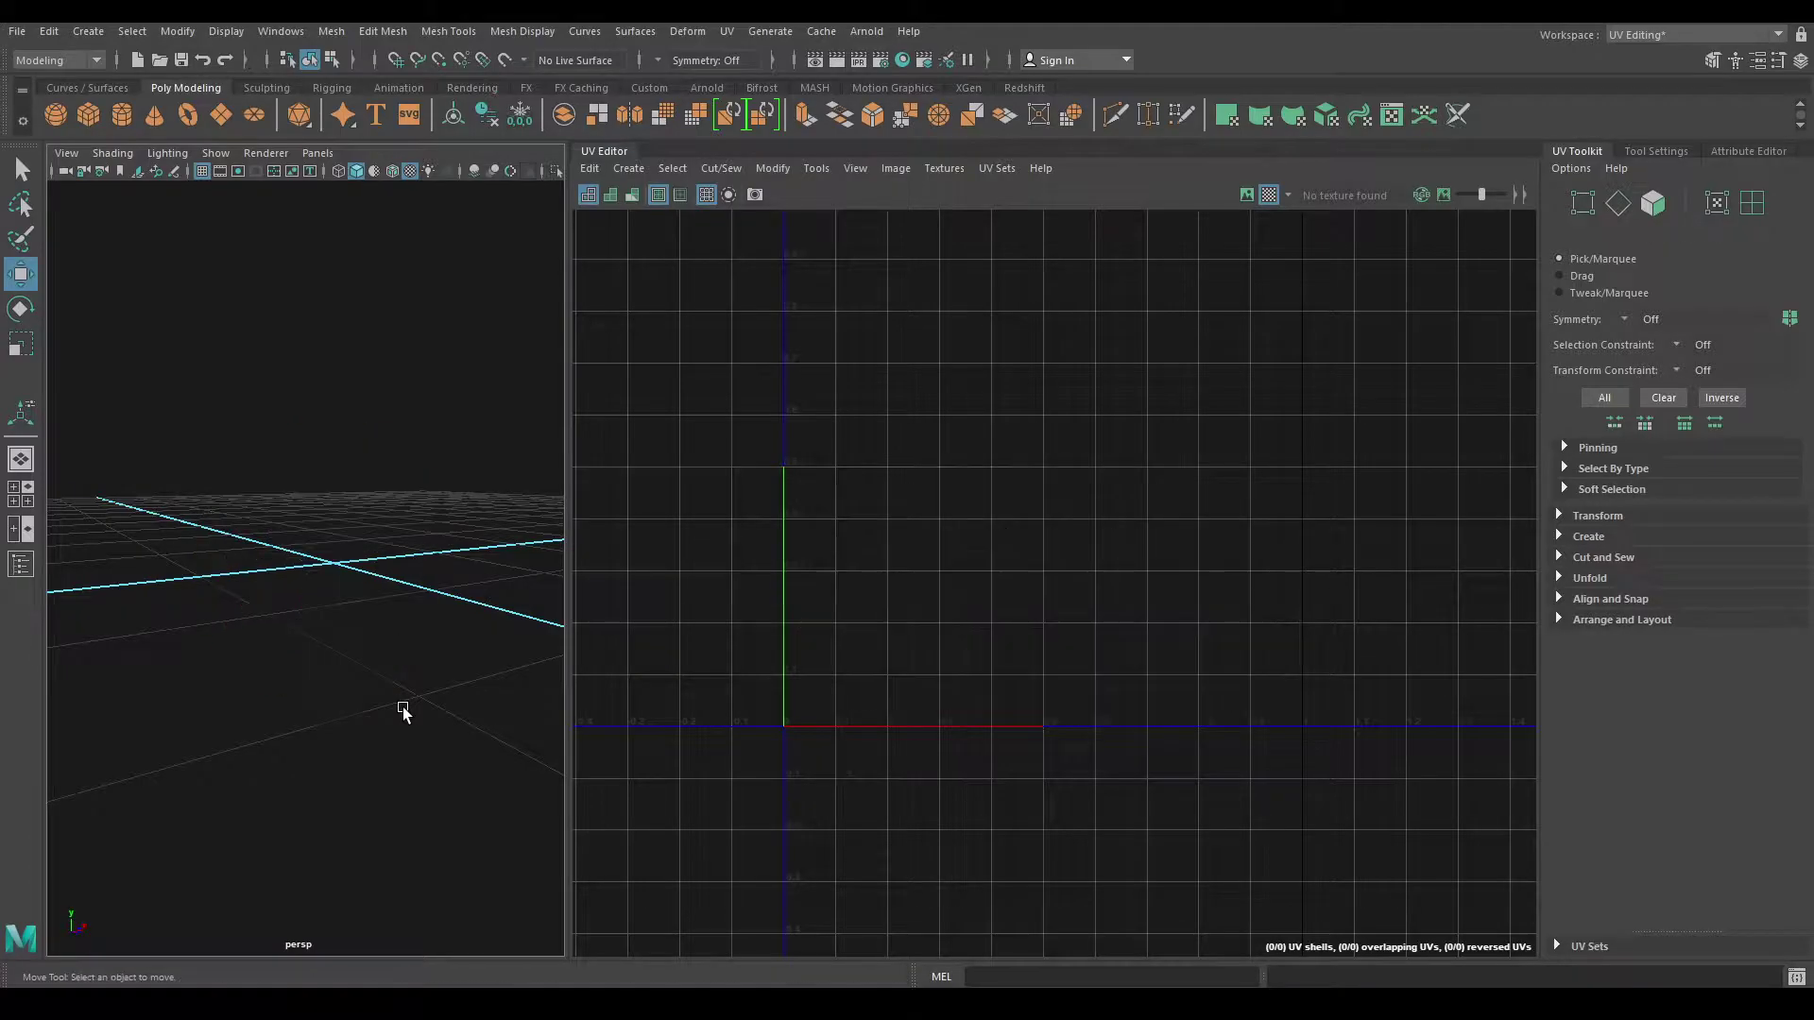
mouse_move(403, 707)
left_mouse_down("alt")
mouse_move(364, 757)
mouse_move(340, 597)
left_mouse_up("alt")
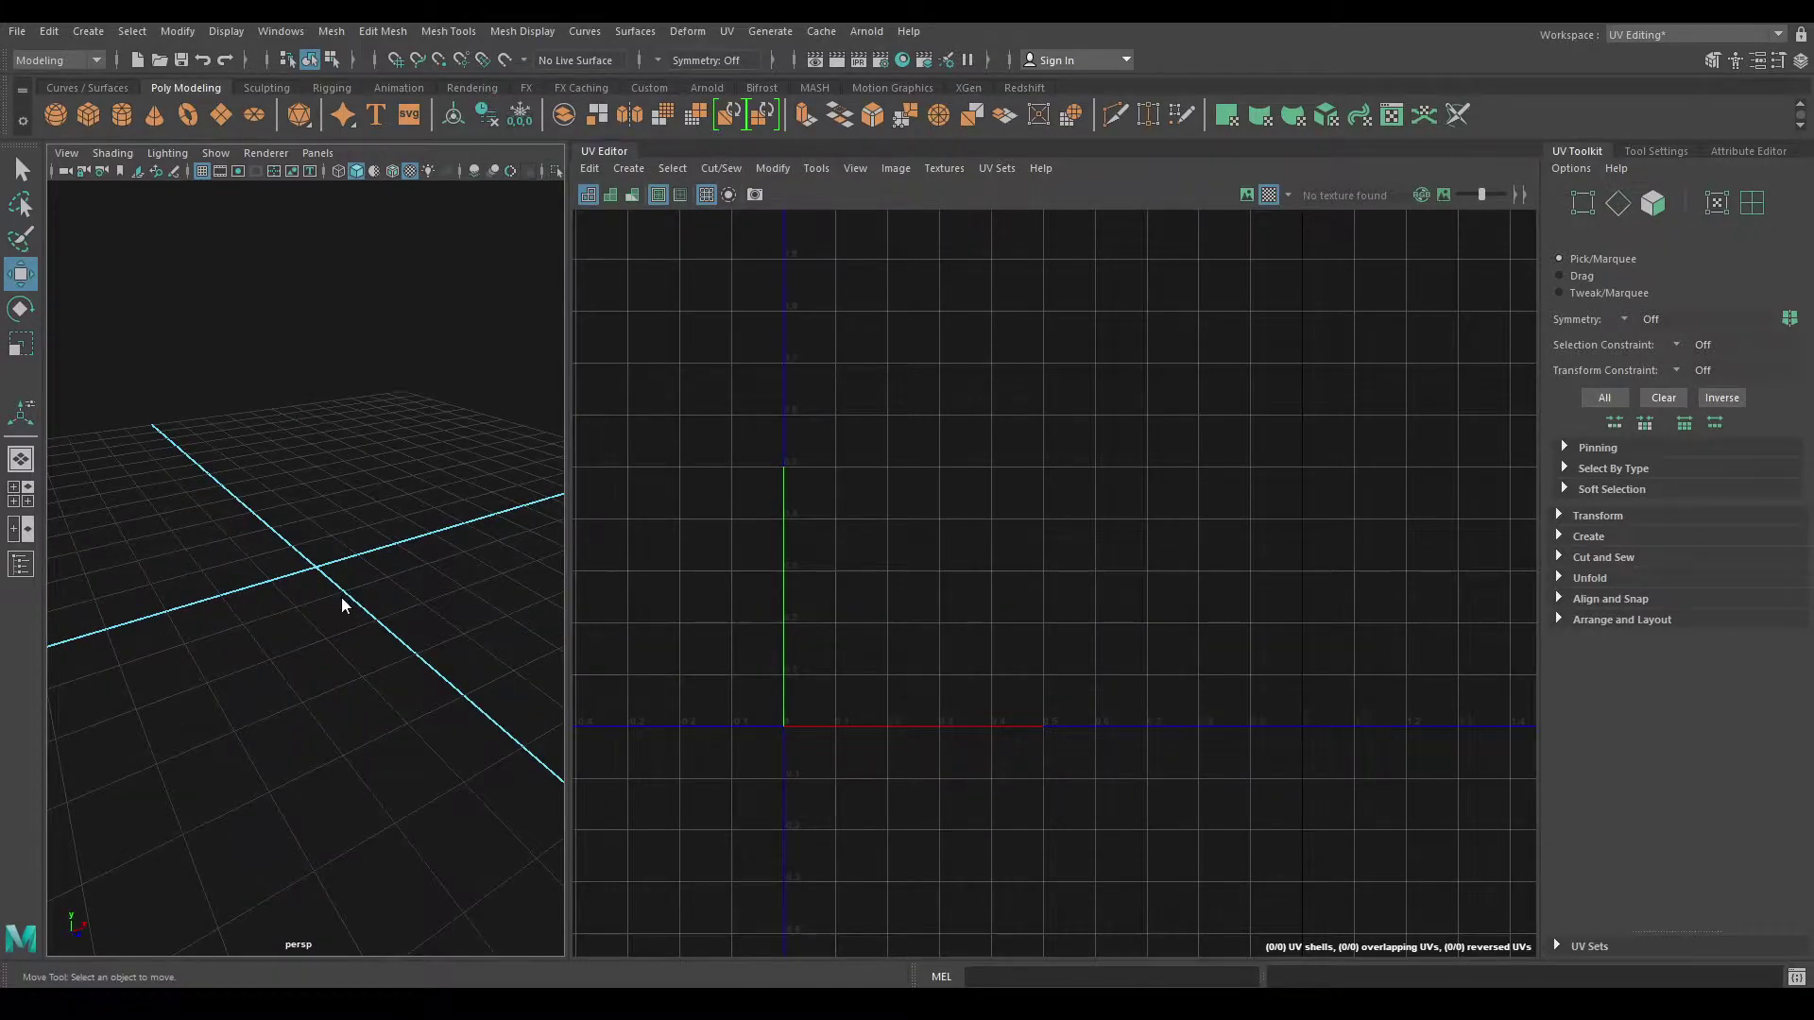
right_click(342, 597, "shift")
right_click_drag(342, 593, 406, 633, "shift")
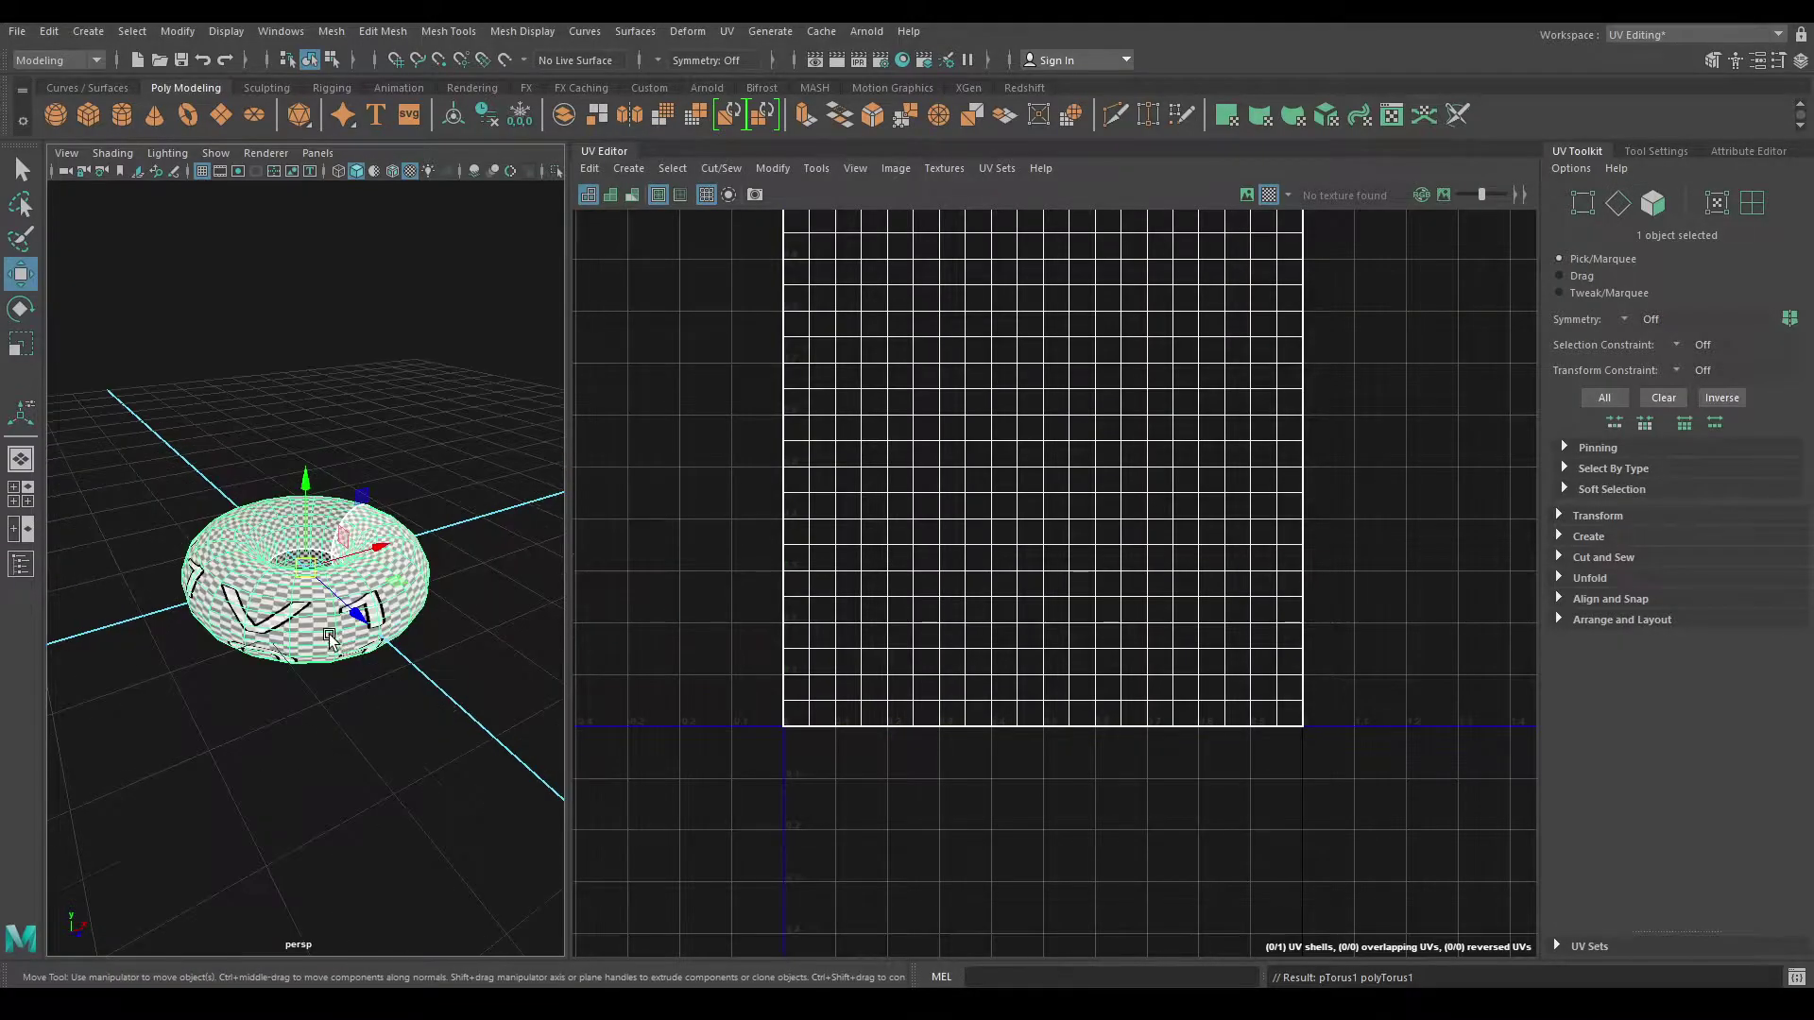
key("f")
mouse_move(329, 633)
left_mouse_down("alt")
mouse_move(361, 763)
mouse_move(486, 763)
mouse_move(492, 624)
mouse_move(444, 529)
mouse_move(381, 656)
mouse_move(434, 704)
mouse_move(224, 709)
mouse_move(307, 645)
mouse_move(395, 627)
left_mouse_up("alt")
Step: Select the torus and bring up the UV Editor's list of mapping projections
mouse_move(406, 534)
left_mouse_down("alt")
mouse_move(425, 720)
mouse_move(383, 620)
mouse_move(475, 627)
mouse_move(489, 607)
mouse_move(444, 662)
mouse_move(490, 457)
left_mouse_up("alt")
scroll(444, 662, "down", 5)
left_click(491, 457)
left_click_drag(432, 606, 389, 634, "alt")
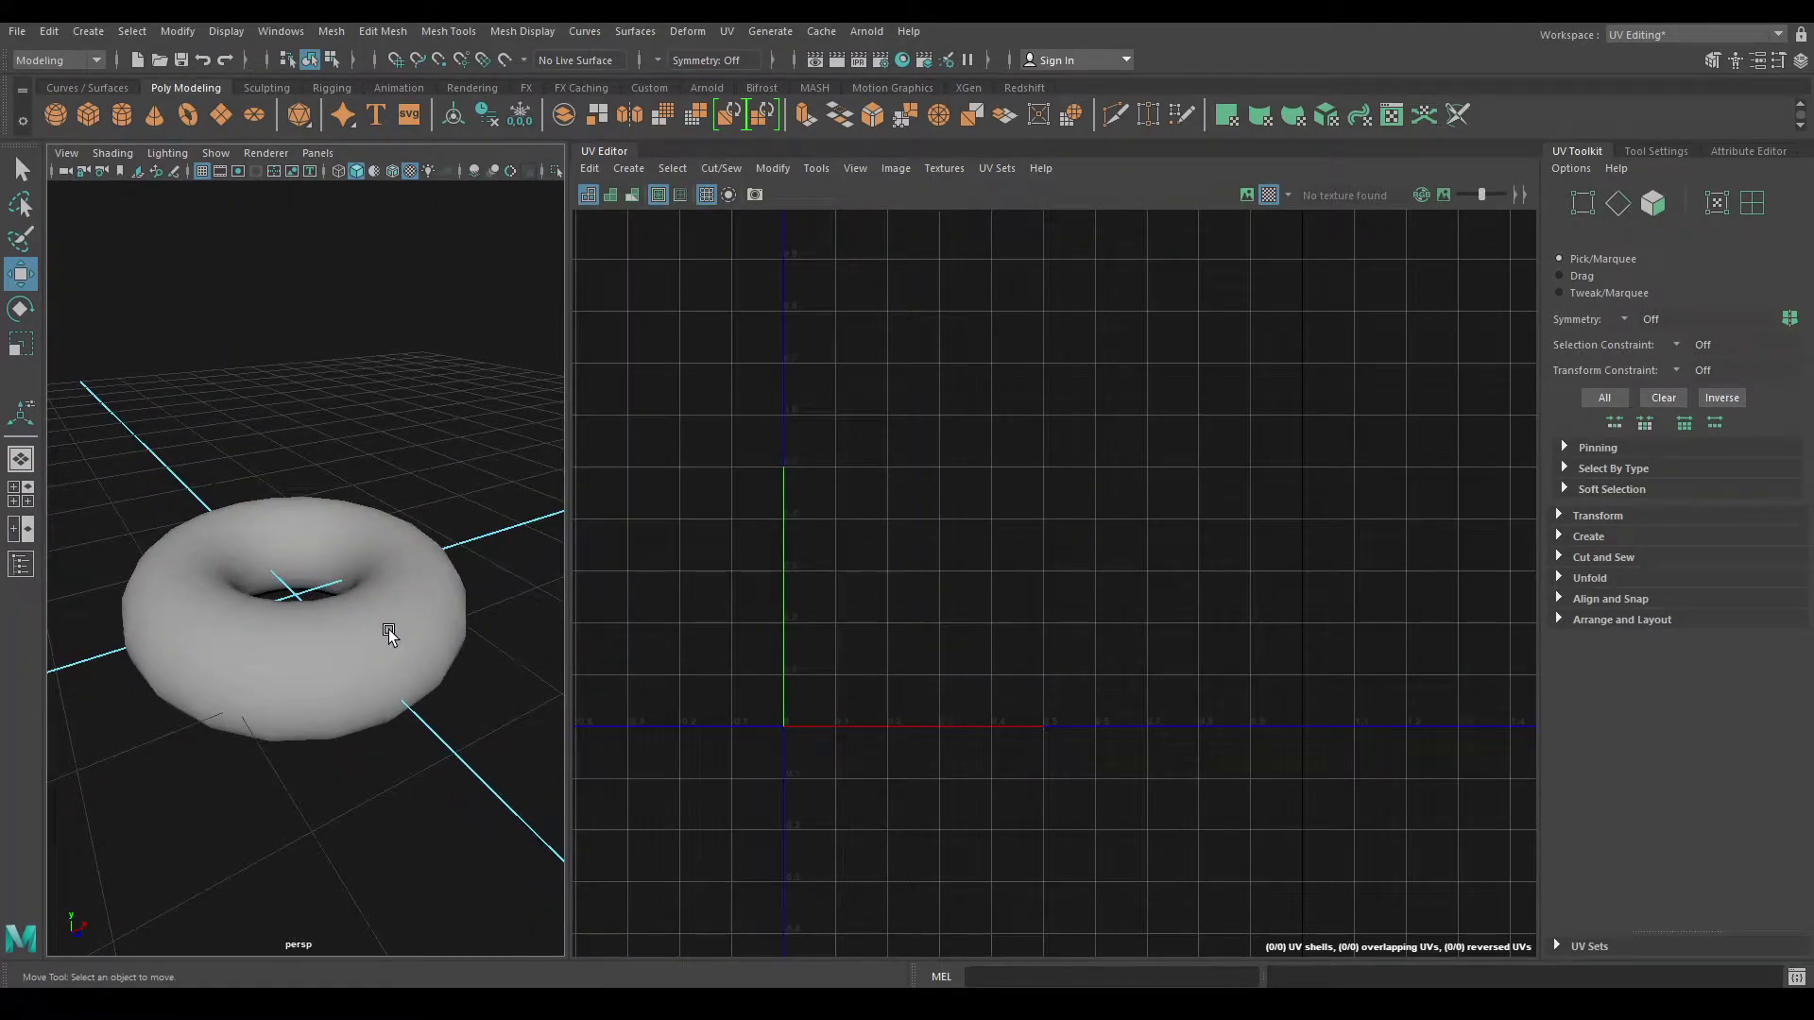
left_click(389, 633)
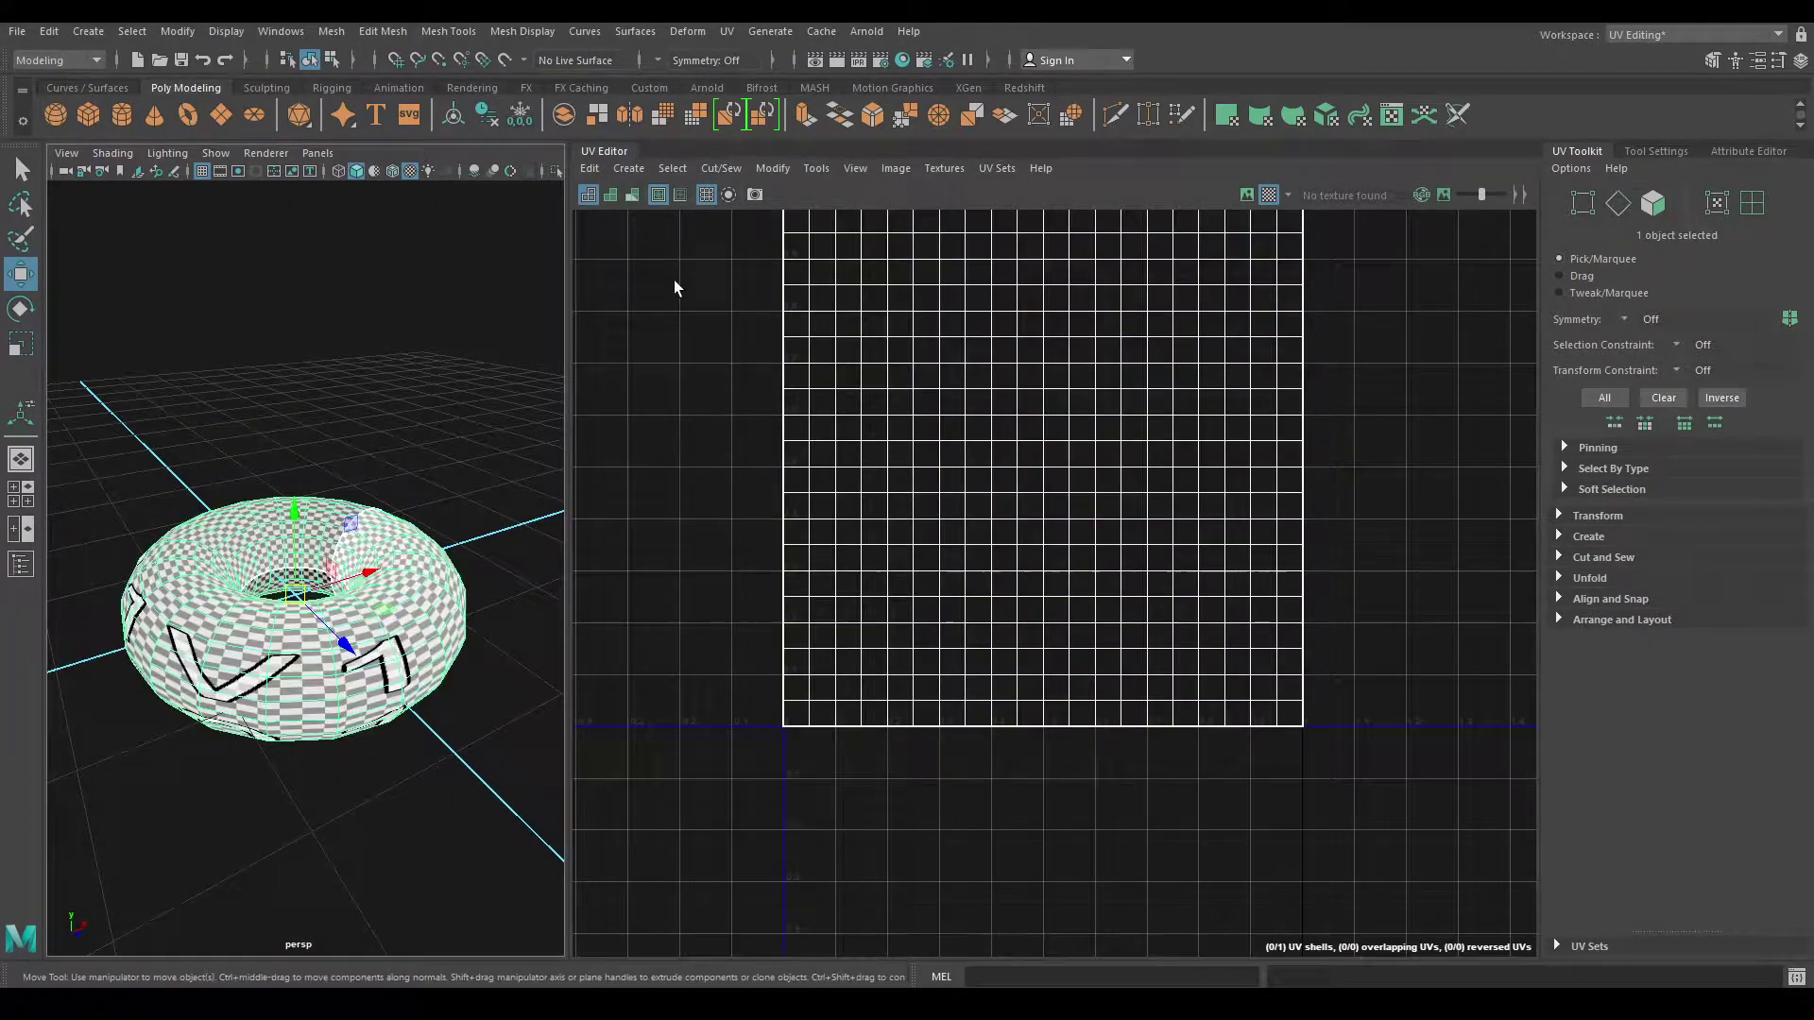
left_click(626, 167)
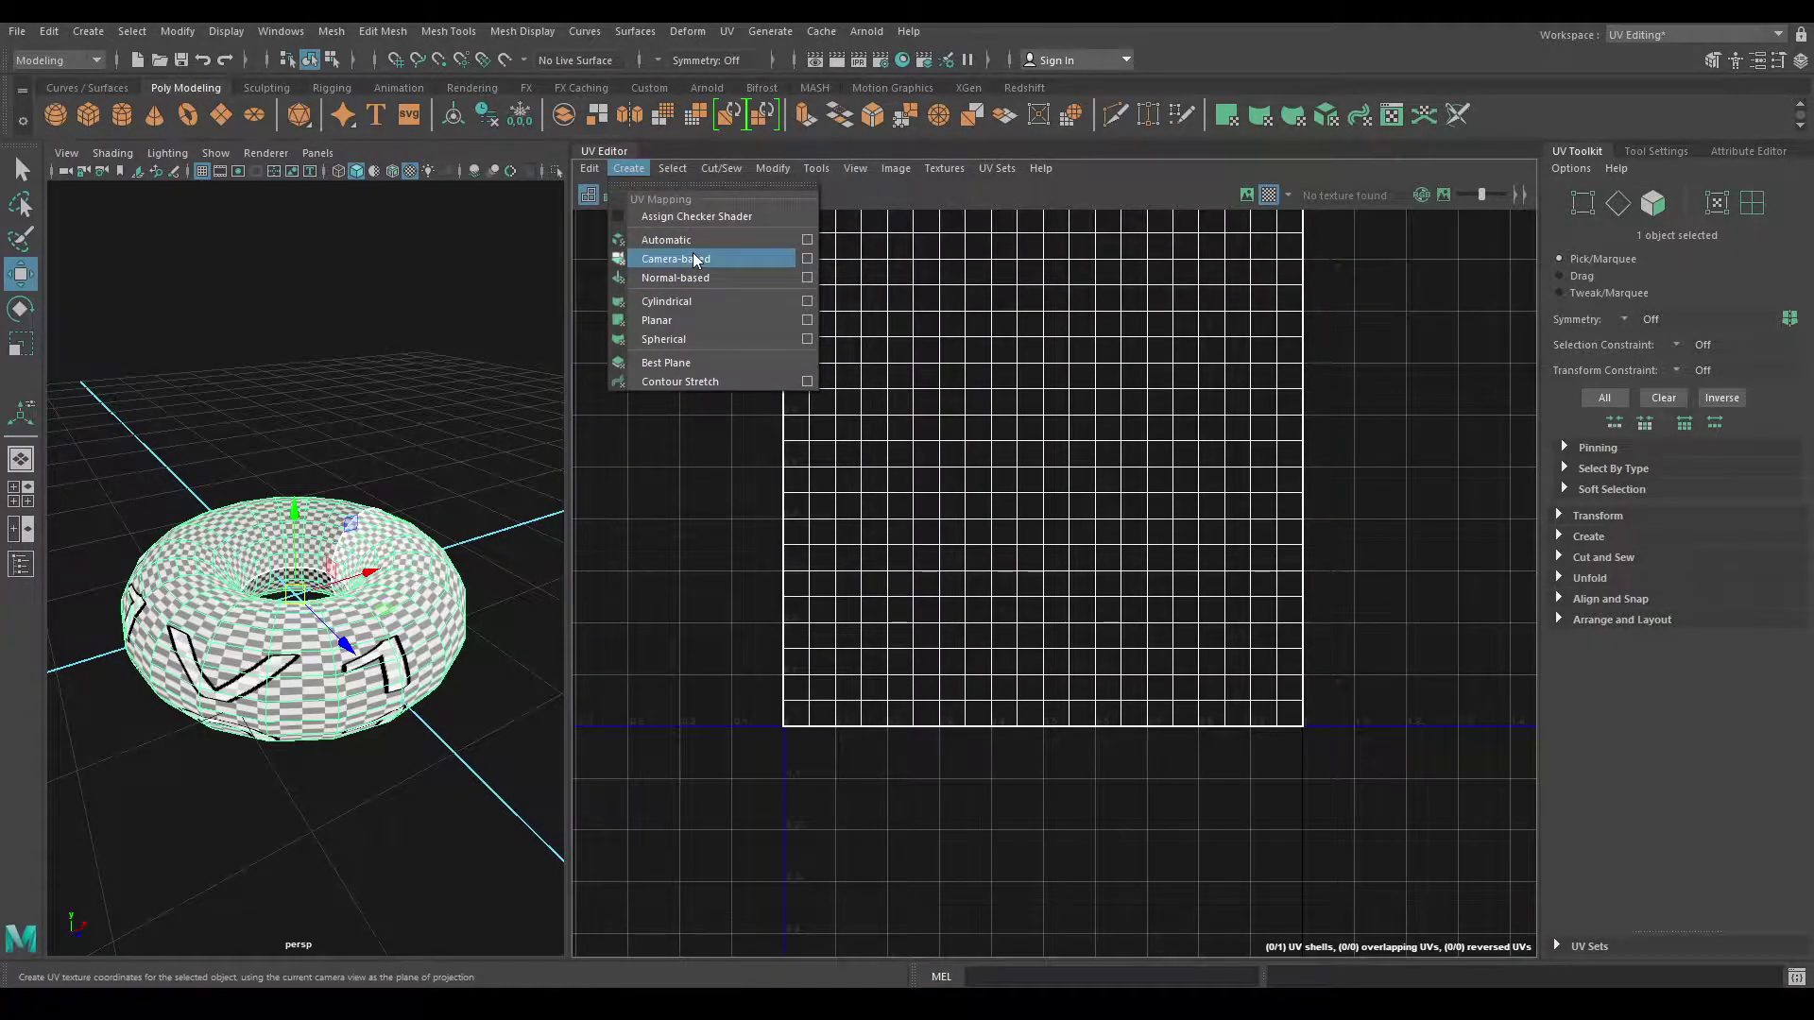
Step: Dismiss the mapping list and apply Modify > Unitize to the torus UVs
left_click(961, 196)
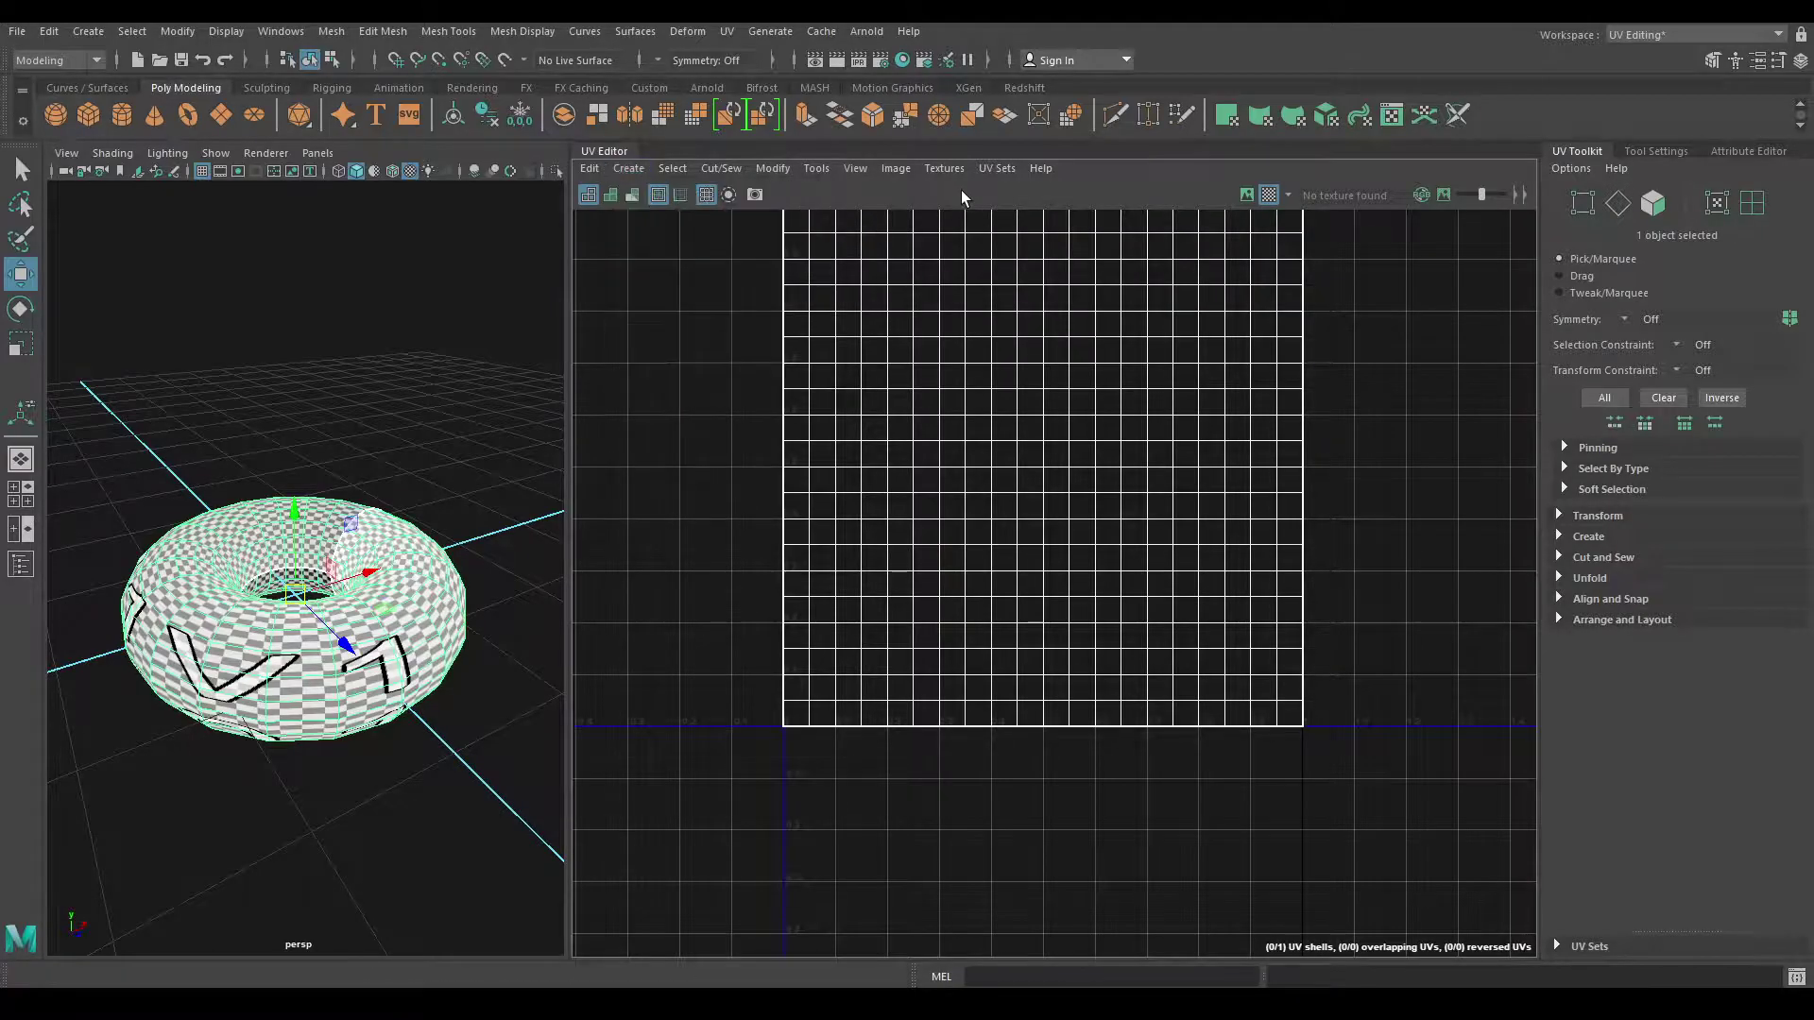
left_click(773, 168)
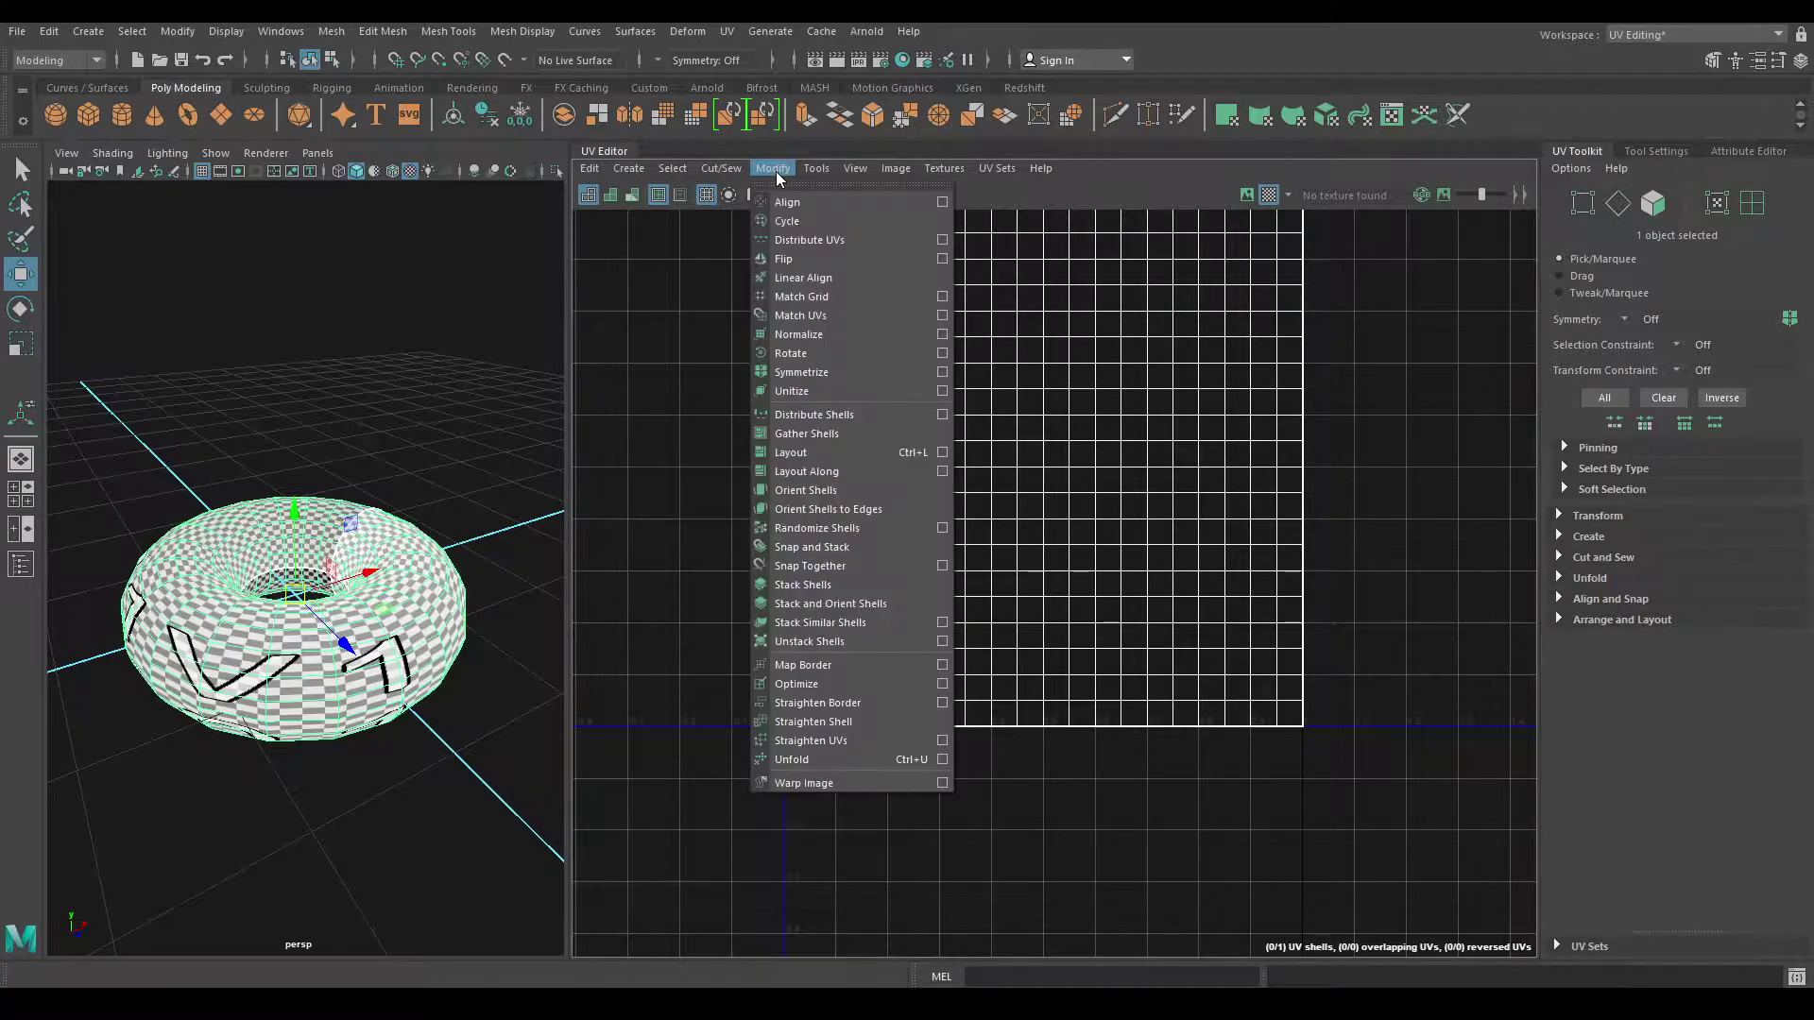
left_click(812, 389)
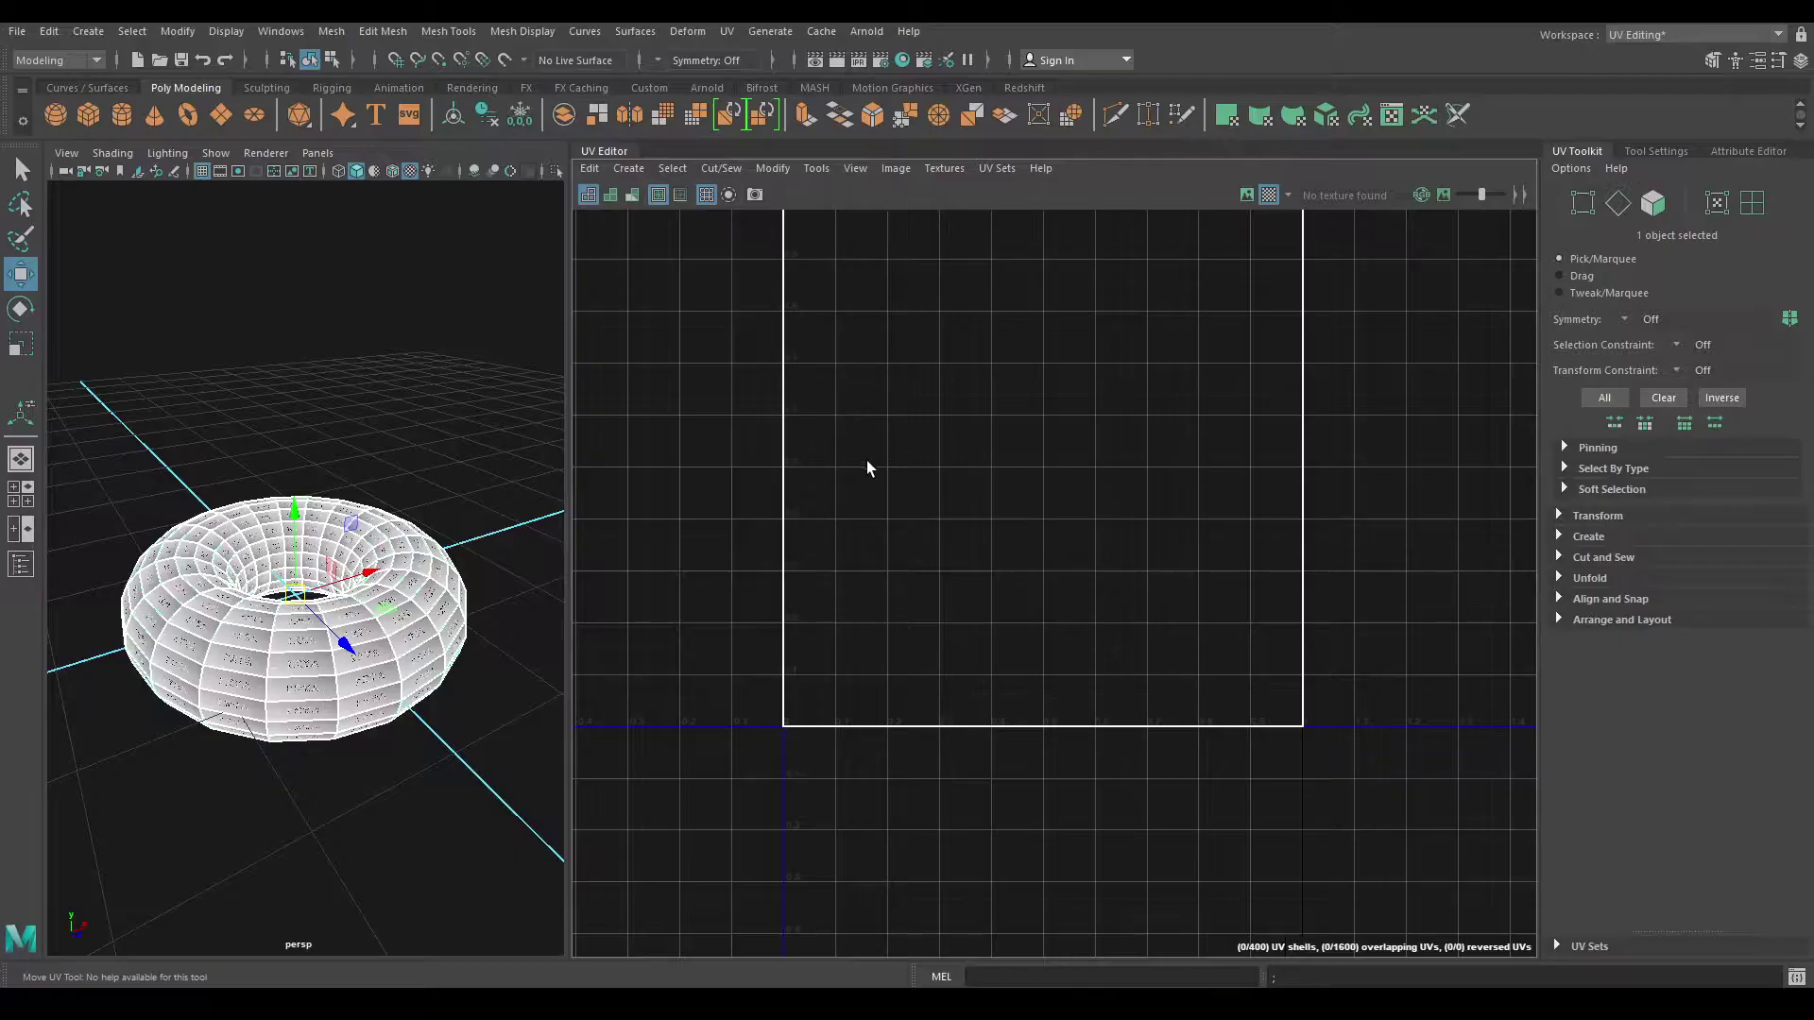
scroll(875, 592, "down", 2)
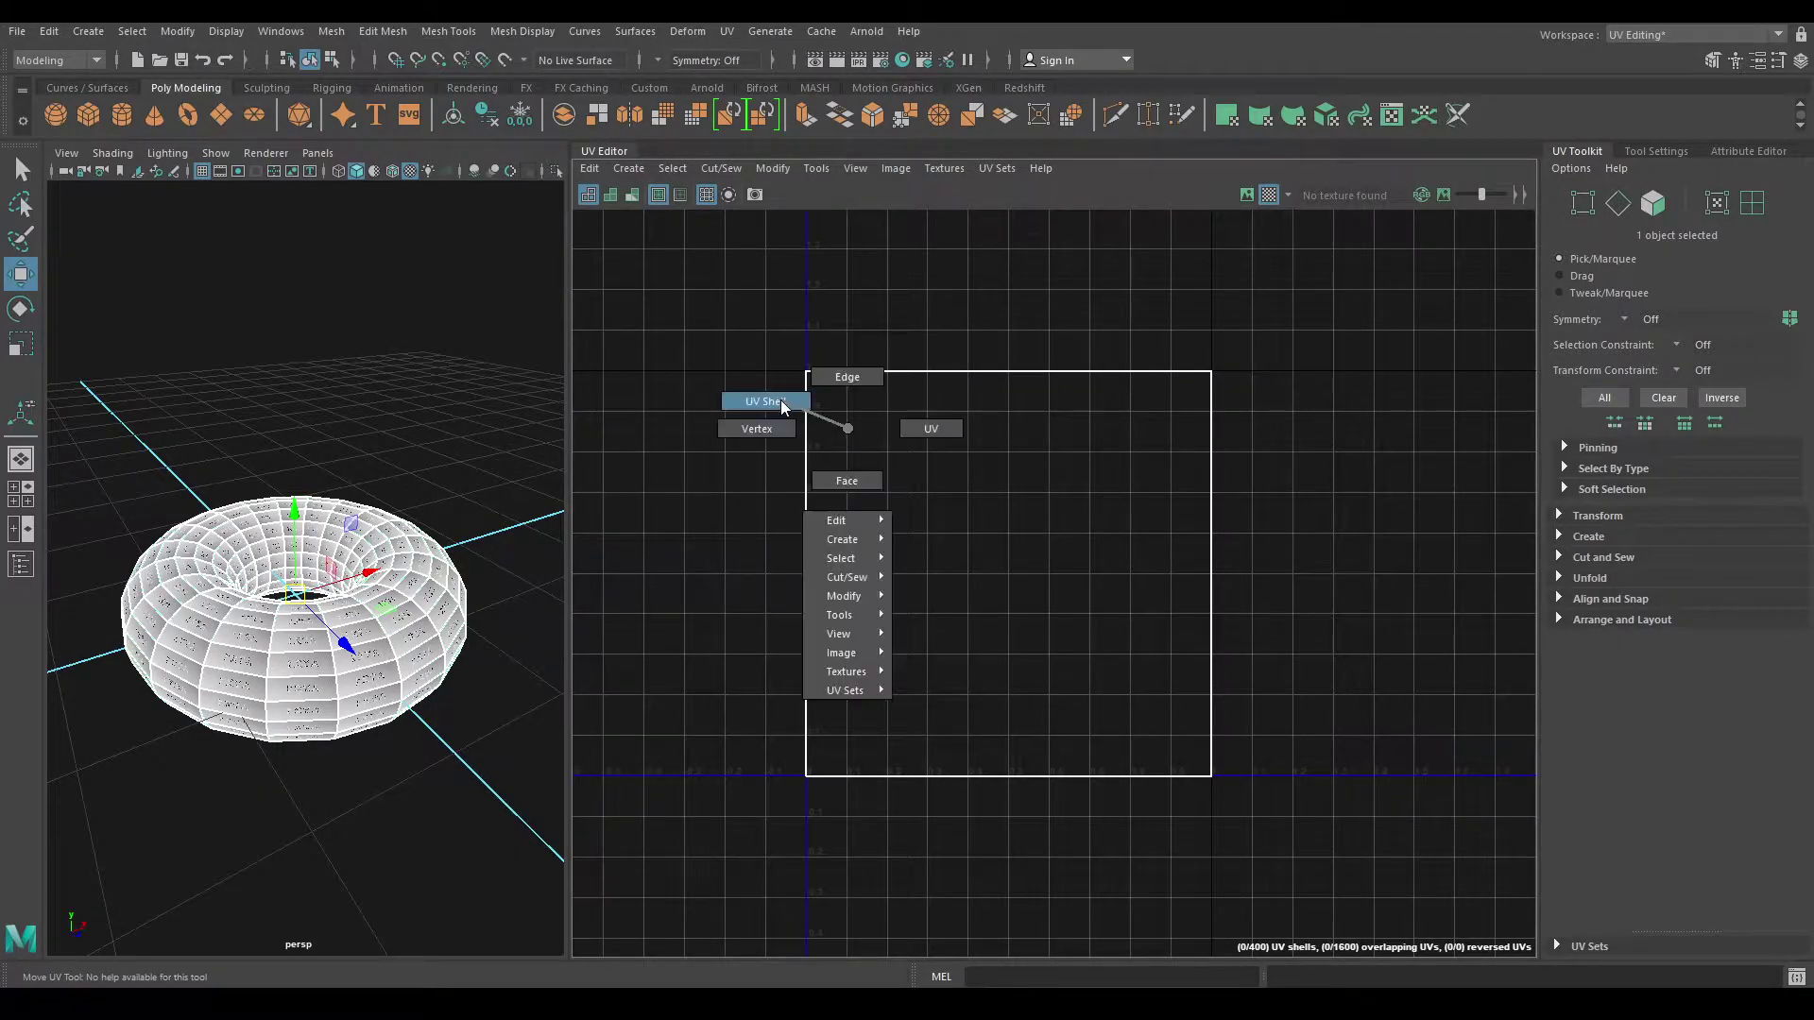
Step: Test-move one UV shell in UV Shell mode, undo the move, and orbit the torus
right_click_drag(839, 408, 755, 397)
left_click(896, 451)
left_click_drag(1020, 567, 1089, 573)
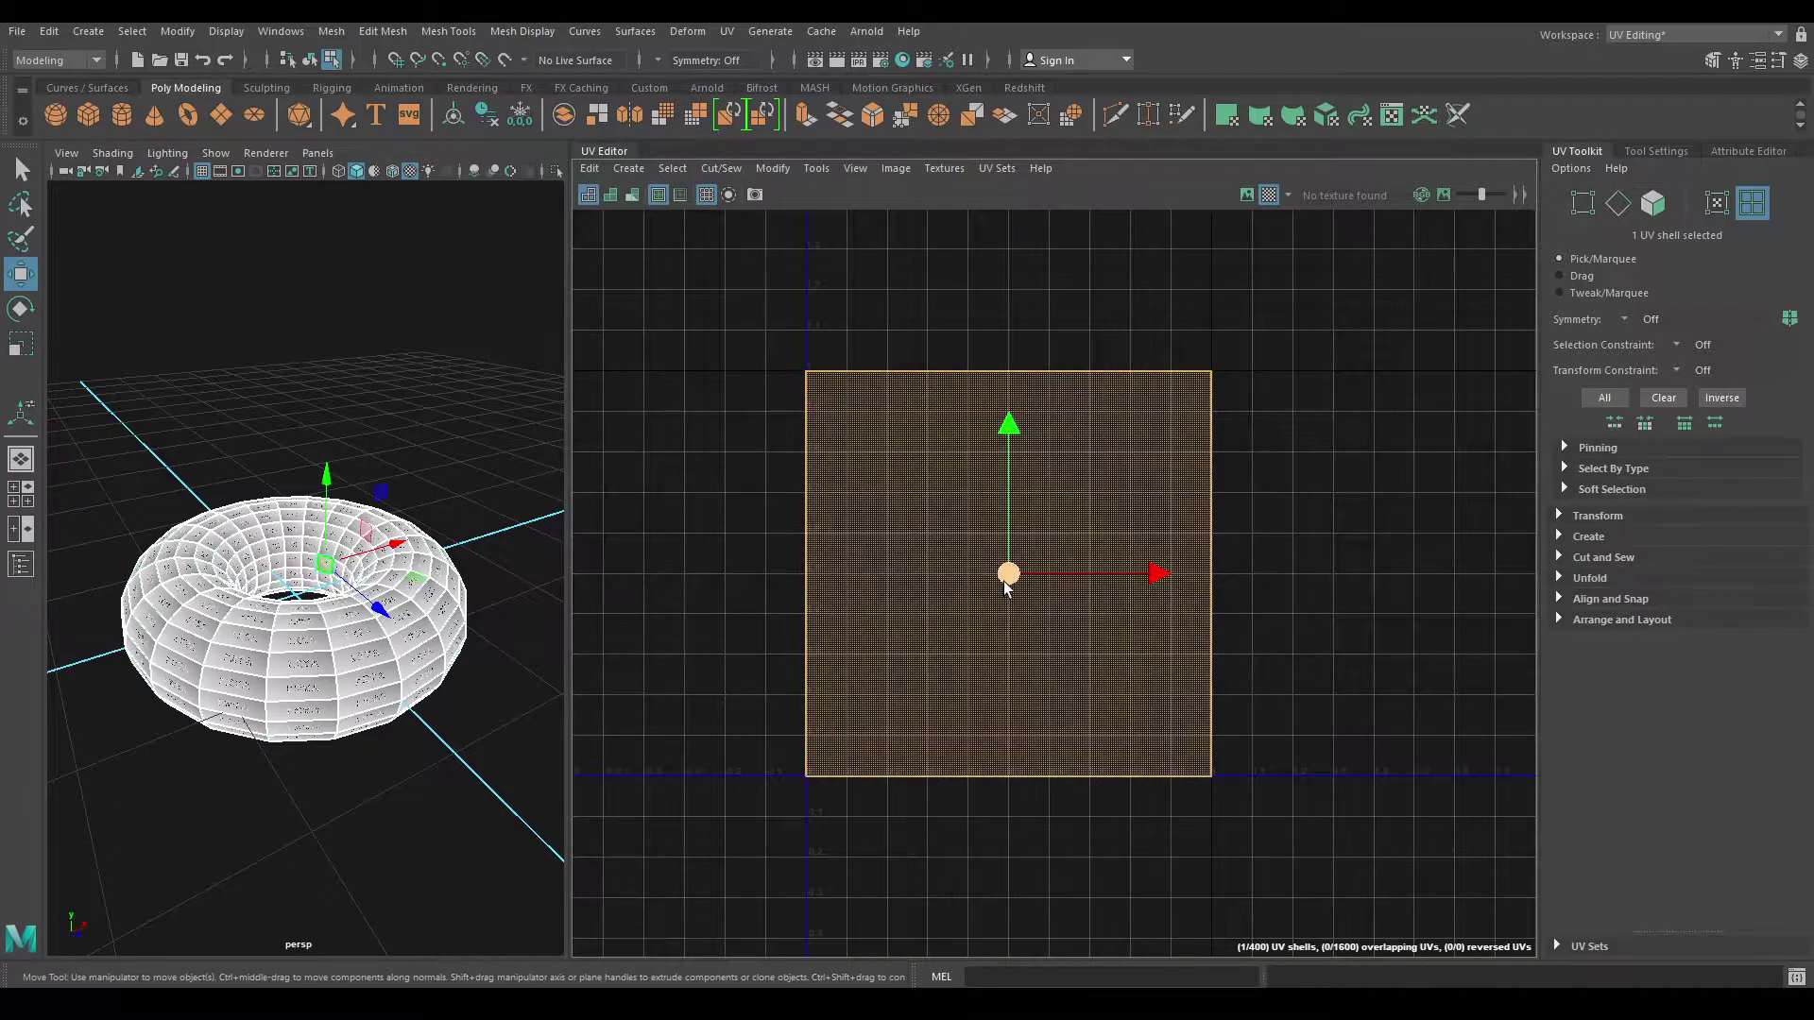
key("ctrl+z")
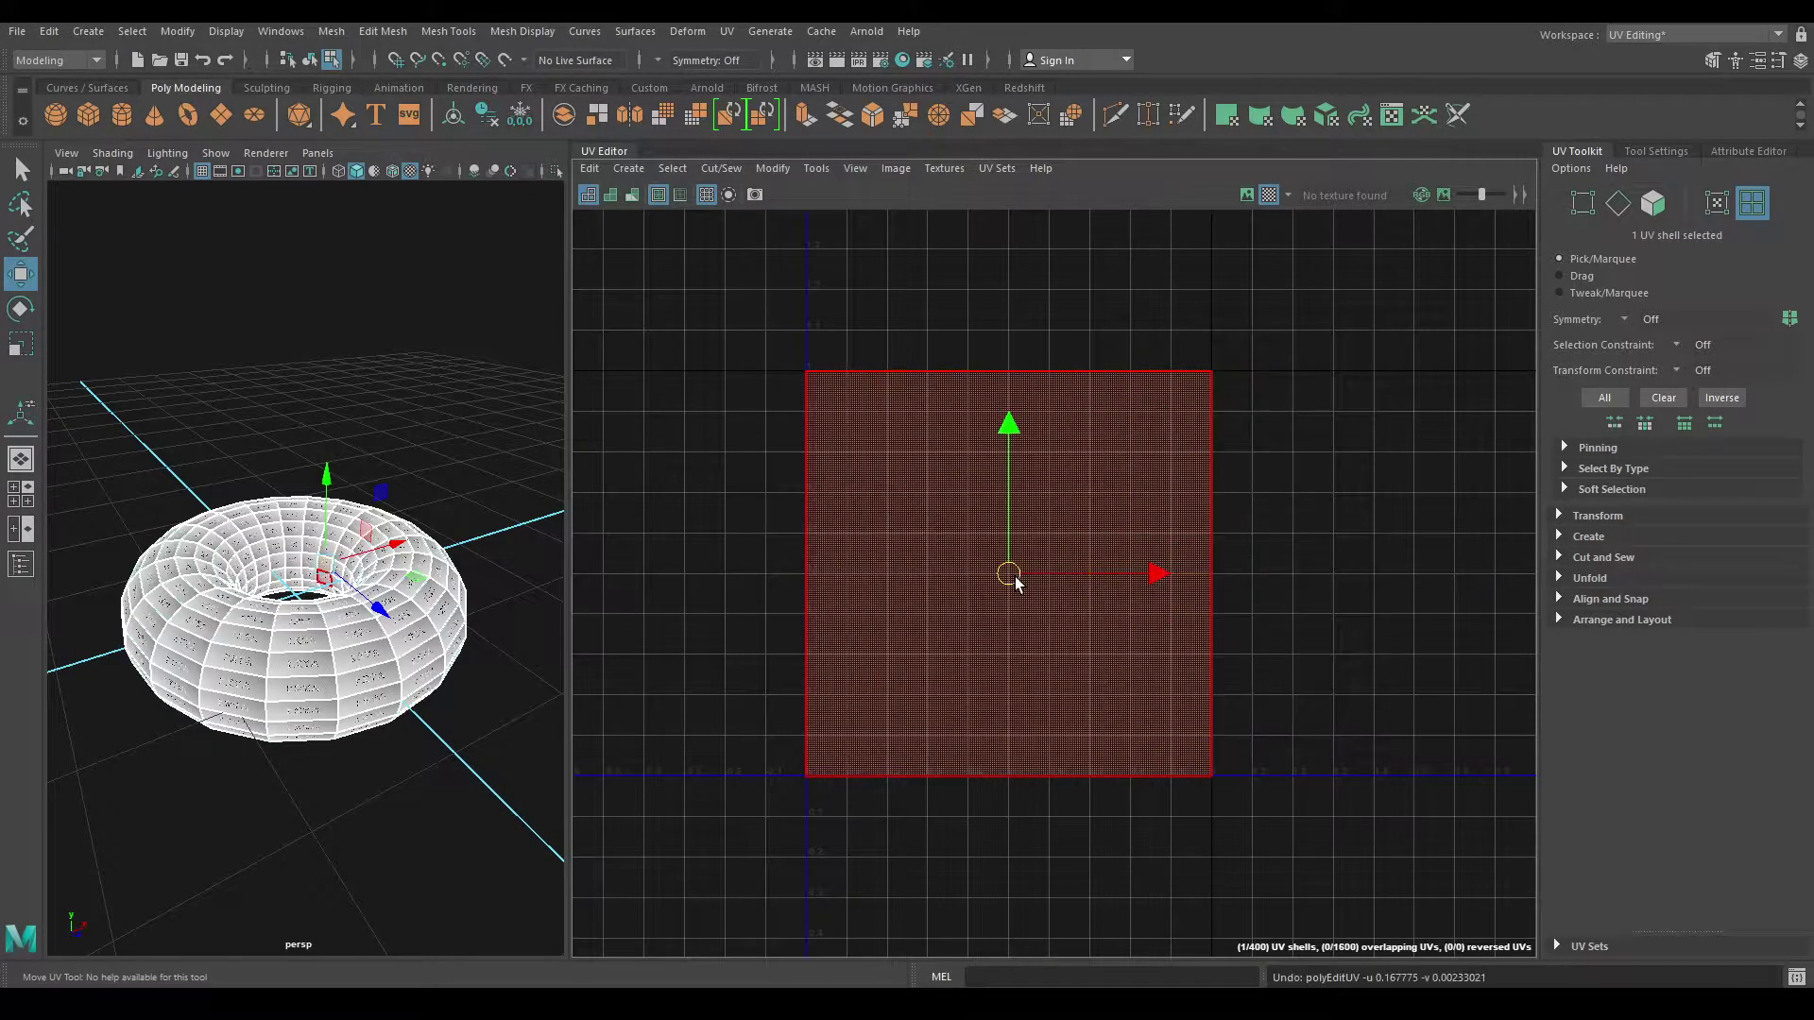
scroll(361, 578, "up", 3)
scroll(362, 578, "up", 3)
scroll(362, 579, "up", 3)
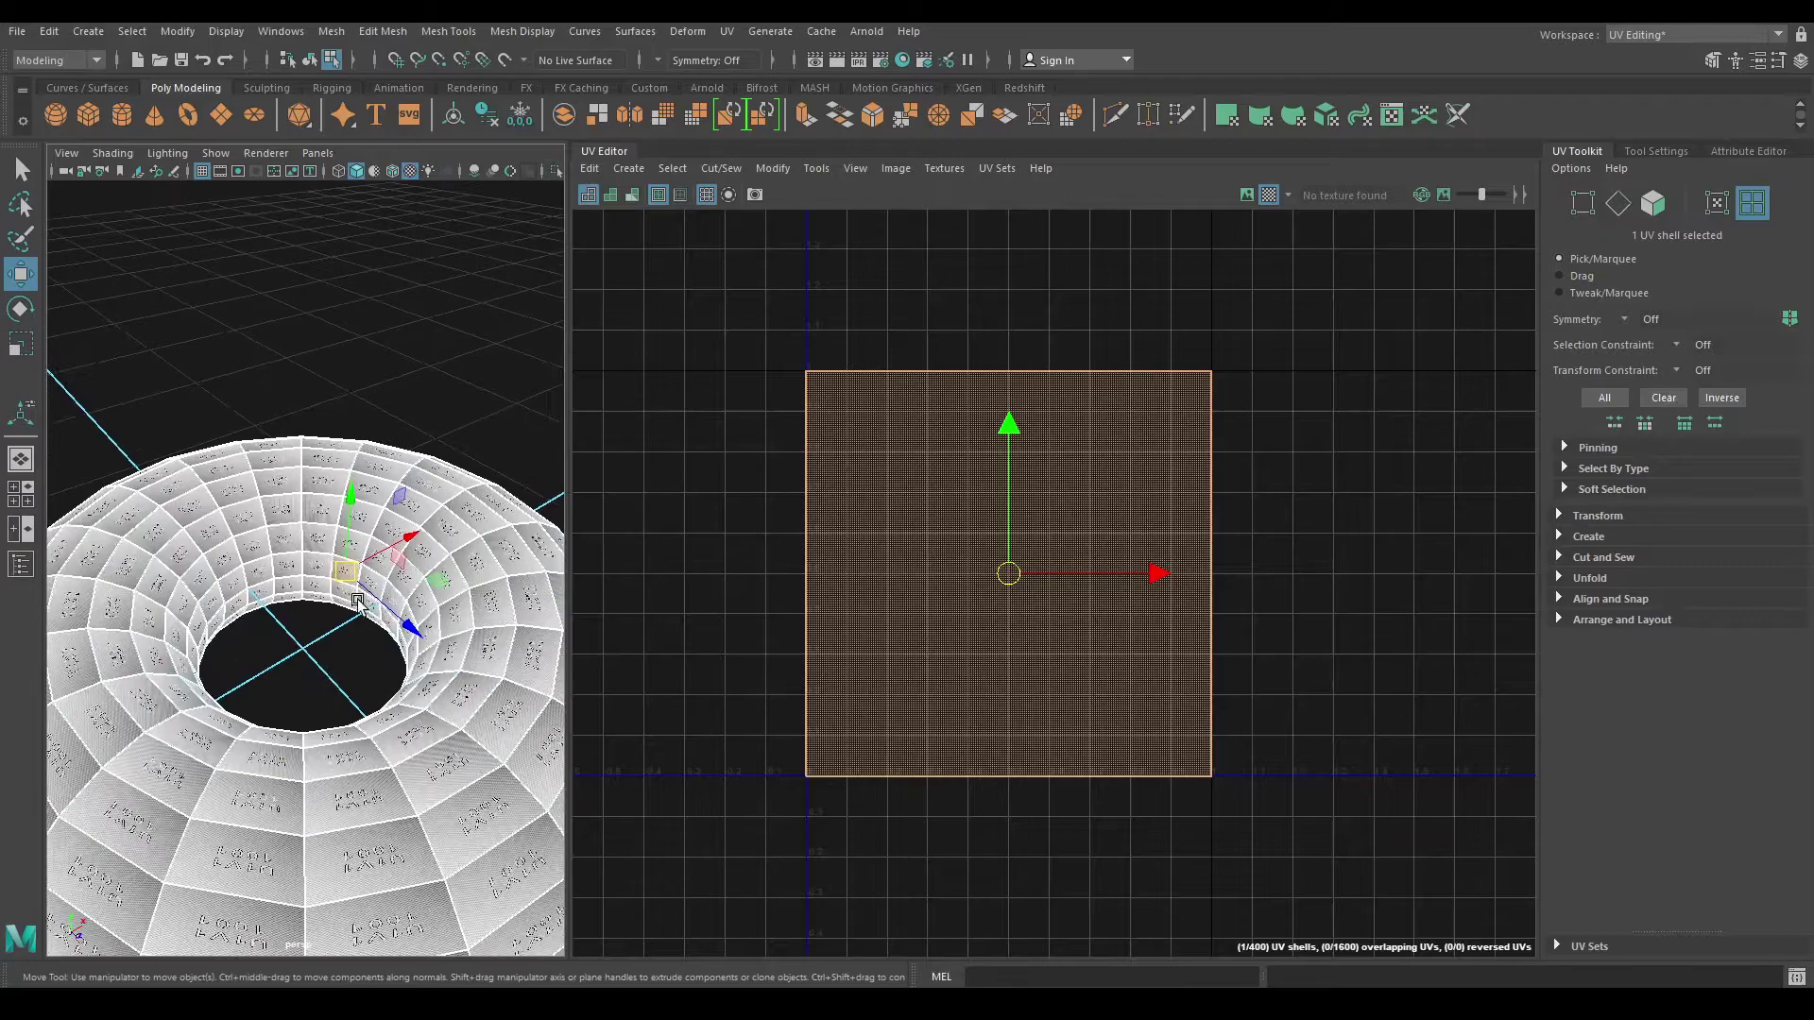
scroll(363, 578, "up", 3)
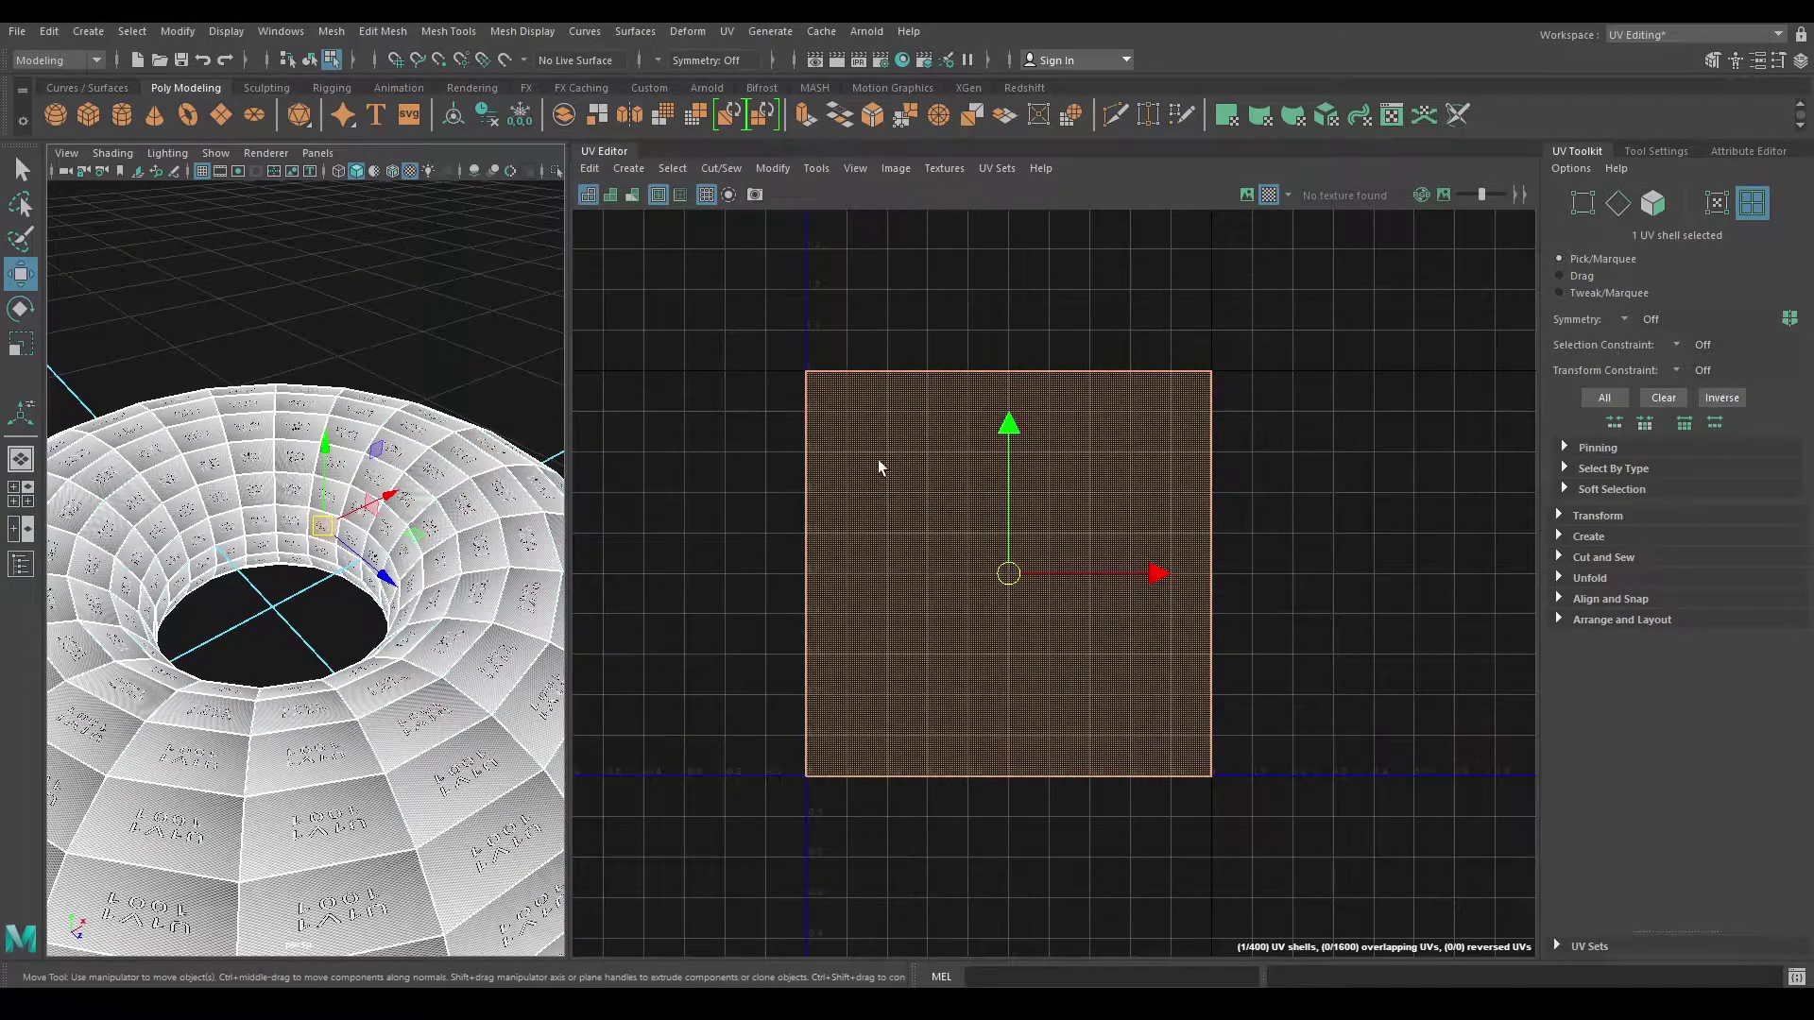
mouse_move(477, 505)
left_mouse_down("alt")
mouse_move(492, 467)
mouse_move(434, 380)
mouse_move(347, 317)
left_mouse_up("alt")
Step: Switch to Edge mode and select the edge loop around the torus's inner hole
right_click(435, 380)
left_click(430, 328)
scroll(346, 316, "up", 5)
left_click(392, 430)
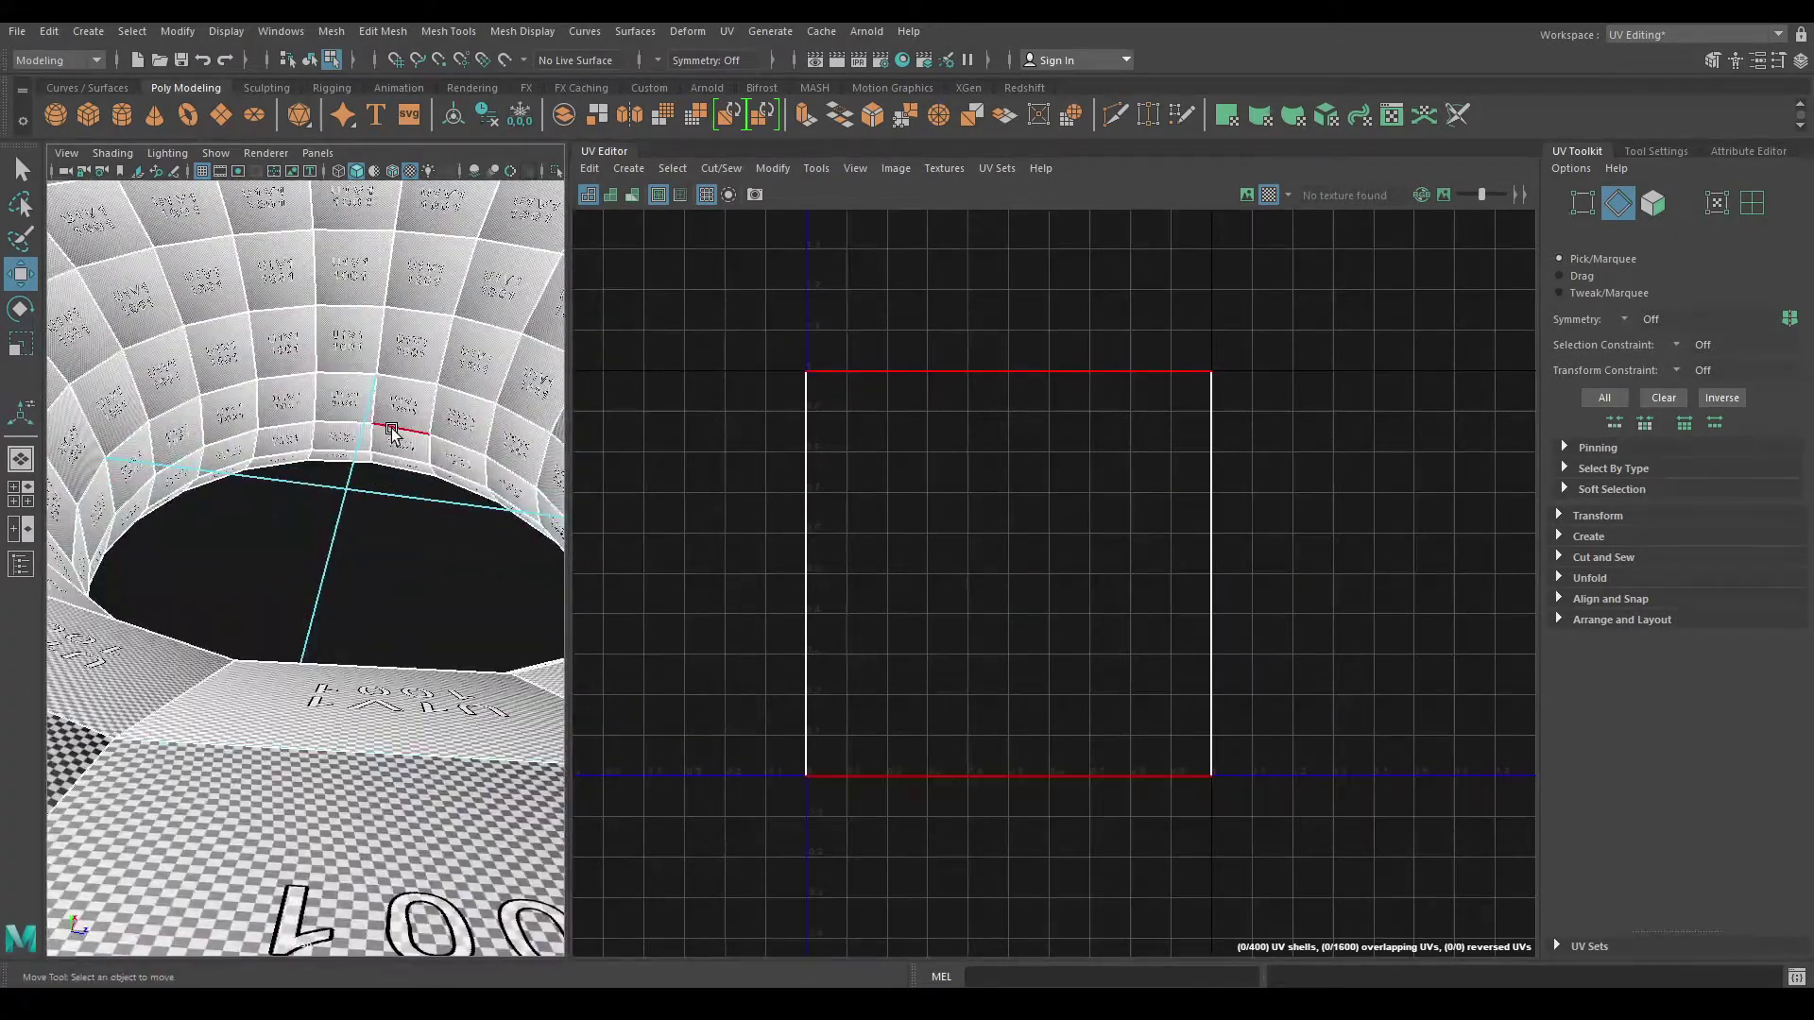
left_click(387, 430)
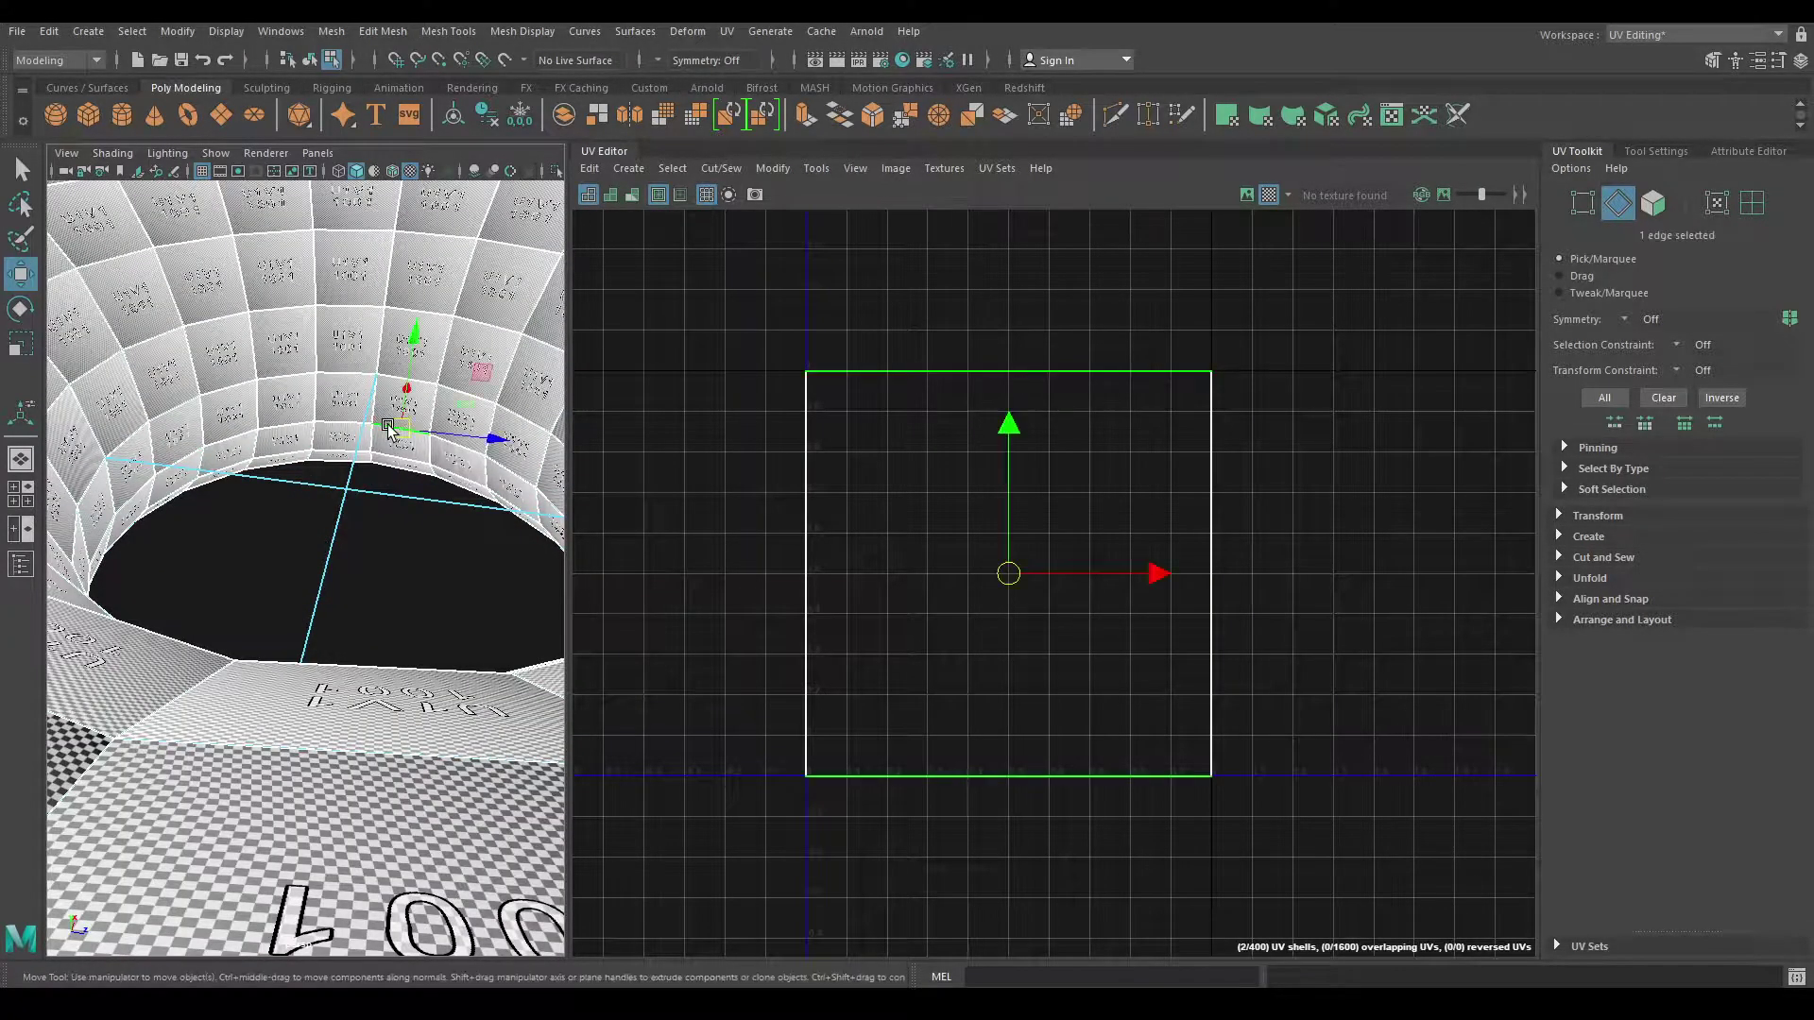
double_click(388, 429)
mouse_move(387, 430)
left_mouse_down("alt")
mouse_move(191, 465)
mouse_move(332, 423)
left_mouse_up("alt")
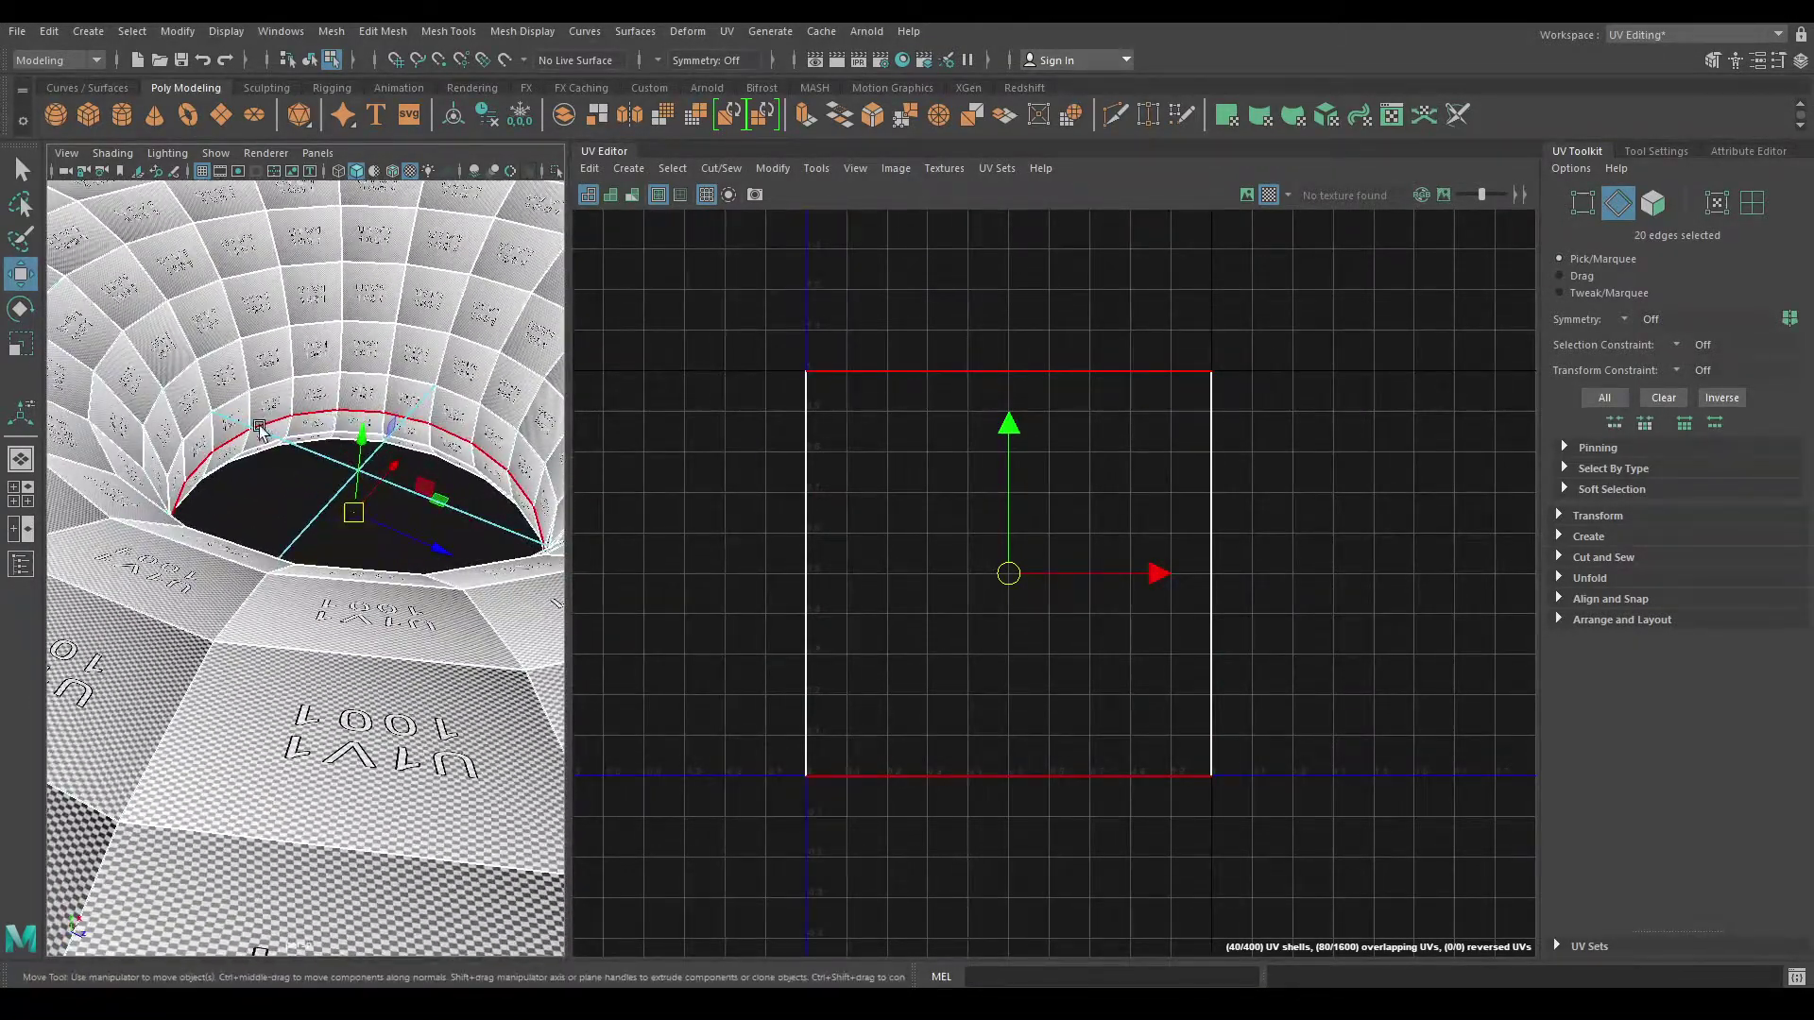
scroll(283, 435, "down", 2)
scroll(324, 443, "down", 1)
scroll(324, 472, "down", 1)
scroll(323, 499, "down", 2)
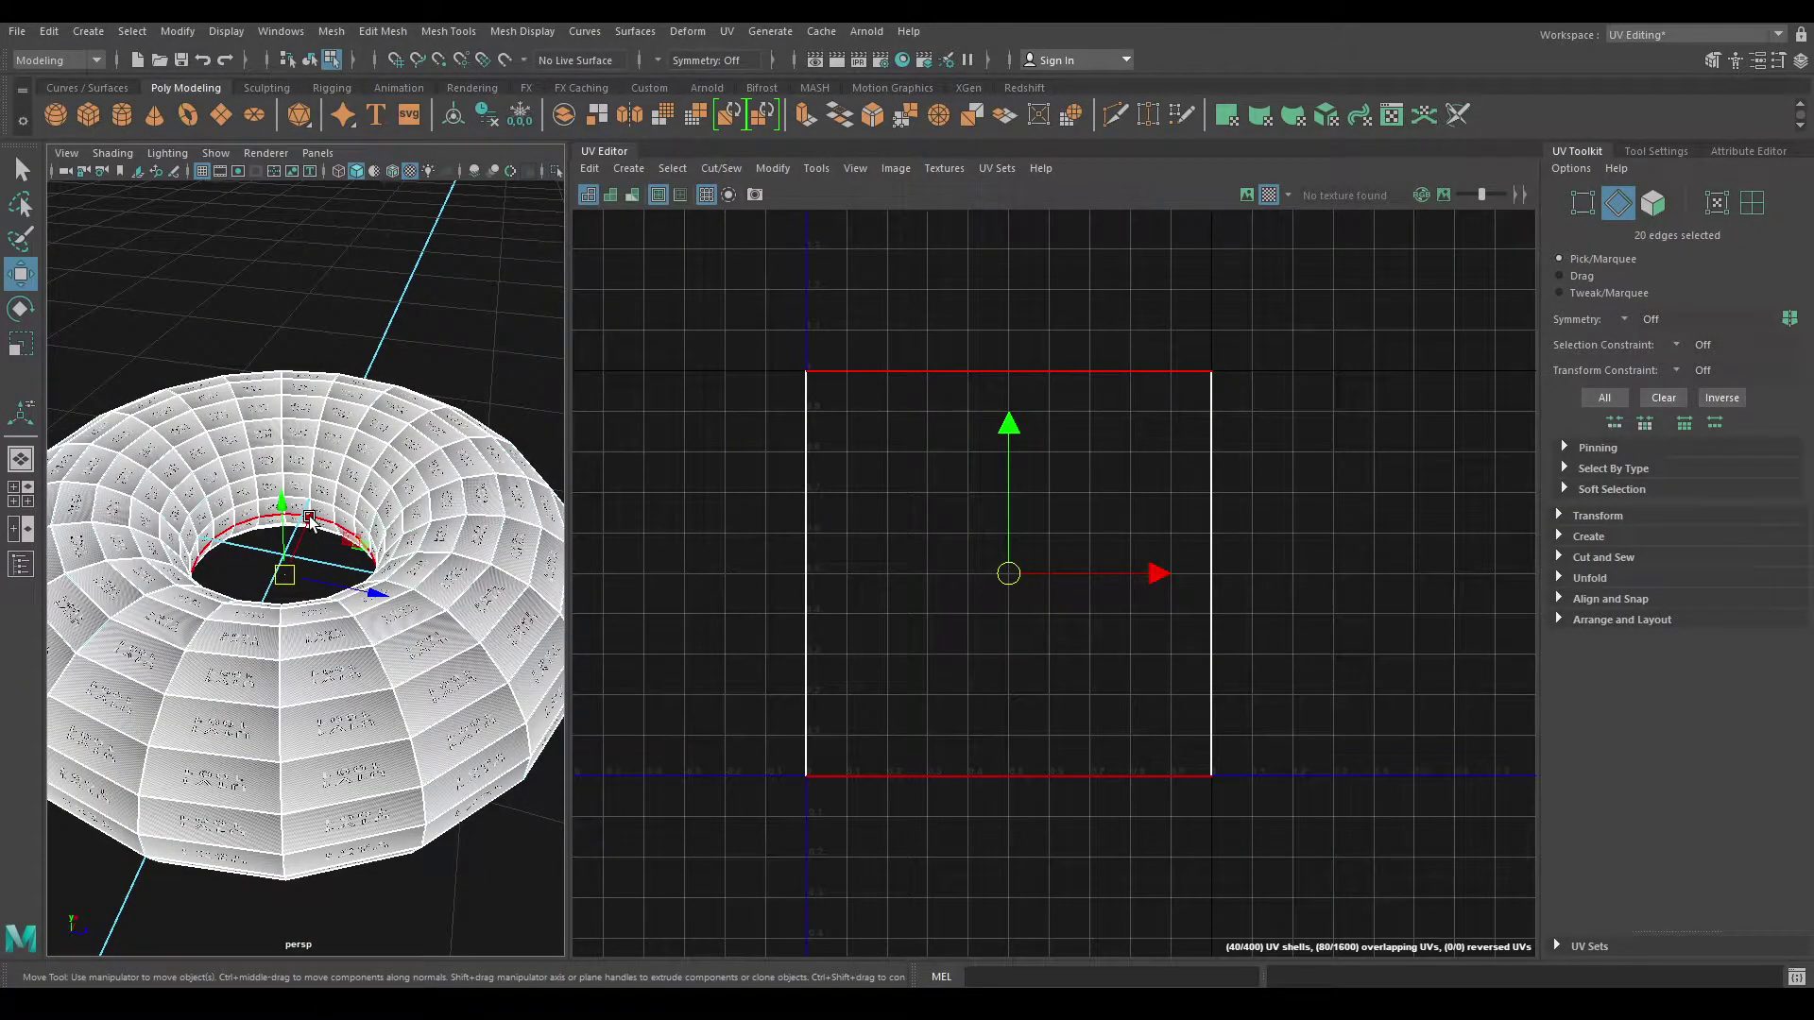
scroll(350, 487, "up", 5)
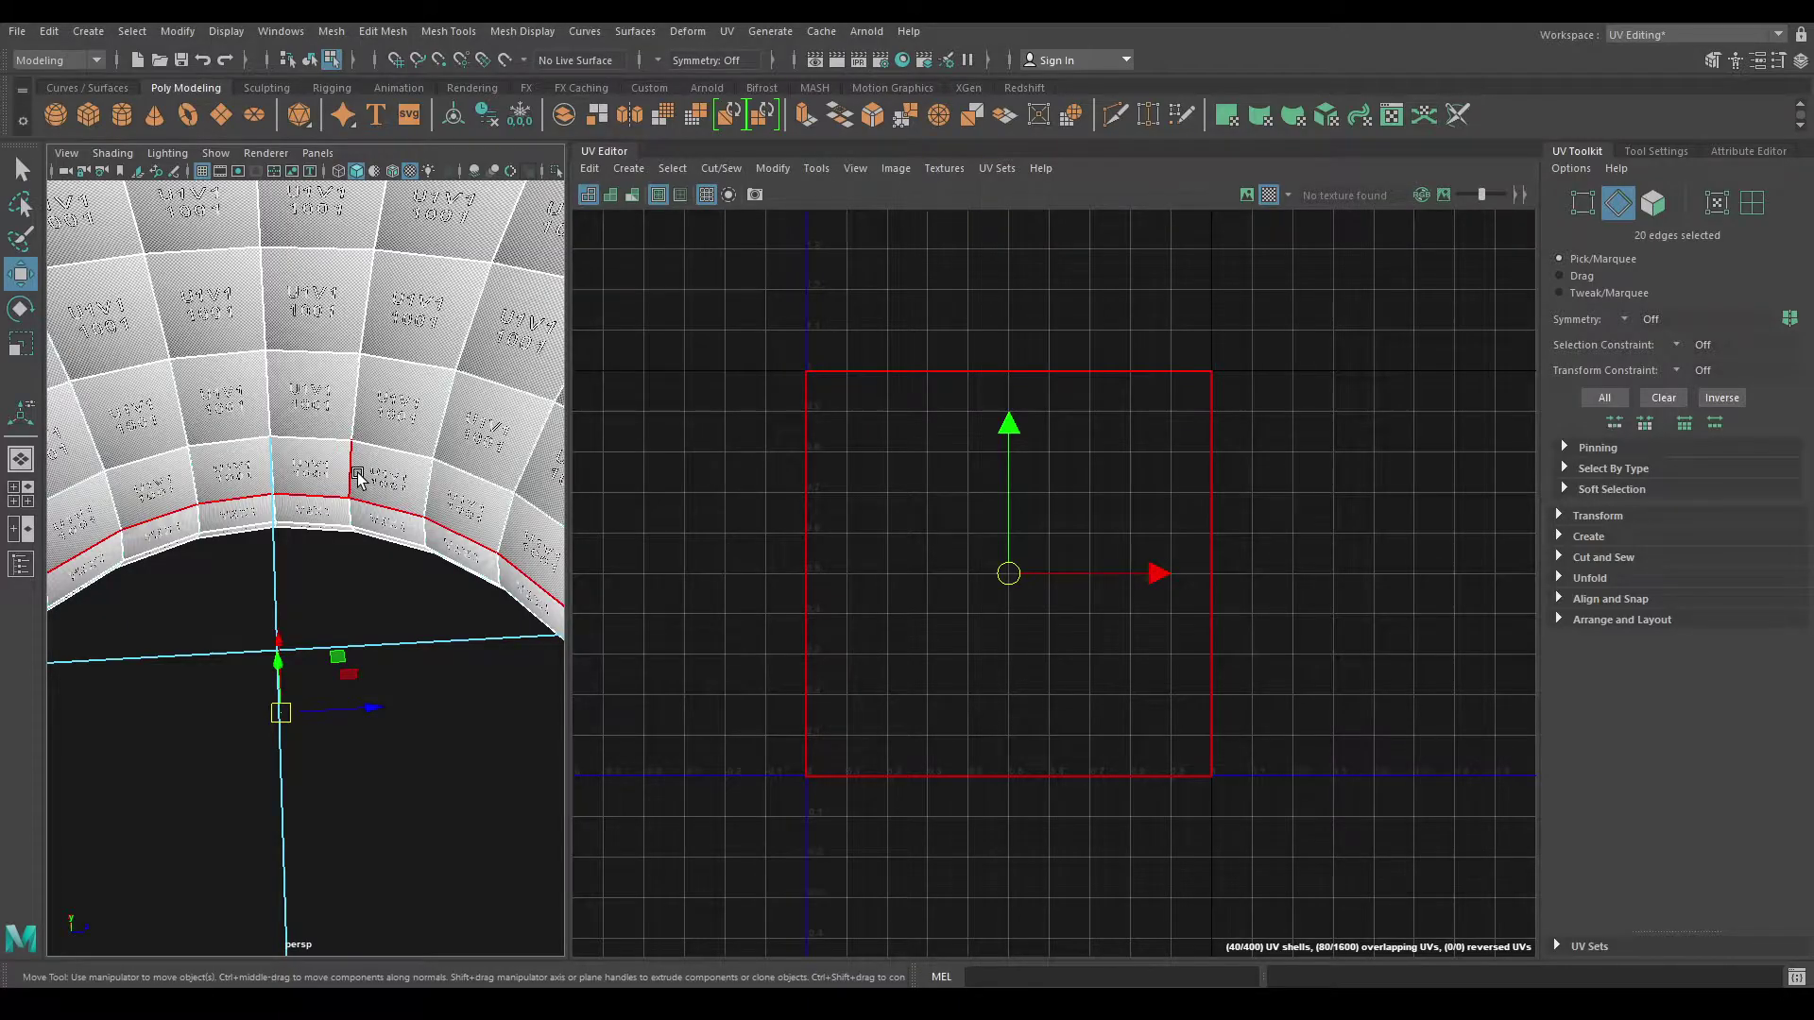
Step: Add a second edge loop across the tube to the seam selection
double_click(359, 477, "shift")
scroll(359, 477, "down", 5)
scroll(359, 477, "down", 1)
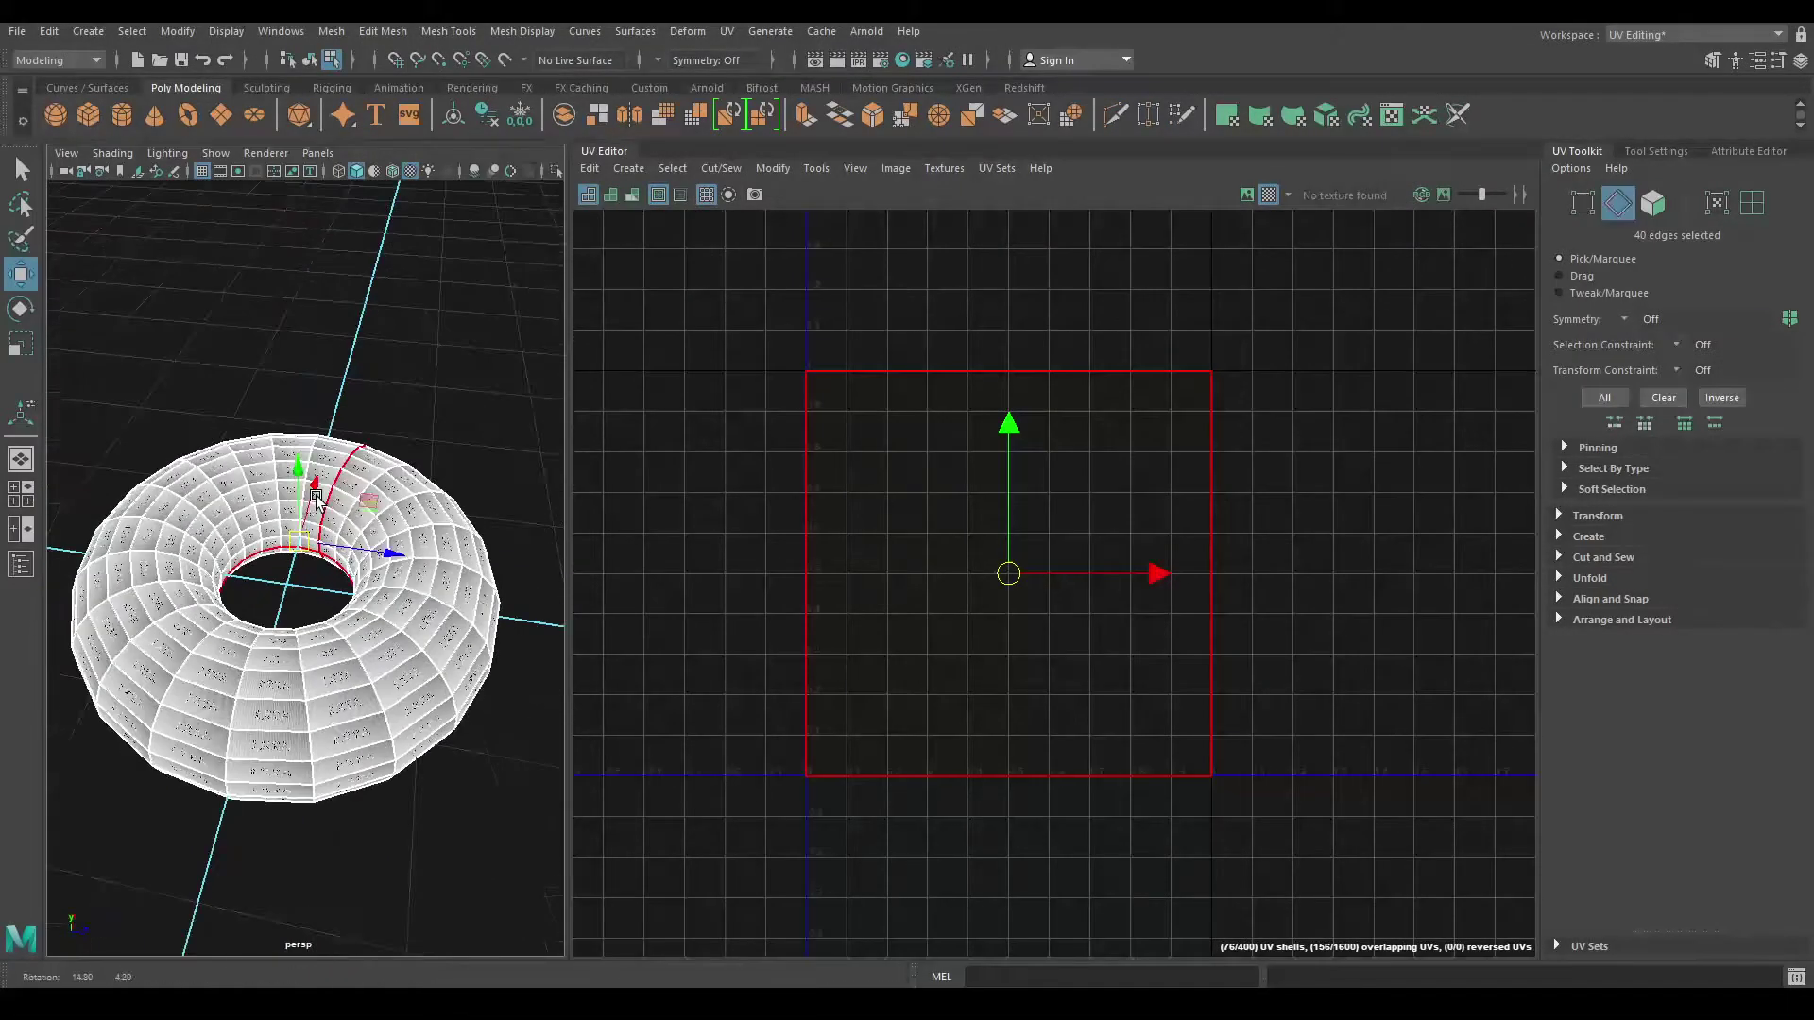
right_click(950, 355)
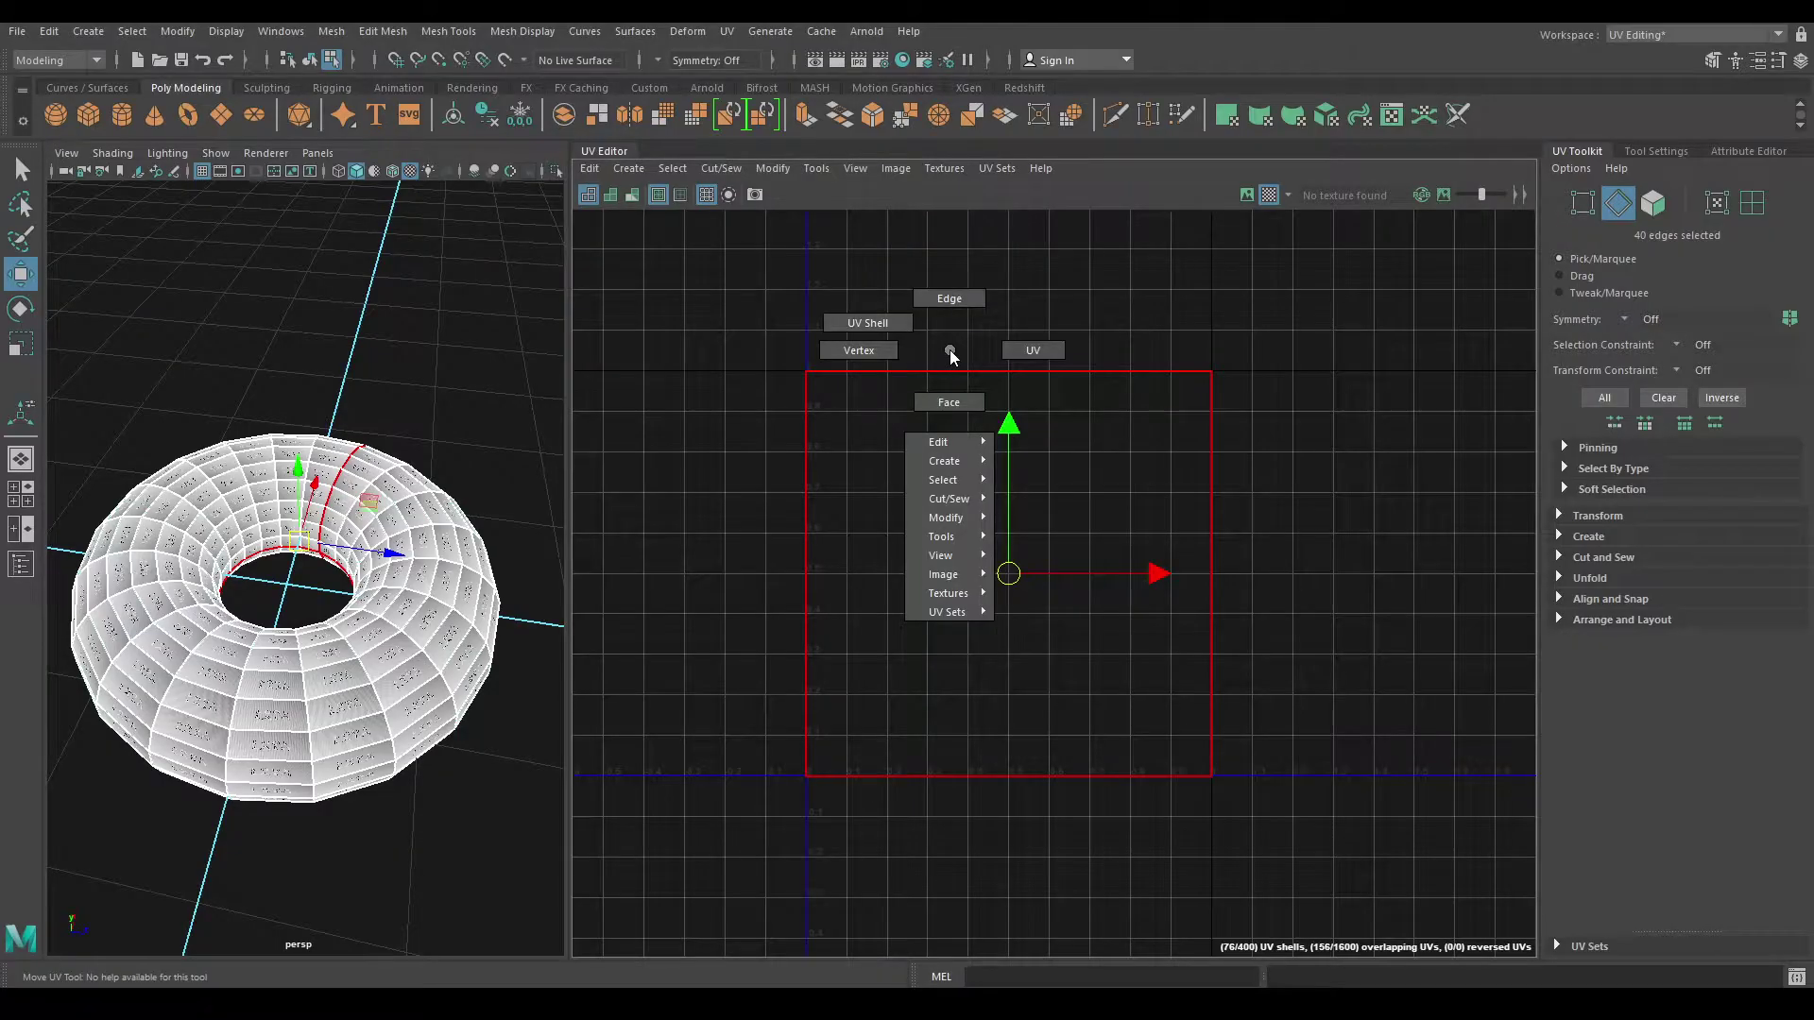
left_click(949, 298)
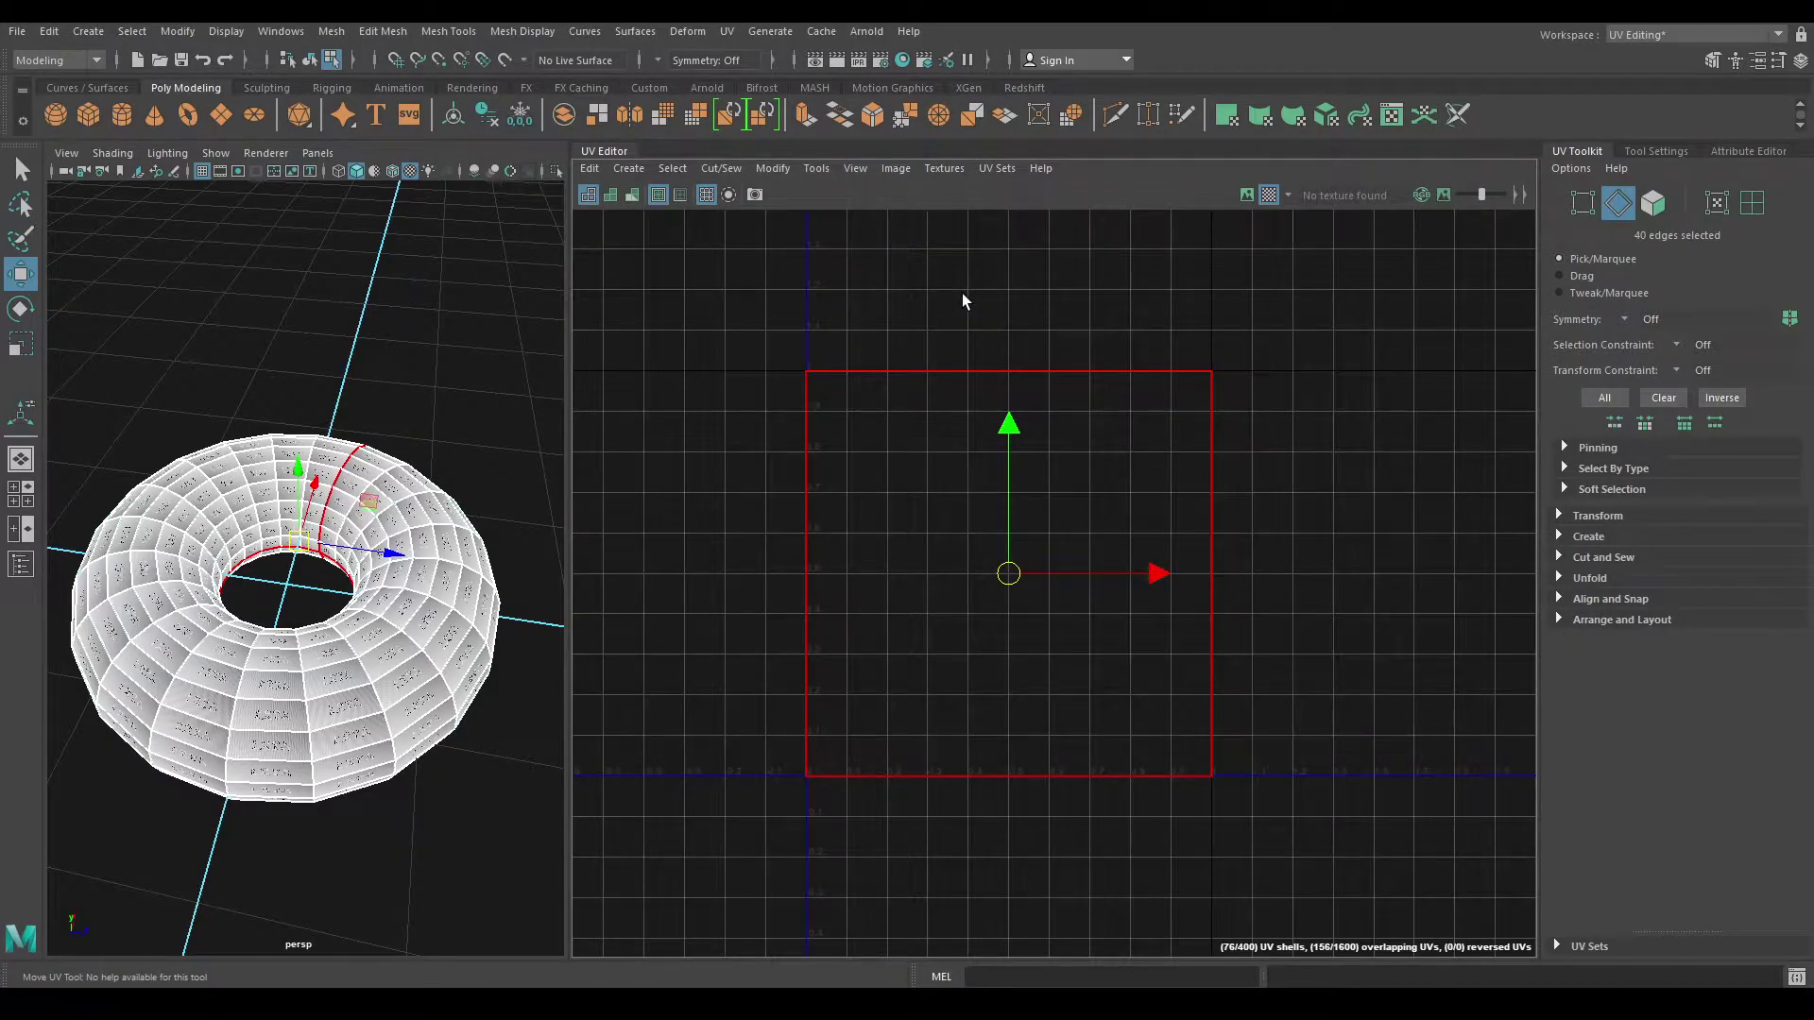
Step: Cut the UVs along the two seam loops, then marquee-select all torus edges
mouse_move(963, 294)
right_mouse_down()
mouse_move(887, 320)
mouse_move(811, 291)
right_mouse_up()
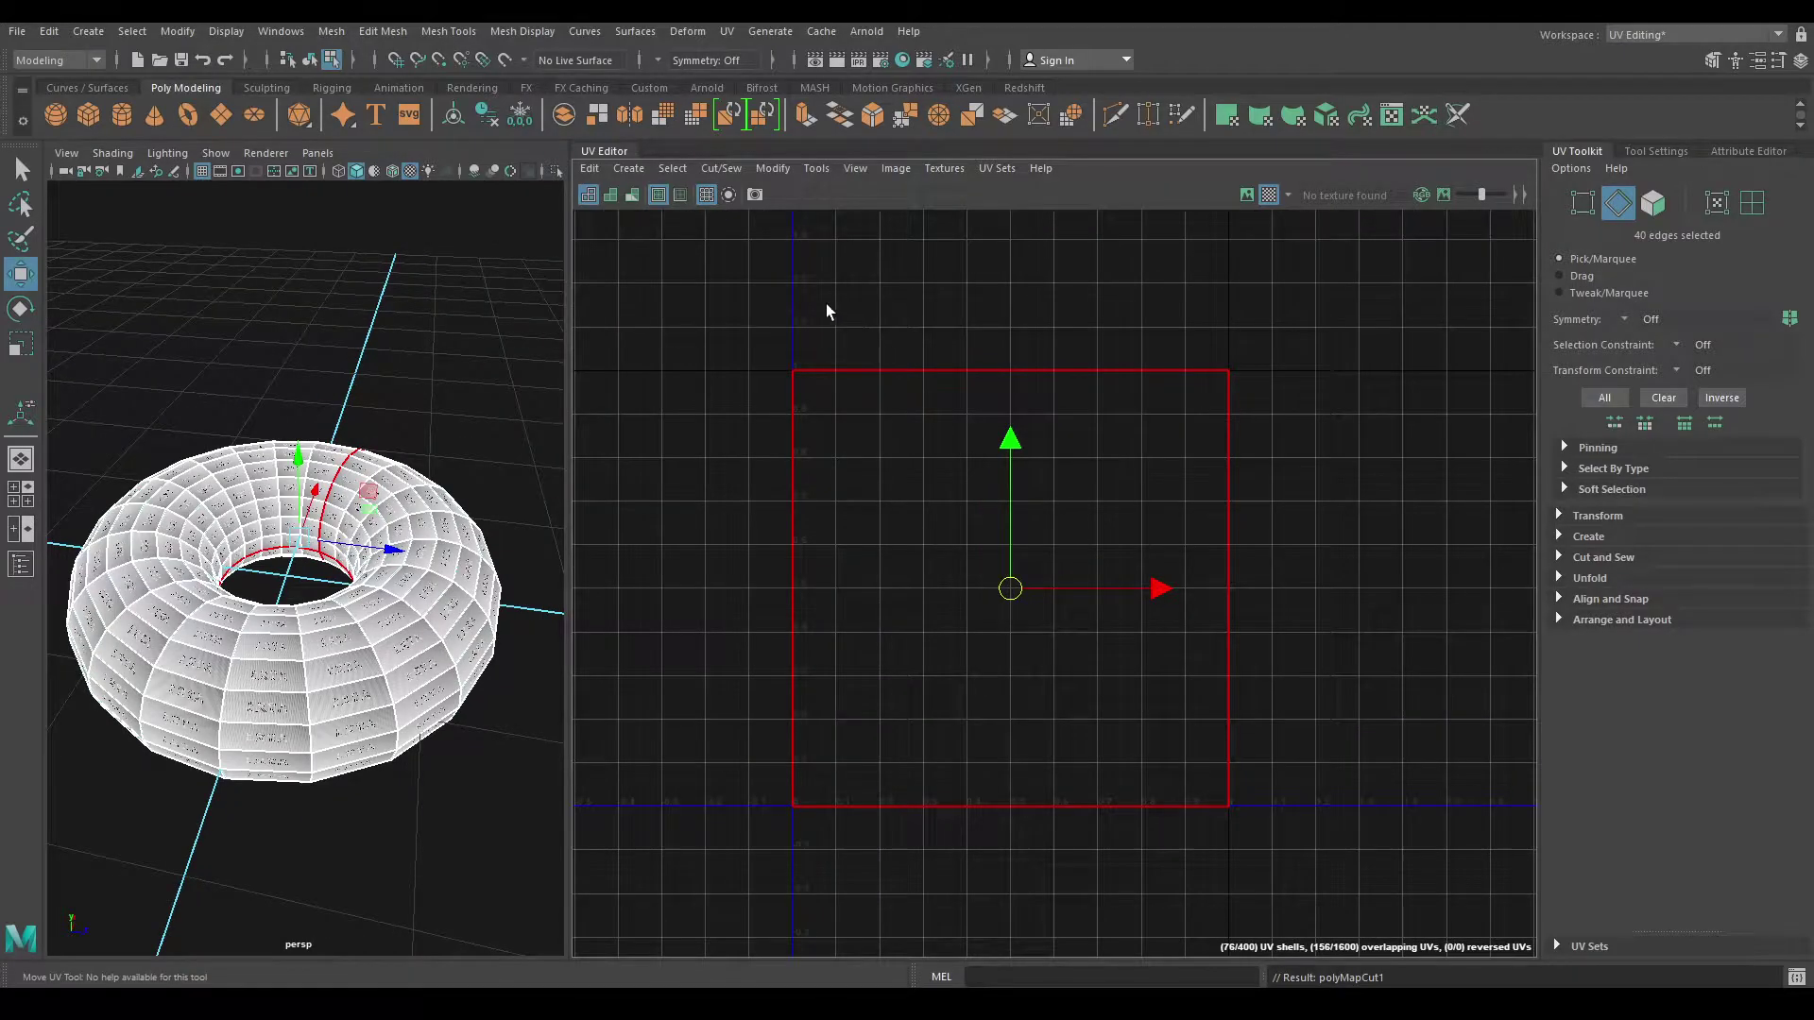
mouse_move(688, 303)
left_mouse_down()
mouse_move(1428, 802)
mouse_move(1426, 860)
left_mouse_up()
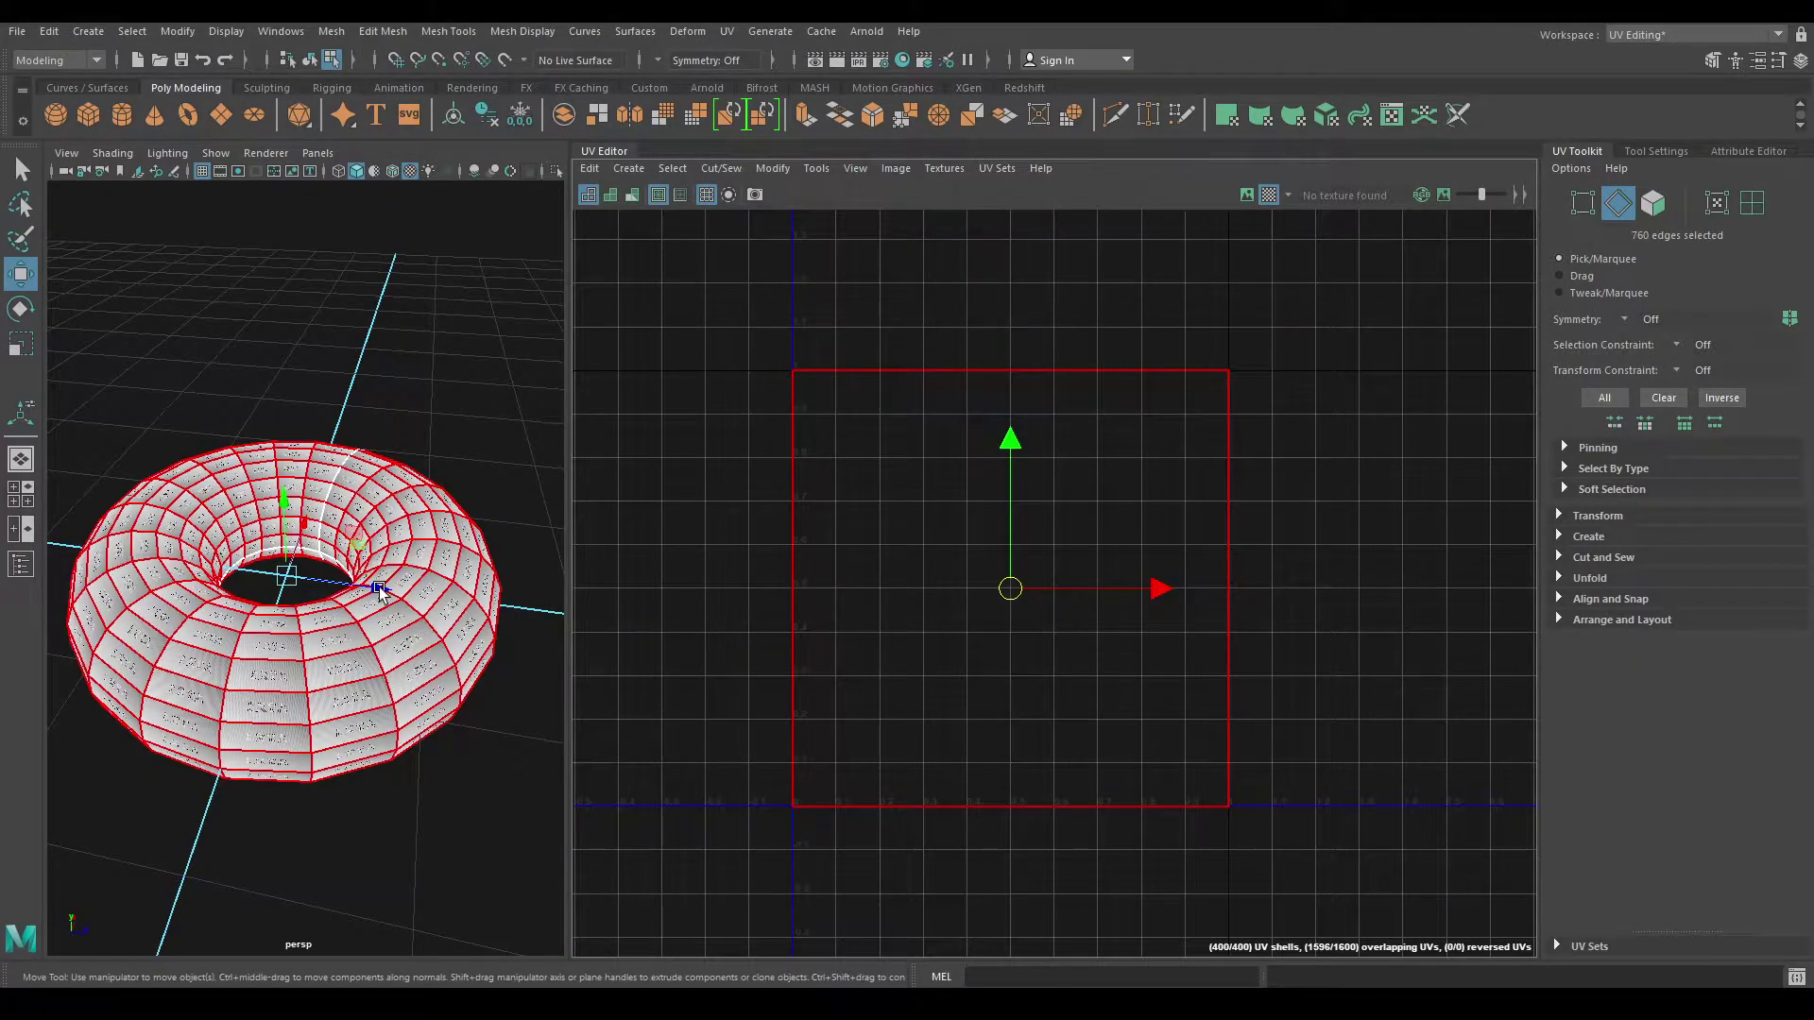
scroll(257, 515, "up", 2)
scroll(346, 531, "up", 2)
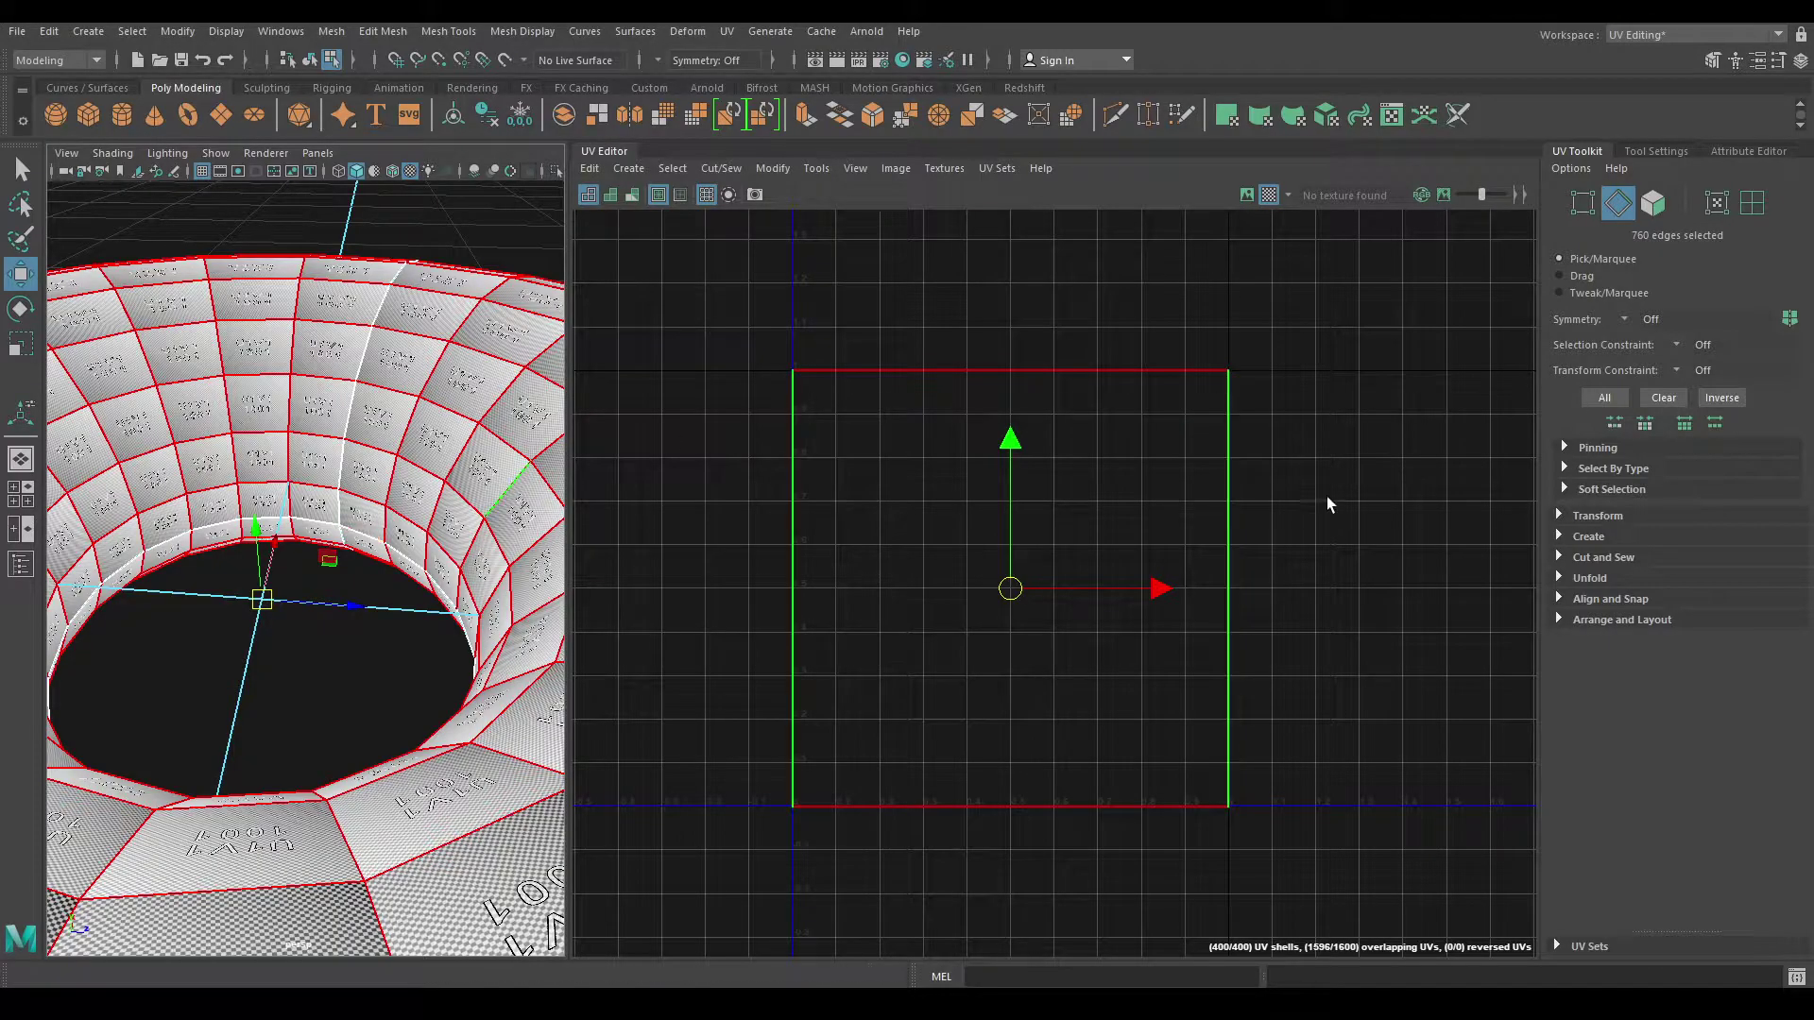
Step: Move and Sew the edges into one UV shell, frame it, and select the shell
mouse_move(1330, 478)
right_mouse_down("shift")
mouse_move(1335, 430)
mouse_move(1294, 438)
right_mouse_up("shift")
key("f")
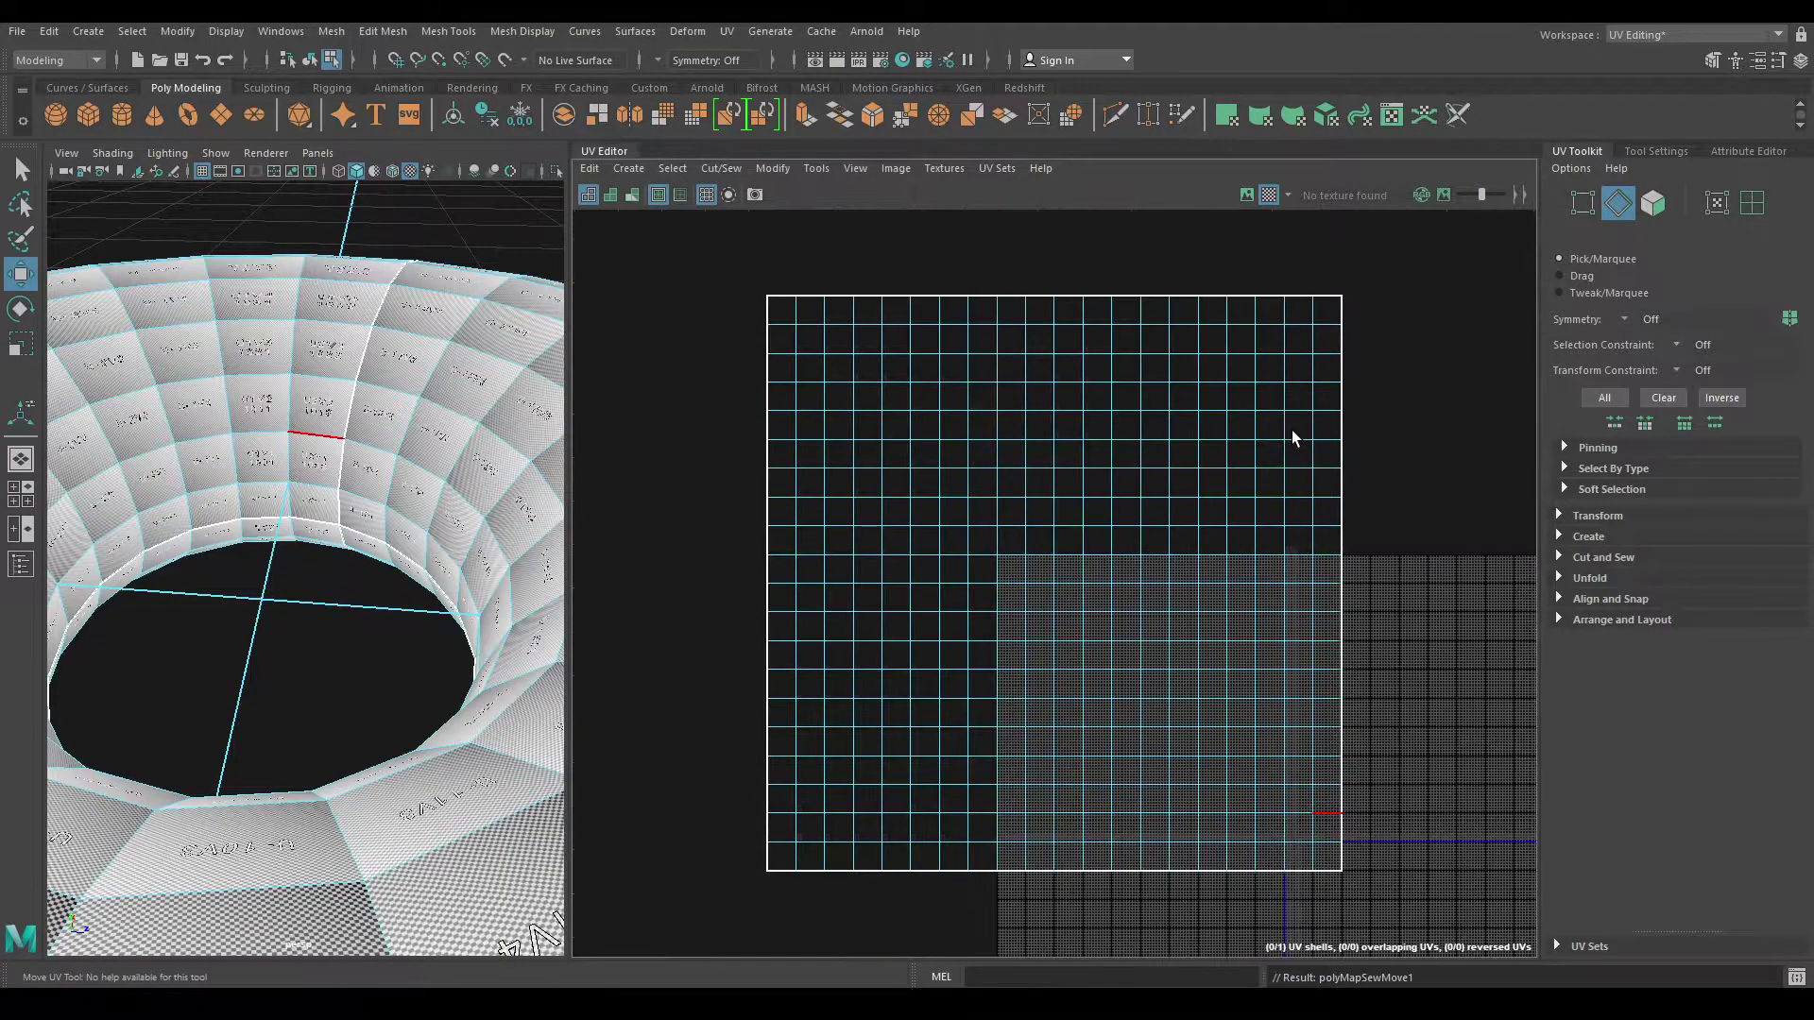
scroll(1334, 705, "up", 2)
scroll(1344, 650, "down", 1)
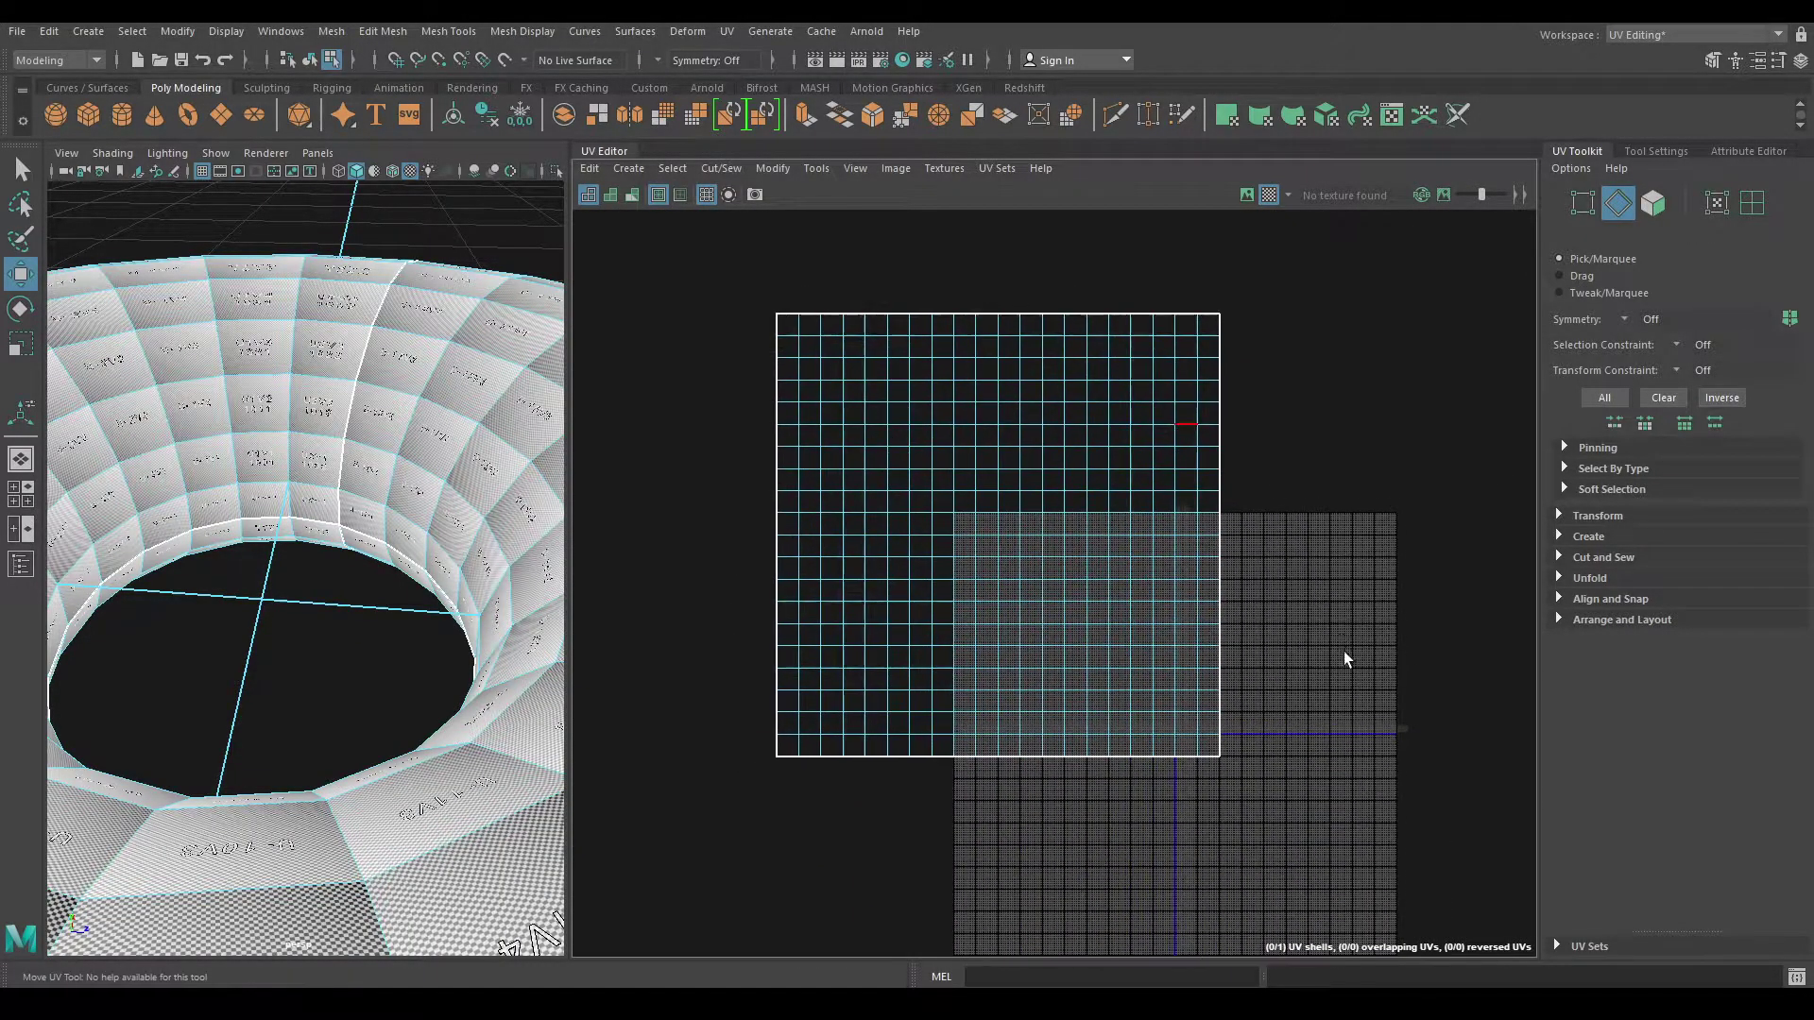
scroll(1012, 425, "down", 1)
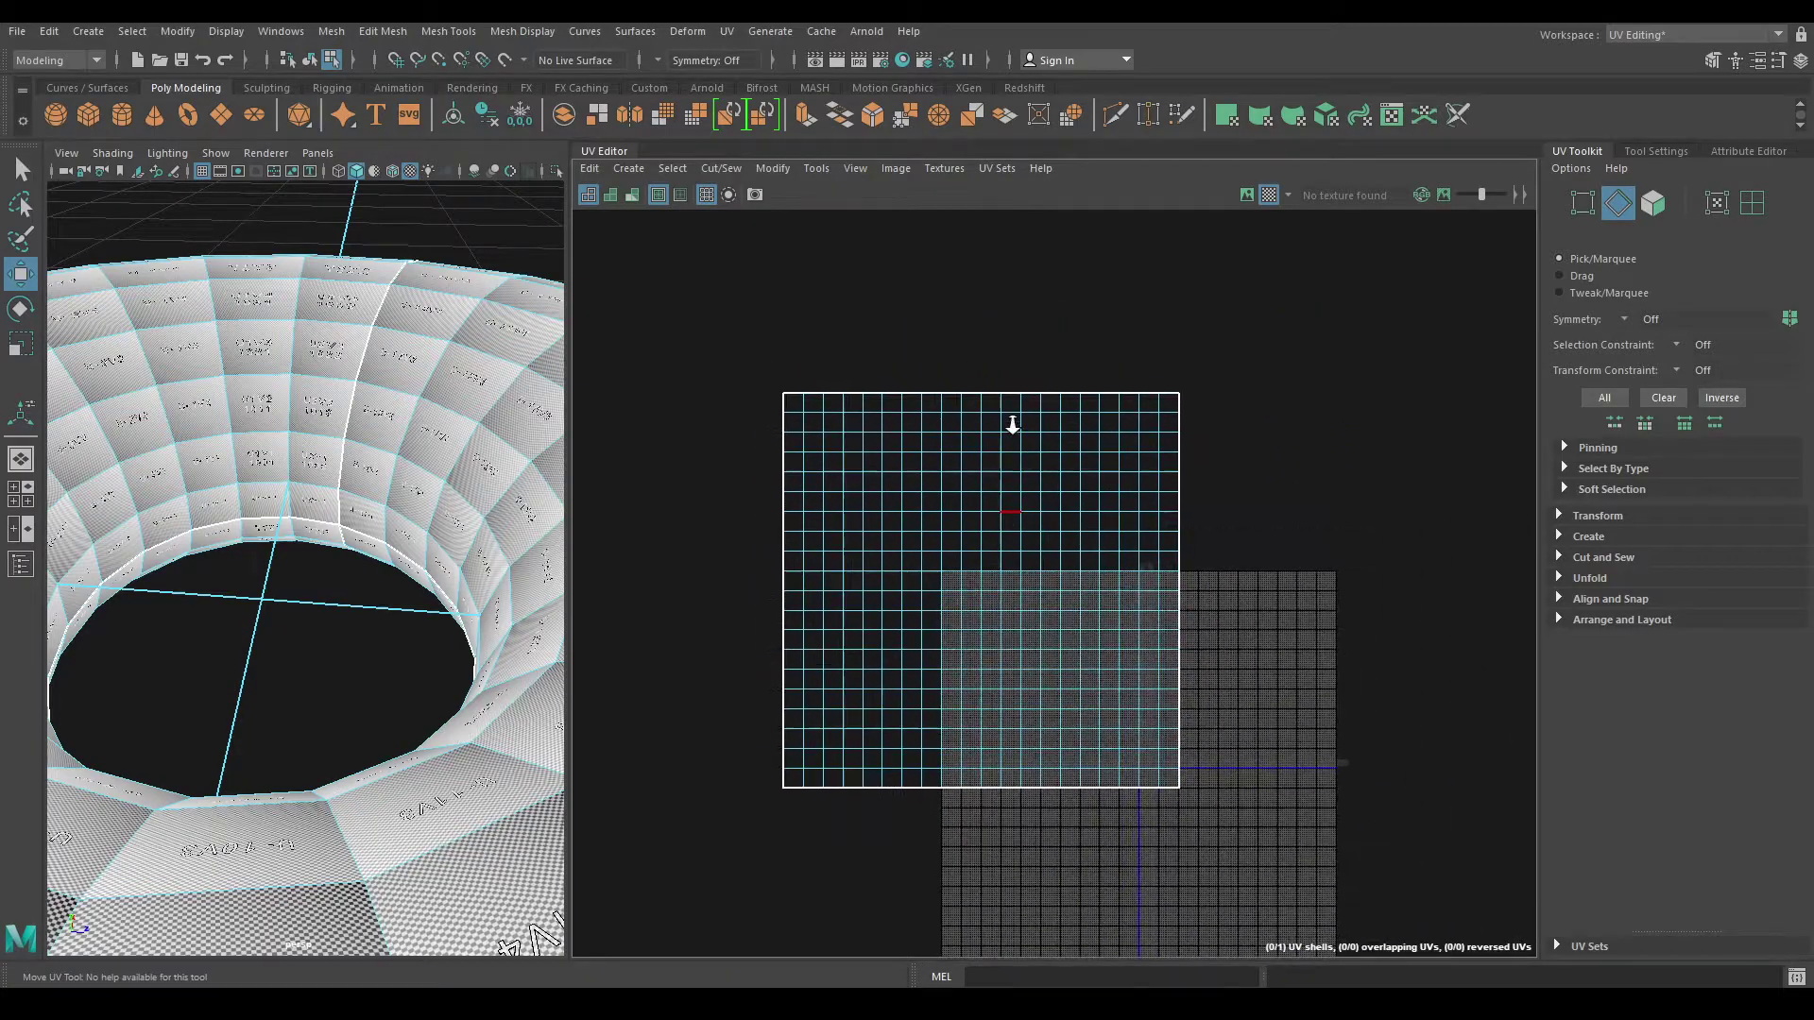
right_click(1272, 373)
left_click(1185, 347)
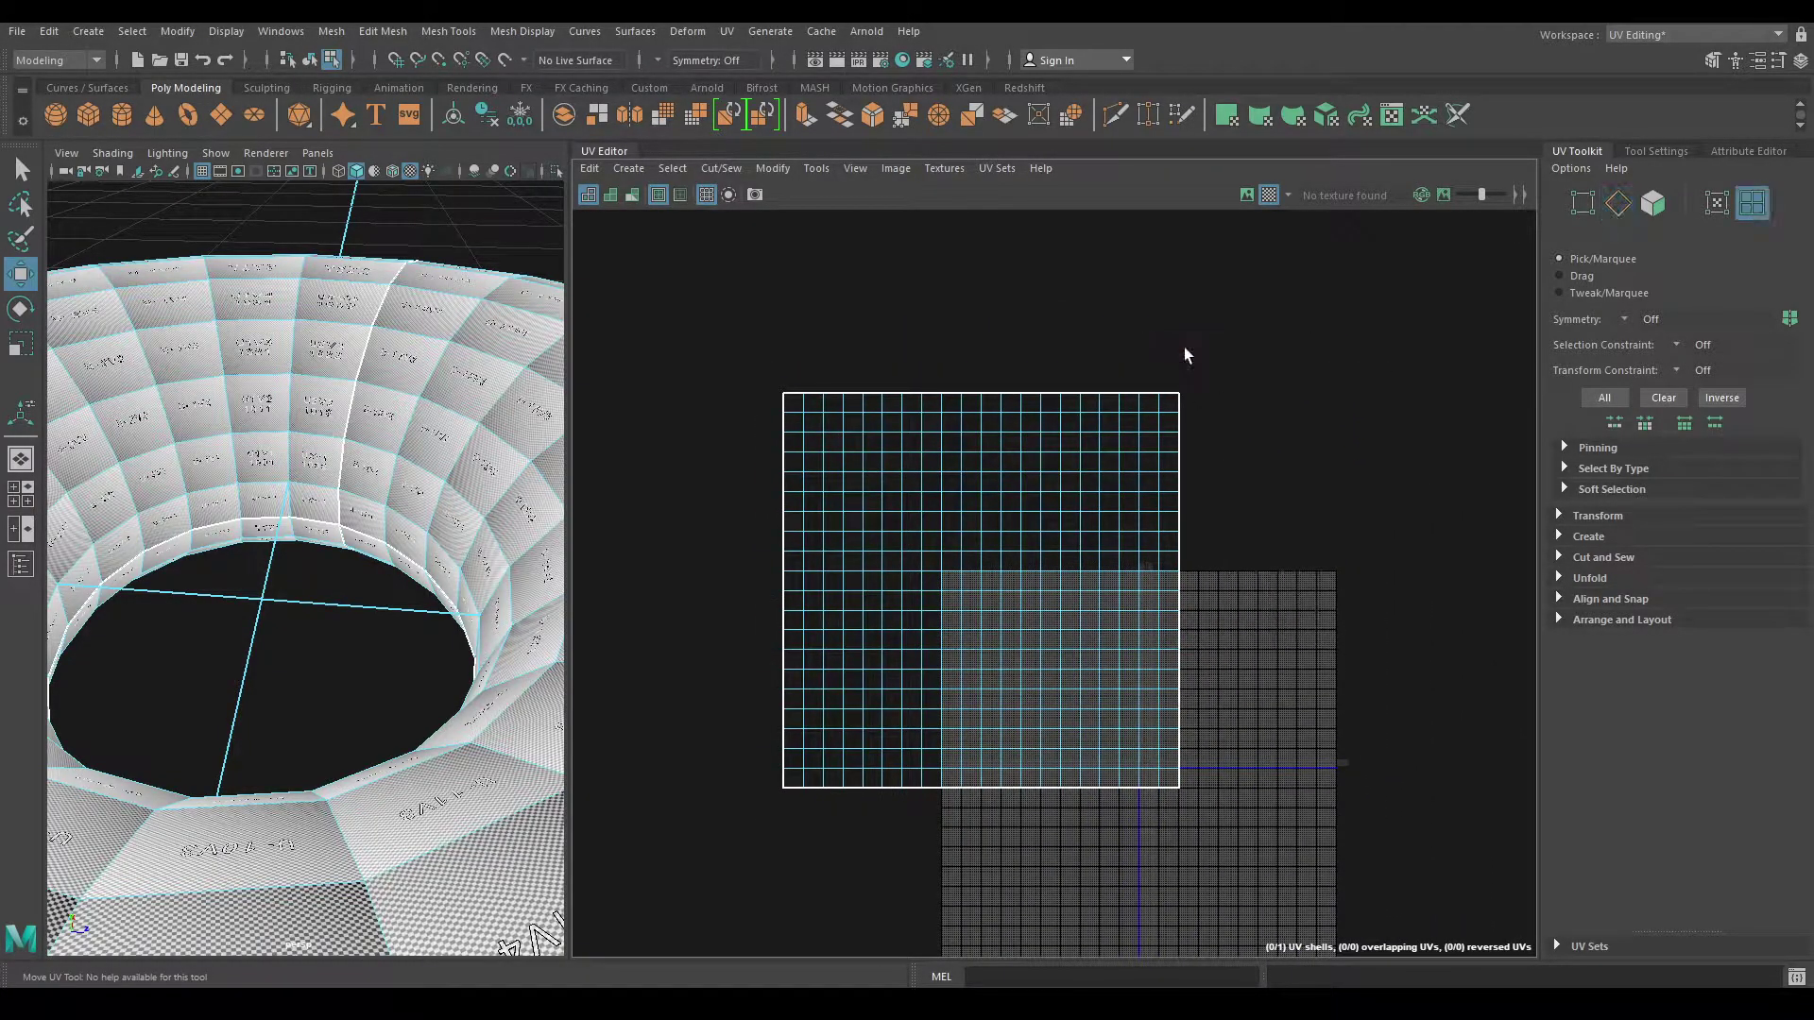
left_click(1076, 498)
Step: Unfold the torus shell into a flat strip and frame it to check the checker
right_click_drag(1294, 333, 1077, 332, "shift")
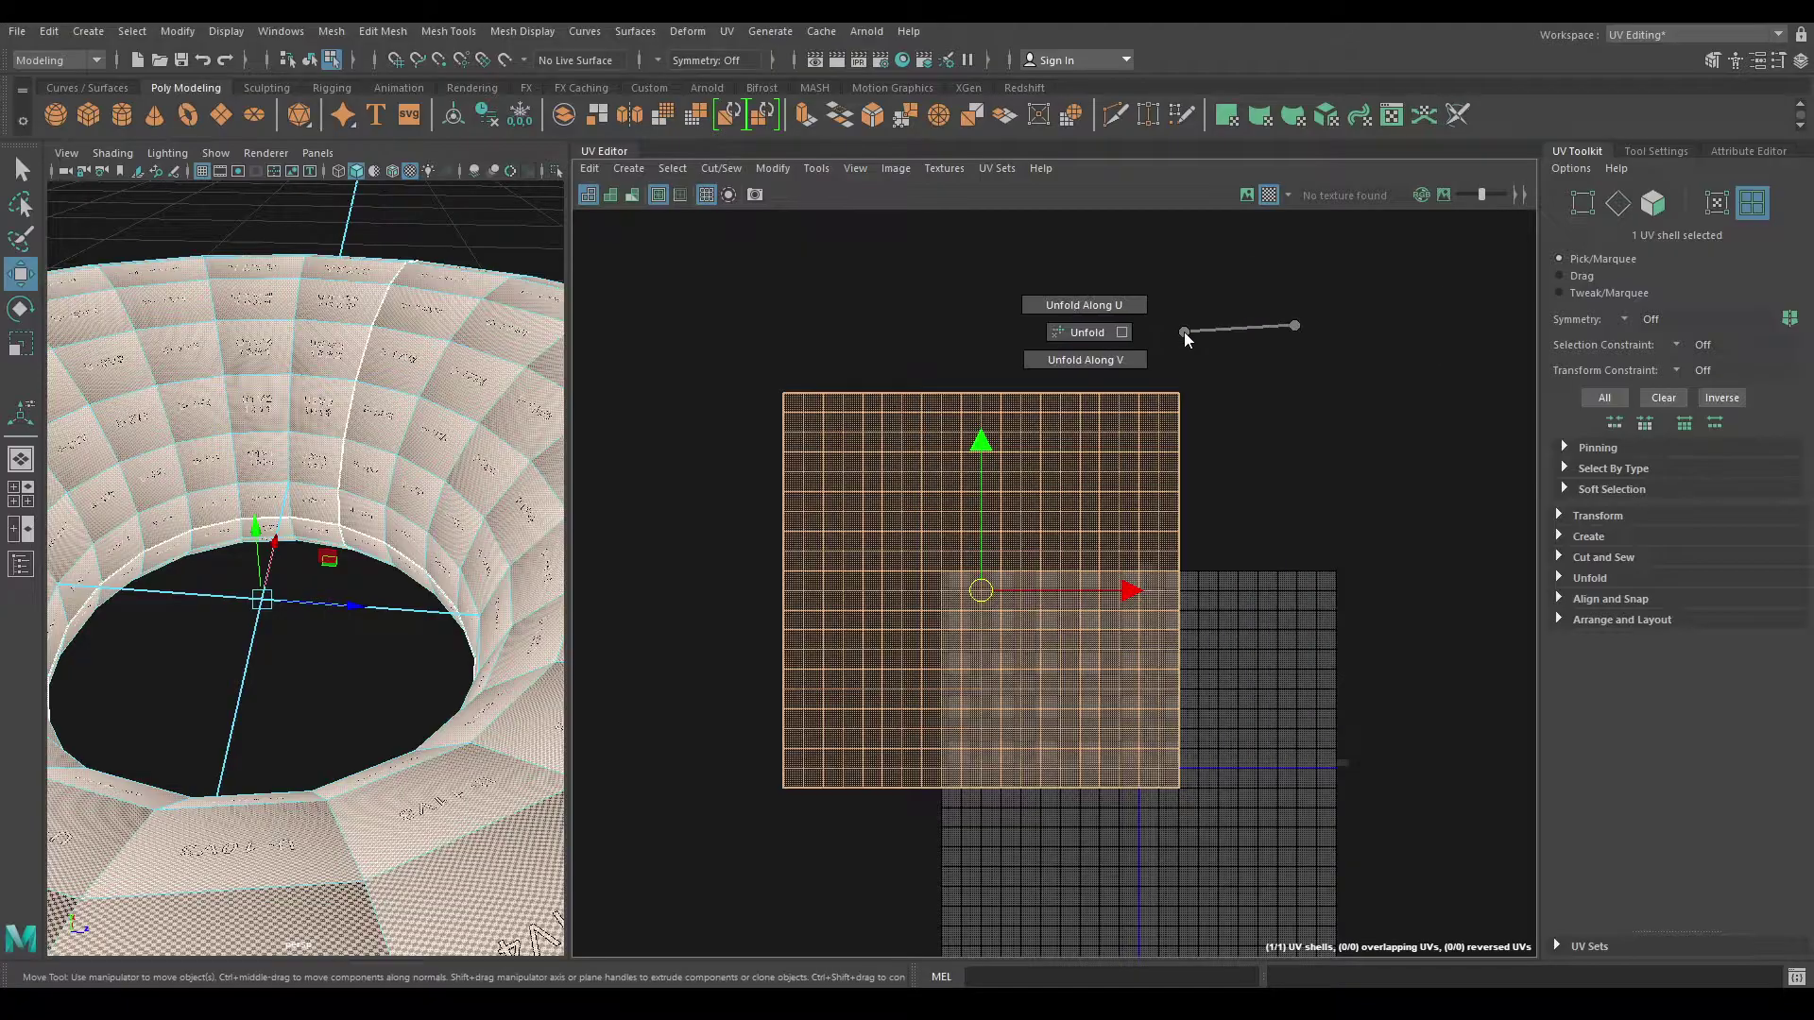
key("f")
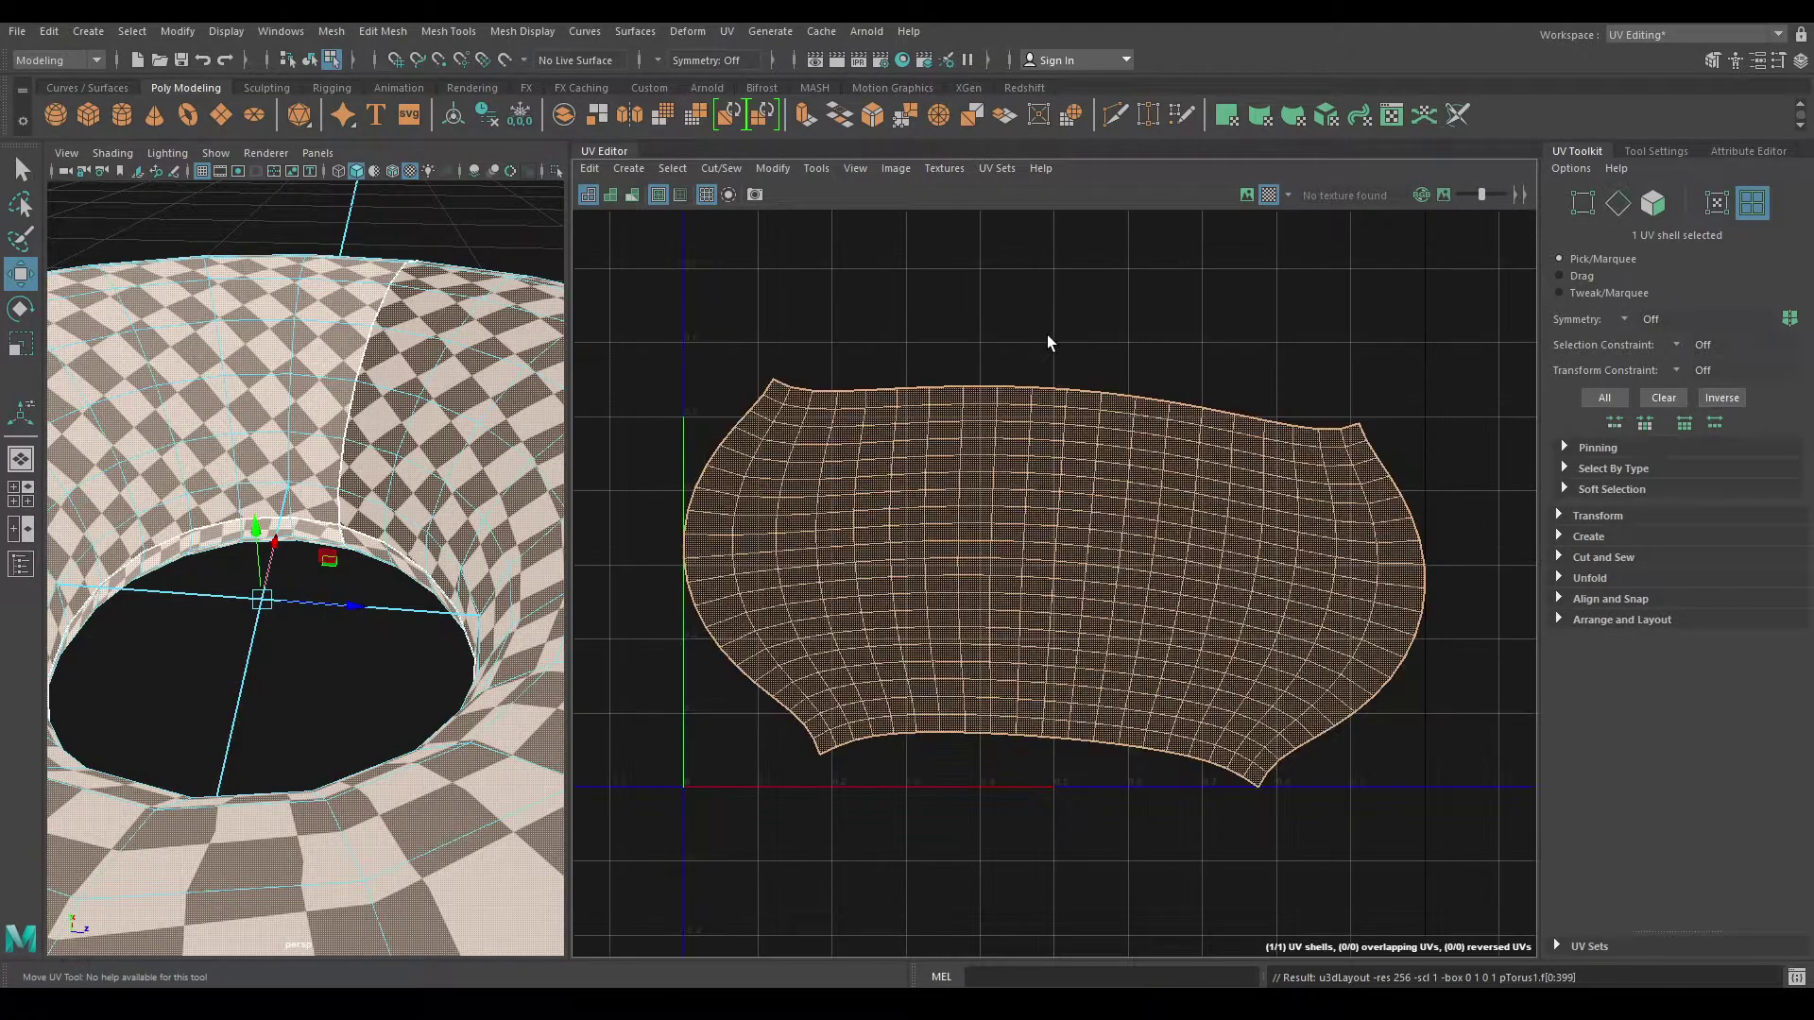
scroll(431, 640, "down", 3)
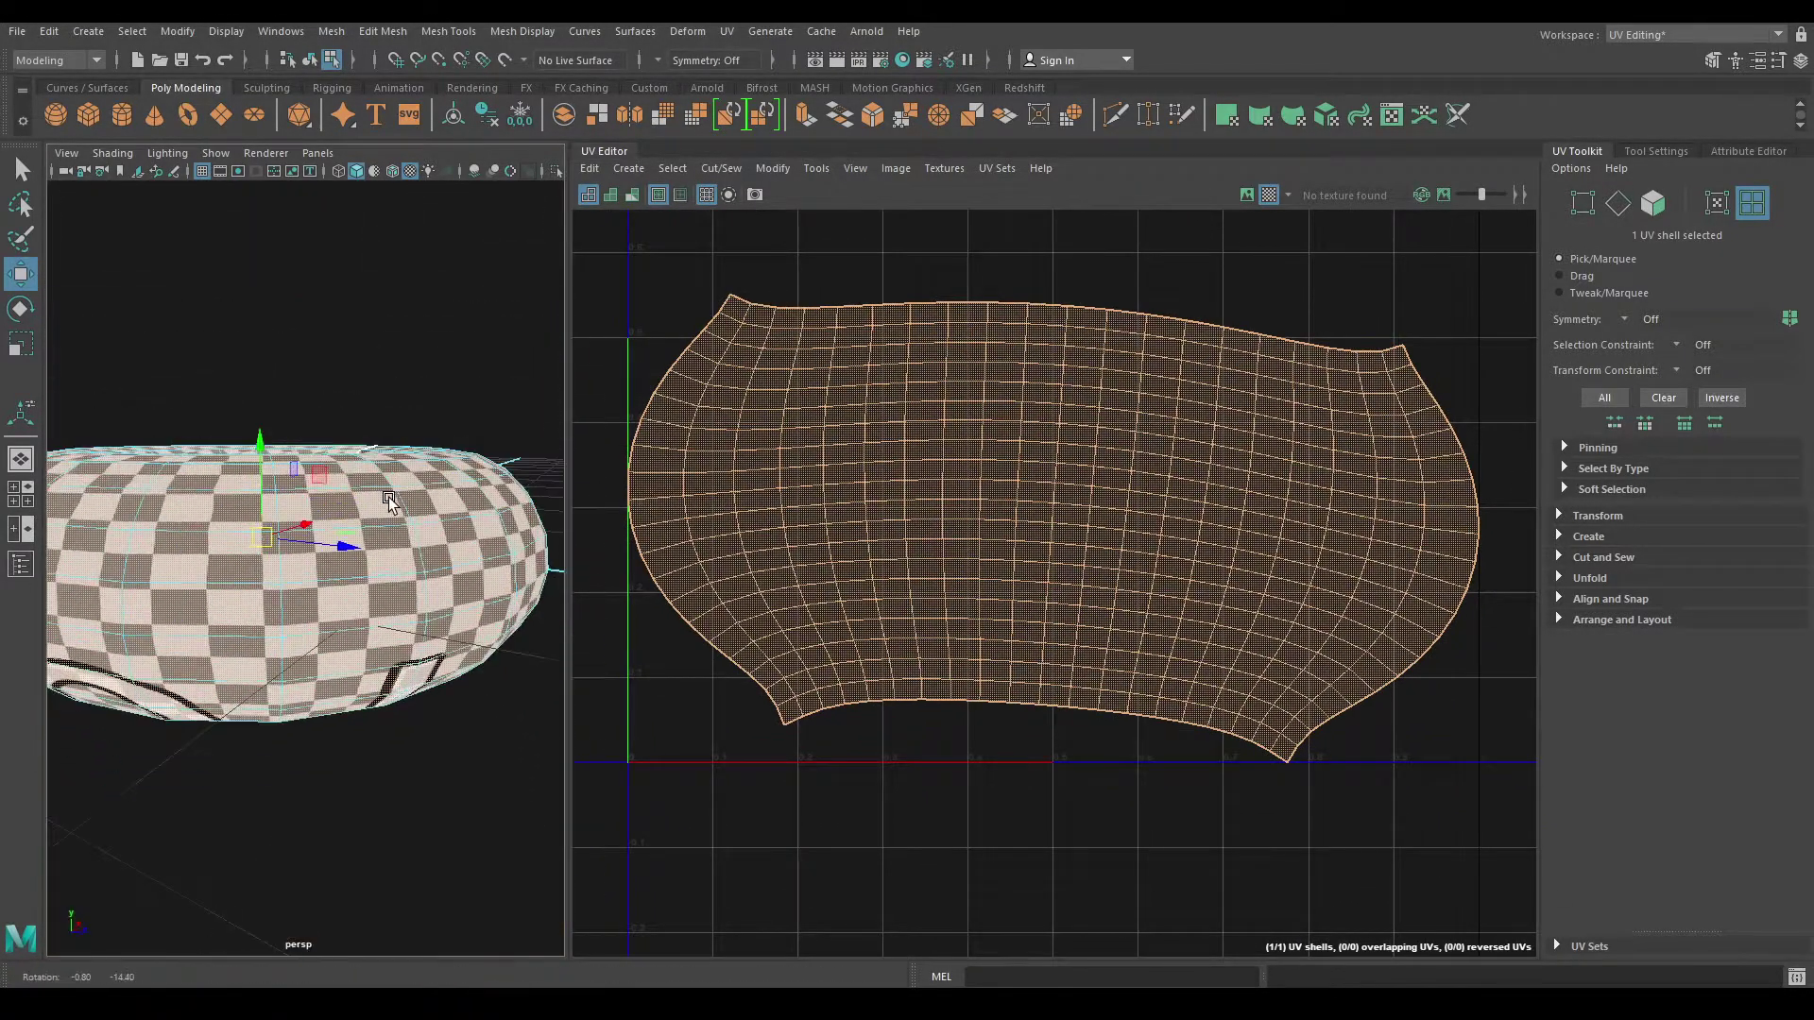
scroll(432, 640, "down", 3)
middle_click_drag(1048, 637, 1034, 586, "alt")
key("F8")
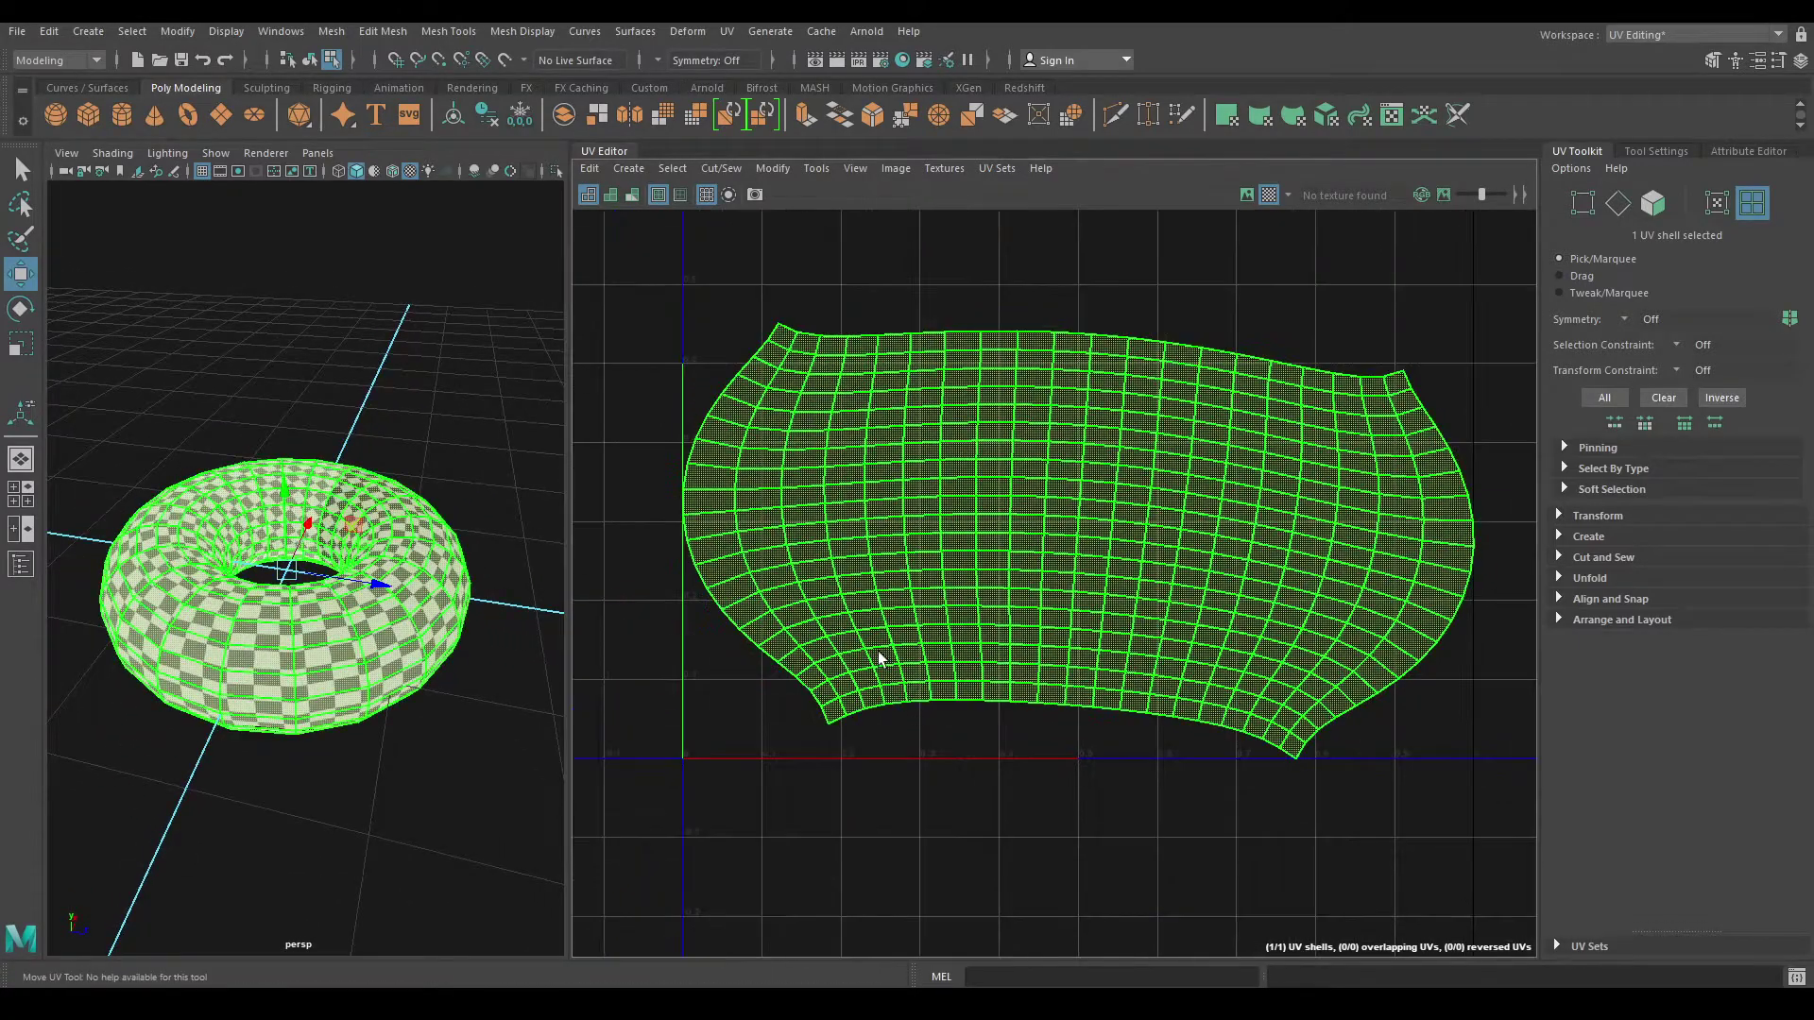
key("F8")
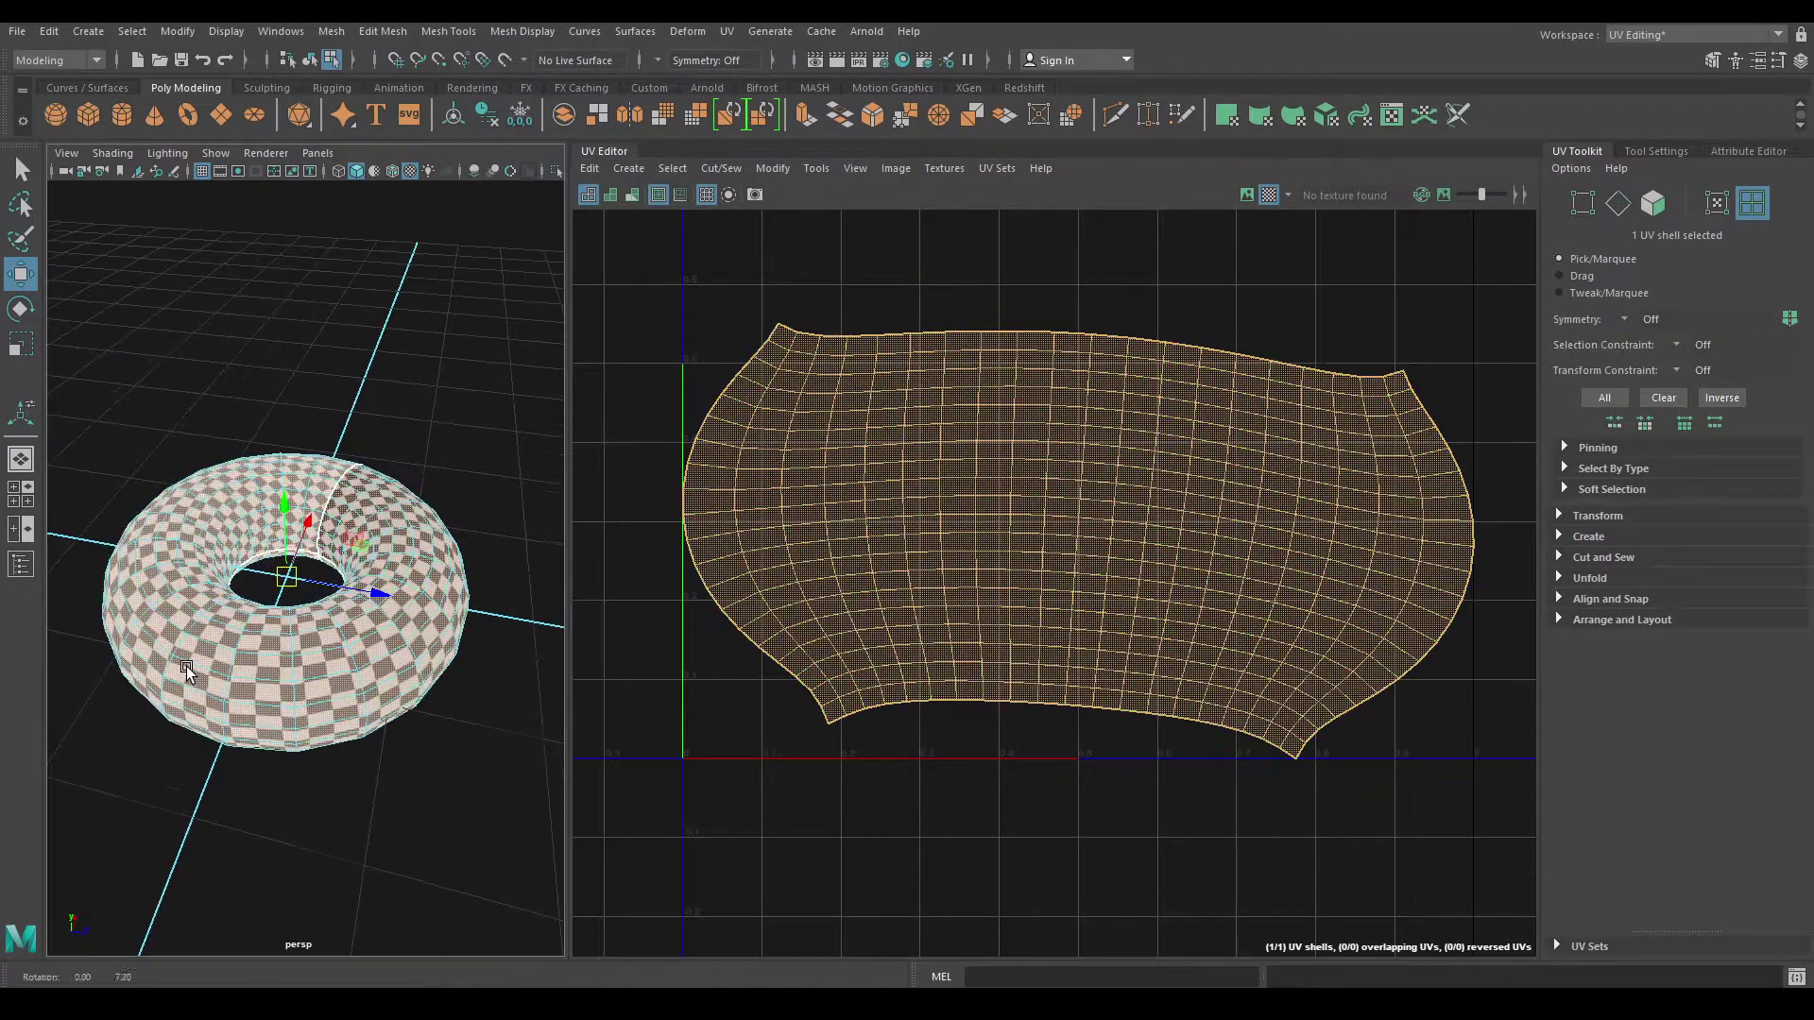
Step: Reselect the UV shell and scale it slightly wider horizontally
scroll(247, 695, "up", 3)
right_click_drag(911, 514, 848, 486)
key("r")
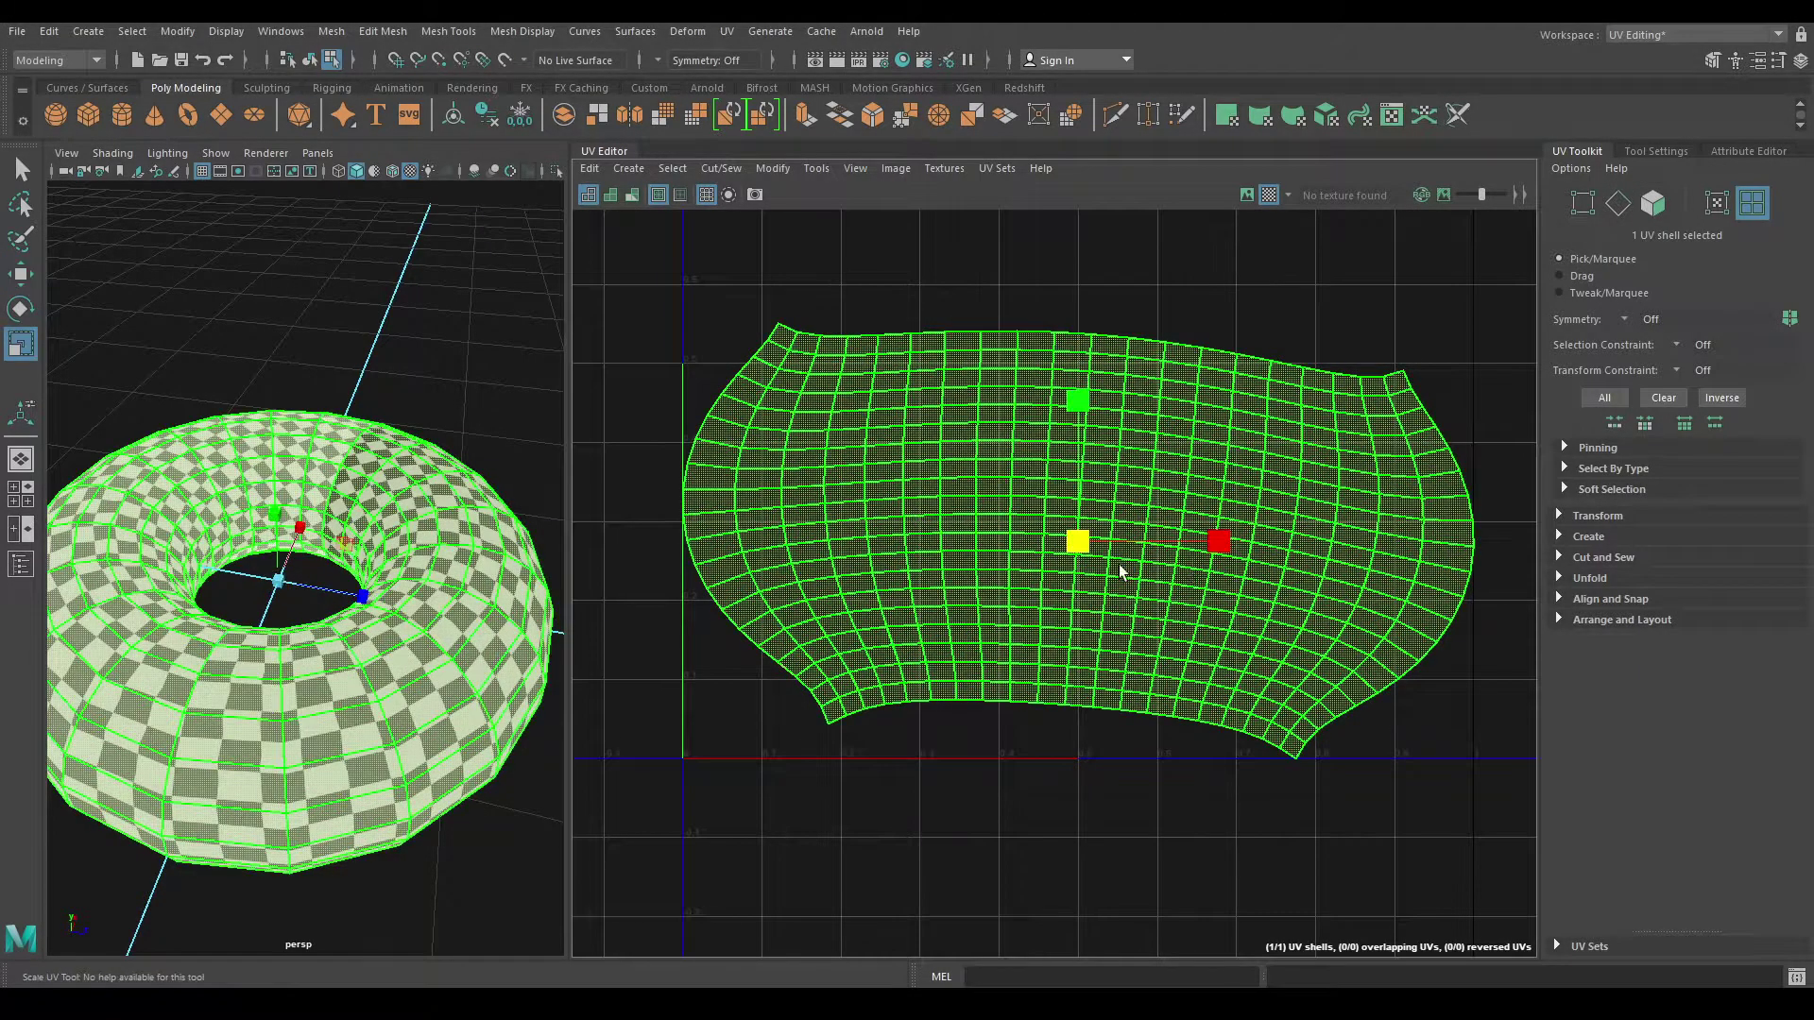
mouse_move(1221, 539)
left_mouse_down()
mouse_move(1242, 542)
mouse_move(1219, 542)
left_mouse_up()
key("w")
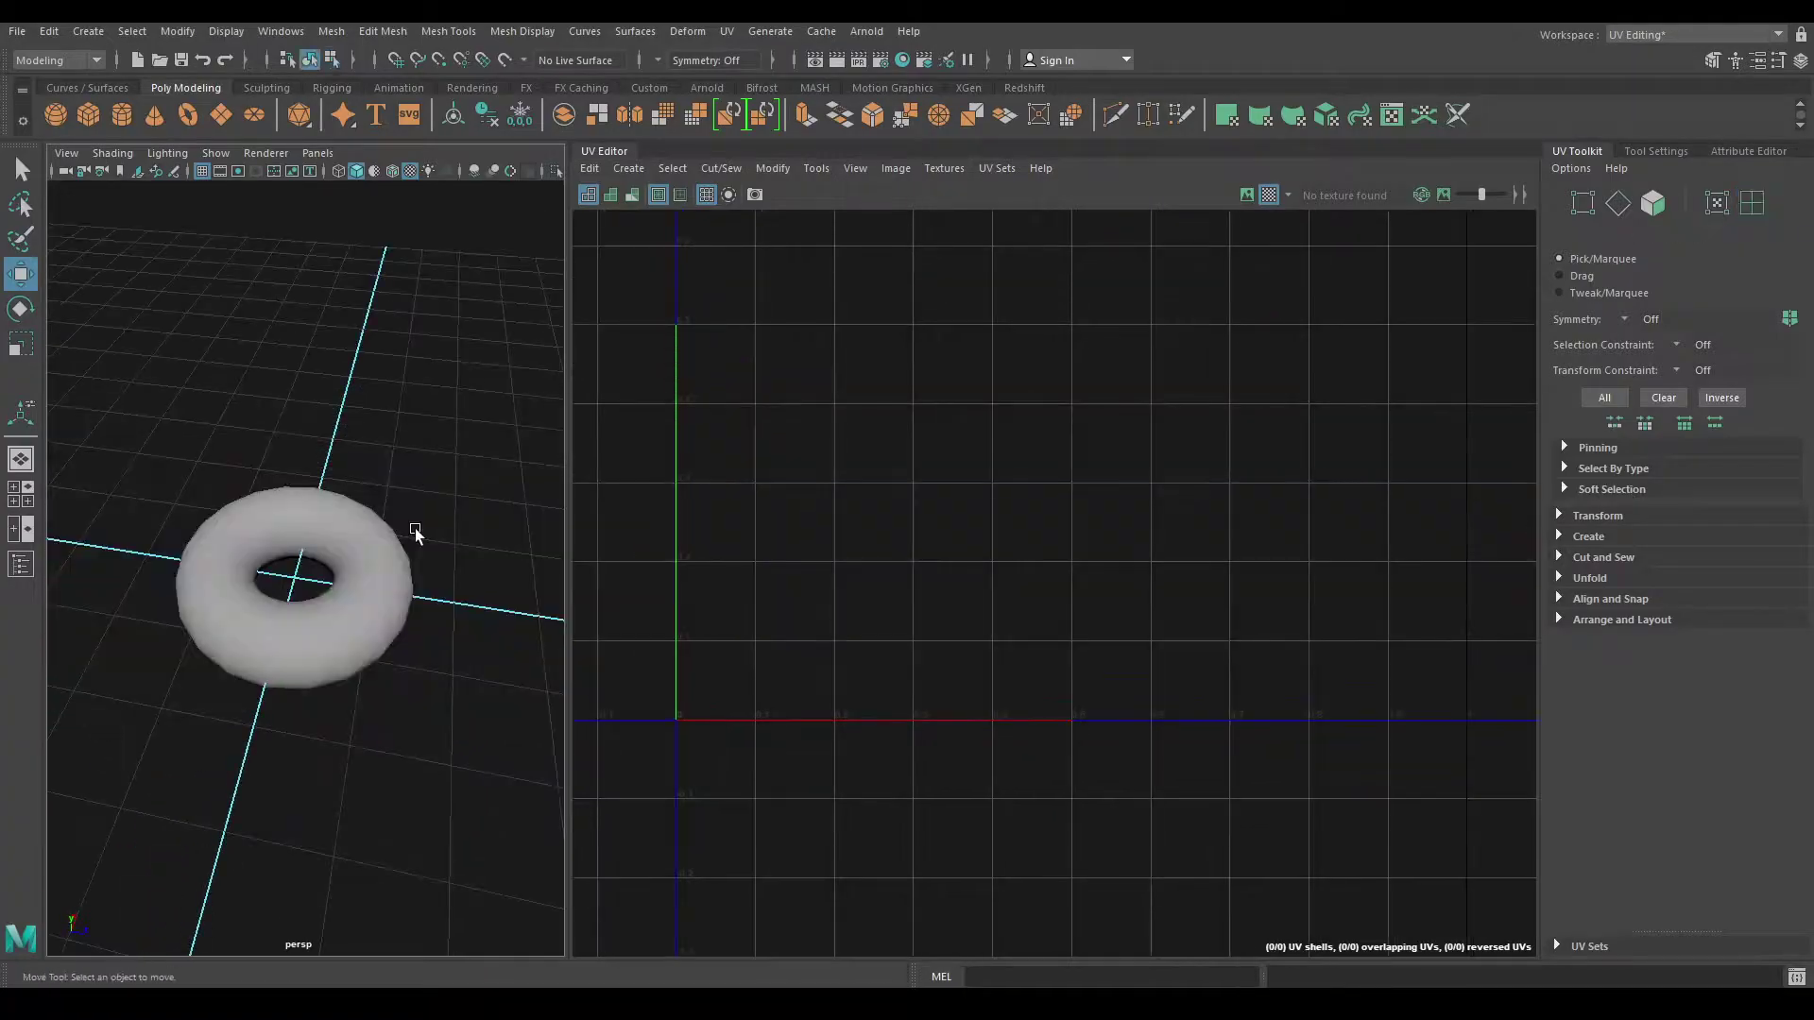
Step: Apply a camera-based UV projection to the new torus and frame its UVs
scroll(368, 628, "up", 5)
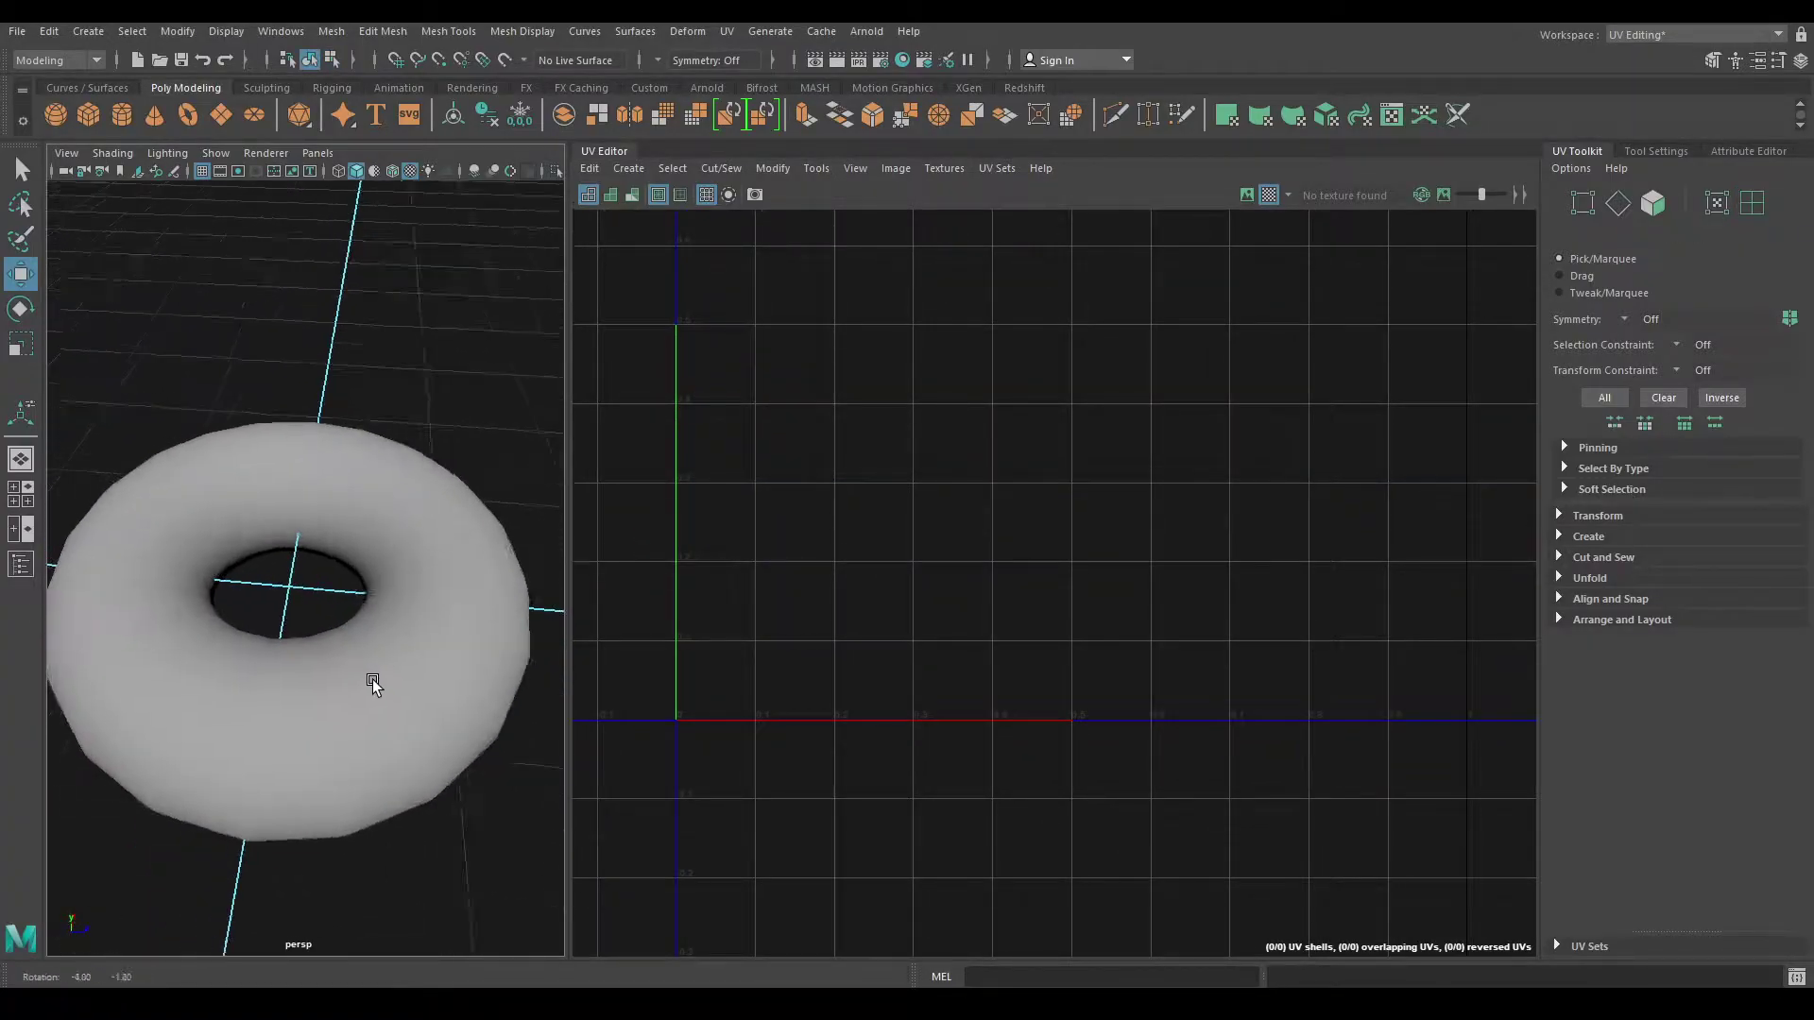
scroll(372, 679, "up", 2)
left_click(388, 689)
scroll(426, 663, "down", 3)
scroll(425, 663, "down", 2)
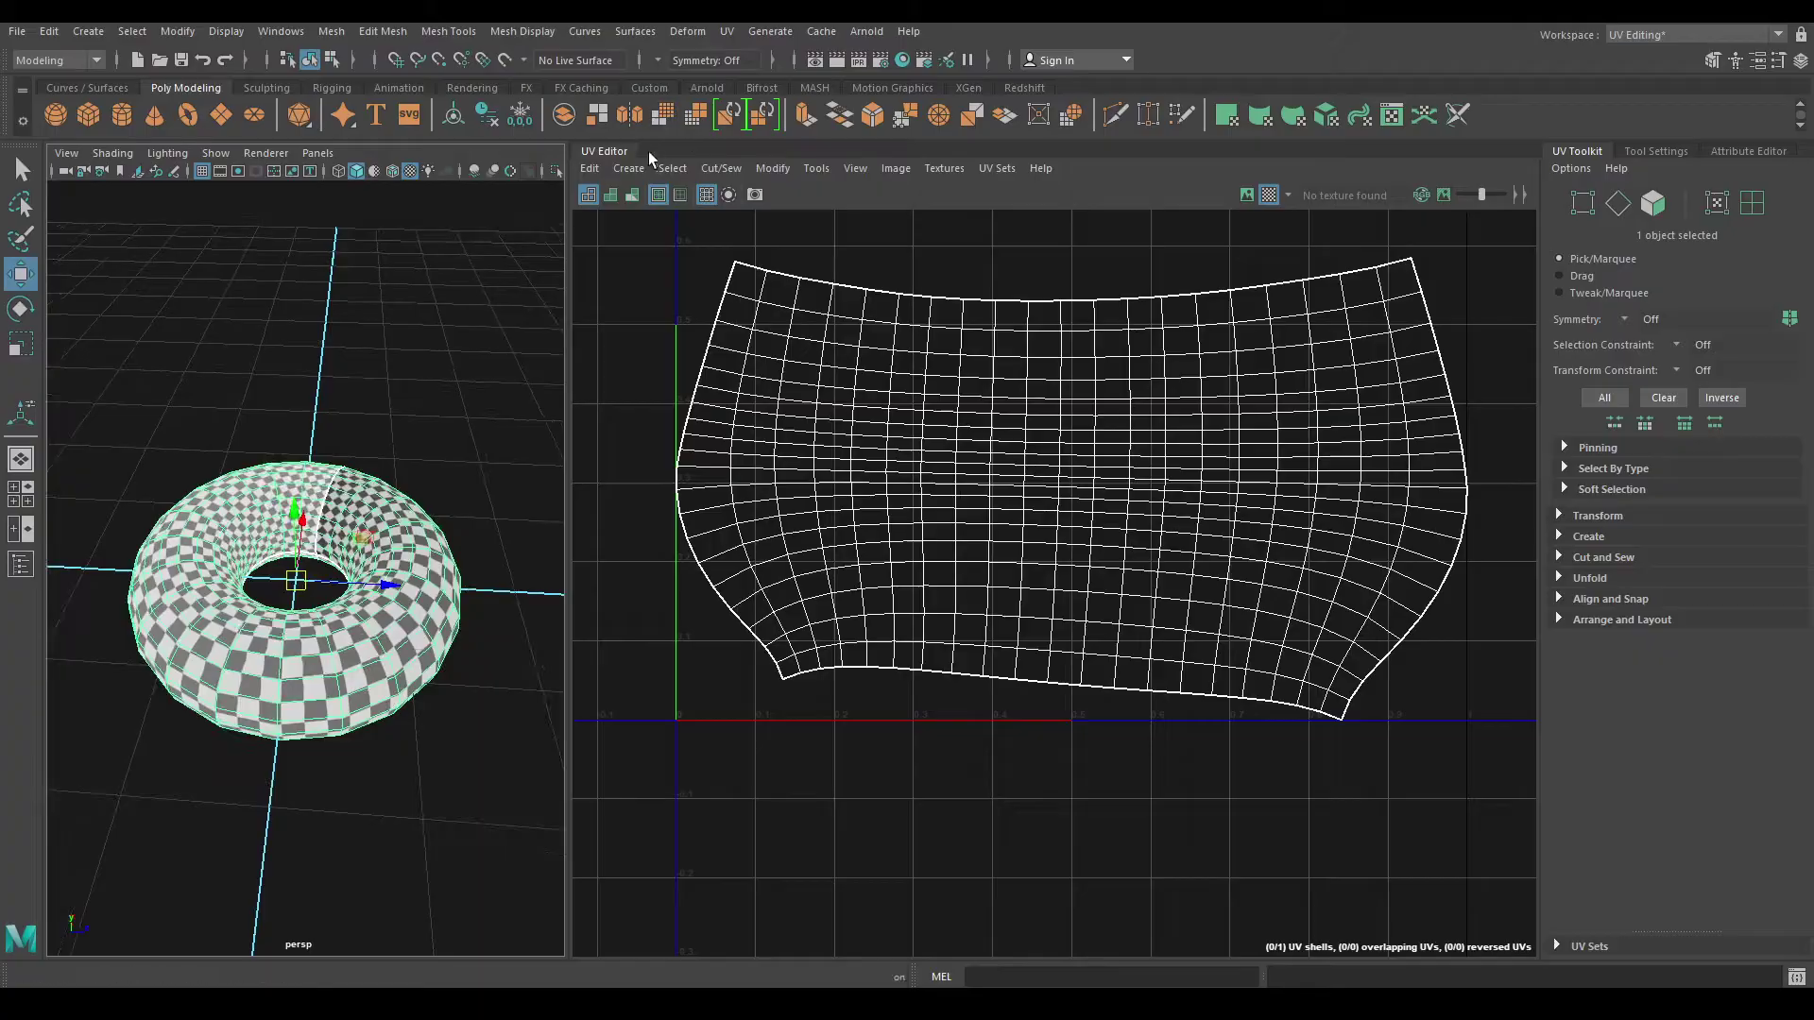
left_click(628, 168)
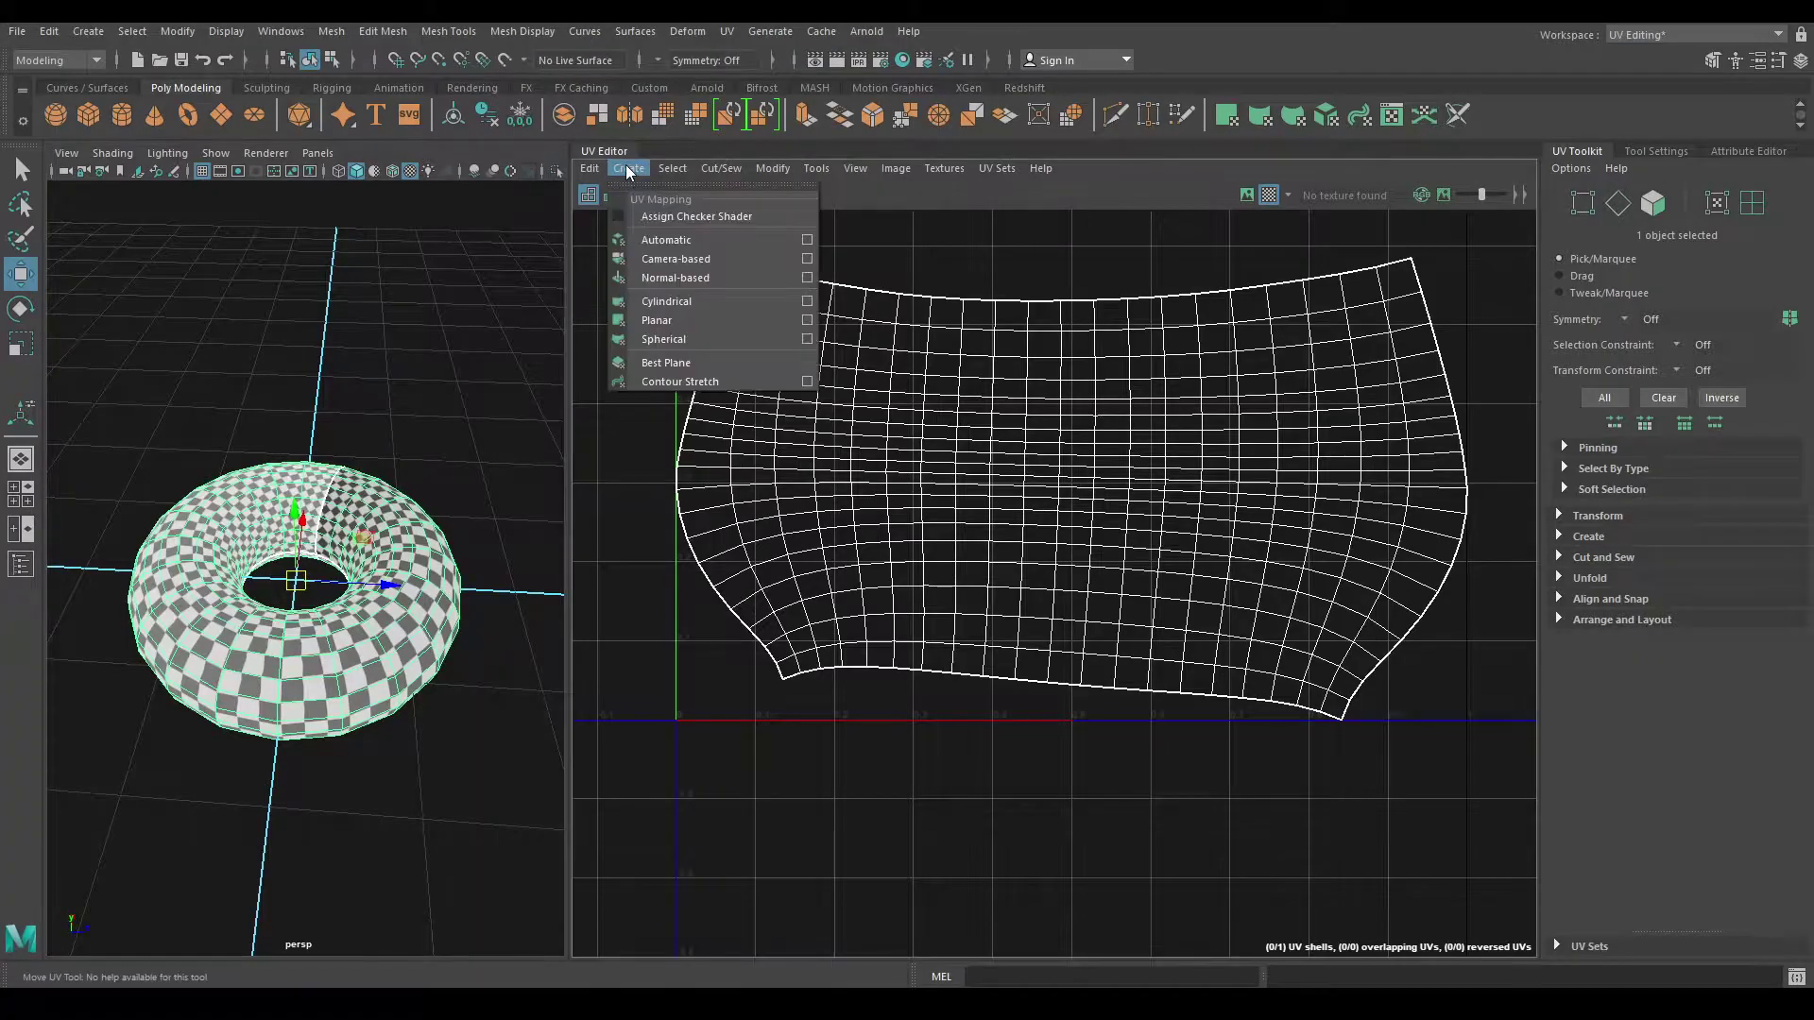
left_click(679, 259)
scroll(454, 473, "up", 1)
scroll(378, 510, "up", 4)
scroll(366, 517, "up", 3)
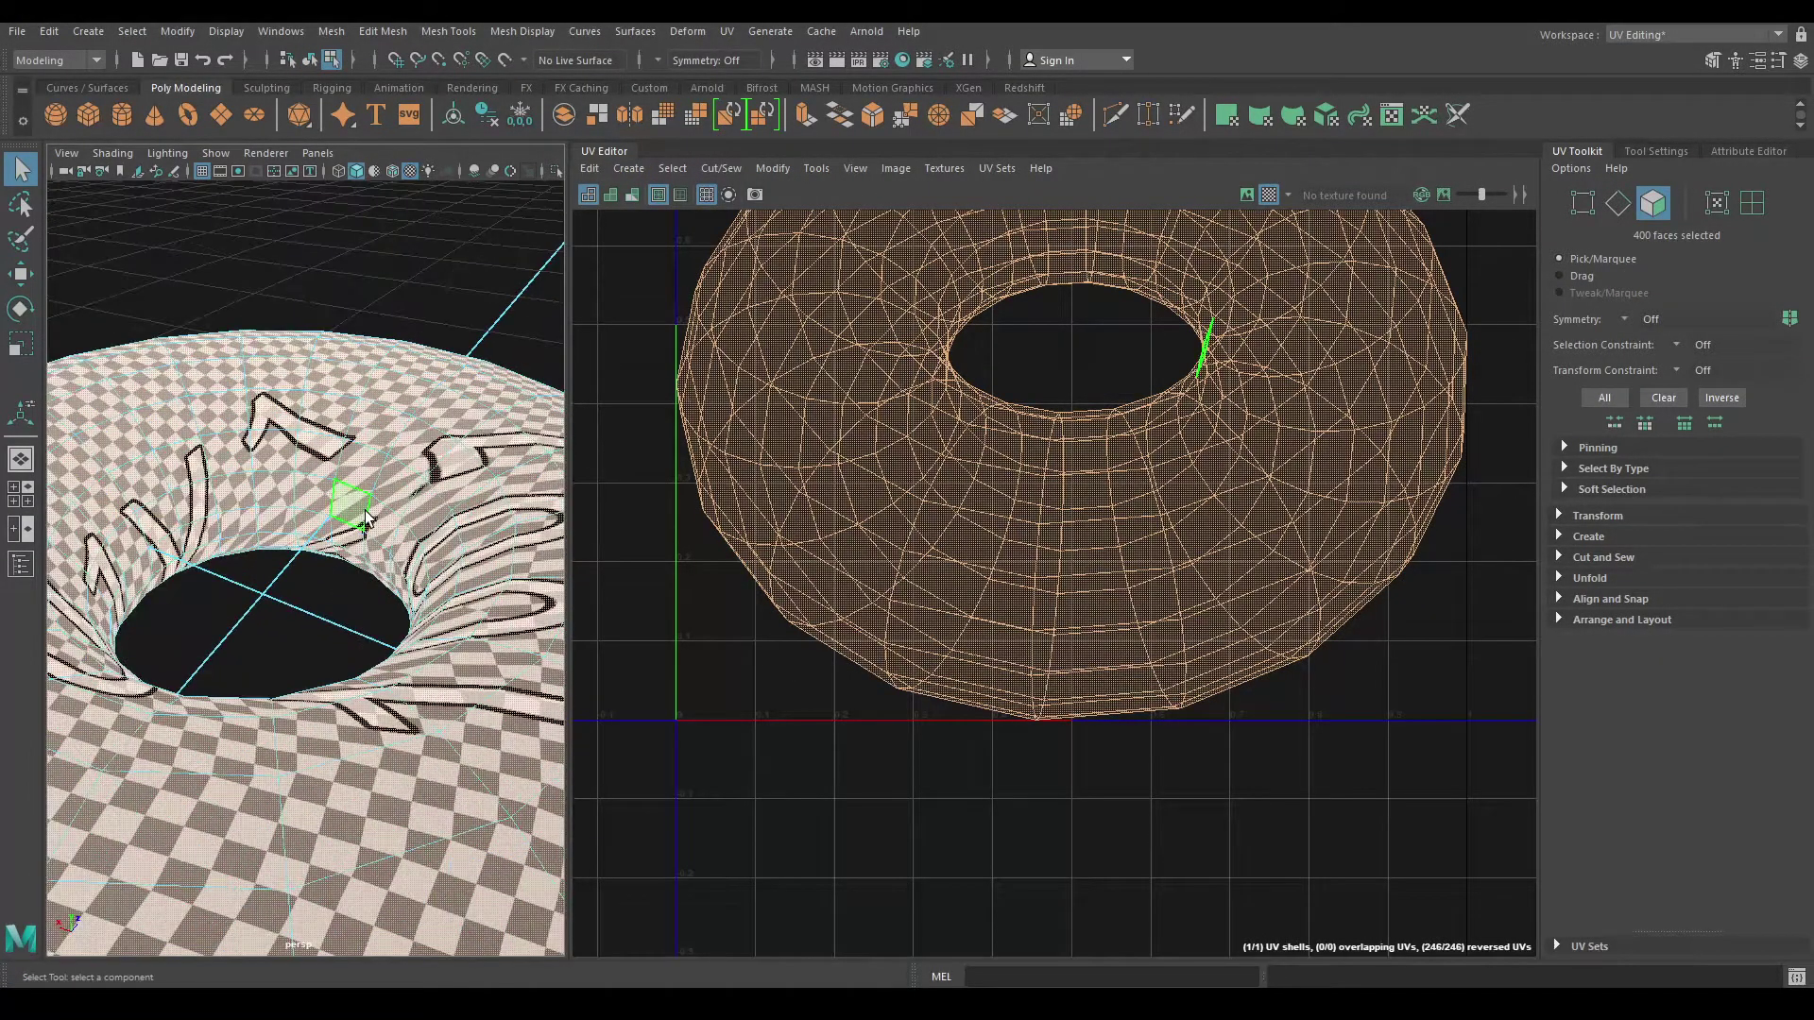
key("f")
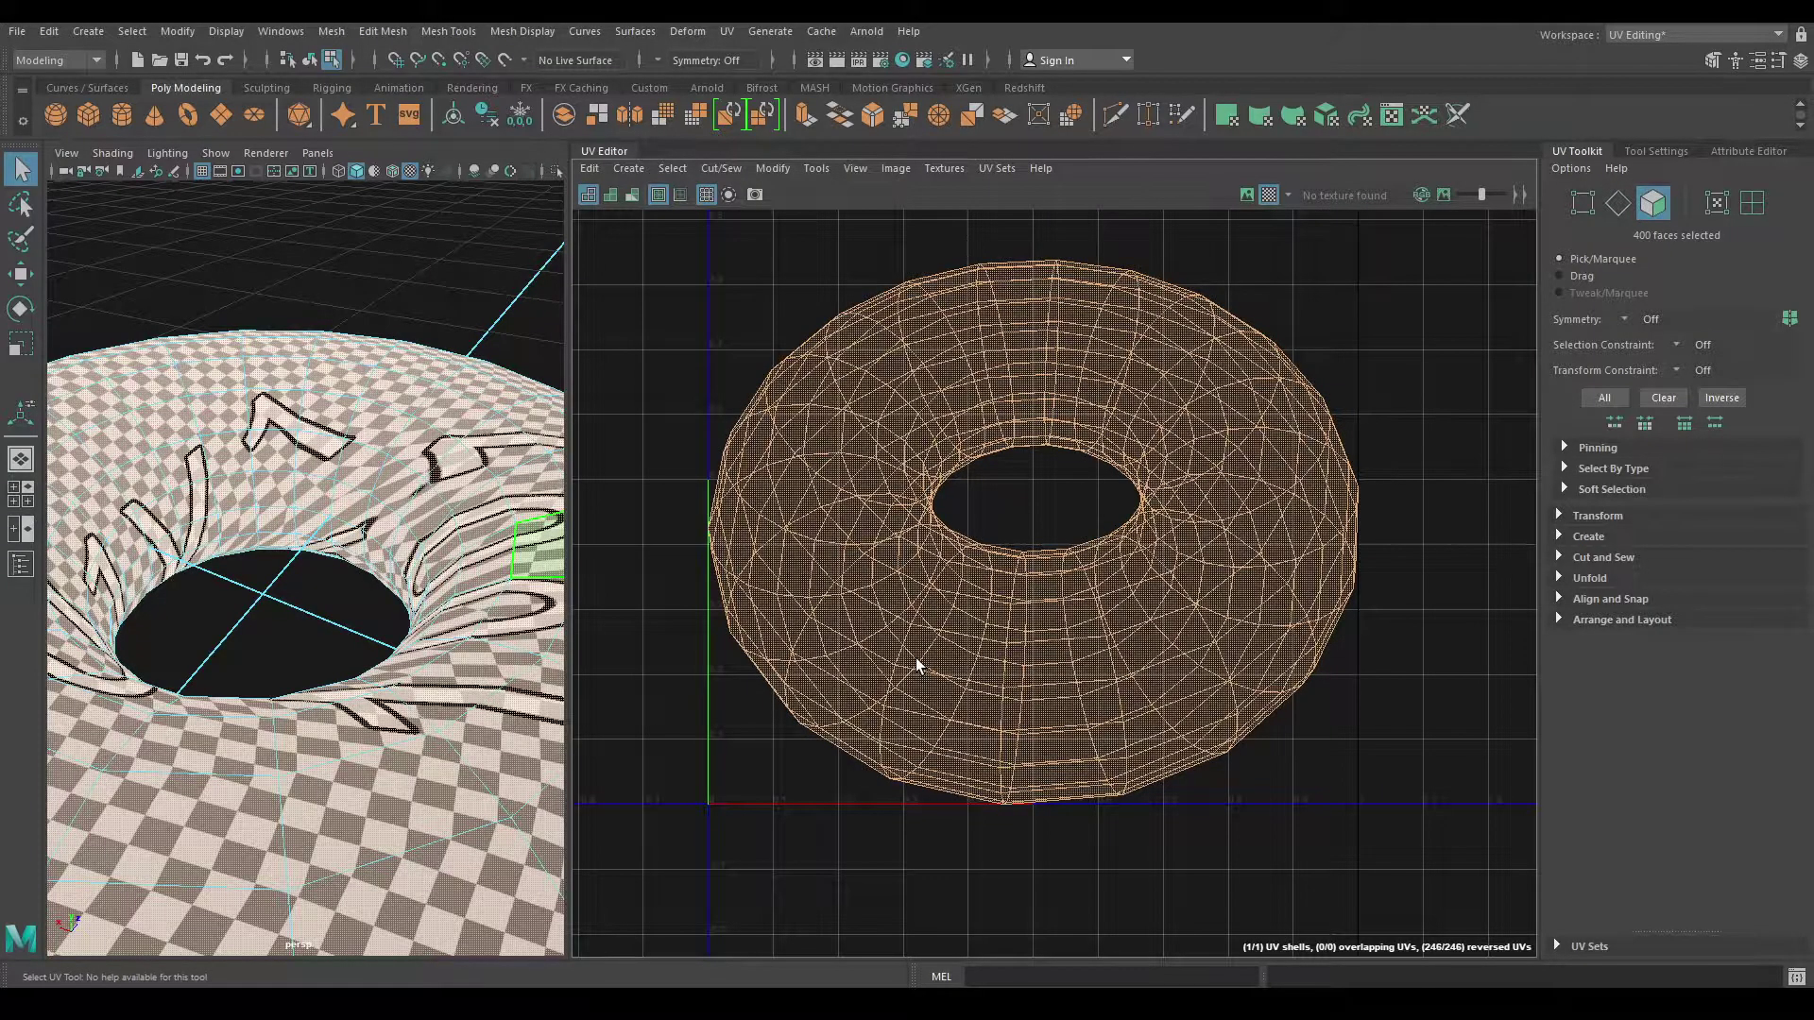
Step: Select the inner-ring edge loop plus a loop across the tube as seams
right_click_drag(381, 548, 376, 435)
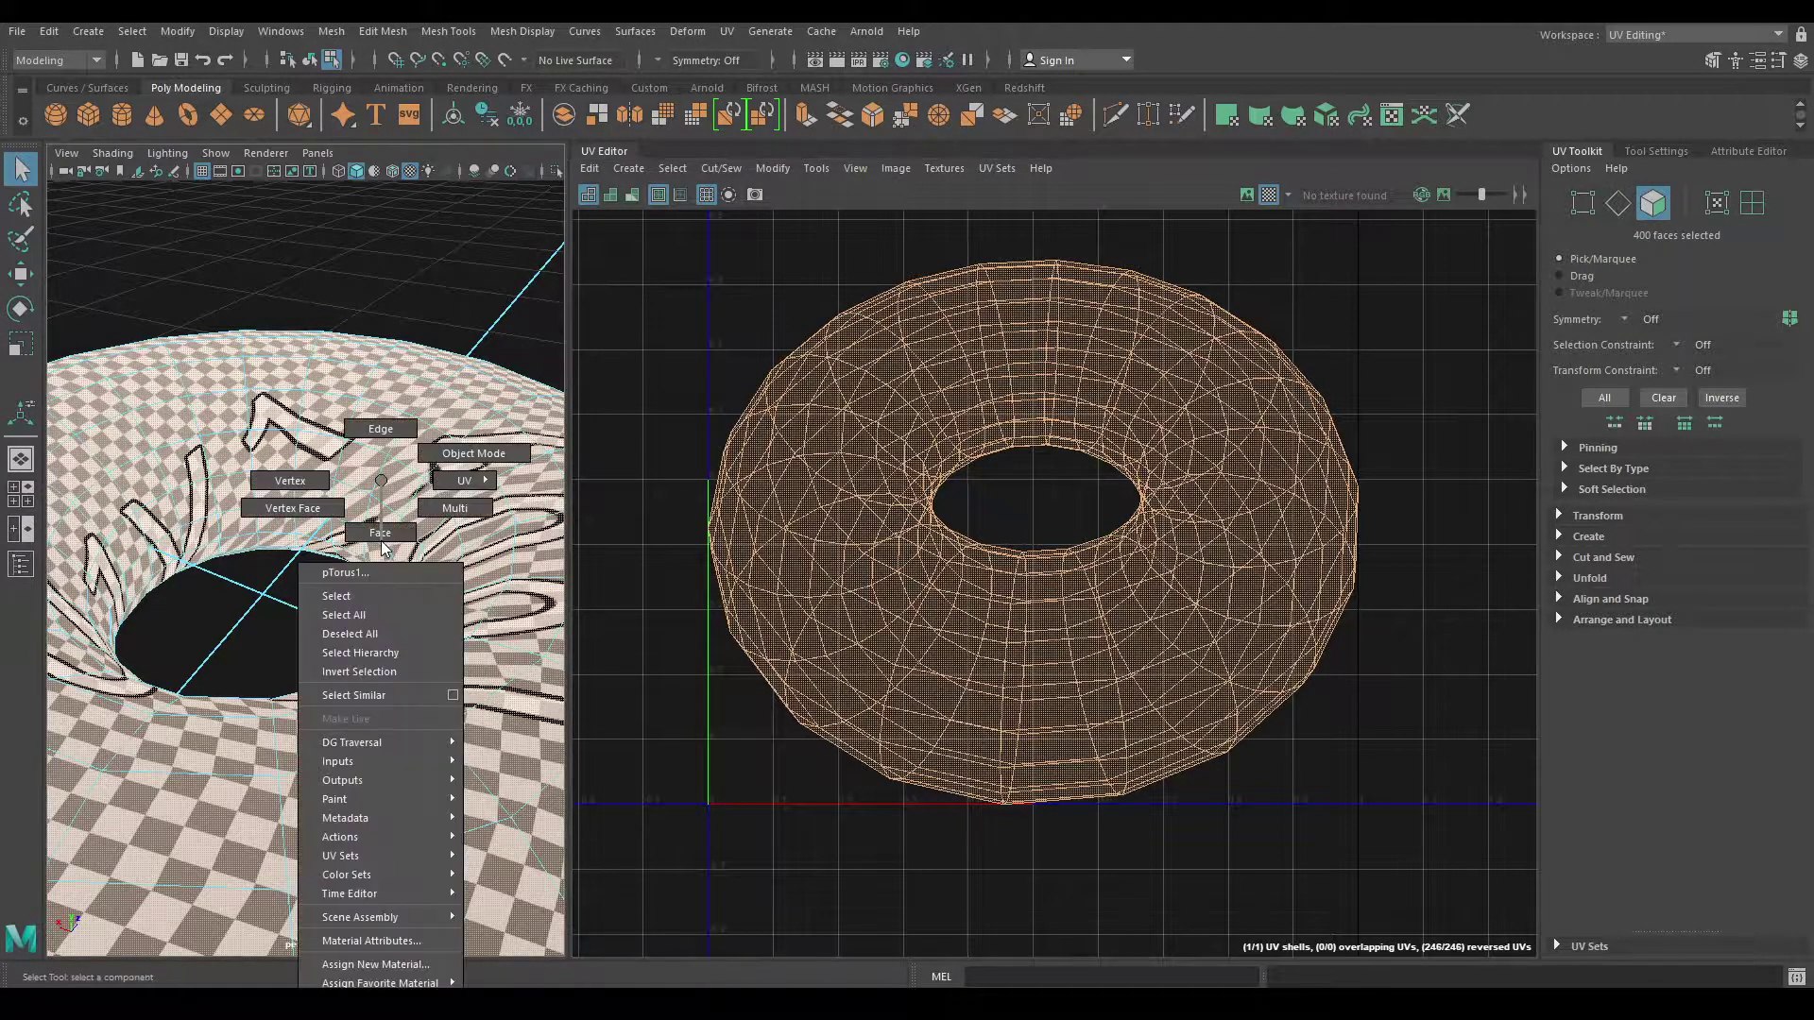
left_click_drag(423, 540, 416, 567, "alt")
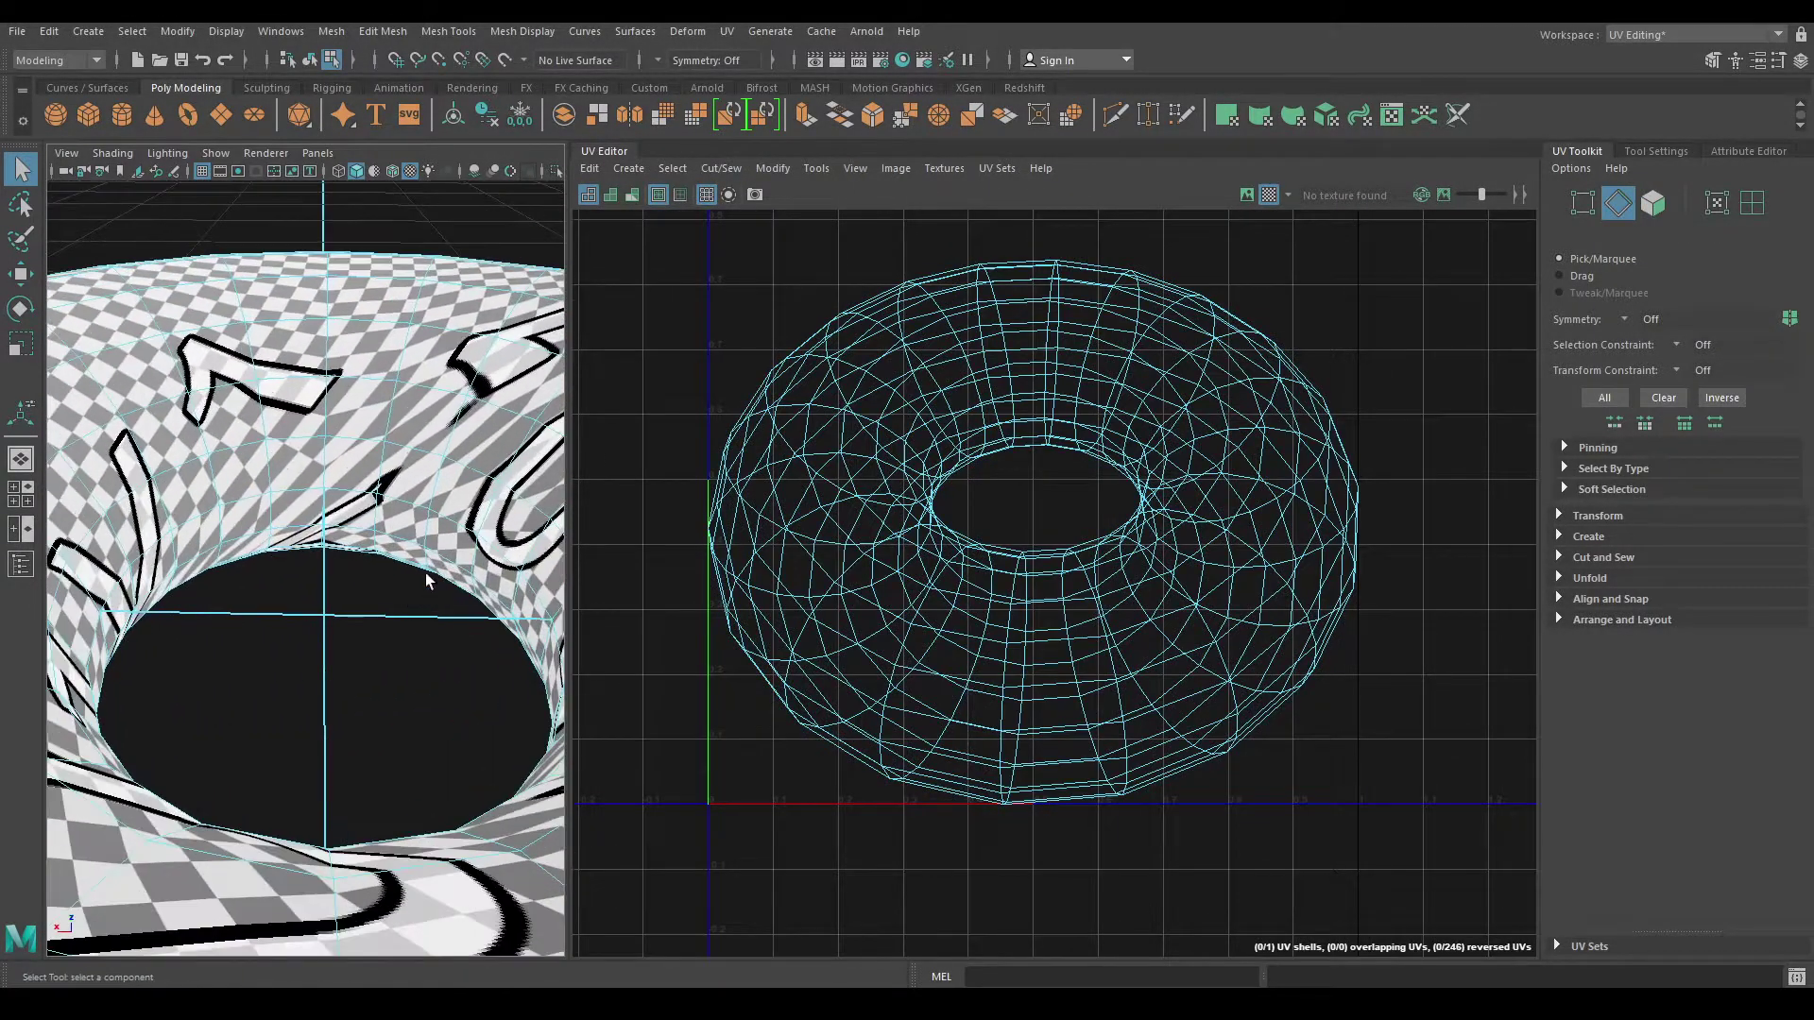
double_click(355, 531)
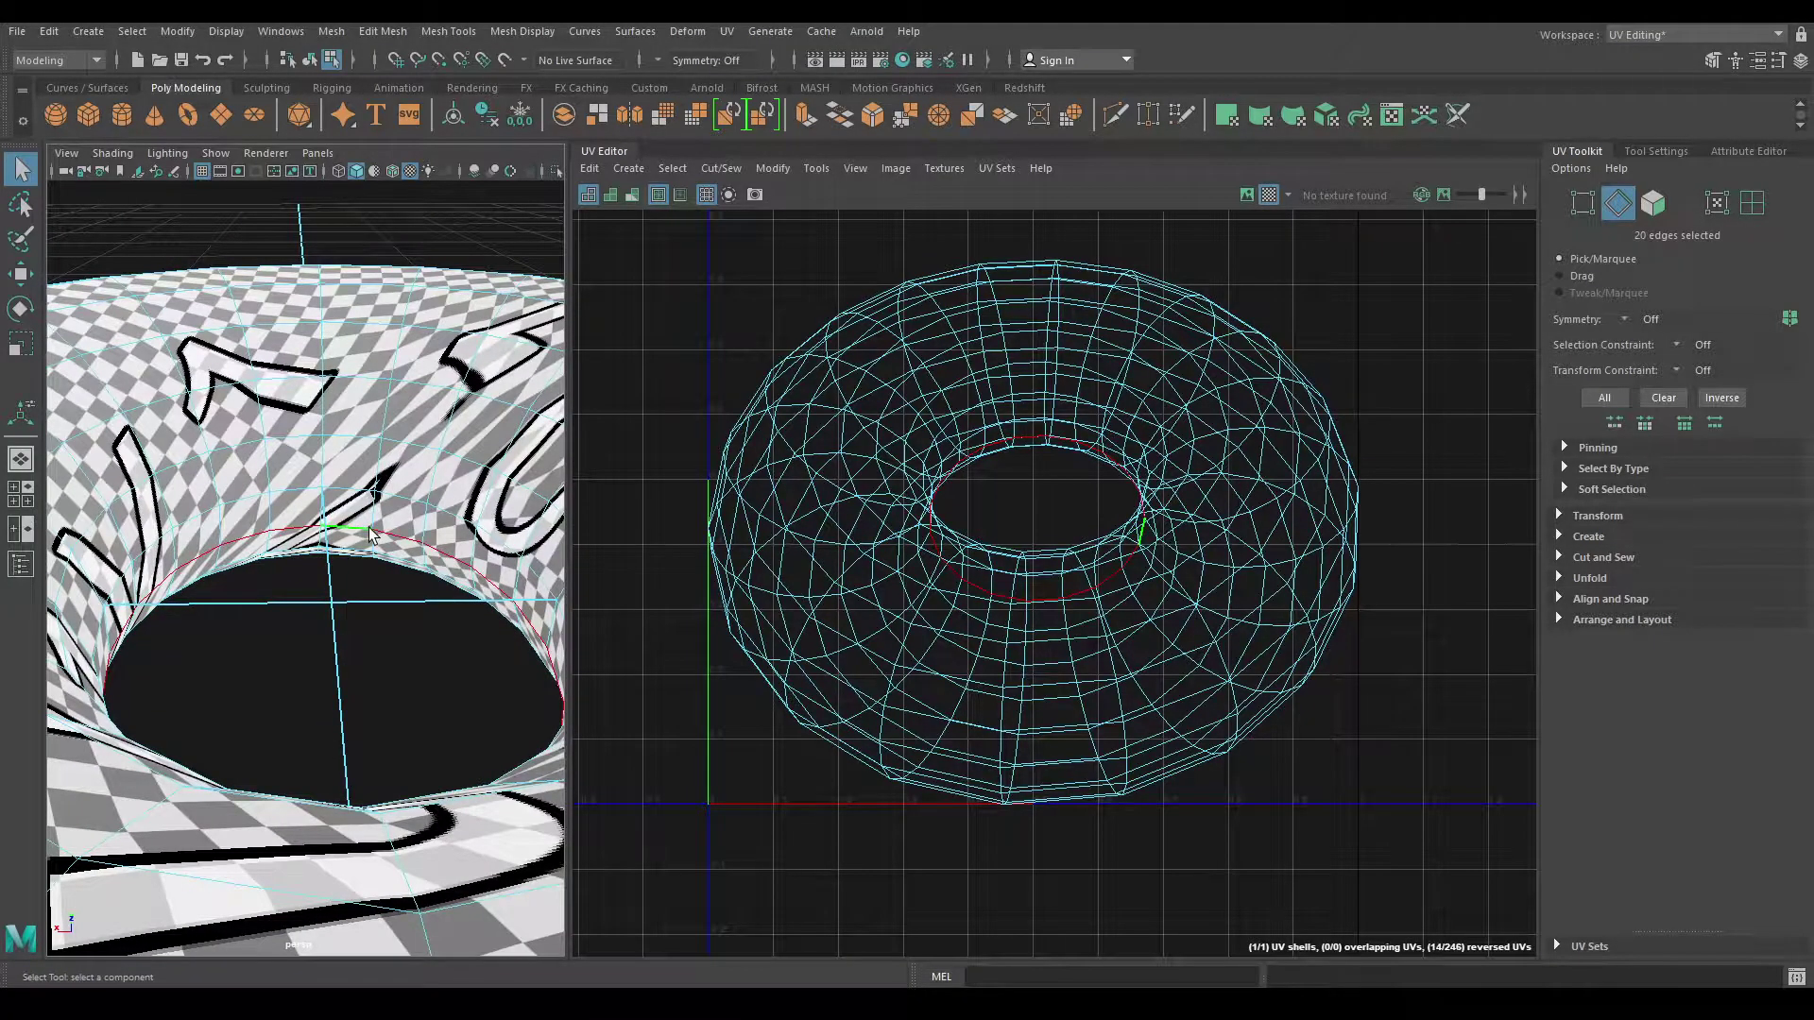
double_click(323, 500, "shift")
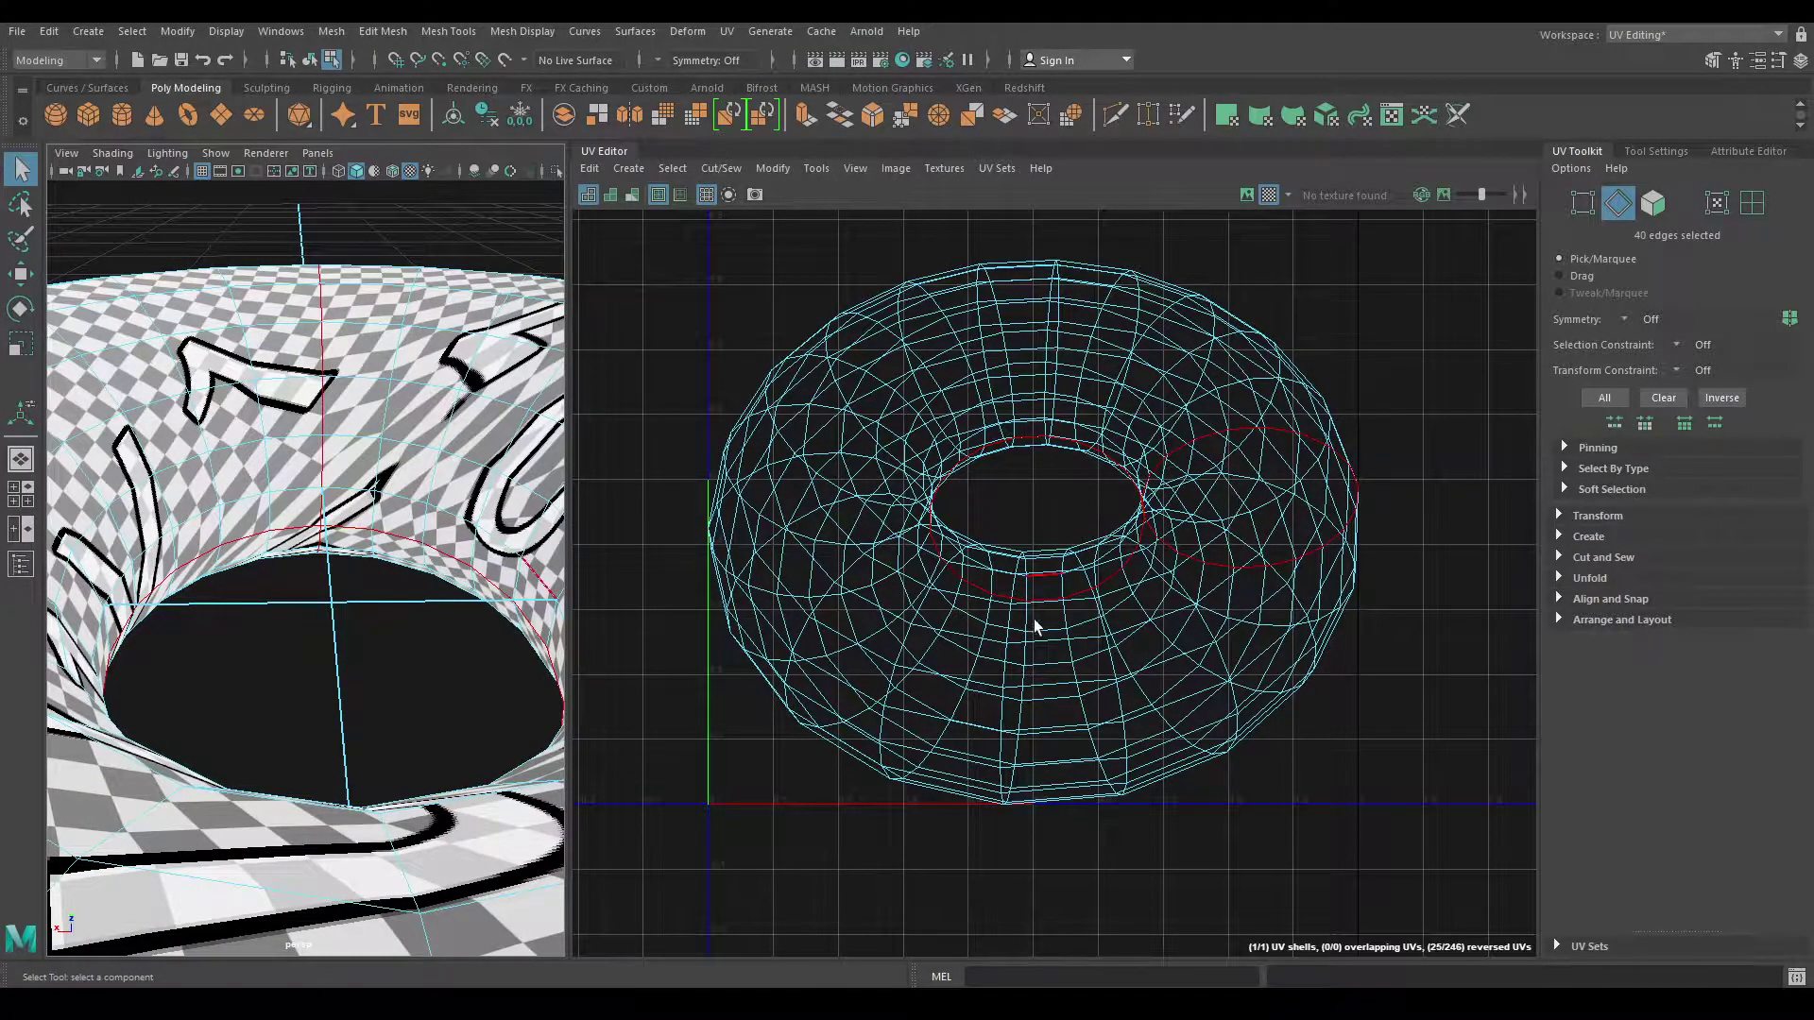
scroll(1040, 628, "down", 2)
right_click(1153, 402)
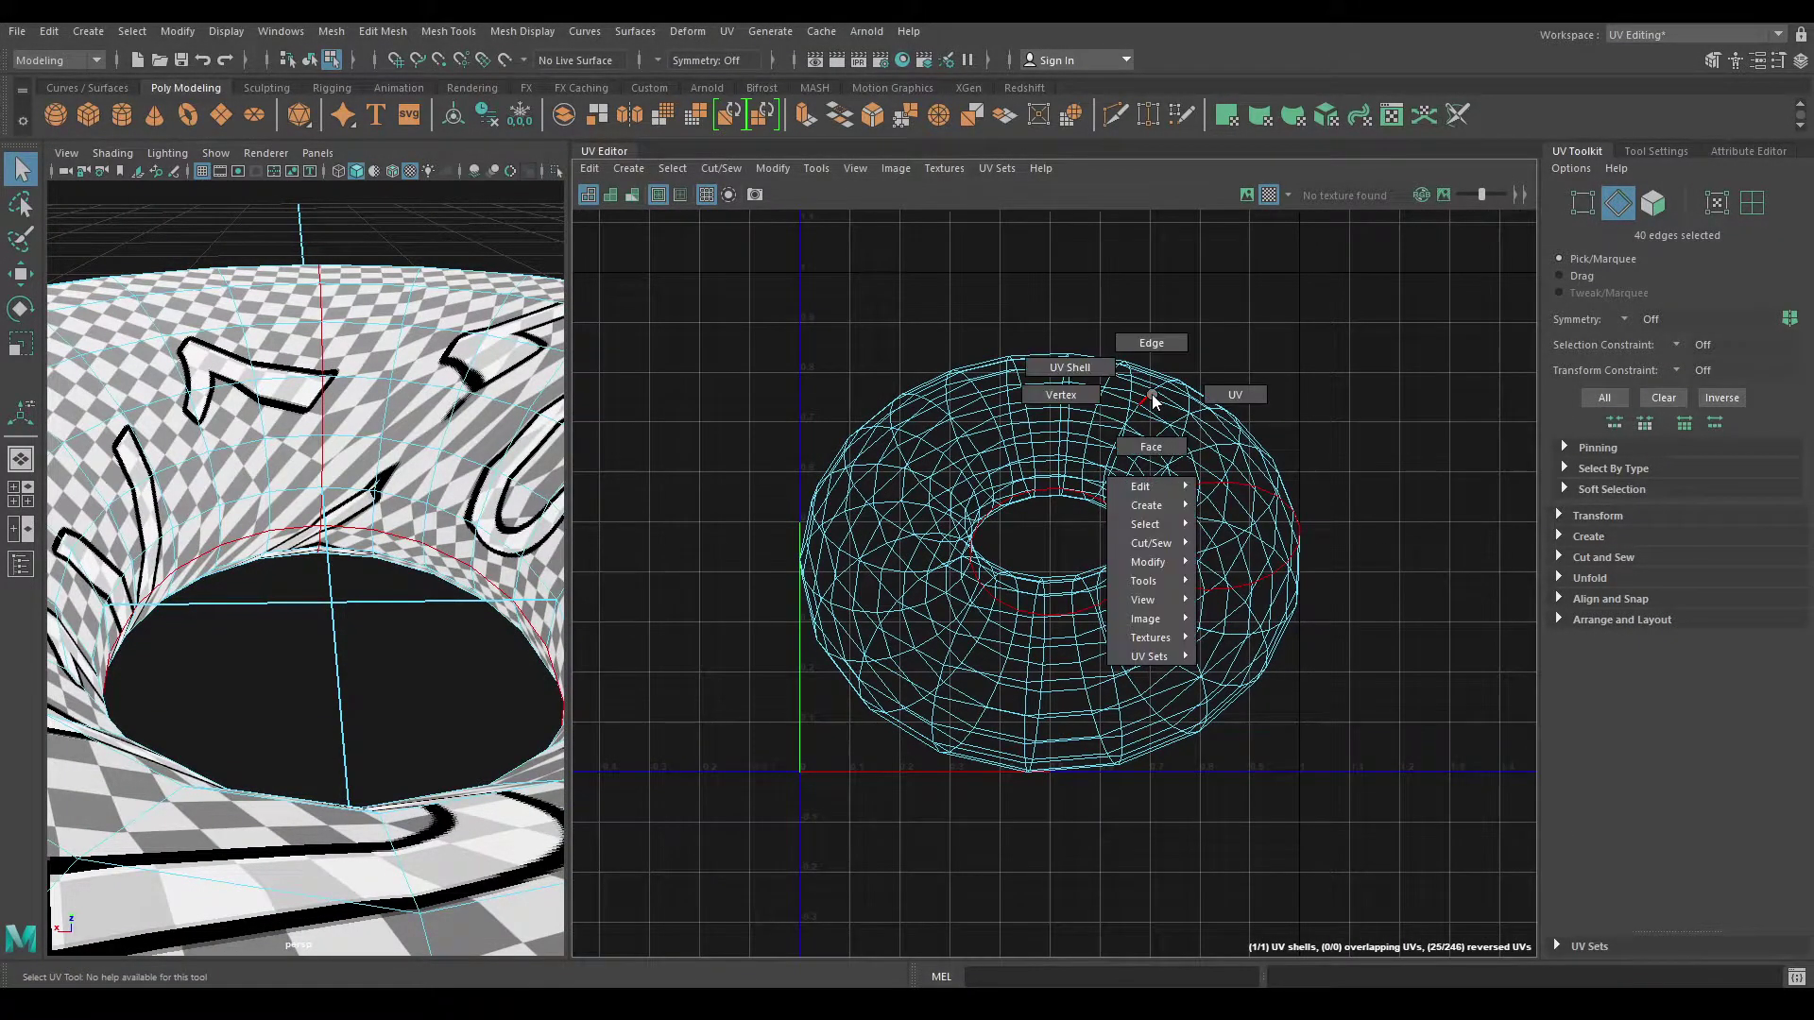
left_click(1148, 343)
Step: Cut the UVs along both seam loops and switch to UV Shell selection
right_click(1325, 267, "shift")
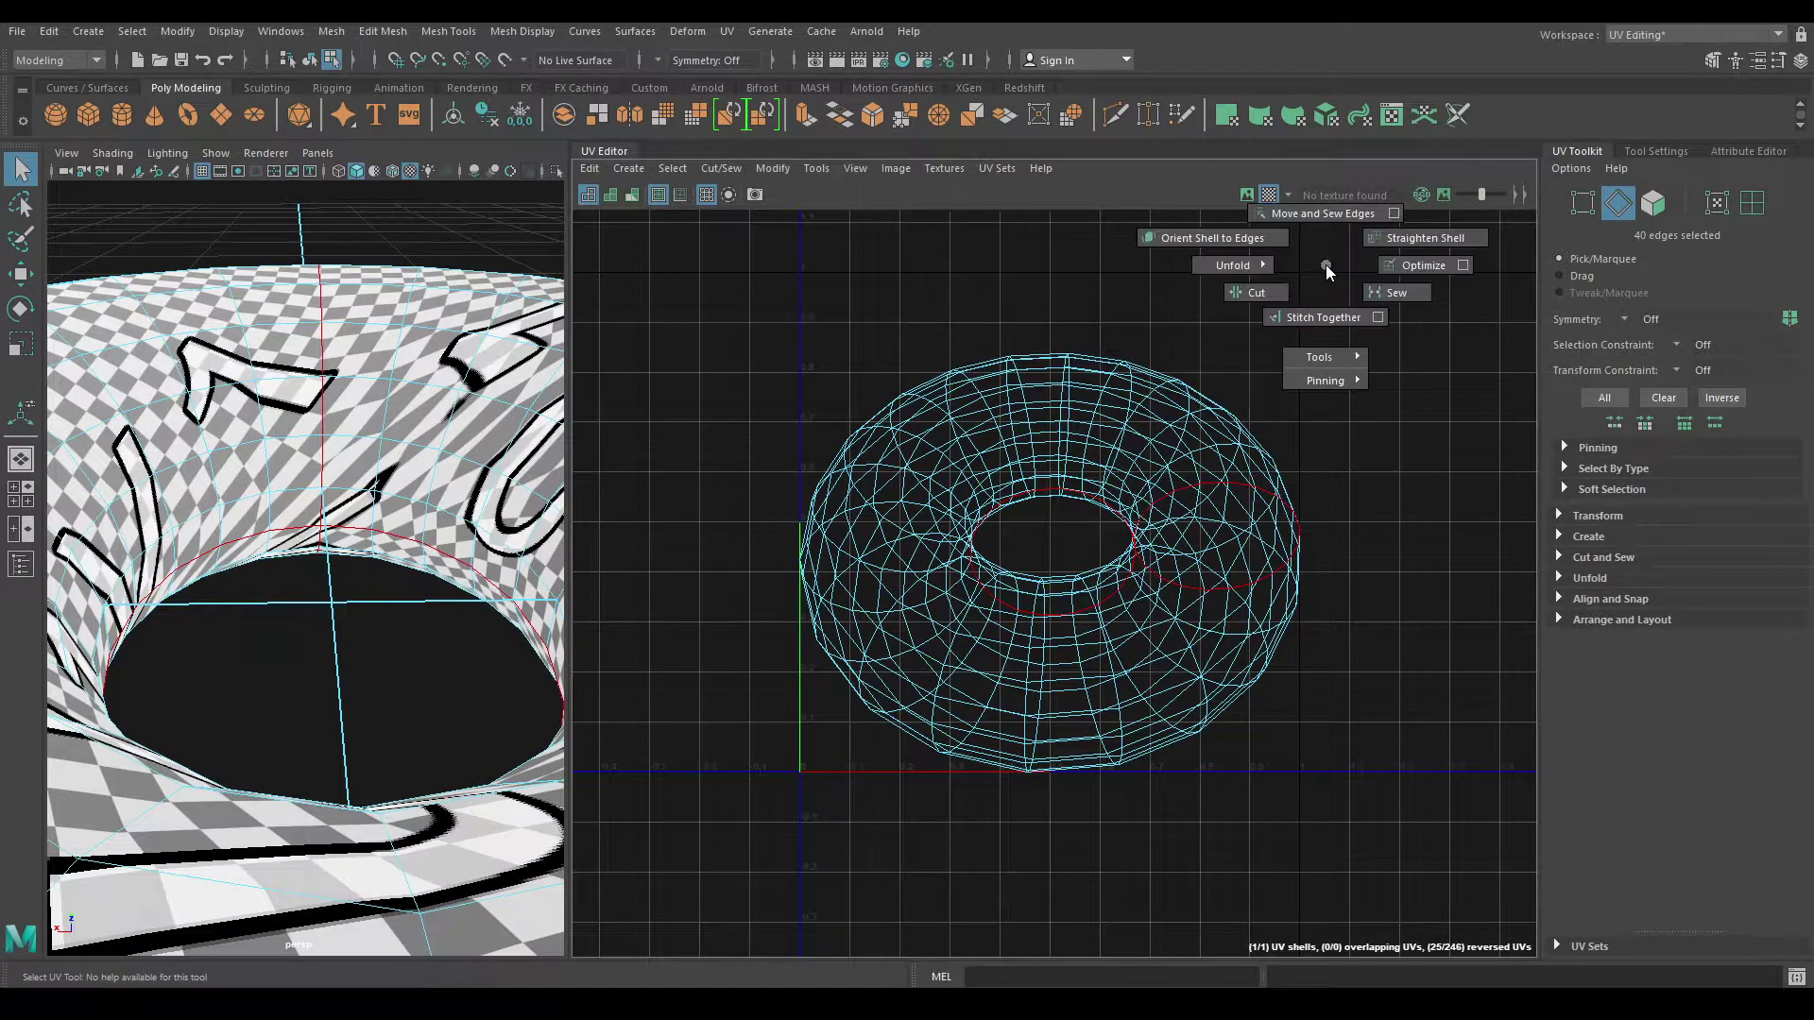
left_click(1242, 303)
key("w")
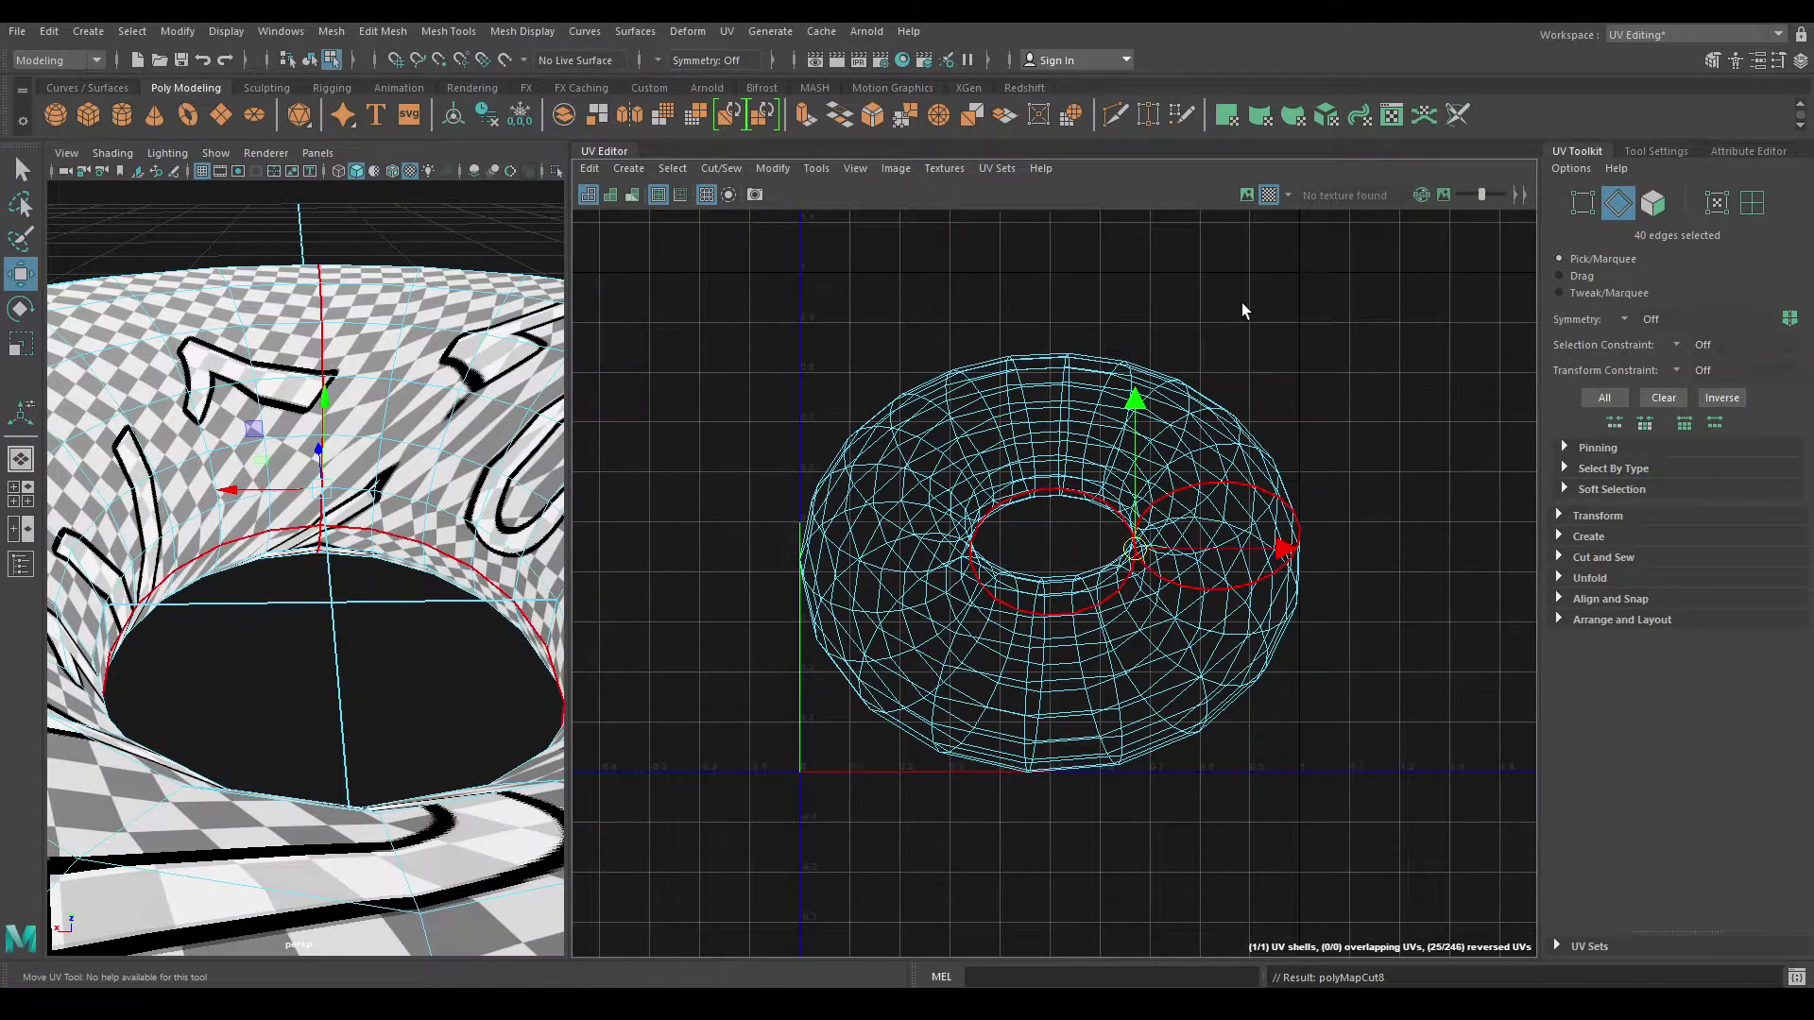
mouse_move(1242, 309)
right_mouse_down()
mouse_move(1157, 276)
mouse_move(1296, 275)
right_mouse_up()
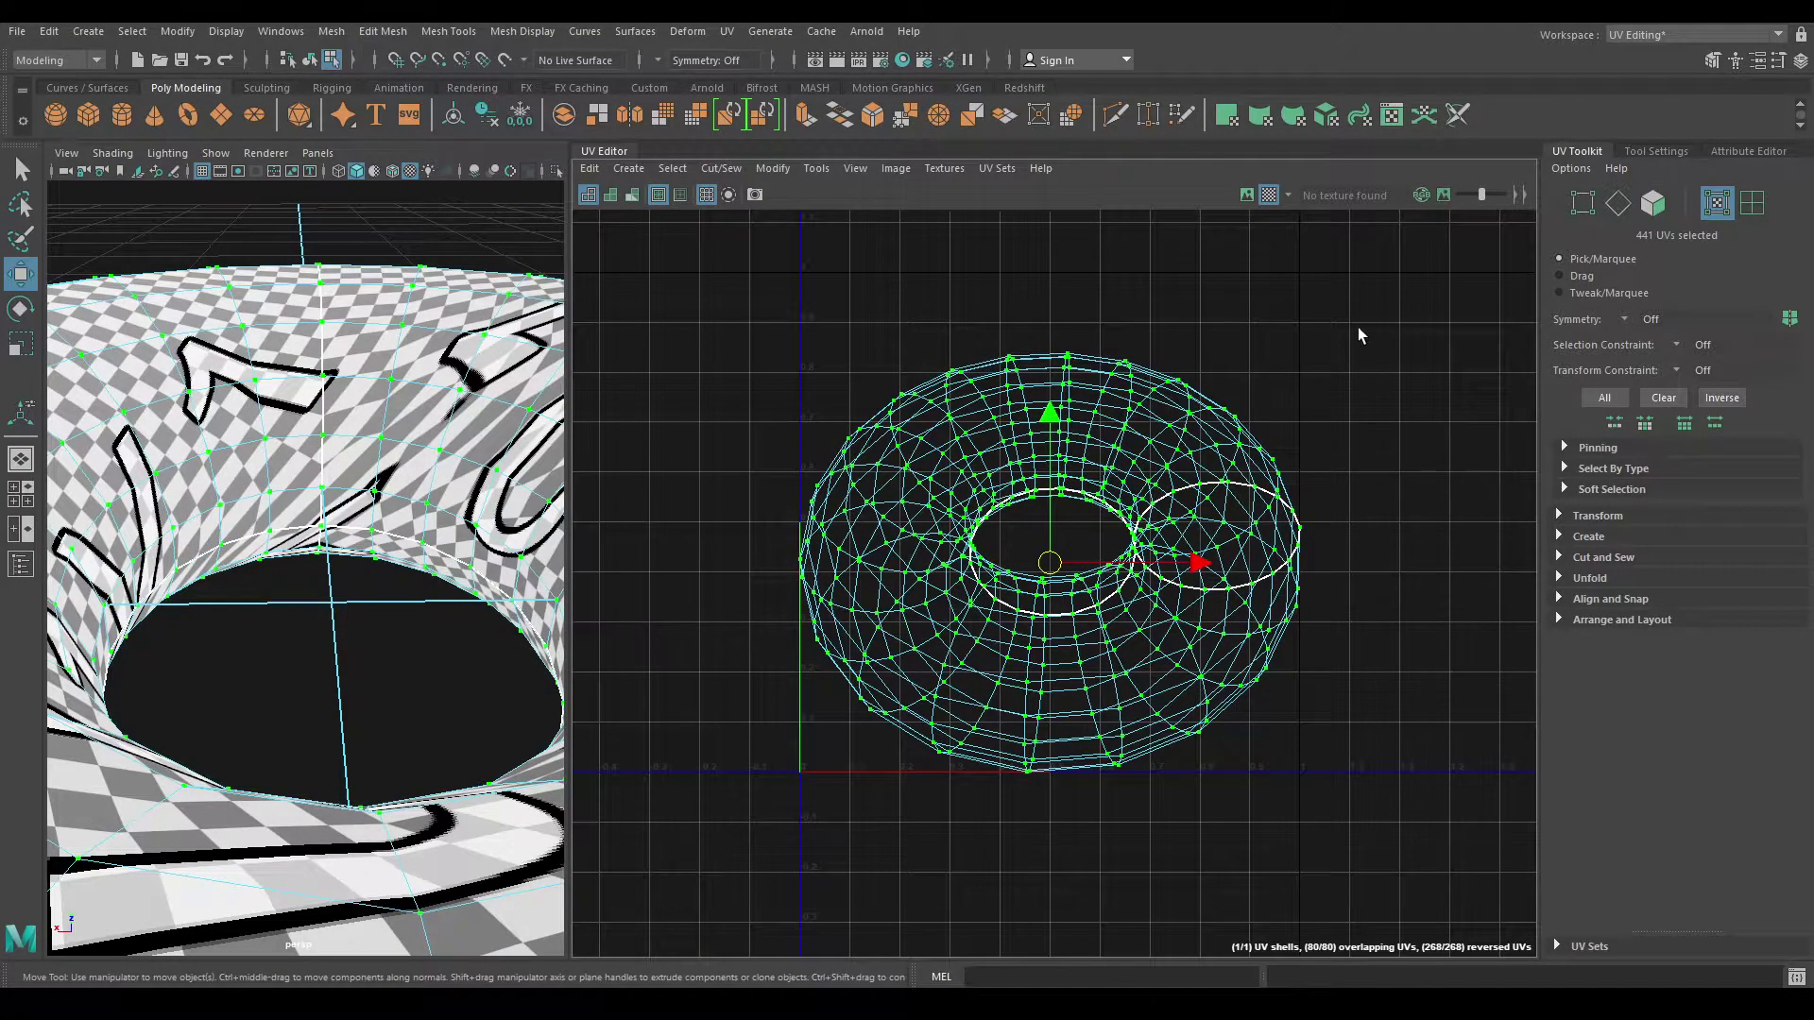
right_click_drag(1358, 327, 1217, 328, "shift")
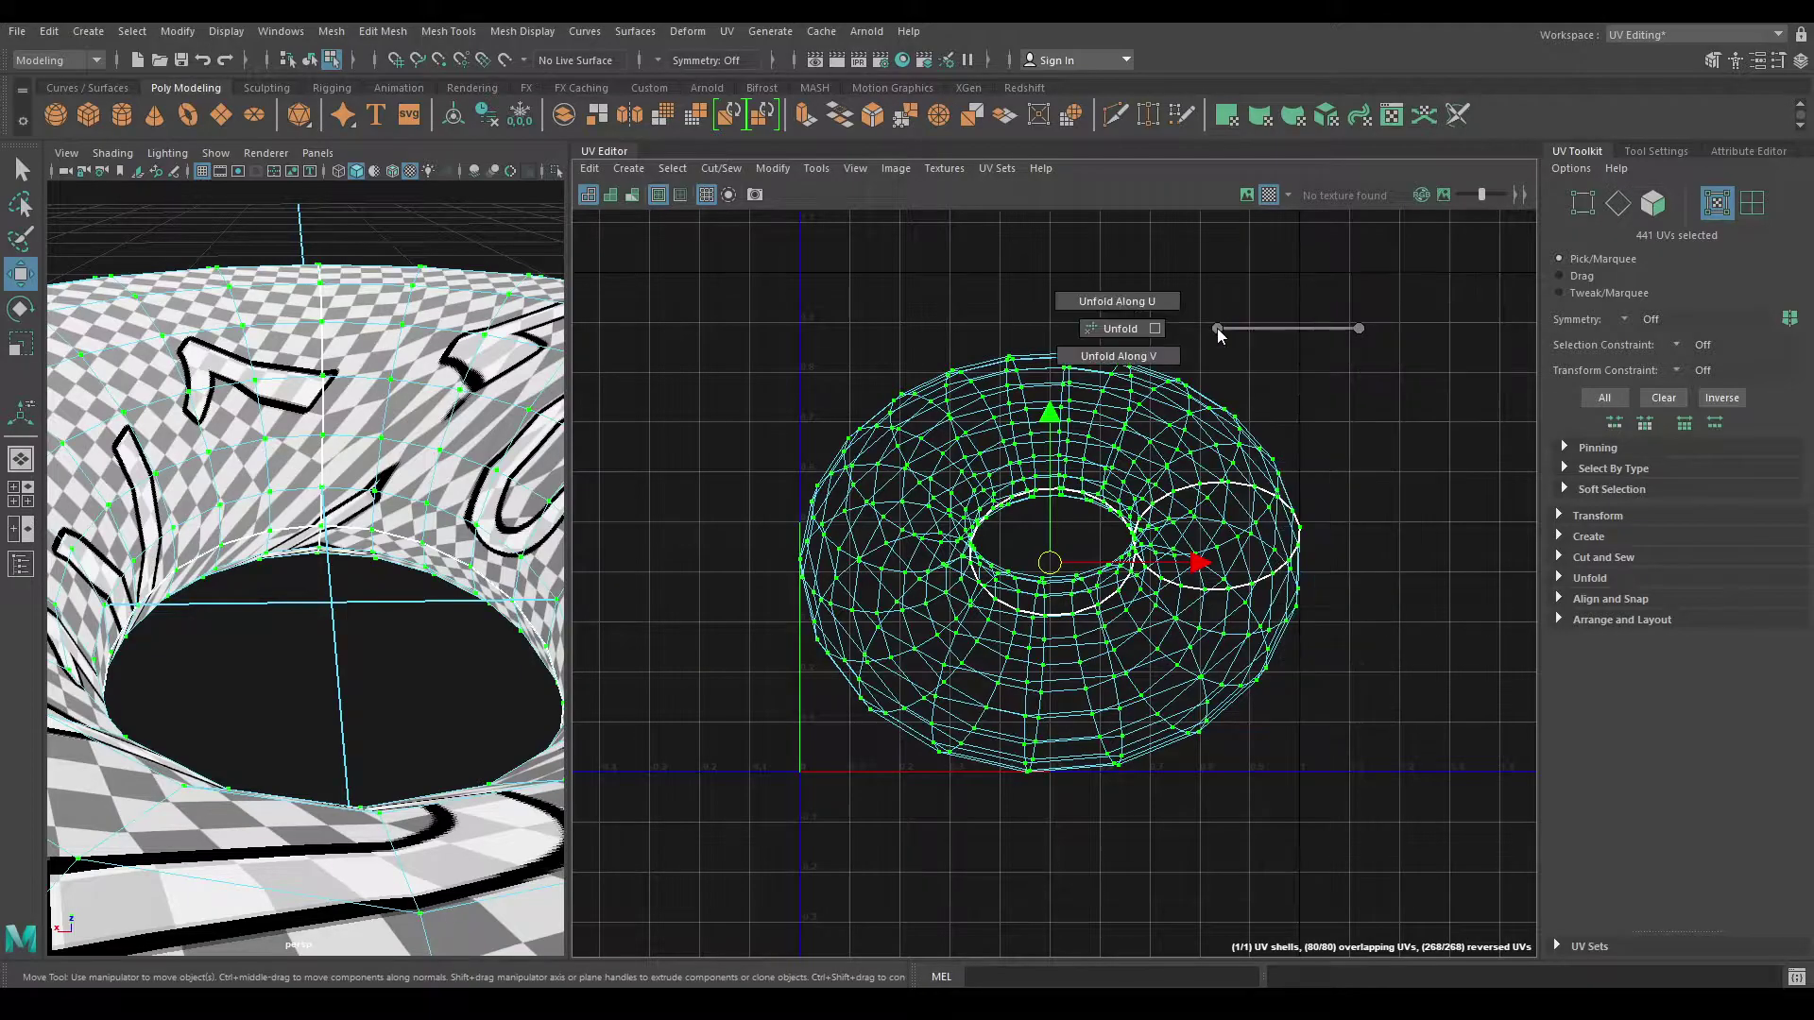
Step: Unfold the torus UVs, select the shell, and Orient Shells so it lies horizontally
right_click_drag(1091, 340, 1091, 340, "shift")
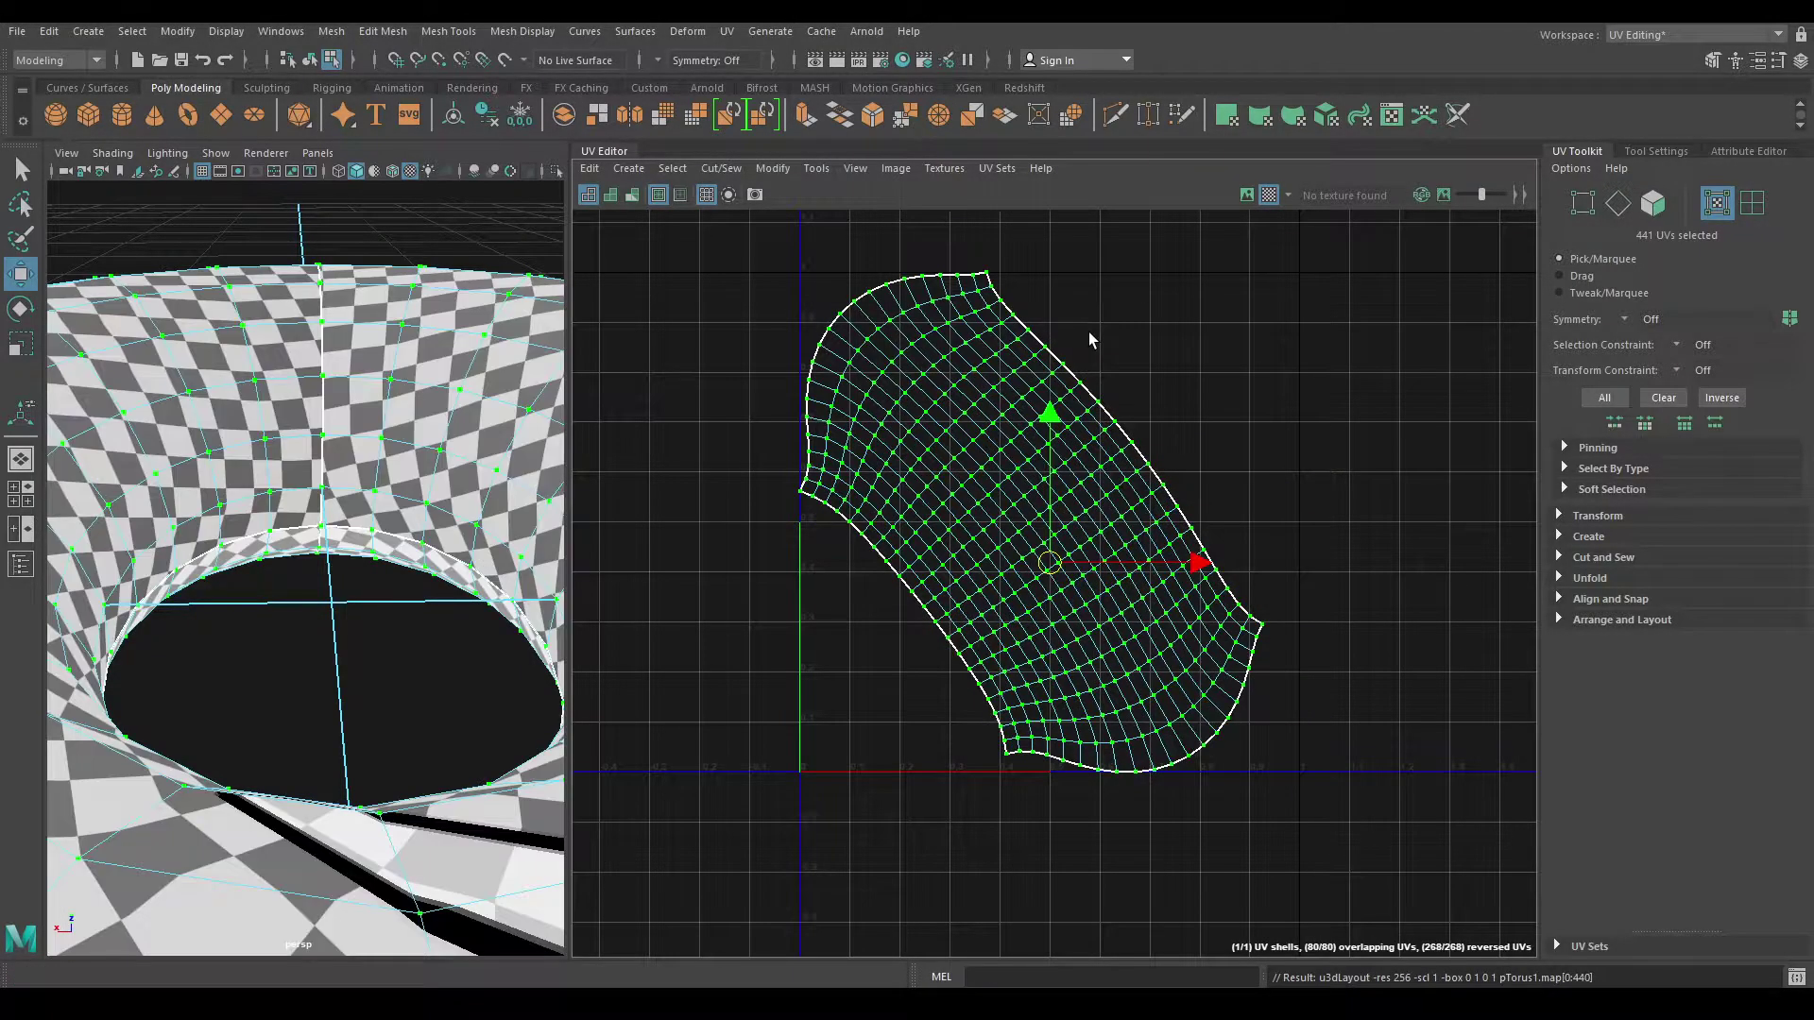
scroll(1096, 586, "up", 2)
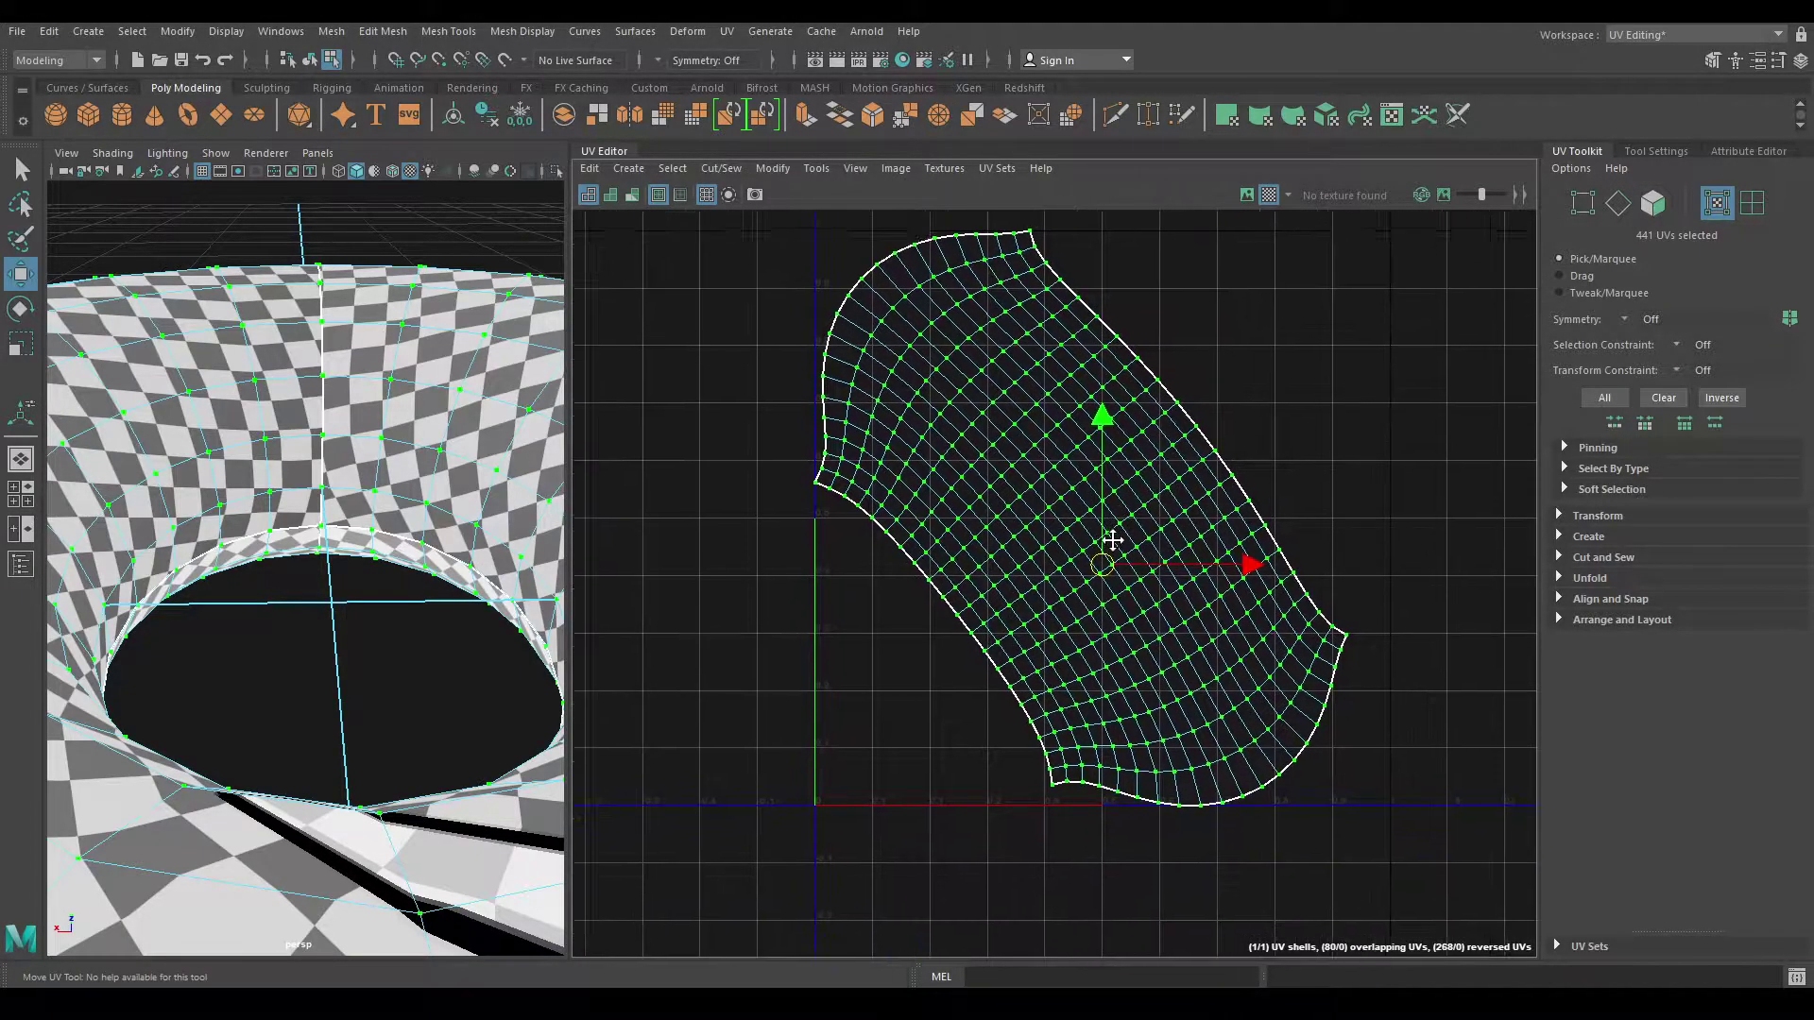
middle_click_drag(1112, 540, 1107, 536, "alt")
right_click(1264, 340)
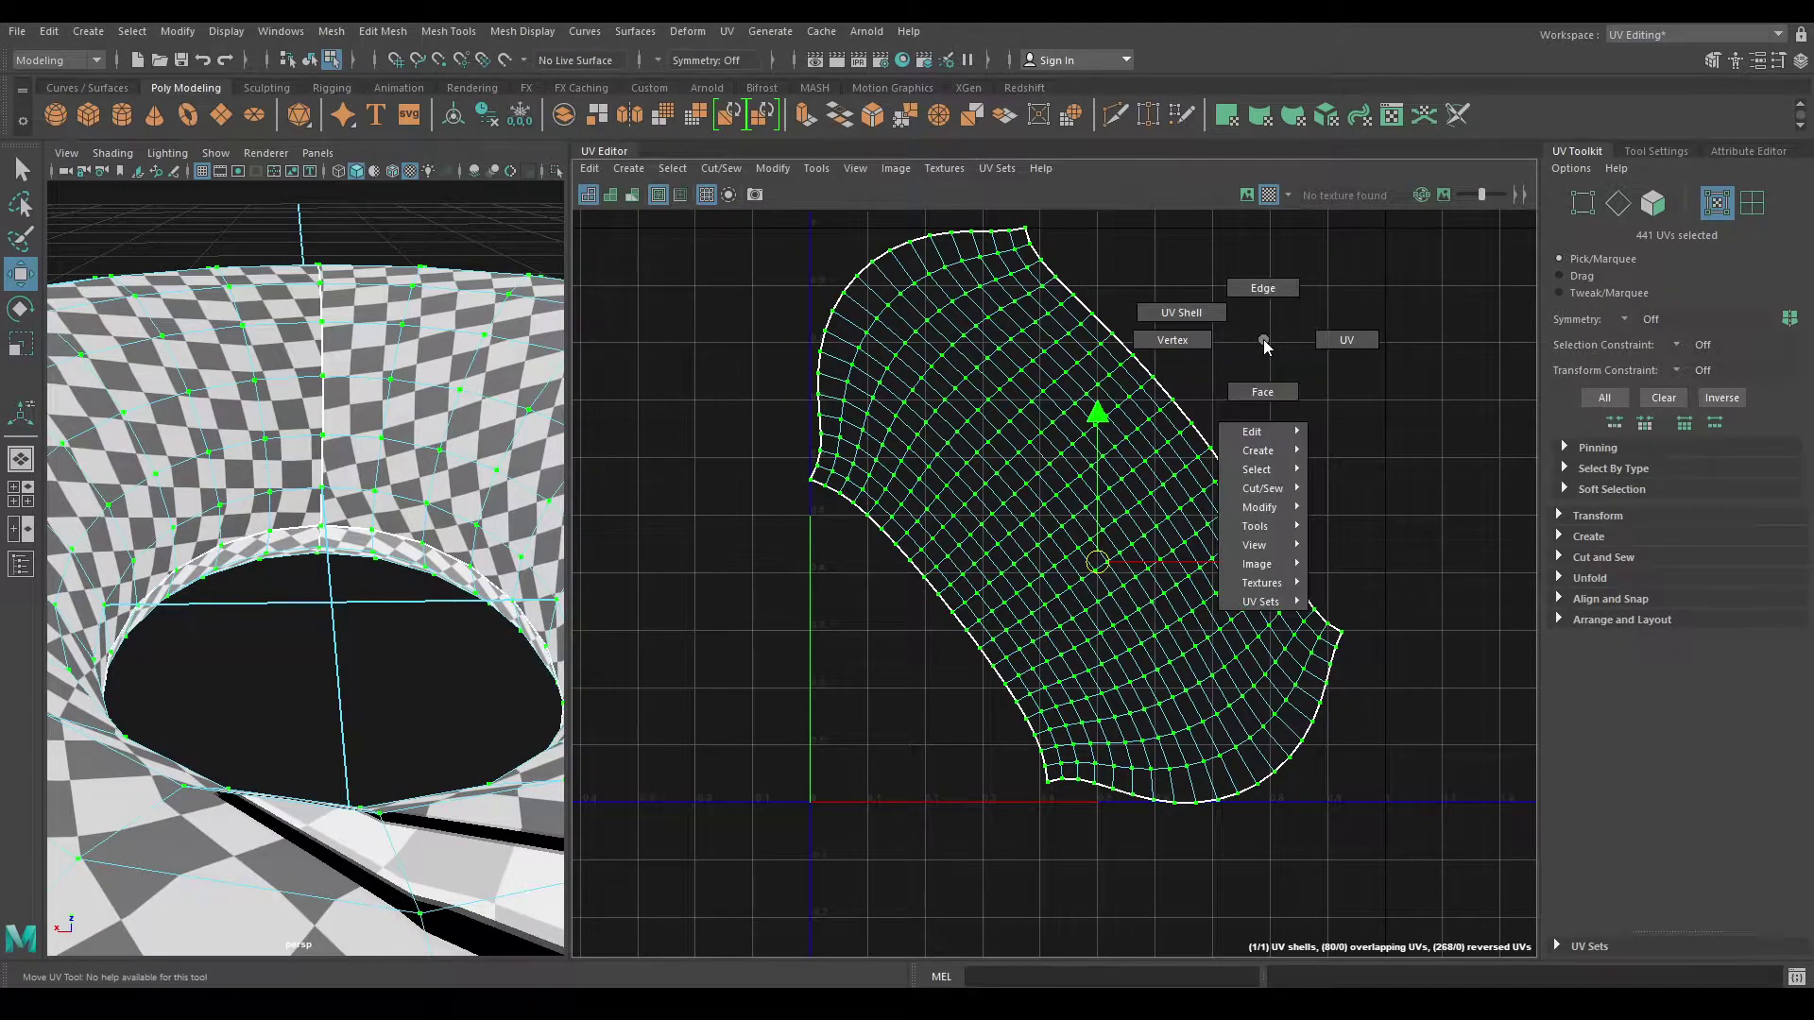
left_click(1182, 314)
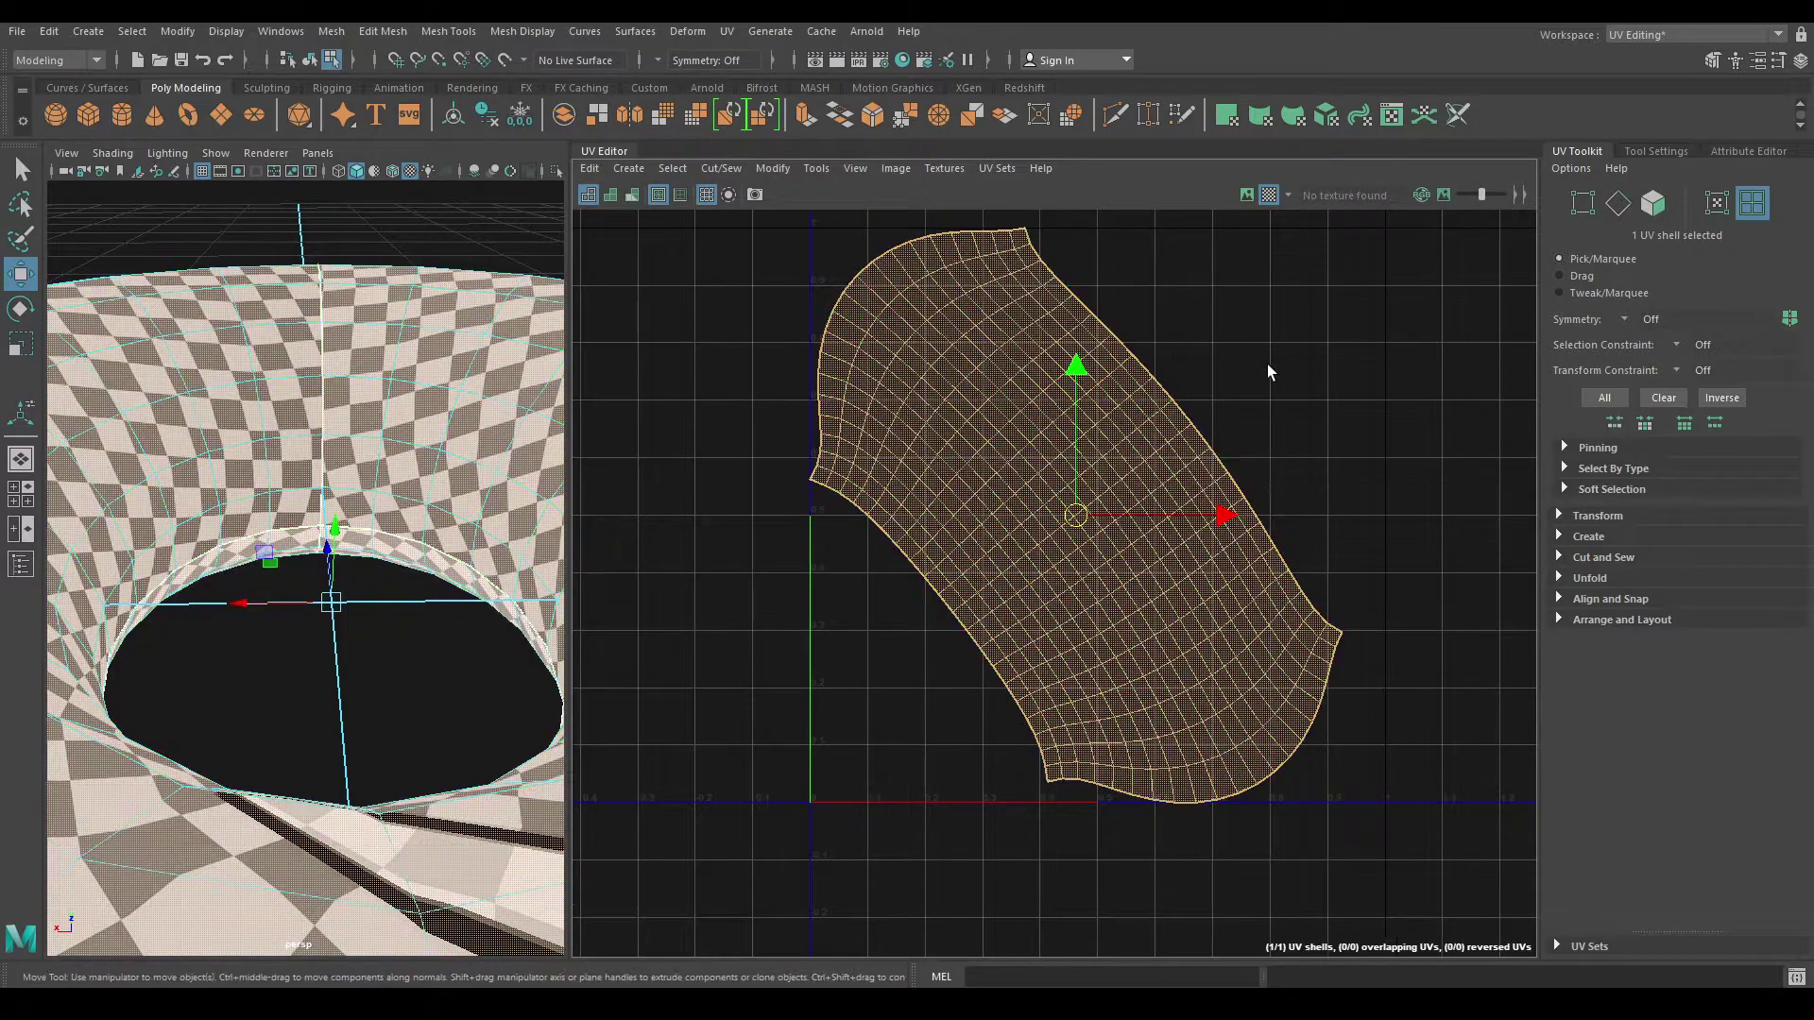
right_click(1268, 364, "shift")
left_click(1237, 637)
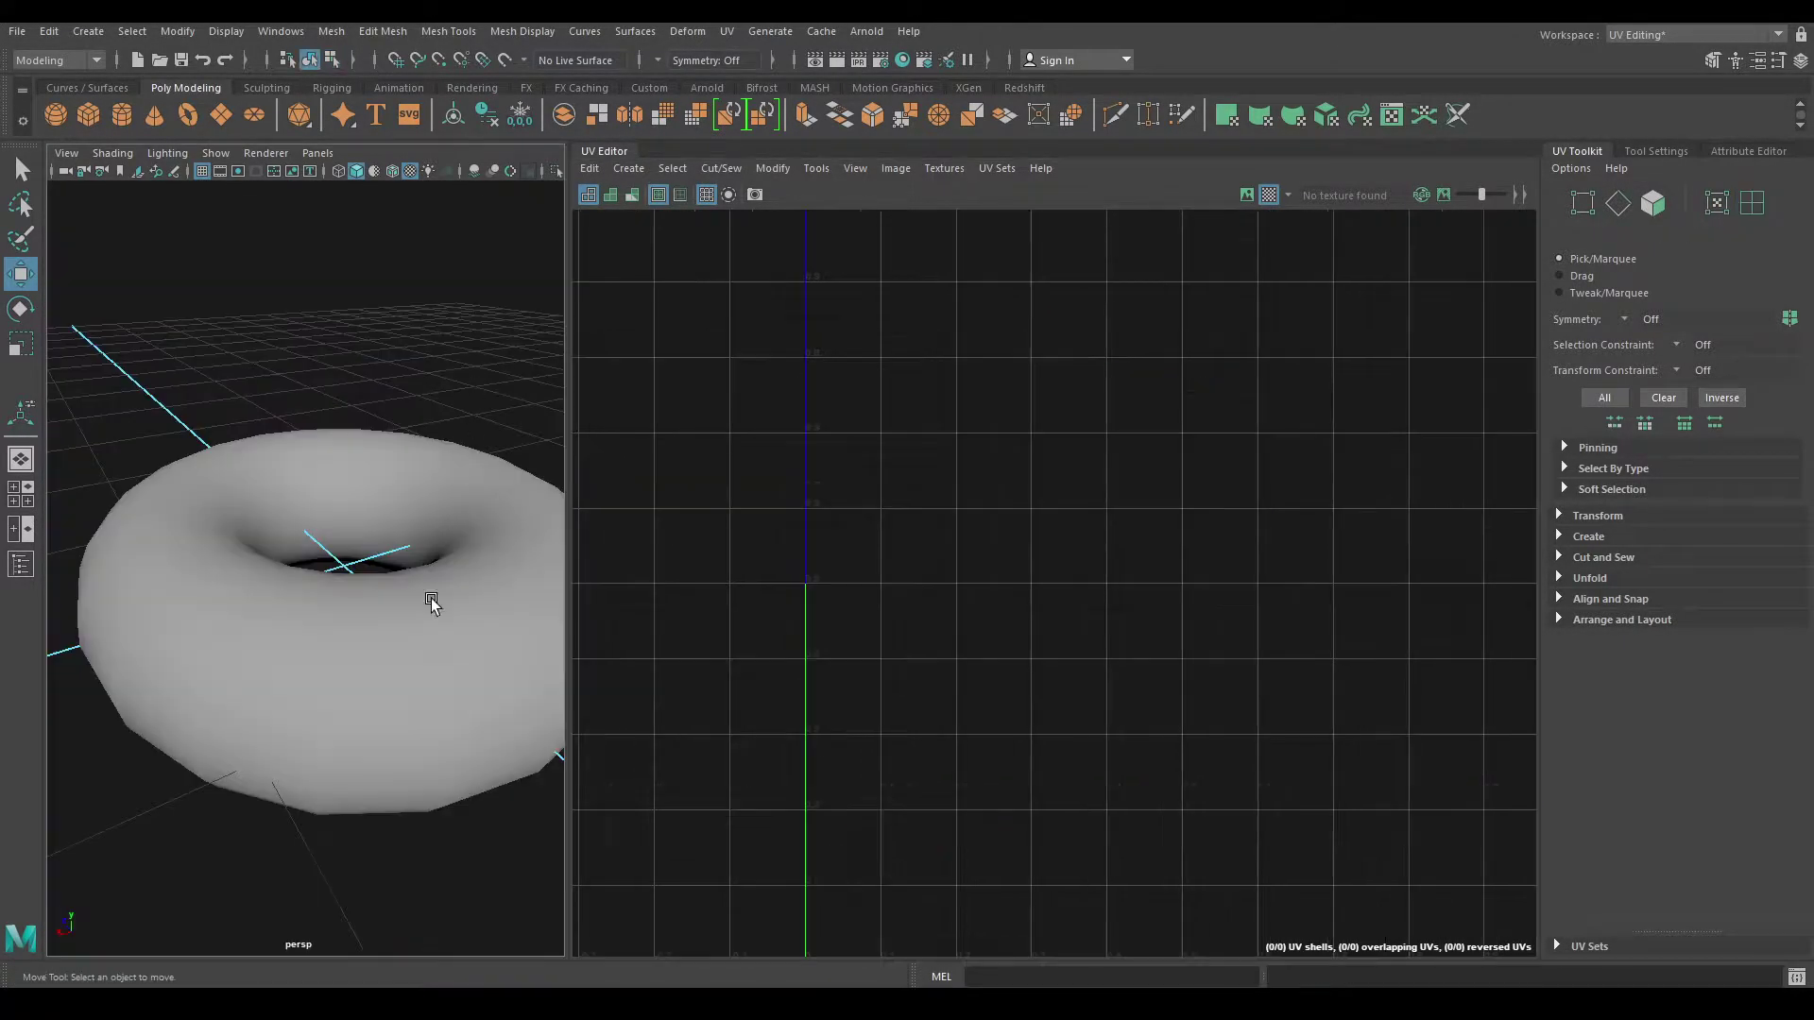
Step: Select the torus in the viewport and delete it
mouse_move(425, 600)
left_mouse_down("alt")
mouse_move(490, 525)
mouse_move(356, 620)
left_mouse_up("alt")
left_click(359, 625)
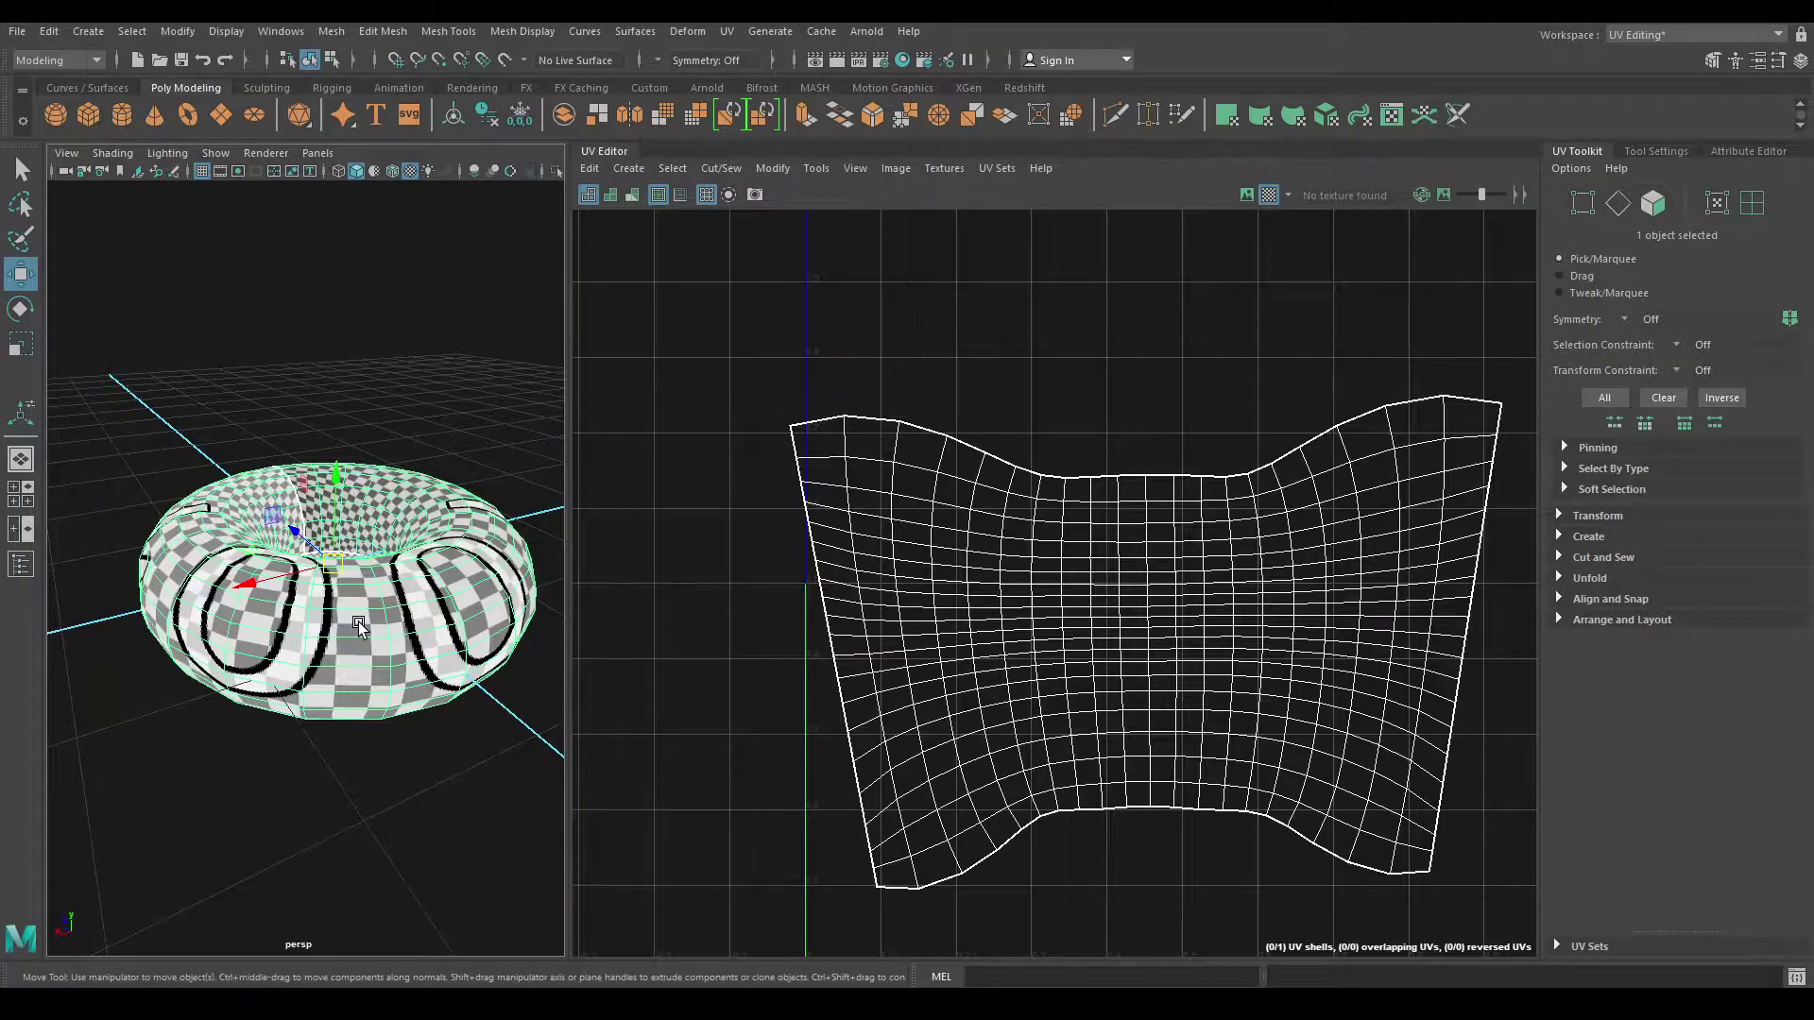
key("Delete")
Step: Create a Pipe primitive from the Shift+right-click menu and frame its grid UVs and geometry
left_click_drag(333, 525, 325, 451, "alt")
right_click(373, 356, "shift")
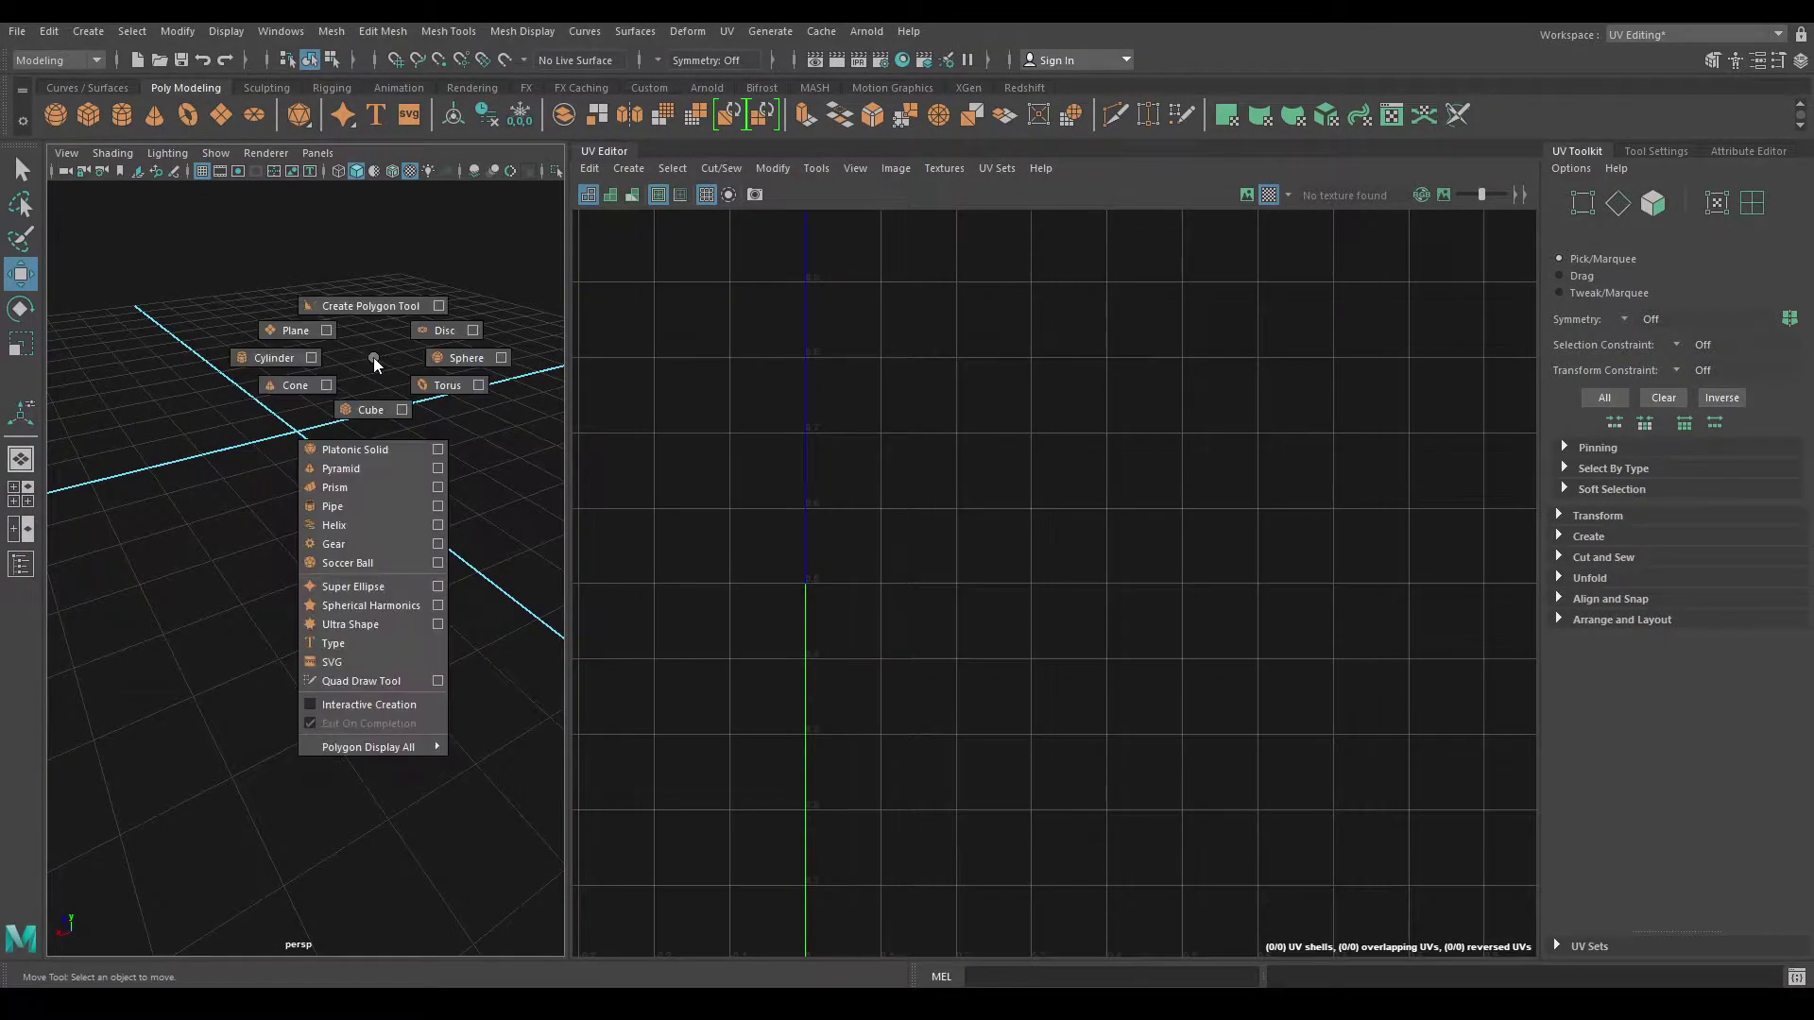
right_click(372, 360, "shift")
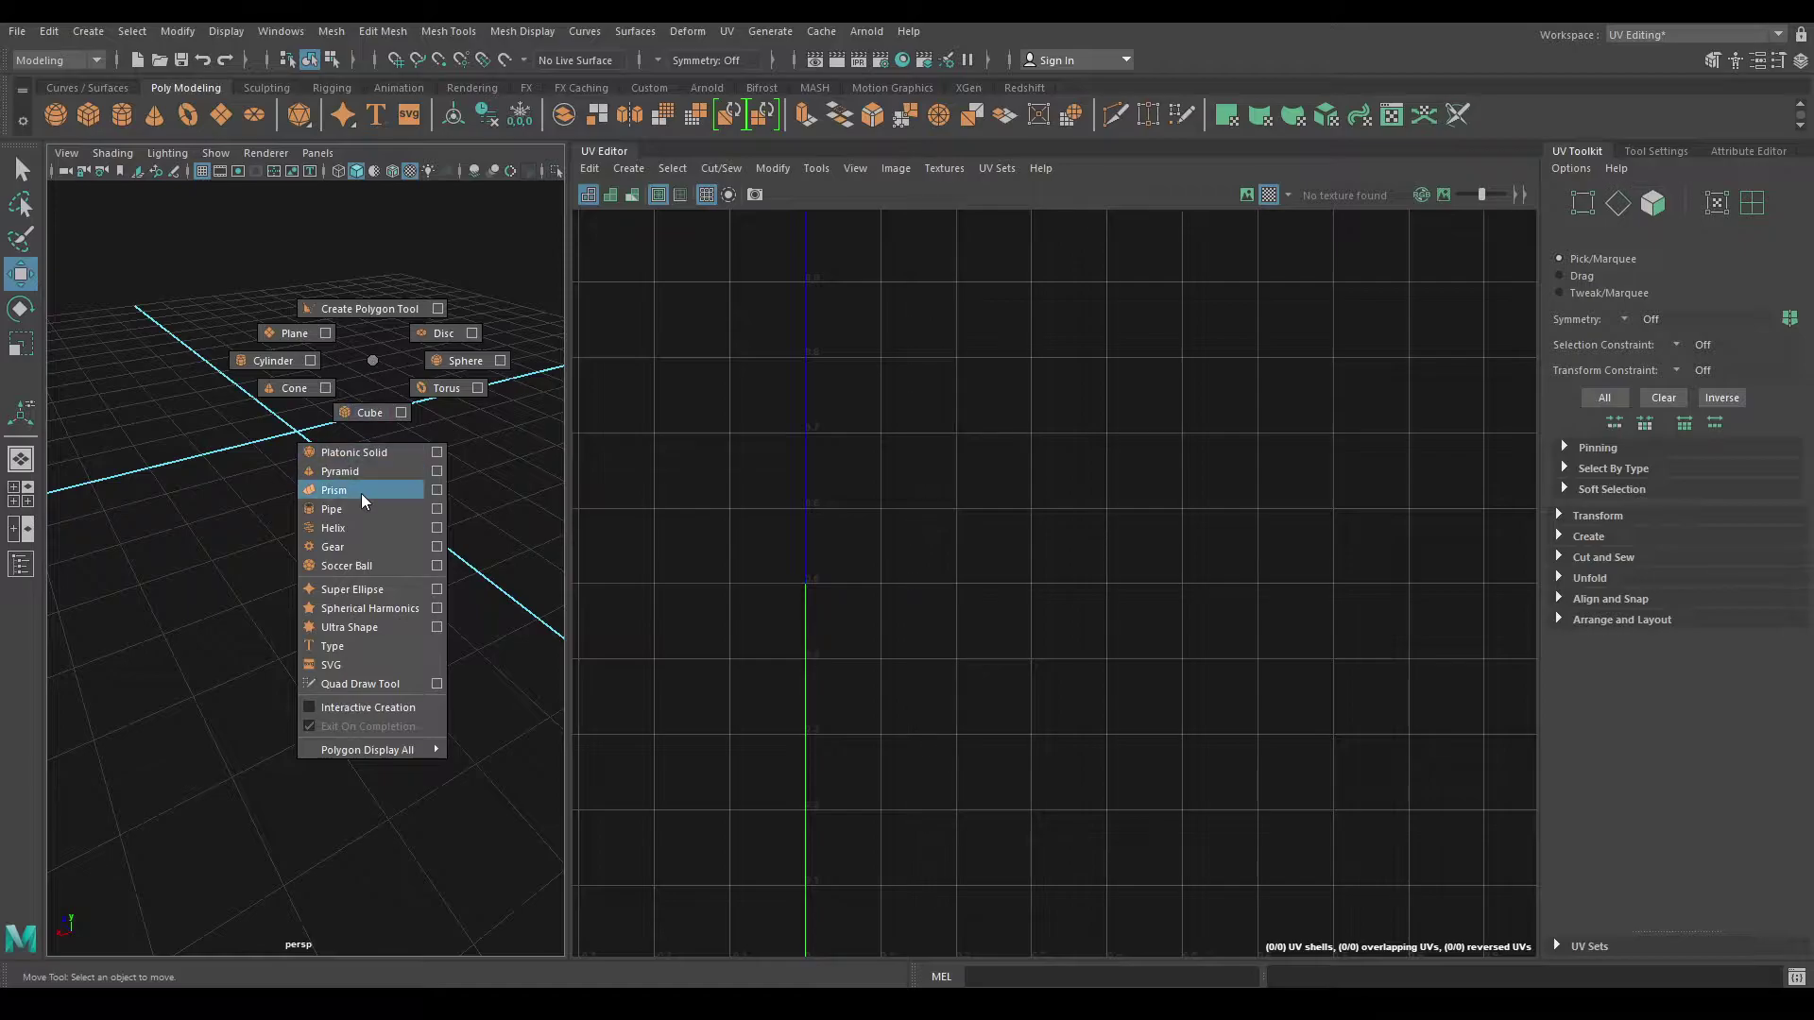
left_click(344, 512)
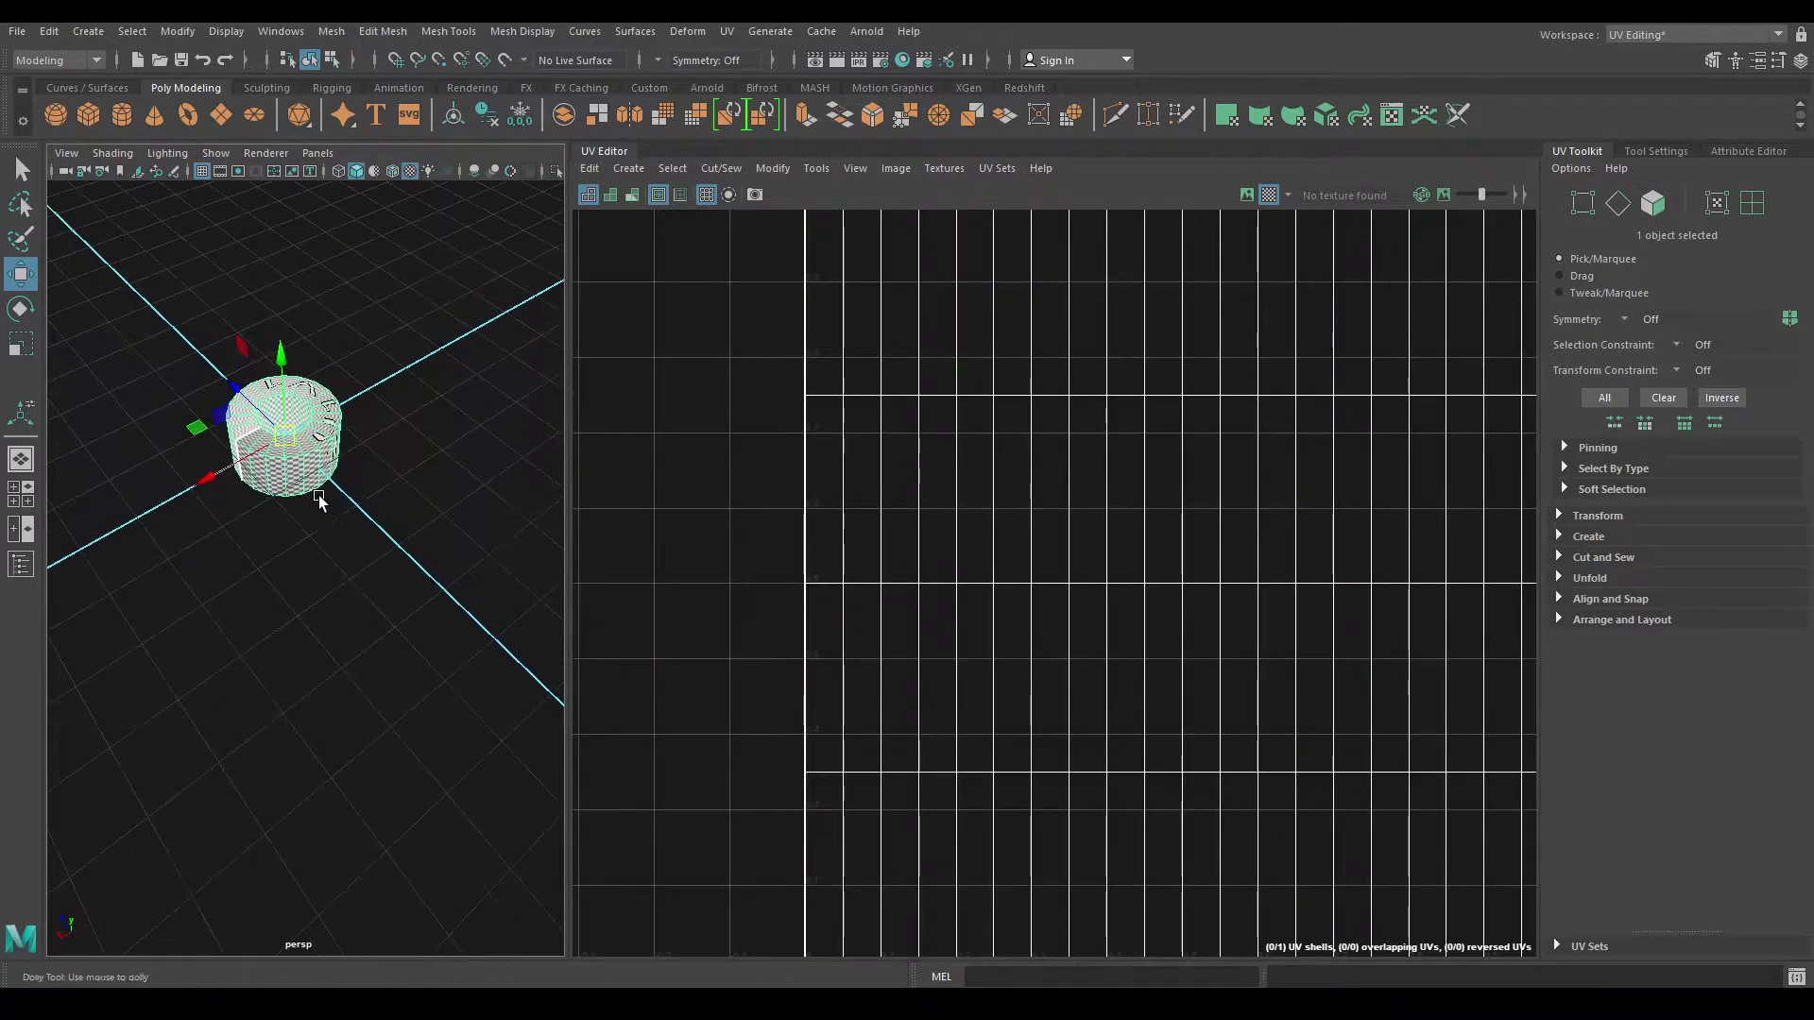
scroll(449, 890, "up", 5)
scroll(366, 784, "down", 5)
left_click_drag(365, 784, 325, 663, "alt")
scroll(367, 718, "up", 3)
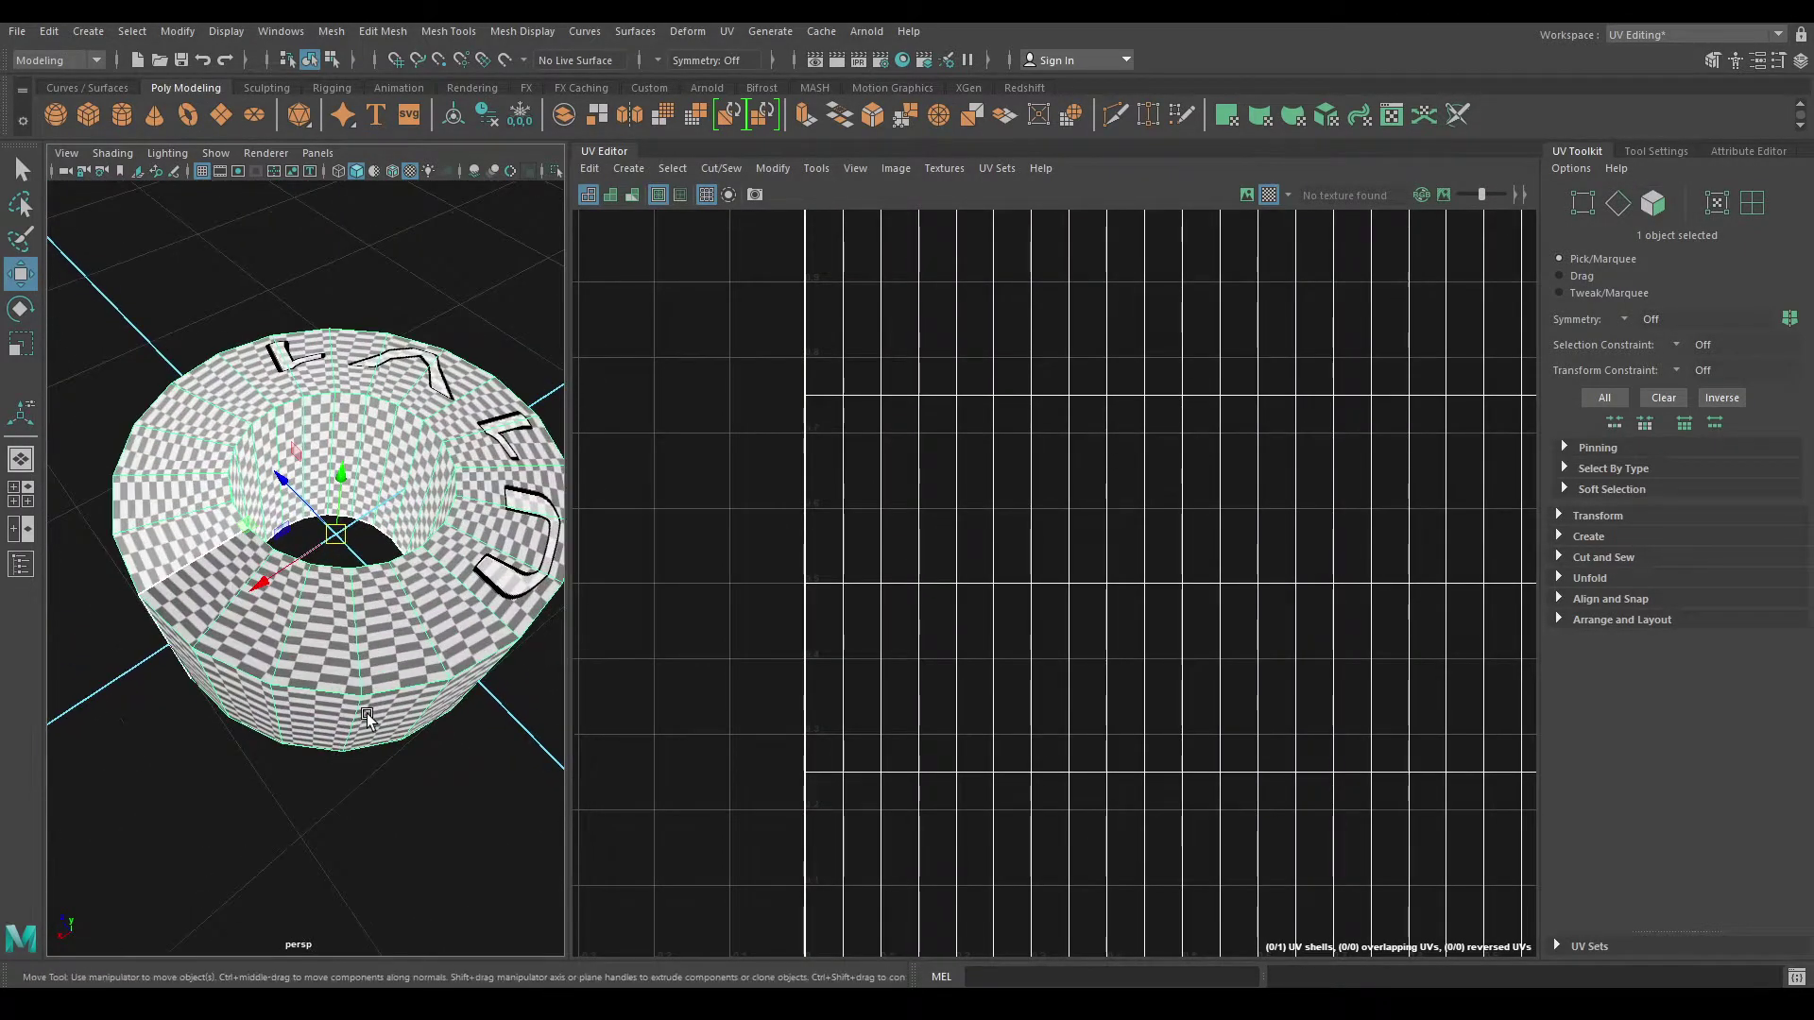
key("f")
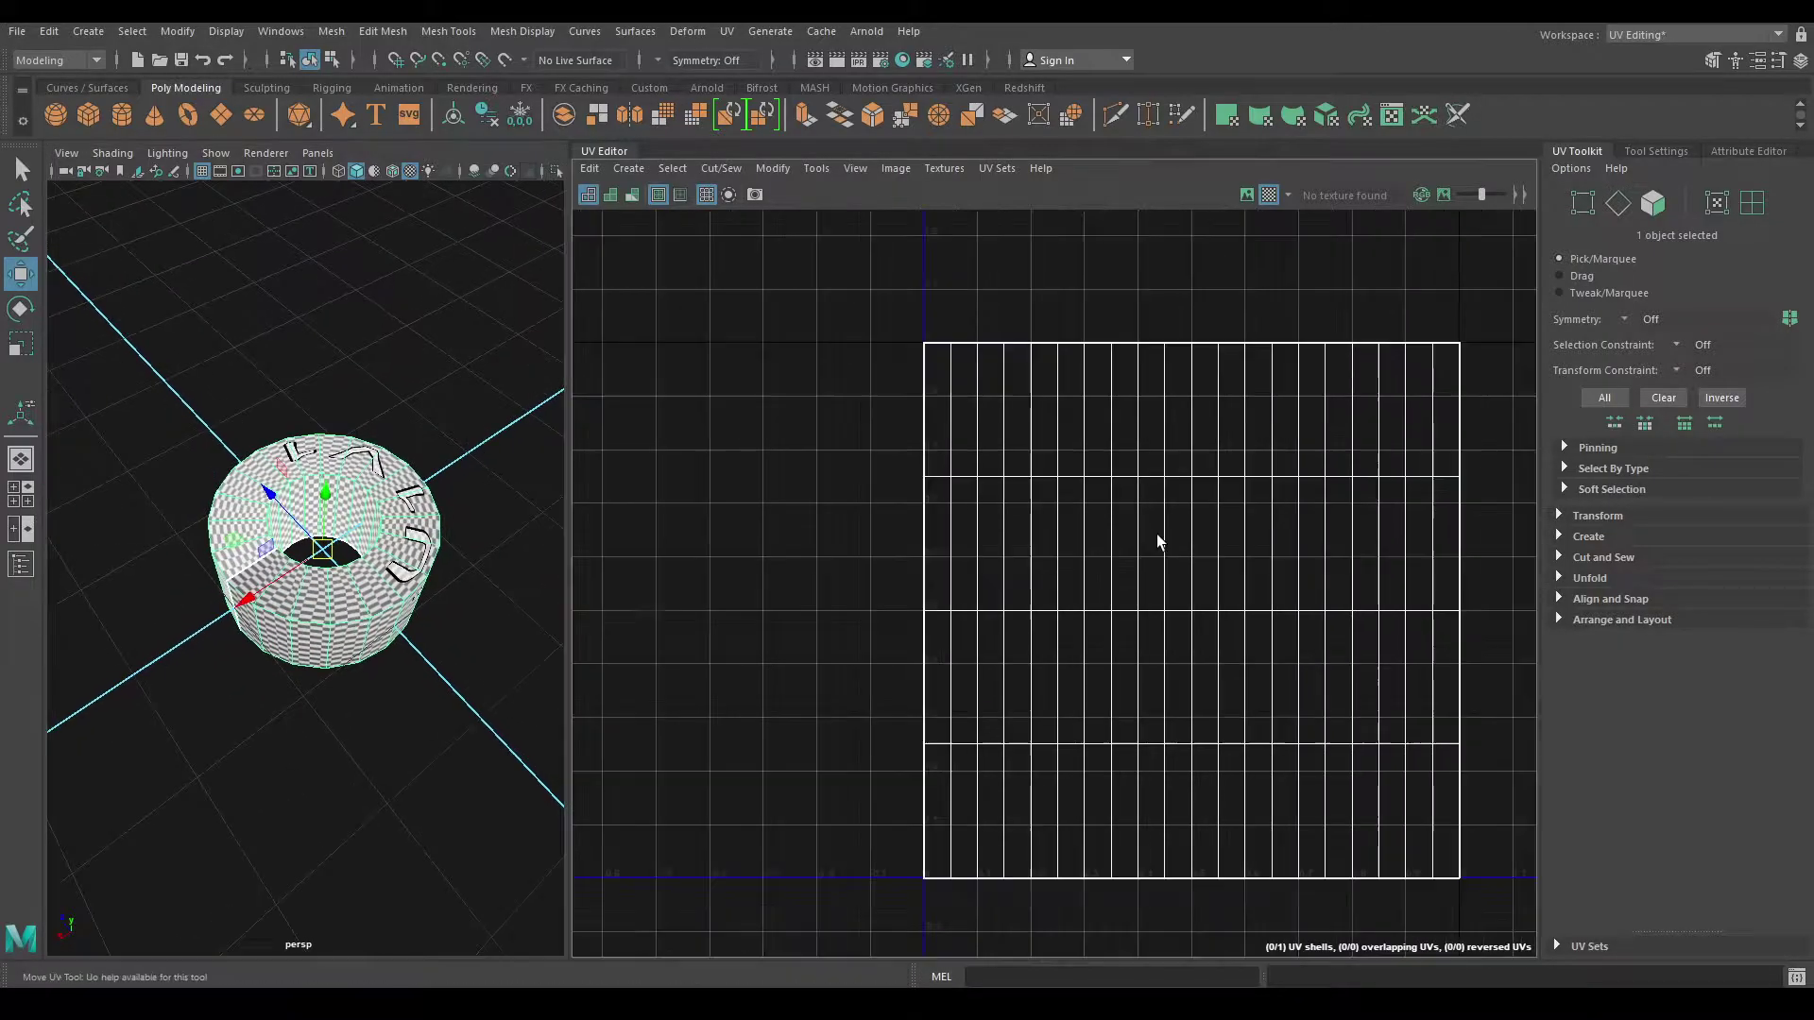
key("f")
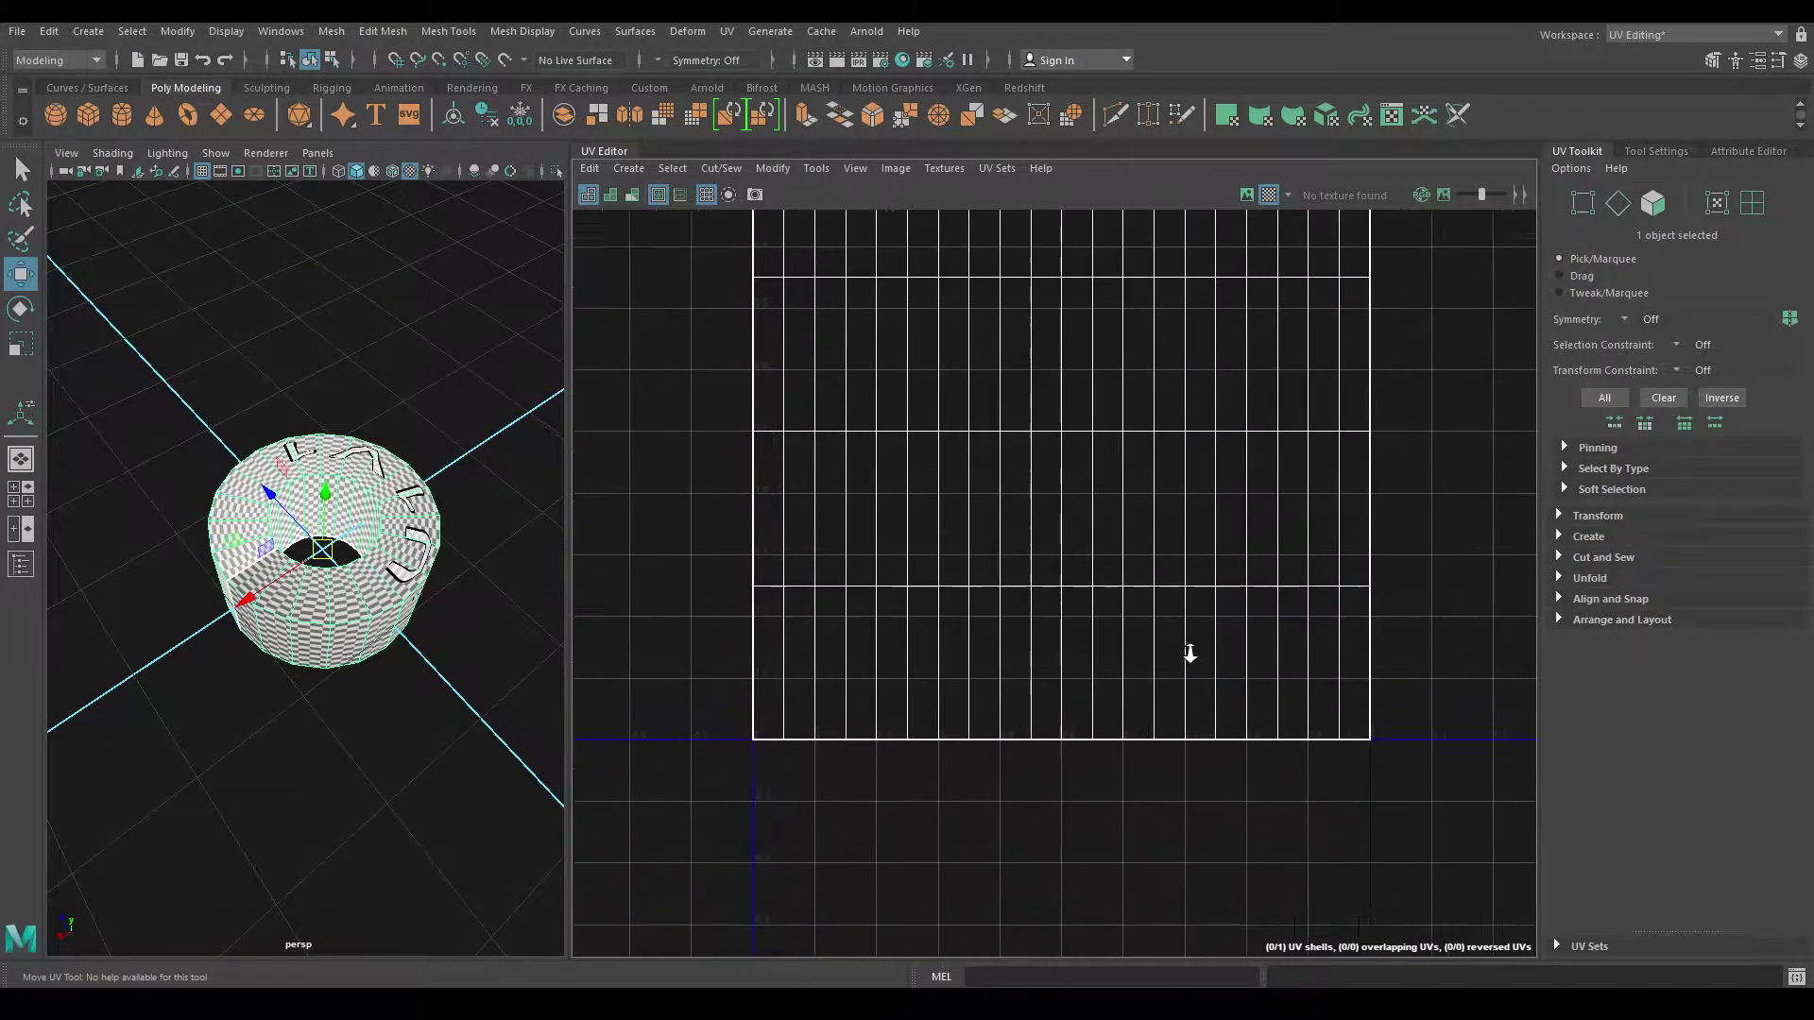
key("f")
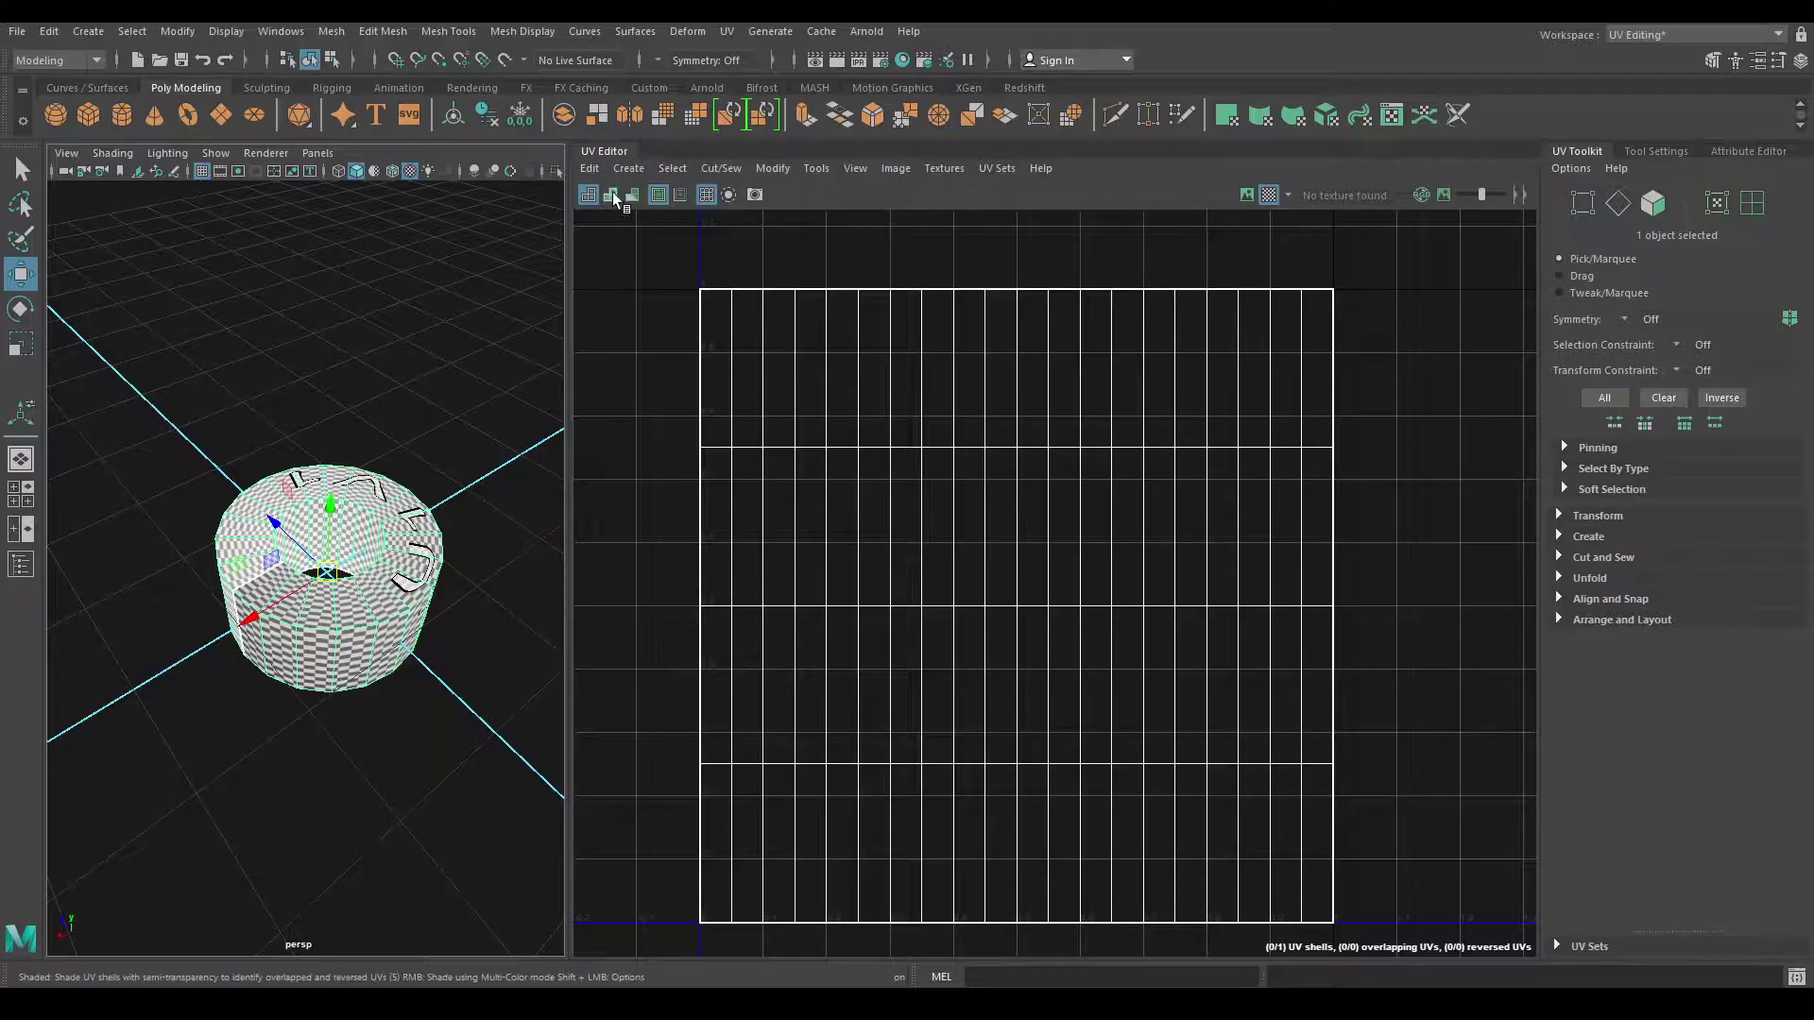
Step: Apply Cylindrical mapping to the pipe's UVs, squashing them into a thin line
left_click(631, 171)
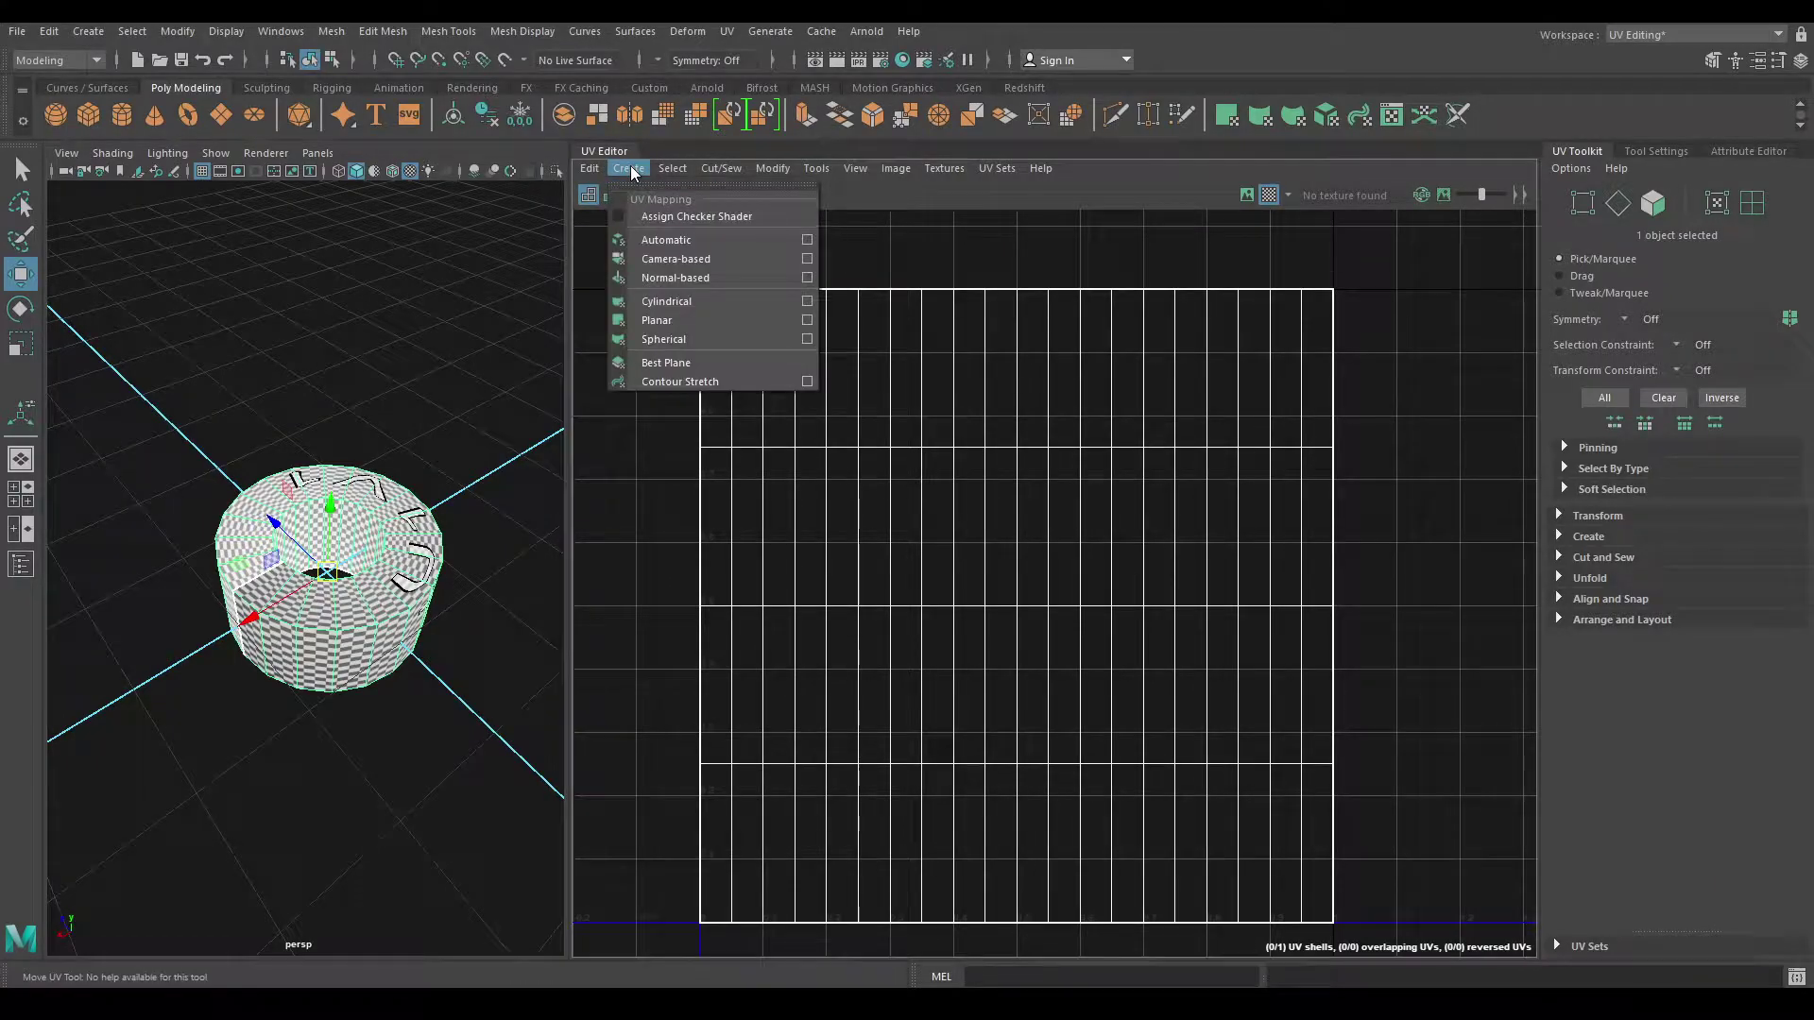
left_click(690, 300)
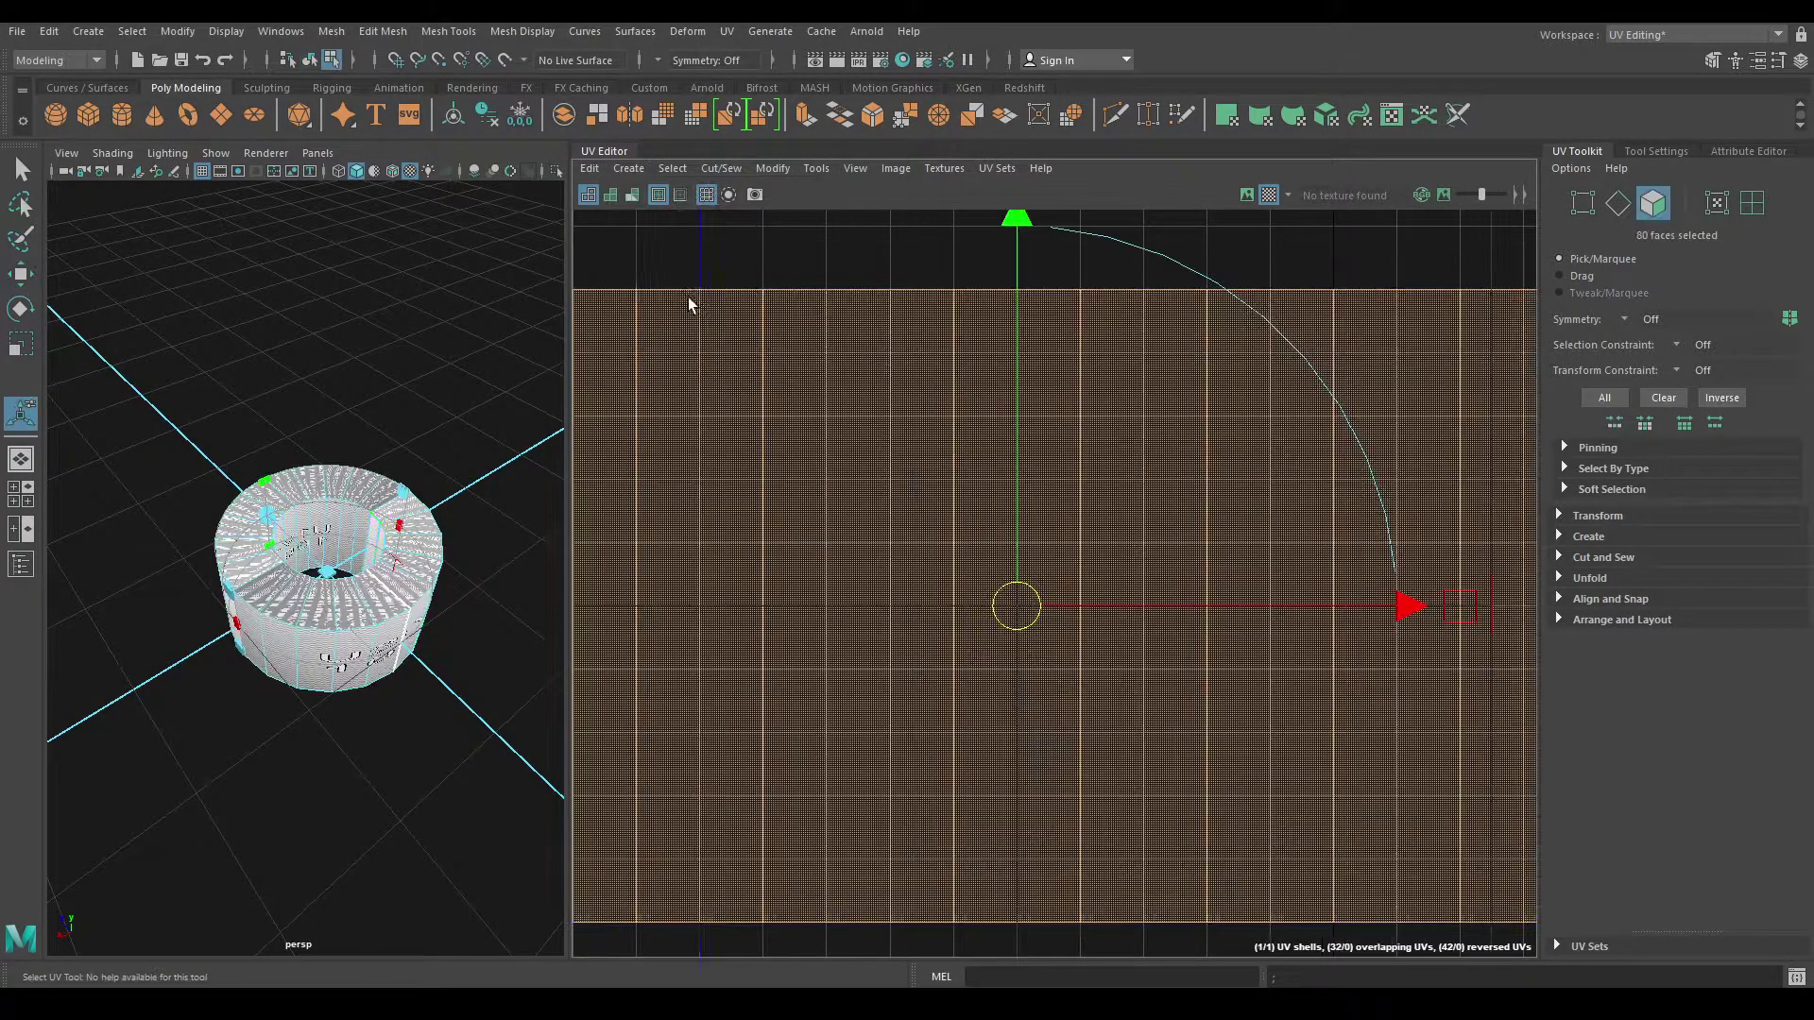
mouse_move(406, 567)
left_mouse_down("alt")
mouse_move(340, 605)
mouse_move(215, 491)
left_mouse_up("alt")
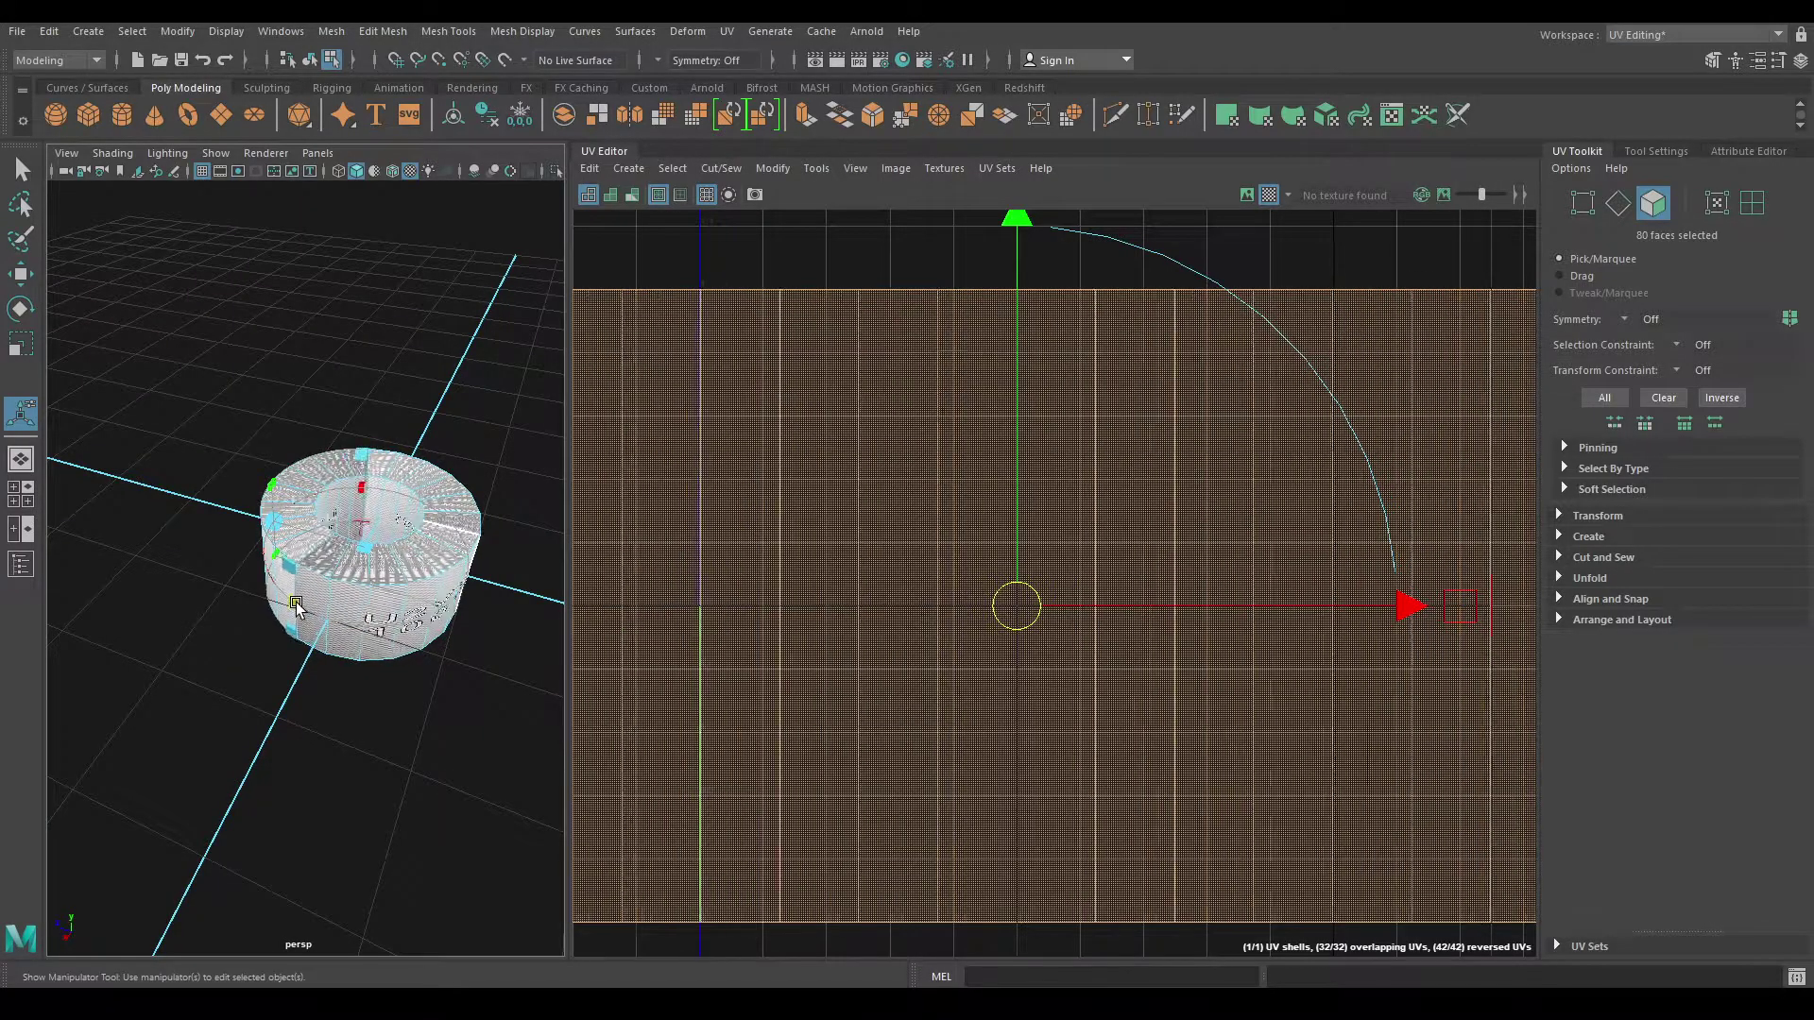
key("w")
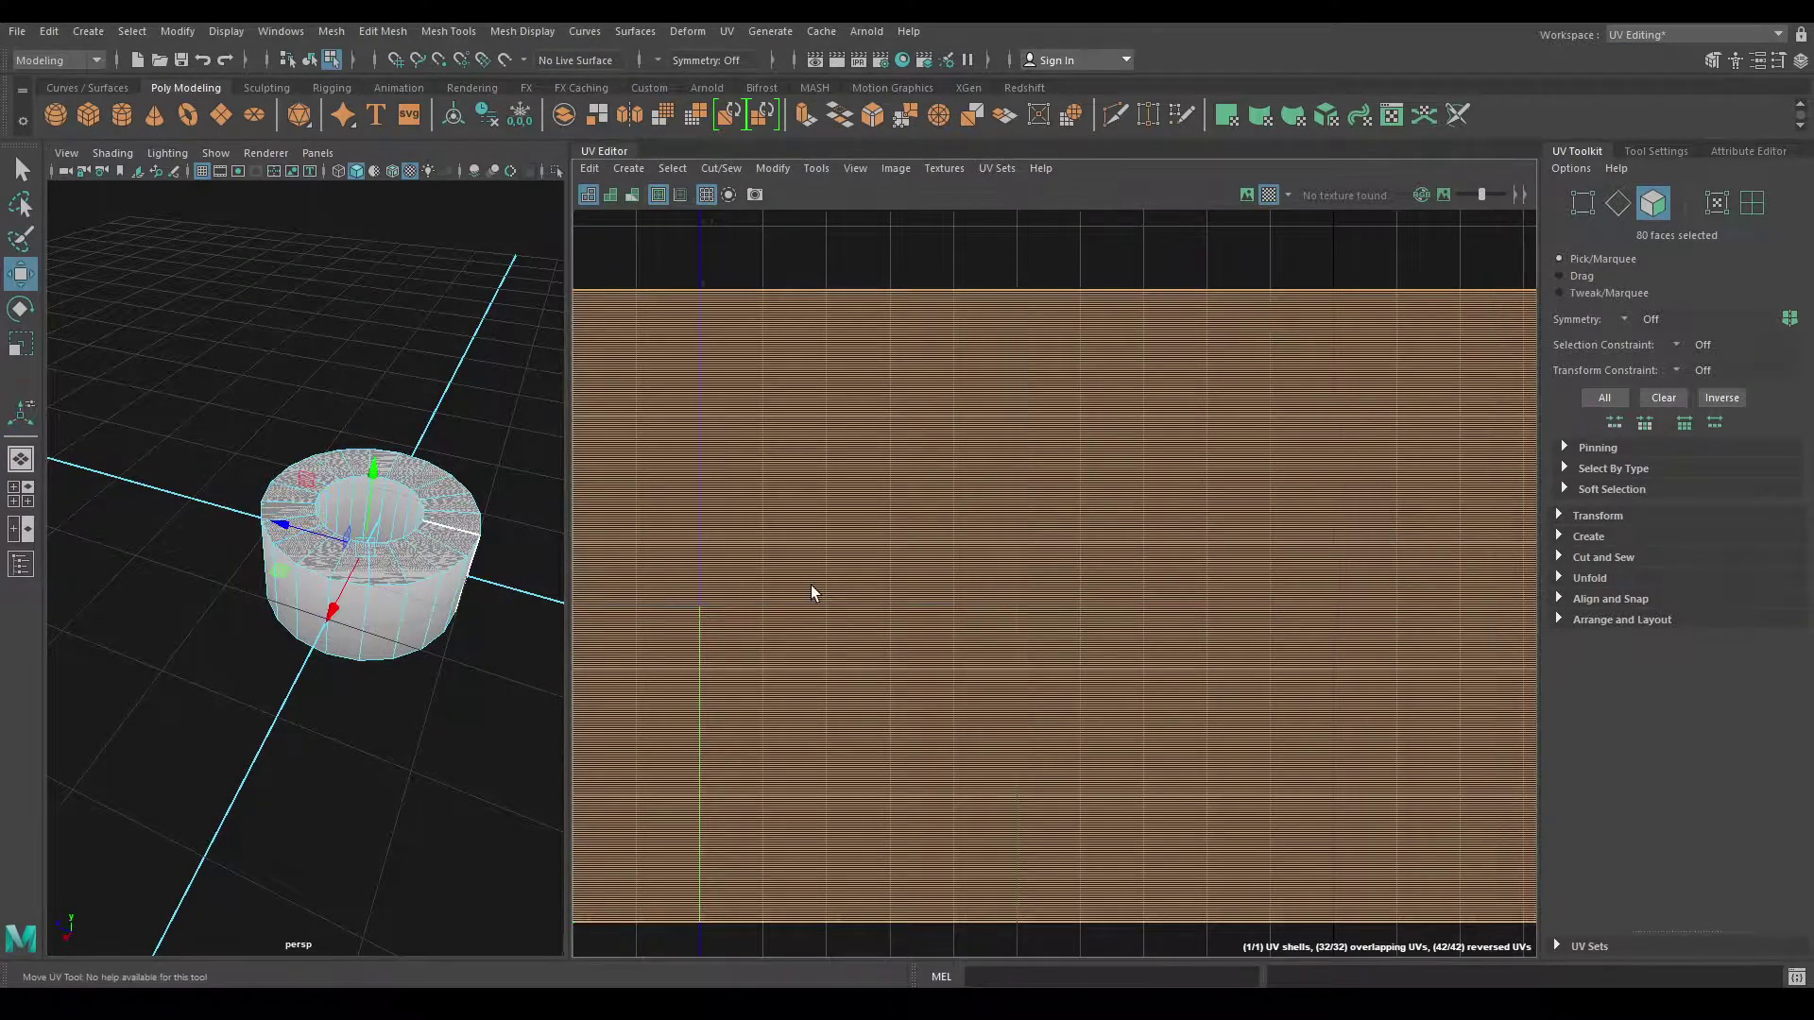
scroll(945, 492, "down", 2)
scroll(1054, 453, "down", 4)
scroll(1039, 387, "down", 4)
scroll(1016, 262, "down", 3)
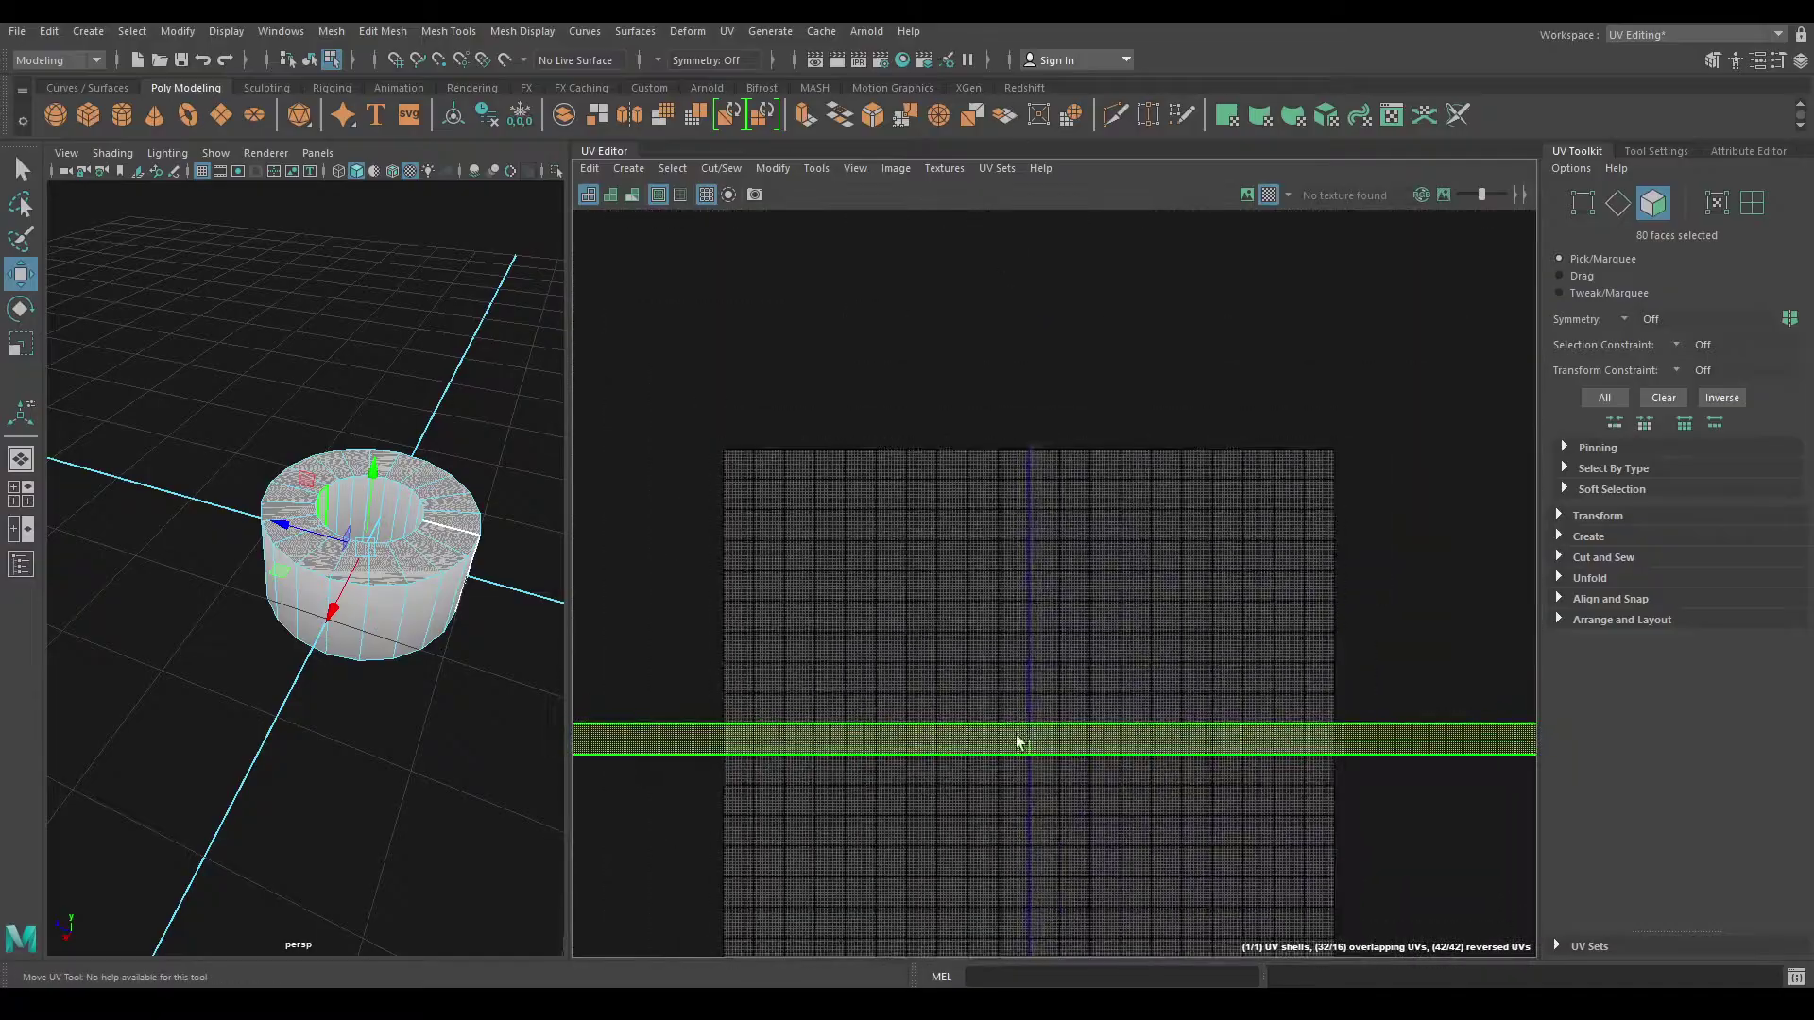
scroll(1013, 287, "down", 3)
scroll(1013, 287, "down", 3)
scroll(381, 457, "up", 5)
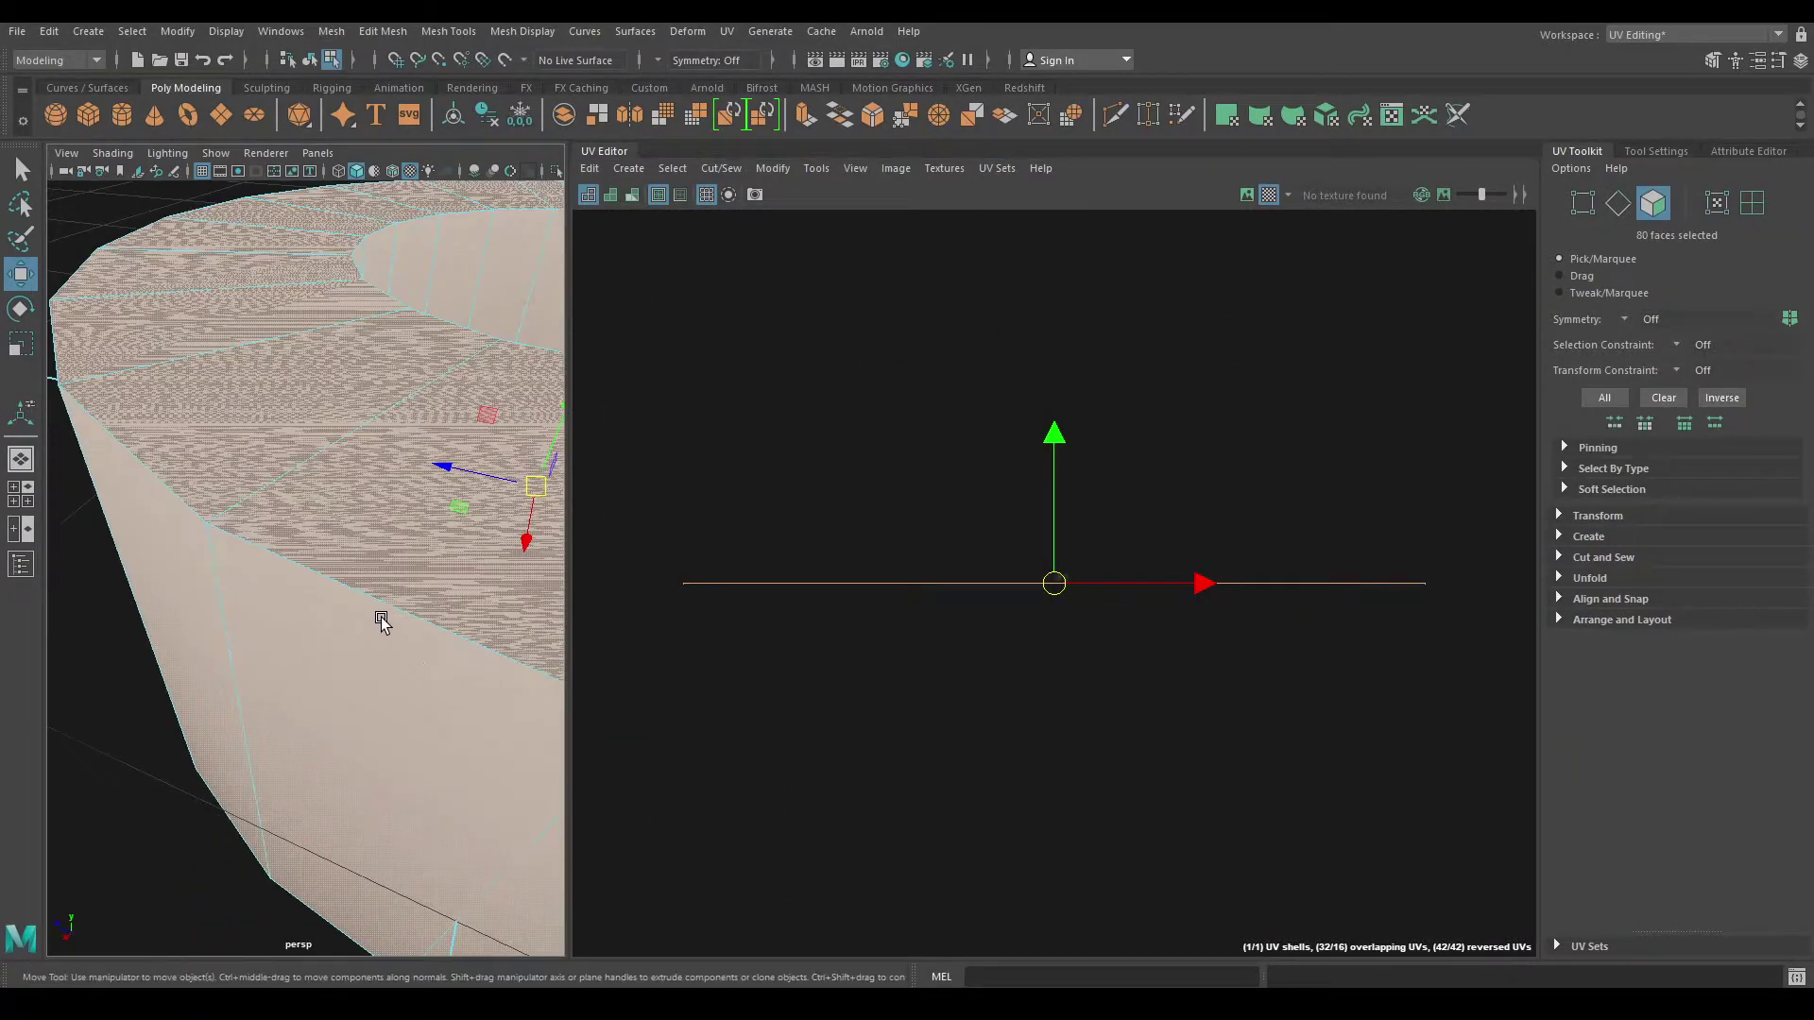
scroll(377, 615, "down", 5)
Step: Select the pipe's top and bottom cap face rings, 40 faces in total
left_click_drag(316, 457, 389, 470, "alt")
scroll(420, 450, "up", 3)
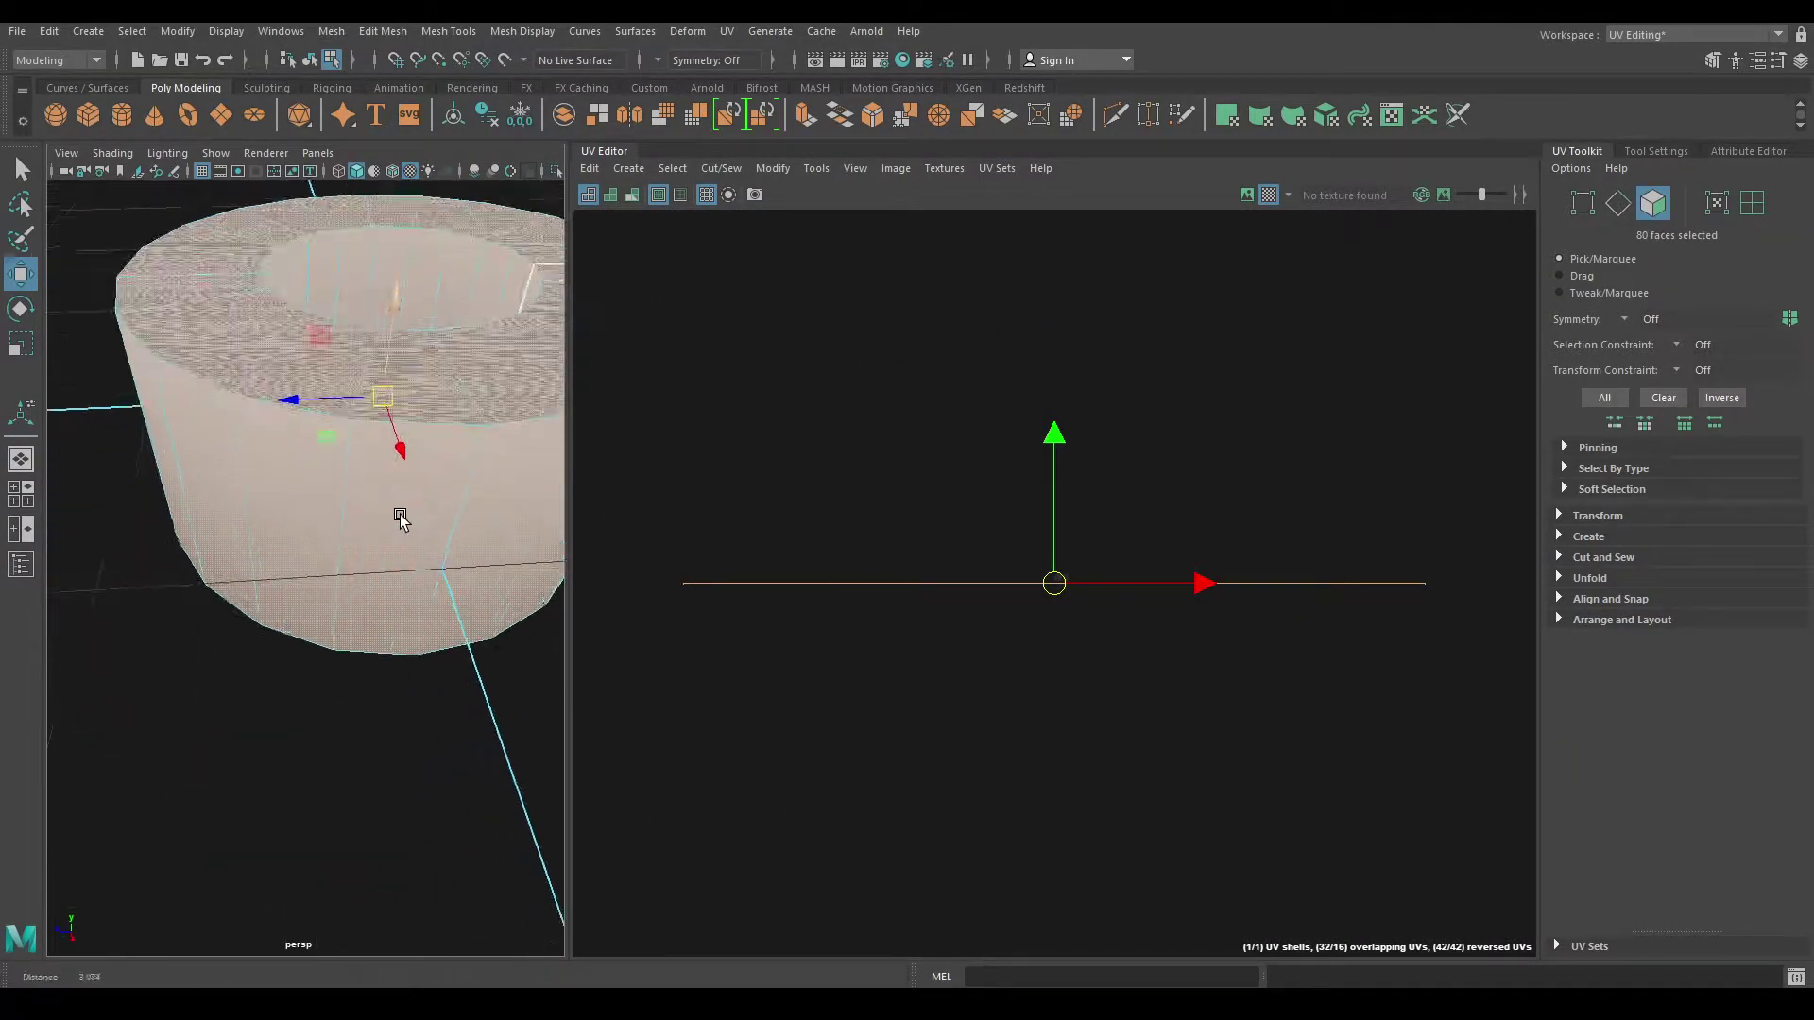
right_click_drag(312, 364, 324, 413)
left_click_drag(324, 413, 246, 548, "alt")
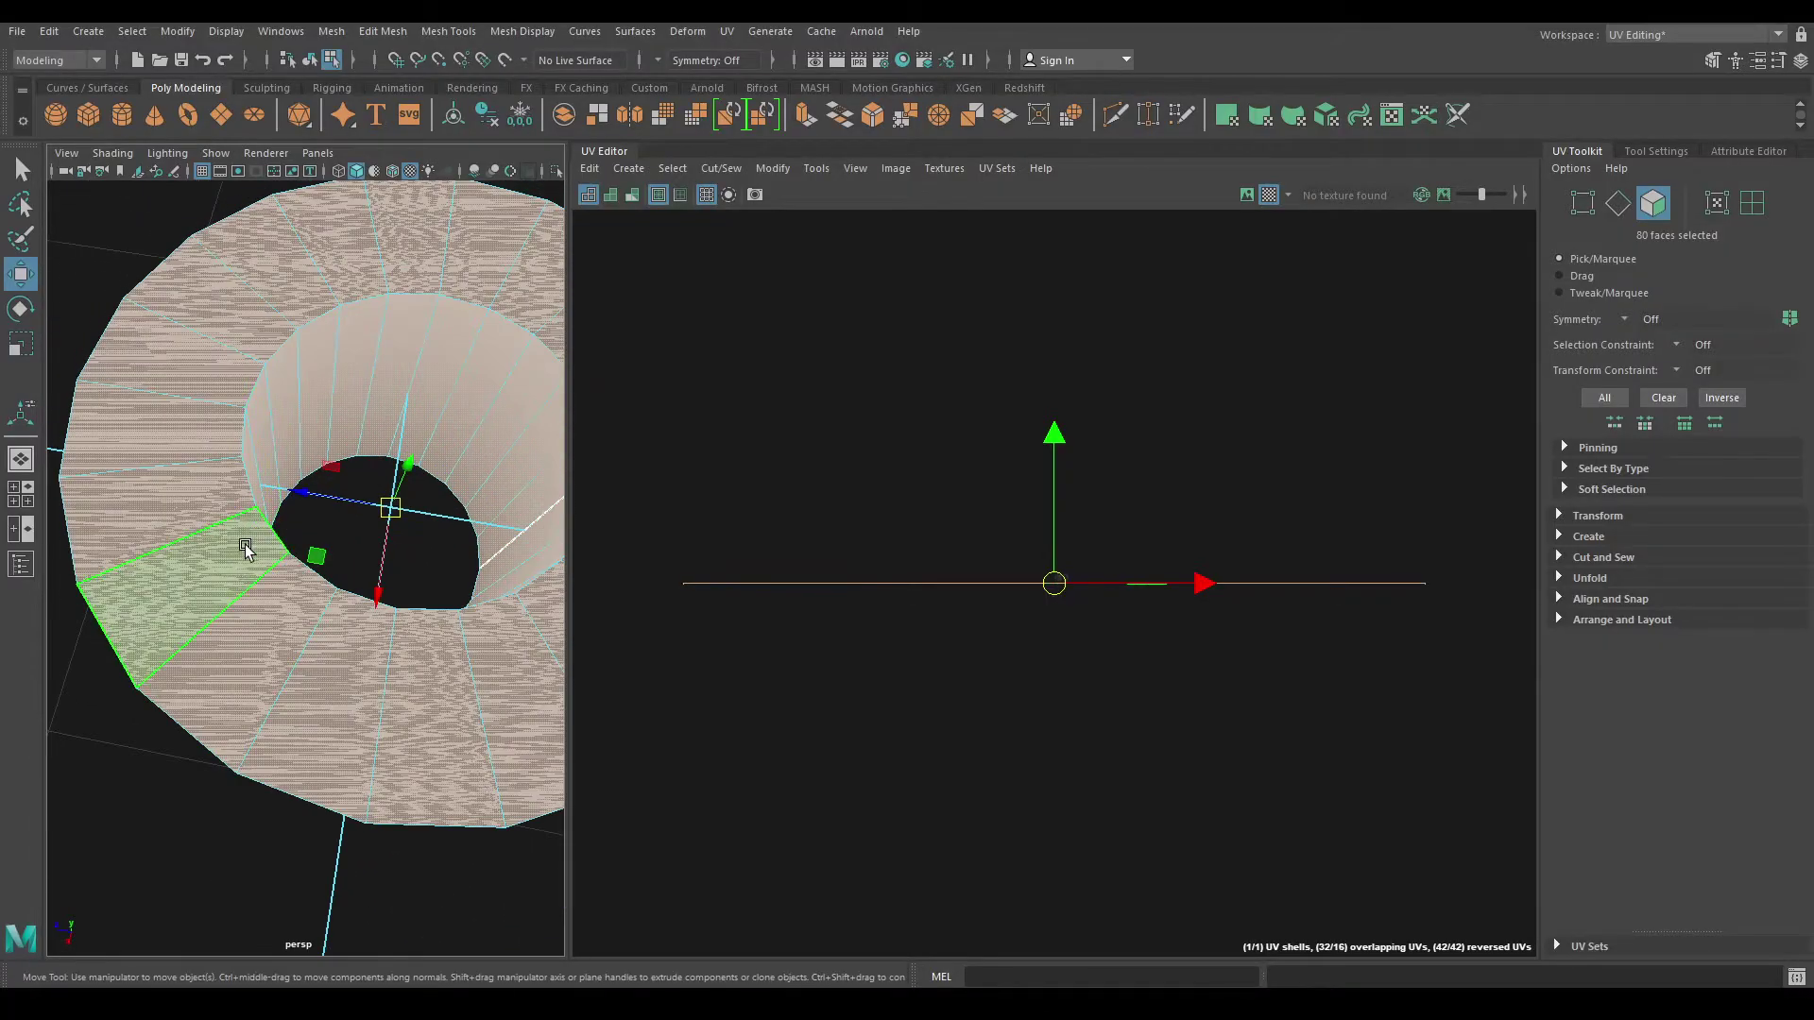
left_click(257, 635)
left_click_drag(260, 642, 364, 578, "alt")
scroll(364, 578, "down", 5)
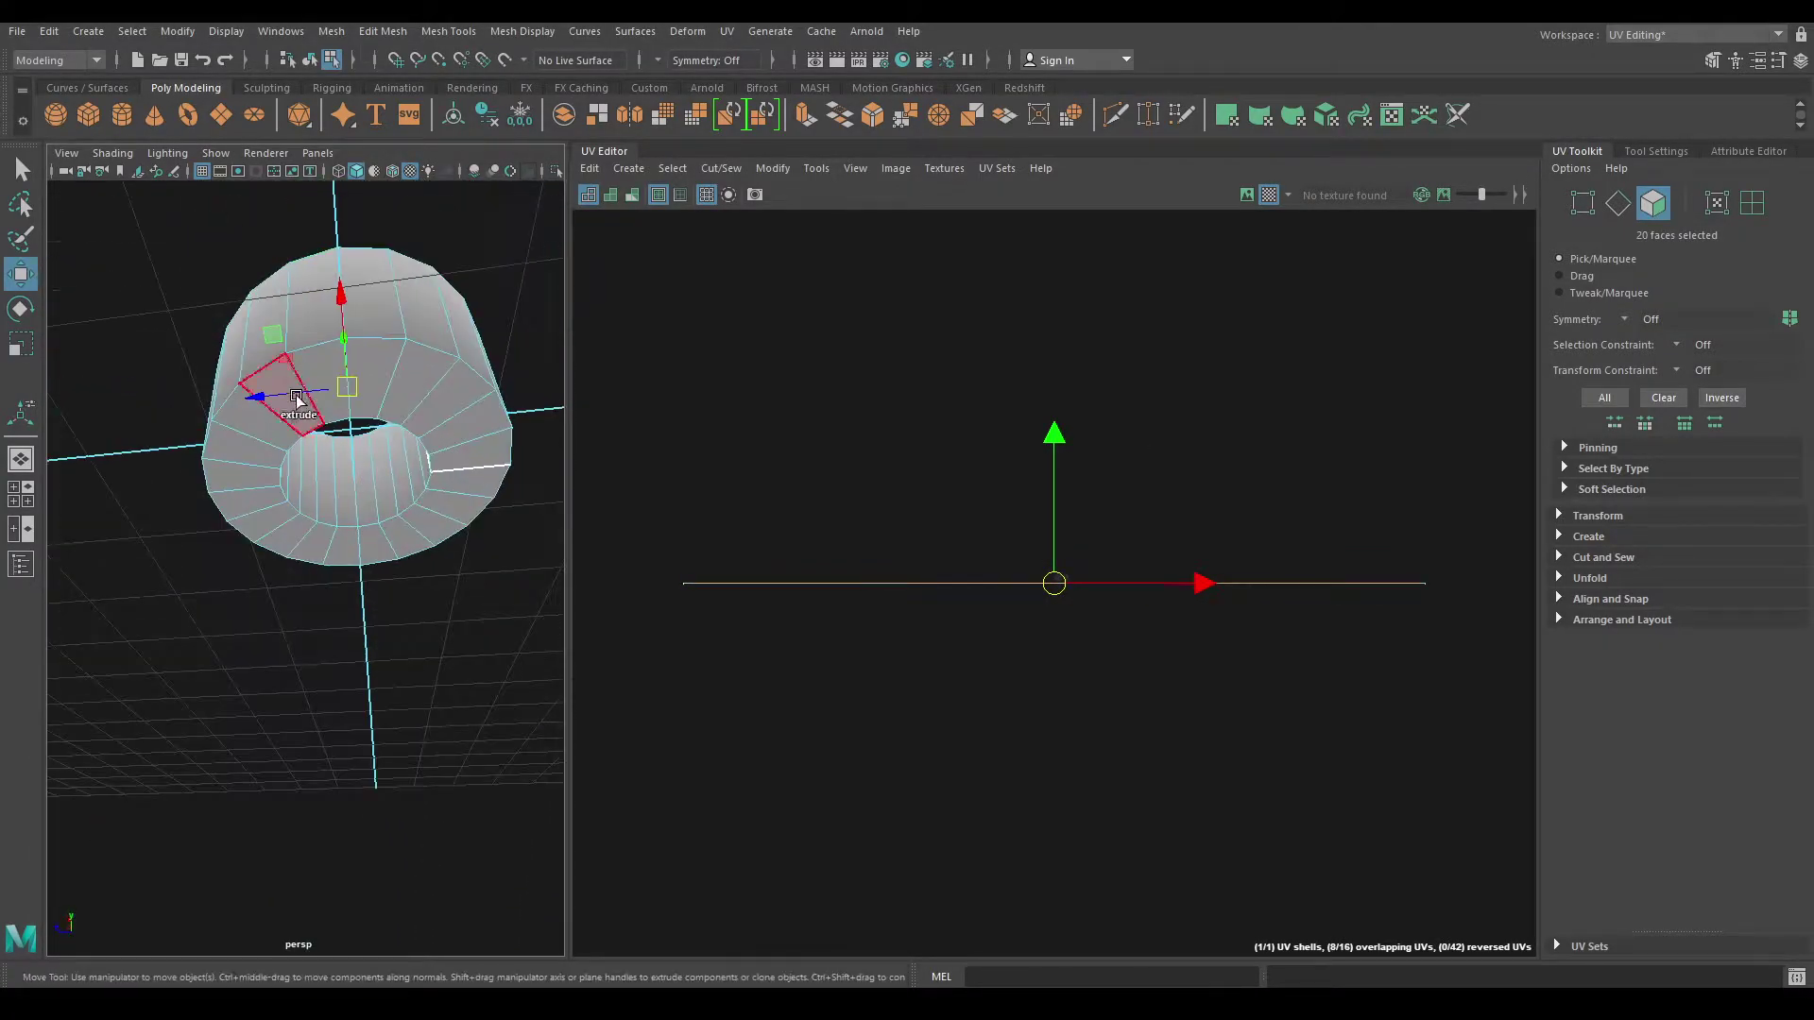
left_click(251, 411, "shift")
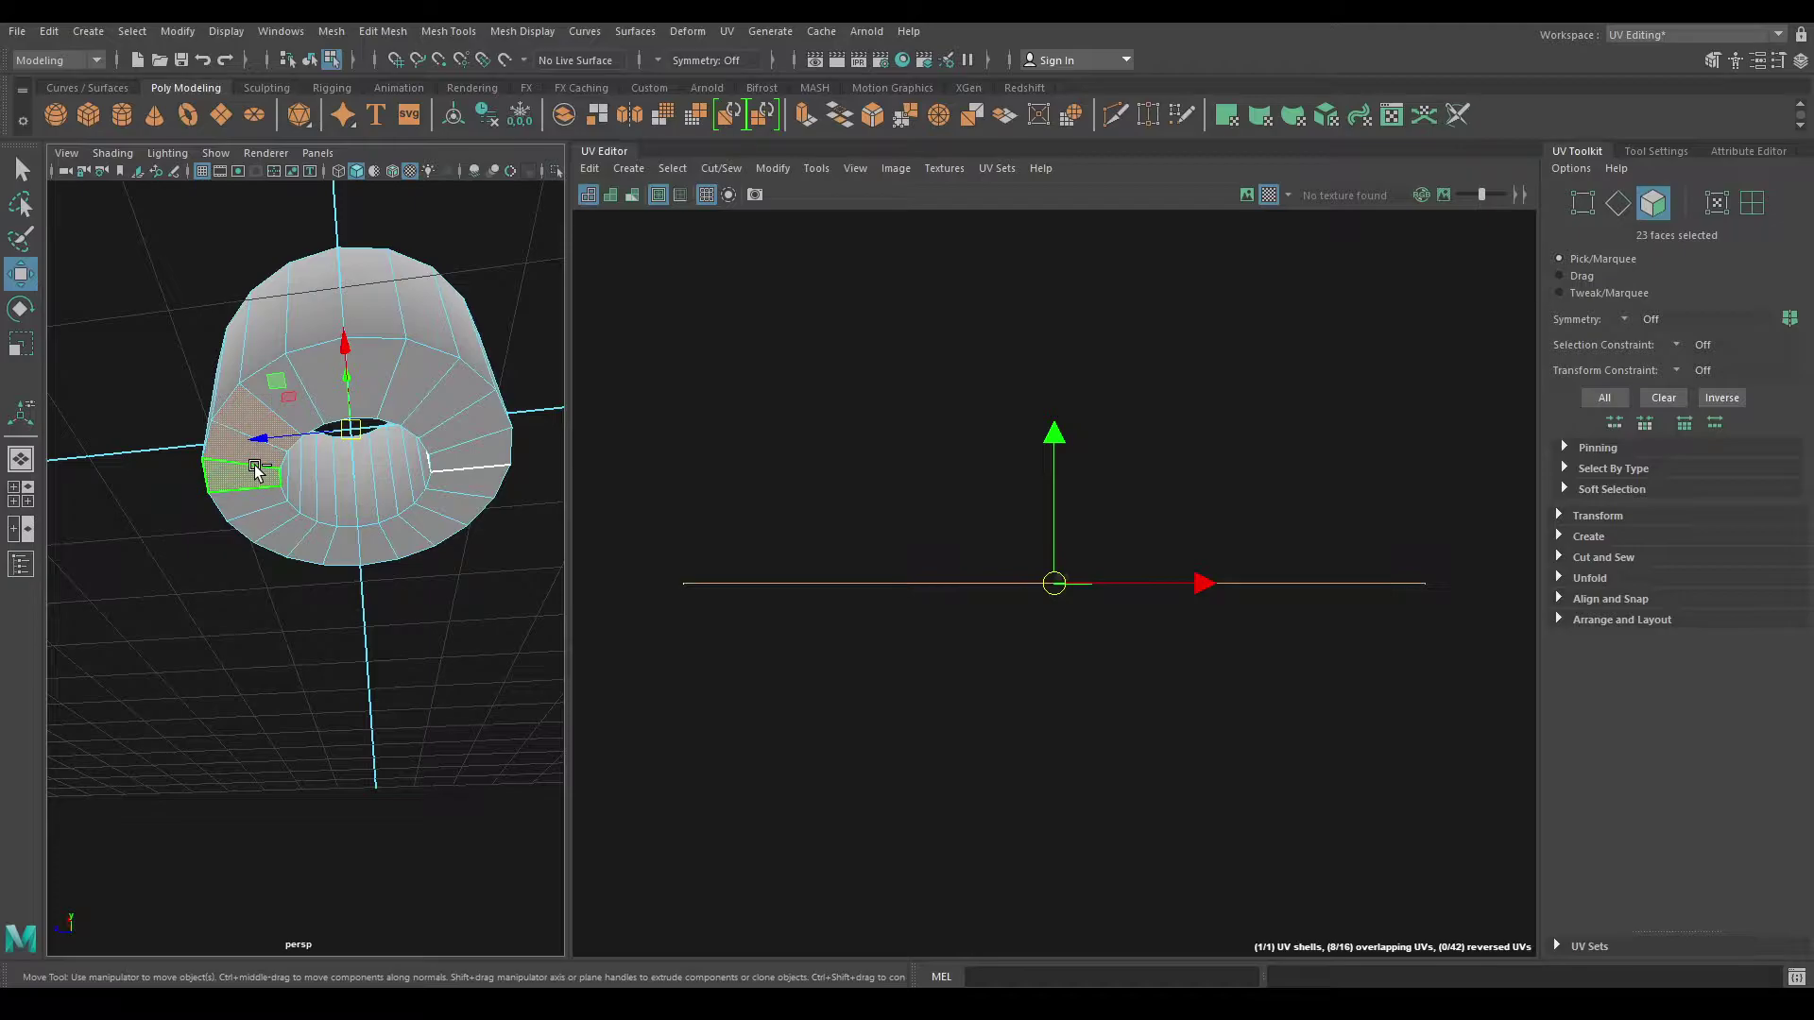
double_click(260, 529, "shift")
mouse_move(511, 418)
left_mouse_down("alt")
mouse_move(514, 478)
mouse_move(462, 445)
left_mouse_up("alt")
left_click(629, 168)
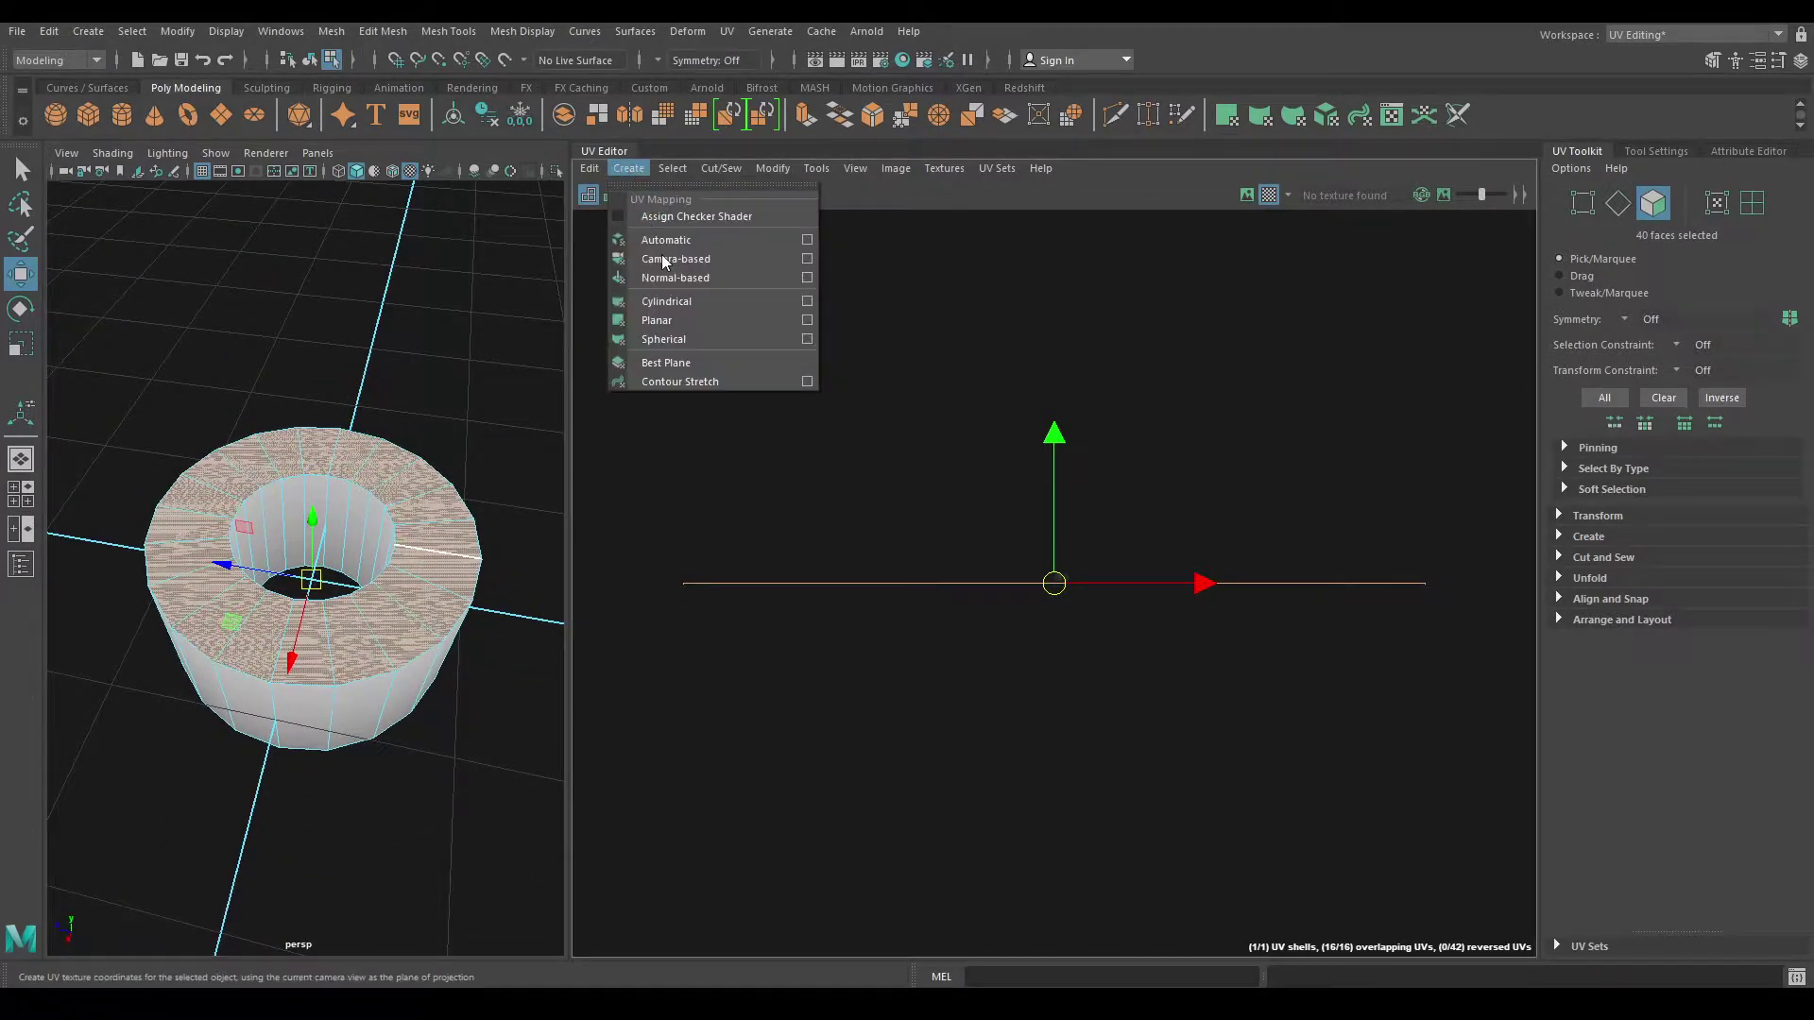
Step: Apply a planar UV projection to the cap faces, then unfold and lay out the shells
left_click(695, 322)
key("w")
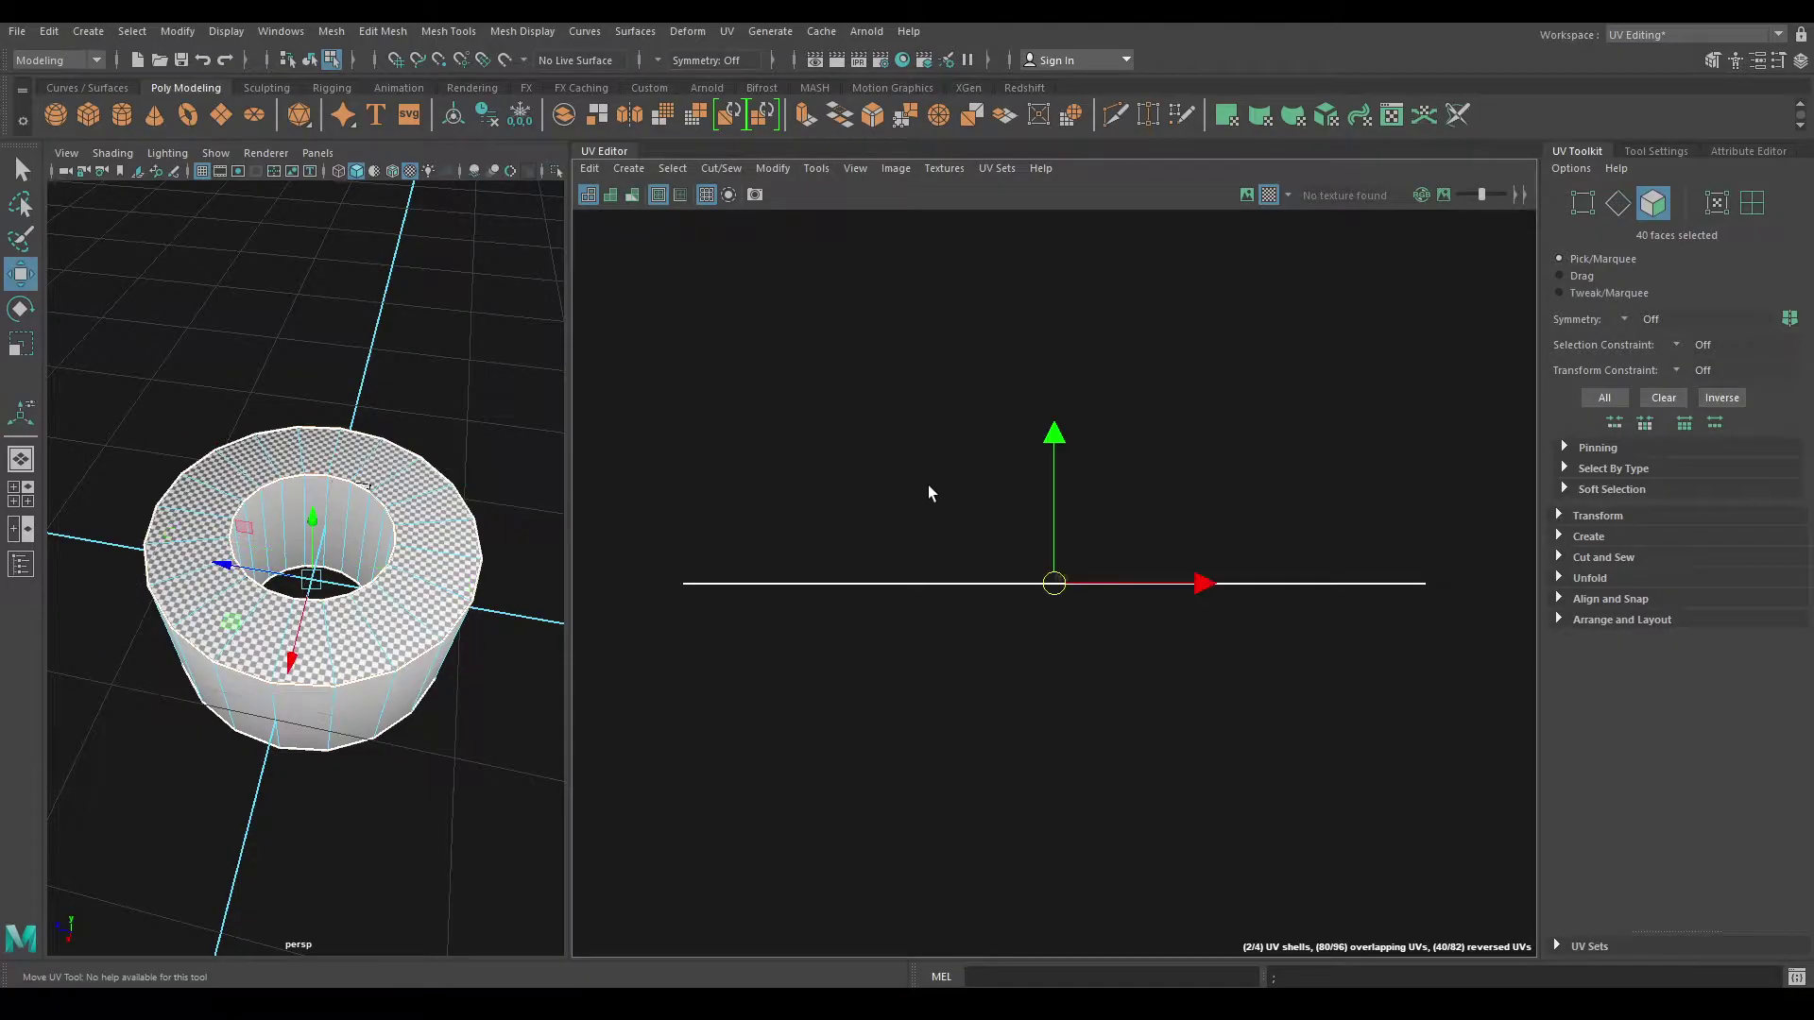
right_click_drag(1042, 391, 941, 367)
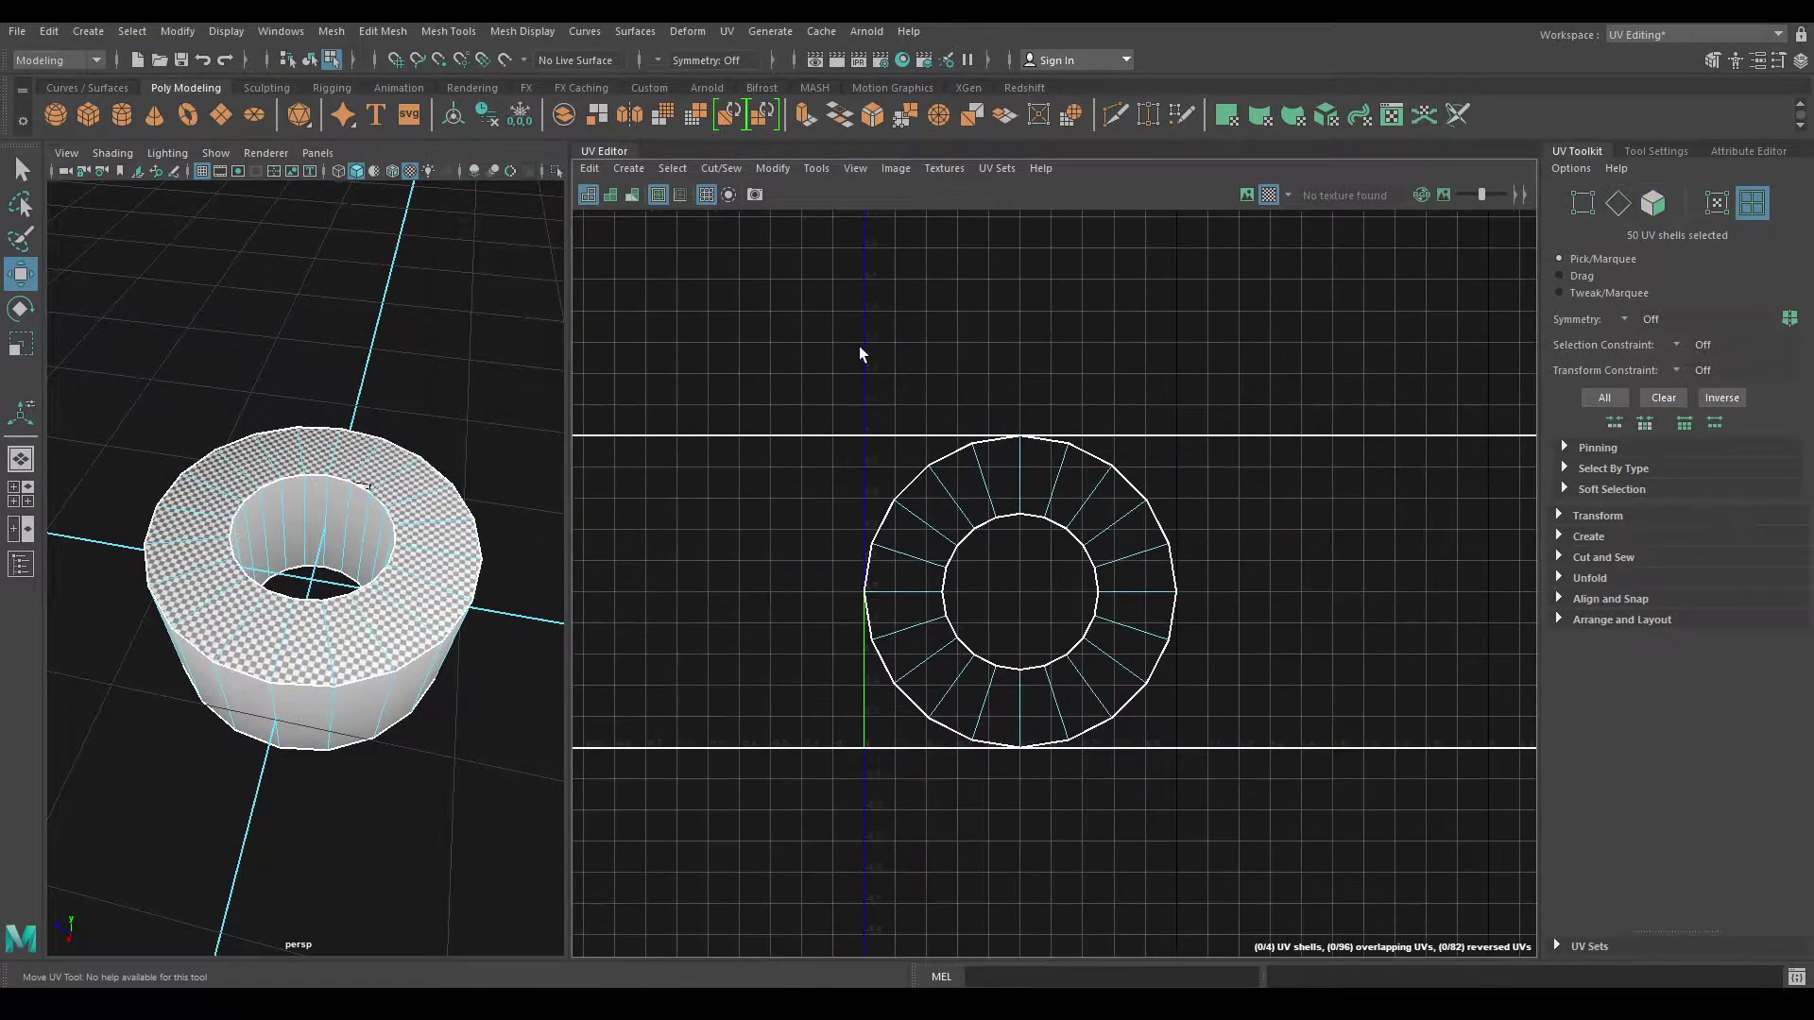
left_click_drag(859, 353, 1134, 529)
right_click_drag(1092, 294, 851, 281, "shift")
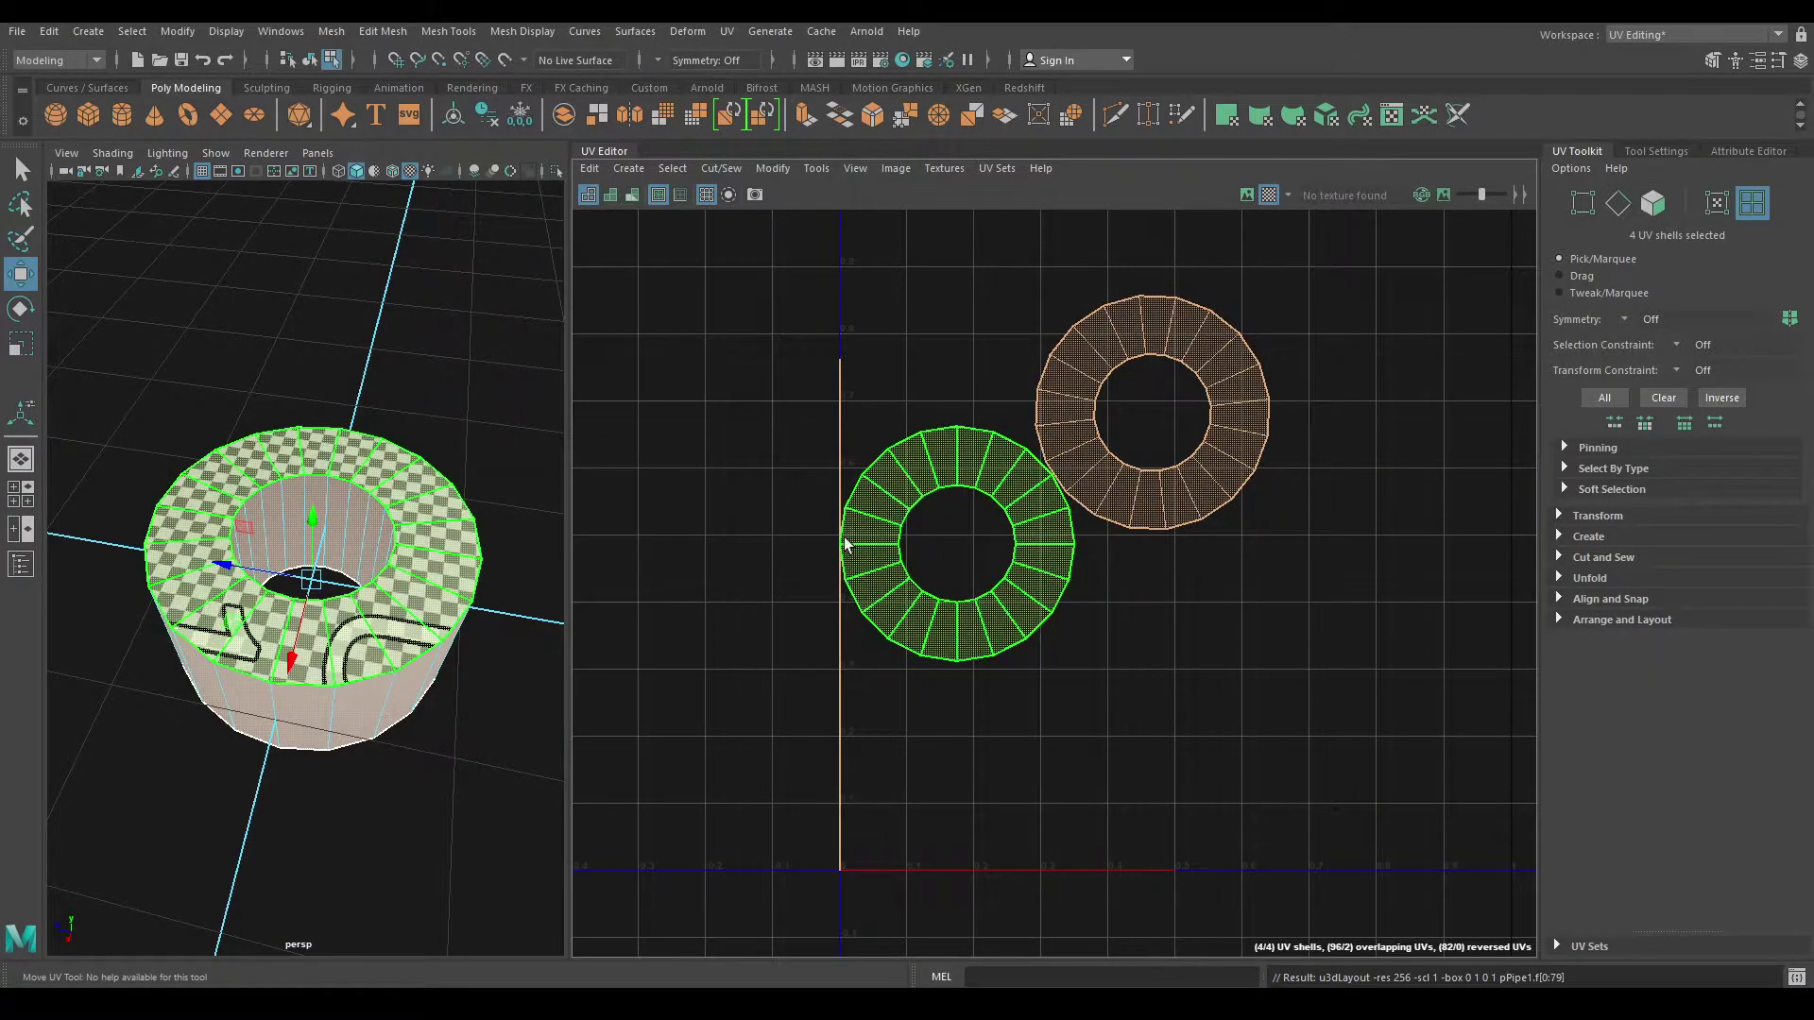
Step: Orbit and zoom around the tube to inspect its checkered top face
left_click_drag(454, 585, 453, 503, "alt")
scroll(1148, 662, "down", 5)
scroll(1205, 599, "down", 3)
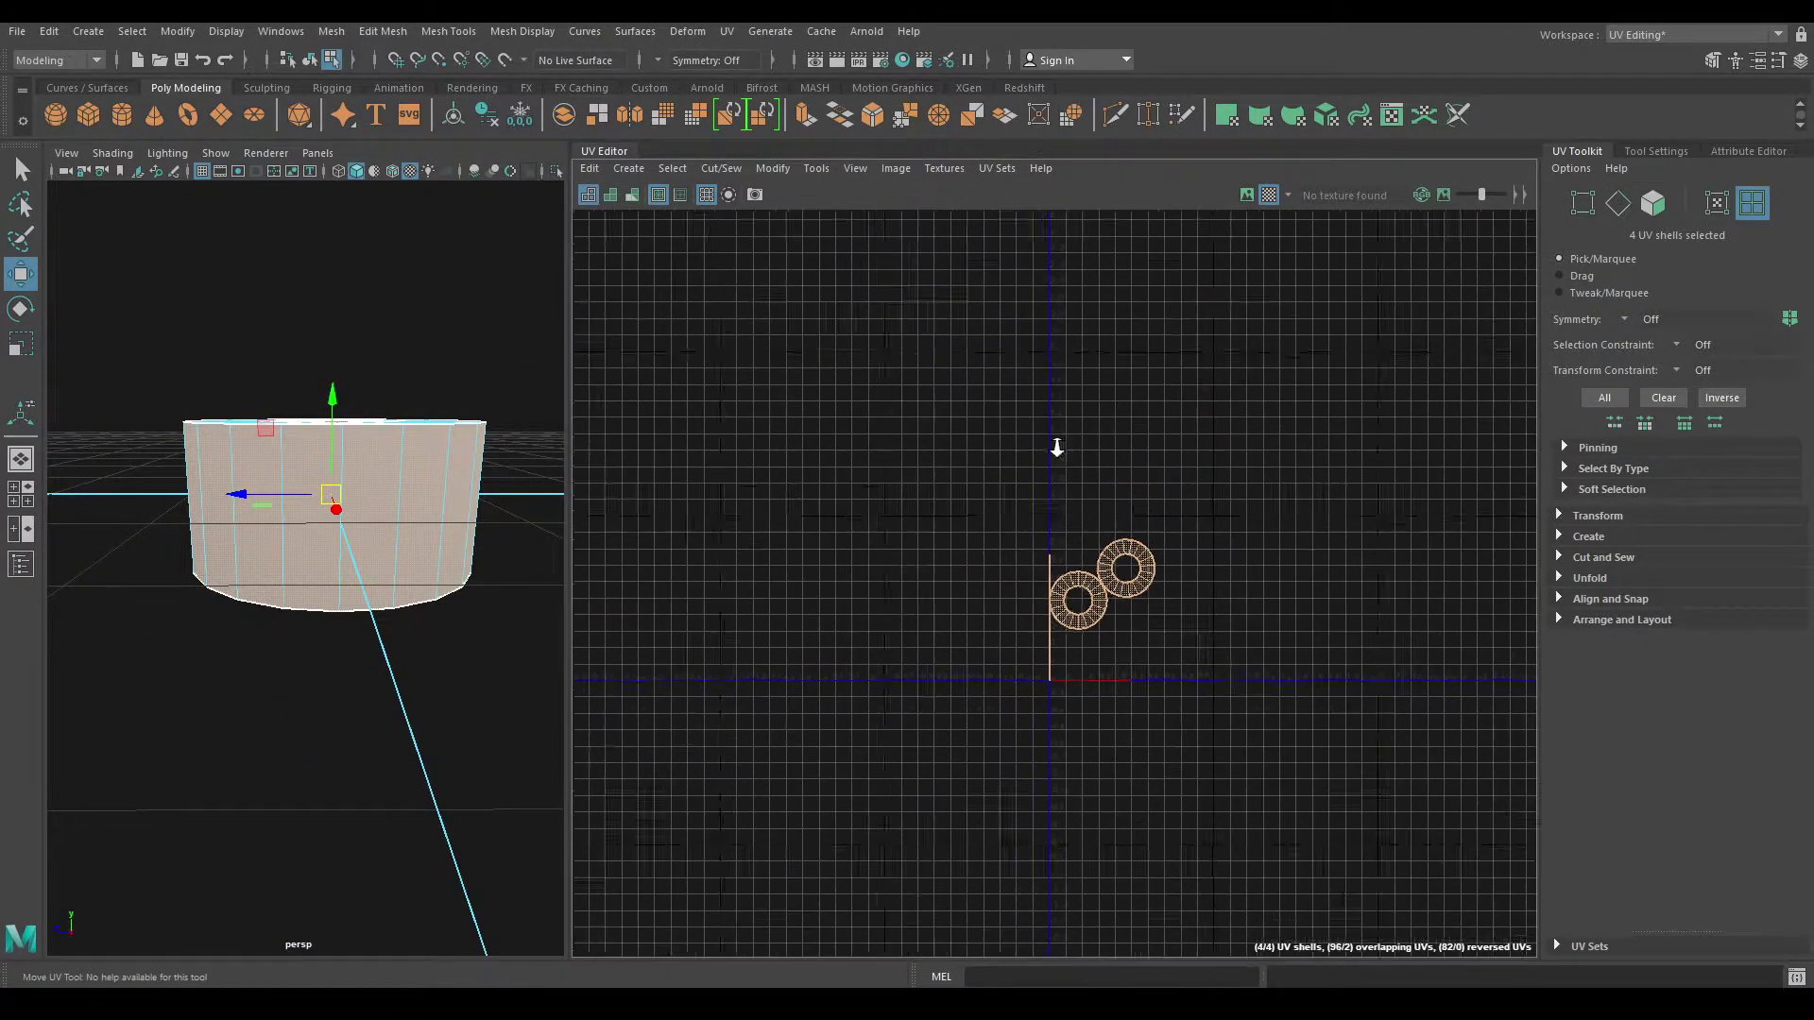
mouse_move(331, 529)
left_mouse_down("alt")
mouse_move(330, 454)
mouse_move(356, 571)
left_mouse_up("alt")
scroll(505, 721, "up", 5)
scroll(344, 506, "down", 5)
scroll(356, 571, "up", 5)
scroll(1054, 652, "up", 2)
scroll(1226, 721, "up", 2)
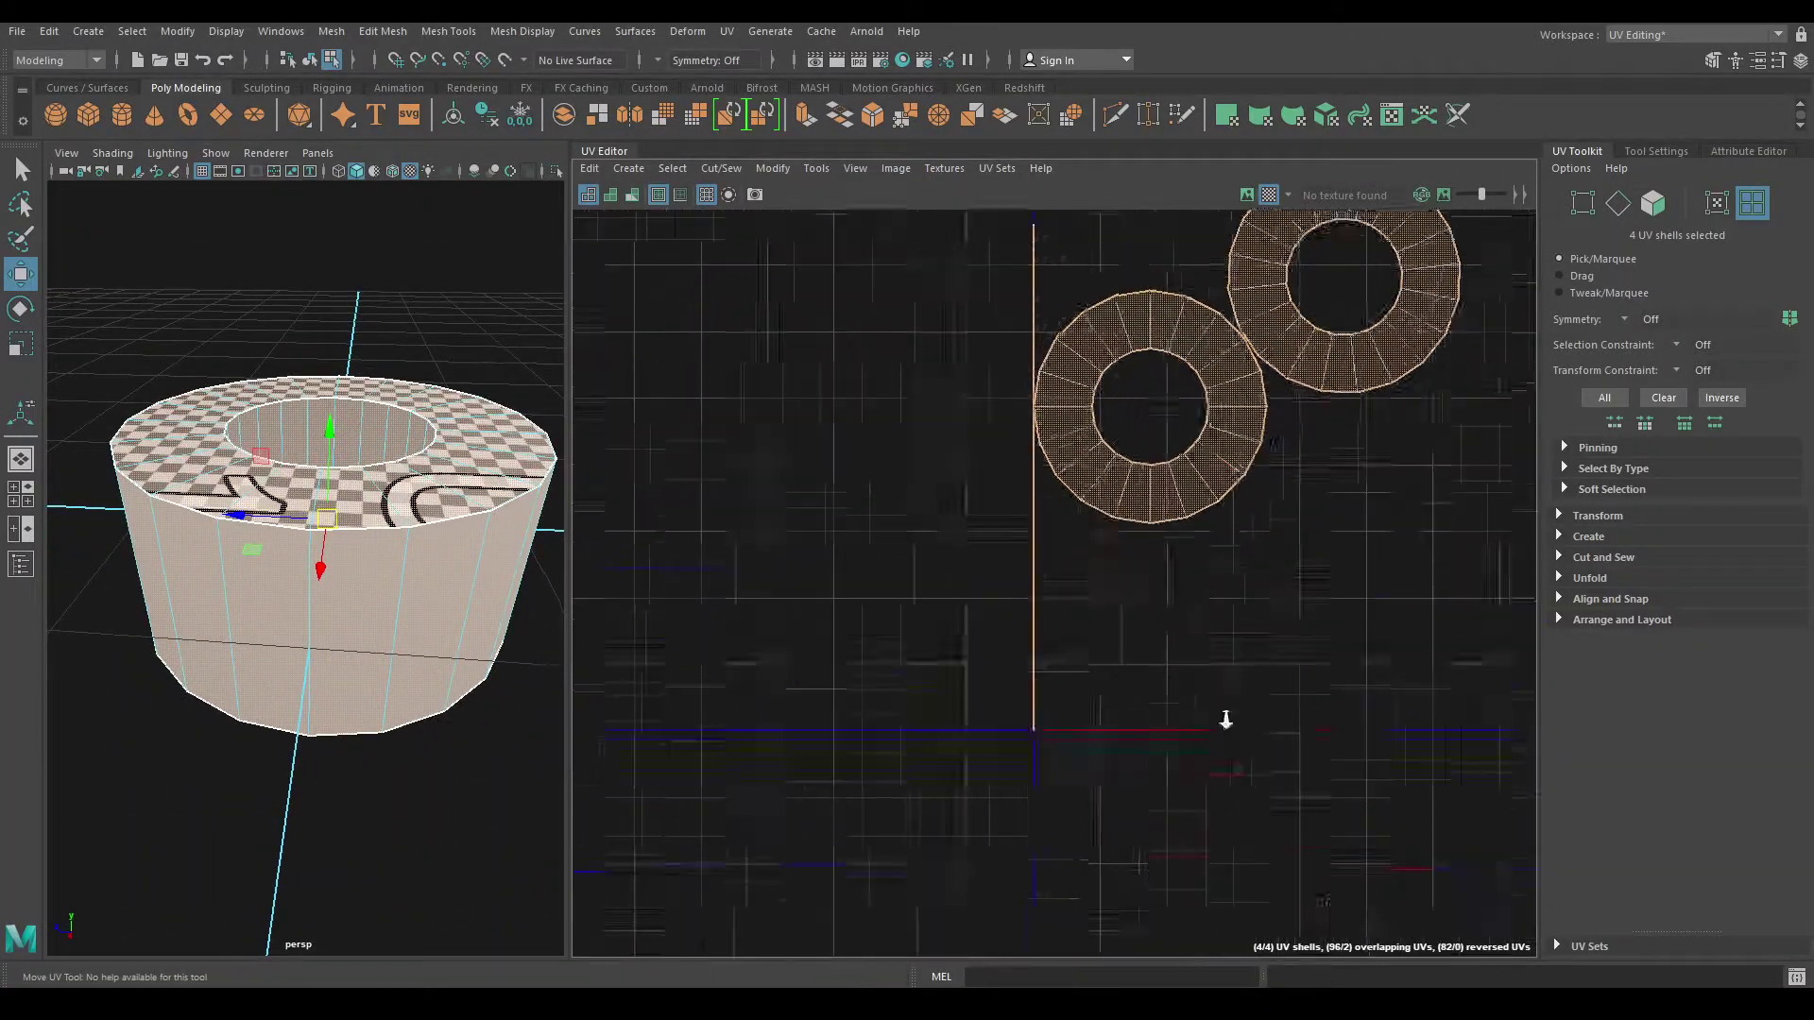
scroll(1198, 842, "up", 2)
mouse_move(389, 487)
left_mouse_down("alt")
mouse_move(421, 636)
mouse_move(389, 501)
left_mouse_up("alt")
scroll(1244, 826, "down", 2)
mouse_move(360, 574)
left_mouse_down("alt")
mouse_move(420, 530)
mouse_move(444, 567)
left_mouse_up("alt")
scroll(1107, 749, "up", 3)
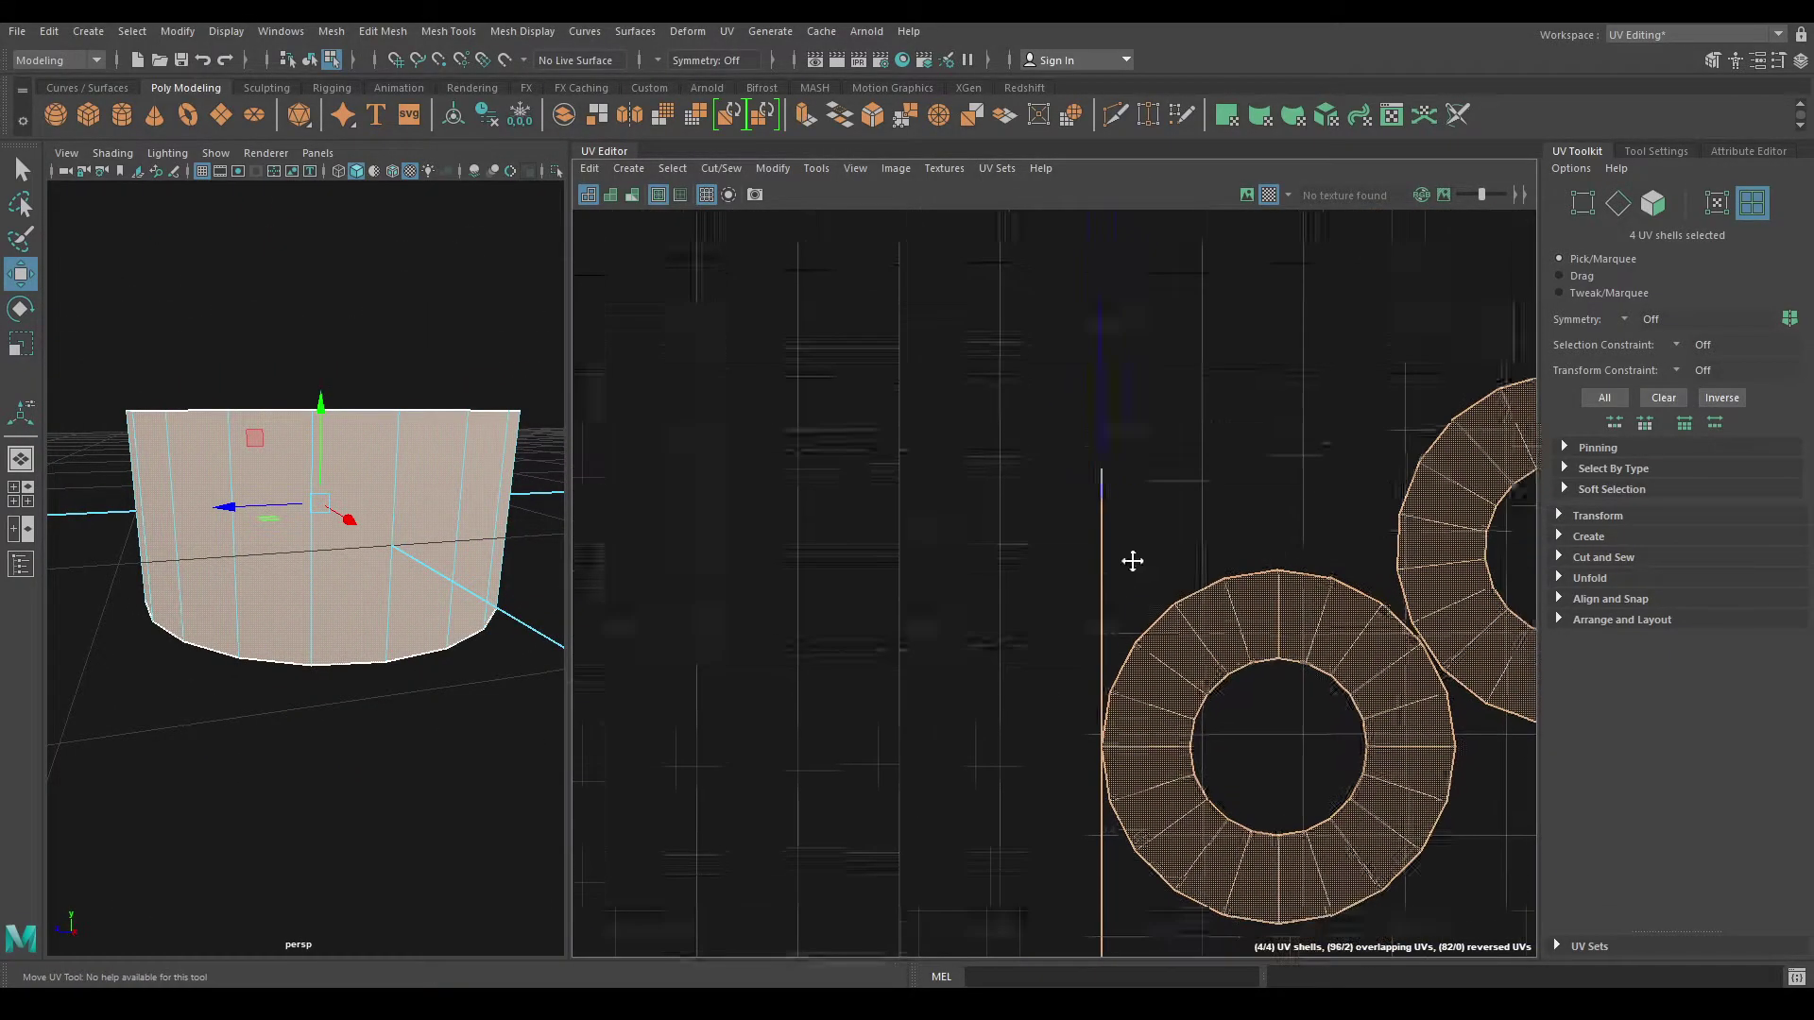
right_click(1131, 380)
left_click_drag(435, 397, 439, 448, "alt")
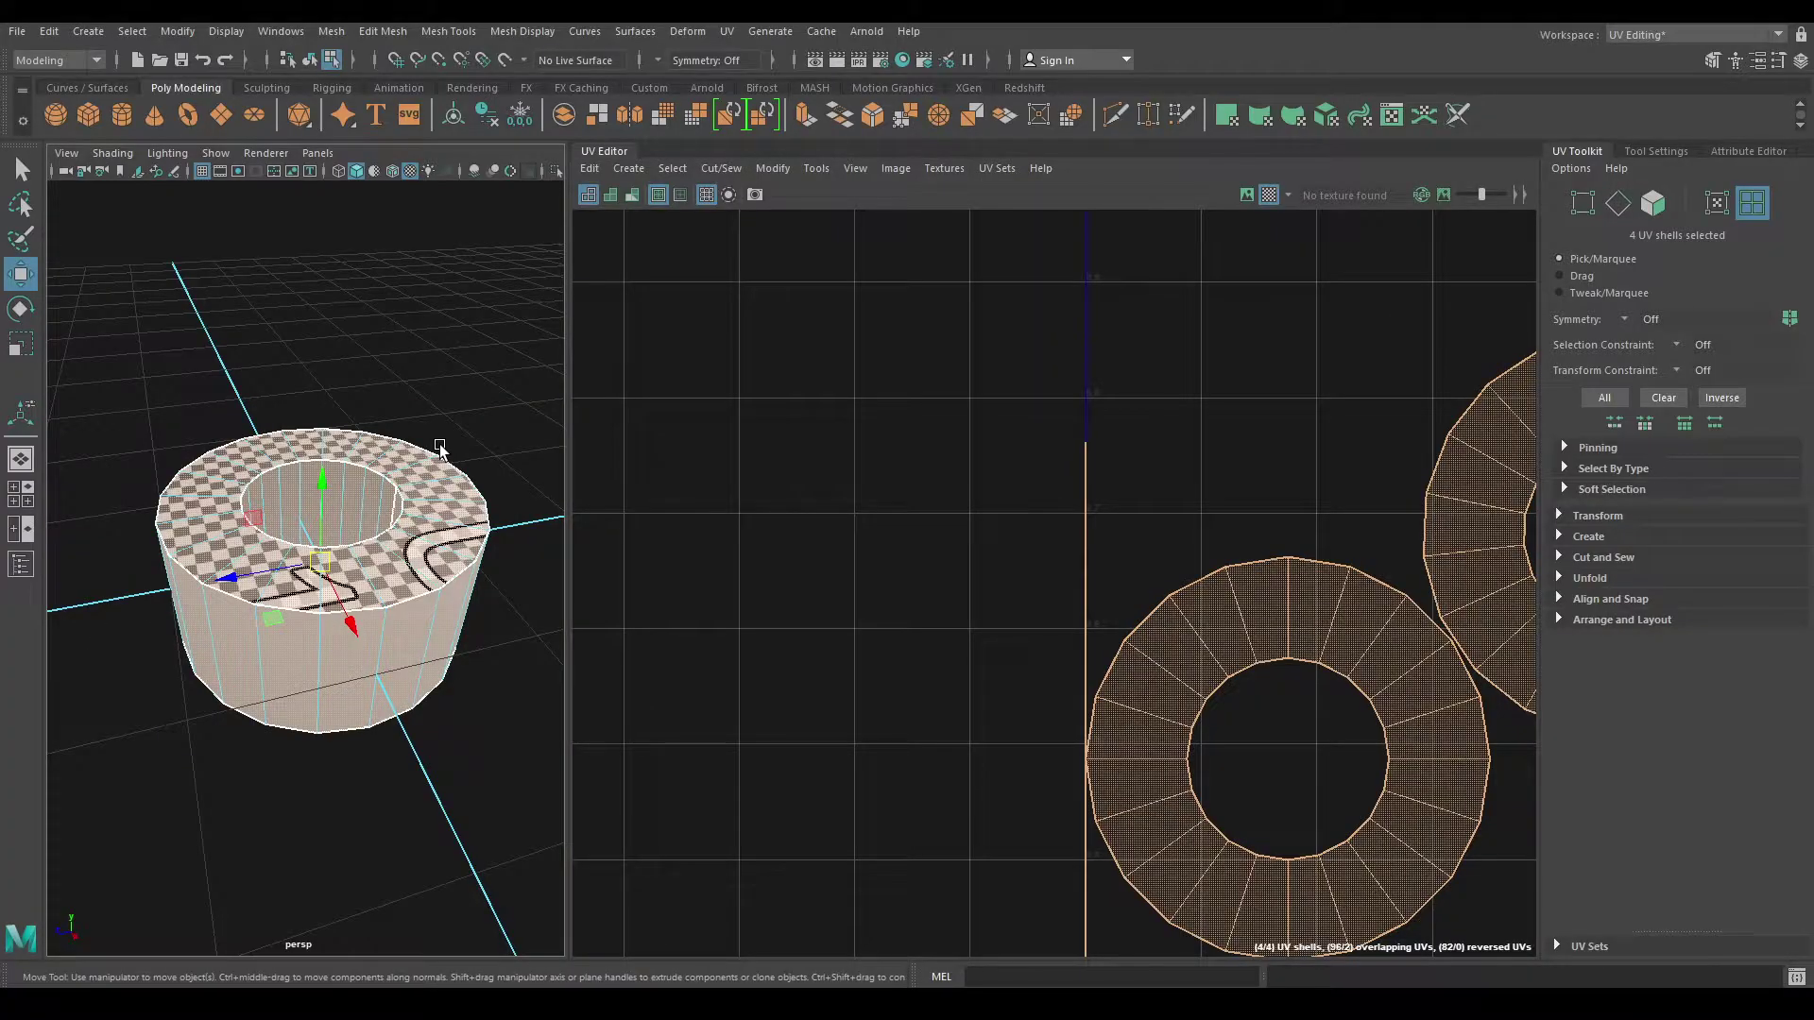
Step: Turn off the tube's checker texture and switch to edge selection
right_click_drag(440, 450, 503, 382)
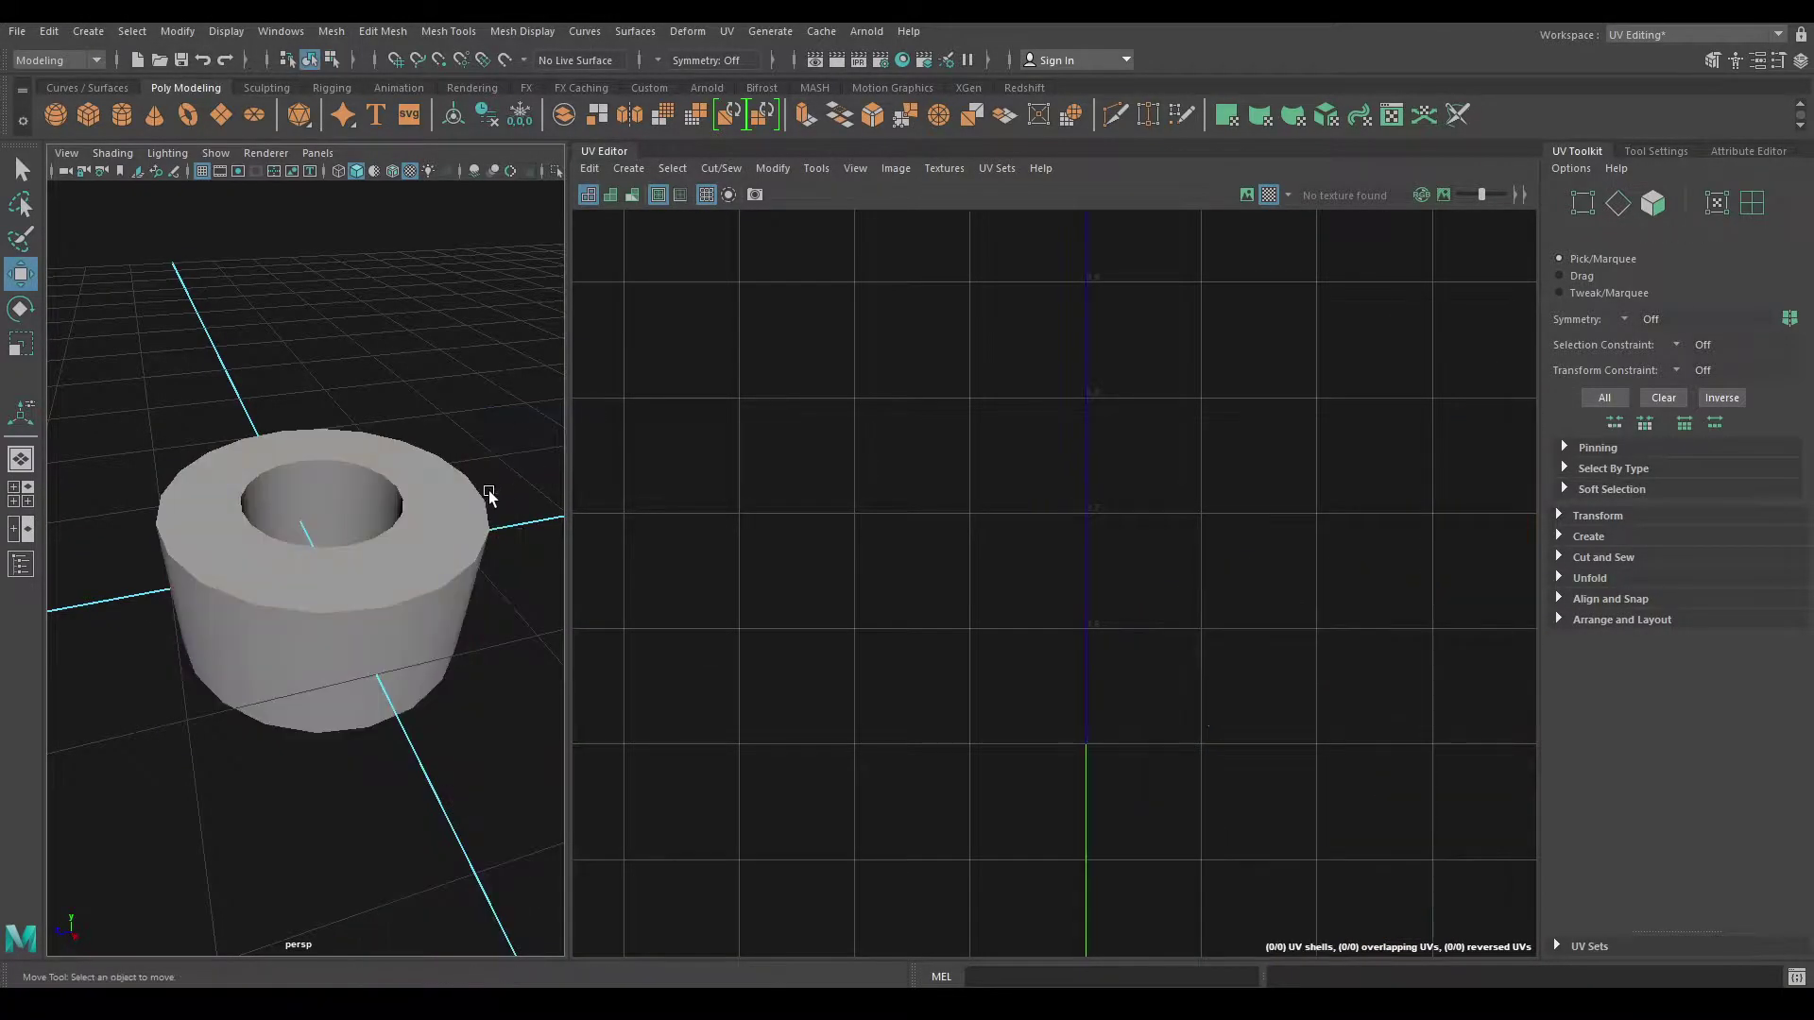
left_click(632, 194)
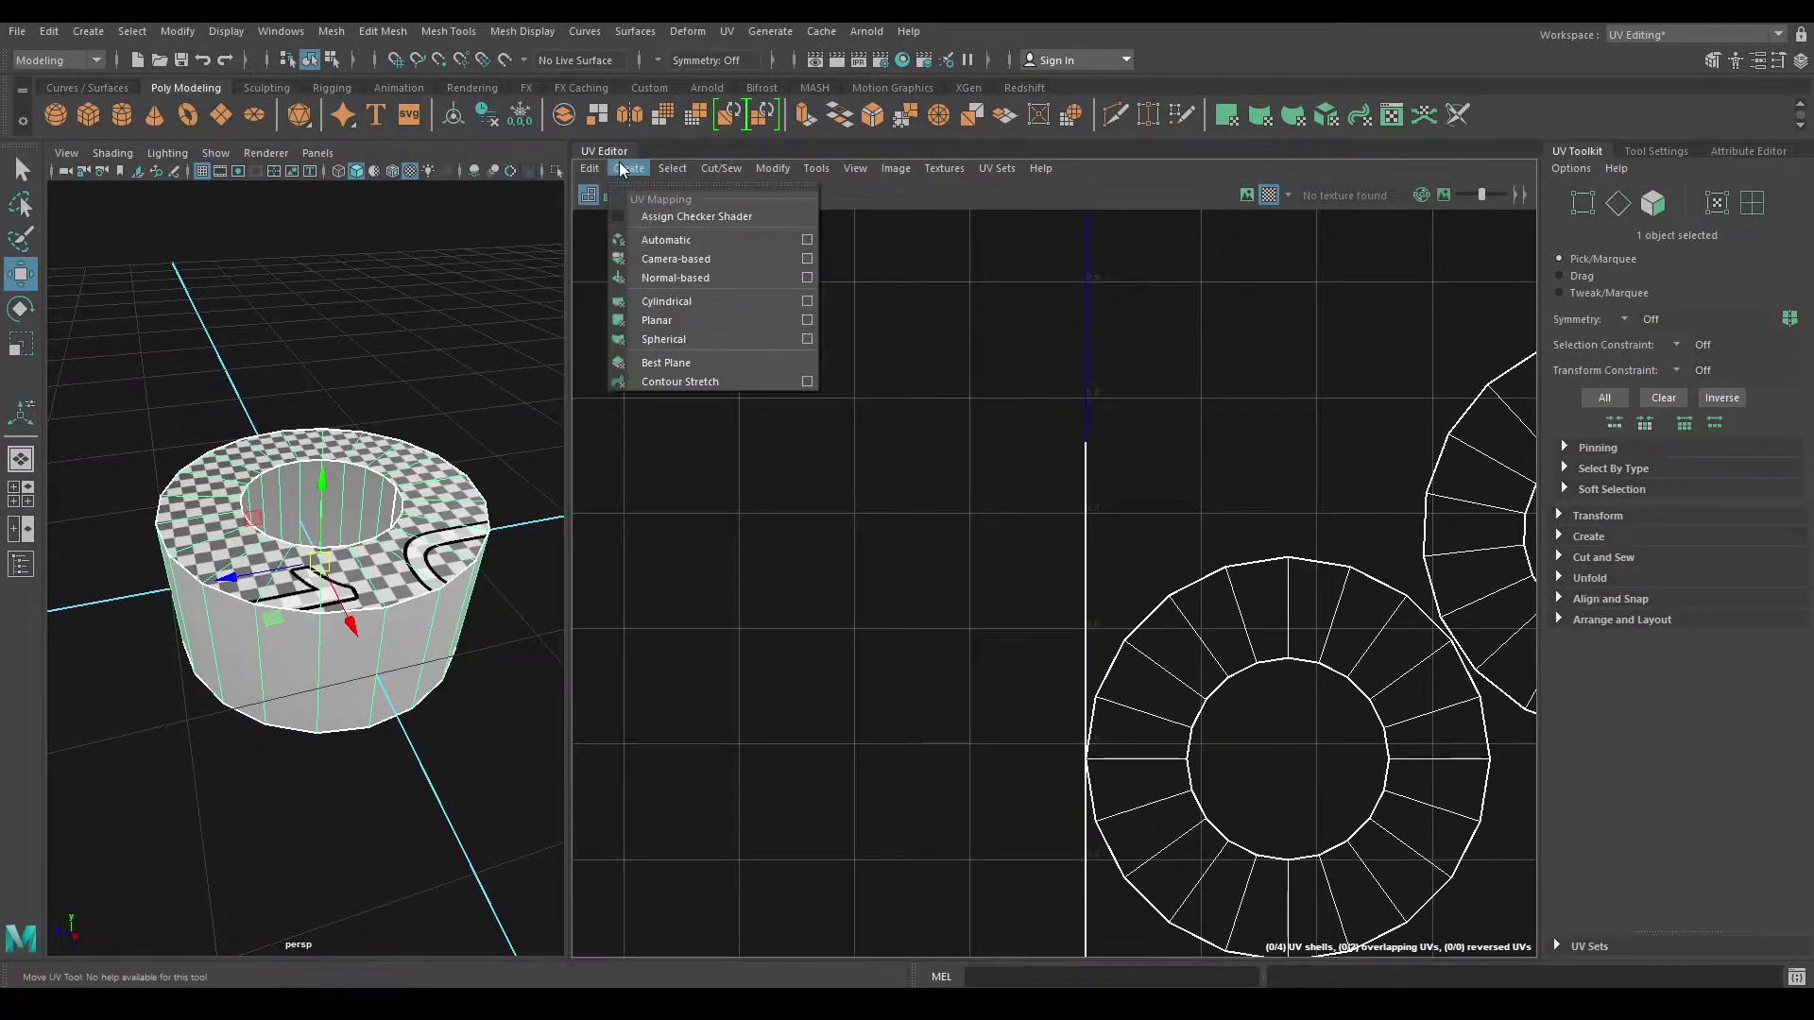
left_click(671, 263)
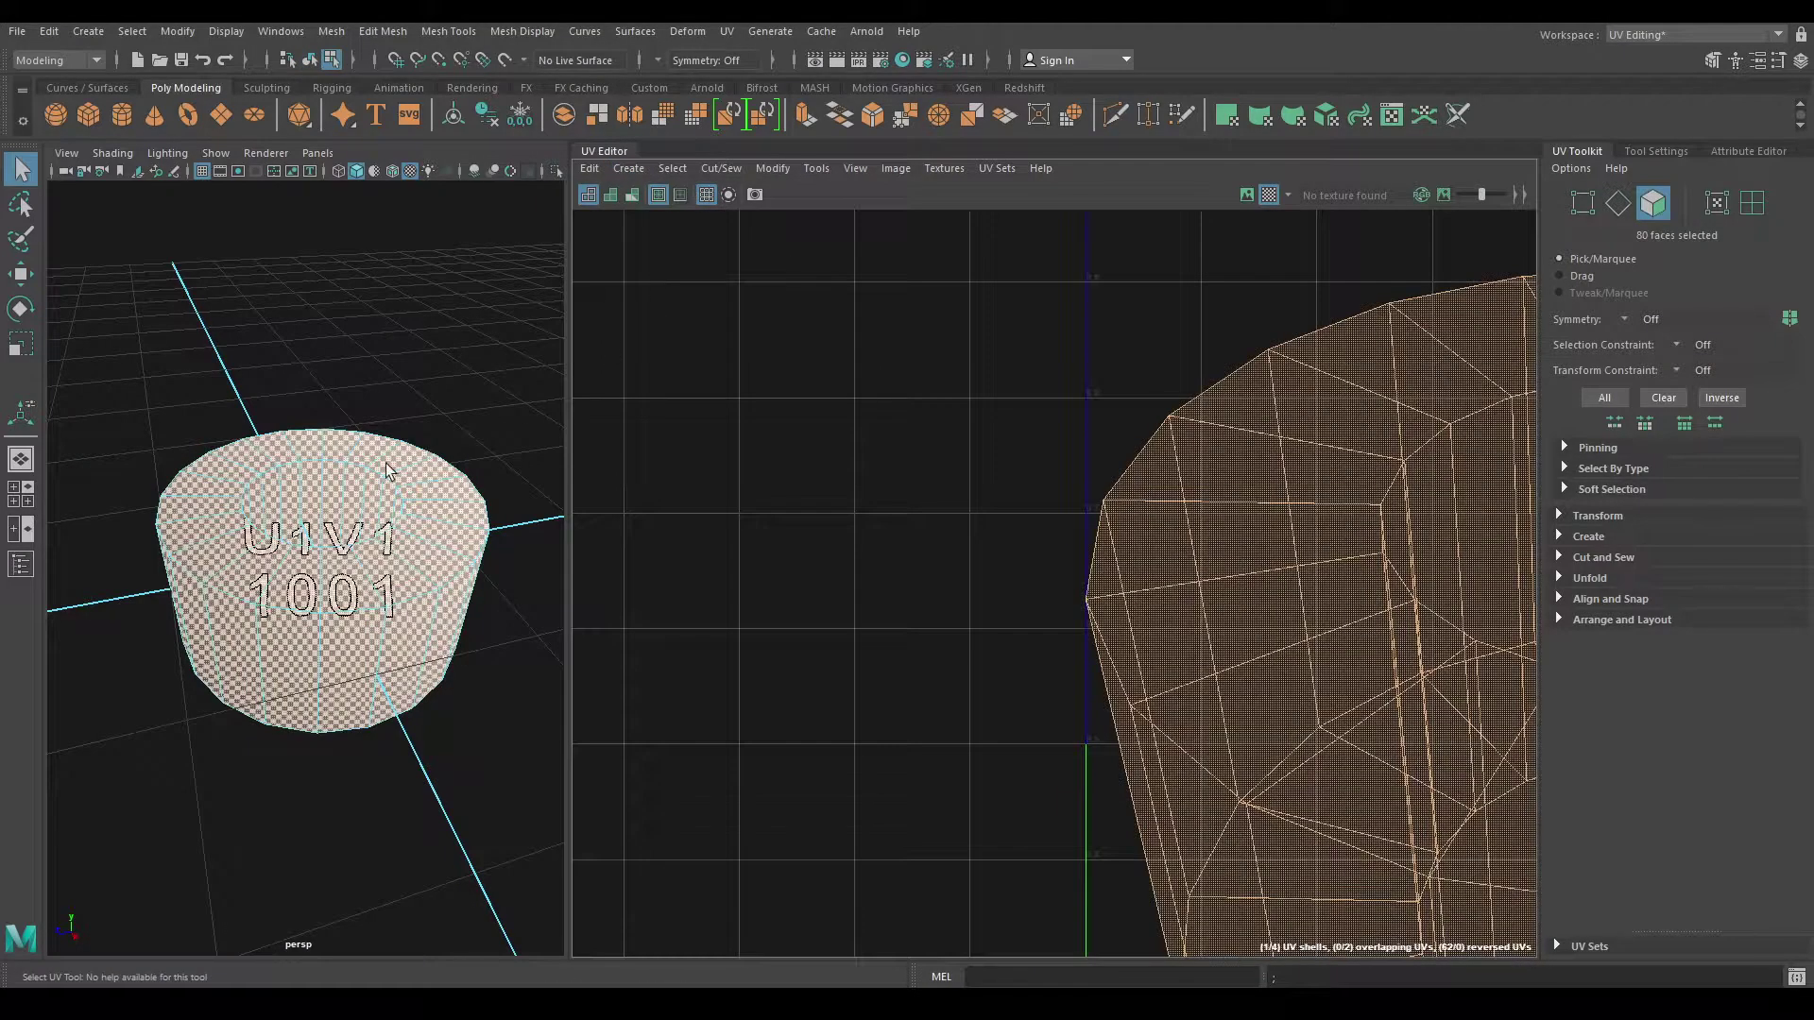
right_click_drag(394, 452, 385, 414)
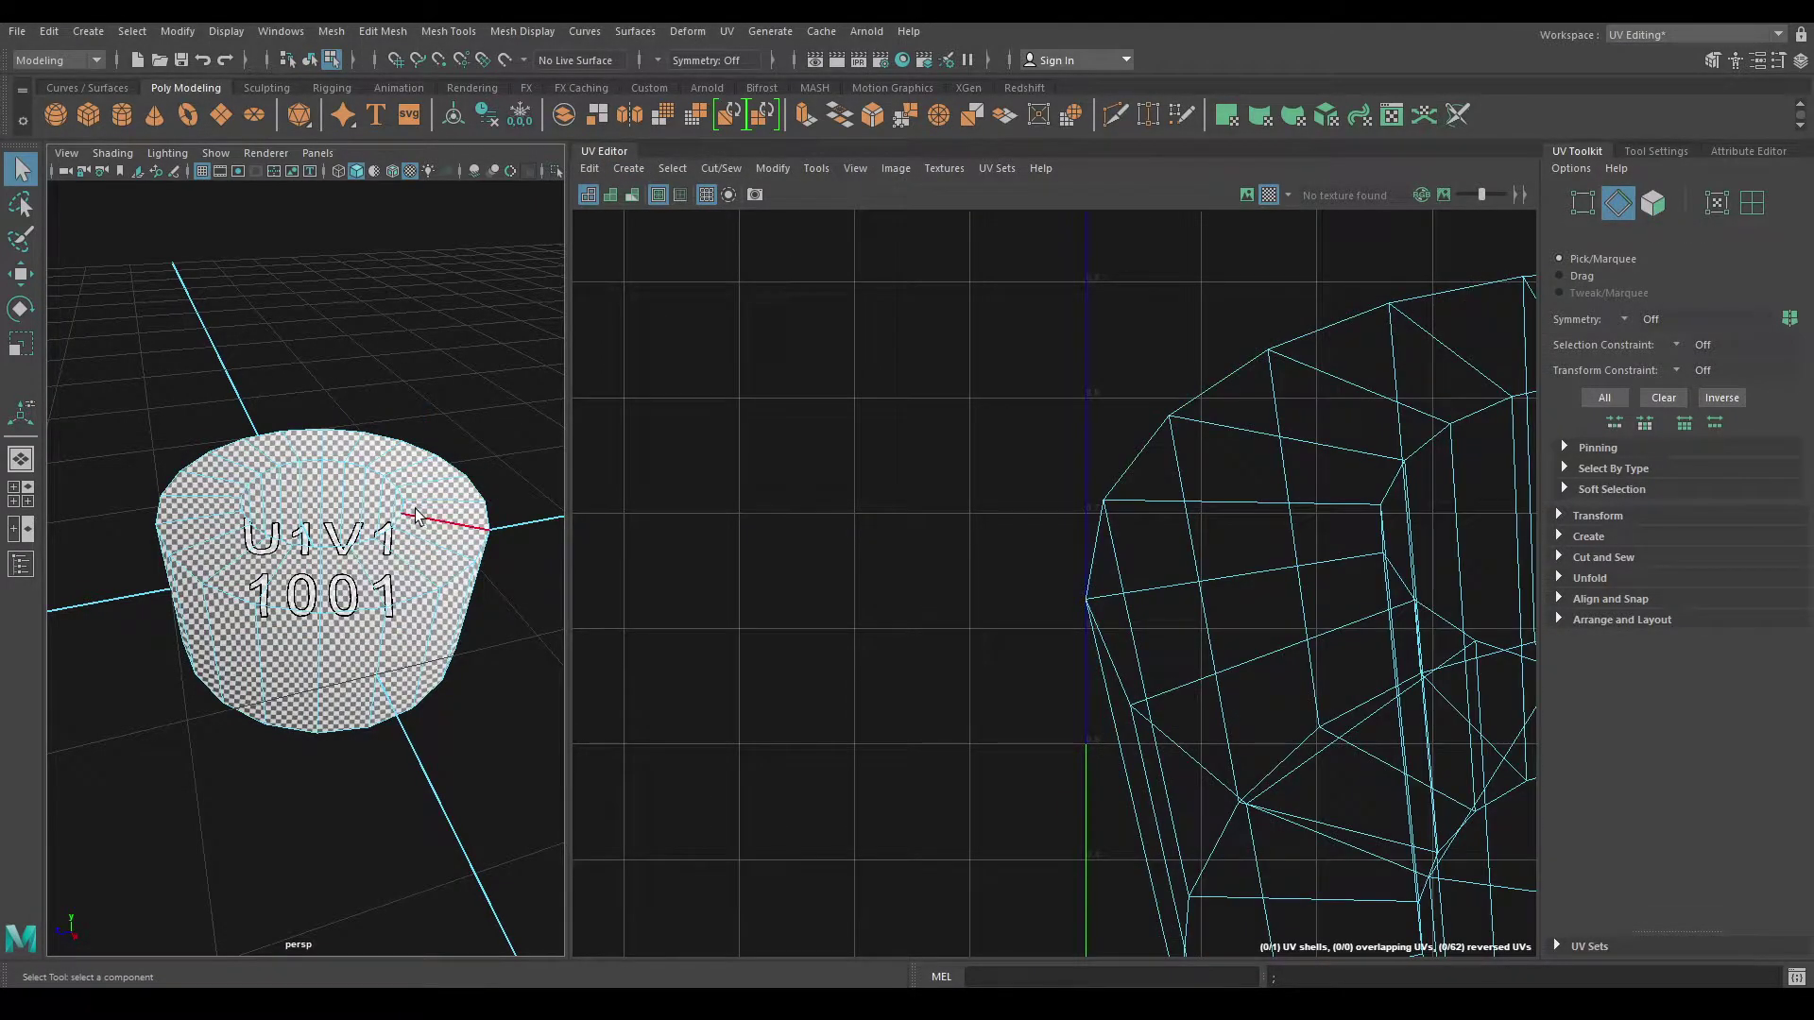
left_click(1270, 194)
Step: Select the tube's rim edge loops around the hole and outer edges
left_click(384, 534)
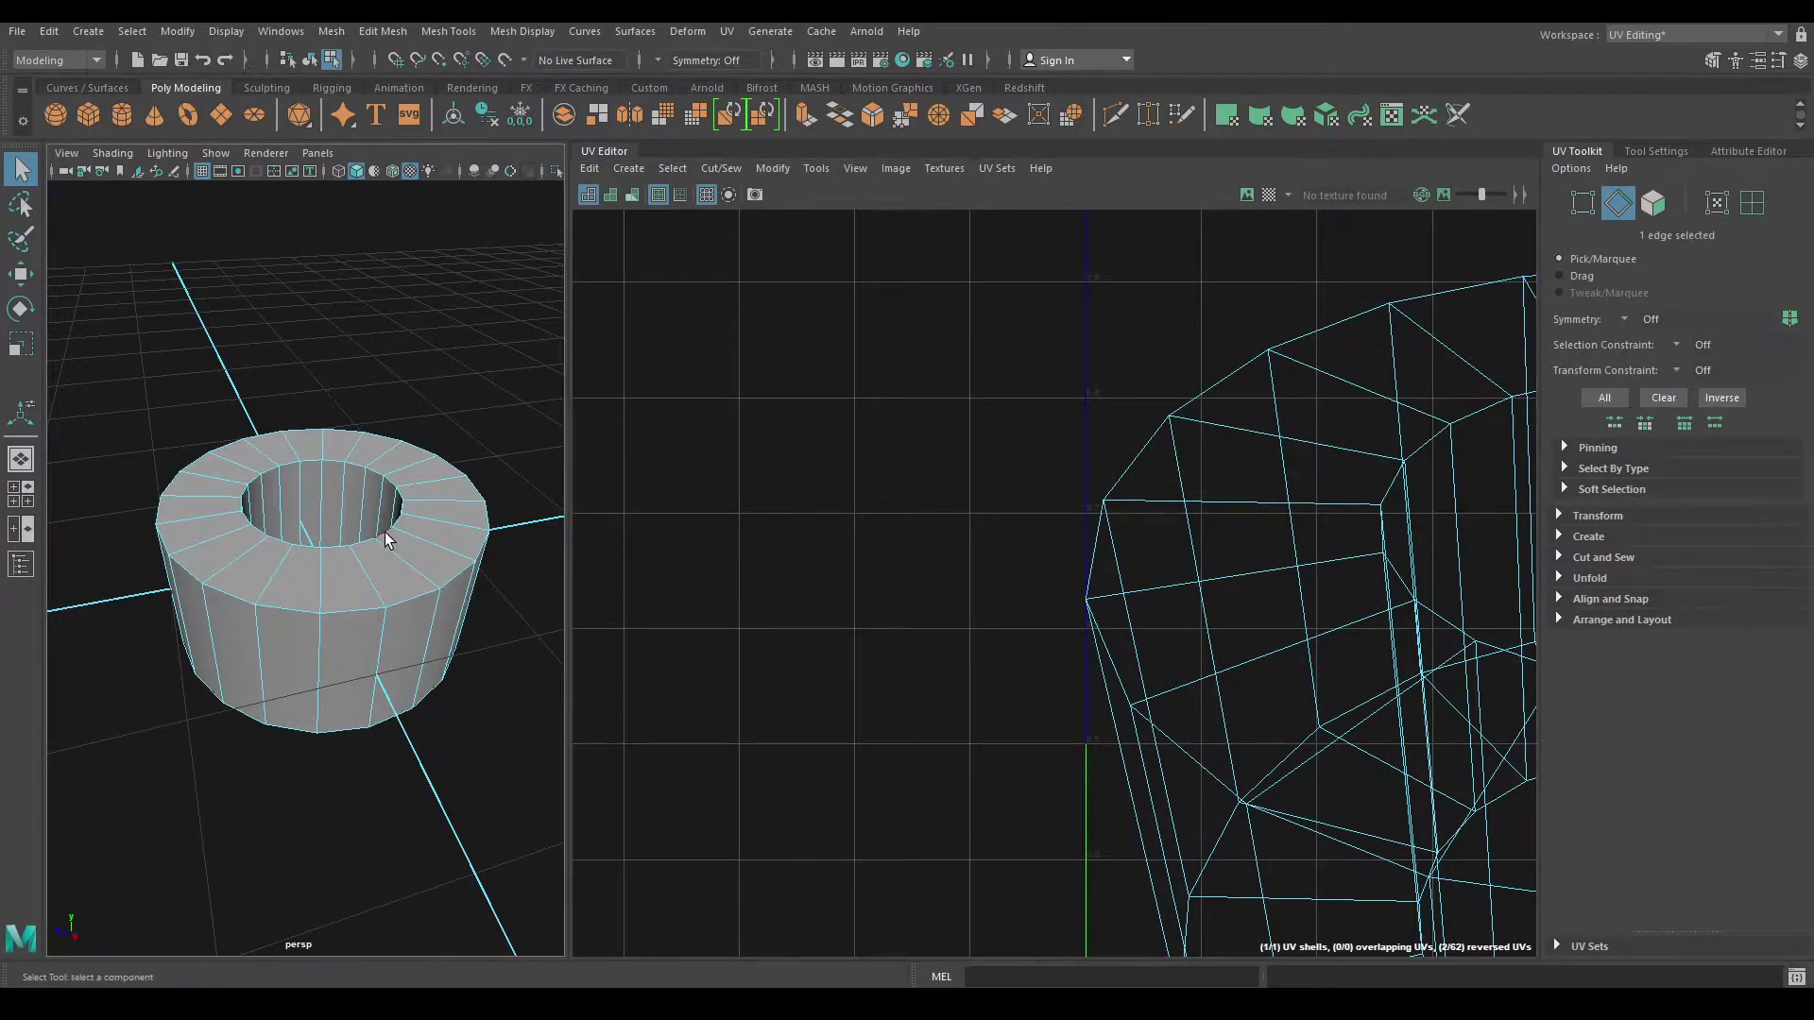
key("f")
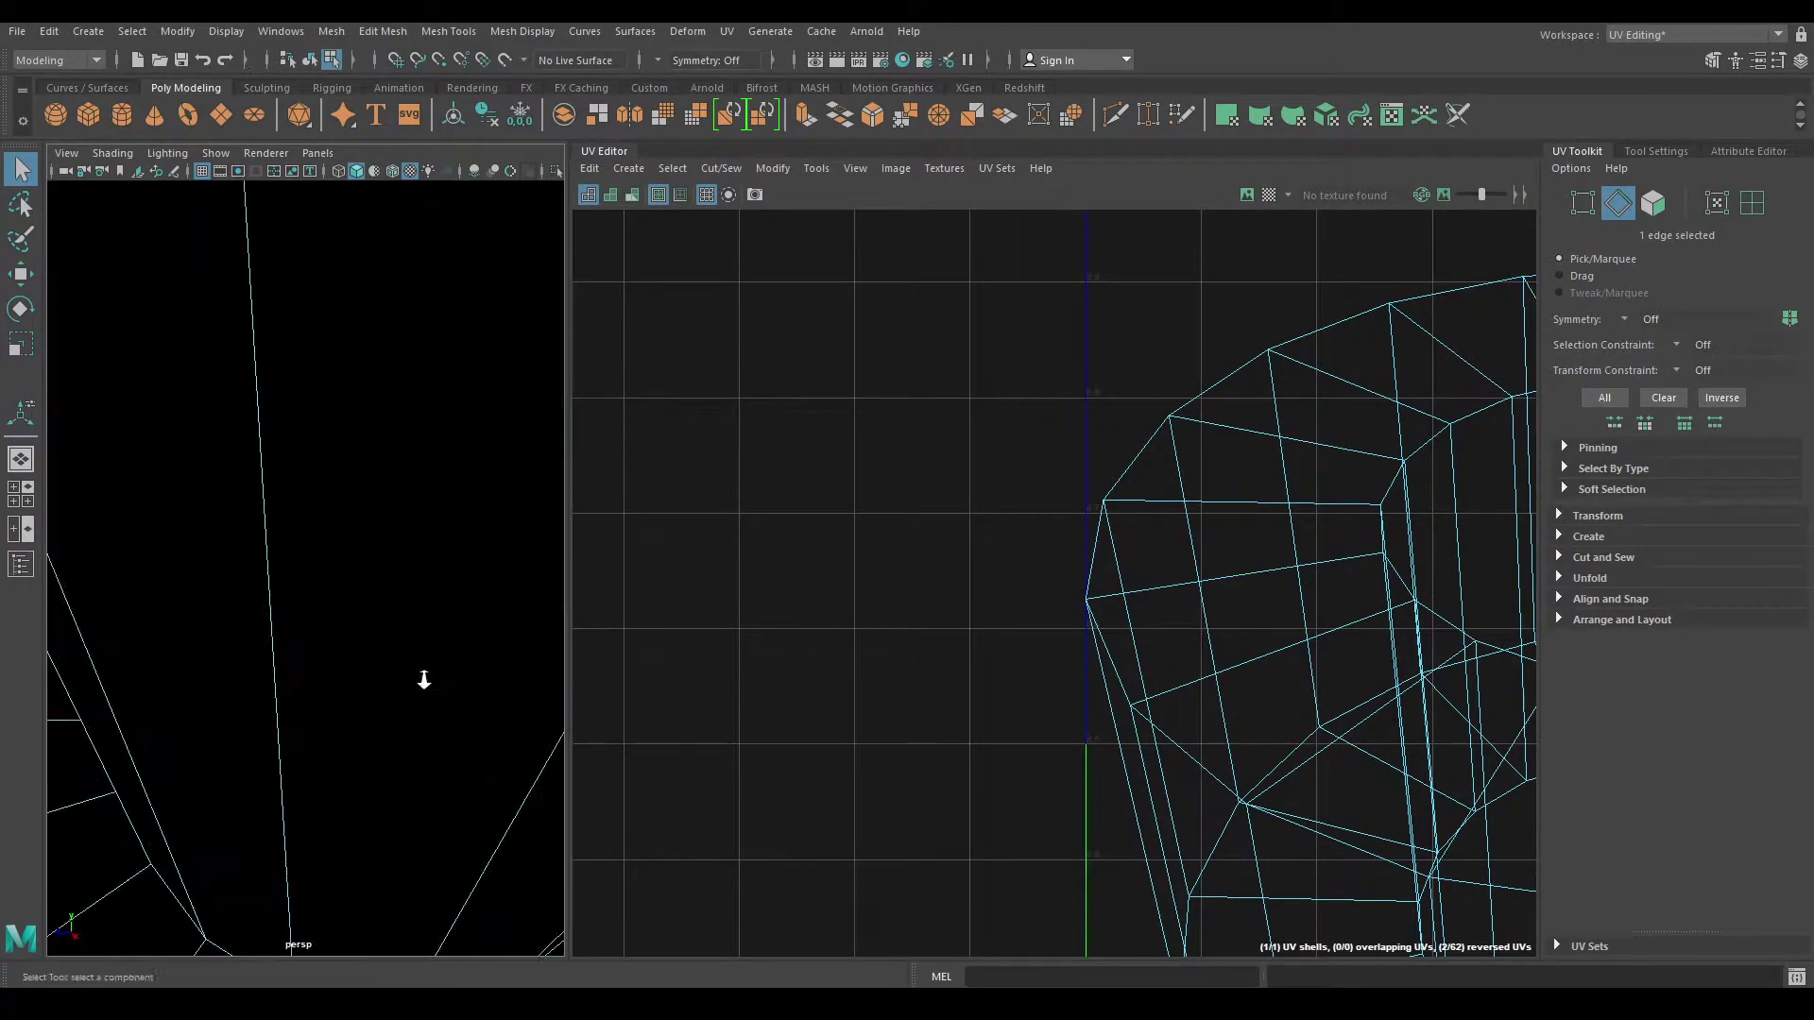
scroll(387, 604, "down", 3)
scroll(406, 602, "down", 2)
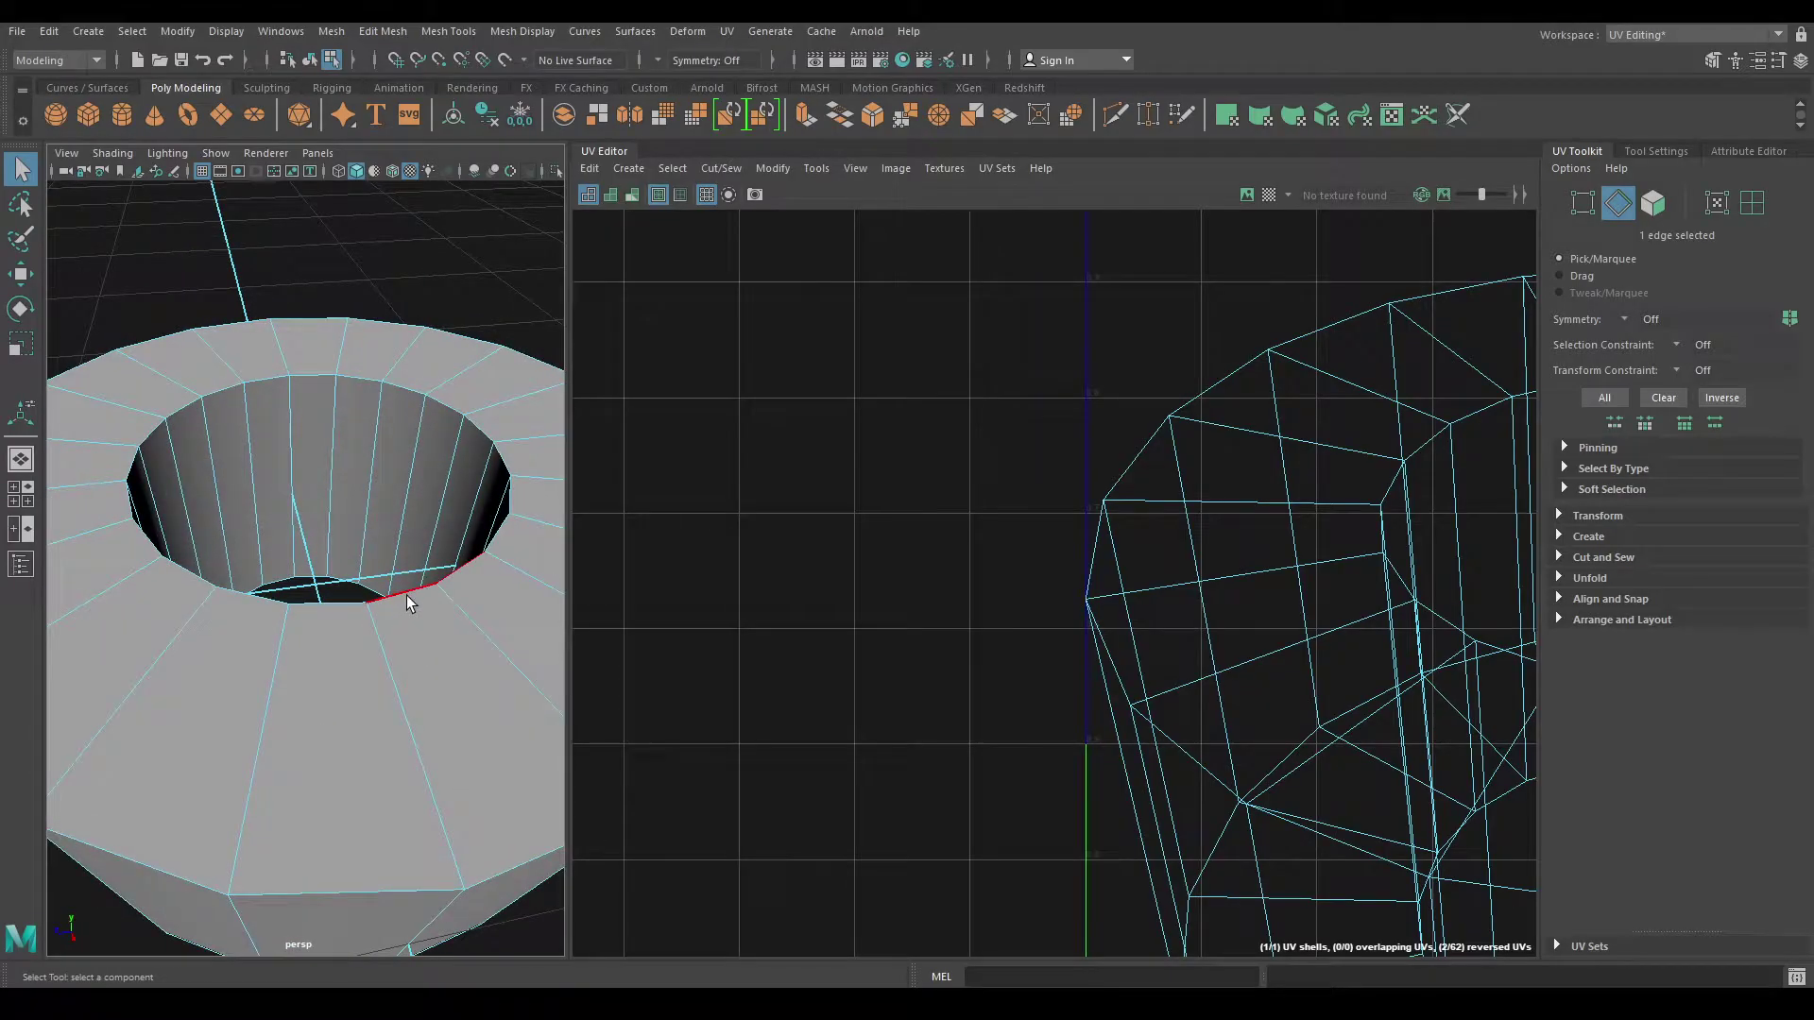
double_click(331, 599)
scroll(366, 675, "down", 3)
scroll(374, 665, "down", 2)
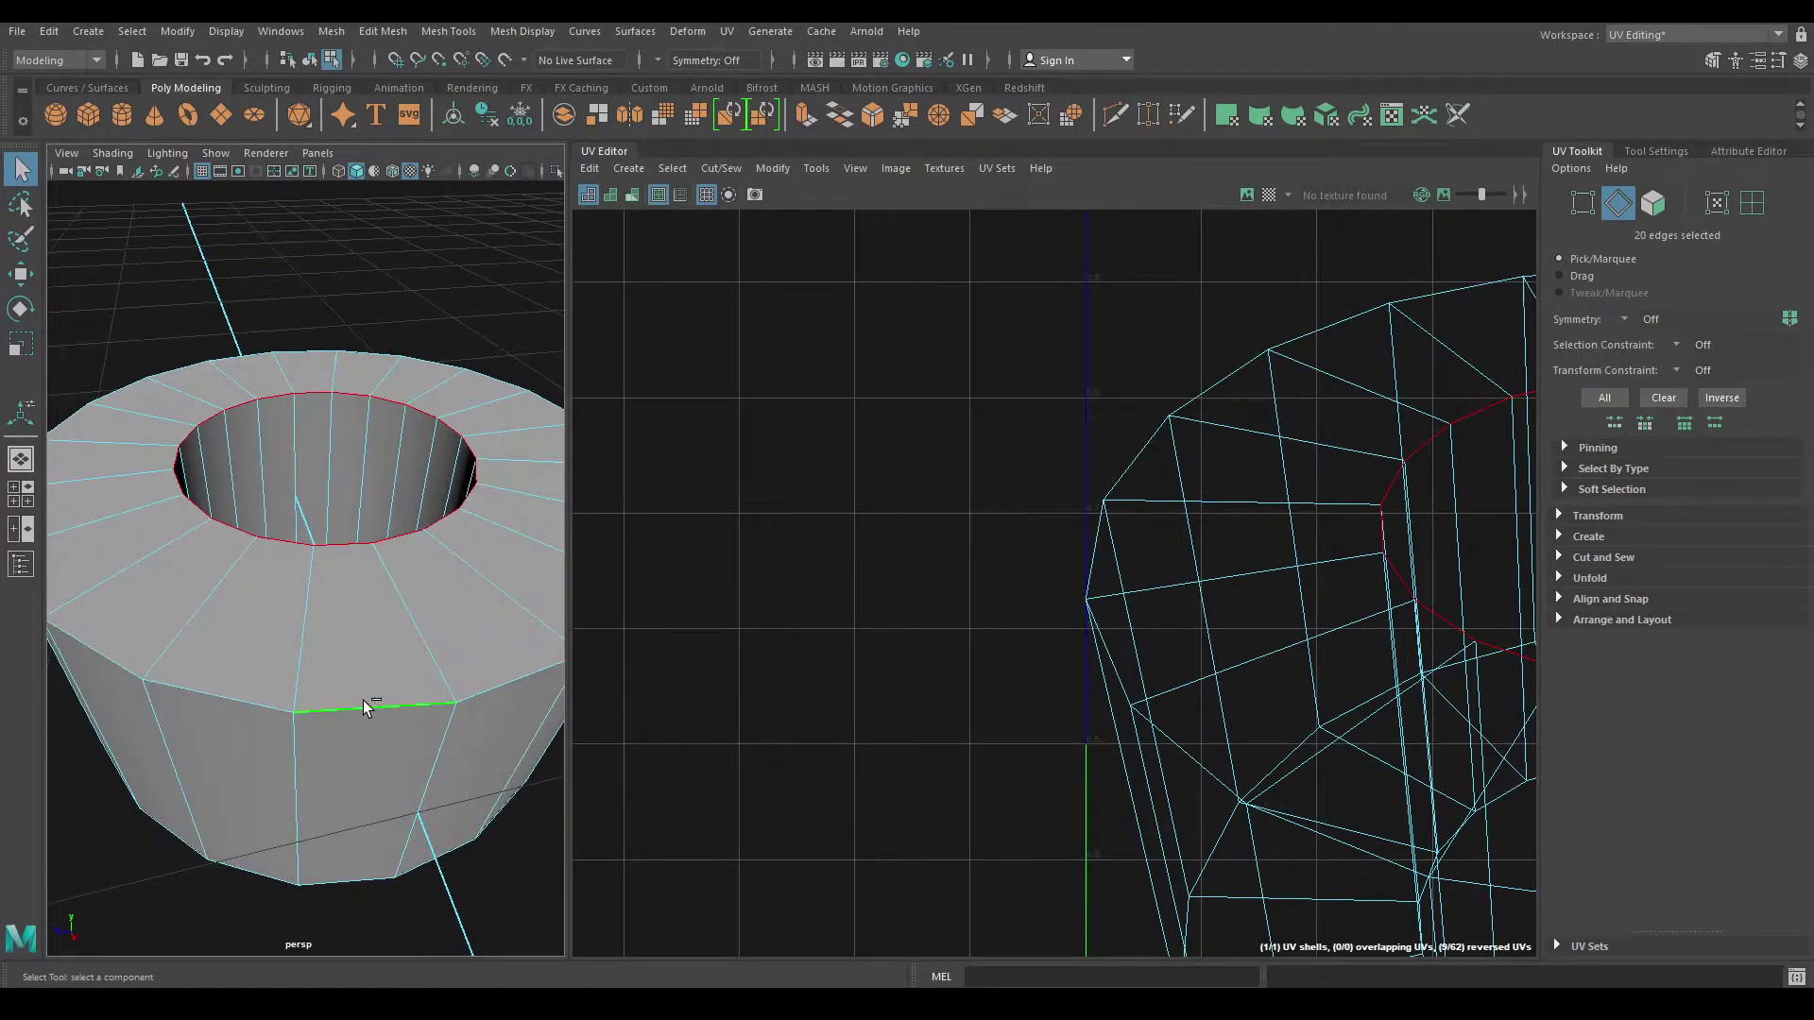
double_click(363, 700, "shift")
left_click_drag(376, 721, 376, 631, "alt")
double_click(383, 348, "shift")
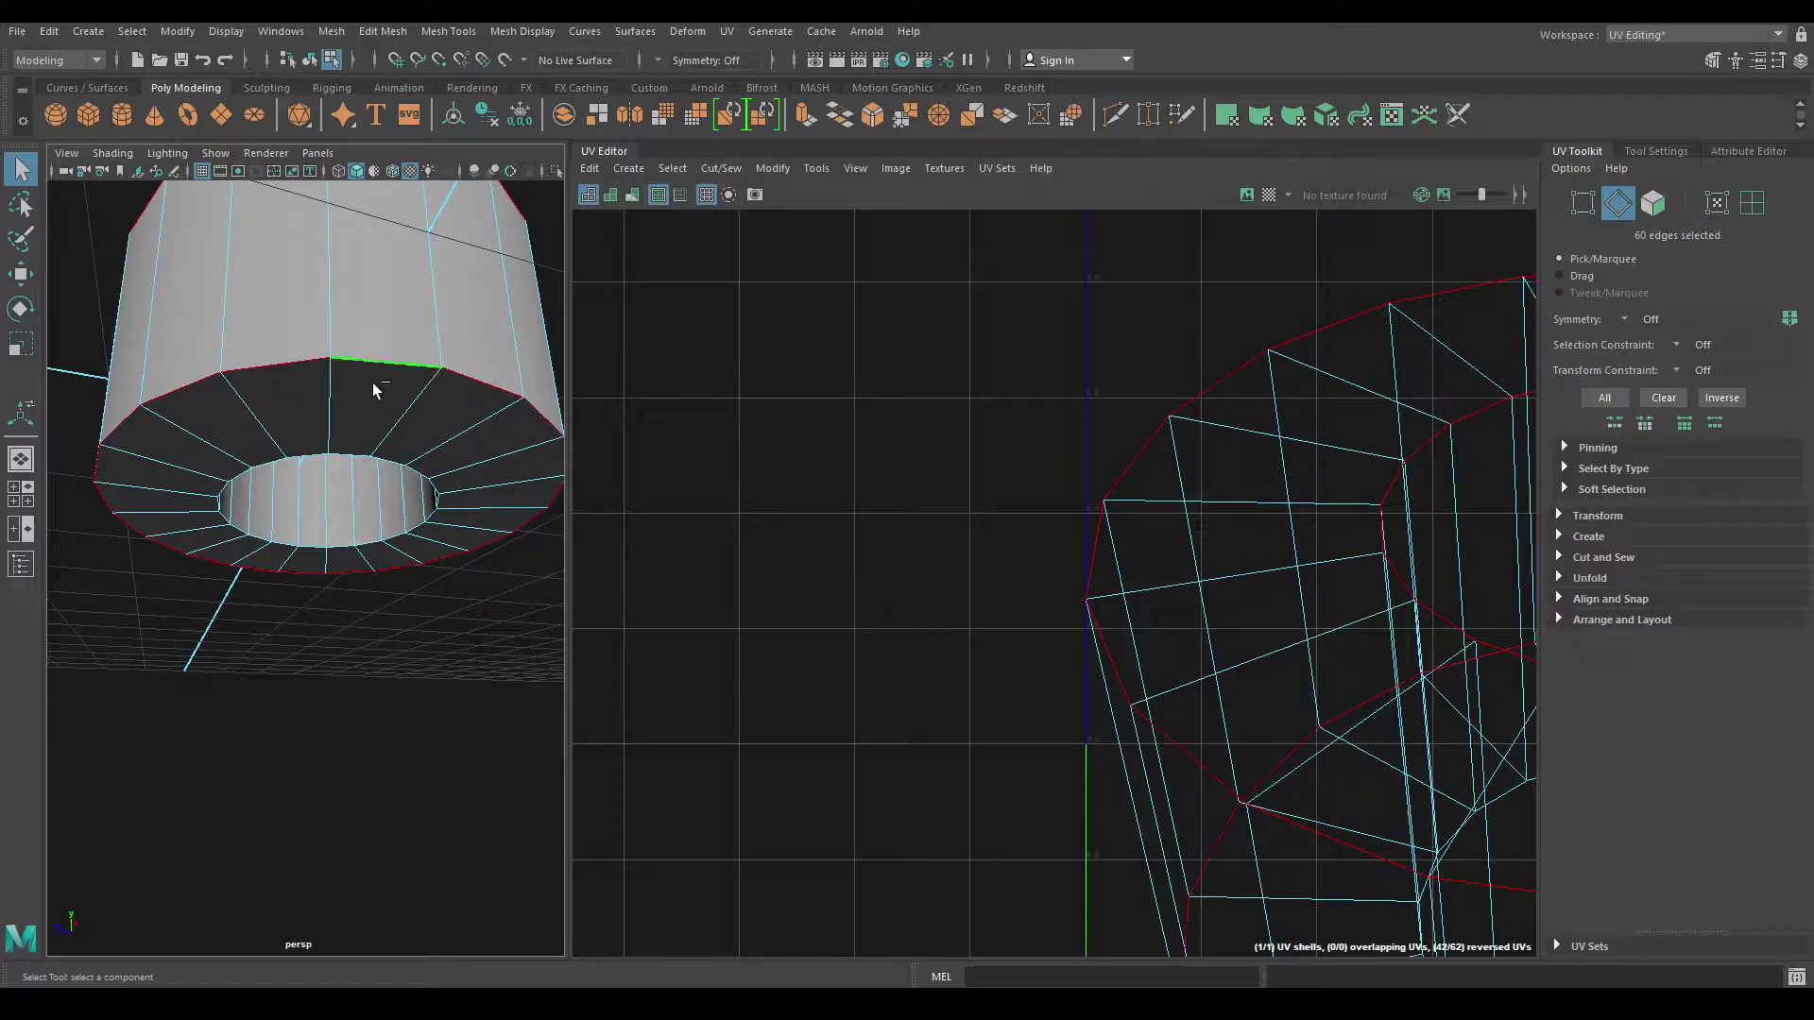
Step: Add one vertical edge inside the hole and one on the outer wall
mouse_move(351, 460)
left_mouse_down("alt")
mouse_move(363, 519)
mouse_move(365, 401)
mouse_move(372, 422)
left_mouse_up("alt")
right_click_drag(372, 422, 367, 574, "alt")
left_click_drag(368, 573, 356, 587, "alt")
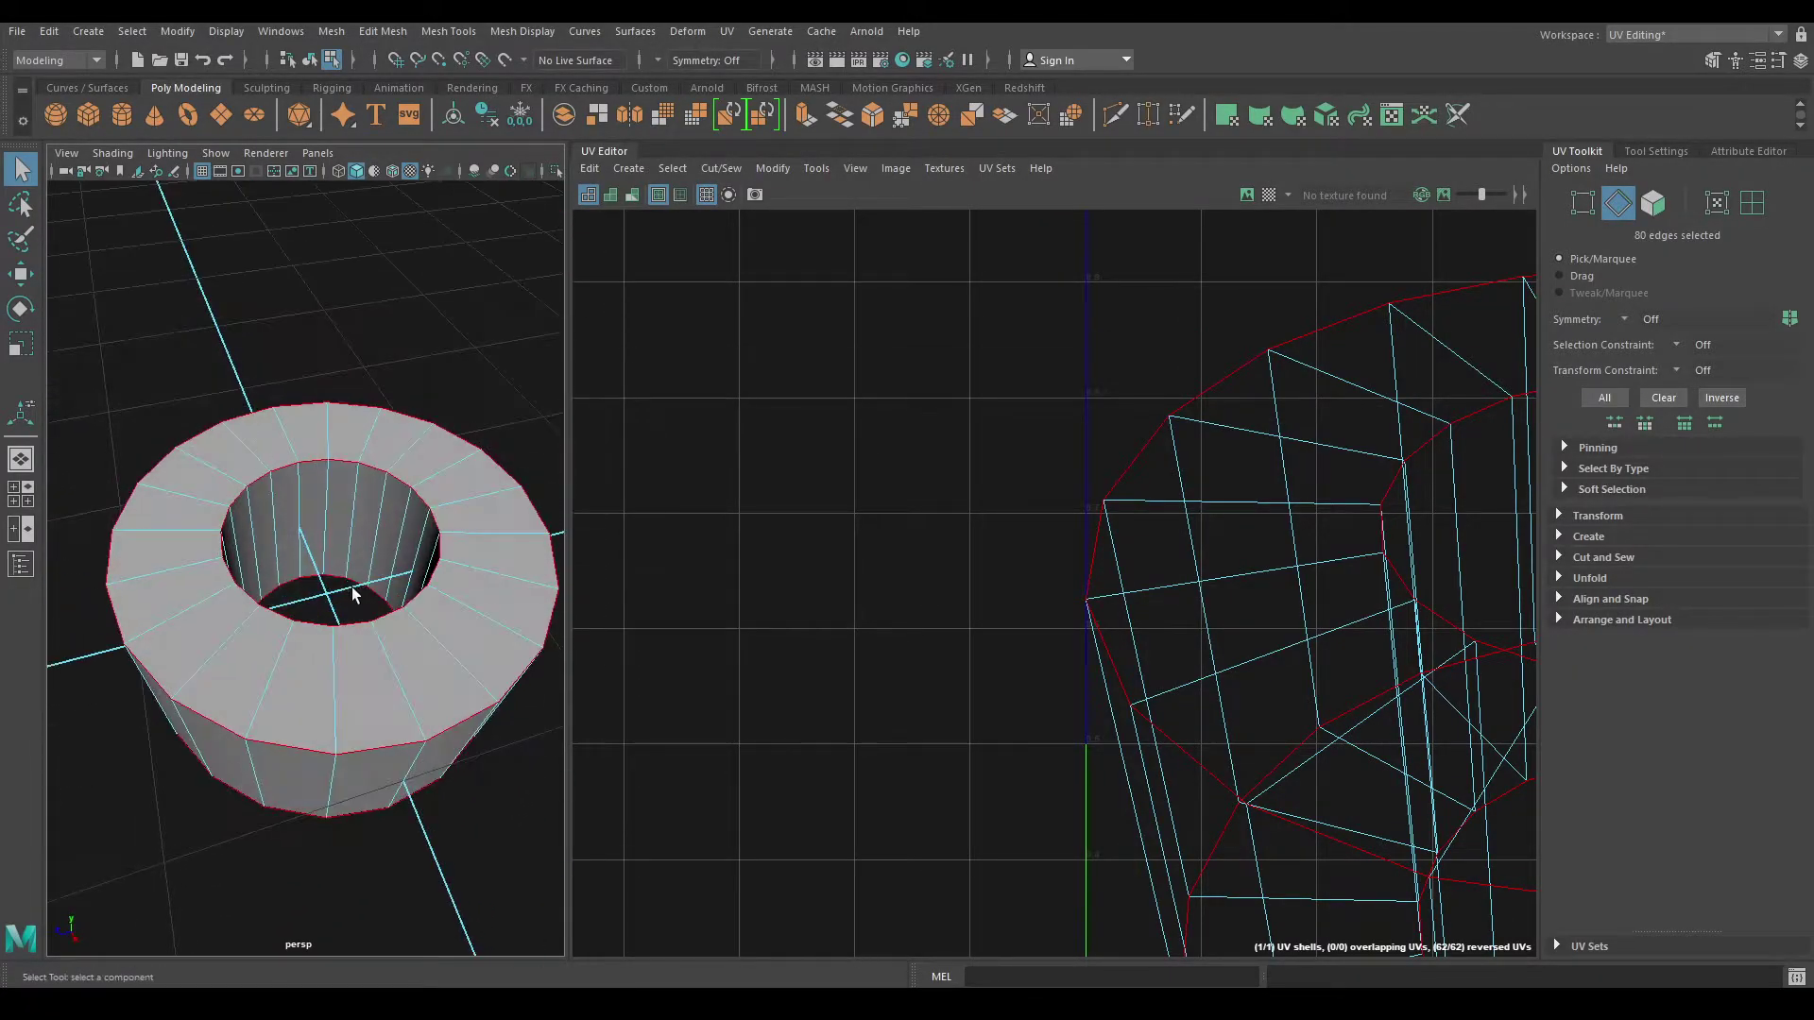
right_click_drag(356, 586, 365, 639, "alt")
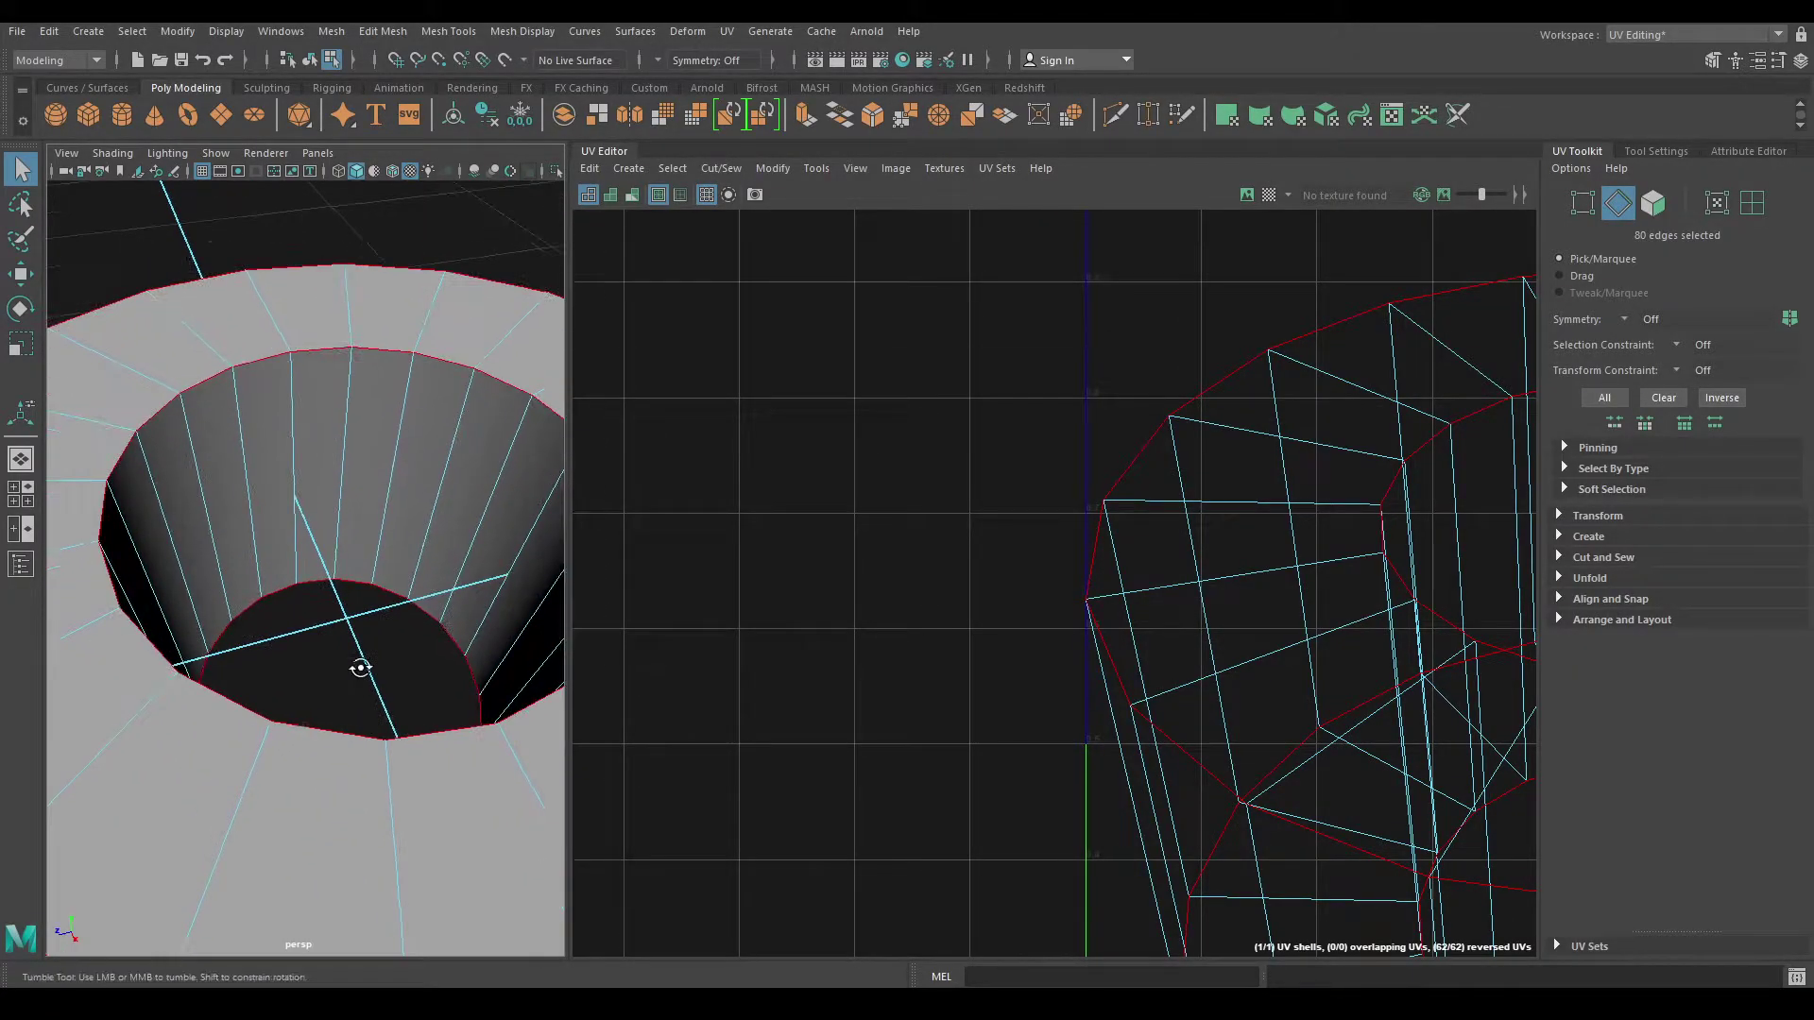
left_click(335, 397, "shift")
mouse_move(334, 397)
left_mouse_down("alt")
mouse_move(218, 561)
mouse_move(143, 535)
left_mouse_up("alt")
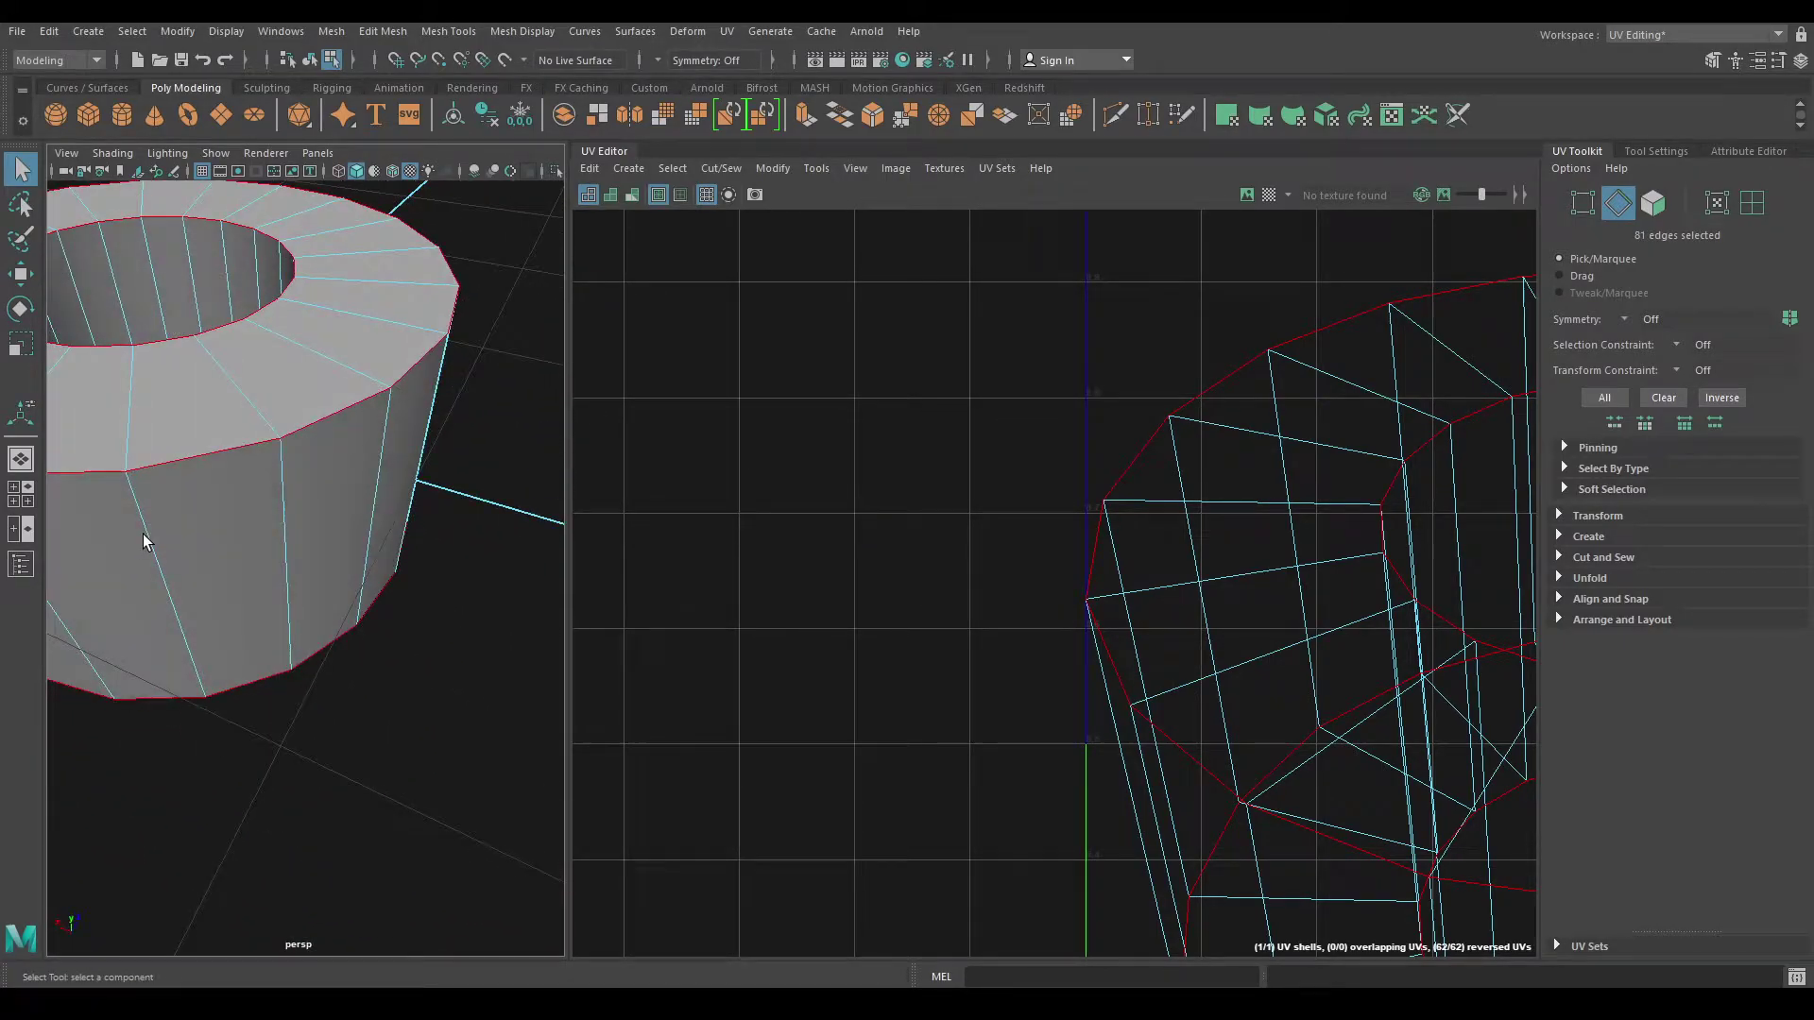
left_click(357, 497, "shift")
right_click_drag(357, 497, 325, 526, "alt")
mouse_move(324, 526)
left_mouse_down("alt")
mouse_move(445, 526)
mouse_move(343, 620)
left_mouse_up("alt")
mouse_move(344, 620)
right_mouse_down("alt")
mouse_move(305, 634)
mouse_move(332, 540)
right_mouse_up("alt")
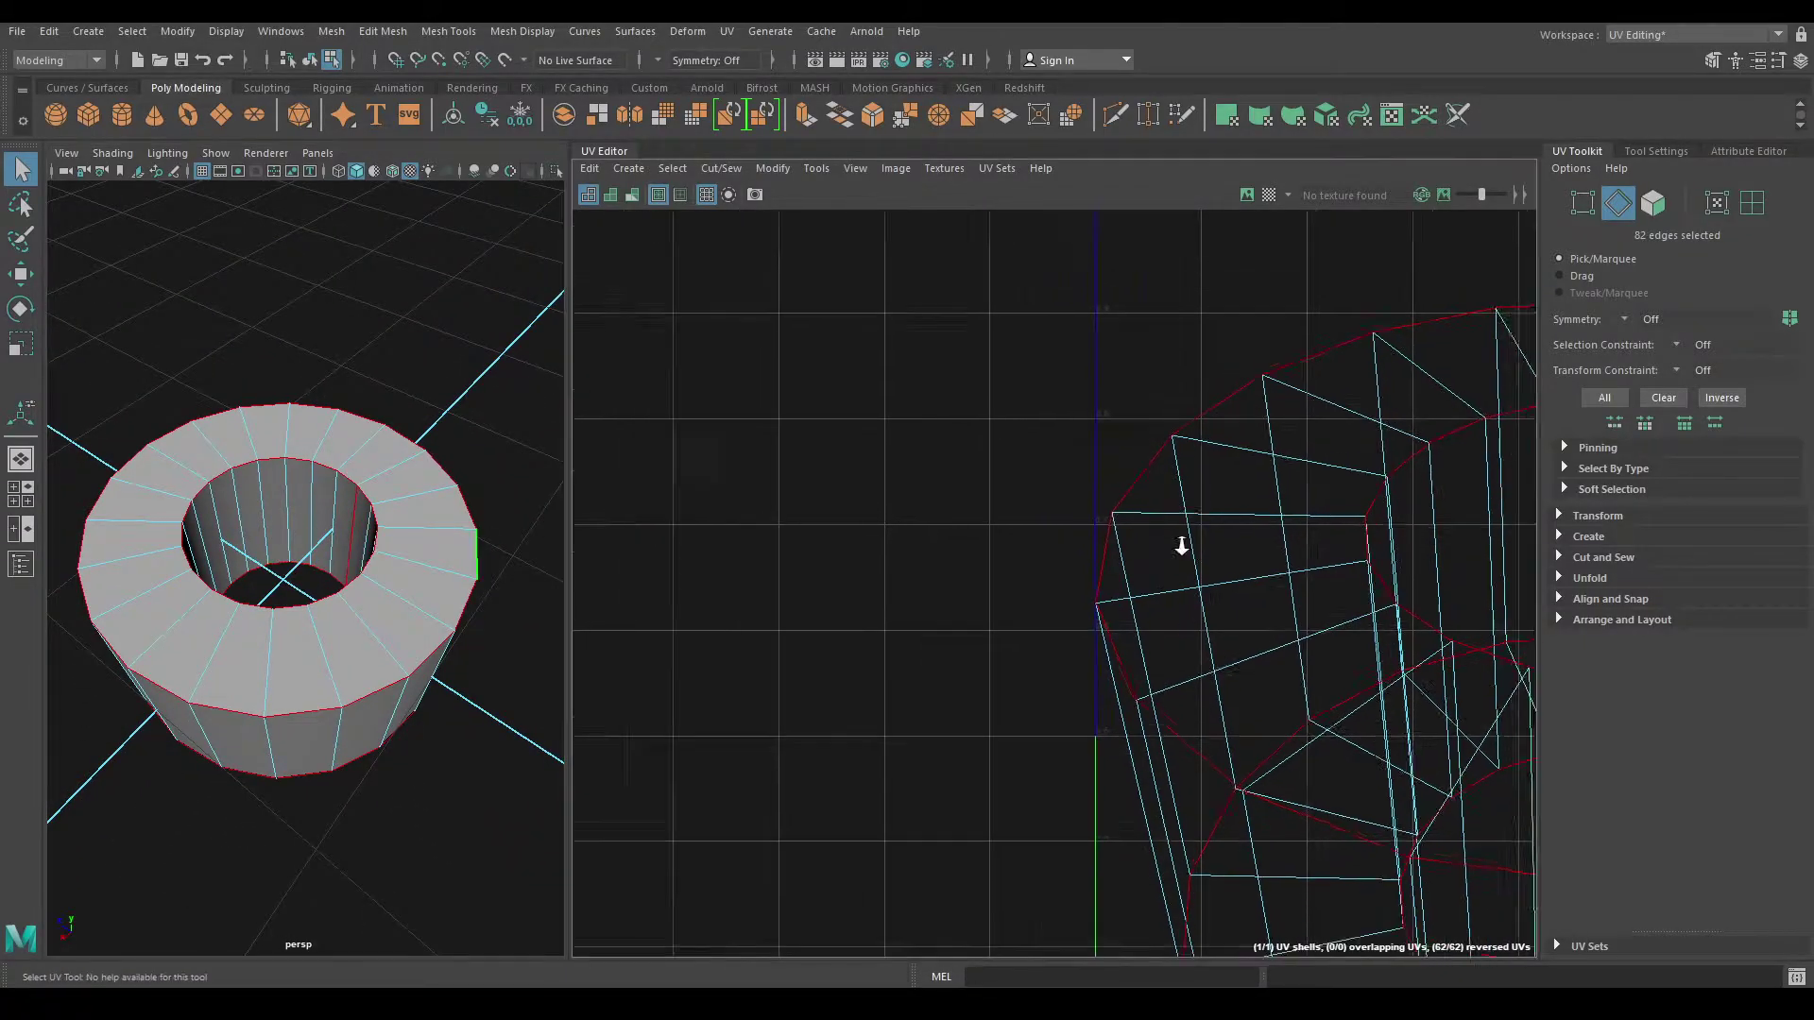
Step: Cut the UVs along the selected seam edges
scroll(1181, 535, "down", 3)
scroll(1215, 648, "down", 3)
middle_click_drag(1129, 432, 1123, 449, "alt")
right_click(1096, 344)
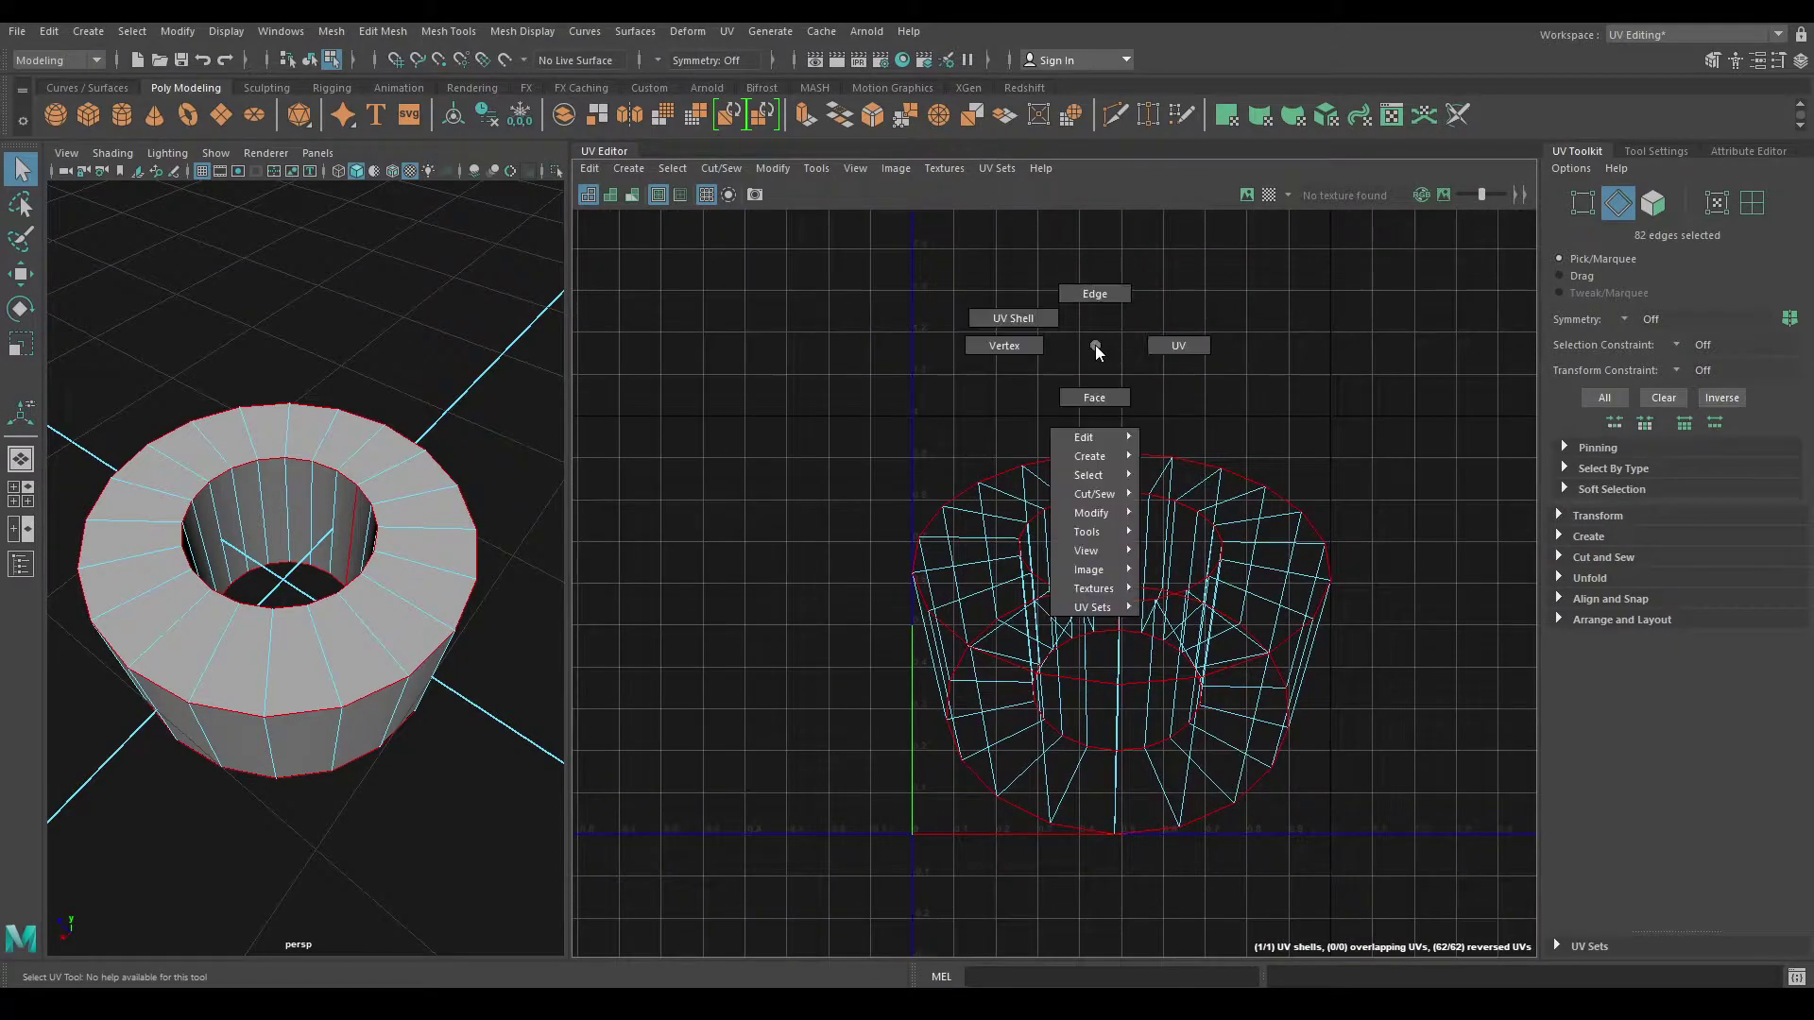
right_click_drag(1141, 274, 1052, 292, "shift")
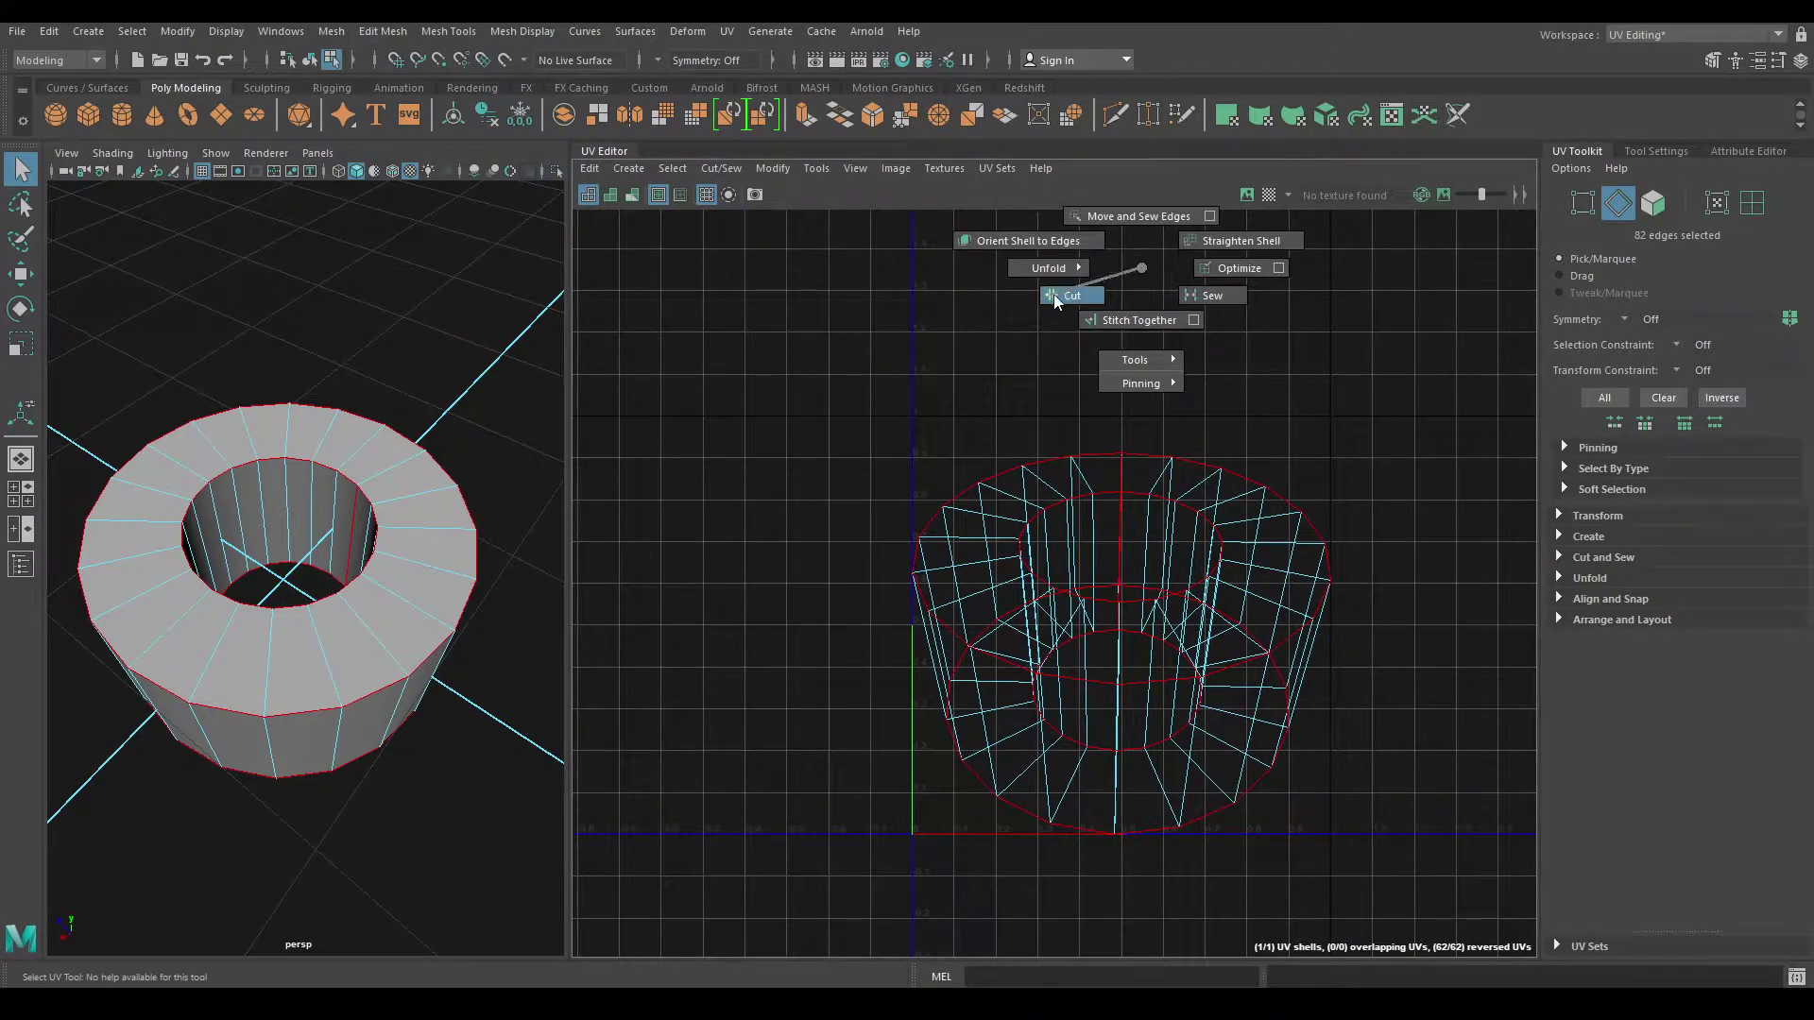
key("w")
right_click_drag(1044, 382, 983, 358)
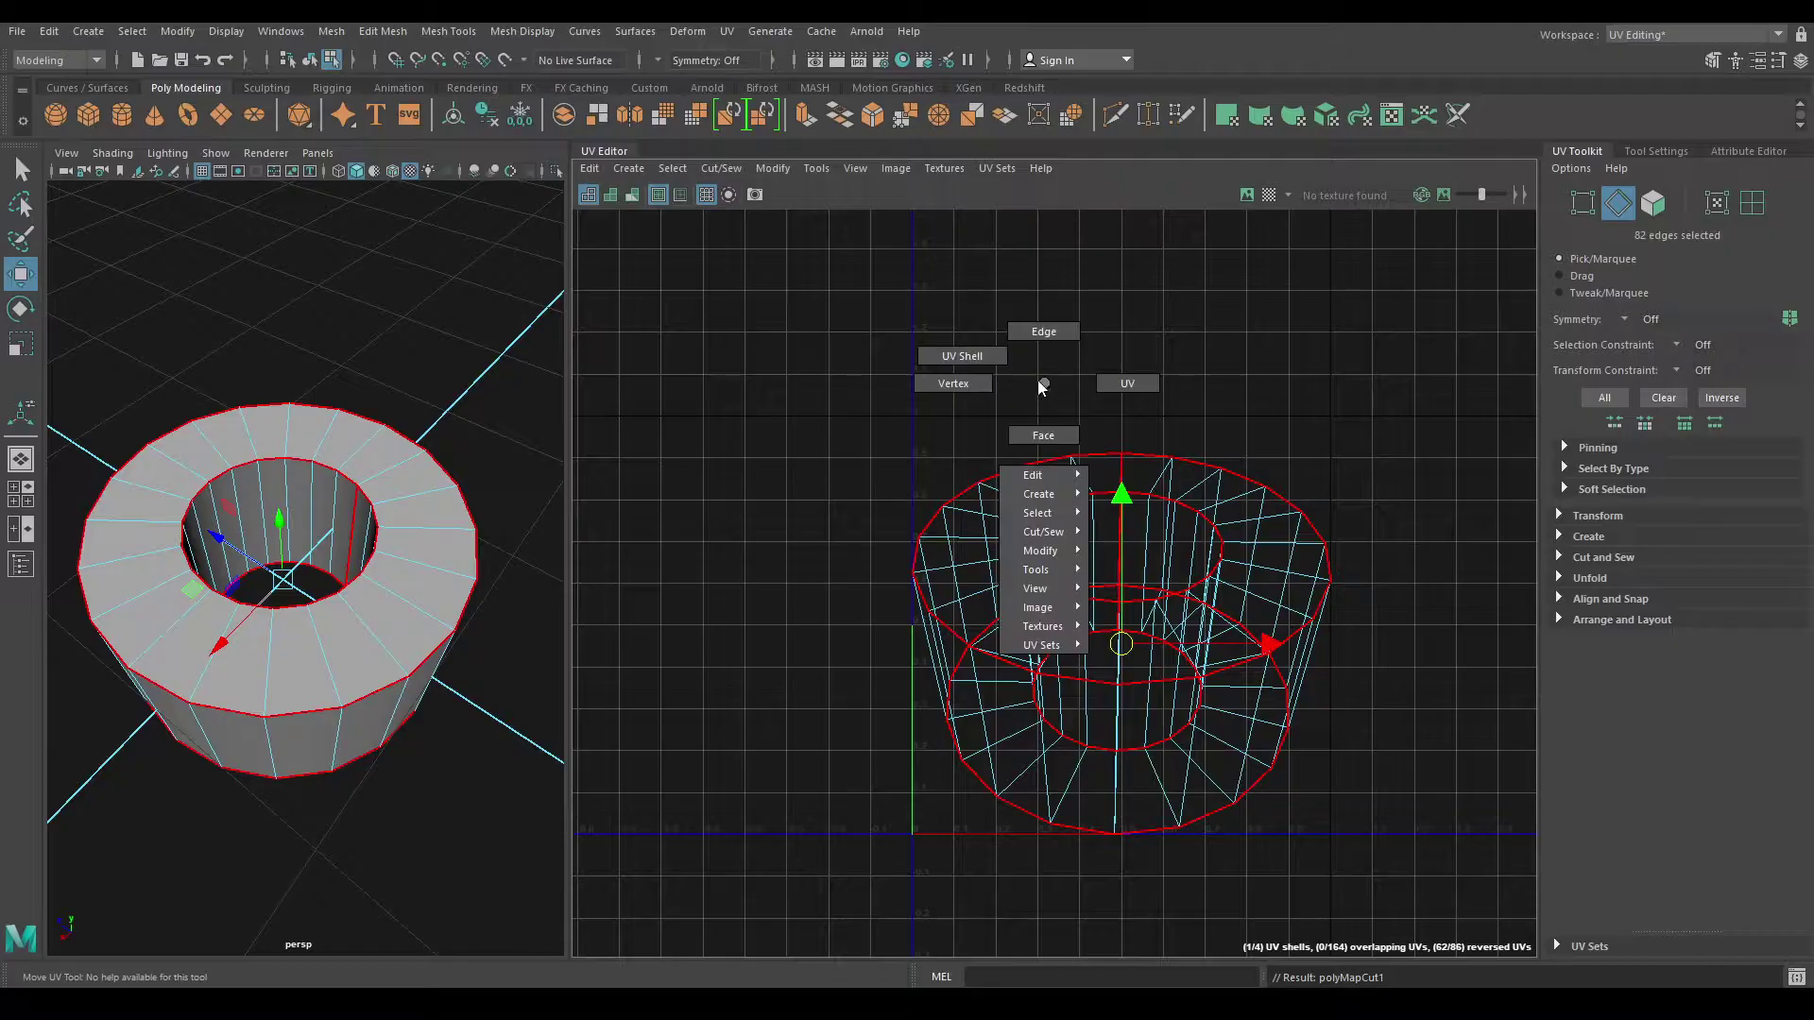
Step: Move the top ring, bottom ring, outer wall and inner wall shells apart
left_click(978, 548)
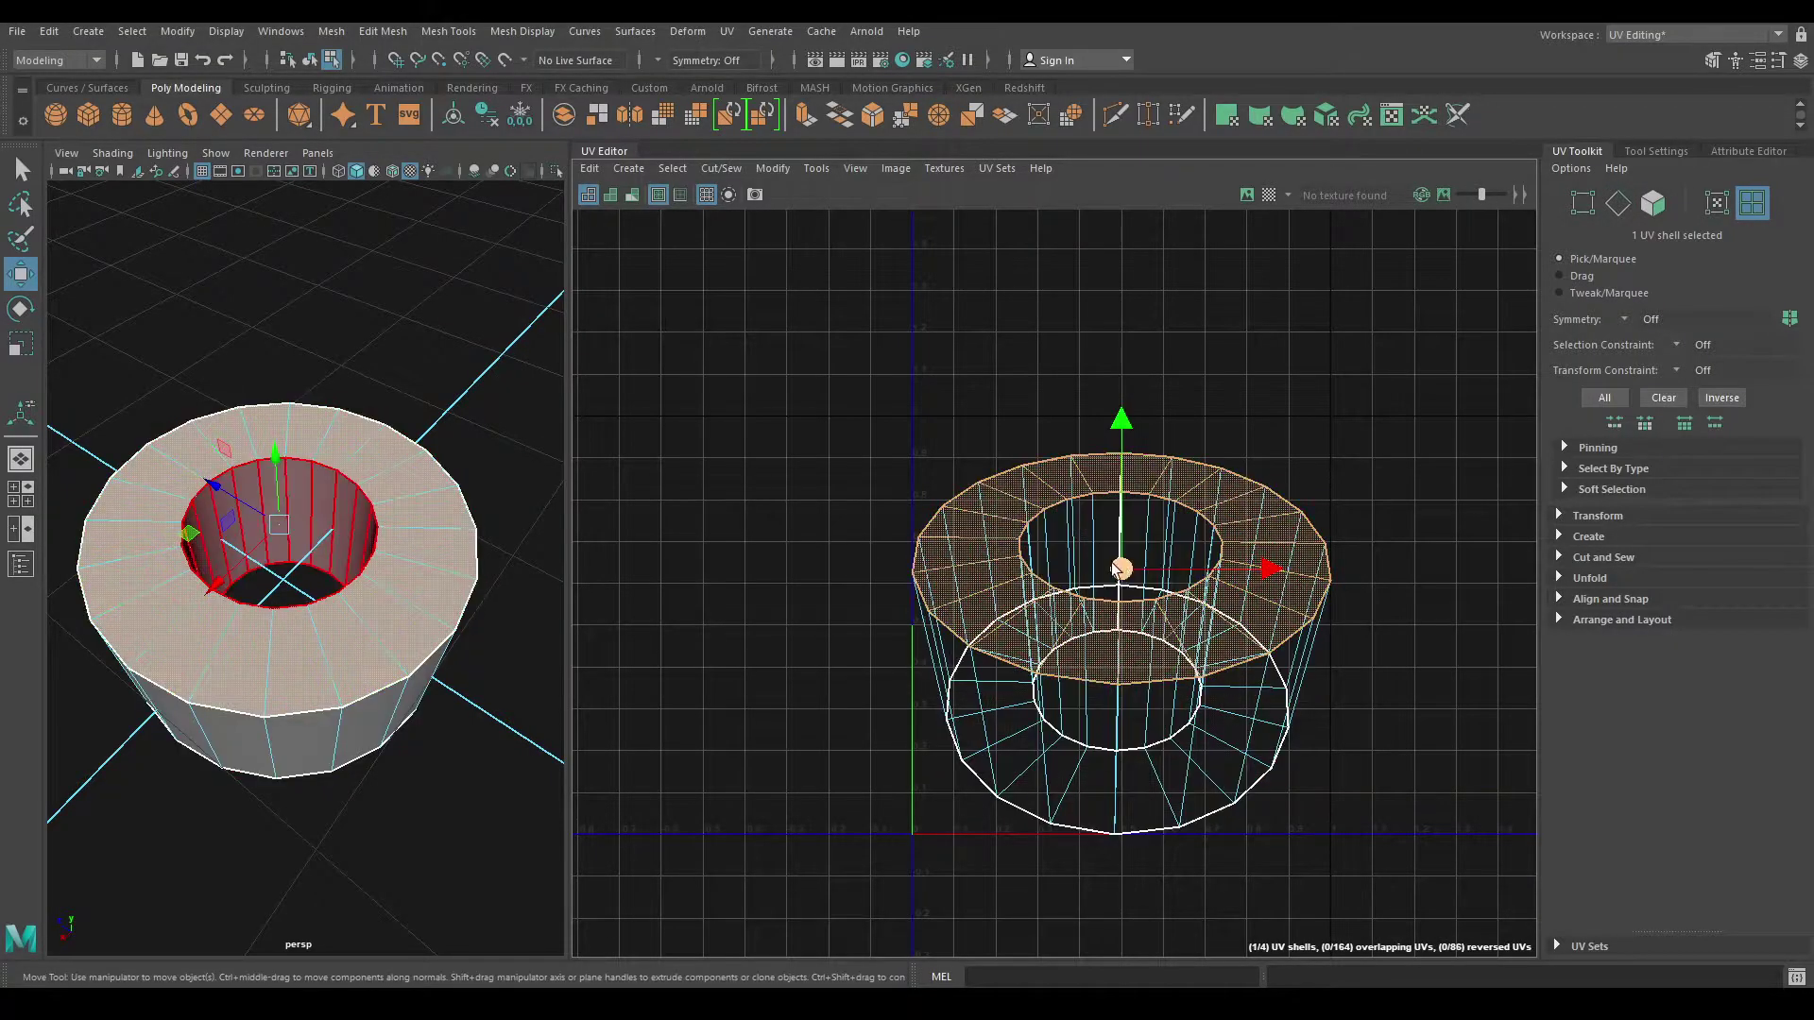
left_click_drag(1122, 571, 761, 300)
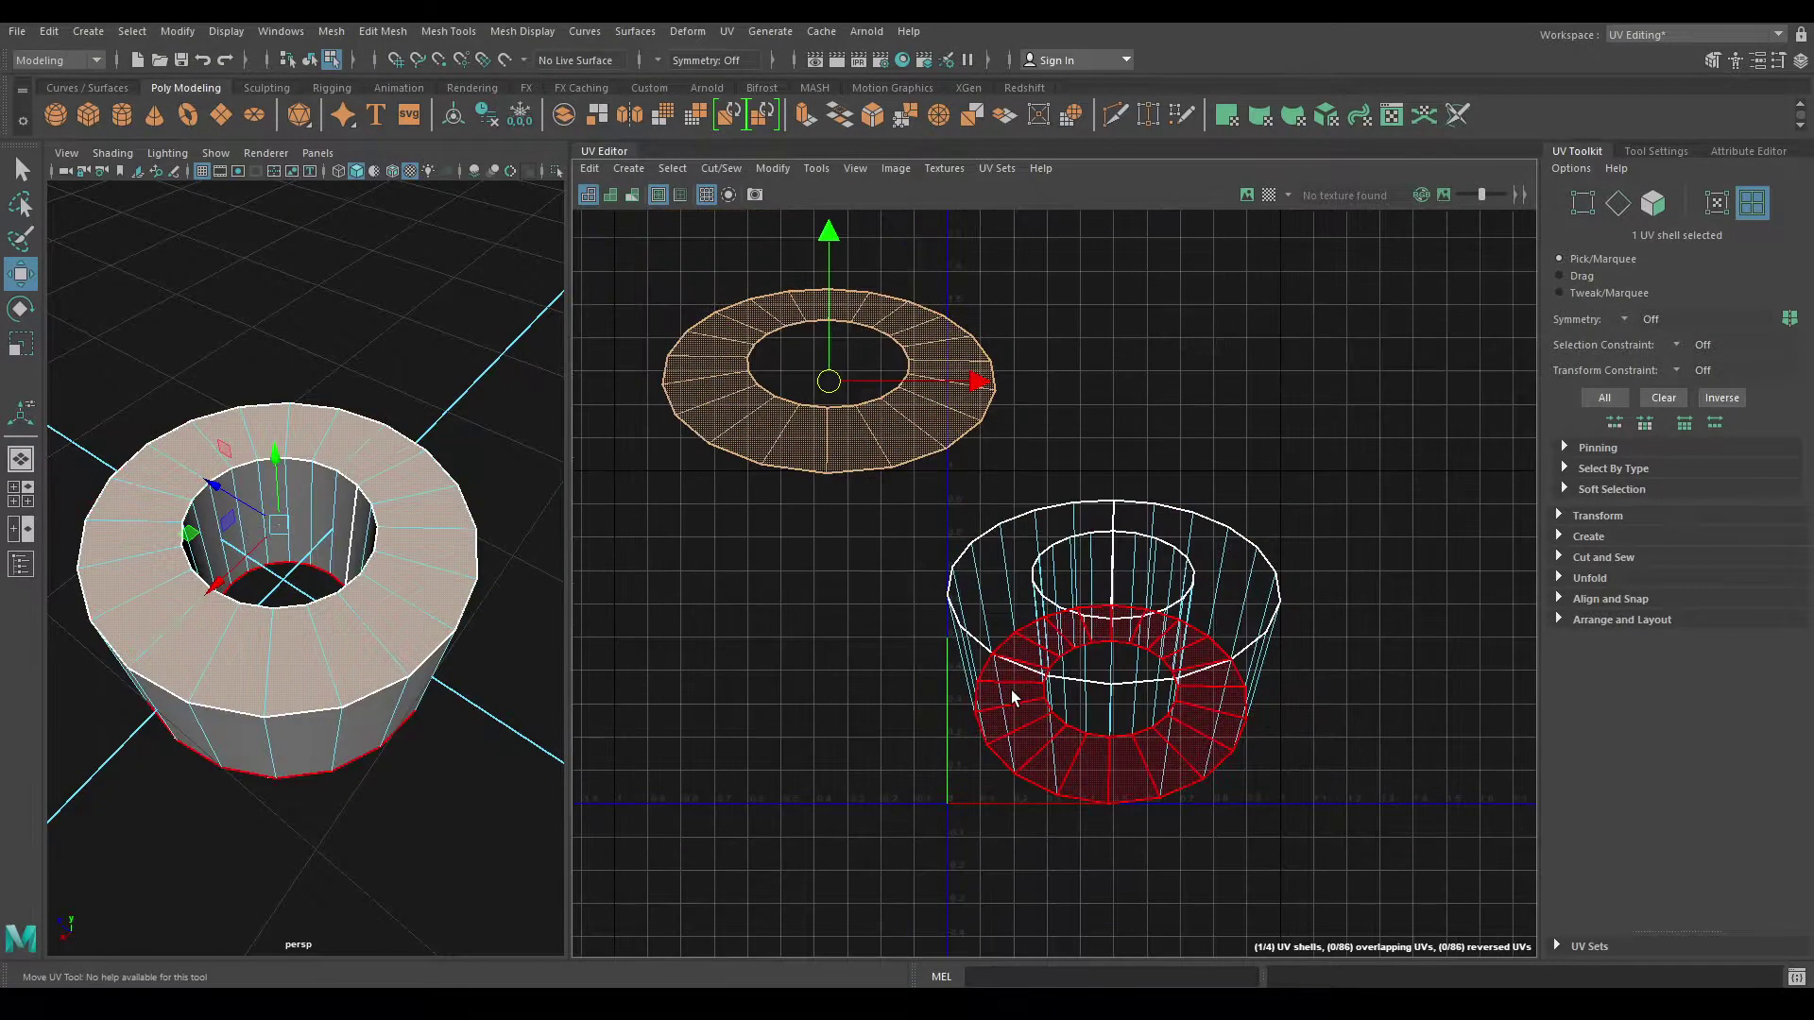
left_click(1011, 690)
left_click_drag(1112, 723, 773, 693)
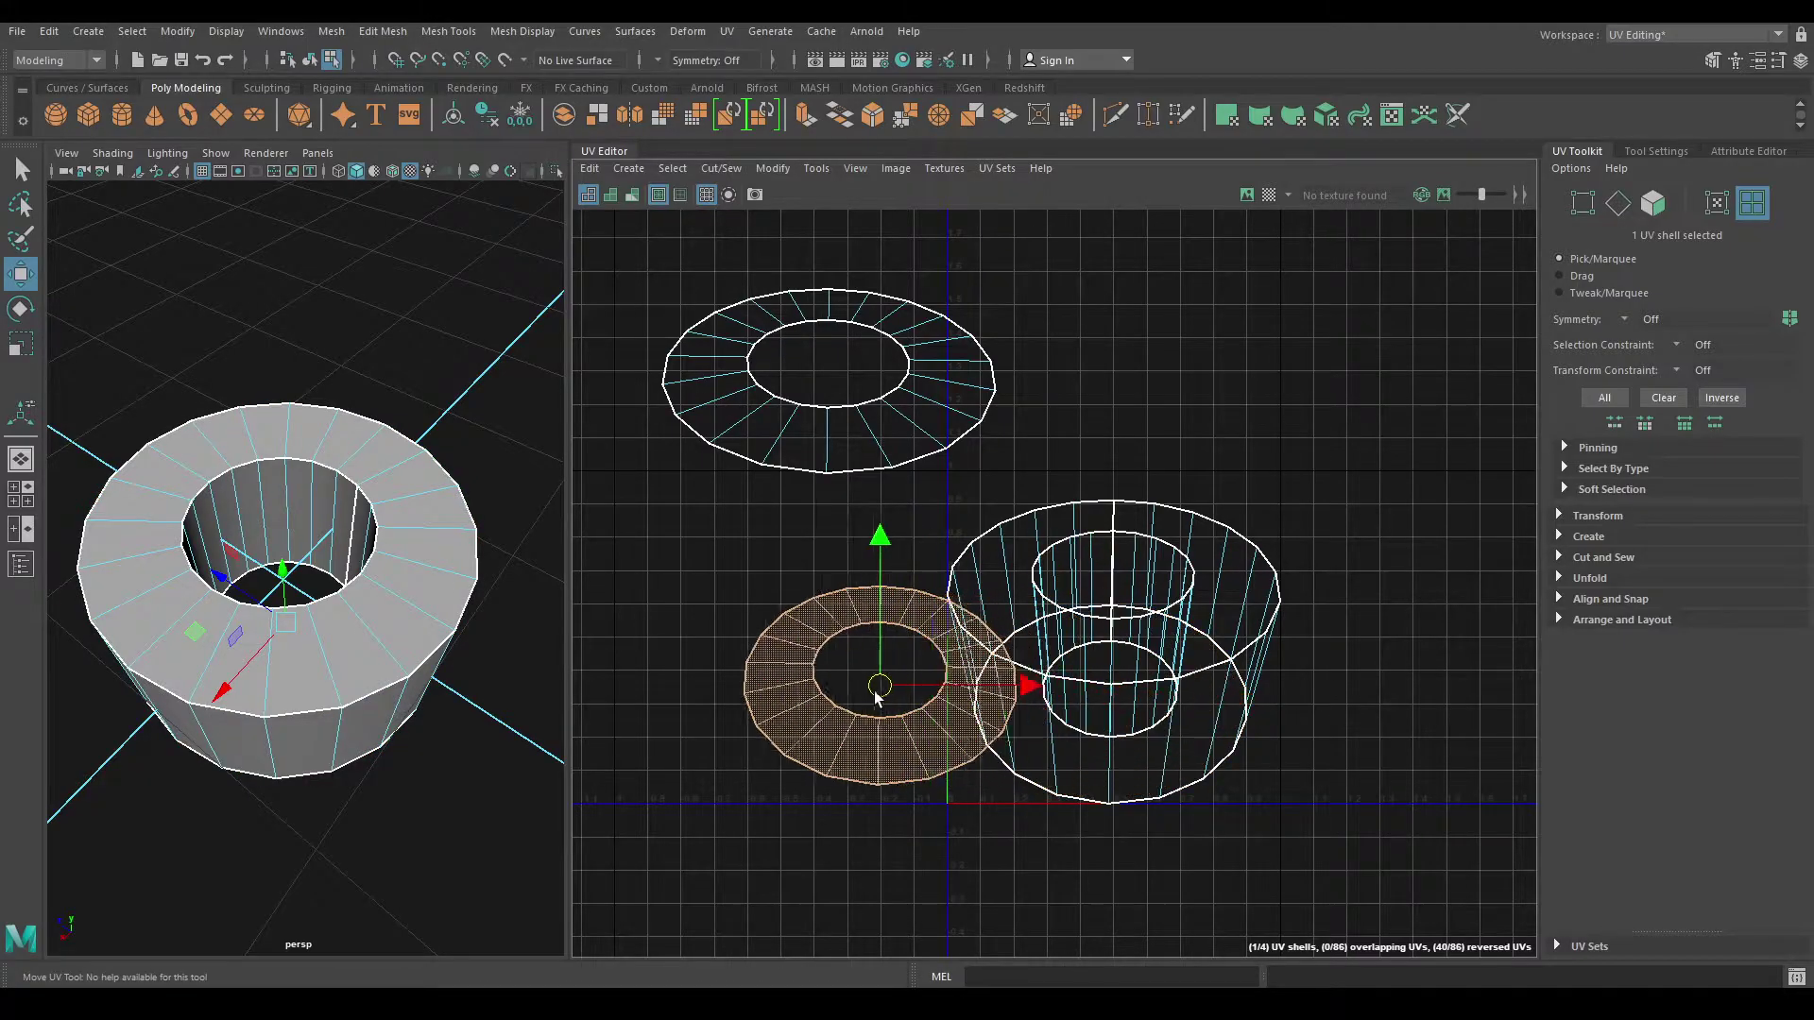
left_click(992, 689)
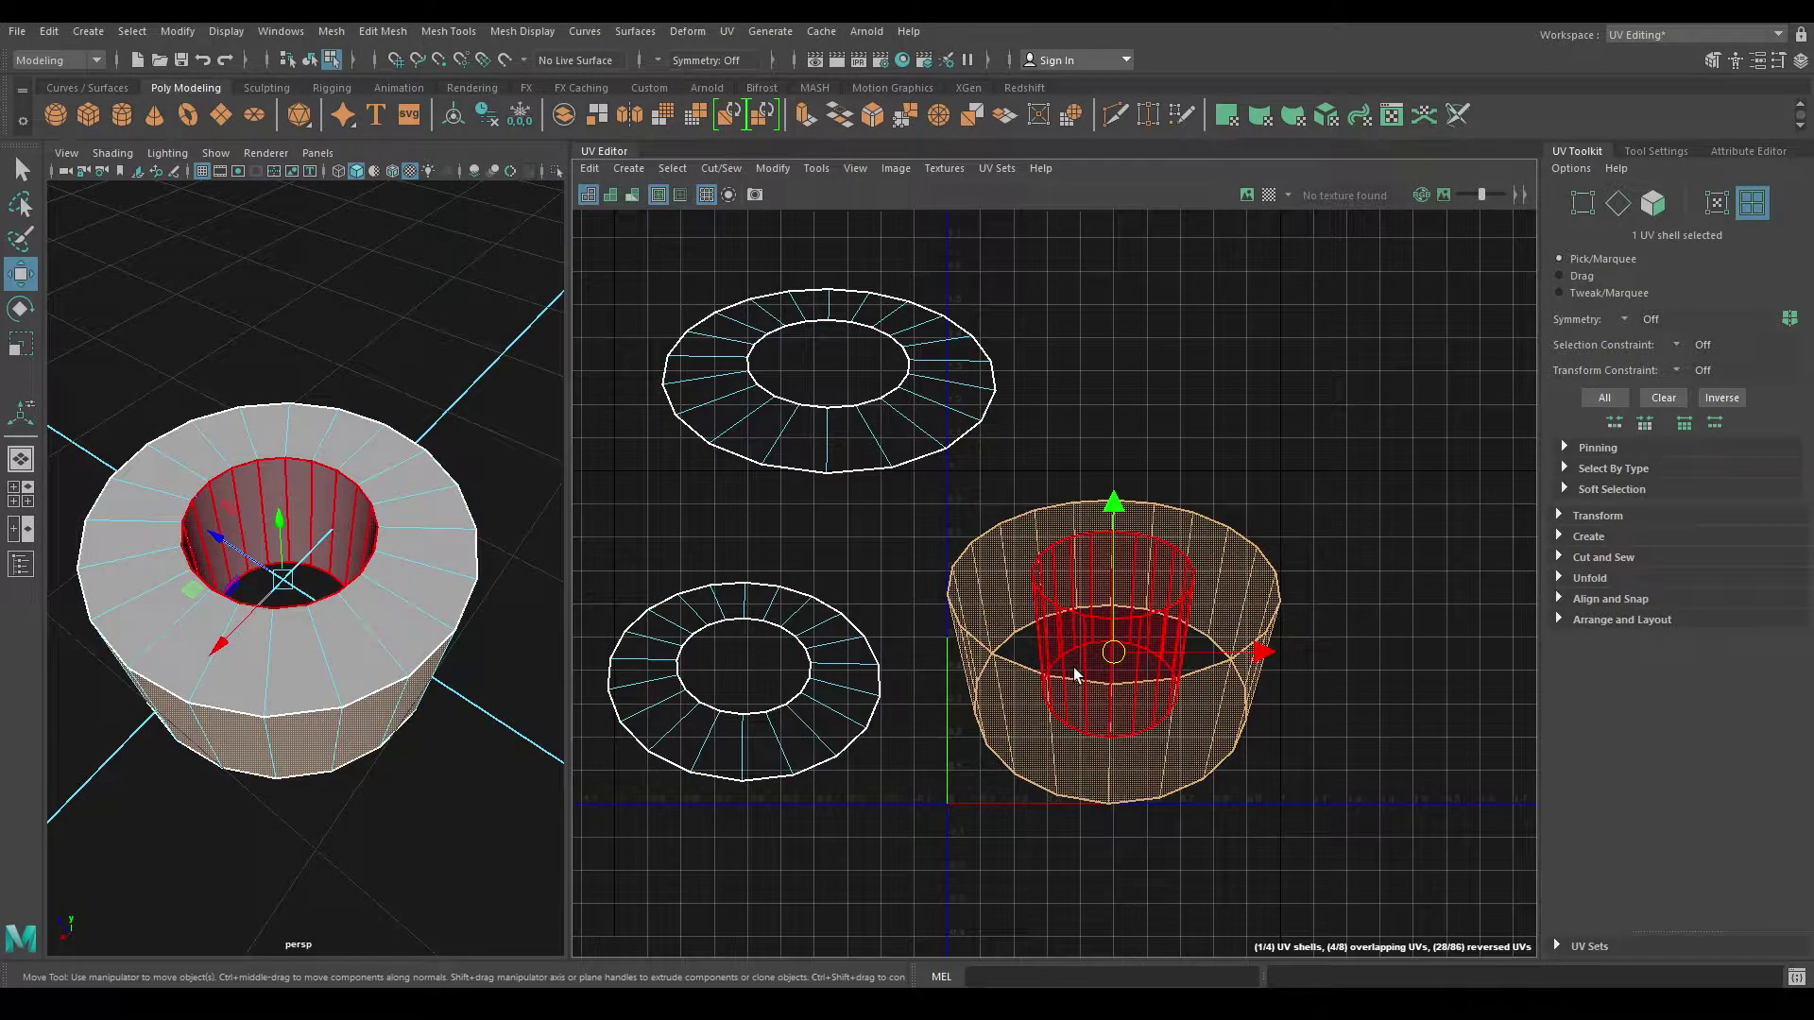
mouse_move(1111, 650)
left_mouse_down()
mouse_move(1323, 554)
mouse_move(1403, 437)
left_mouse_up()
left_click(1153, 625)
left_click_drag(1153, 626, 1234, 837)
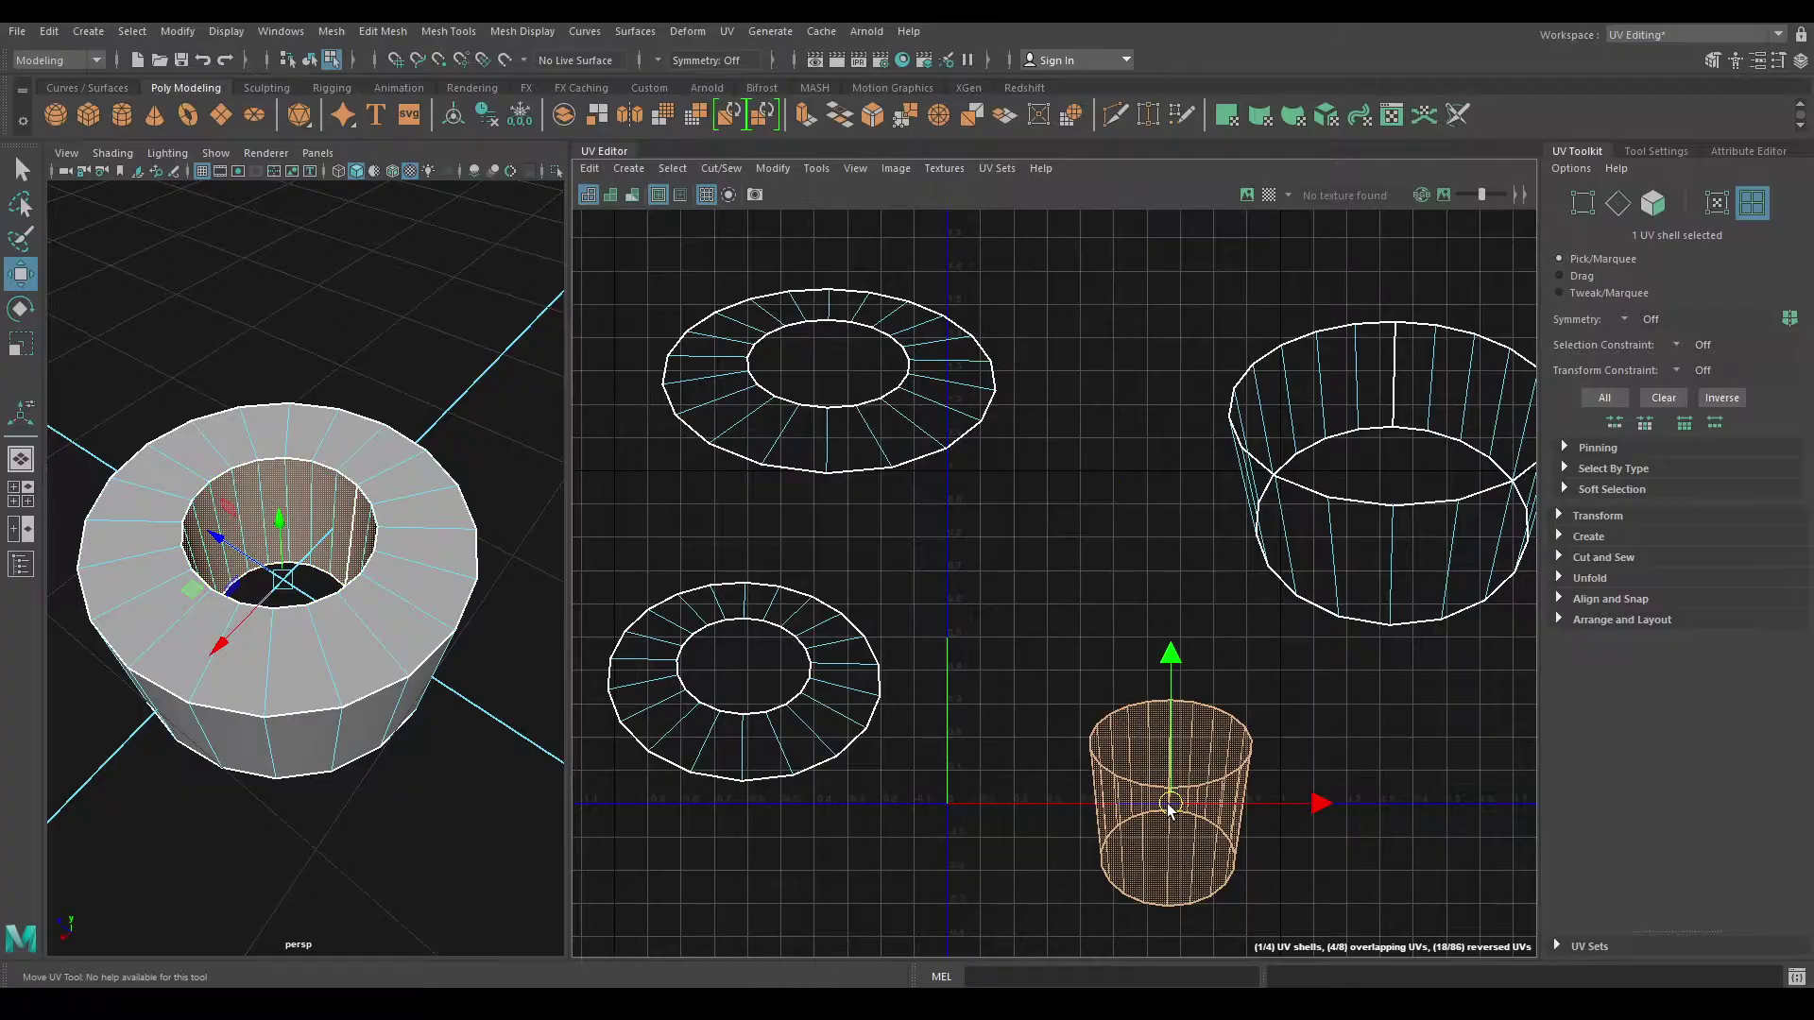
scroll(931, 728, "down", 2)
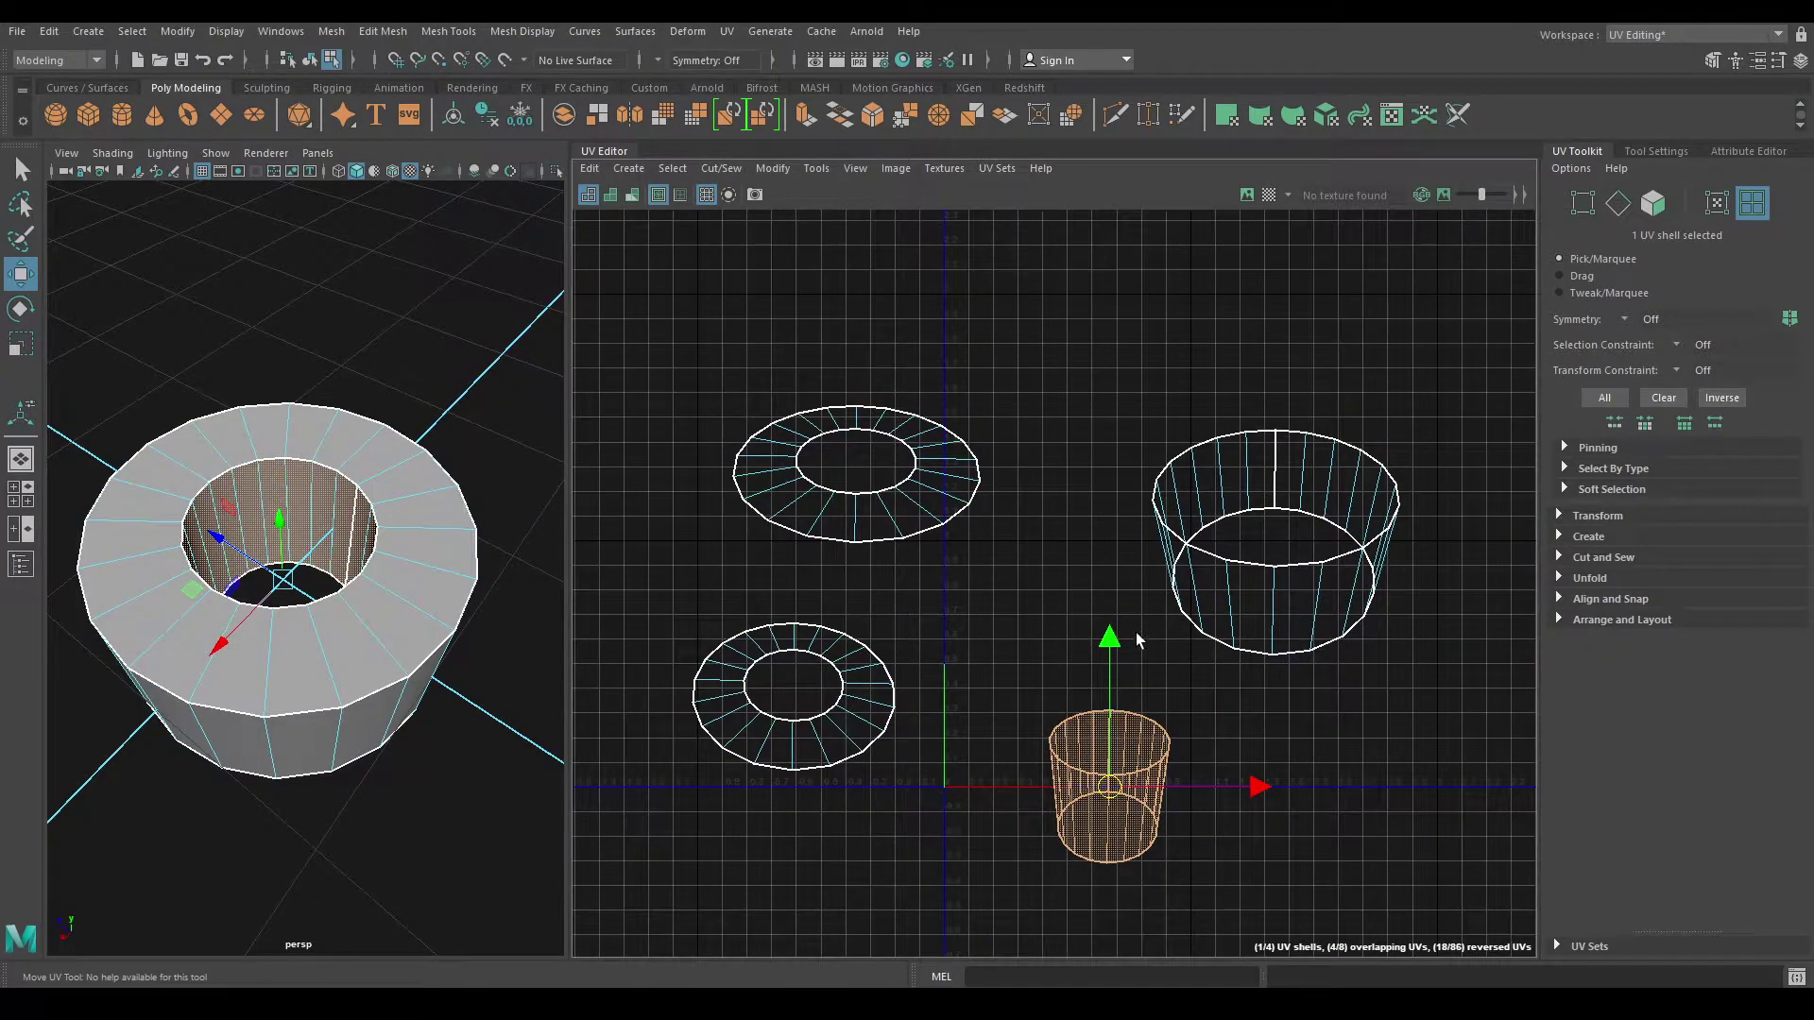
scroll(1166, 660, "up", 1)
mouse_move(295, 603)
left_mouse_down("alt")
mouse_move(359, 522)
mouse_move(296, 595)
left_mouse_up("alt")
scroll(1012, 620, "up", 1)
scroll(1195, 522, "up", 1)
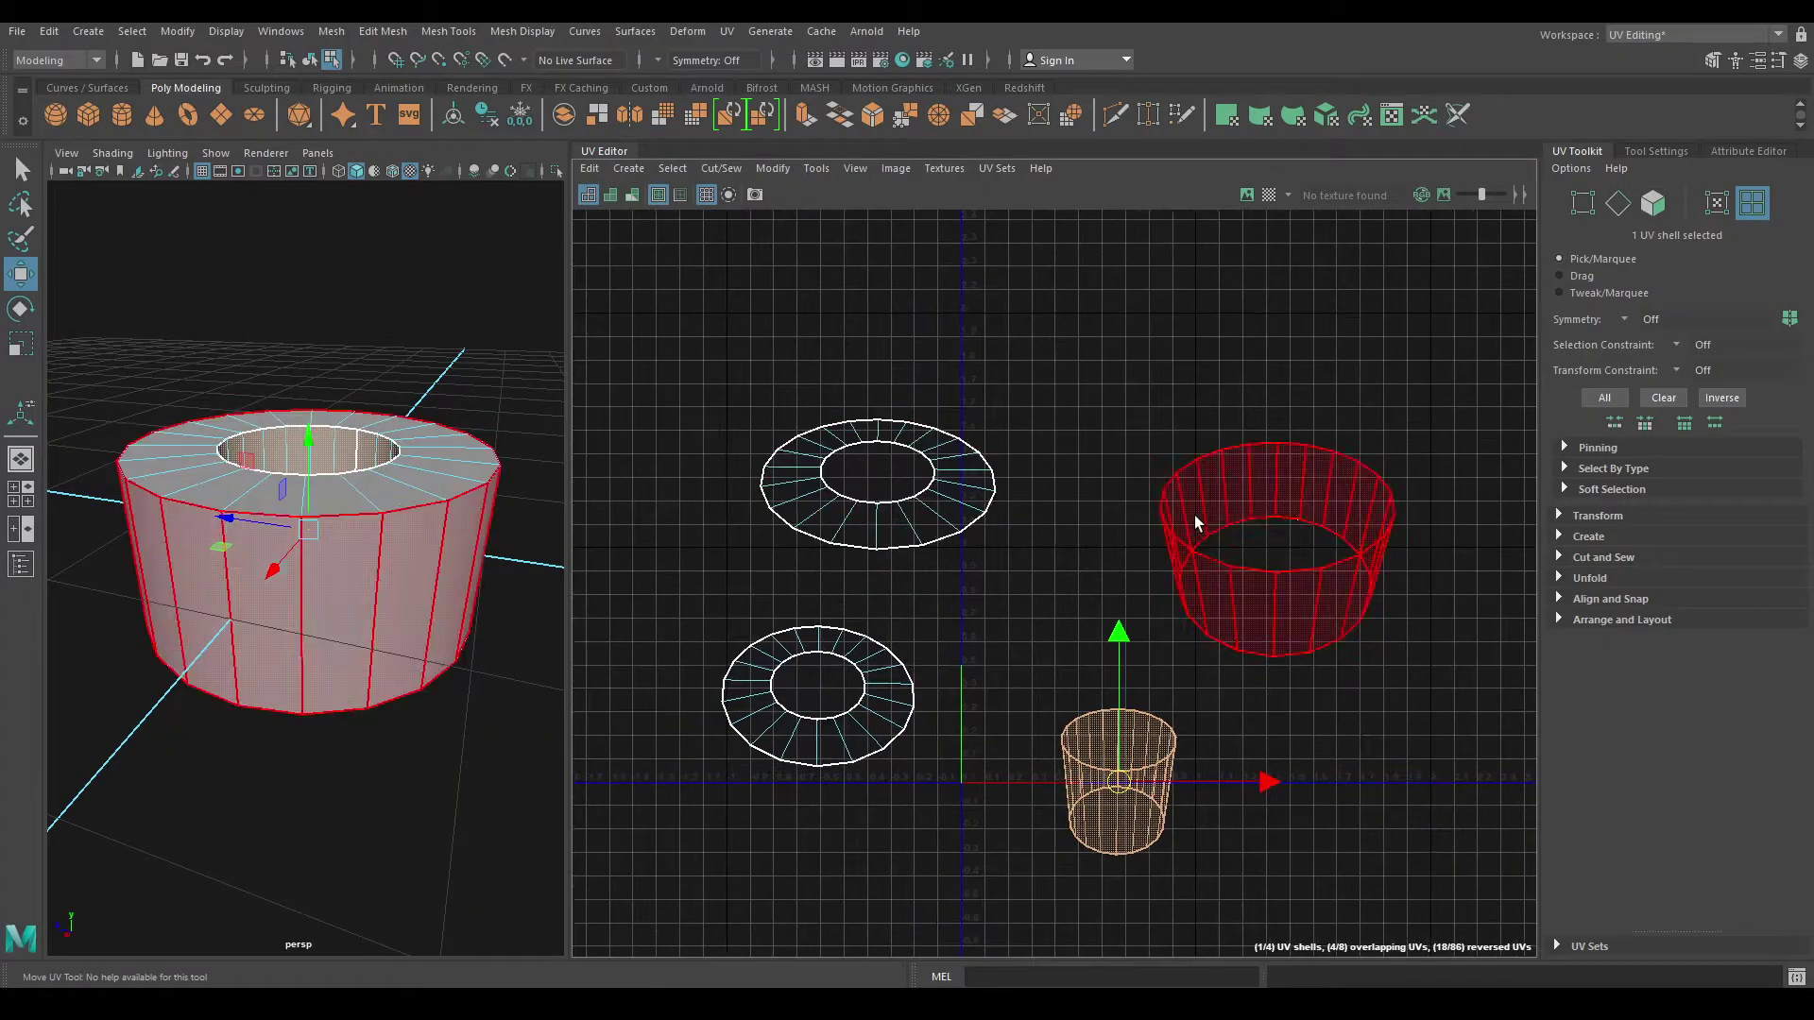
Step: Select all four UV shells and unfold them flat
right_click(1009, 258)
left_click(882, 221)
left_click_drag(625, 316, 1292, 805)
right_click_drag(1187, 364, 888, 361, "shift")
scroll(1136, 591, "up", 3)
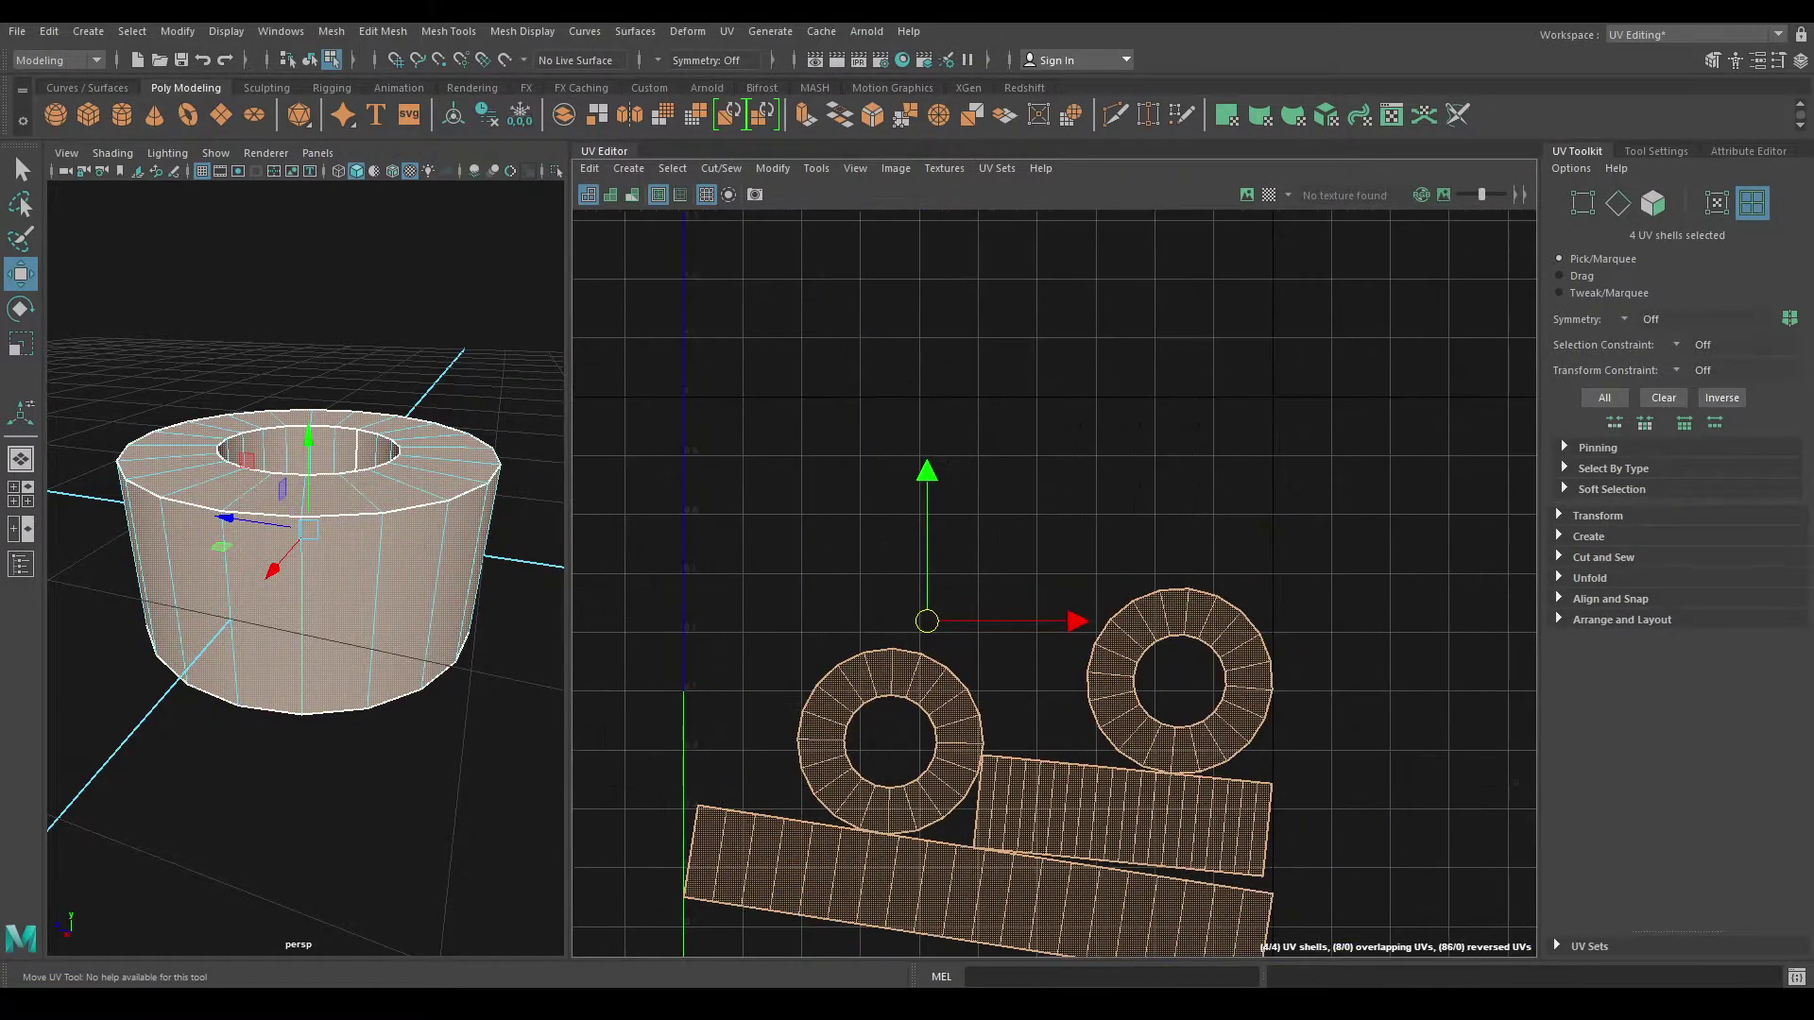
middle_click_drag(1182, 737, 1182, 440, "alt")
Step: Deselect the shells and display the checker texture on the cylinder
scroll(1182, 440, "up", 2)
scroll(1262, 524, "down", 2)
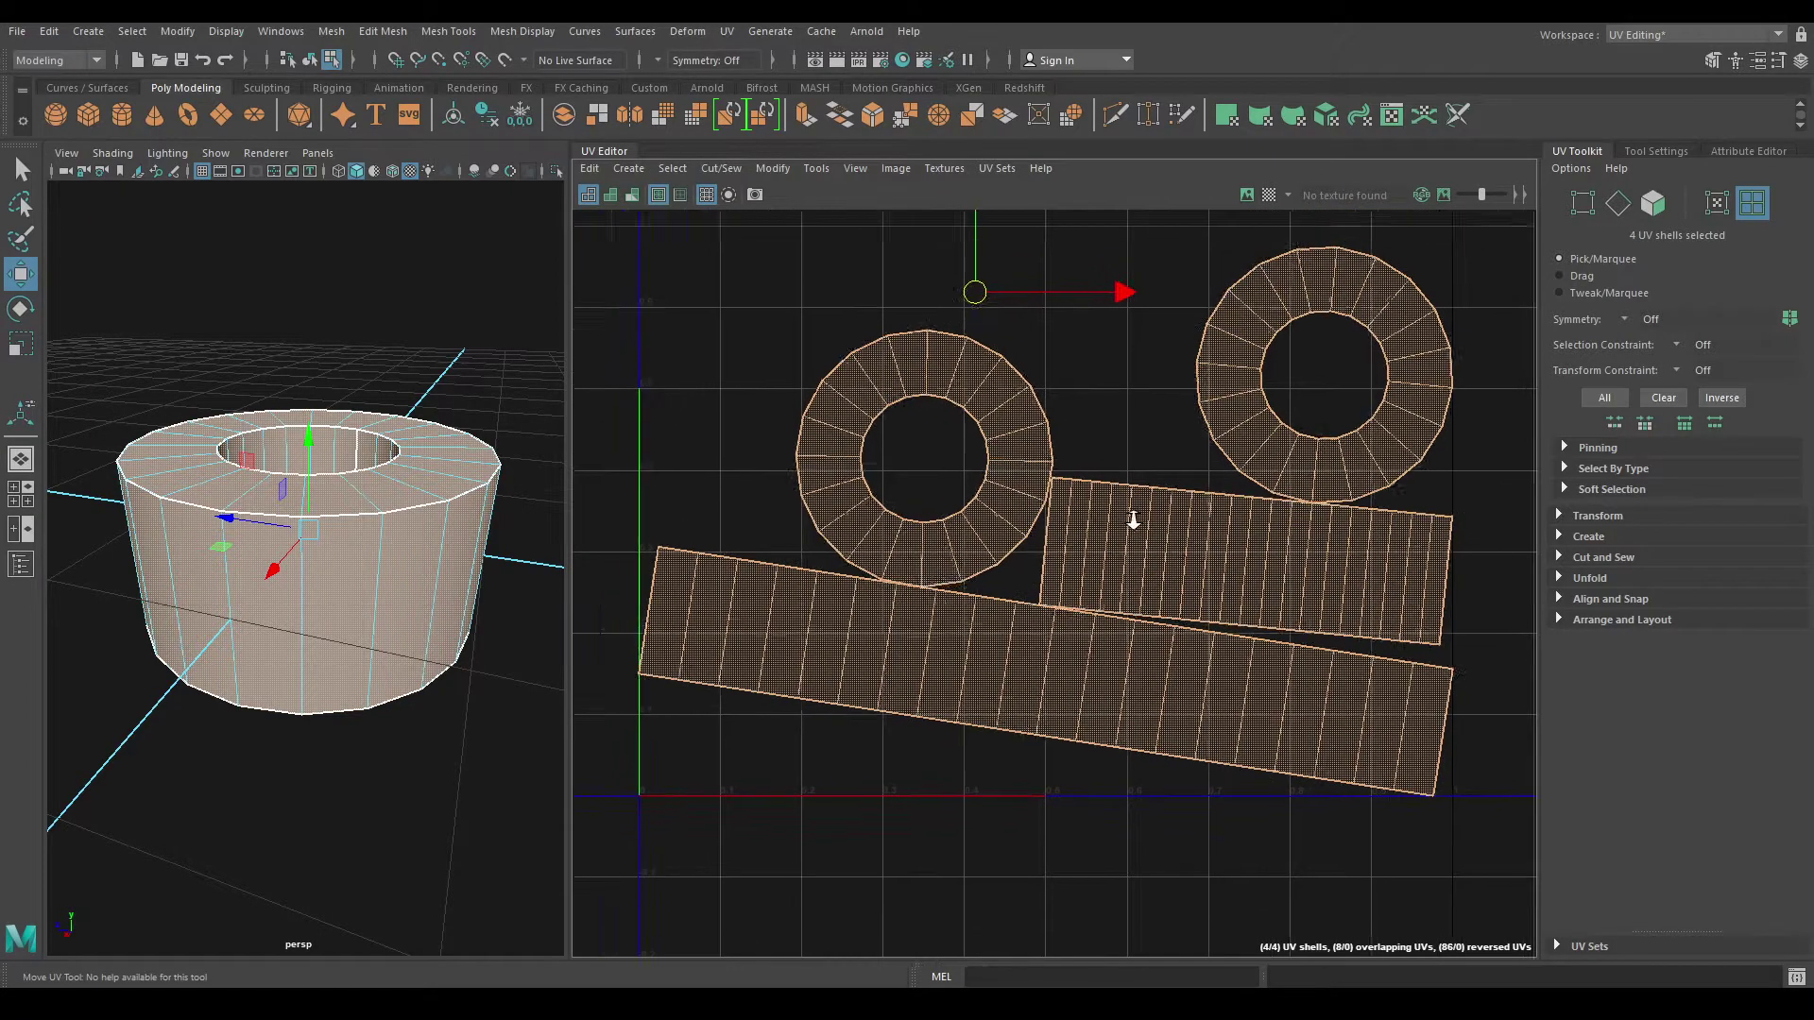
scroll(1133, 521, "down", 1)
left_click(1111, 386)
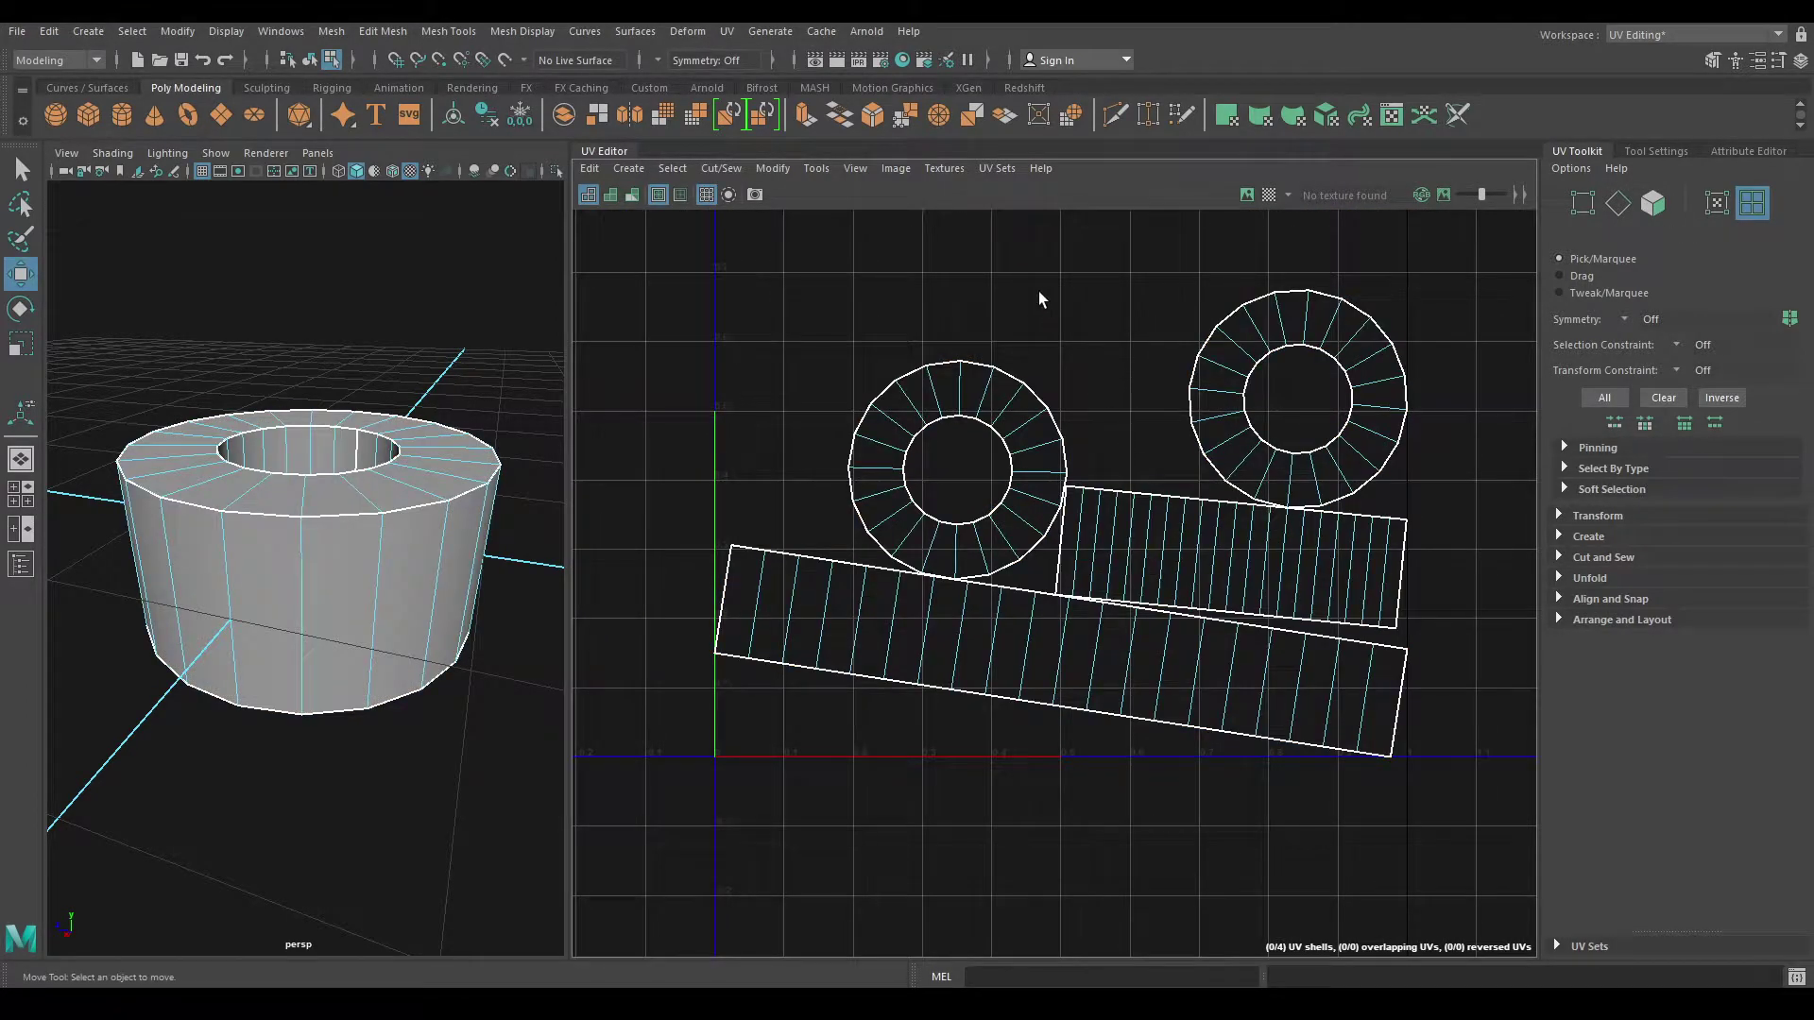
left_click(1268, 195)
left_click_drag(490, 574, 341, 542, "alt")
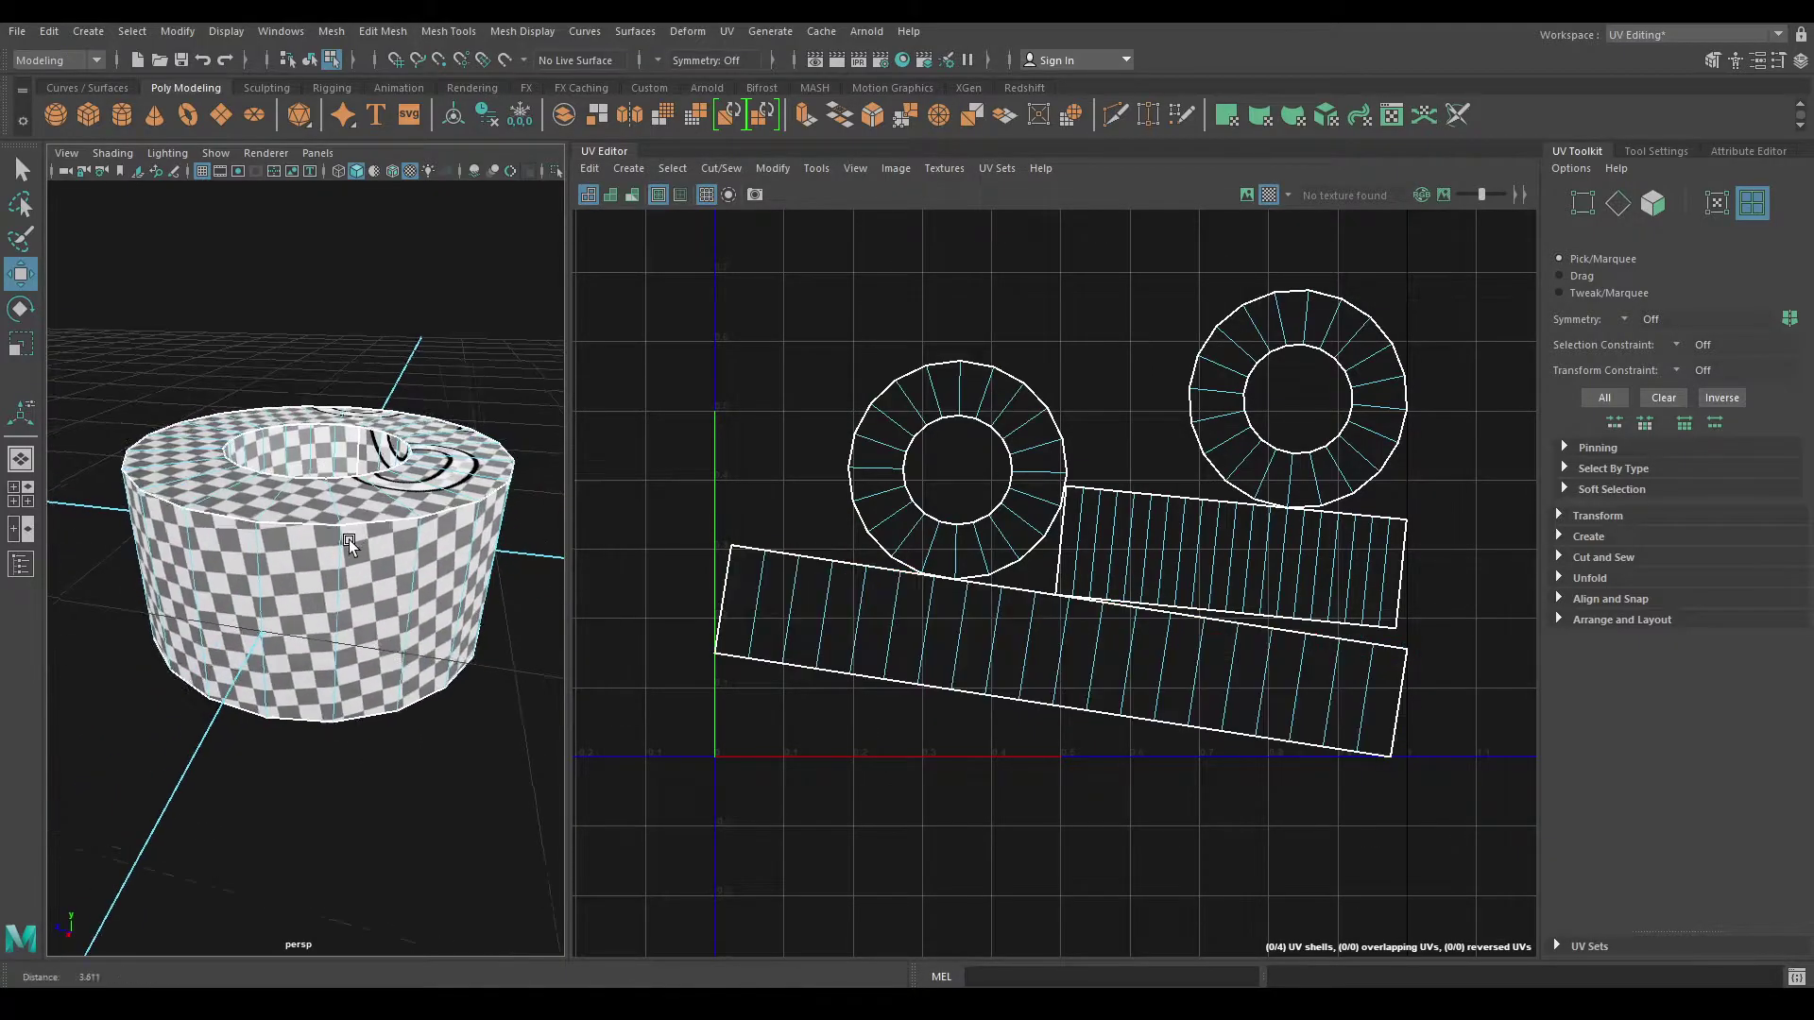
Step: Orient the outer and inner wall strips horizontally with Orient Shells
scroll(387, 492, "up", 3)
scroll(387, 491, "up", 2)
left_click(300, 452)
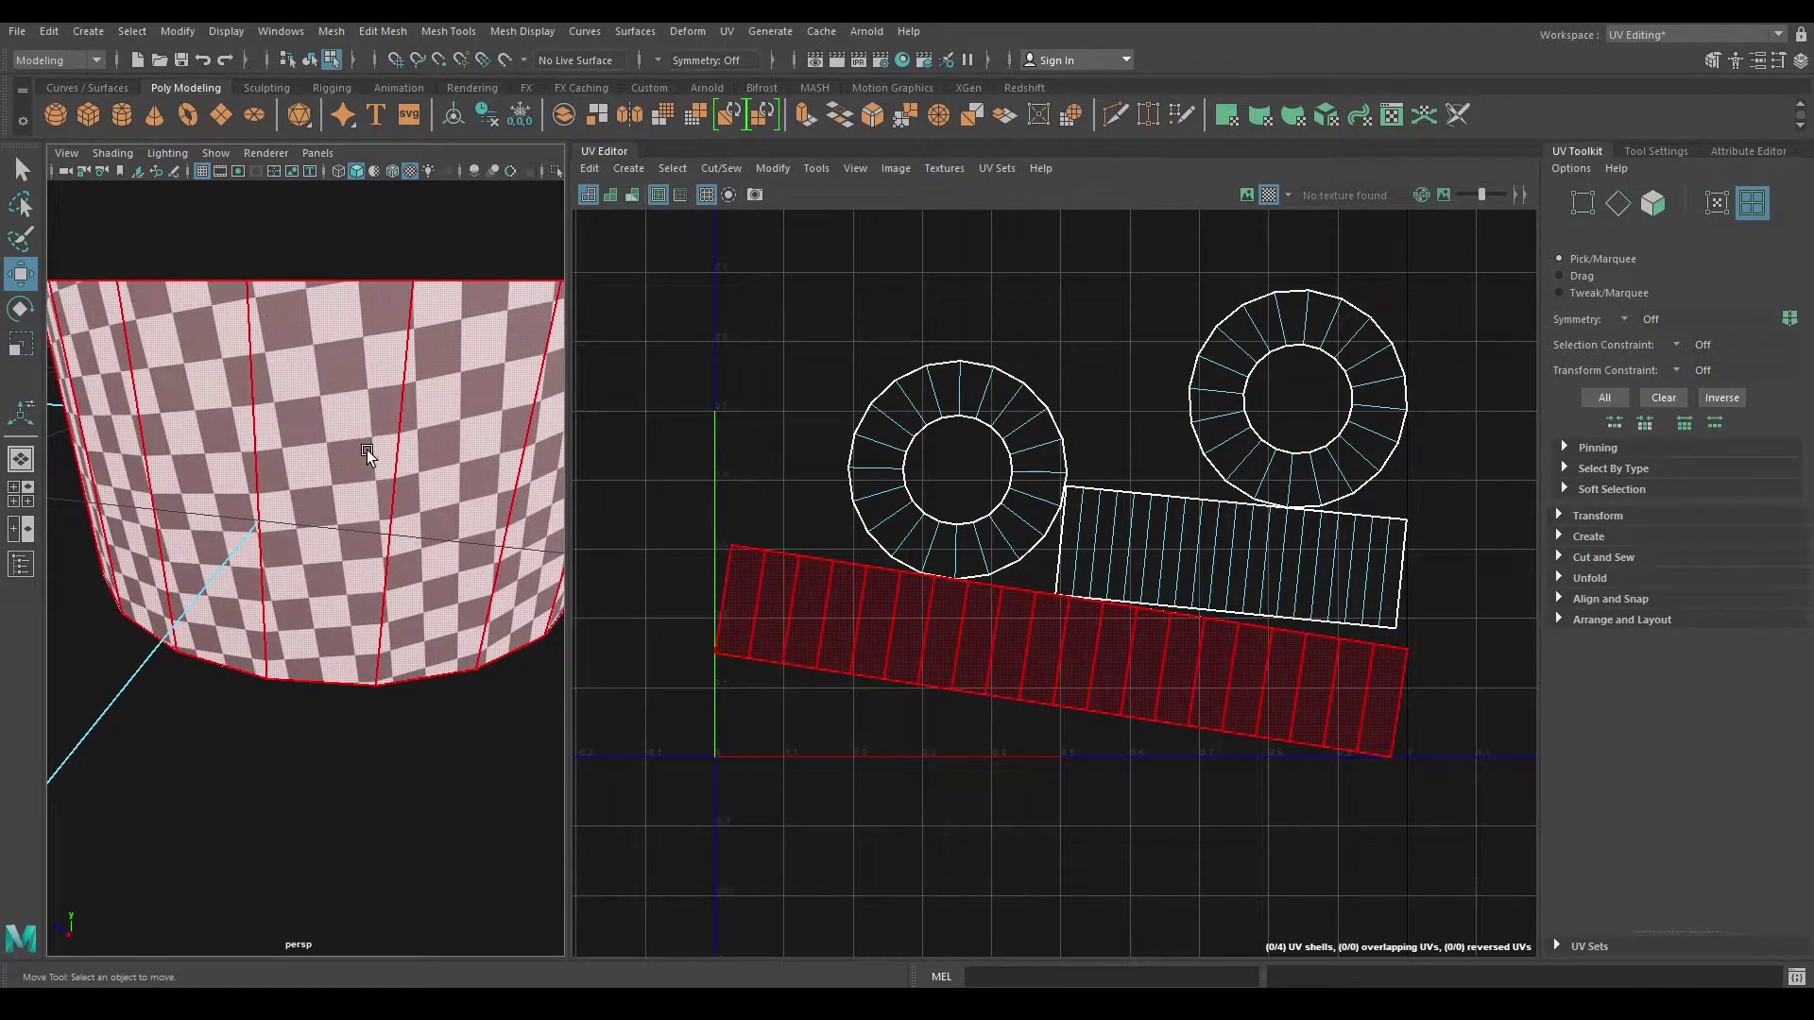
left_click_drag(367, 450, 378, 510, "alt")
middle_click_drag(1102, 685, 1101, 554, "alt")
left_click(877, 520)
right_click_drag(877, 525, 814, 480)
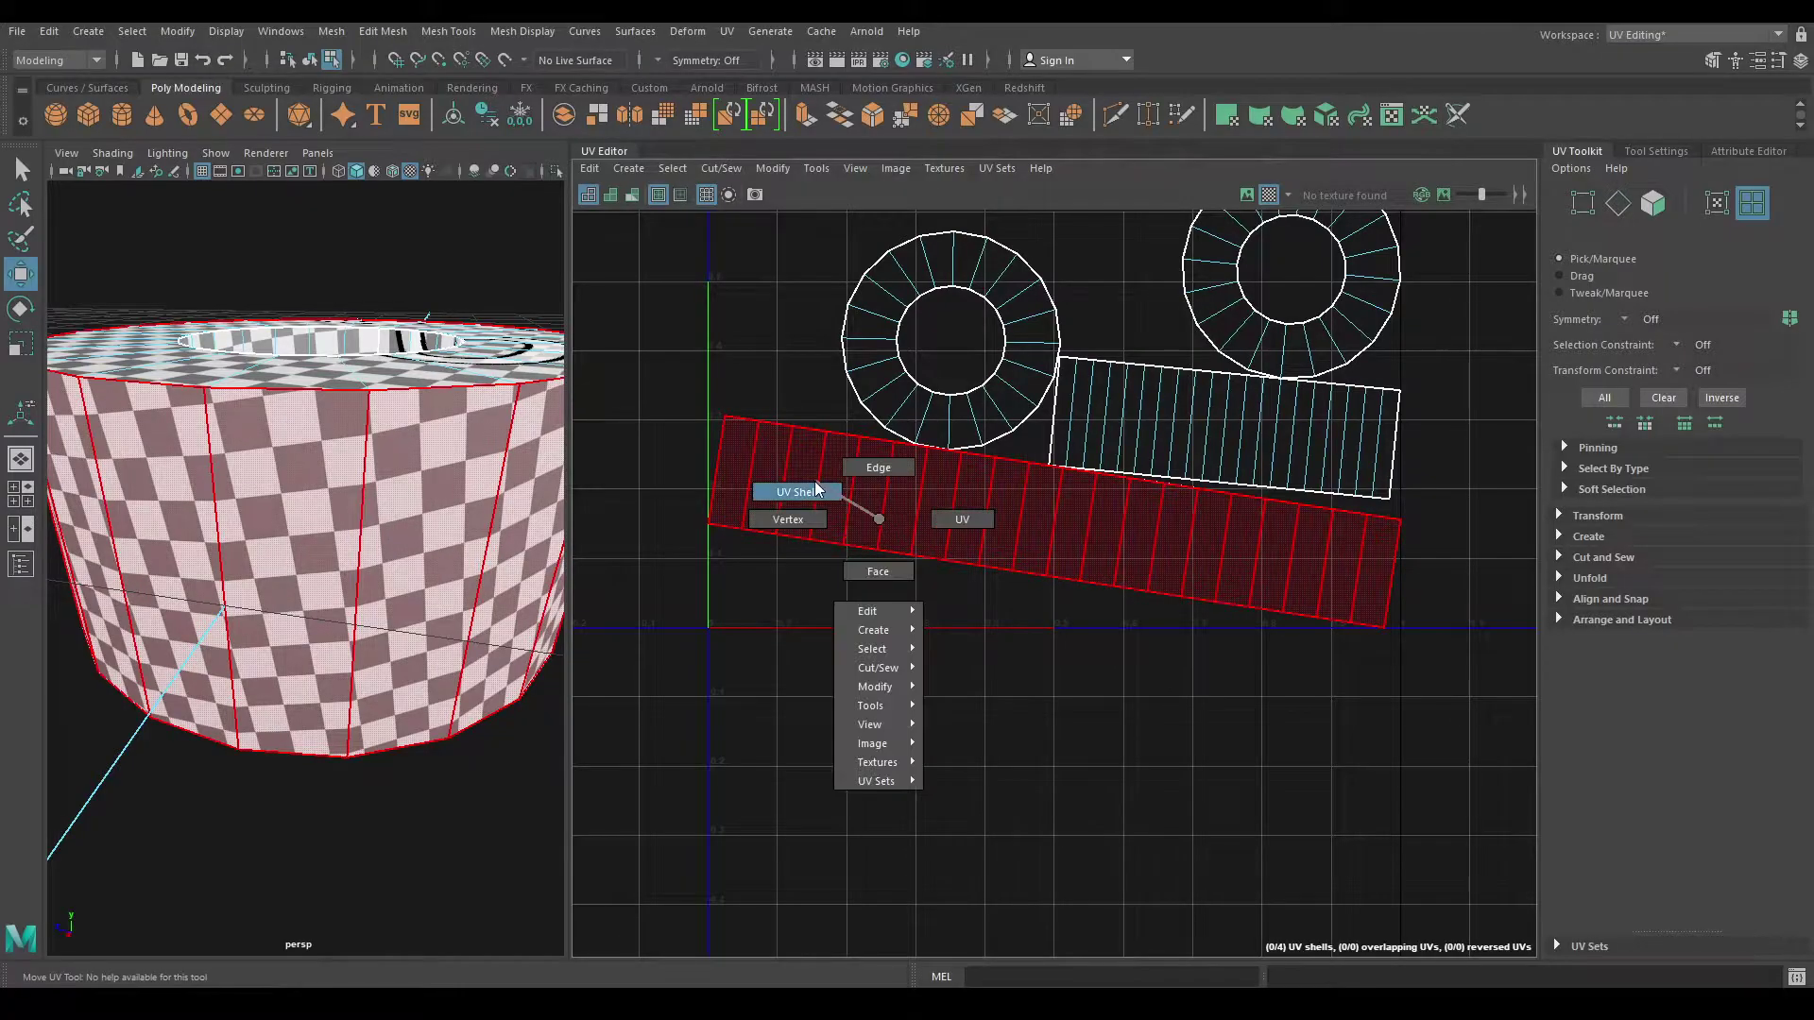
right_click_drag(934, 491, 907, 762, "shift")
left_click(1154, 418)
right_click(1129, 410, "shift")
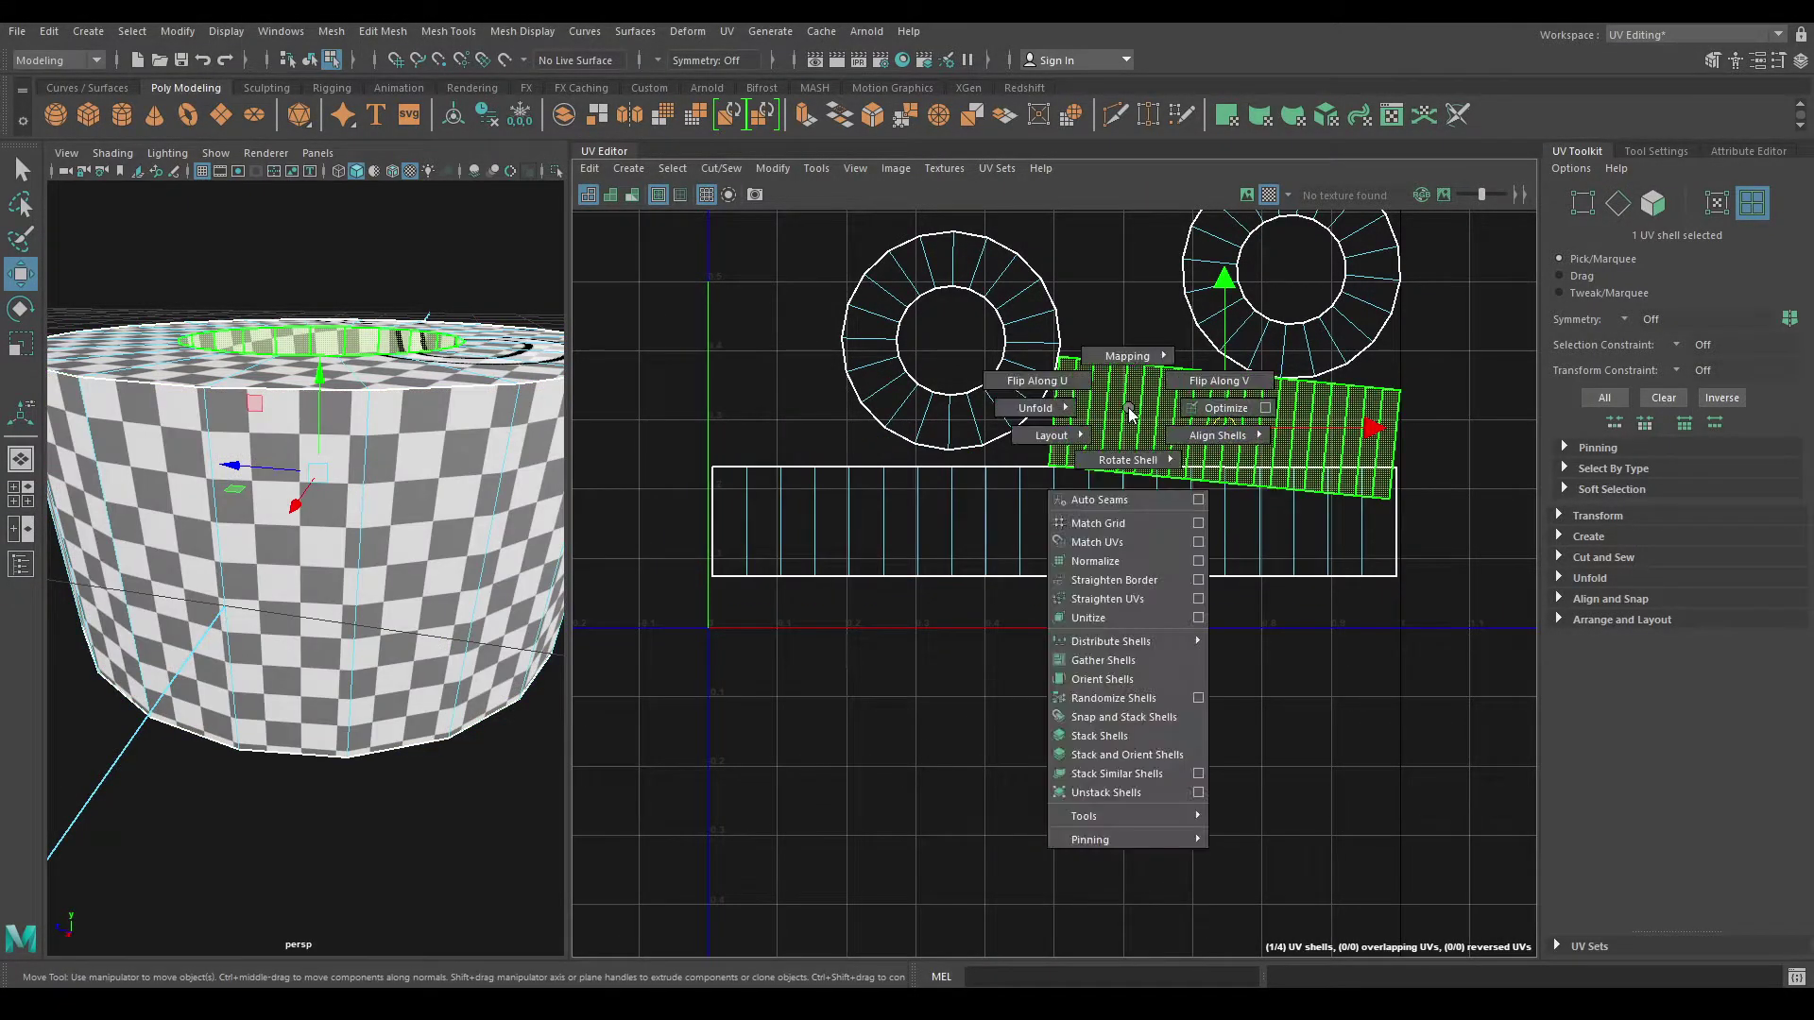
right_click_drag(1129, 410, 1083, 677, "shift")
Step: Lay out all four UV shells together and return to object mode
scroll(1099, 397, "down", 2)
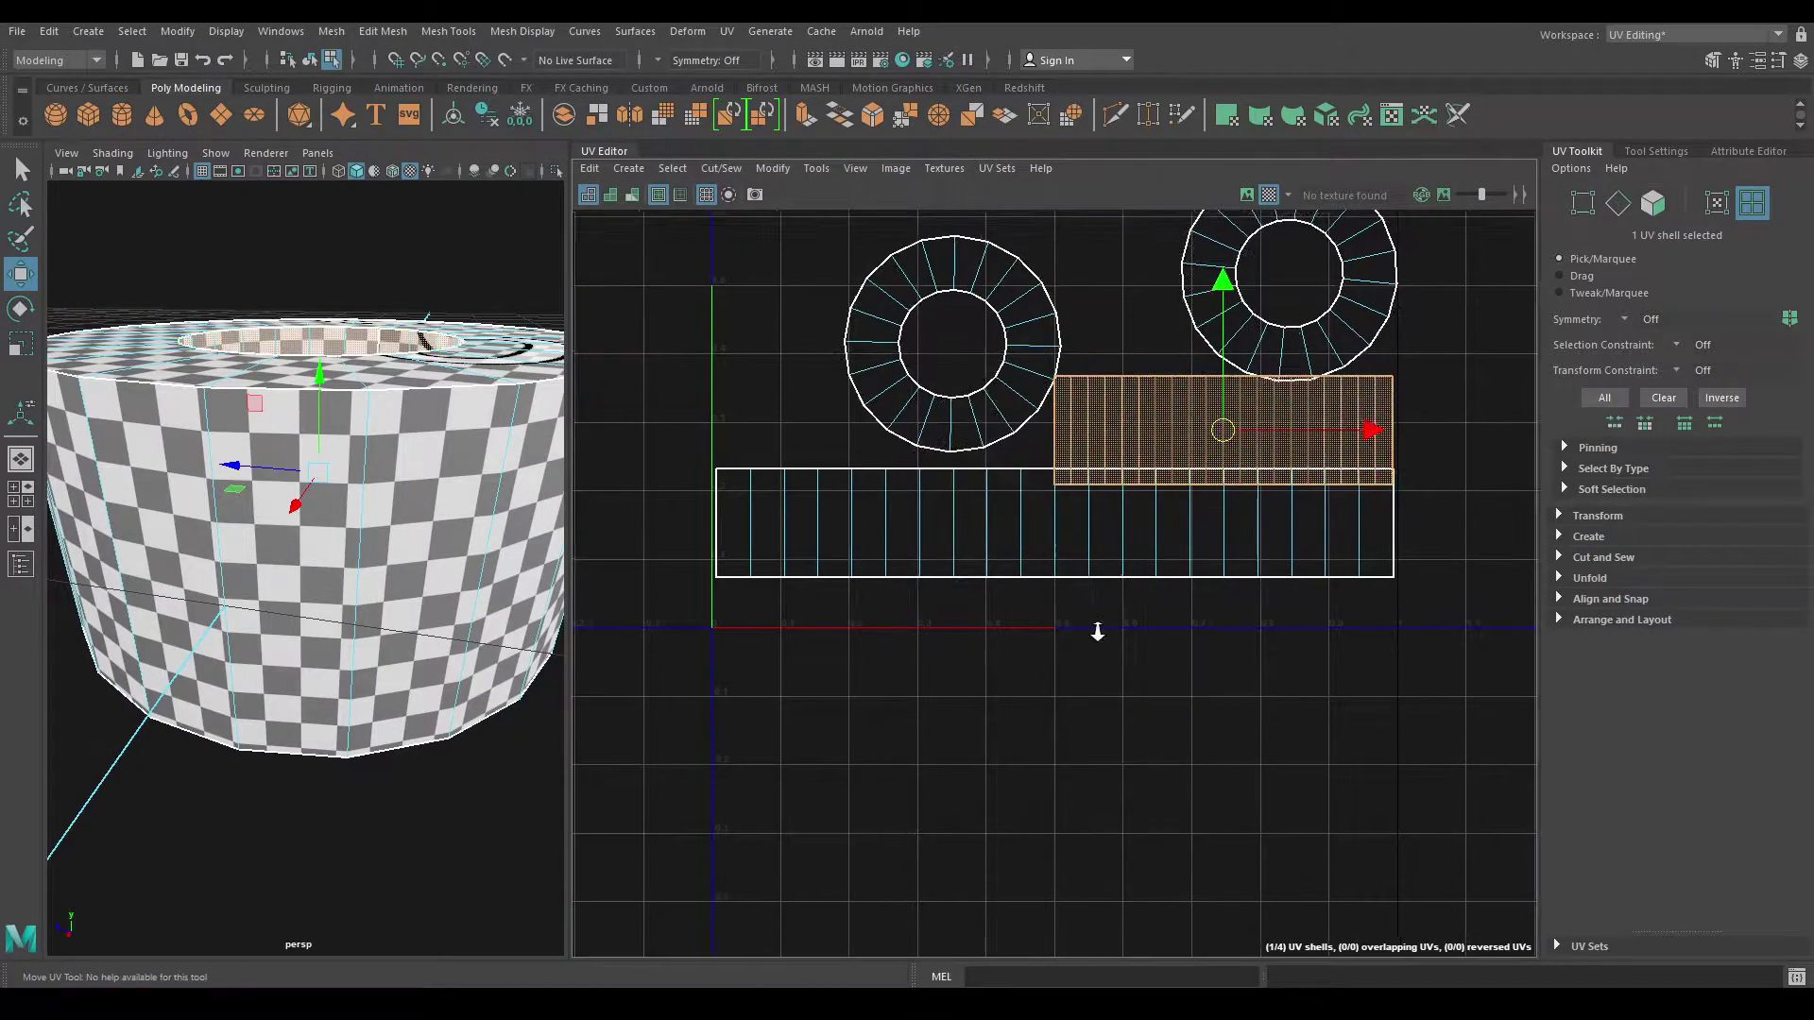
right_click(1102, 349)
right_click_drag(1102, 350, 1020, 322)
left_click_drag(869, 251, 1360, 624)
right_click_drag(1291, 296, 1075, 371, "shift")
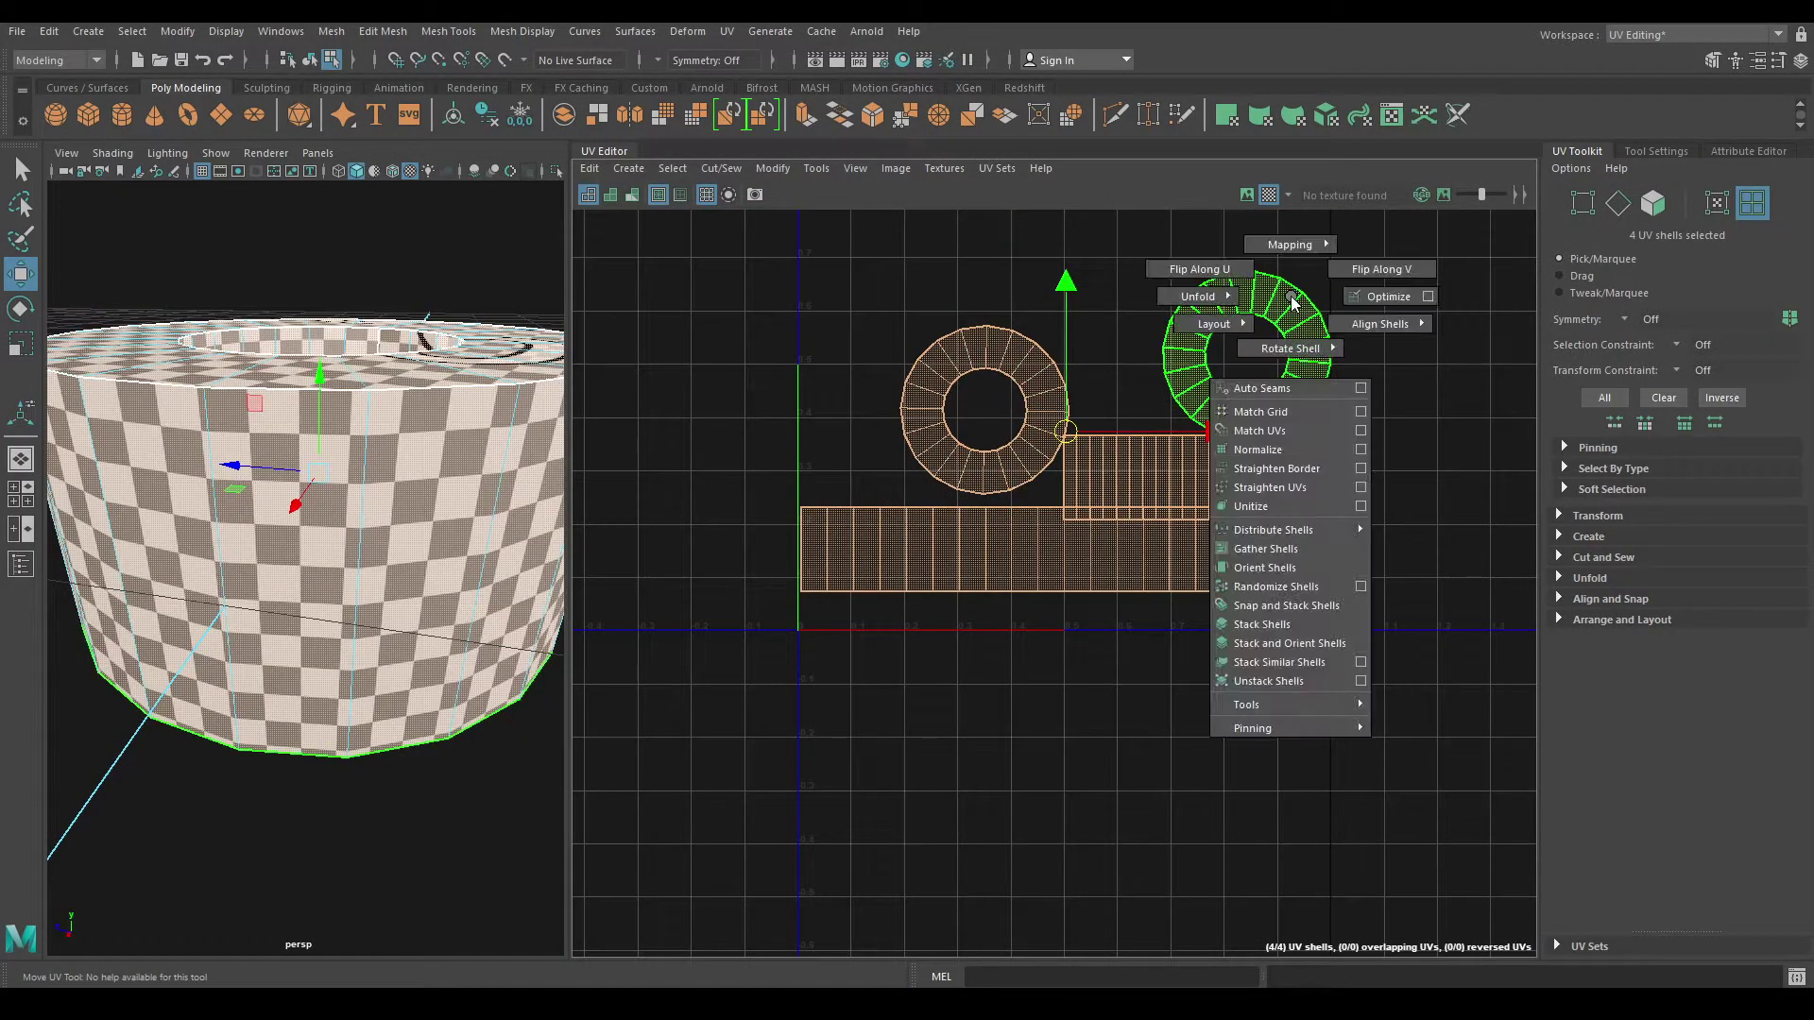
right_click_drag(312, 406, 436, 390)
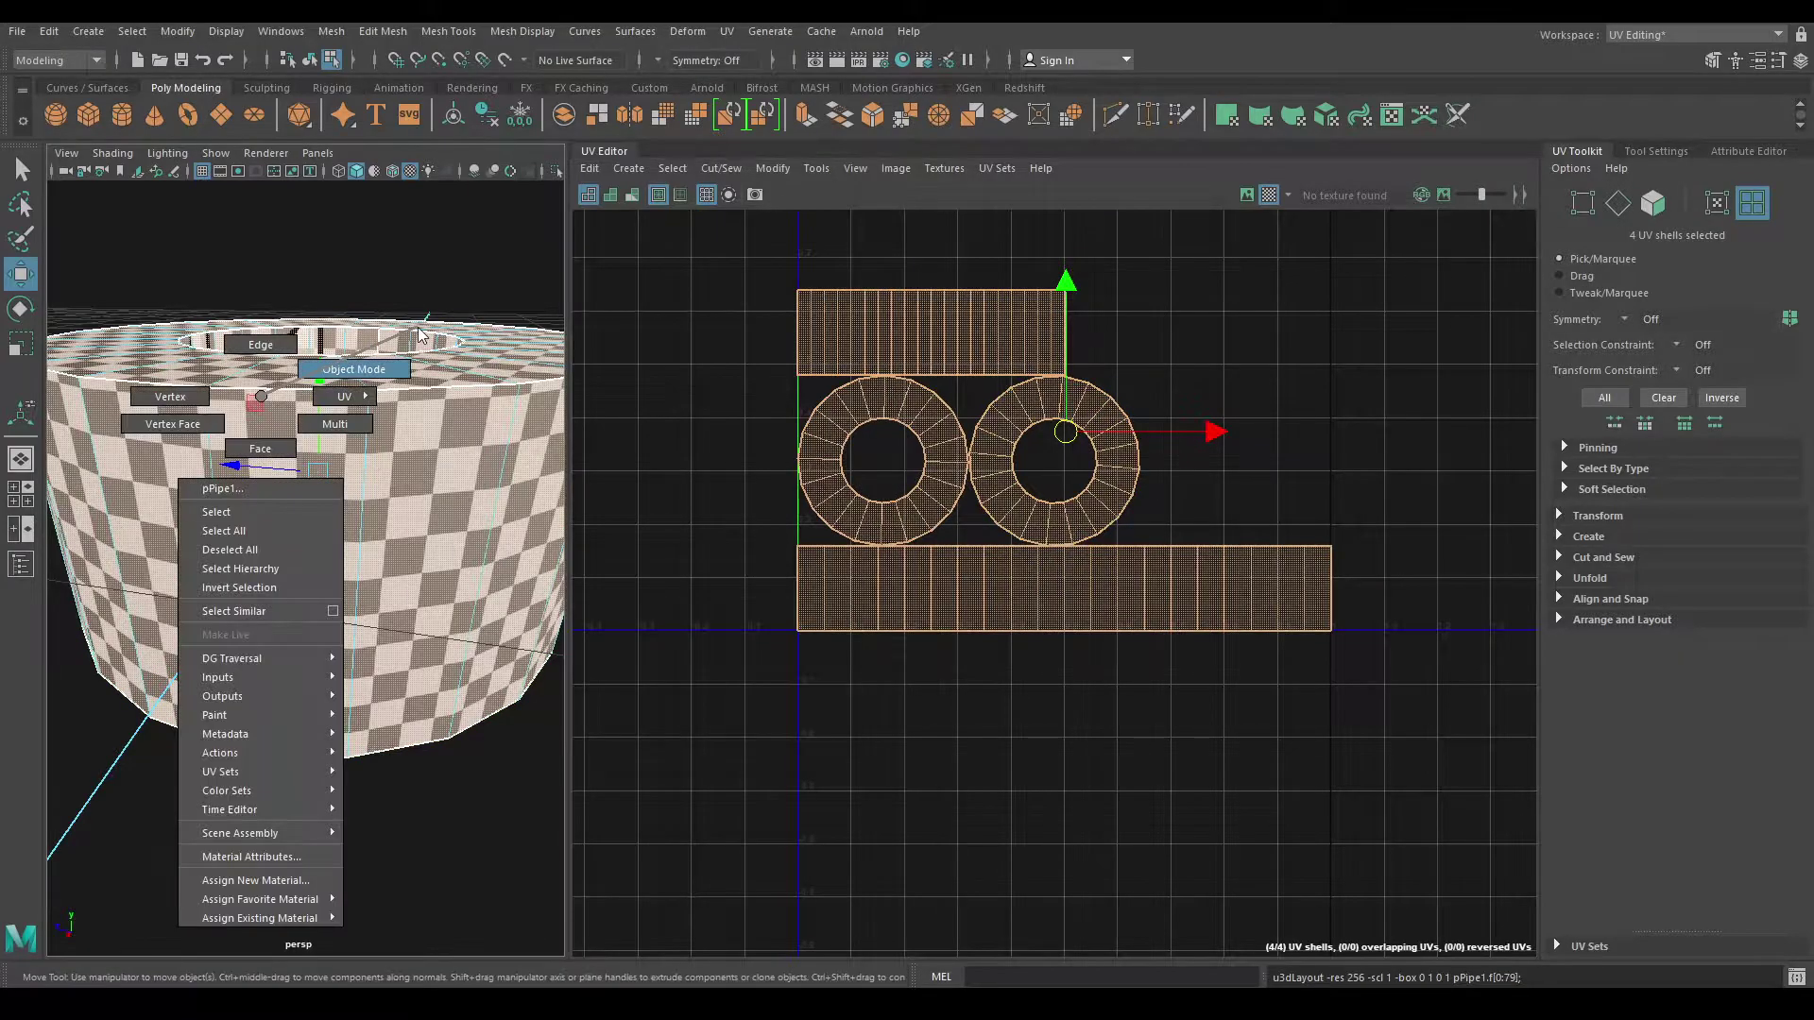
scroll(436, 390, "down", 3)
left_click(435, 390)
mouse_move(435, 390)
left_mouse_down("alt")
mouse_move(507, 567)
mouse_move(437, 639)
mouse_move(401, 570)
left_mouse_up("alt")
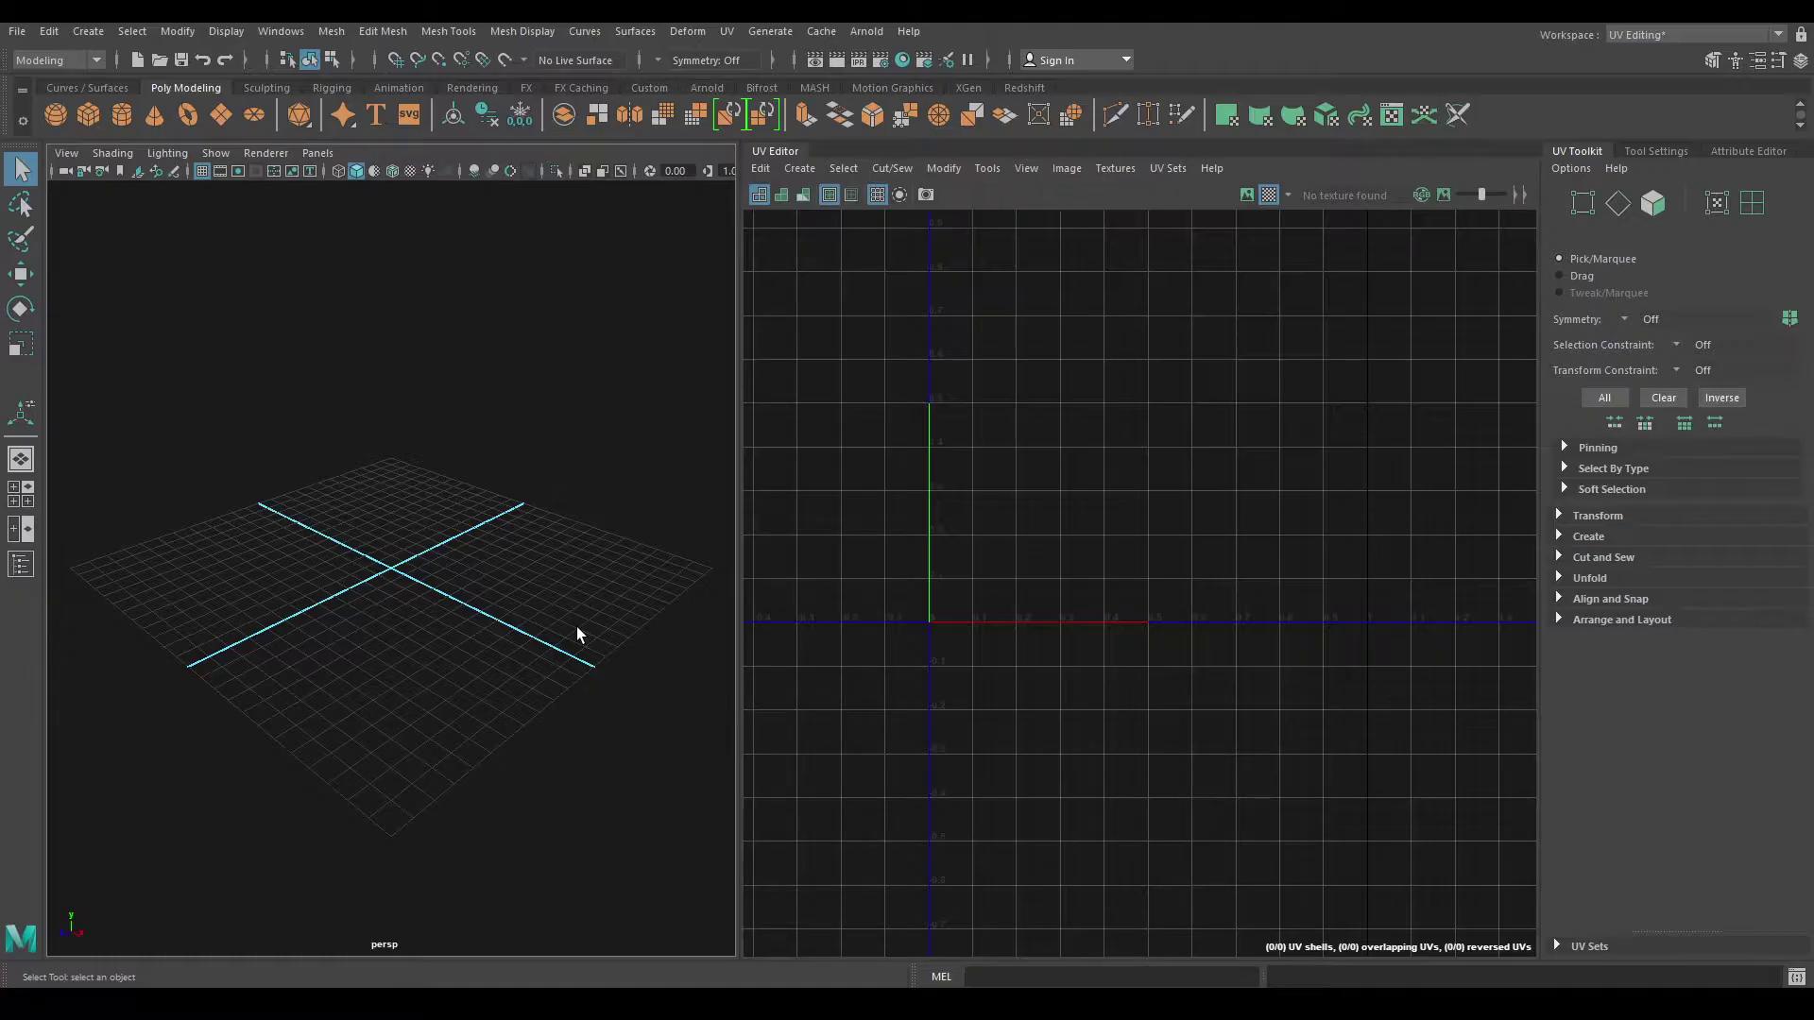
Step: Create a new polygon cube in the empty scene
right_click(395, 449, "shift")
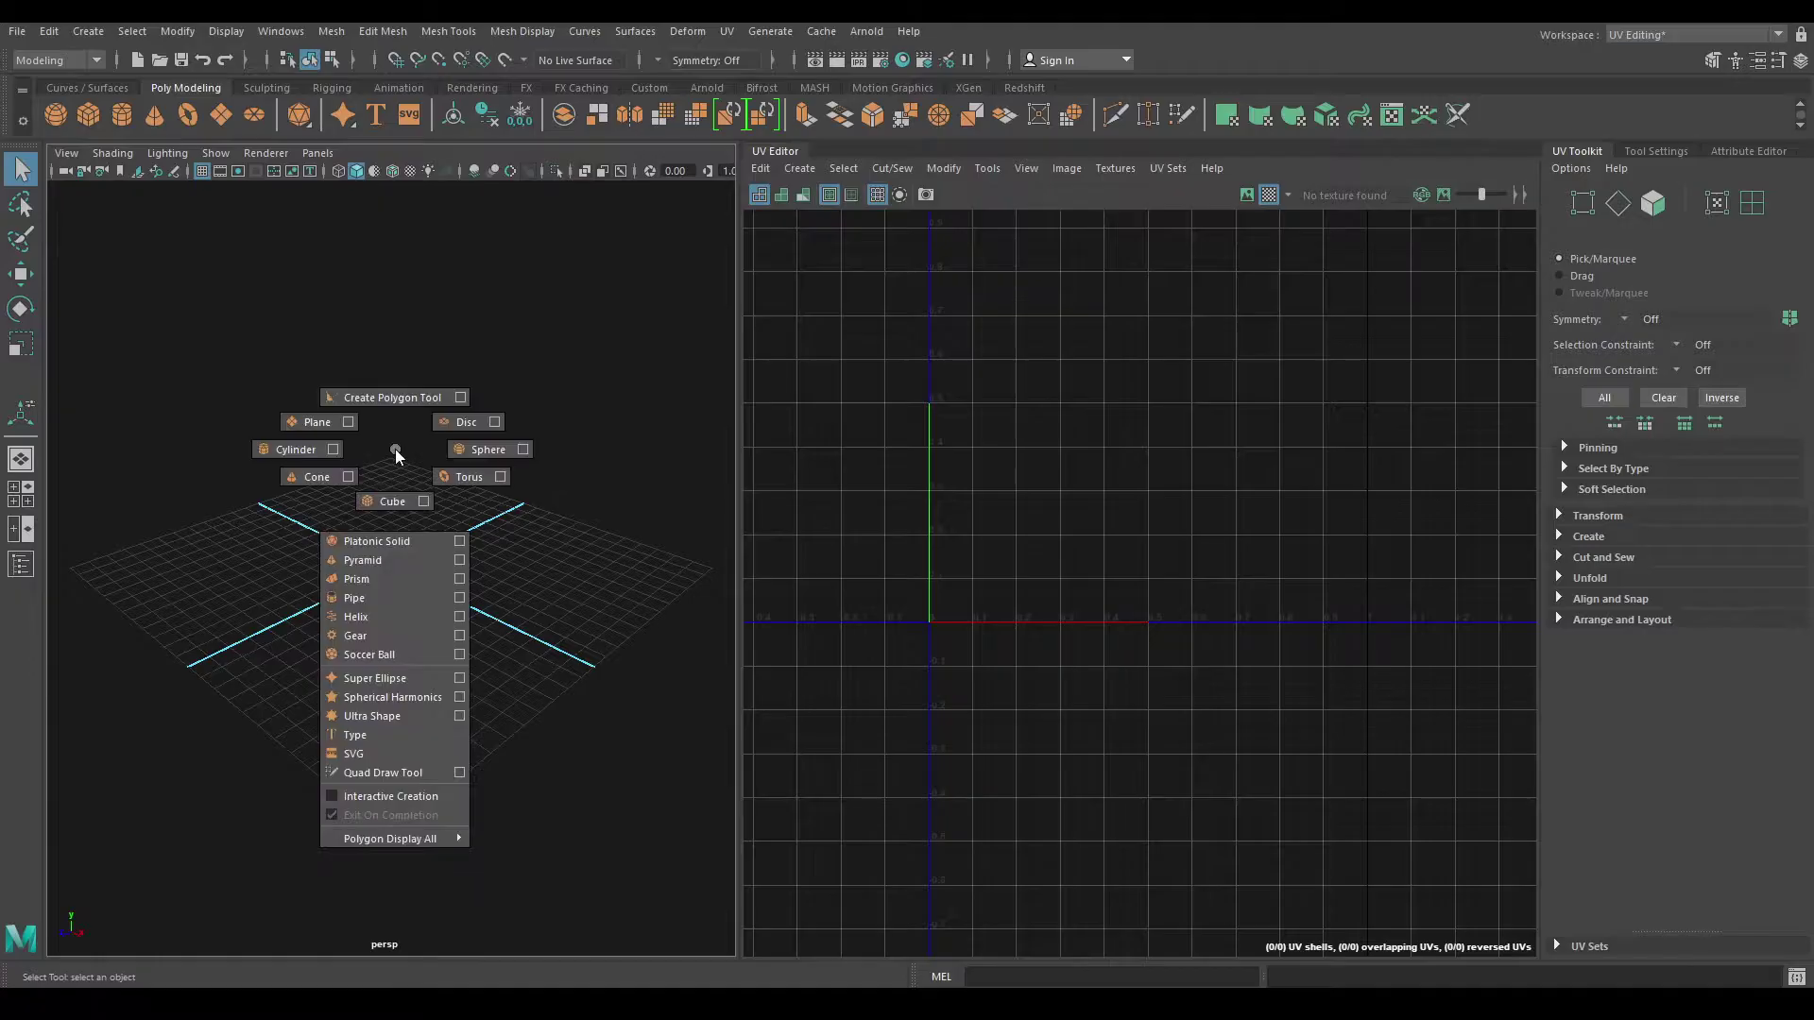
left_click(387, 504)
key("w")
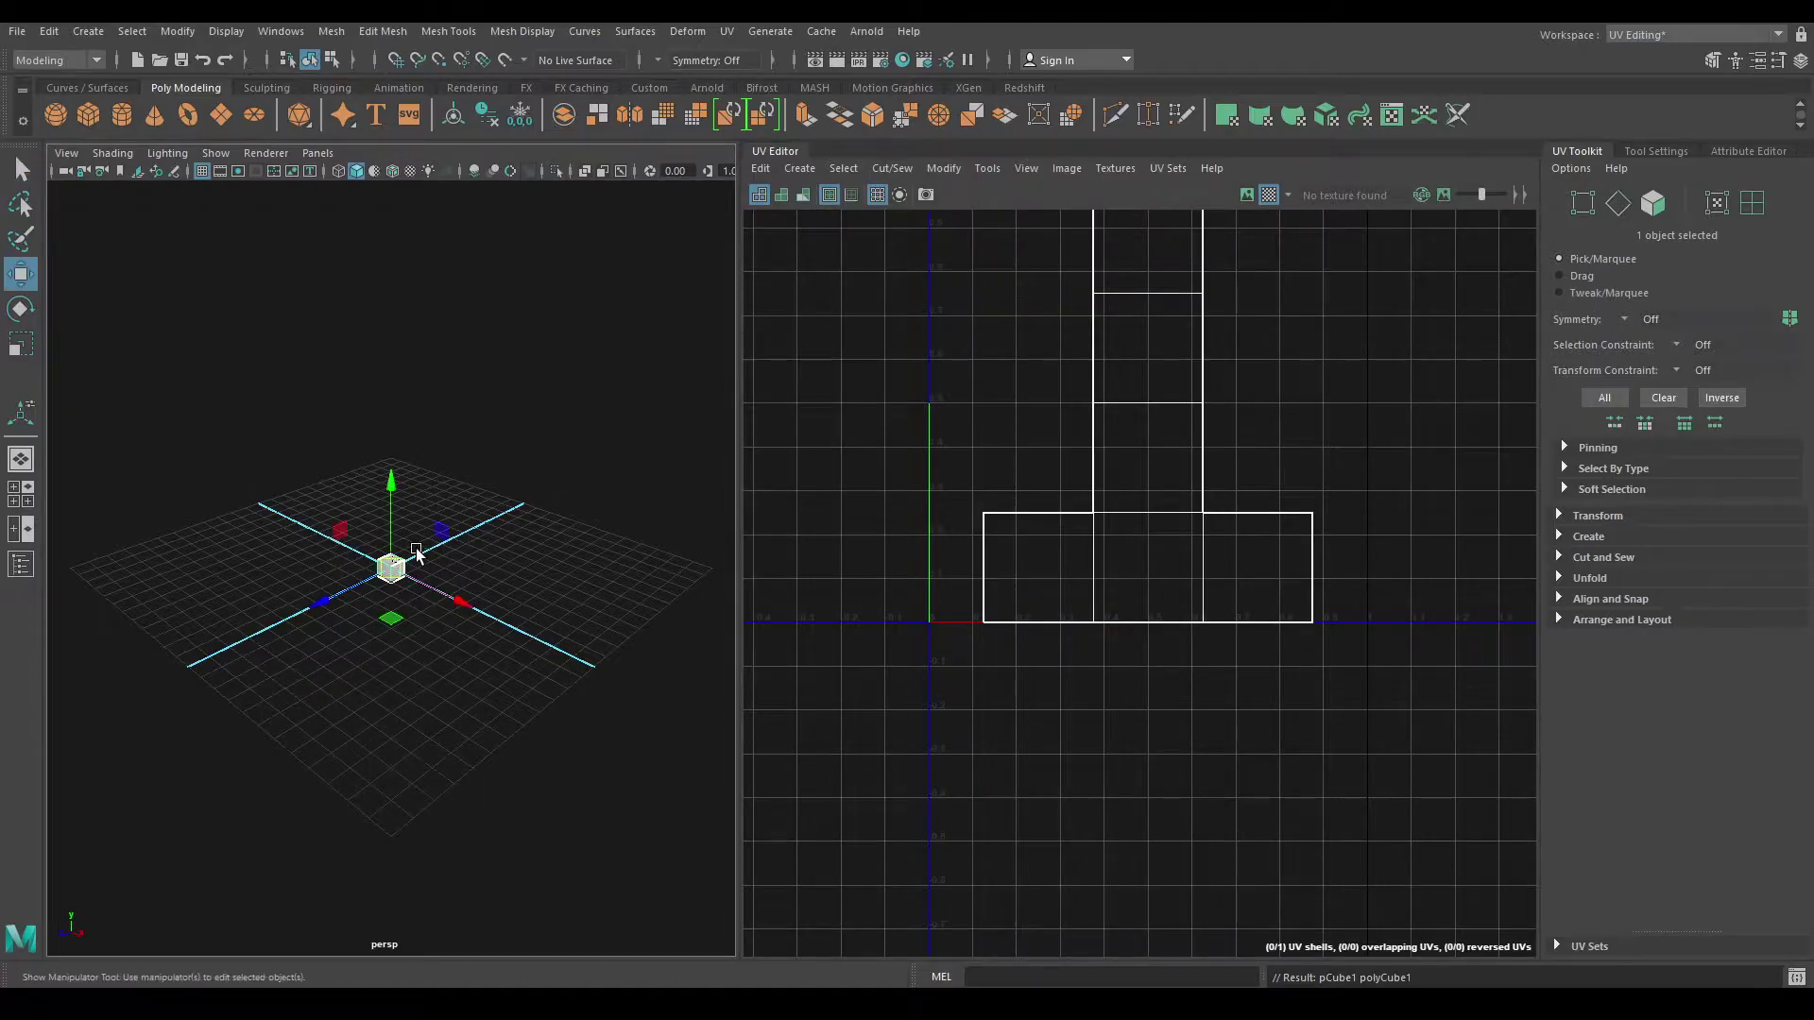
key("t")
left_click_drag(450, 643, 422, 507, "alt")
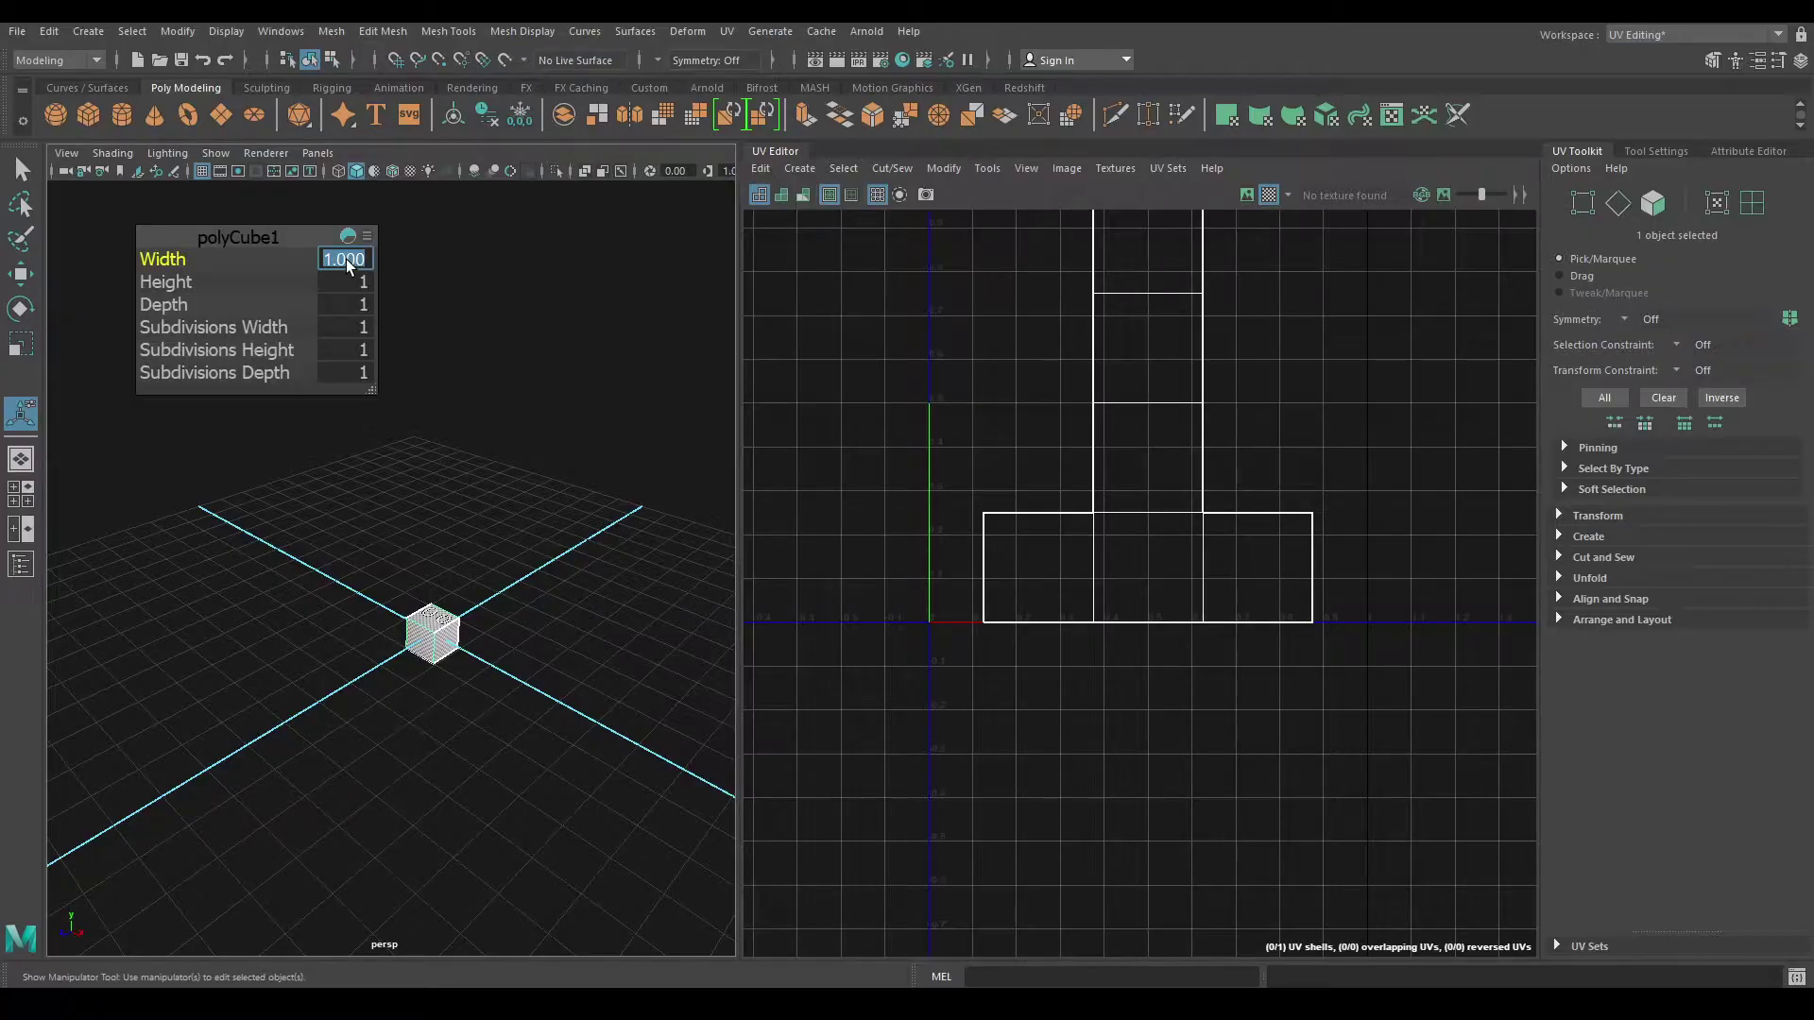
Step: Set the cube's width, height and depth to 5 and check its UV shell
type("5")
key("Tab")
type("5")
key("Tab")
type("5")
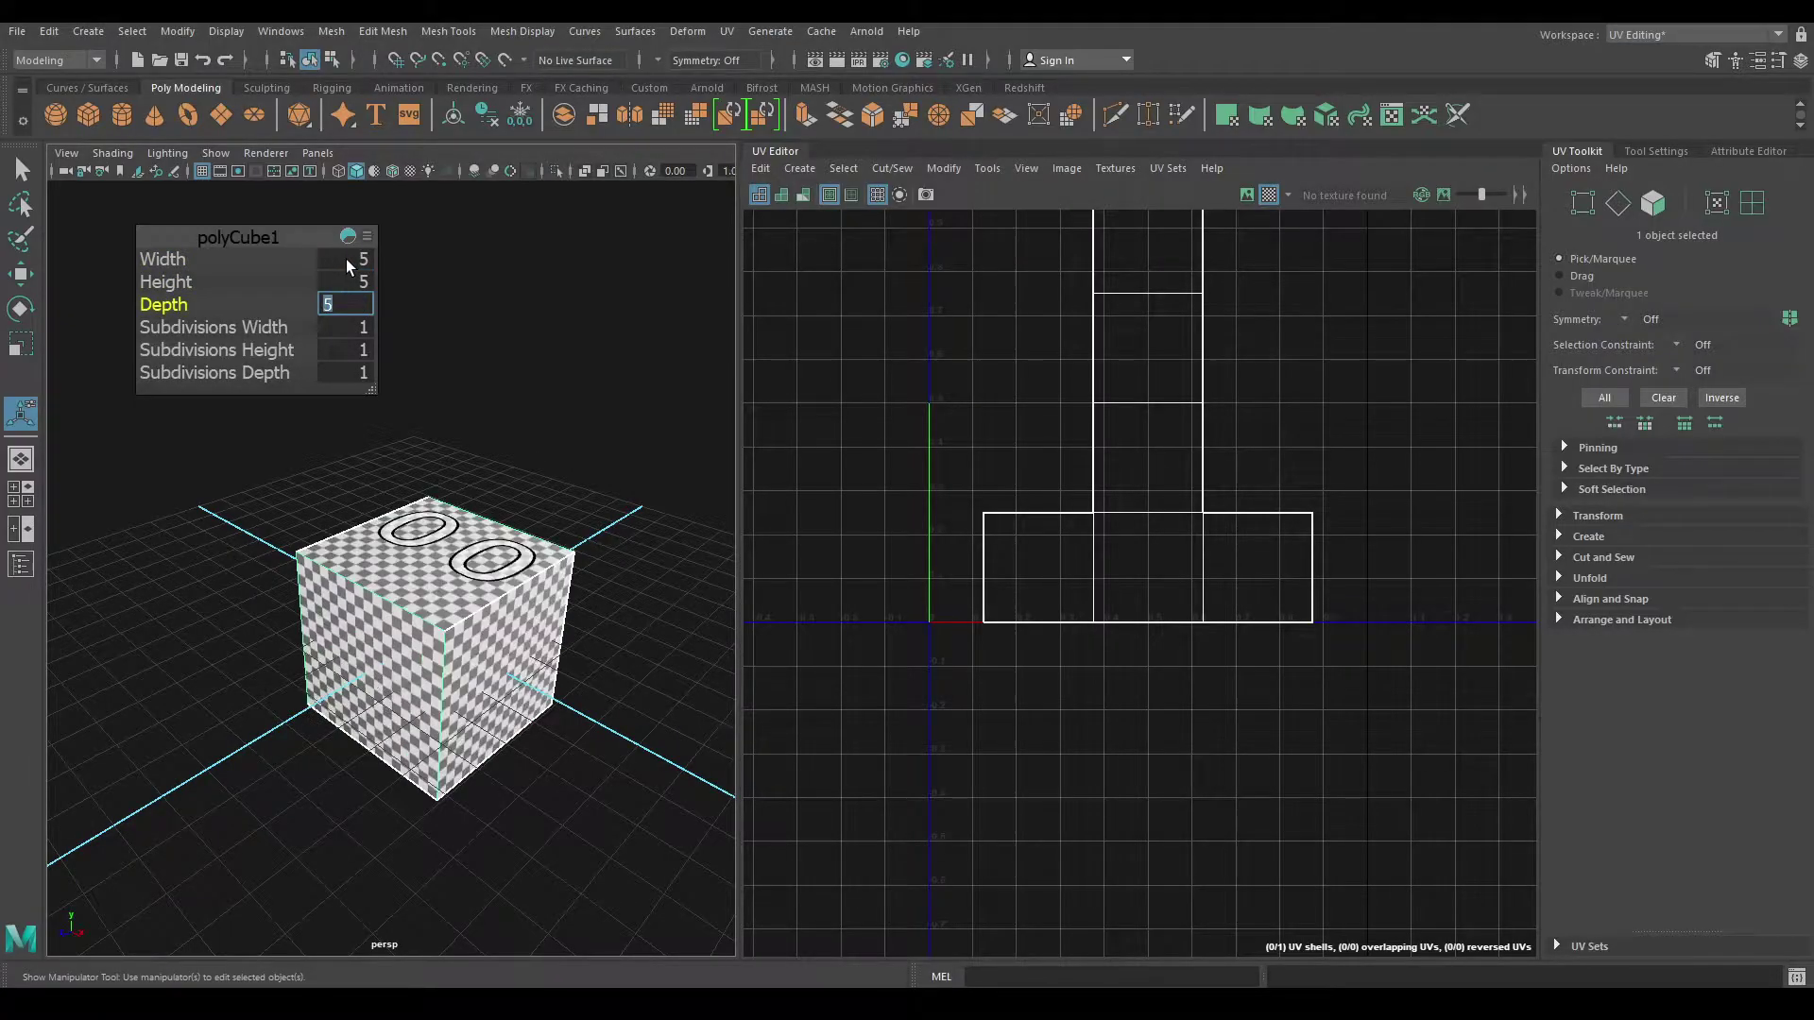
key("Return")
key("w")
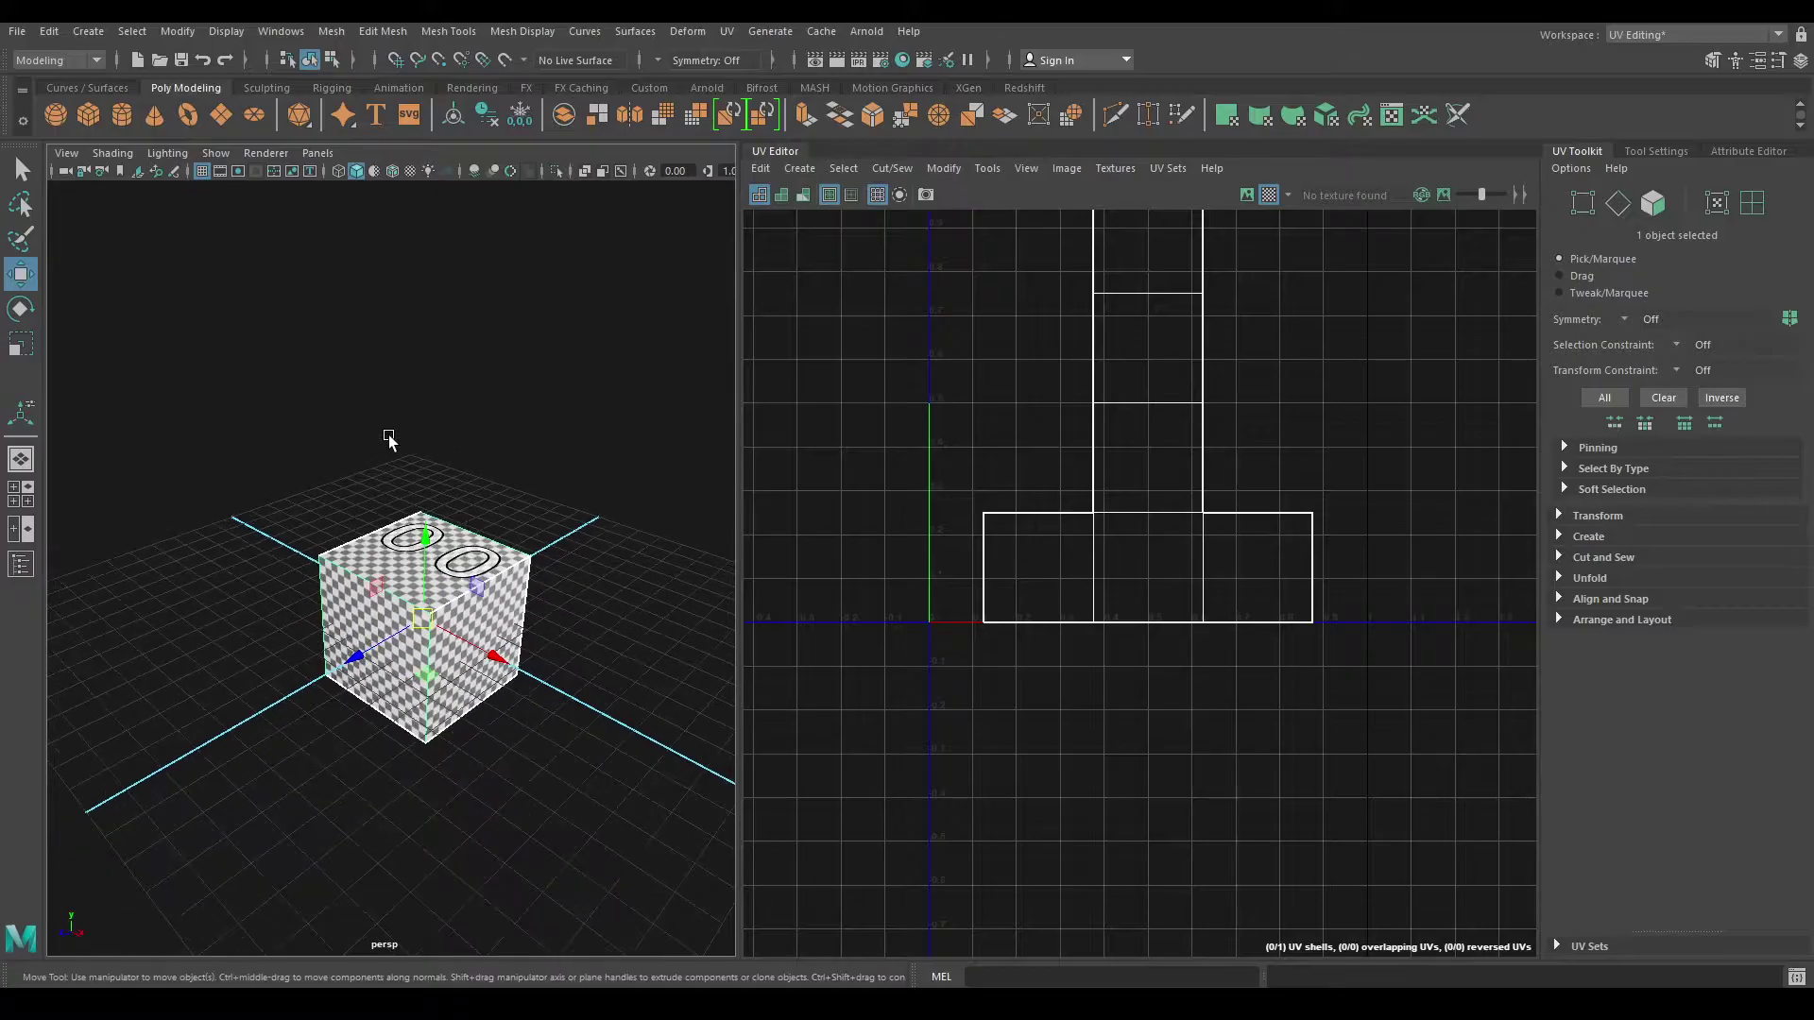
scroll(492, 652, "up", 5)
scroll(1035, 678, "down", 3)
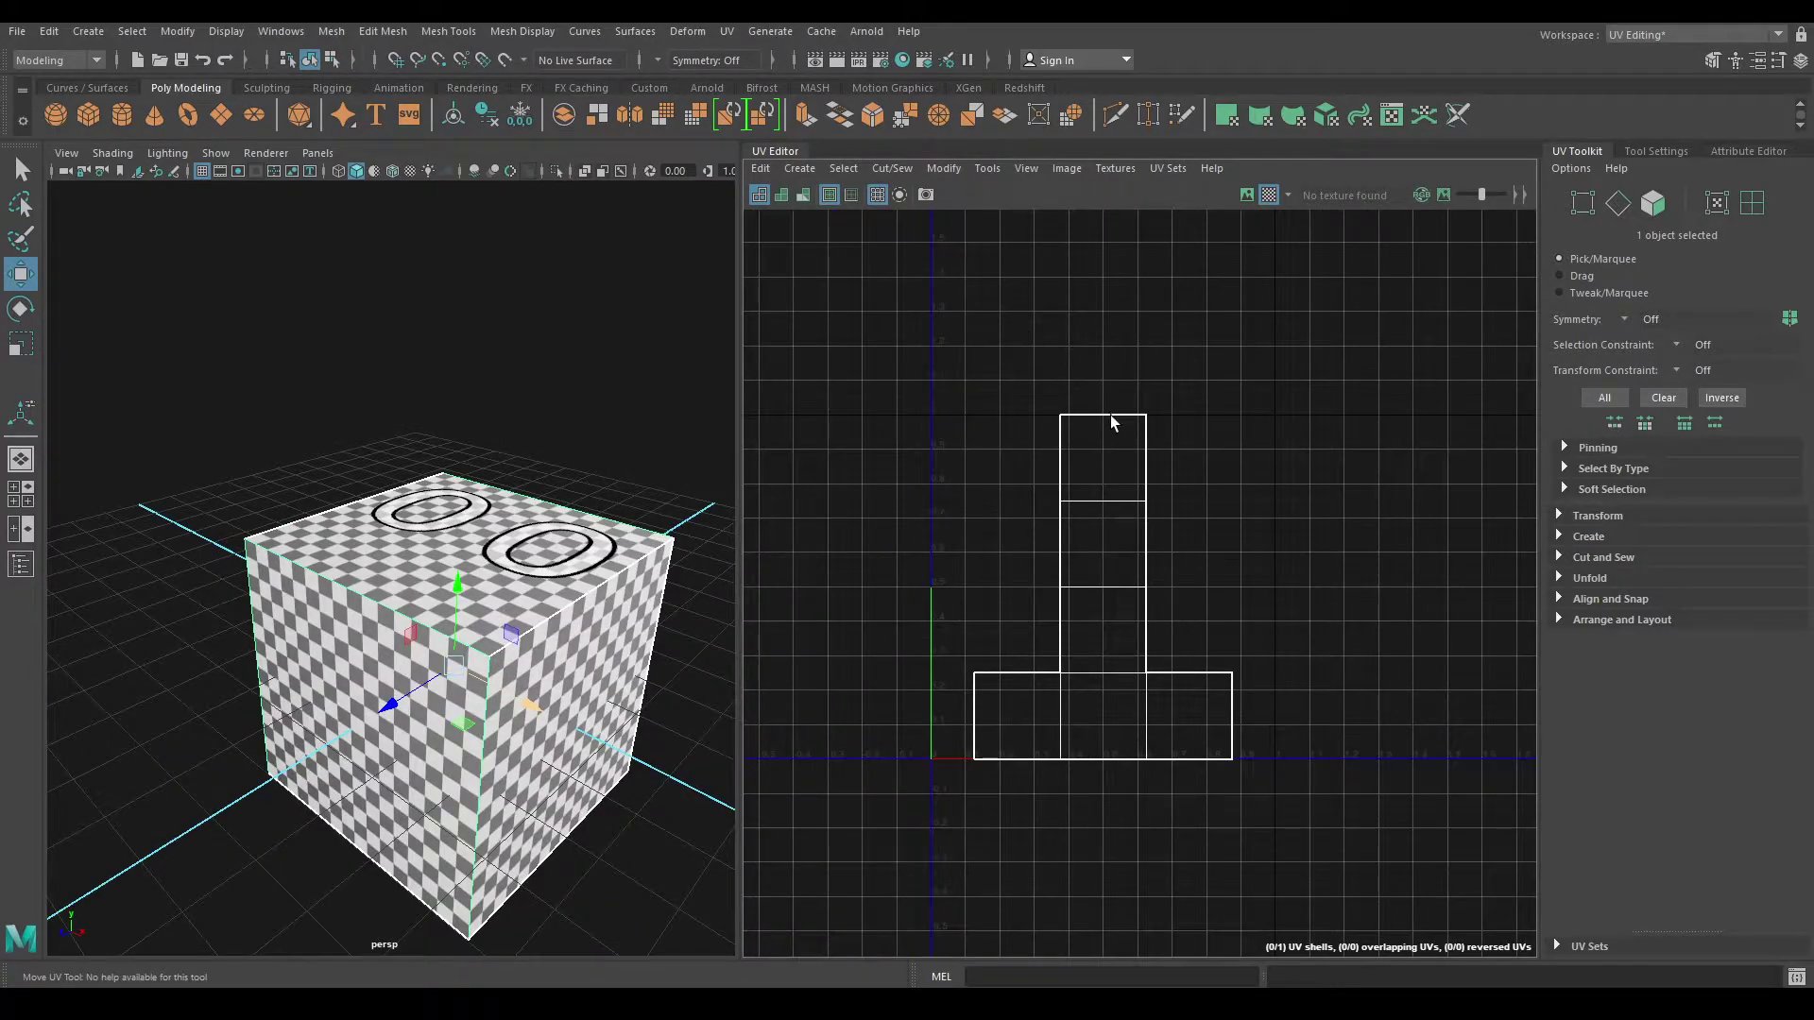
right_click_drag(1112, 423, 1006, 392)
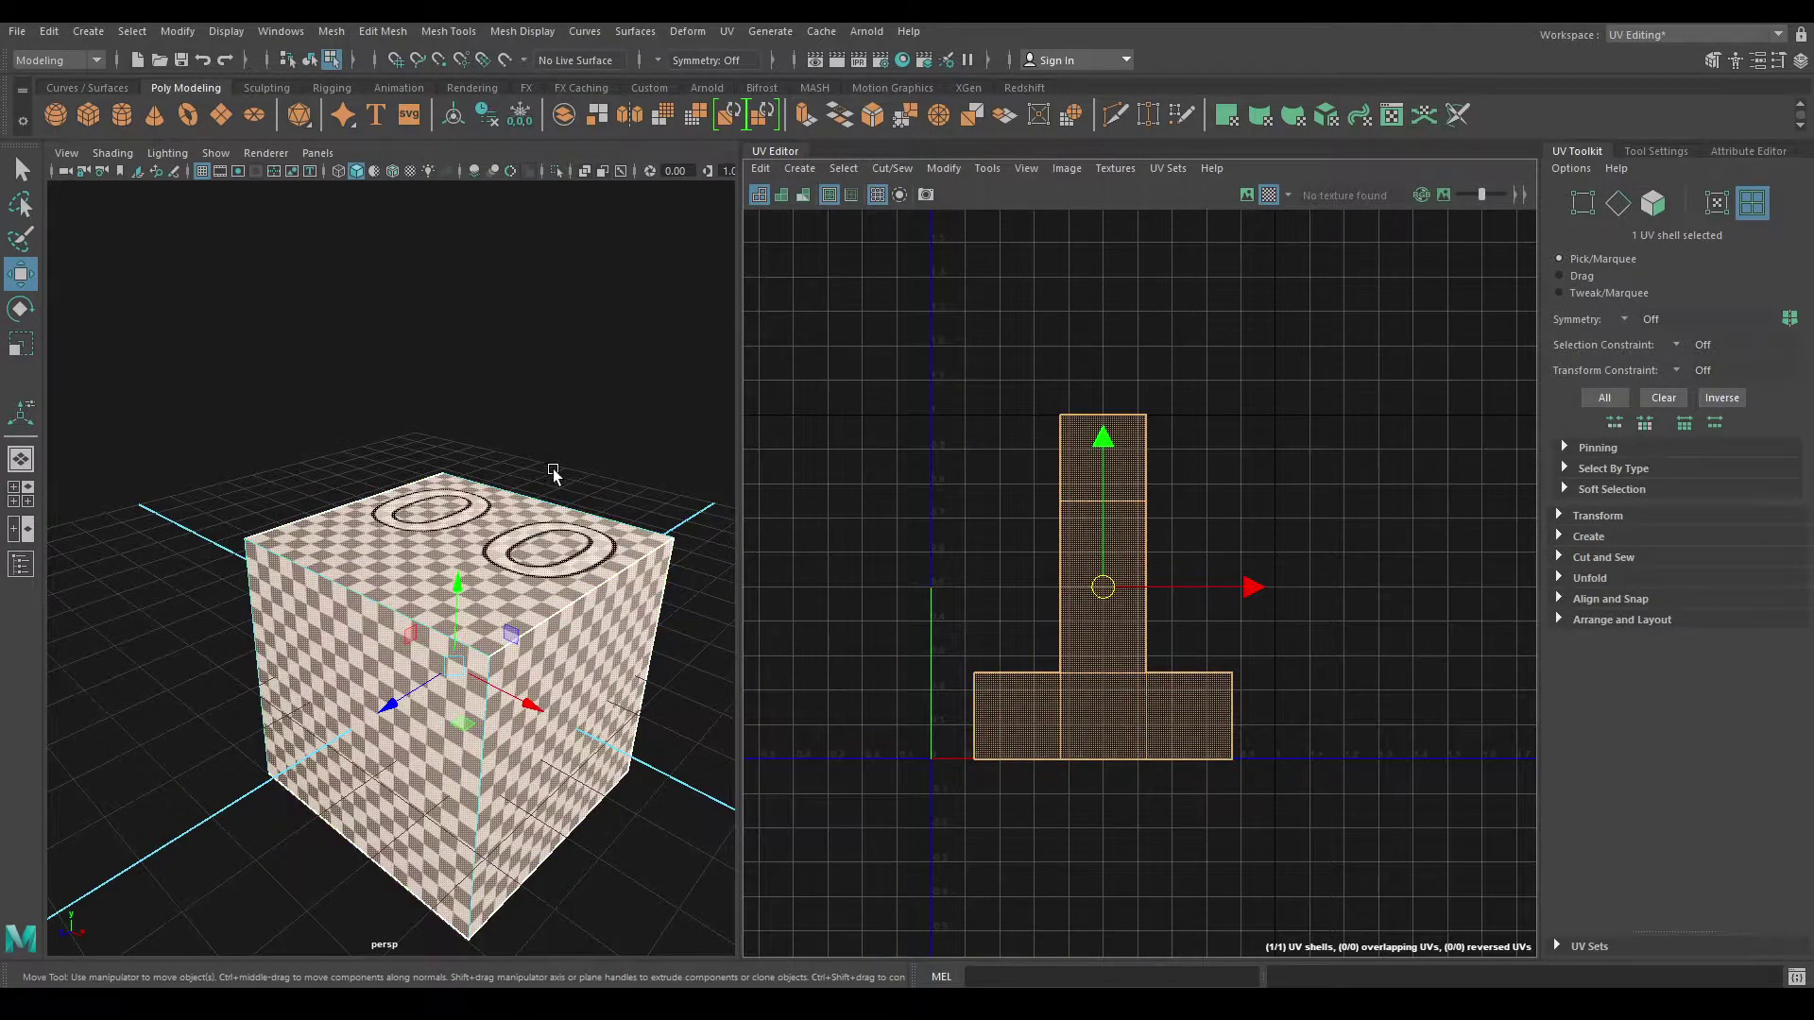
right_click_drag(553, 474, 628, 440)
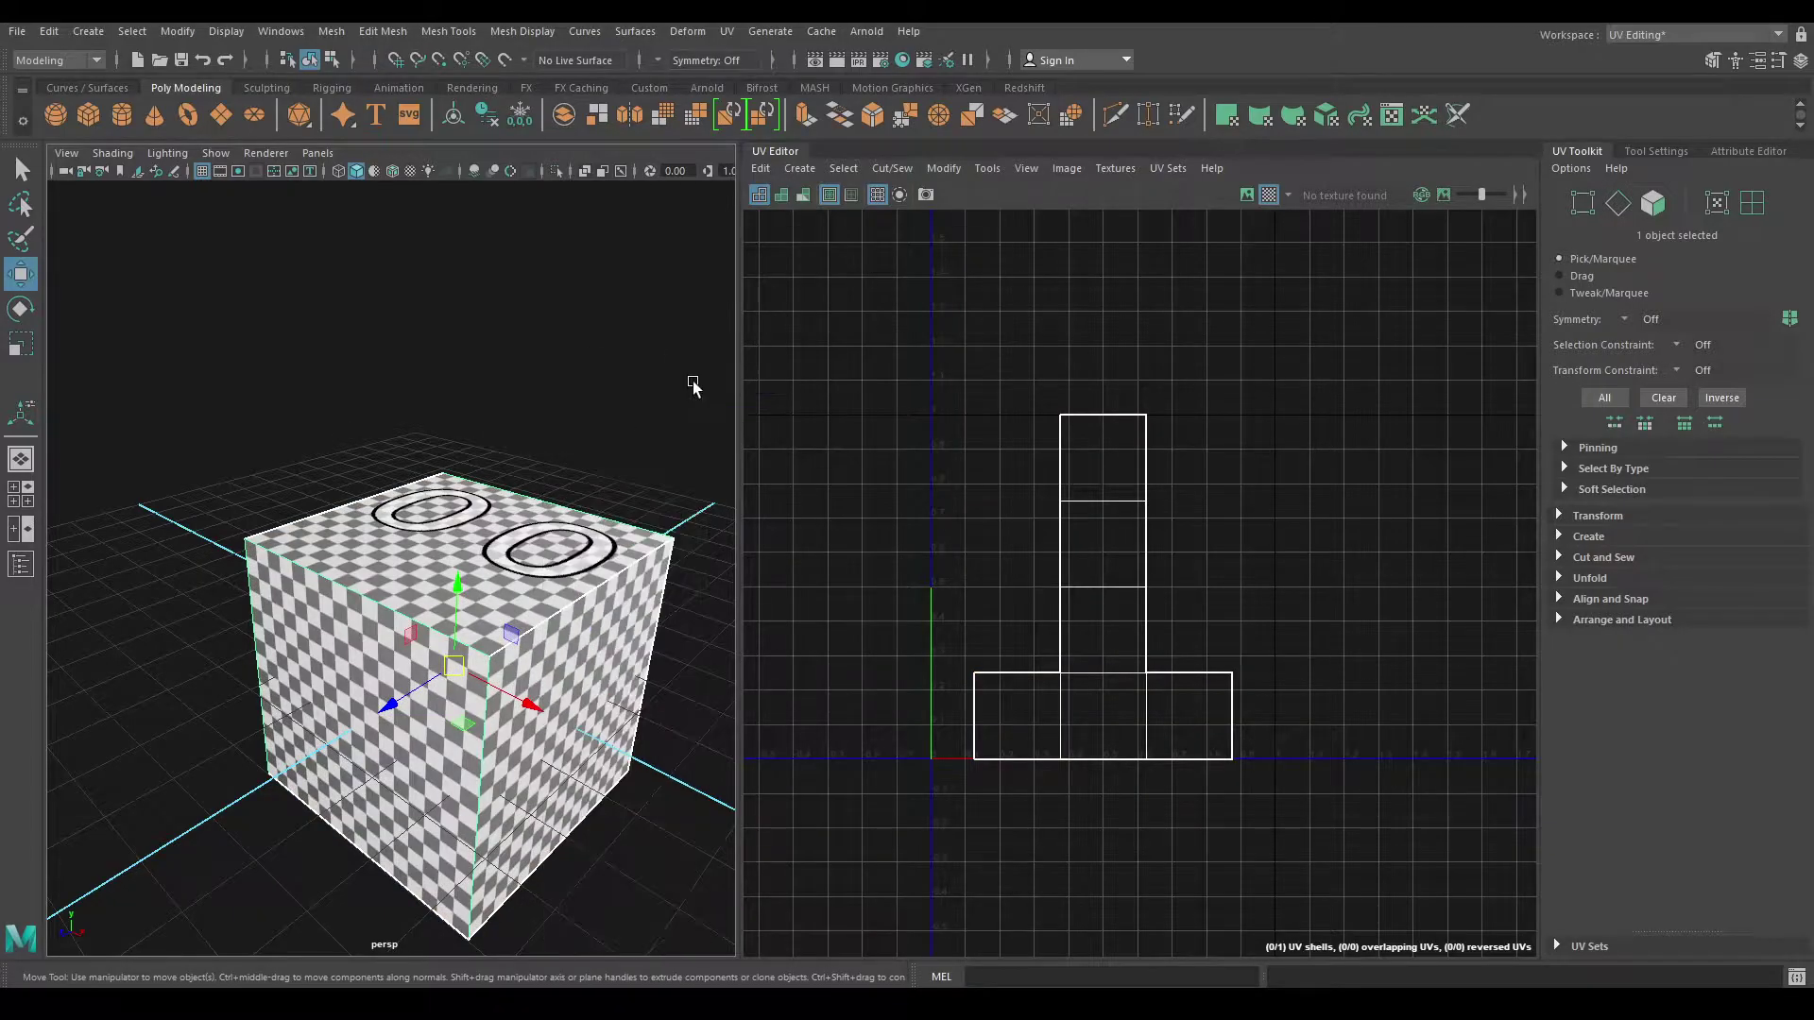
Step: Apply Create > Automatic UV mapping so the cube gets six square face shells
left_click(799, 168)
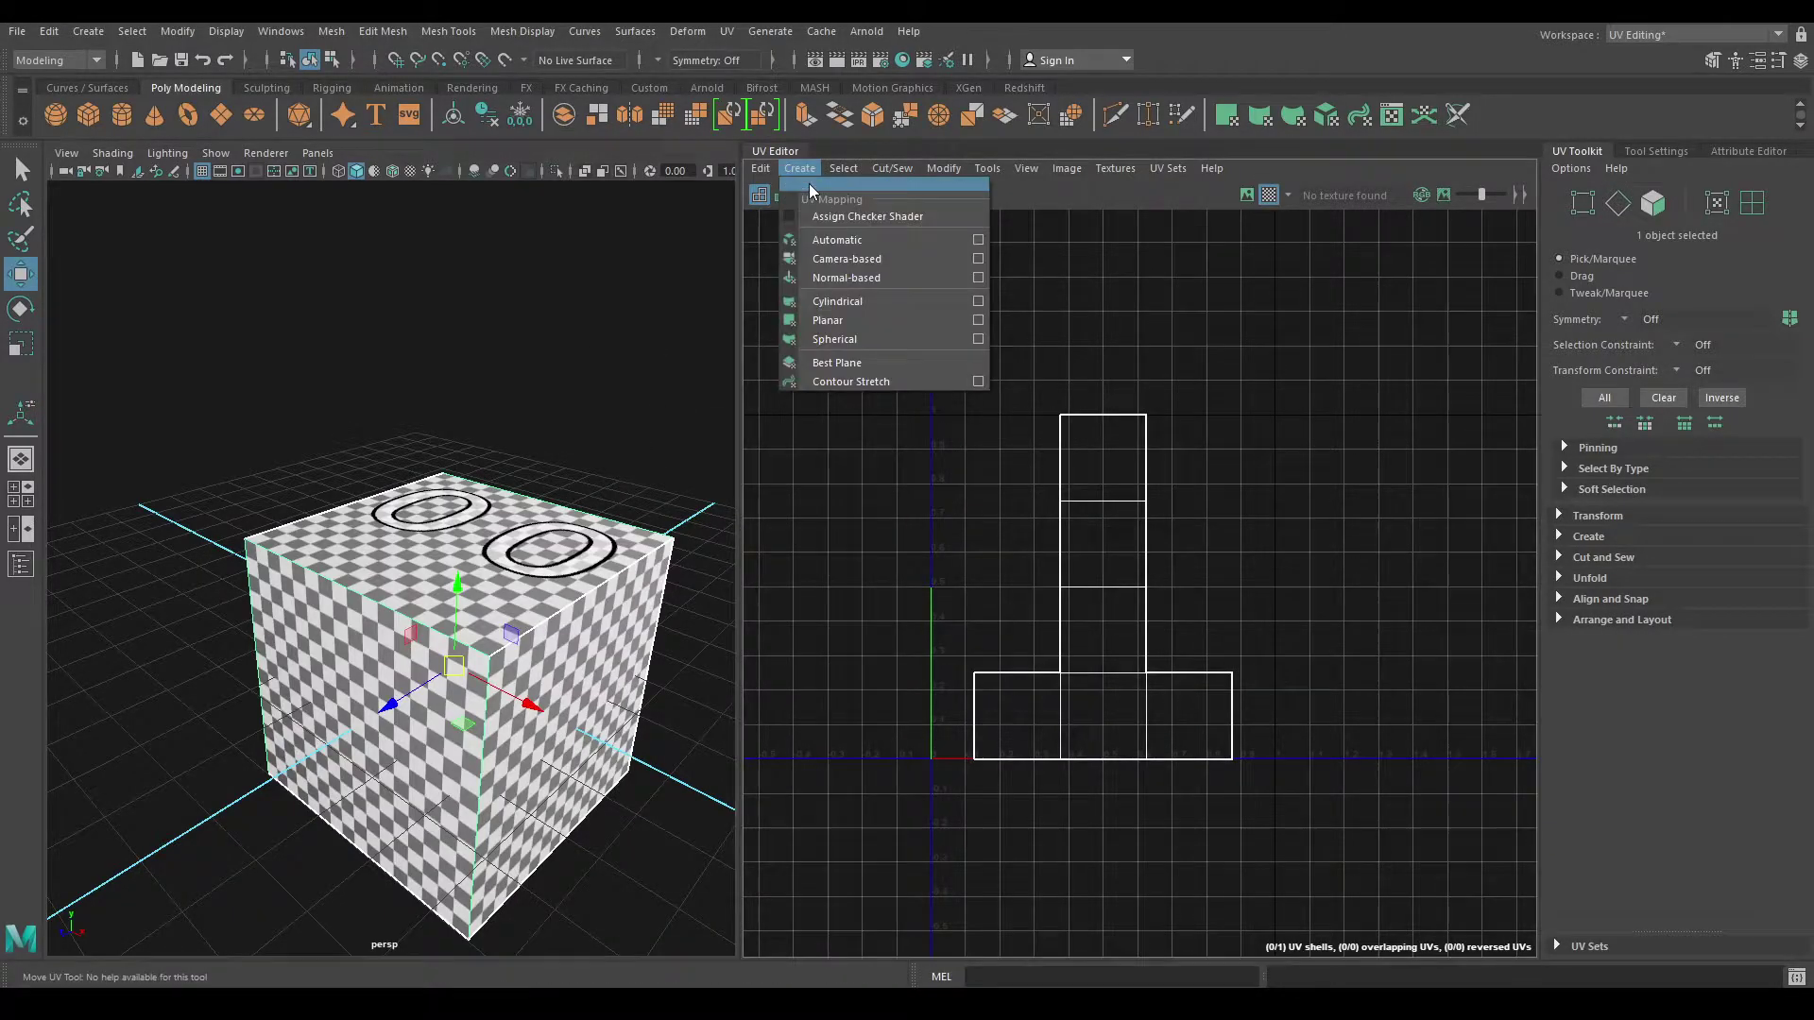
left_click(841, 241)
scroll(1216, 496, "up", 2)
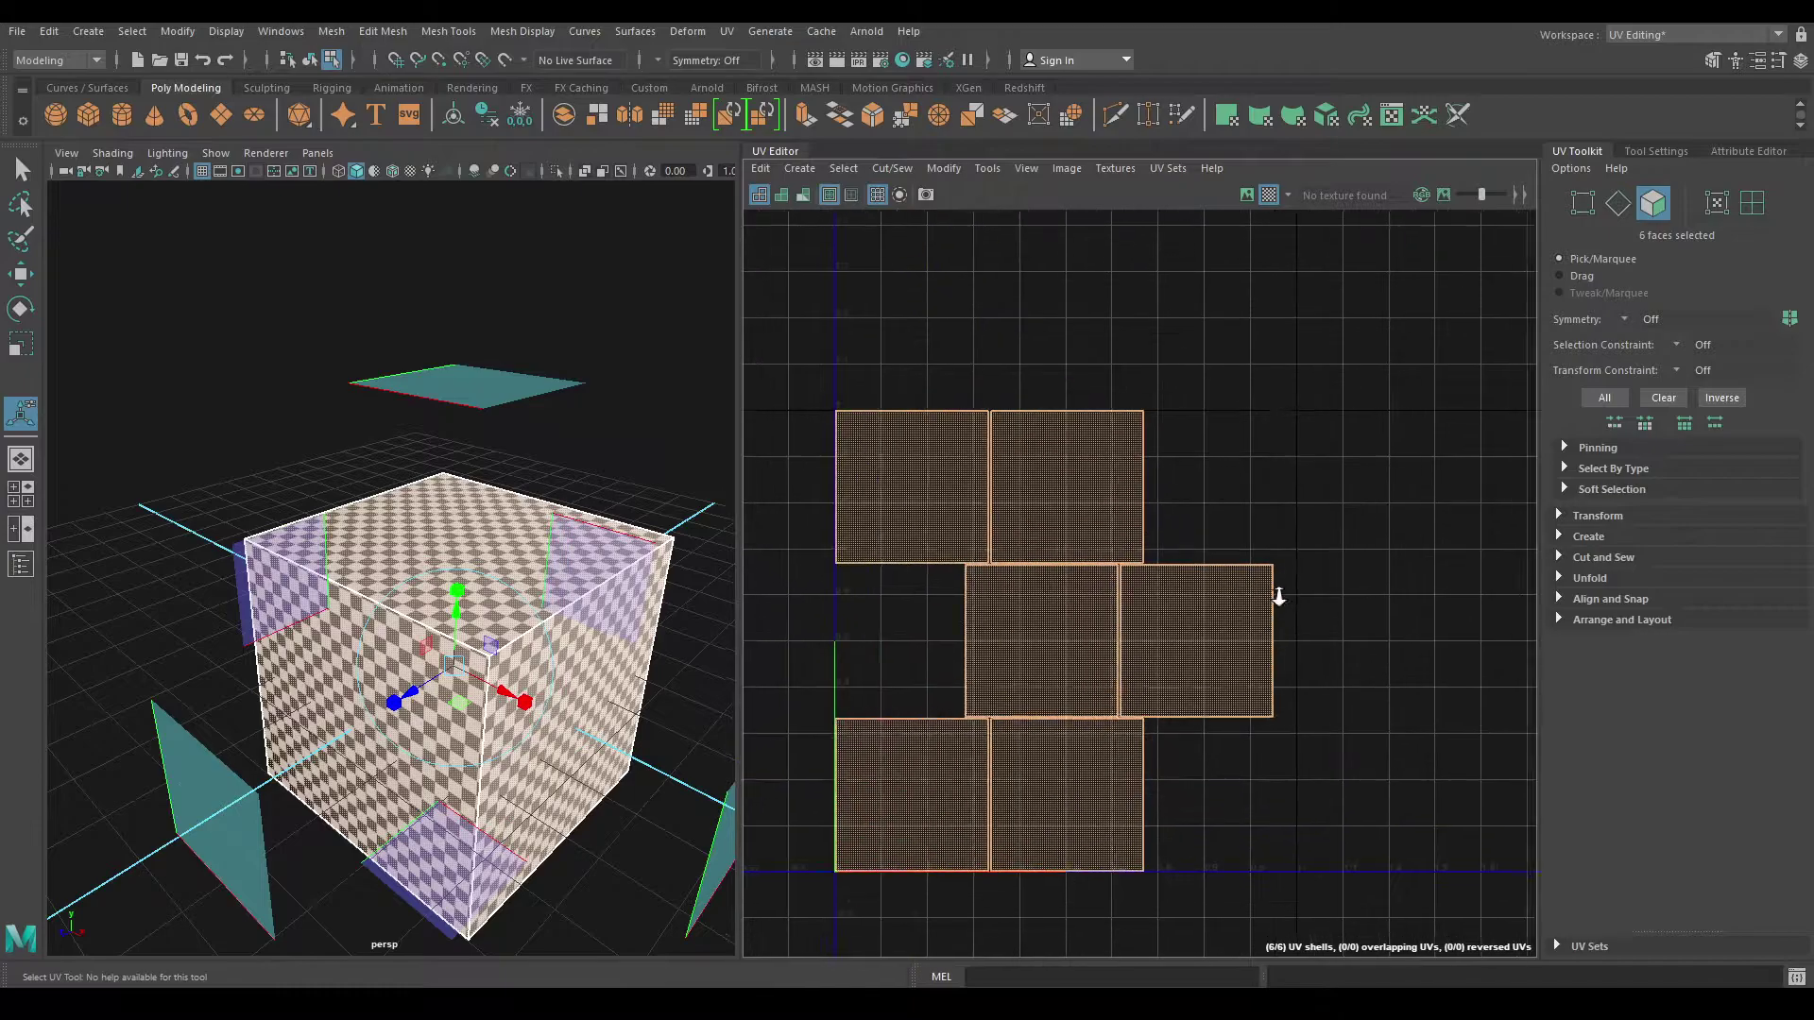
right_click_drag(1239, 427, 1159, 404)
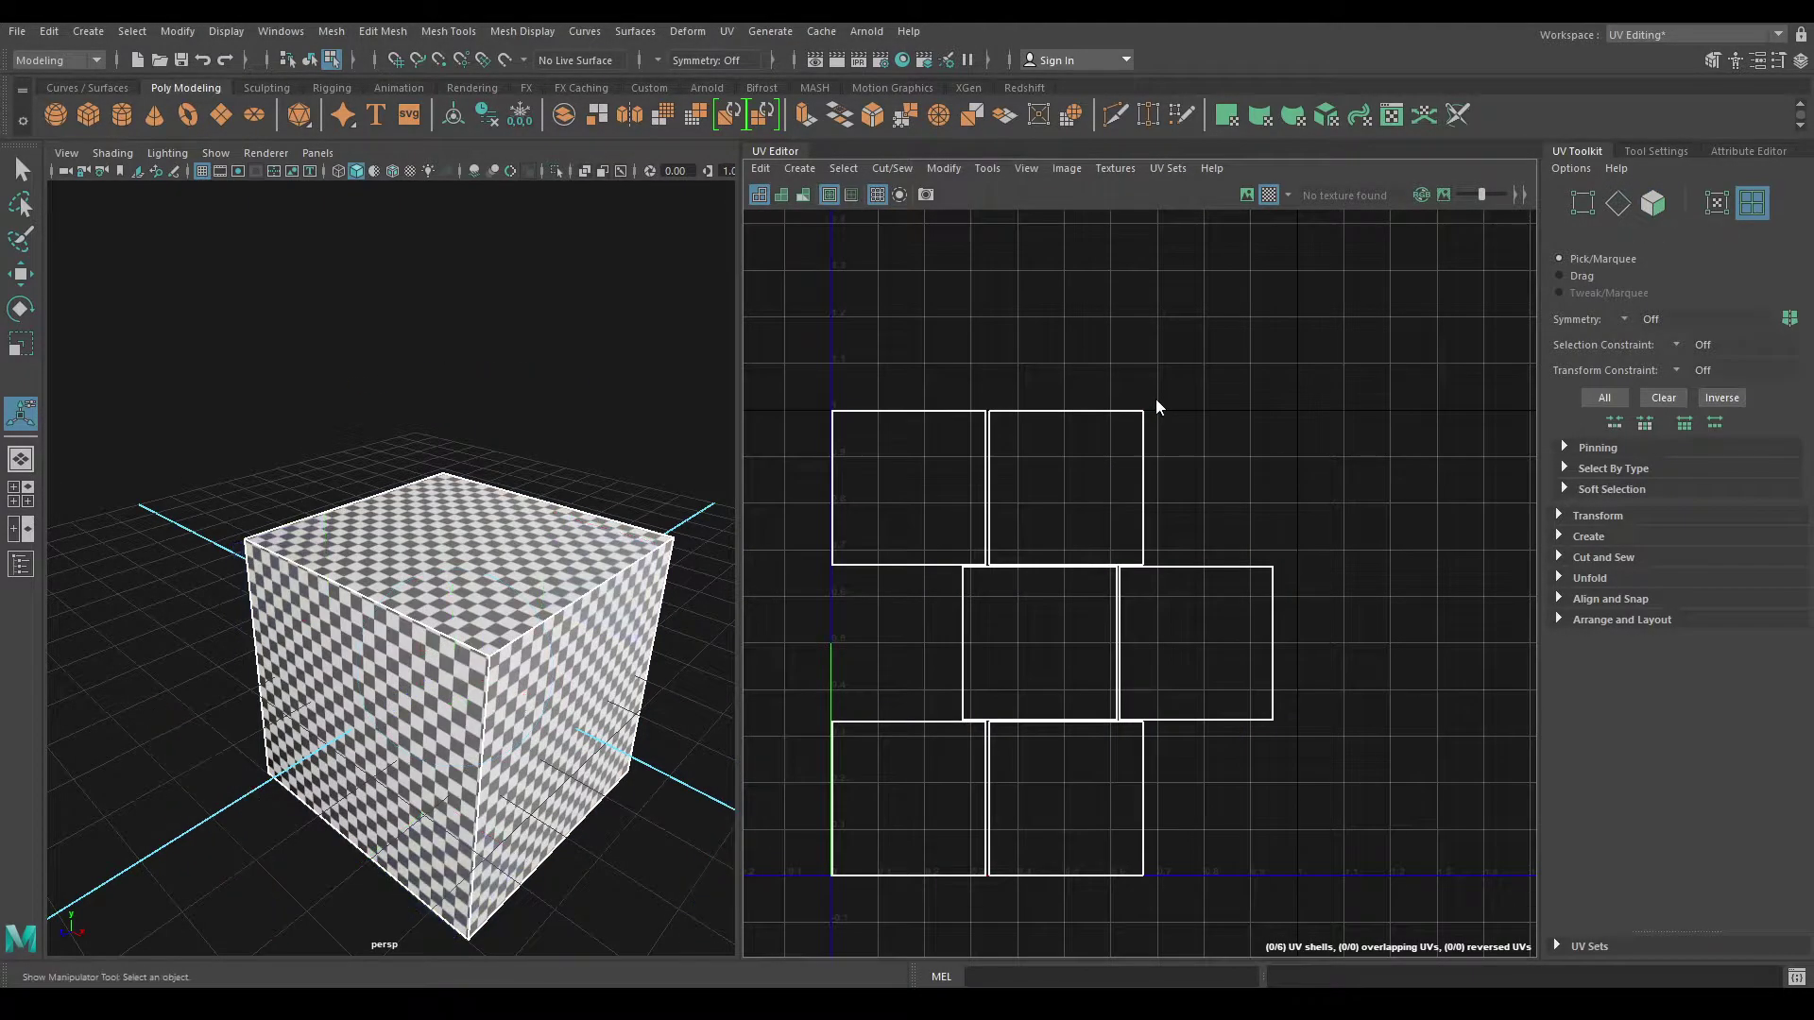
right_click_drag(1155, 398, 779, 564)
right_click_drag(529, 463, 591, 438)
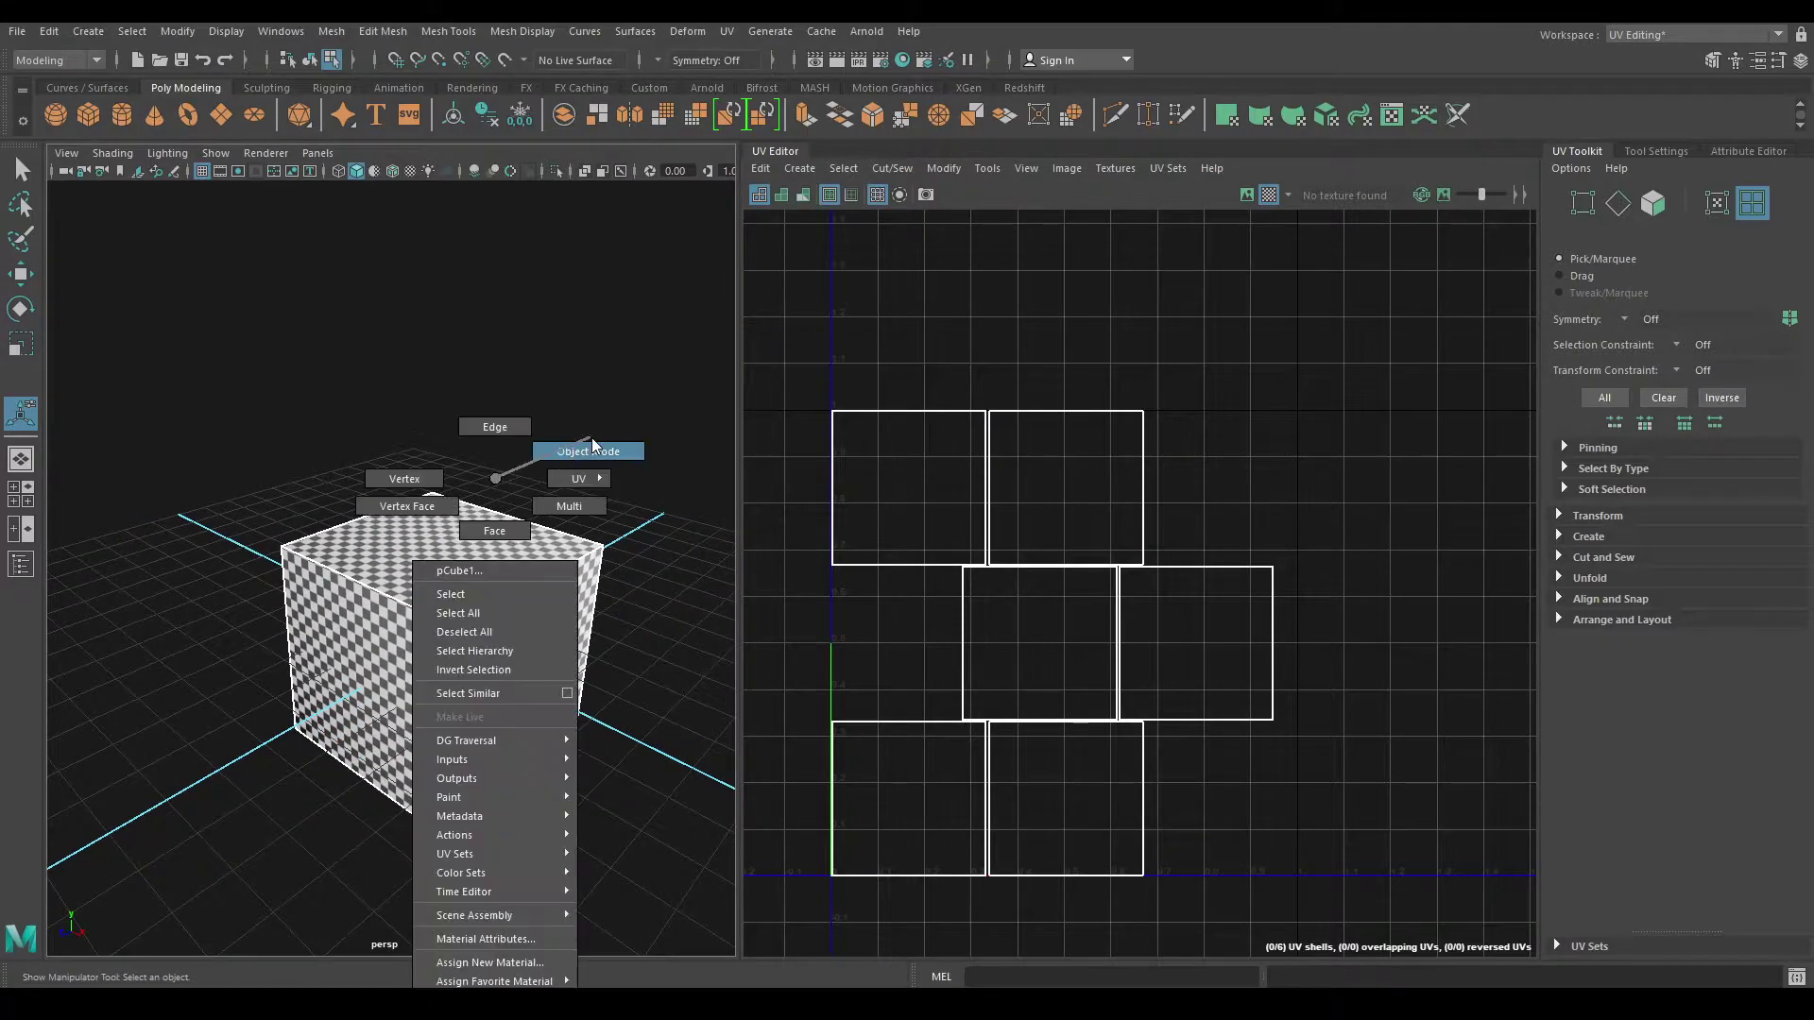
Step: Assign a new Arnold aiStandardSurface material to the cube
left_click(591, 436)
left_click(551, 572)
right_click_drag(470, 479, 472, 550)
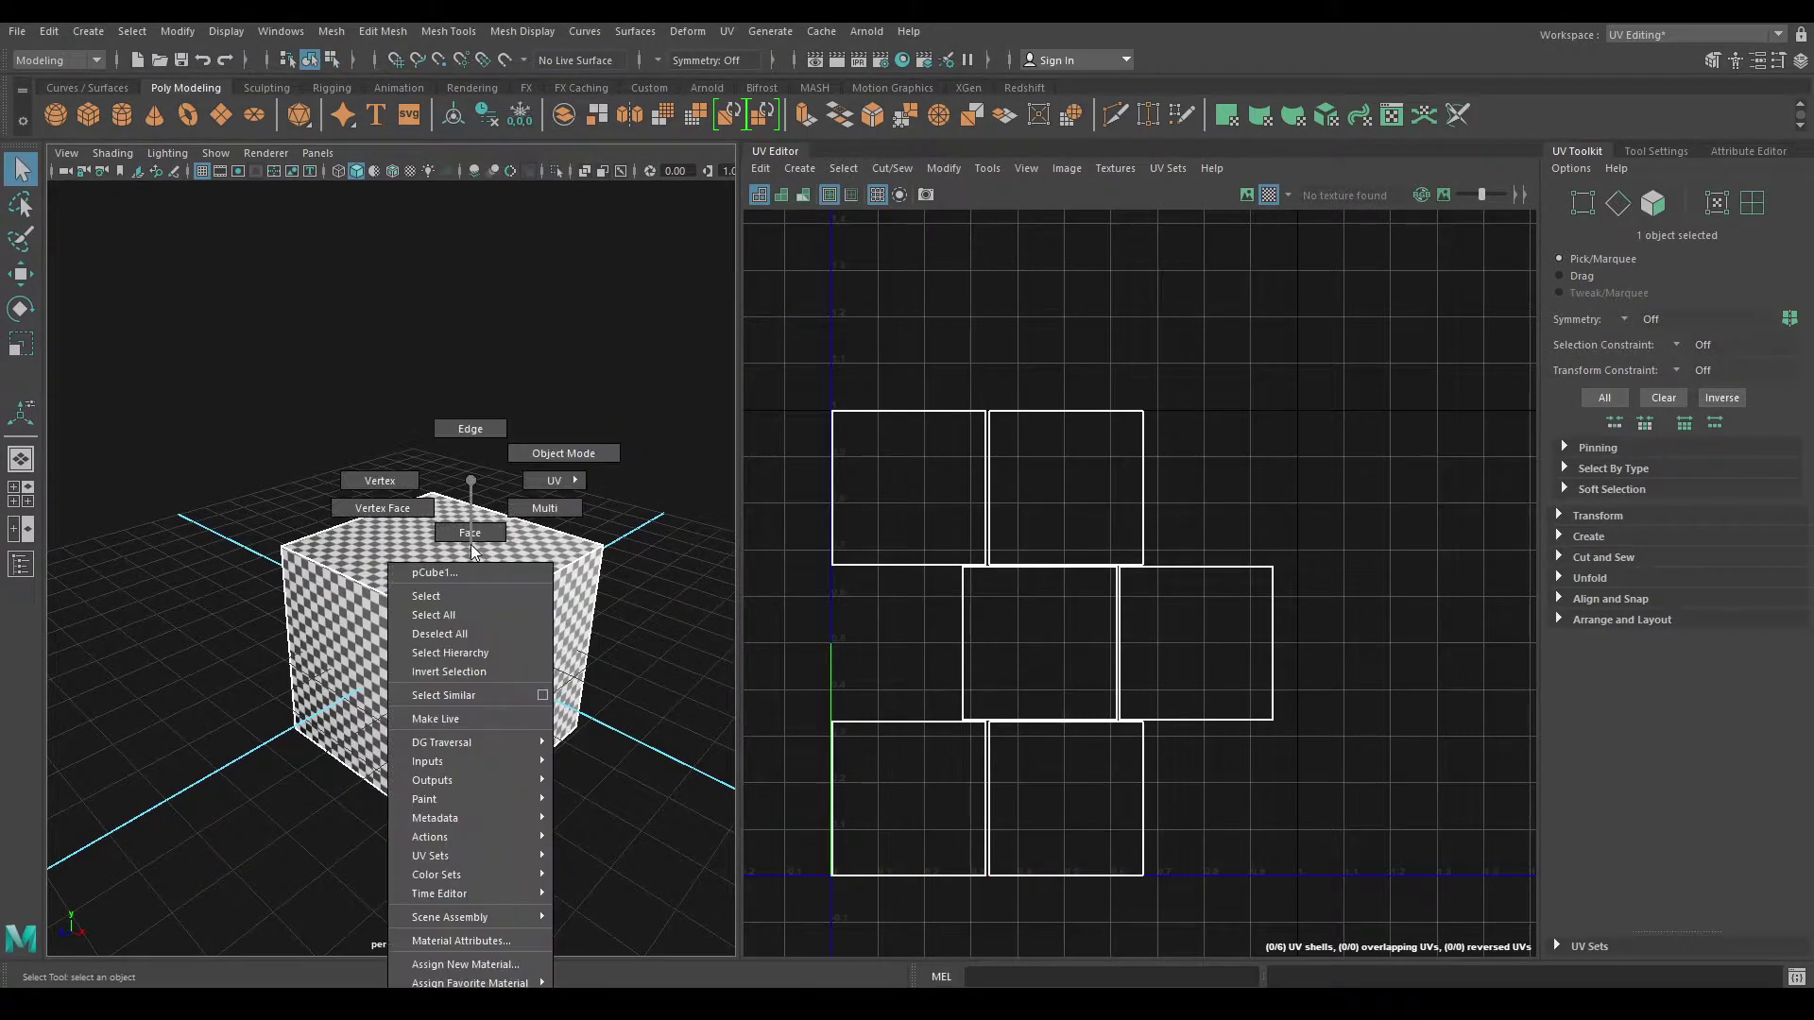
left_click(497, 962)
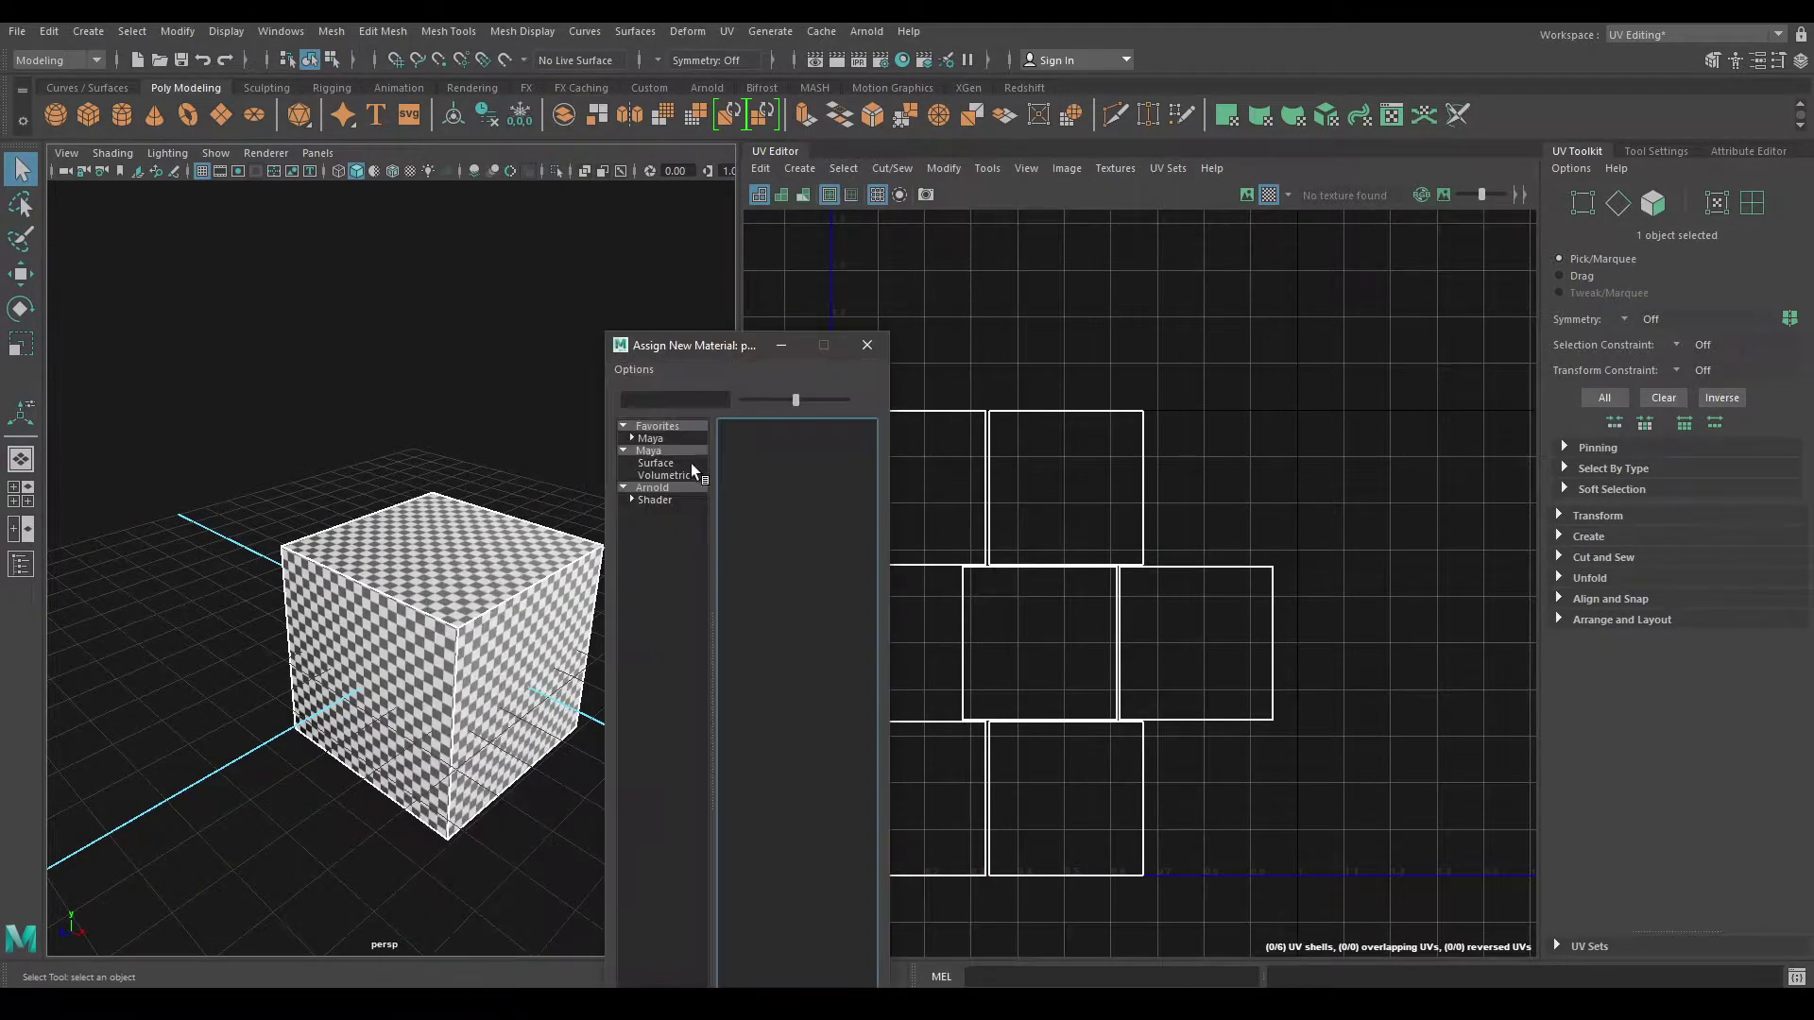
left_click(667, 488)
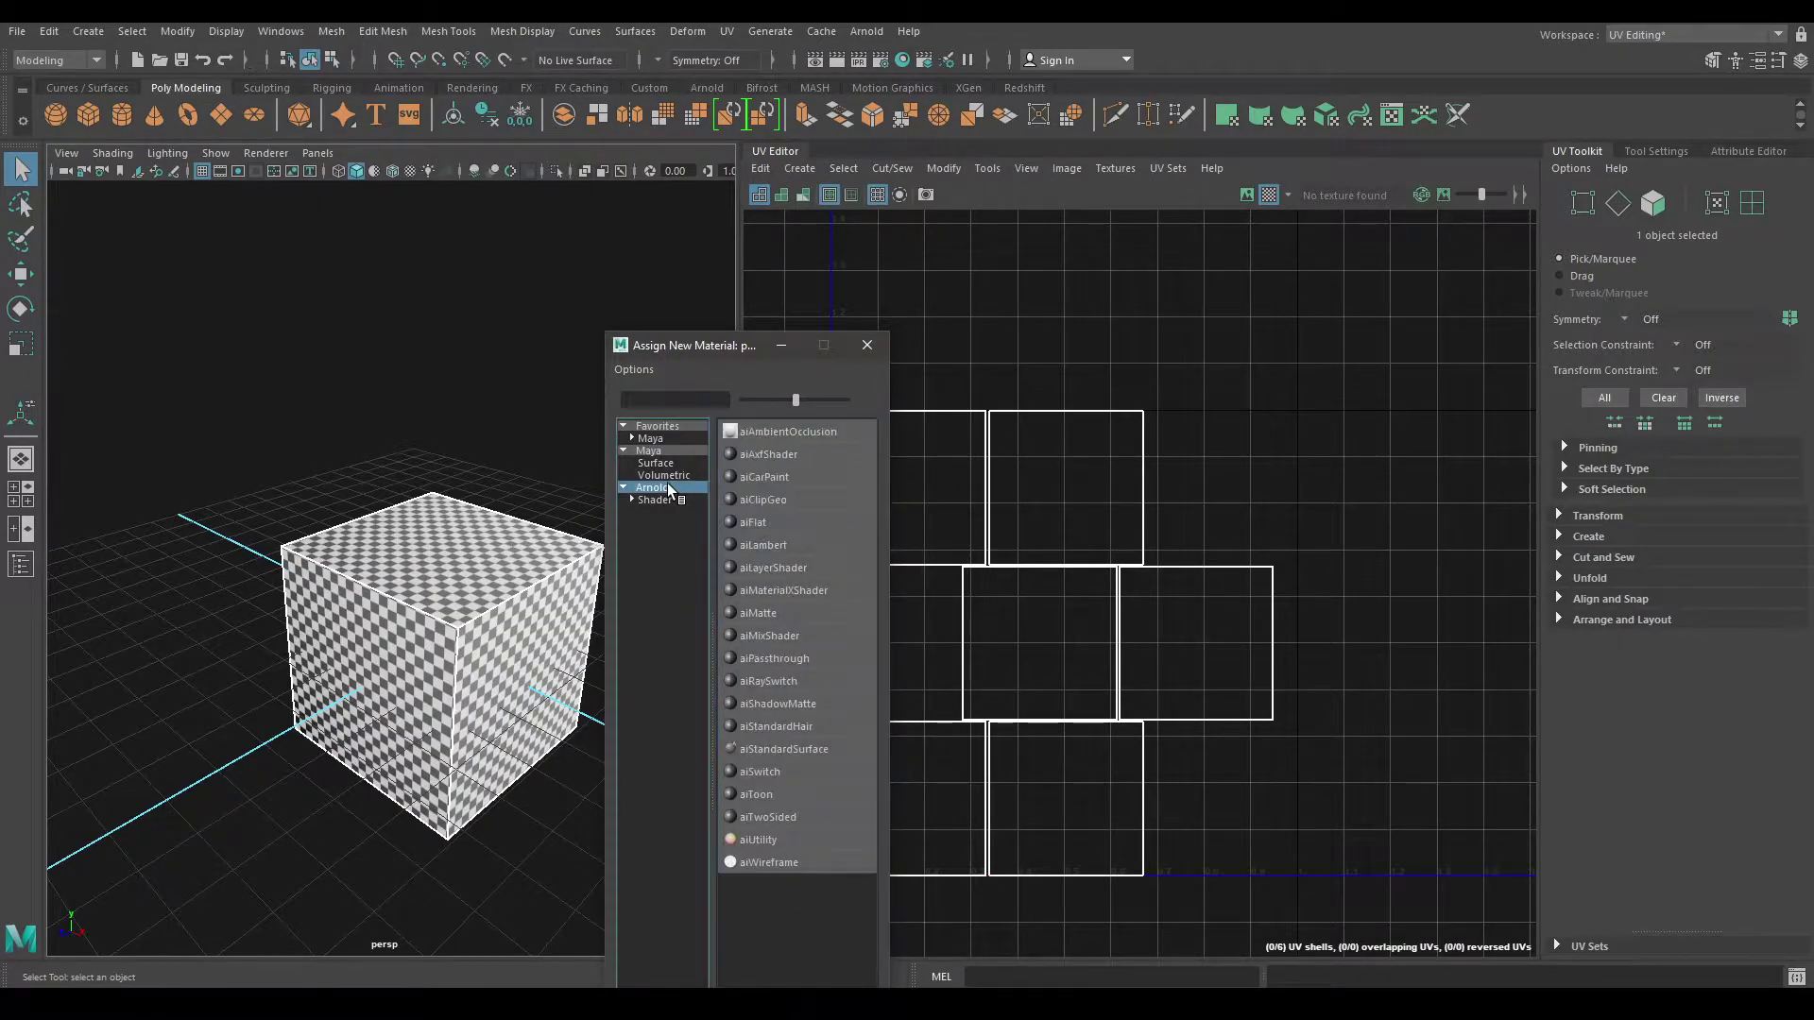
left_click(782, 750)
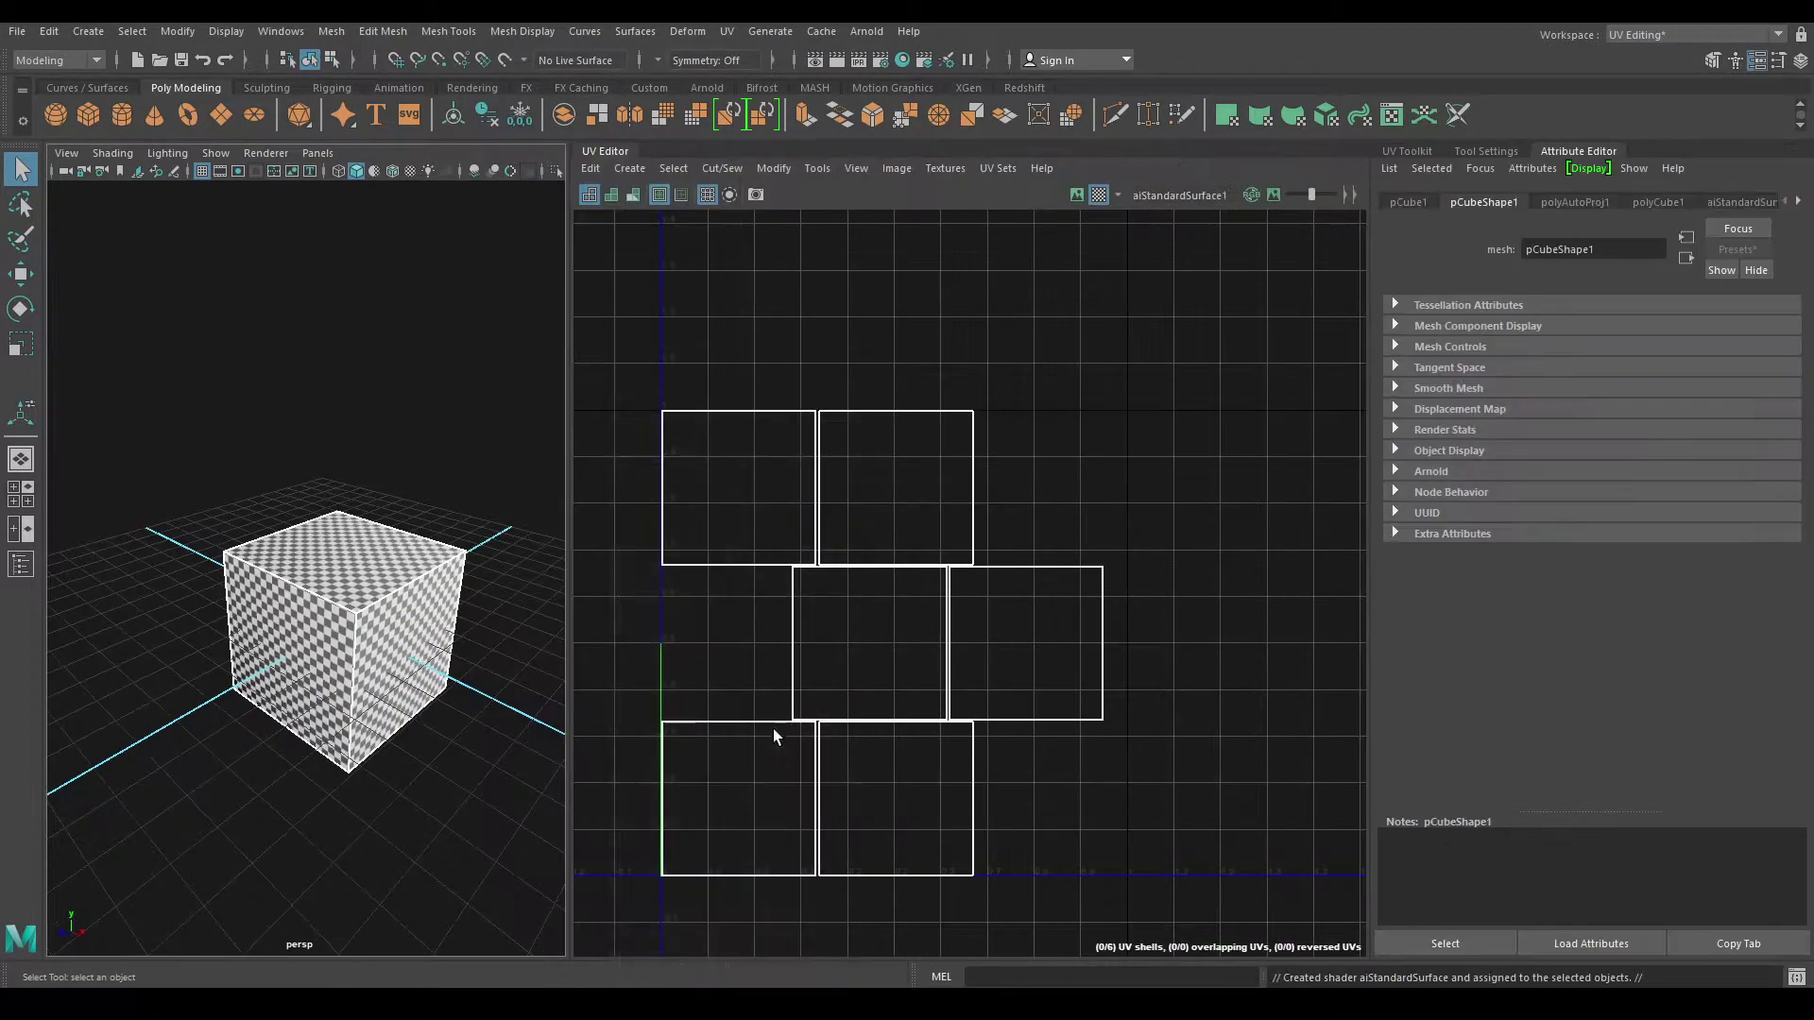
key("f")
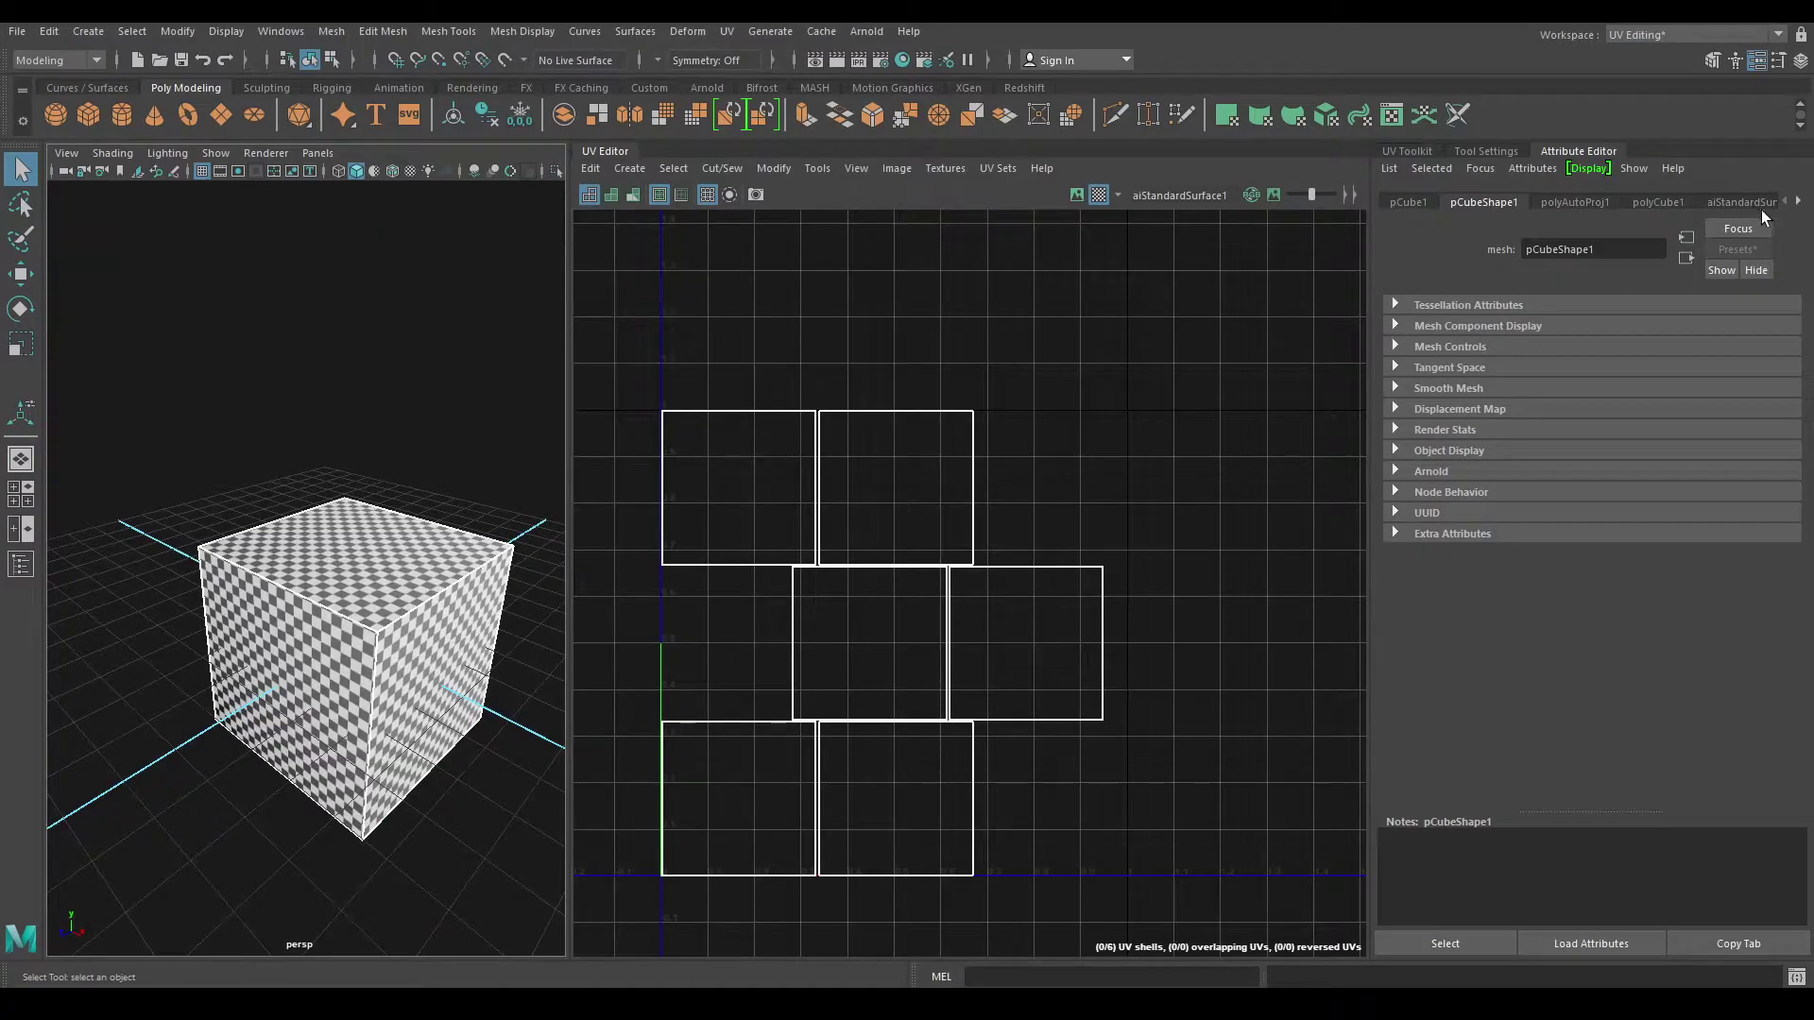
Step: Connect WoodenCrateTexture.jpg as the material's colour map and inspect the textured crate
left_click(1797, 203)
left_click(1744, 287)
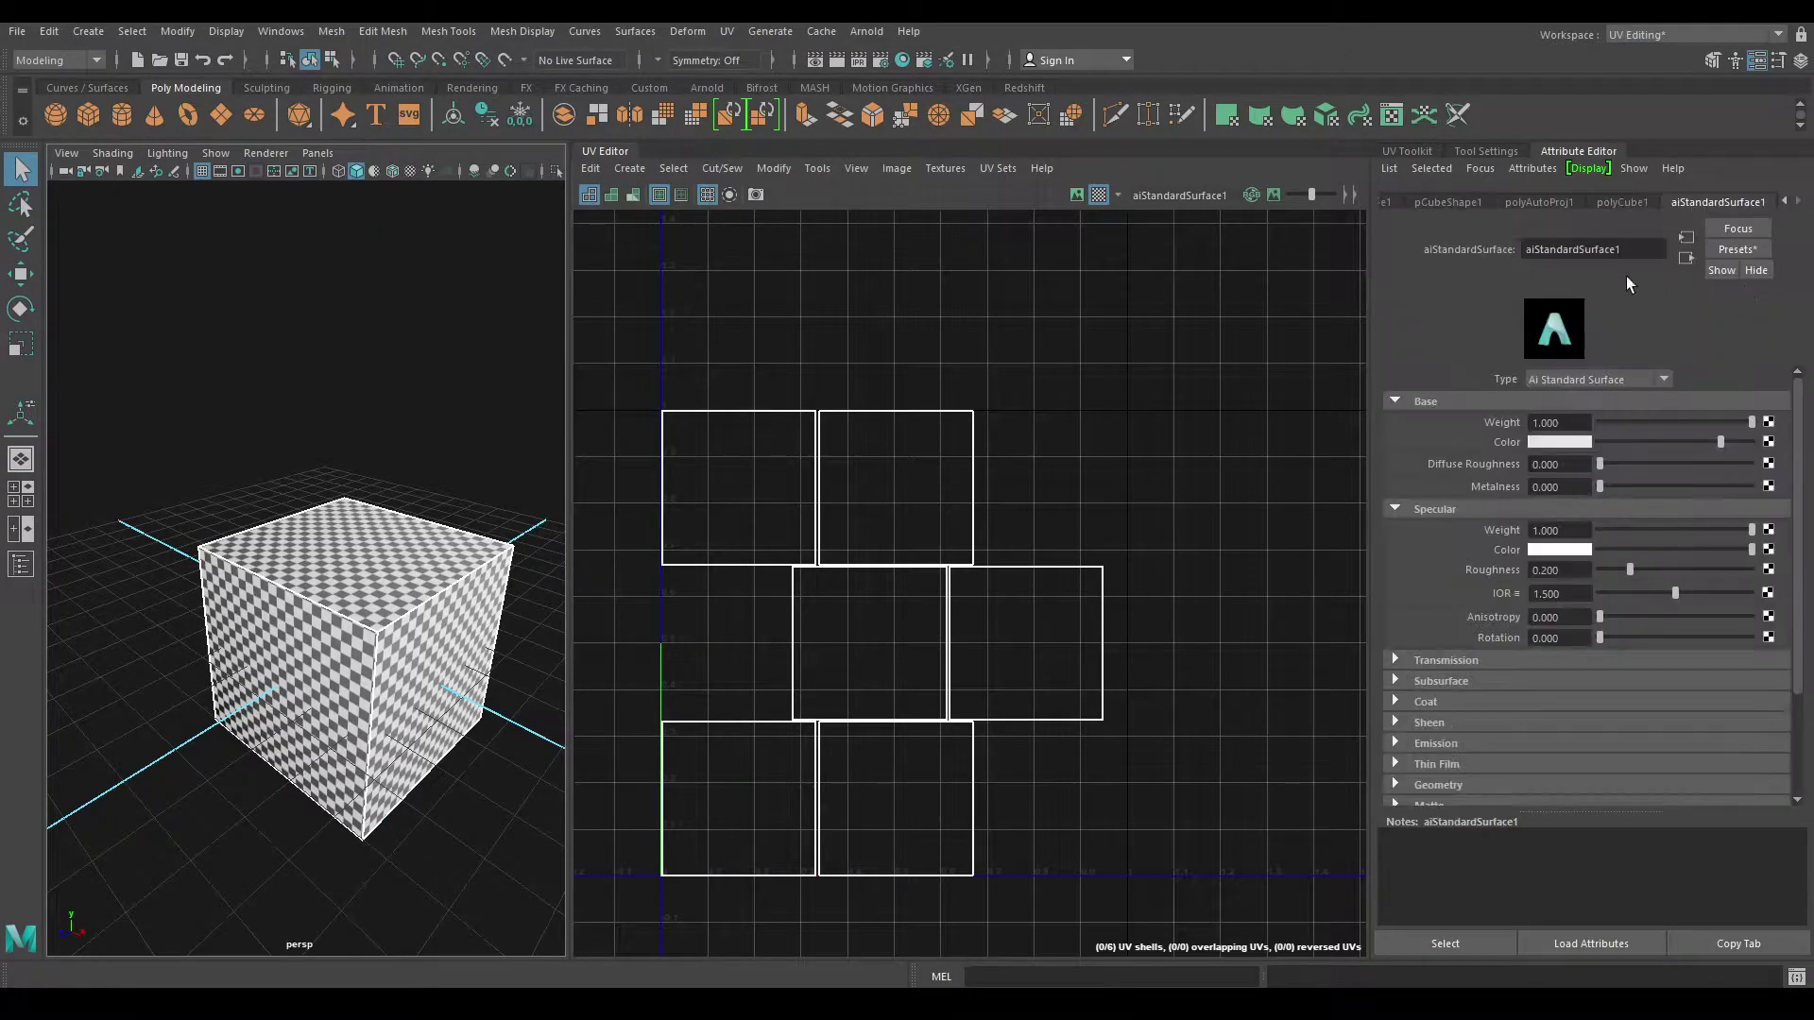
left_click(1768, 443)
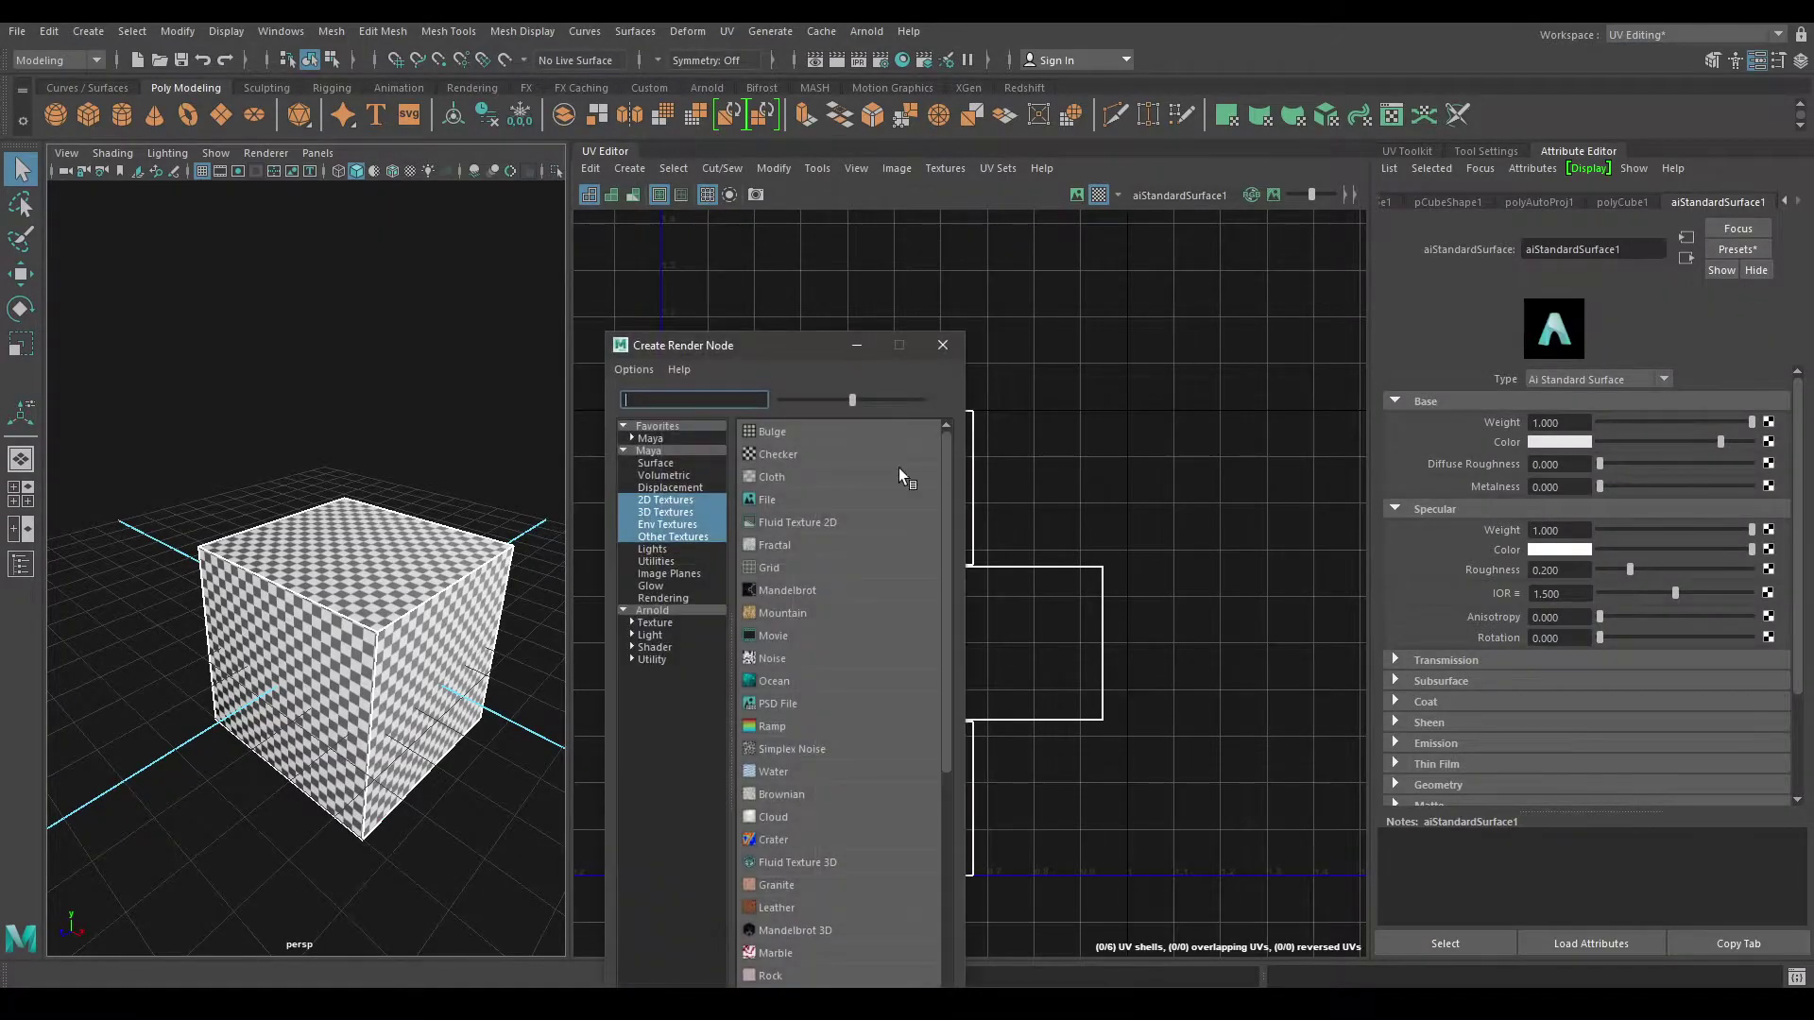
left_click(767, 500)
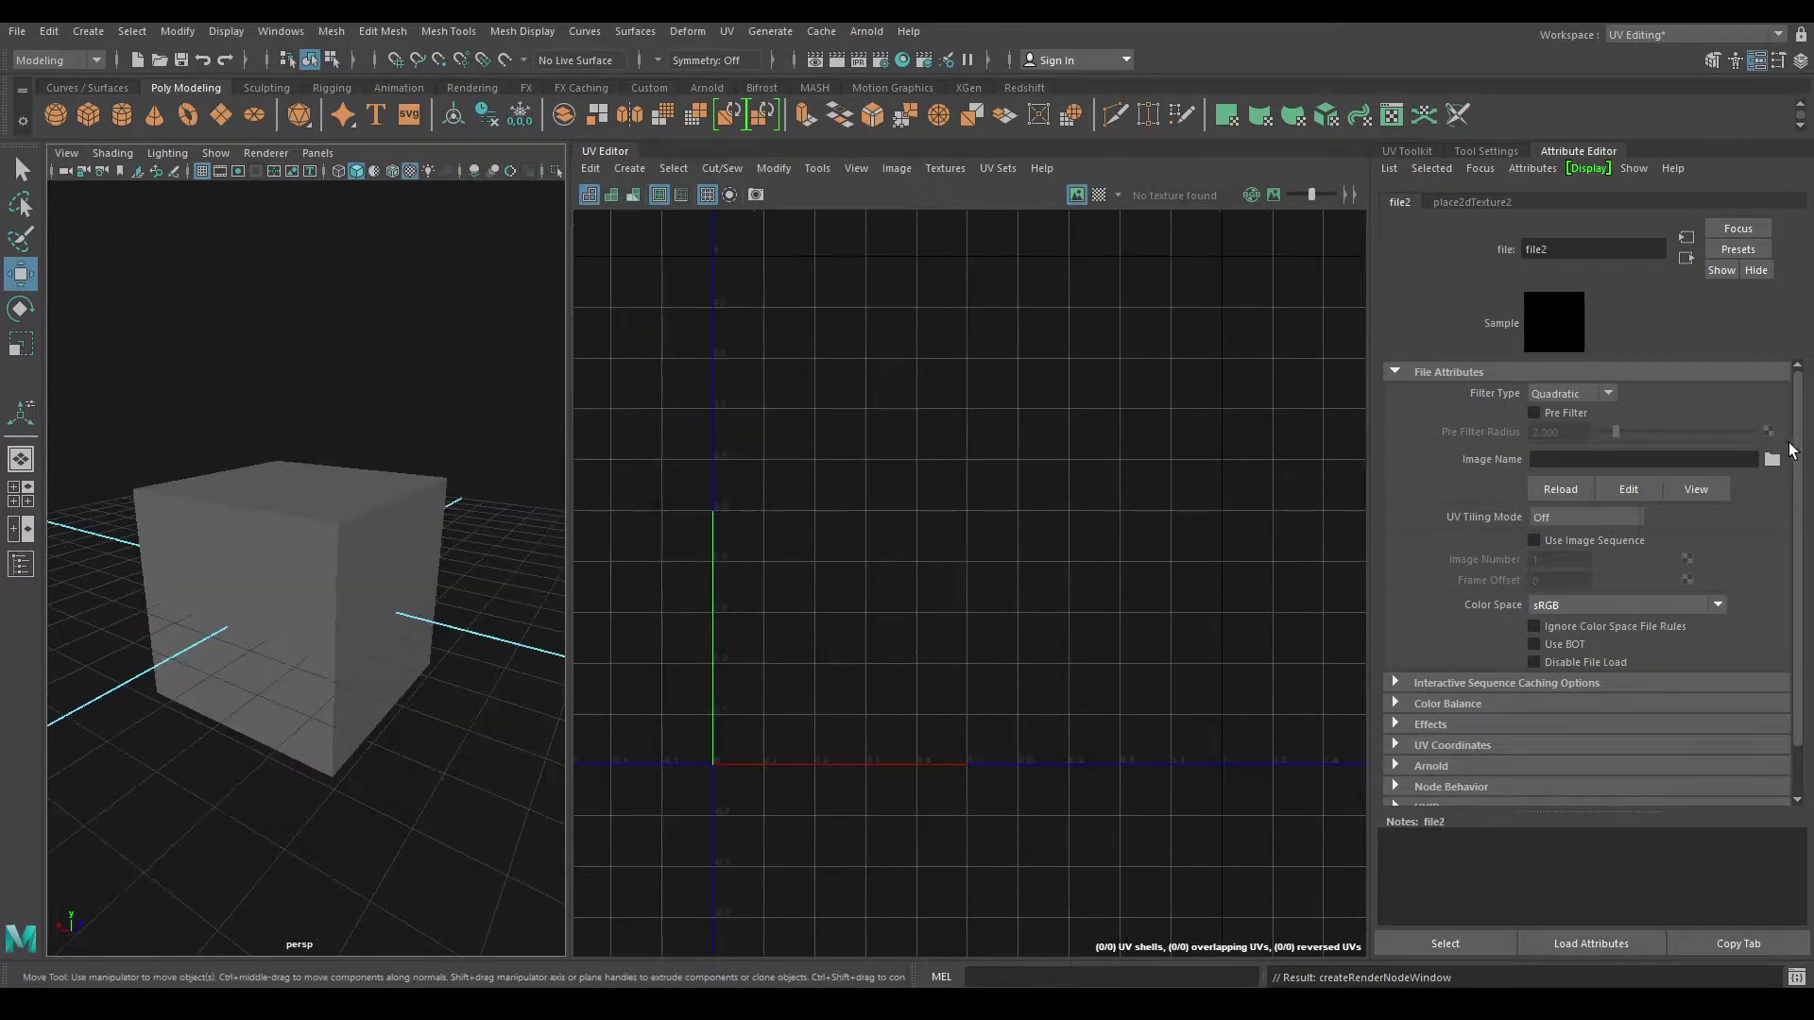
left_click(1771, 459)
left_click(848, 364)
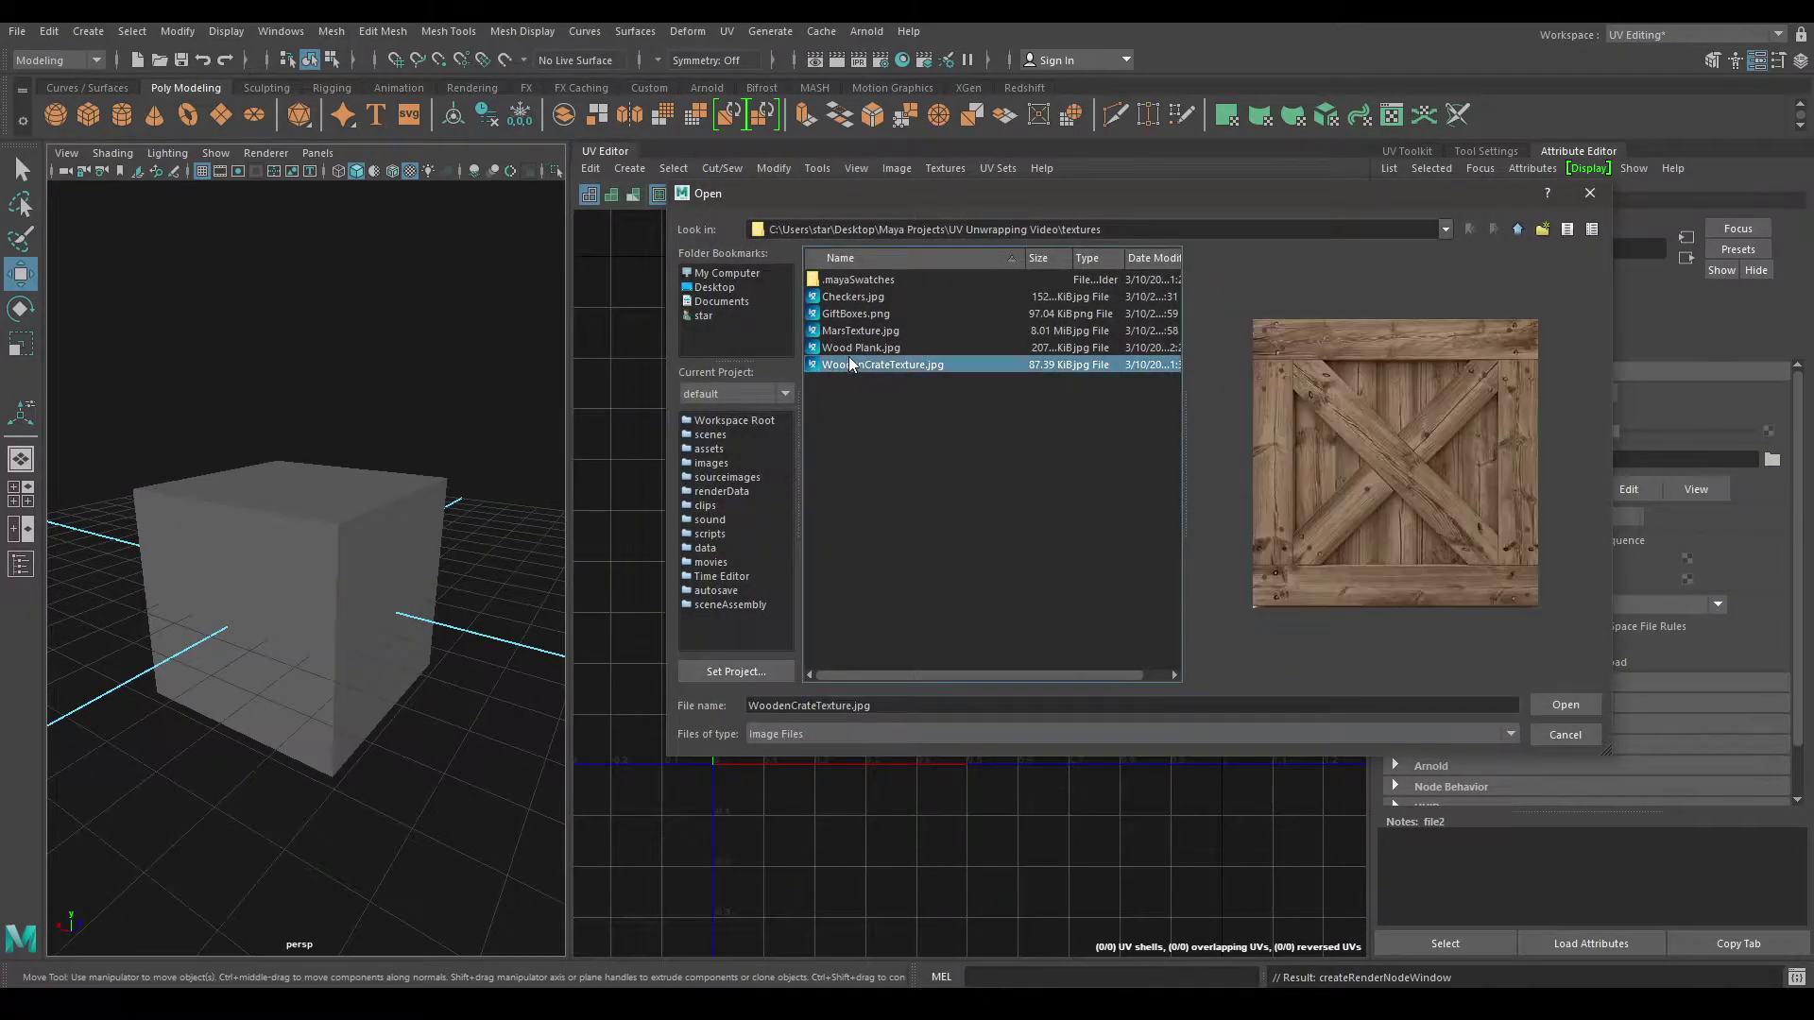
left_click(879, 350)
left_click(1566, 706)
mouse_move(541, 642)
left_mouse_down("alt")
mouse_move(377, 608)
mouse_move(399, 675)
mouse_move(319, 590)
mouse_move(393, 538)
mouse_move(358, 571)
mouse_move(389, 614)
mouse_move(398, 567)
mouse_move(395, 614)
left_mouse_up("alt")
left_click(319, 589)
mouse_move(394, 614)
right_mouse_down("alt")
mouse_move(391, 660)
mouse_move(353, 627)
right_mouse_up("alt")
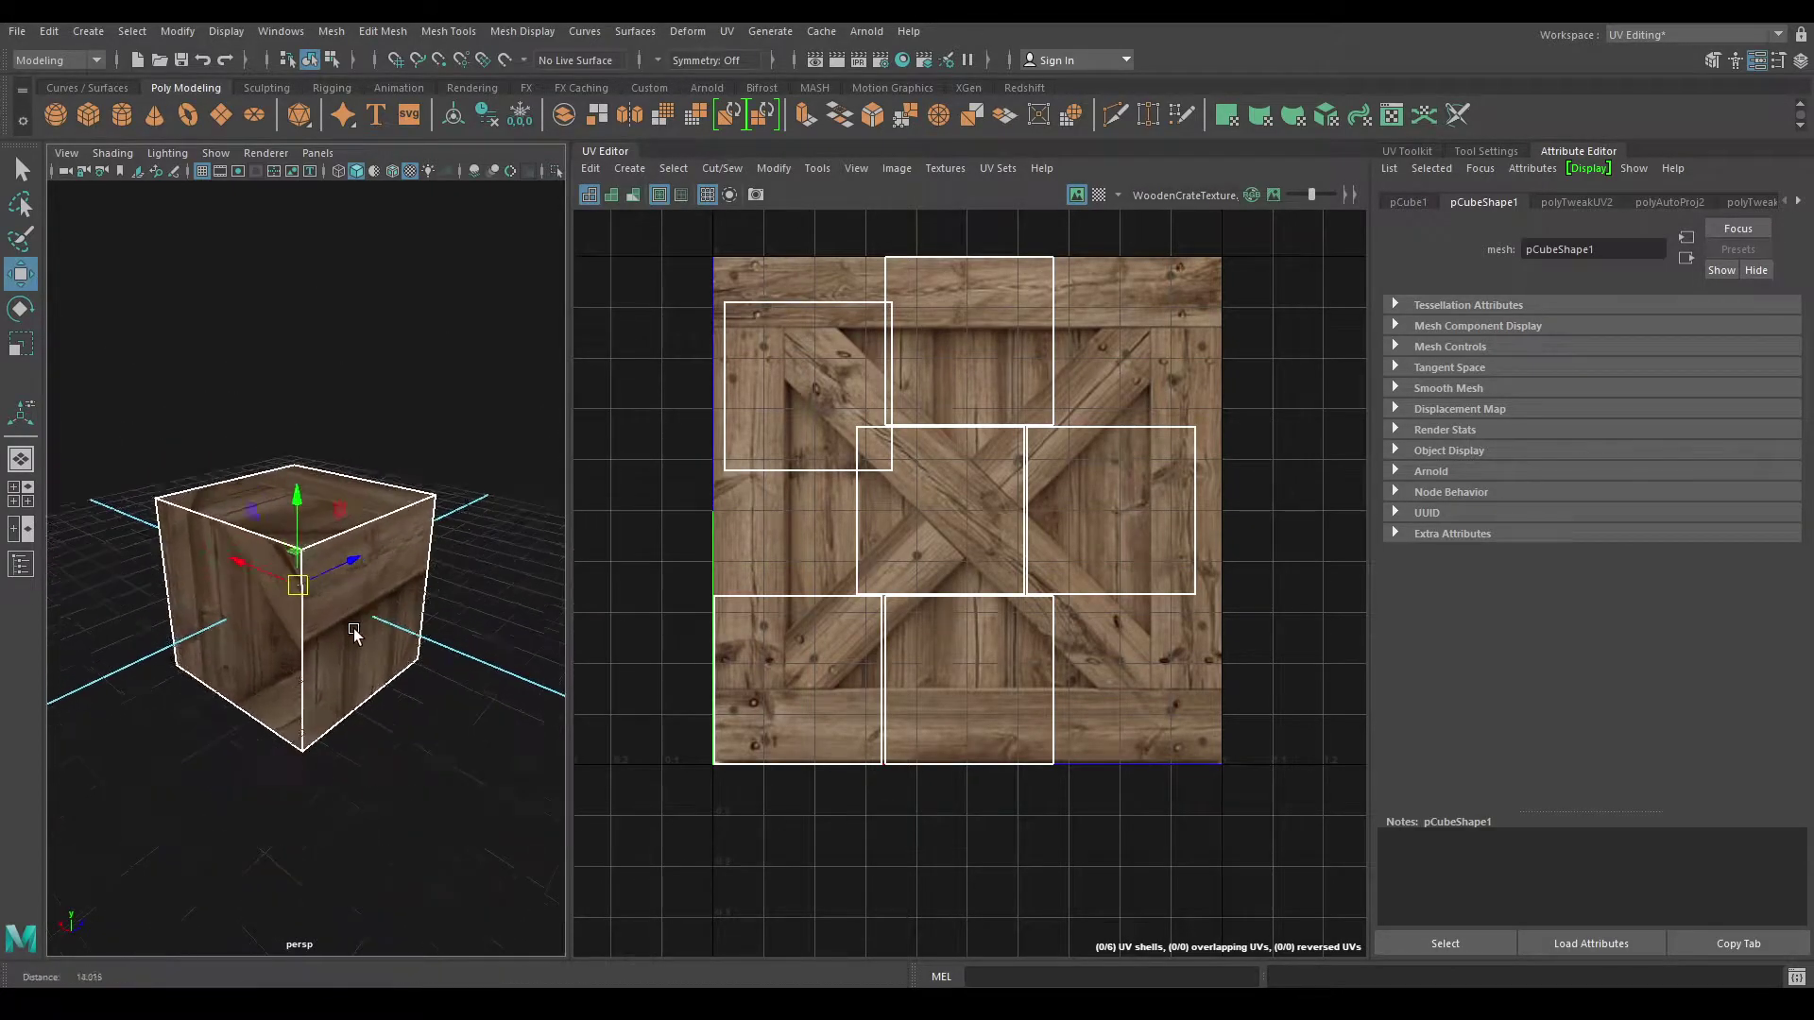
left_click_drag(353, 628, 390, 690, "alt")
Step: Switch to UV shell selection and move the left shell onto the top-centre square
right_click(994, 357)
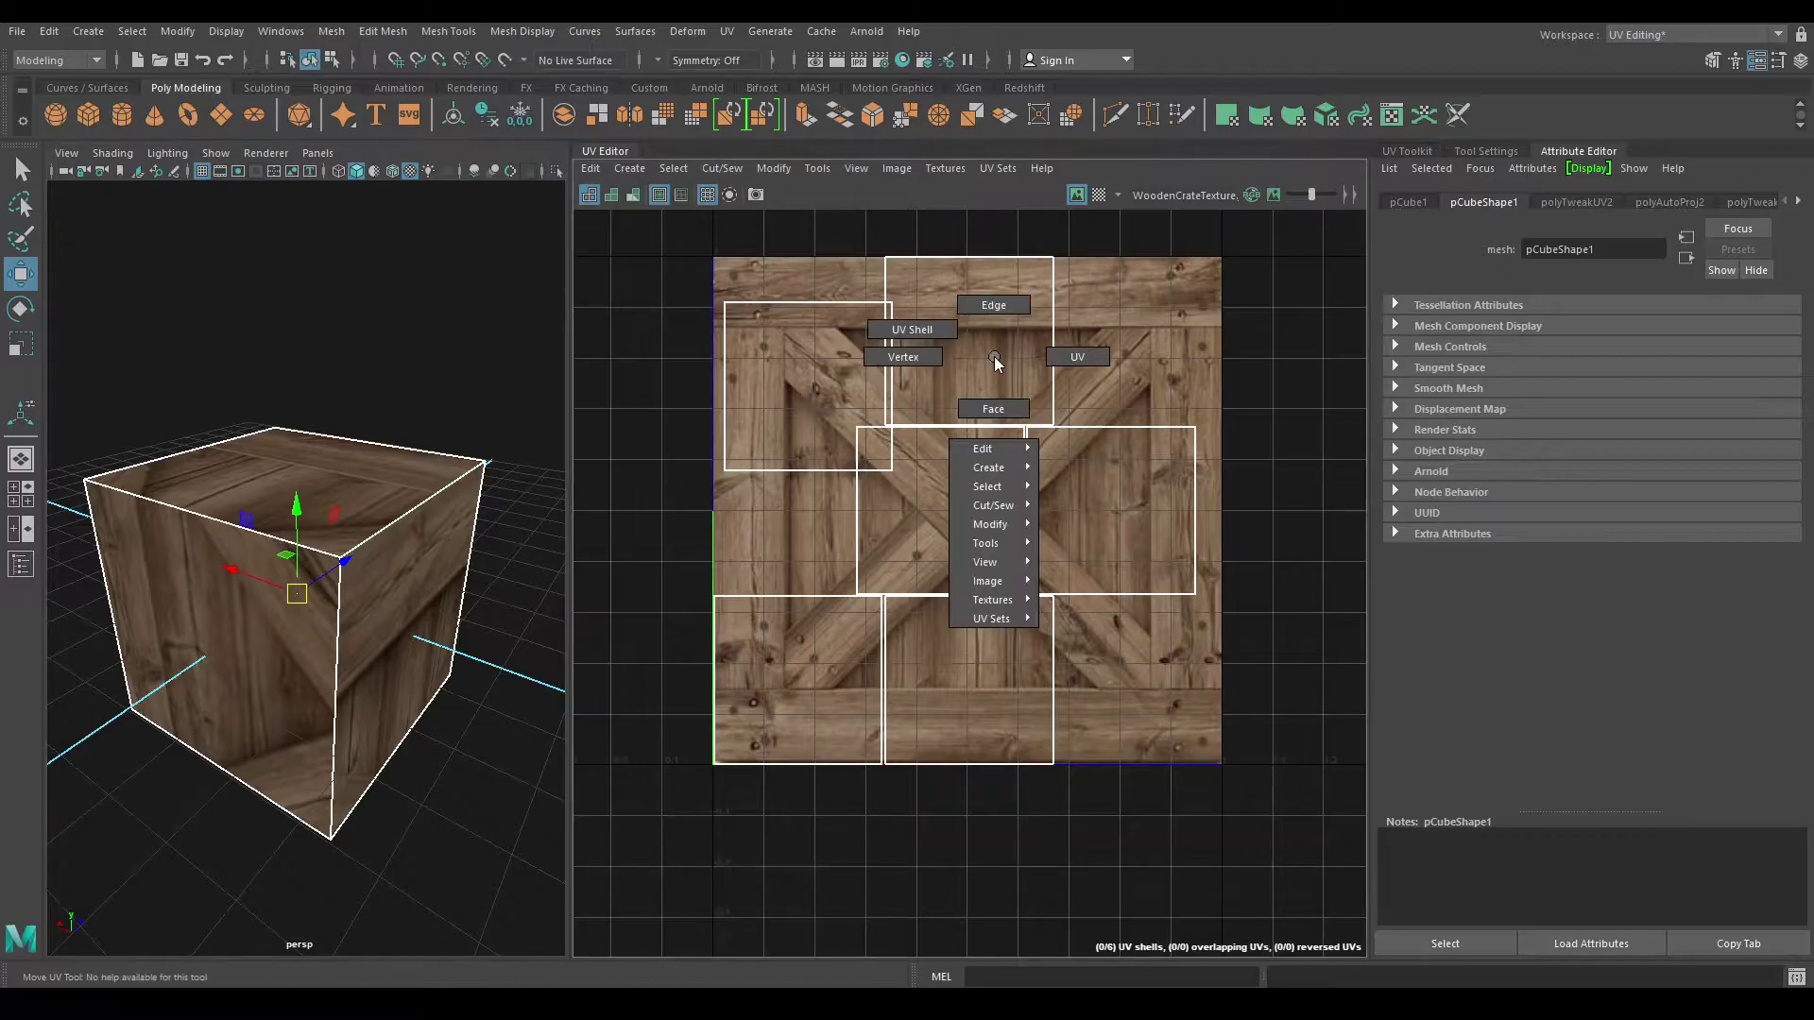
right_click_drag(926, 332, 922, 325)
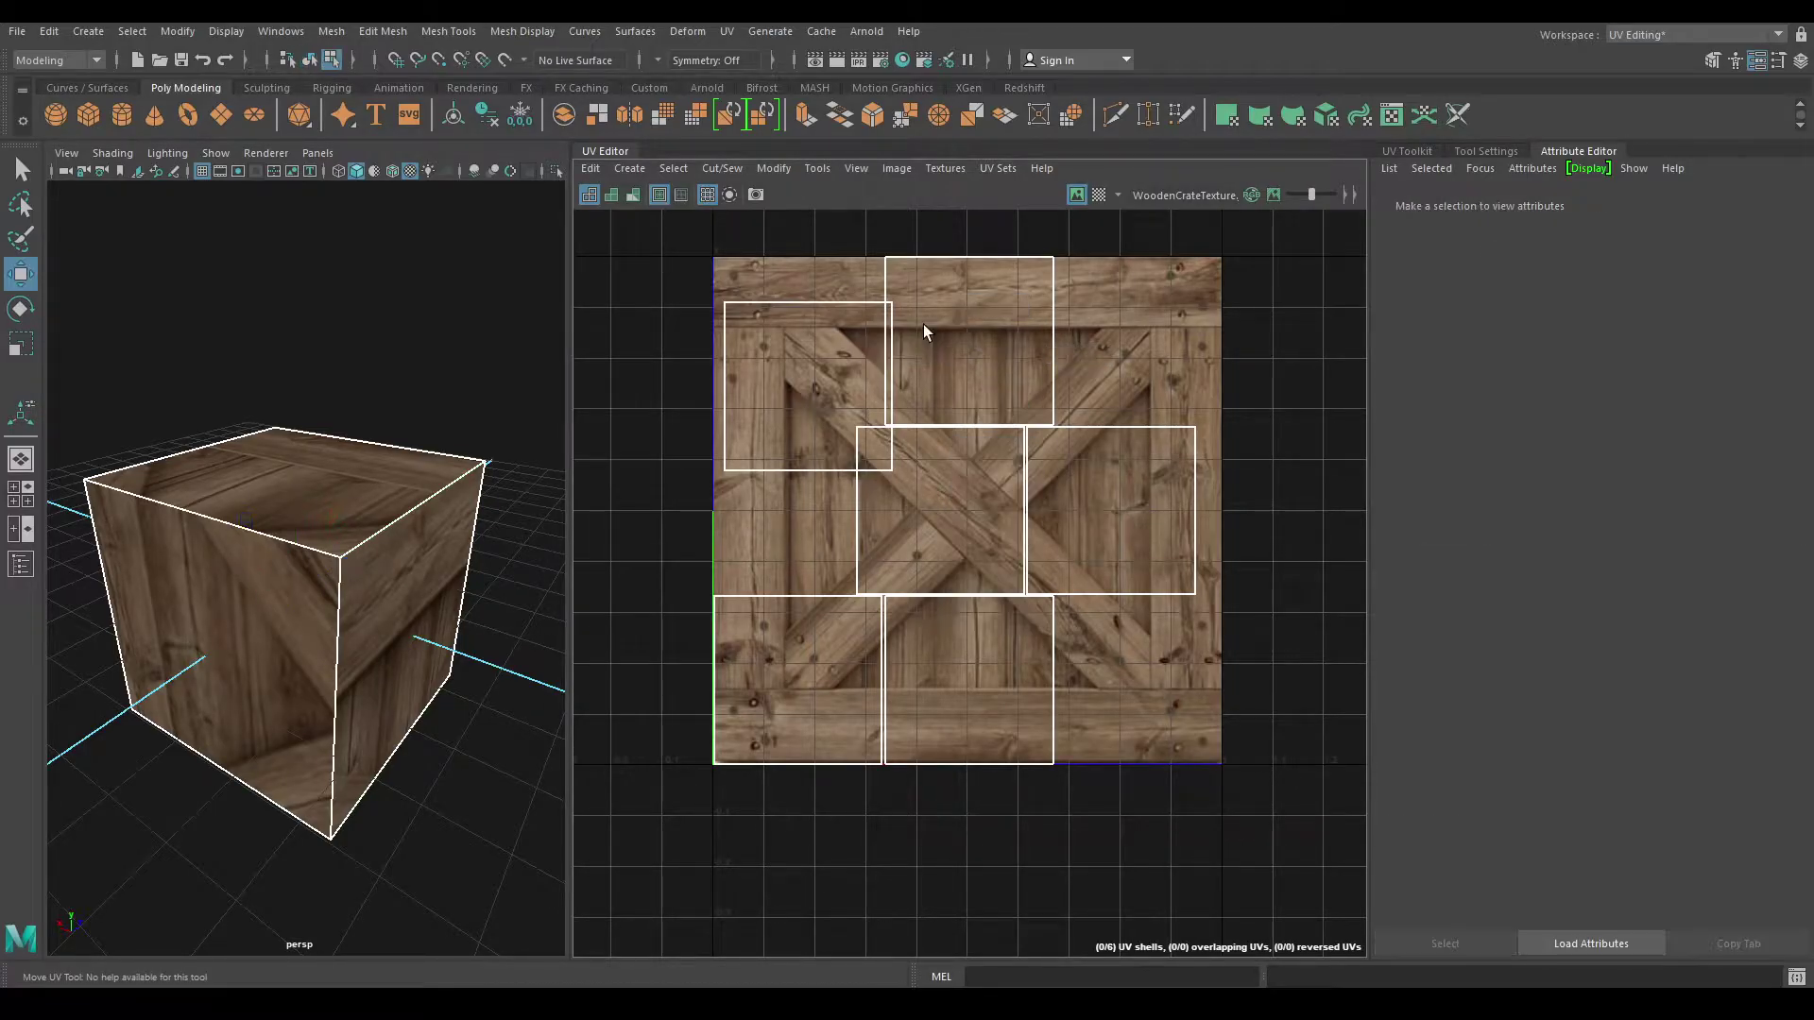
left_click(828, 380)
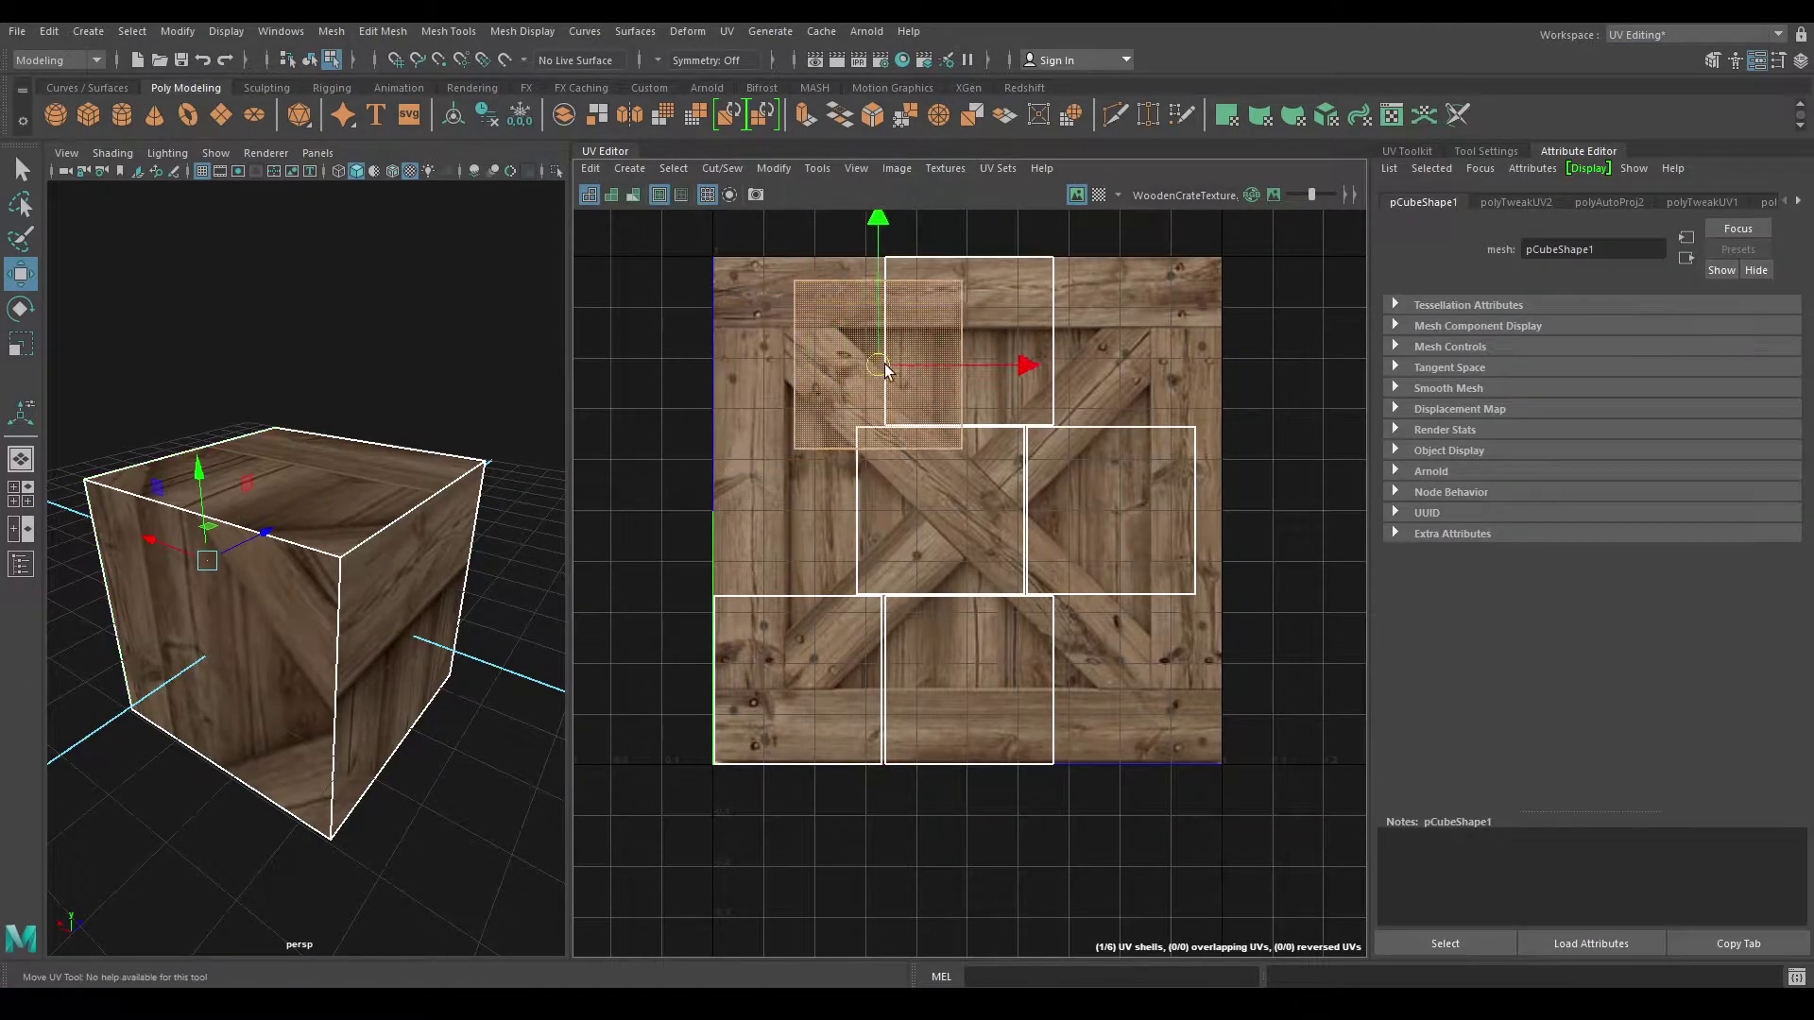
left_click_drag(805, 395, 975, 349)
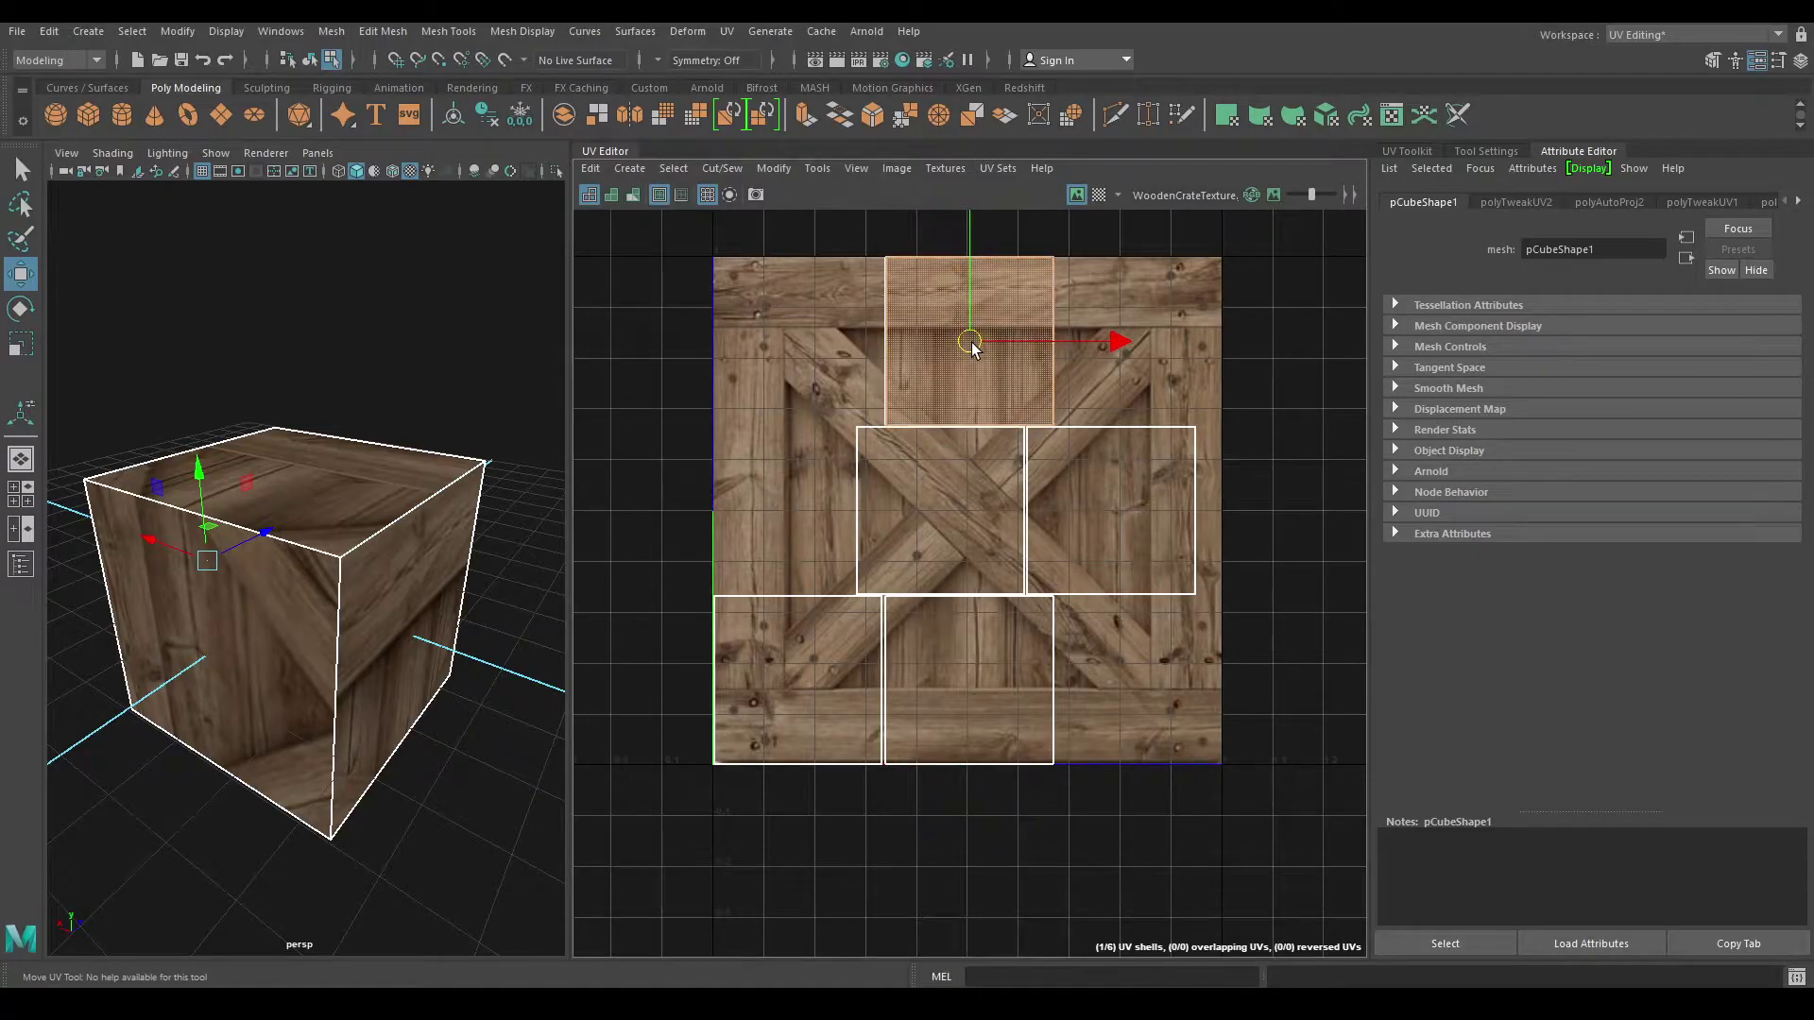
left_click_drag(973, 347, 818, 395)
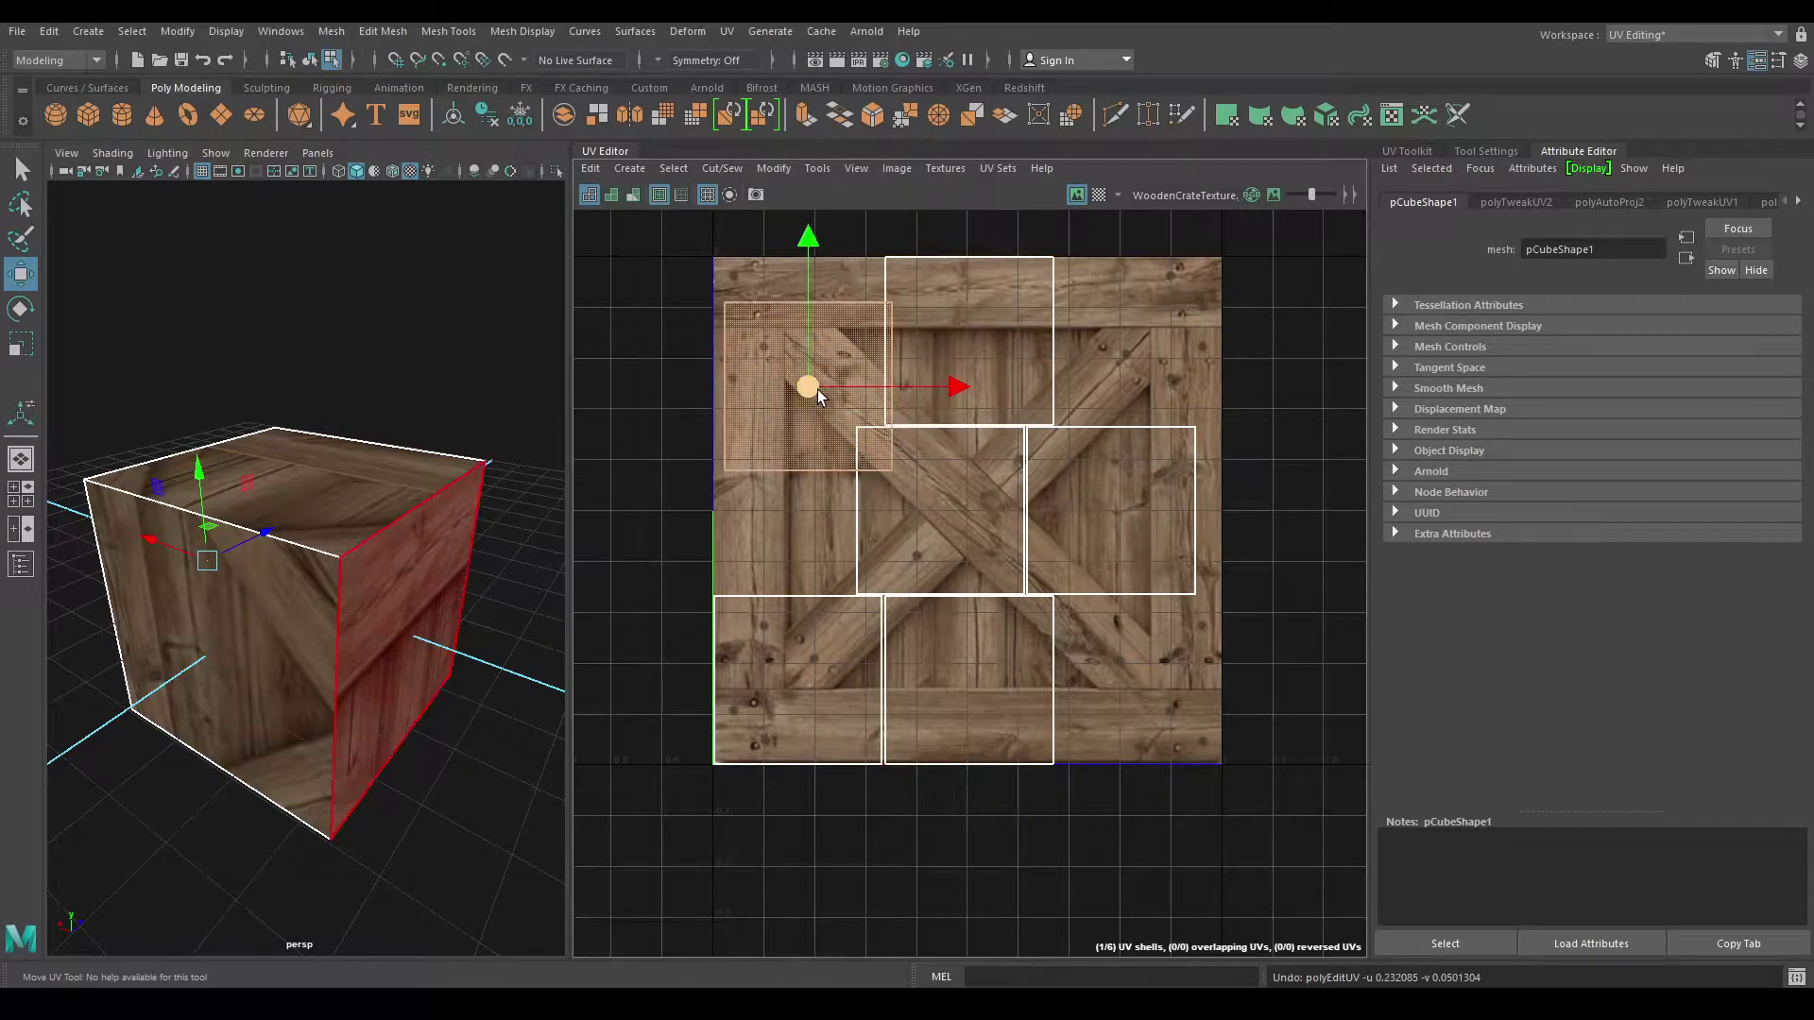
key("F8")
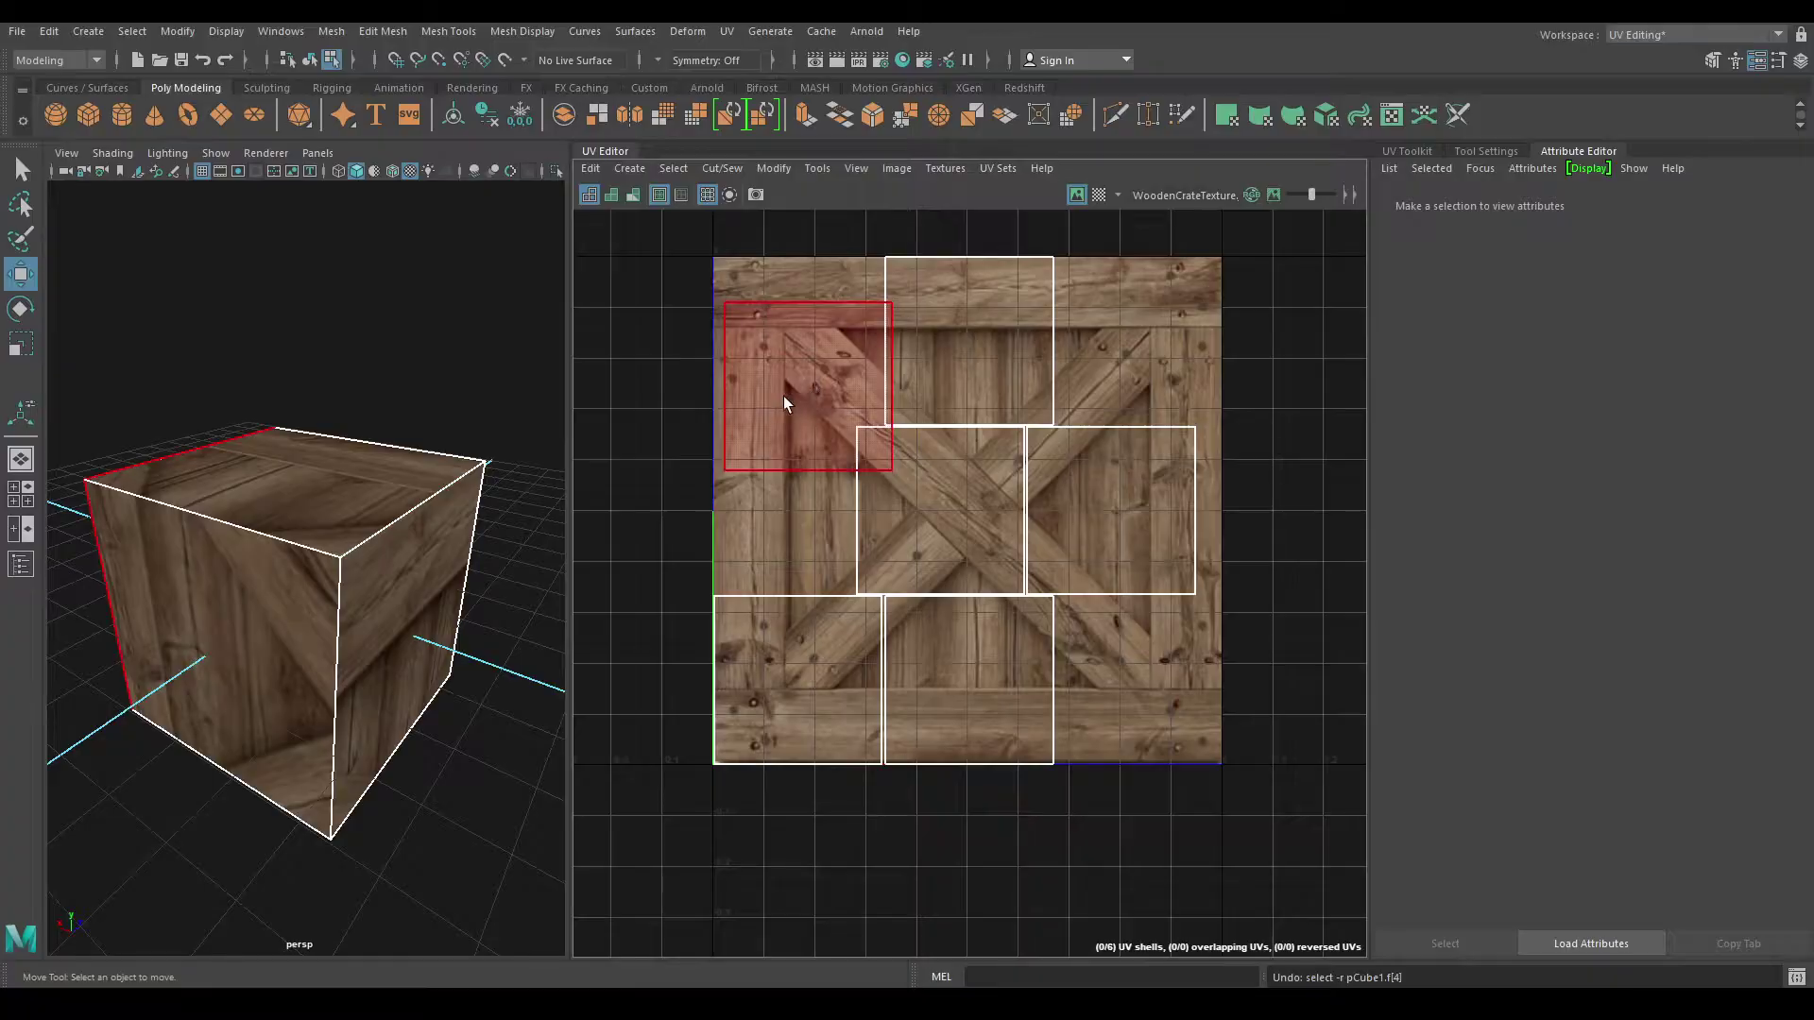
left_click(803, 433)
left_click_drag(815, 384, 978, 345)
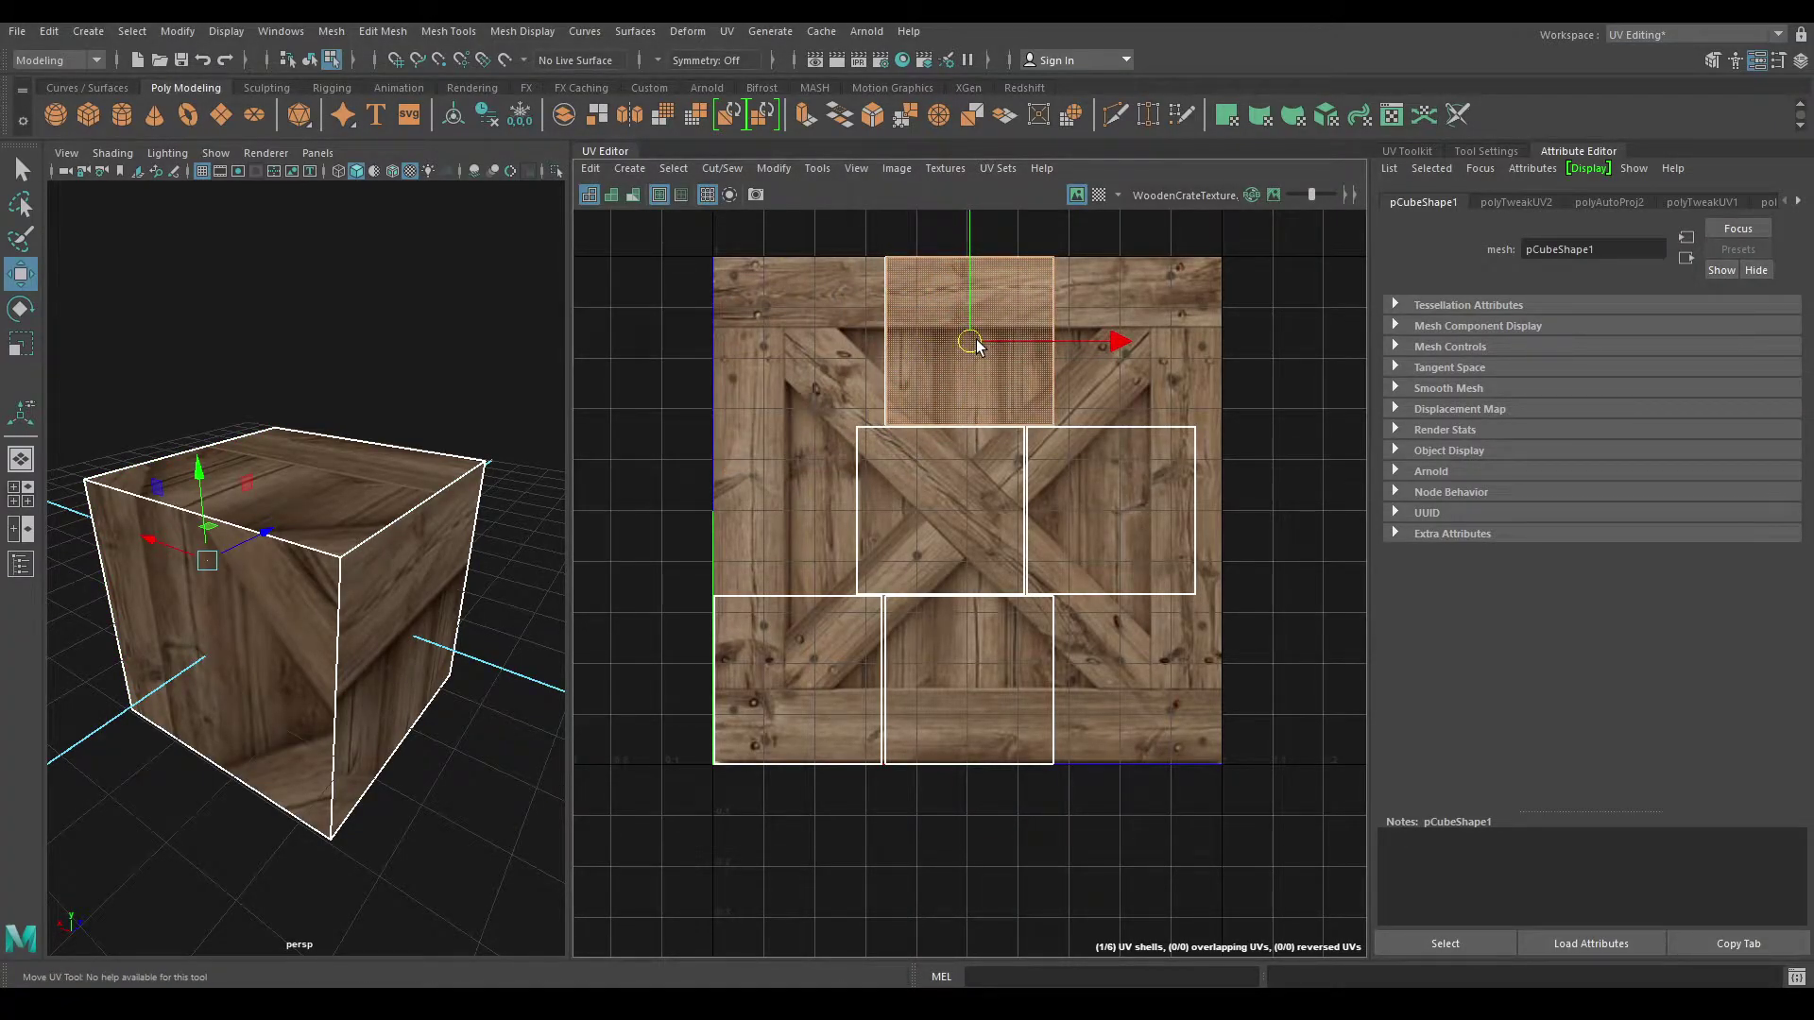
Step: Stack the centre, right, bottom and bottom-left shells there, then move all six to the texture centre
left_click(940, 511)
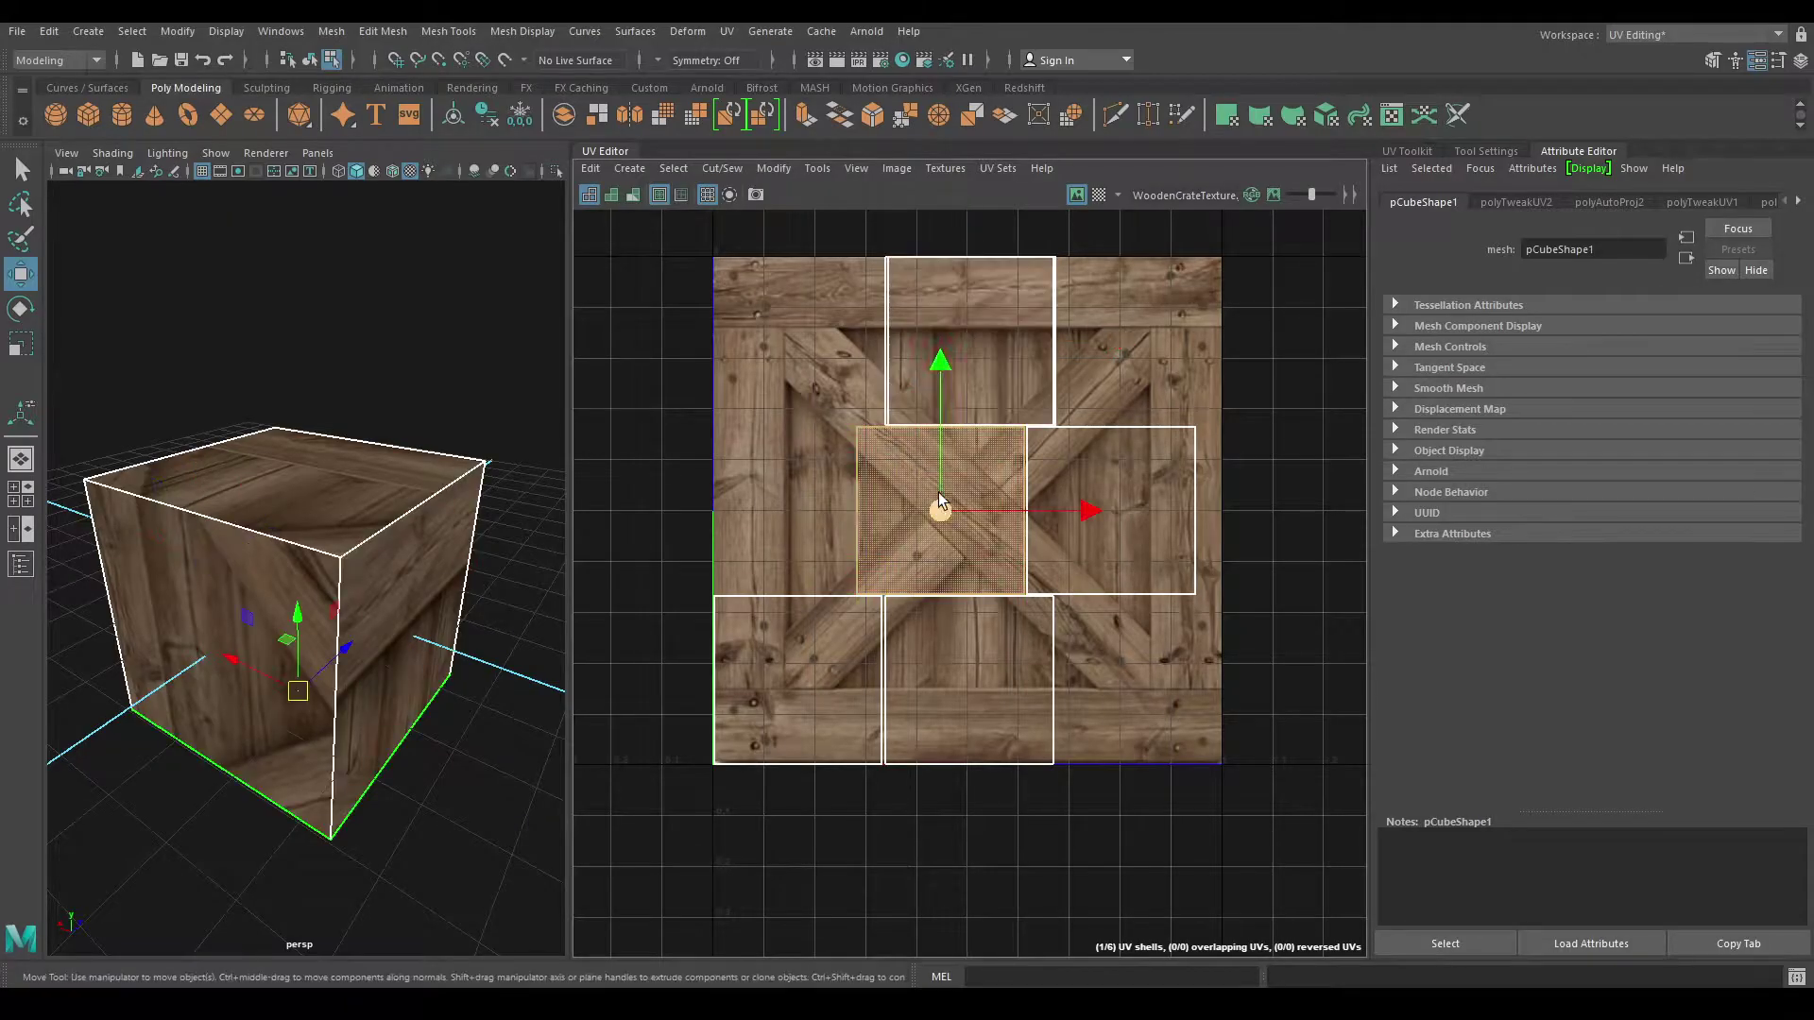
left_click_drag(940, 511, 973, 343)
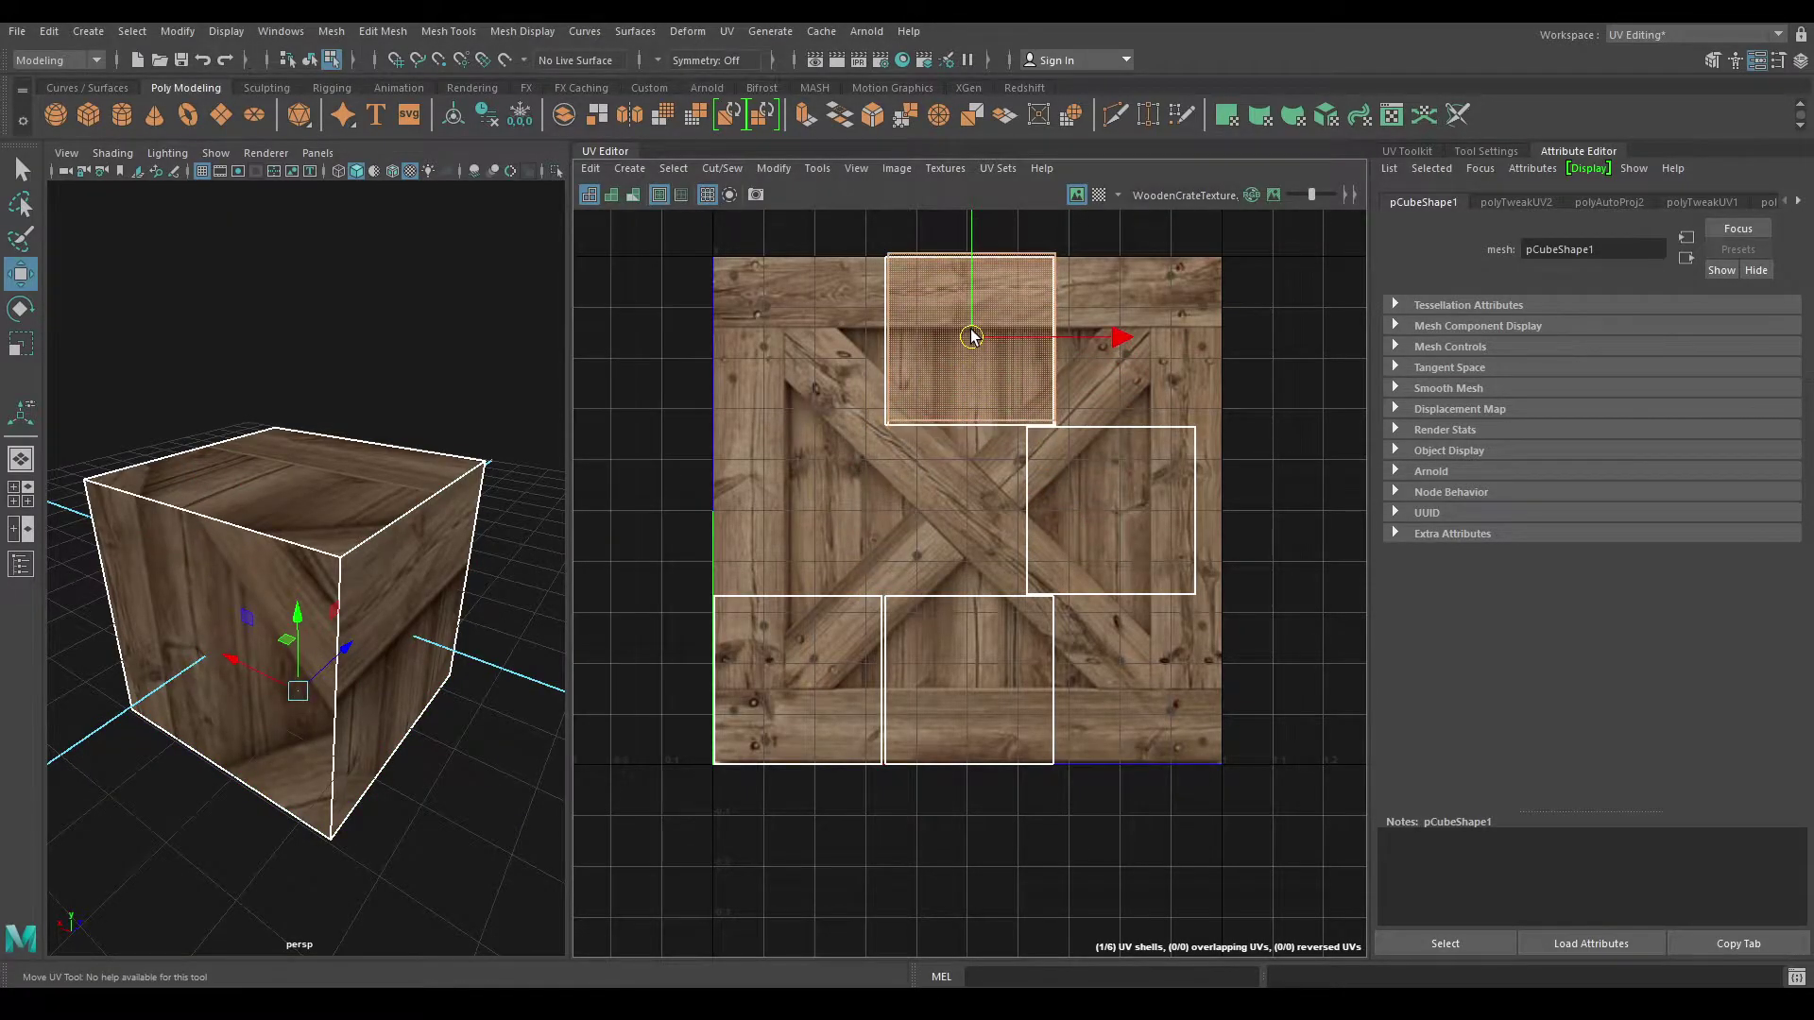
left_click(1096, 511)
mouse_move(1096, 510)
left_mouse_down()
mouse_move(1024, 356)
mouse_move(984, 345)
left_mouse_up()
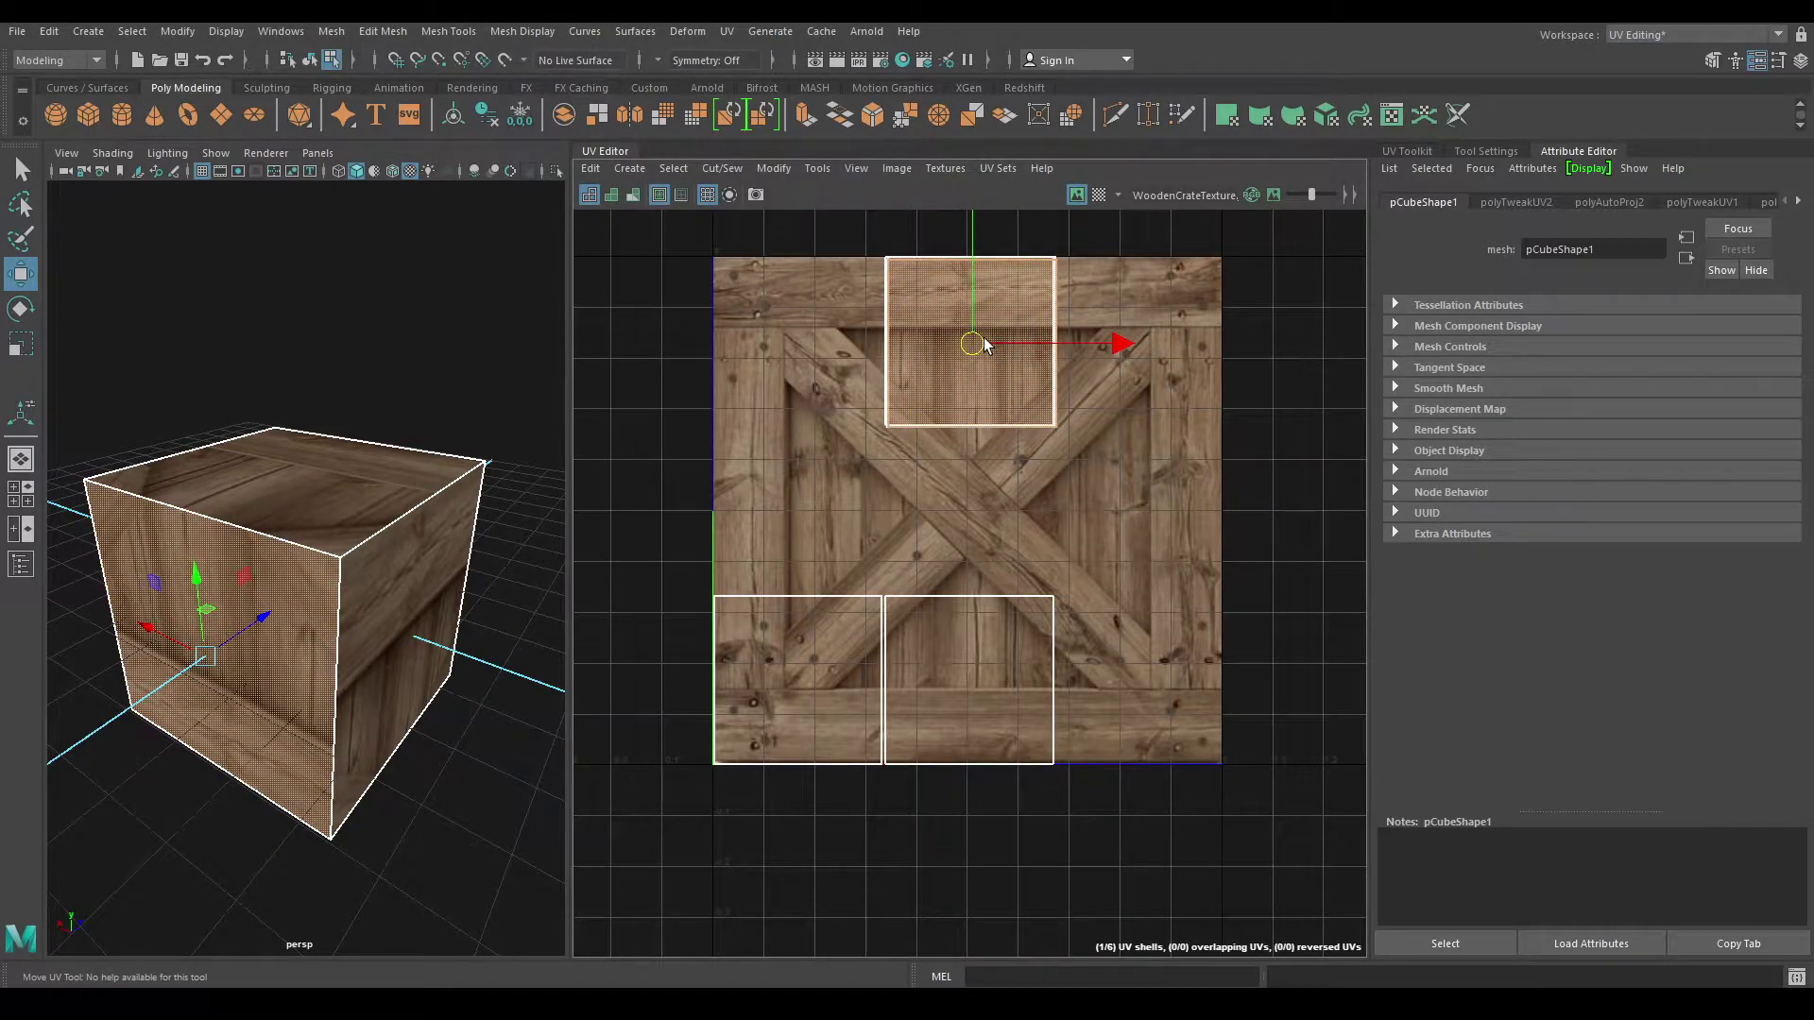
left_click(971, 667)
left_click_drag(971, 666, 969, 342)
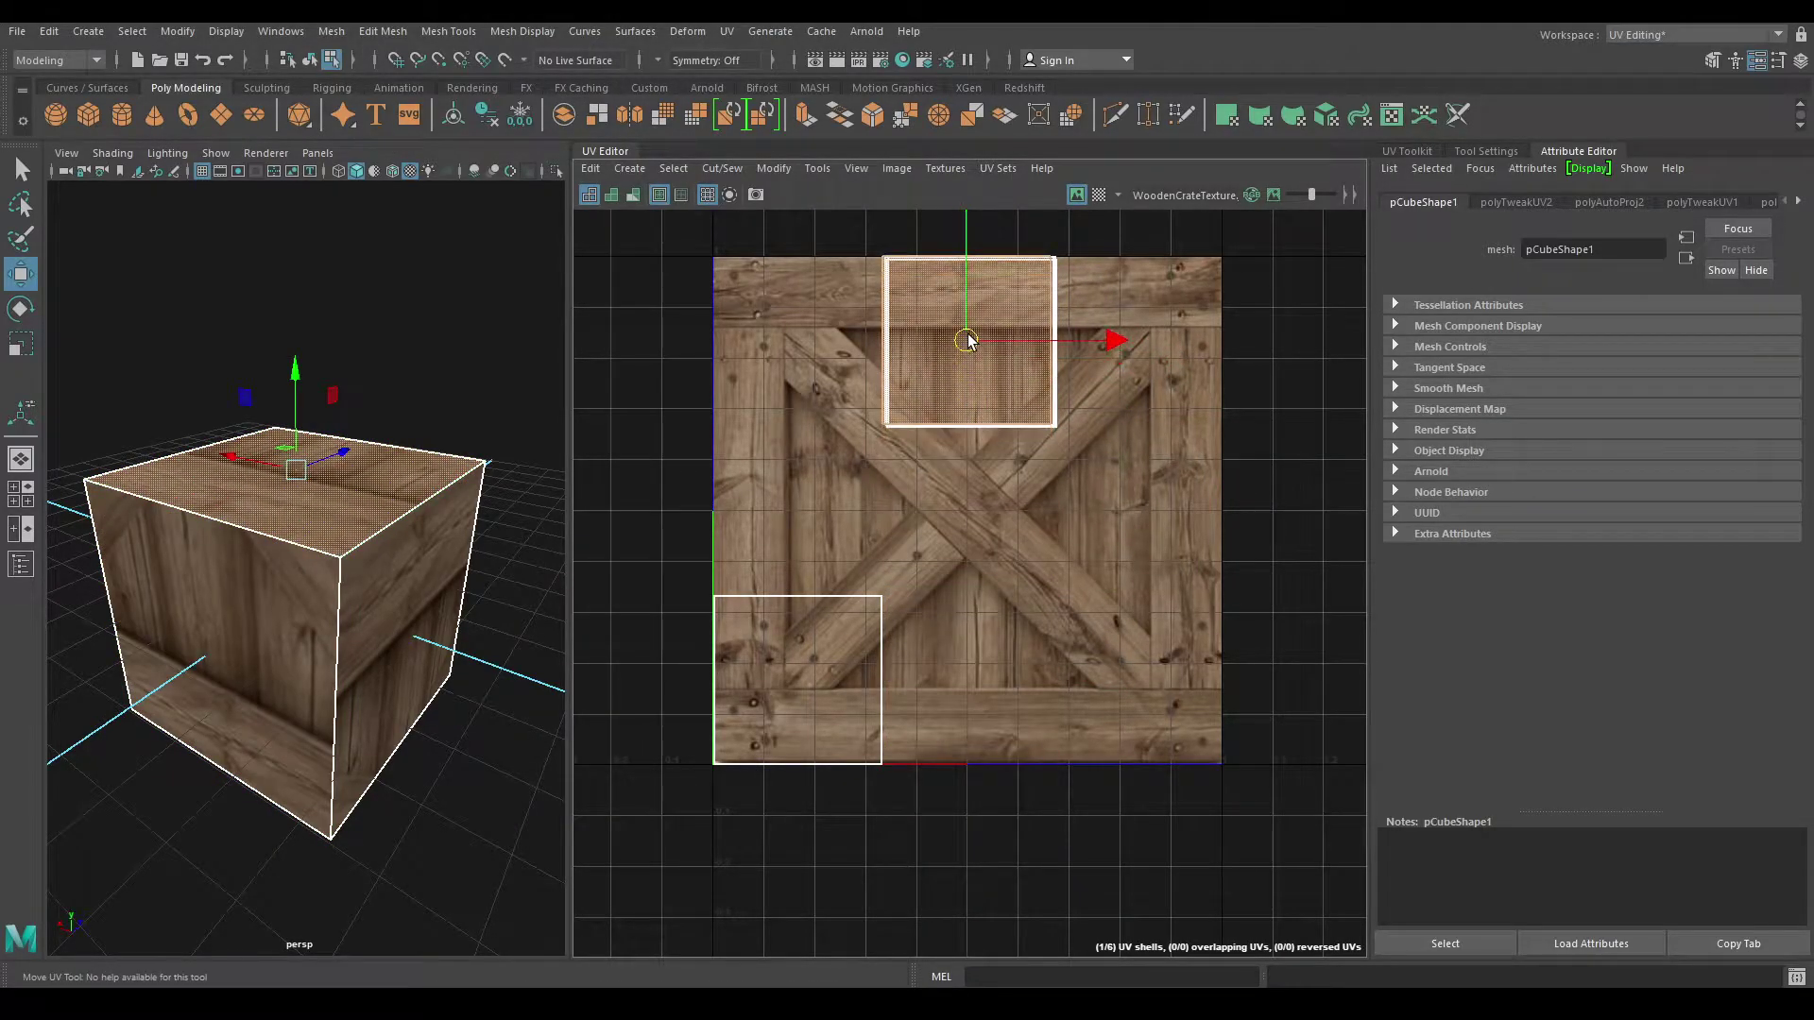
left_click(797, 678)
left_click_drag(796, 678, 964, 347)
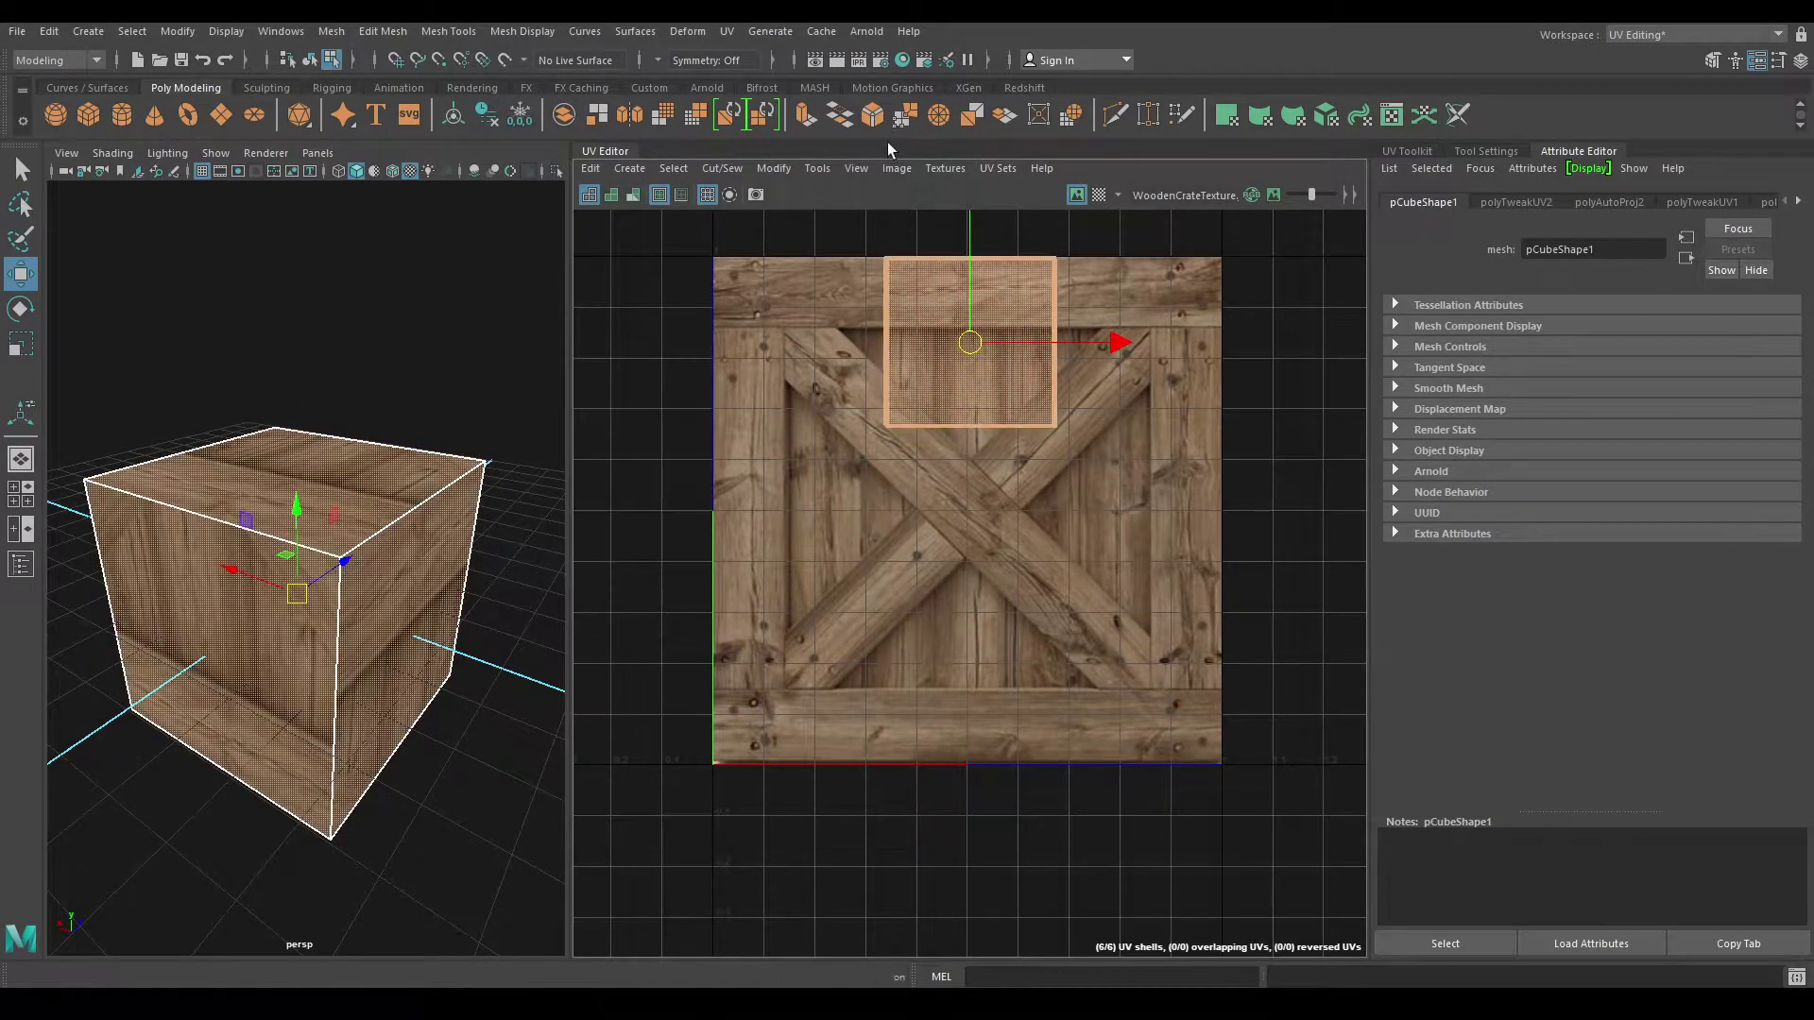
left_click_drag(893, 232, 979, 410)
mouse_move(968, 345)
left_mouse_down()
mouse_move(957, 504)
mouse_move(1209, 607)
left_mouse_up()
Step: Scale the stacked UV shells to the 0–1 square and nudge them onto the crate texture edges
key("r")
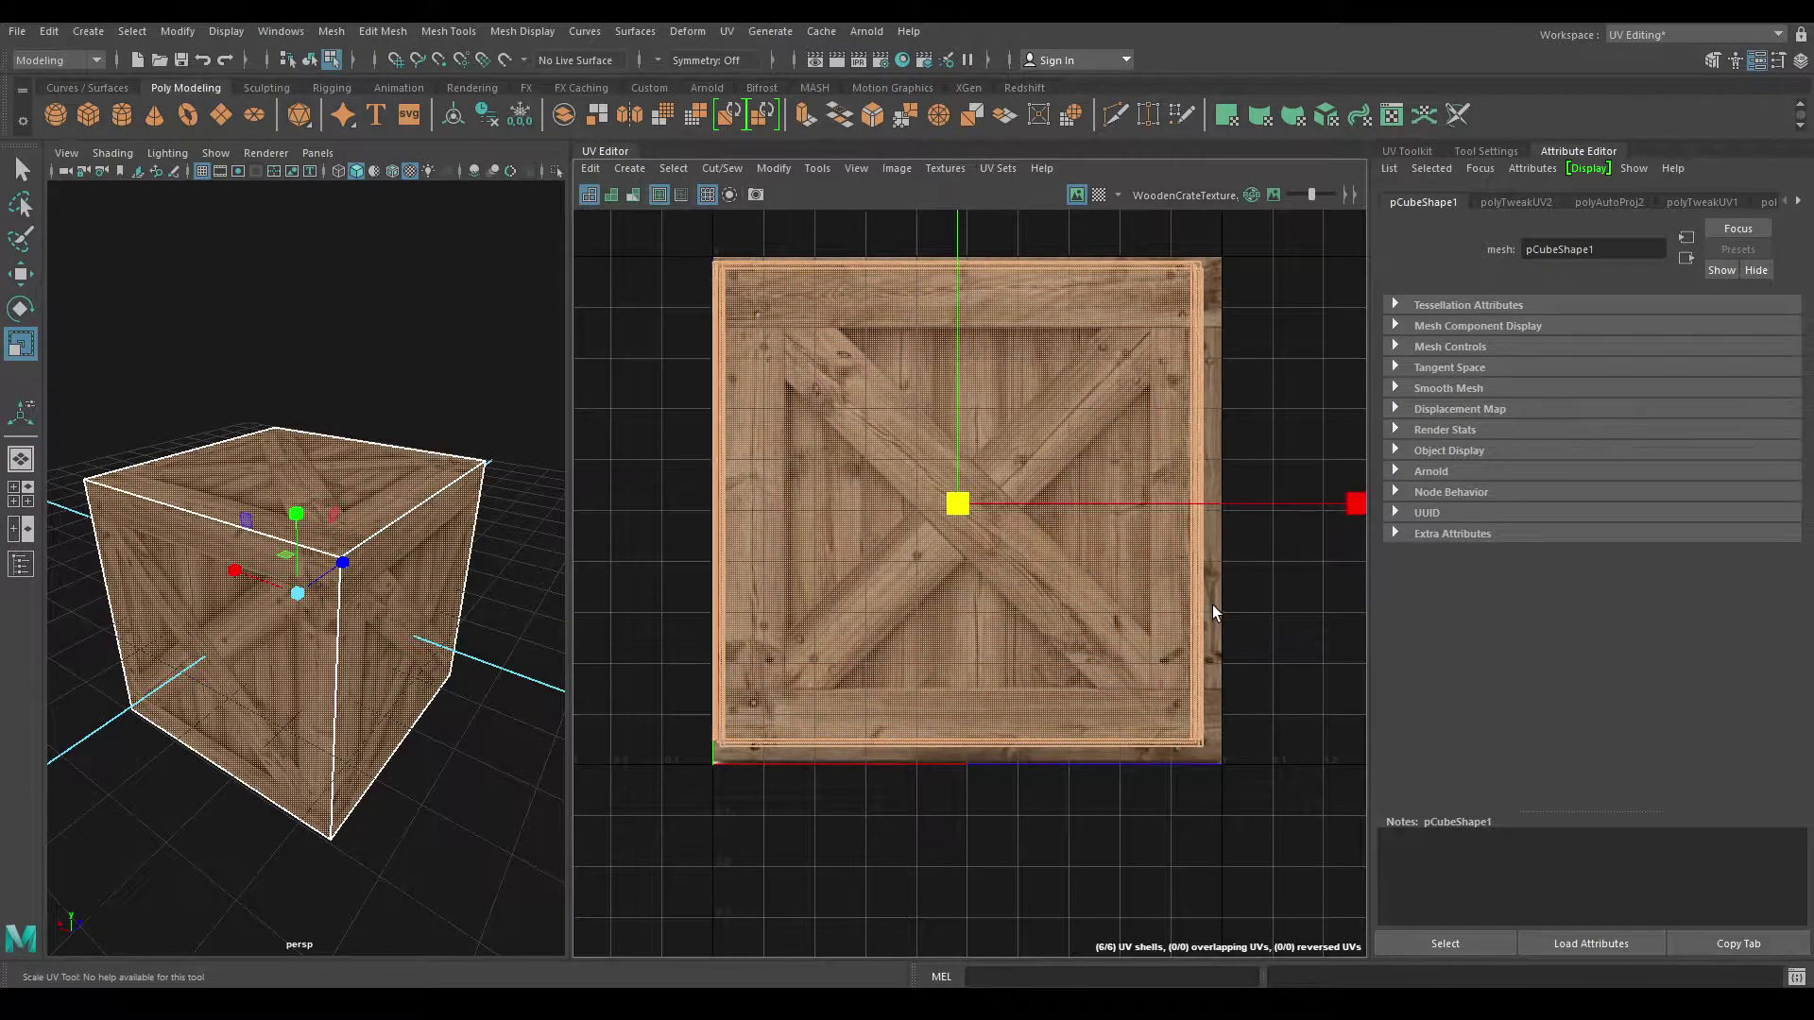
key("w")
left_click_drag(1102, 505, 1050, 516)
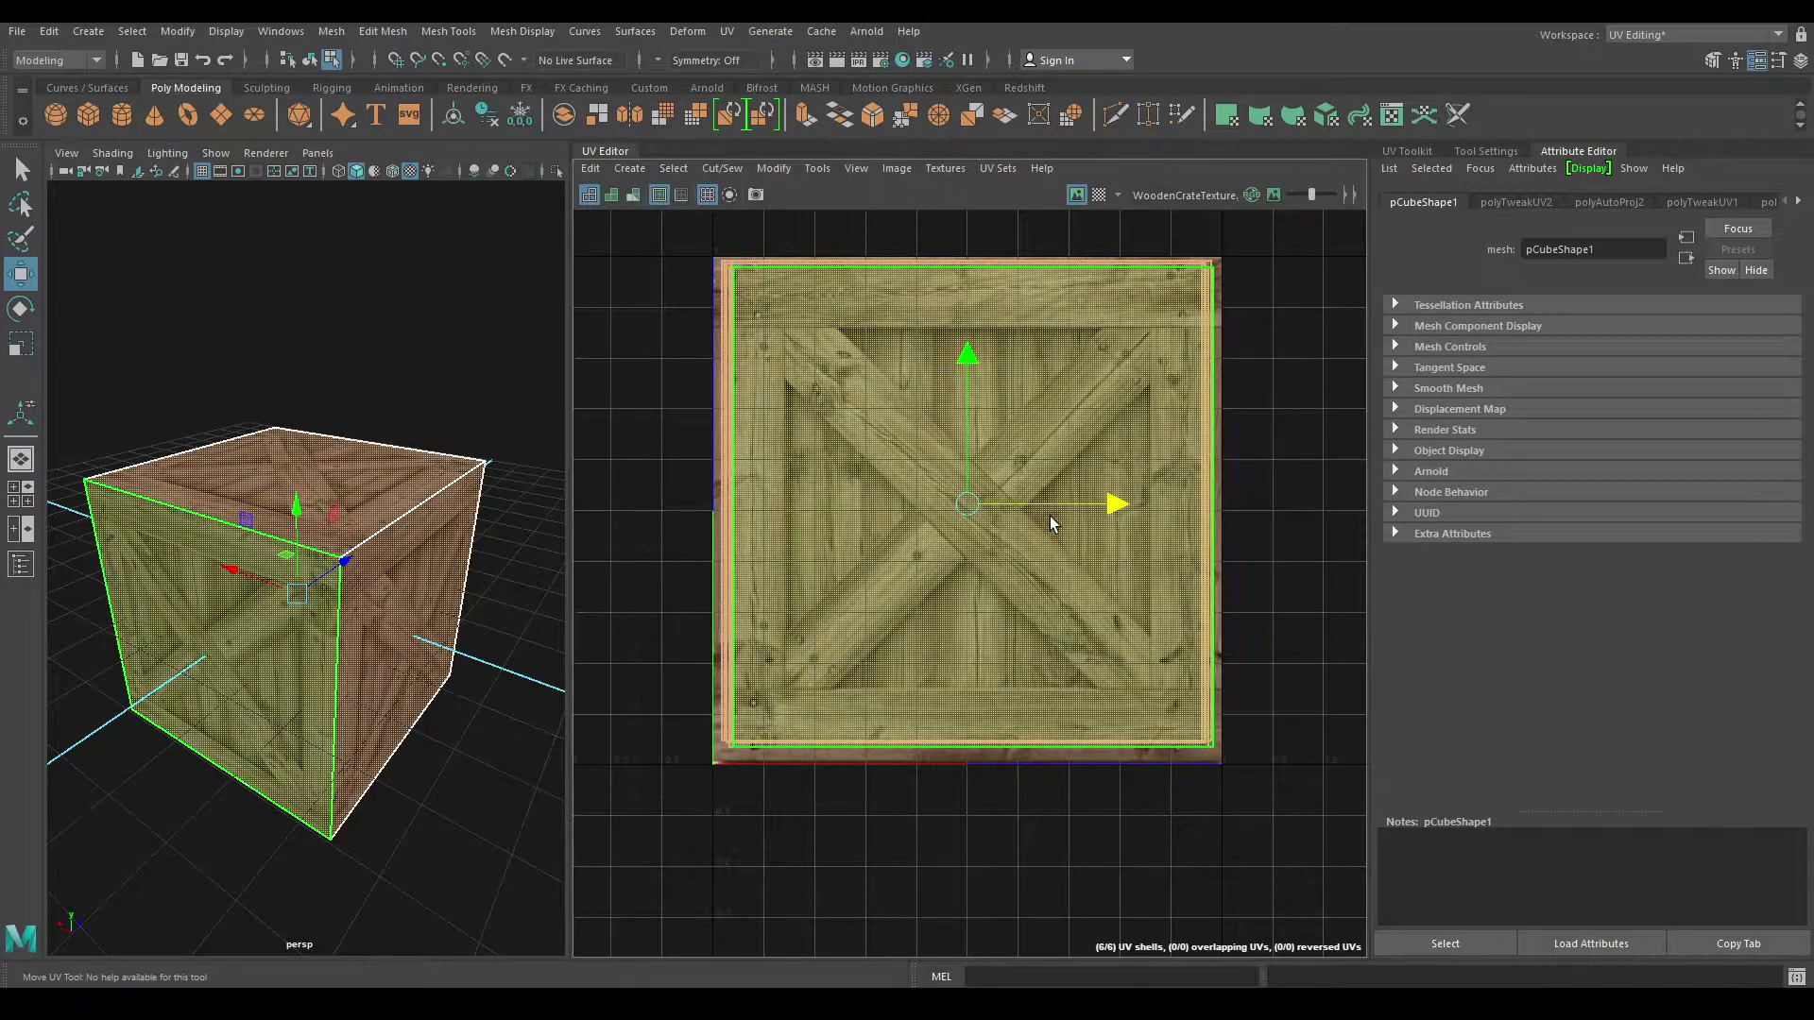
key("r")
key("w")
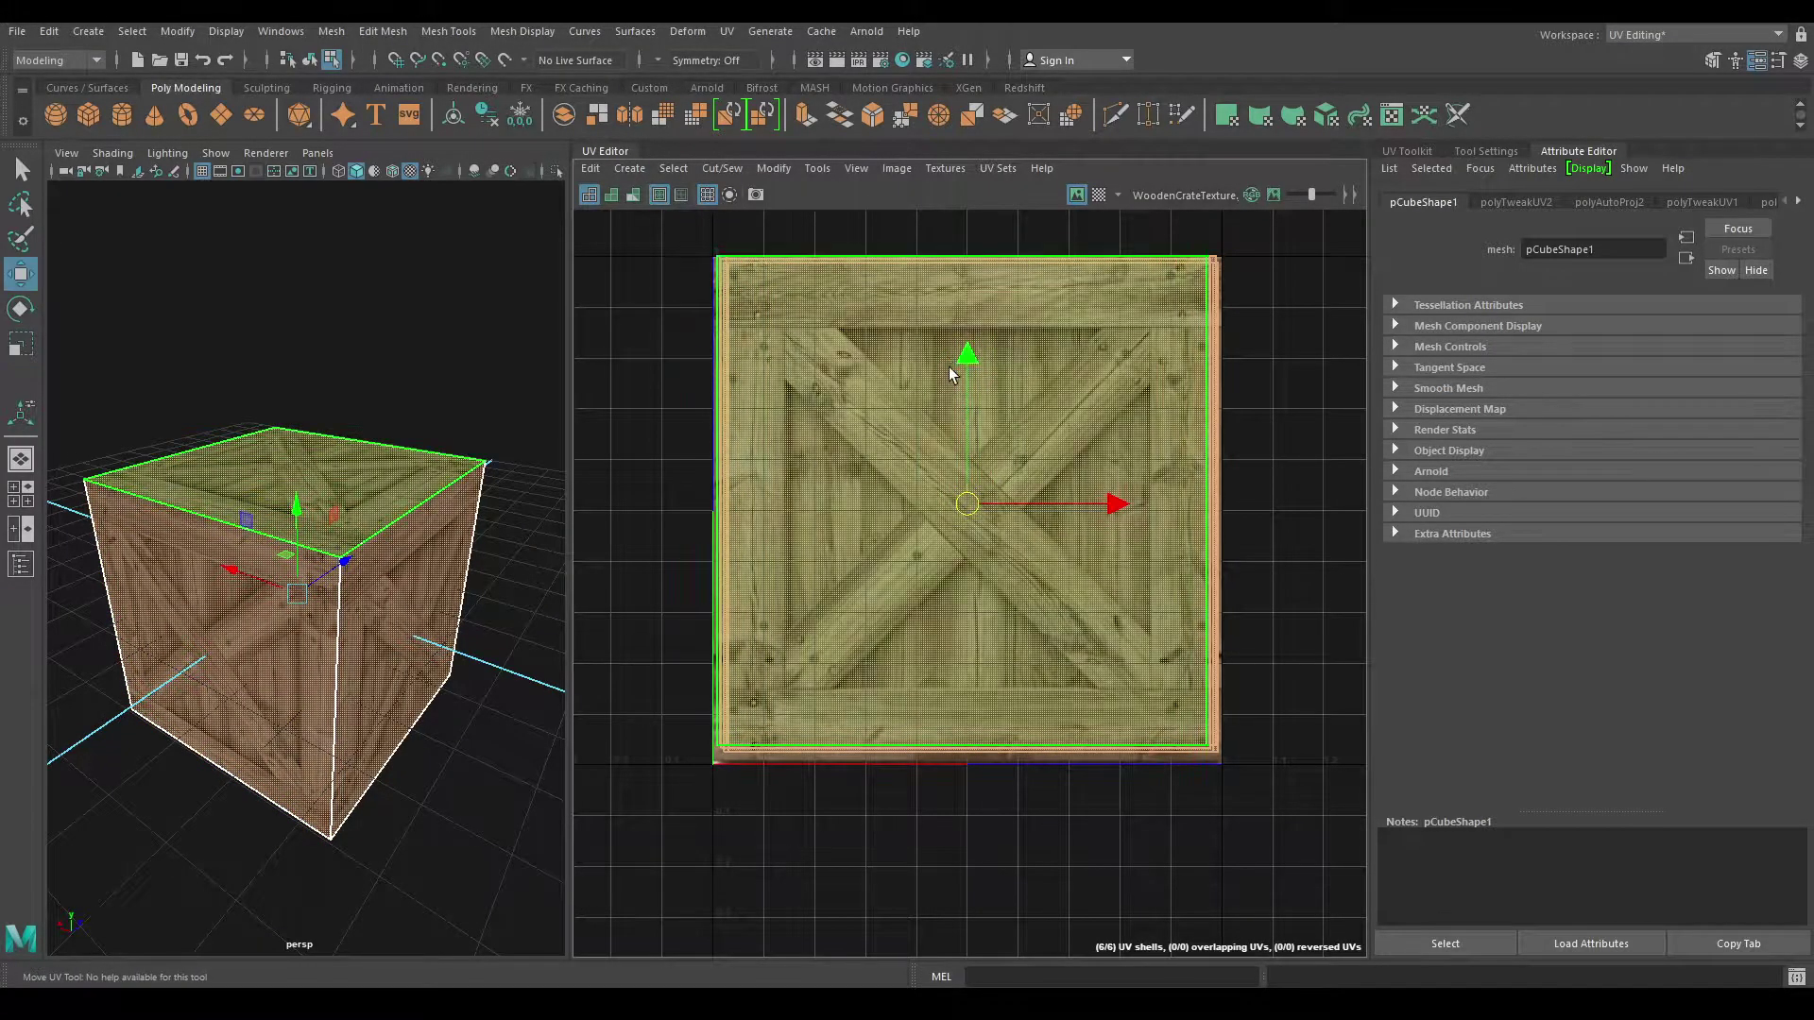
left_click_drag(967, 356, 968, 362)
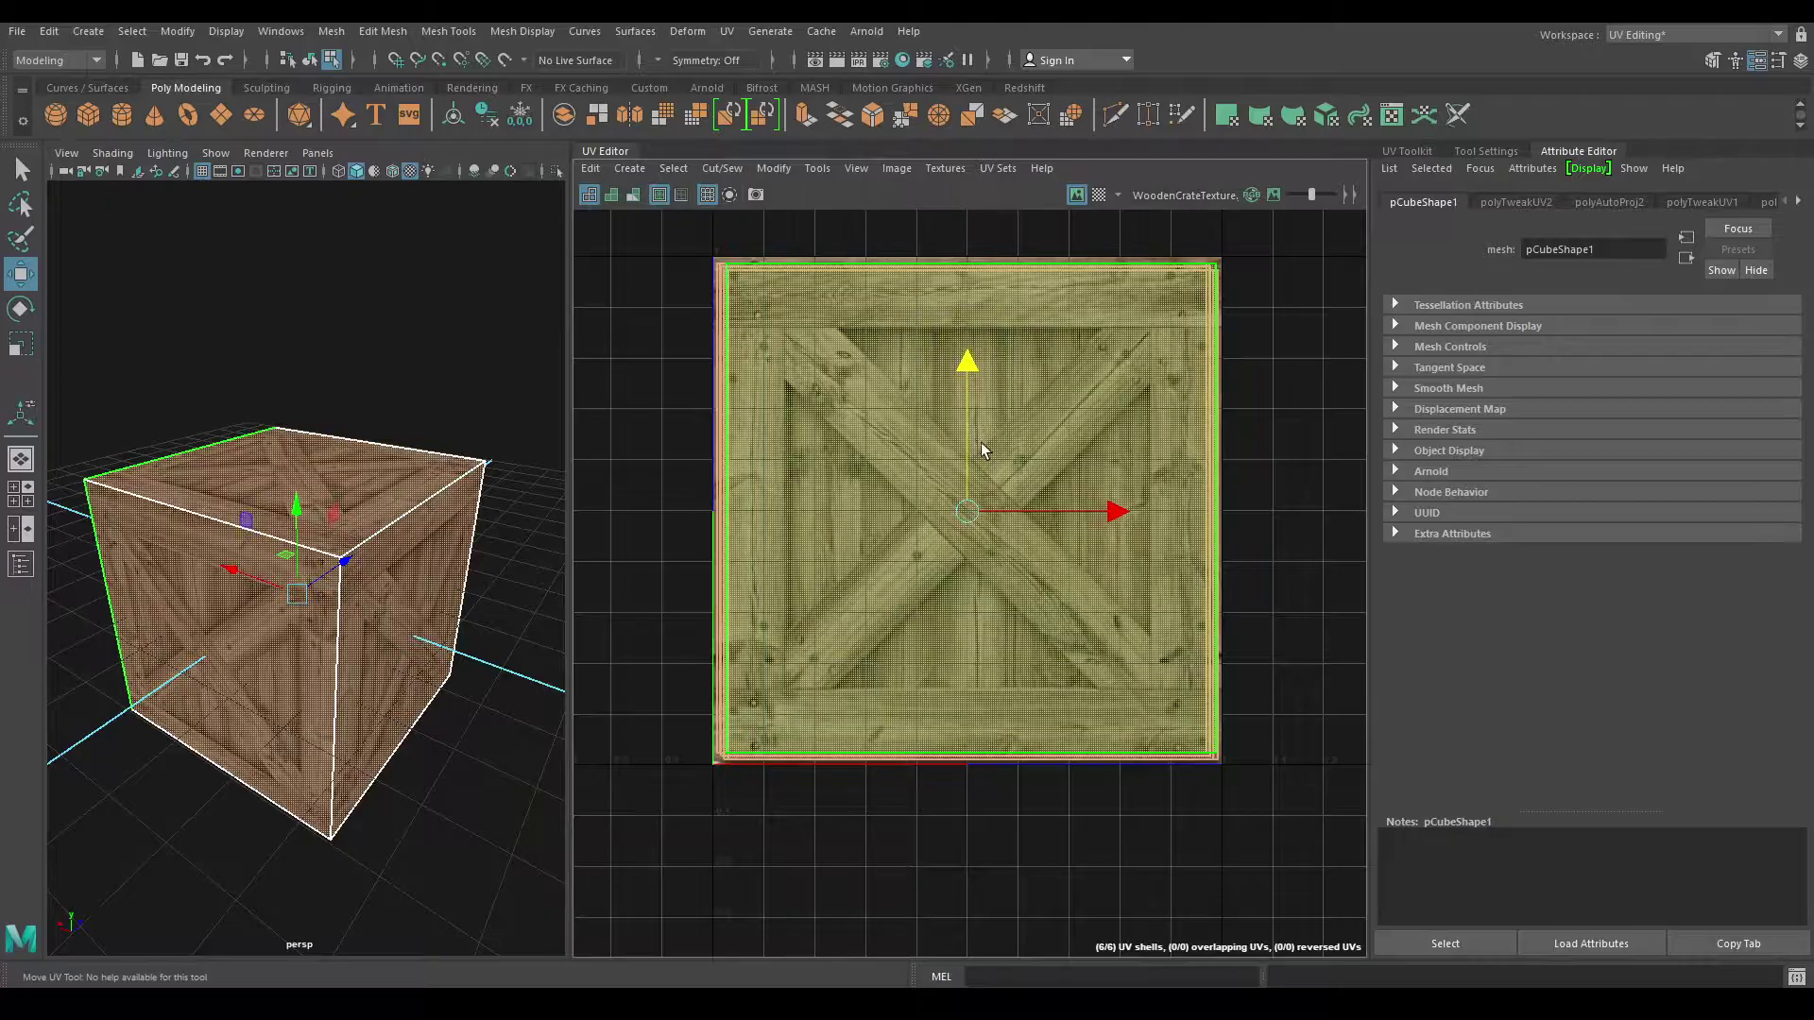
Step: Return the viewport to object selection mode and begin orbiting around the crate
key("r")
right_click(367, 480)
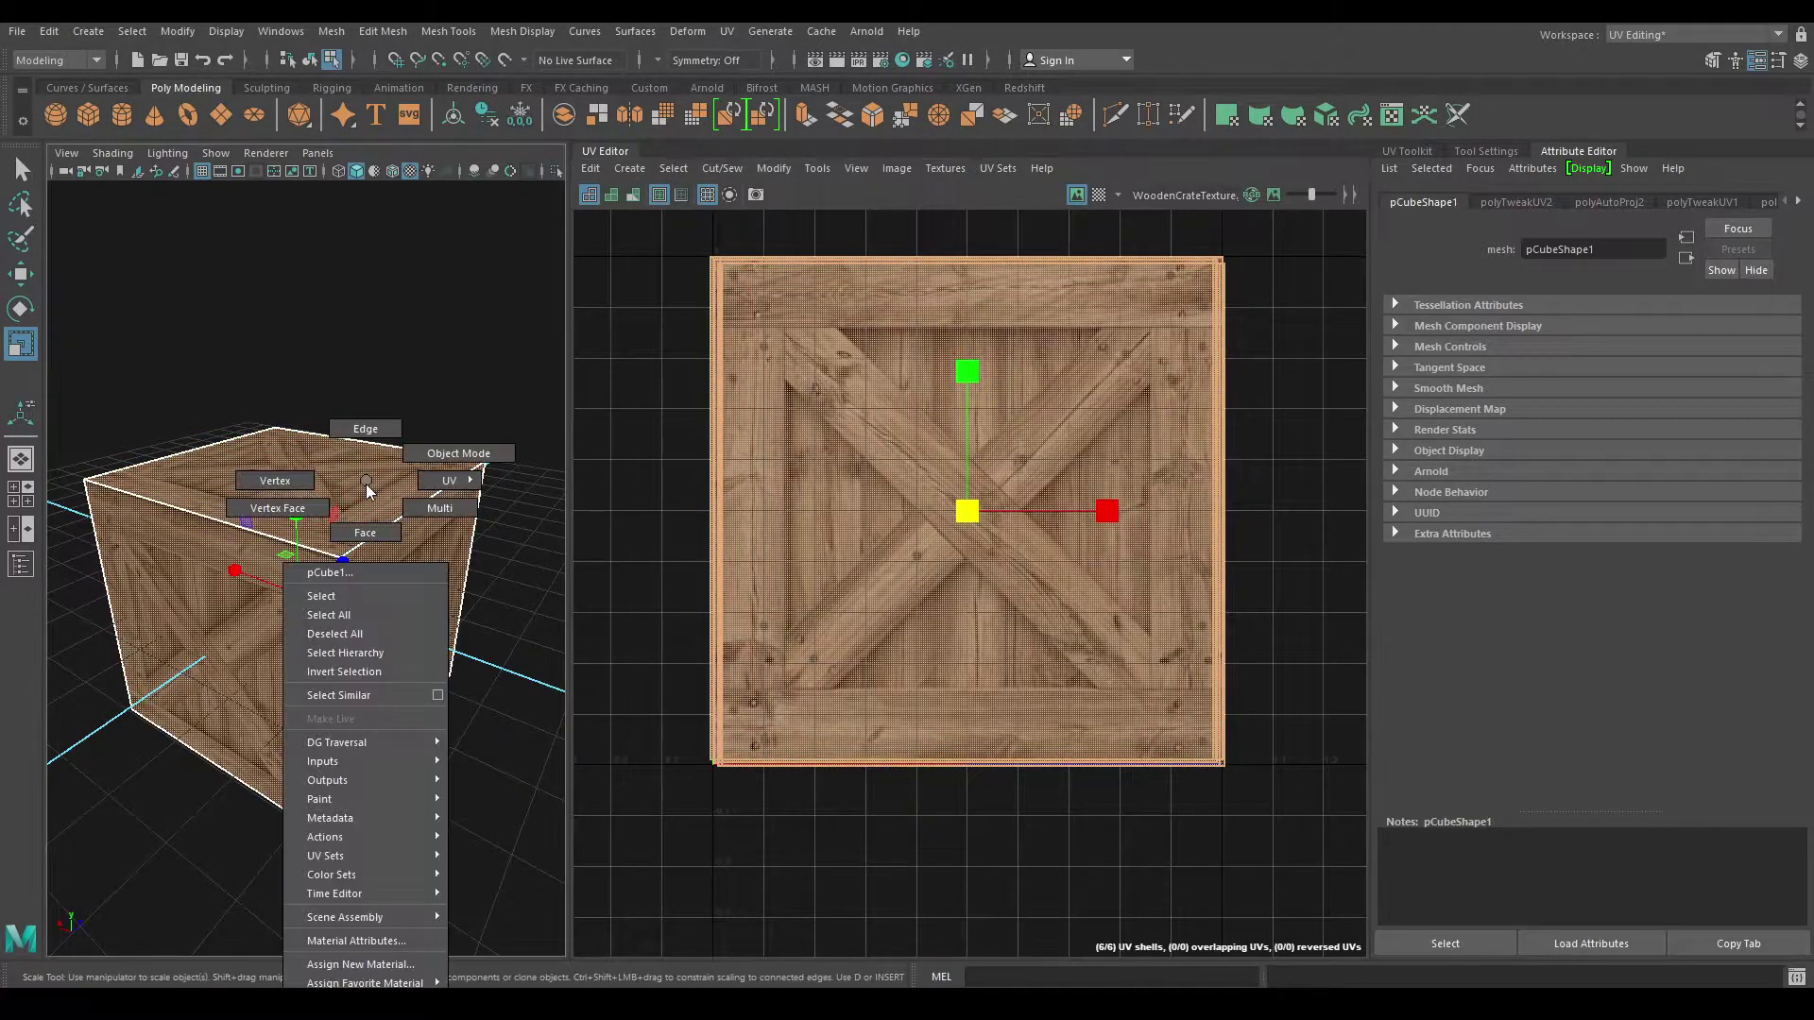
left_click(444, 453)
mouse_move(404, 642)
left_mouse_down("alt")
mouse_move(456, 595)
mouse_move(389, 582)
mouse_move(400, 508)
mouse_move(318, 682)
left_mouse_up("alt")
mouse_move(317, 682)
right_mouse_down("alt")
mouse_move(372, 756)
mouse_move(370, 665)
mouse_move(371, 765)
right_mouse_up("alt")
scroll(377, 667, "up", 5)
scroll(371, 765, "down", 5)
mouse_move(370, 765)
left_mouse_down("alt")
mouse_move(348, 678)
mouse_move(355, 712)
left_mouse_up("alt")
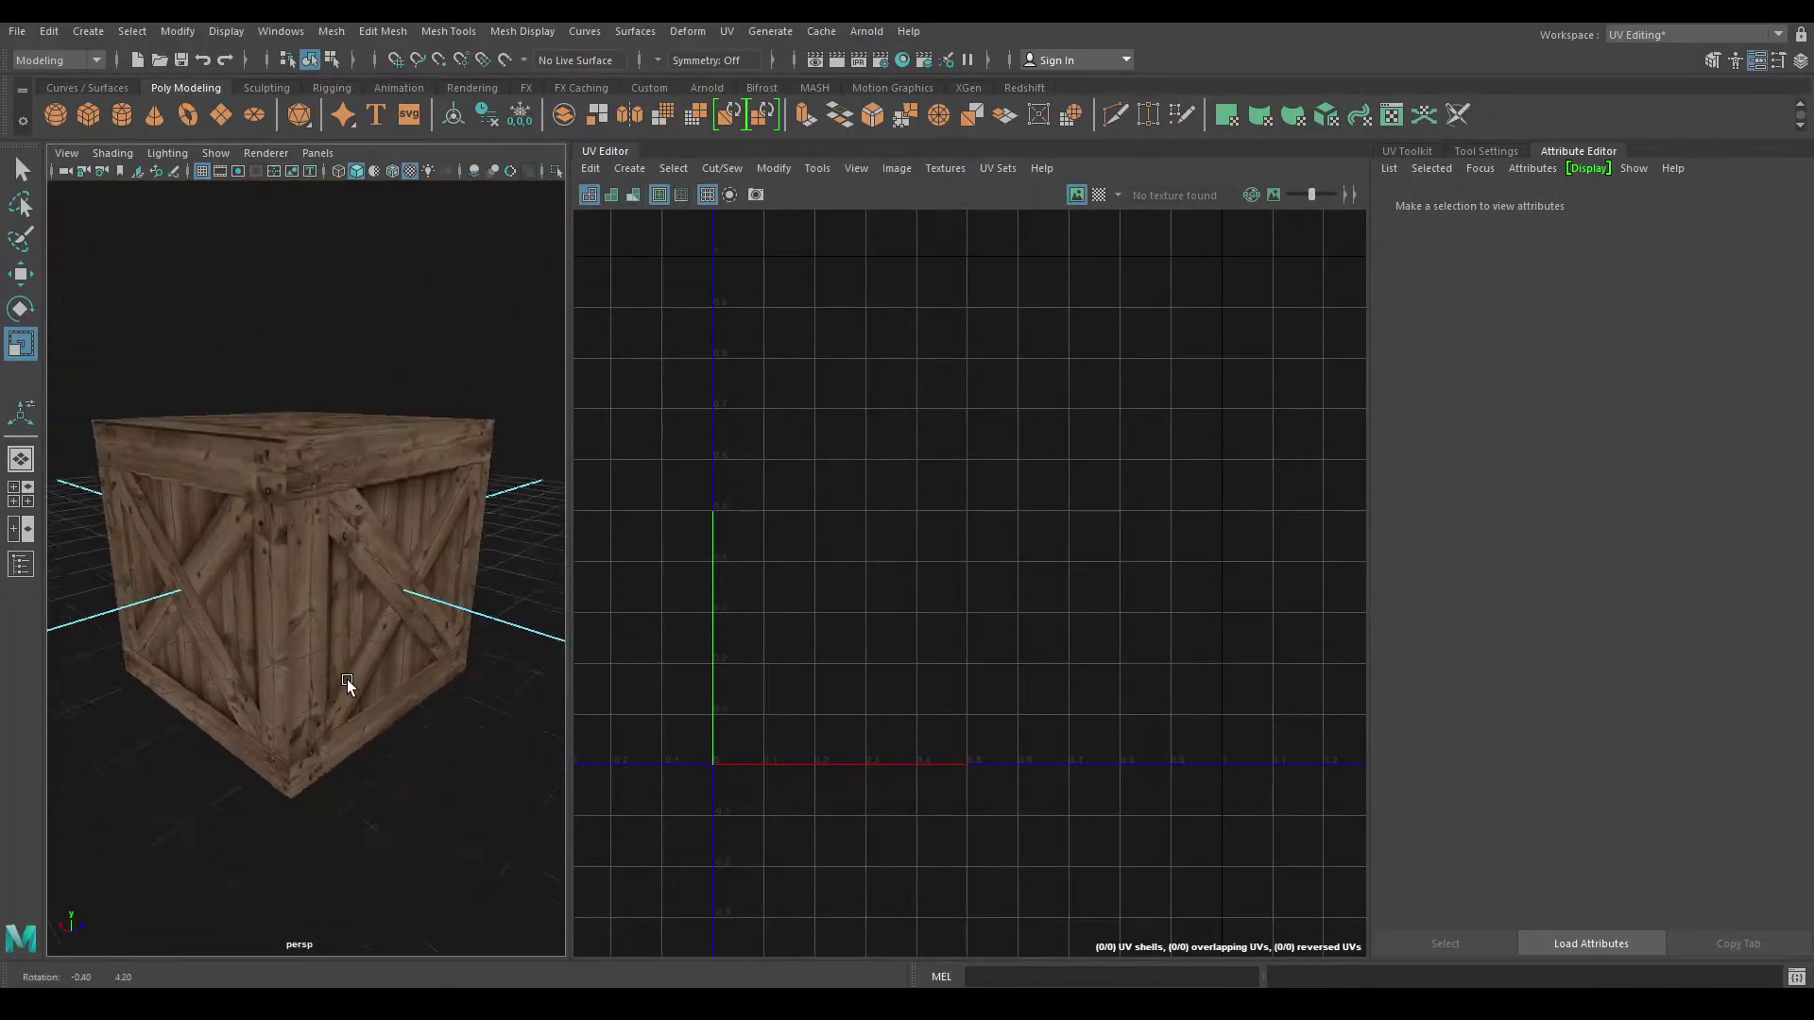
Step: Zoom and orbit to inspect the textured crate, leaving room beside it
mouse_move(356, 712)
right_mouse_down("alt")
mouse_move(378, 684)
mouse_move(365, 923)
mouse_move(304, 762)
right_mouse_up("alt")
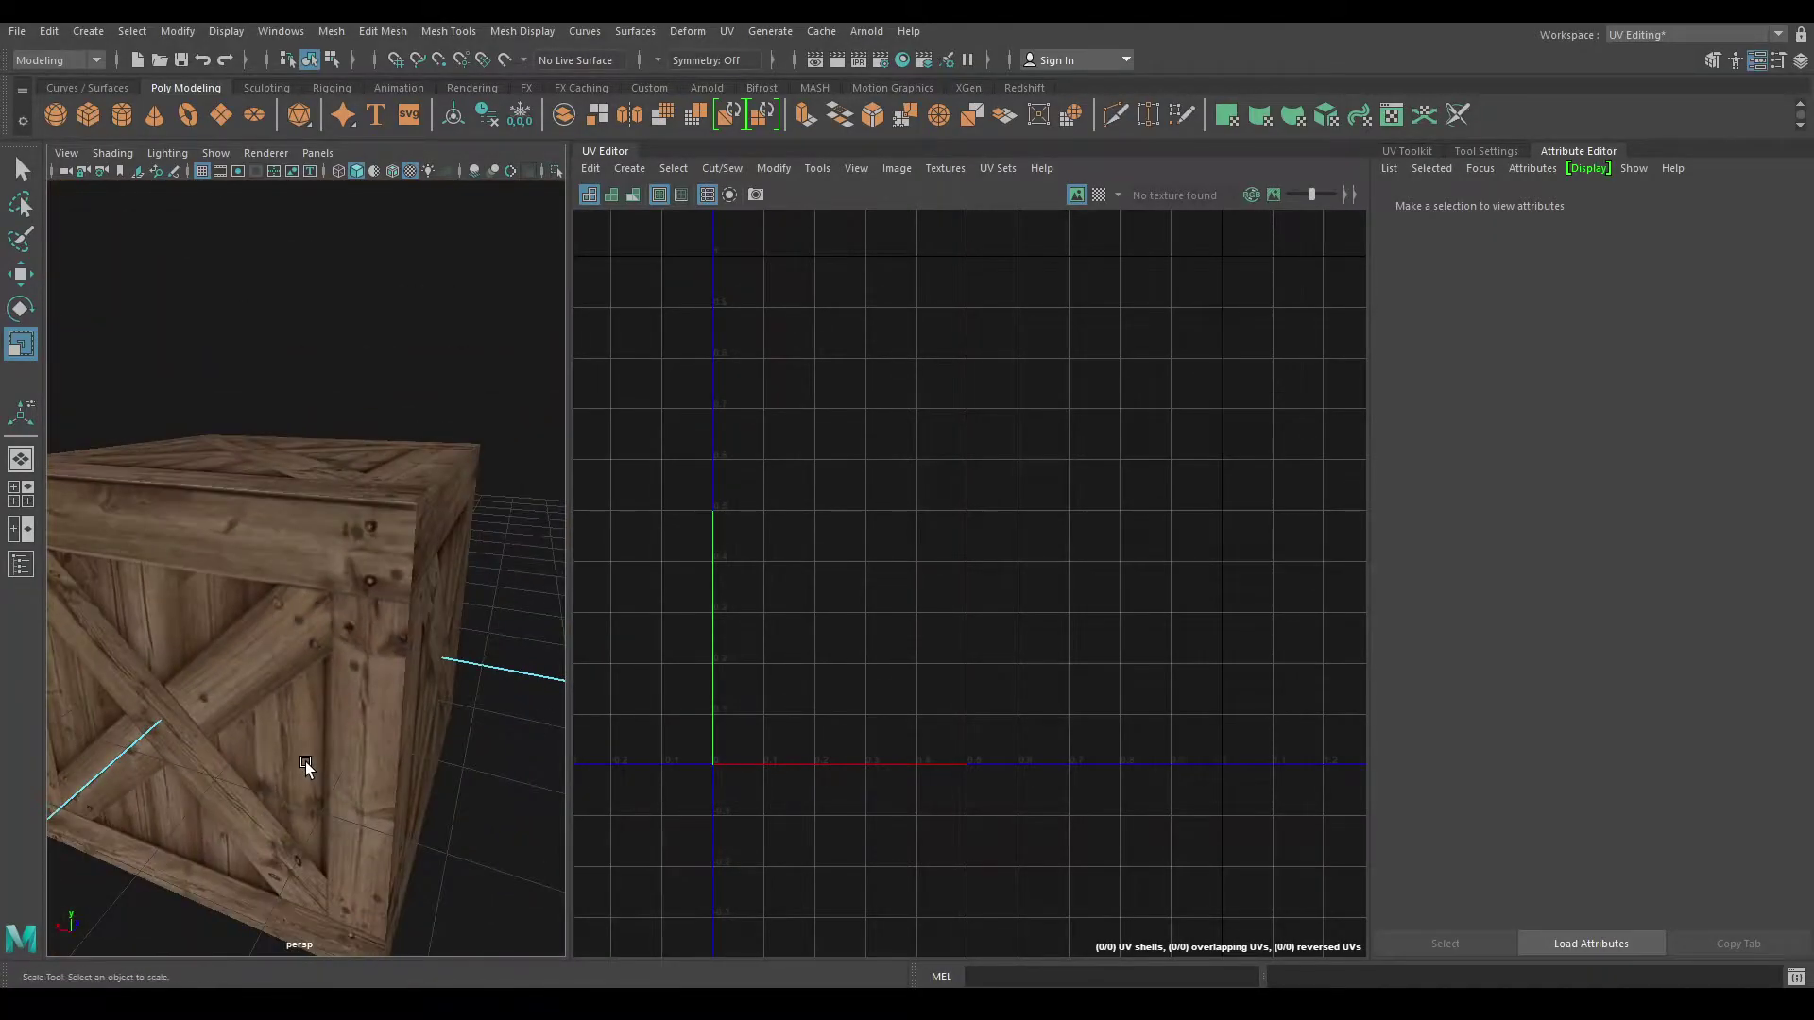
left_click_drag(304, 762, 377, 620, "alt")
mouse_move(377, 619)
right_mouse_down("alt")
mouse_move(356, 758)
mouse_move(436, 789)
mouse_move(408, 649)
right_mouse_up("alt")
left_click_drag(408, 648, 403, 743, "alt")
mouse_move(403, 743)
right_mouse_down("alt")
mouse_move(373, 628)
mouse_move(387, 661)
right_mouse_up("alt")
left_click_drag(388, 661, 405, 663, "alt")
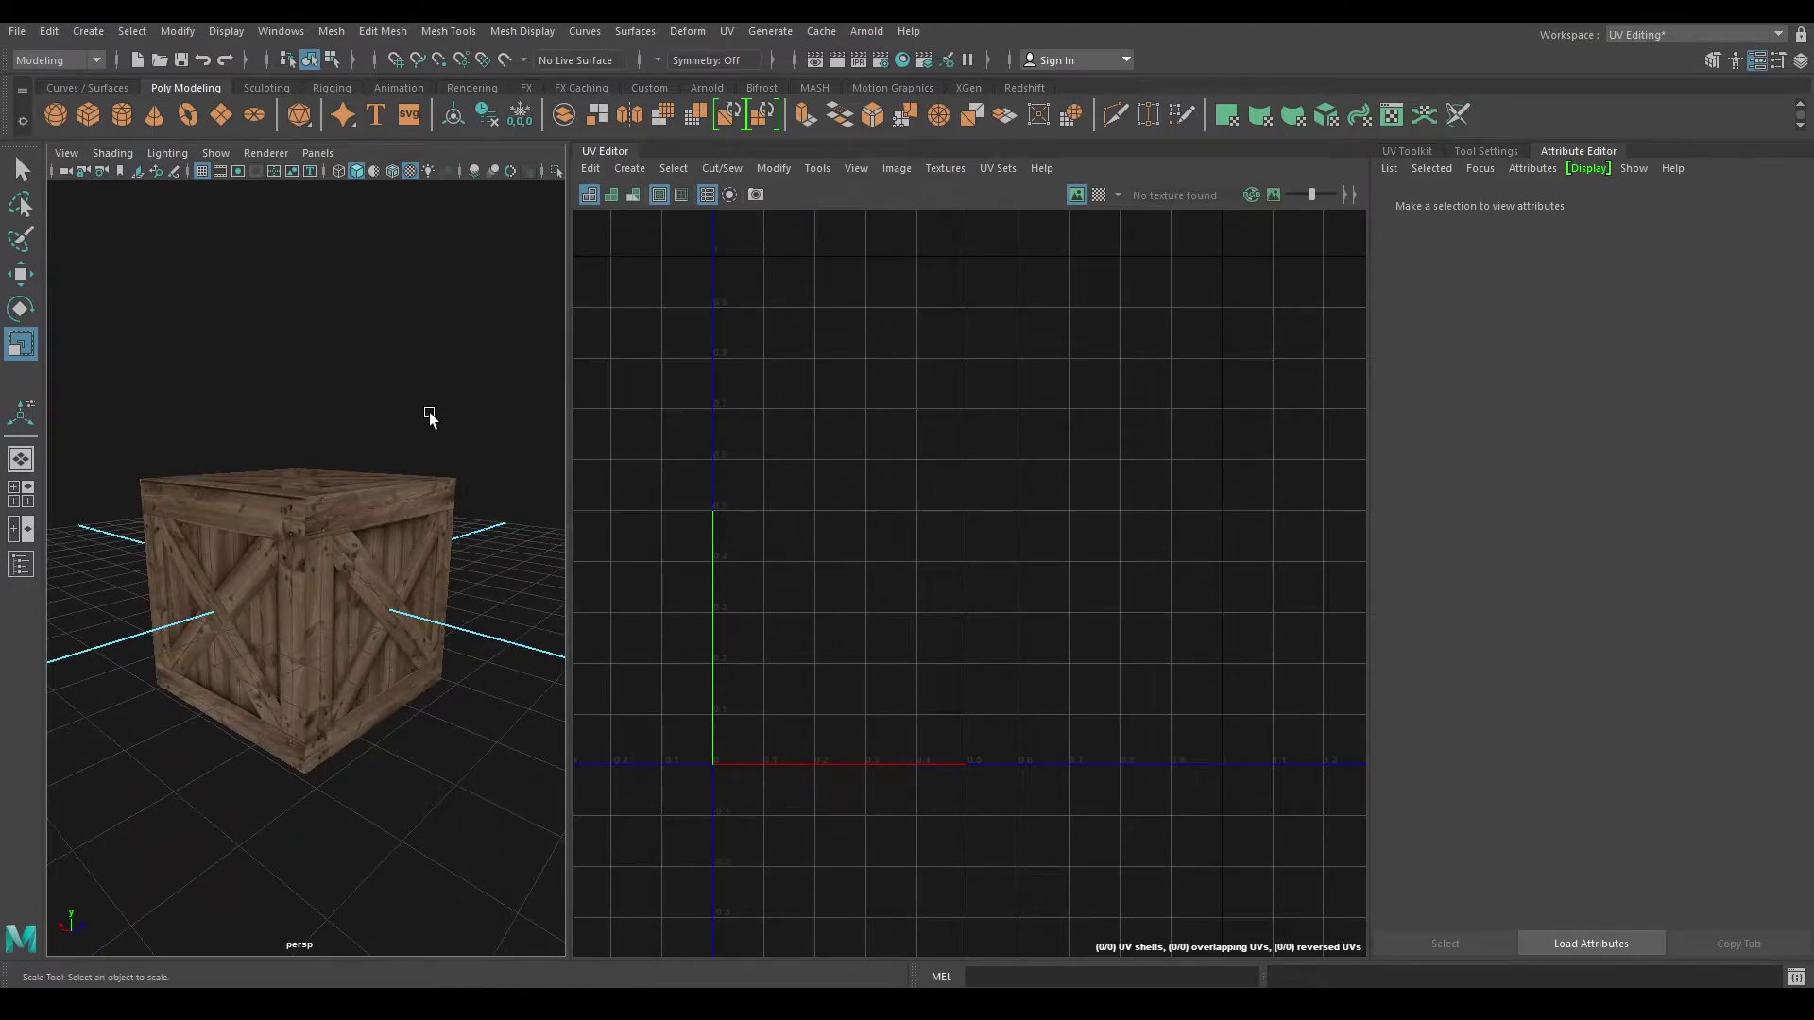
right_click_drag(435, 779, 421, 661, "alt")
left_click_drag(422, 660, 275, 581, "alt")
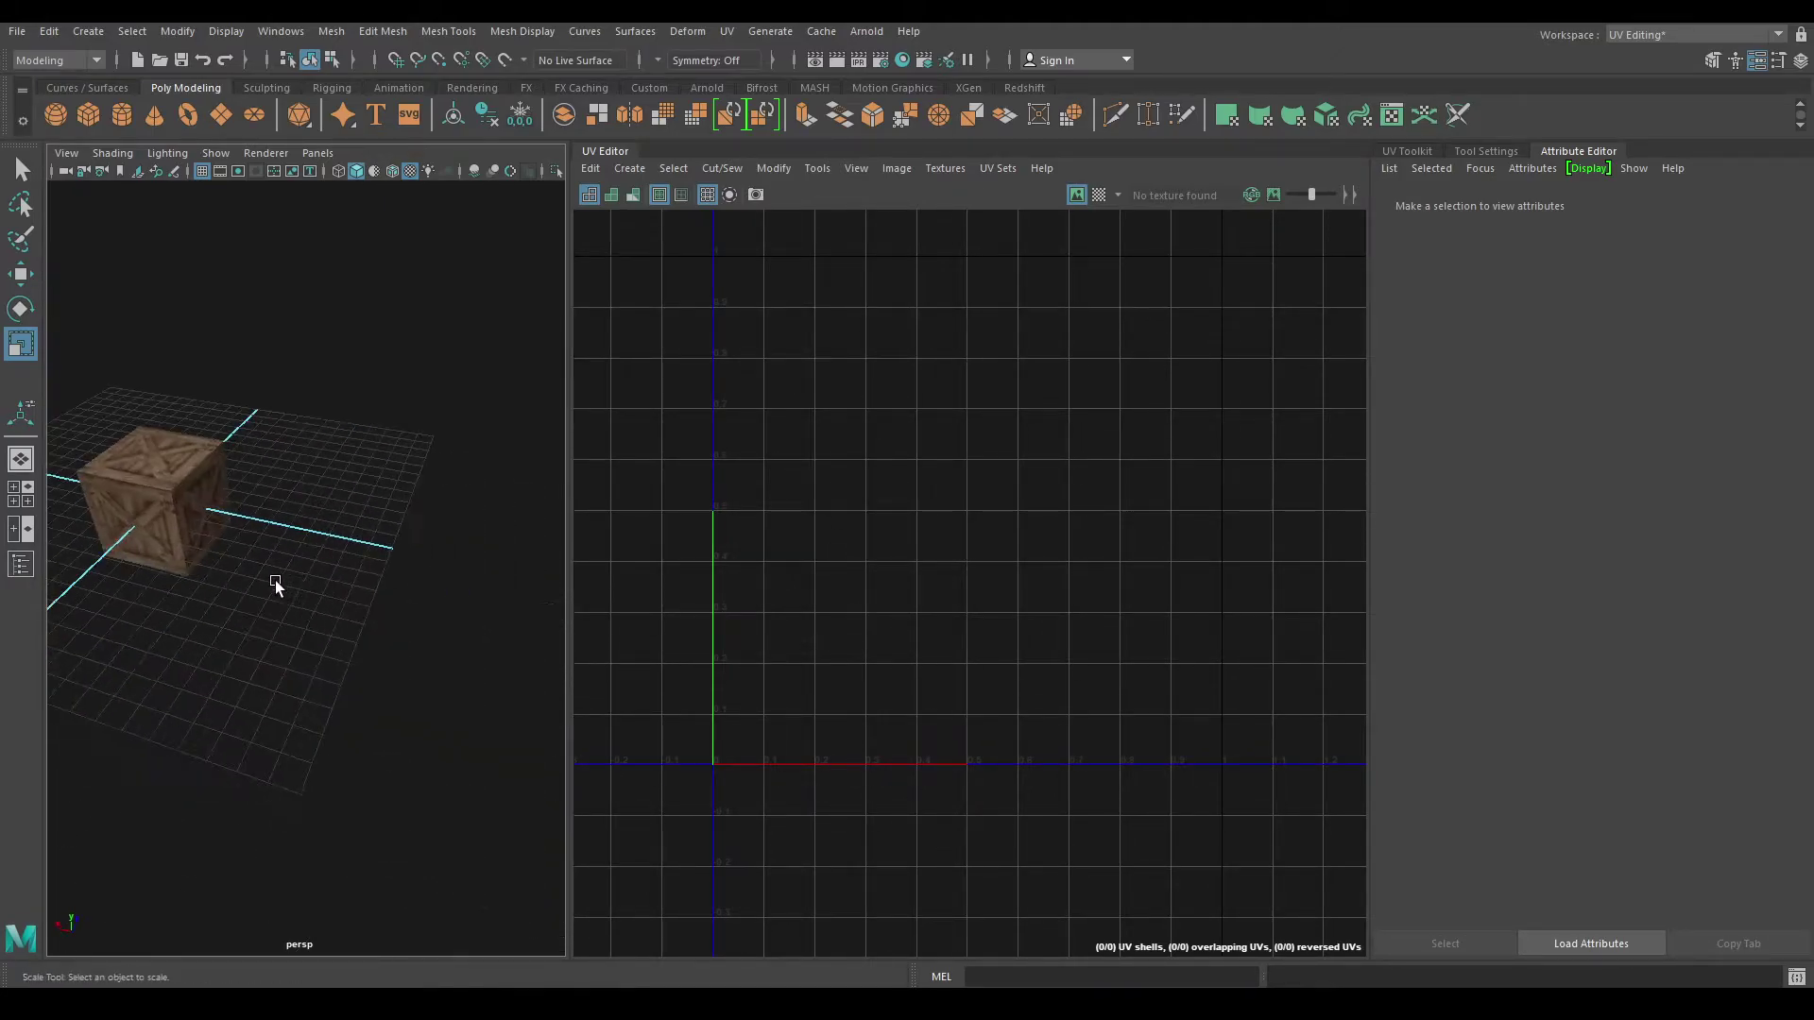
right_click_drag(275, 580, 342, 620, "alt")
Step: Create a polygon cylinder and move it away from the crate
right_click(315, 506, "shift")
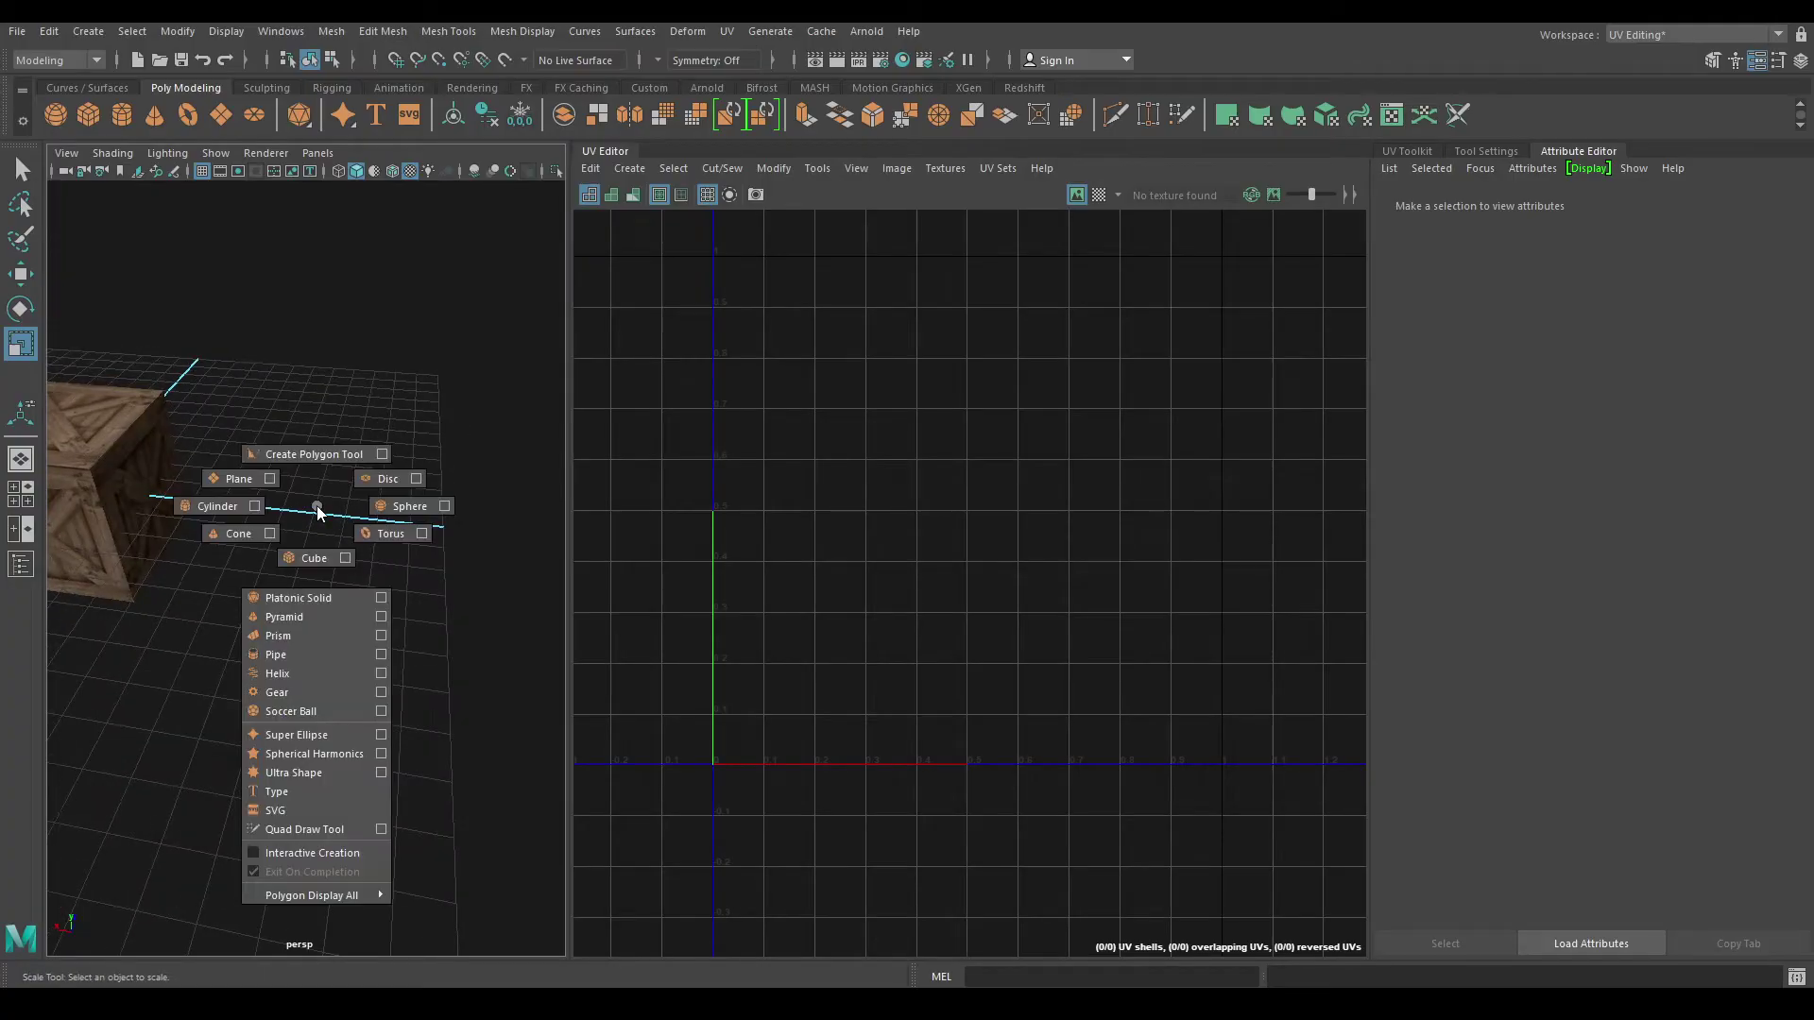
left_click(226, 511)
left_click_drag(212, 546, 106, 539, "alt")
key("w")
mouse_move(119, 538)
right_mouse_down("alt")
mouse_move(426, 624)
mouse_move(333, 529)
right_mouse_up("alt")
left_click_drag(222, 569, 127, 583)
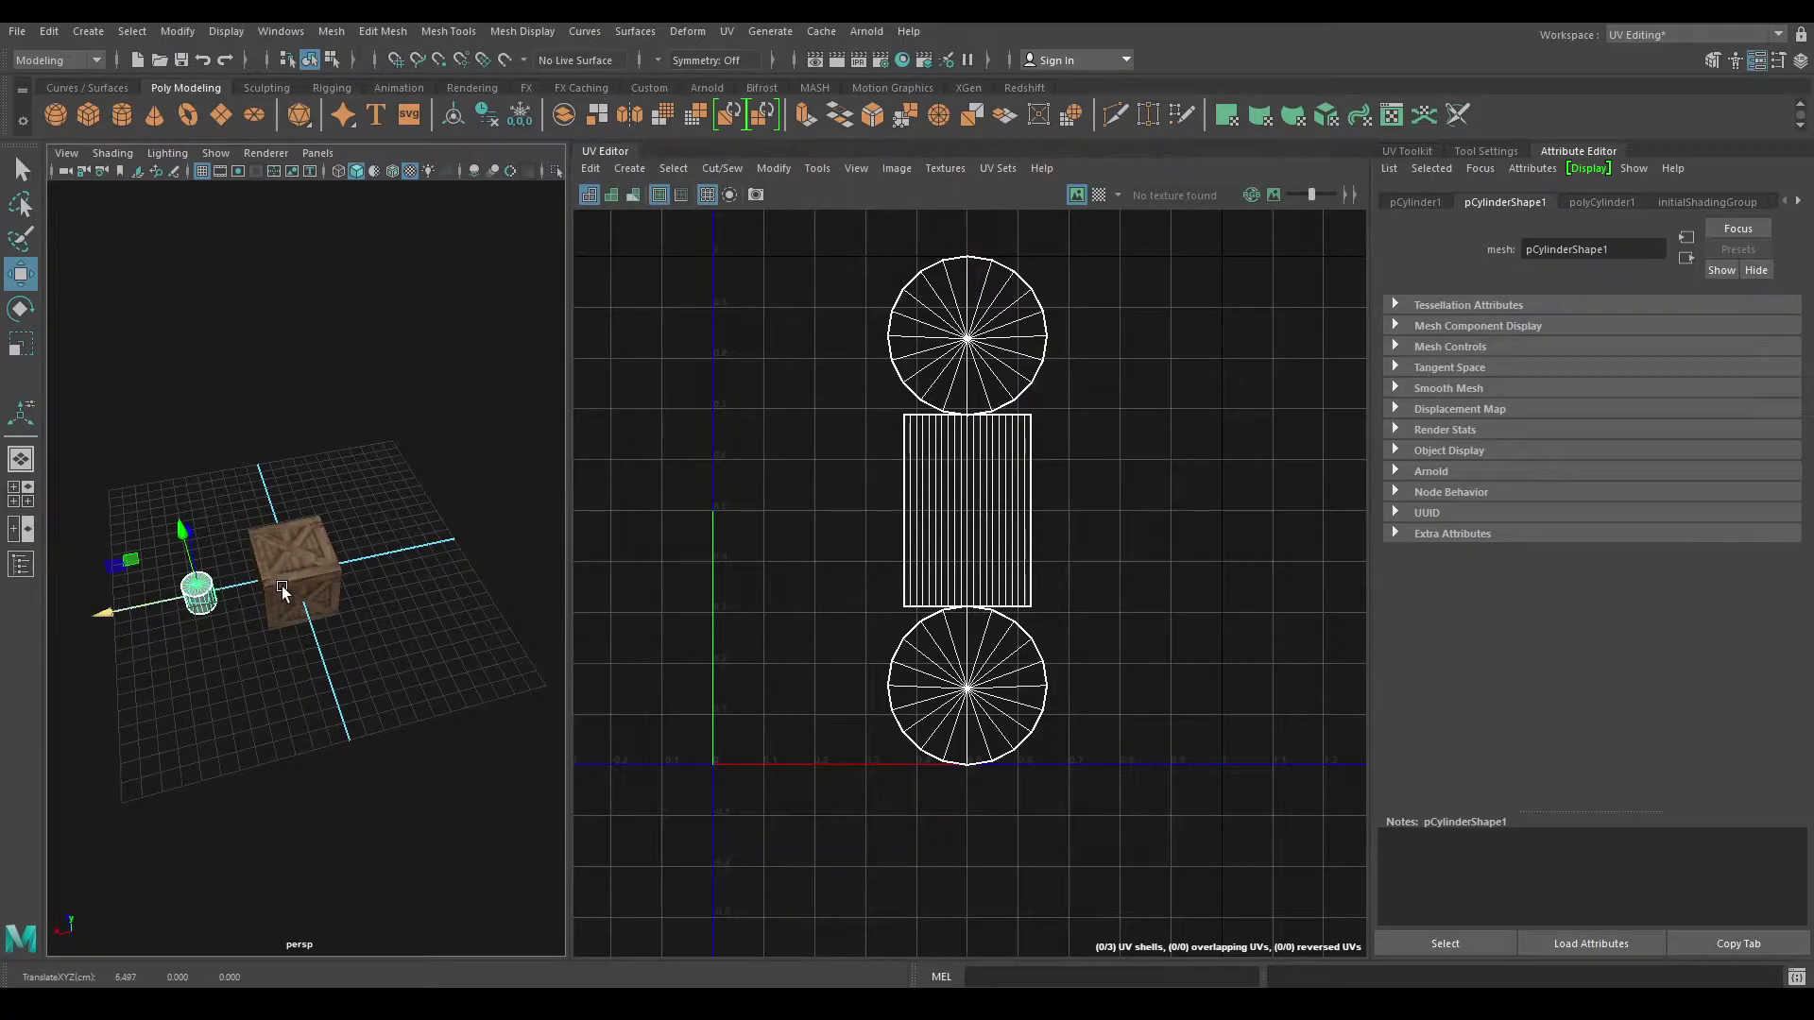
mouse_move(282, 586)
right_mouse_down("alt")
mouse_move(391, 675)
mouse_move(336, 631)
right_mouse_up("alt")
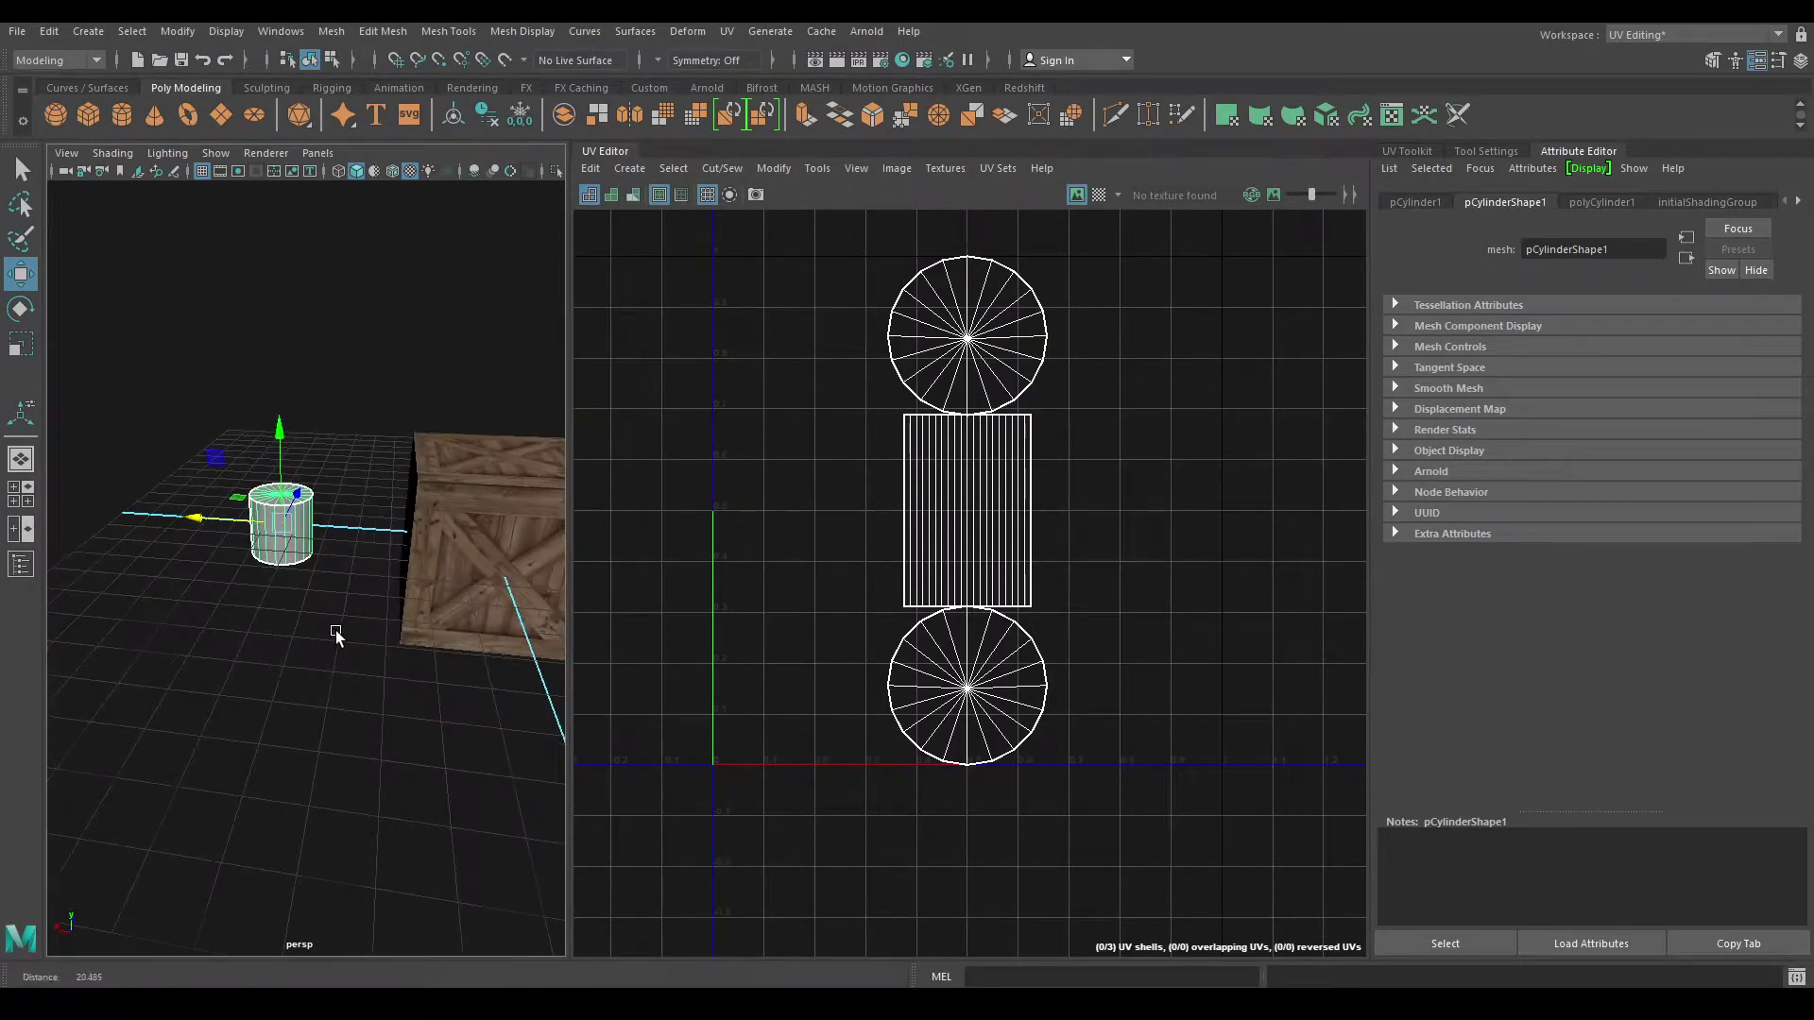
middle_click_drag(397, 620, 424, 628, "alt")
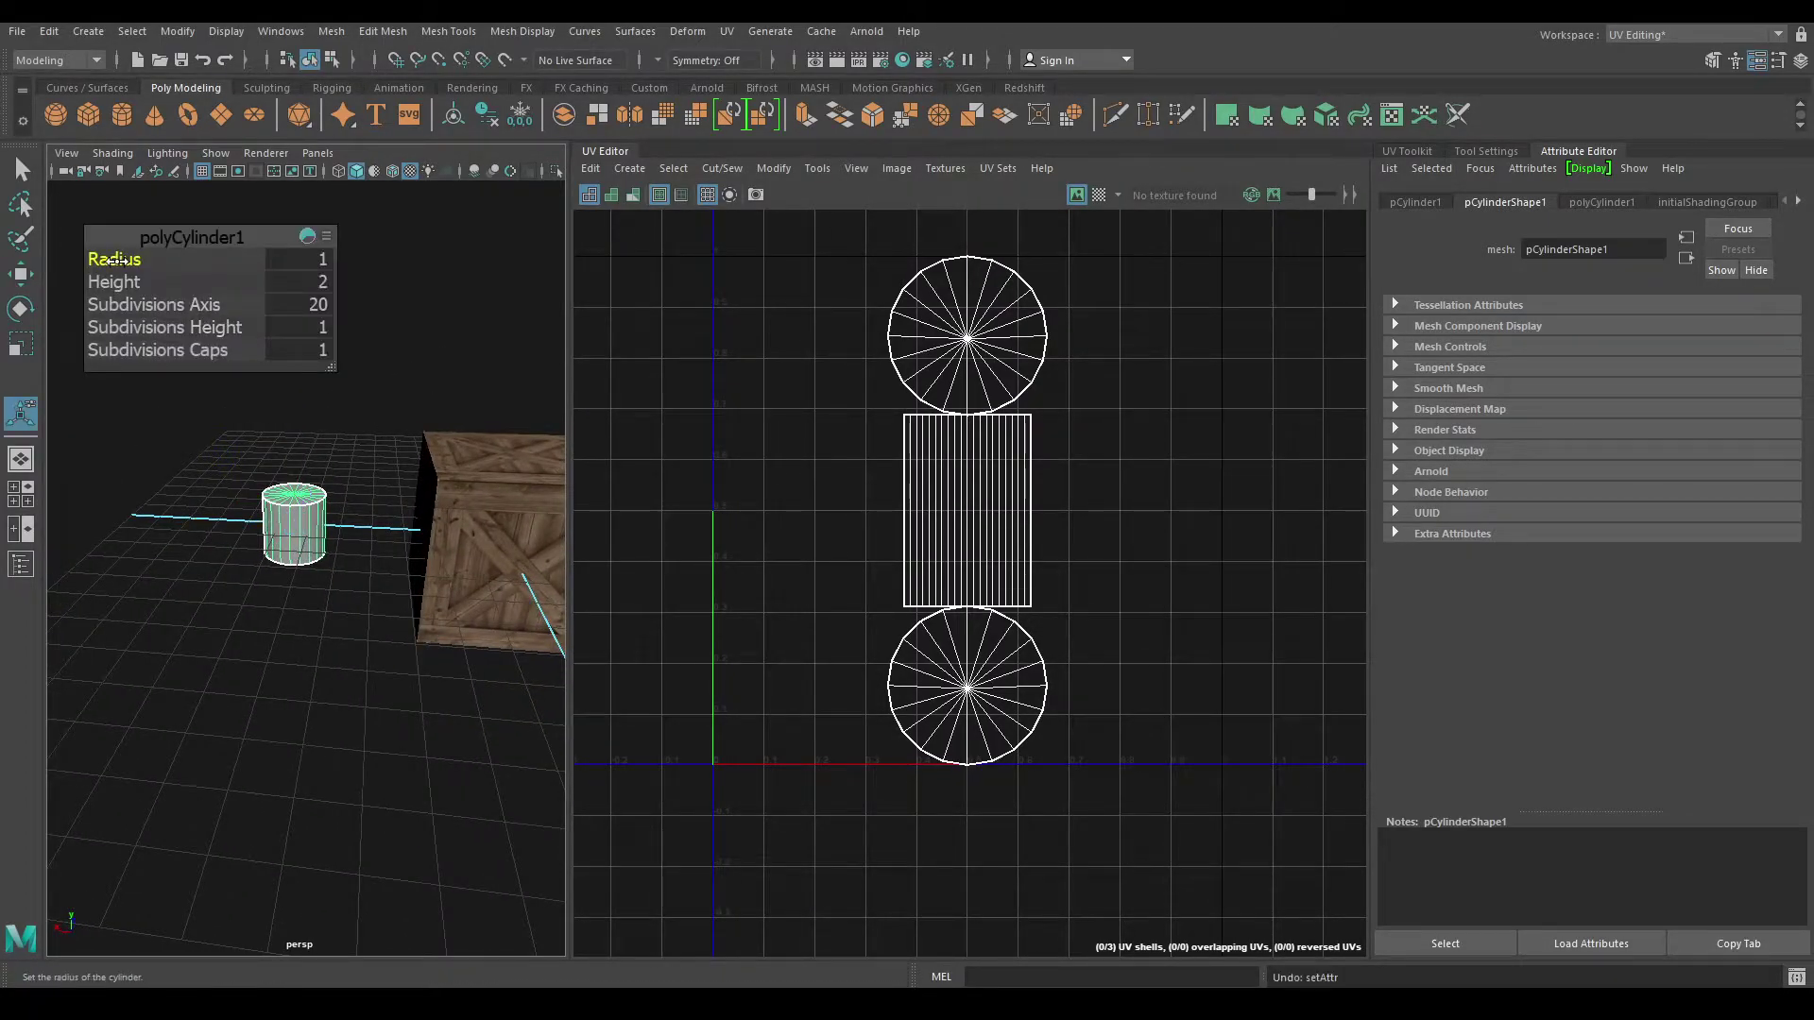
Step: Give the cylinder radius 2.5 and height 7, move it along X beside the crate, and reselect it
mouse_move(203, 262)
left_mouse_down()
mouse_move(153, 286)
mouse_move(308, 355)
left_mouse_up()
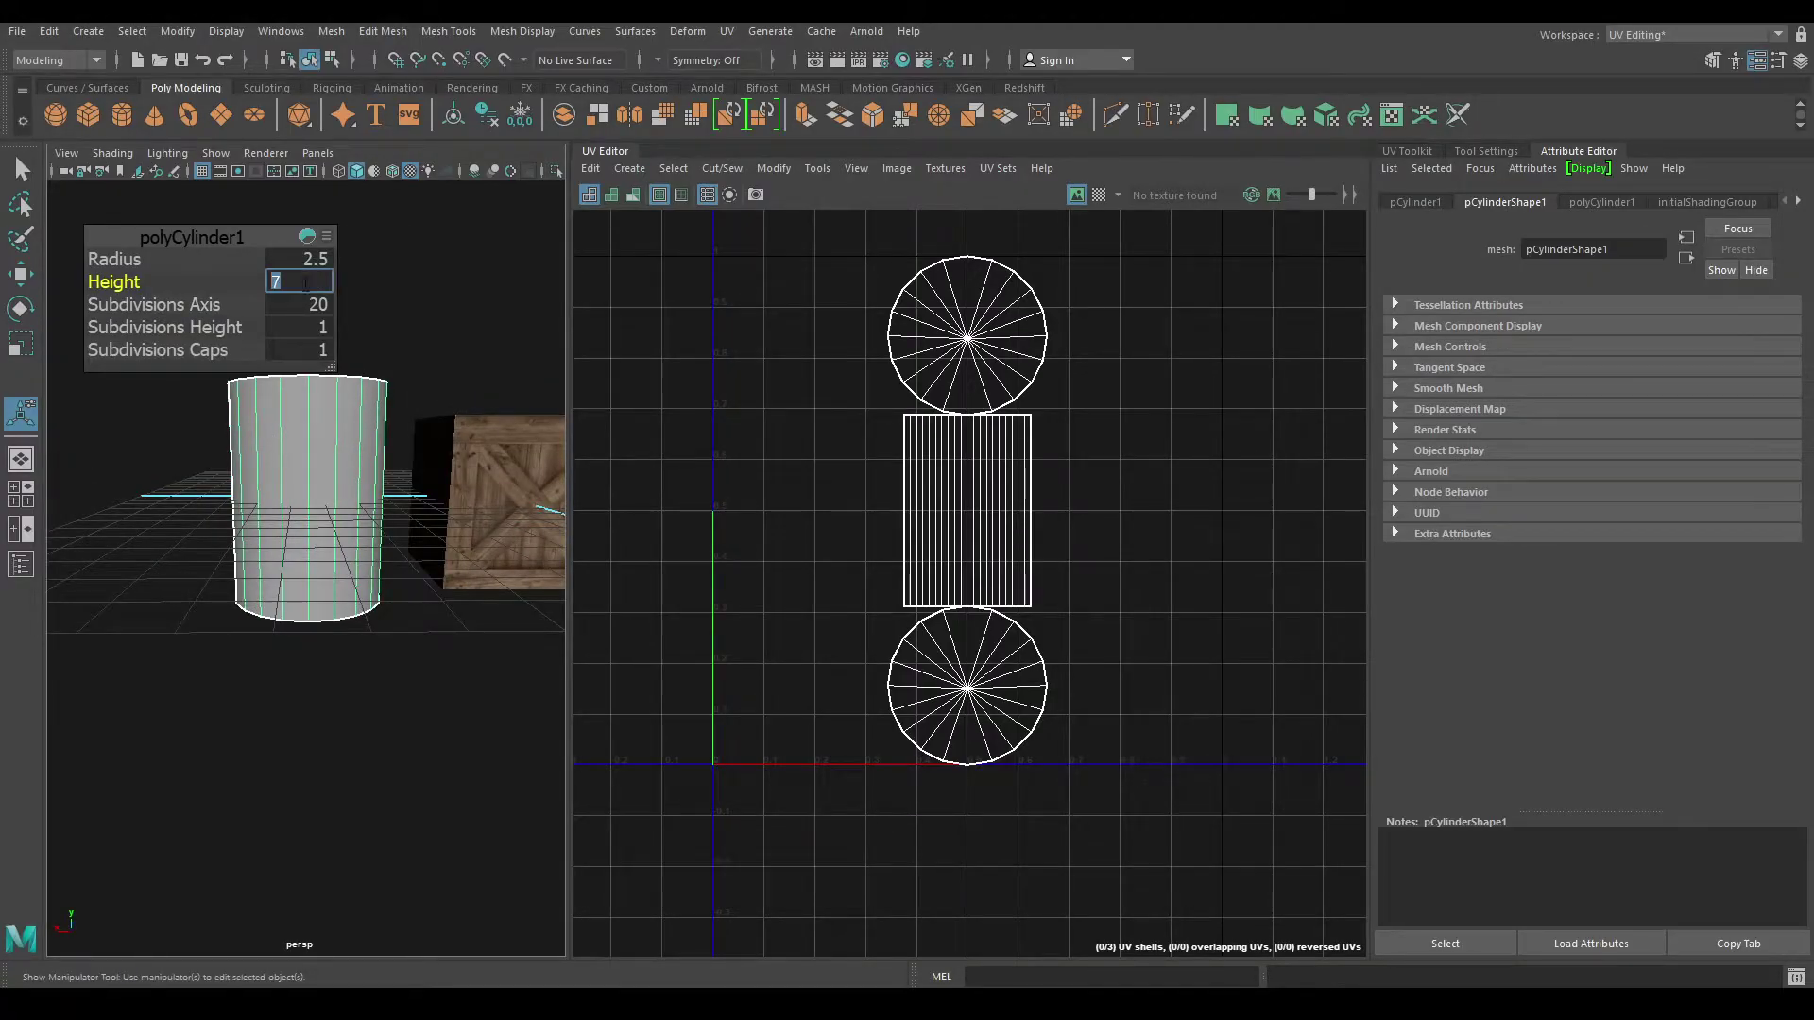
key("w")
left_click_drag(138, 236, 340, 593, "alt")
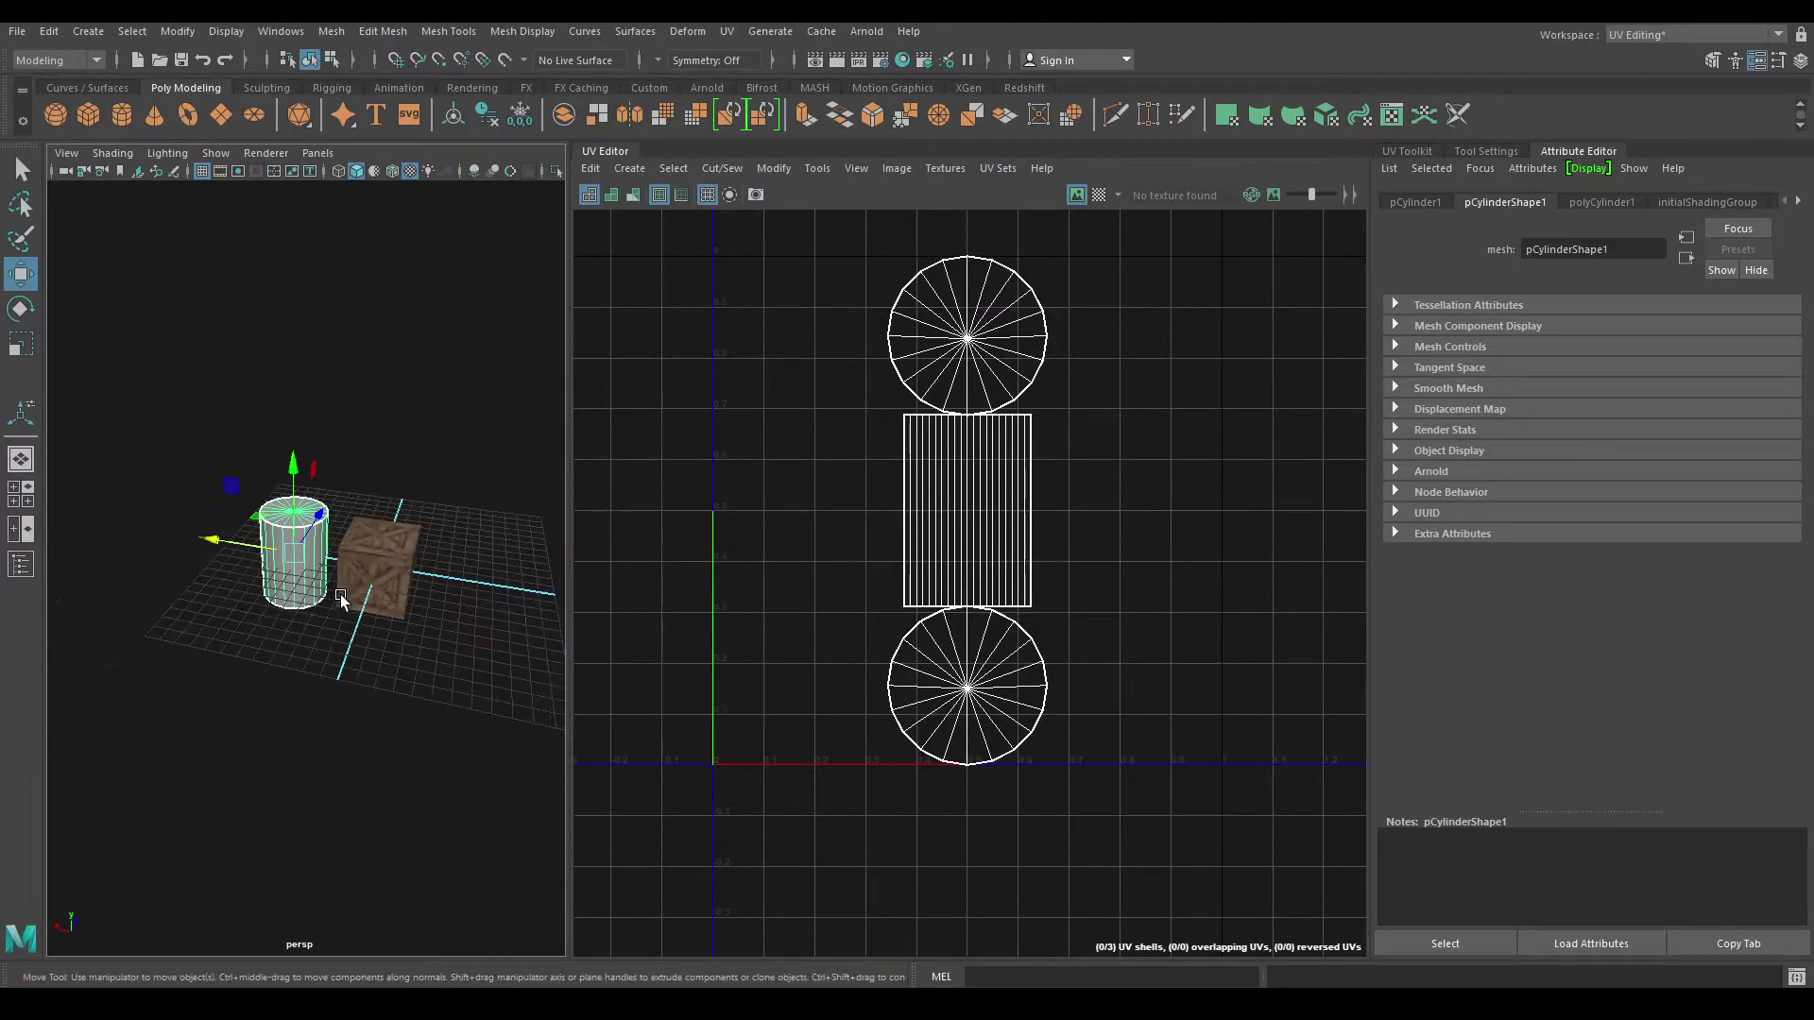
left_click_drag(194, 527, 442, 595)
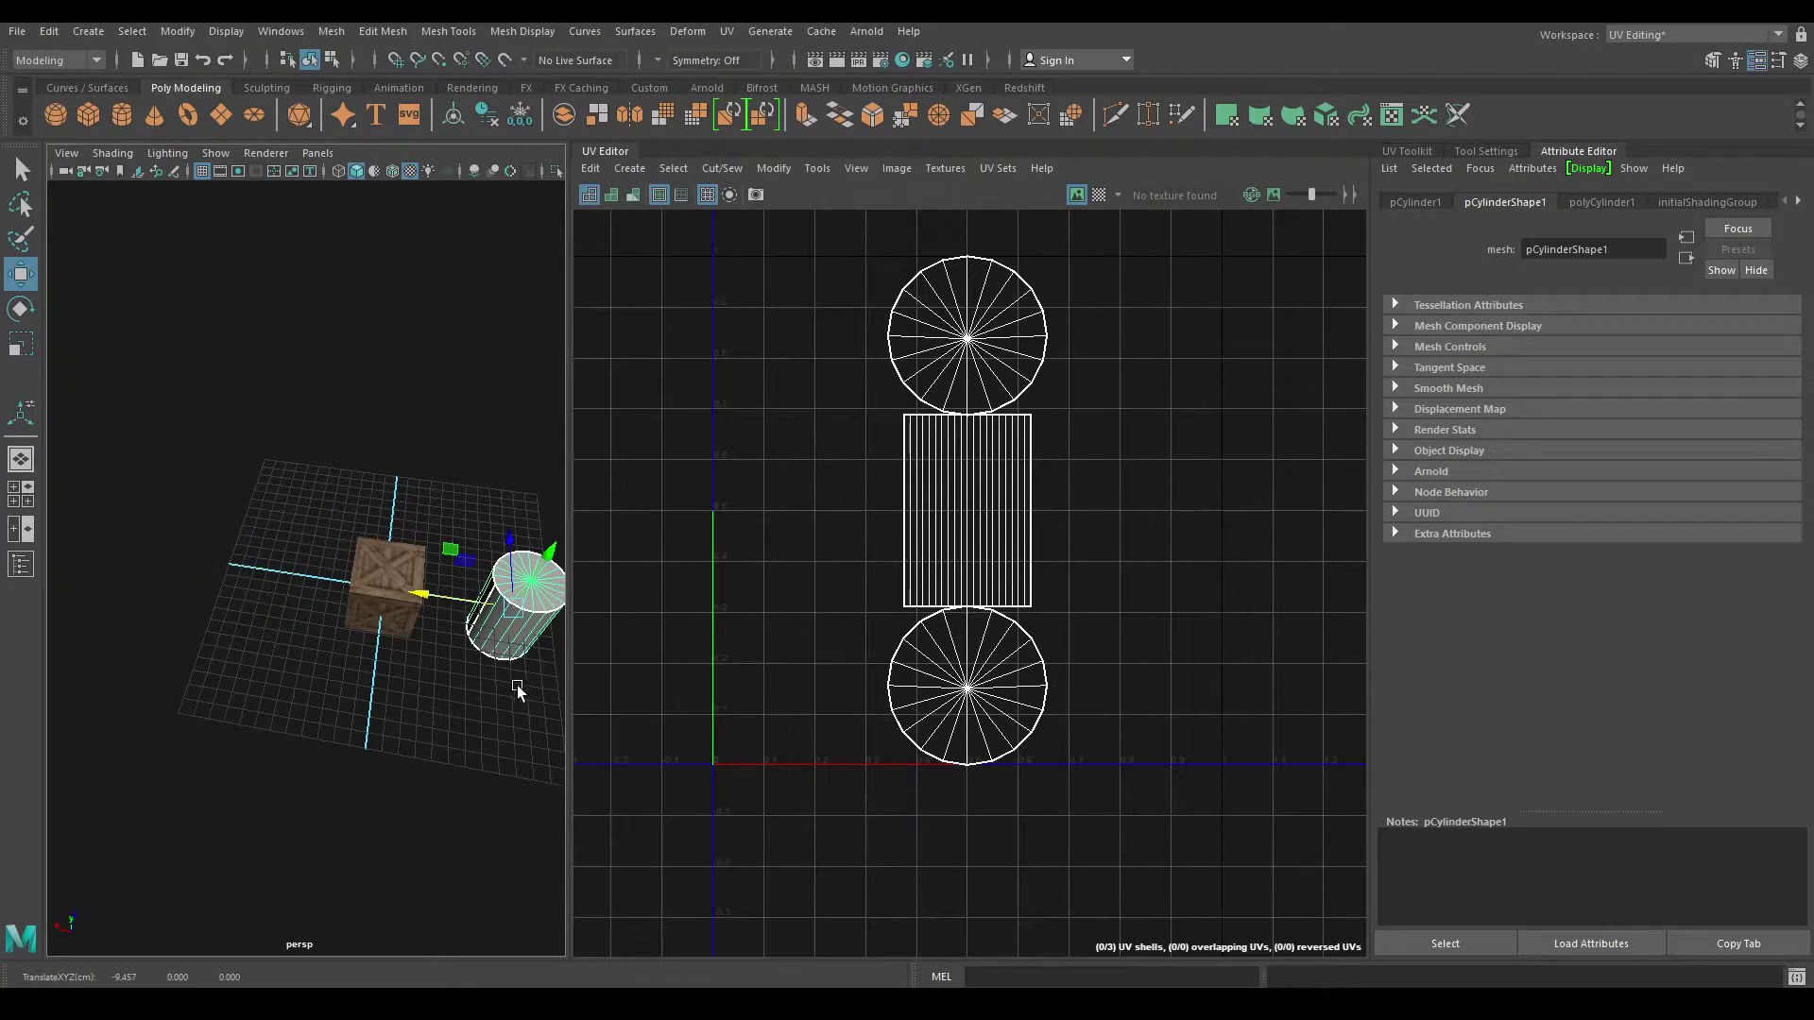
left_click(383, 578, "shift")
mouse_move(425, 680)
left_mouse_down("alt")
mouse_move(359, 675)
mouse_move(316, 740)
mouse_move(353, 769)
mouse_move(272, 648)
left_mouse_up("alt")
left_click(425, 693)
scroll(425, 692, "up", 5)
left_click(271, 648)
Step: Apply a cylindrical UV projection to the cylinder
key("f")
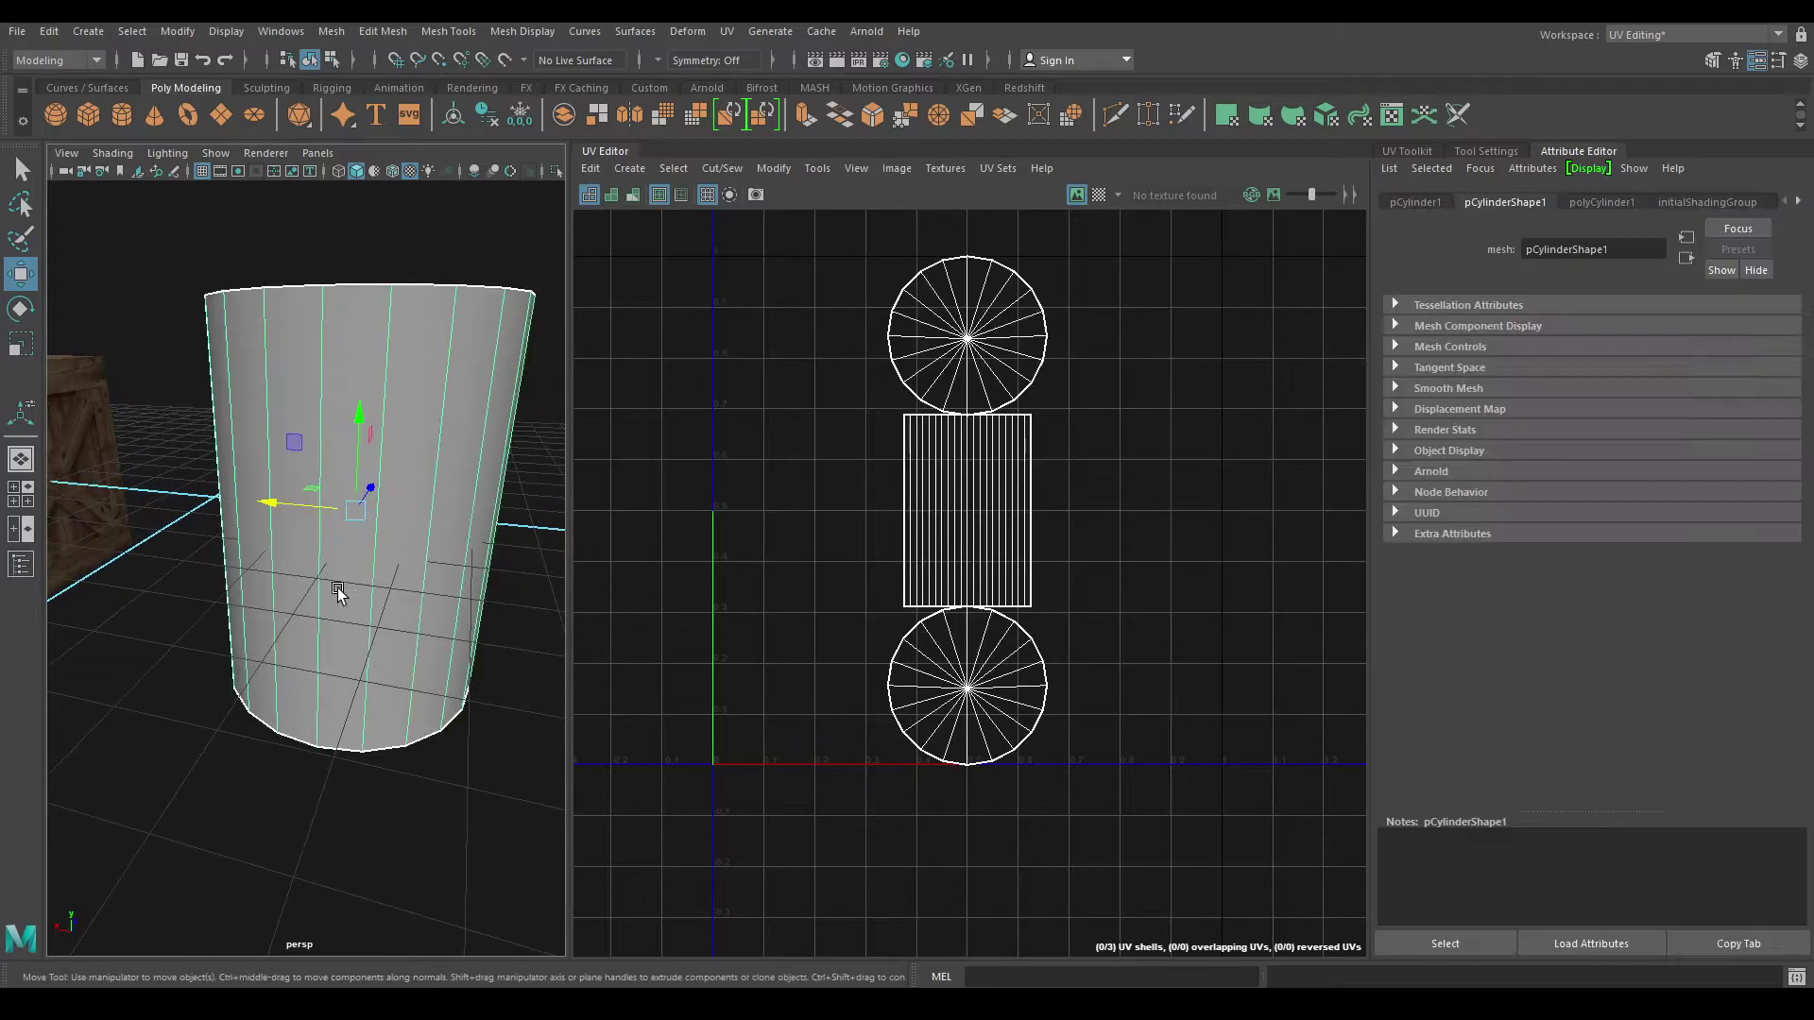
left_click(637, 170)
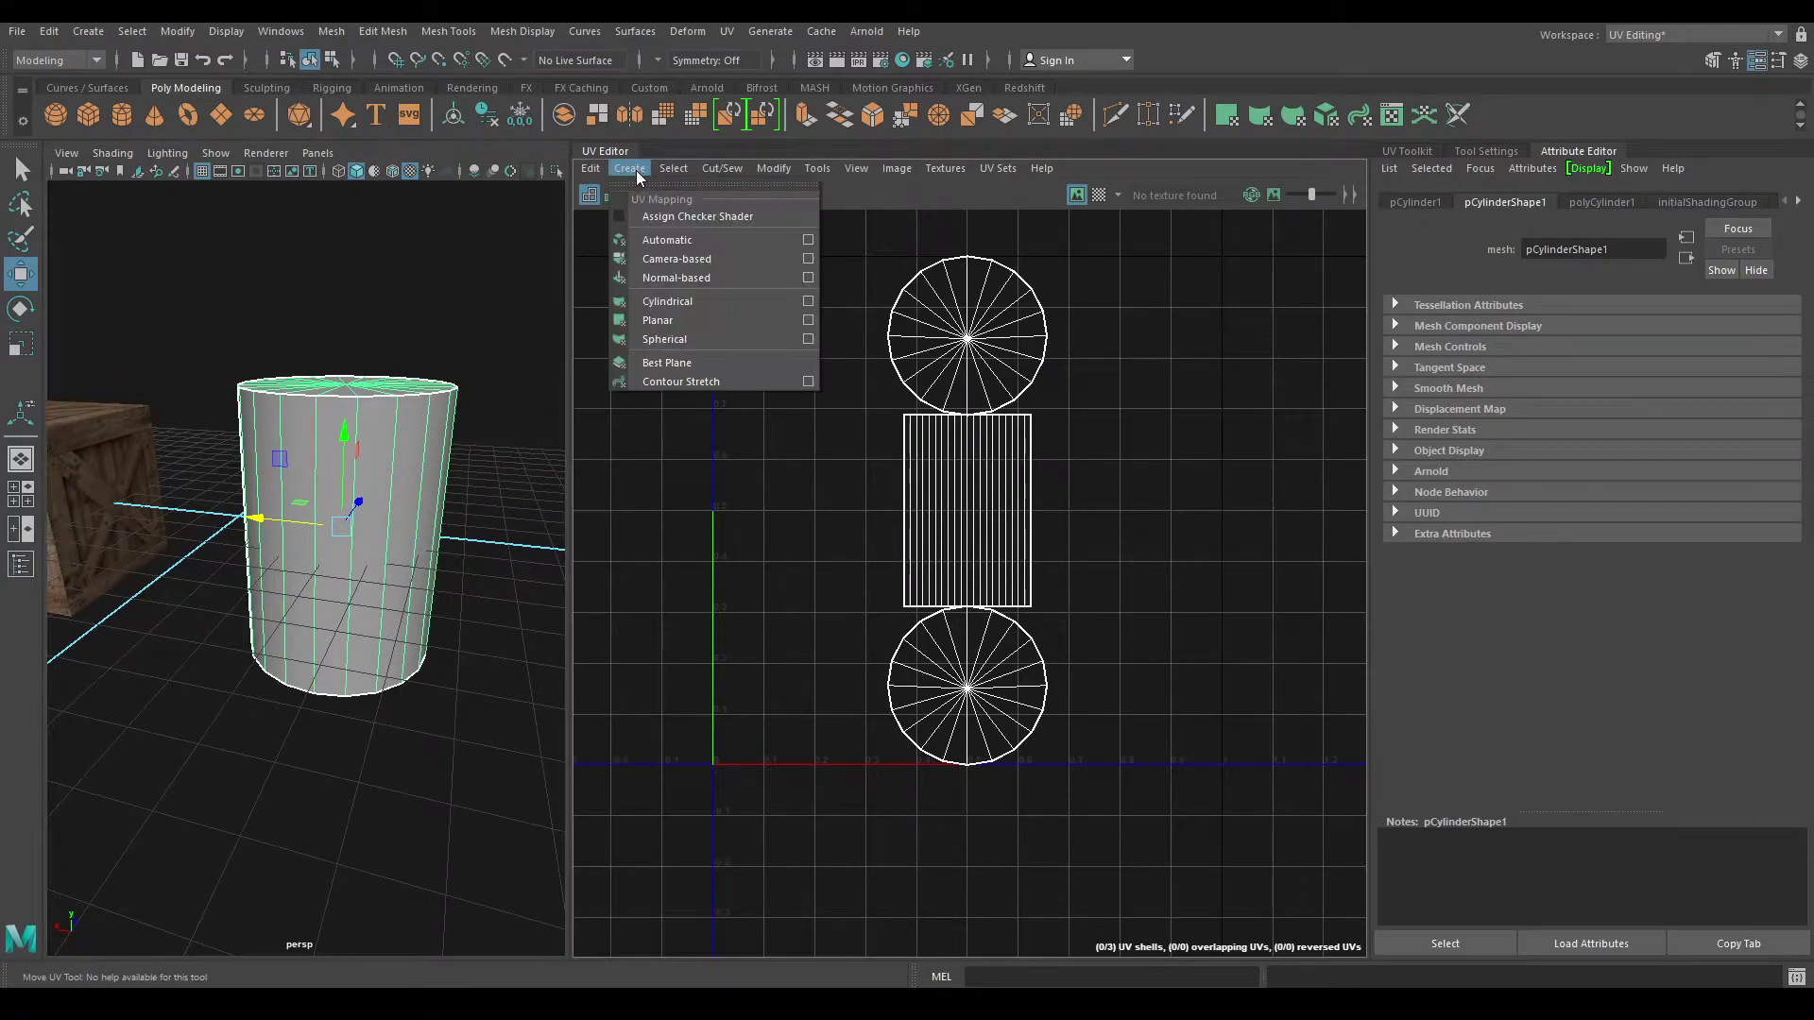
left_click(694, 306)
left_click_drag(435, 529, 445, 633, "alt")
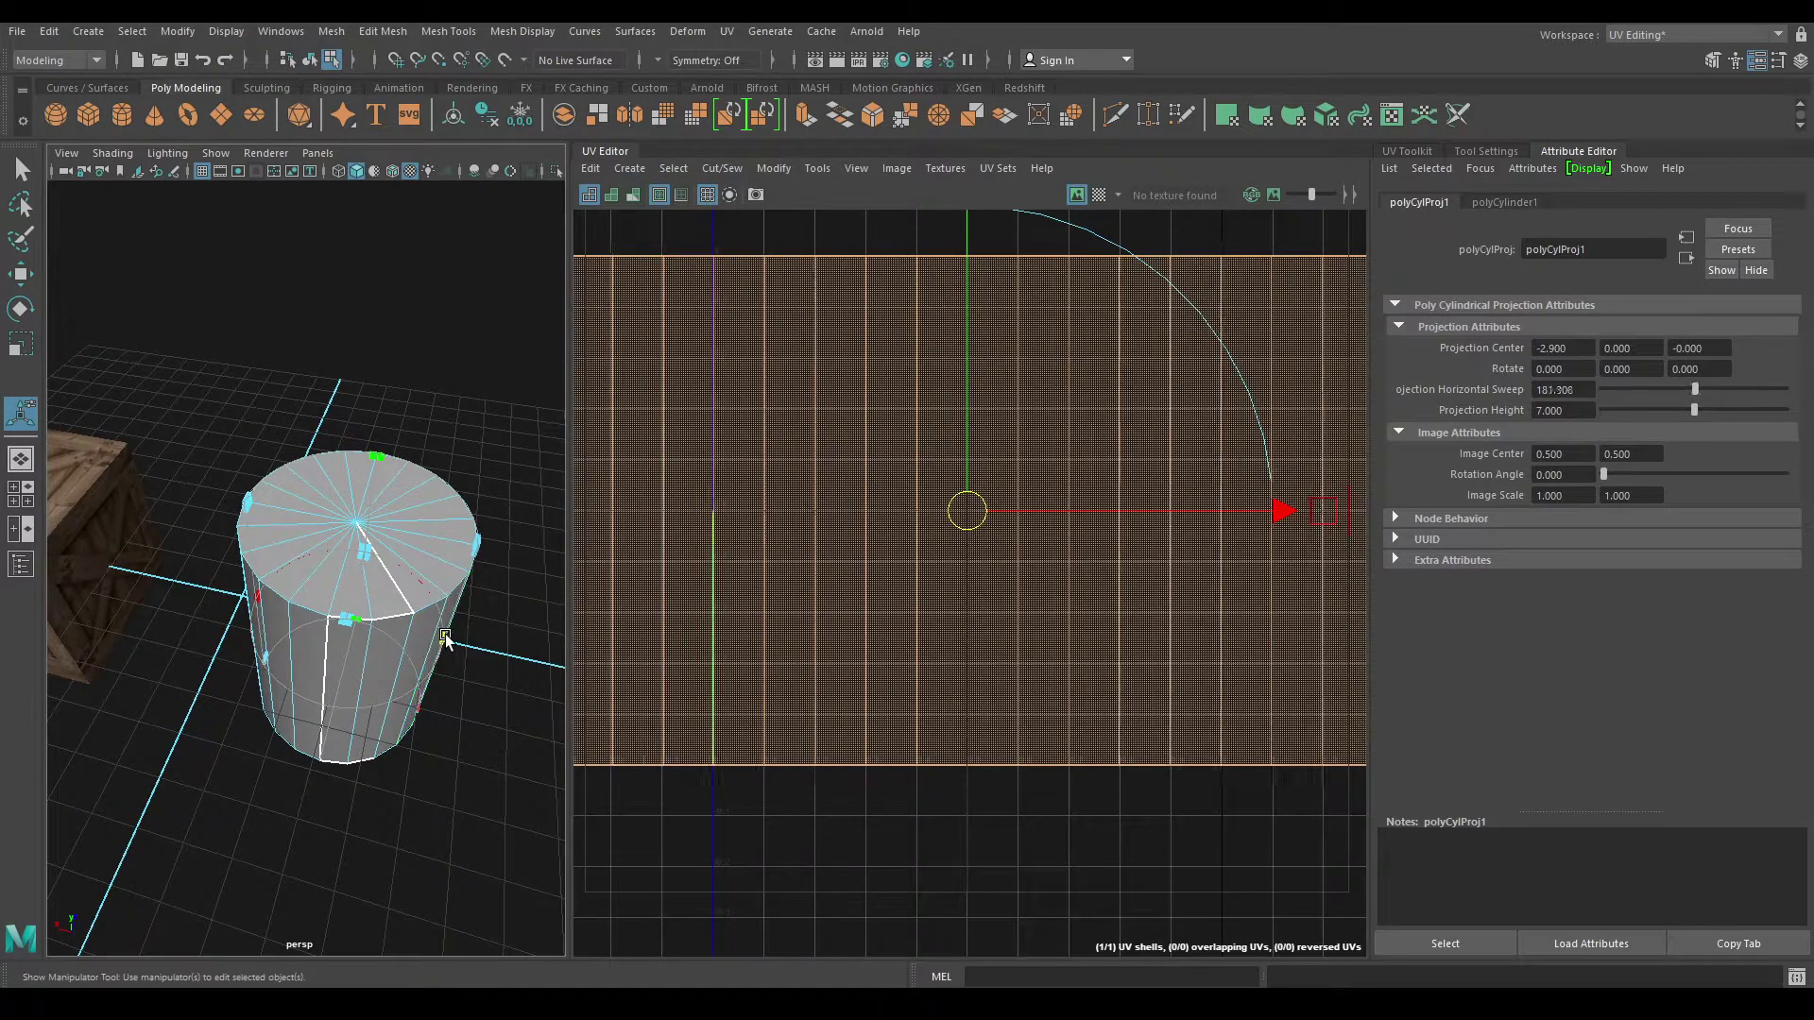
scroll(968, 665, "down", 5)
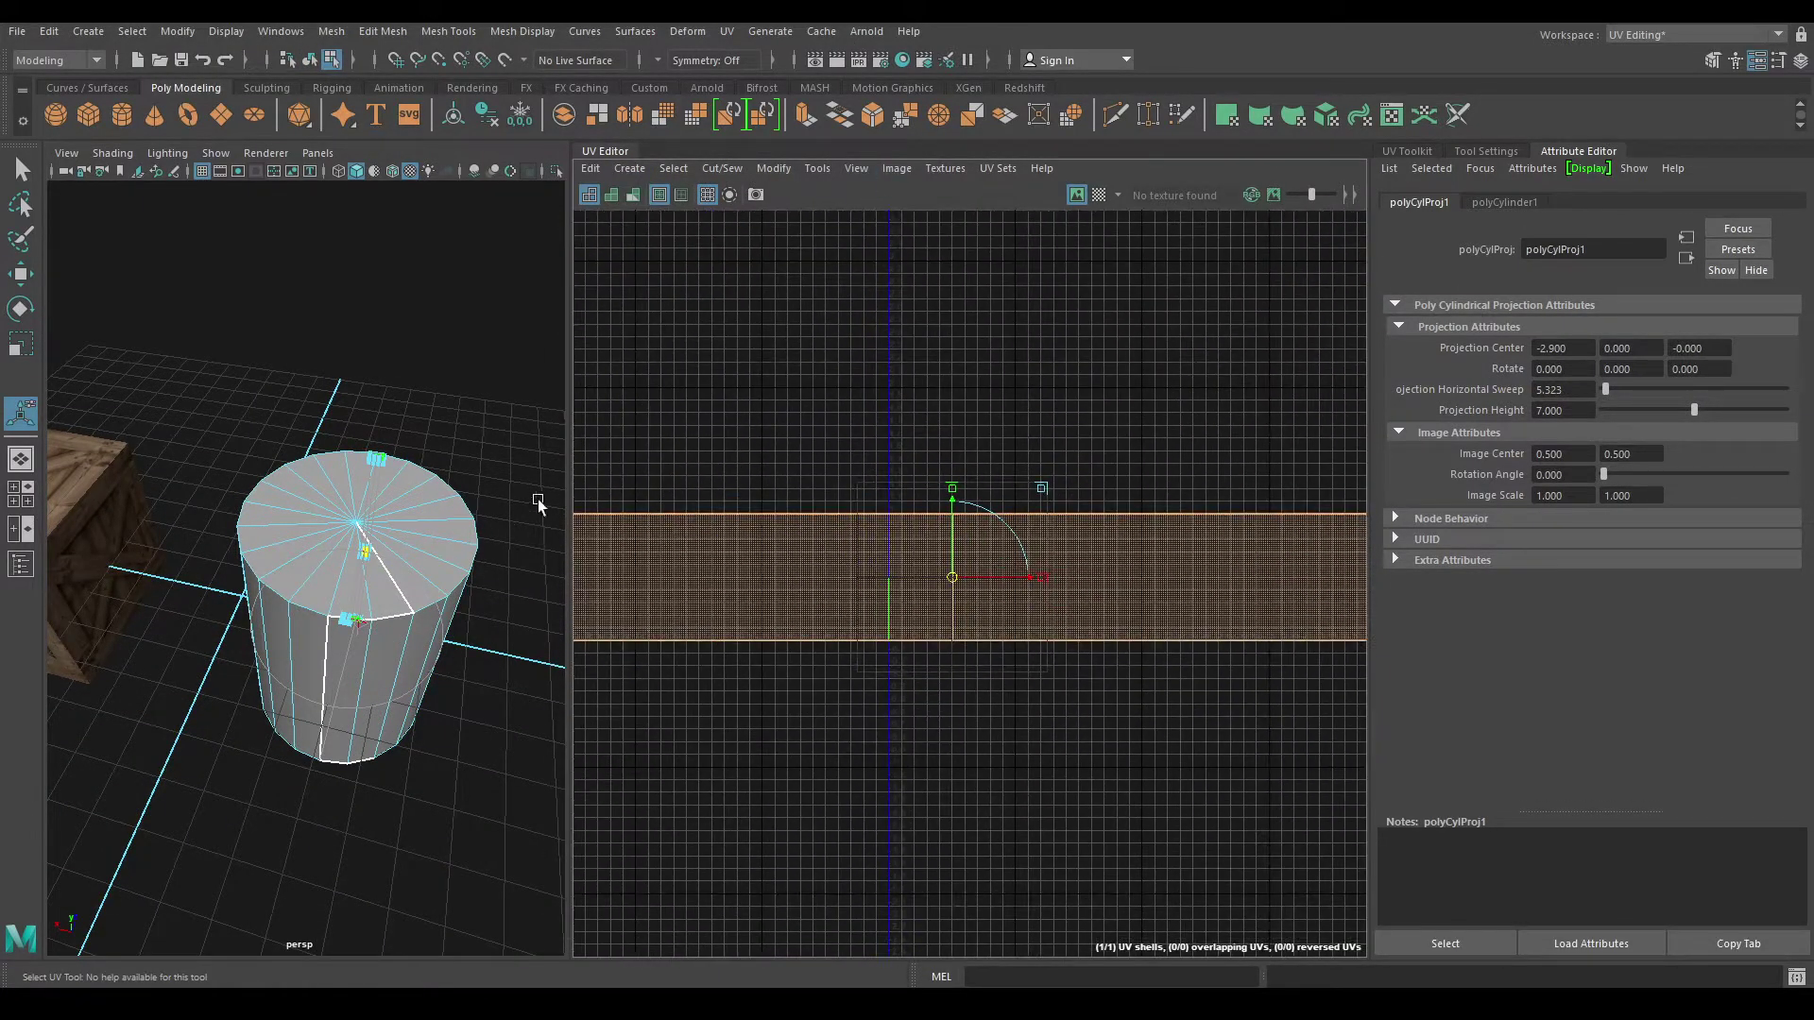
key("w")
mouse_move(536, 499)
left_mouse_down("alt")
mouse_move(359, 495)
mouse_move(354, 397)
left_mouse_up("alt")
key("f")
Step: Select the cylinder's top cap faces and give them a planar UV projection
right_click_drag(376, 364, 400, 485)
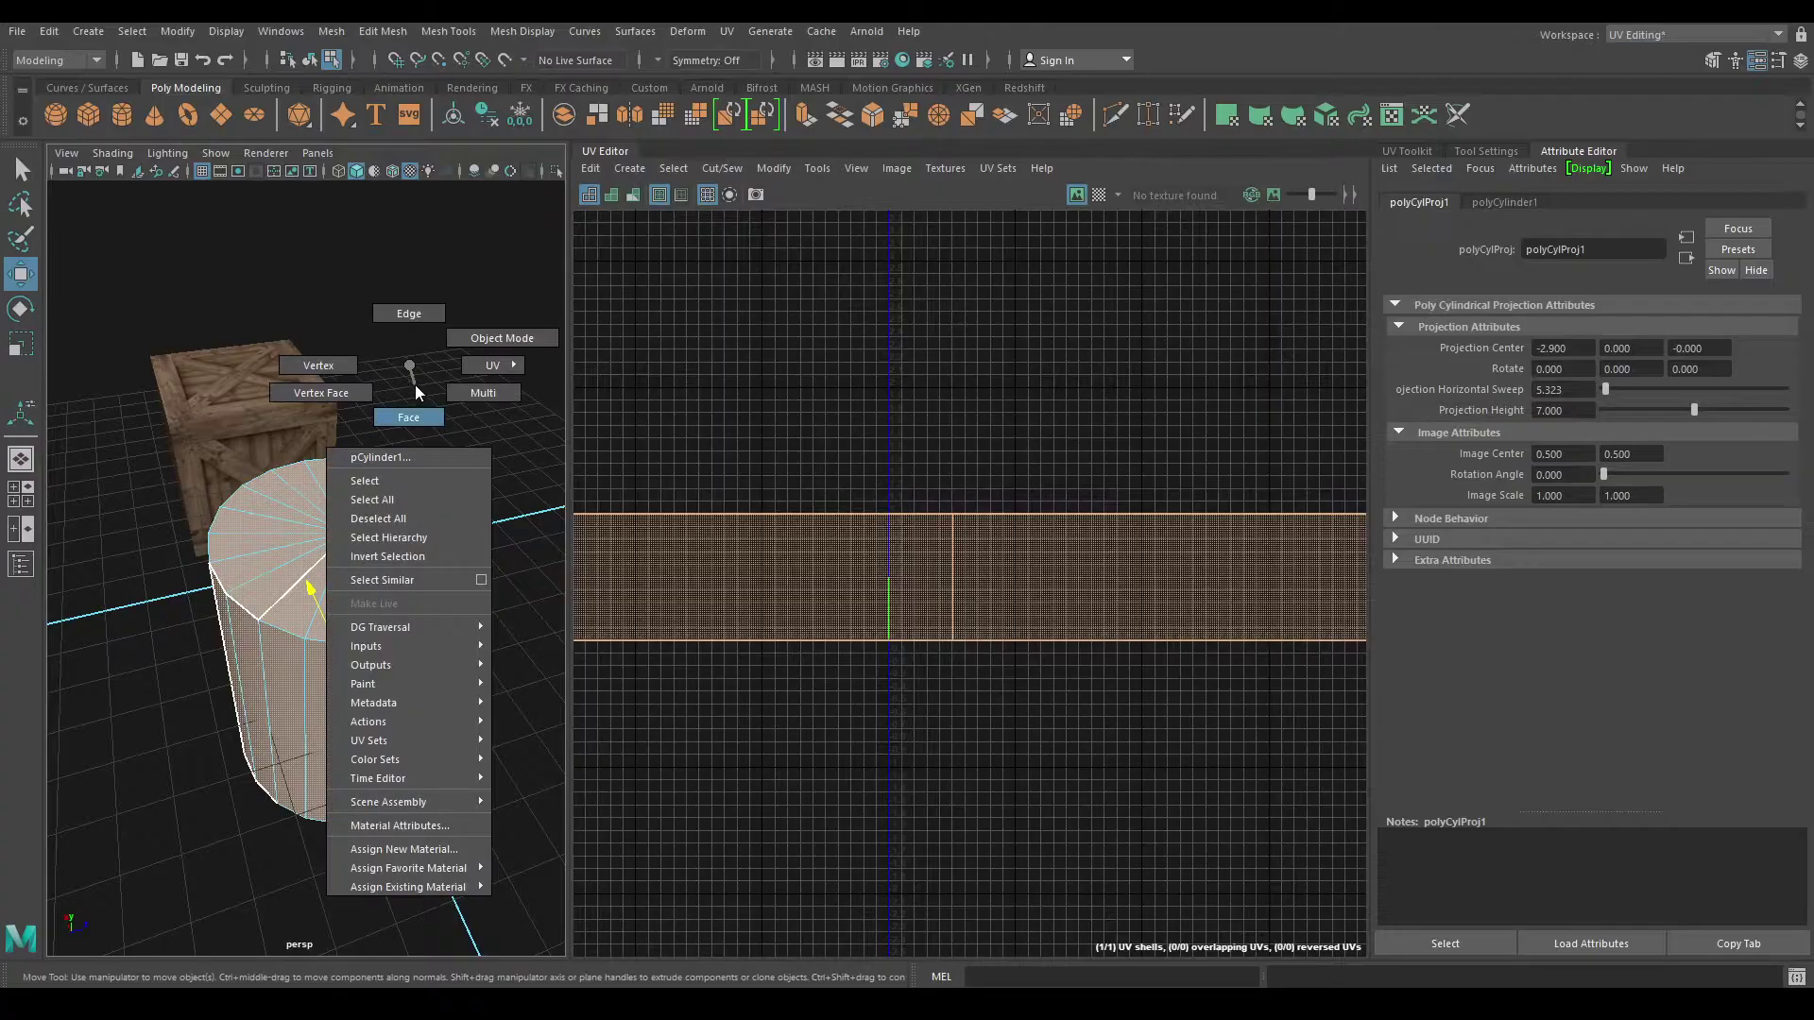
left_click(299, 560)
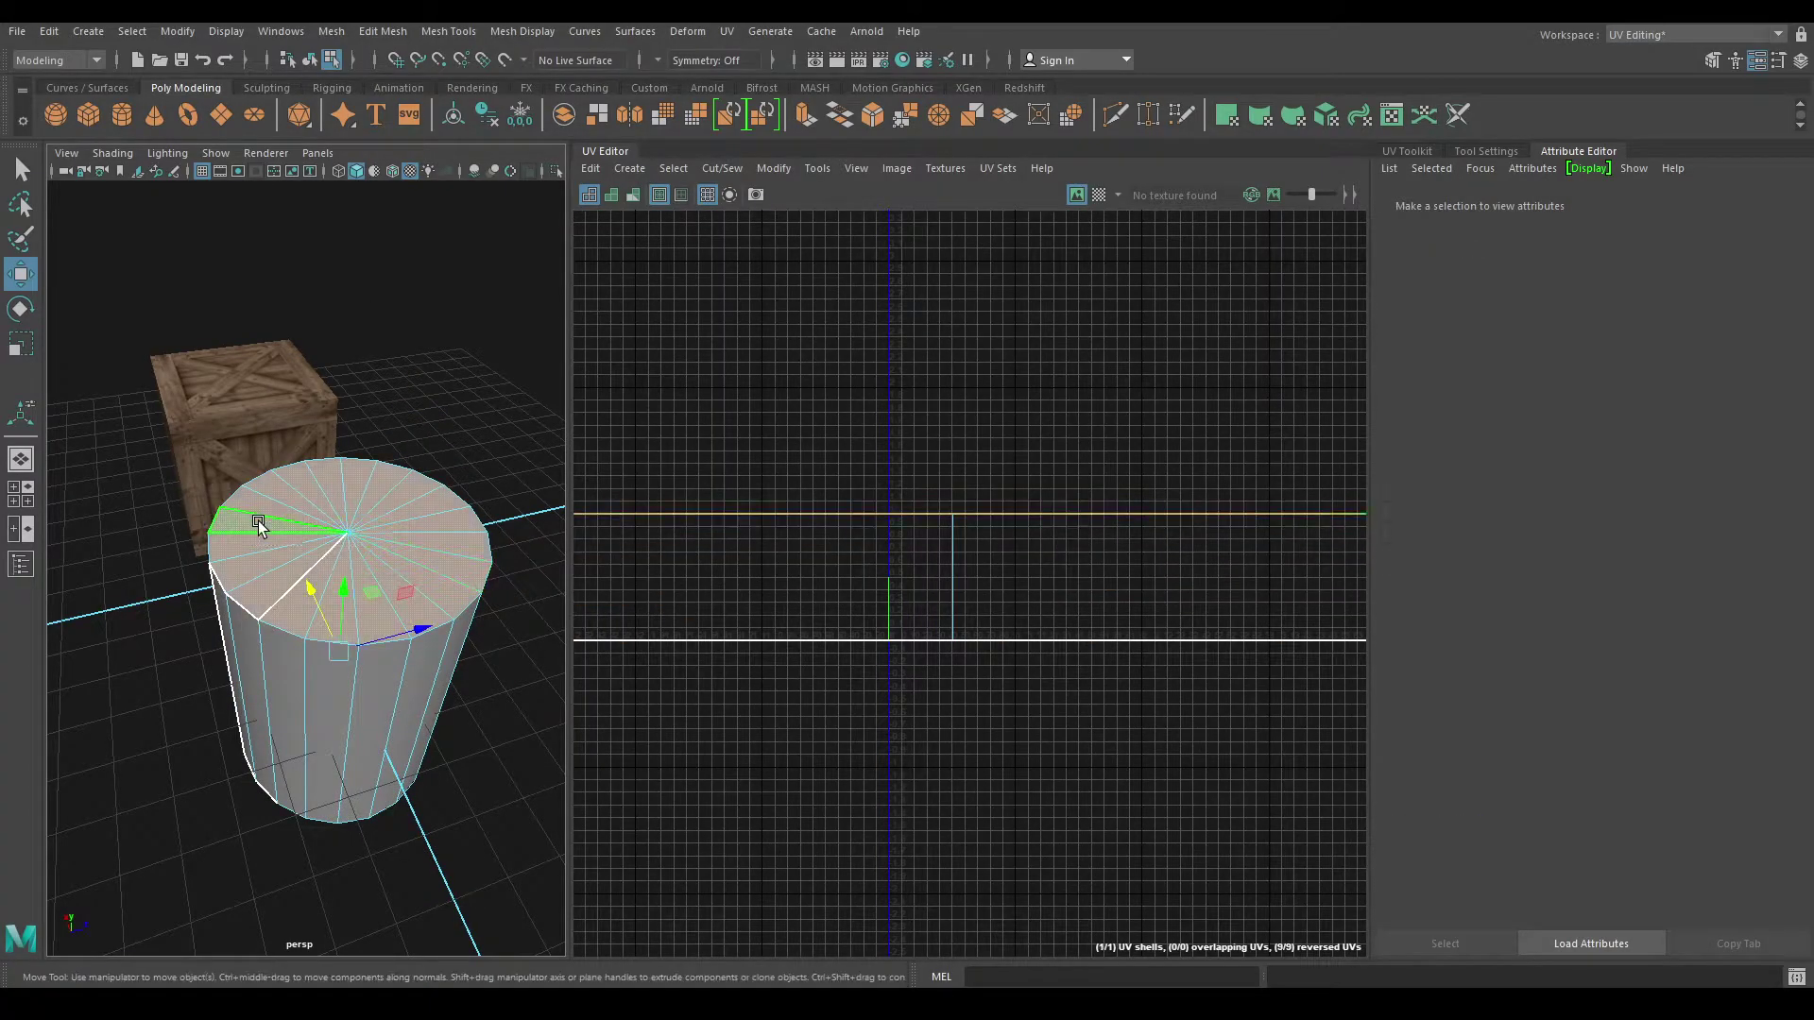
left_click(466, 405)
mouse_move(401, 508)
left_mouse_down()
mouse_move(296, 548)
mouse_move(410, 507)
left_mouse_up()
right_click_drag(410, 507, 416, 688)
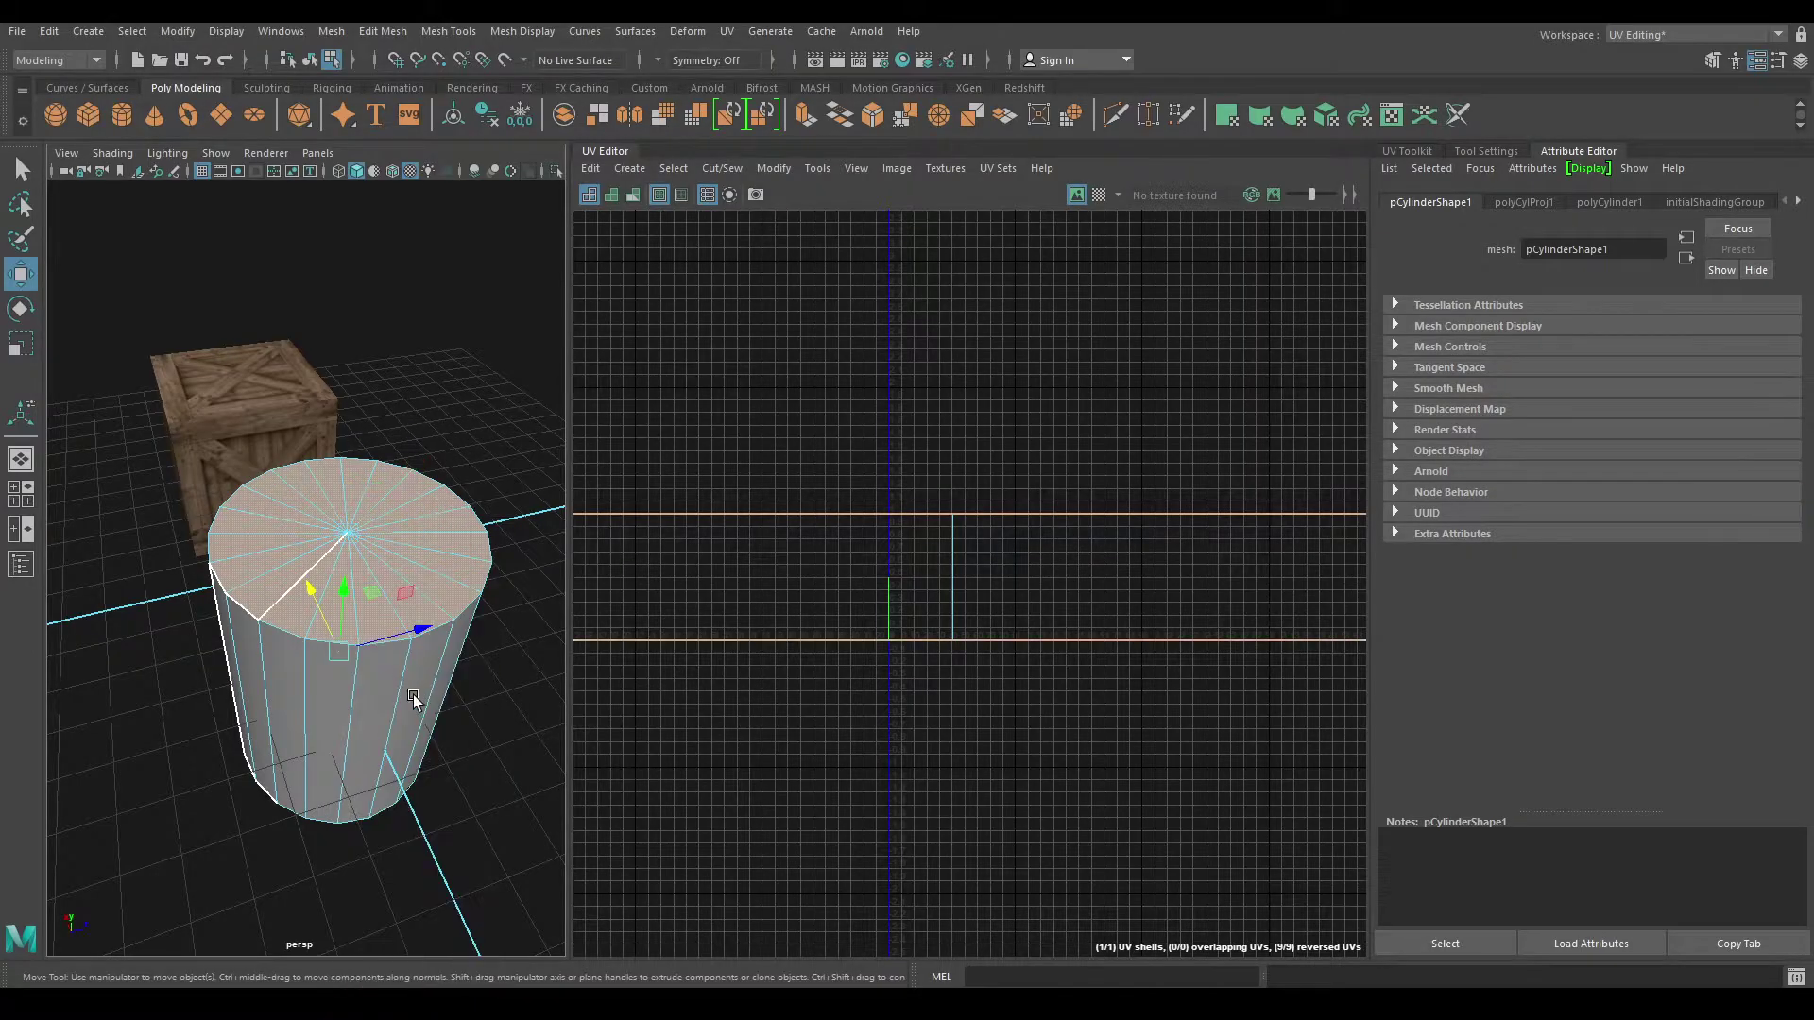
left_click_drag(417, 688, 457, 689, "alt")
left_click(632, 168)
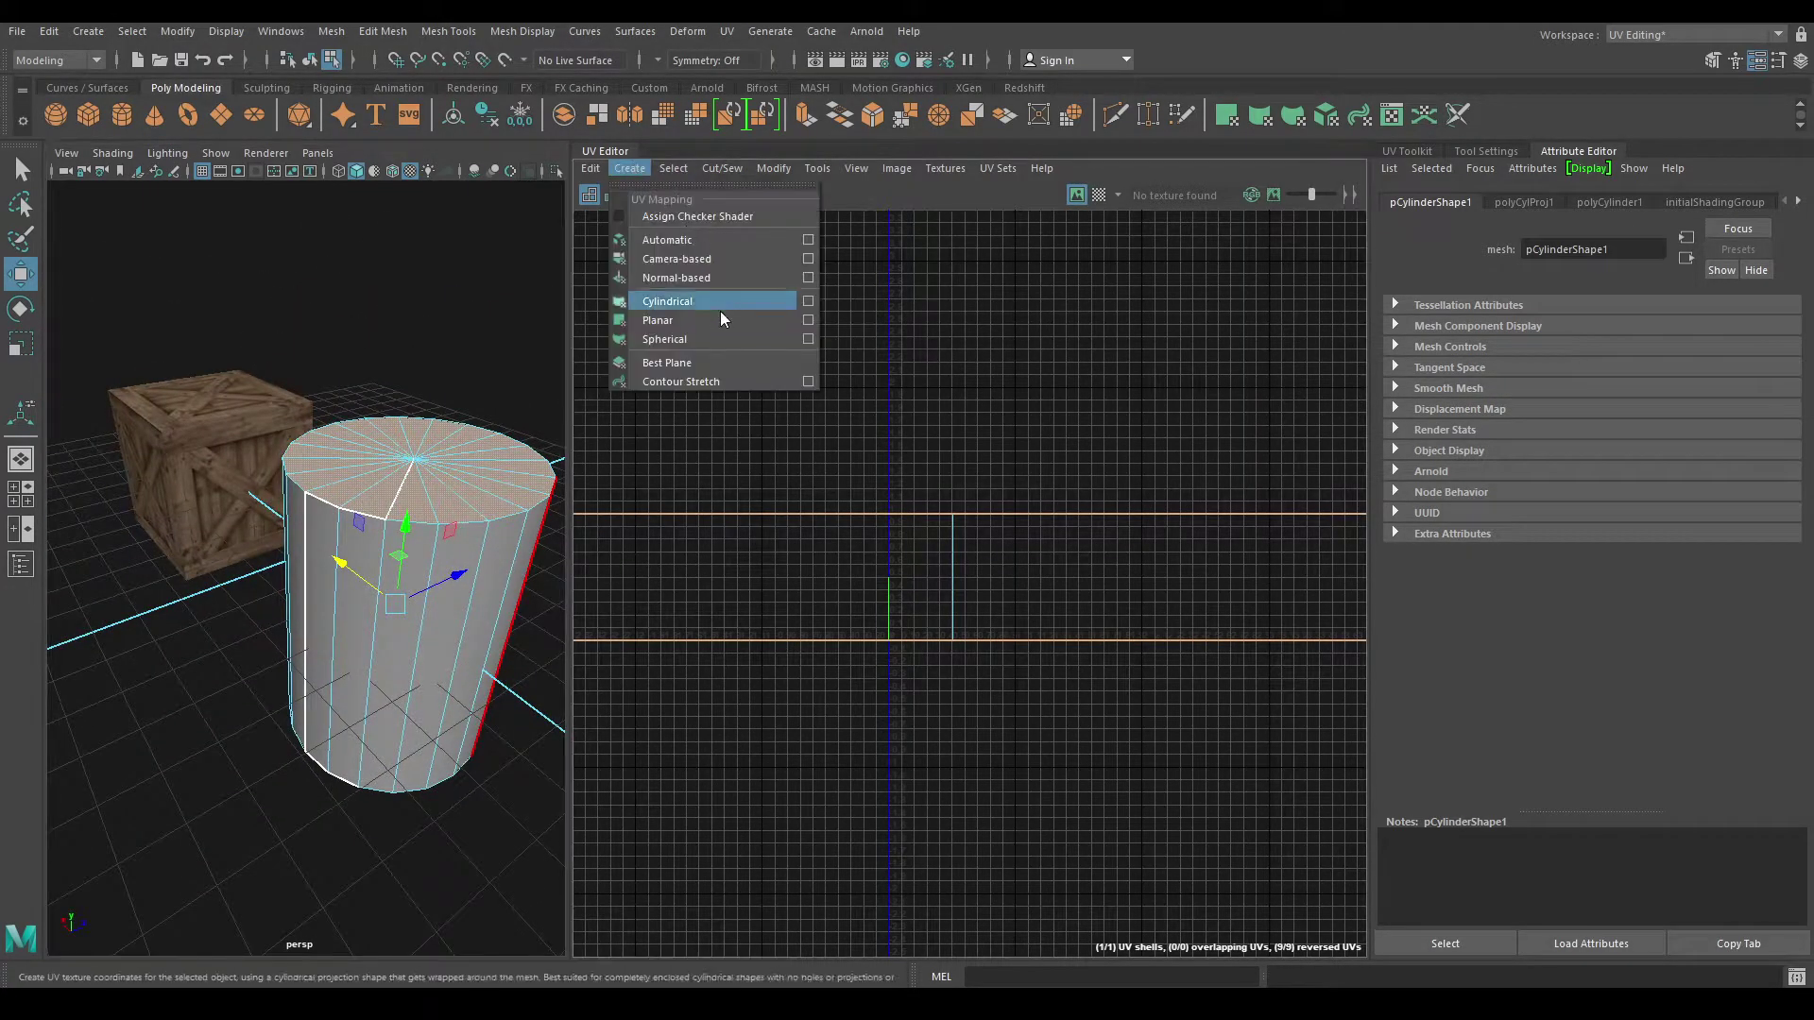
left_click(771, 319)
Step: Select all the cylinder's UVs and lay out the shells without overlapping
scroll(917, 425, "down", 2)
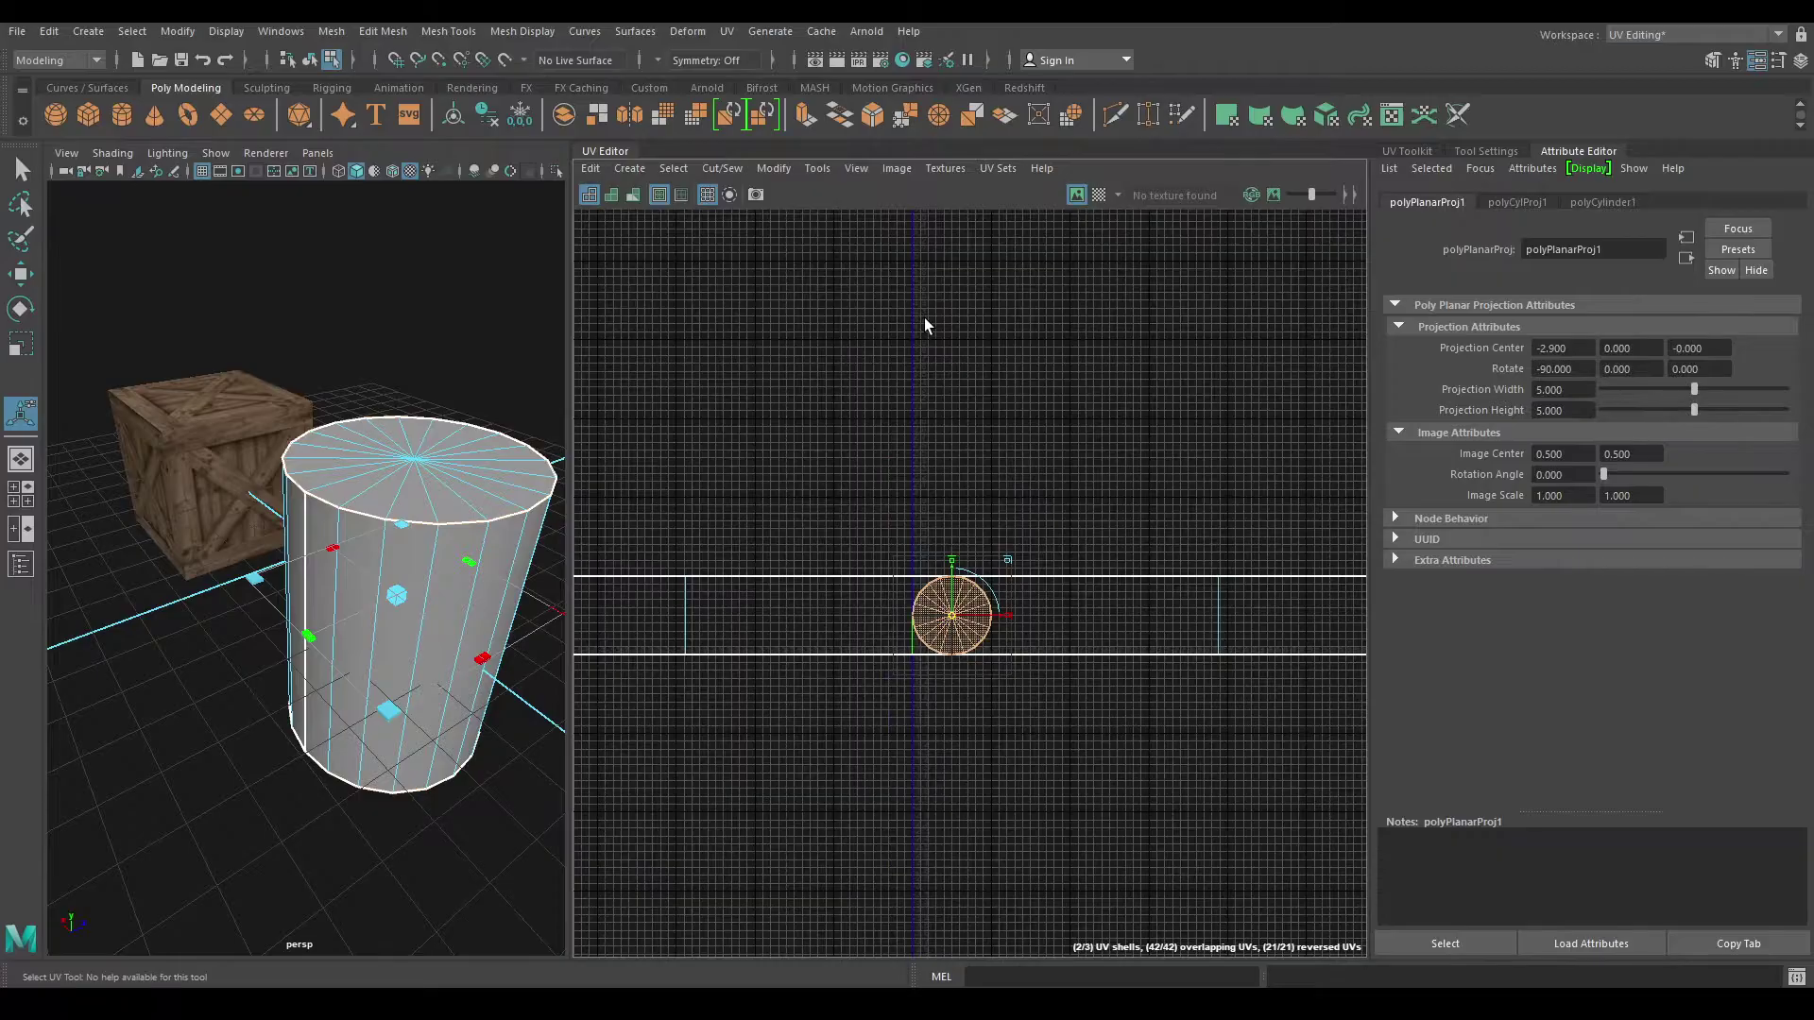
right_click_drag(926, 319, 786, 265)
left_click_drag(787, 272, 1134, 898)
right_click_drag(1119, 385, 863, 386, "shift")
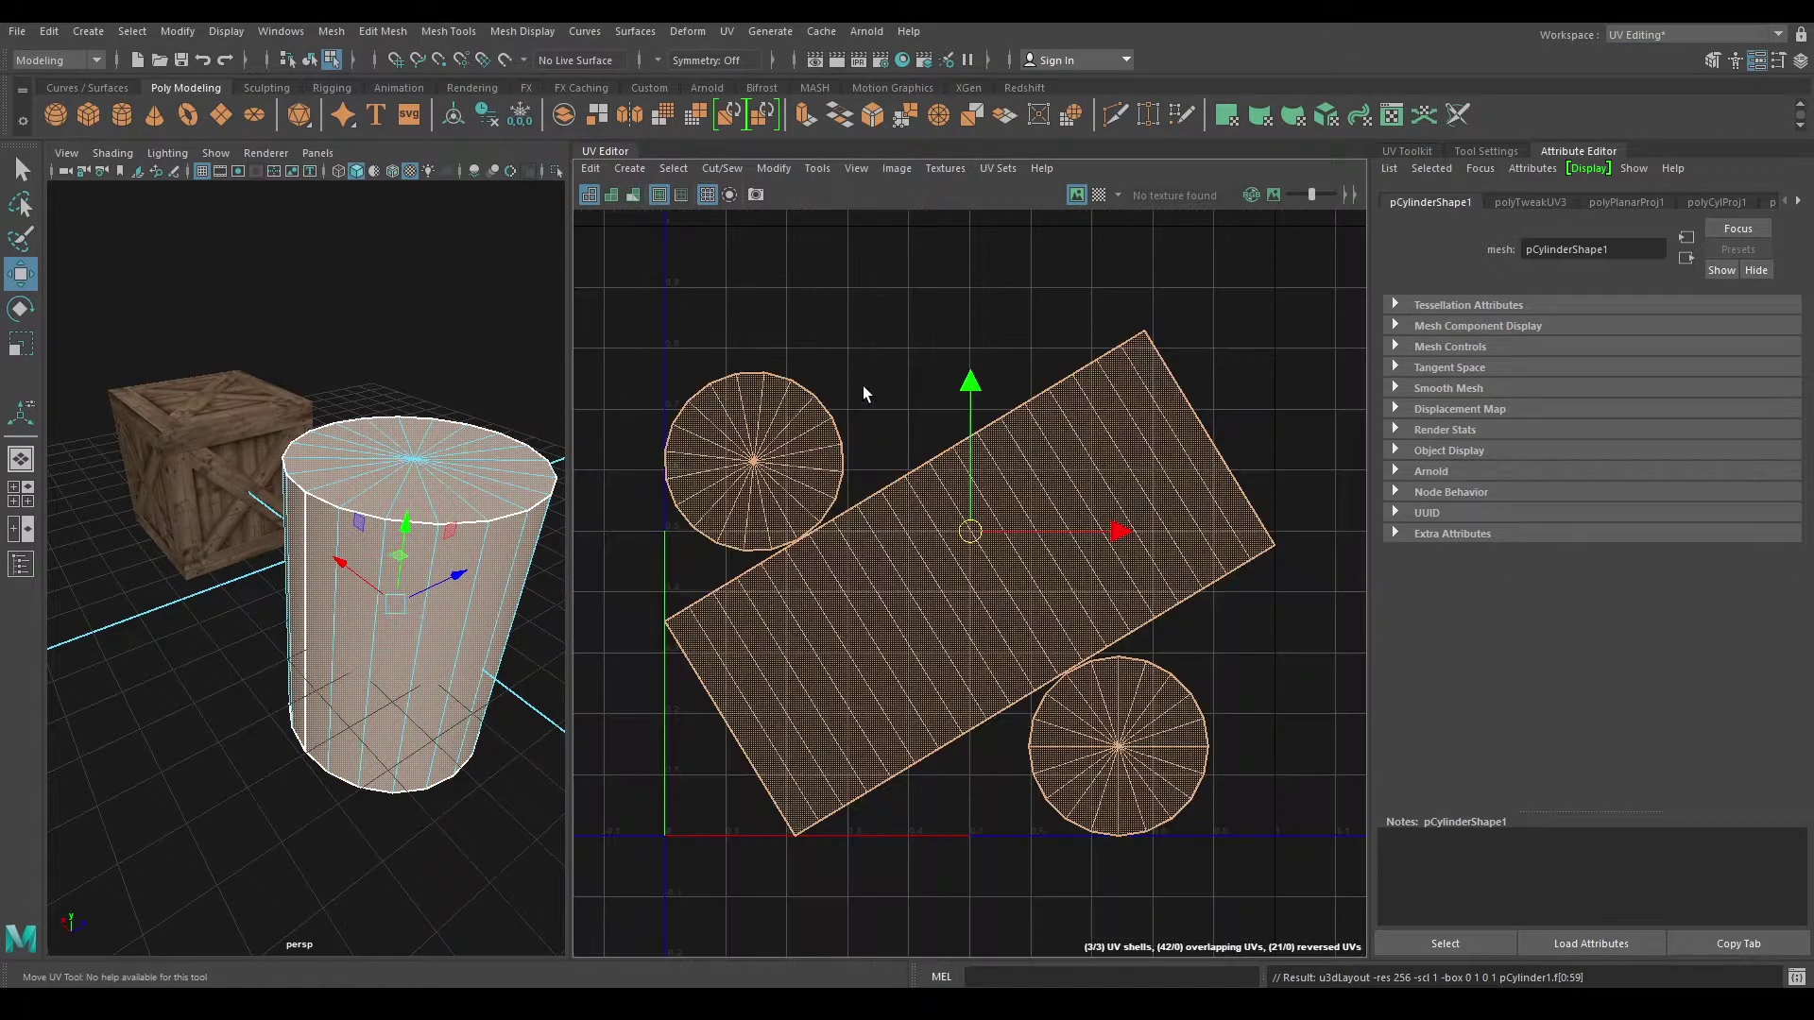
Step: Orient the side UV strip to one of its straight edges
key("ctrl+z")
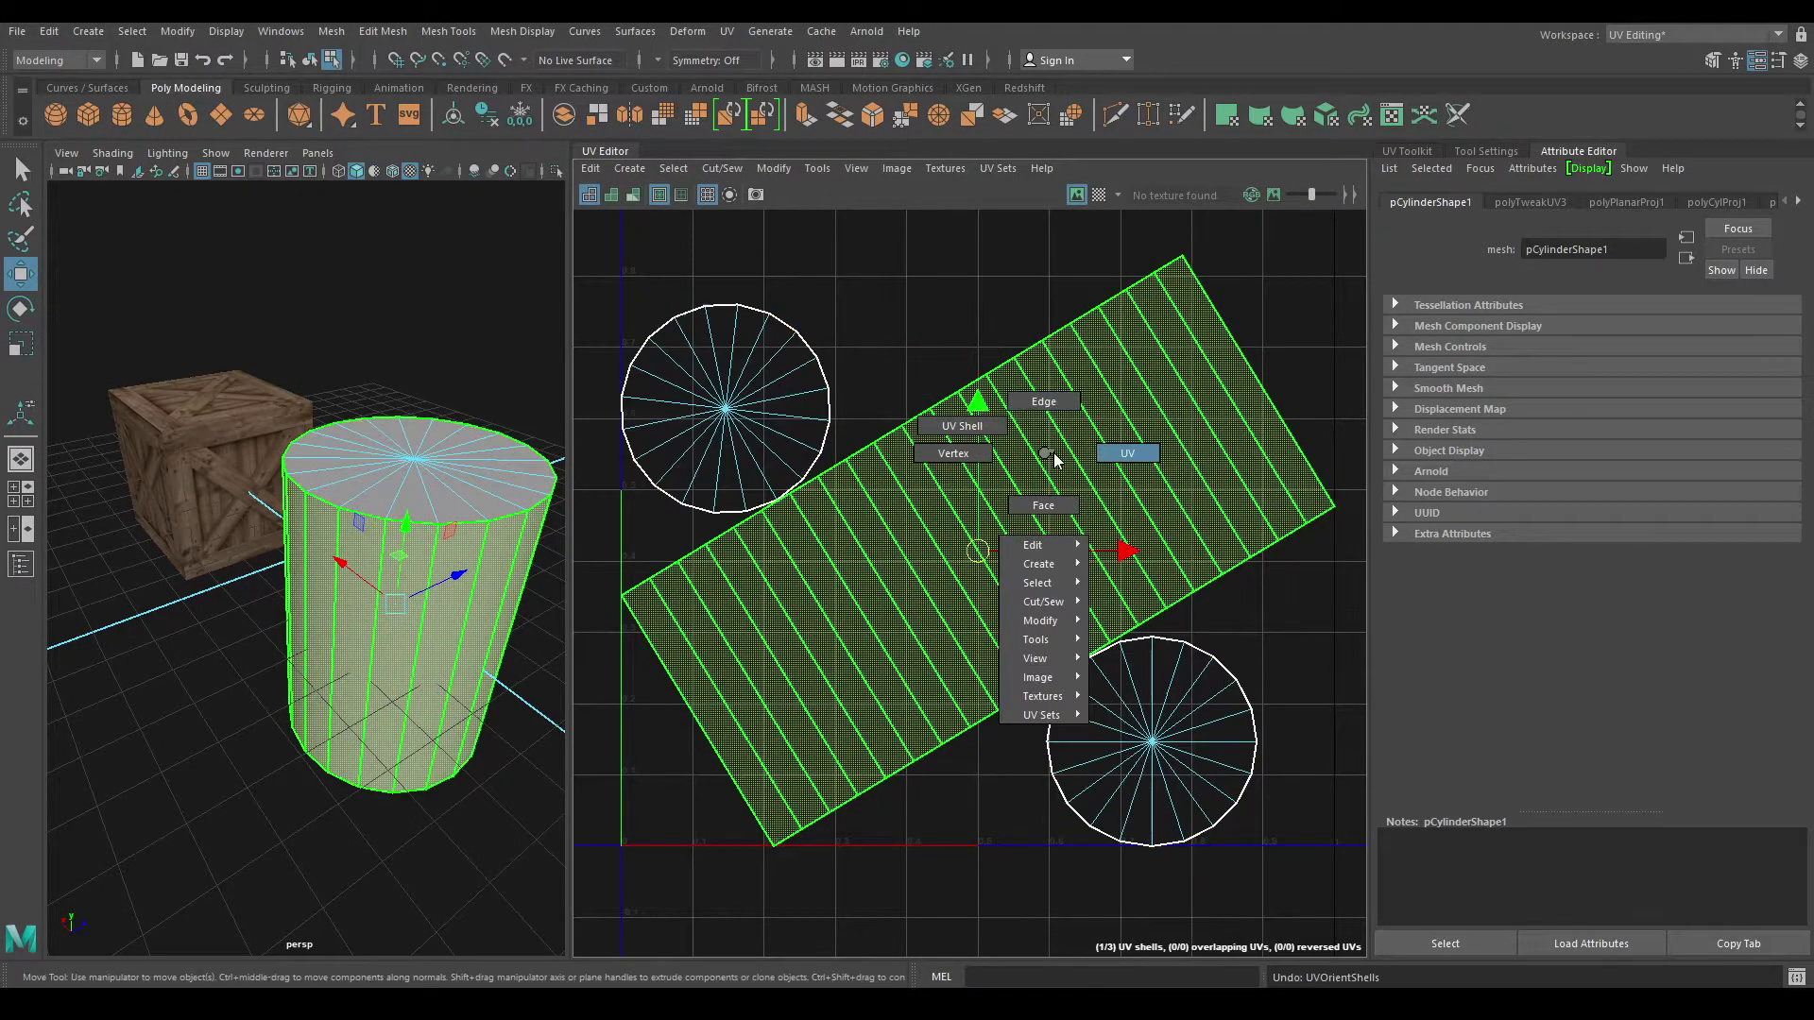
right_click_drag(992, 472, 1033, 405)
left_click(994, 496)
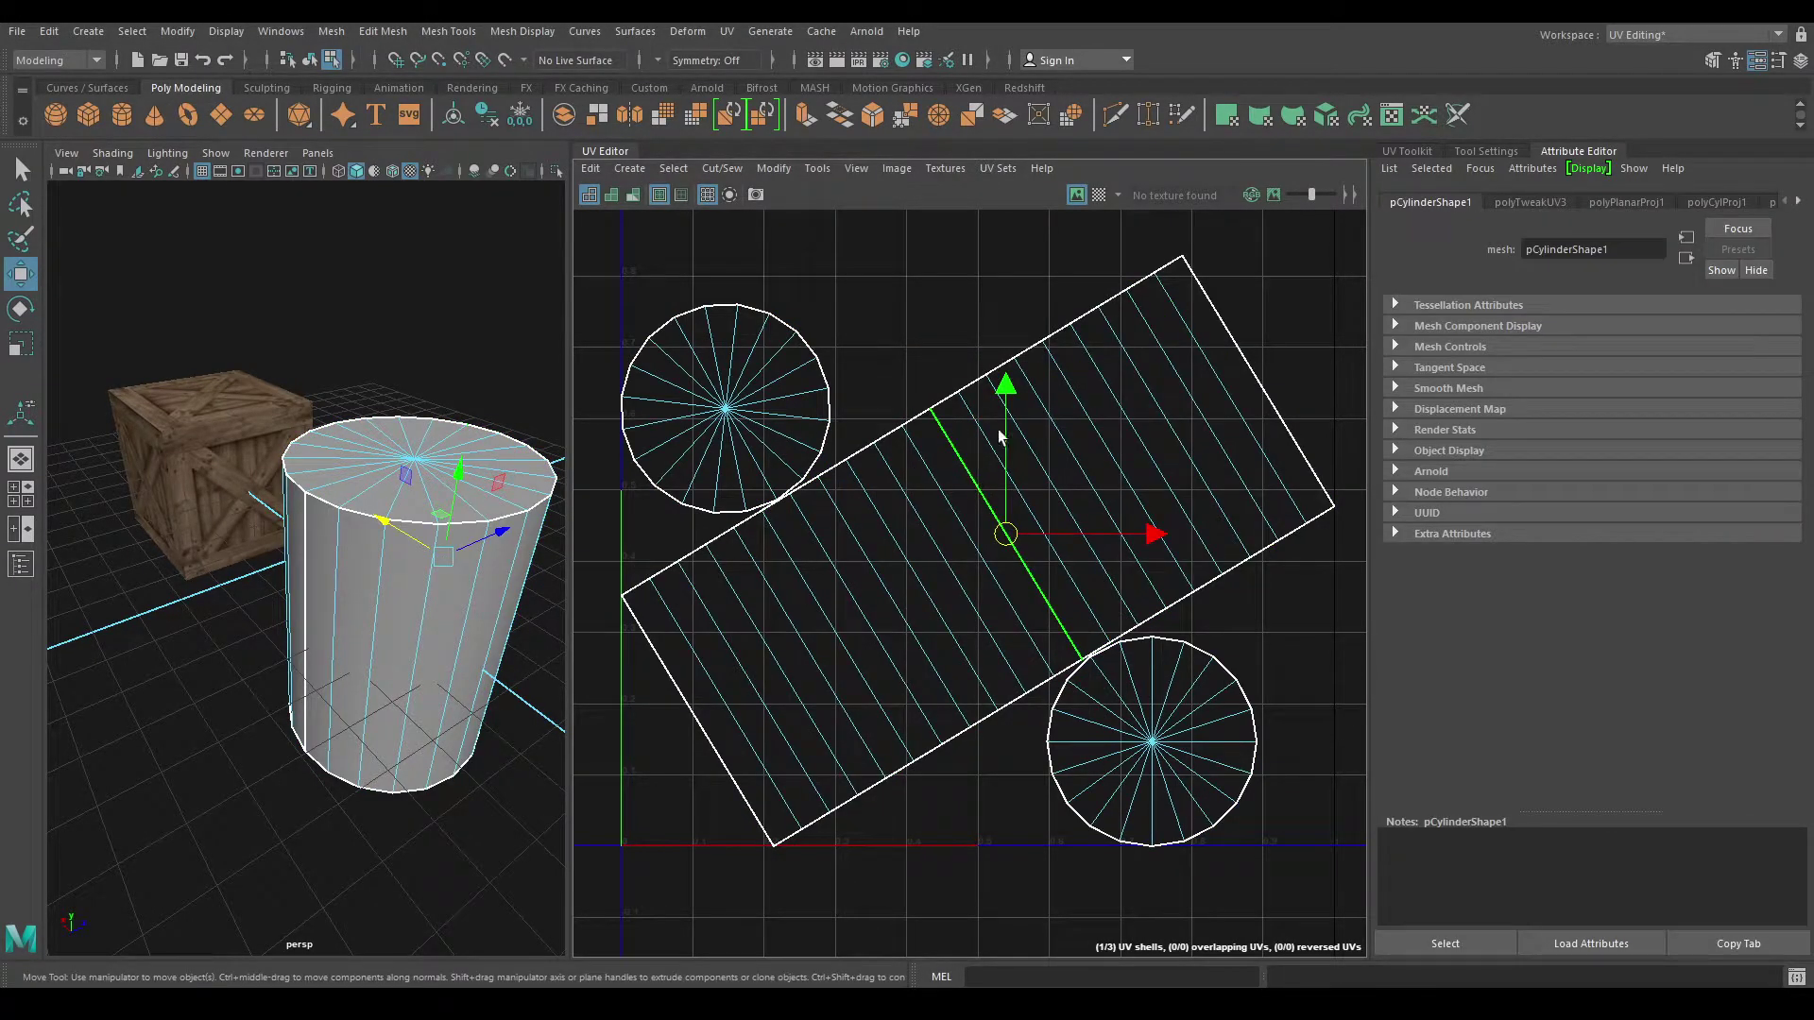
right_click(1125, 345, "shift")
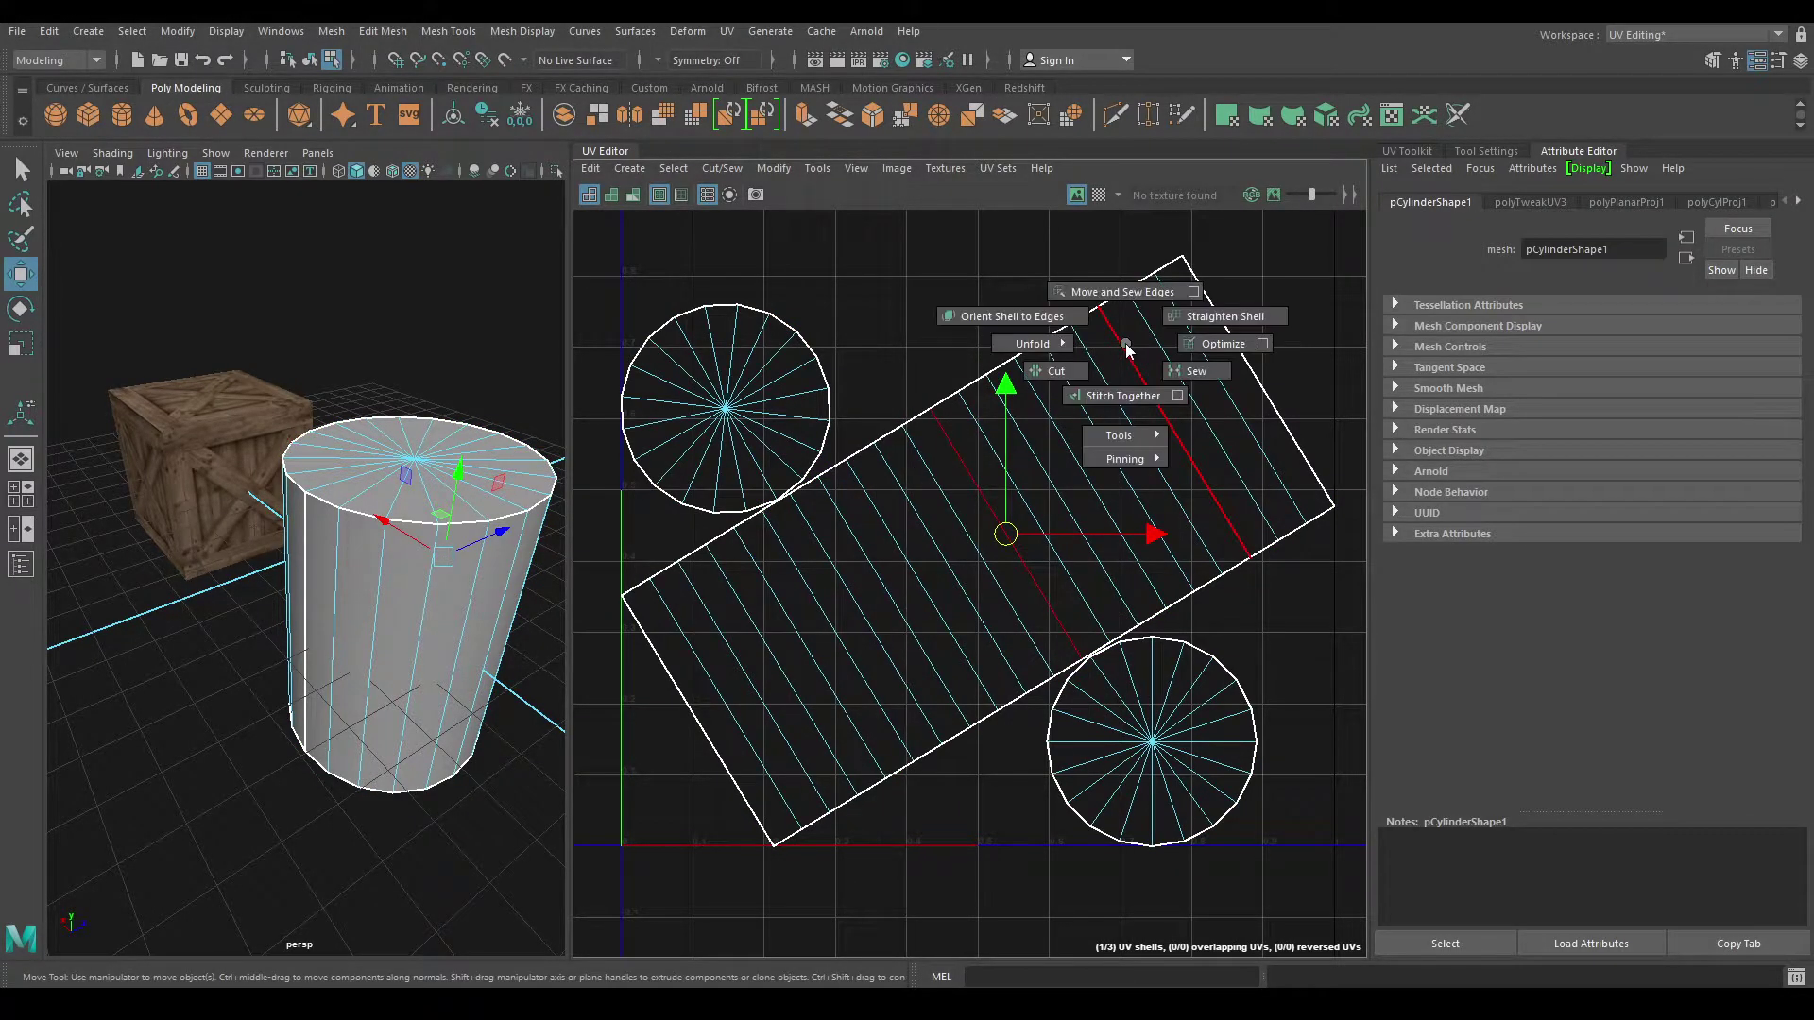
left_click(1022, 322)
left_click(882, 350)
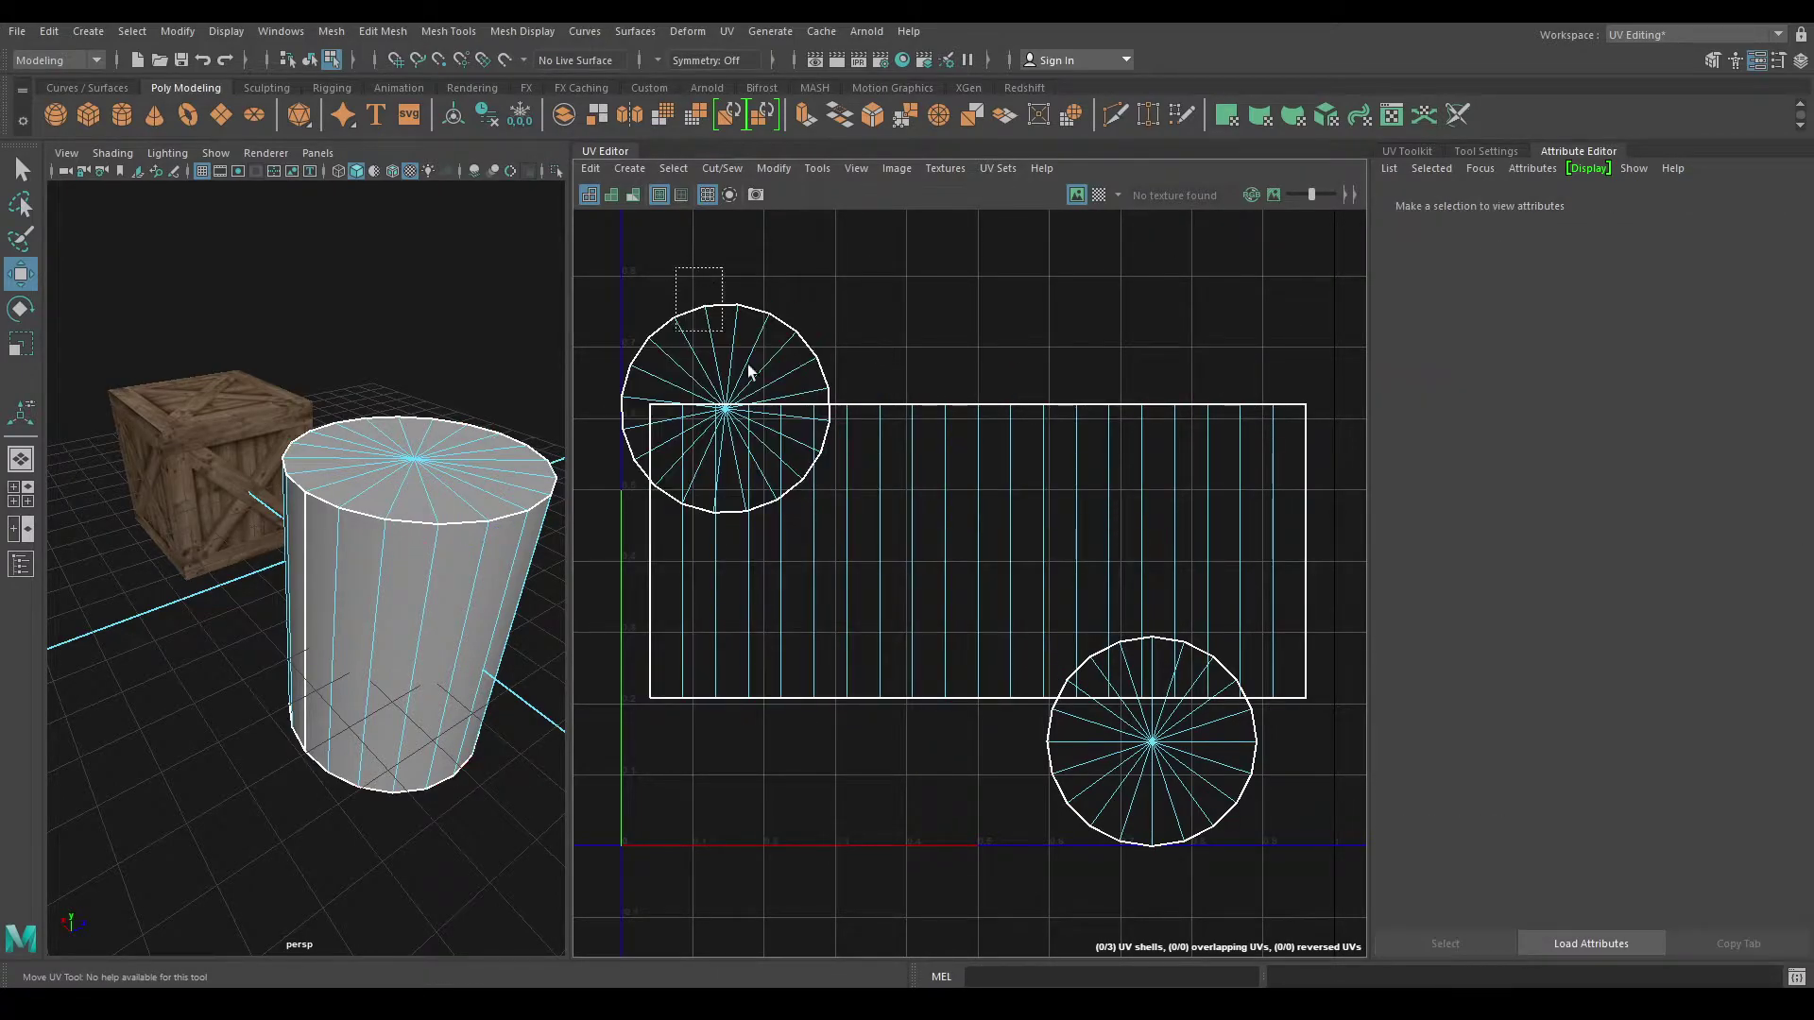
Step: Select all UV shells and lay them out side by side
left_click(747, 365)
right_click(1060, 330, "shift")
left_click(831, 387)
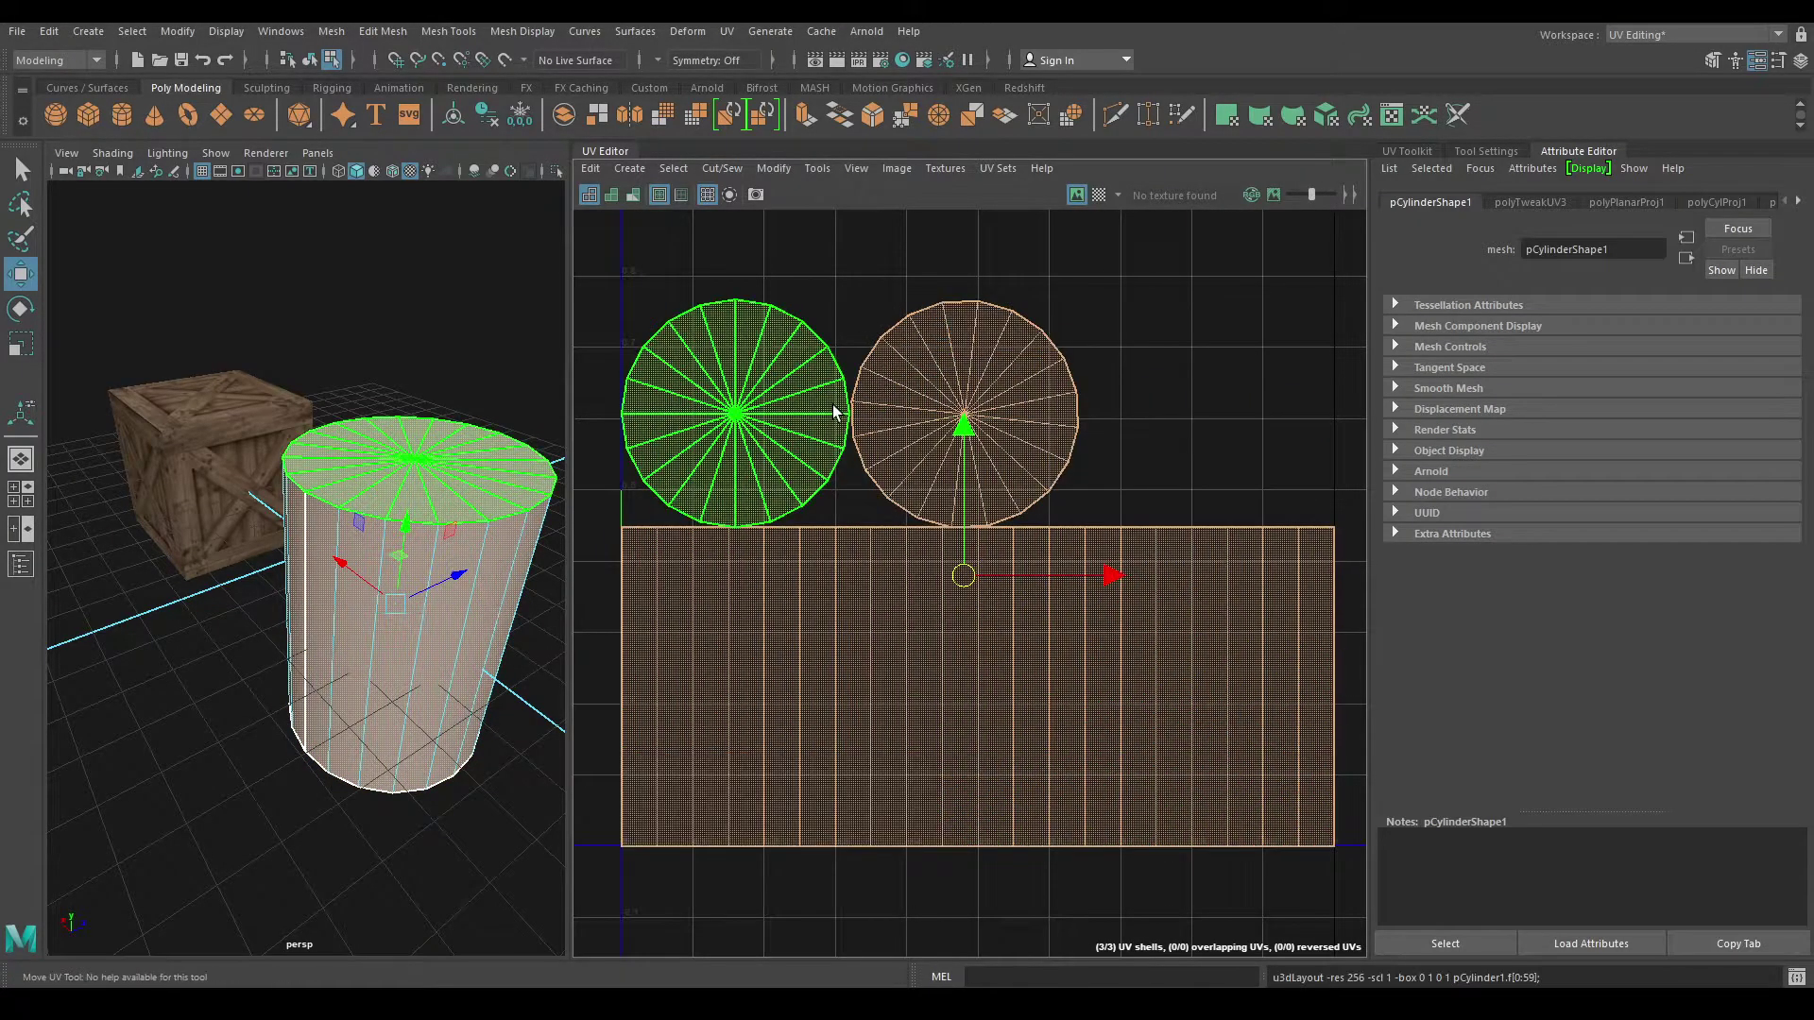
Step: Return to object mode, select the cylinder and bring up its material assignment menu
mouse_move(425, 486)
left_mouse_down("alt")
mouse_move(432, 468)
mouse_move(387, 459)
left_mouse_up("alt")
right_click_drag(385, 456, 446, 401)
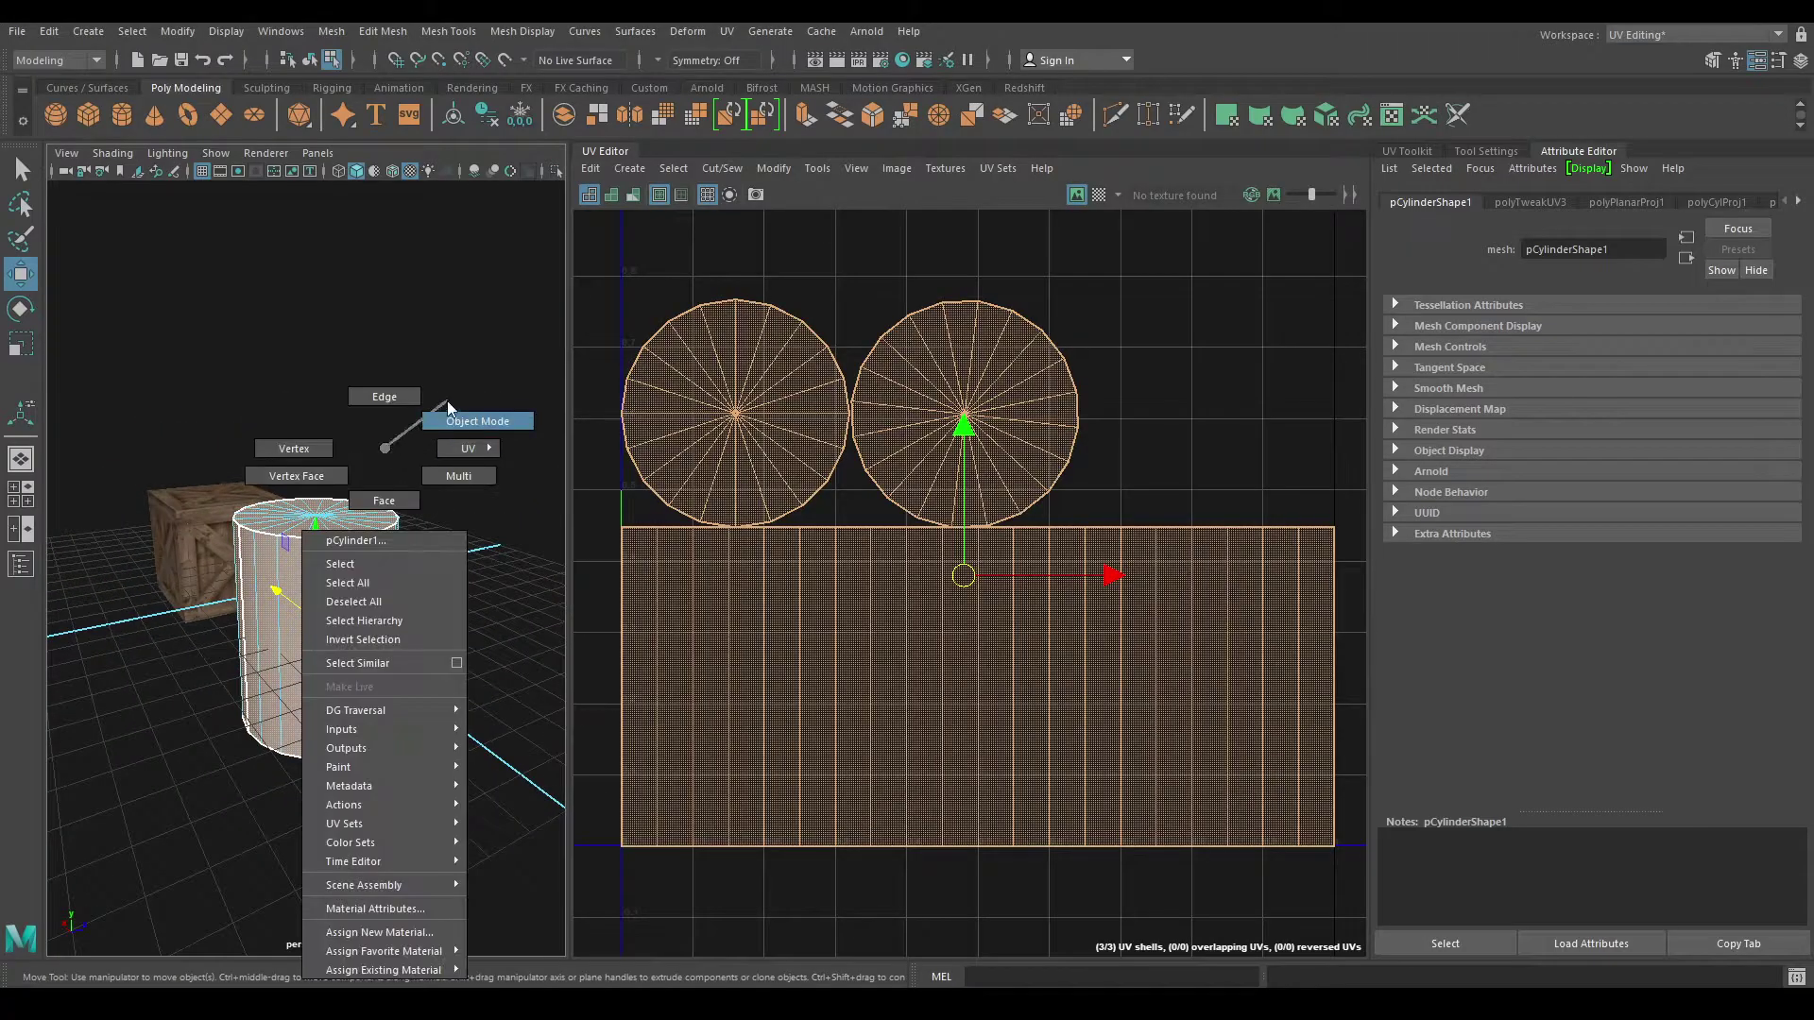
left_click(472, 422)
left_click(389, 564)
right_click_drag(388, 480, 501, 937)
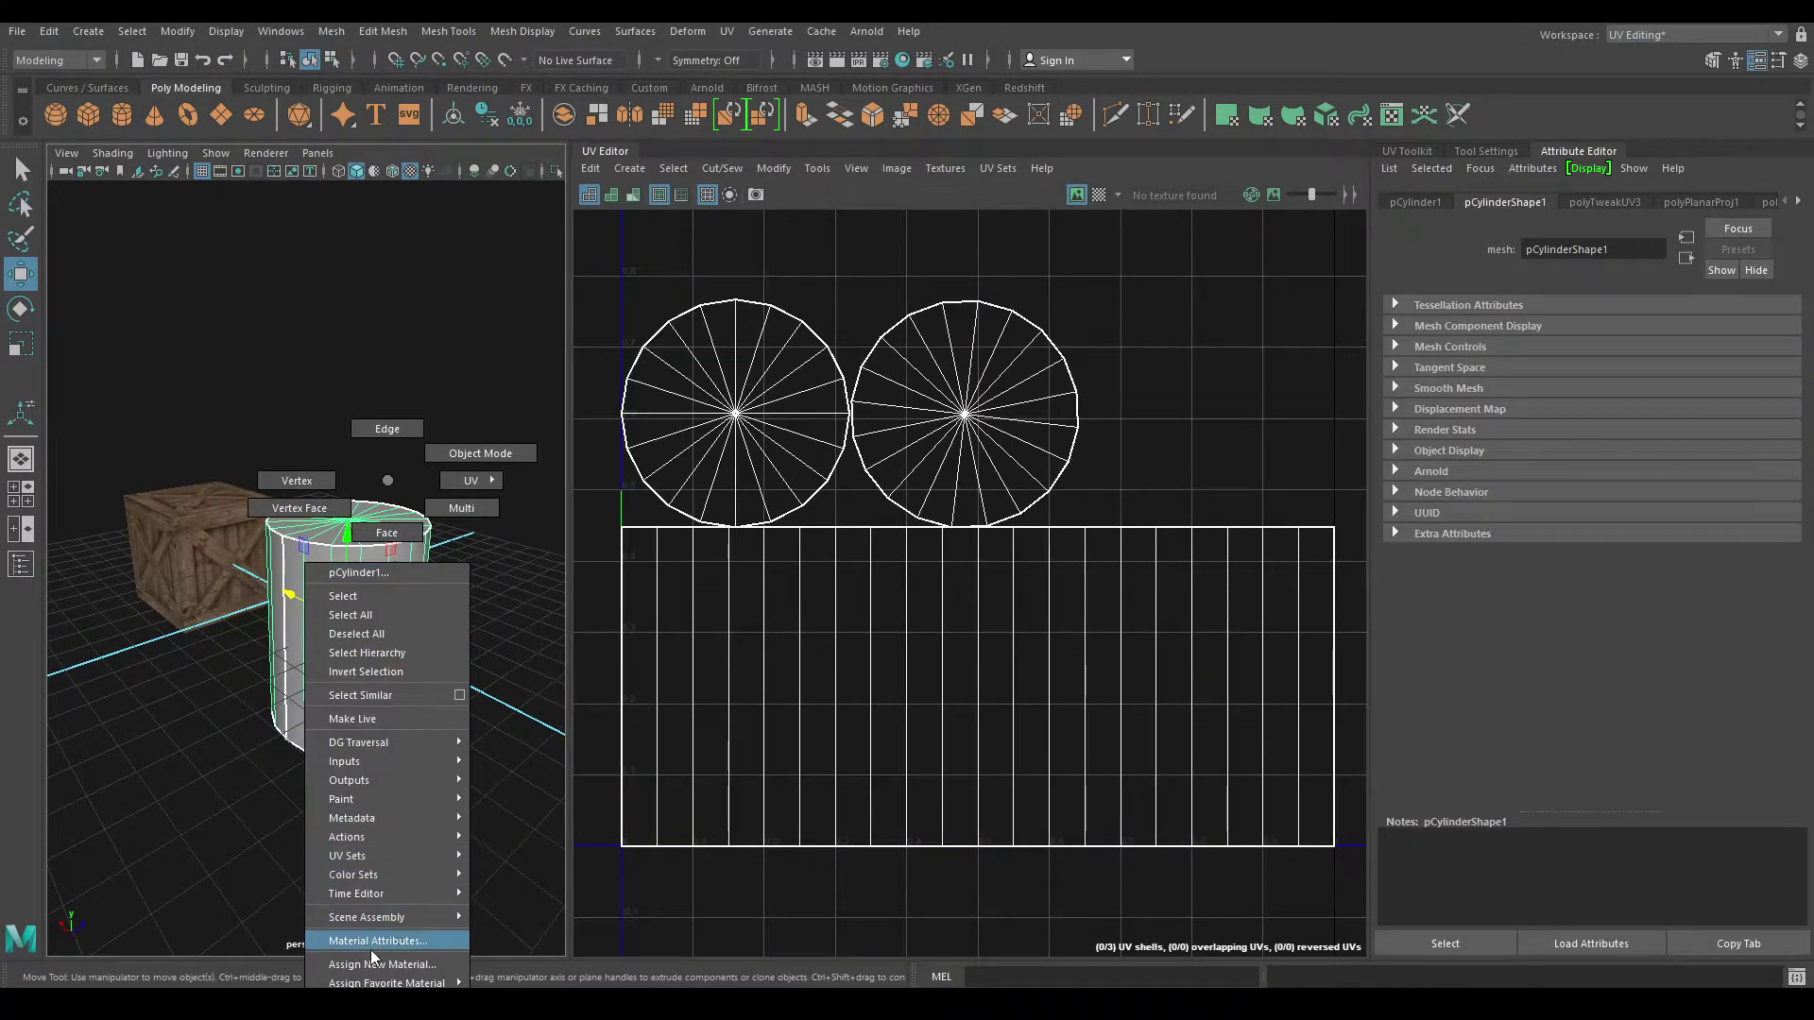
Step: Assign the cylinder a new Blinn whose colour is a BarrelTexture.jpg file texture
left_click(524, 846)
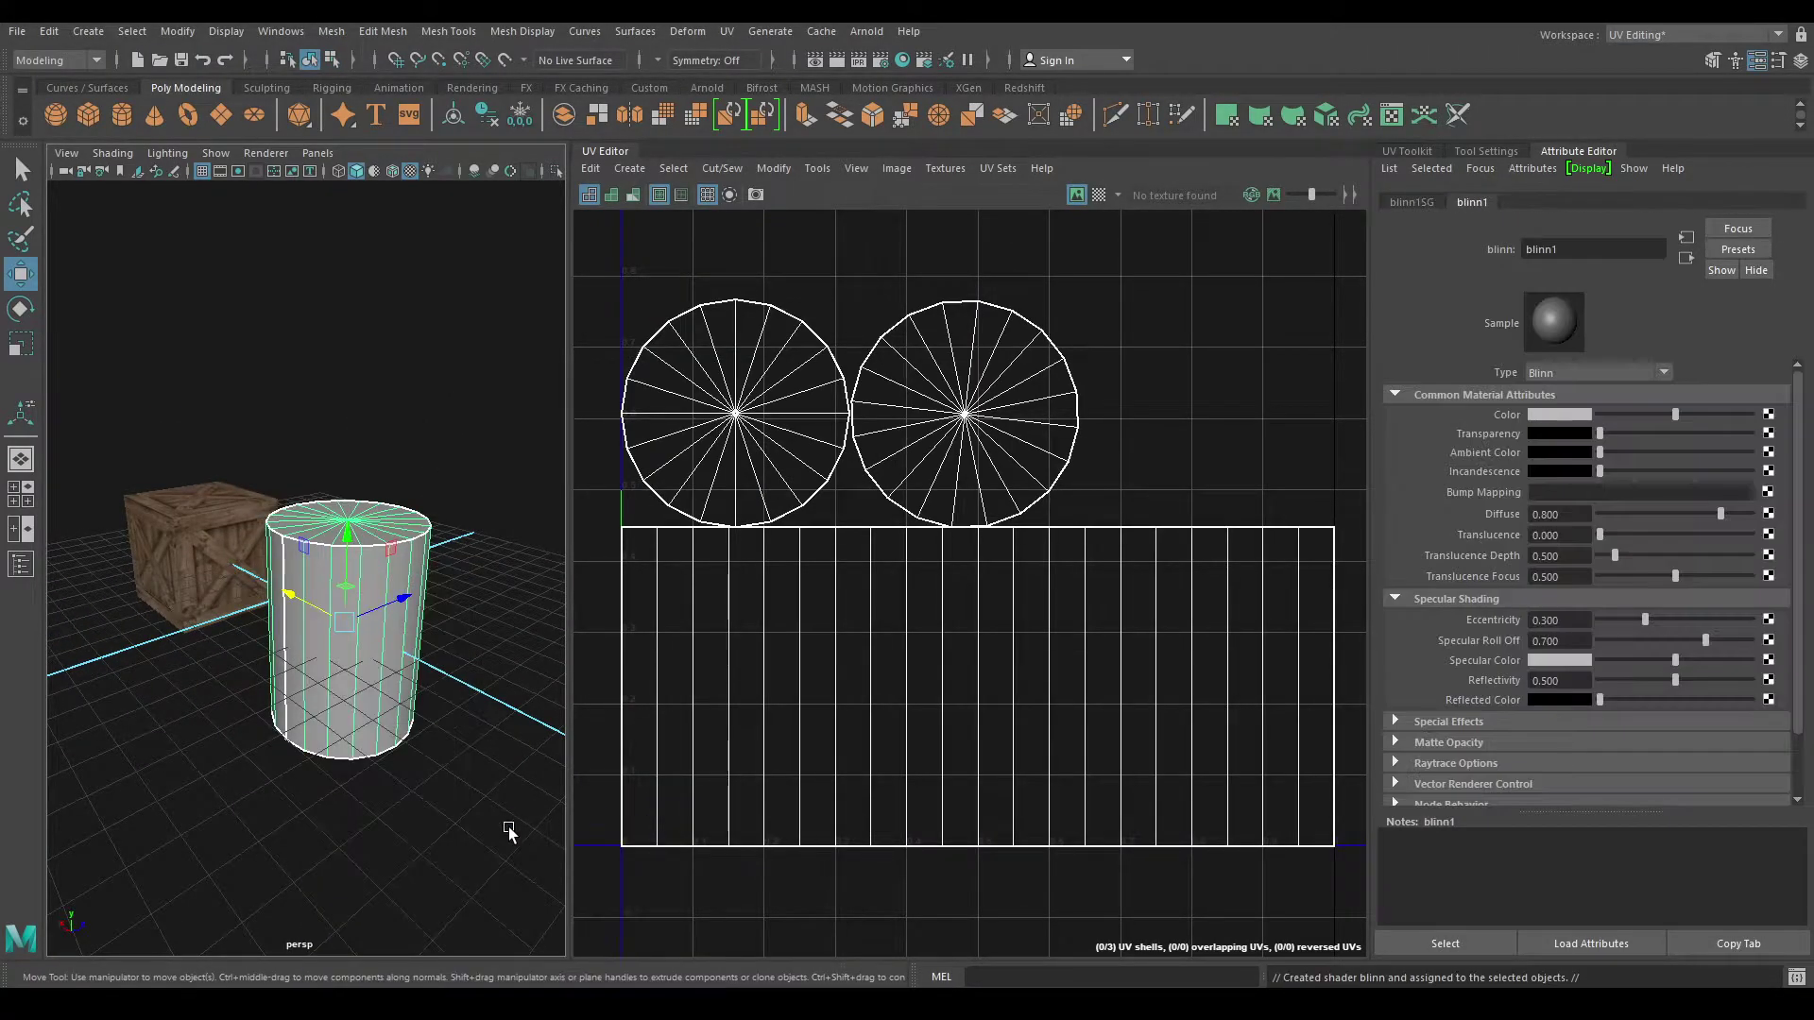
left_click(1769, 413)
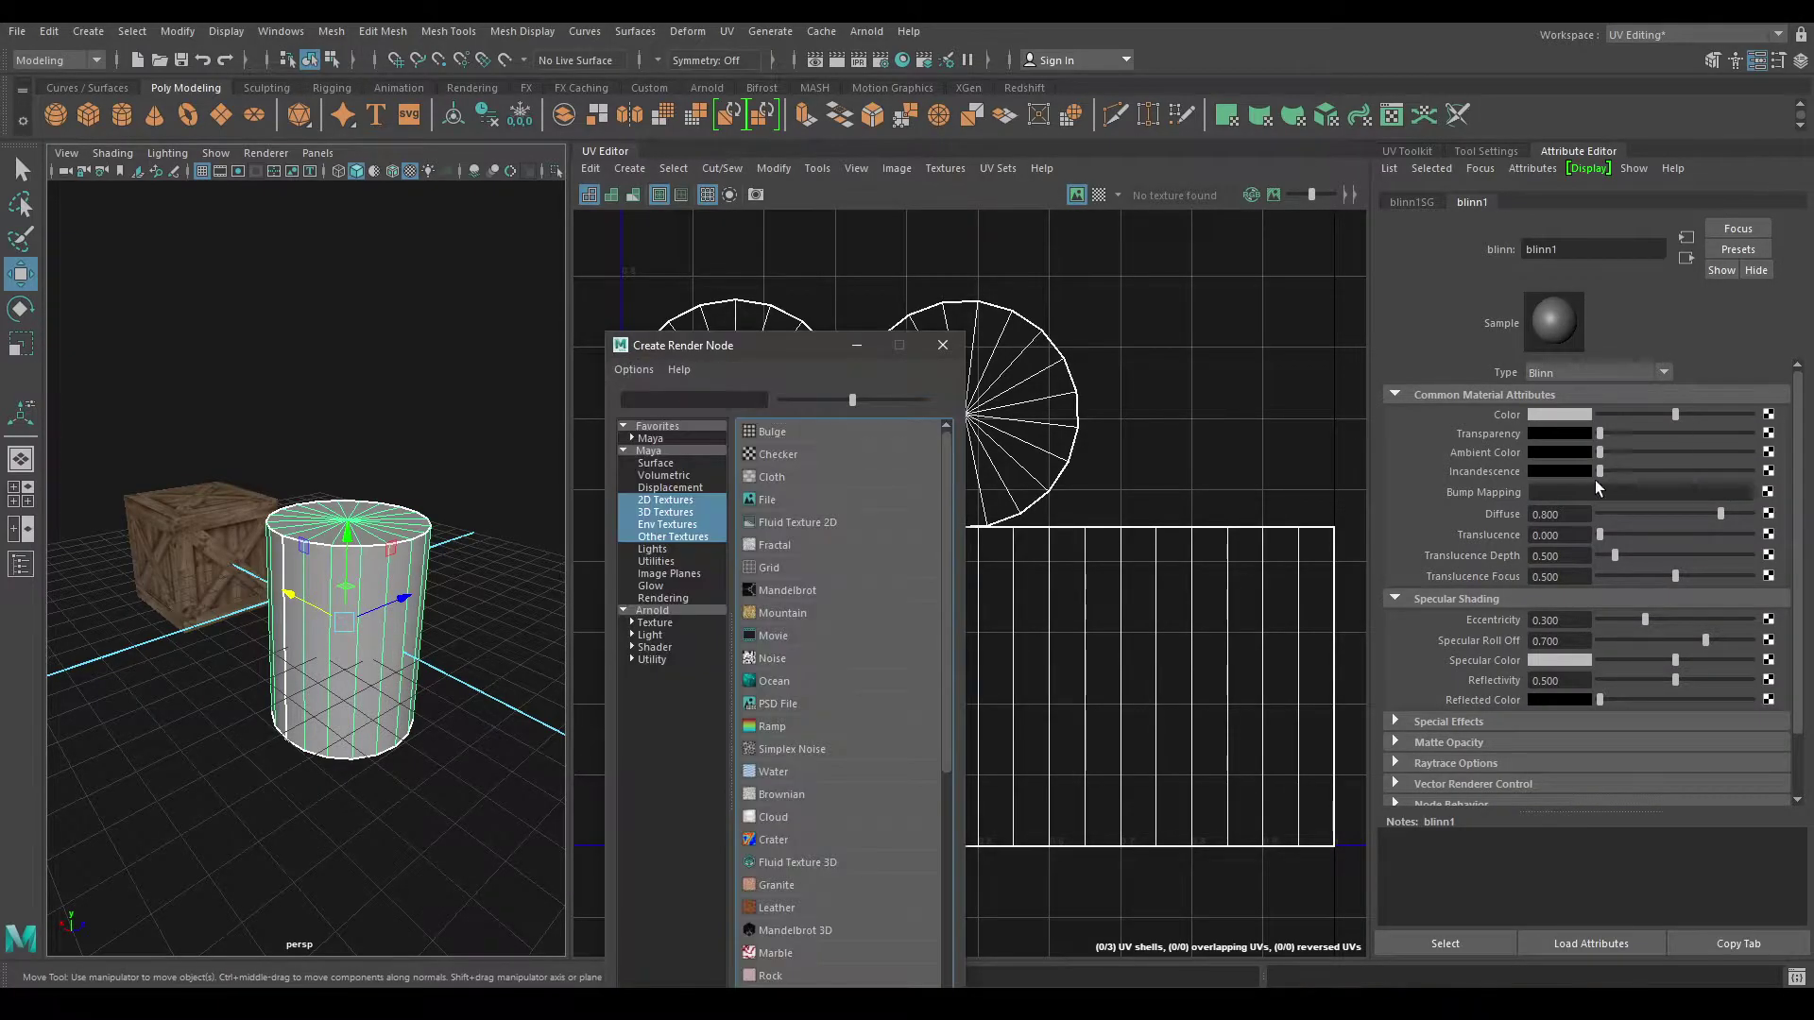
left_click(821, 502)
left_click(1771, 462)
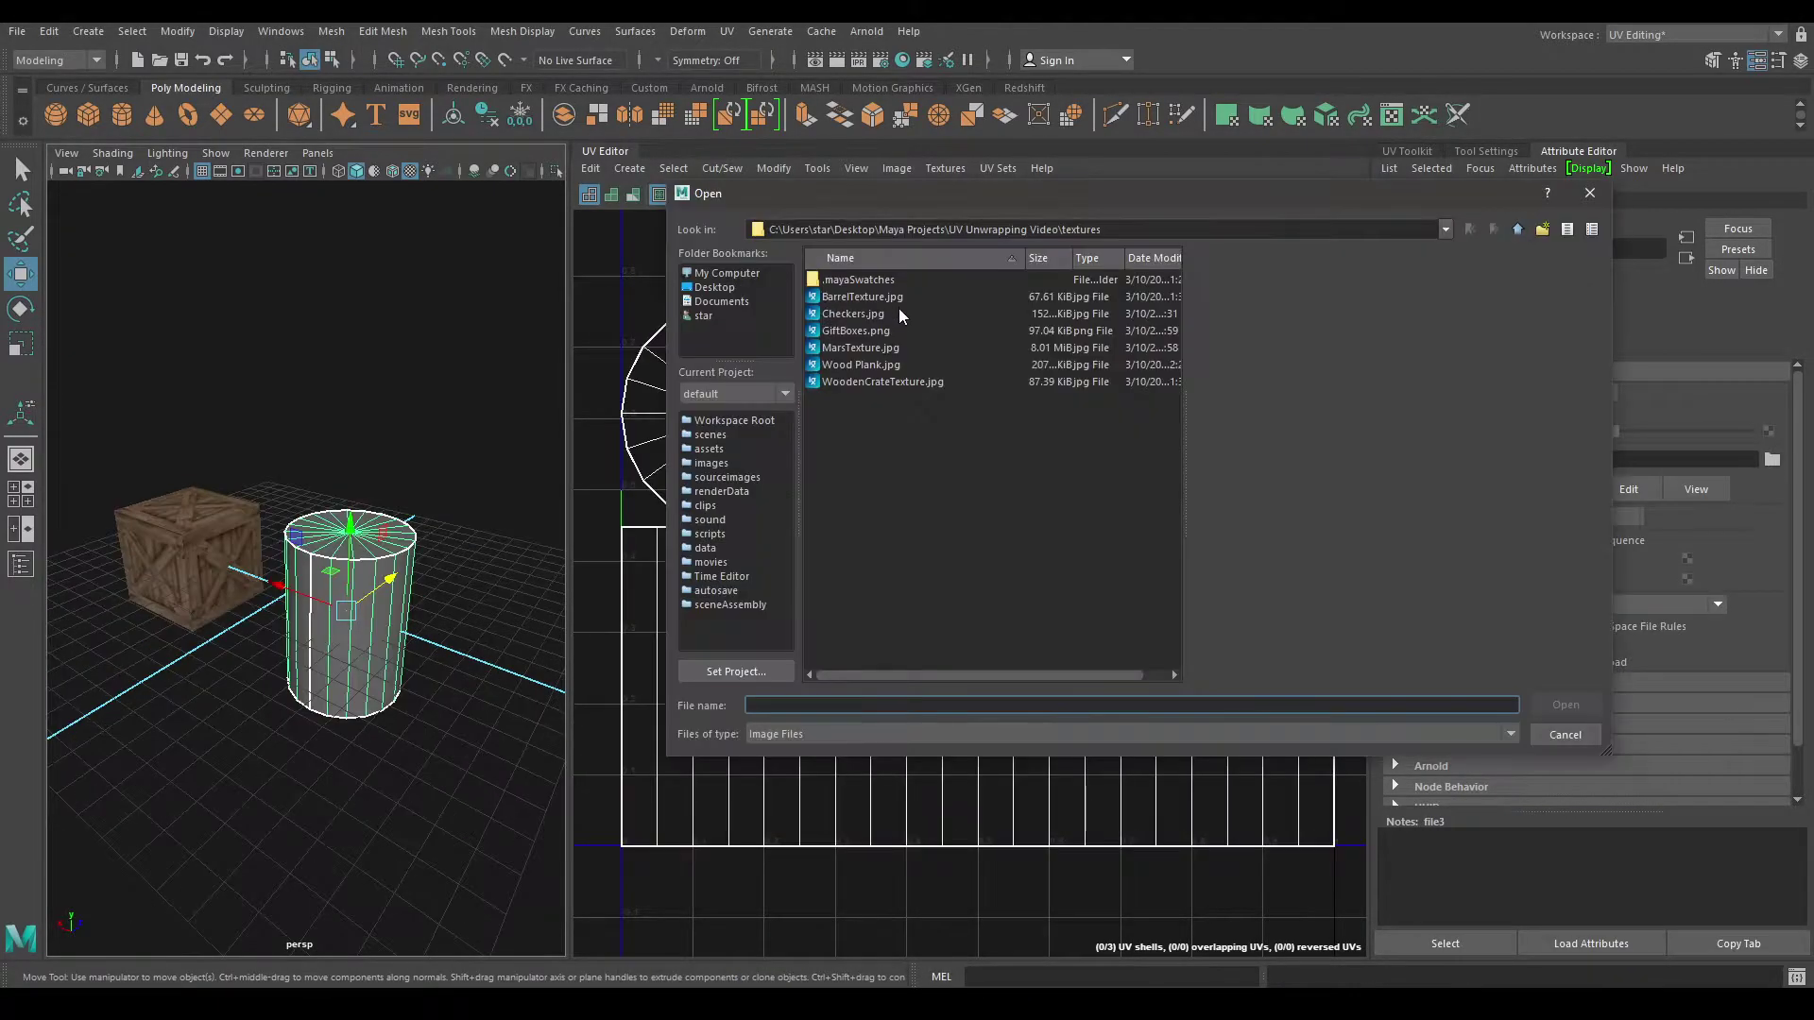
left_click(869, 296)
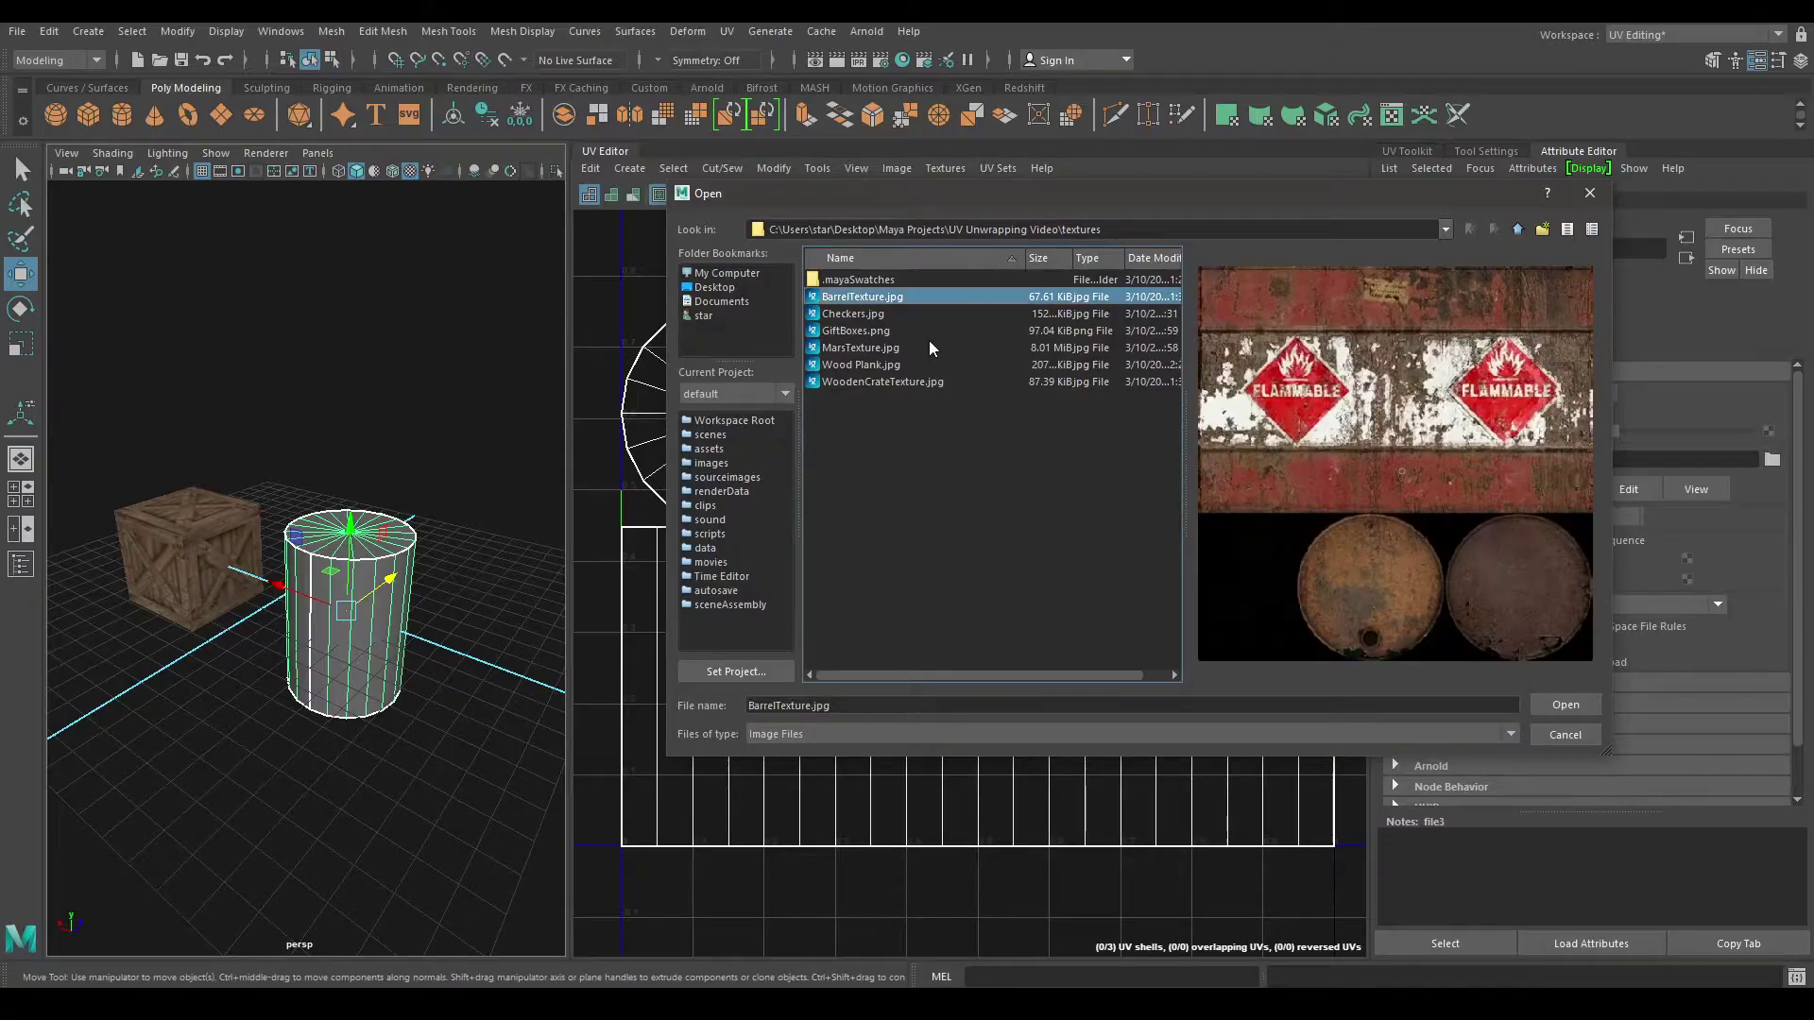
left_click(1557, 697)
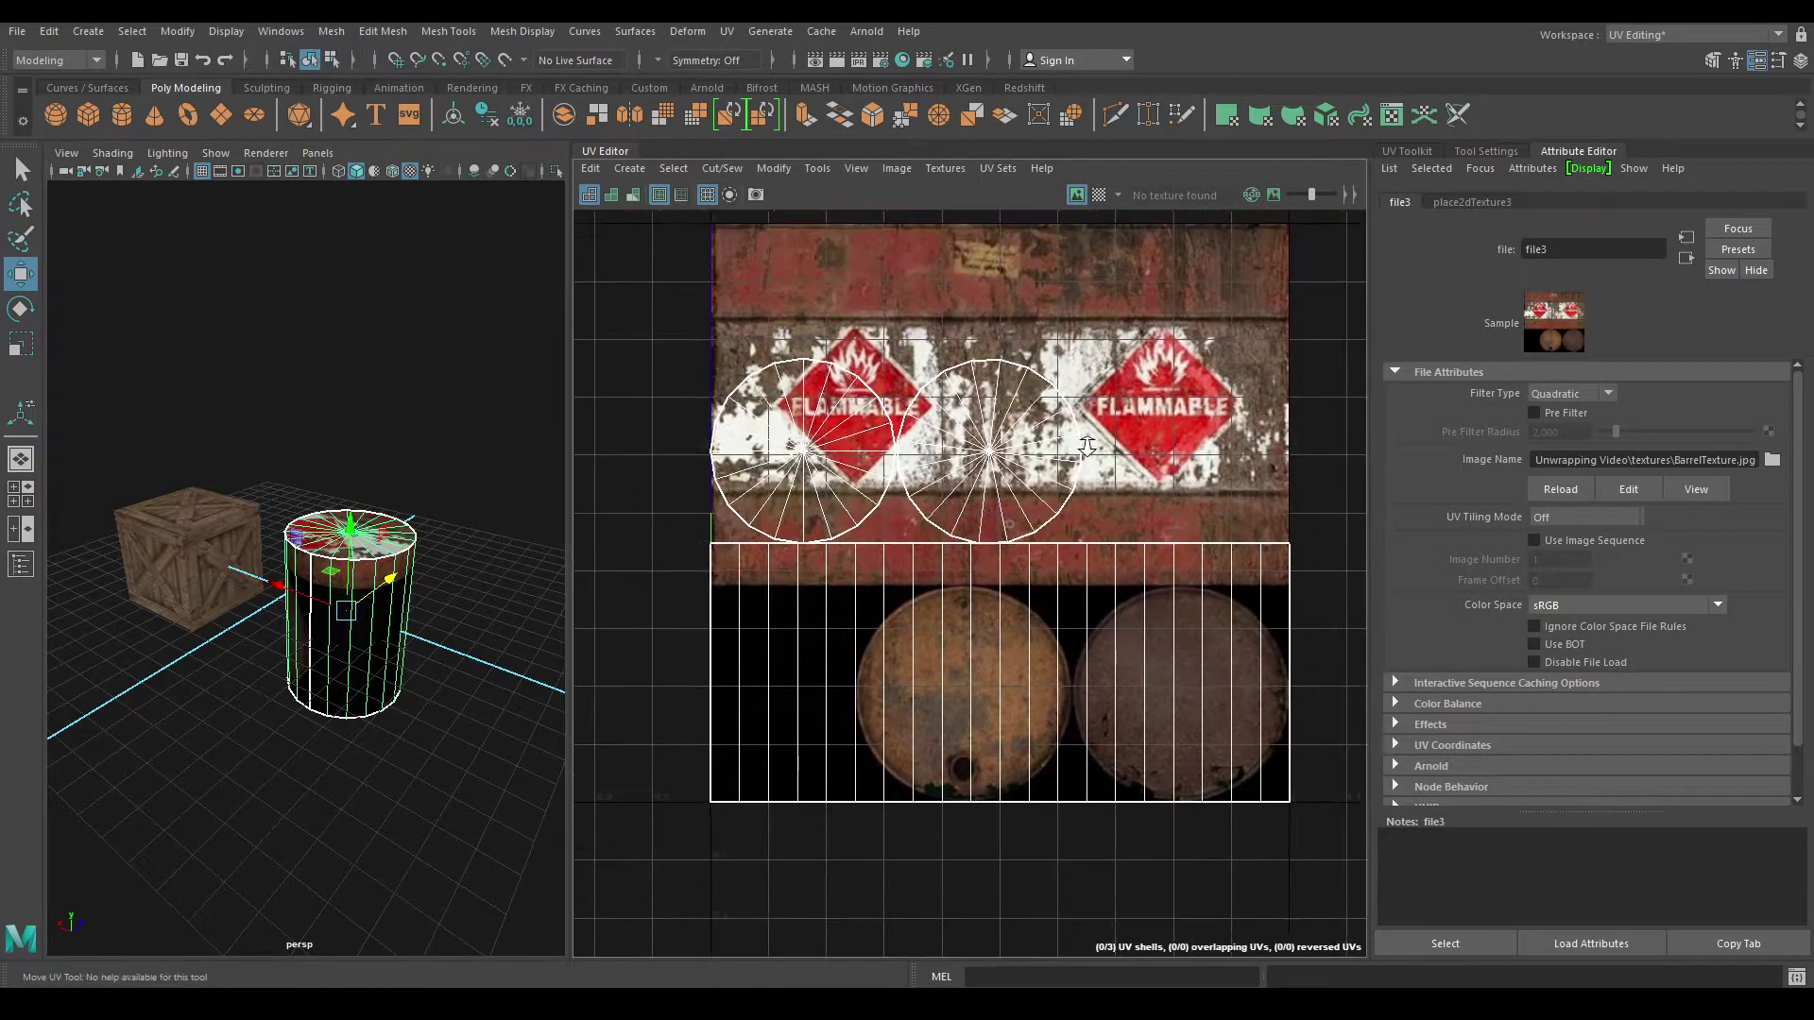
scroll(1120, 524, "down", 3)
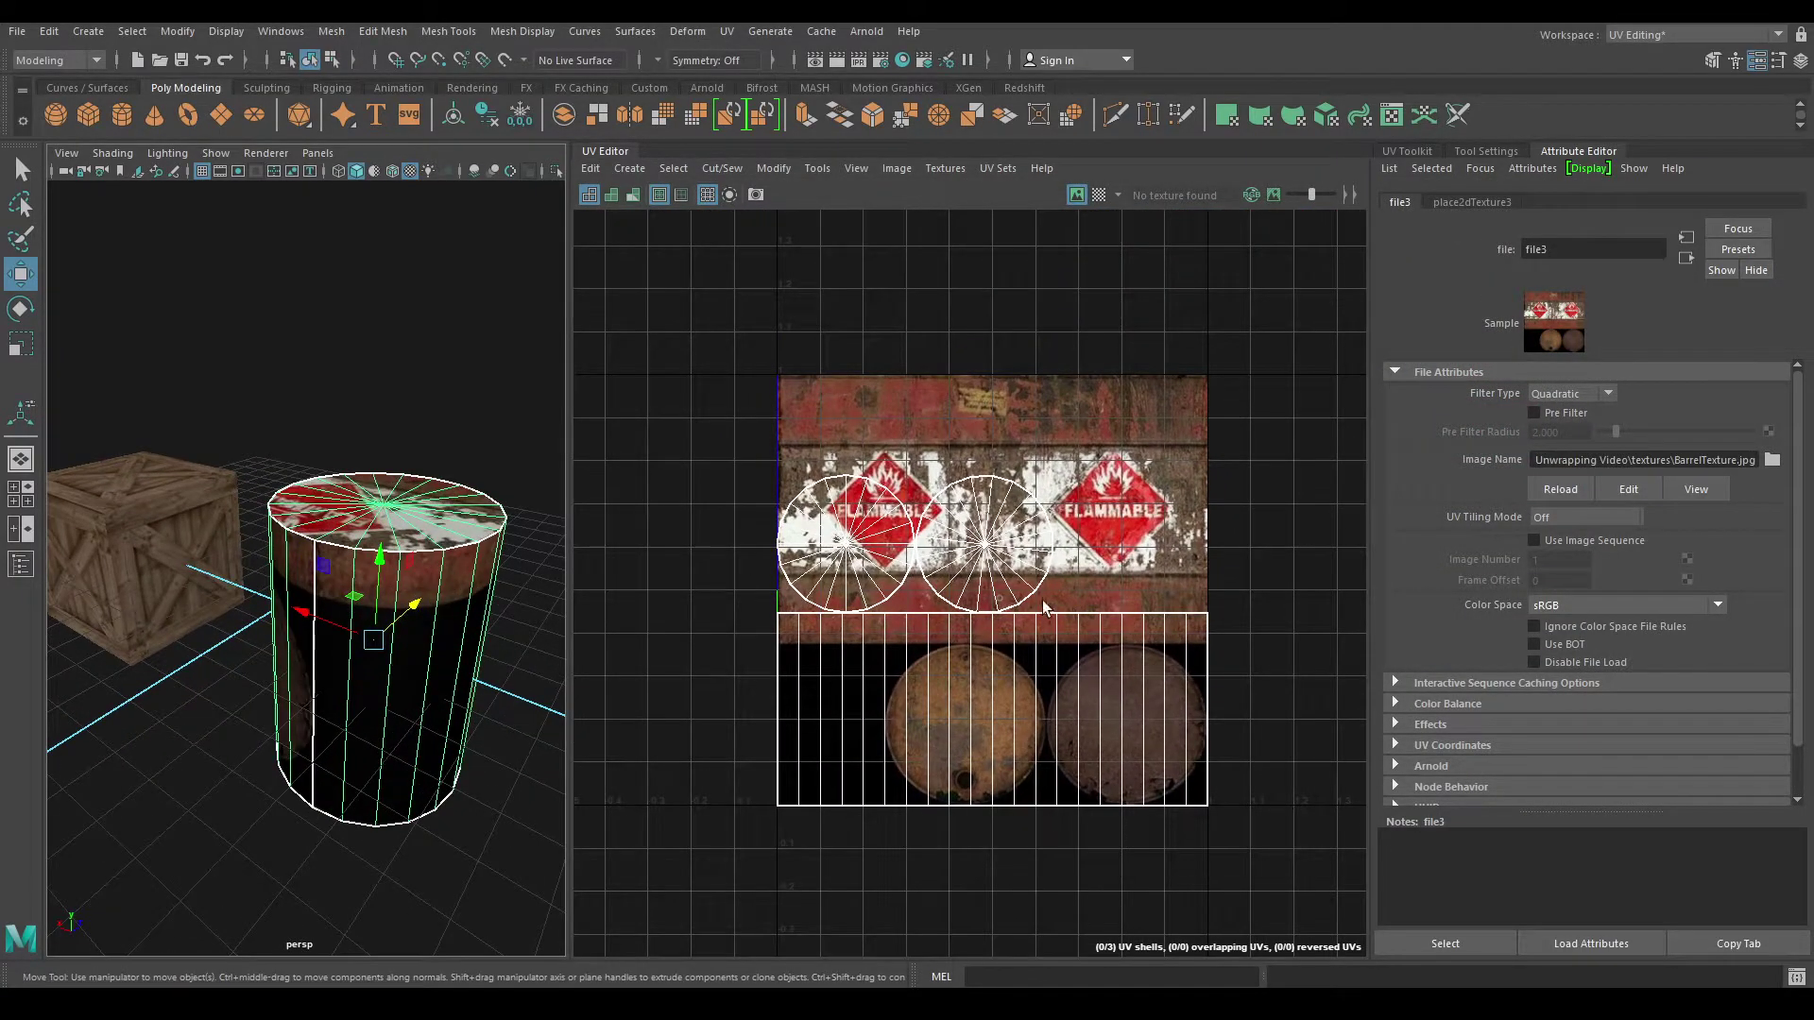
Step: Move the cylinder's side UV shell up onto the flammable-label band
scroll(1044, 607, "up", 2)
right_click_drag(1188, 349, 1079, 333)
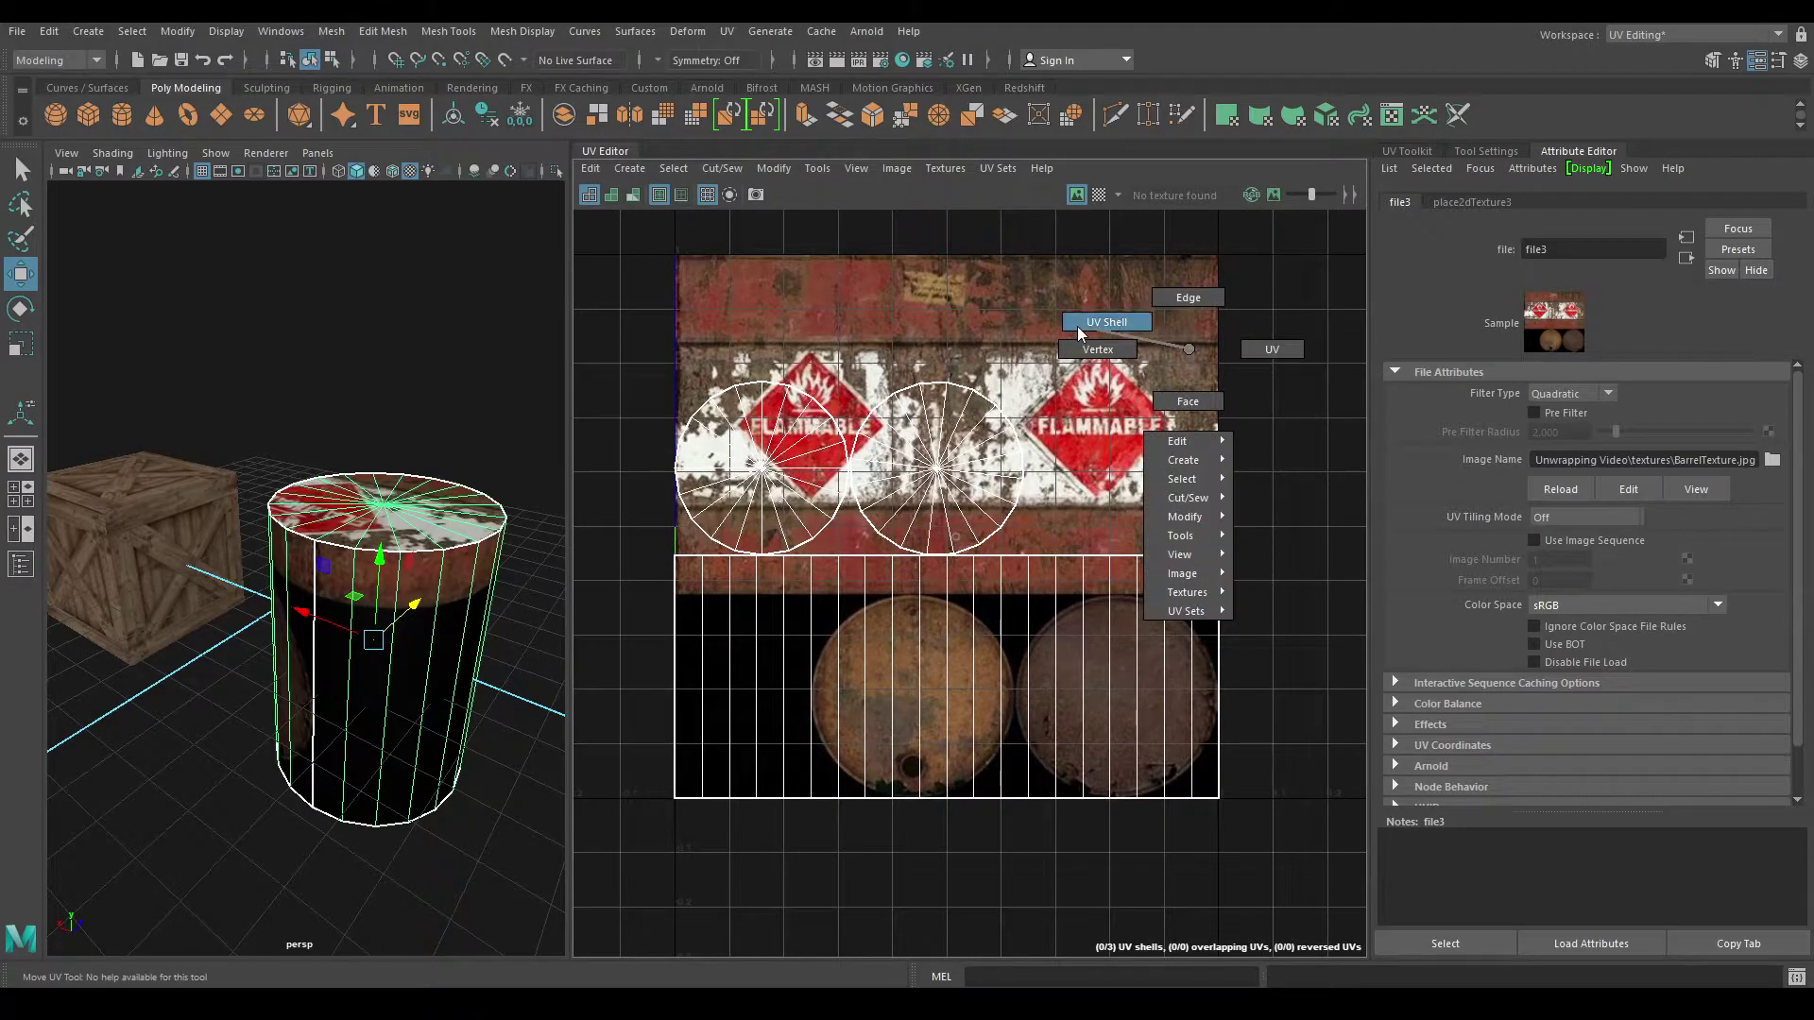
left_click(1040, 652)
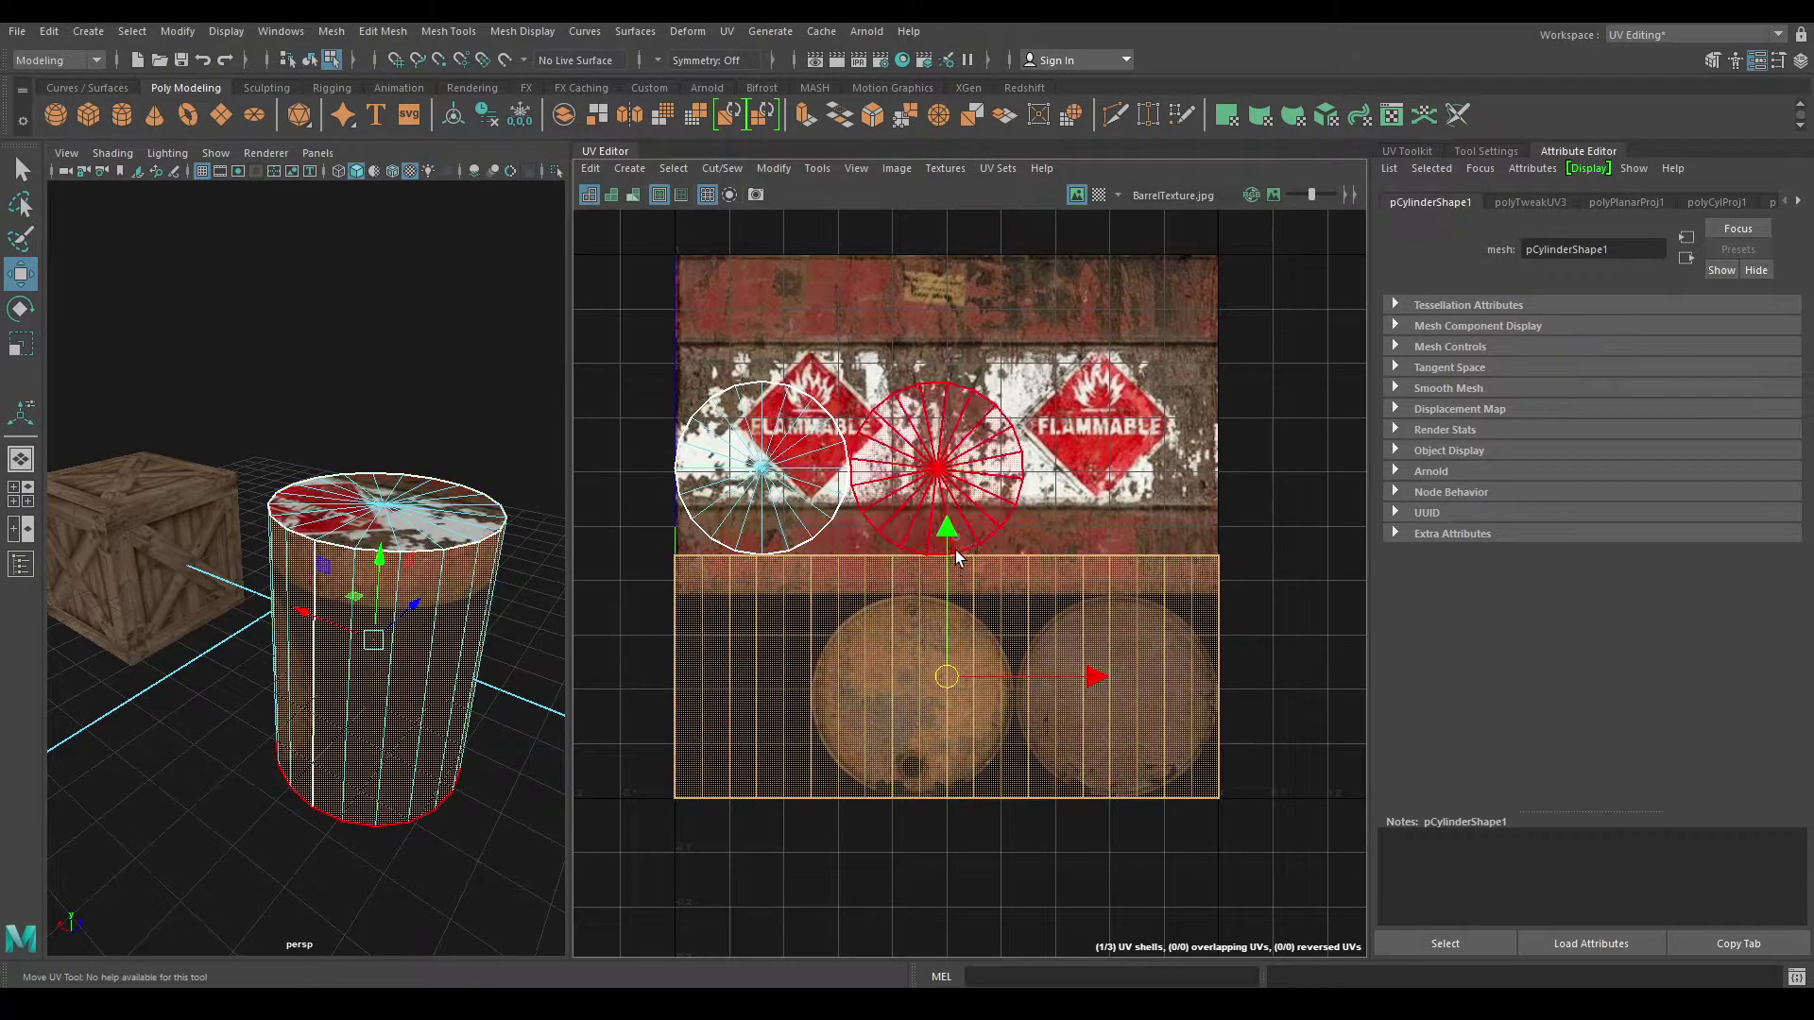
left_click_drag(950, 510, 938, 234)
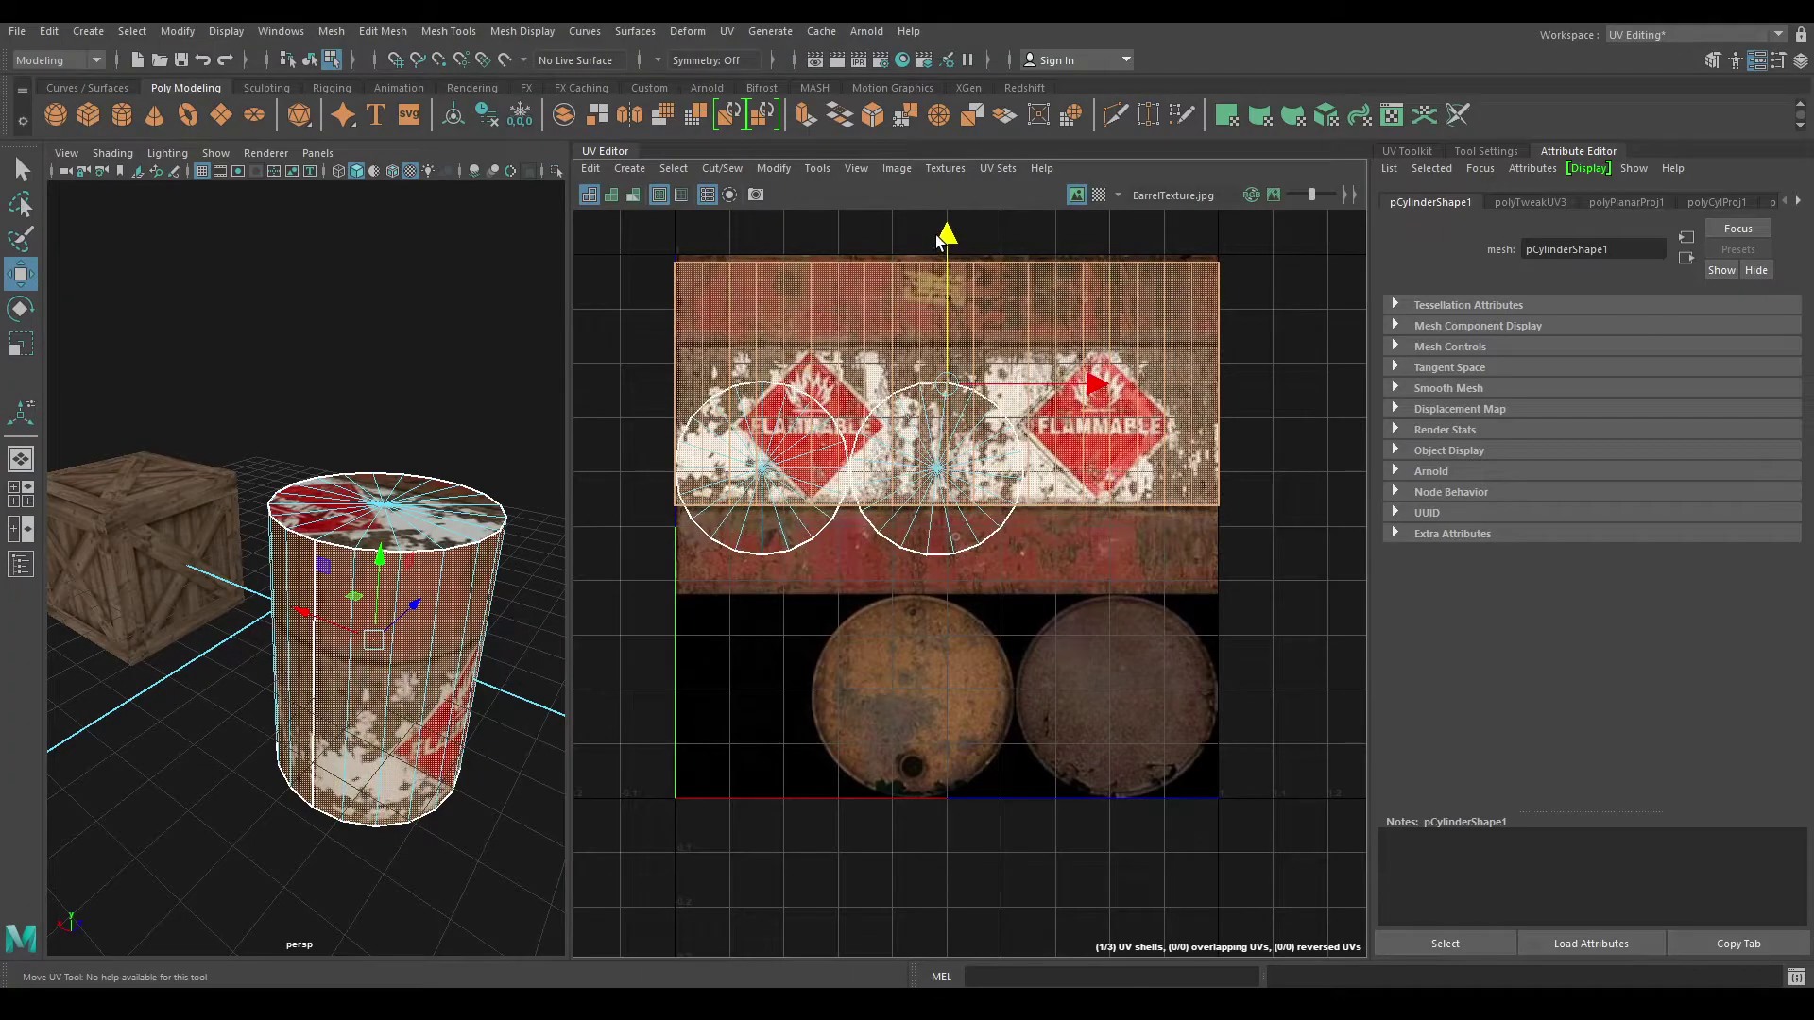
key("F8")
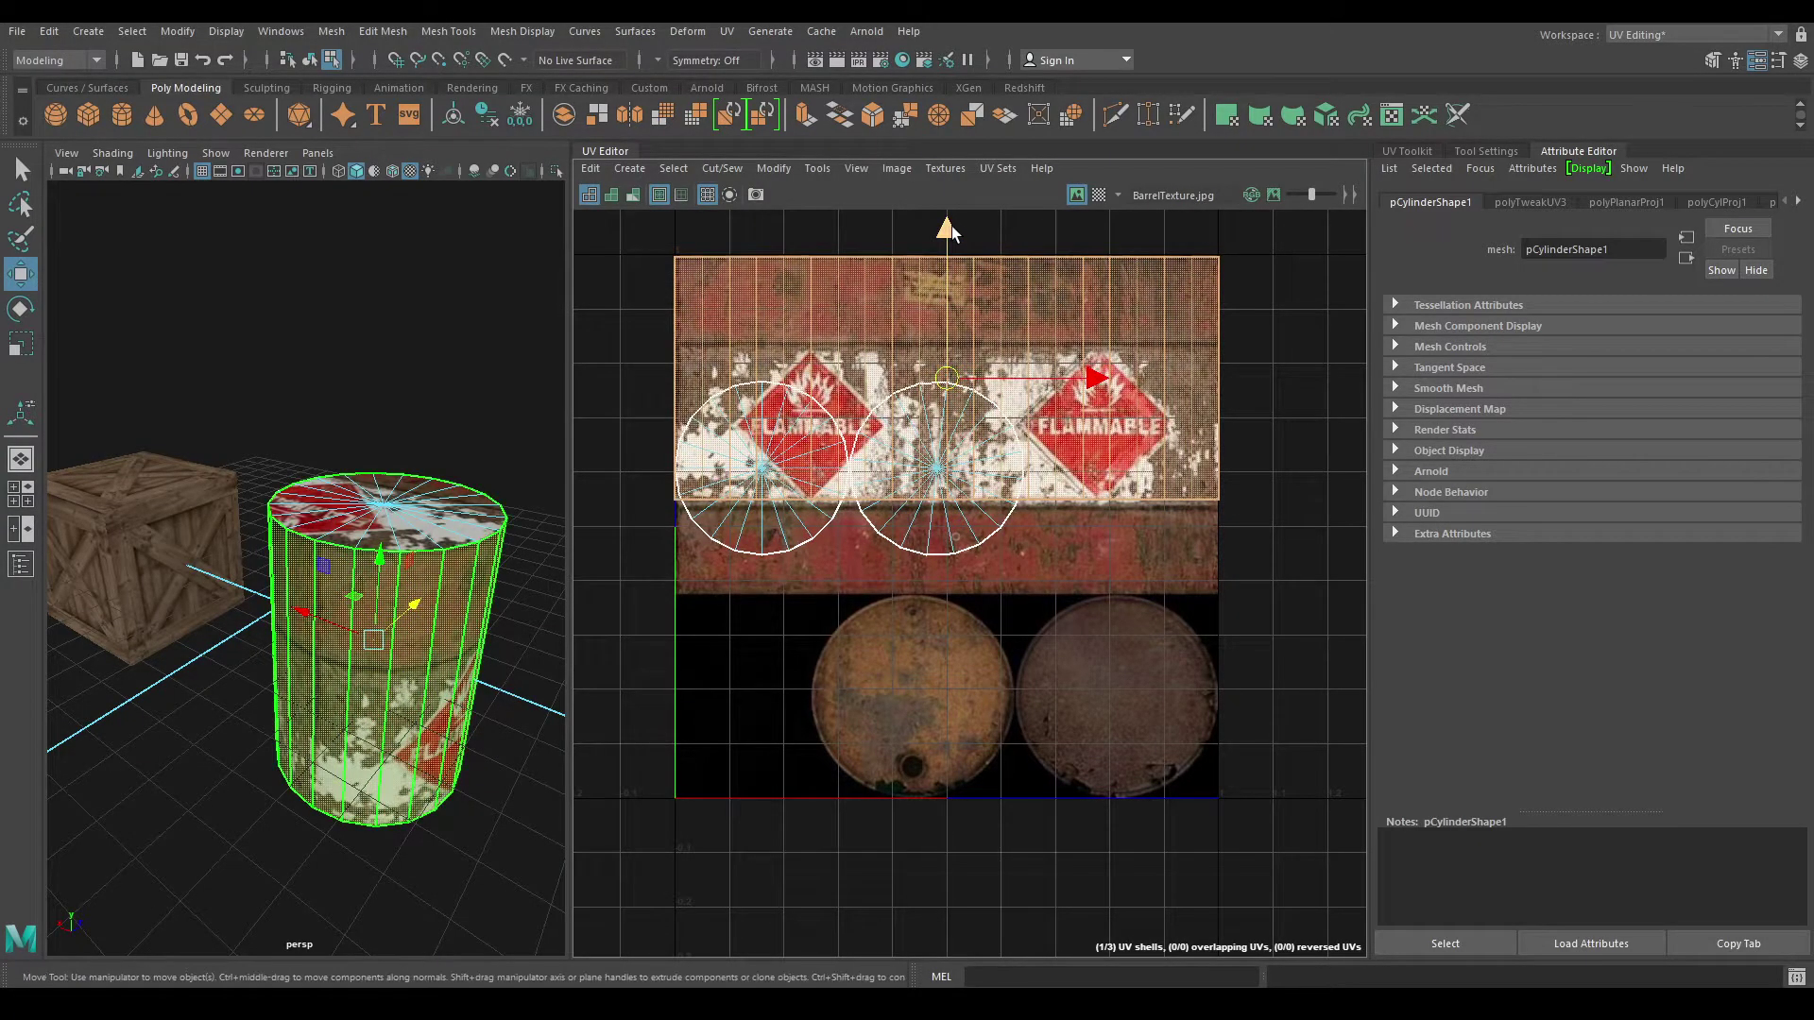
left_click_drag(947, 231, 946, 272)
key("r")
key("w")
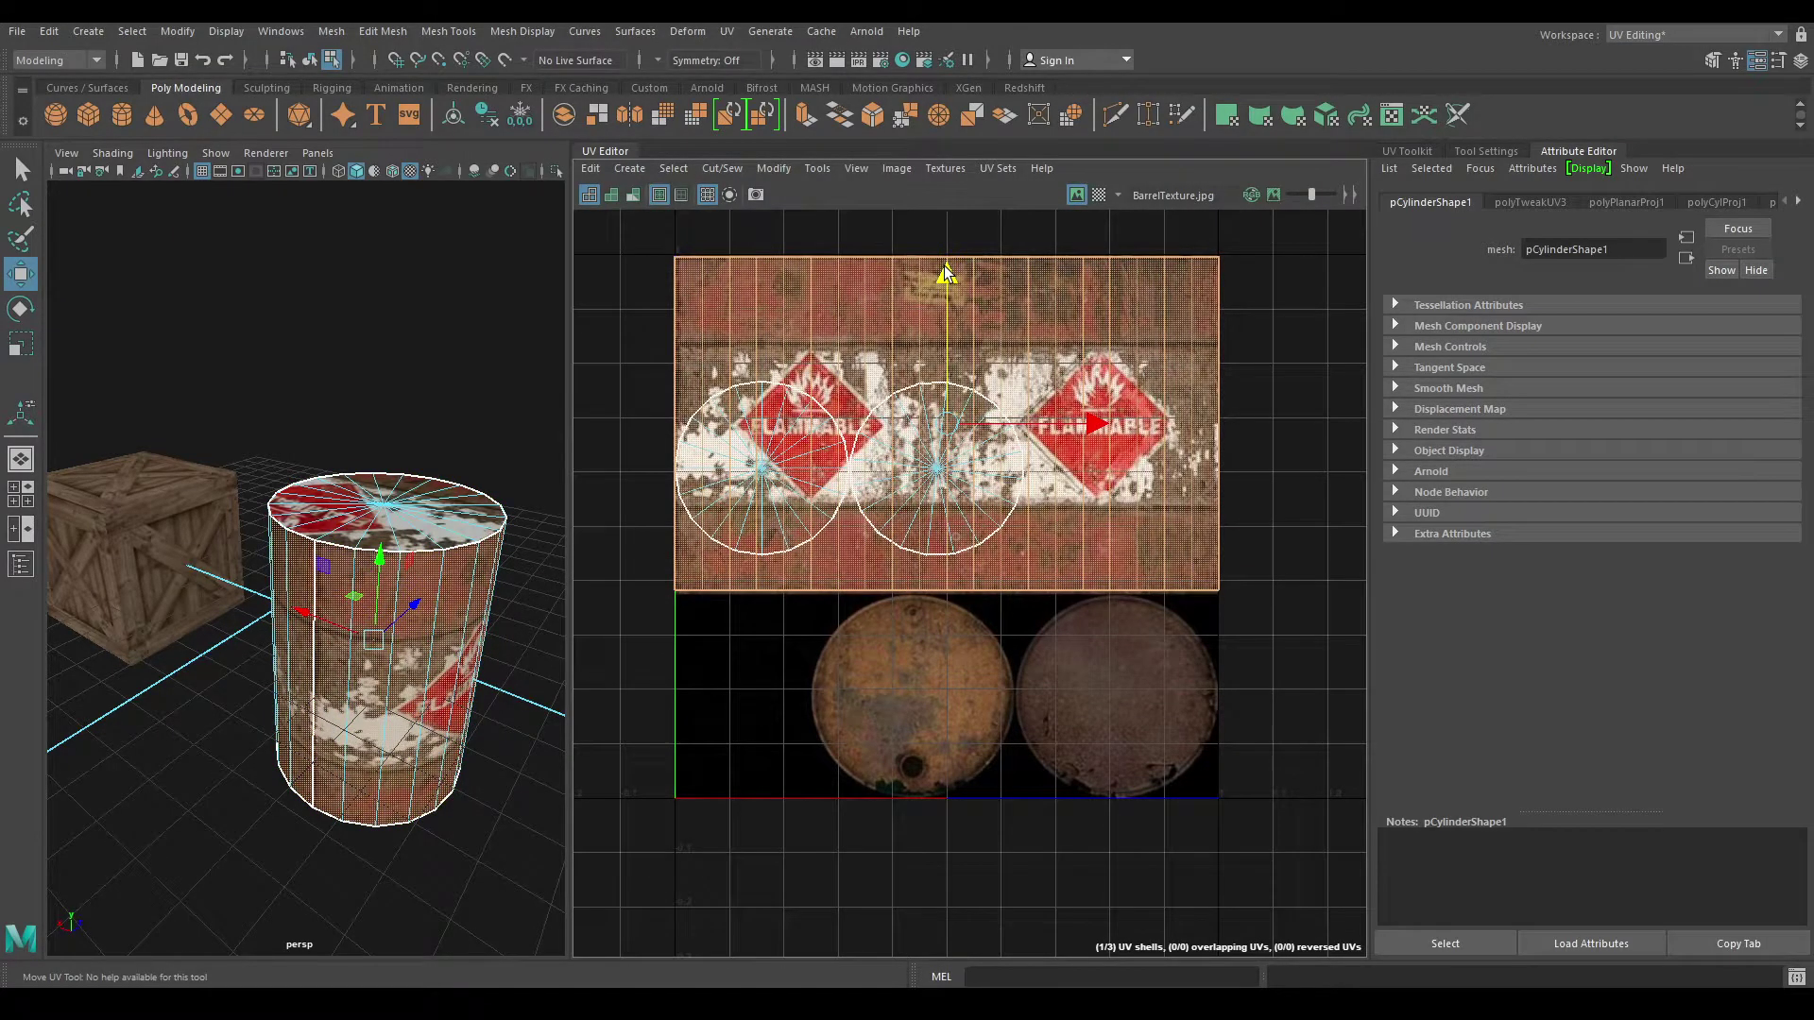
Step: Select both lid UV circles, move them onto the round lid images and scale them to fit
key("r")
left_click(718, 472)
right_click(714, 476)
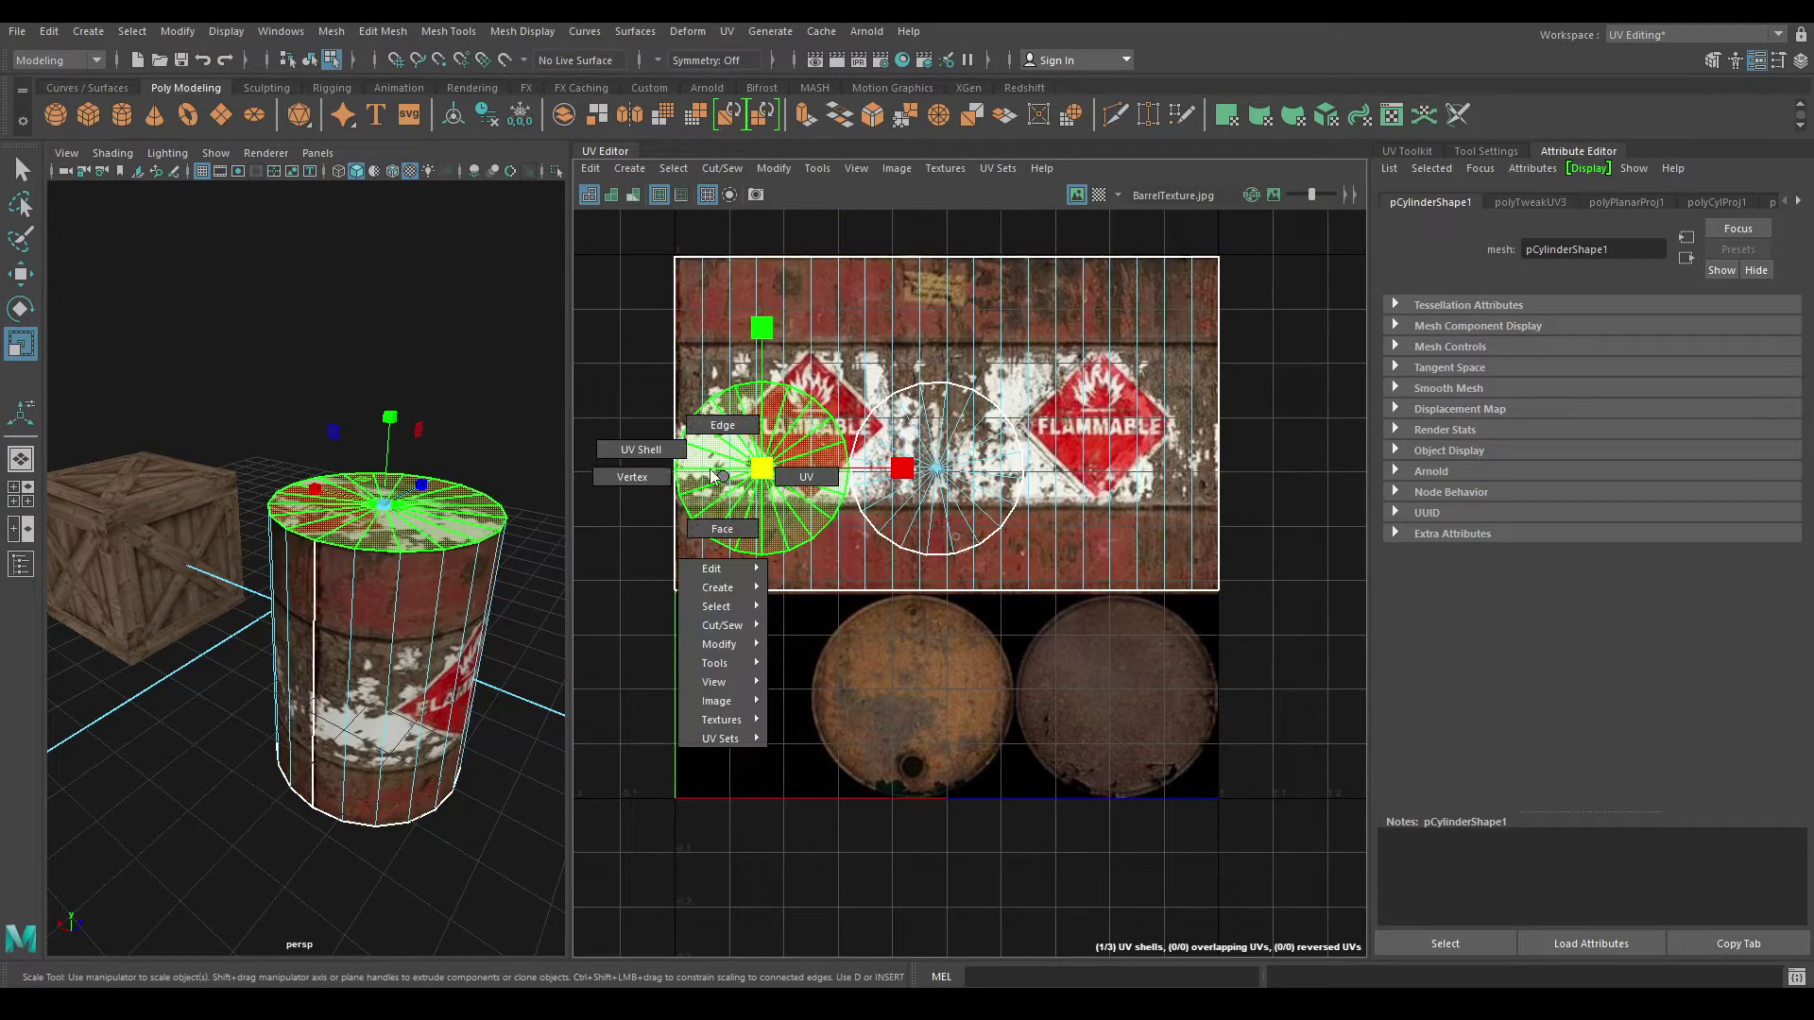
left_click(640, 450)
left_click(747, 472)
left_click(936, 472, "shift")
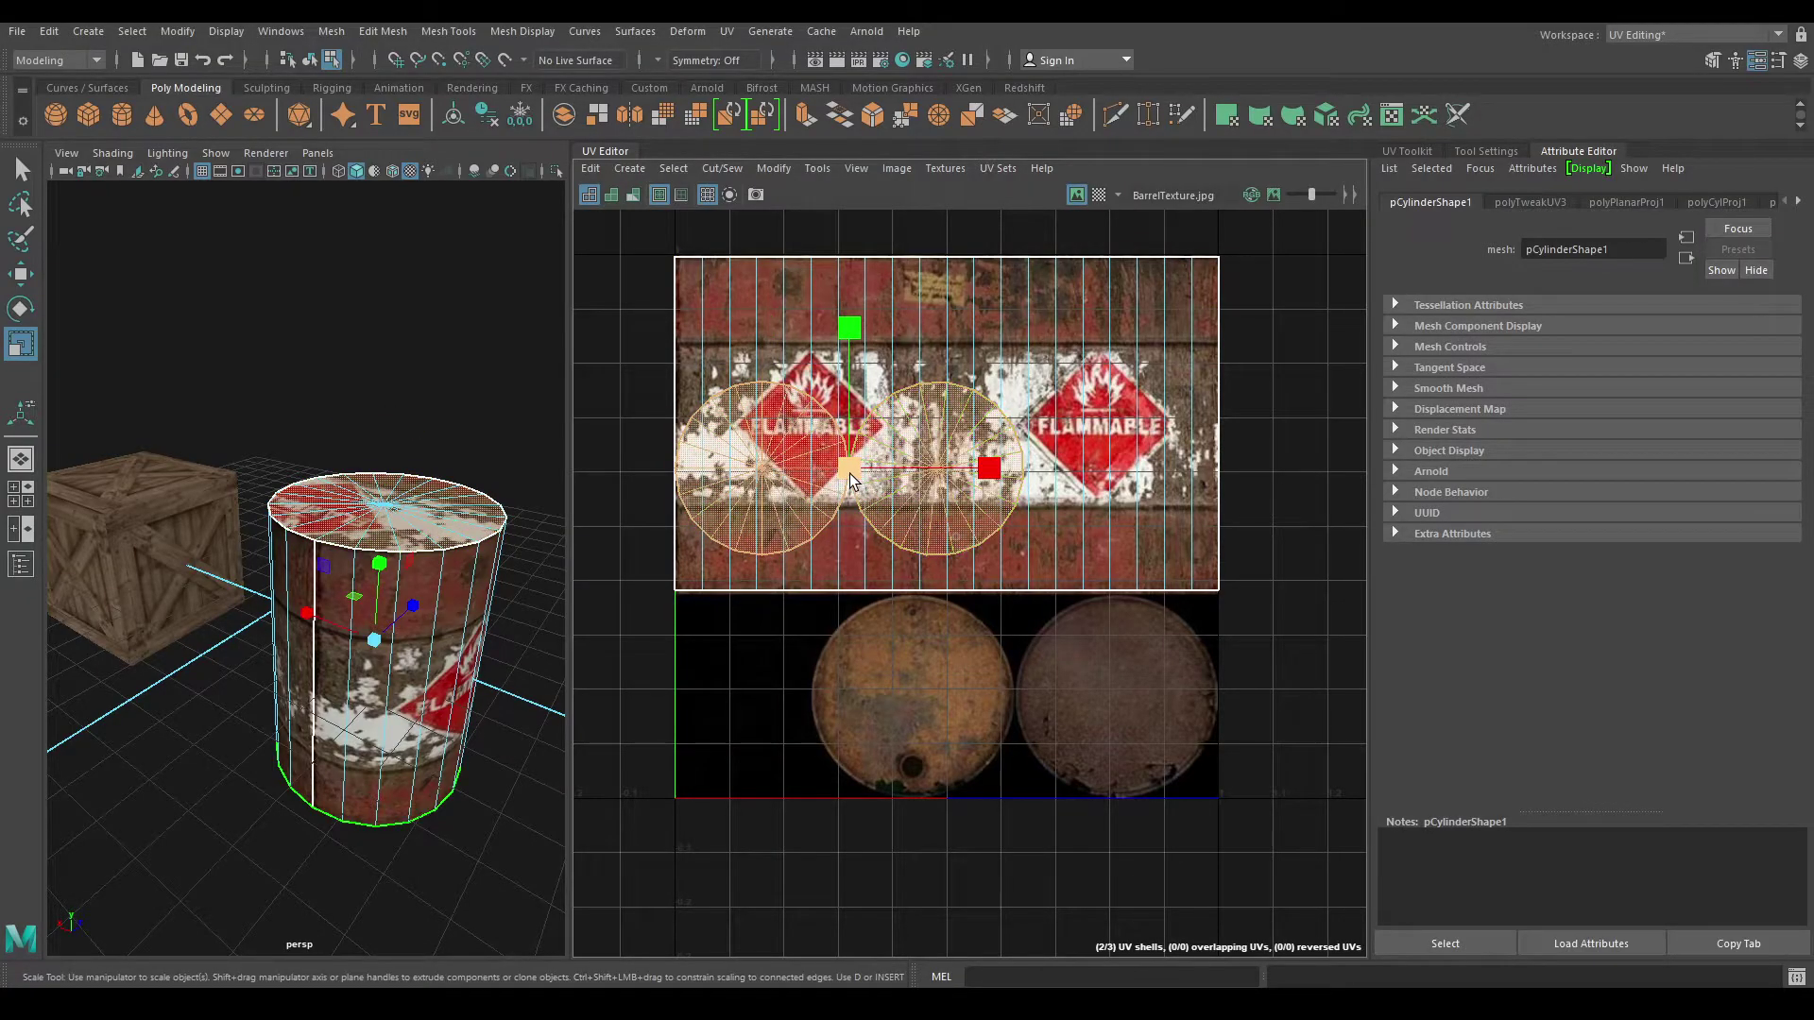
key("w")
mouse_move(850, 479)
left_mouse_down()
mouse_move(1018, 707)
mouse_move(1037, 702)
mouse_move(1017, 699)
left_mouse_up()
key("r")
key("w")
Step: Deselect the barrel's UVs, orbit to view crate and barrel, and bring up the polygon primitives menu
key("r")
key("w")
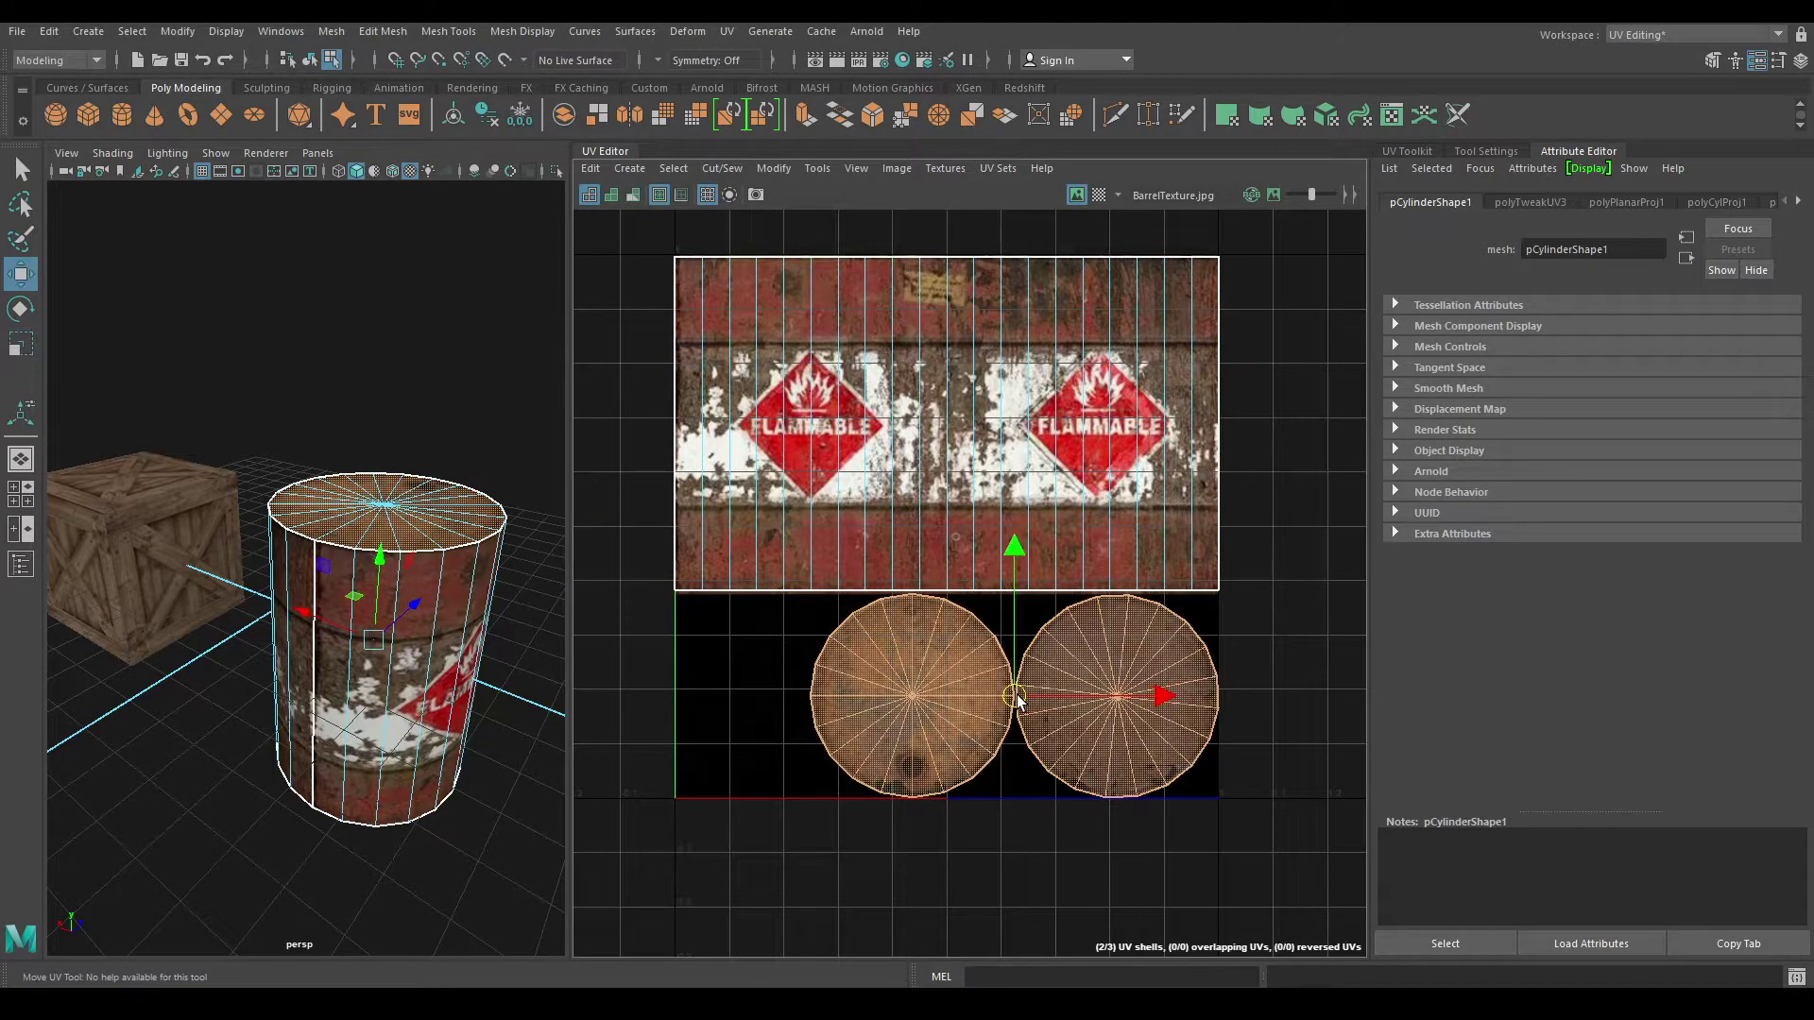
mouse_move(408, 460)
right_mouse_down()
mouse_move(455, 660)
mouse_move(380, 580)
right_mouse_up()
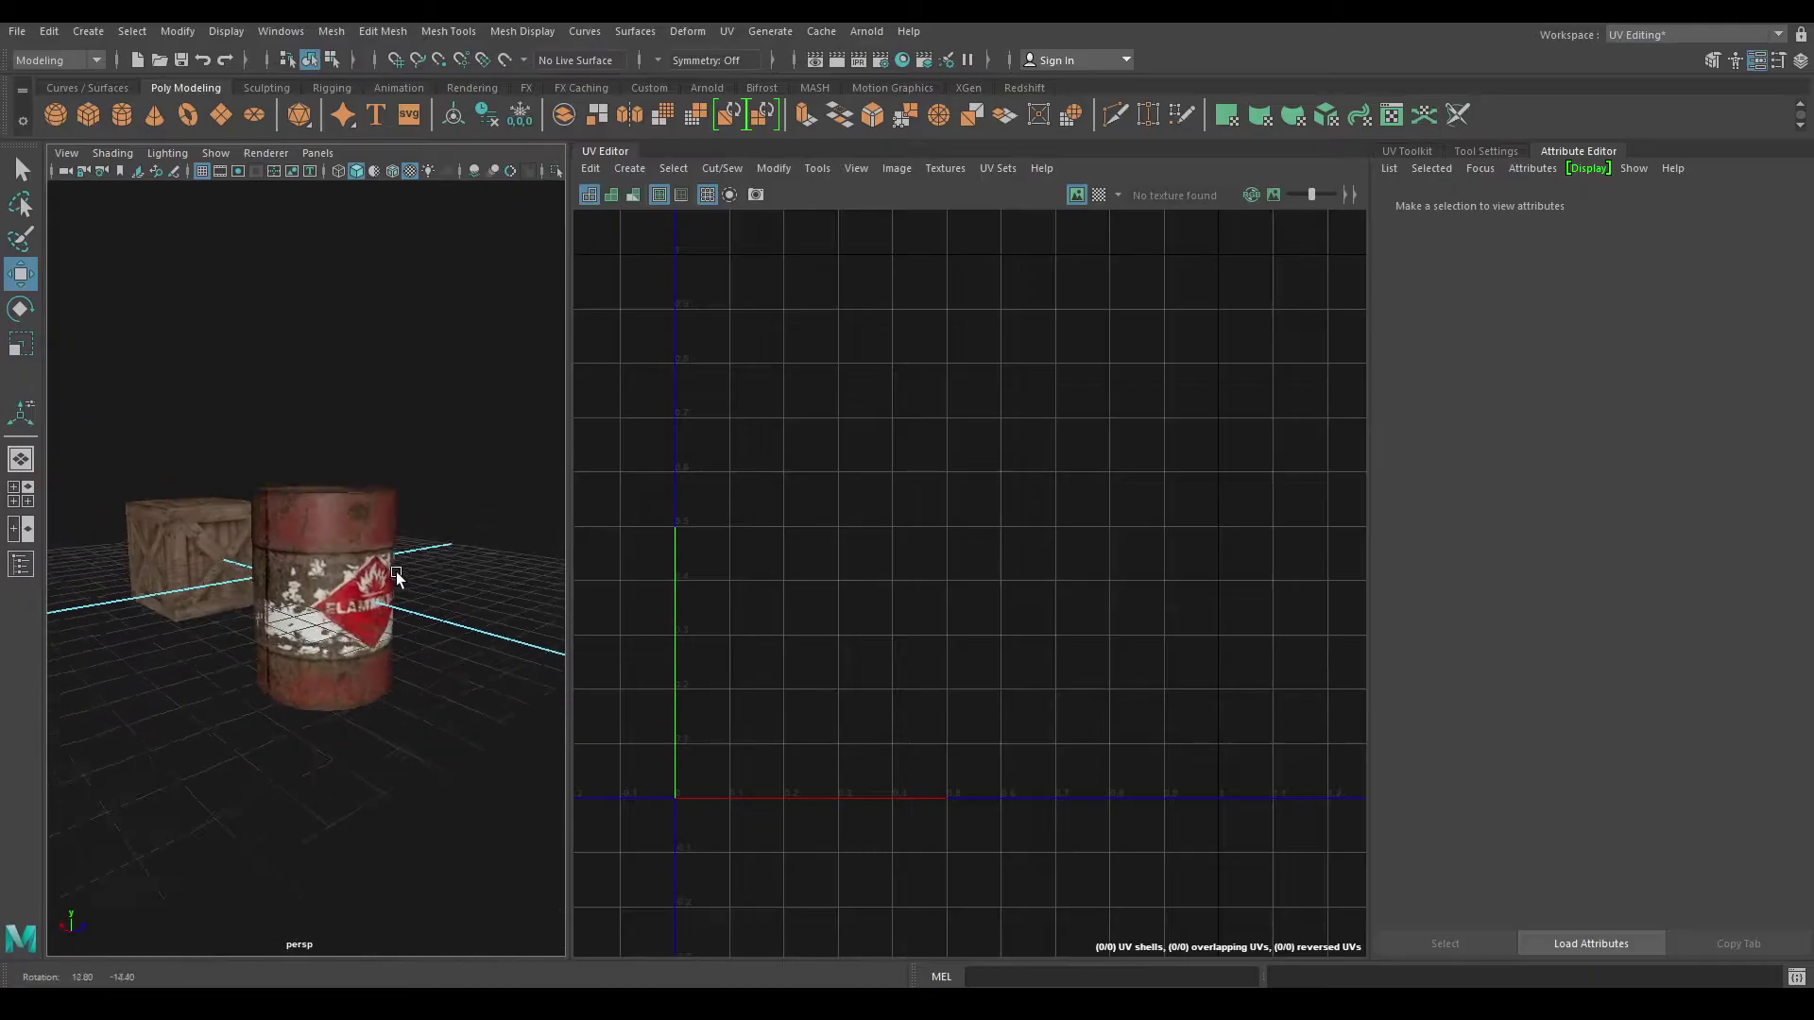
mouse_move(380, 580)
left_mouse_down("alt")
mouse_move(285, 665)
mouse_move(235, 623)
left_mouse_up("alt")
right_click_drag(234, 623, 365, 686, "alt")
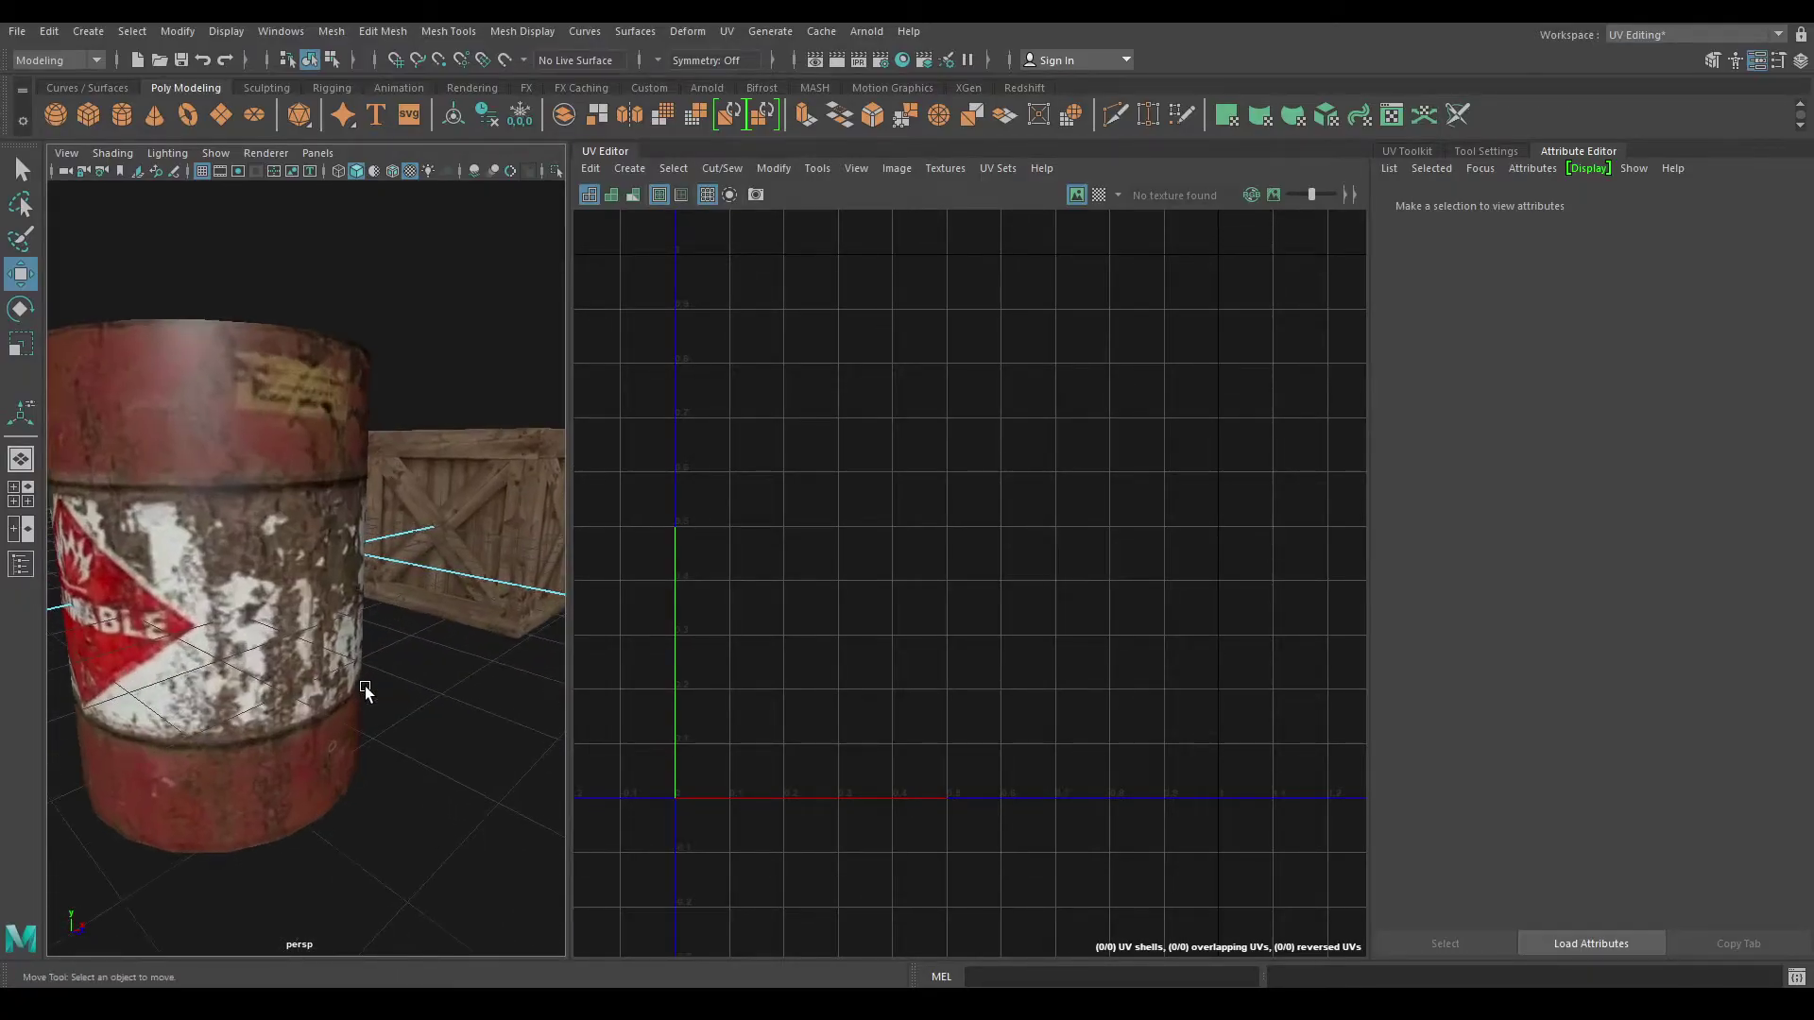
mouse_move(364, 686)
left_mouse_down("alt")
mouse_move(534, 711)
mouse_move(475, 724)
mouse_move(412, 643)
mouse_move(173, 675)
mouse_move(280, 655)
mouse_move(265, 681)
left_mouse_up("alt")
mouse_move(264, 681)
right_mouse_down("alt")
mouse_move(251, 733)
mouse_move(302, 563)
right_mouse_up("alt")
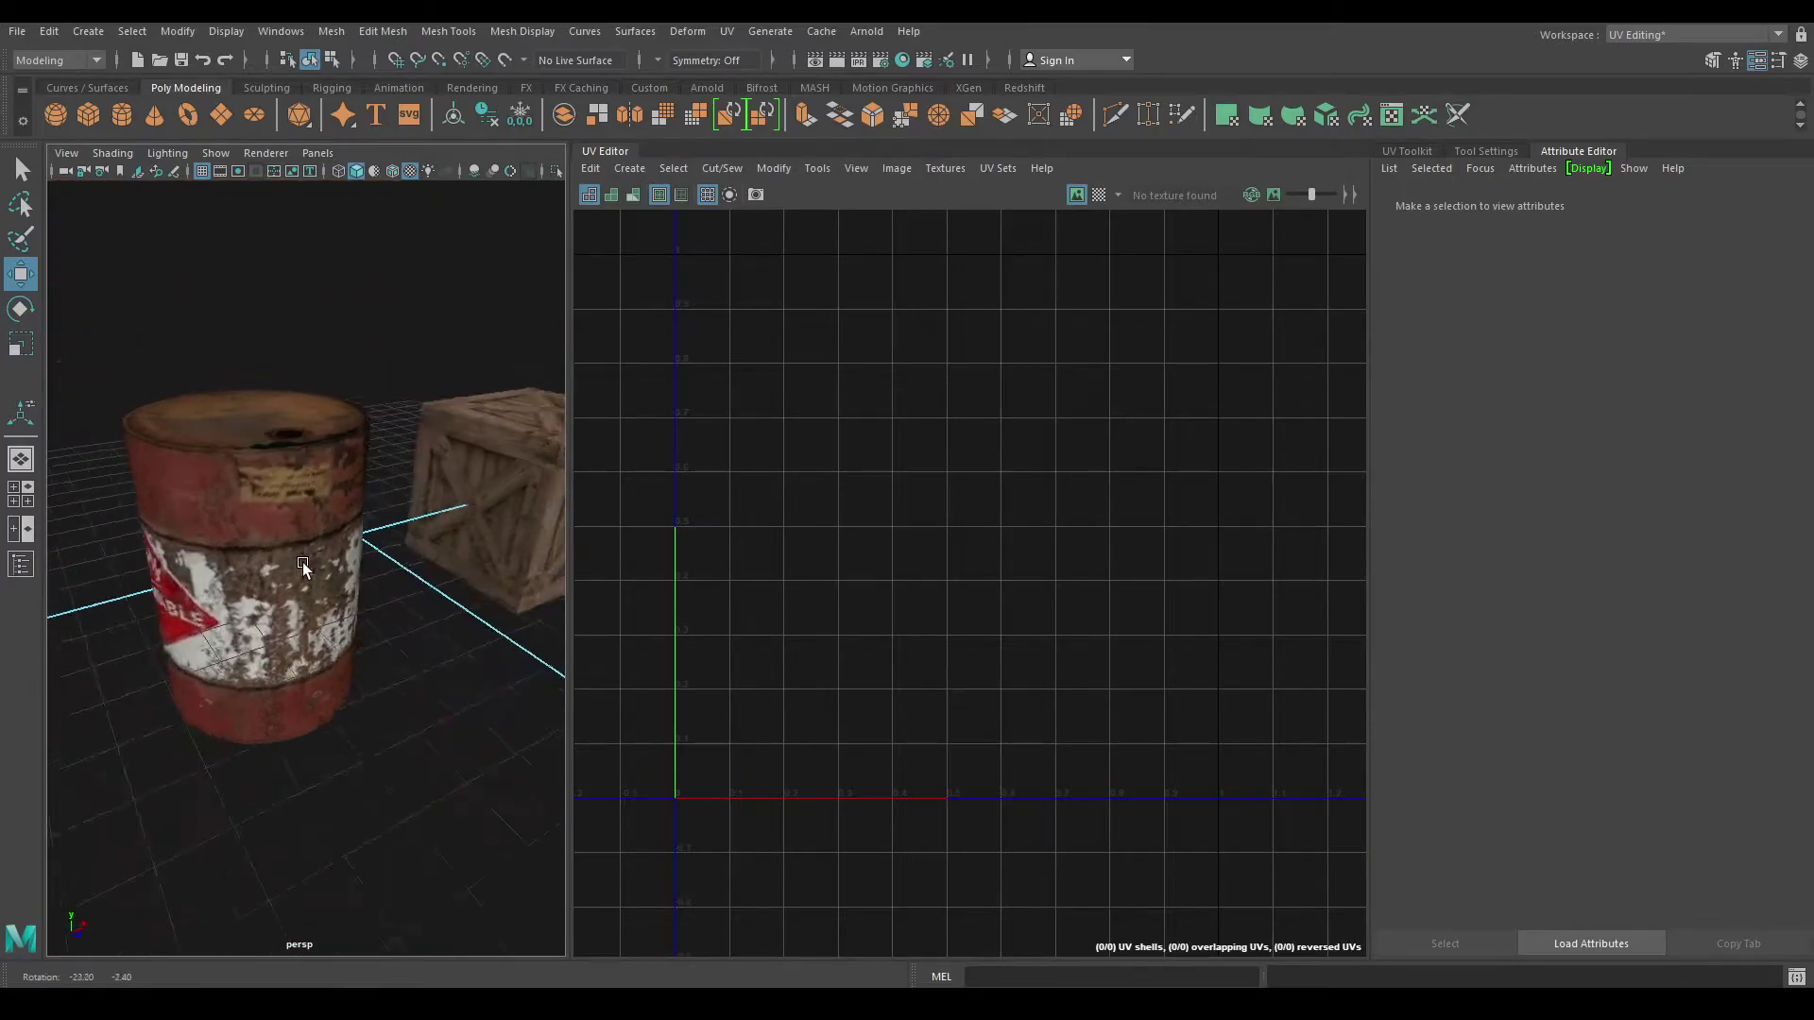
left_click_drag(302, 563, 405, 461, "alt")
right_click(406, 382, "shift")
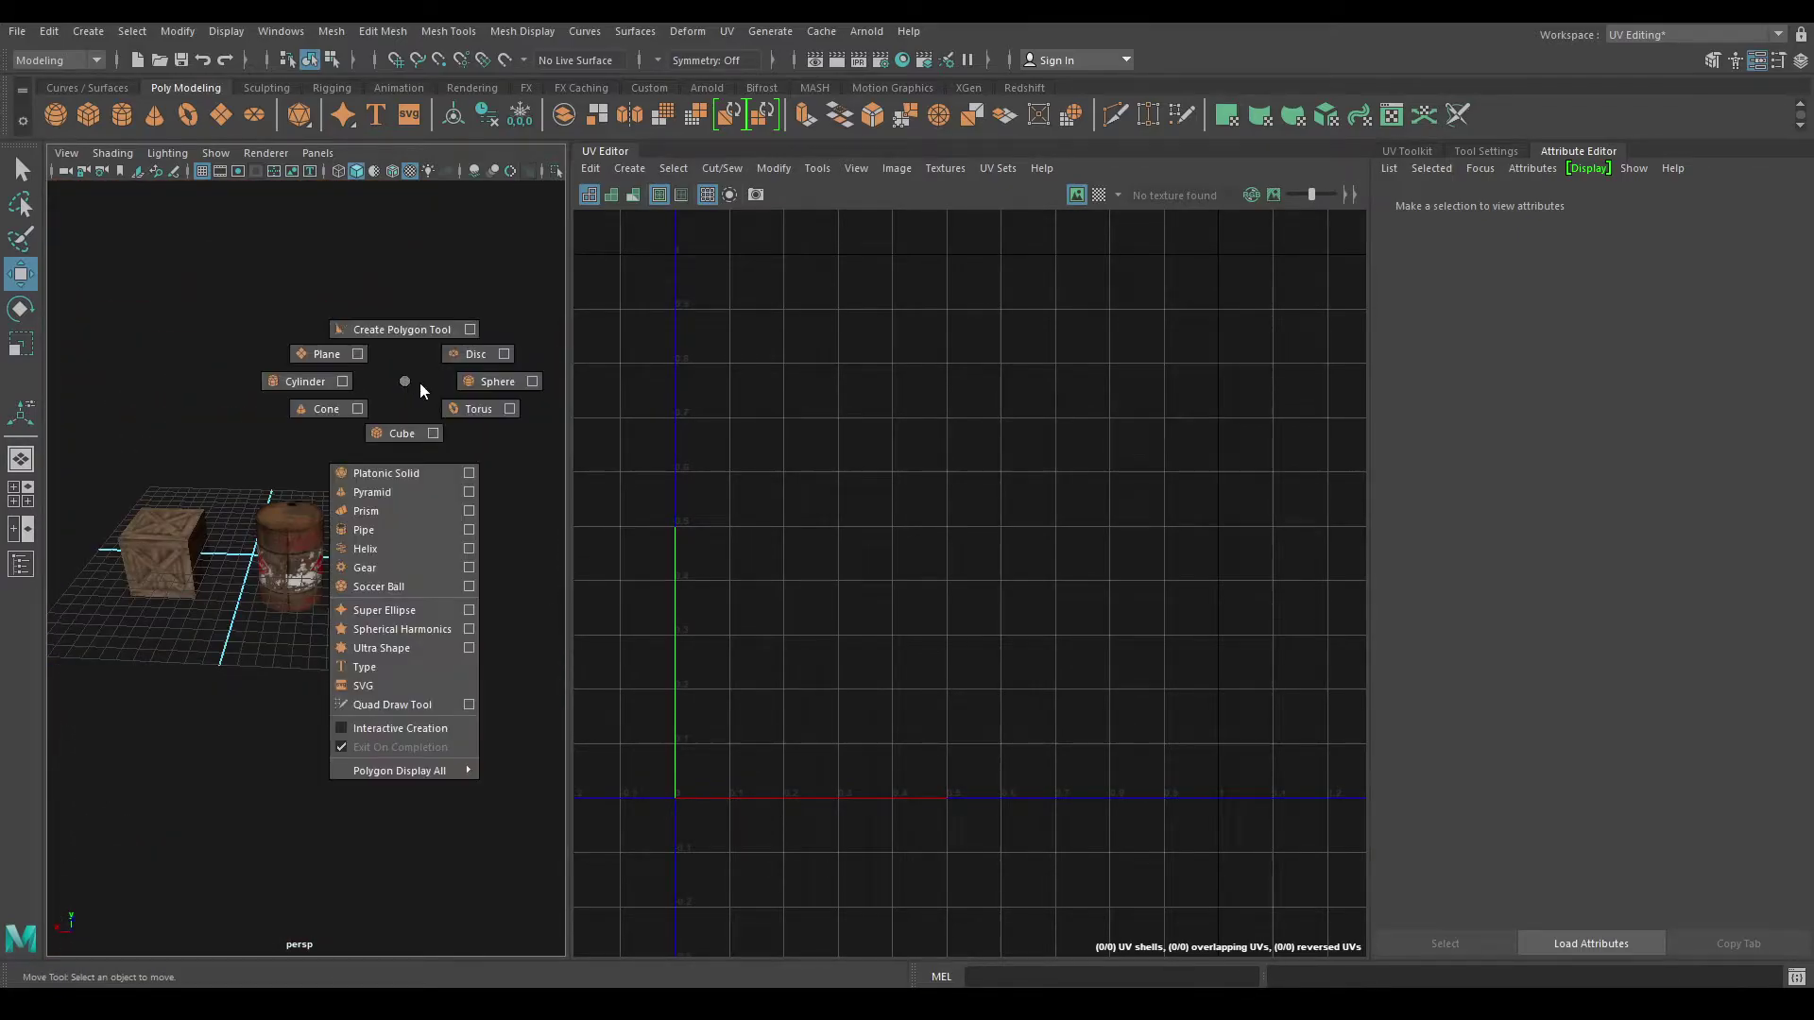
Step: Create a polygon sphere right of the barrel and set its radius to 5
left_click(480, 381)
left_click_drag(178, 553, 383, 563)
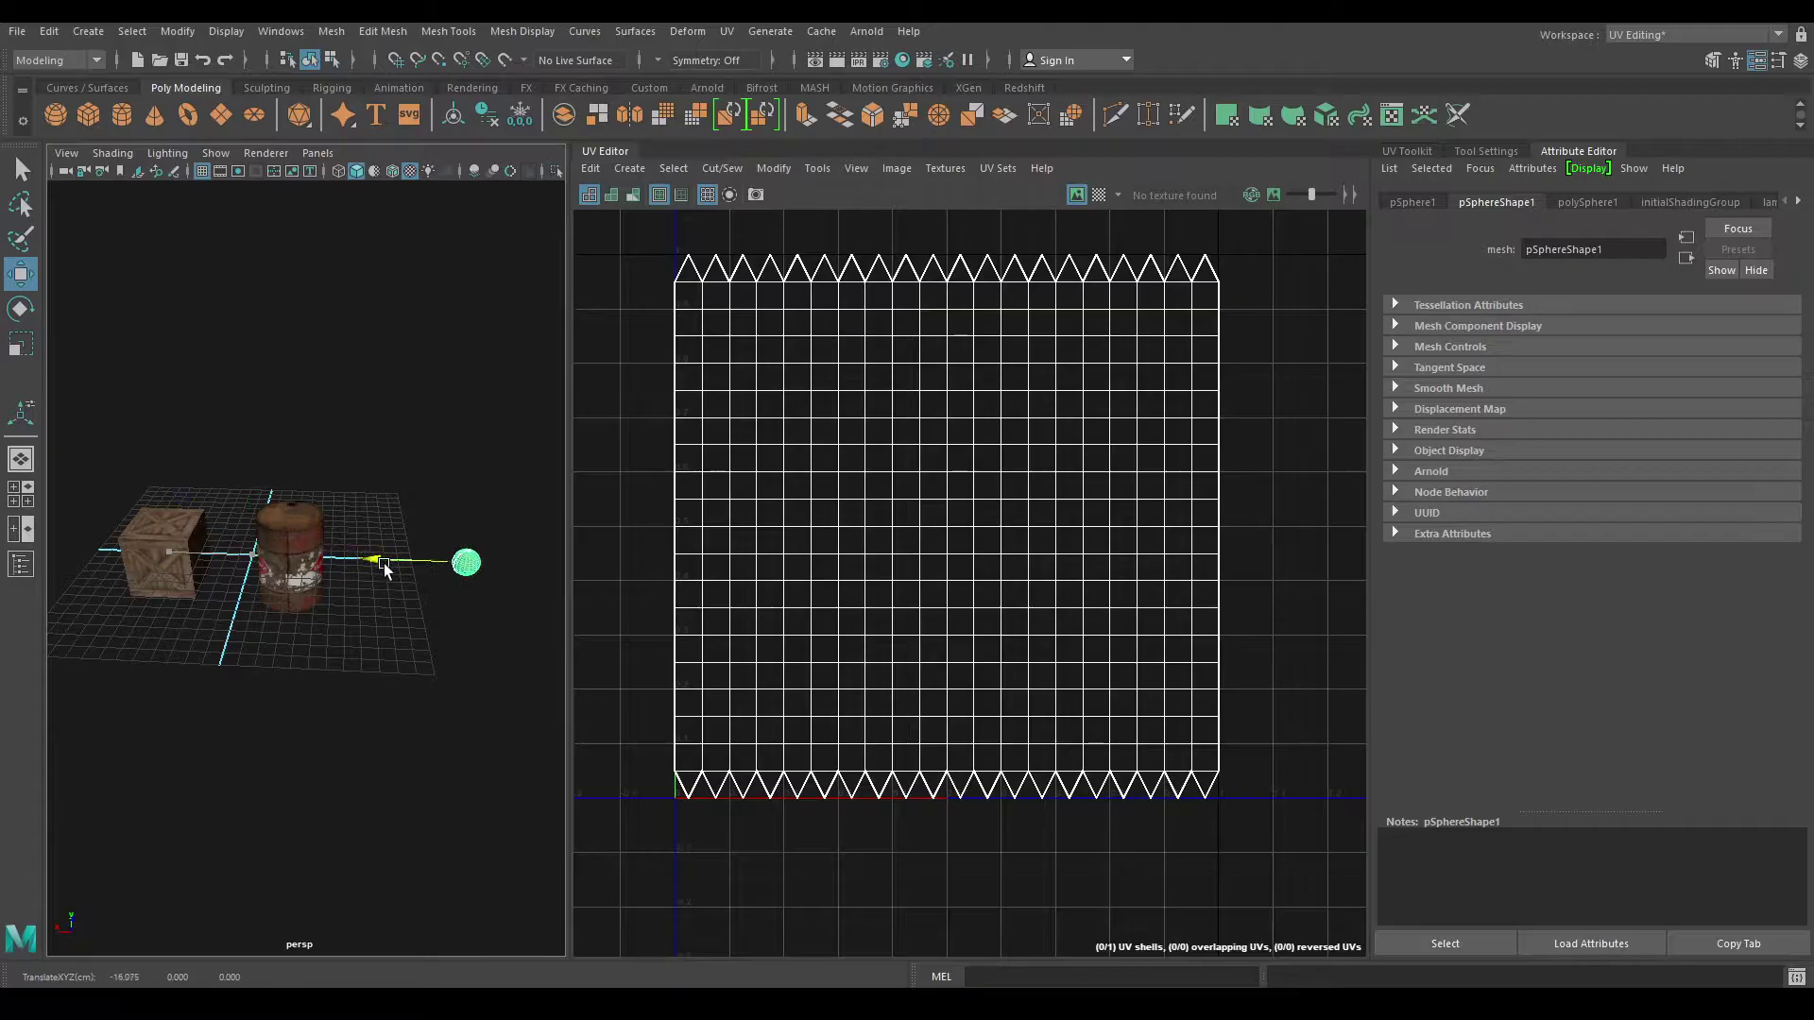
key("t")
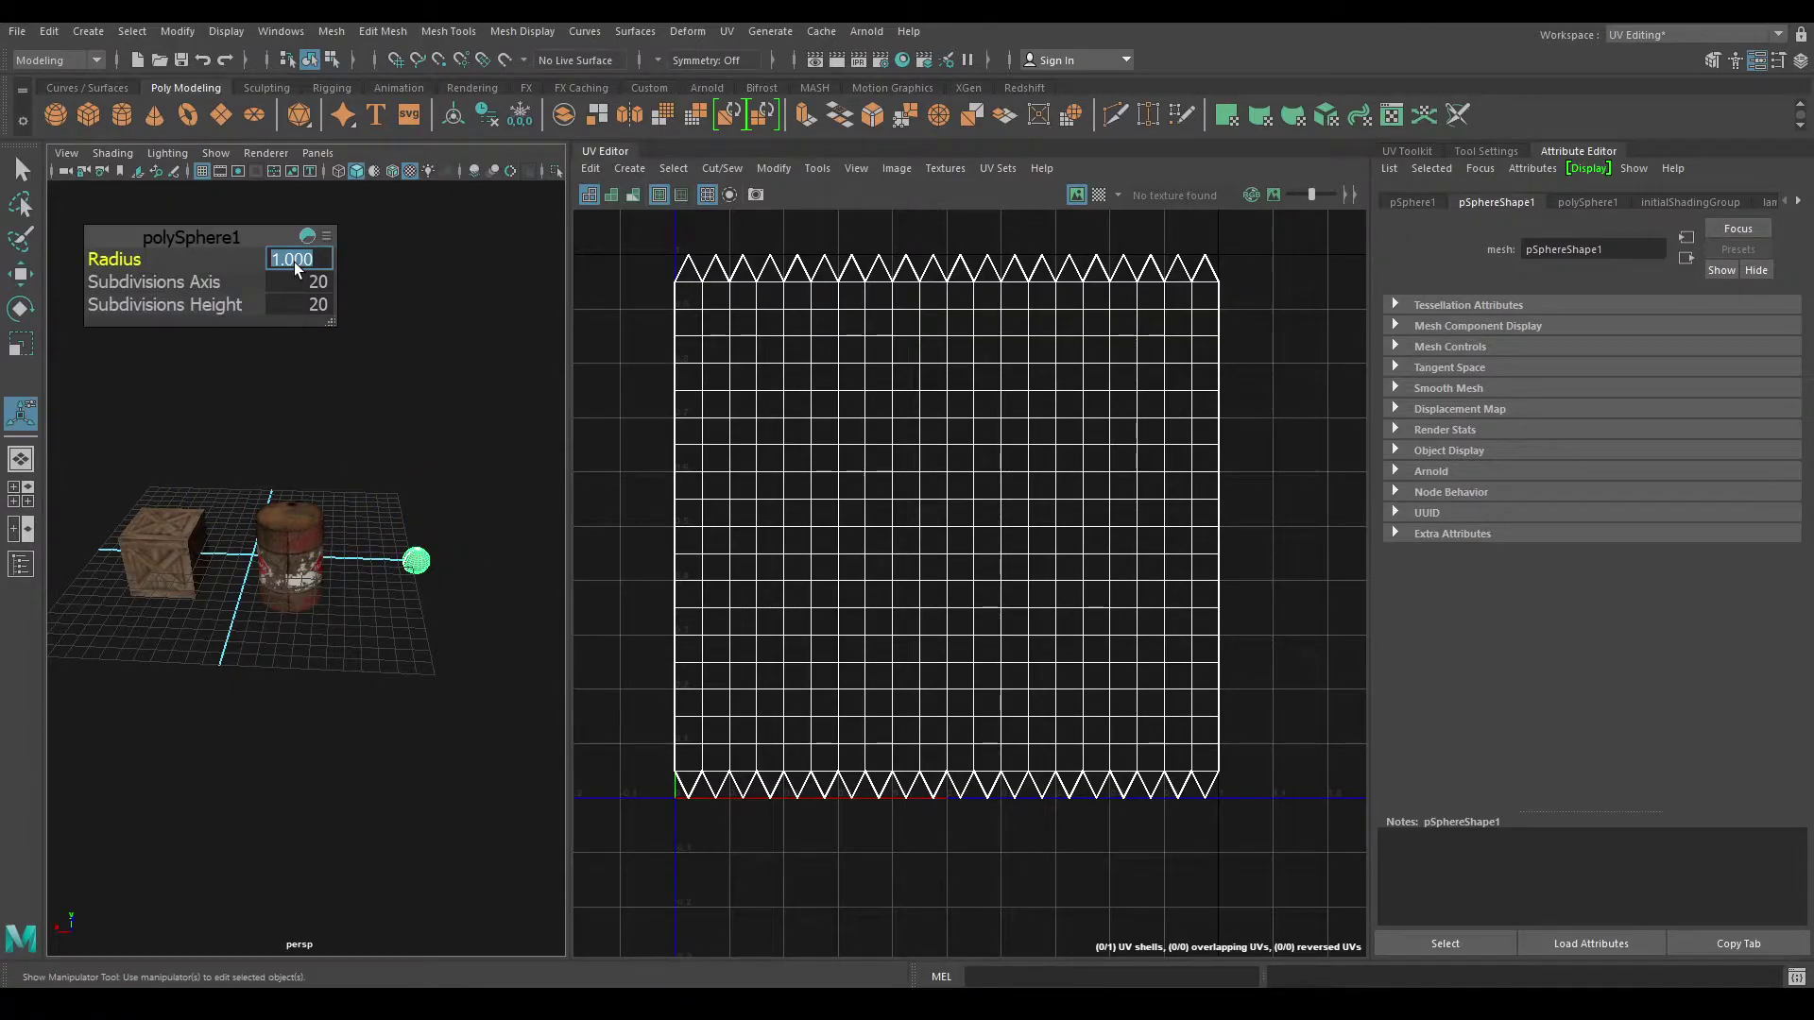
type("5")
key("Return")
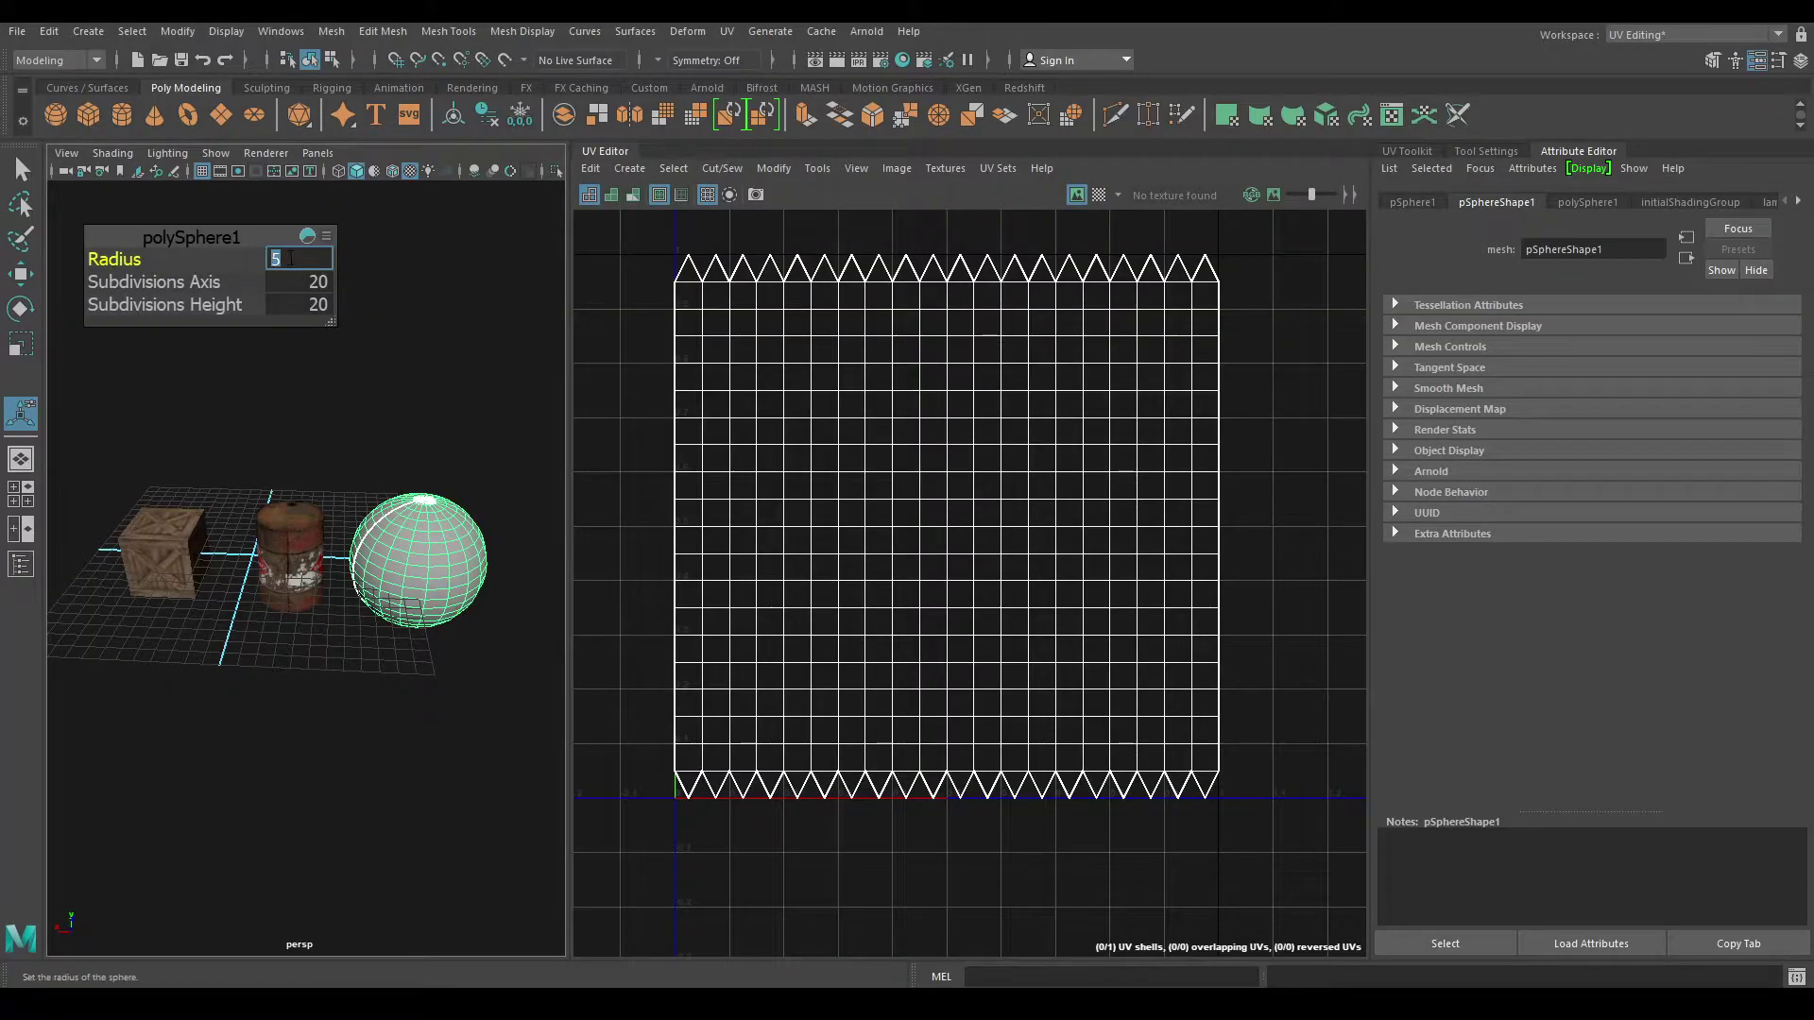
key("w")
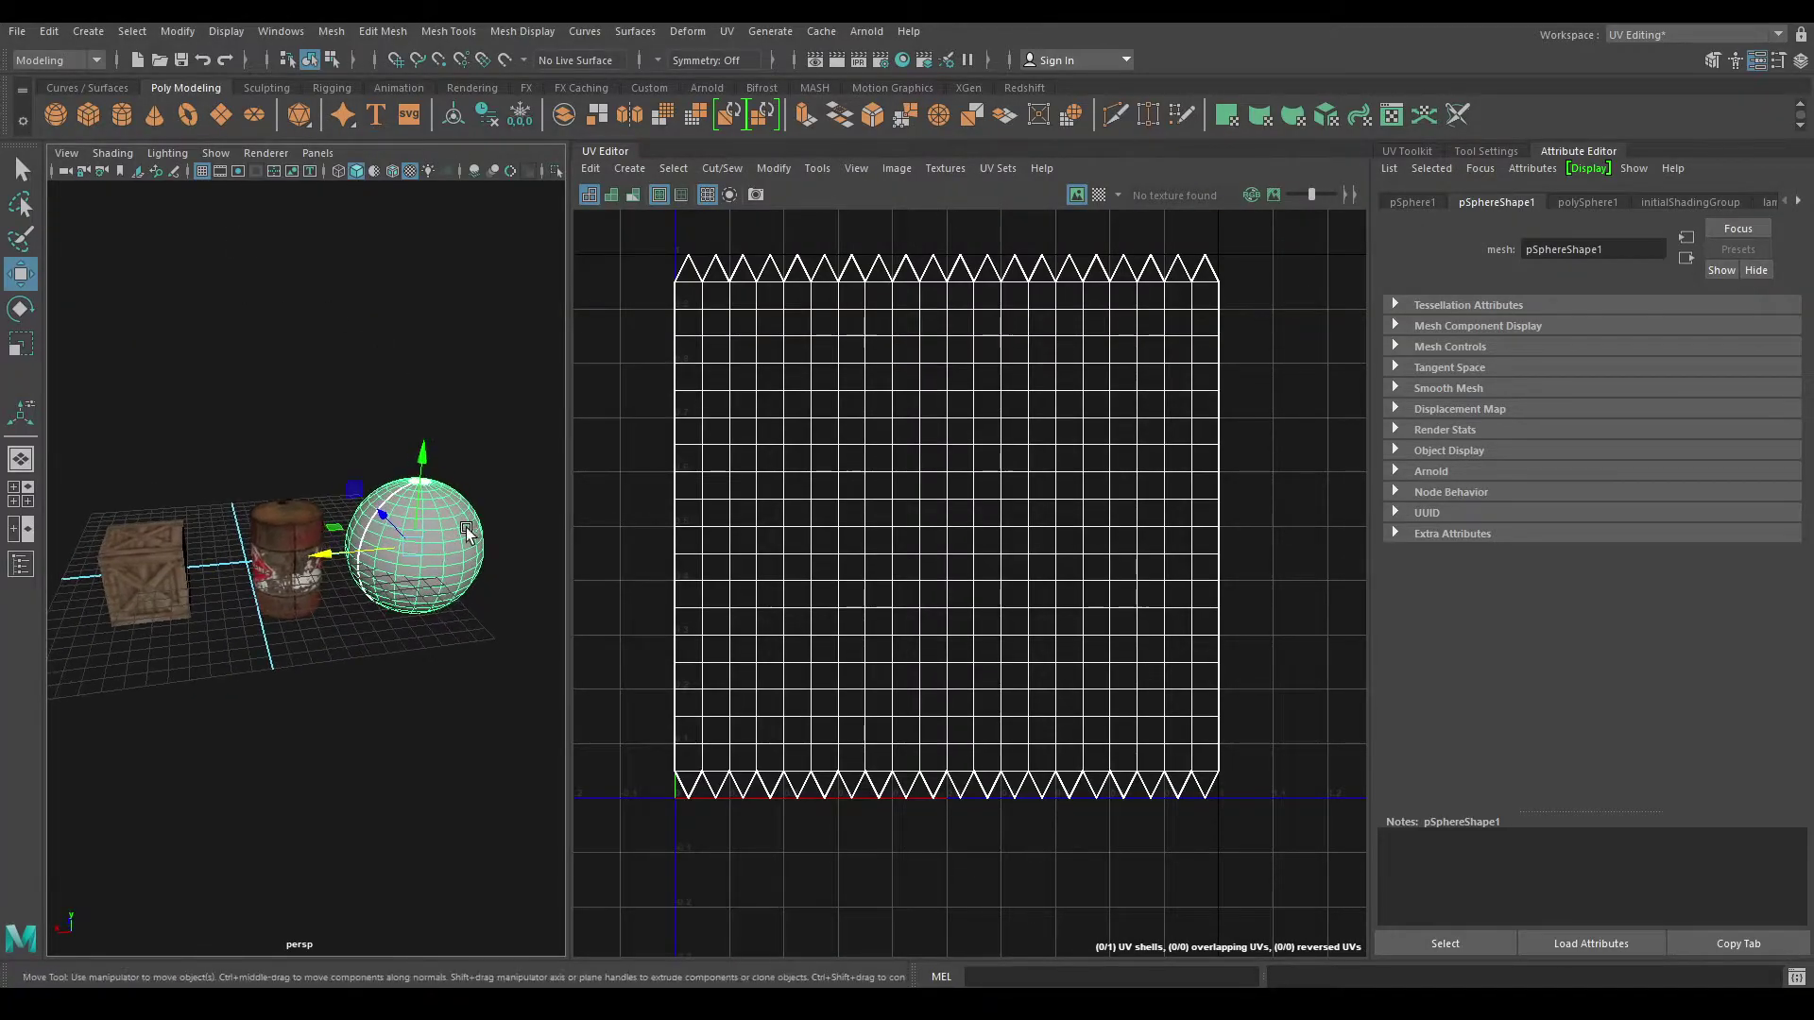
Step: Check the sphere's single UV shell, then reselect the sphere in object mode
left_click_drag(430, 484, 321, 494, "alt")
scroll(938, 562, "up", 2)
scroll(921, 392, "down", 3)
right_click_drag(919, 385, 834, 358)
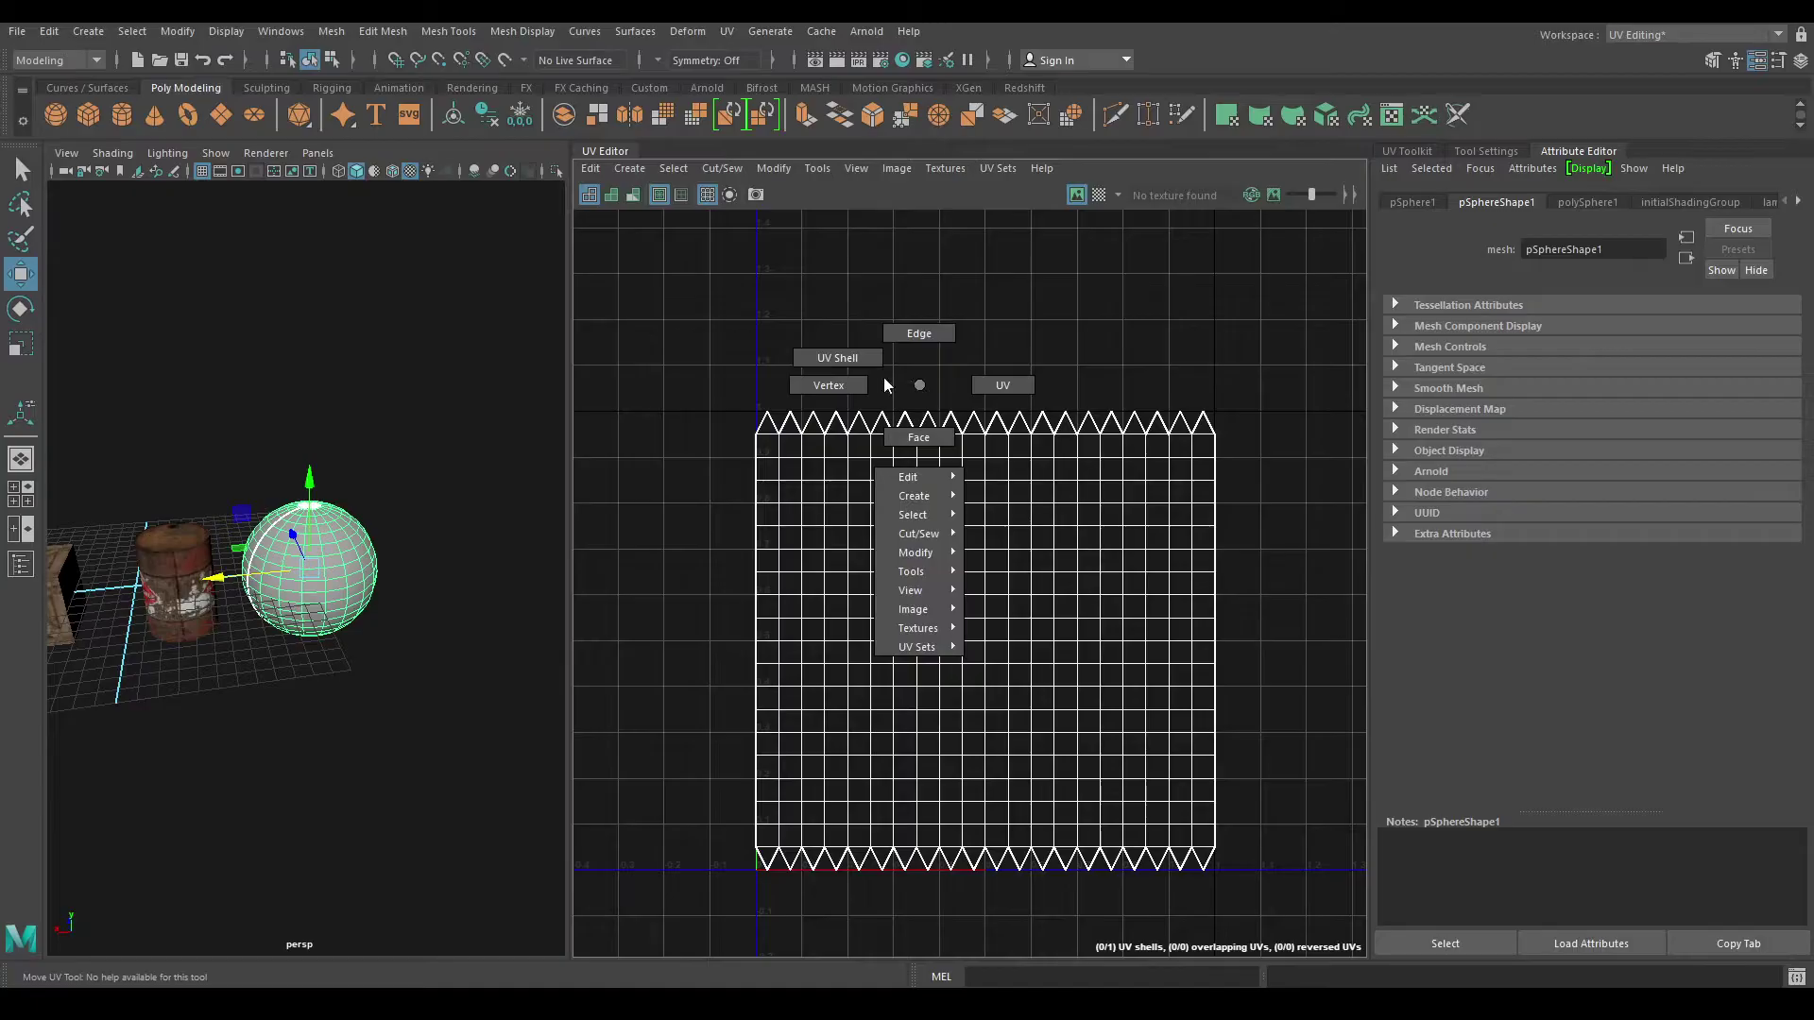
right_click_drag(842, 494, 756, 477)
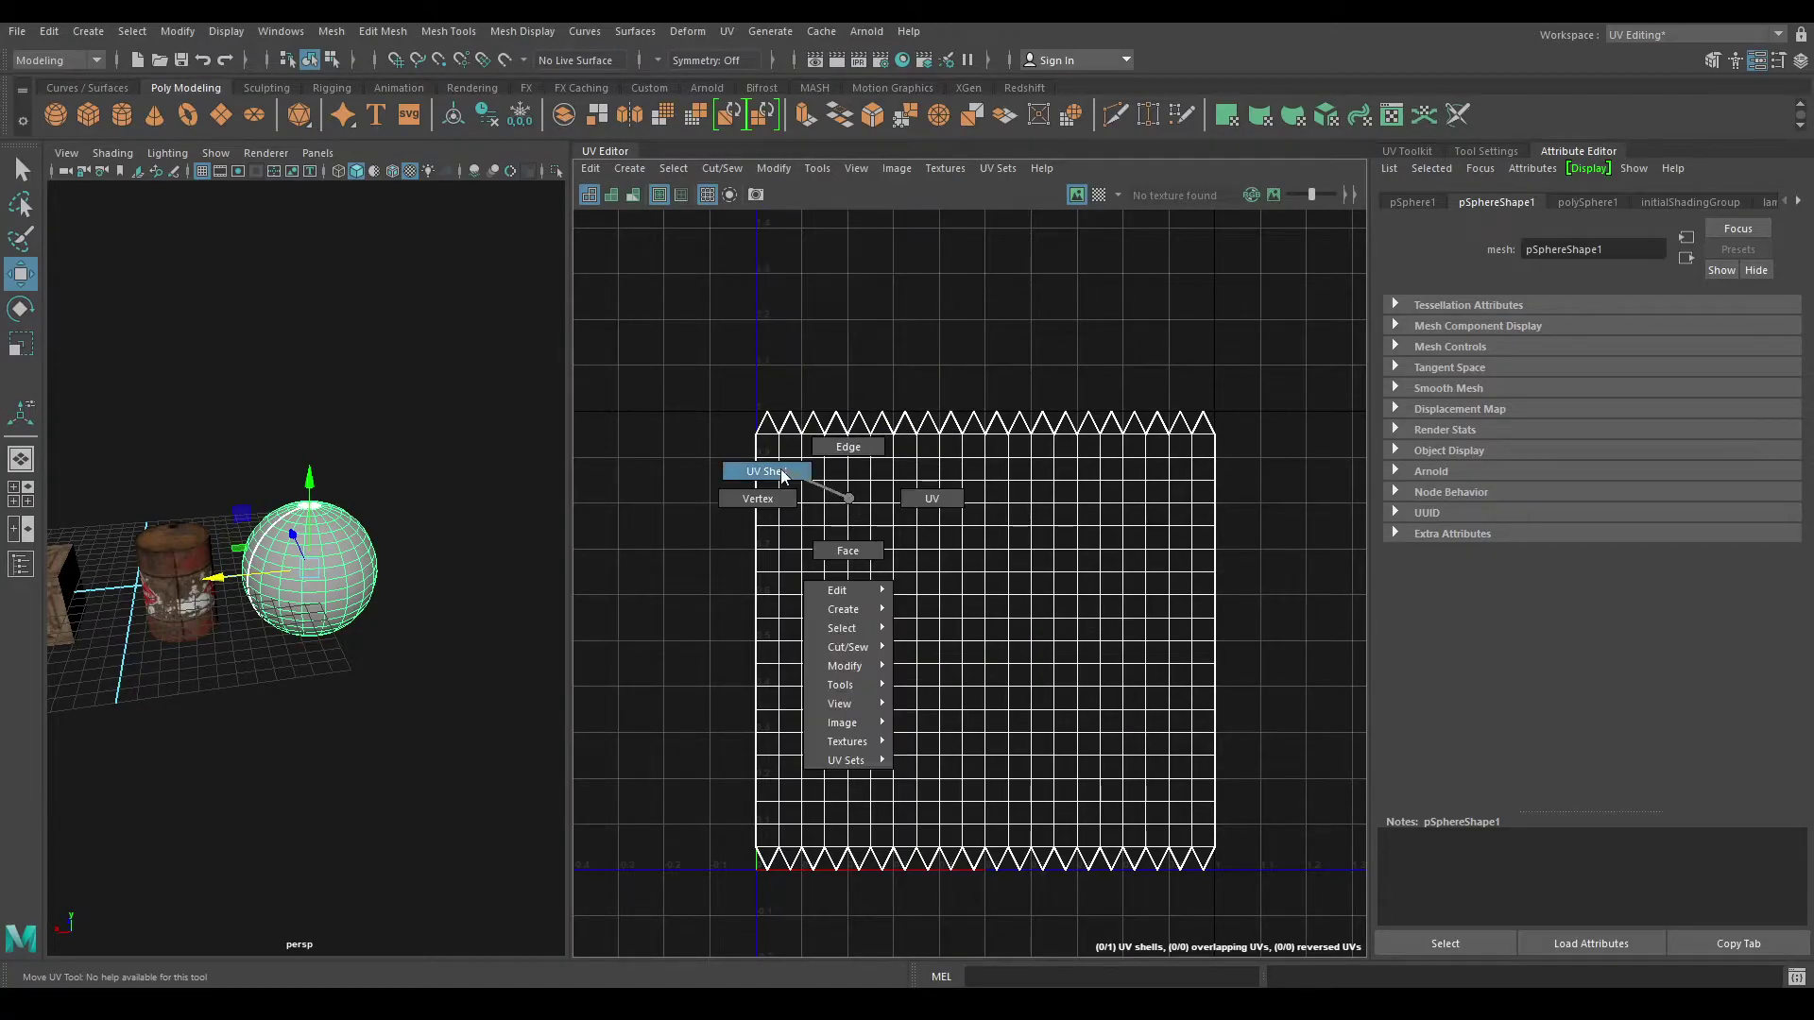
left_click(826, 494)
right_click(765, 323)
left_click(680, 296)
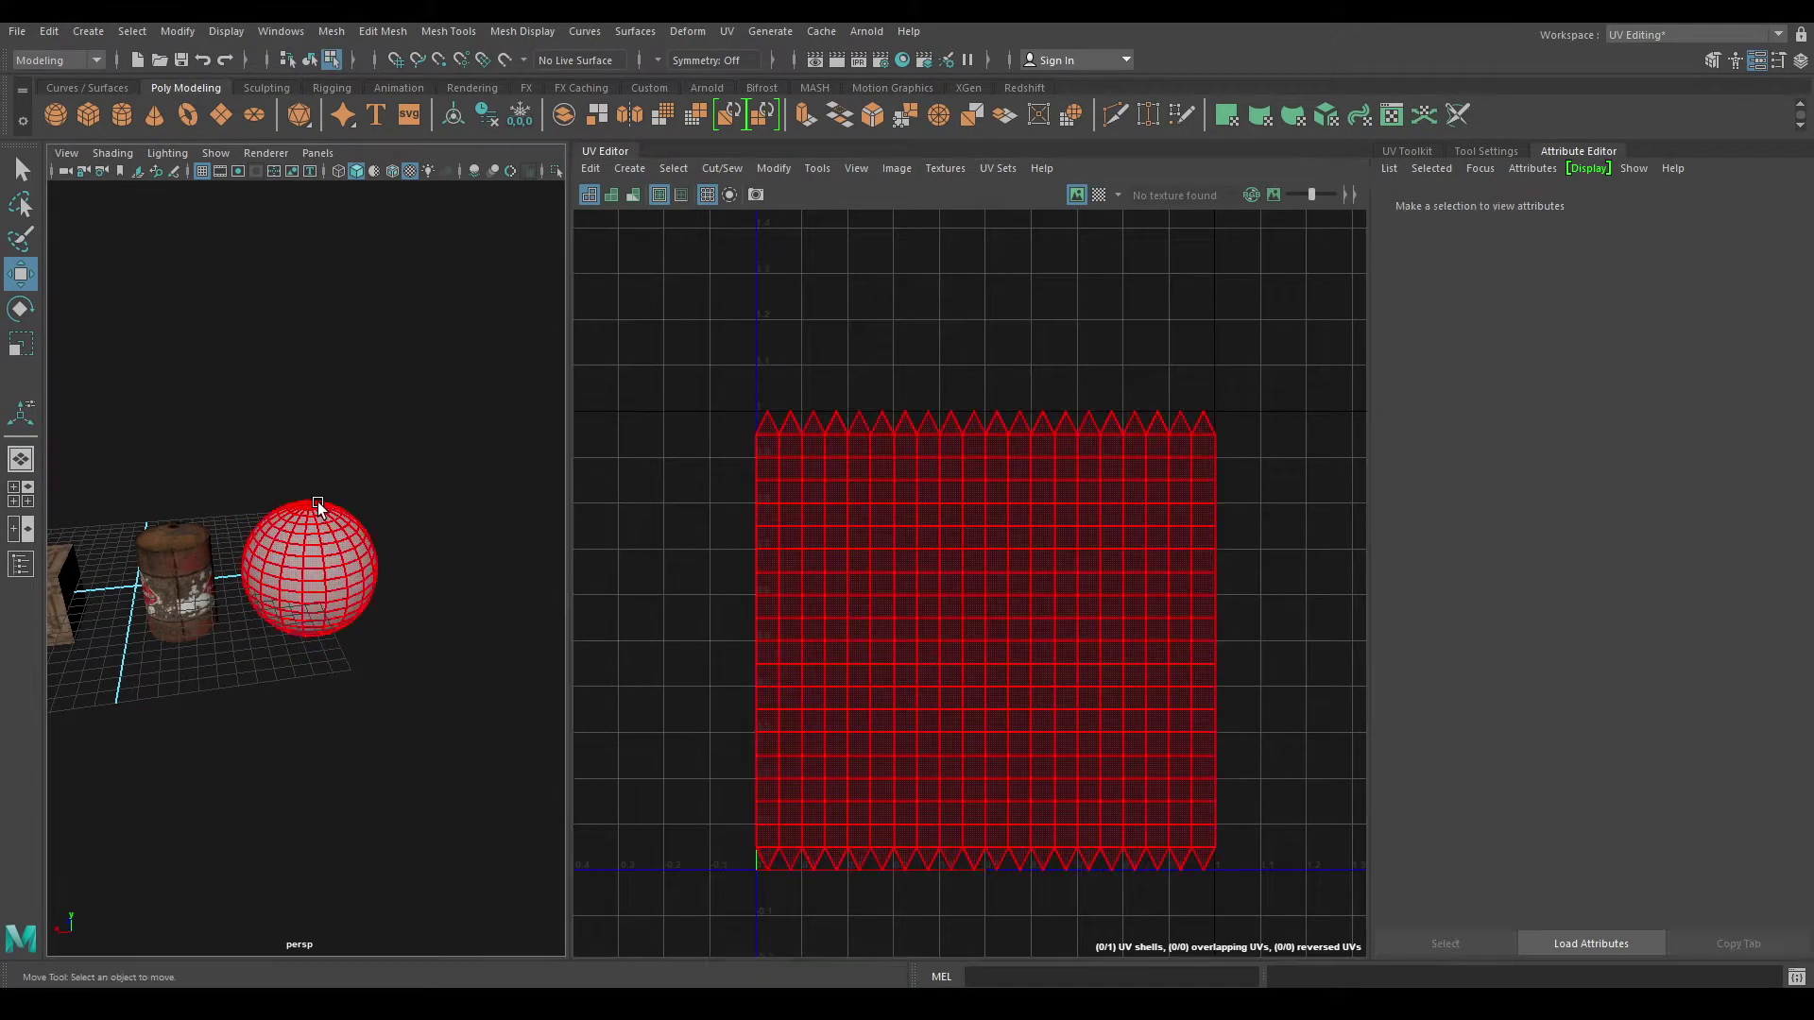
right_click_drag(403, 408, 403, 408)
right_click_drag(331, 530, 366, 966)
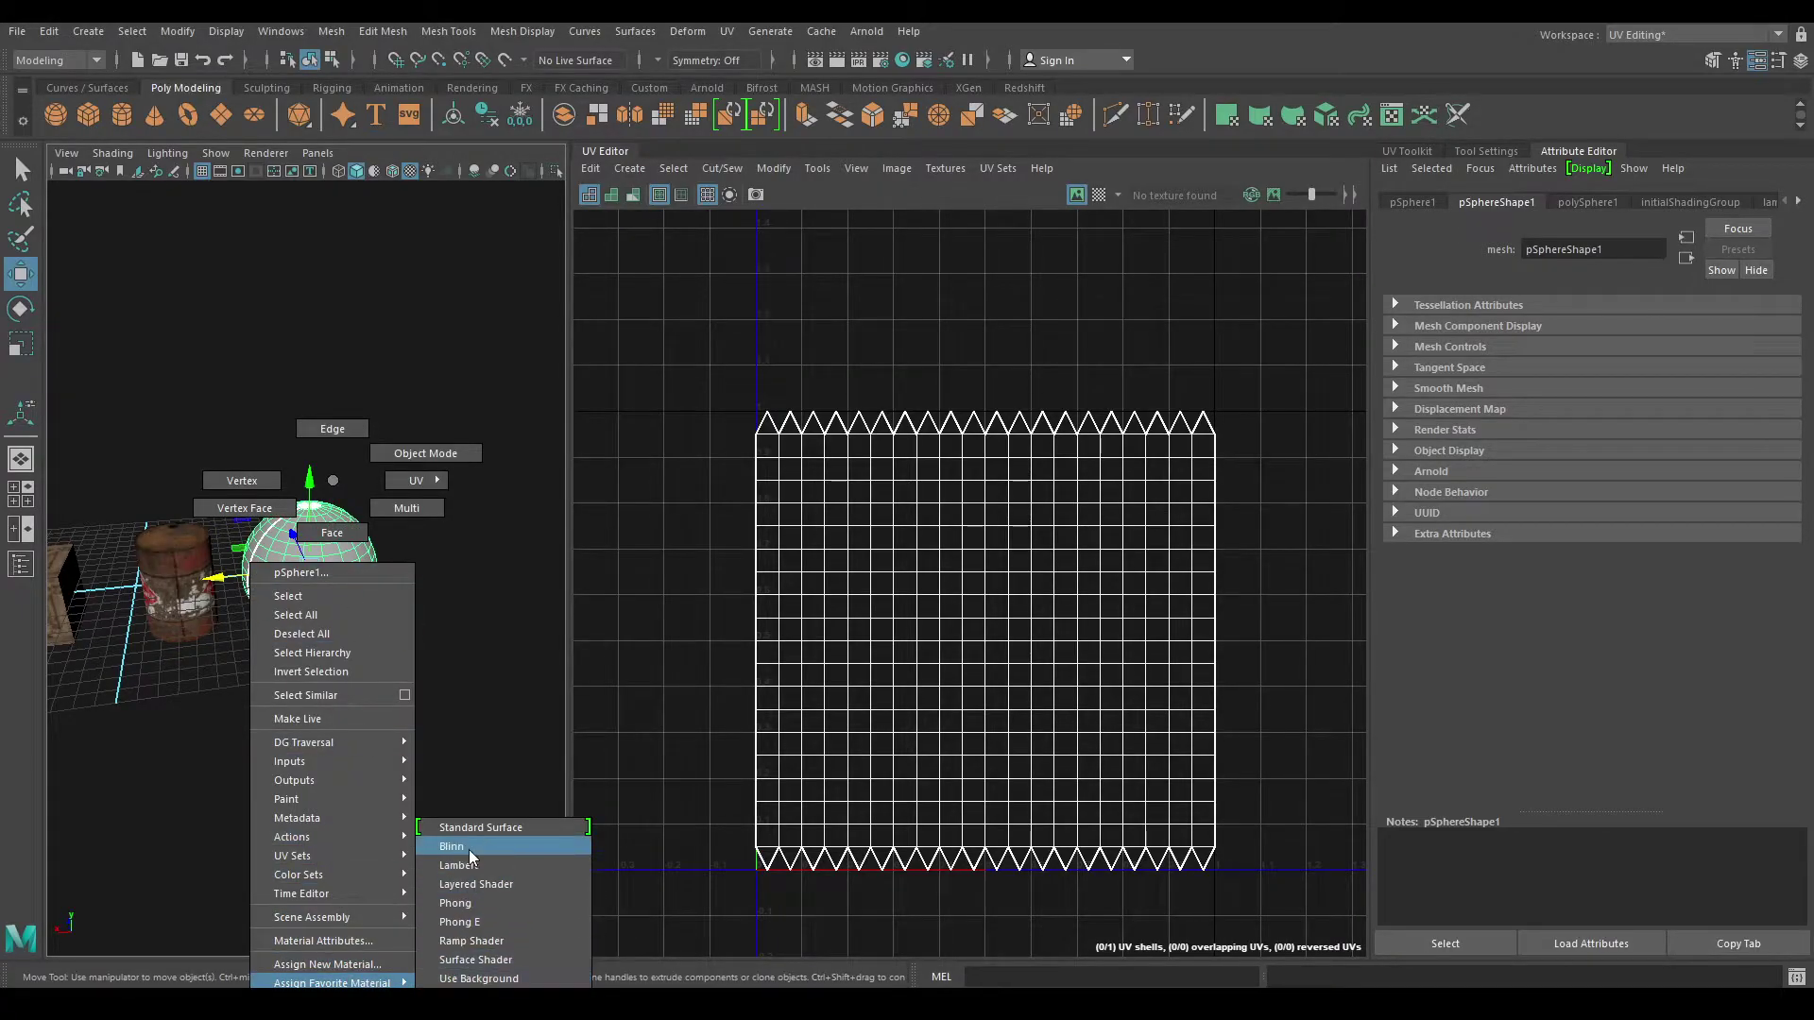
Step: Assign the sphere a new Blinn material using MarsTexture.jpg as its colour file texture
right_click_drag(365, 967, 469, 848)
left_click(1769, 416)
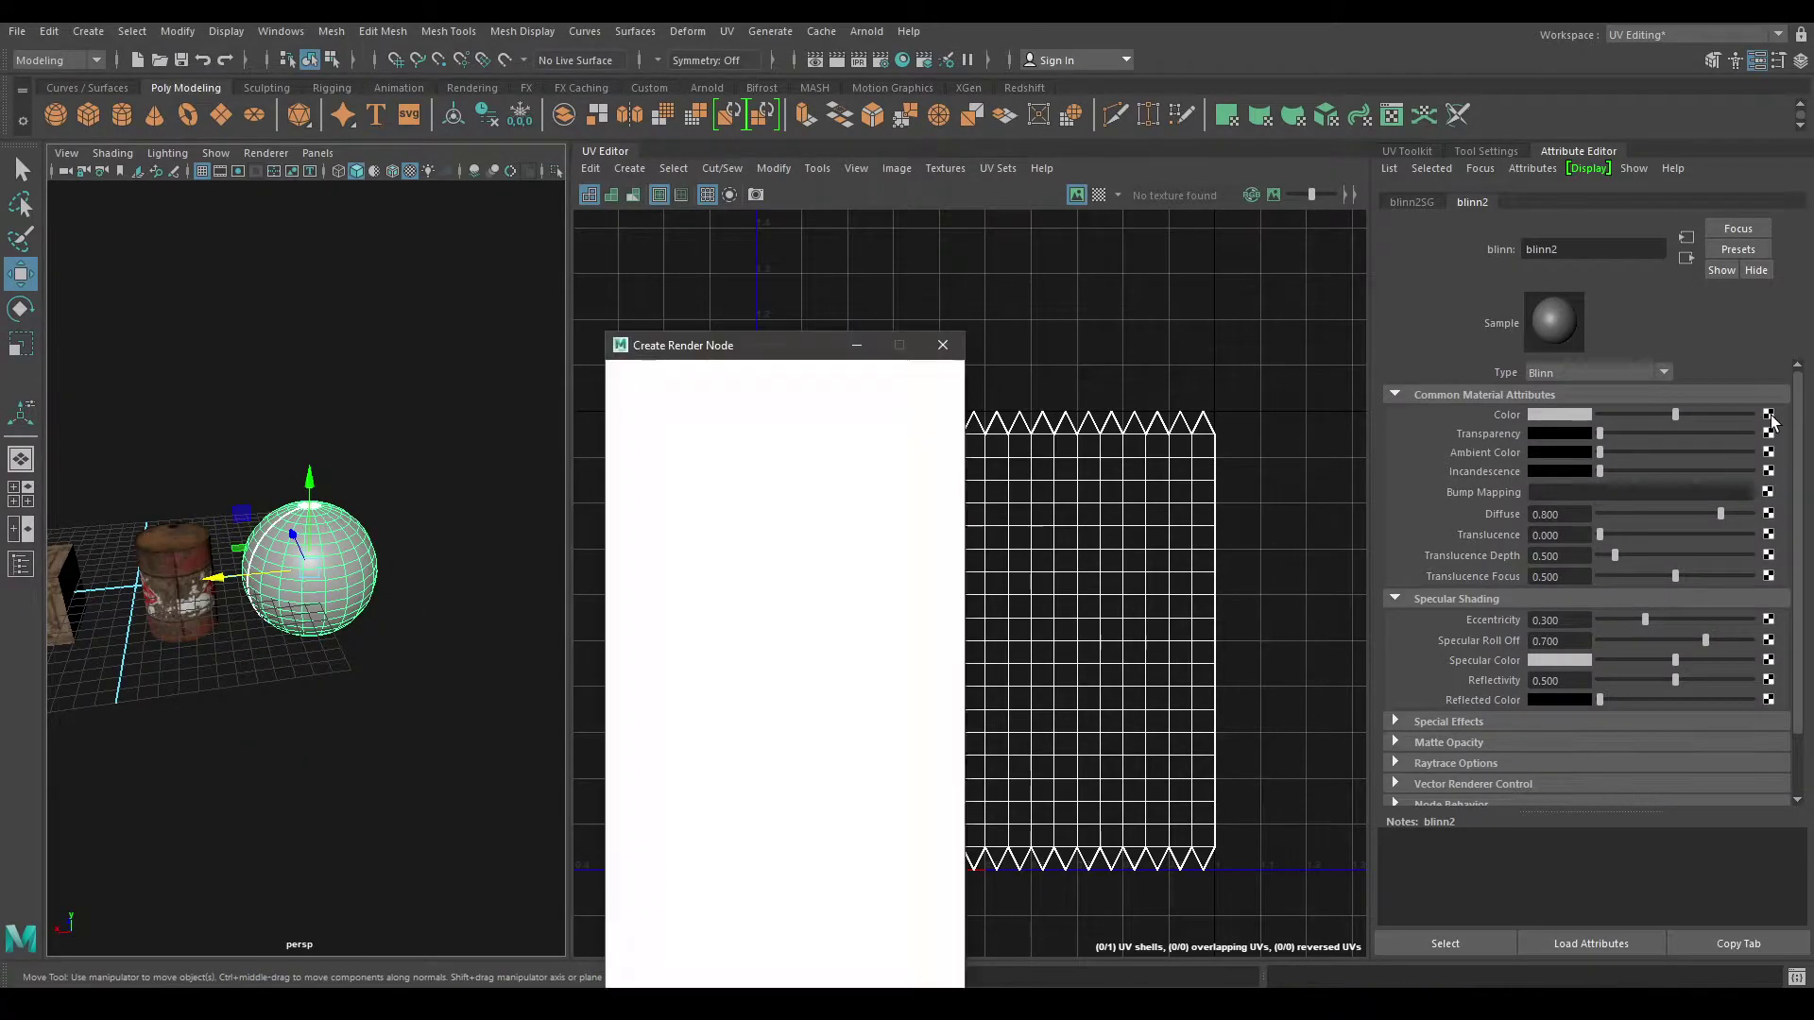
left_click(752, 506)
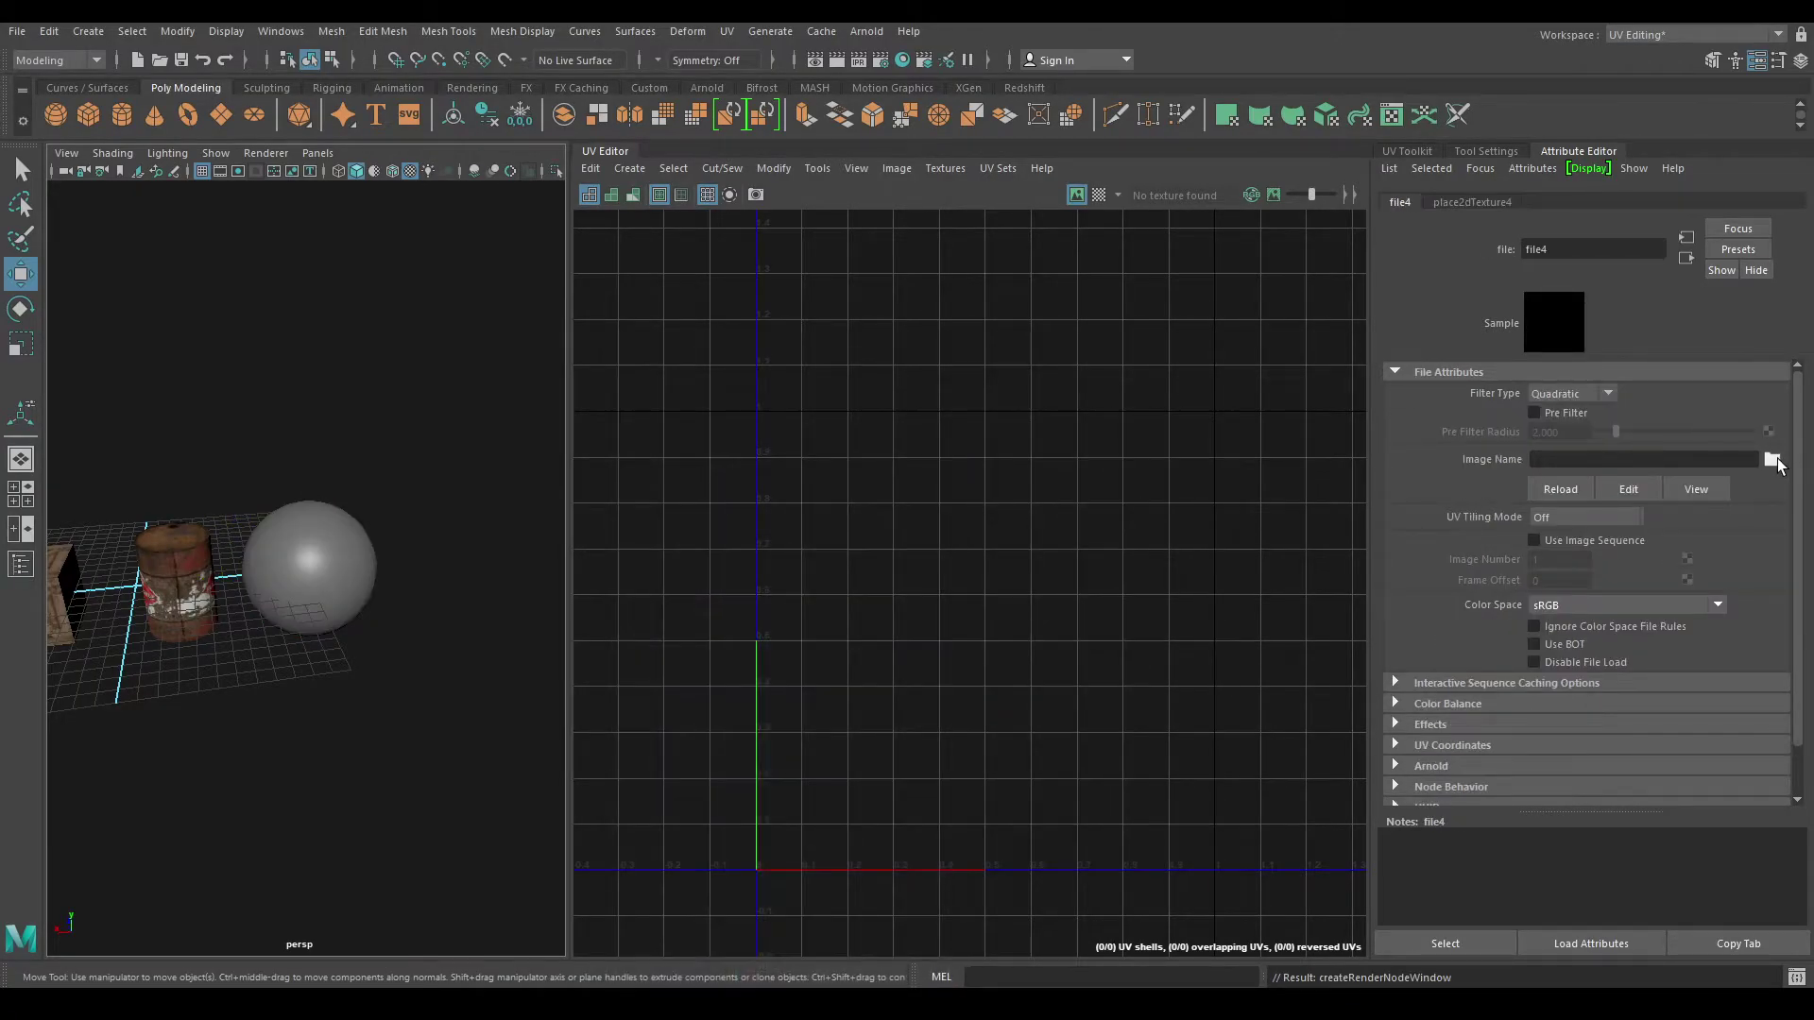
left_click(1773, 460)
left_click(866, 348)
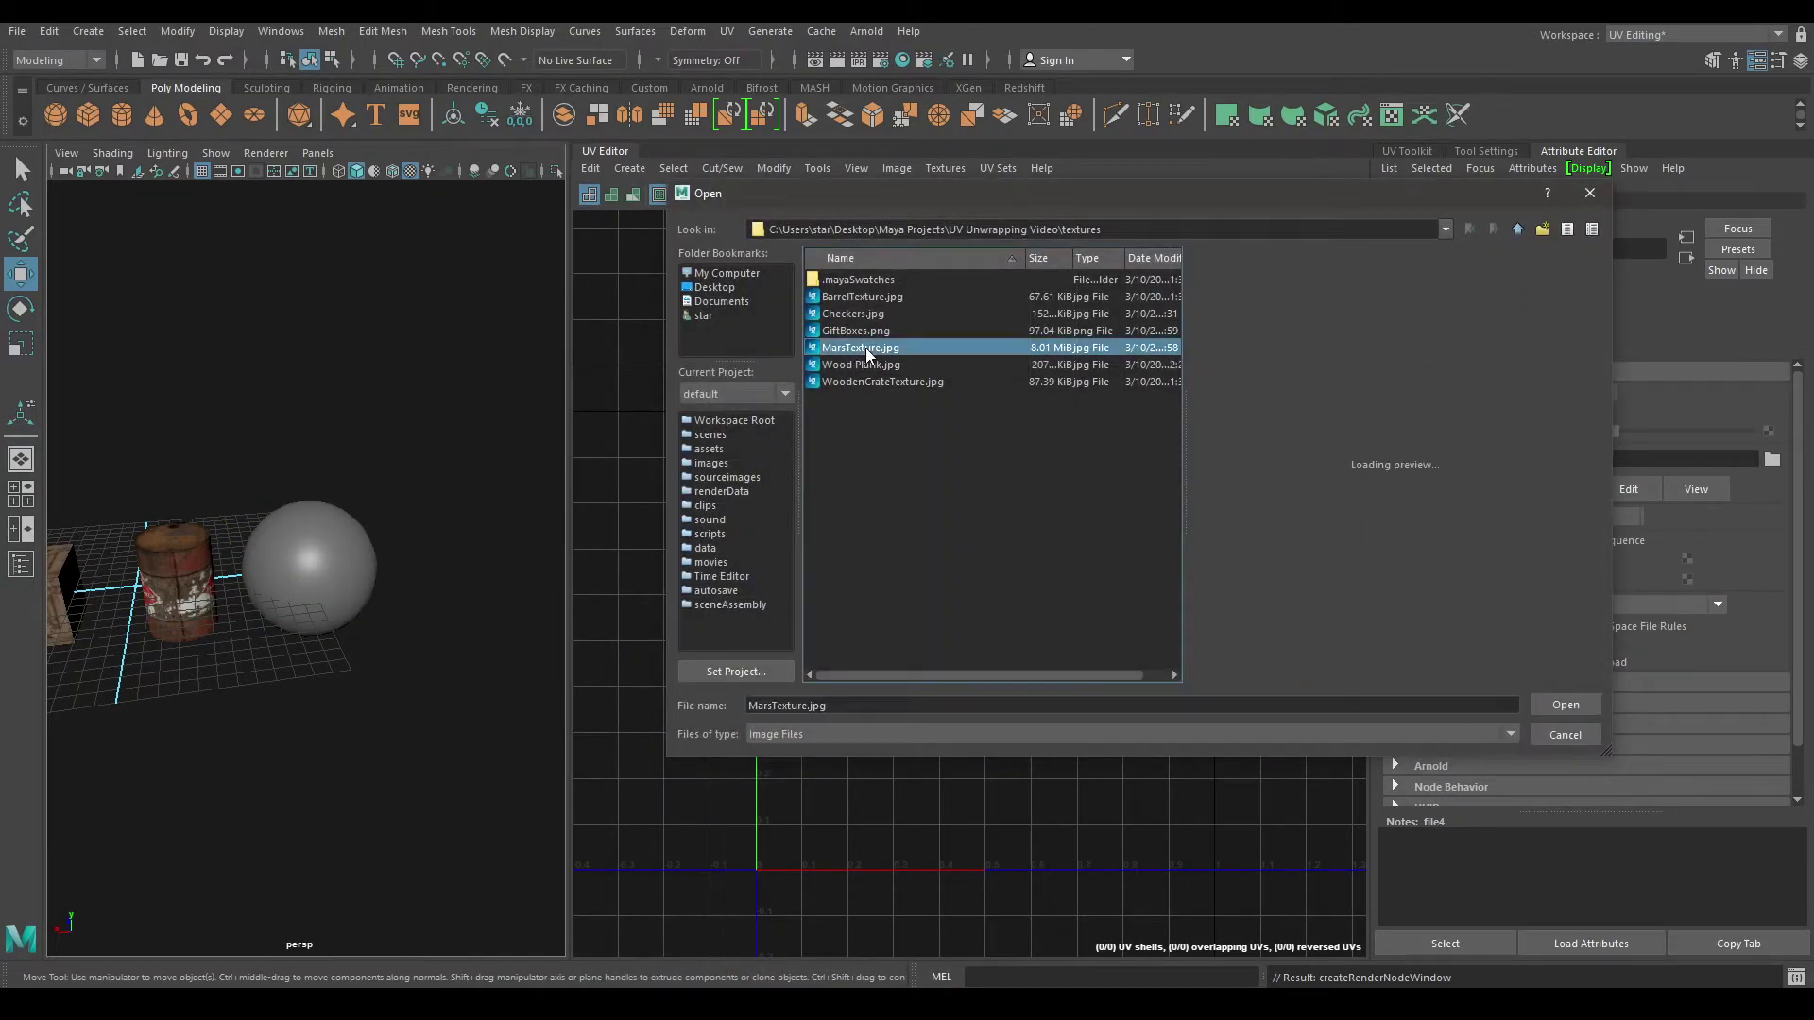
left_click(1564, 705)
left_click(350, 581)
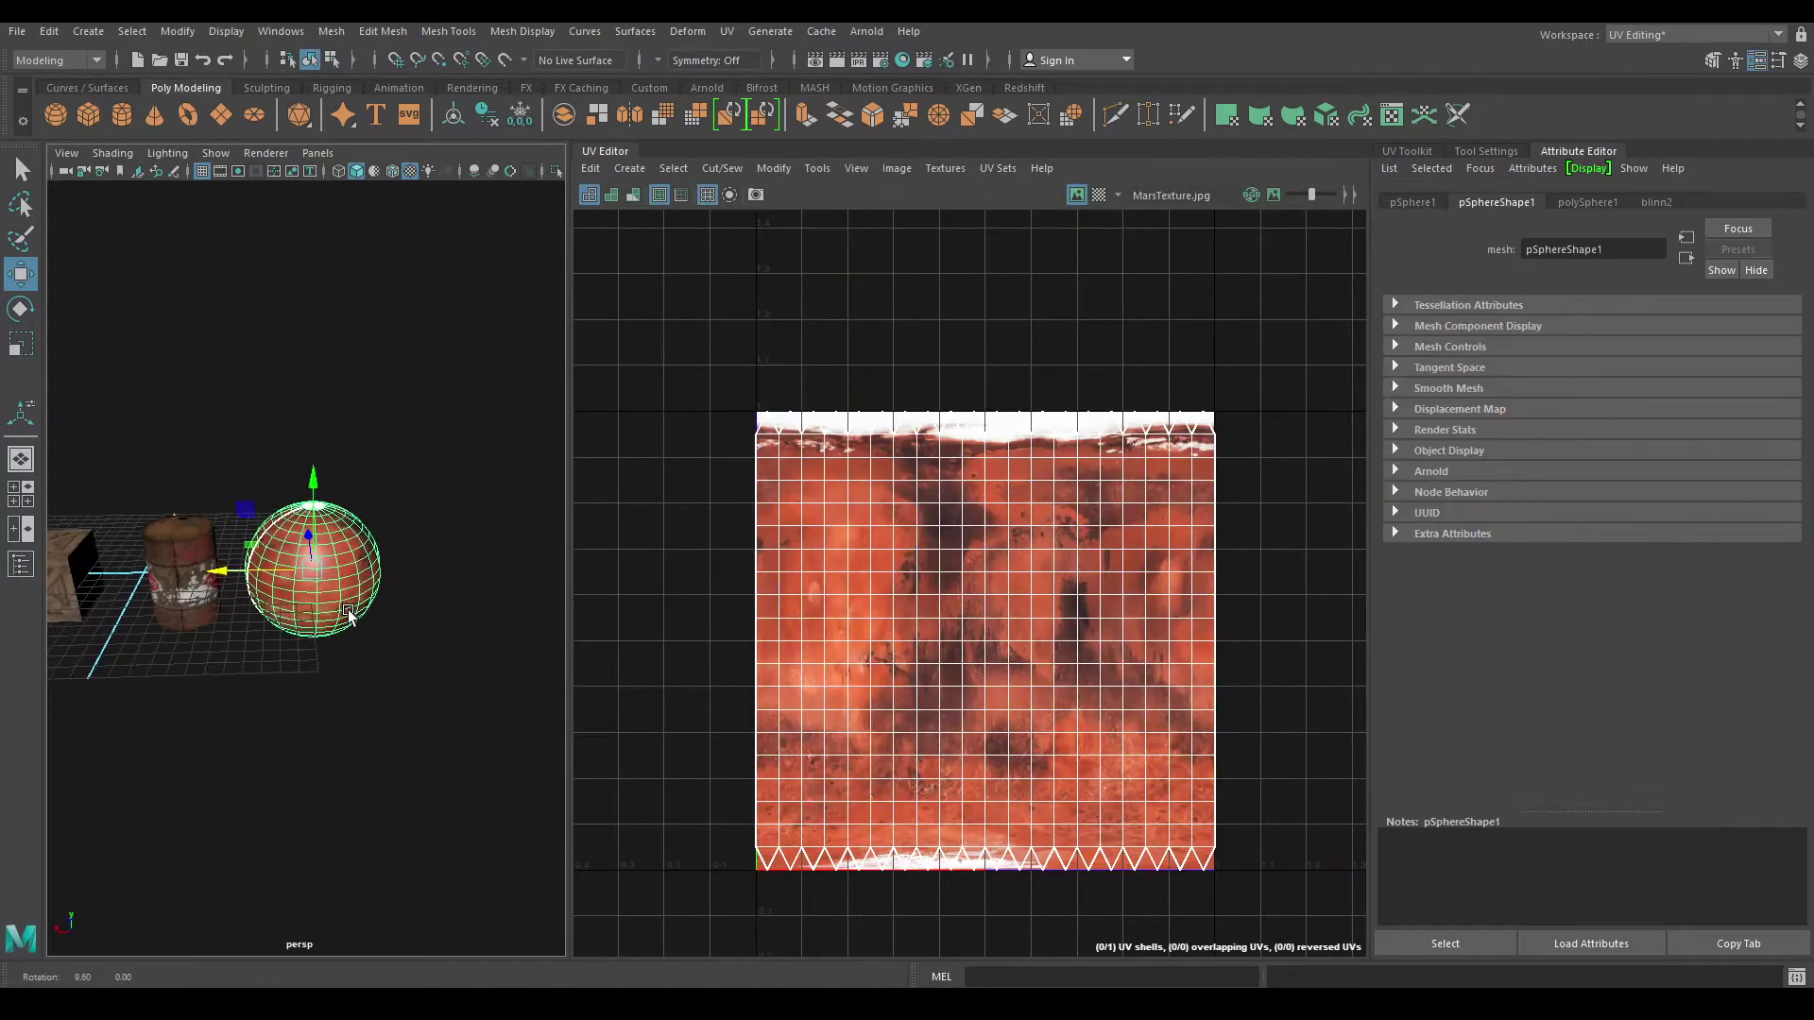
scroll(376, 652, "up", 3)
scroll(1109, 565, "down", 1)
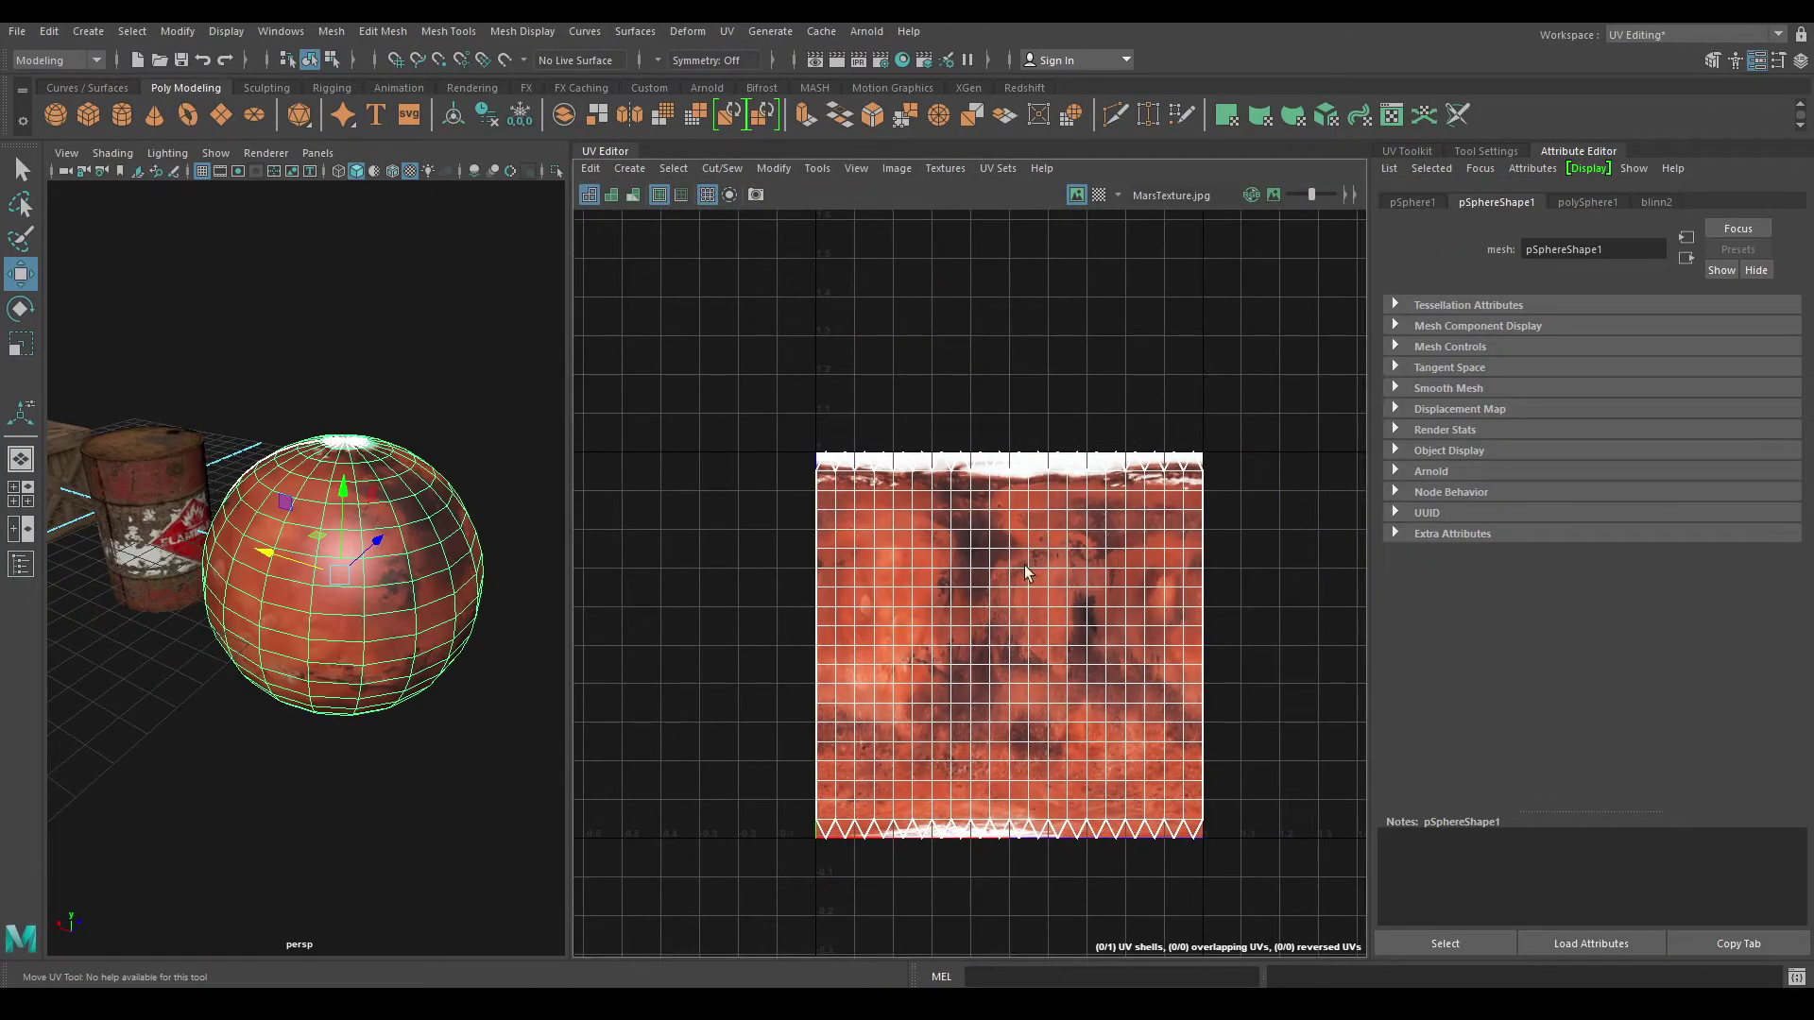
middle_click_drag(1133, 610, 1046, 546, "alt")
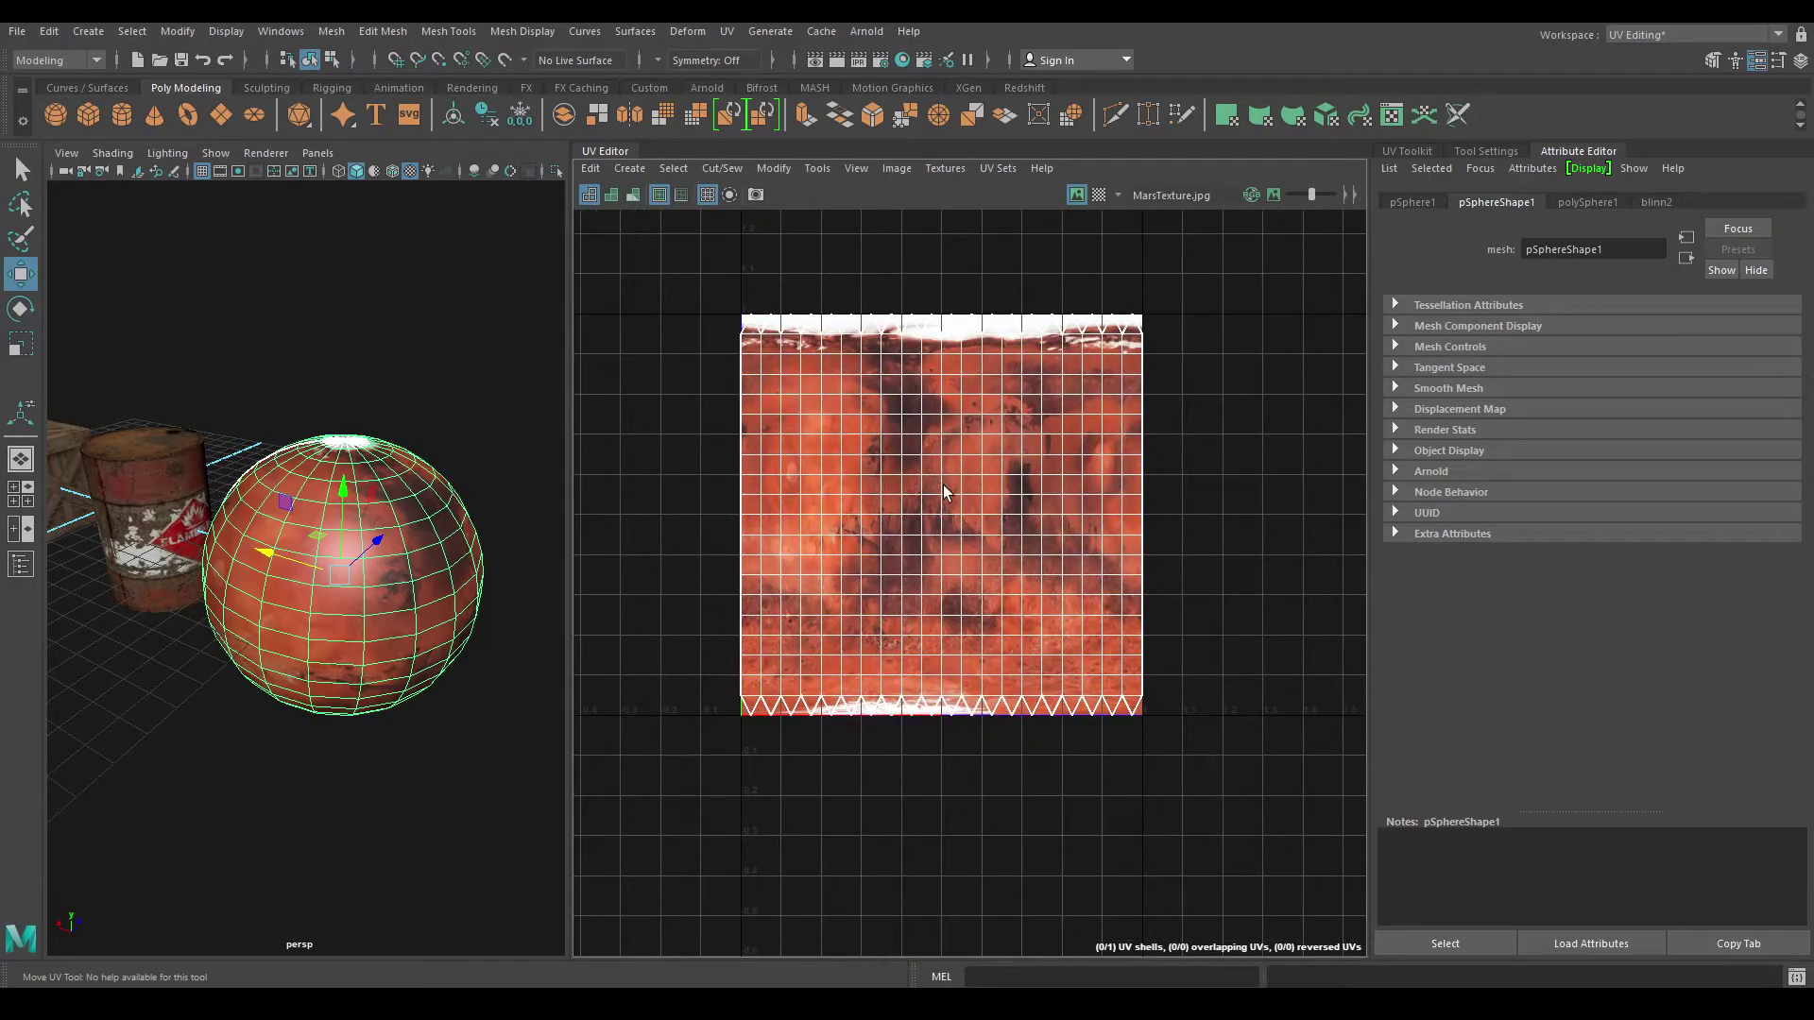
left_click_drag(415, 676, 283, 675, "alt")
right_click_drag(919, 446, 856, 439)
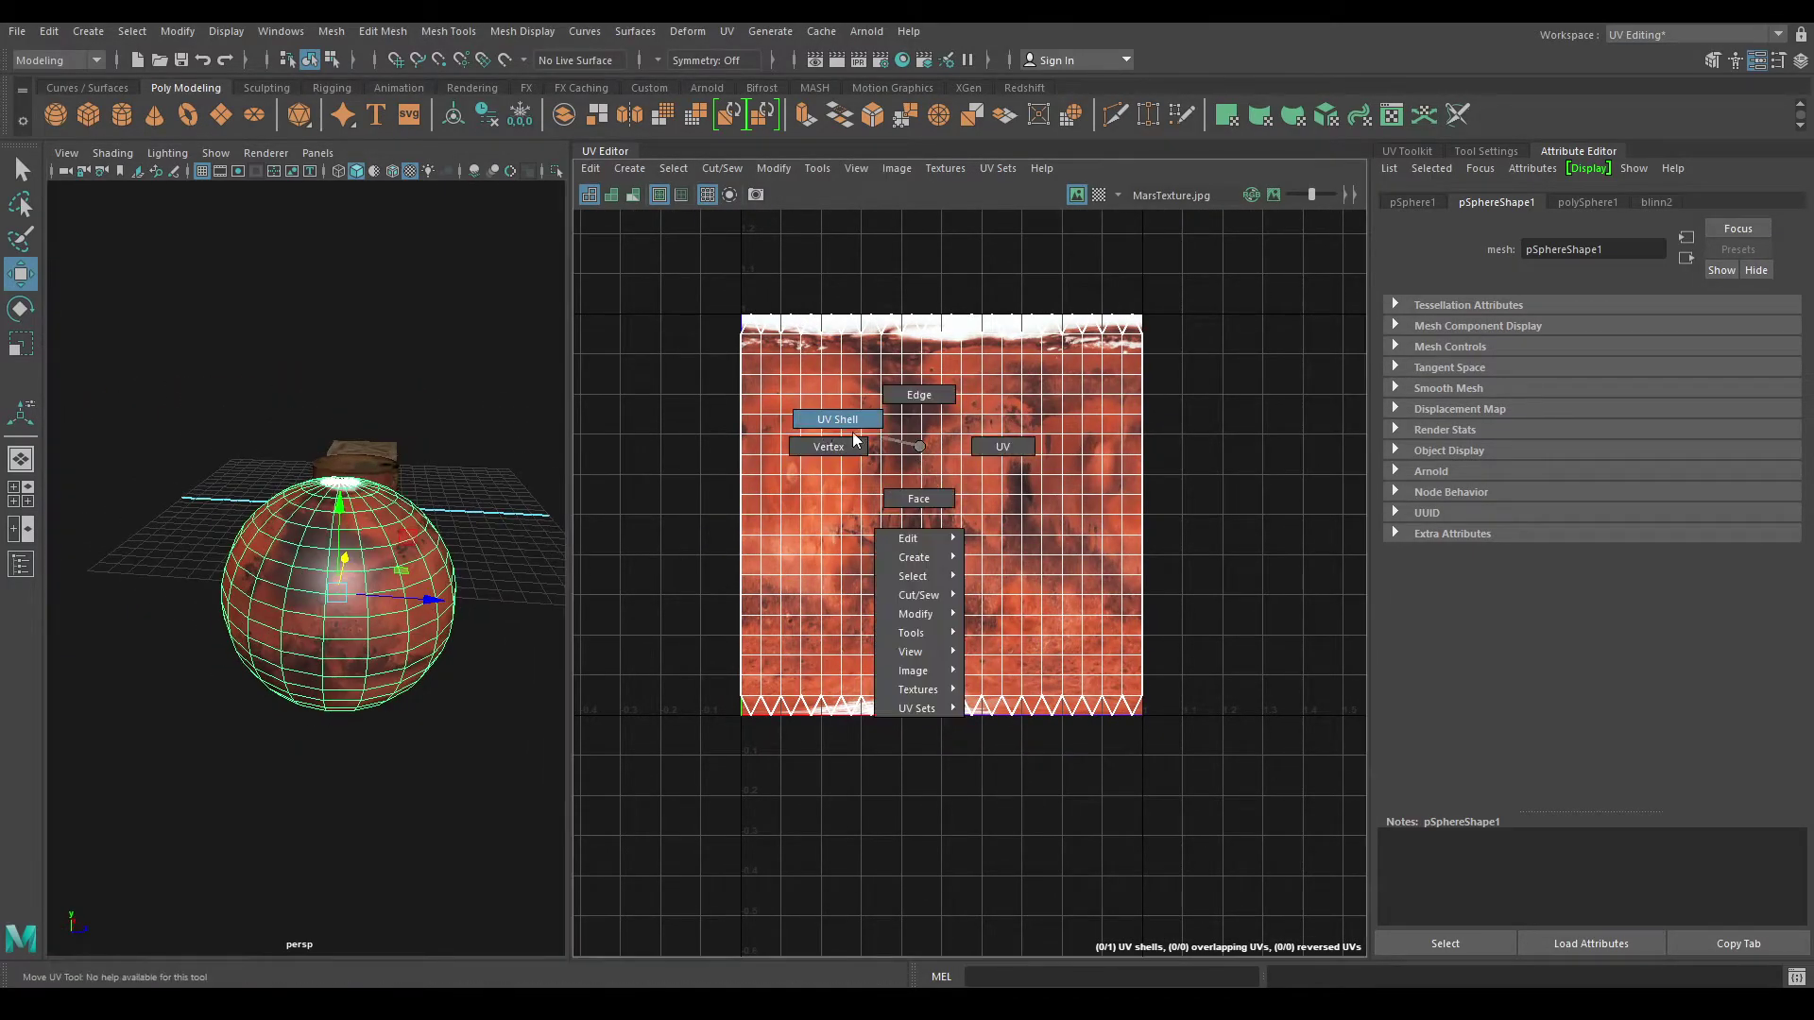
right_click_drag(385, 444, 473, 413)
mouse_move(473, 413)
left_mouse_down("alt")
mouse_move(625, 583)
mouse_move(280, 461)
mouse_move(357, 596)
mouse_move(308, 651)
mouse_move(151, 571)
left_mouse_up("alt")
scroll(324, 320, "down", 5)
mouse_move(324, 321)
left_mouse_down("alt")
mouse_move(325, 502)
mouse_move(409, 631)
mouse_move(441, 611)
mouse_move(466, 523)
left_mouse_up("alt")
scroll(468, 577, "up", 3)
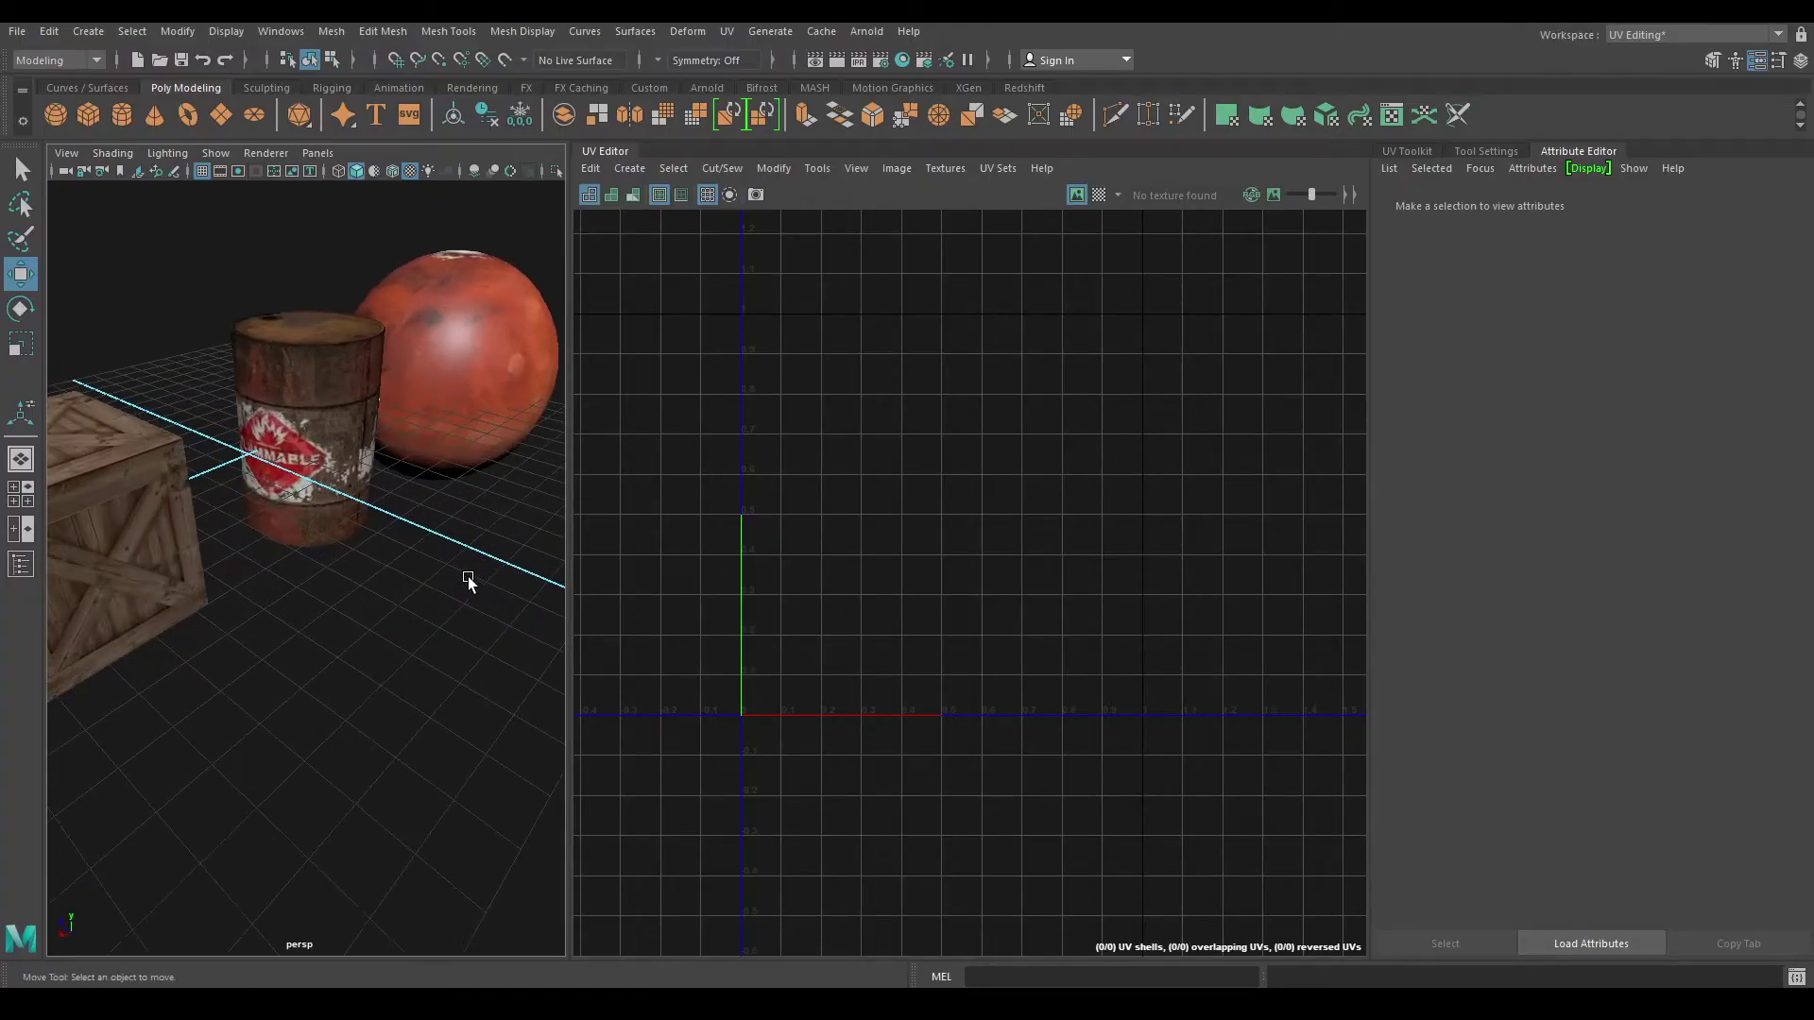
scroll(468, 577, "down", 3)
mouse_move(468, 627)
left_mouse_down("alt")
mouse_move(697, 553)
mouse_move(296, 571)
mouse_move(321, 597)
left_mouse_up("alt")
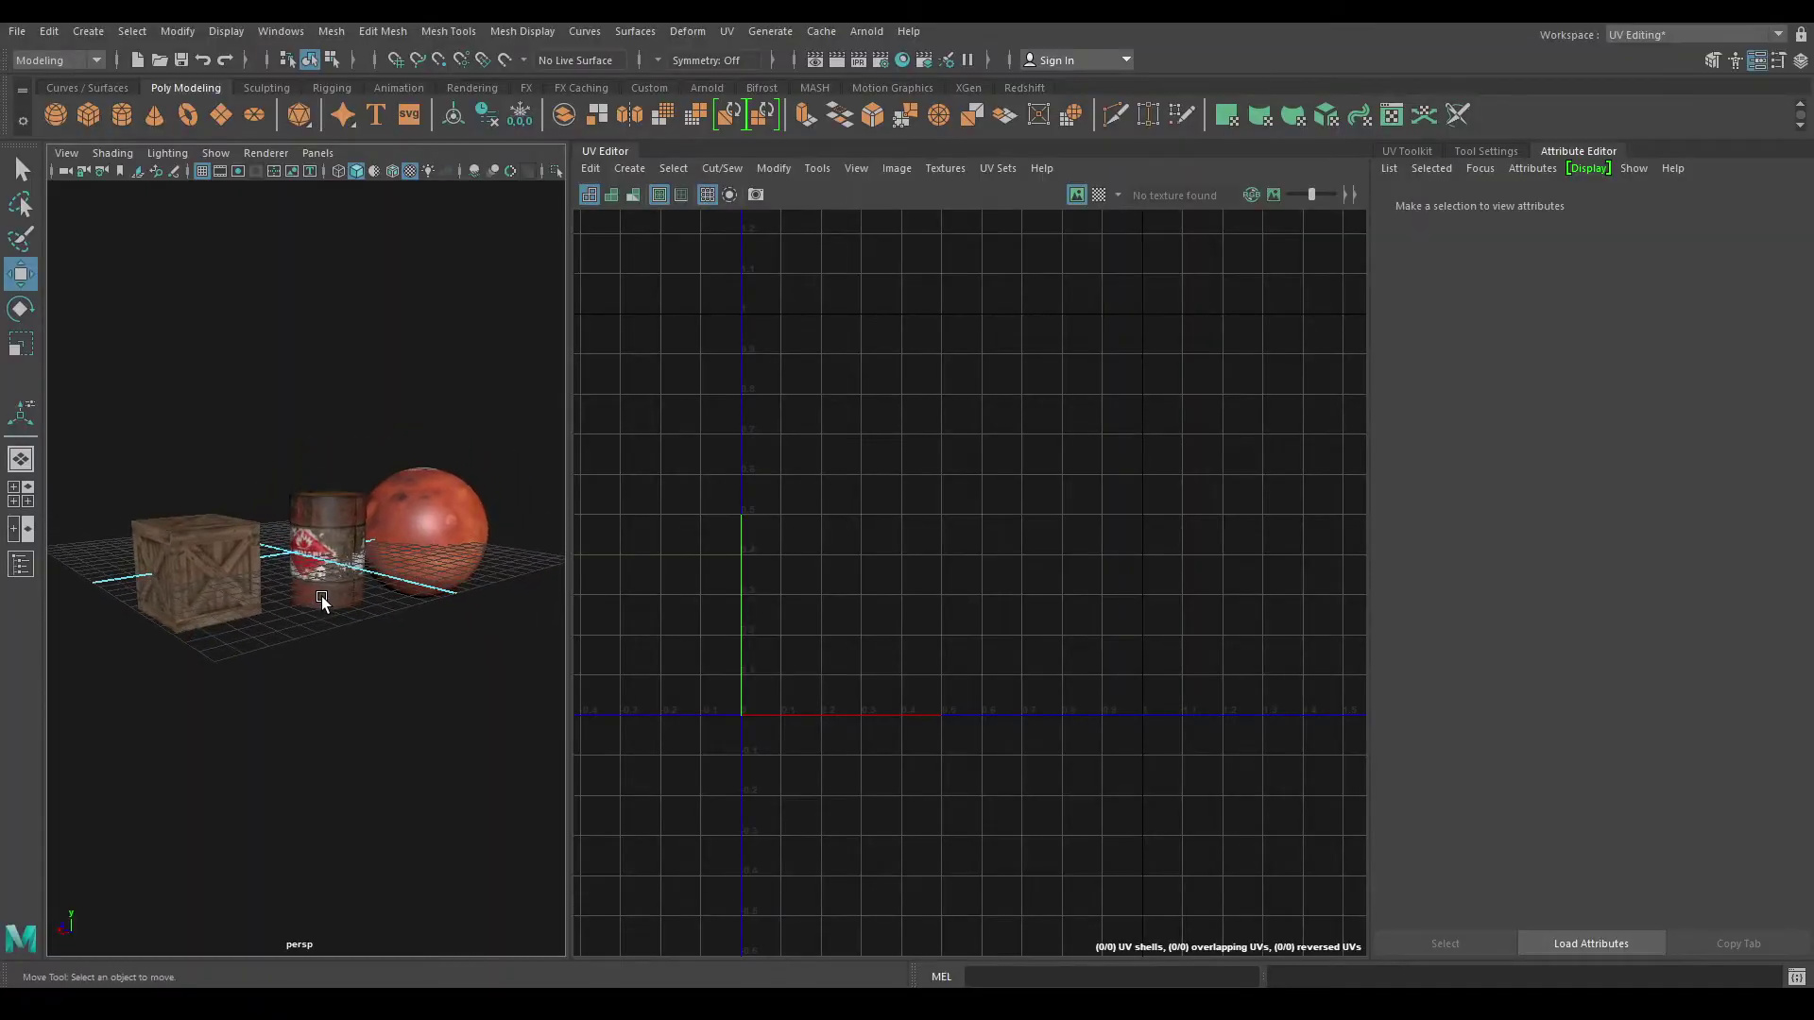
scroll(321, 597, "up", 2)
Step: Switch Maya to the Modeling - Standard workspace
left_click(1669, 42)
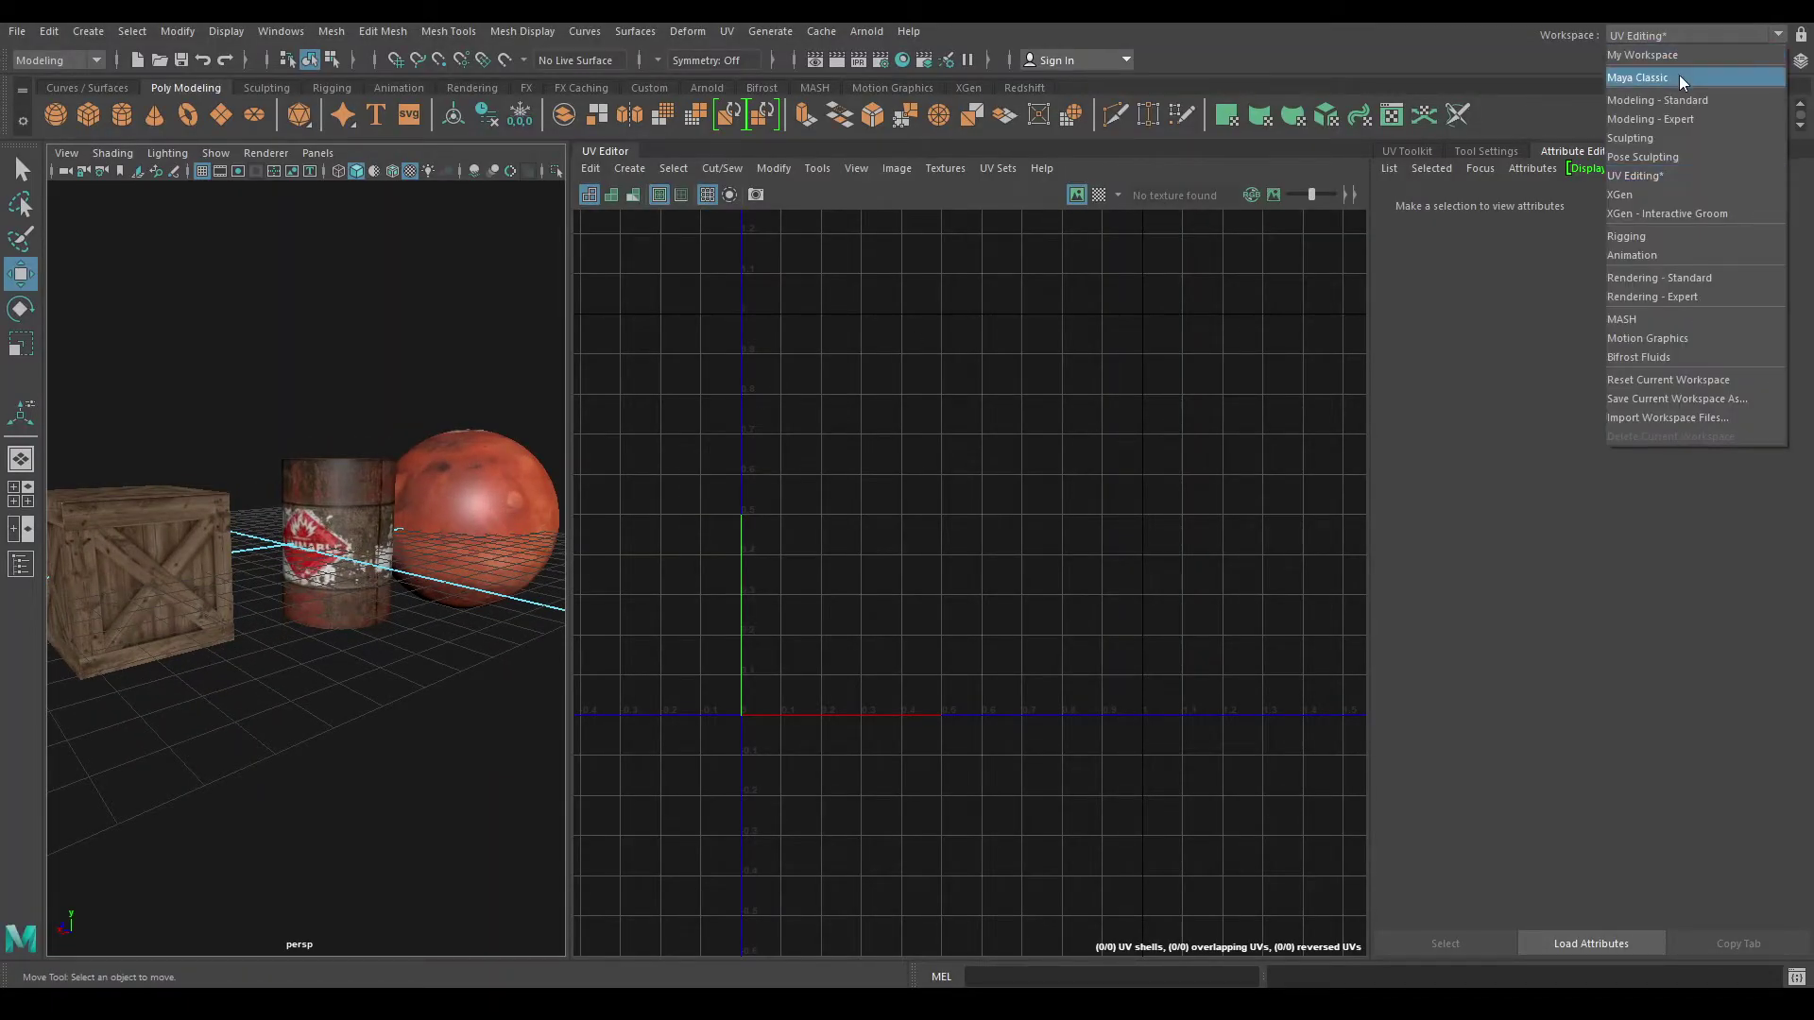
left_click(1682, 99)
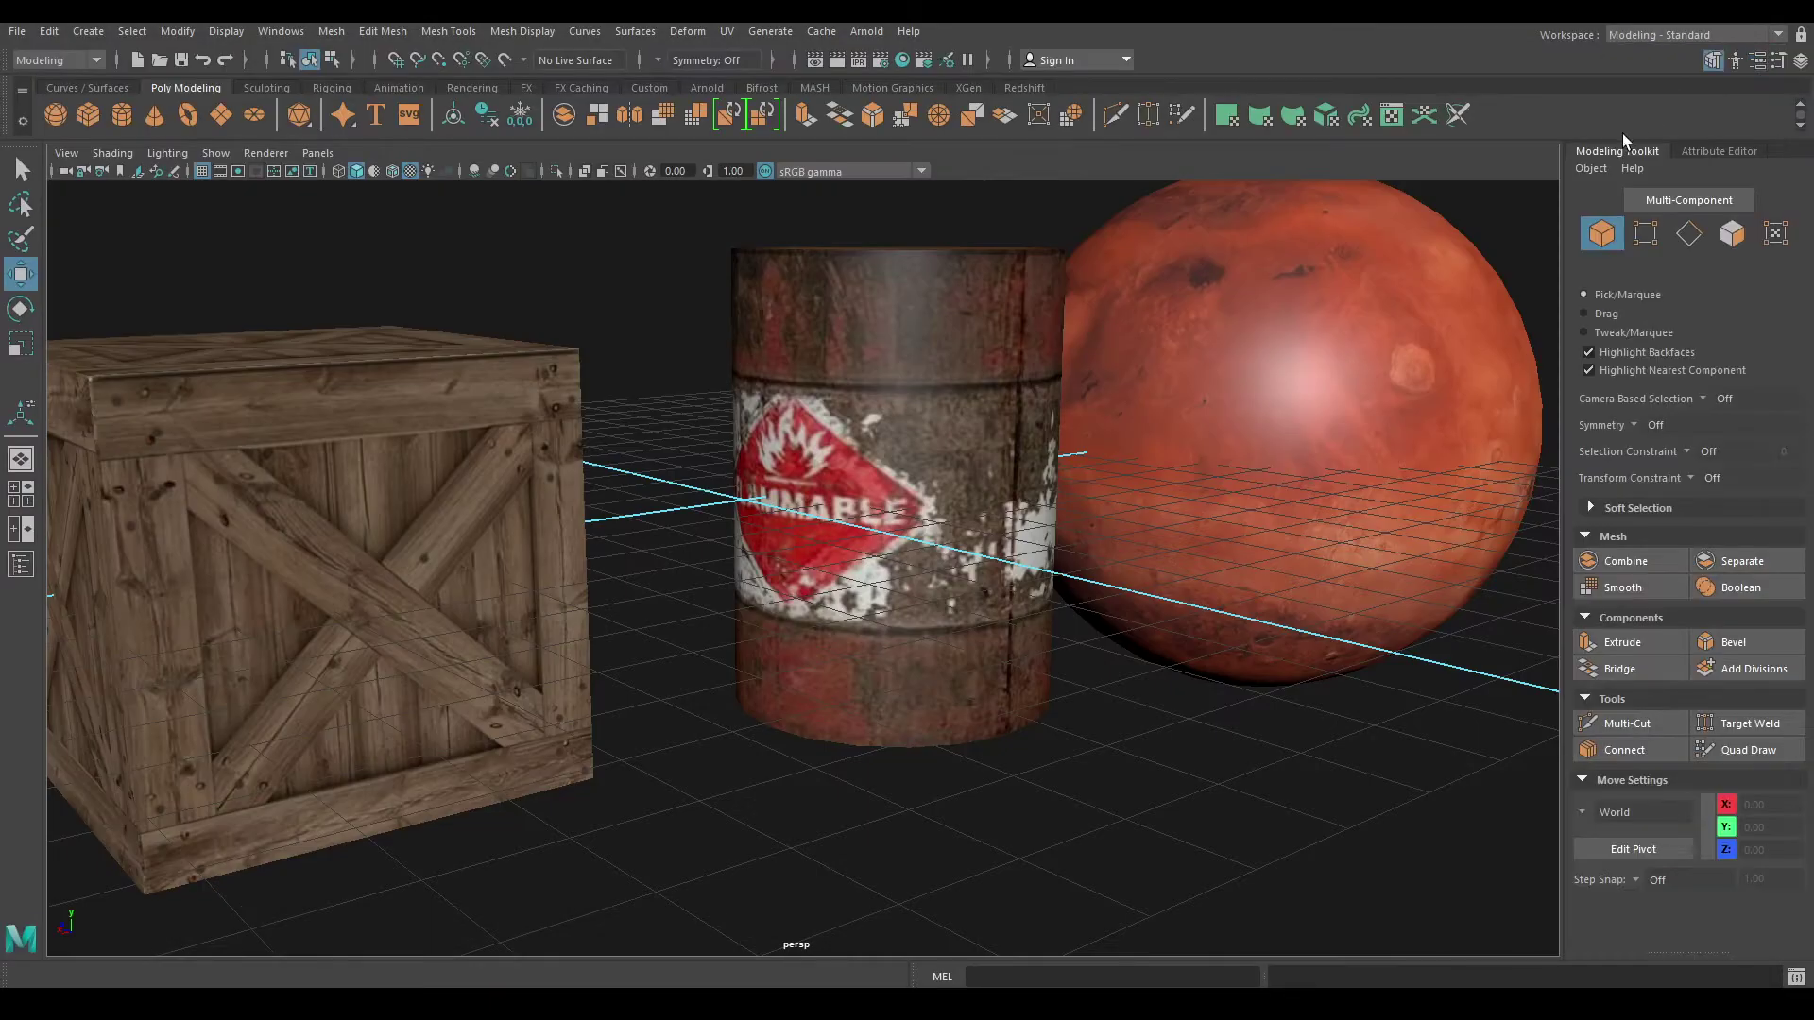
scroll(1033, 522, "down", 3)
scroll(1056, 432, "down", 3)
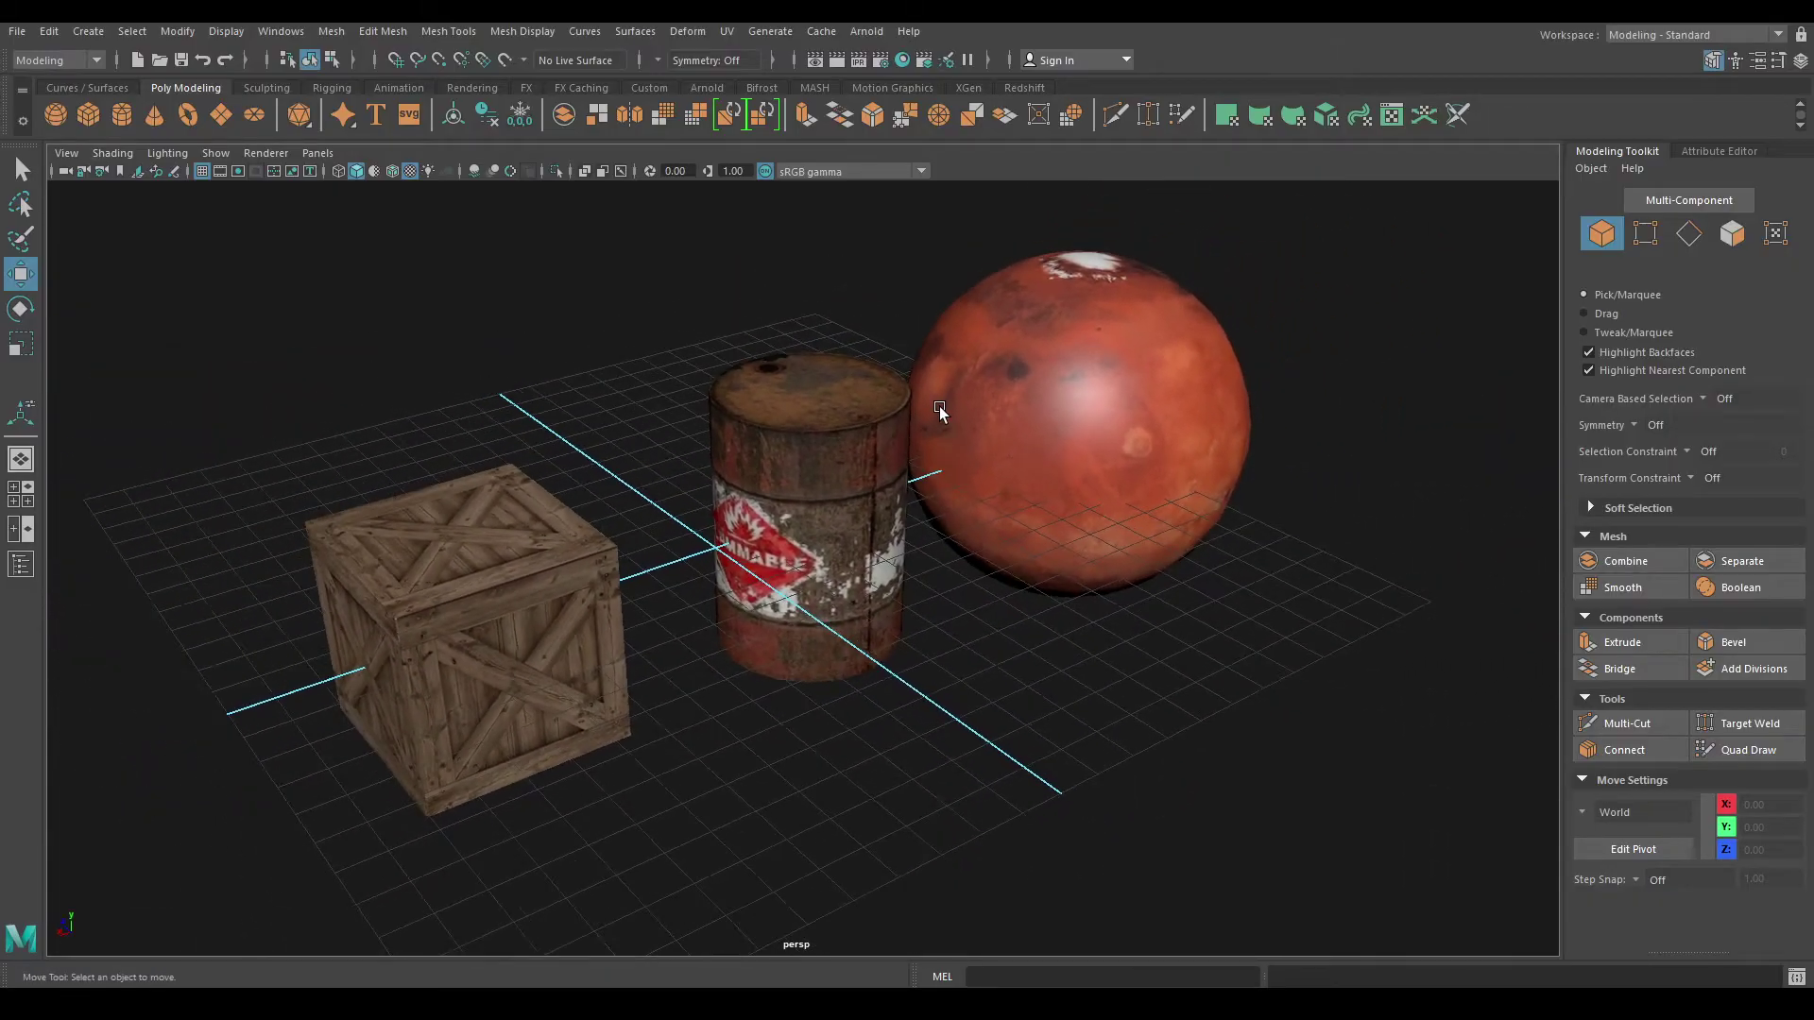
Step: Hide the grid and orbit to a low frontal view with the sphere on the left
left_click(201, 171)
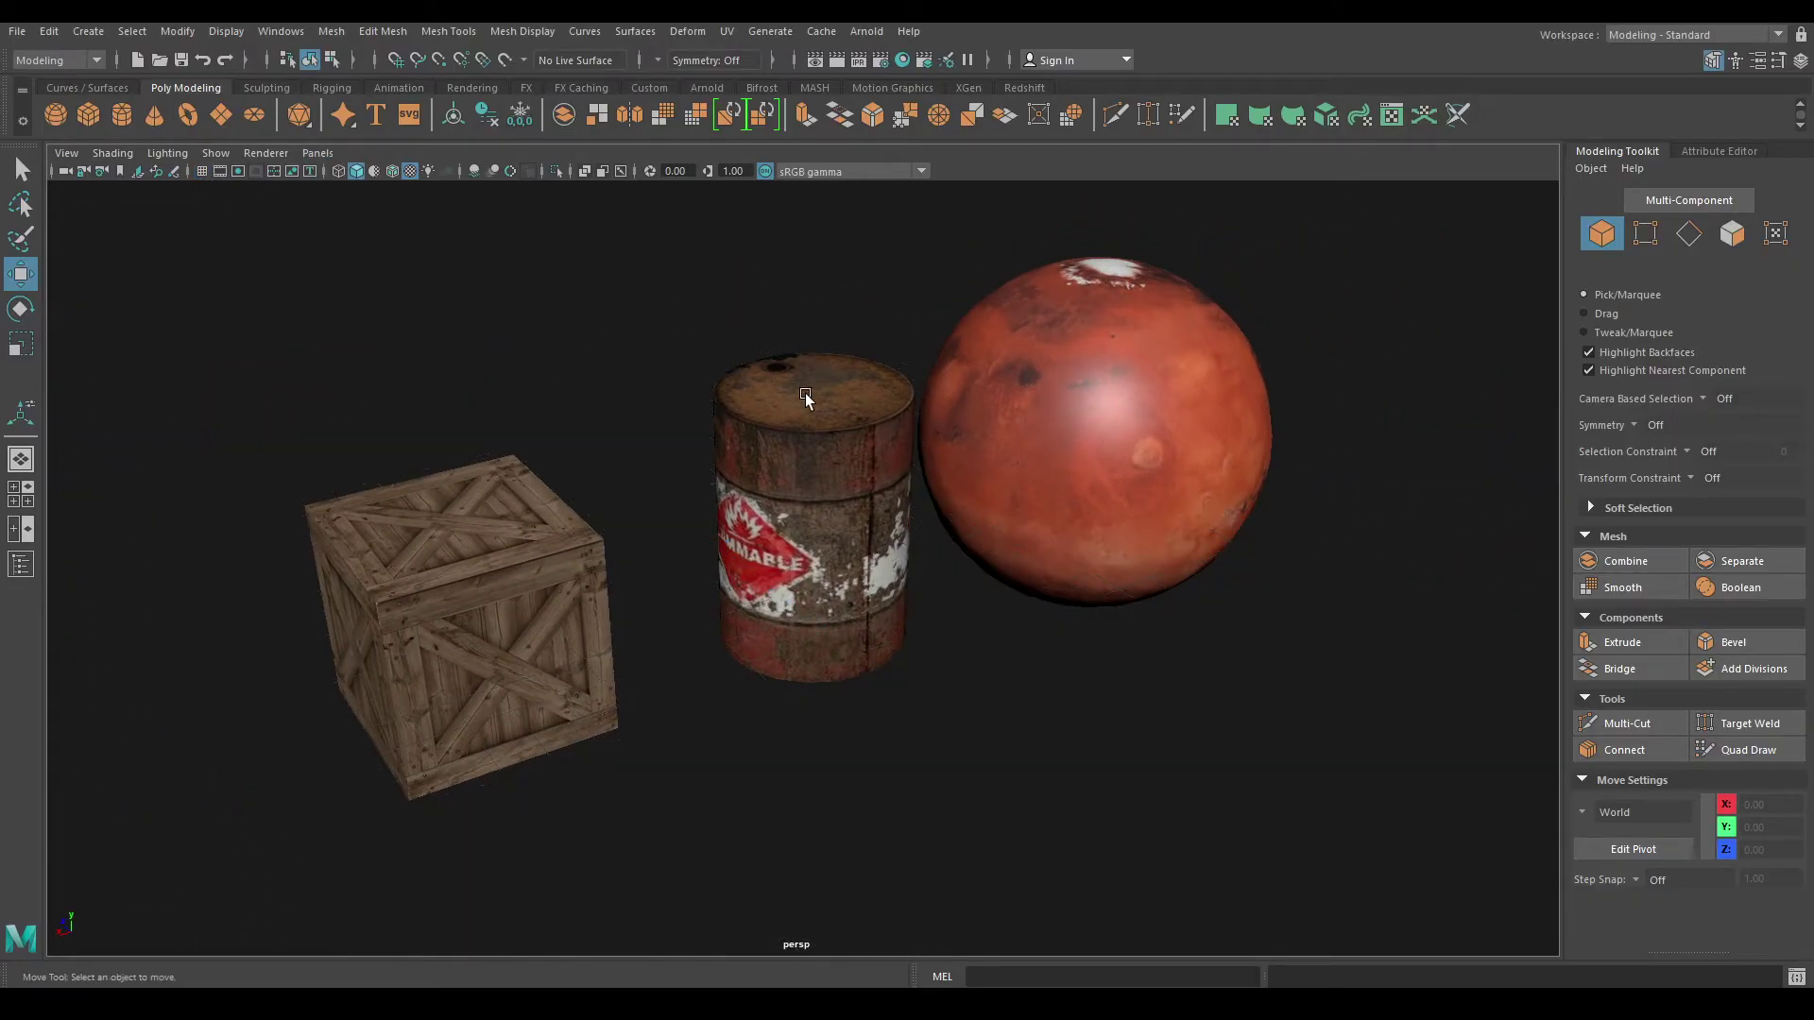
mouse_move(812, 529)
left_mouse_down("alt")
mouse_move(839, 391)
mouse_move(832, 470)
left_mouse_up("alt")
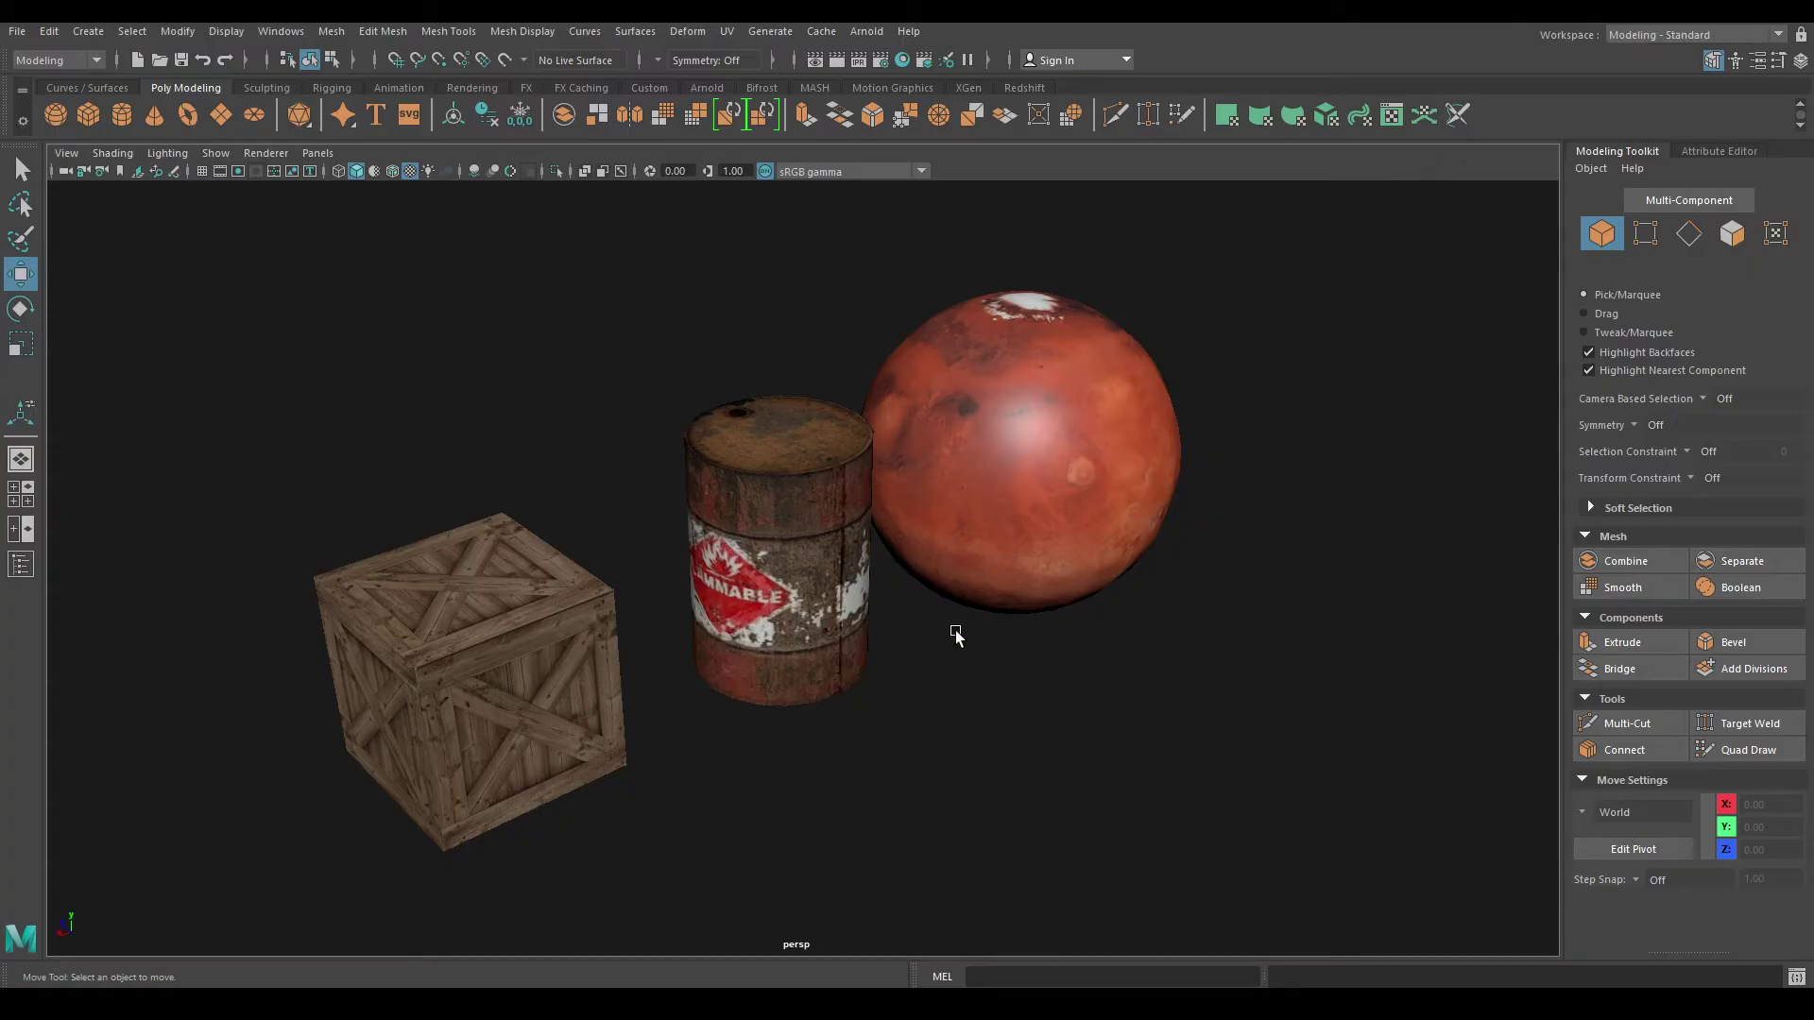
left_click_drag(956, 635, 1077, 761, "alt")
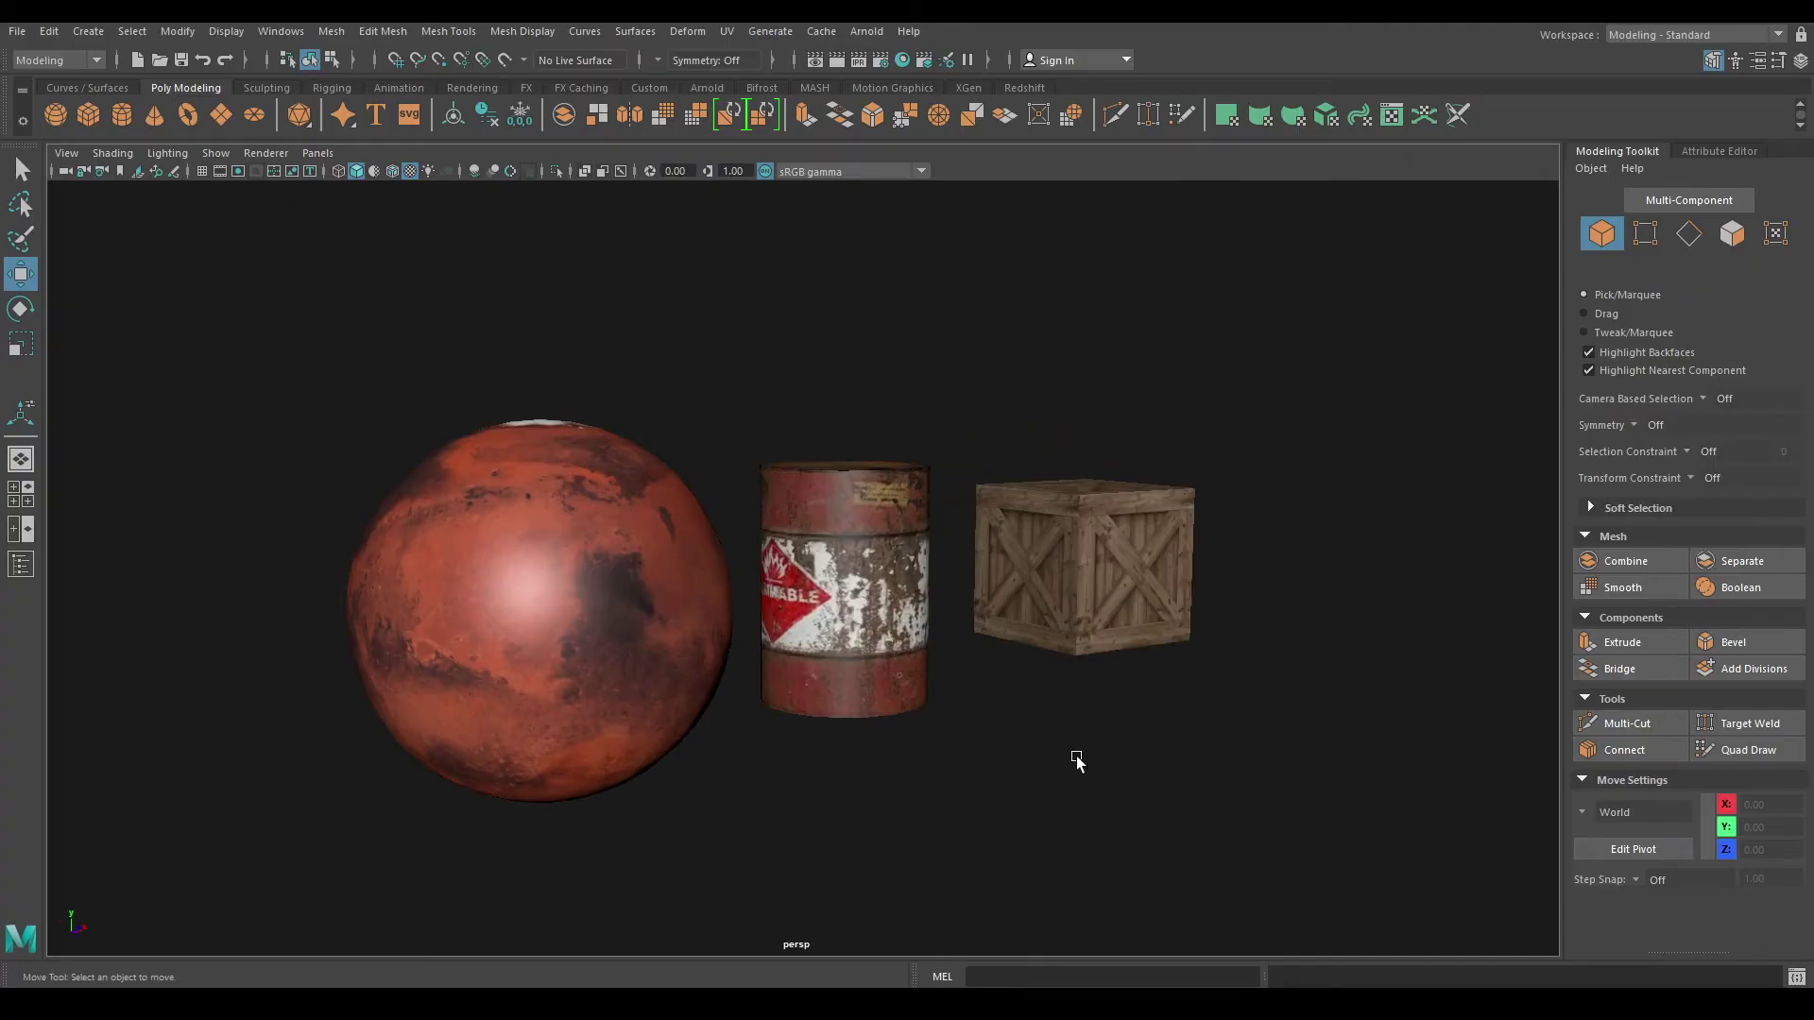